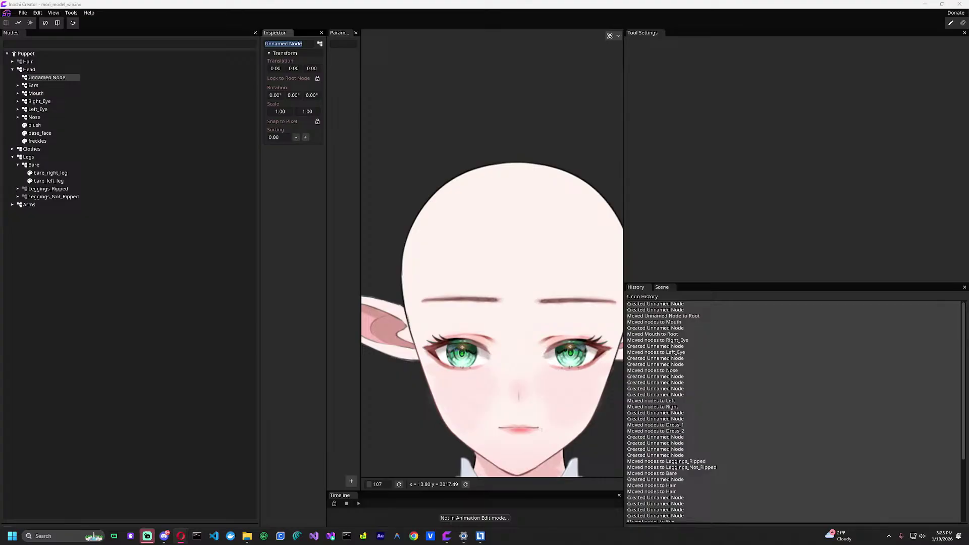
# - Switch to the live chat pop-out windows, close the duplicate and move the remaining one off the puppet workspace
pyautogui.hotkey('alt', 'Tab')
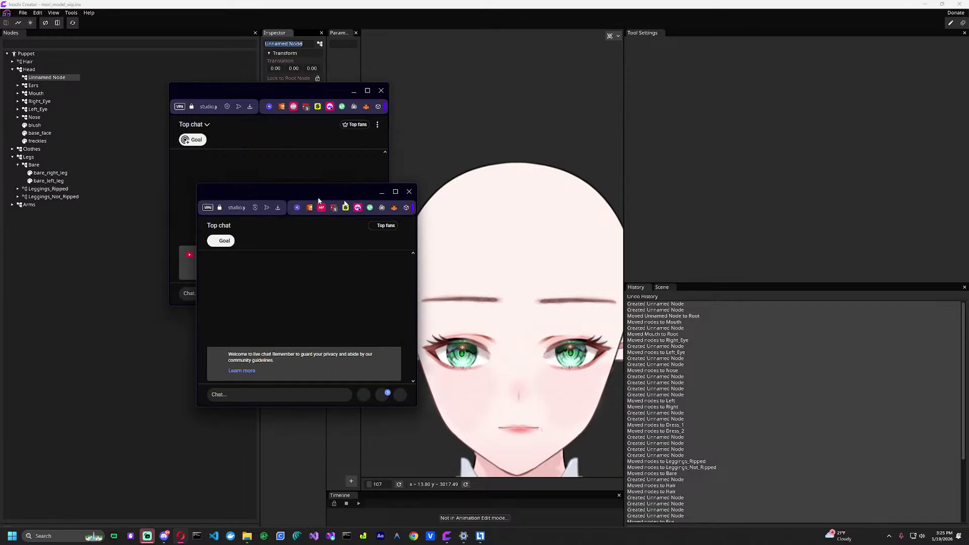
pyautogui.moveTo(296, 193); pyautogui.dragTo(544, 137)
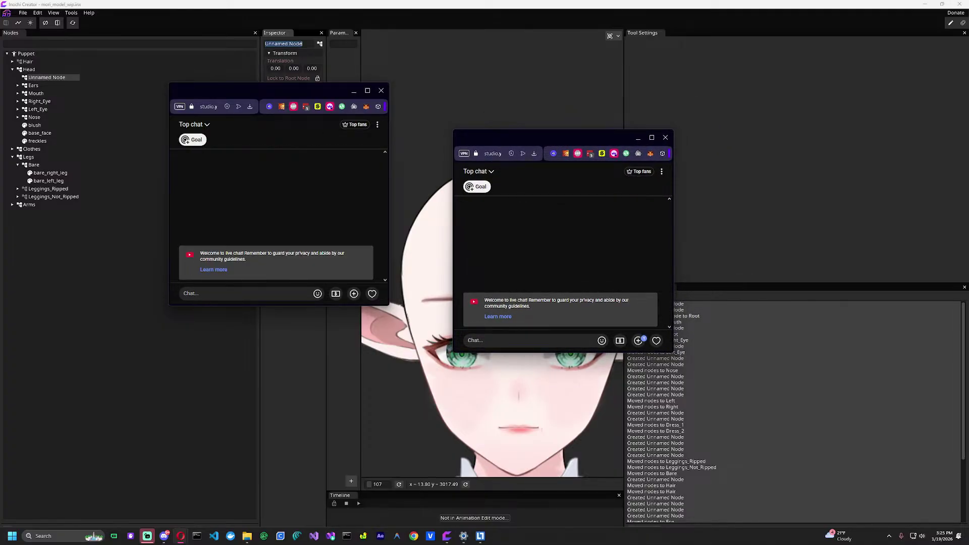
pyautogui.hotkey('alt', 'F4')
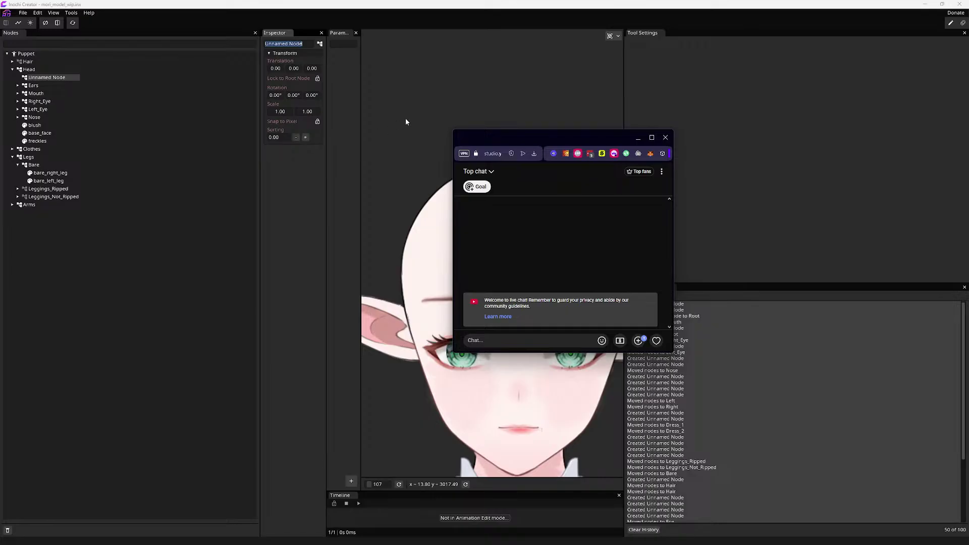
pyautogui.moveTo(529, 137); pyautogui.dragTo(0, 222)
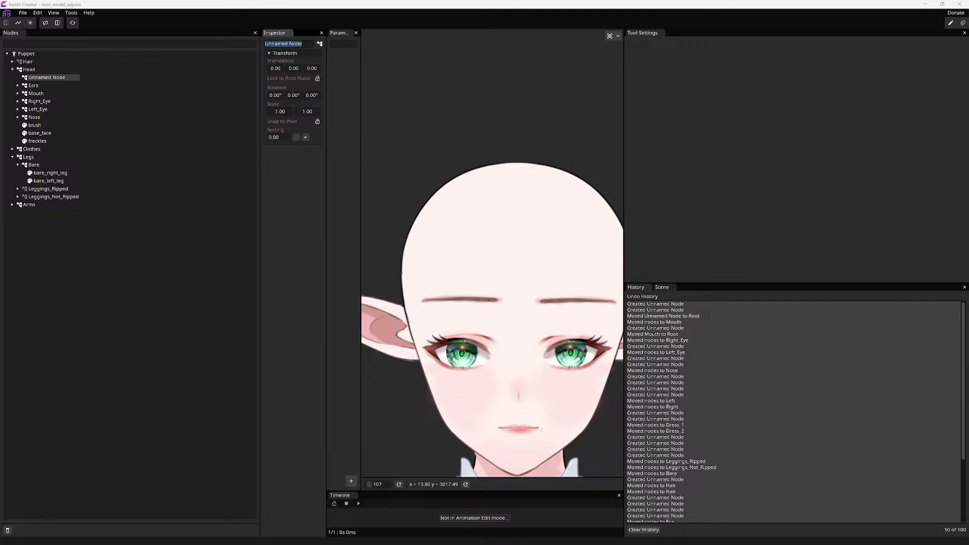
# - Examine the puppet's bald head, face, ears and collar on the canvas at several magnifications
pyautogui.hotkey('ctrl', 's')
pyautogui.moveTo(453, 147); pyautogui.dragTo(414, 76)
pyautogui.moveTo(517, 193); pyautogui.dragTo(509, 247)
pyautogui.scroll(-3, 510, 248)
pyautogui.scroll(4, 378, 310)
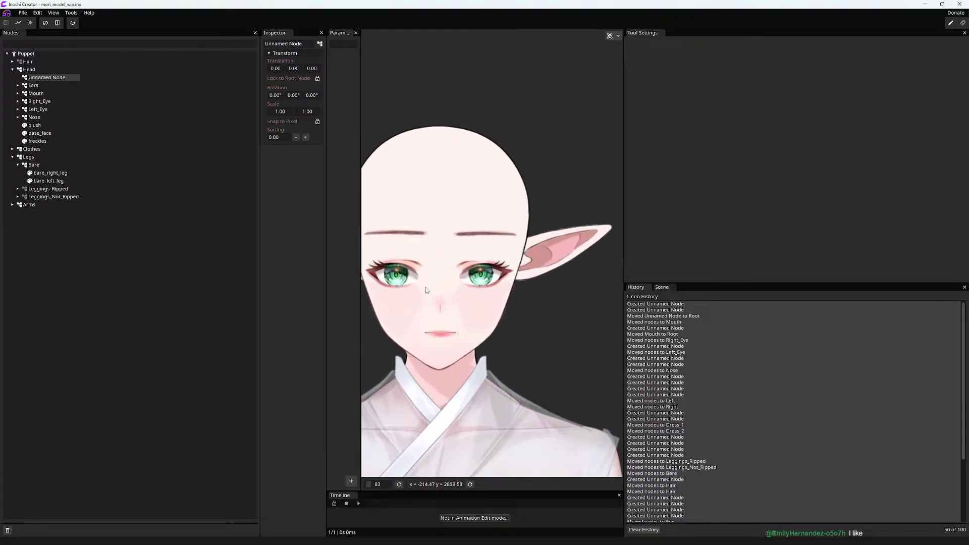
pyautogui.moveTo(380, 313); pyautogui.dragTo(457, 303)
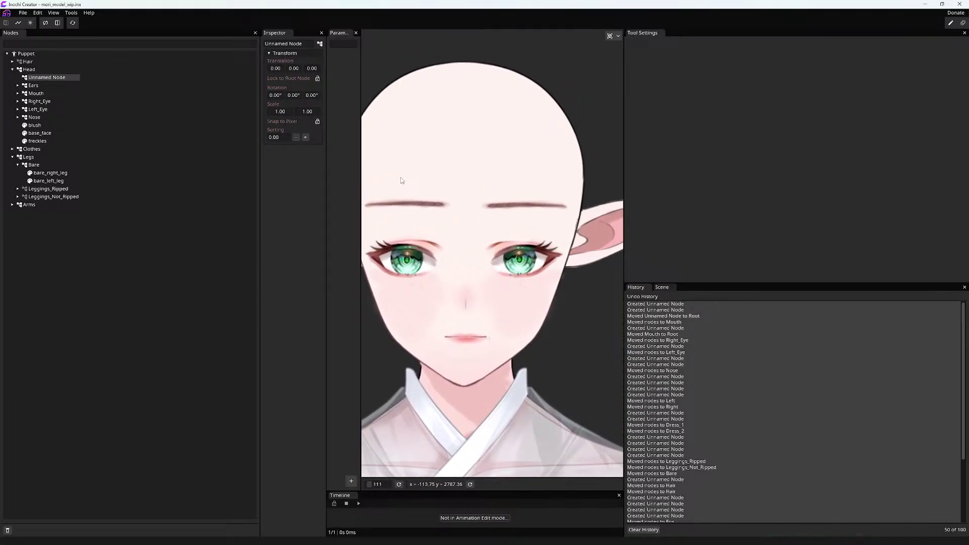
pyautogui.rightClick(395, 180)
pyautogui.click(394, 180)
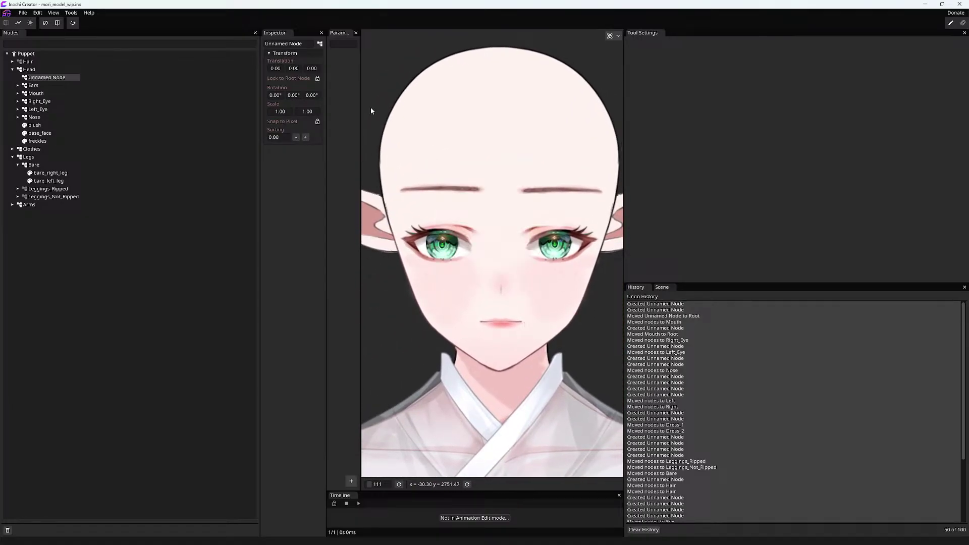
pyautogui.scroll(-4, 395, 141)
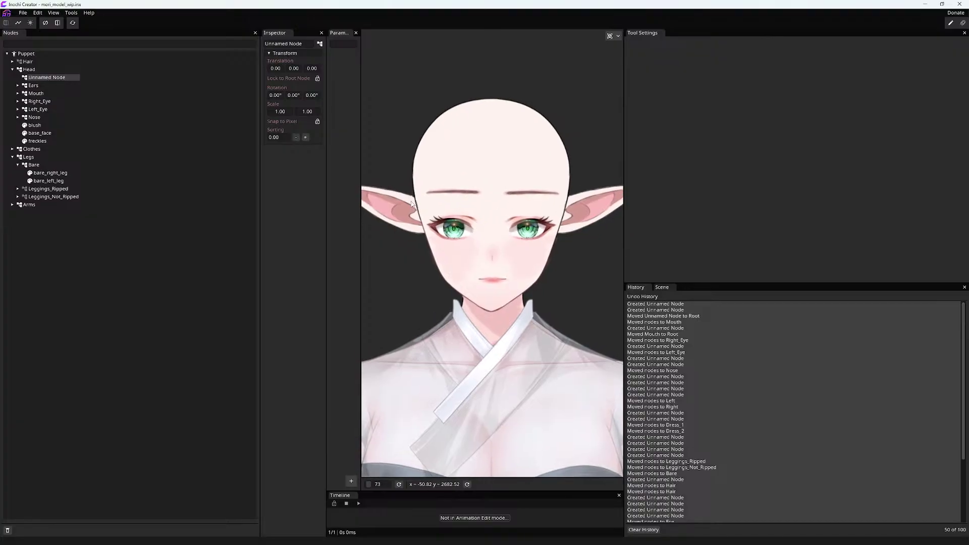
pyautogui.scroll(-3, 419, 216)
pyautogui.scroll(2, 449, 204)
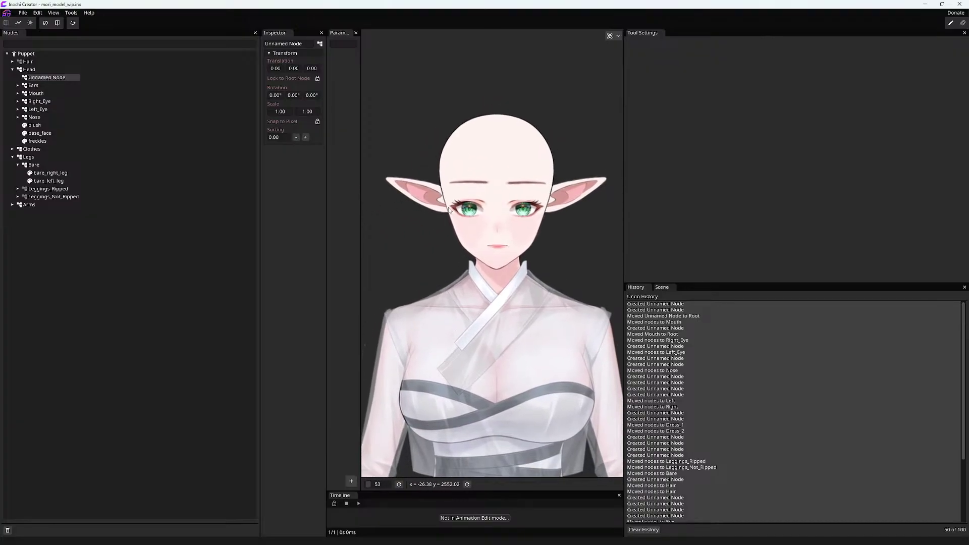
pyautogui.scroll(1, 472, 202)
pyautogui.moveTo(471, 202)
pyautogui.mouseDown()
pyautogui.moveTo(522, 205)
pyautogui.moveTo(457, 199)
pyautogui.moveTo(467, 198)
pyautogui.mouseUp()
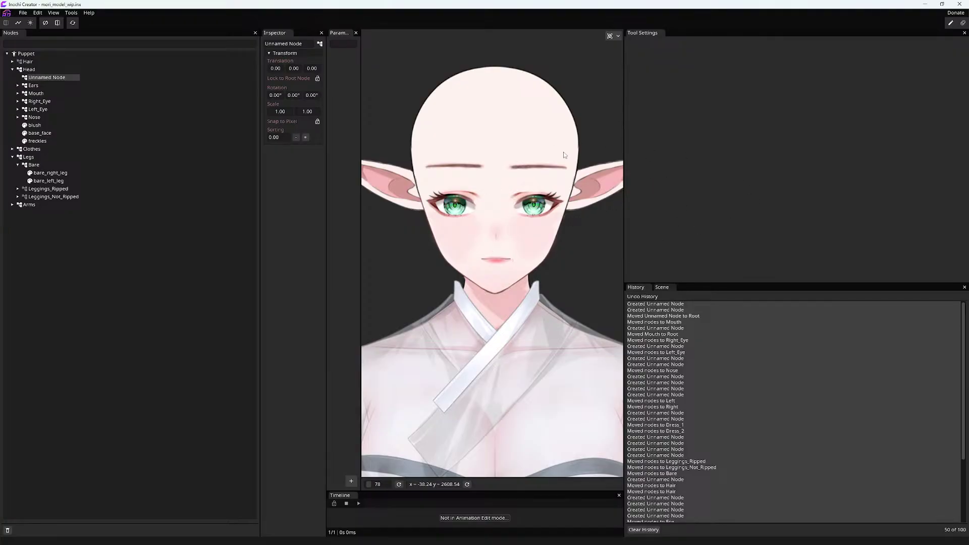
pyautogui.moveTo(434, 162); pyautogui.dragTo(480, 212)
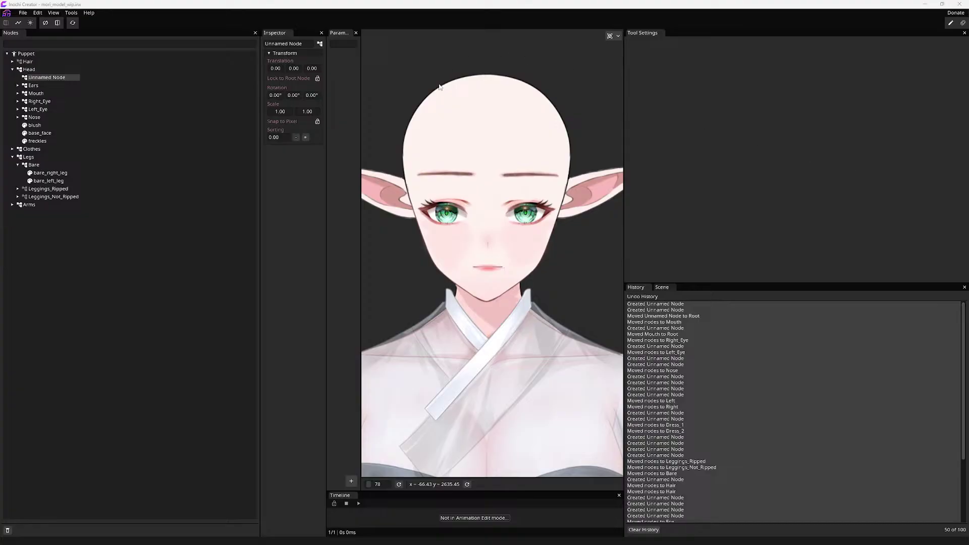
pyautogui.moveTo(511, 92); pyautogui.dragTo(490, 99)
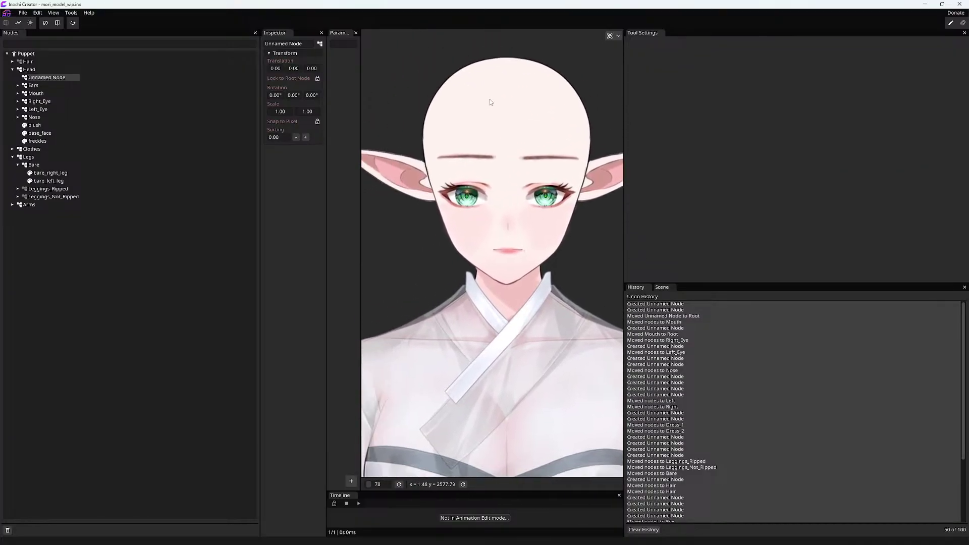
# - Toggle the visibility of the Hair group repeatedly to compare the head with and without hair, leaving it hidden
pyautogui.click(20, 62)
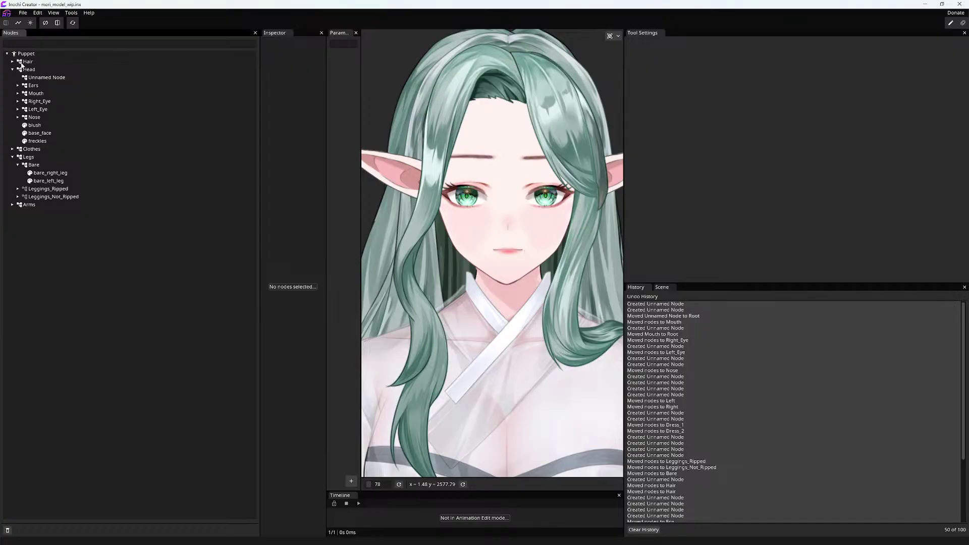
pyautogui.click(21, 62)
pyautogui.click(20, 62)
pyautogui.click(20, 62)
pyautogui.click(20, 62)
pyautogui.click(20, 62)
pyautogui.click(20, 62)
pyautogui.click(20, 62)
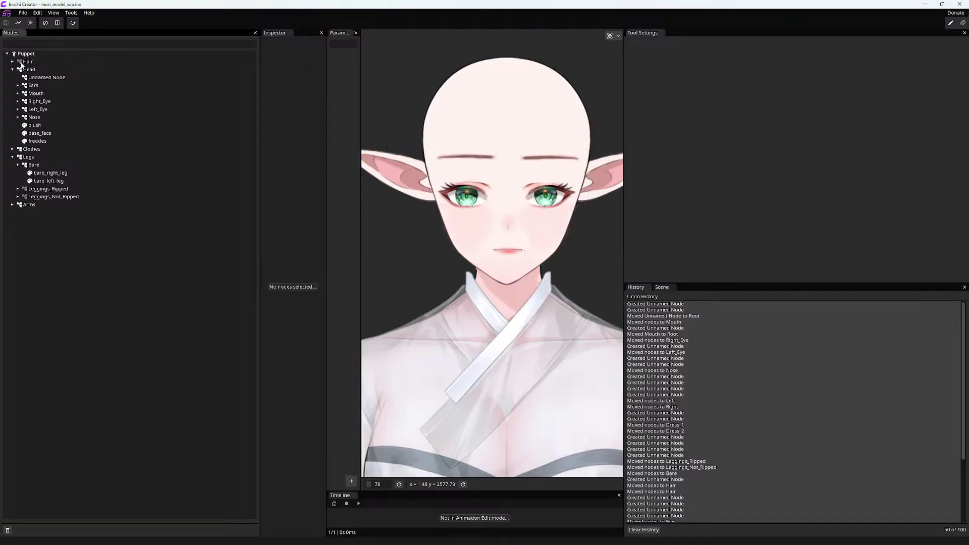
pyautogui.click(20, 62)
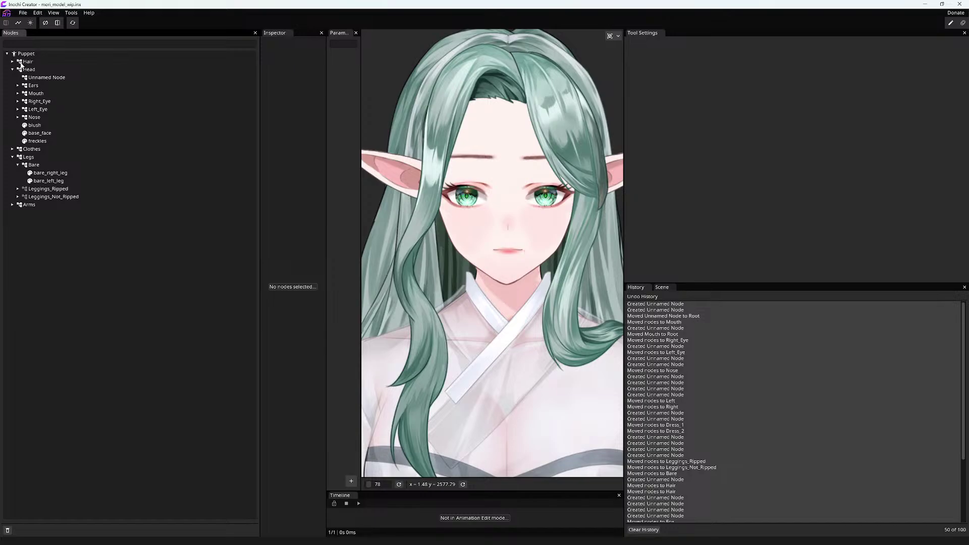
pyautogui.click(20, 62)
# - Examine where the ear meets the head, the inner ear artwork, and the face and upper body
pyautogui.moveTo(474, 151); pyautogui.dragTo(425, 159)
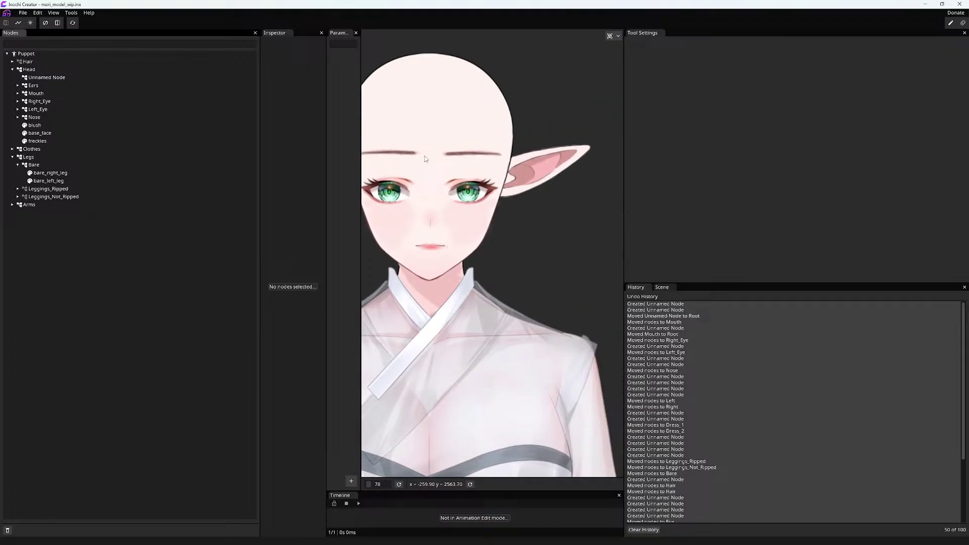
pyautogui.scroll(10, 425, 159)
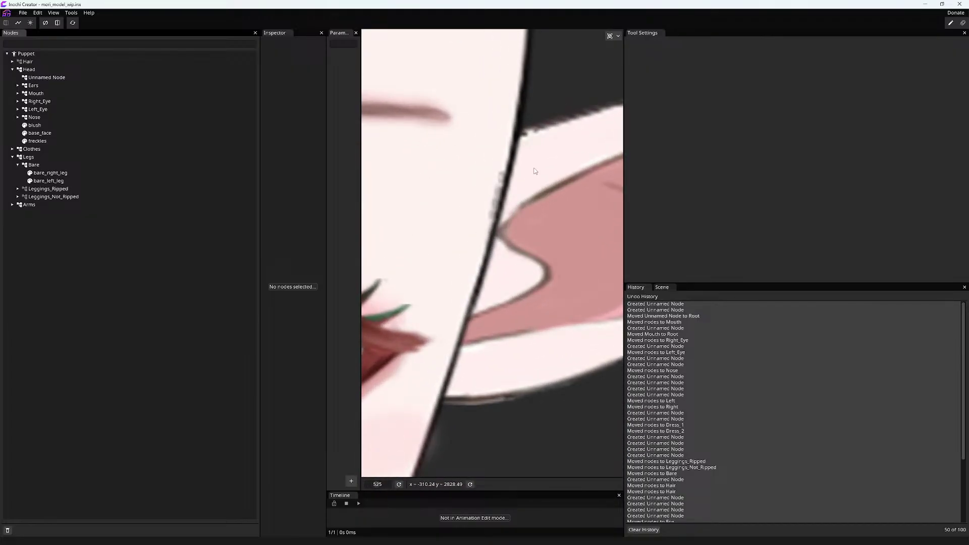
pyautogui.scroll(-10, 562, 152)
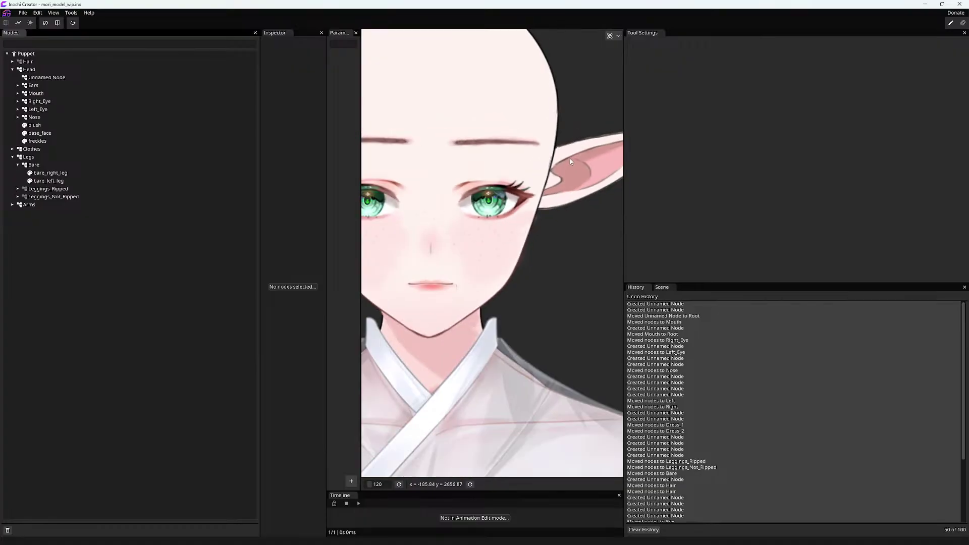
pyautogui.scroll(8, 601, 211)
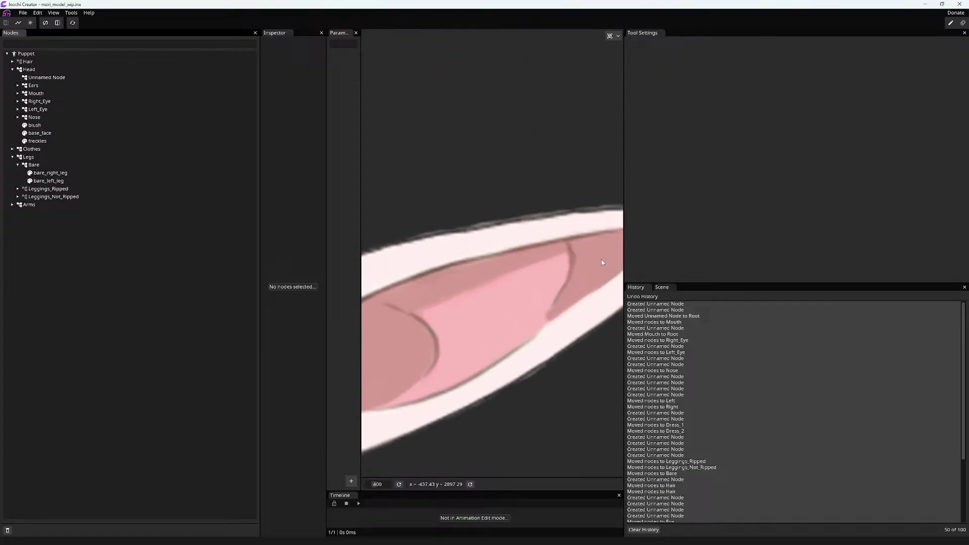
pyautogui.scroll(-6, 601, 260)
pyautogui.scroll(-2, 500, 325)
pyautogui.scroll(5, 471, 322)
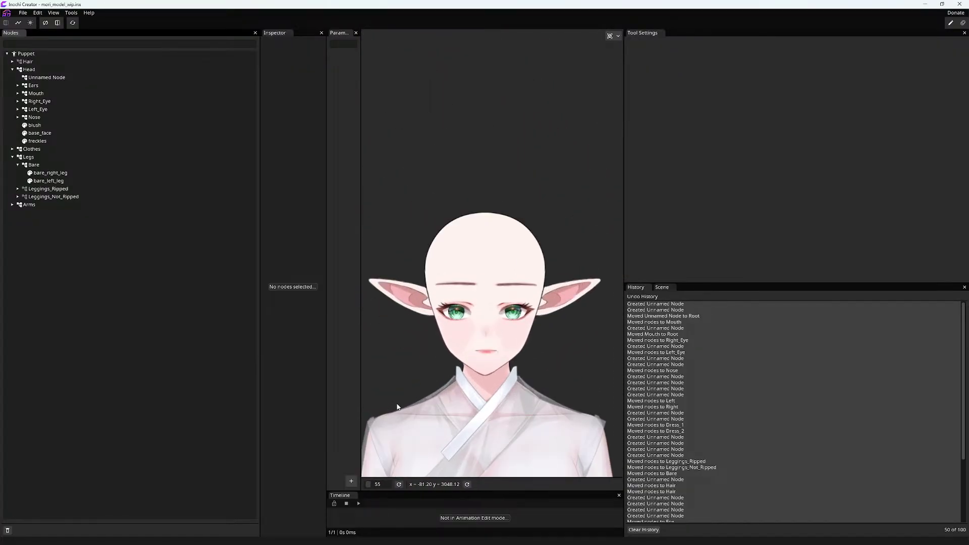
pyautogui.scroll(-3, 470, 329)
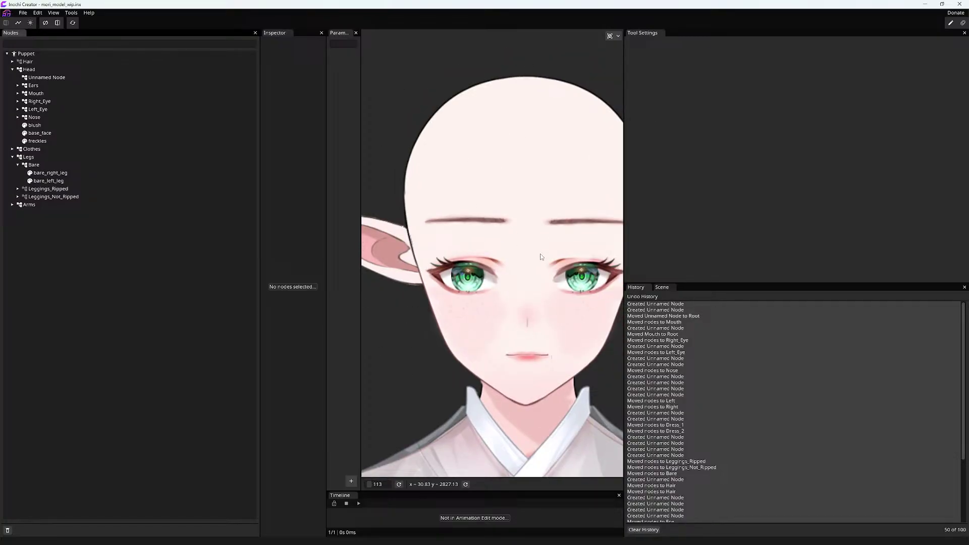
pyautogui.scroll(-3, 500, 344)
pyautogui.scroll(5, 456, 123)
pyautogui.scroll(-12, 456, 123)
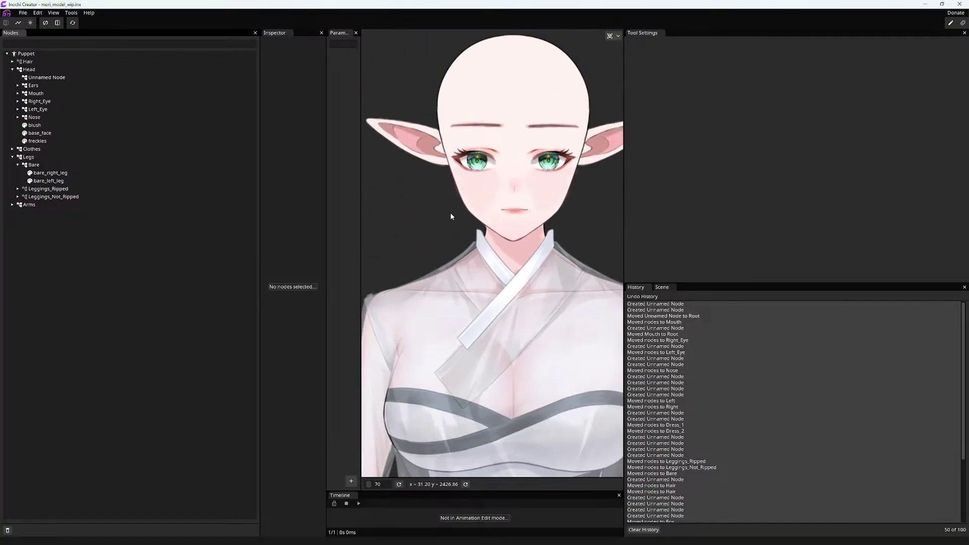
pyautogui.scroll(2, 423, 133)
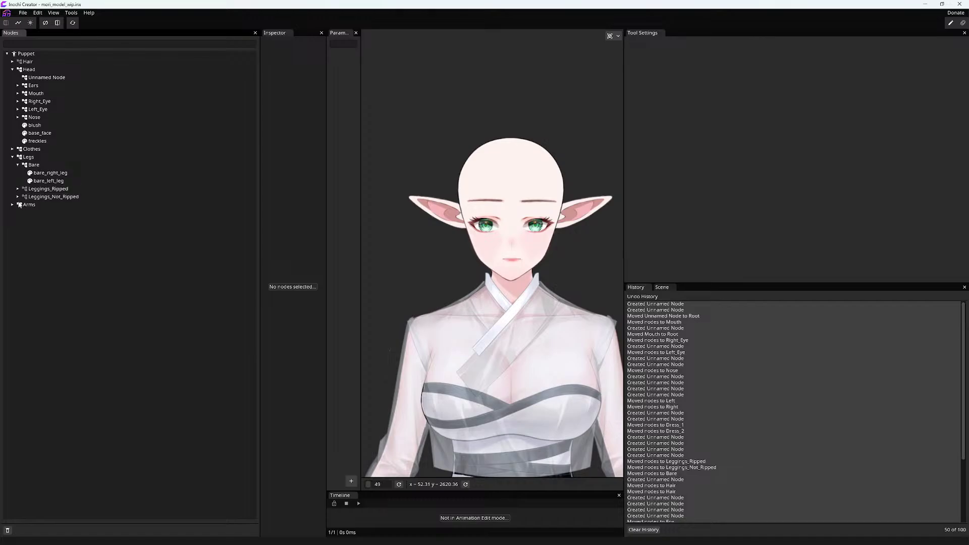
# - Move the unnamed node out of the Head group to the Puppet root and rename it Body
pyautogui.click(13, 157)
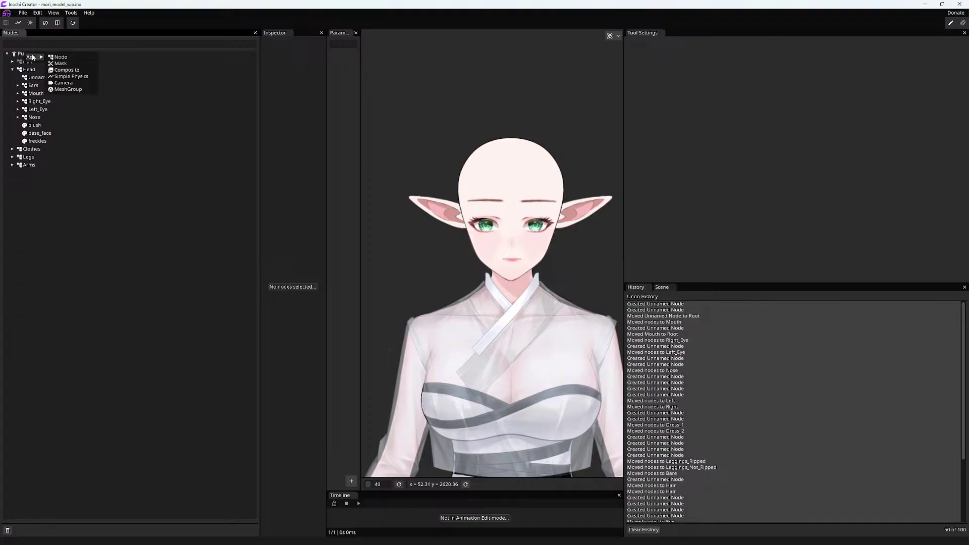
pyautogui.moveTo(35, 80); pyautogui.dragTo(26, 54)
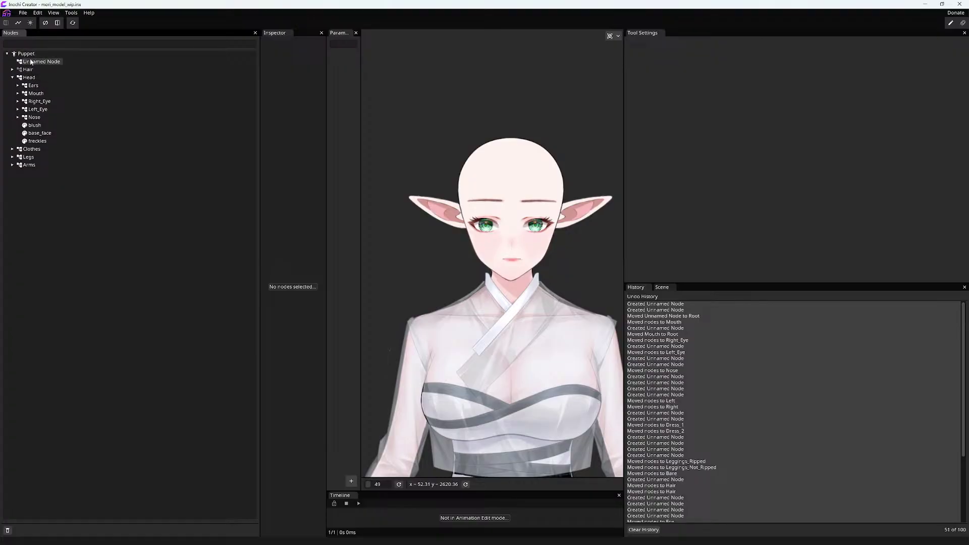
pyautogui.click(41, 62)
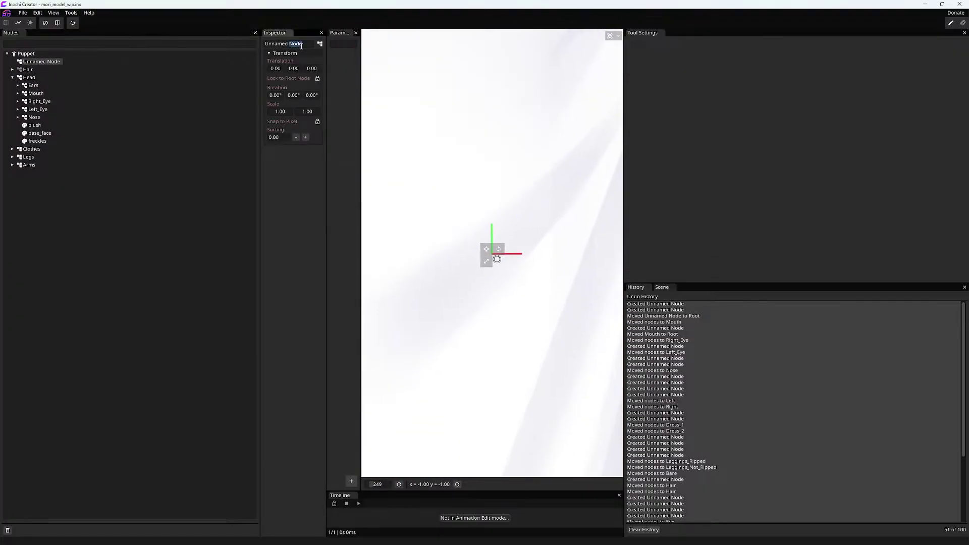
pyautogui.click(301, 45)
pyautogui.write('Body')
pyautogui.click(35, 221)
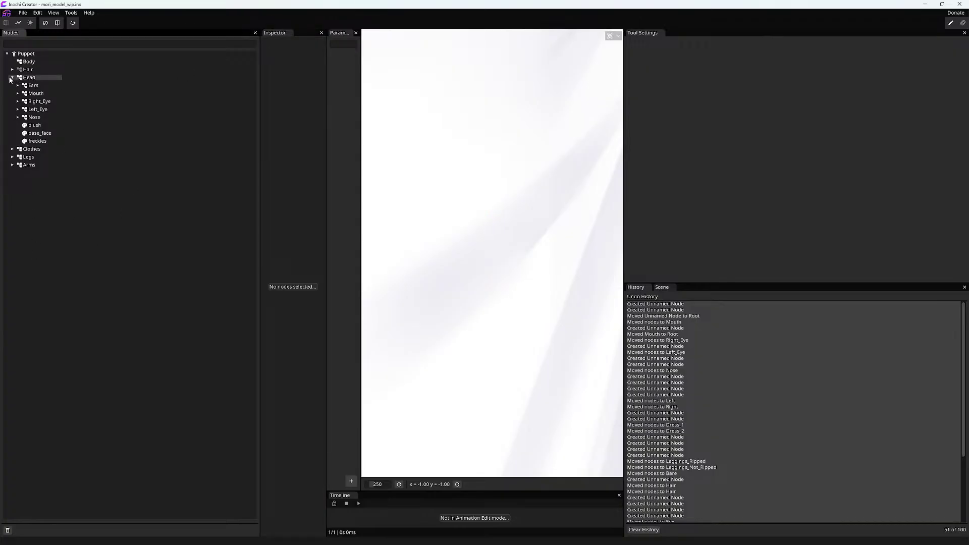
# - Move the Clothes, Legs and Arms groups together into the Body node
pyautogui.click(11, 78)
pyautogui.click(28, 85)
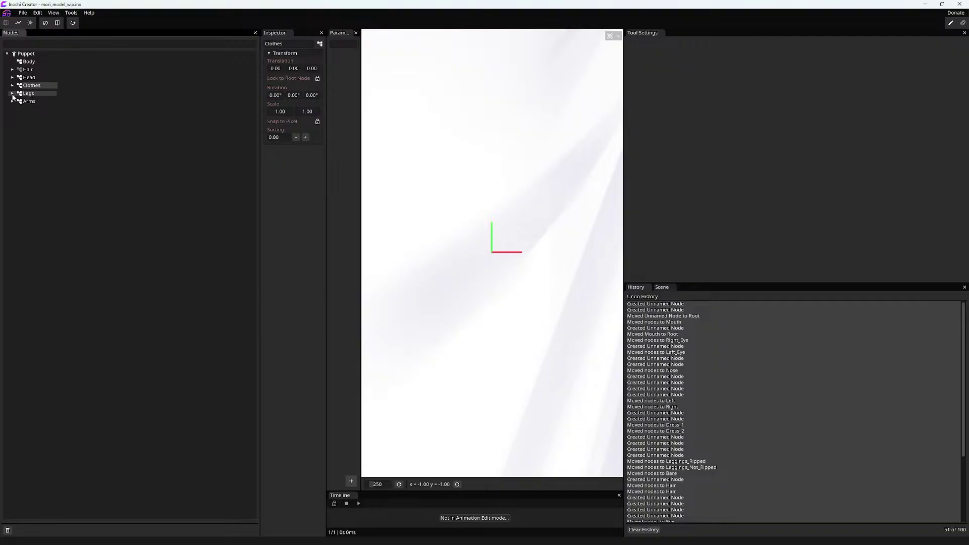
pyautogui.click(12, 94)
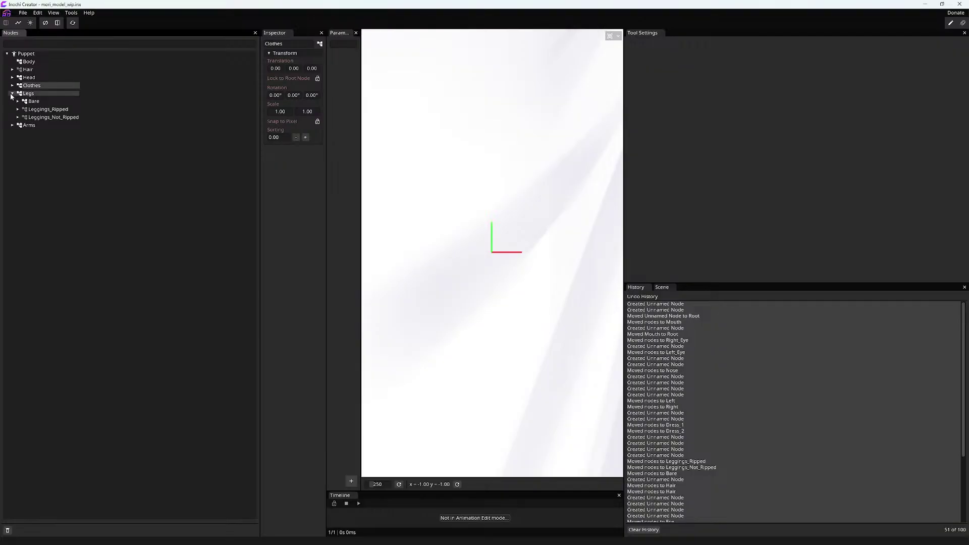
pyautogui.click(12, 94)
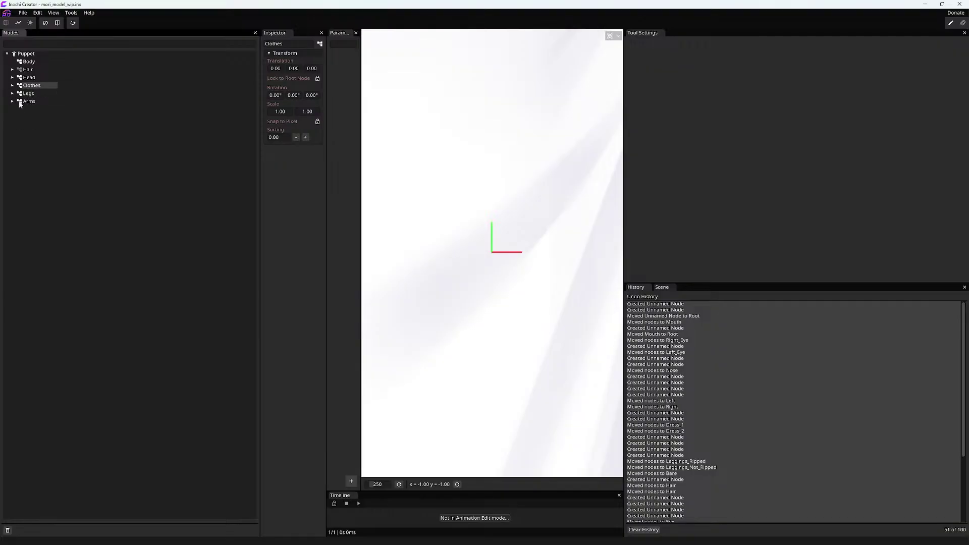
pyautogui.keyDown('shift'); pyautogui.click(28, 101); pyautogui.keyUp('shift')
pyautogui.moveTo(29, 88); pyautogui.dragTo(27, 62)
# - Collapse the Legs, Arms, Dress_1 and Dress_2 groups under Body and save the project
pyautogui.click(18, 69)
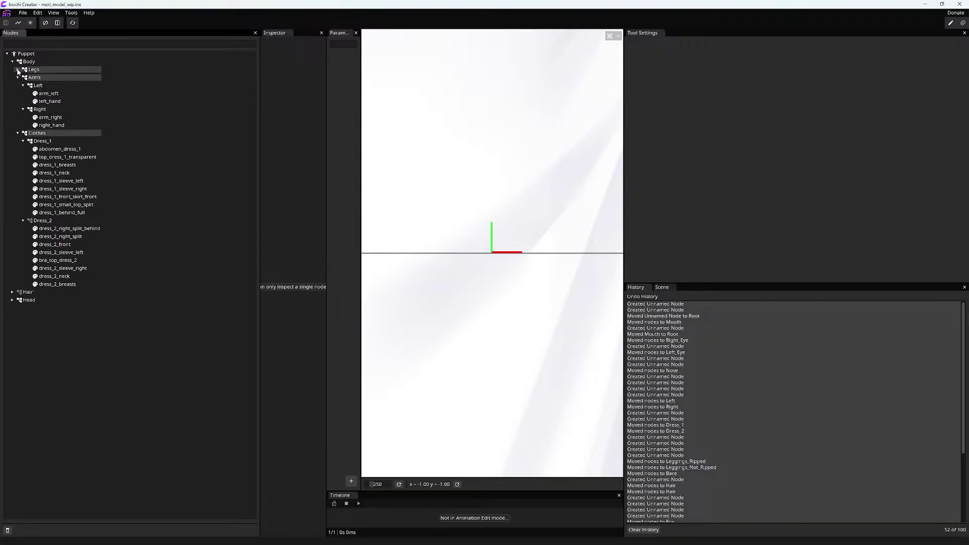
pyautogui.click(17, 77)
pyautogui.hotkey('ctrl', 's')
pyautogui.click(23, 93)
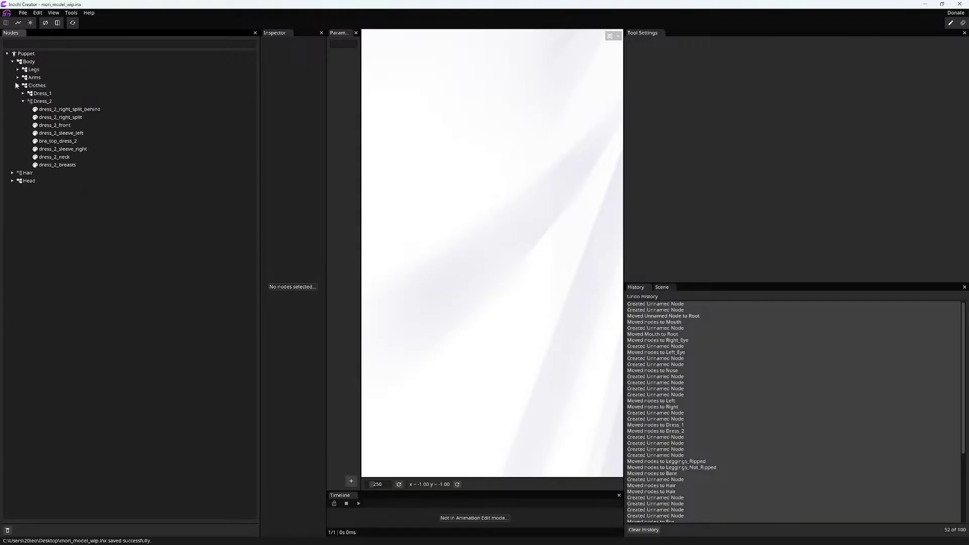
pyautogui.click(22, 101)
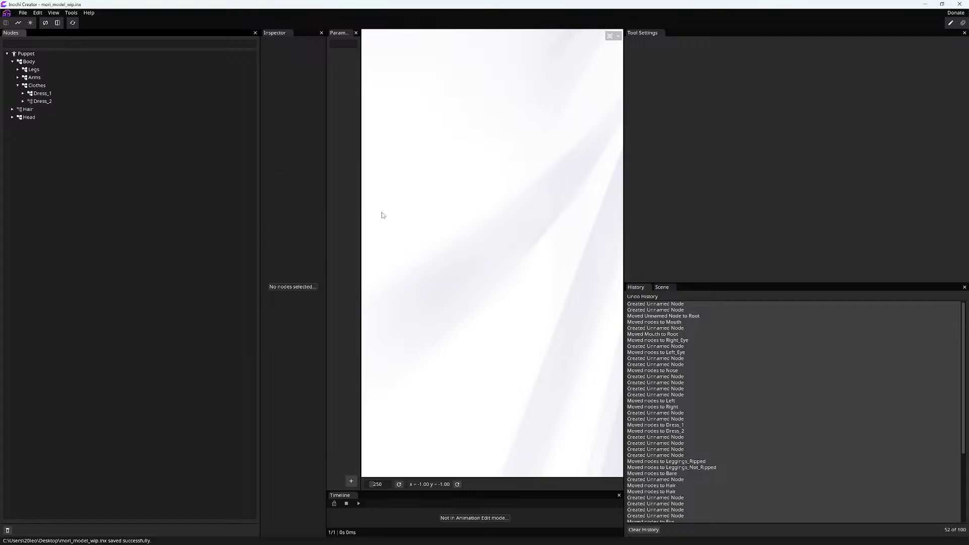
# - Hide the Dress_1 outfit and show Dress_2 with most of the figure in view
pyautogui.scroll(-10, 382, 212)
pyautogui.scroll(3, 387, 109)
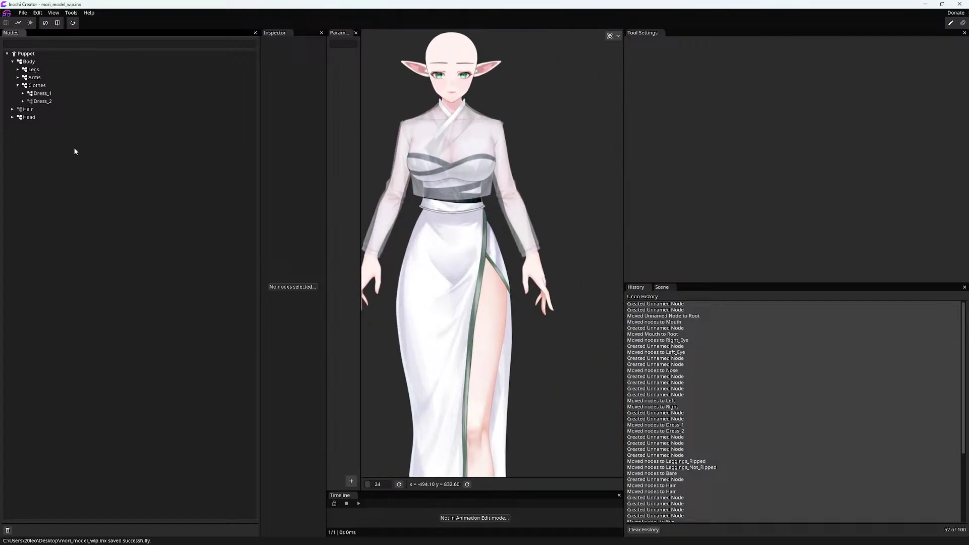
pyautogui.click(30, 93)
pyautogui.click(29, 101)
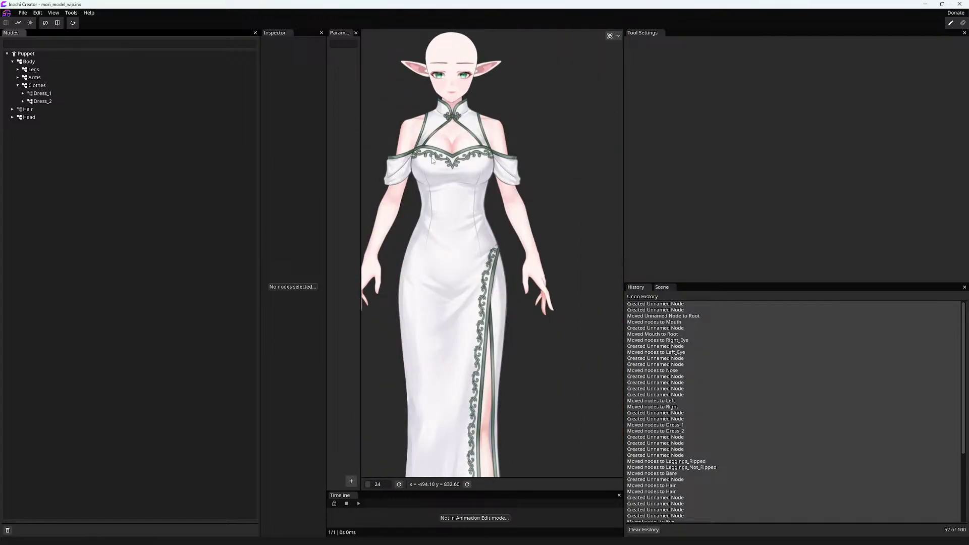
# - Examine the Dress_2 outfit on the figure, from the skirt up to the neckline and the sleeve beside arm_right
pyautogui.scroll(-3, 431, 157)
pyautogui.scroll(5, 512, 181)
pyautogui.scroll(-4, 512, 180)
pyautogui.scroll(4, 461, 307)
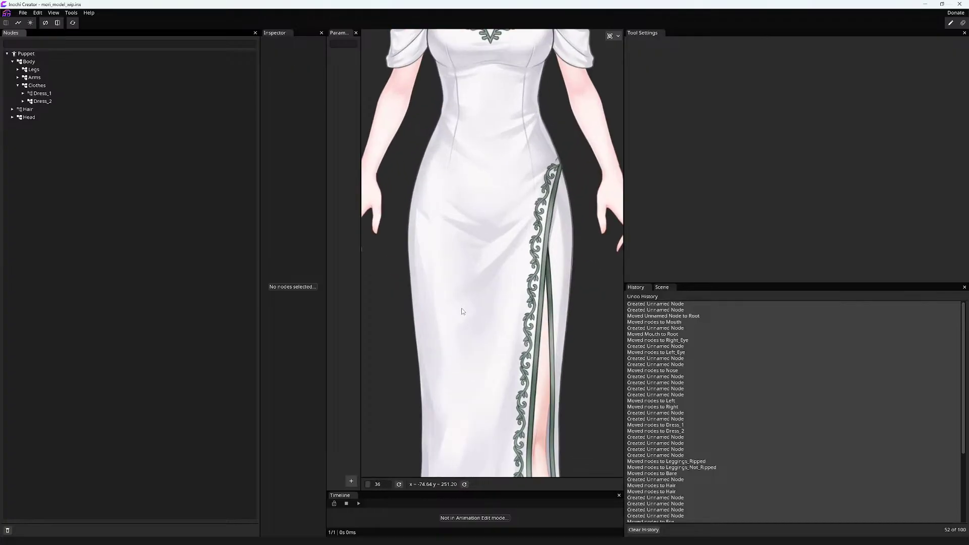
pyautogui.scroll(-4, 495, 51)
pyautogui.scroll(6, 417, 323)
pyautogui.scroll(-4, 417, 322)
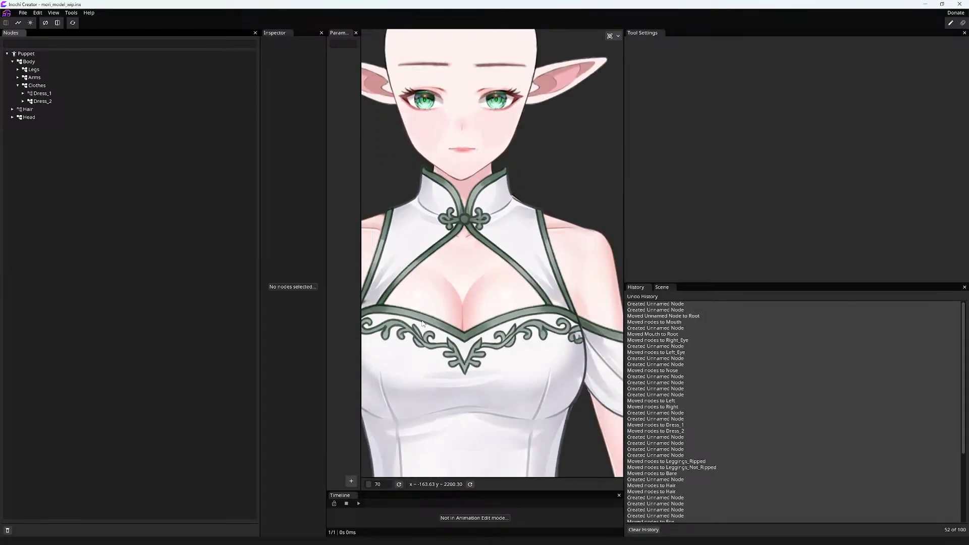
pyautogui.scroll(6, 544, 355)
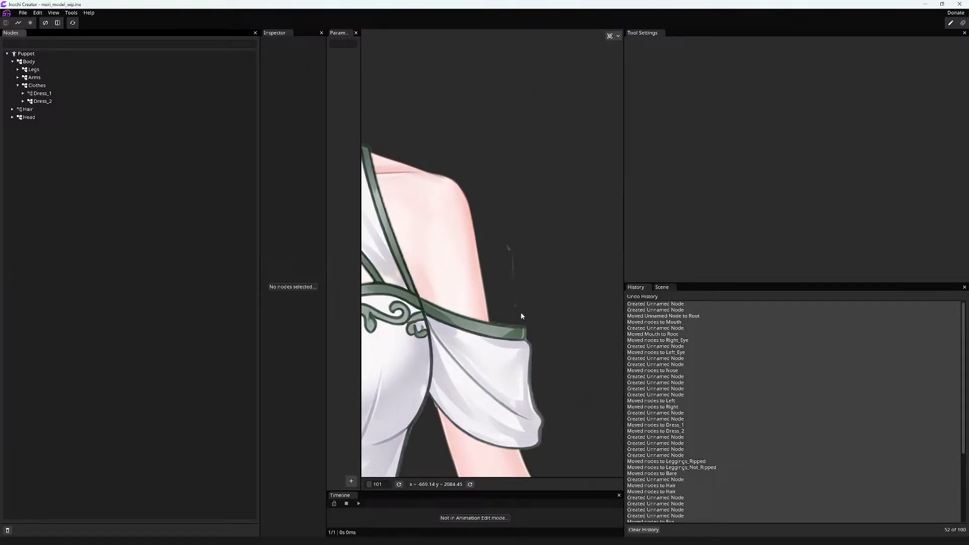
# - List the parts stacked at the faint stray marks beside arm_right and inspect those marks up close
pyautogui.rightClick(510, 252)
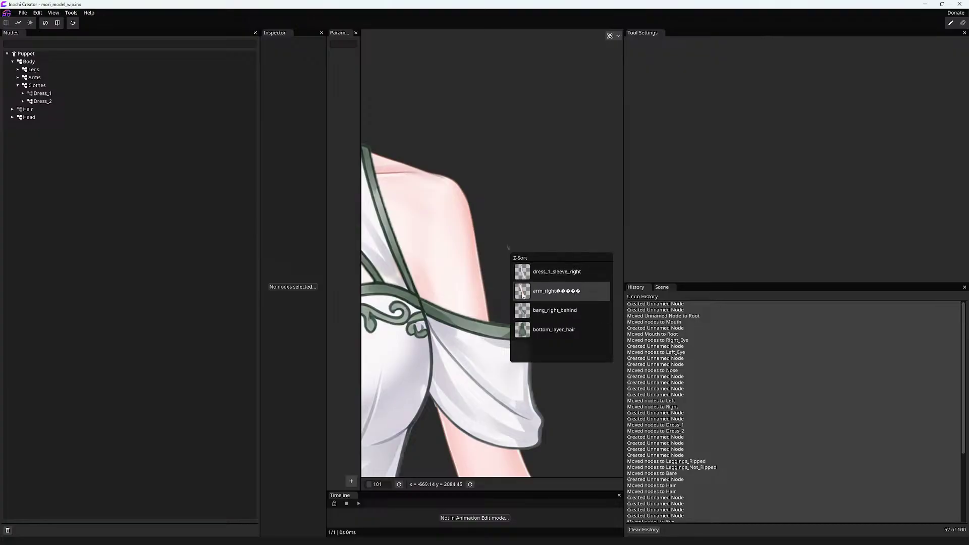
pyautogui.scroll(5, 507, 283)
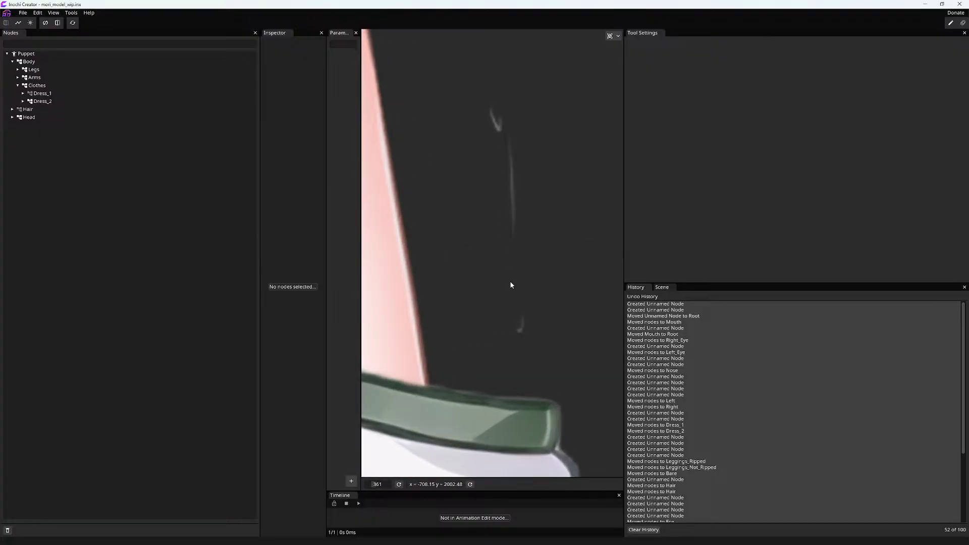
pyautogui.scroll(-5, 510, 281)
pyautogui.moveTo(501, 337)
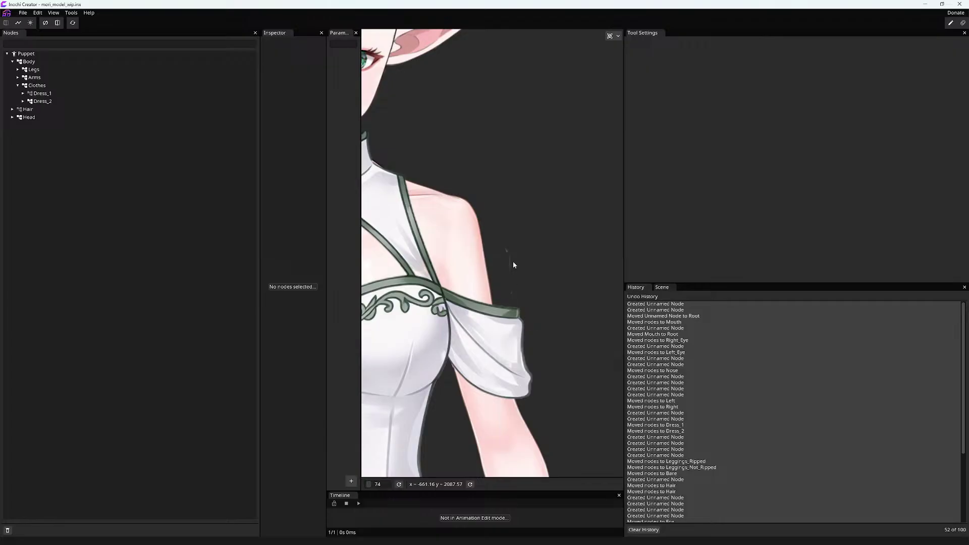
pyautogui.scroll(-3, 507, 260)
pyautogui.scroll(2, 506, 254)
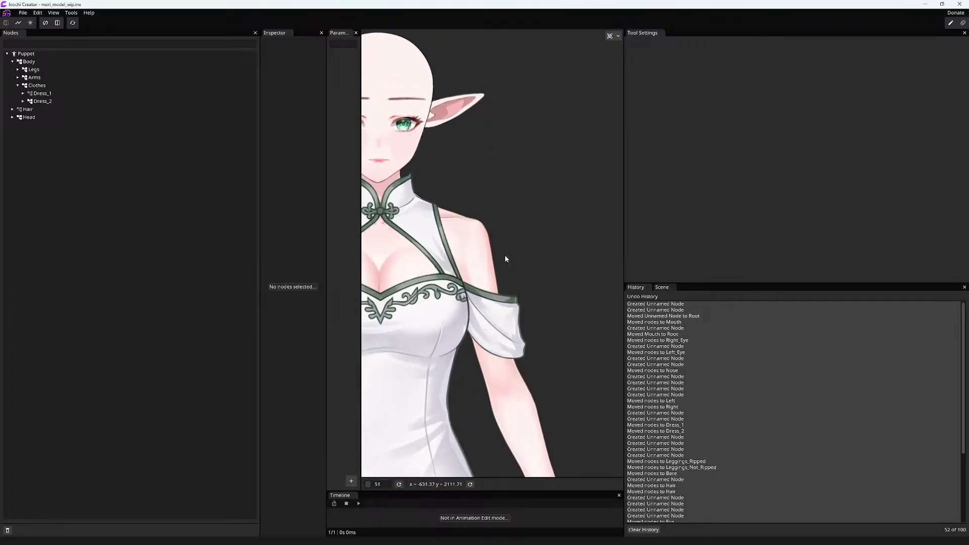
# - Expand the Arms group, select the arm_left part and bring up its available actions
pyautogui.click(18, 78)
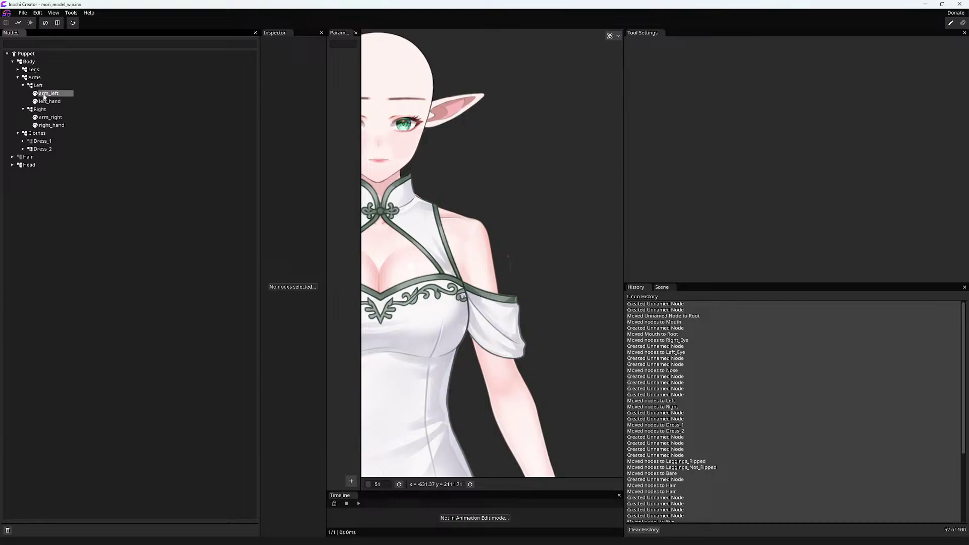
pyautogui.click(48, 94)
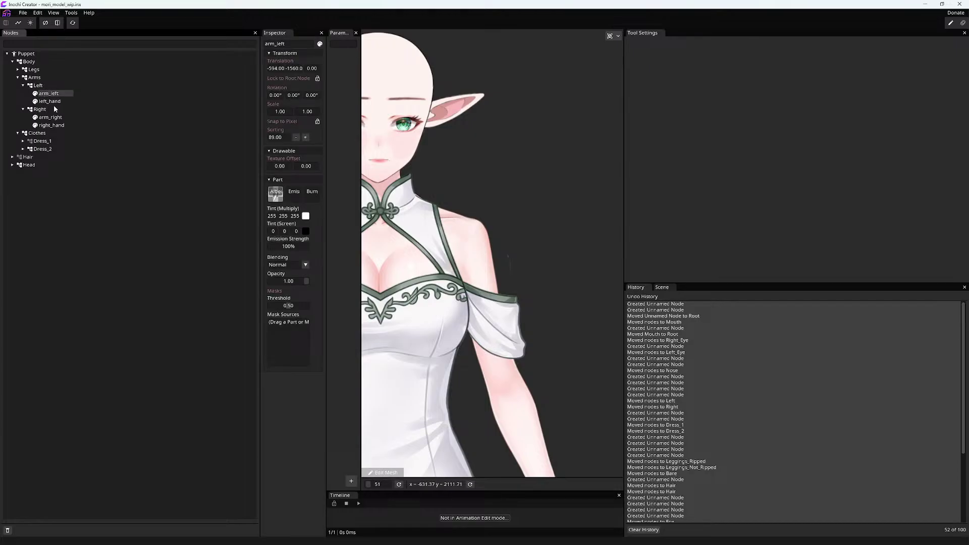
pyautogui.rightClick(53, 96)
pyautogui.moveTo(58, 101)
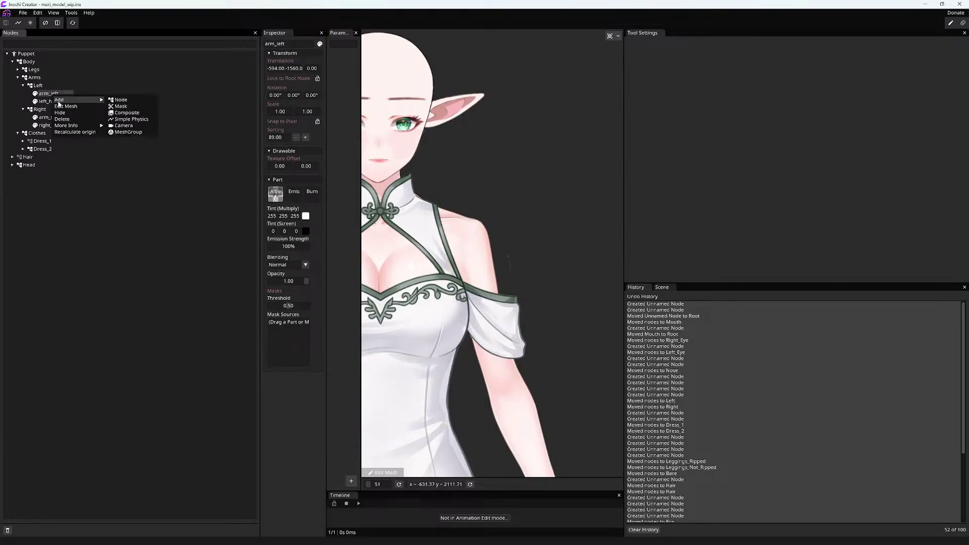
# - Check the viewport display options and the list of parts stacked at the upper part of arm_right
pyautogui.click(617, 36)
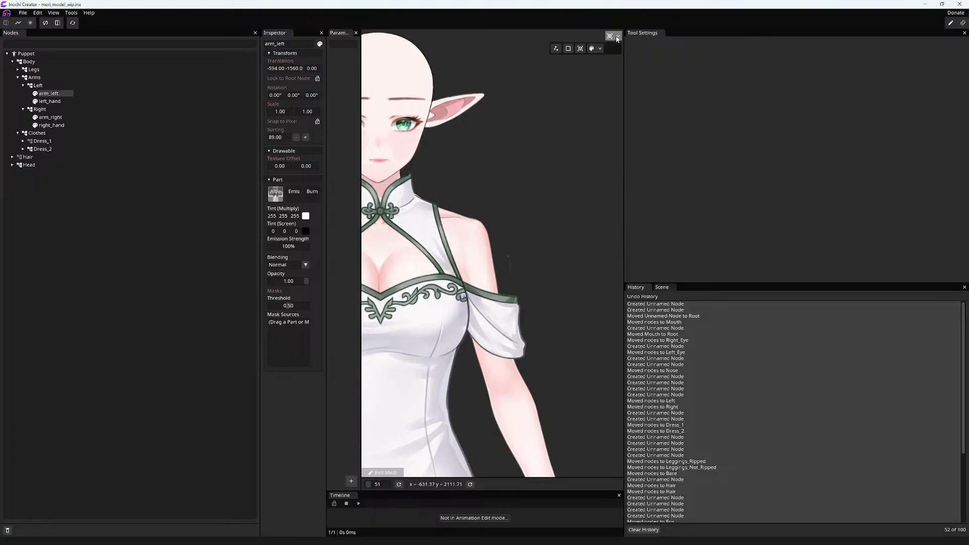
pyautogui.click(476, 268)
pyautogui.rightClick(479, 258)
pyautogui.click(531, 227)
pyautogui.rightClick(479, 257)
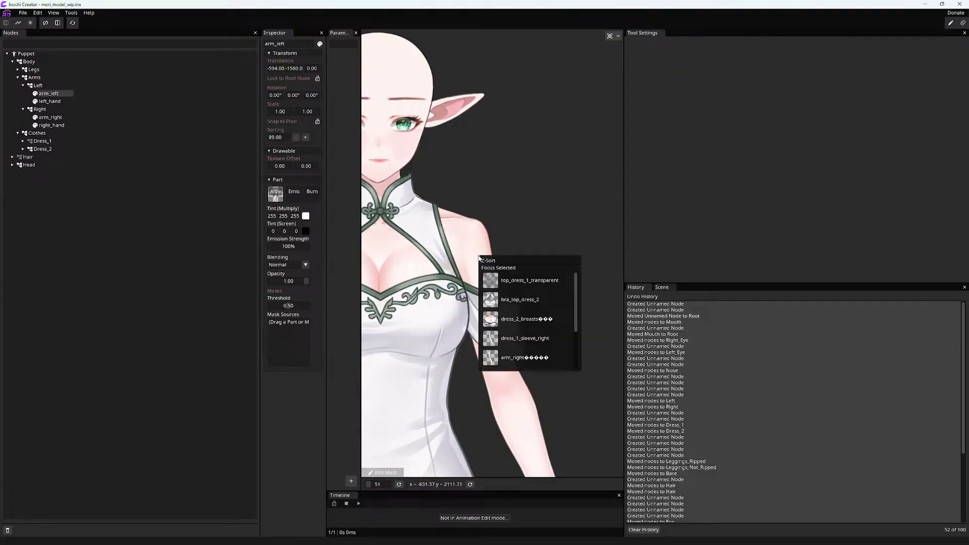
pyautogui.click(518, 223)
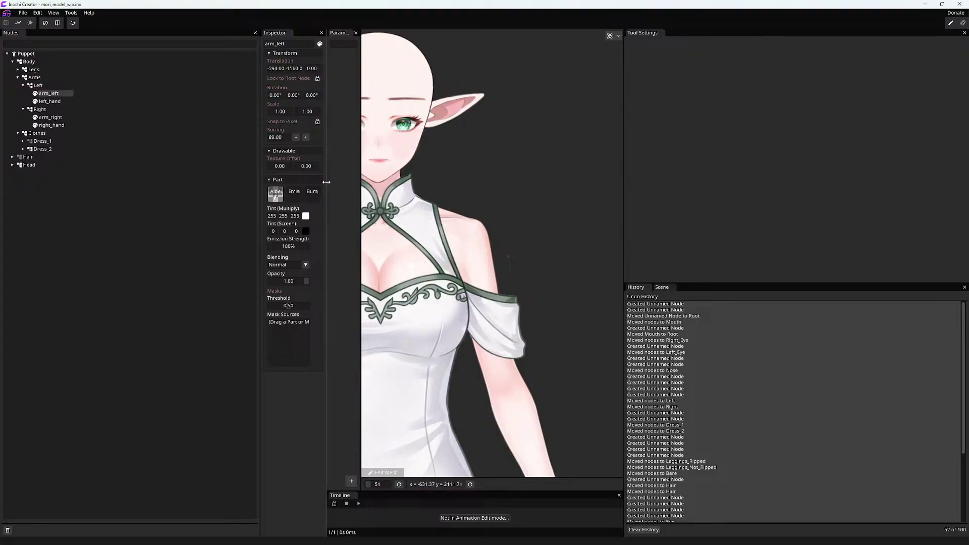
# - Widen the model viewport over the tool settings area, try pulling arm_left away from the body, and undo that move
pyautogui.moveTo(626, 208); pyautogui.dragTo(951, 205)
pyautogui.scroll(-5, 459, 270)
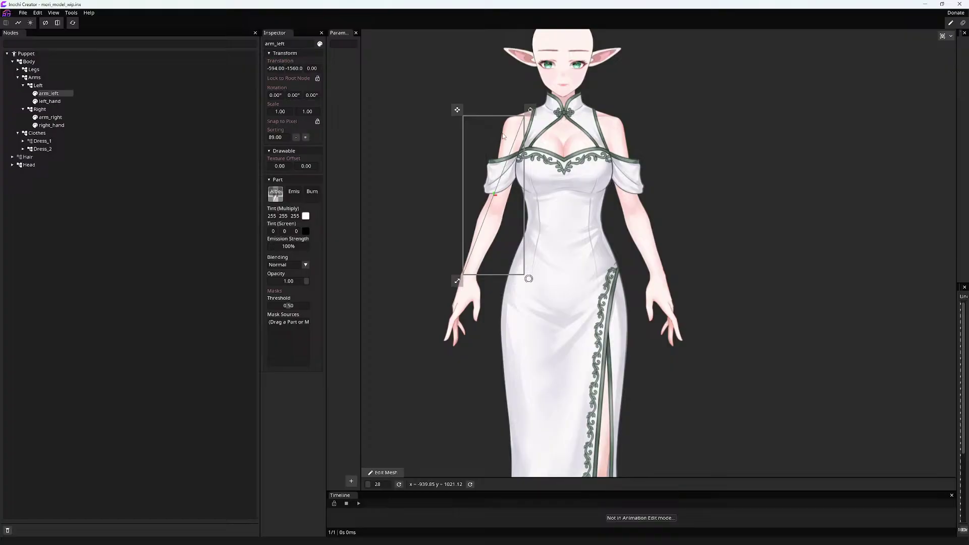
pyautogui.moveTo(455, 113); pyautogui.dragTo(419, 101)
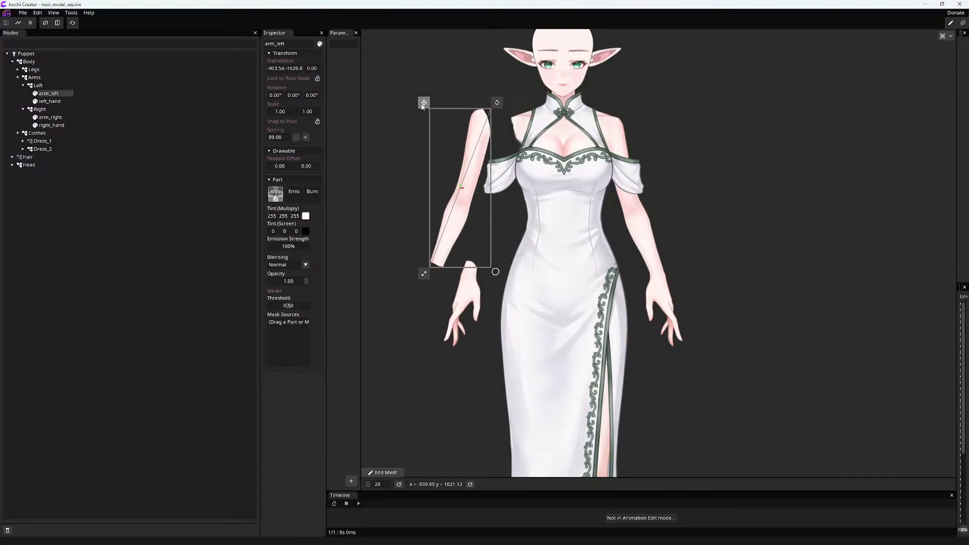
pyautogui.hotkey('ctrl', 'z')
# - Inspect the stray marks floating beside both upper arms above the sleeves
pyautogui.scroll(10, 457, 162)
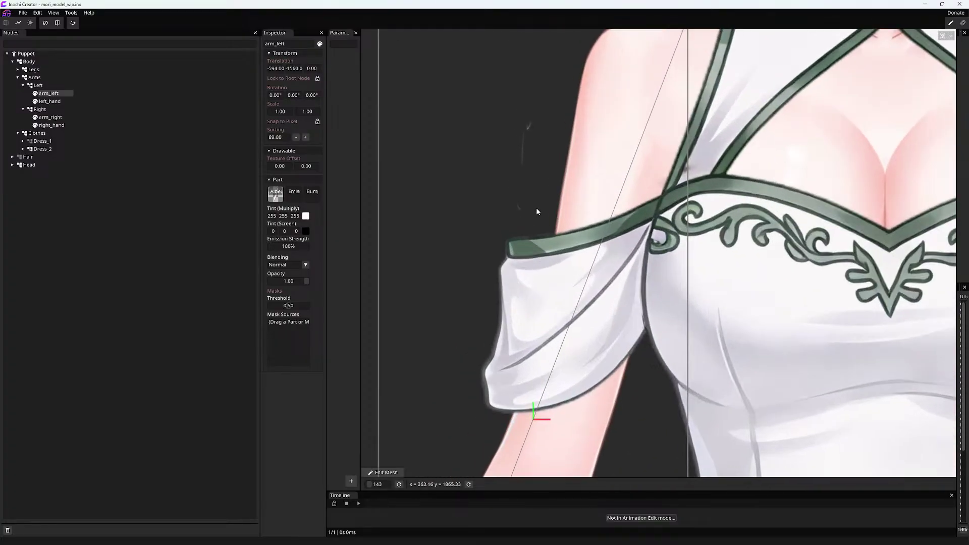
pyautogui.scroll(-10, 527, 137)
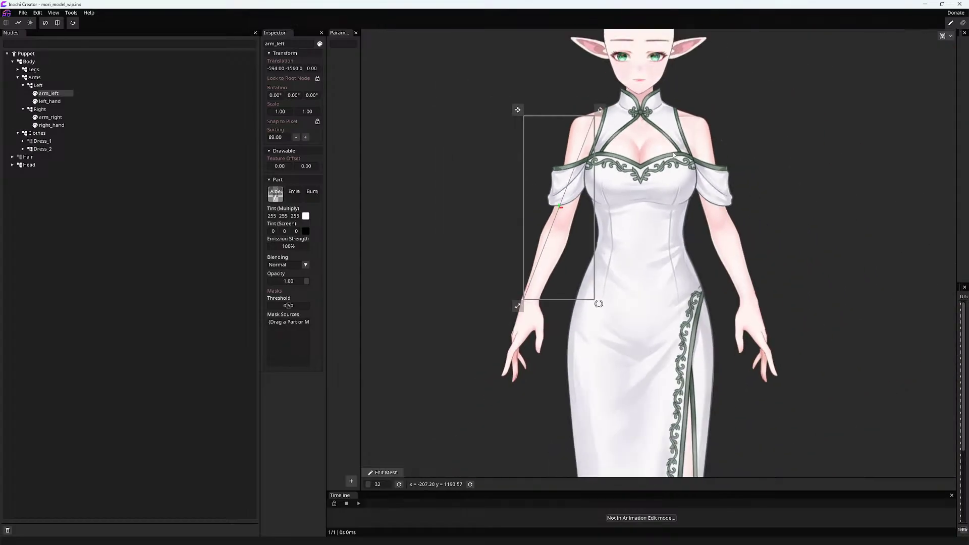
pyautogui.scroll(8, 805, 117)
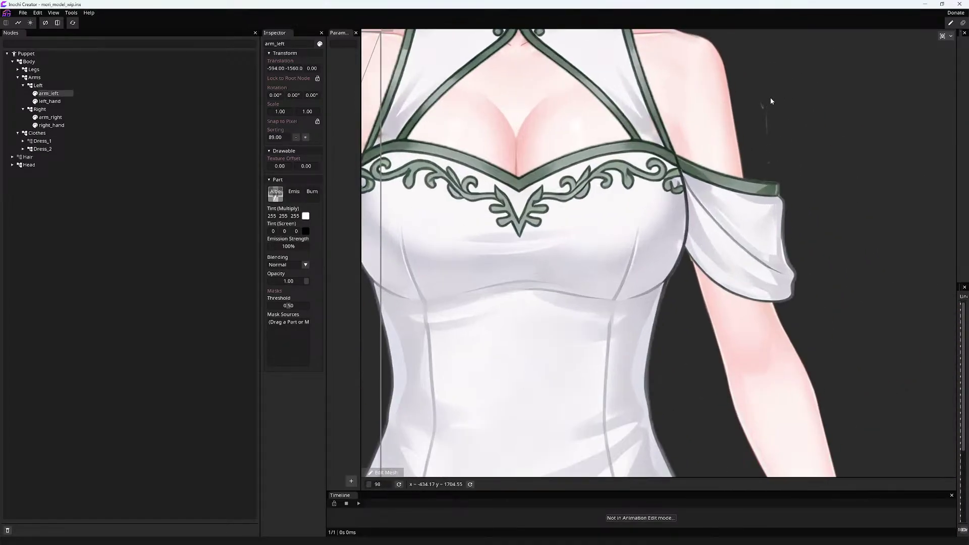
pyautogui.scroll(6, 770, 98)
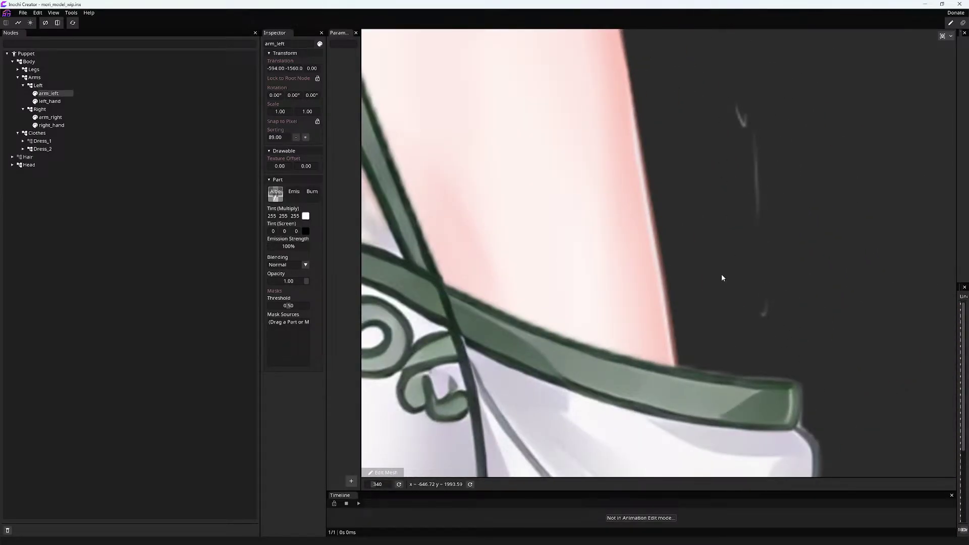
pyautogui.scroll(-9, 722, 274)
pyautogui.scroll(2, 446, 257)
pyautogui.scroll(6, 728, 241)
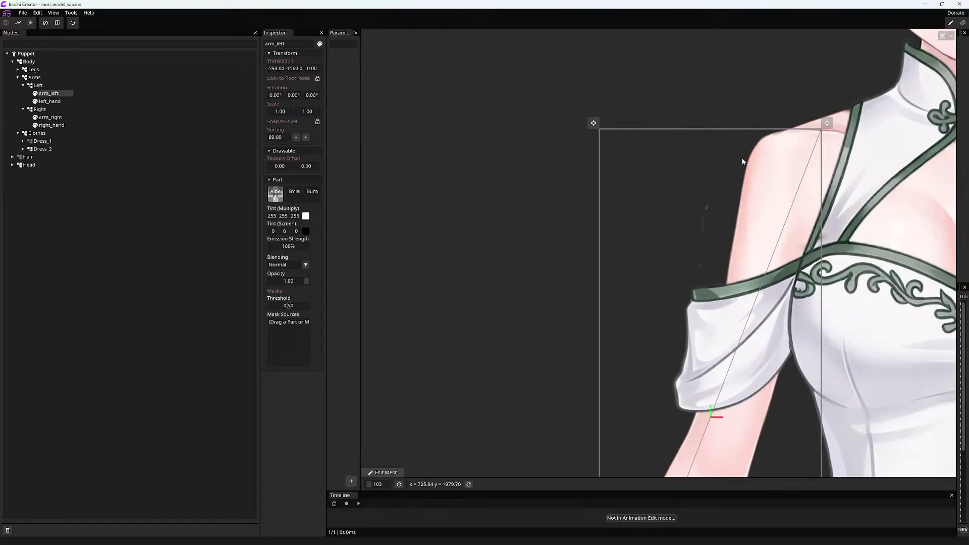
pyautogui.scroll(-5, 728, 242)
pyautogui.scroll(-6, 662, 188)
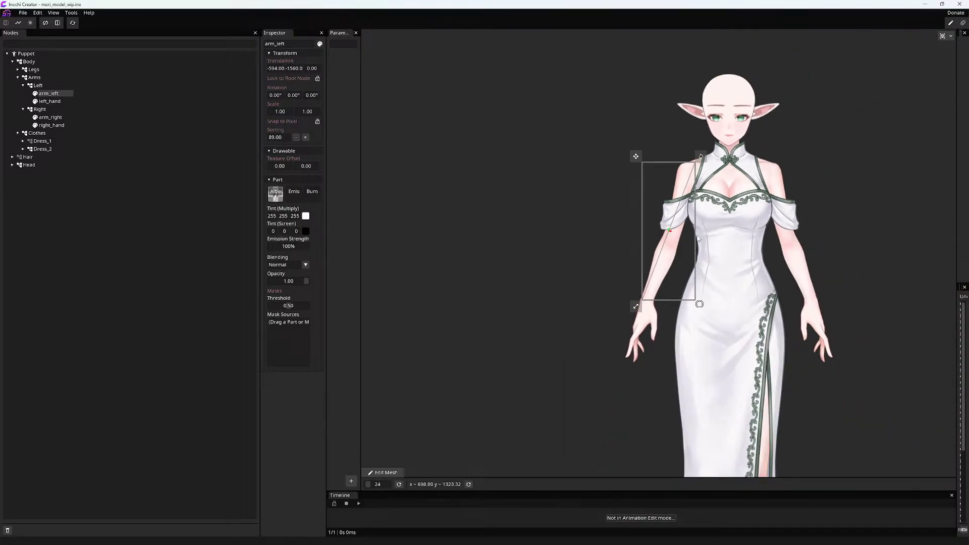
# - Examine the top edge of the arm_left shoulder up close, and the shoulder, sleeve and stray marks around arm_right
pyautogui.scroll(3, 605, 351)
pyautogui.scroll(-4, 604, 350)
pyautogui.scroll(10, 679, 188)
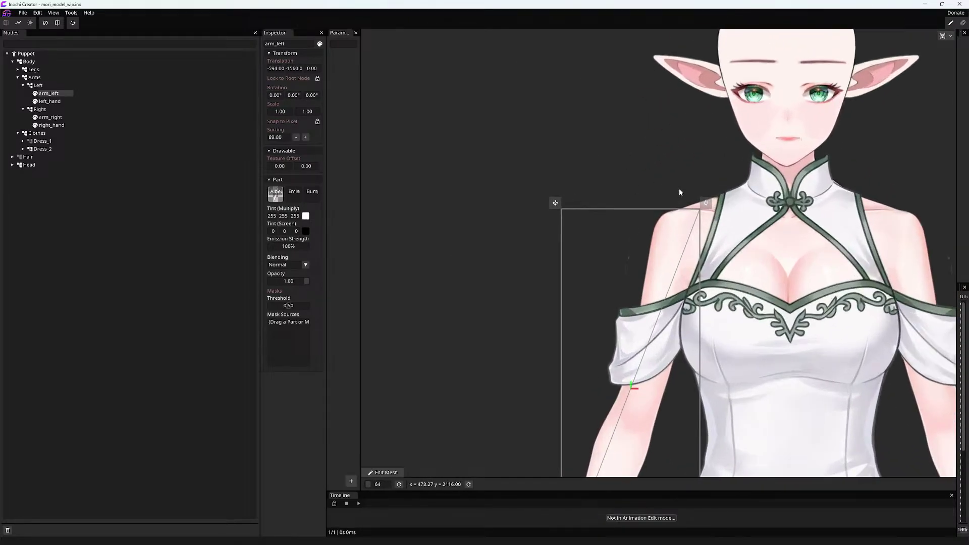
pyautogui.scroll(10, 667, 205)
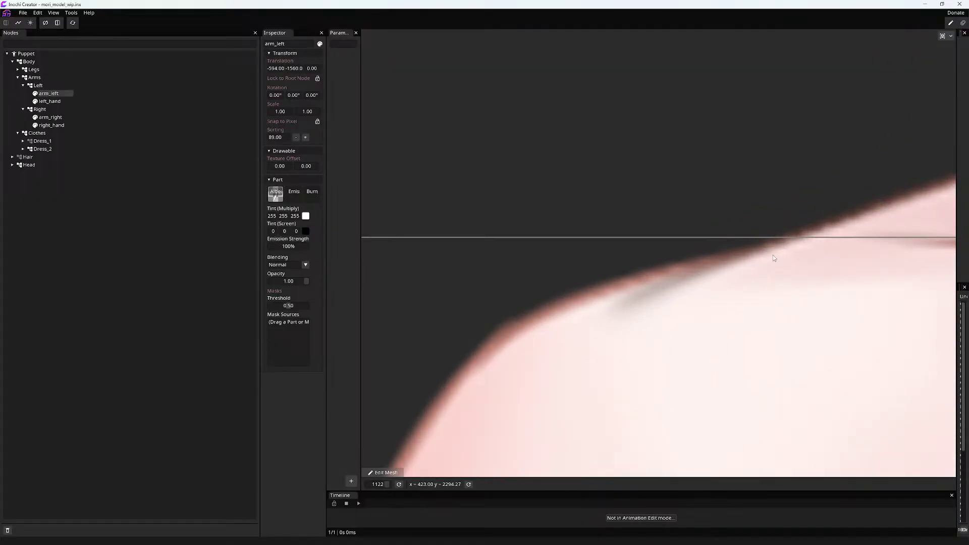
pyautogui.scroll(-20, 613, 273)
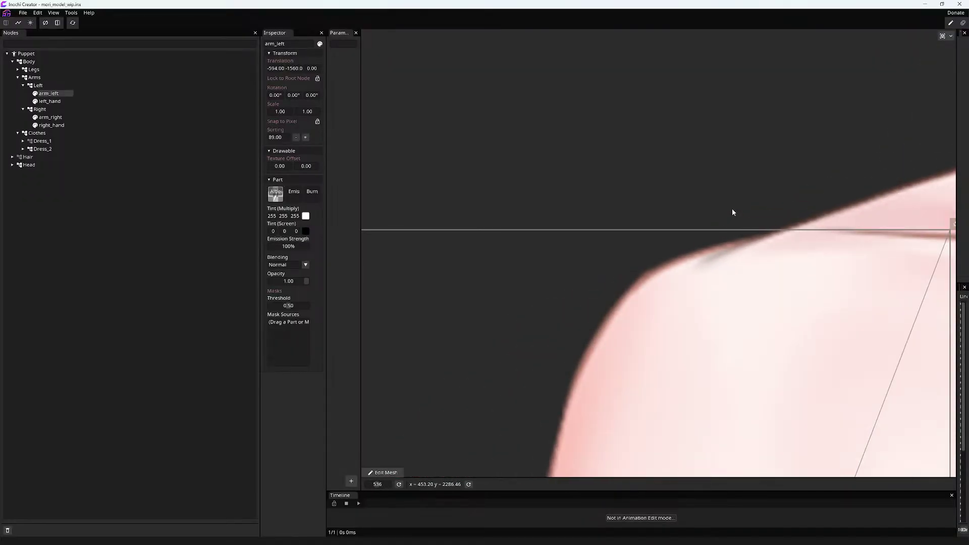
pyautogui.scroll(8, 802, 347)
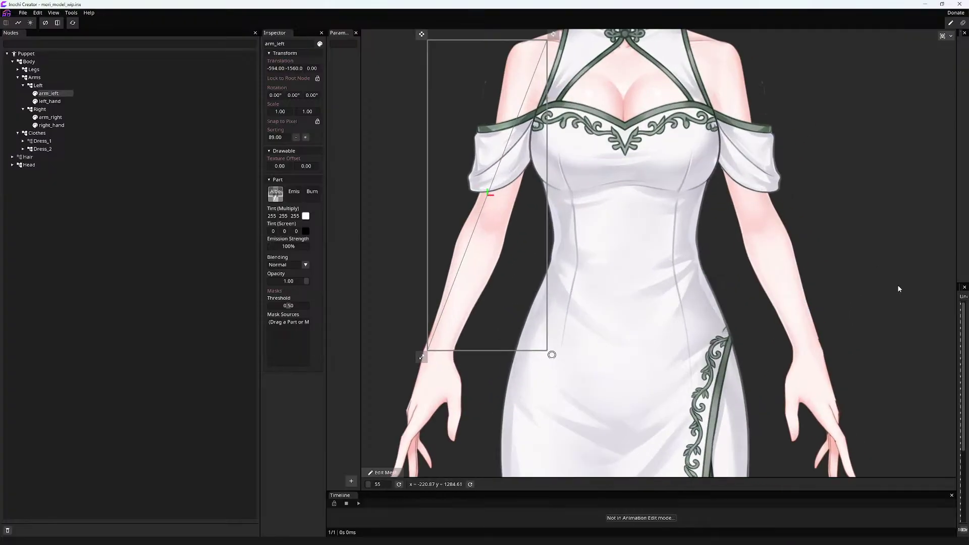
pyautogui.scroll(-3, 737, 215)
pyautogui.scroll(-2, 755, 113)
pyautogui.scroll(12, 740, 156)
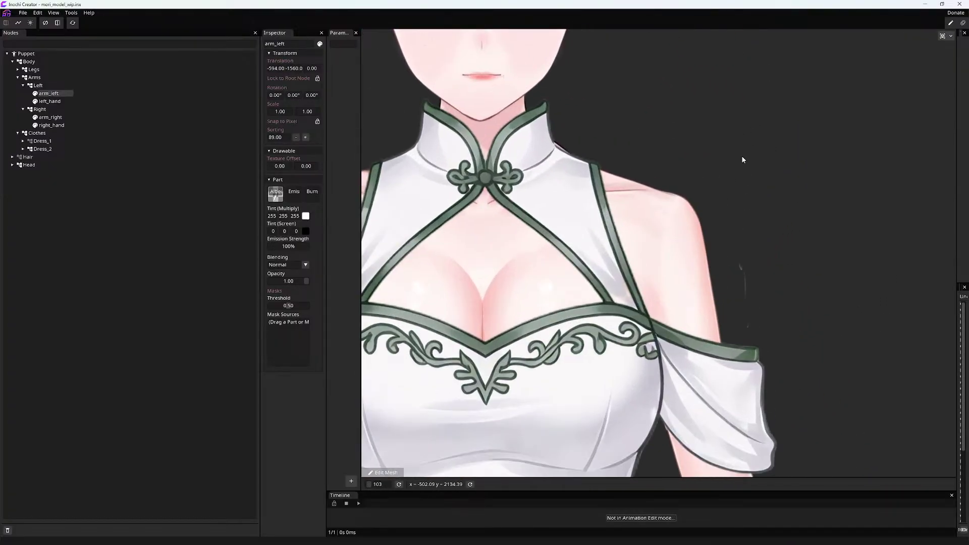
pyautogui.scroll(-6, 716, 368)
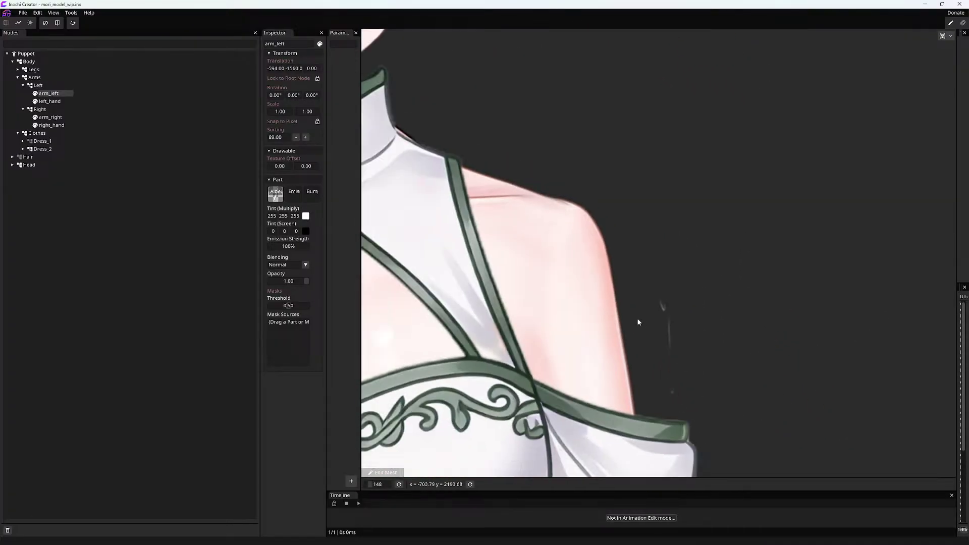
pyautogui.scroll(1, 651, 268)
pyautogui.moveTo(704, 352); pyautogui.dragTo(621, 58)
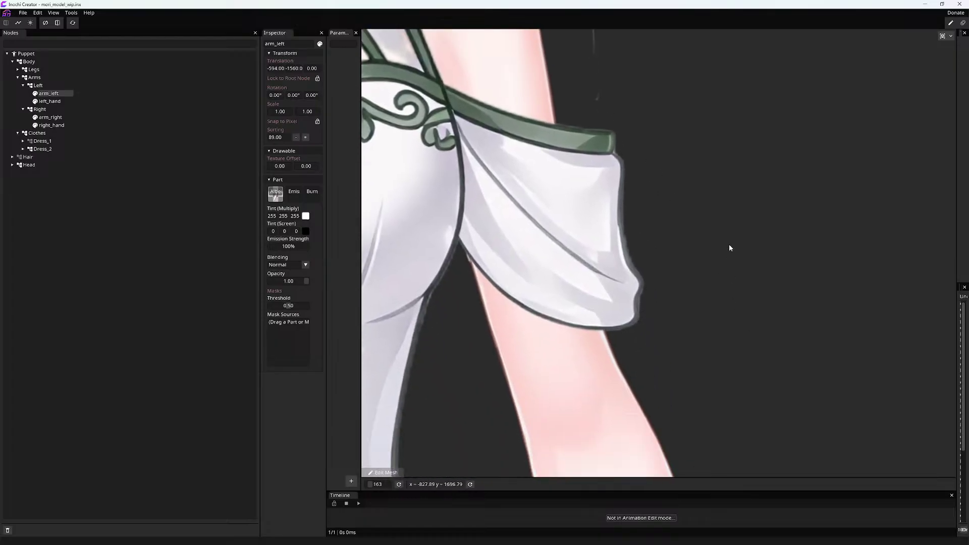
pyautogui.moveTo(728, 244); pyautogui.dragTo(812, 271)
pyautogui.scroll(-7, 812, 276)
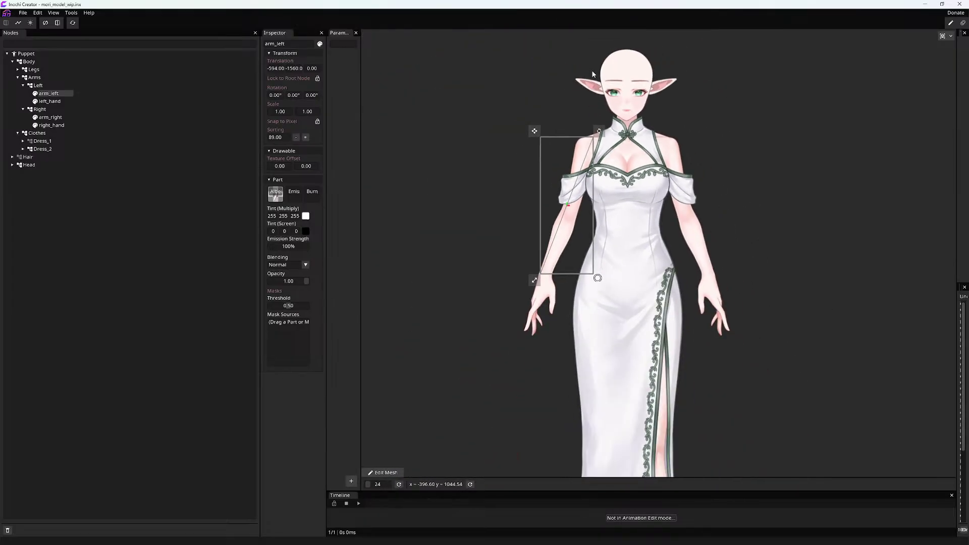
# - Examine the head outline, ears and facial features for stray artwork
pyautogui.scroll(2, 624, 59)
pyautogui.scroll(4, 625, 58)
pyautogui.scroll(-3, 618, 63)
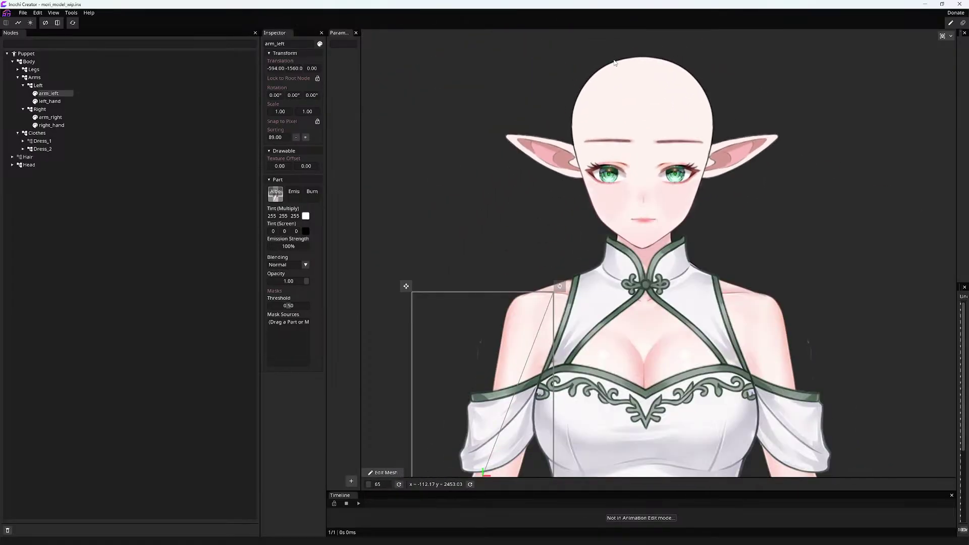
pyautogui.scroll(2, 610, 69)
pyautogui.scroll(3, 610, 67)
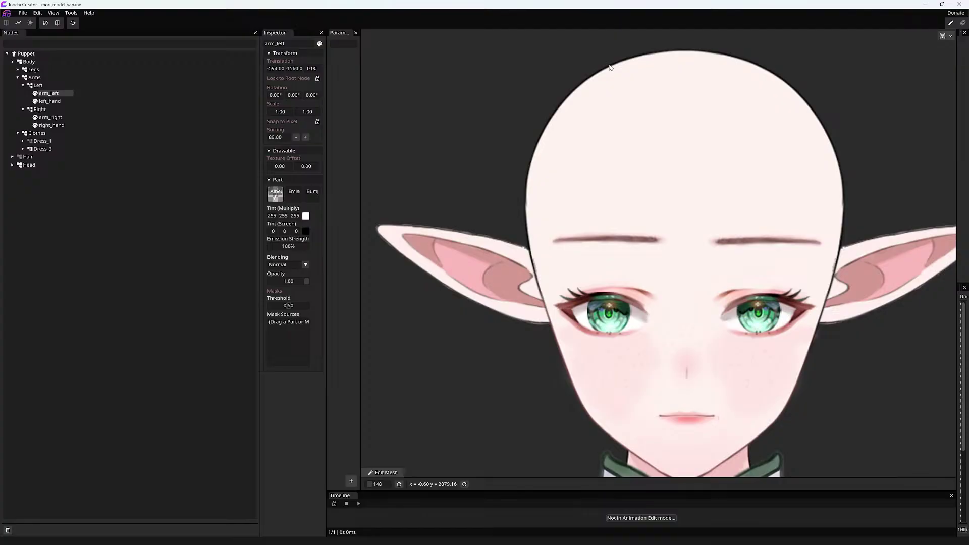
pyautogui.scroll(-3, 609, 67)
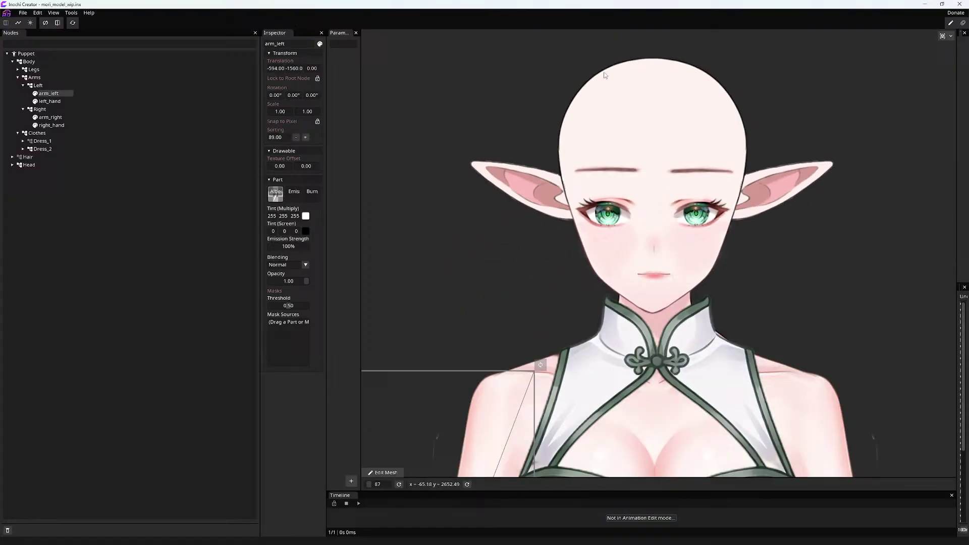
# - Collapse the Left arm group and hide both the Dress_1 and Dress_2 outfits
pyautogui.click(22, 85)
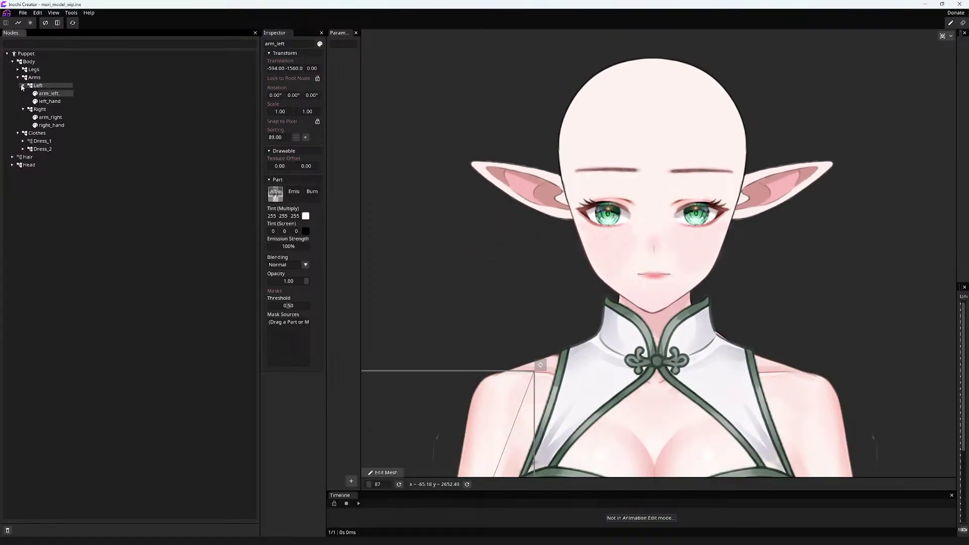
pyautogui.click(29, 125)
pyautogui.click(30, 132)
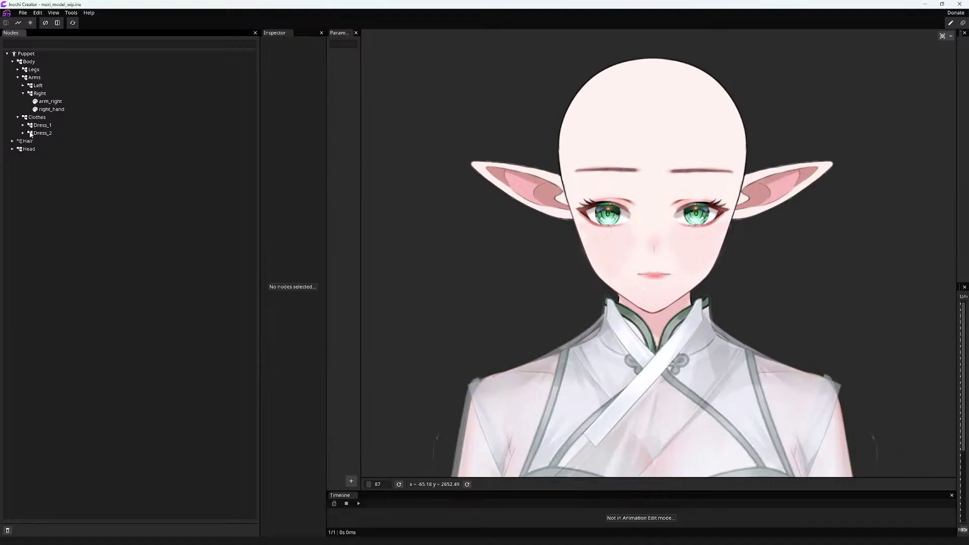
pyautogui.click(31, 134)
pyautogui.click(30, 133)
pyautogui.click(30, 126)
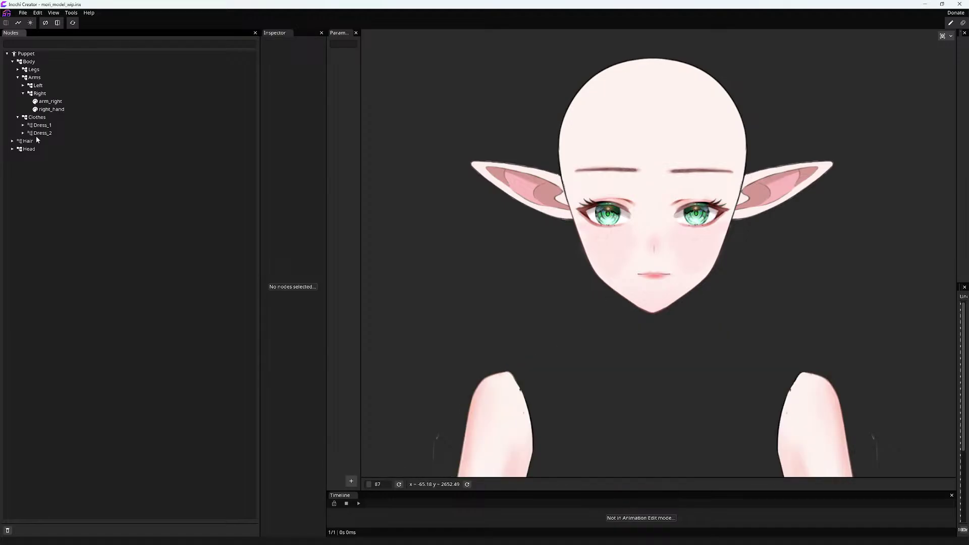
# - Examine the bare arms, hands and thighs for stray artwork with both outfits hidden
pyautogui.scroll(-3, 710, 301)
pyautogui.scroll(2, 726, 444)
pyautogui.scroll(-2, 722, 431)
pyautogui.scroll(2, 719, 452)
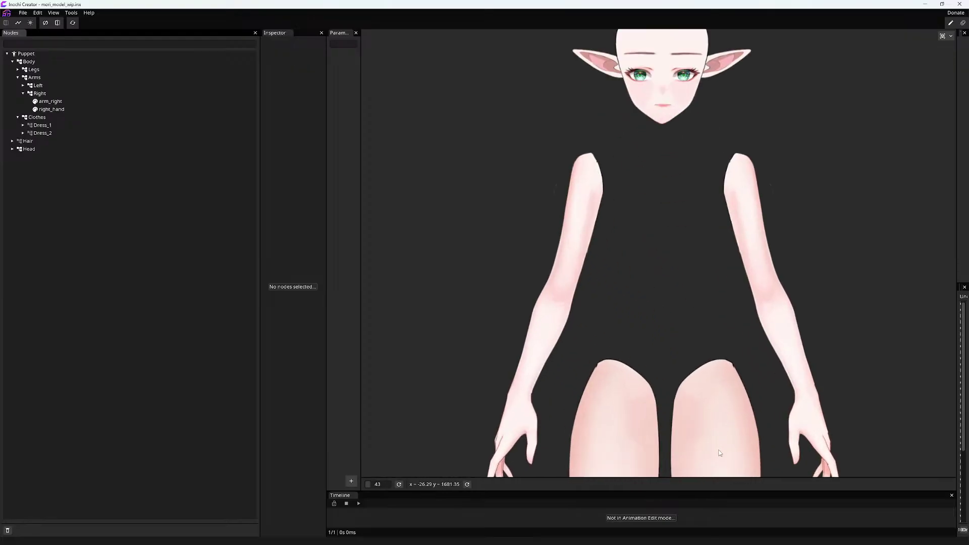
pyautogui.scroll(-4, 719, 452)
pyautogui.scroll(2, 656, 301)
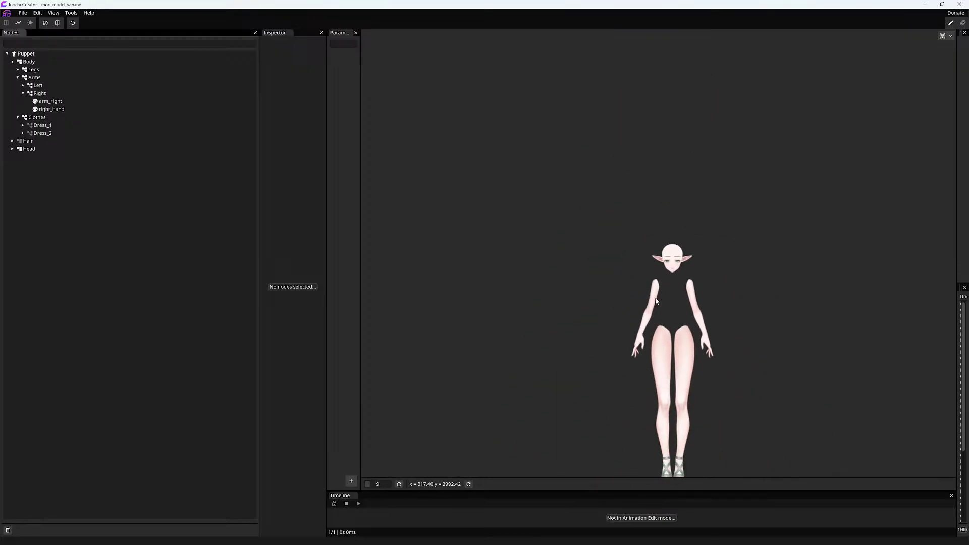
pyautogui.scroll(5, 656, 302)
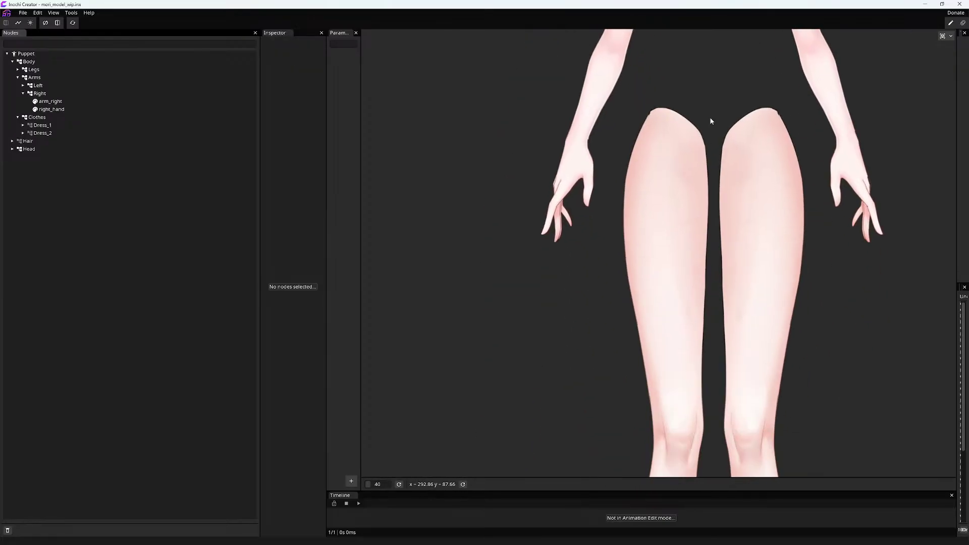
# - Examine the legs from the thighs and knees down to the strapped sandals for artwork errors
pyautogui.scroll(-10, 710, 121)
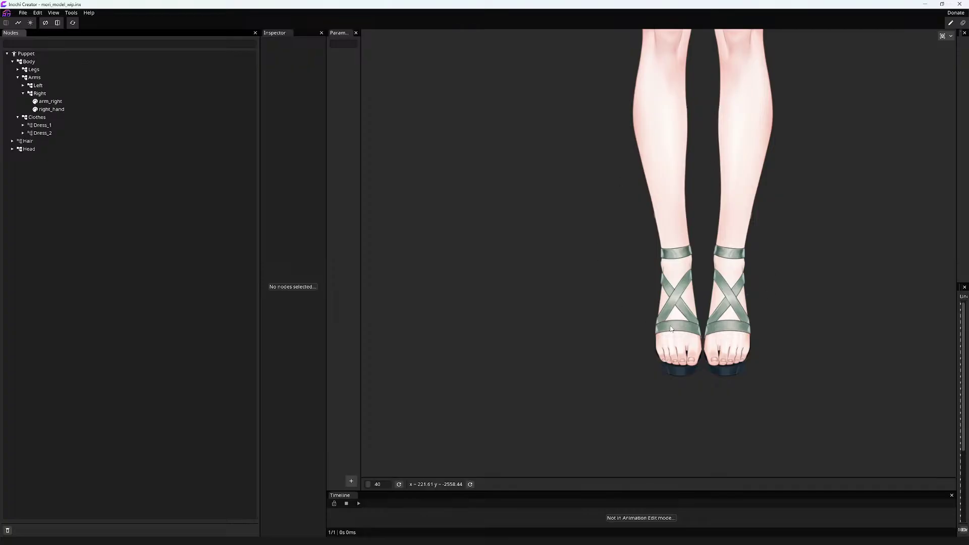
pyautogui.scroll(8, 698, 222)
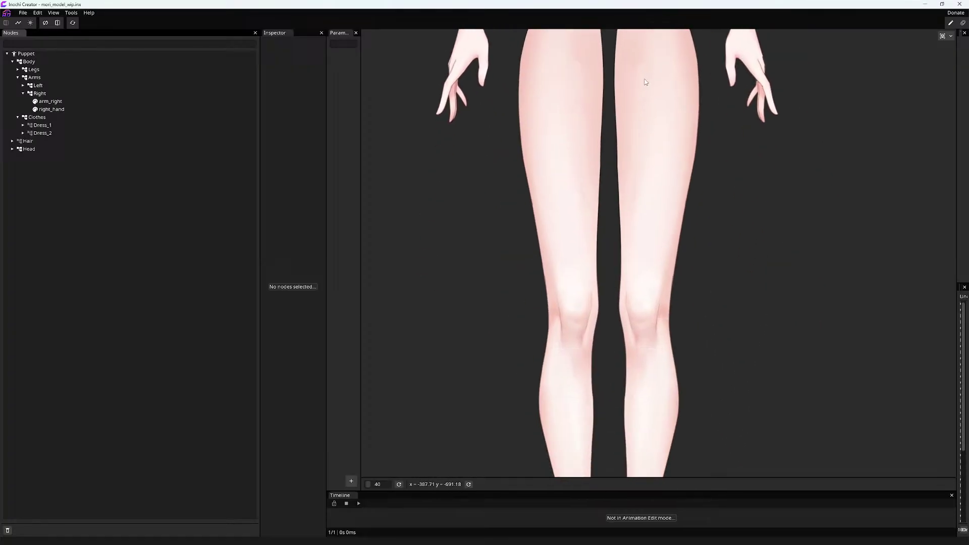
pyautogui.scroll(-7, 635, 116)
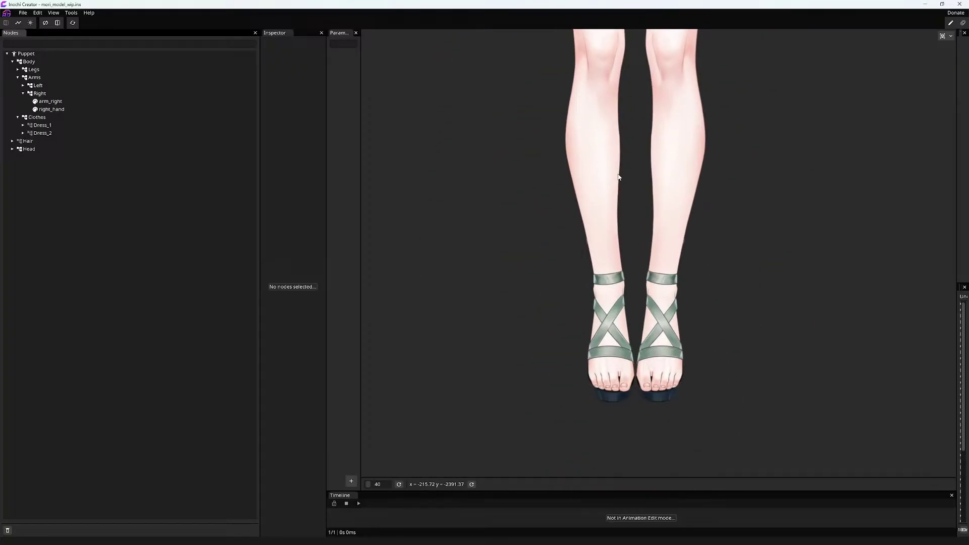
pyautogui.moveTo(619, 177); pyautogui.dragTo(585, 192)
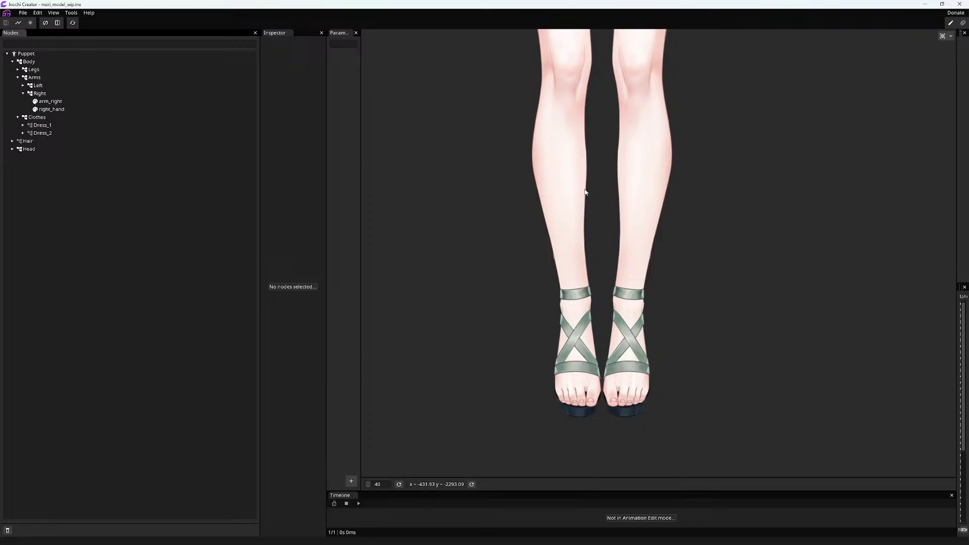
pyautogui.moveTo(585, 192); pyautogui.dragTo(509, 179)
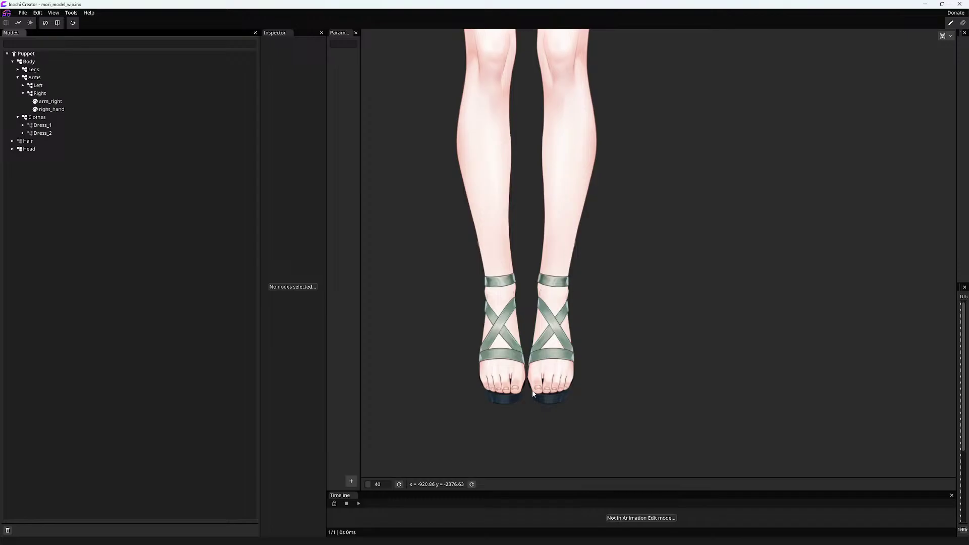
pyautogui.scroll(10, 552, 472)
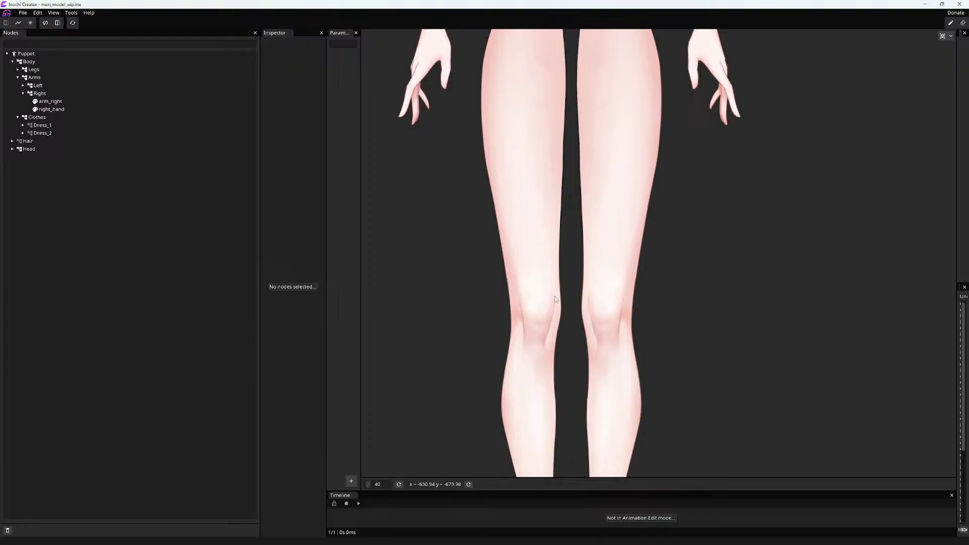
# - Examine the hands, the upper arm edges and the face up close for leftover marks
pyautogui.scroll(8, 658, 320)
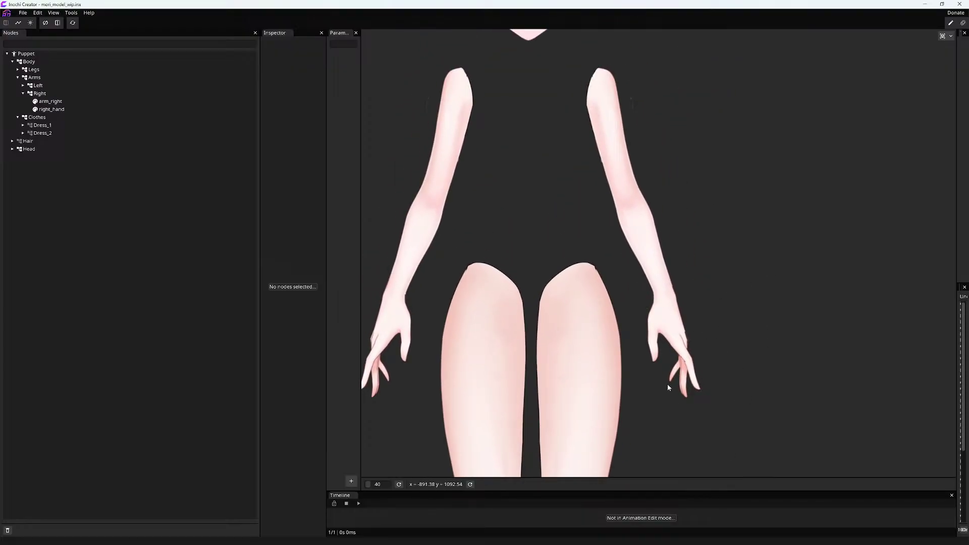
pyautogui.moveTo(668, 385); pyautogui.dragTo(765, 355)
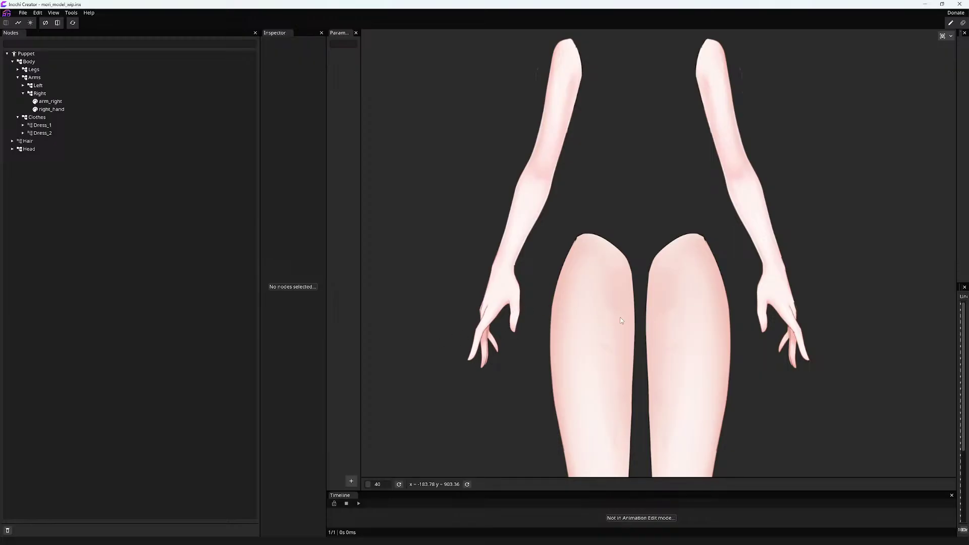
pyautogui.moveTo(810, 373); pyautogui.dragTo(789, 359)
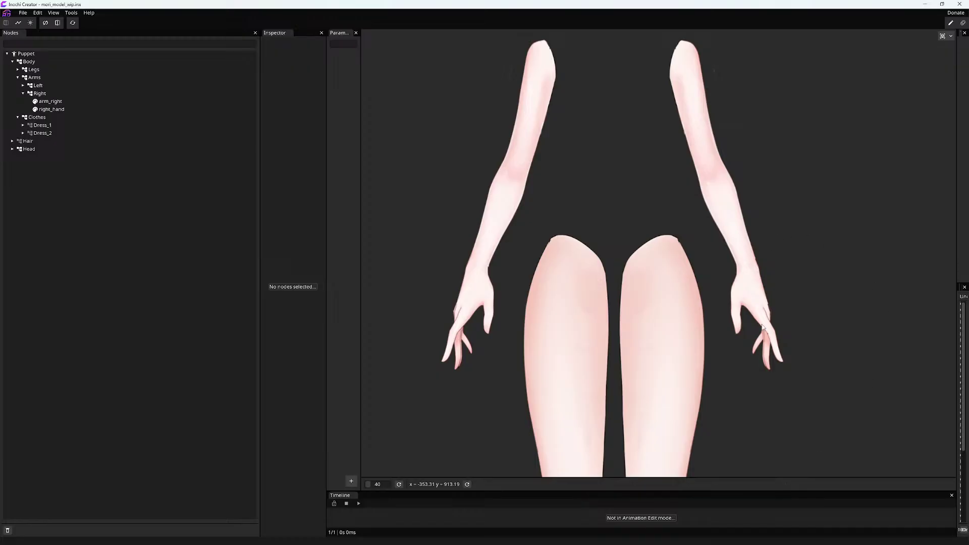
pyautogui.scroll(-6, 763, 327)
pyautogui.scroll(10, 700, 180)
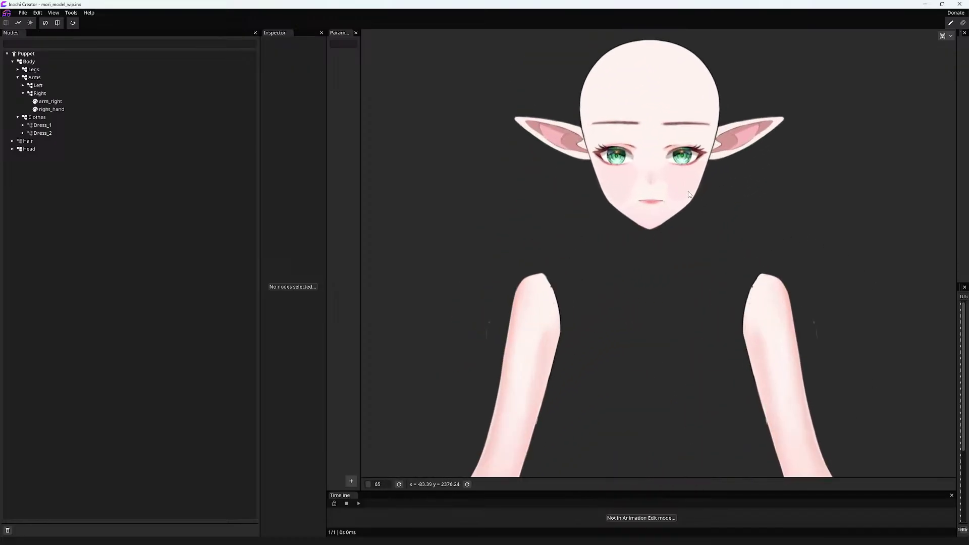
pyautogui.scroll(5, 688, 196)
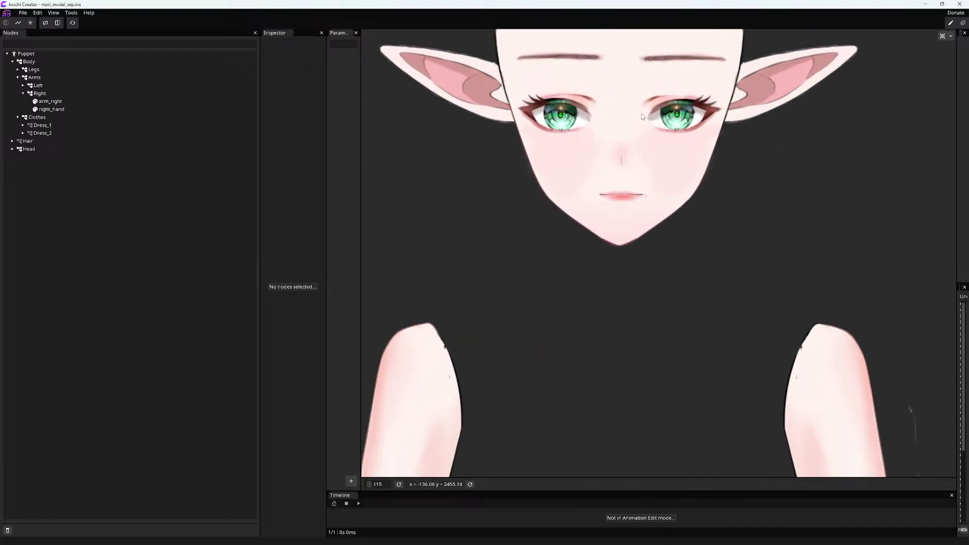
pyautogui.scroll(-8, 605, 169)
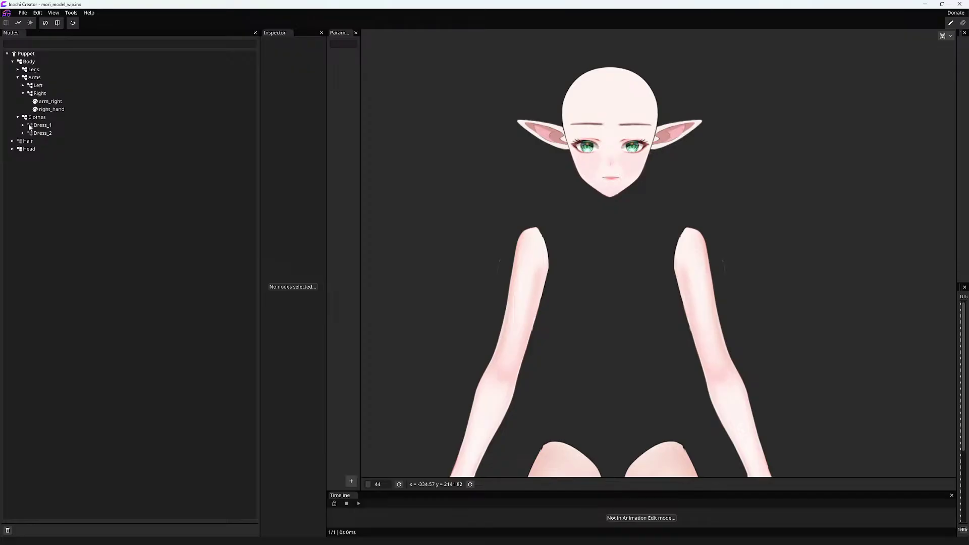
# - Show the Dress_1 outfit and examine how it sits on the upper body and arms
pyautogui.click(29, 127)
pyautogui.scroll(-4, 486, 398)
pyautogui.scroll(3, 487, 397)
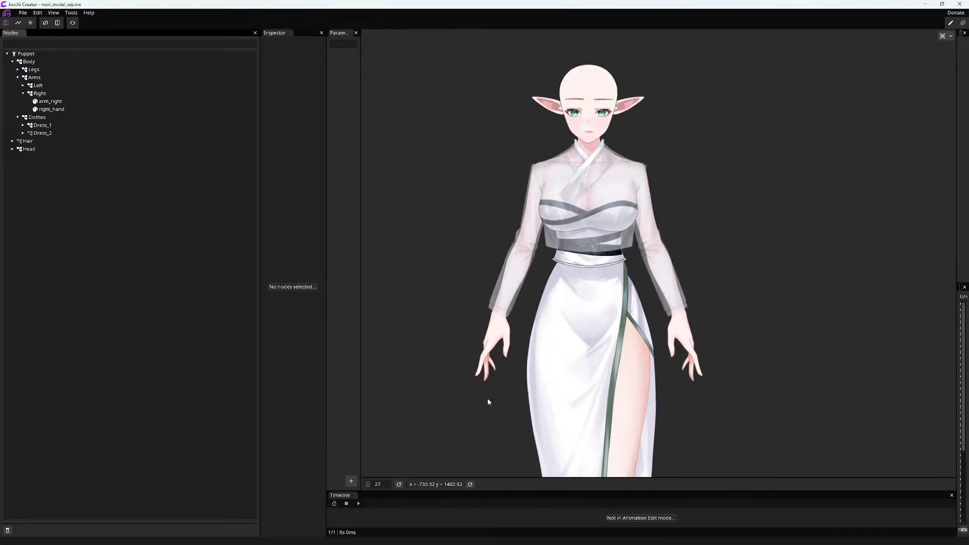
pyautogui.scroll(3, 487, 398)
pyautogui.scroll(-3, 484, 362)
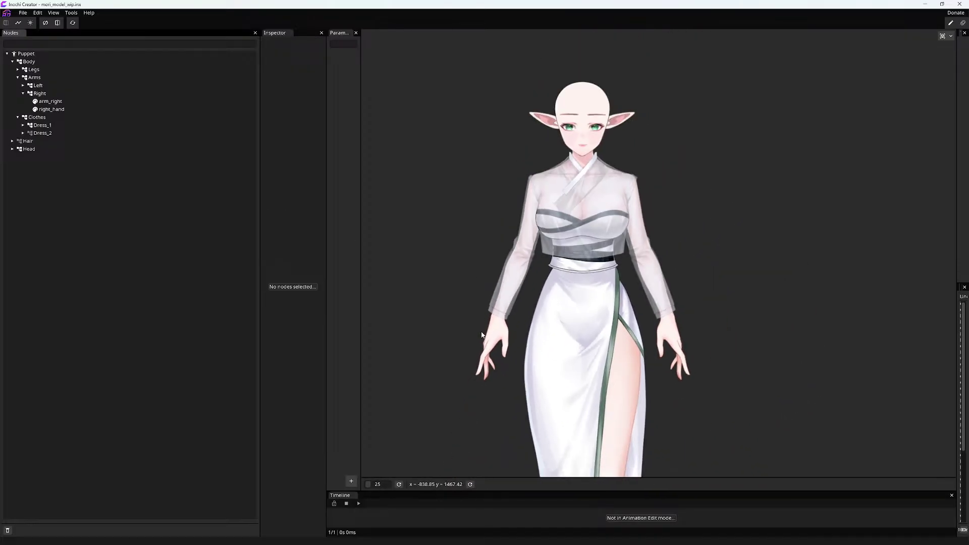
# - Expand the Dress_1 group and compare both outfits by showing and hiding Dress_1 and Dress_2 in turn
pyautogui.click(23, 125)
pyautogui.click(30, 126)
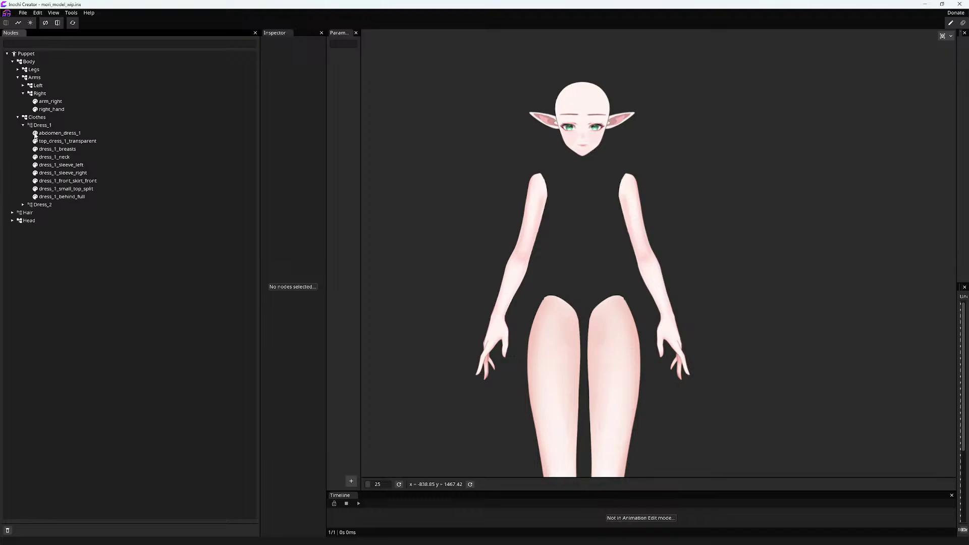
pyautogui.click(30, 205)
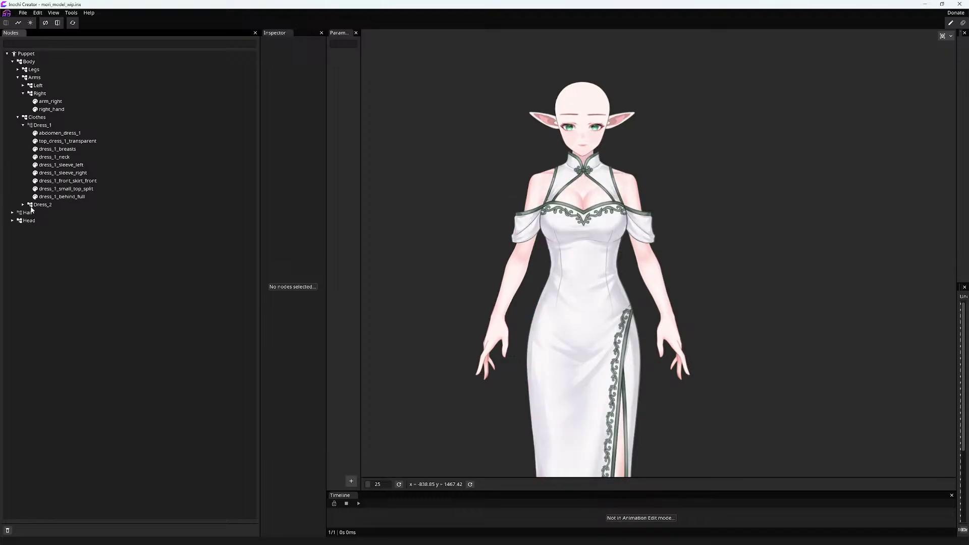
pyautogui.click(30, 205)
pyautogui.click(30, 126)
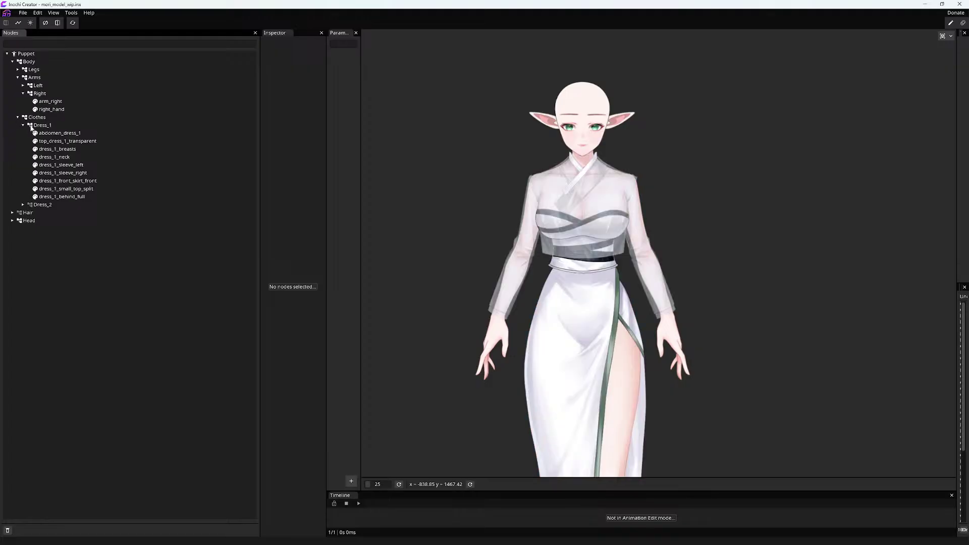
pyautogui.click(30, 125)
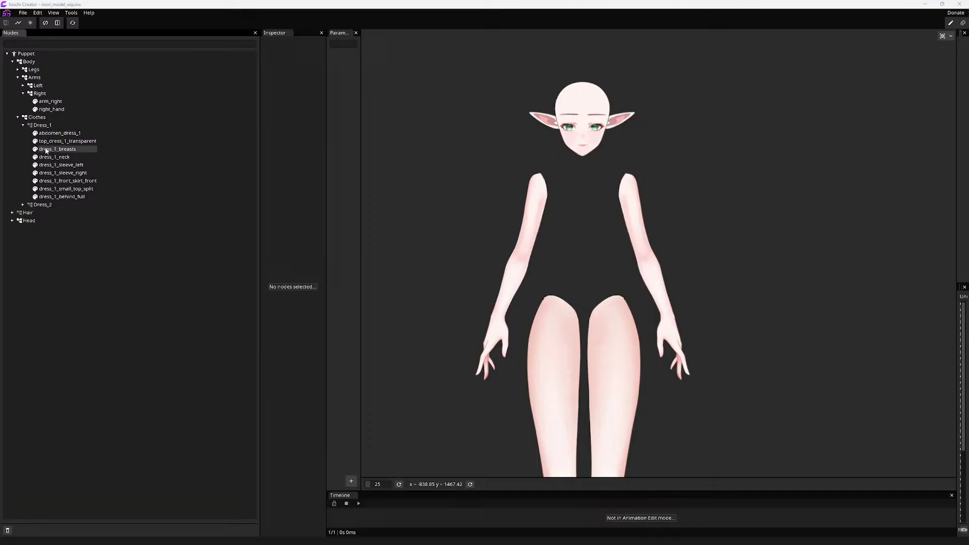
# - Show the Dress_2 outfit and examine its collar, neckline and shoulder area up close
pyautogui.click(29, 205)
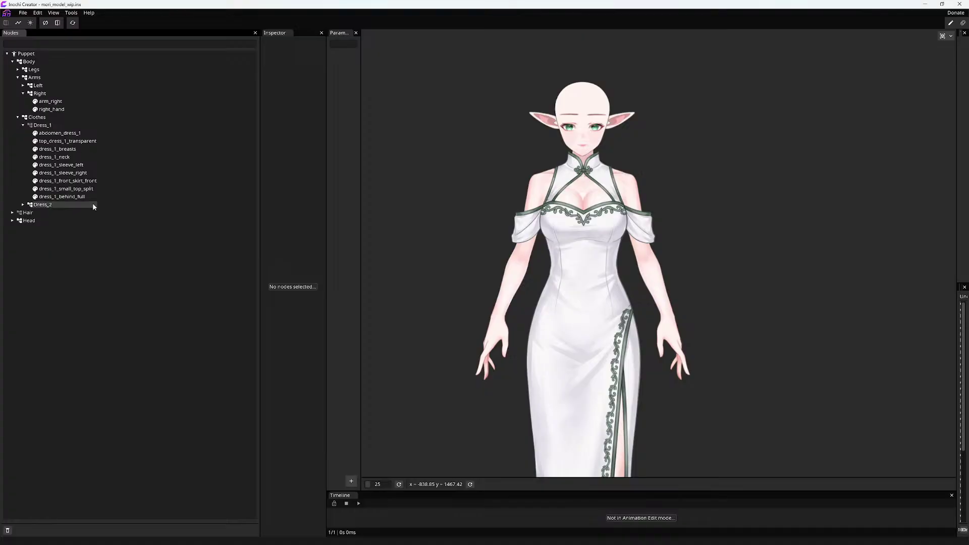
pyautogui.scroll(5, 497, 215)
pyautogui.scroll(-4, 555, 176)
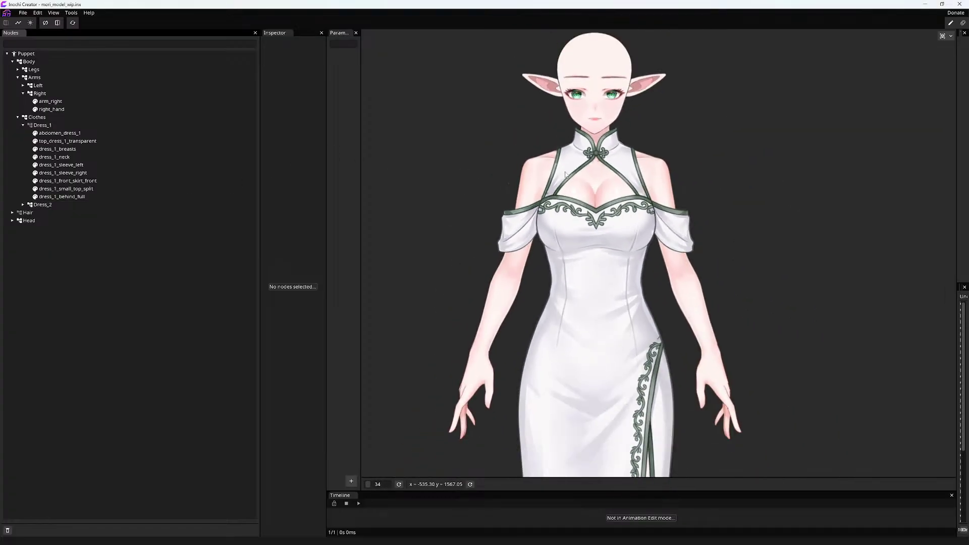
pyautogui.scroll(1, 572, 156)
pyautogui.scroll(5, 572, 155)
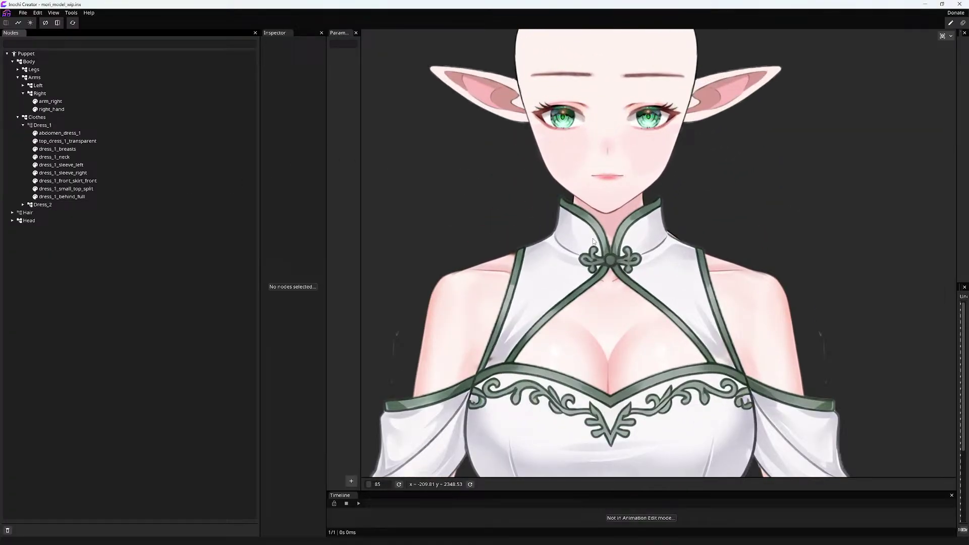
pyautogui.scroll(3, 592, 237)
pyautogui.scroll(-5, 579, 241)
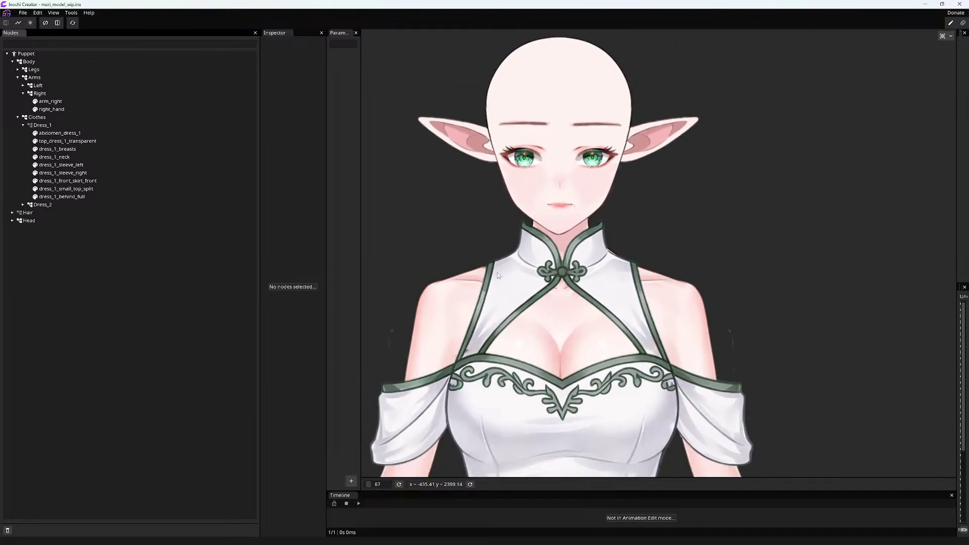
# - Inspect the stray marks beside the upper arm above the off-shoulder sleeve of Dress_2
pyautogui.moveTo(502, 240); pyautogui.dragTo(686, 227)
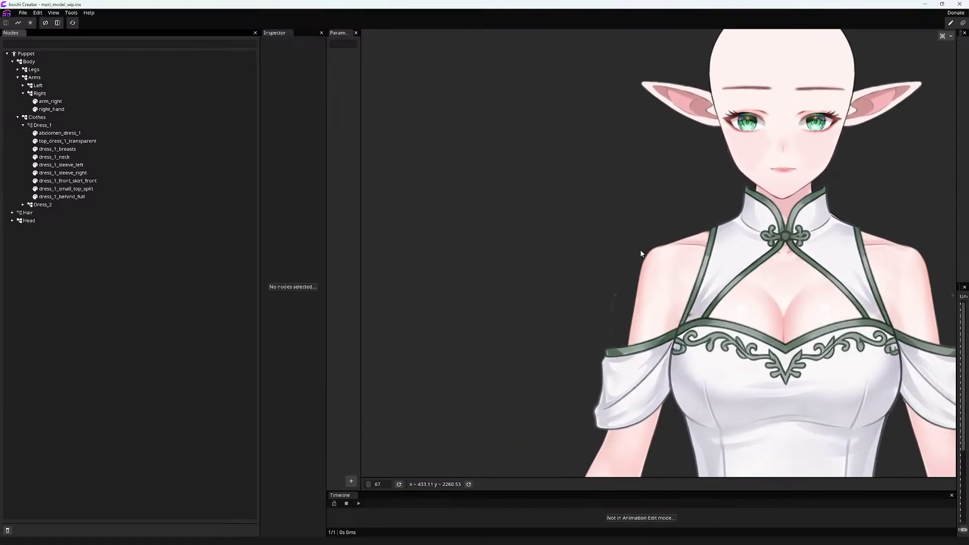
pyautogui.scroll(3, 558, 180)
pyautogui.scroll(1, 538, 220)
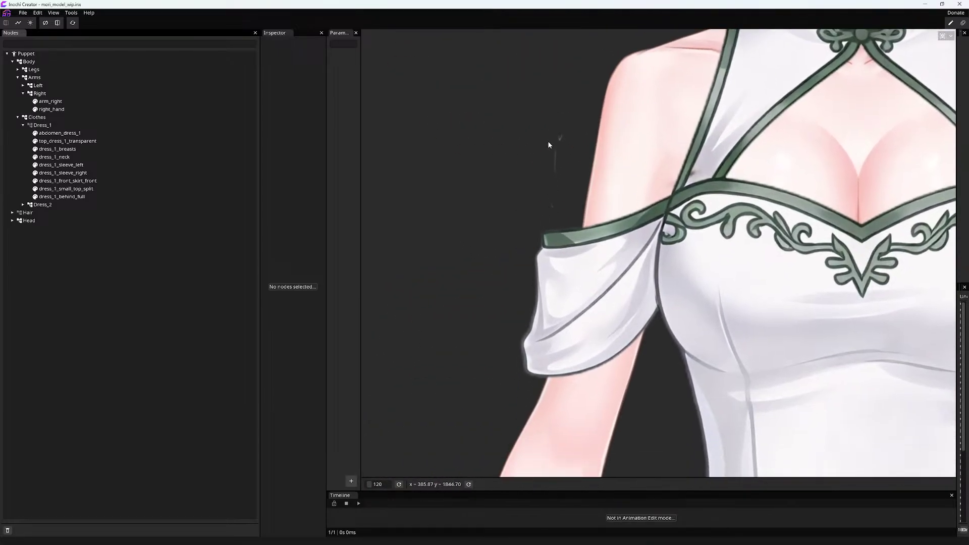
pyautogui.scroll(-5, 540, 178)
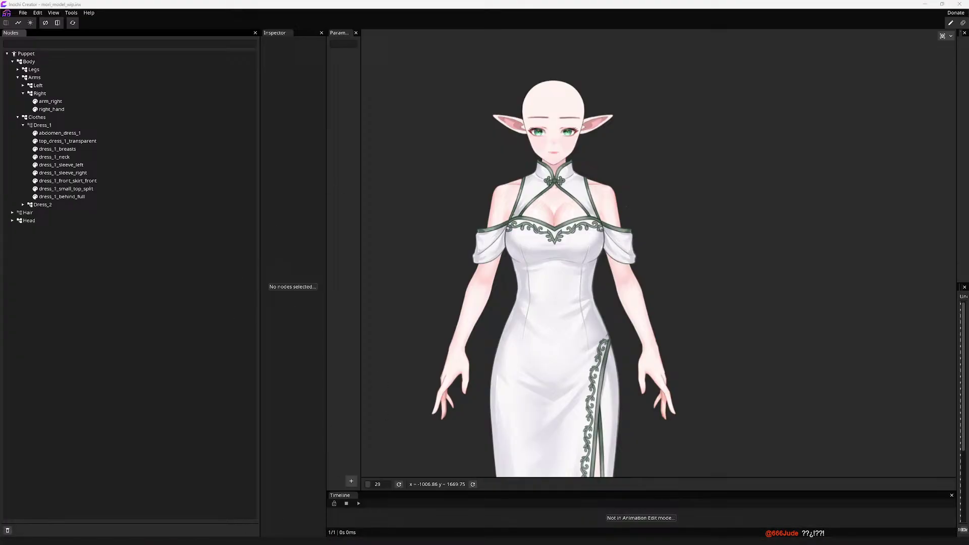
pyautogui.click(488, 254)
pyautogui.moveTo(481, 217); pyautogui.dragTo(548, 221)
pyautogui.scroll(-2, 551, 218)
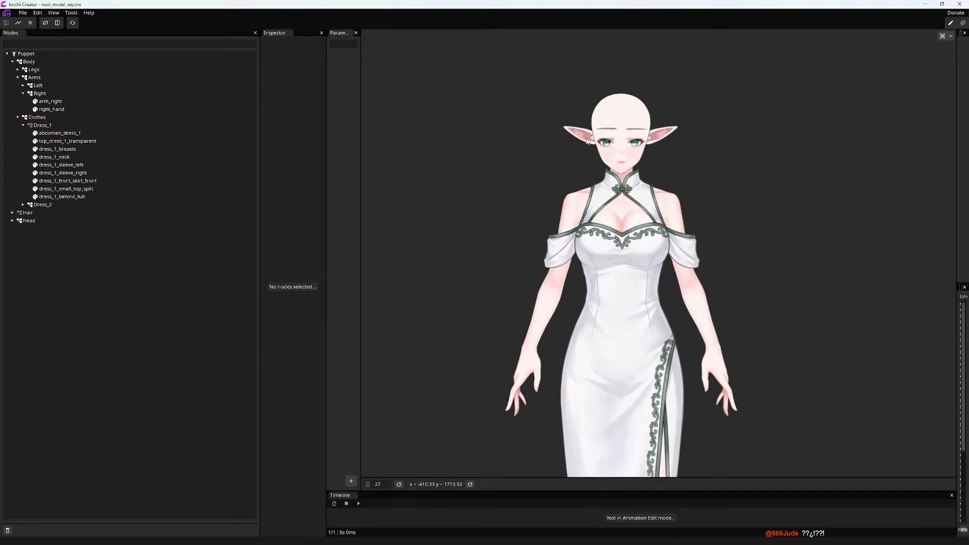
pyautogui.scroll(10, 587, 142)
pyautogui.scroll(-10, 670, 107)
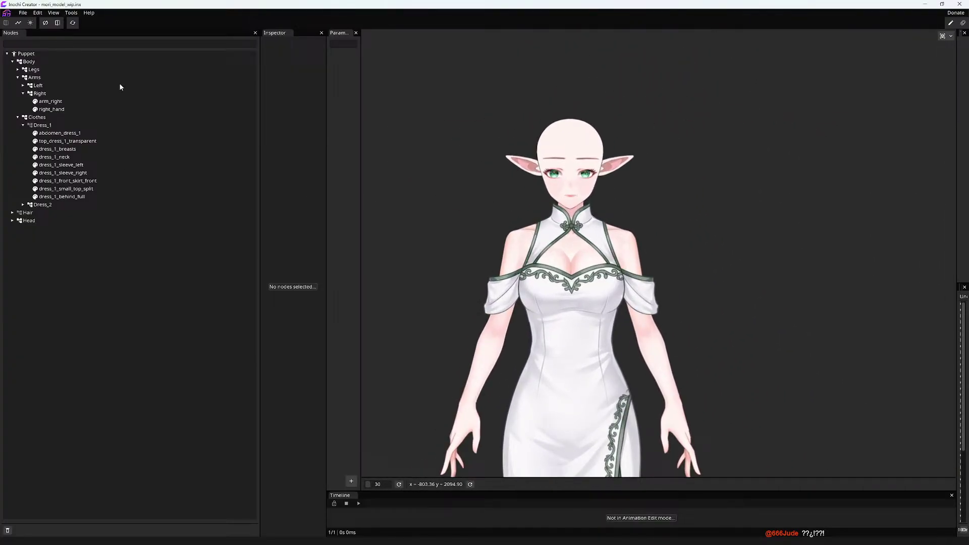
# - Collapse the Clothes group, show the Hair group, and reorder the Puppet's groups as Hair, Head, Body
pyautogui.click(18, 117)
pyautogui.click(15, 133)
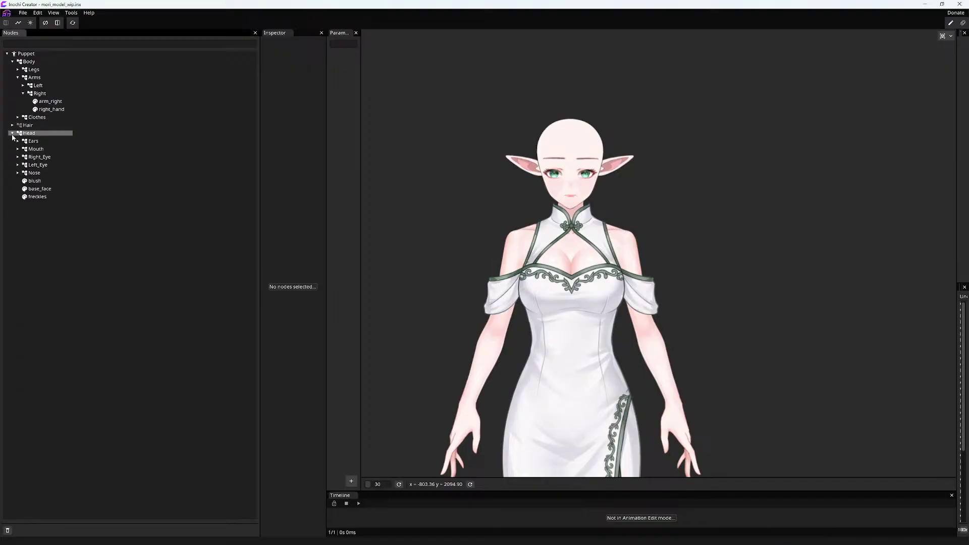
pyautogui.click(23, 133)
pyautogui.moveTo(24, 134); pyautogui.dragTo(28, 59)
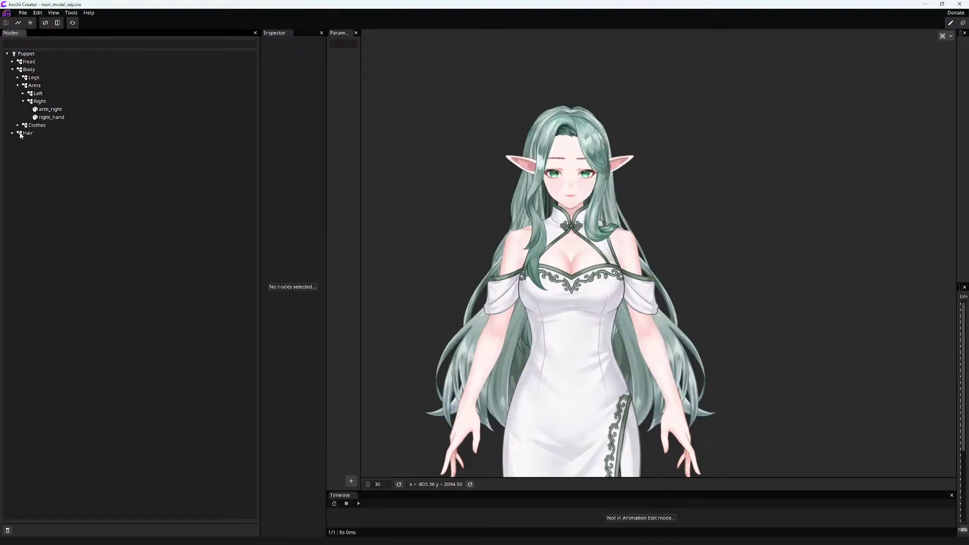
pyautogui.moveTo(23, 133); pyautogui.dragTo(25, 61)
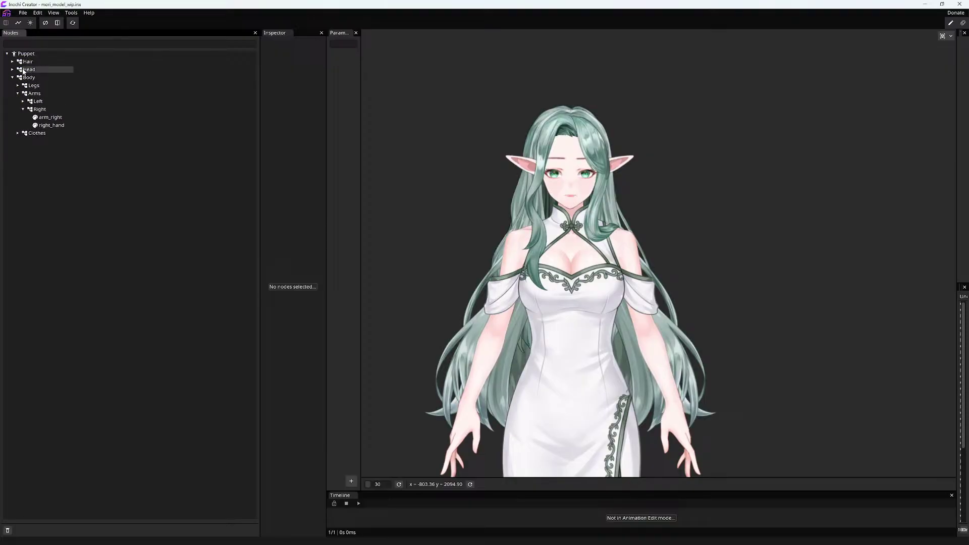
# - Save the puppet project and collapse the Arms and Body groups in the node hierarchy
pyautogui.hotkey('ctrl', 's')
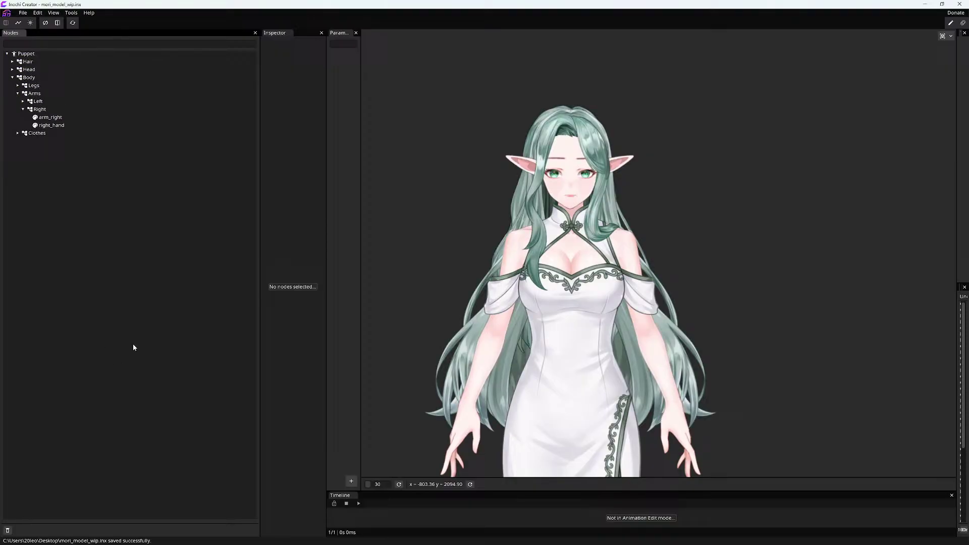
pyautogui.click(17, 93)
pyautogui.click(12, 77)
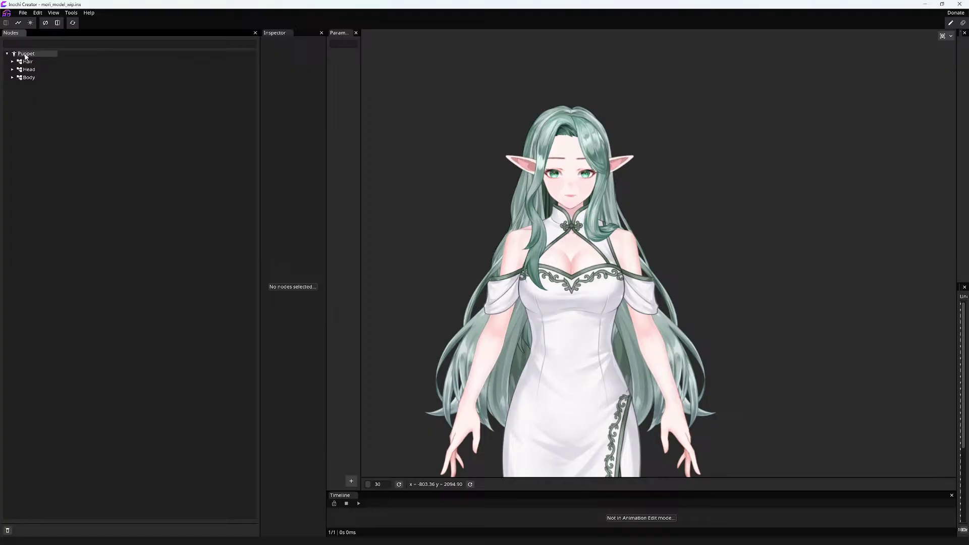
# - Toggle the visibility of the Hair, Head and Body groups in turn to check their contents, leaving Body hidden
pyautogui.click(17, 64)
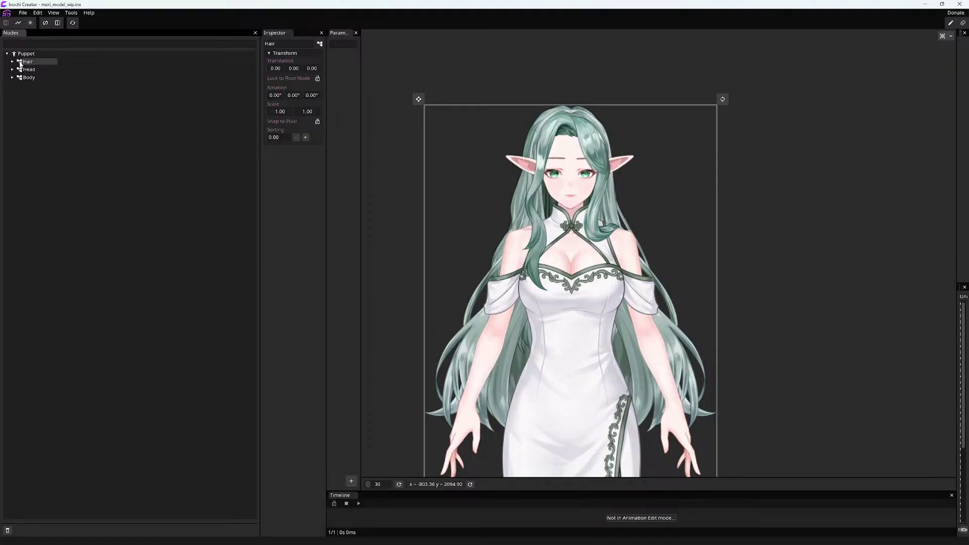
pyautogui.click(20, 63)
pyautogui.click(20, 63)
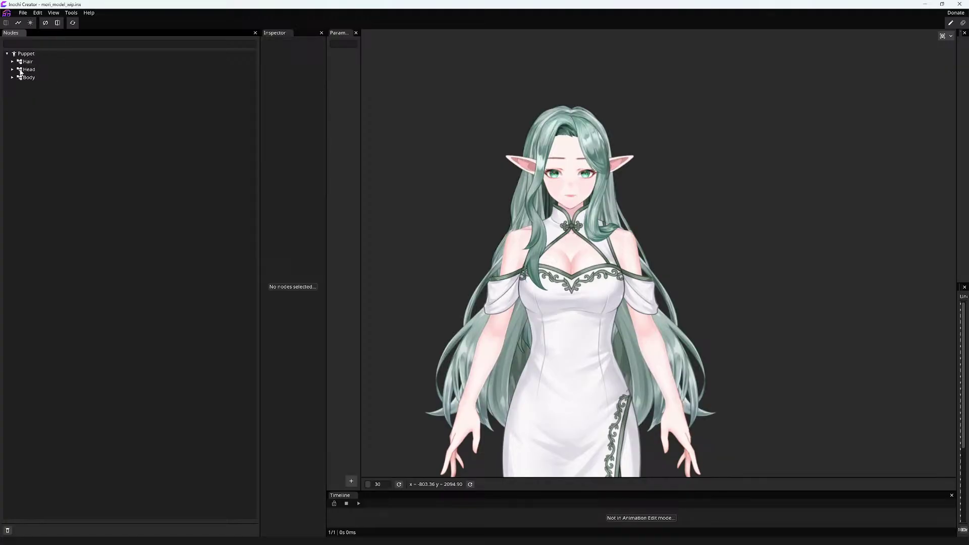
pyautogui.click(20, 70)
pyautogui.click(20, 70)
pyautogui.click(20, 71)
pyautogui.click(19, 70)
pyautogui.click(19, 77)
pyautogui.click(19, 78)
pyautogui.click(20, 77)
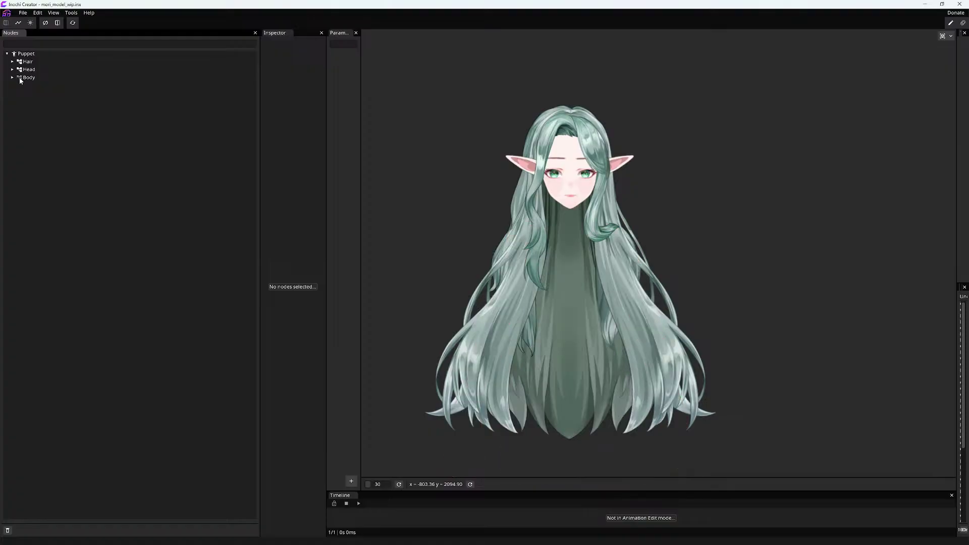
# - Examine the head with the Hair group hidden and shown again, and restore the Body group's visibility
pyautogui.scroll(-8, 460, 192)
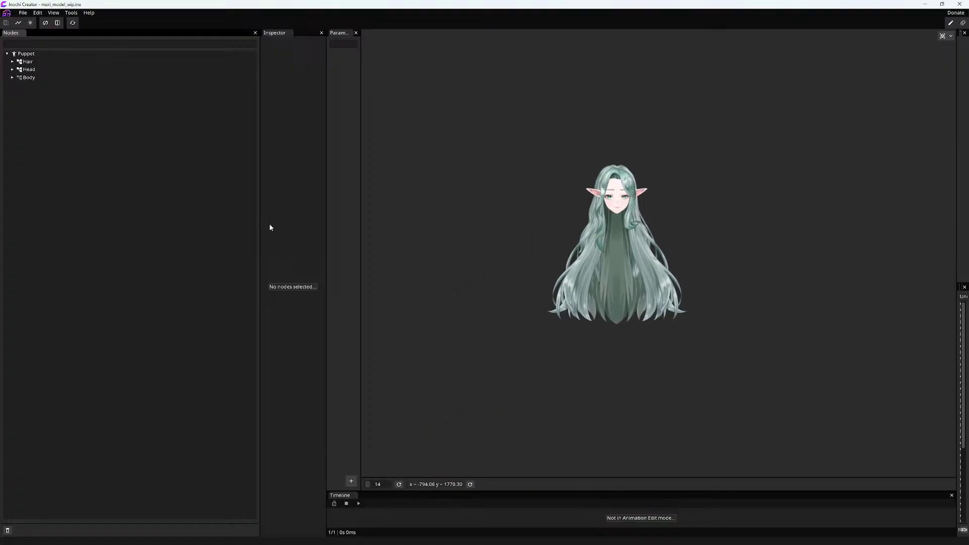
pyautogui.click(19, 61)
pyautogui.scroll(10, 623, 223)
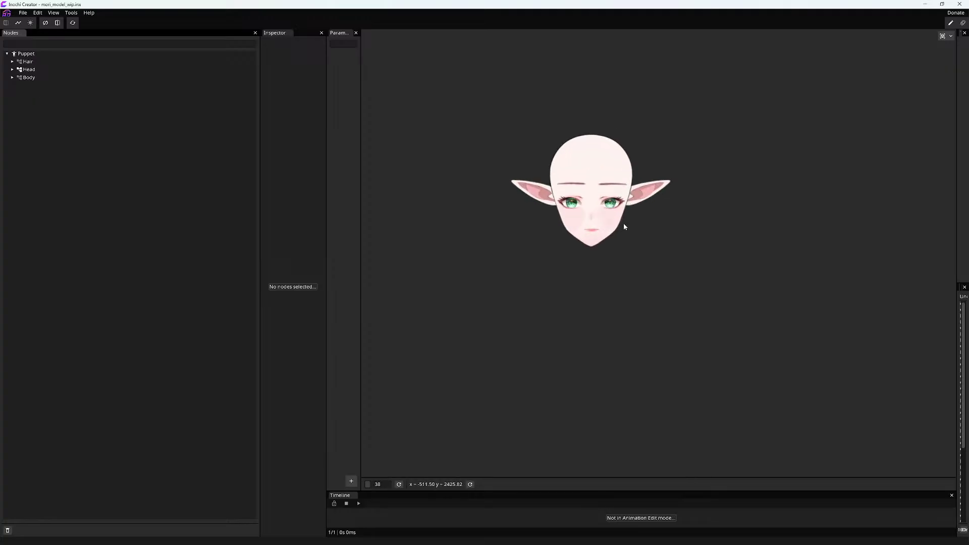
pyautogui.click(19, 61)
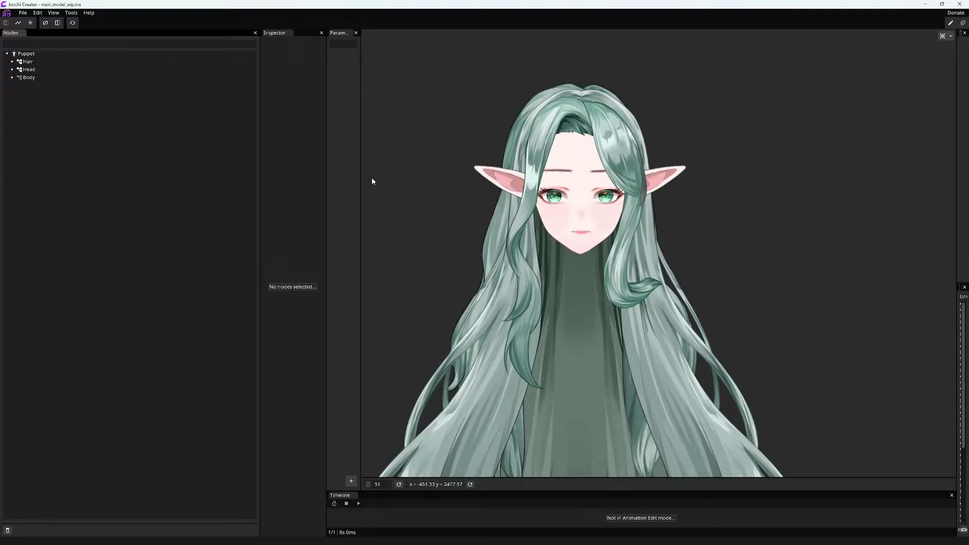
pyautogui.moveTo(371, 177); pyautogui.dragTo(608, 198)
pyautogui.scroll(3, 608, 198)
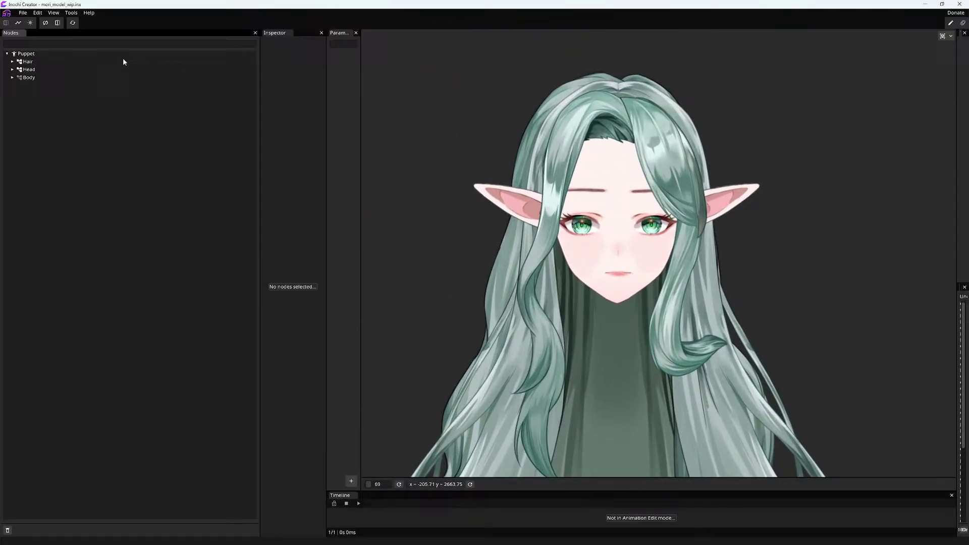
pyautogui.click(20, 77)
# - Examine the face, ears, front hair and collar of the fully visible model up close
pyautogui.scroll(-5, 603, 259)
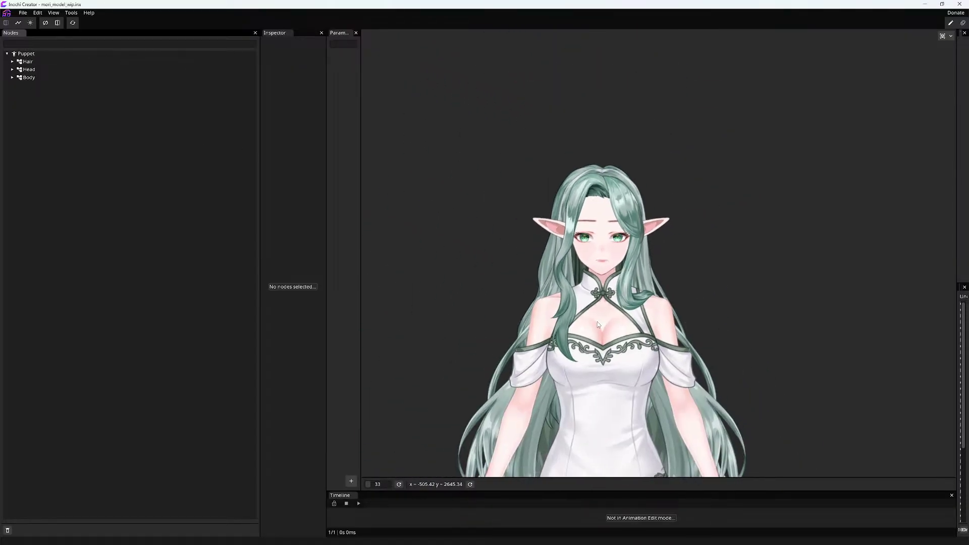
pyautogui.scroll(5, 597, 322)
pyautogui.scroll(-3, 607, 260)
pyautogui.scroll(8, 611, 230)
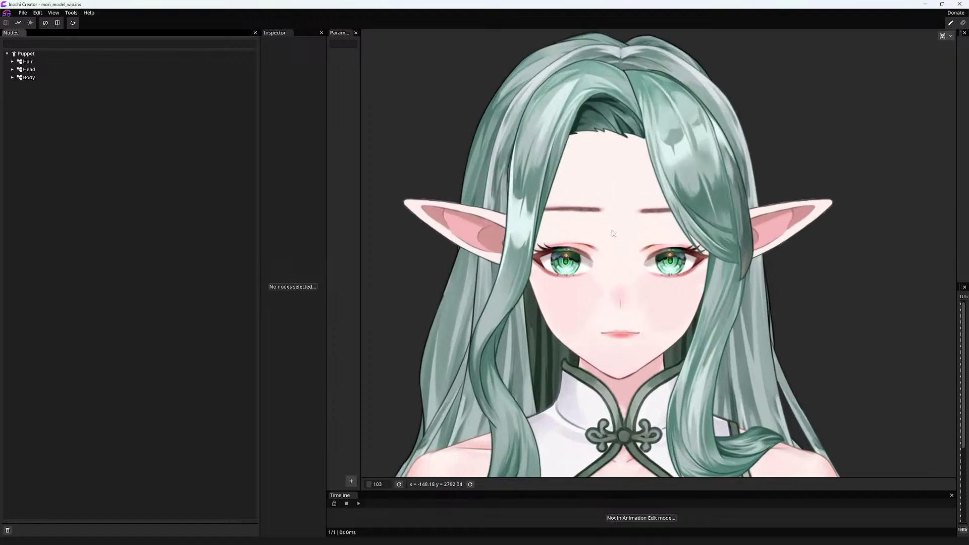
pyautogui.scroll(-2, 498, 201)
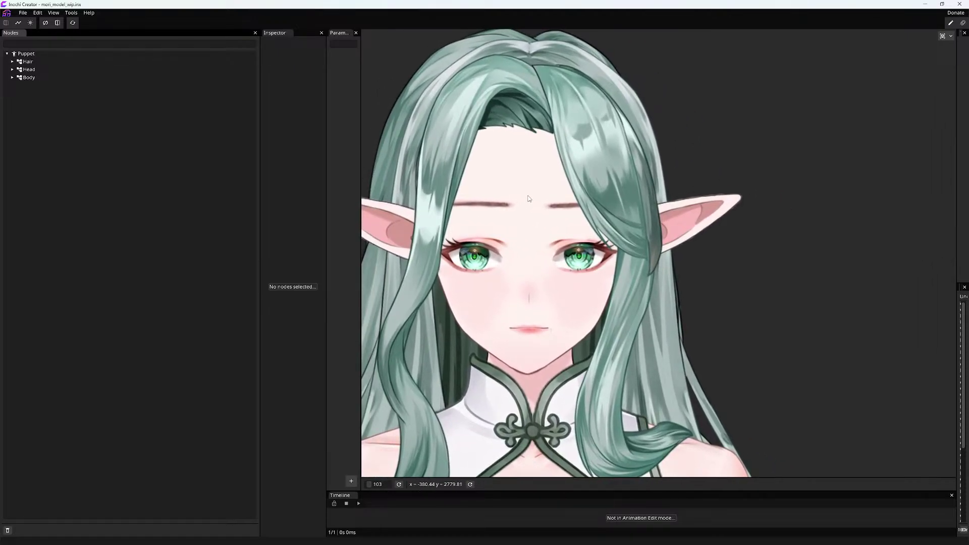
pyautogui.scroll(2, 533, 192)
pyautogui.scroll(-1, 596, 227)
pyautogui.scroll(1, 696, 293)
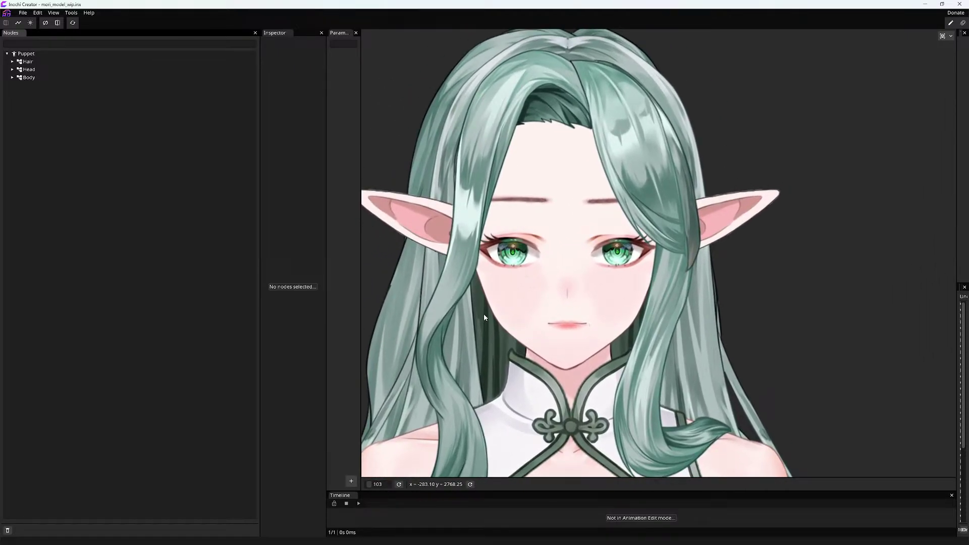
pyautogui.scroll(-4, 483, 317)
pyautogui.scroll(2, 519, 307)
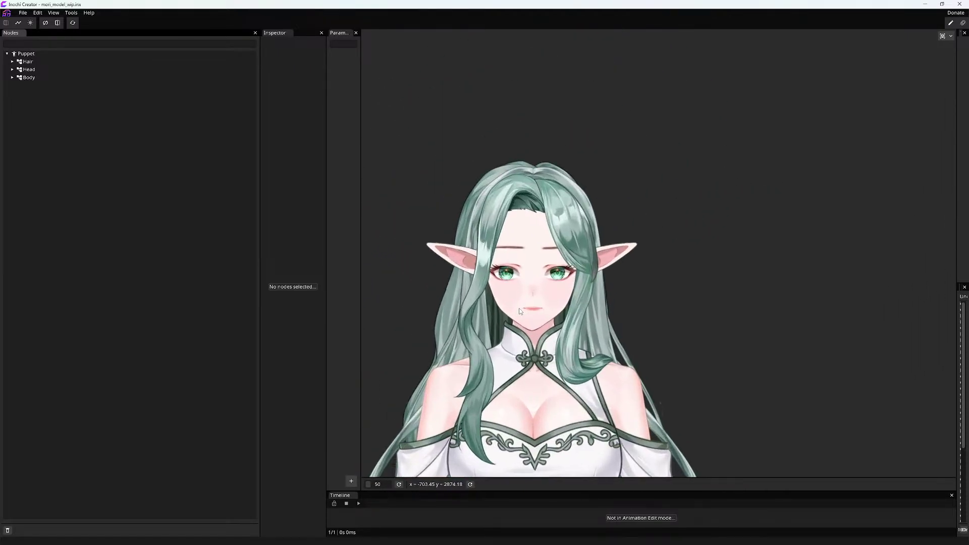
# - Check the Hair group, and expand the Head group and its Ears subgroup in the node hierarchy
pyautogui.click(20, 62)
pyautogui.click(20, 62)
pyautogui.click(12, 61)
pyautogui.click(12, 61)
pyautogui.click(12, 69)
pyautogui.click(18, 77)
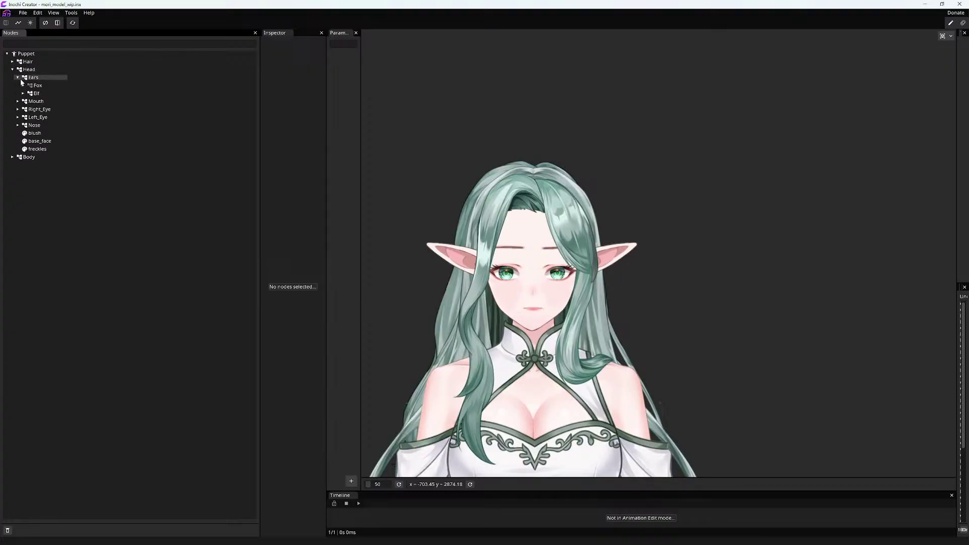
# - Preview the Fox ears in place of the Elf ears, and restore the Elf ears
pyautogui.click(30, 85)
pyautogui.click(29, 93)
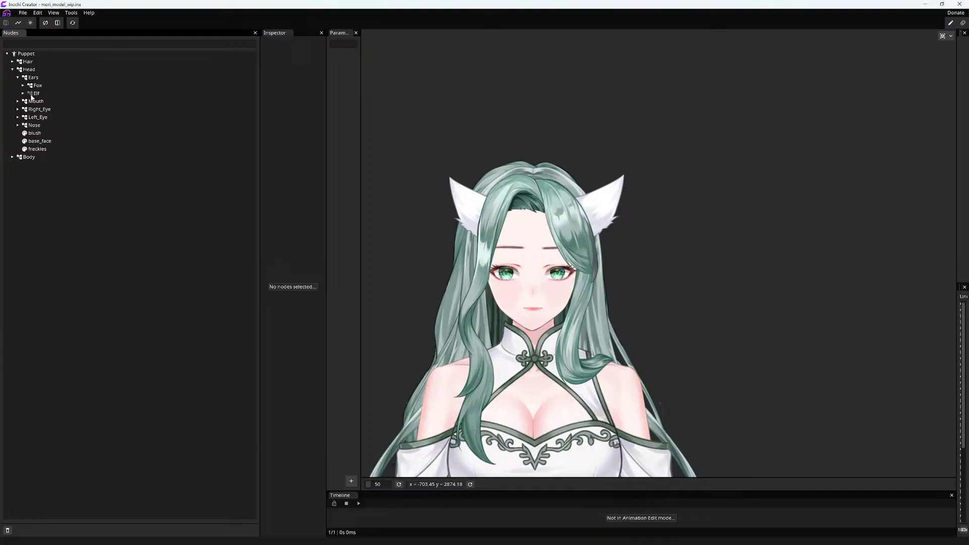
pyautogui.click(30, 94)
pyautogui.click(29, 85)
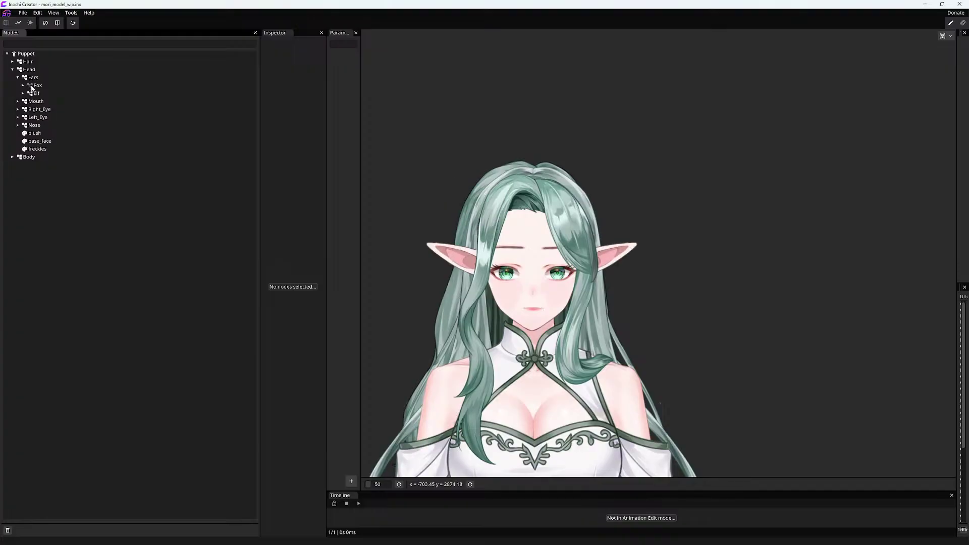
# - Rearrange the workspace by widening the Tool Settings and History area, narrowing the Nodes panel and widening Parameters
pyautogui.moveTo(504, 258); pyautogui.dragTo(578, 231)
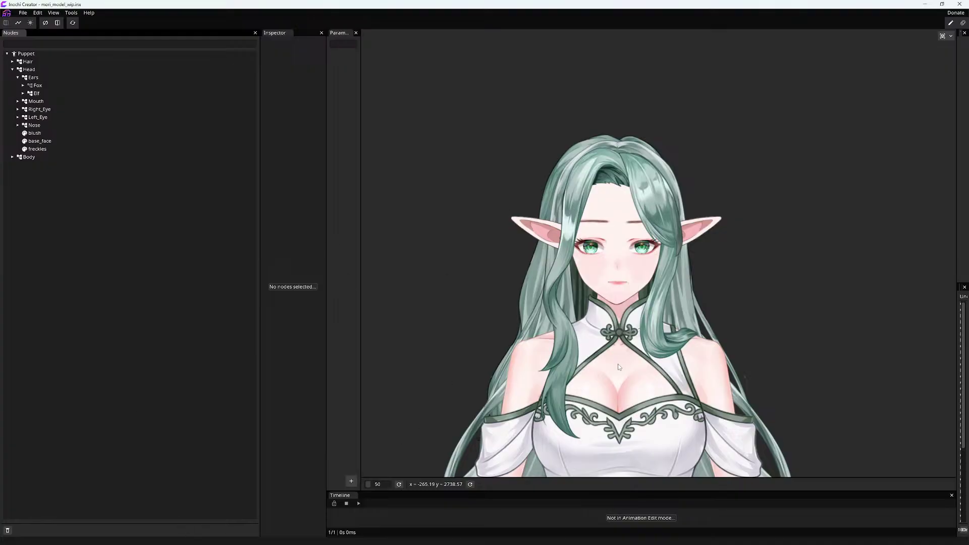
pyautogui.moveTo(567, 291); pyautogui.dragTo(578, 235)
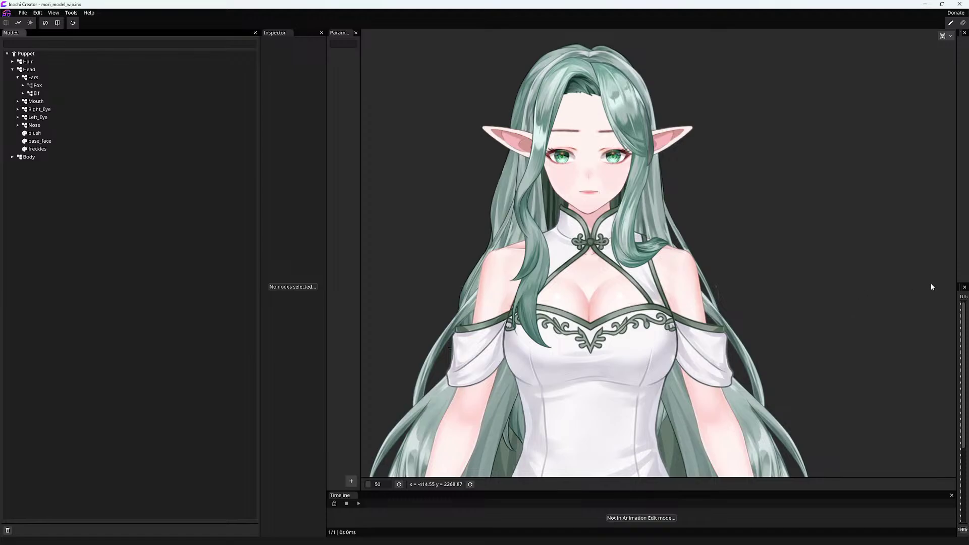
pyautogui.moveTo(956, 287); pyautogui.dragTo(792, 275)
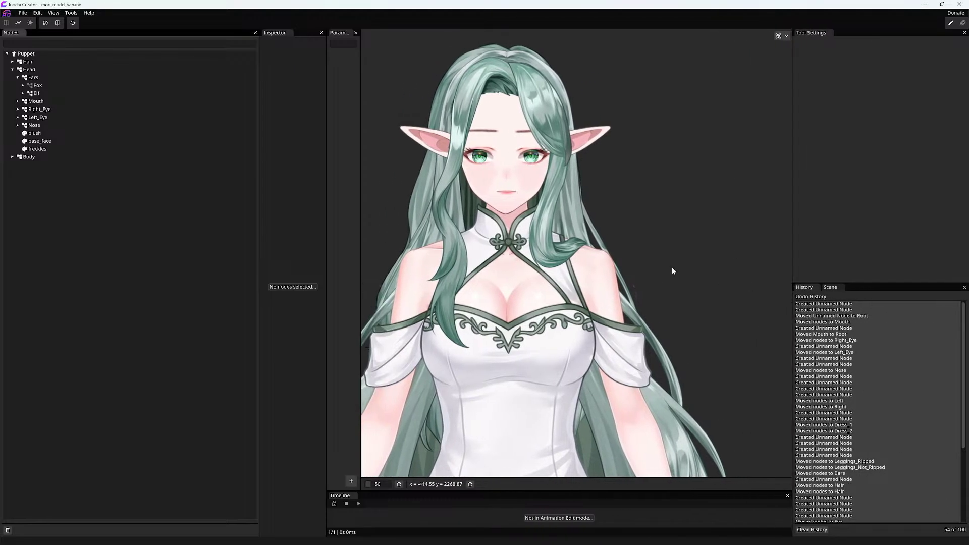
pyautogui.moveTo(672, 271); pyautogui.dragTo(729, 296)
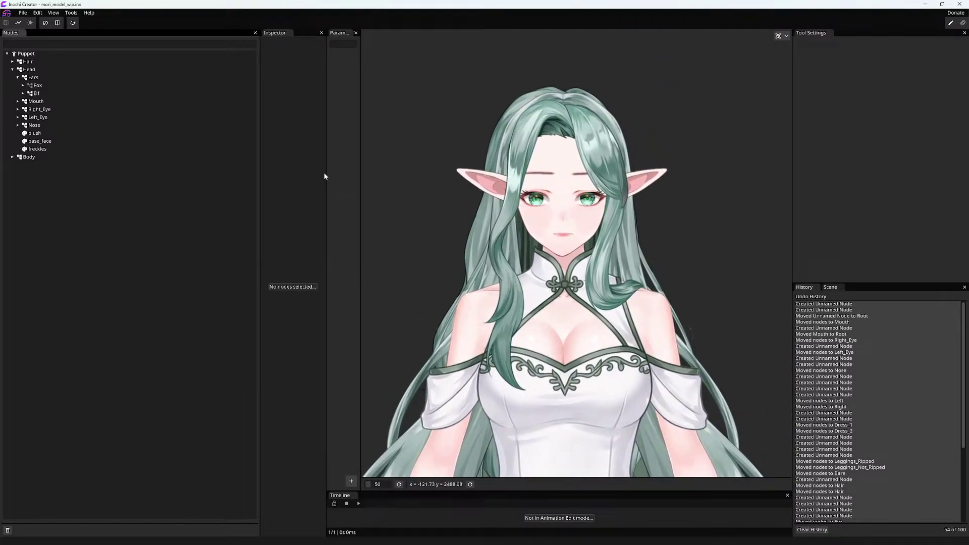
pyautogui.moveTo(259, 161); pyautogui.dragTo(73, 183)
pyautogui.moveTo(326, 198); pyautogui.dragTo(192, 197)
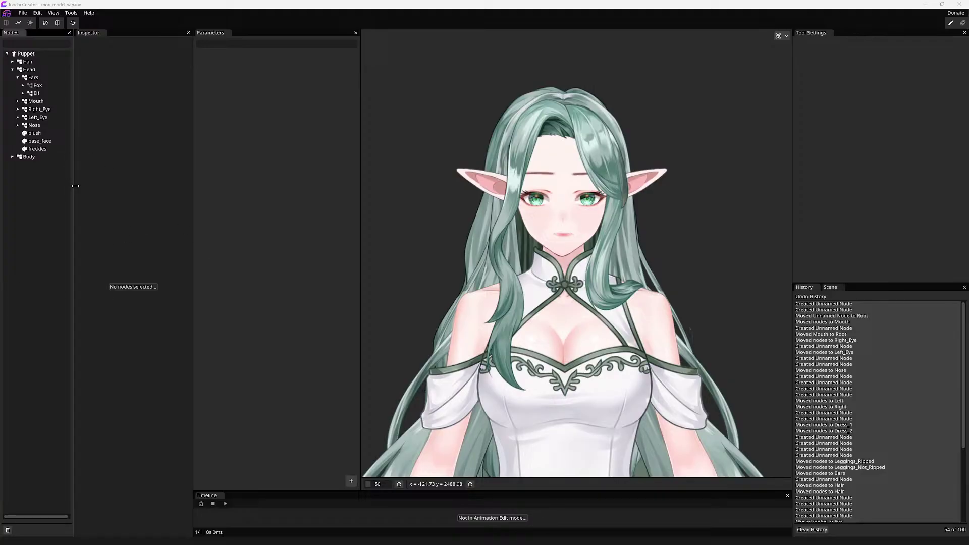
pyautogui.moveTo(74, 184); pyautogui.dragTo(104, 184)
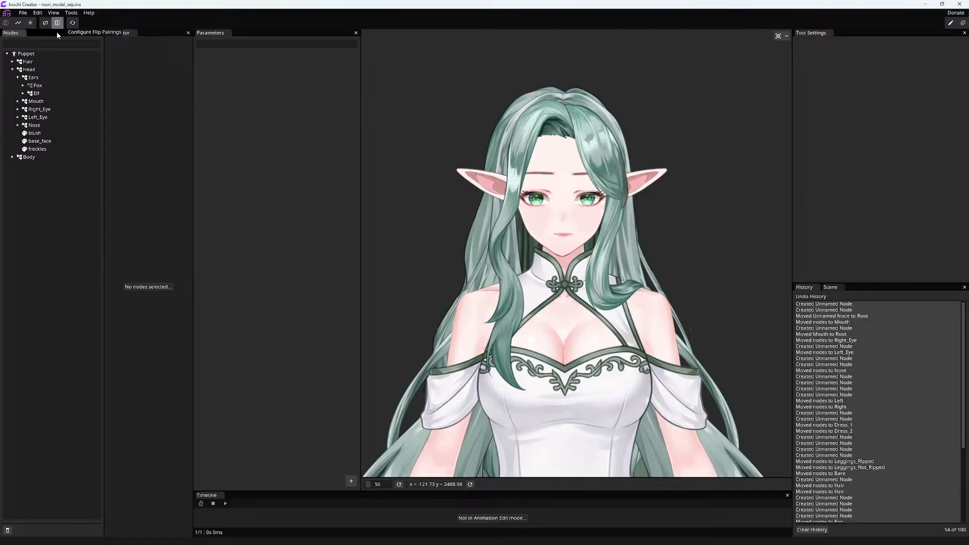
# - Collapse the Ears group while leaving the Head group expanded
pyautogui.click(18, 77)
pyautogui.click(12, 69)
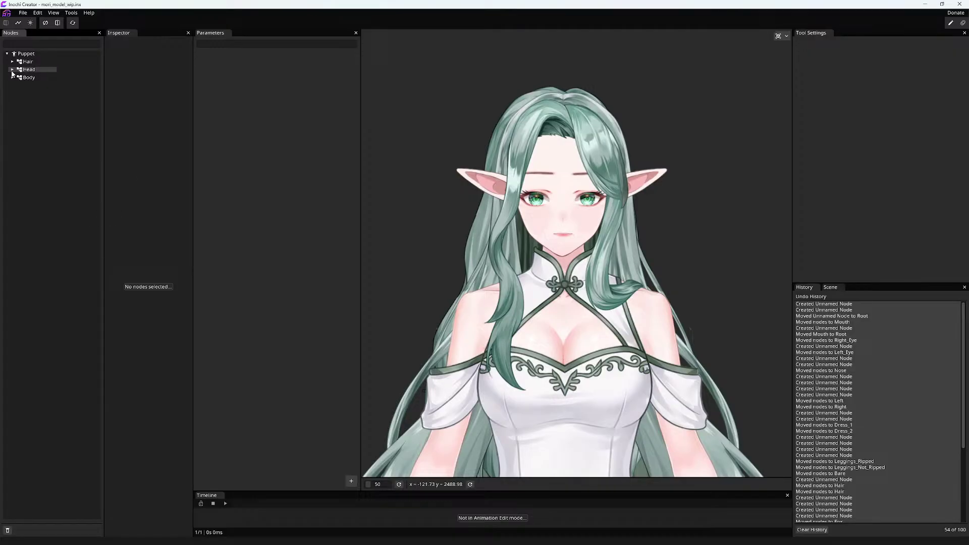
pyautogui.click(12, 70)
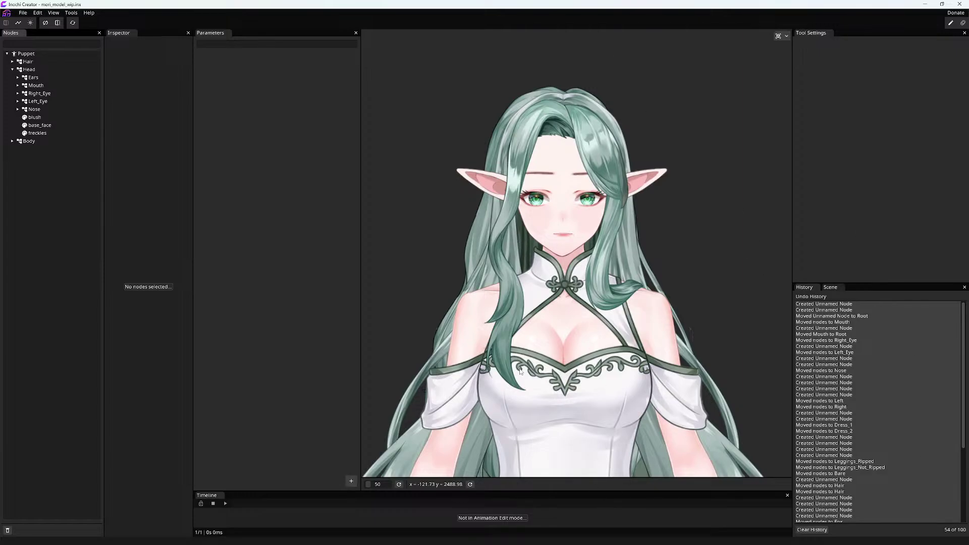
# - Examine the dress's neckline and chest embroidery and the vine trim at the top of the side slit
pyautogui.scroll(4, 520, 372)
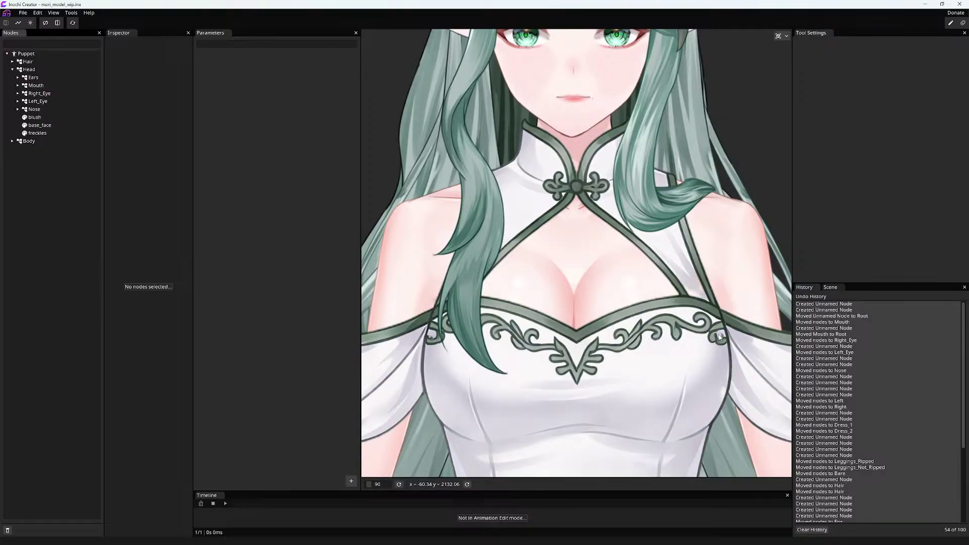
pyautogui.scroll(-4, 640, 344)
pyautogui.scroll(4, 640, 343)
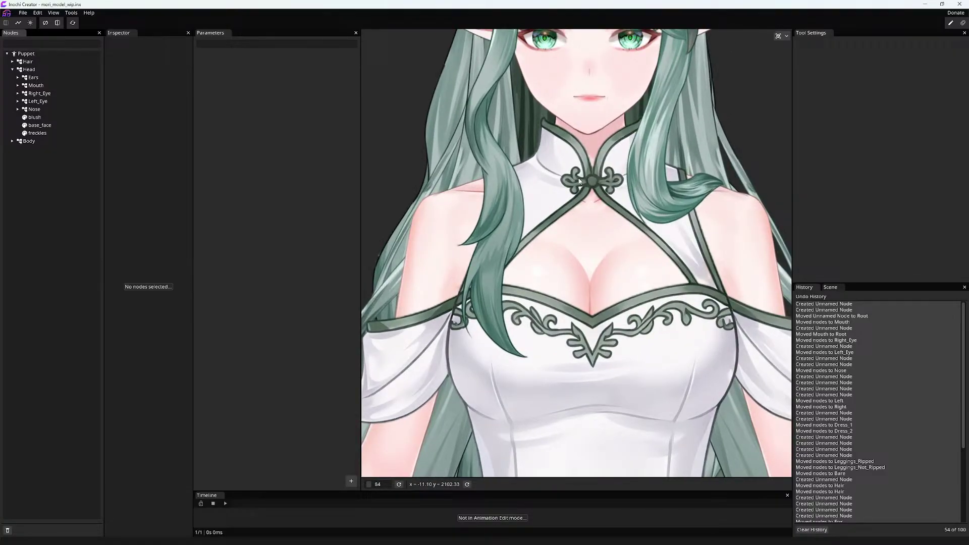
pyautogui.scroll(-5, 612, 189)
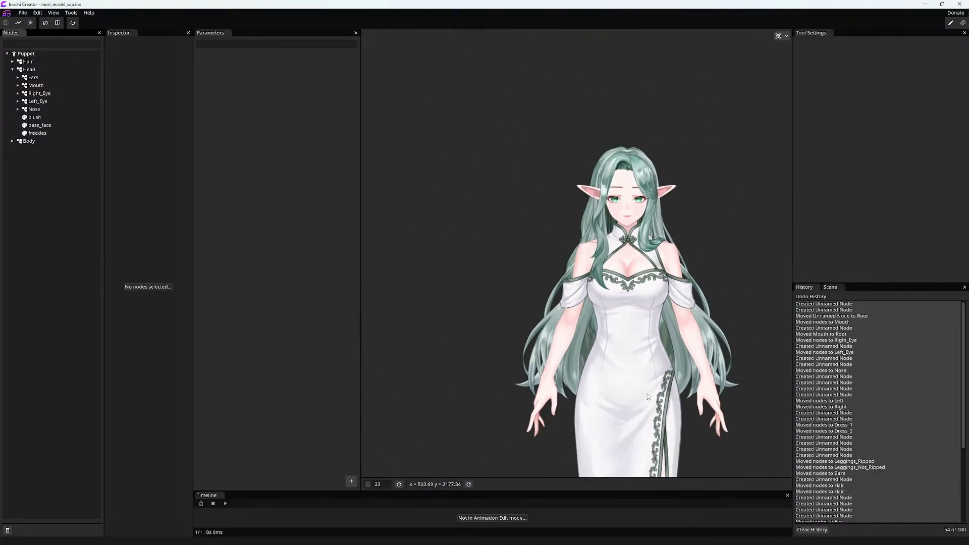
pyautogui.scroll(3, 679, 333)
pyautogui.scroll(4, 671, 303)
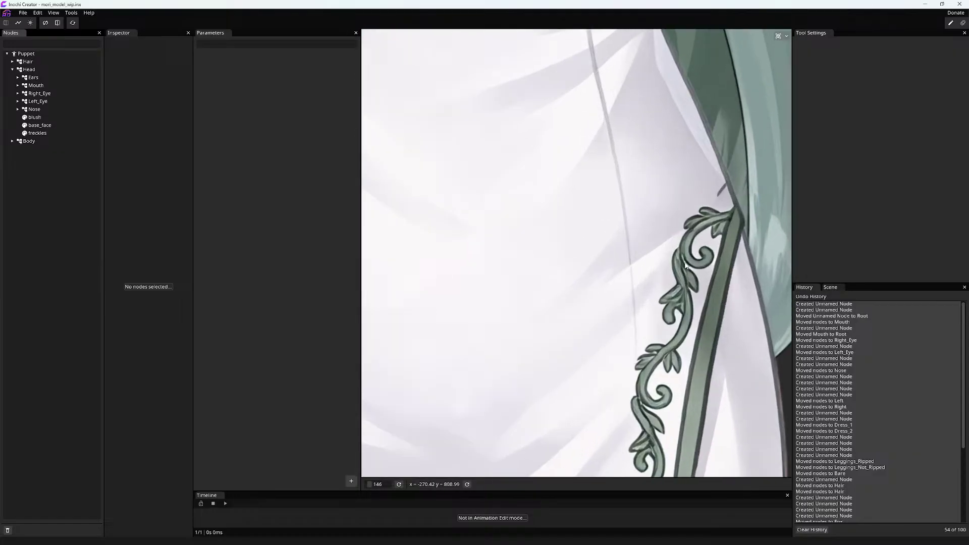
pyautogui.scroll(-6, 605, 189)
pyautogui.scroll(-6, 605, 188)
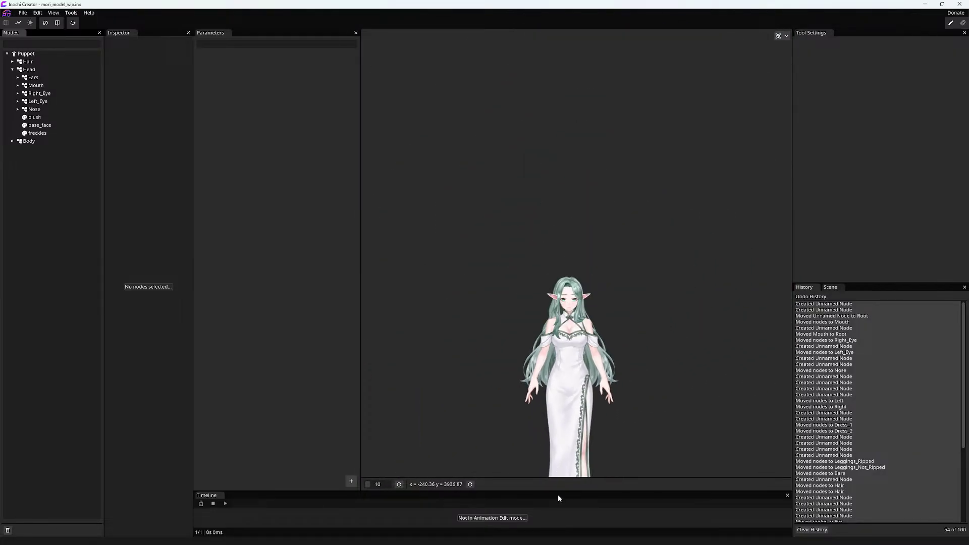
# - Inspect the dress's embroidered hem and the trim running up along the side slit
pyautogui.scroll(3, 591, 249)
pyautogui.scroll(7, 592, 249)
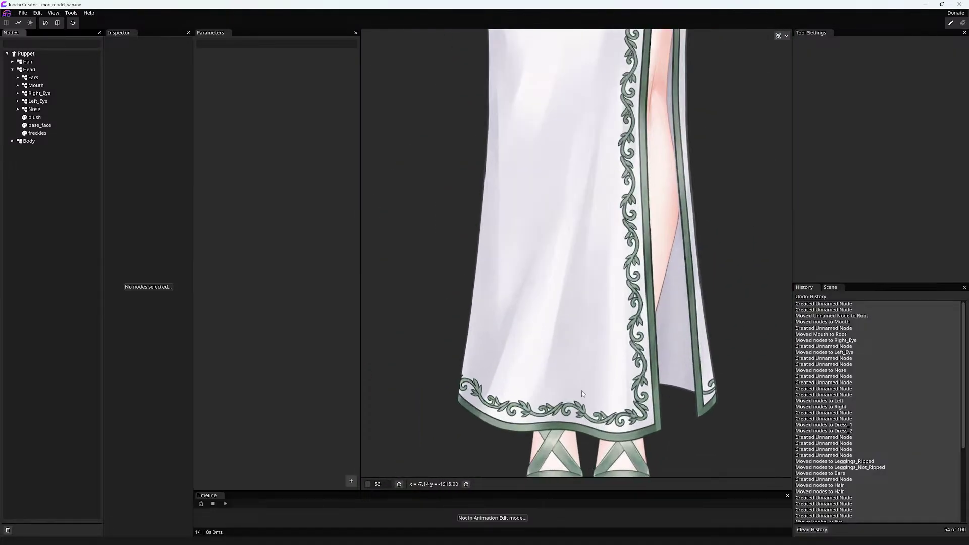
pyautogui.scroll(-5, 604, 419)
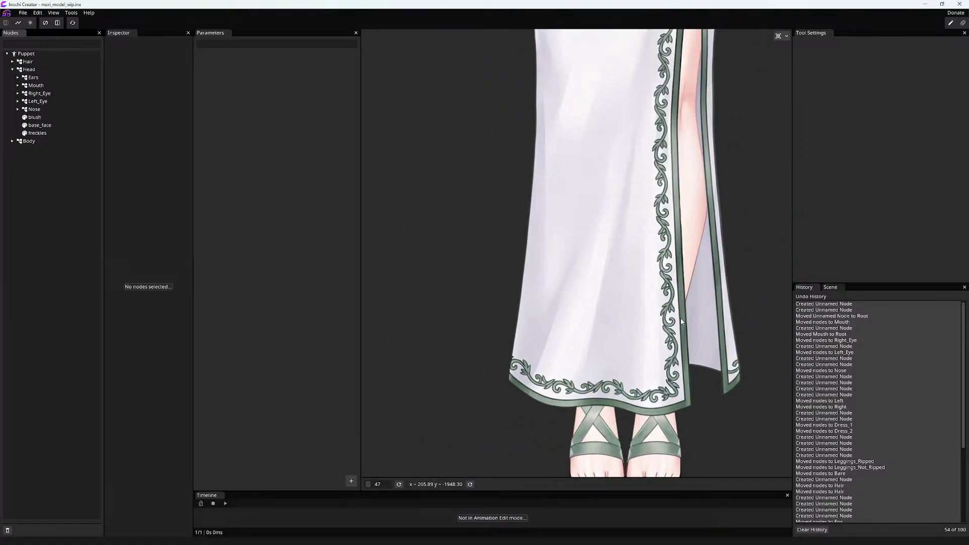
pyautogui.moveTo(674, 147); pyautogui.dragTo(624, 96)
pyautogui.moveTo(616, 219); pyautogui.dragTo(611, 331)
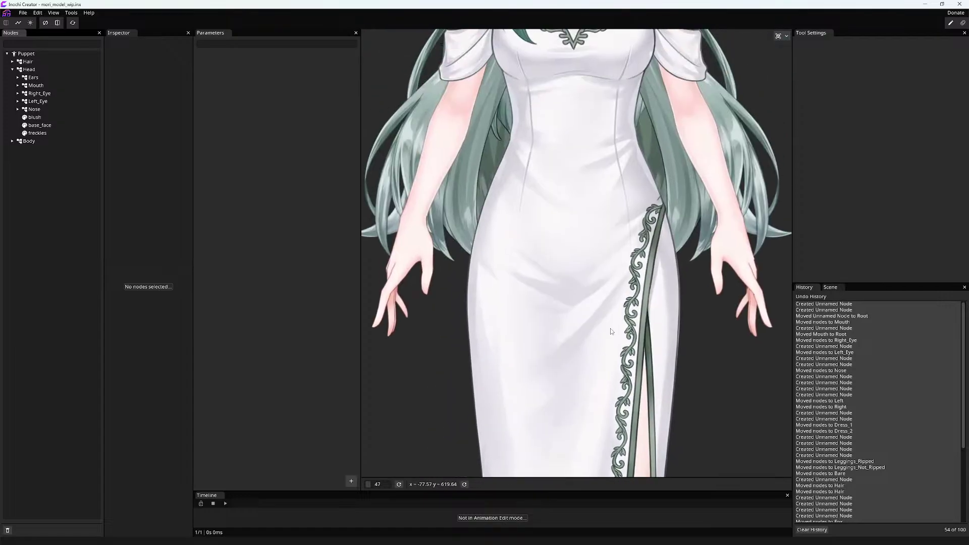
# - Inspect the stray mark and vine ornament at the slit's upper end in close detail, and view the bodice
pyautogui.moveTo(657, 216); pyautogui.dragTo(656, 253)
pyautogui.scroll(10, 656, 252)
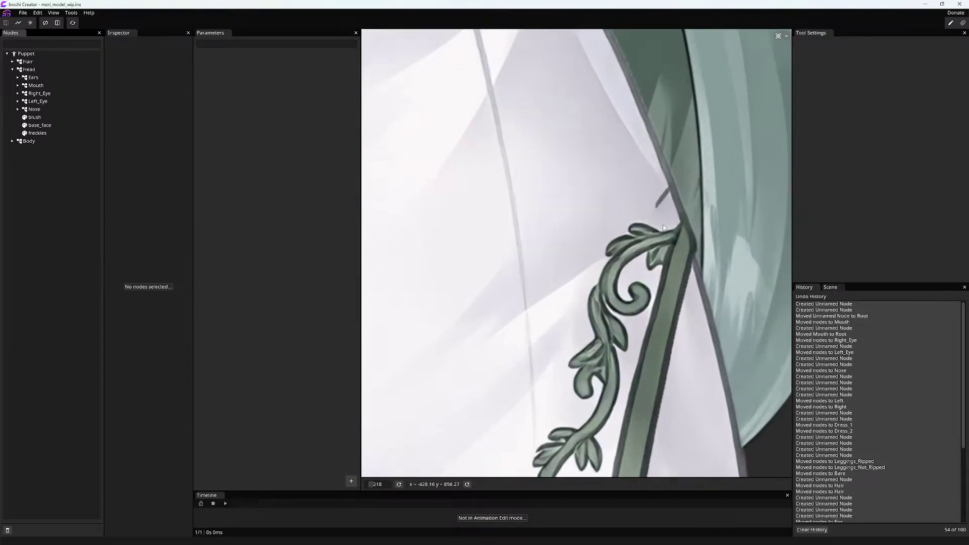
pyautogui.scroll(-4, 571, 338)
pyautogui.scroll(12, 593, 371)
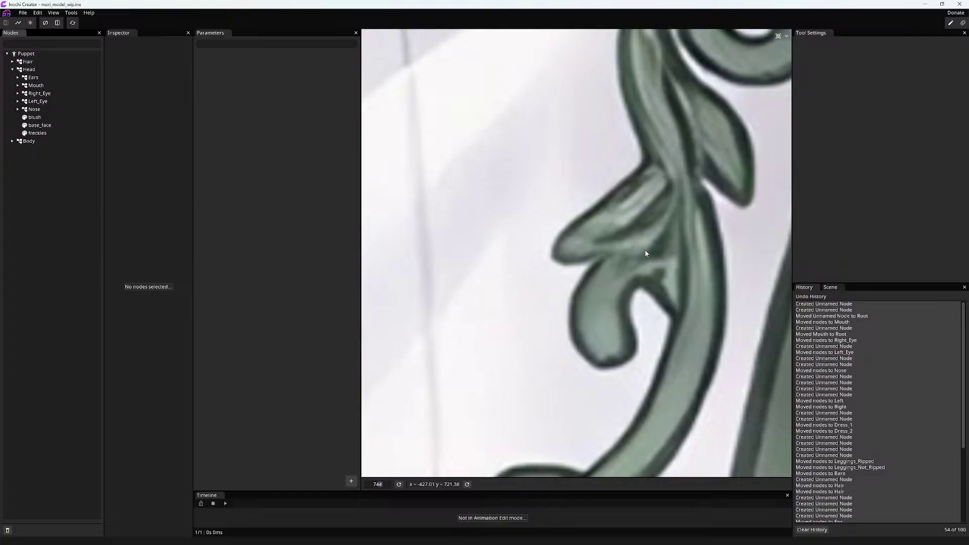
pyautogui.scroll(-10, 636, 254)
pyautogui.scroll(6, 648, 214)
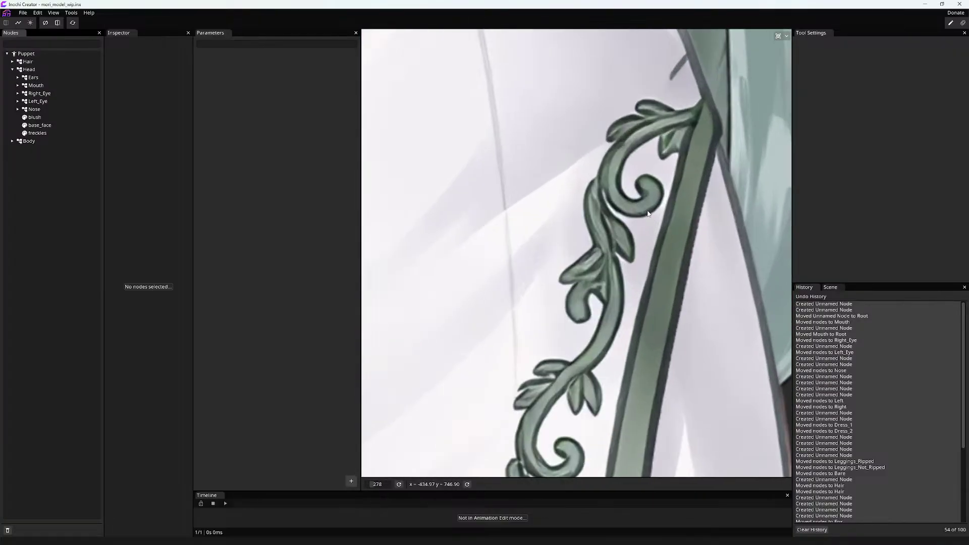
pyautogui.scroll(-8, 648, 214)
pyautogui.scroll(3, 602, 206)
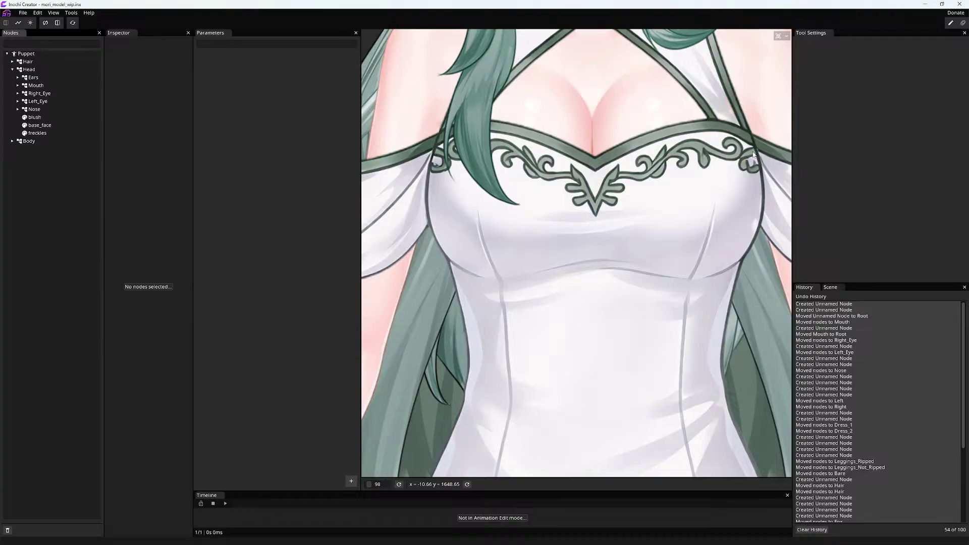
# - Examine the face, hair and ears along with the dress's collar and bodice
pyautogui.moveTo(753, 154); pyautogui.dragTo(613, 293)
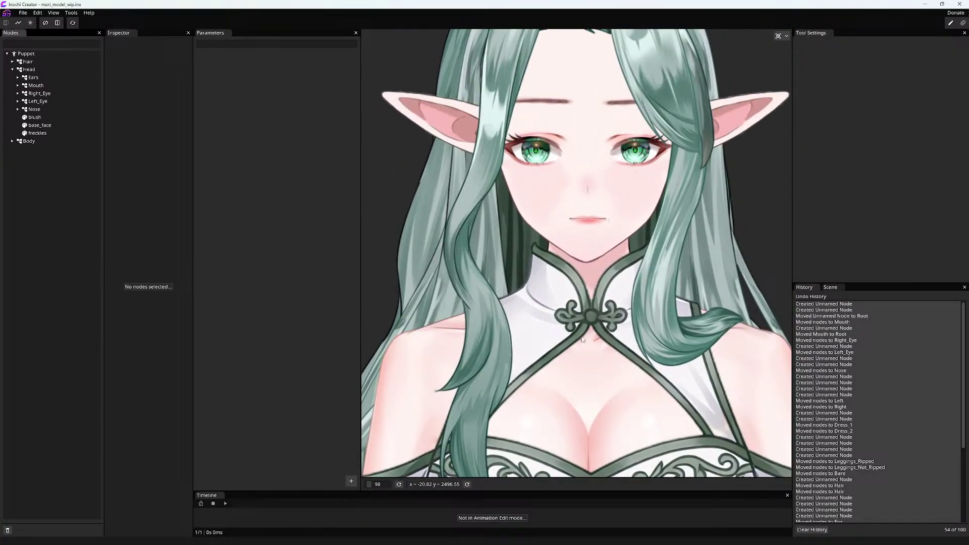
pyautogui.scroll(-3, 560, 356)
pyautogui.moveTo(486, 351); pyautogui.dragTo(807, 421)
pyautogui.scroll(5, 647, 254)
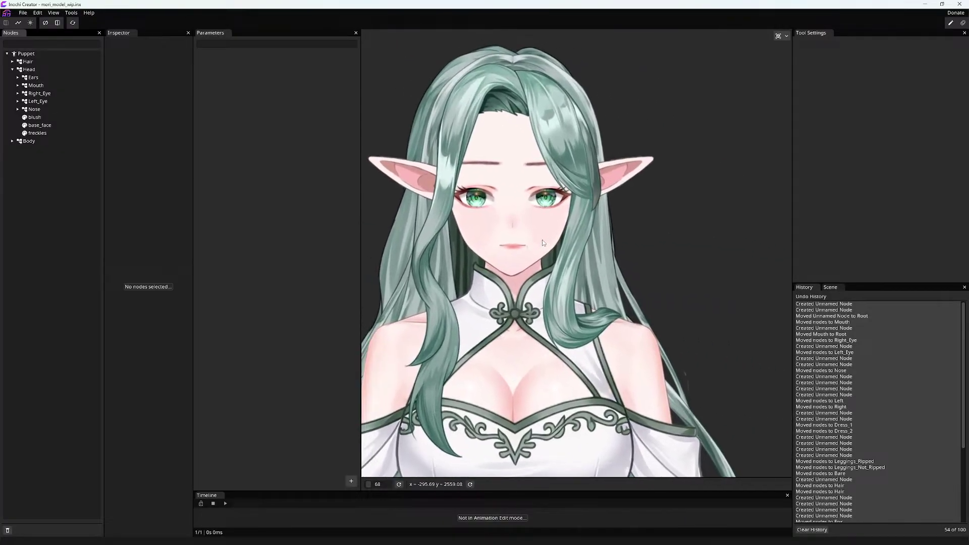
pyautogui.moveTo(550, 236); pyautogui.dragTo(572, 238)
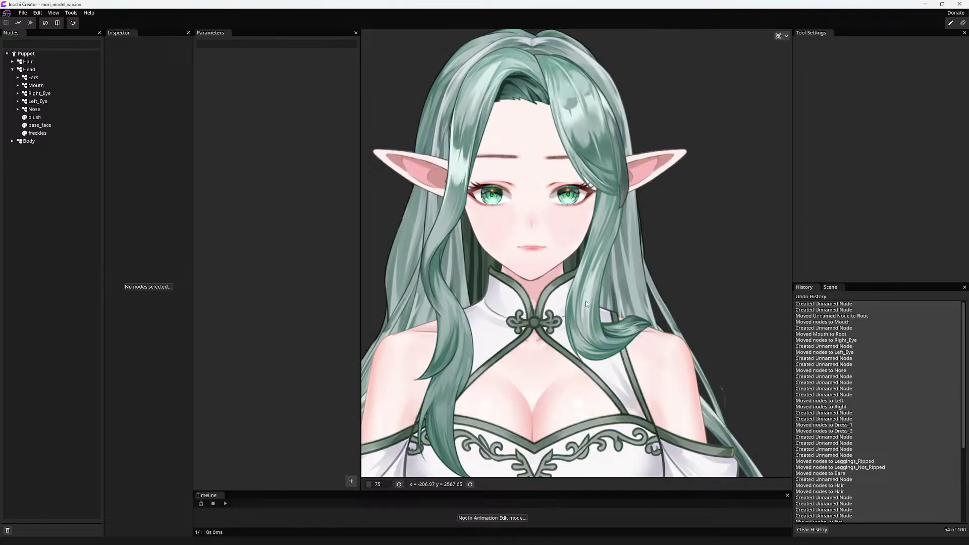
pyautogui.moveTo(565, 303); pyautogui.dragTo(590, 305)
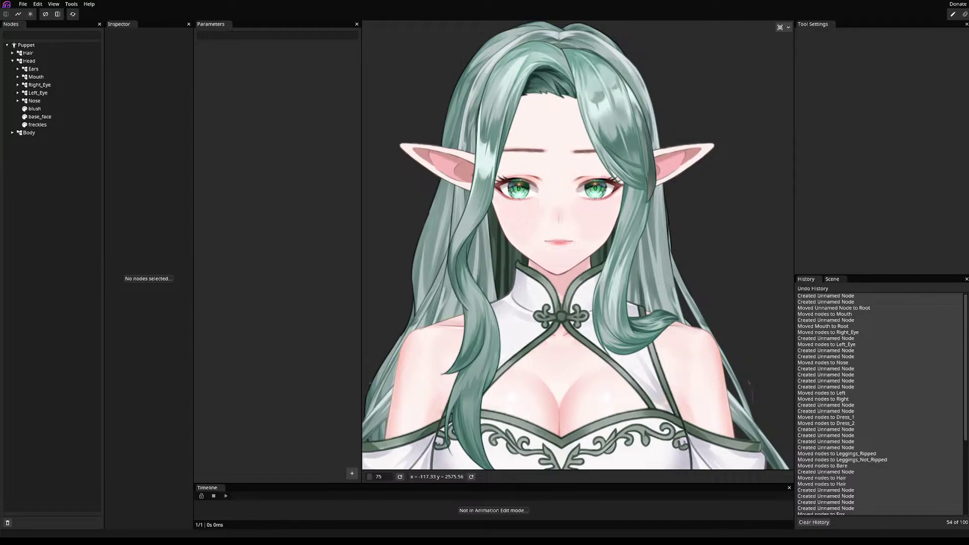
# - Hide the Hair group to check the bare head, show it again, and view the latest undo history entries
pyautogui.moveTo(635, 152); pyautogui.dragTo(721, 205)
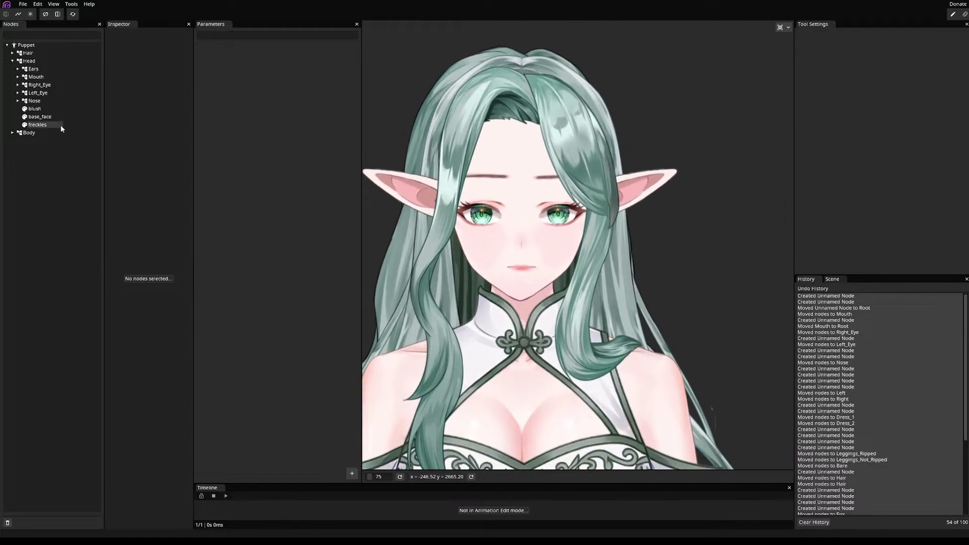
pyautogui.click(20, 53)
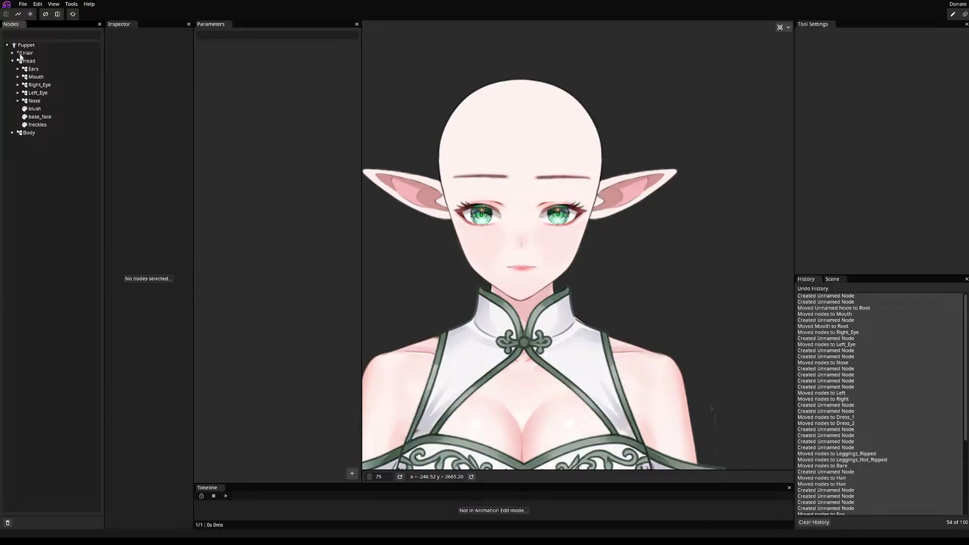
pyautogui.click(20, 54)
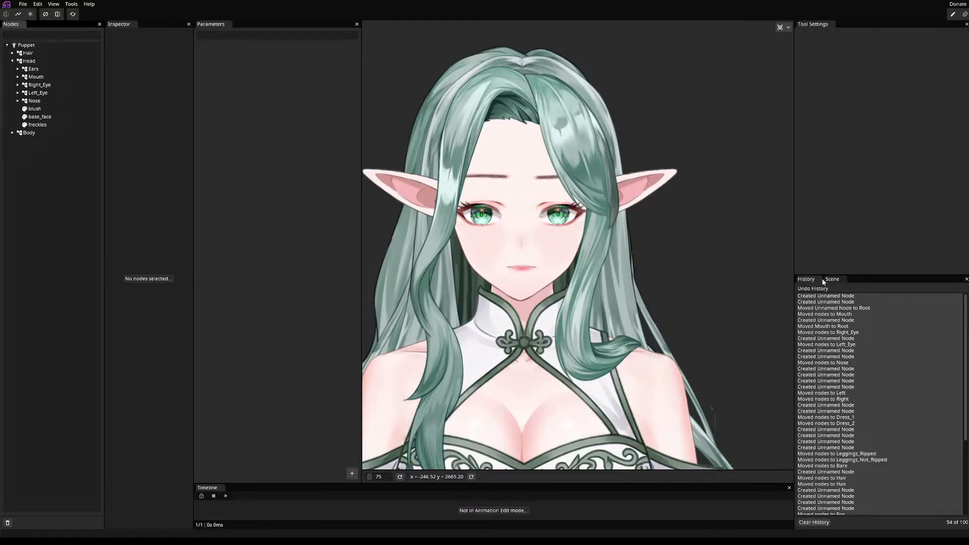
pyautogui.scroll(-5, 835, 358)
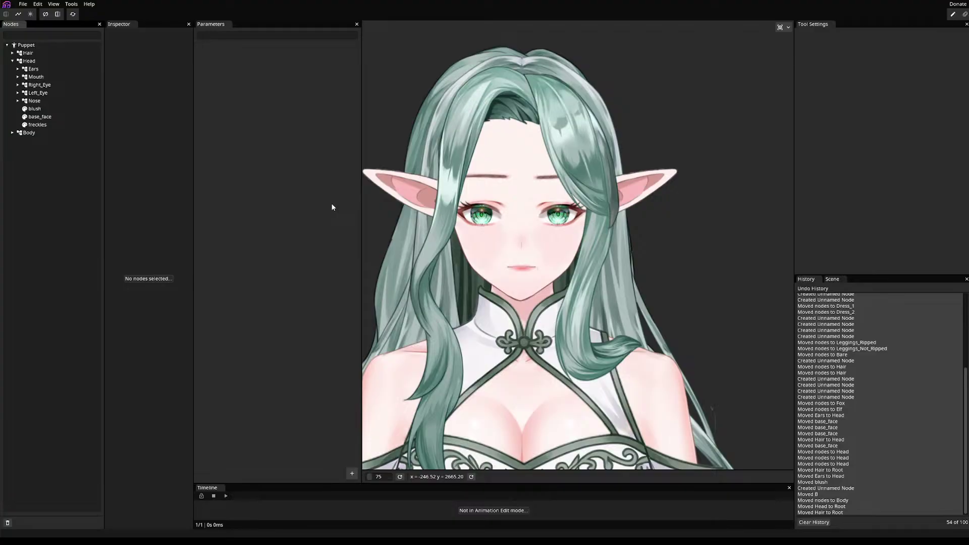
# - Save the puppet file while reviewing the model's head and upper body
pyautogui.hotkey('ctrl', 's')
pyautogui.moveTo(519, 364); pyautogui.dragTo(554, 379)
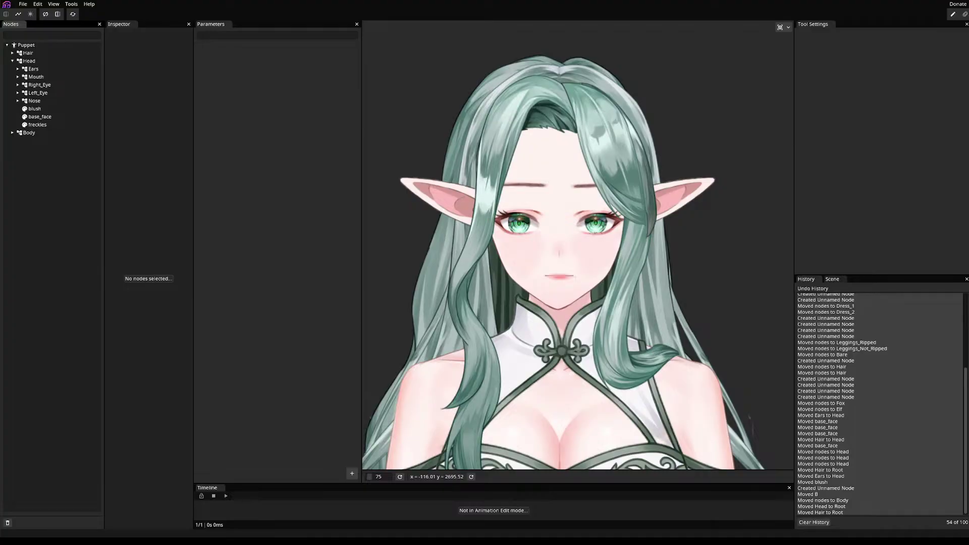
pyautogui.scroll(-2, 578, 252)
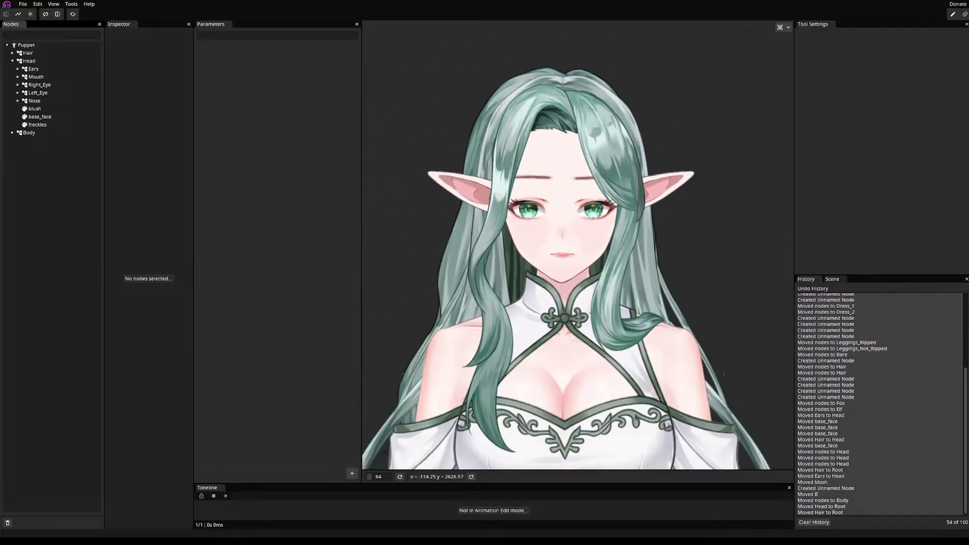
pyautogui.moveTo(426, 255); pyautogui.dragTo(427, 216)
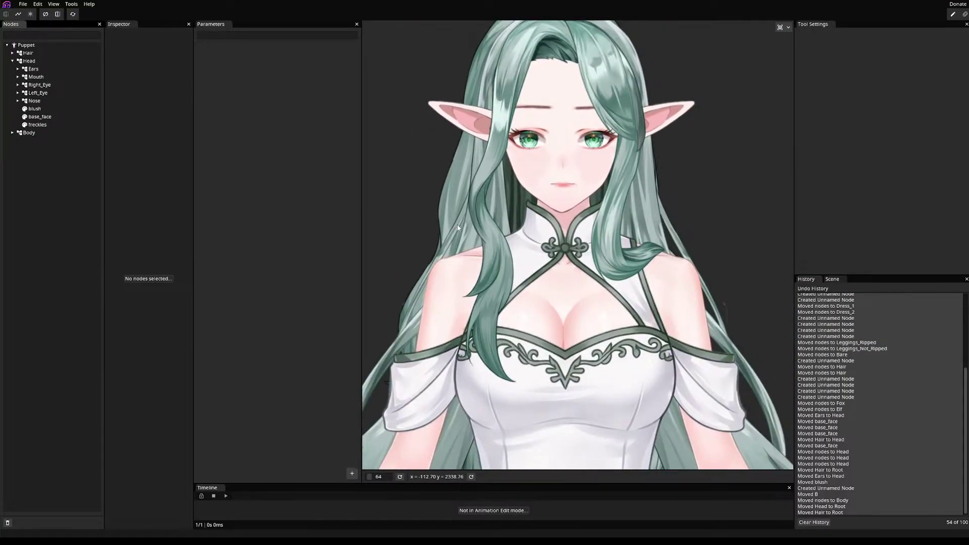
pyautogui.hotkey('ctrl', 's')
pyautogui.scroll(-4, 483, 411)
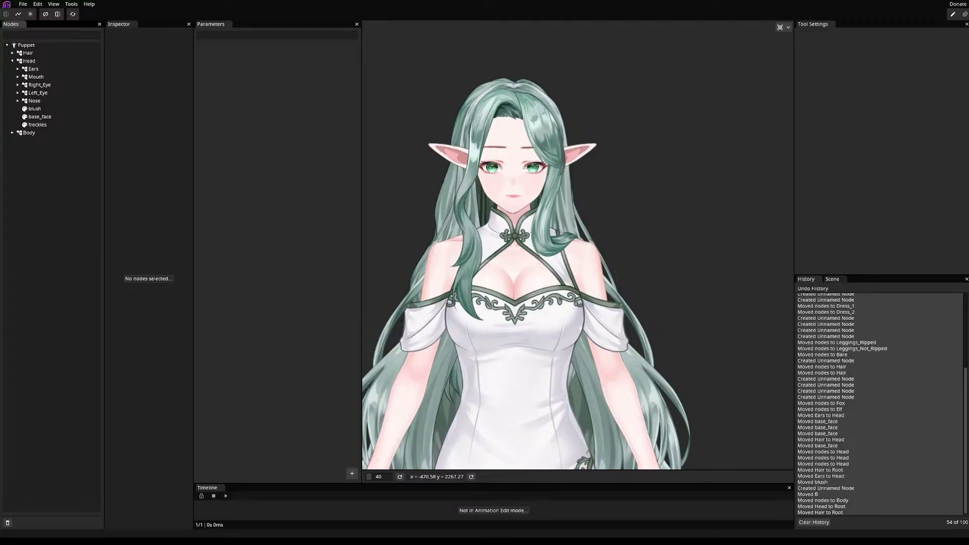
pyautogui.moveTo(480, 237); pyautogui.dragTo(512, 233)
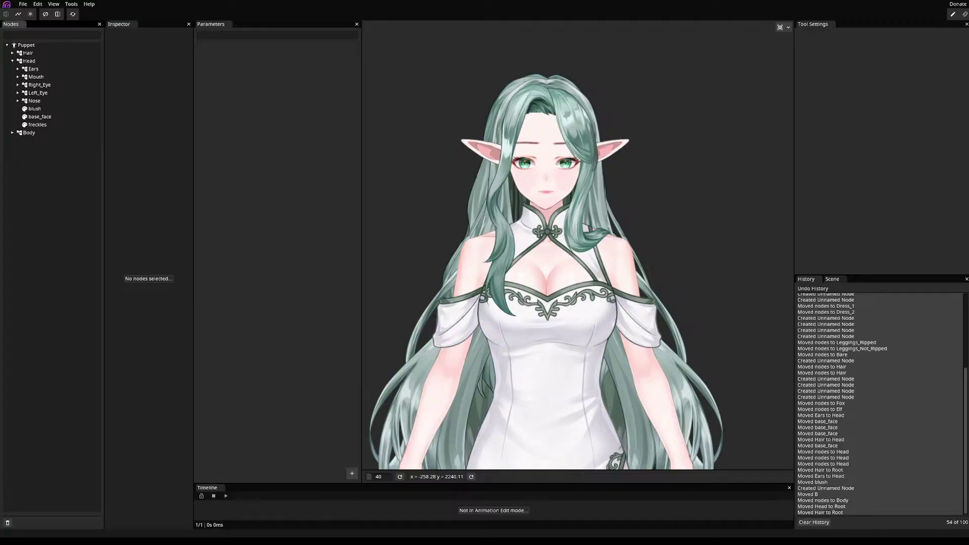
# - Inspect the face in close detail and save the puppet file again
pyautogui.scroll(10, 526, 149)
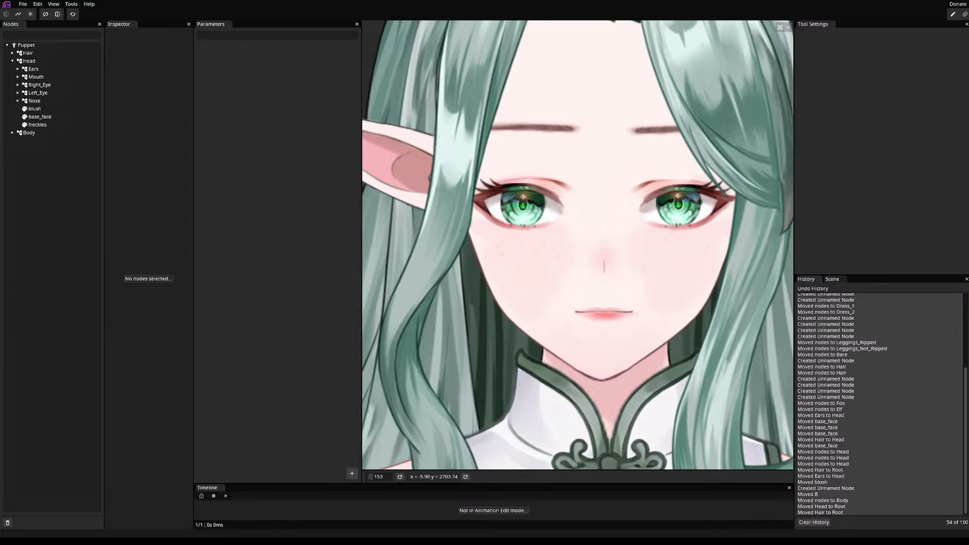
pyautogui.hotkey('ctrl', 's')
pyautogui.scroll(-5, 578, 245)
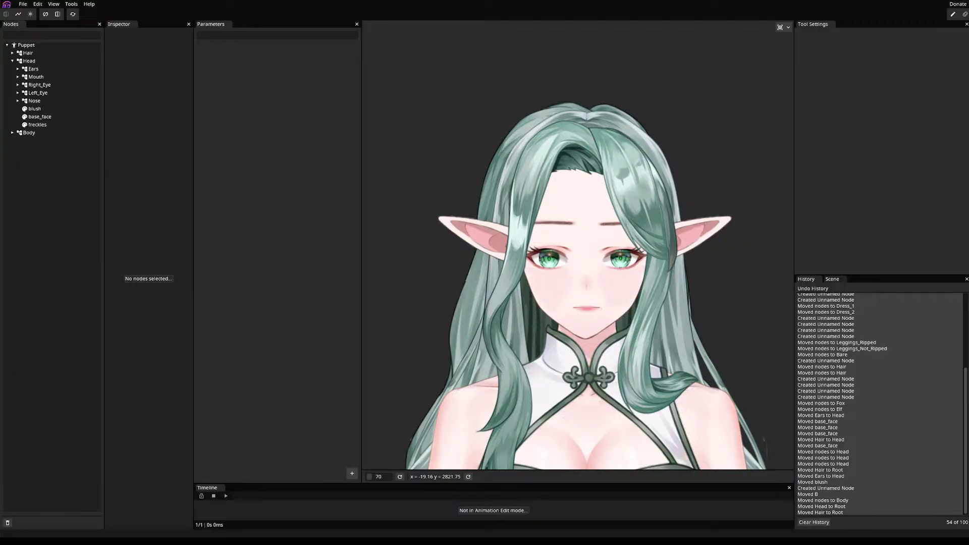
pyautogui.moveTo(371, 250); pyautogui.dragTo(309, 214)
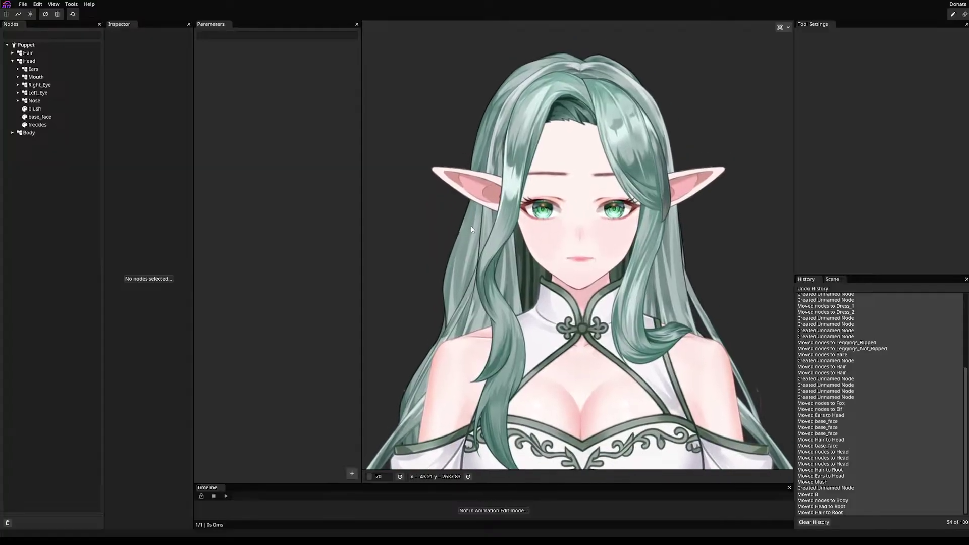
pyautogui.moveTo(494, 292); pyautogui.dragTo(439, 318)
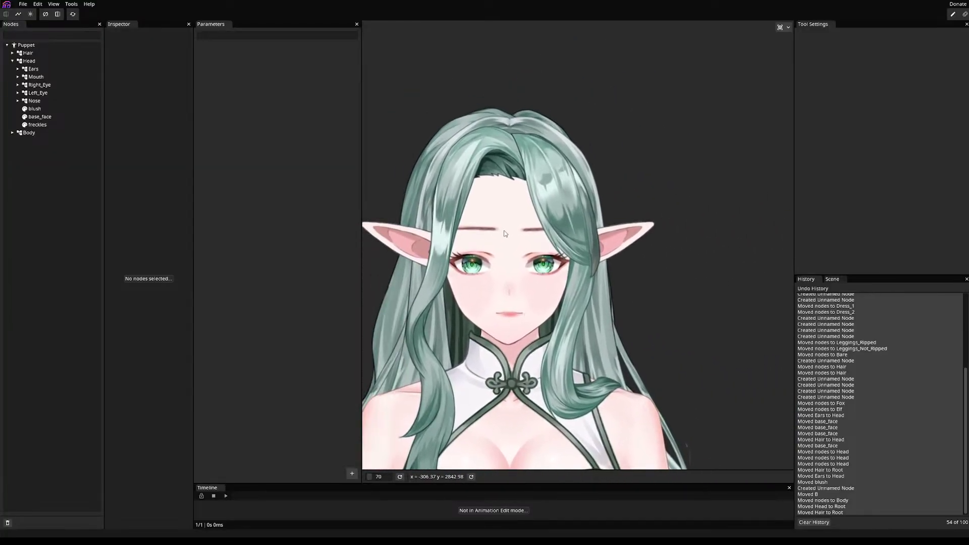
pyautogui.moveTo(563, 308); pyautogui.dragTo(530, 292)
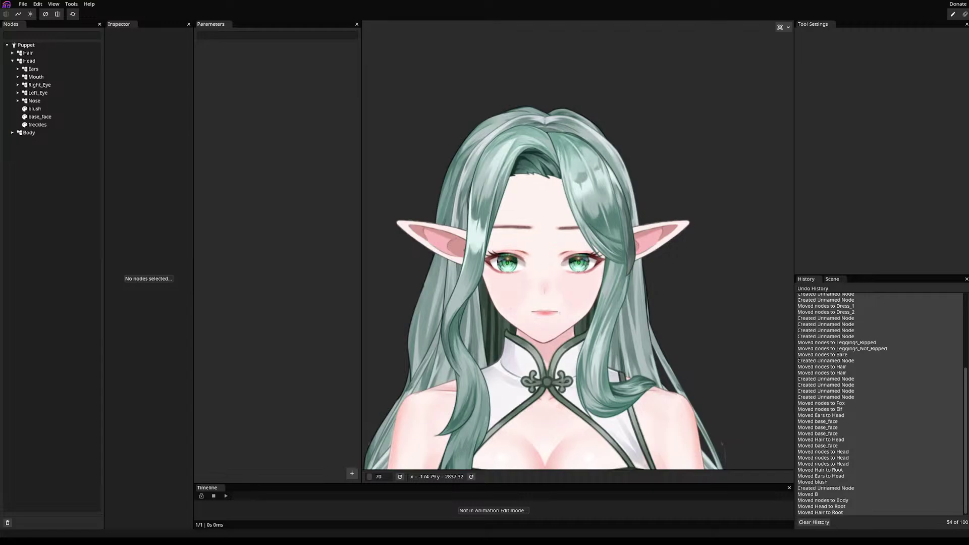
pyautogui.hotkey('ctrl', 's')
# - Add right_eyewhite as a mask source for the right_eyeball part in the Right_Eye group
pyautogui.rightClick(578, 266)
pyautogui.scroll(-2, 612, 320)
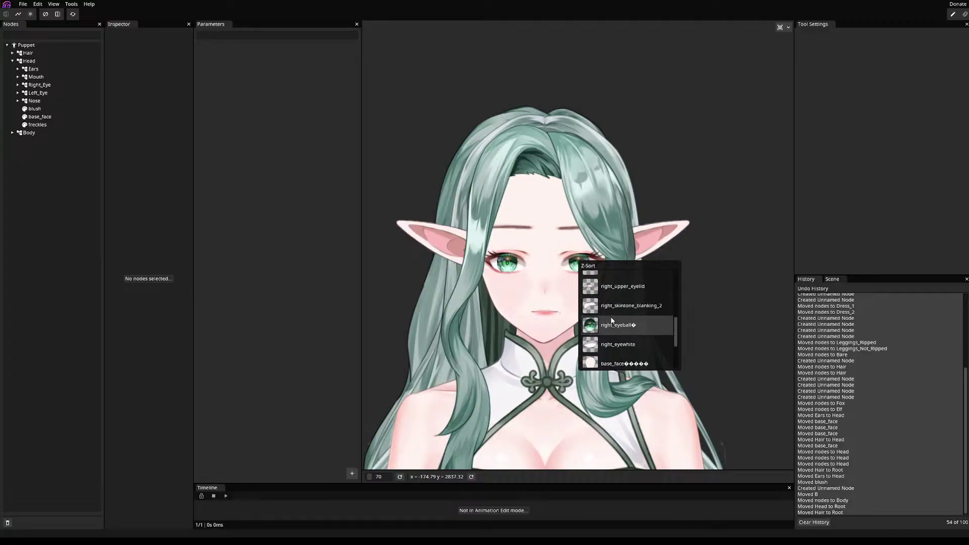
pyautogui.click(603, 327)
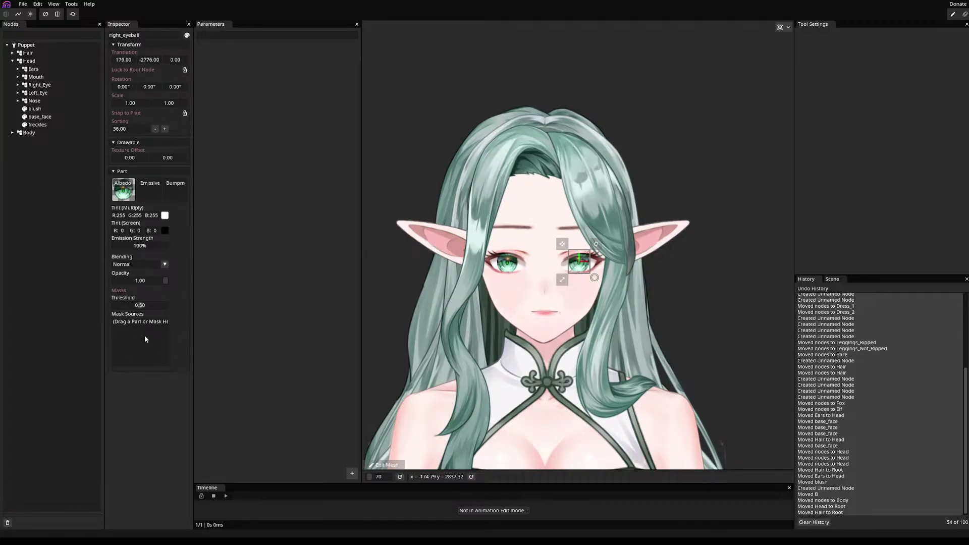
pyautogui.click(17, 87)
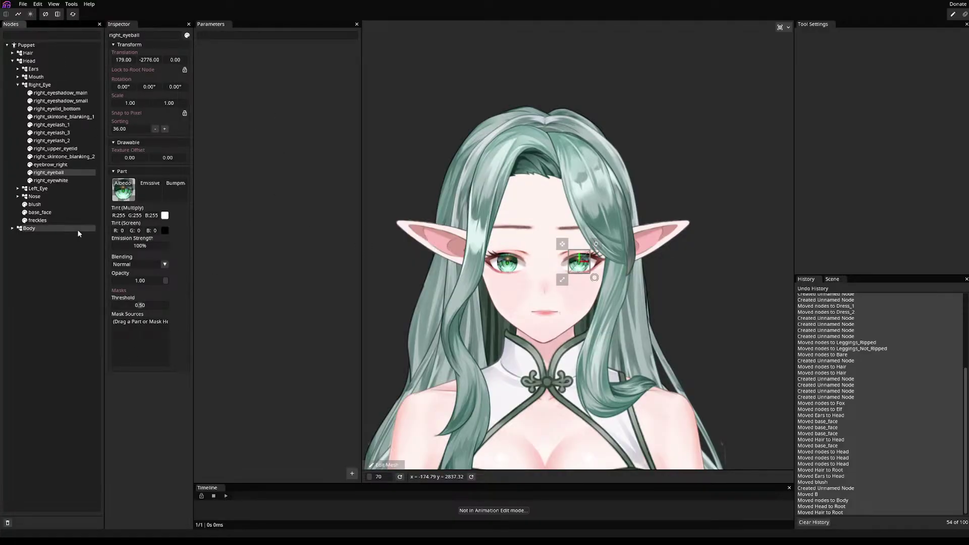
pyautogui.click(51, 181)
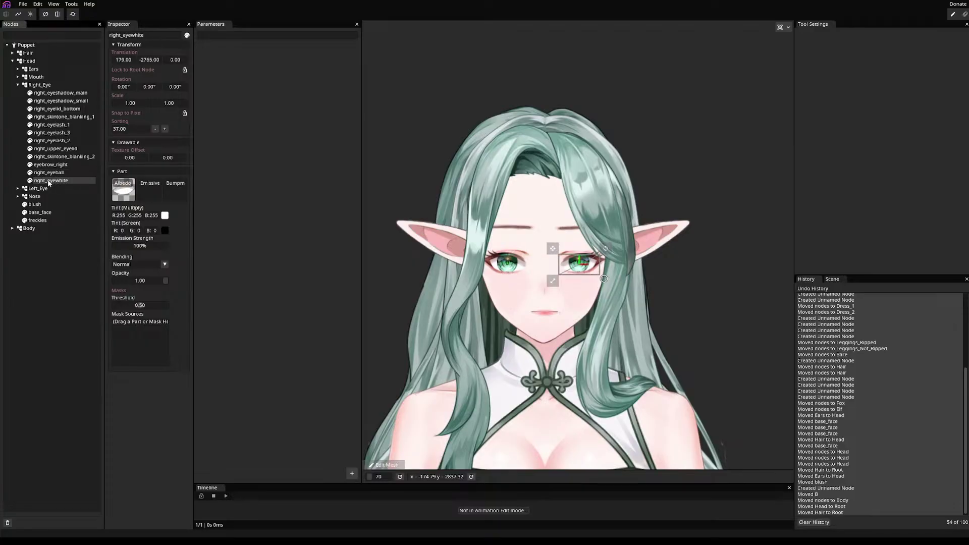
pyautogui.moveTo(49, 183); pyautogui.dragTo(123, 334)
pyautogui.moveTo(55, 184); pyautogui.dragTo(146, 329)
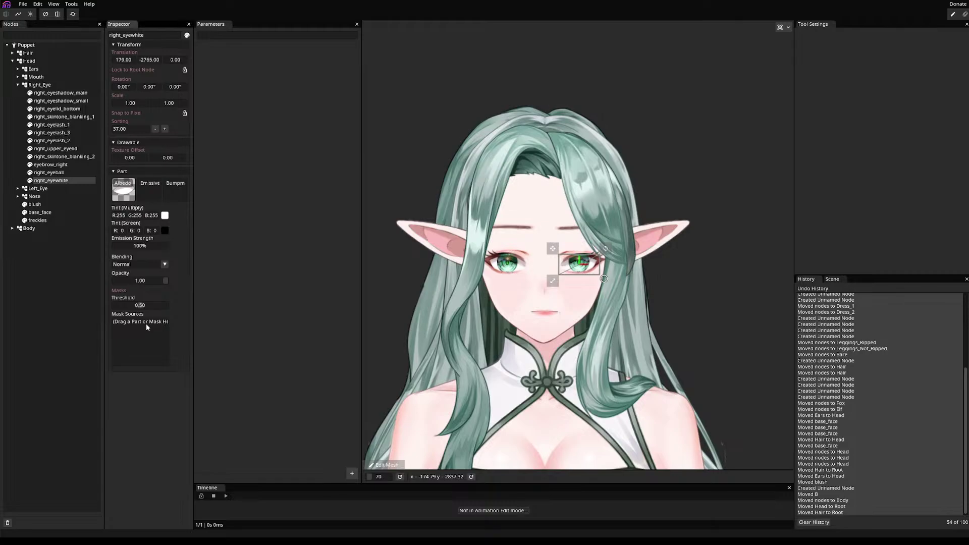
pyautogui.click(58, 174)
pyautogui.moveTo(54, 180); pyautogui.dragTo(139, 341)
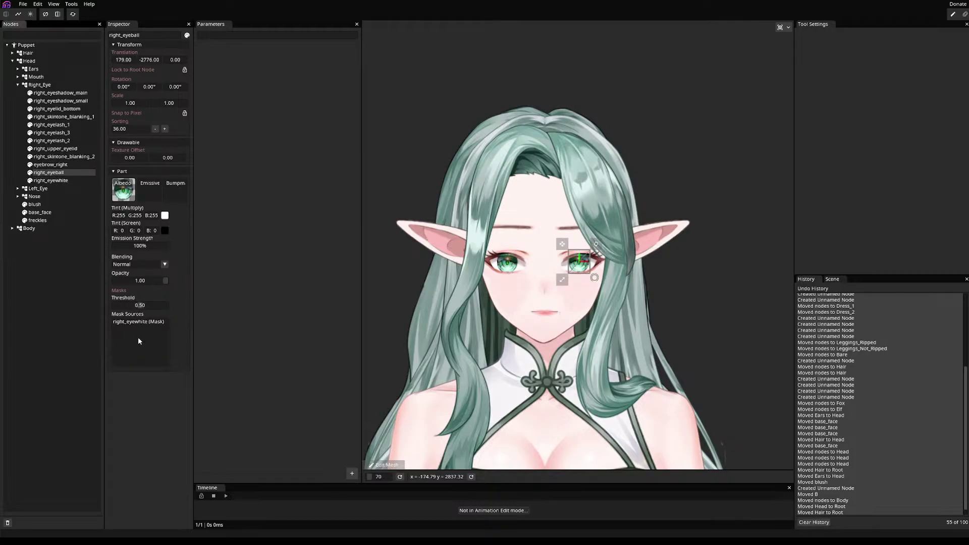
# - Test the right eyeball's mask by moving the part sideways out of the eye and back into place
pyautogui.scroll(5, 600, 263)
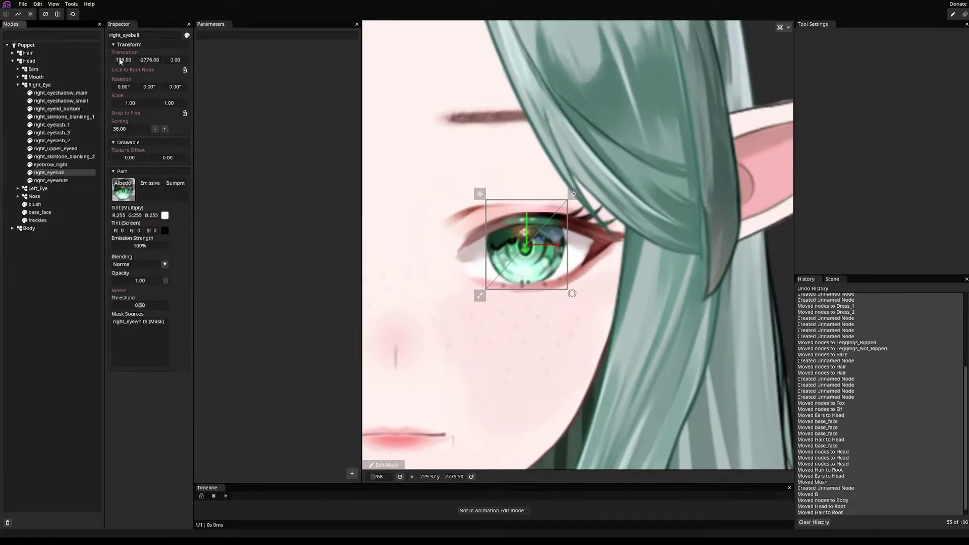
pyautogui.moveTo(123, 60); pyautogui.dragTo(228, 74)
pyautogui.scroll(-3, 532, 213)
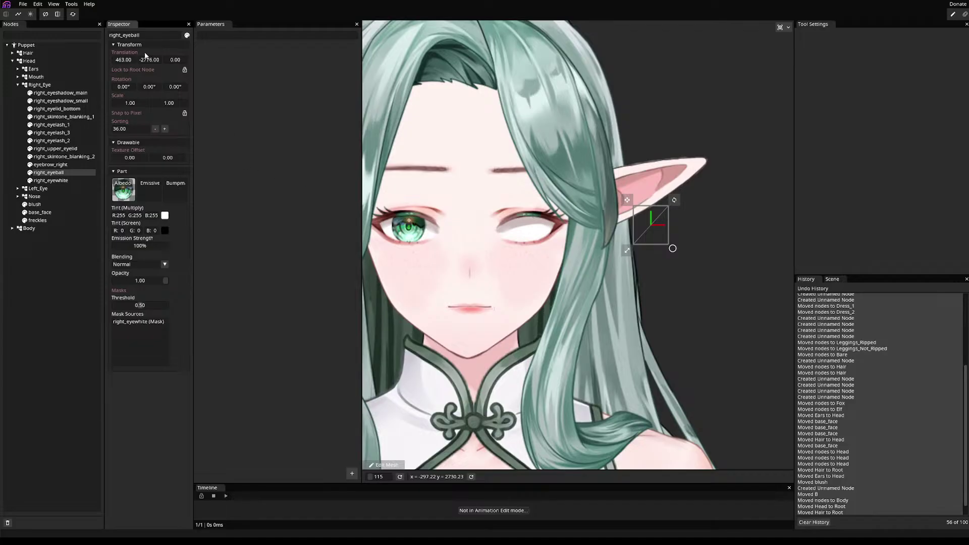
pyautogui.moveTo(129, 60); pyautogui.dragTo(18, 52)
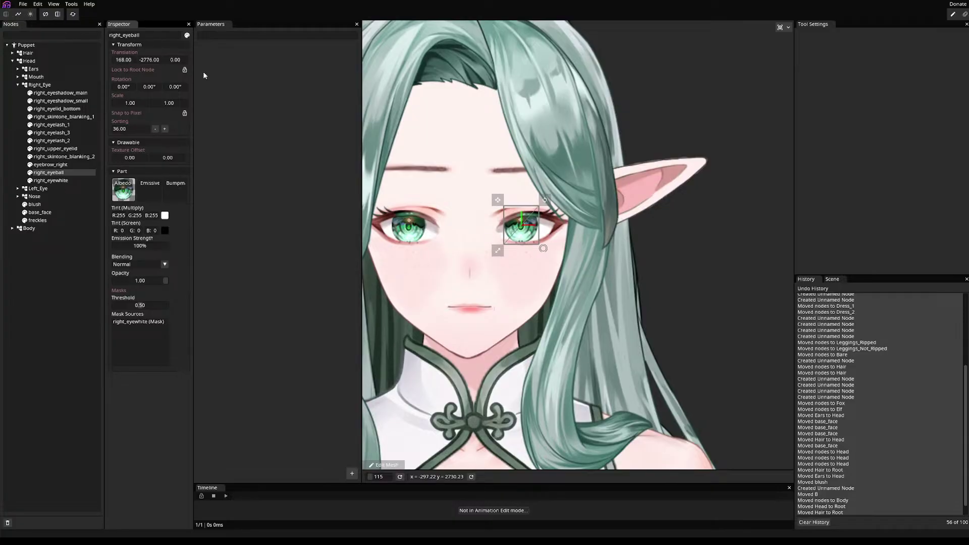
pyautogui.moveTo(205, 59); pyautogui.dragTo(211, 60)
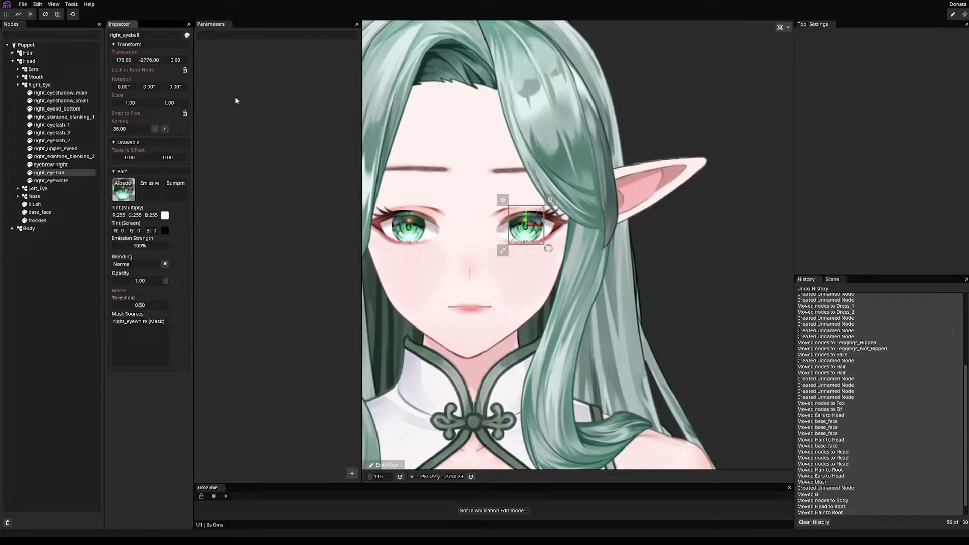
# - Add left_eyewhite as a mask source for the left_eyeball part in the Left_Eye group
pyautogui.click(16, 188)
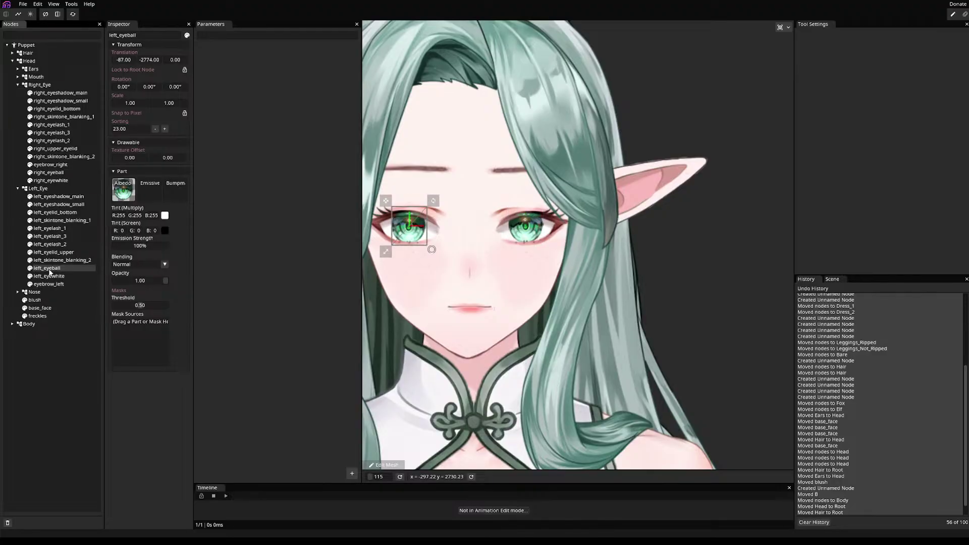
pyautogui.keyDown('ctrl'); pyautogui.click(47, 277); pyautogui.keyUp('ctrl')
pyautogui.moveTo(46, 277); pyautogui.dragTo(135, 333)
# - Shift the left eyeball to X -78 and test its mask by moving it vertically to -2757 and back to -2774
pyautogui.moveTo(131, 59)
pyautogui.mouseDown()
pyautogui.moveTo(98, 59)
pyautogui.moveTo(213, 78)
pyautogui.moveTo(143, 68)
pyautogui.mouseUp()
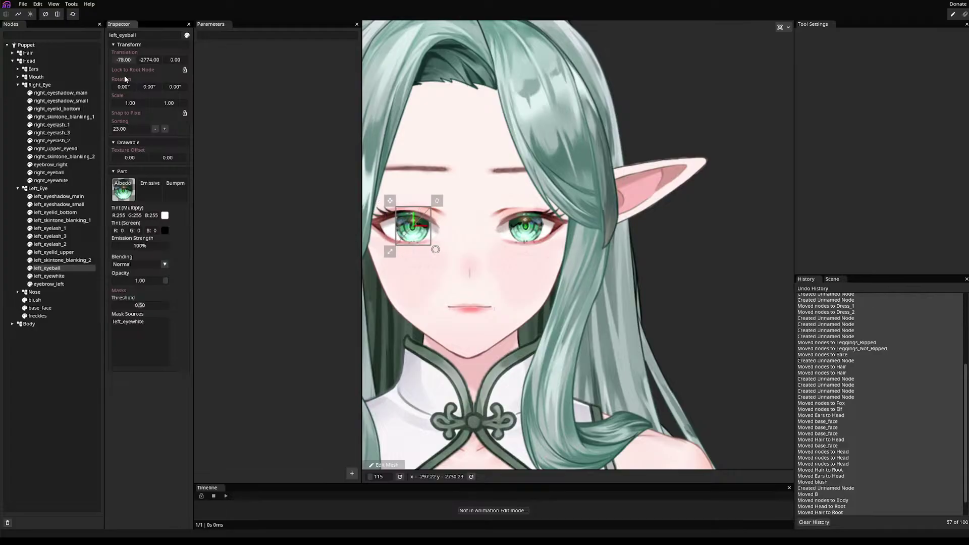
pyautogui.moveTo(150, 60)
pyautogui.mouseDown()
pyautogui.moveTo(254, 73)
pyautogui.moveTo(86, 55)
pyautogui.moveTo(154, 60)
pyautogui.mouseUp()
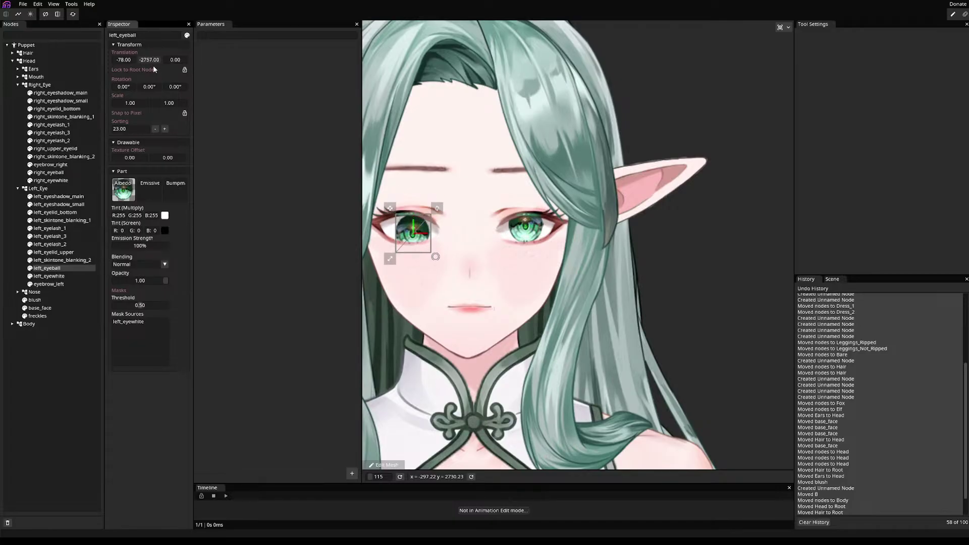
pyautogui.moveTo(135, 67)
pyautogui.mouseDown()
pyautogui.moveTo(126, 64)
pyautogui.moveTo(164, 74)
pyautogui.moveTo(132, 76)
pyautogui.moveTo(191, 94)
pyautogui.moveTo(173, 68)
pyautogui.moveTo(189, 62)
pyautogui.moveTo(144, 59)
pyautogui.mouseUp()
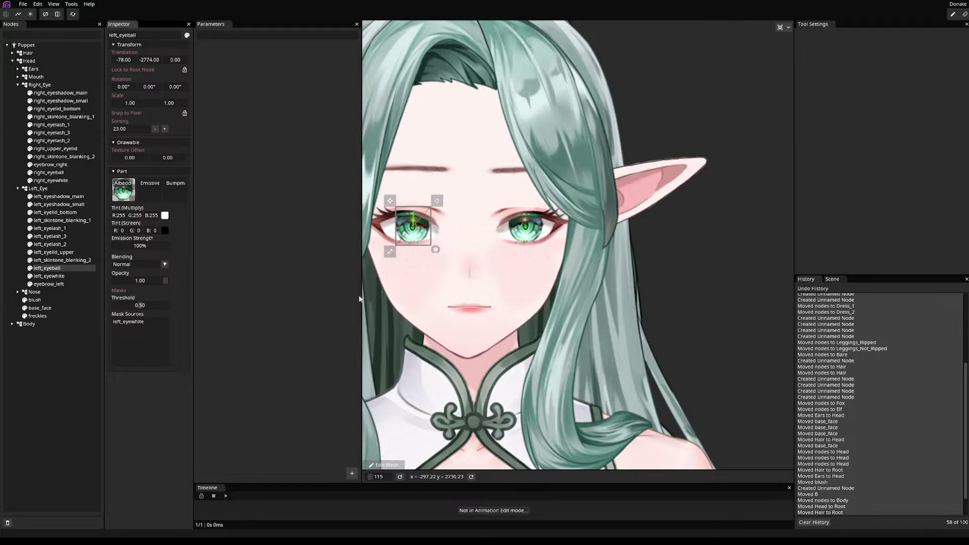
pyautogui.scroll(-3, 489, 252)
pyautogui.scroll(5, 447, 220)
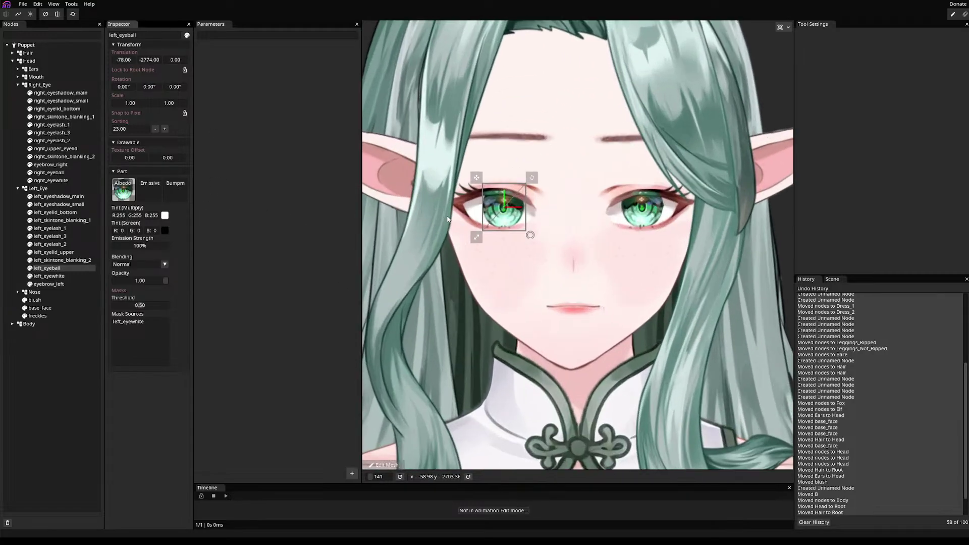
pyautogui.scroll(-3, 447, 219)
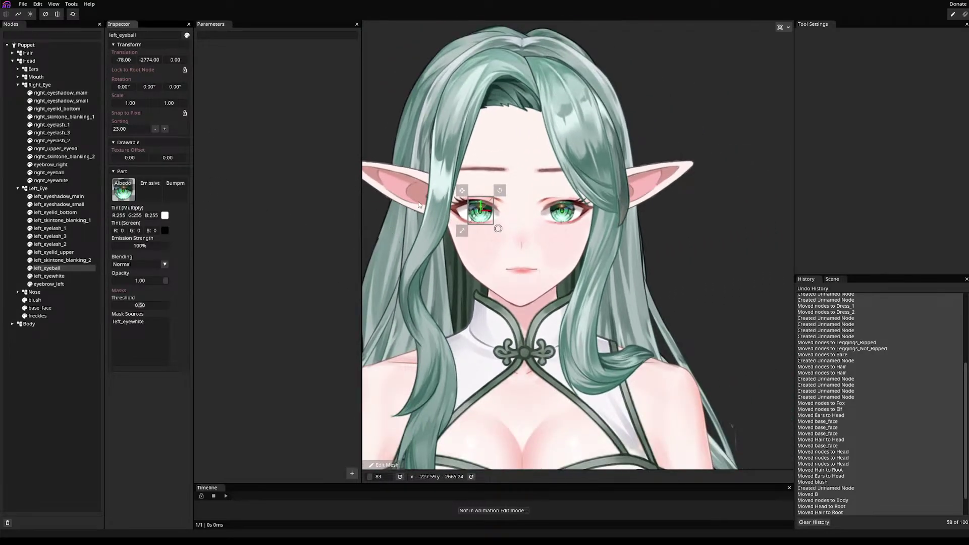
pyautogui.moveTo(378, 209); pyautogui.dragTo(421, 209)
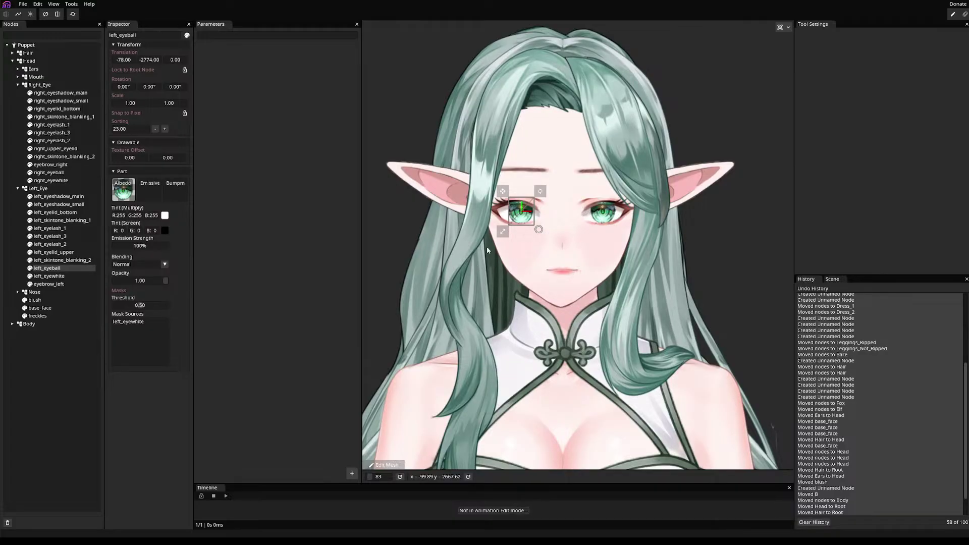
# - Try raising the mask threshold of the left_eyeball part to 0.62
pyautogui.click(151, 371)
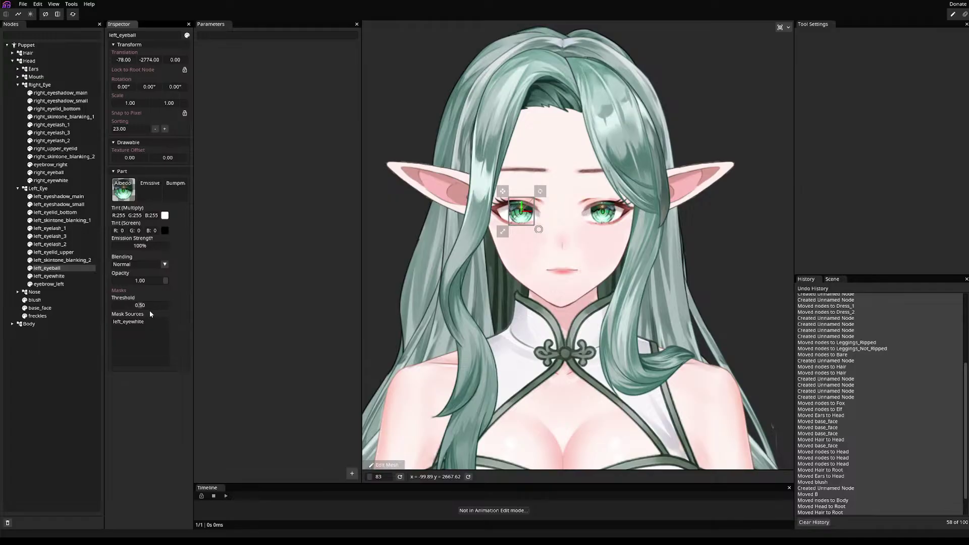
pyautogui.moveTo(140, 305)
pyautogui.mouseDown()
pyautogui.moveTo(182, 306)
pyautogui.moveTo(146, 306)
pyautogui.mouseUp()
pyautogui.press('Left')
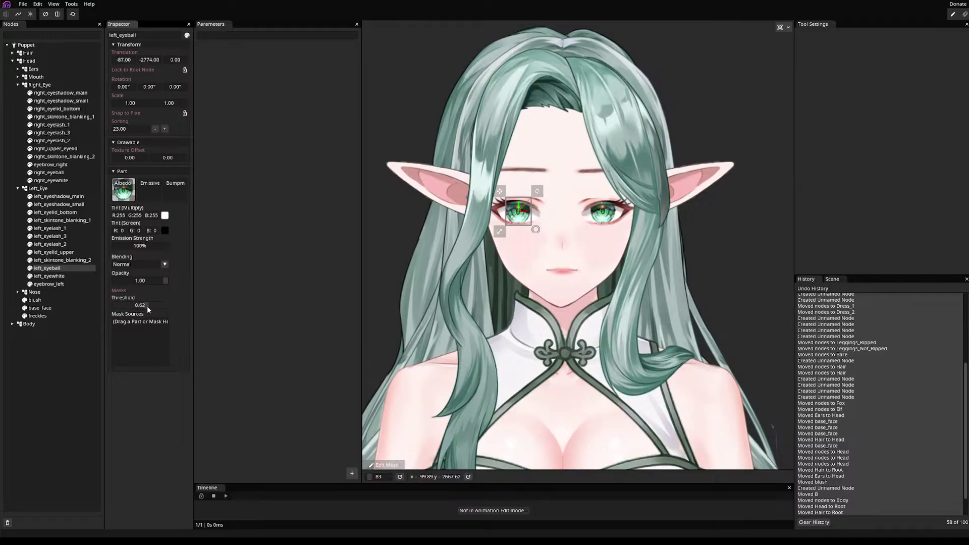
pyautogui.scroll(-1, 905, 414)
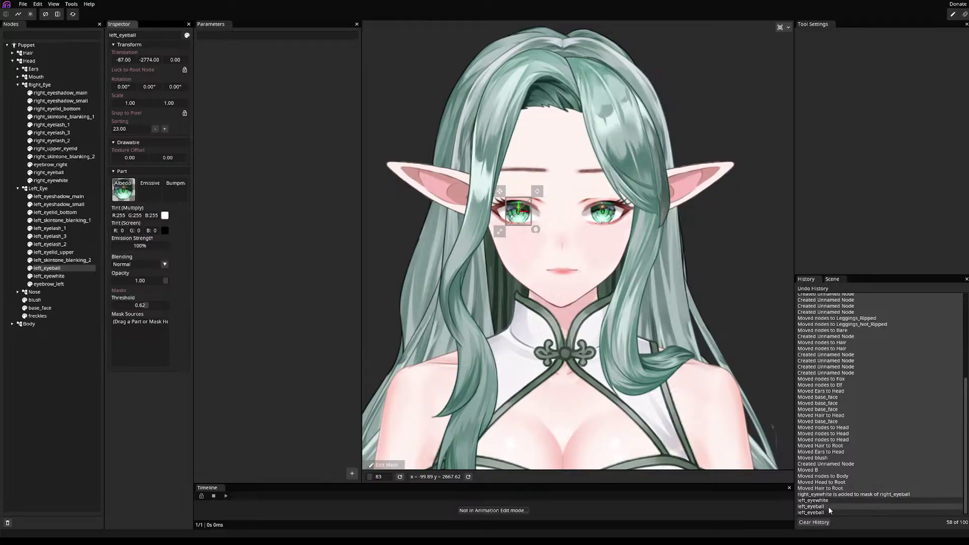
# - Add left_eyewhite again as the left_eyeball's mask source and test the mask by shifting the eyeball to X -65
pyautogui.moveTo(45, 276); pyautogui.dragTo(139, 345)
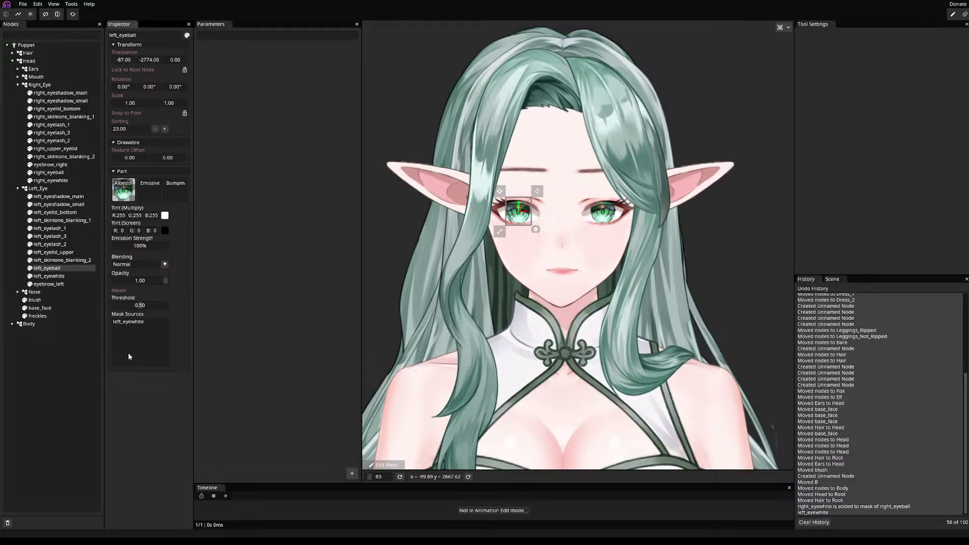
pyautogui.moveTo(124, 60)
pyautogui.mouseDown()
pyautogui.moveTo(154, 61)
pyautogui.moveTo(134, 64)
pyautogui.mouseUp()
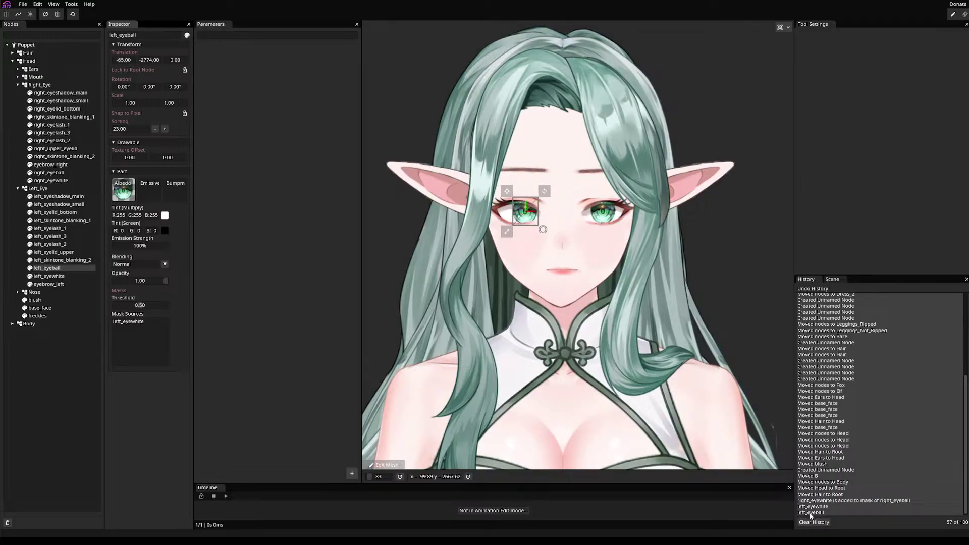
pyautogui.scroll(7, 819, 472)
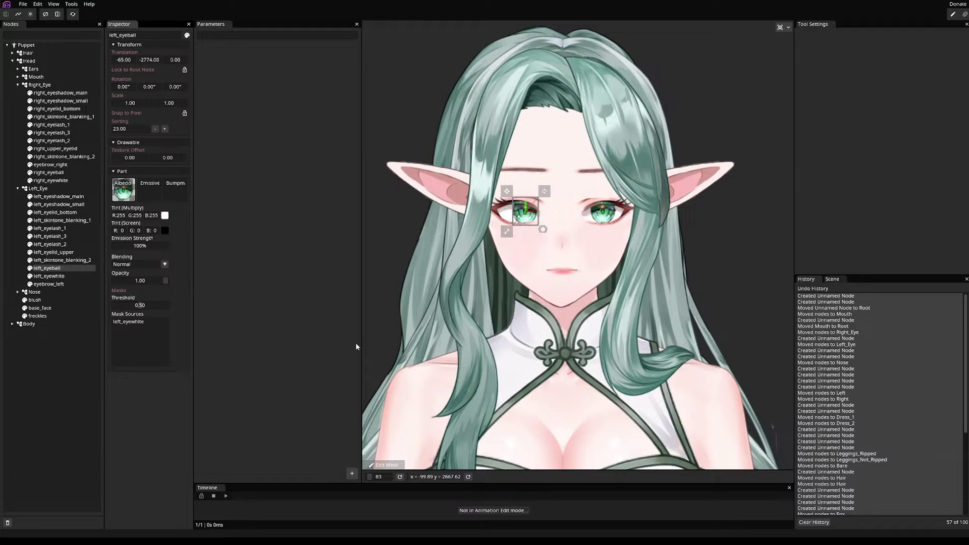
# - Shift the right_eyeball part sideways to X 175
pyautogui.click(56, 173)
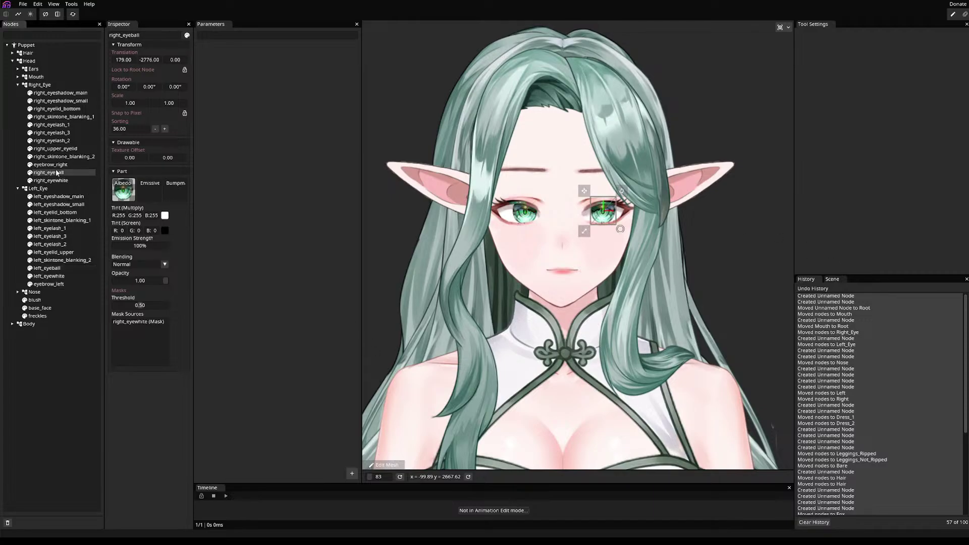
pyautogui.moveTo(131, 63); pyautogui.dragTo(121, 59)
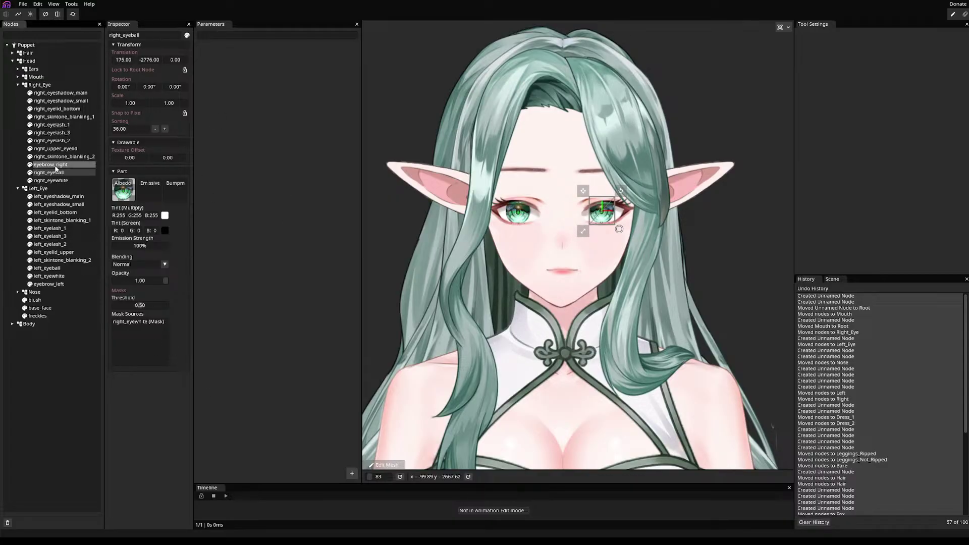
# - Examine the Right_Eye parts one by one, including the eyebrow, eyeshadow, skintone blanking, eyelashes, upper eyelid and eyeball
pyautogui.click(55, 167)
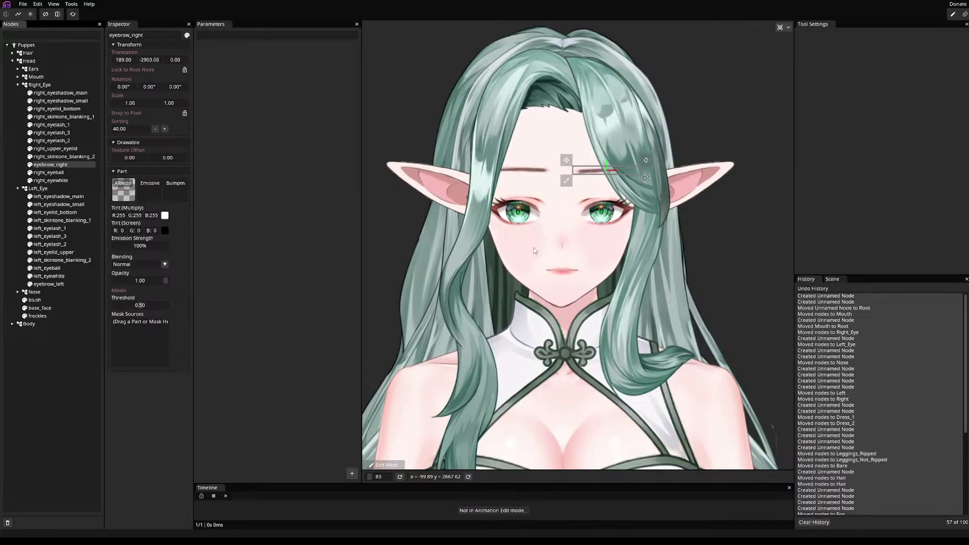
pyautogui.click(59, 96)
pyautogui.click(59, 107)
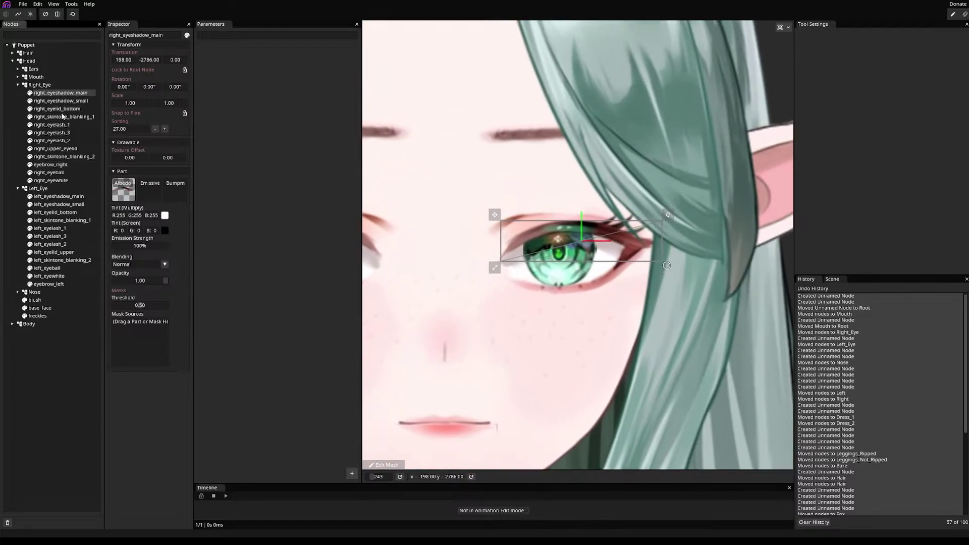
pyautogui.click(59, 108)
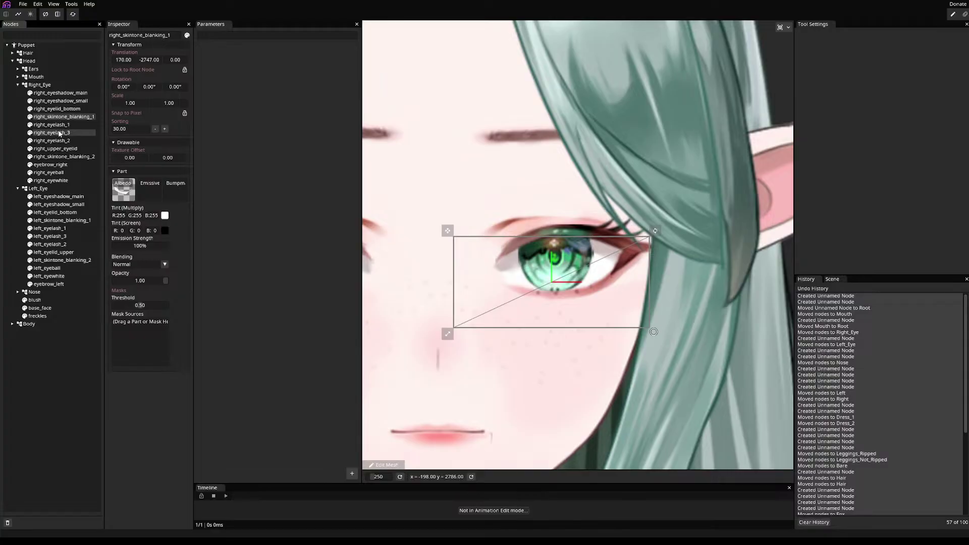
pyautogui.click(62, 141)
pyautogui.click(57, 133)
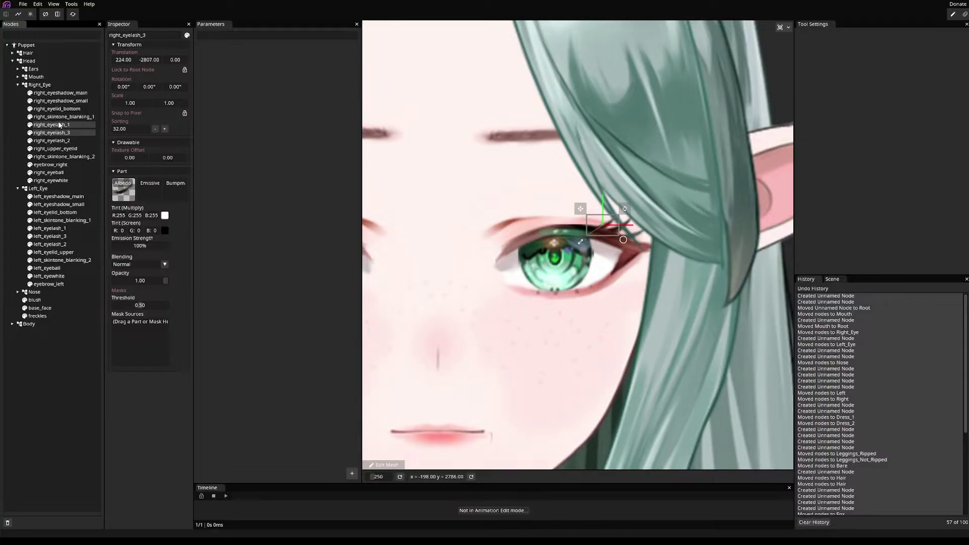
pyautogui.click(57, 124)
pyautogui.click(57, 148)
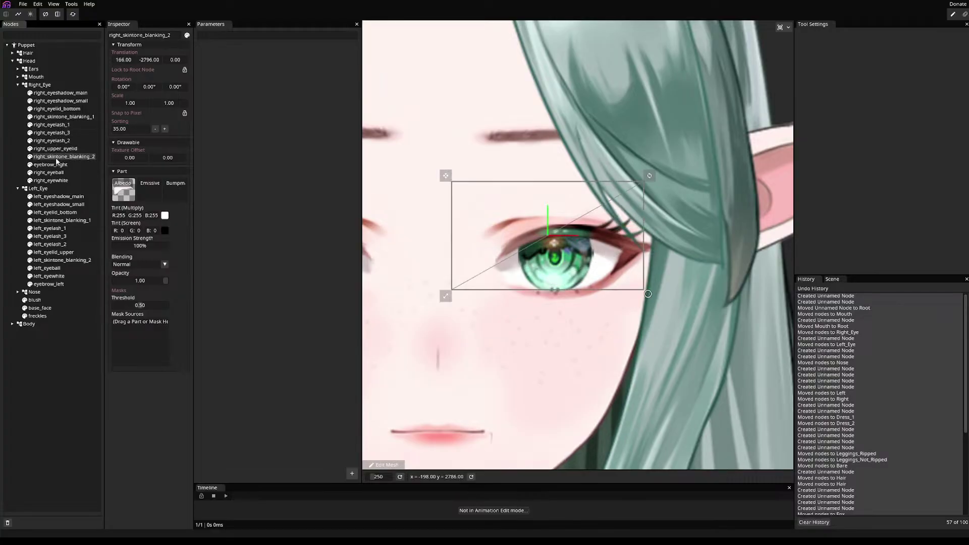
pyautogui.click(58, 156)
pyautogui.click(56, 173)
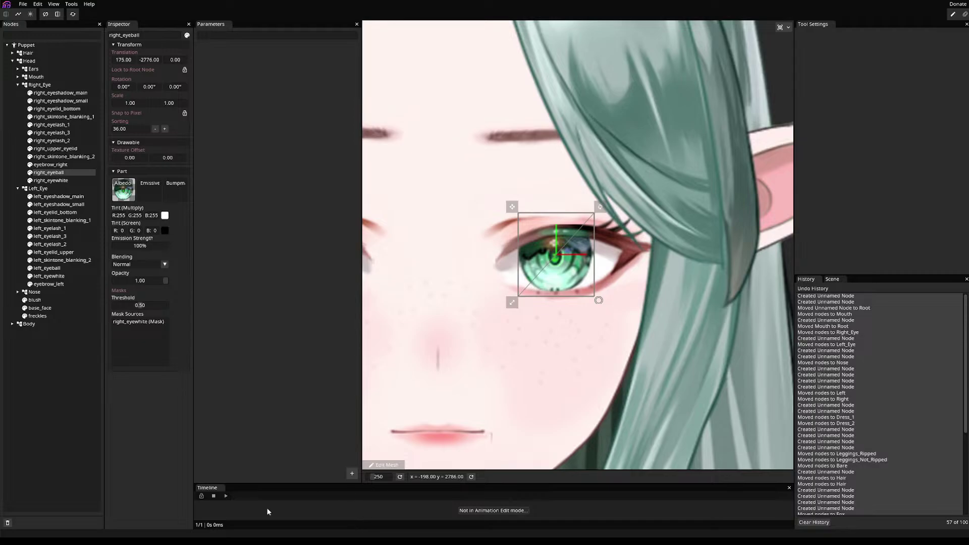
# - Save the model, then bake an automatic mesh for right_eyewhite with the Normal parts preset
pyautogui.hotkey('ctrl', 's')
pyautogui.click(53, 181)
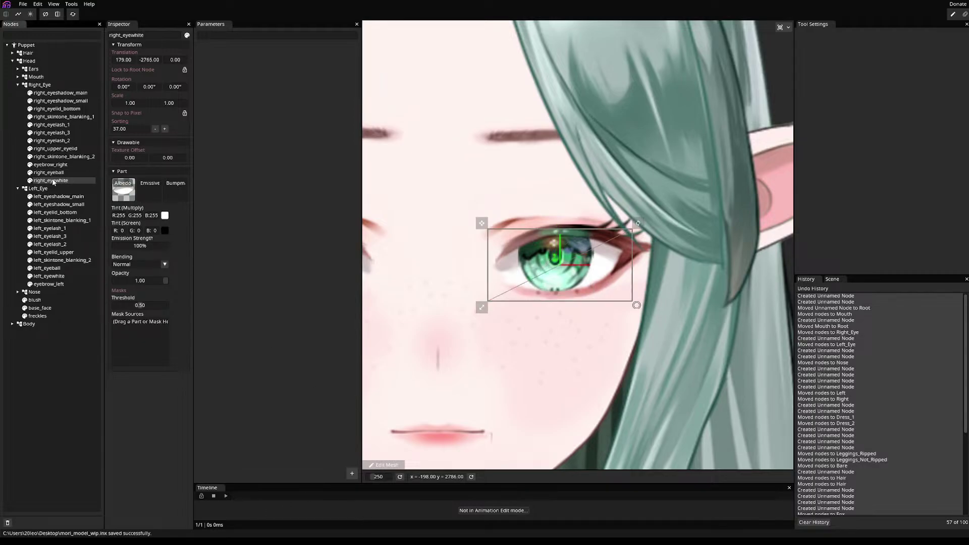
pyautogui.click(386, 465)
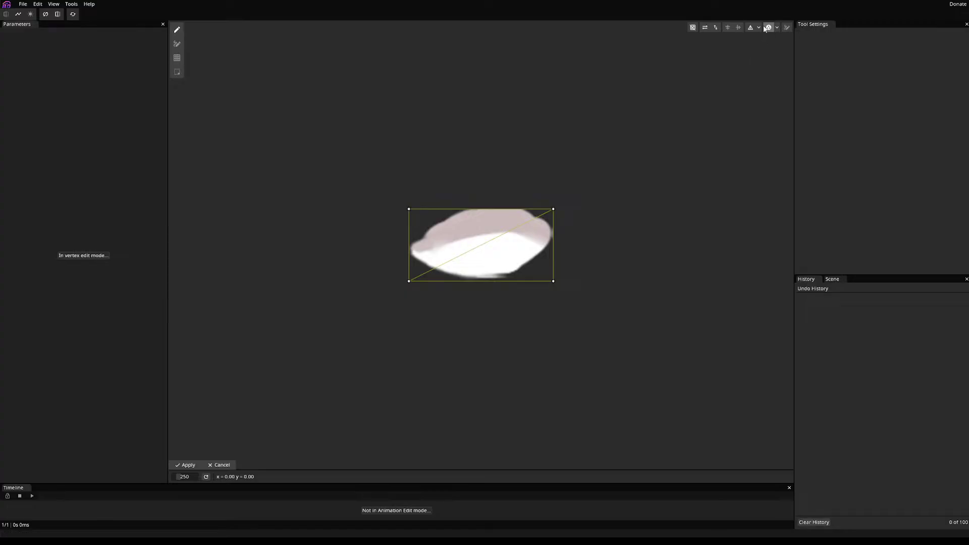
pyautogui.click(778, 28)
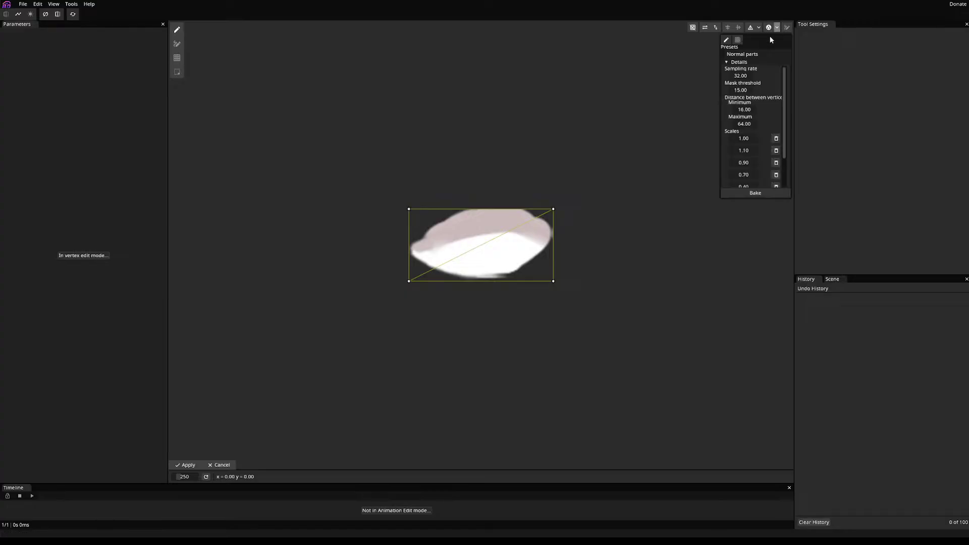
pyautogui.click(755, 193)
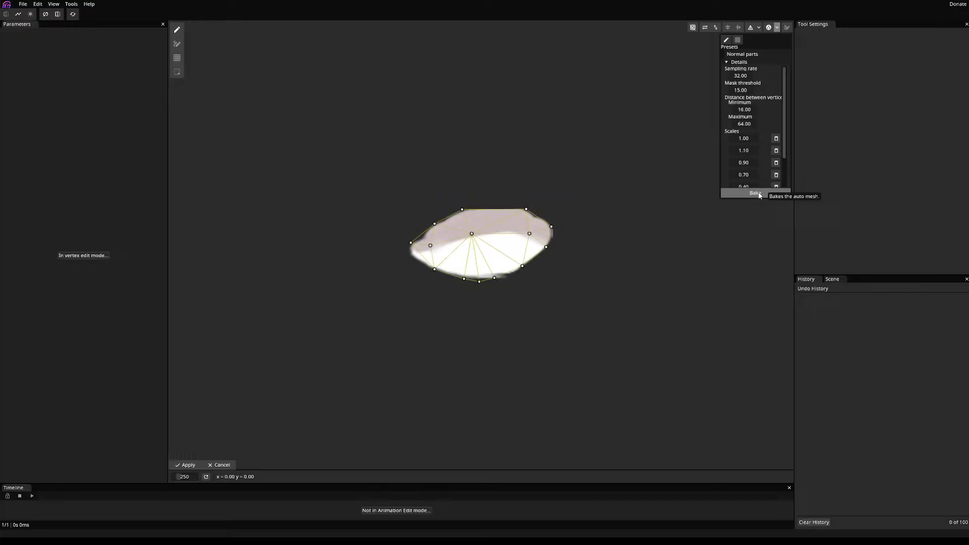
pyautogui.click(420, 258)
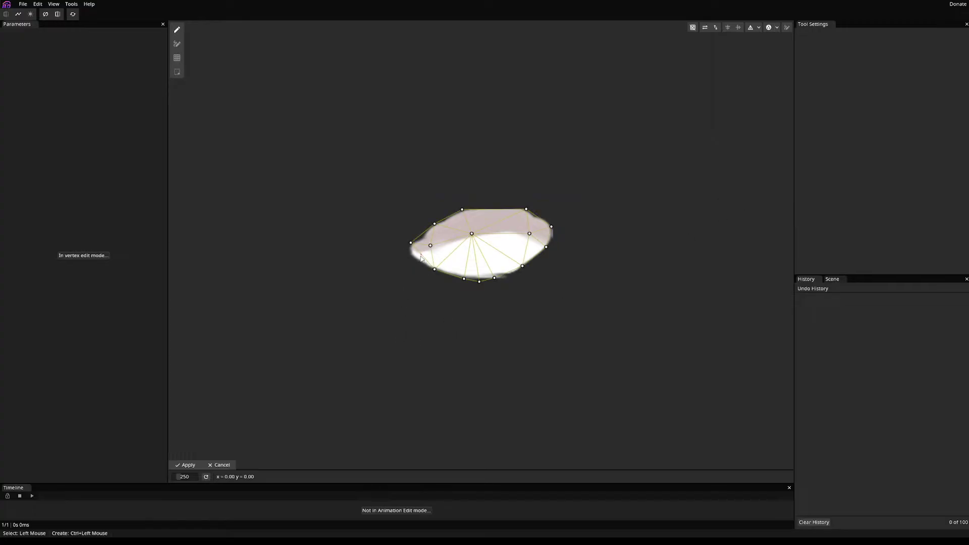
# - Move the mesh's leftmost vertex to the tip of the eye white and add two vertices along the lower-left edge
pyautogui.moveTo(411, 243); pyautogui.dragTo(409, 248)
pyautogui.scroll(3, 412, 309)
pyautogui.scroll(1, 552, 271)
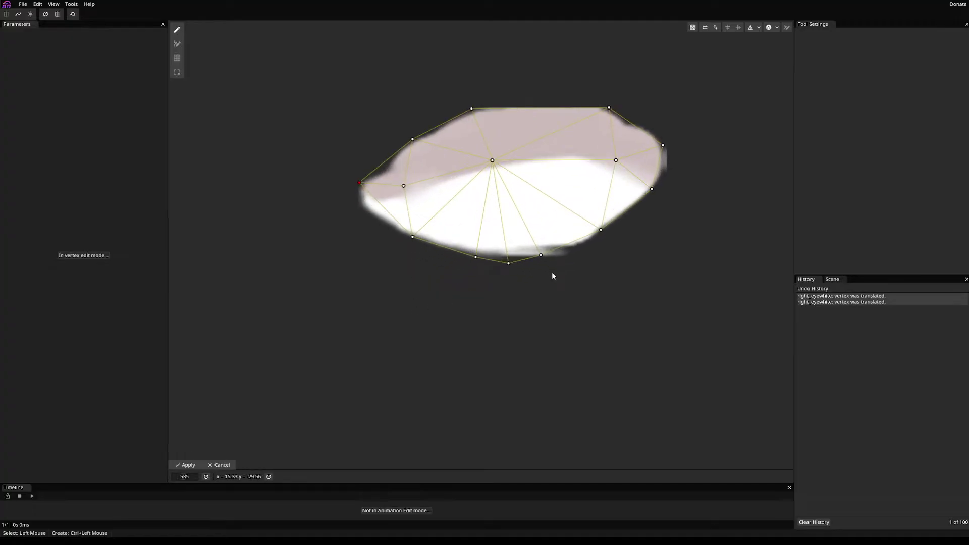
pyautogui.scroll(-1, 551, 272)
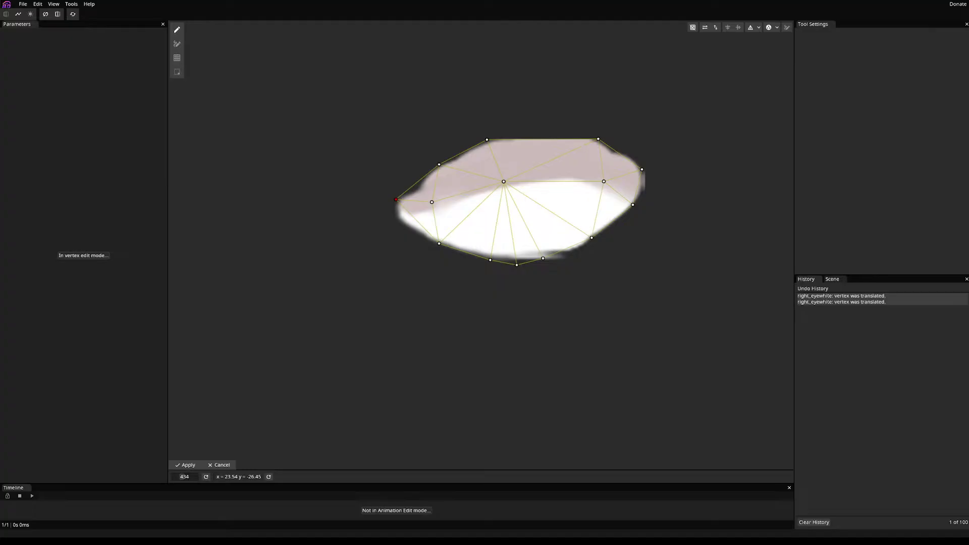
pyautogui.keyDown('ctrl'); pyautogui.click(397, 219); pyautogui.keyUp('ctrl')
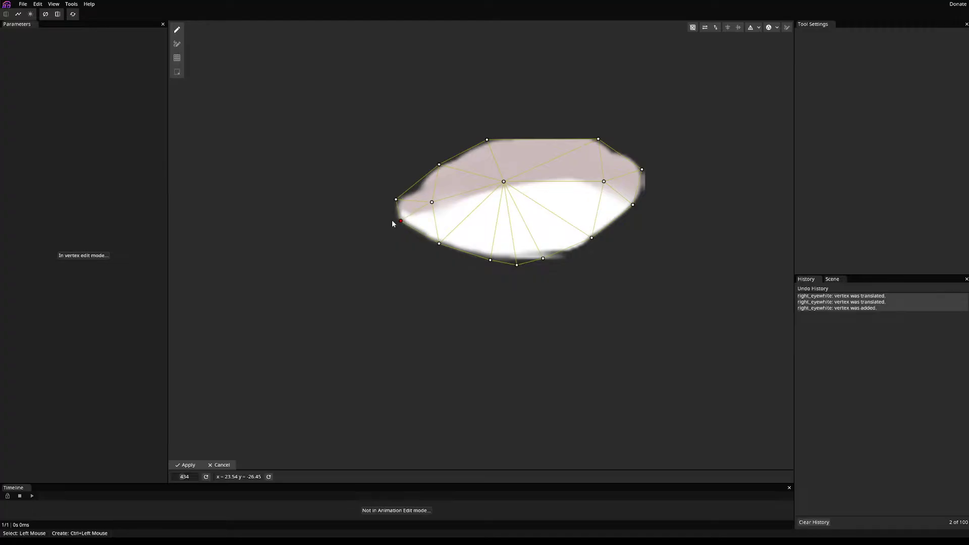
pyautogui.moveTo(397, 219); pyautogui.dragTo(401, 220)
pyautogui.keyDown('ctrl'); pyautogui.click(417, 231); pyautogui.keyUp('ctrl')
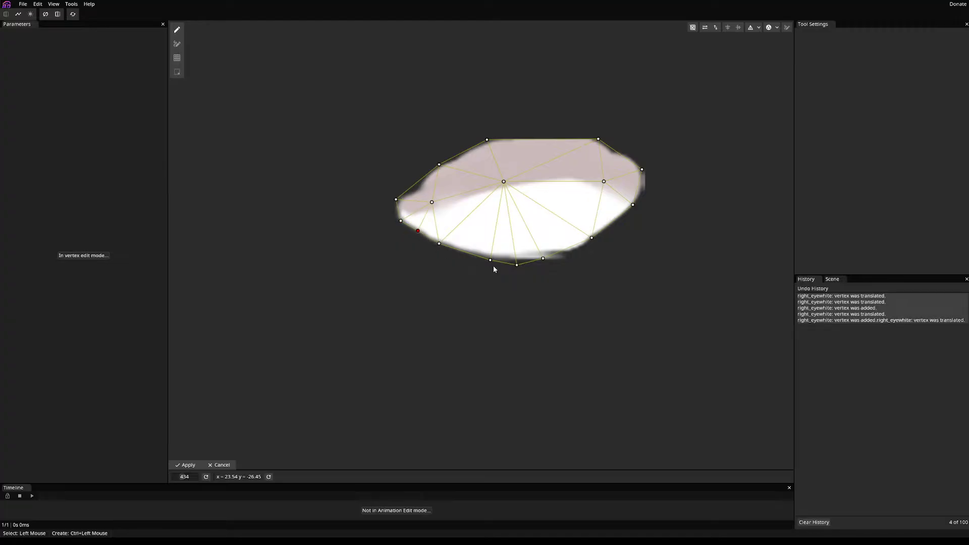
# - Add vertices on the lower-right edge and right corner of the eye white, and move neighbouring vertices to enclose its outline
pyautogui.keyDown('ctrl'); pyautogui.click(565, 252); pyautogui.keyUp('ctrl')
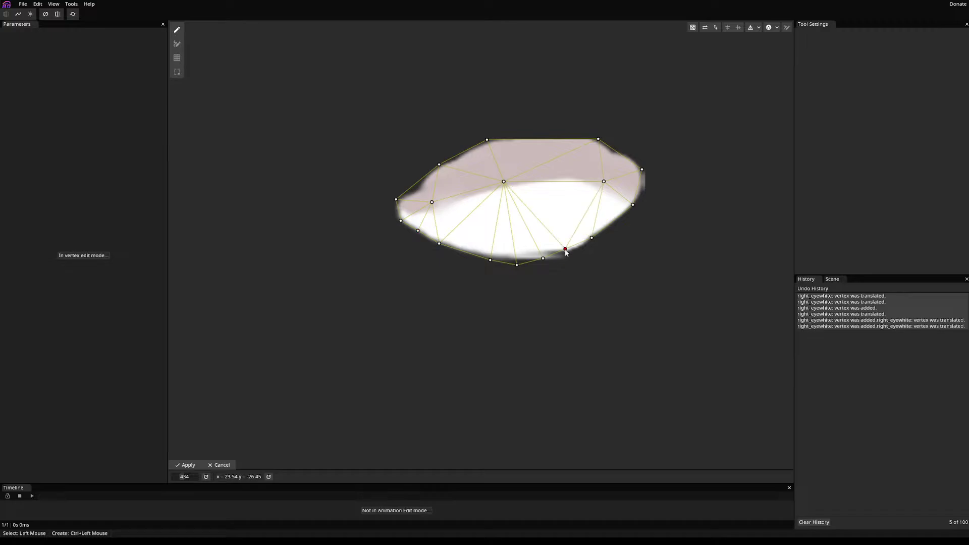
pyautogui.moveTo(564, 252); pyautogui.dragTo(574, 260)
pyautogui.moveTo(591, 239); pyautogui.dragTo(624, 226)
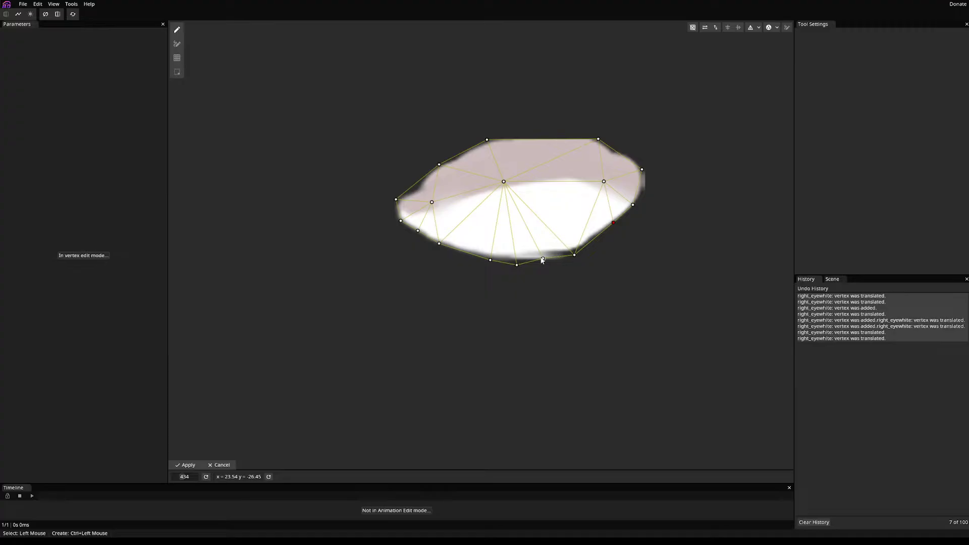
pyautogui.moveTo(543, 260); pyautogui.dragTo(557, 261)
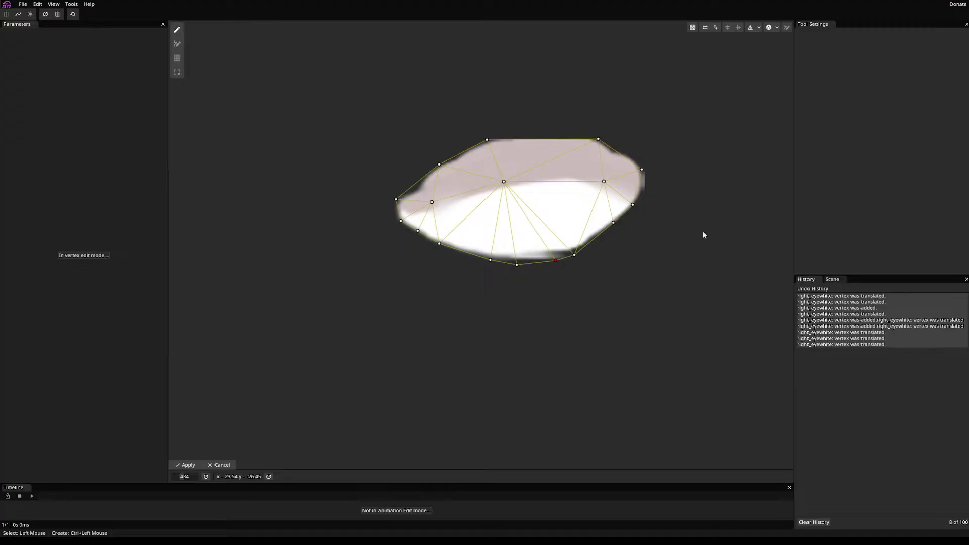
pyautogui.keyDown('ctrl'); pyautogui.click(645, 186); pyautogui.keyUp('ctrl')
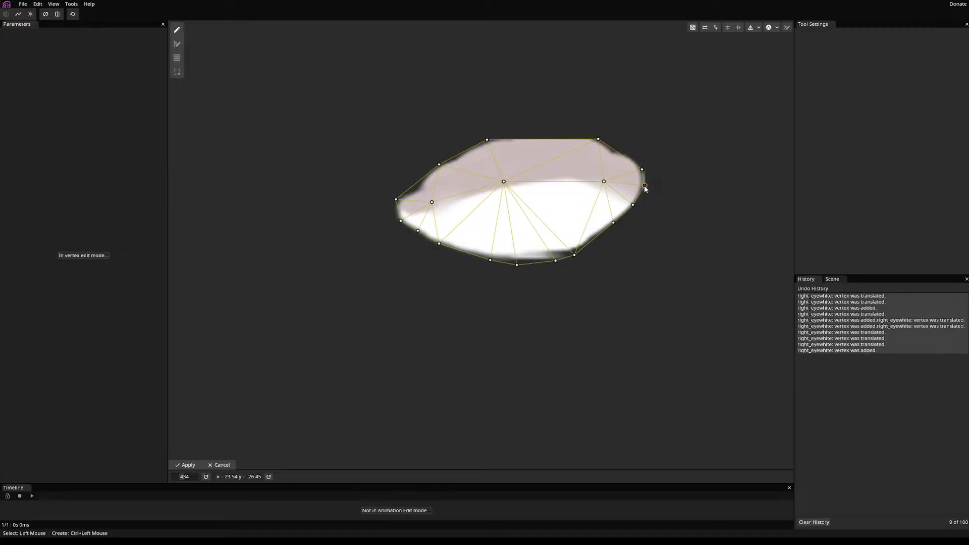
pyautogui.moveTo(650, 187); pyautogui.dragTo(646, 165)
# - Add two vertices along the eye white's top edge, two along the upper-left edge and one at the left tip
pyautogui.keyDown('ctrl'); pyautogui.click(544, 138); pyautogui.keyUp('ctrl')
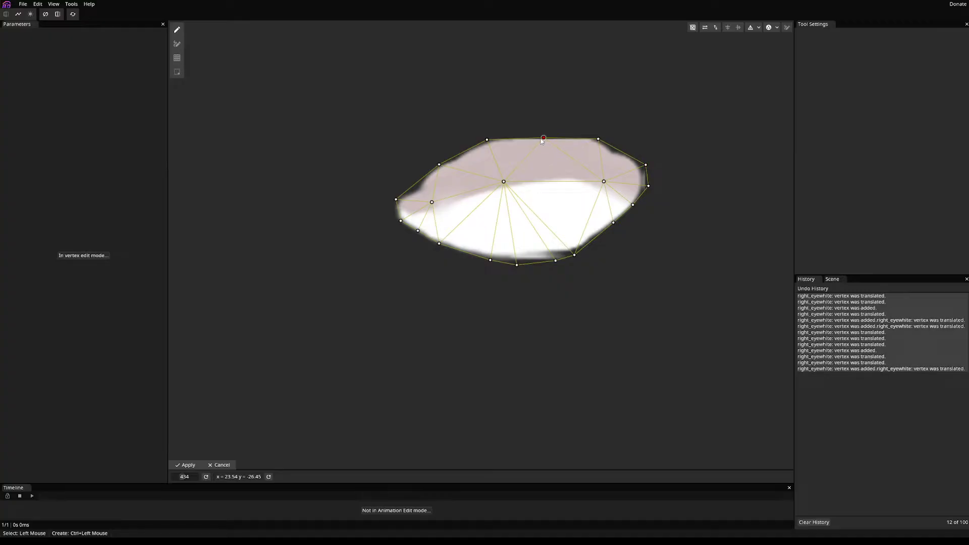
pyautogui.moveTo(542, 140); pyautogui.dragTo(541, 137)
pyautogui.keyDown('ctrl'); pyautogui.click(507, 137); pyautogui.keyUp('ctrl')
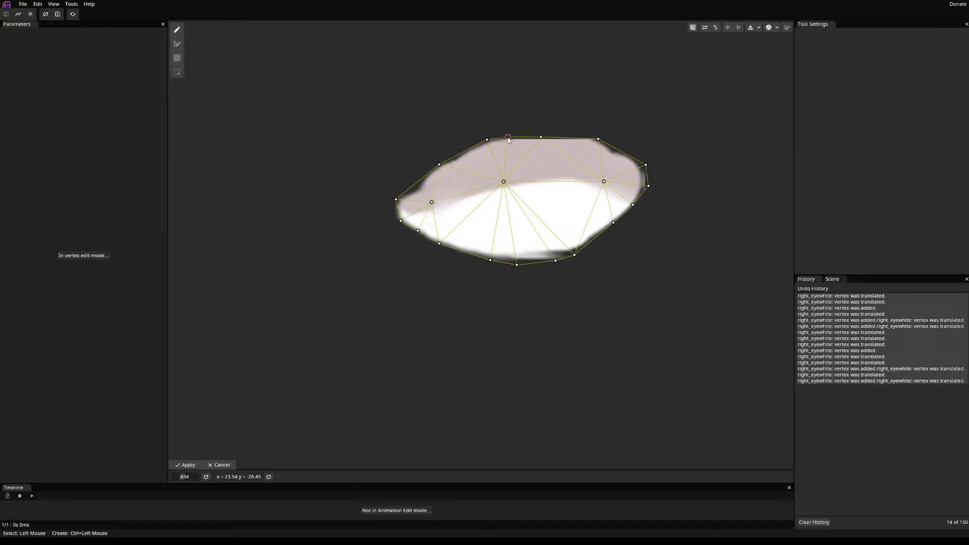
pyautogui.keyDown('ctrl'); pyautogui.click(458, 154); pyautogui.keyUp('ctrl')
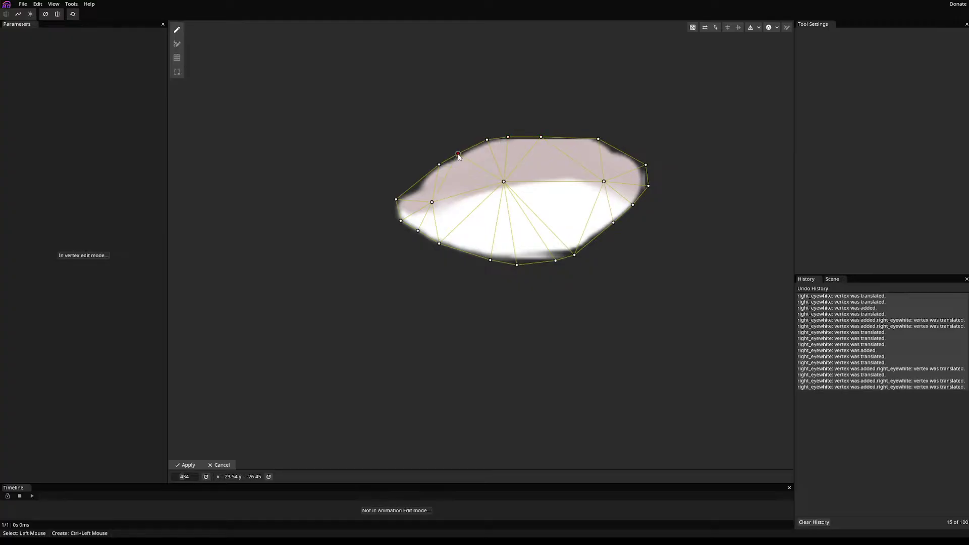
pyautogui.keyDown('ctrl'); pyautogui.click(416, 181); pyautogui.keyUp('ctrl')
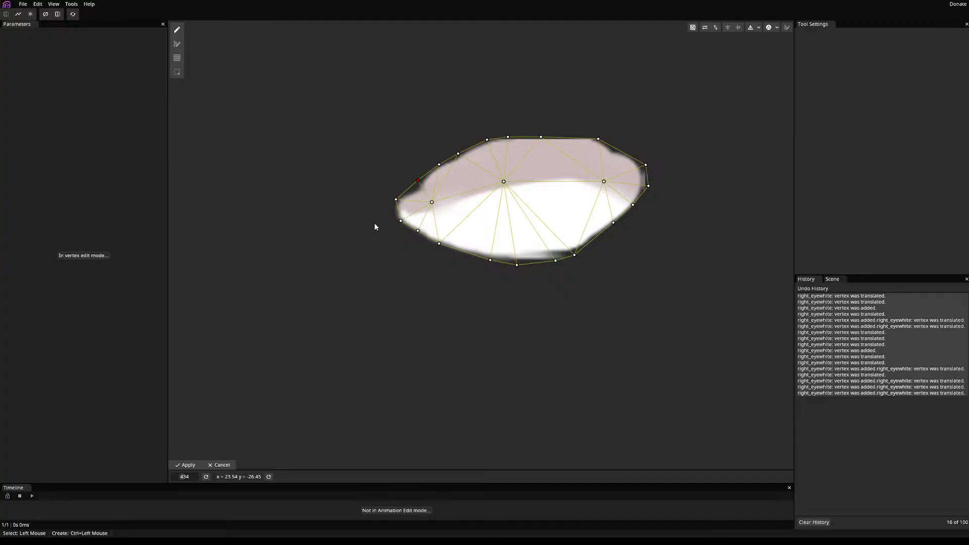
pyautogui.keyDown('ctrl'); pyautogui.click(395, 212); pyautogui.keyUp('ctrl')
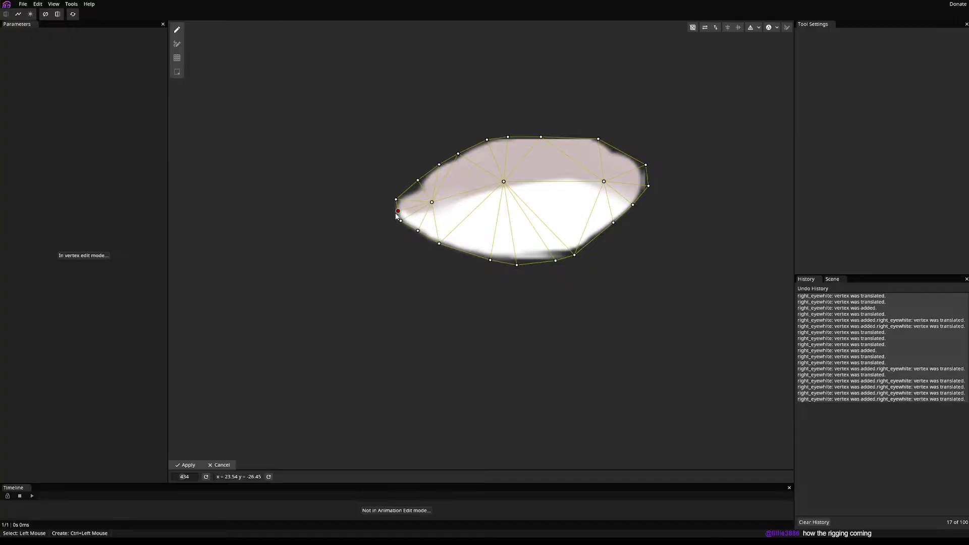
# - Align the inner vertices along the eye white's shadow boundary, adding two toward the right corner, and tighten the bottom-middle vertex
pyautogui.moveTo(394, 213); pyautogui.dragTo(446, 207)
pyautogui.moveTo(504, 182); pyautogui.dragTo(503, 189)
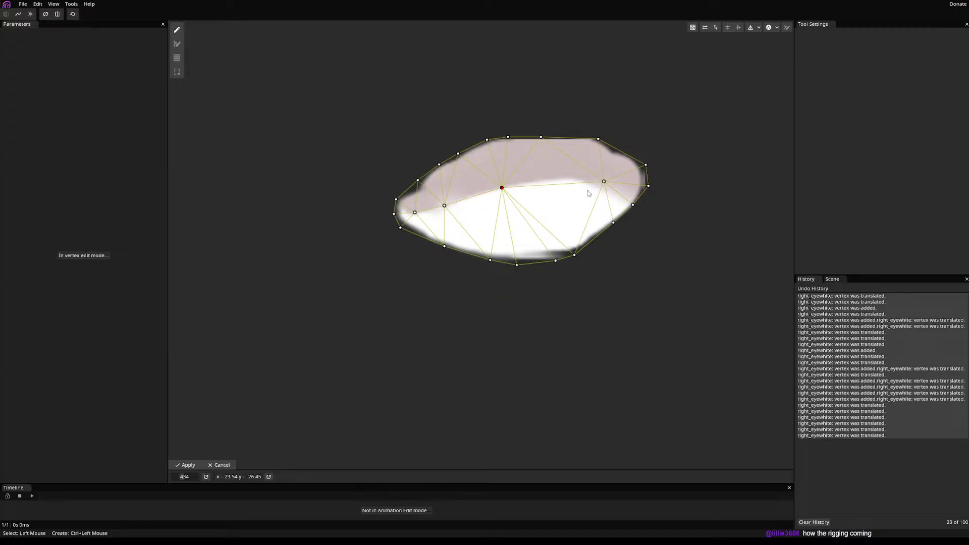
pyautogui.moveTo(604, 182)
pyautogui.mouseDown()
pyautogui.moveTo(566, 179)
pyautogui.moveTo(597, 188)
pyautogui.mouseUp()
pyautogui.keyDown('ctrl'); pyautogui.click(596, 188); pyautogui.keyUp('ctrl')
pyautogui.keyDown('ctrl'); pyautogui.click(618, 198); pyautogui.keyUp('ctrl')
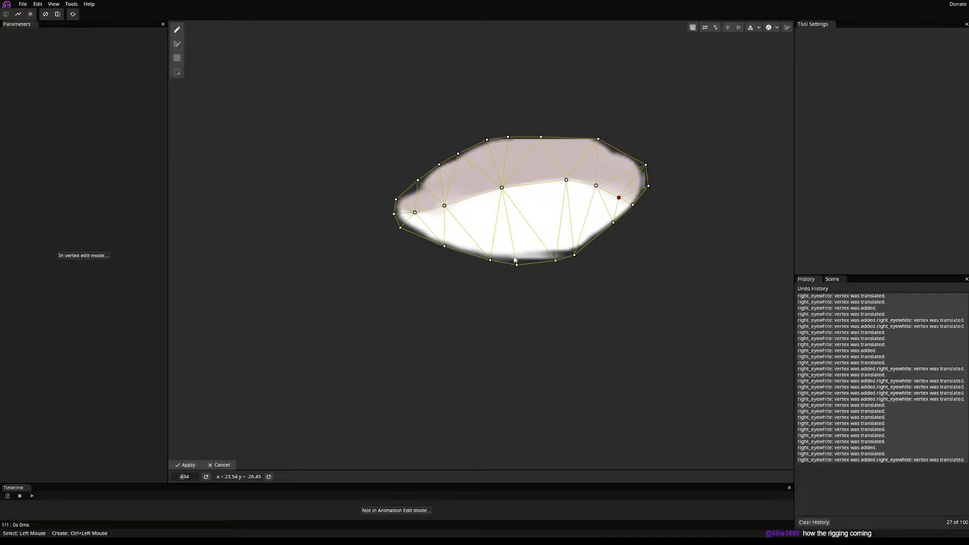
pyautogui.moveTo(514, 259); pyautogui.dragTo(515, 256)
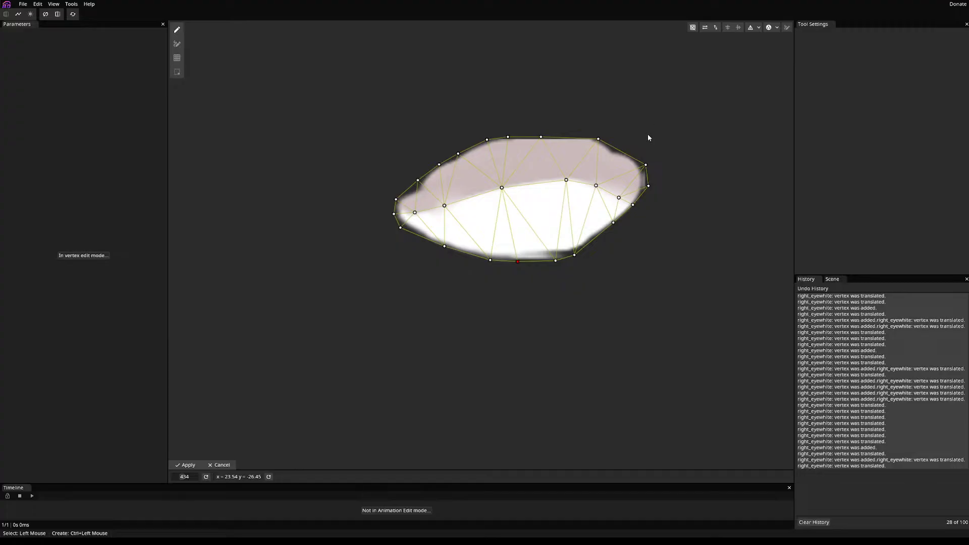
pyautogui.keyDown('ctrl'); pyautogui.click(417, 188); pyautogui.keyUp('ctrl')
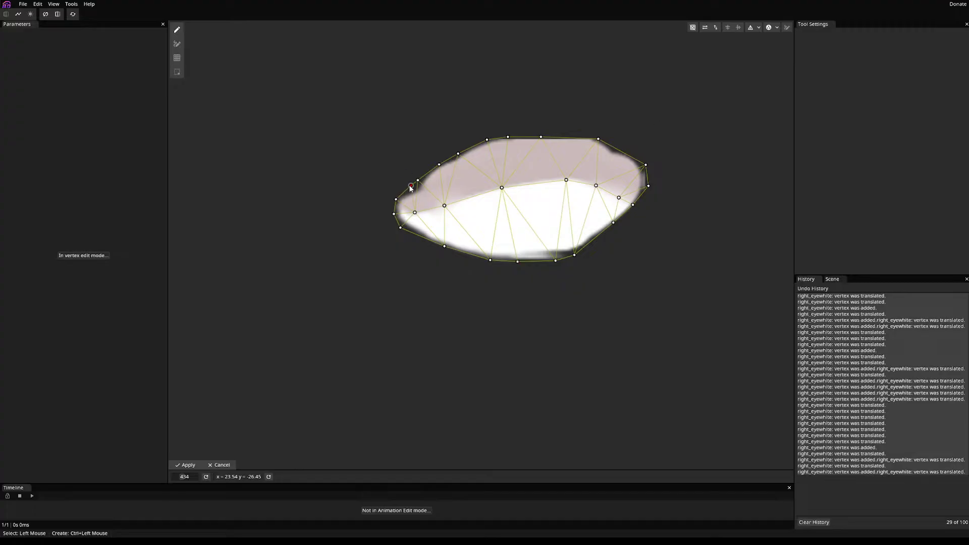
pyautogui.moveTo(417, 188); pyautogui.dragTo(513, 83)
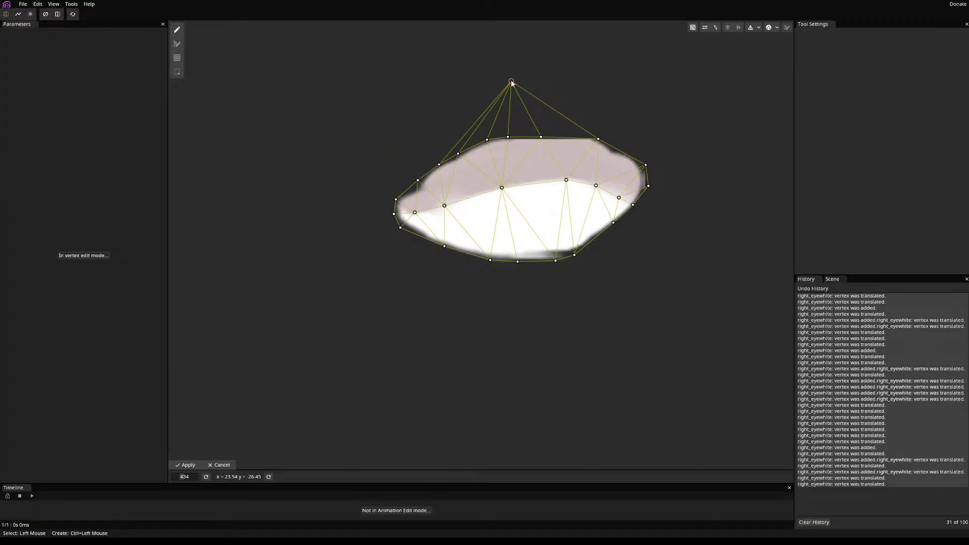
pyautogui.keyDown('ctrl'); pyautogui.click(511, 82); pyautogui.keyUp('ctrl')
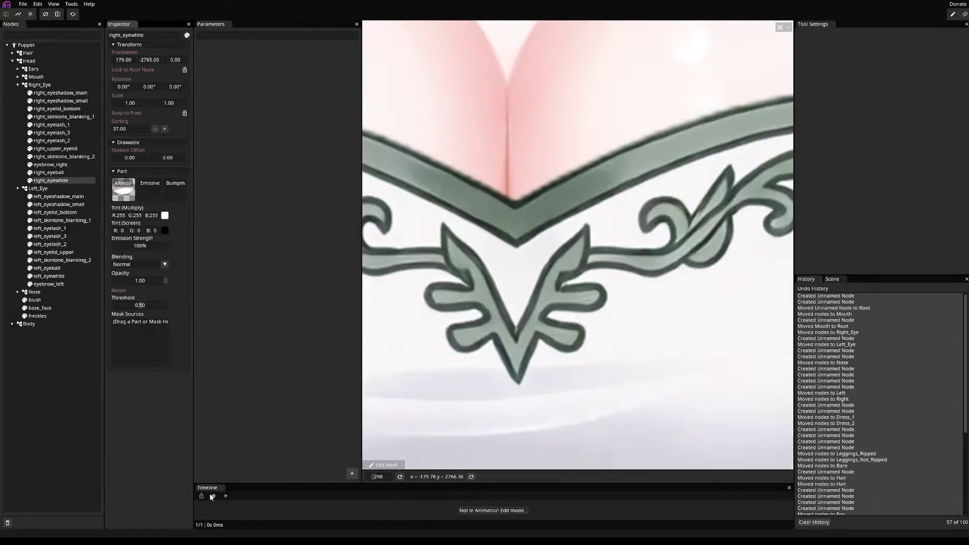
# - Test the right eyeball's mask by shrinking right_eyewhite to a scale of 0.52 by 0.14, and undo the scaling
pyautogui.scroll(-5, 591, 187)
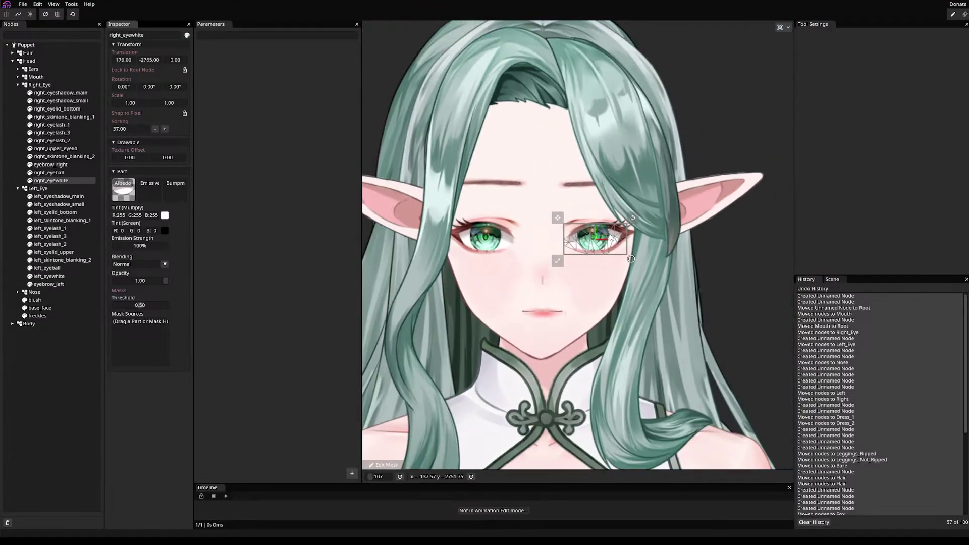
pyautogui.scroll(7, 596, 243)
pyautogui.scroll(1, 596, 243)
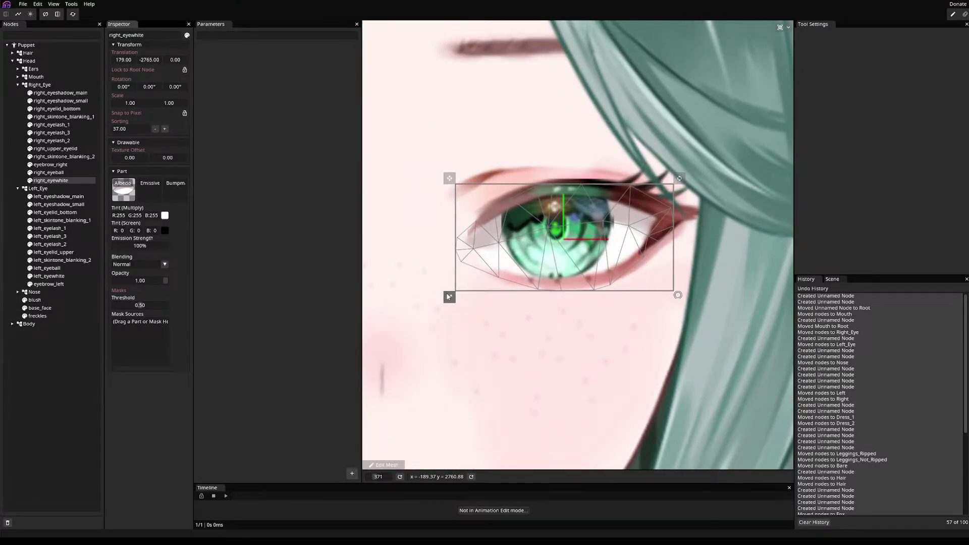
pyautogui.moveTo(448, 292); pyautogui.dragTo(501, 250)
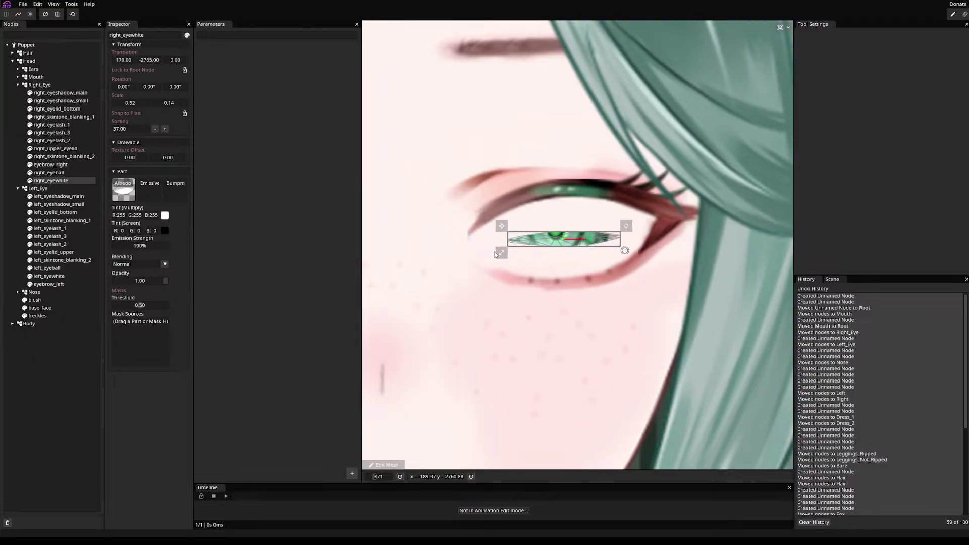
pyautogui.hotkey('ctrl', 'z')
pyautogui.hotkey('ctrl', 'z')
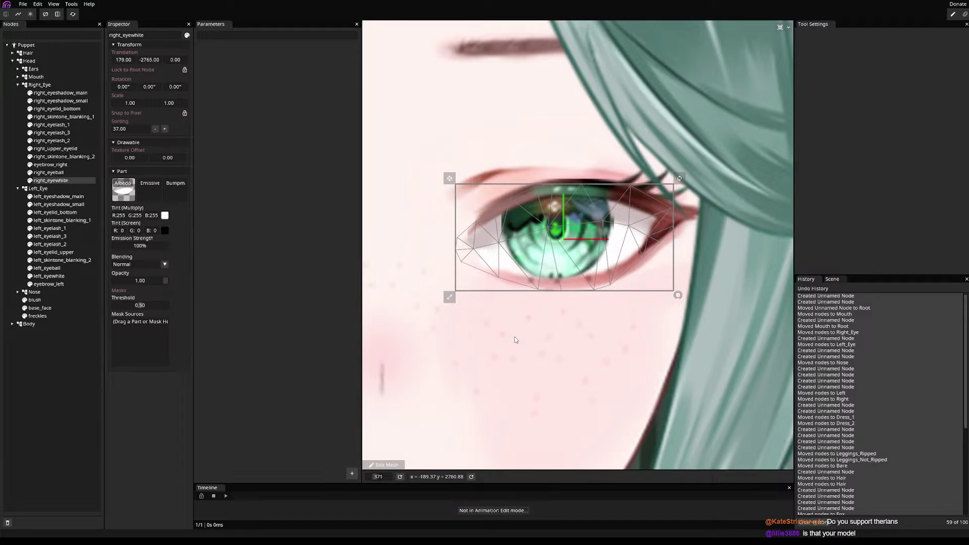
# - Open the mesh of eyebrow_right for editing and auto-generate a mesh around the eyebrow
pyautogui.moveTo(530, 342); pyautogui.dragTo(535, 302)
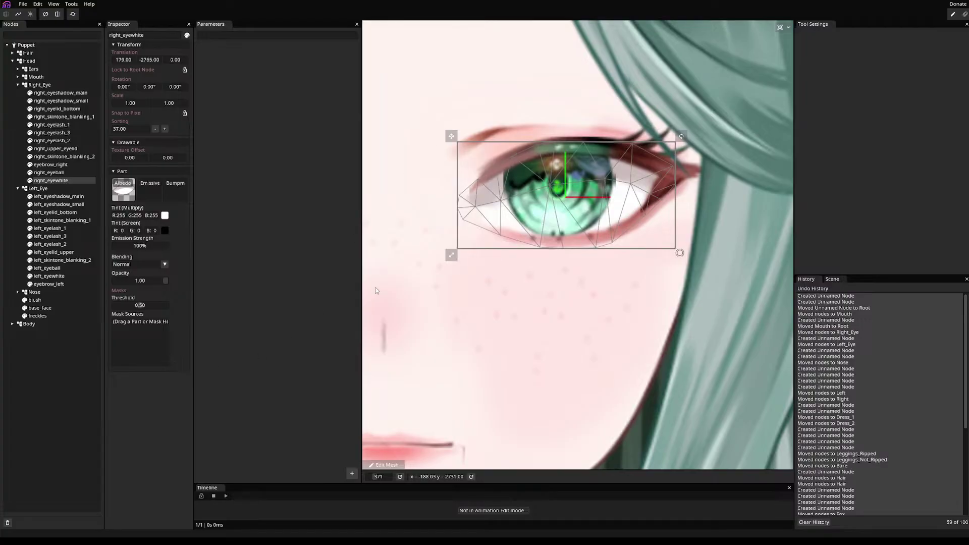
pyautogui.click(48, 165)
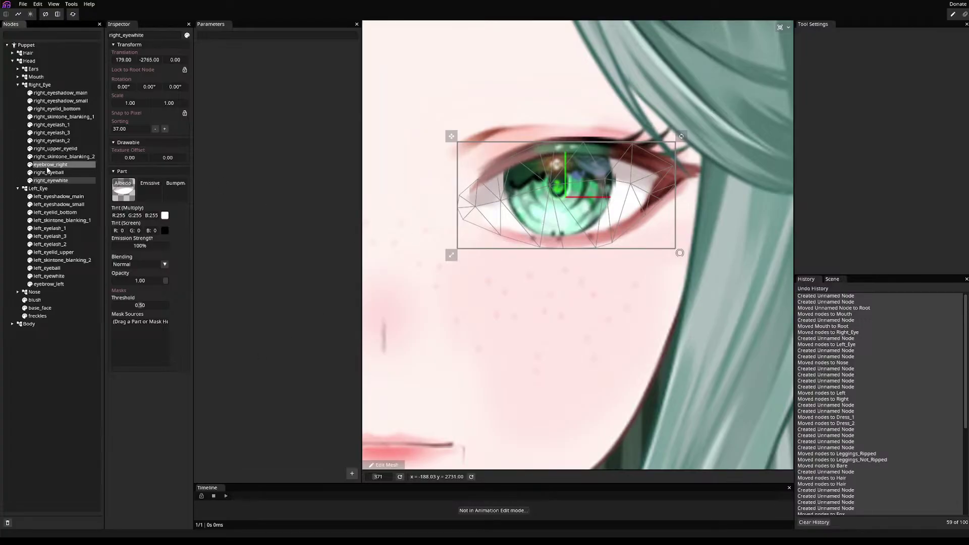
pyautogui.scroll(-5, 436, 162)
pyautogui.scroll(4, 441, 97)
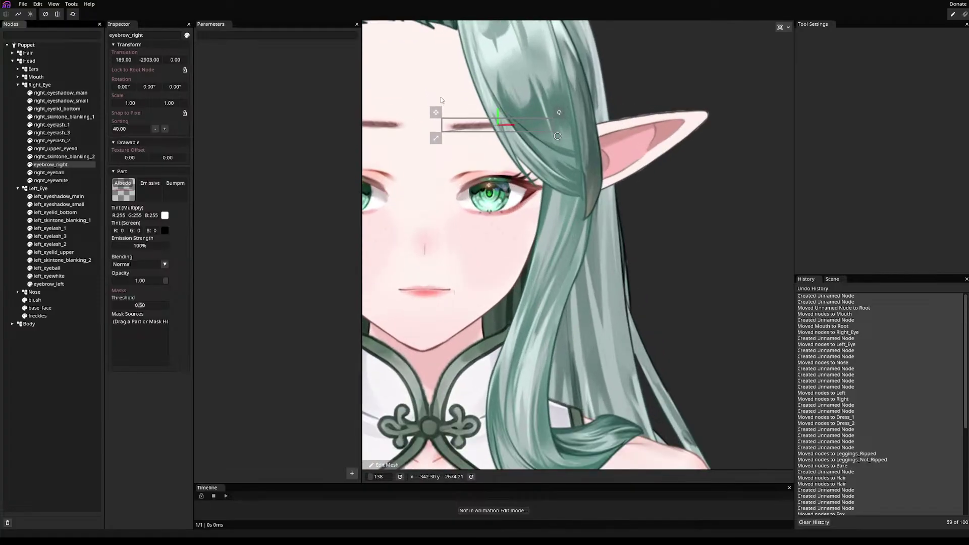
pyautogui.click(387, 465)
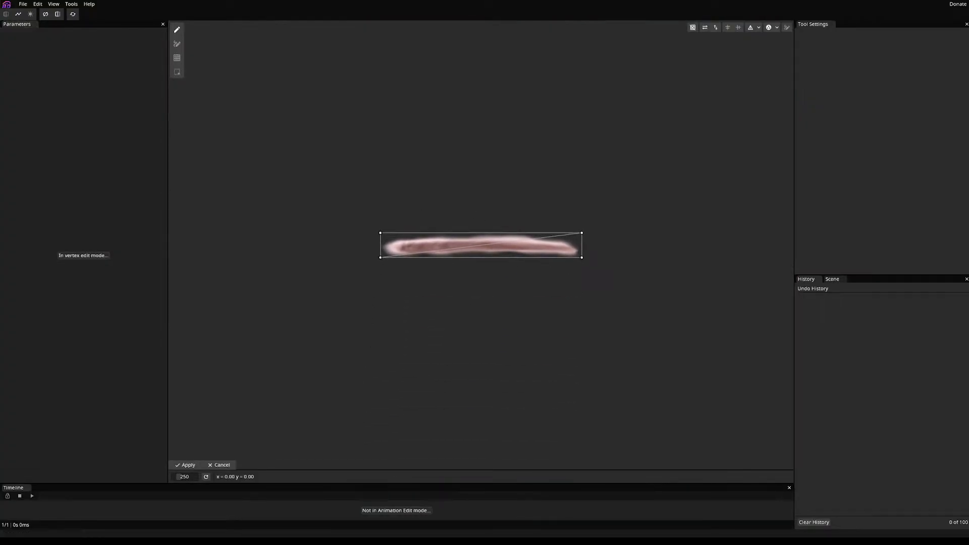
pyautogui.click(770, 28)
pyautogui.scroll(5, 455, 342)
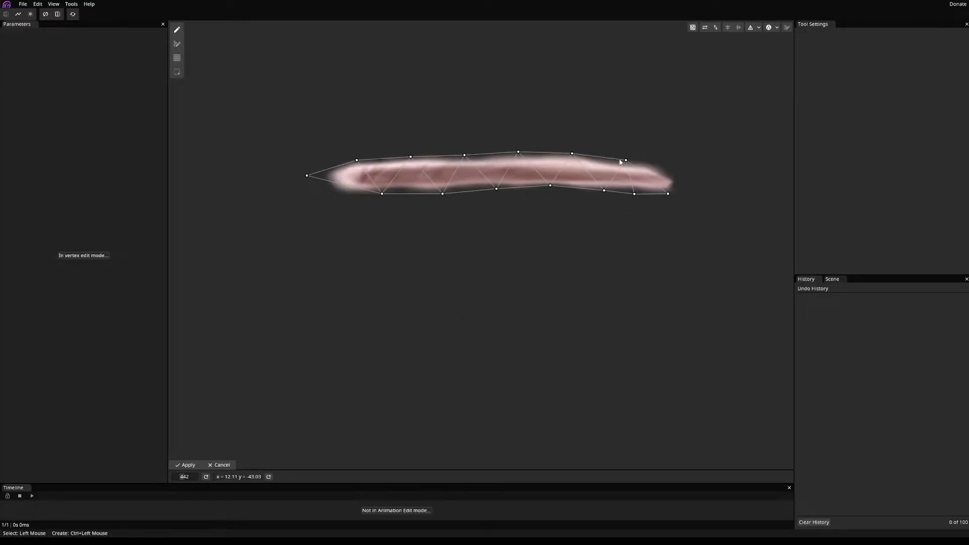
pyautogui.keyDown('ctrl'); pyautogui.click(646, 176); pyautogui.keyUp('ctrl')
pyautogui.moveTo(646, 176); pyautogui.dragTo(669, 170)
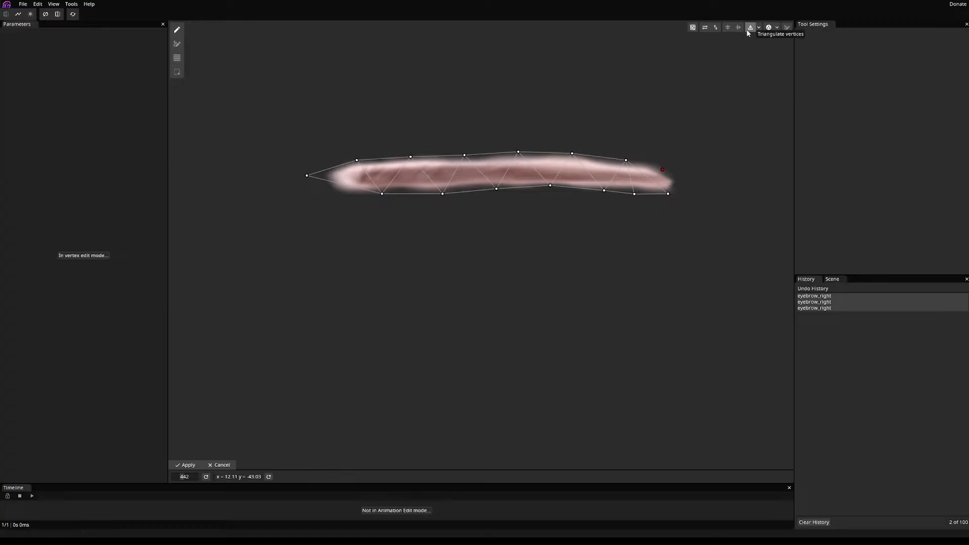
pyautogui.hotkey('ctrl', 'z')
pyautogui.hotkey('ctrl', 'z')
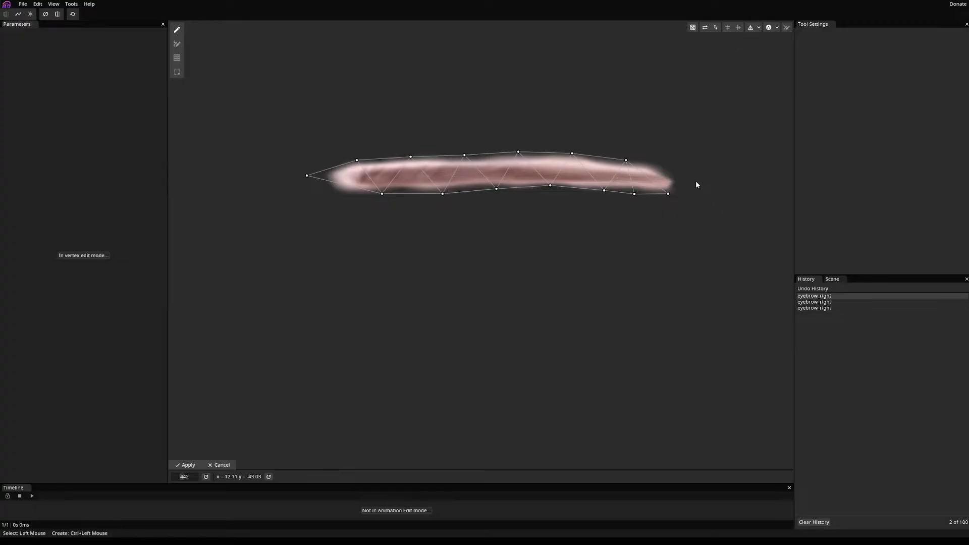
# - Add one vertex at the upper-right corner and one at the right tip of the eyebrow, with the mesh triangulated
pyautogui.keyDown('ctrl'); pyautogui.click(640, 176); pyautogui.keyUp('ctrl')
pyautogui.moveTo(640, 176); pyautogui.dragTo(668, 171)
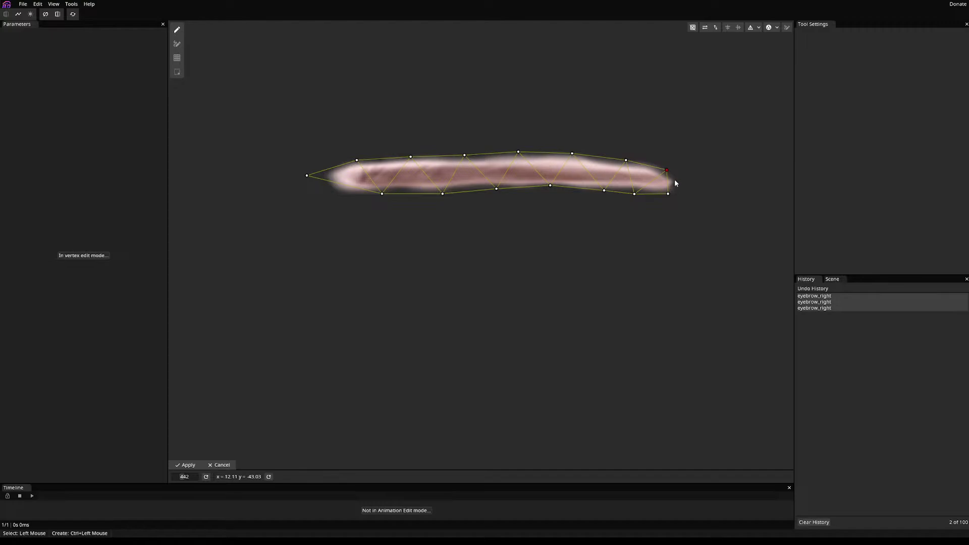
pyautogui.keyDown('ctrl'); pyautogui.click(675, 180); pyautogui.keyUp('ctrl')
pyautogui.click(675, 180)
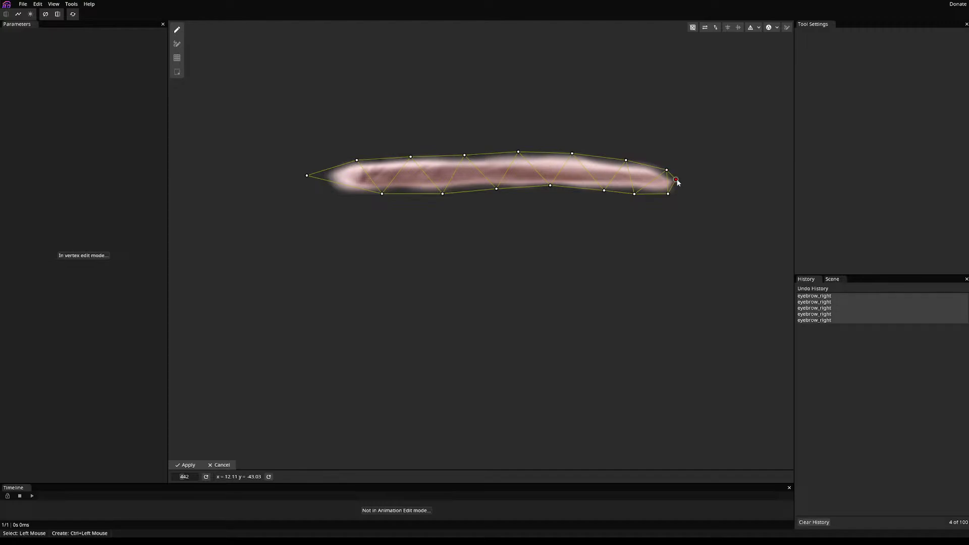
# - Pull four vertices on the mesh's lower edge up closer to the underside of the eyebrow
pyautogui.keyDown('ctrl'); pyautogui.click(634, 189); pyautogui.keyUp('ctrl')
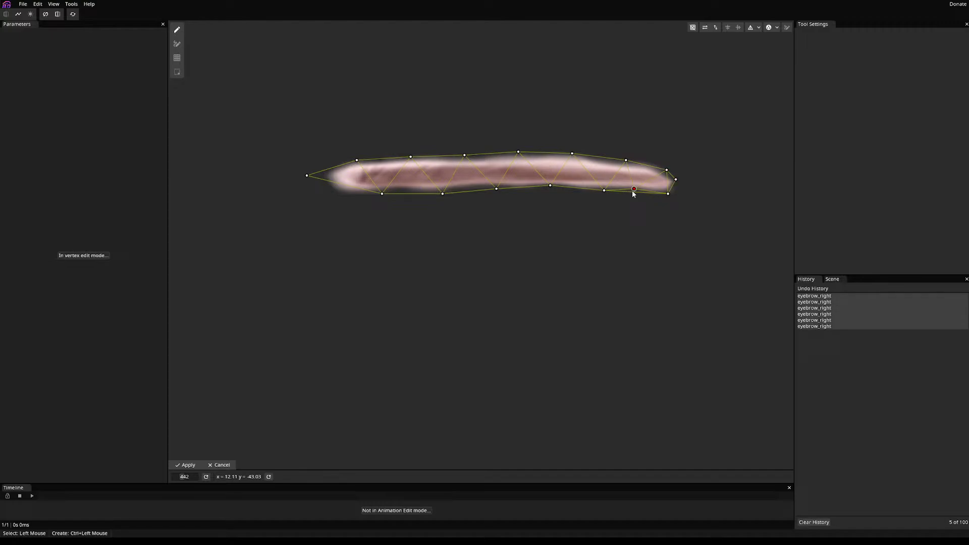
pyautogui.keyDown('ctrl'); pyautogui.click(599, 188); pyautogui.keyUp('ctrl')
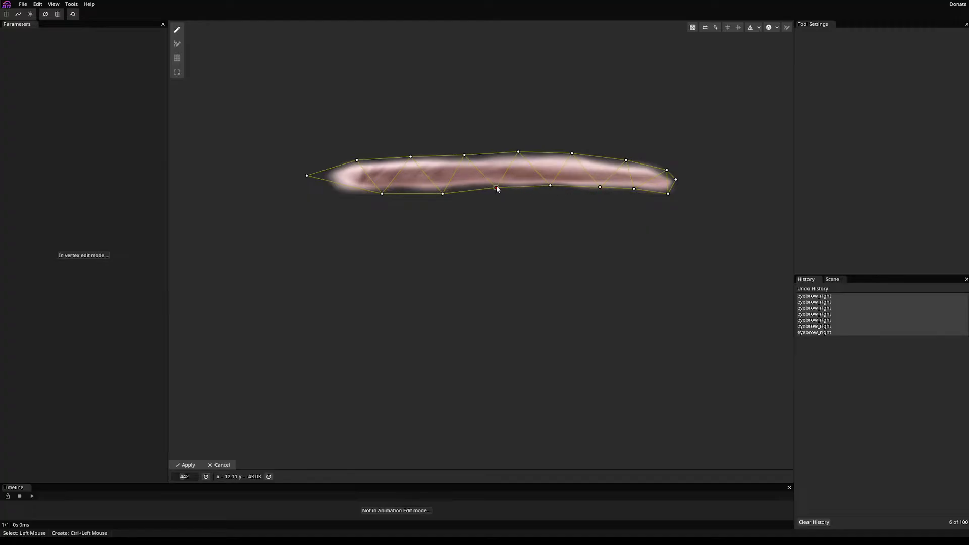
pyautogui.keyDown('ctrl'); pyautogui.click(444, 189); pyautogui.keyUp('ctrl')
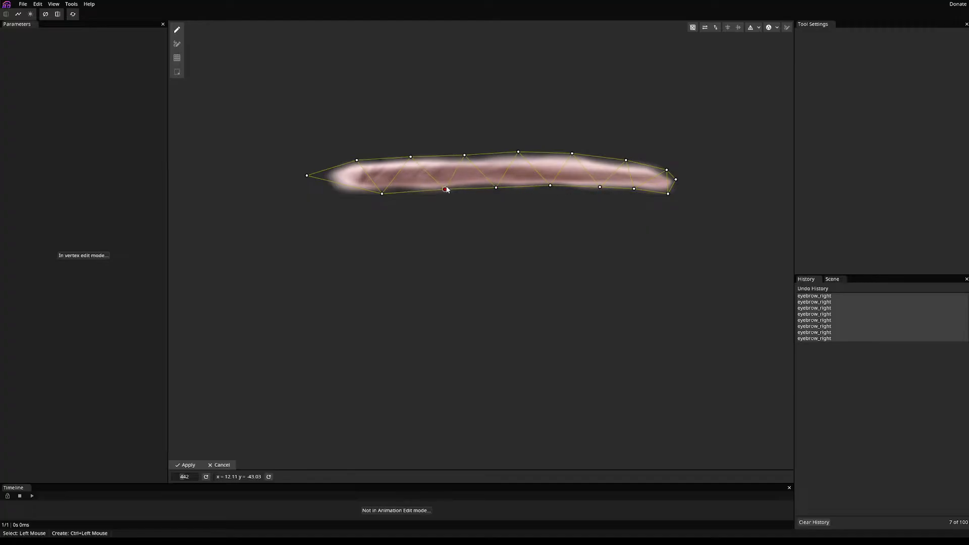
# - Round off the eyebrow's left end by moving the leftmost vertex inward and adding two lower-left vertices and one upper-left vertex
pyautogui.keyDown('ctrl'); pyautogui.click(343, 185); pyautogui.keyUp('ctrl')
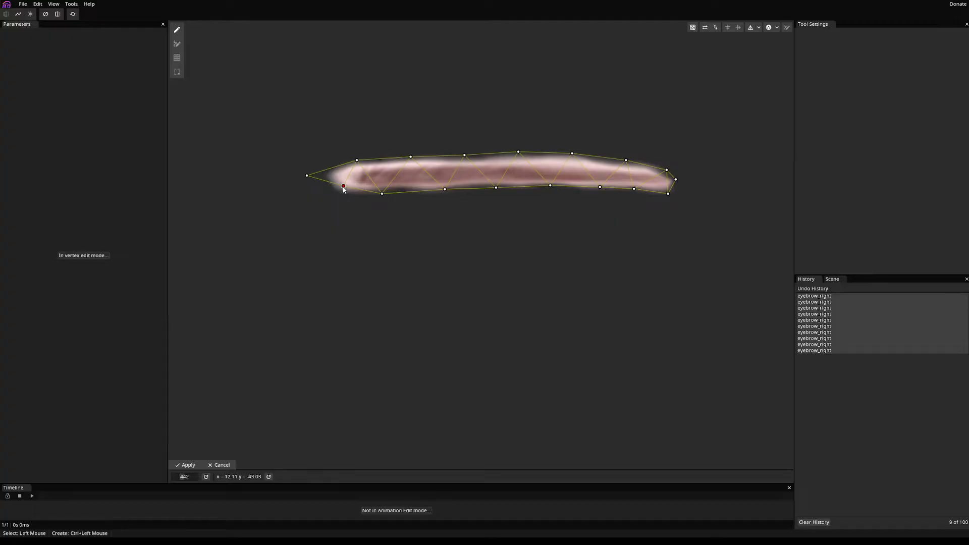
pyautogui.moveTo(343, 186)
pyautogui.mouseDown()
pyautogui.moveTo(340, 194)
pyautogui.moveTo(317, 174)
pyautogui.moveTo(327, 175)
pyautogui.mouseUp()
pyautogui.keyDown('ctrl'); pyautogui.click(340, 163); pyautogui.keyUp('ctrl')
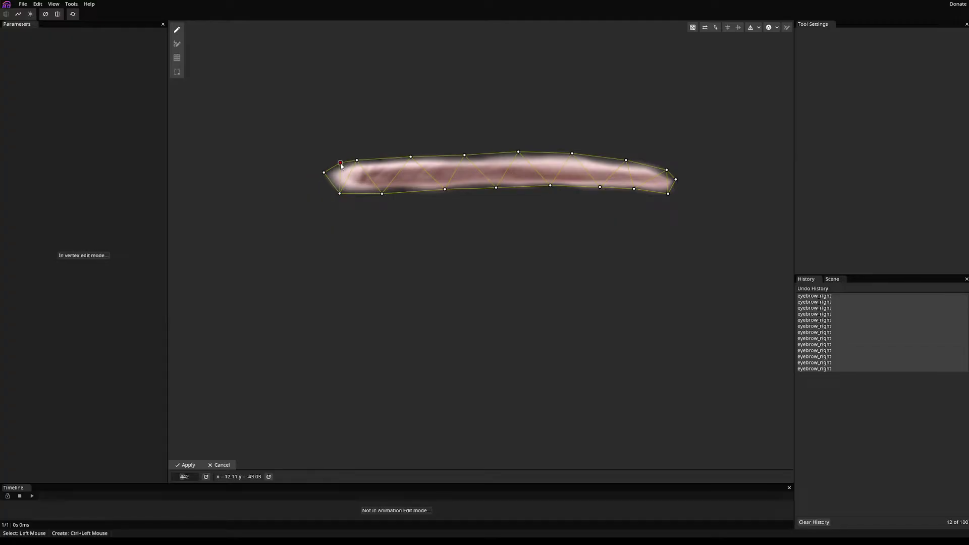
pyautogui.keyDown('ctrl'); pyautogui.click(326, 190); pyautogui.keyUp('ctrl')
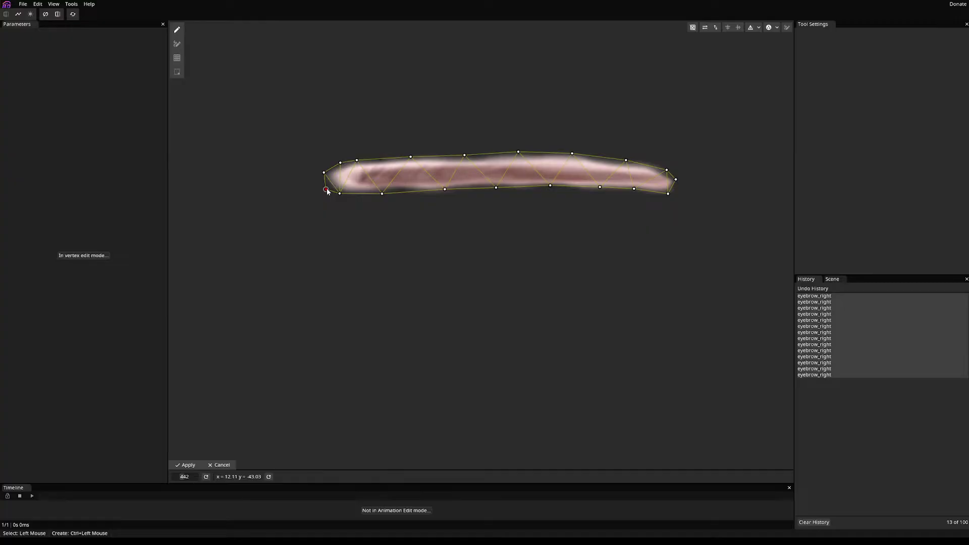
pyautogui.moveTo(327, 190); pyautogui.dragTo(330, 189)
# - Add four vertices along the eyebrow's lower edge, each roughly midway between two existing ones
pyautogui.keyDown('ctrl'); pyautogui.click(395, 191); pyautogui.keyUp('ctrl')
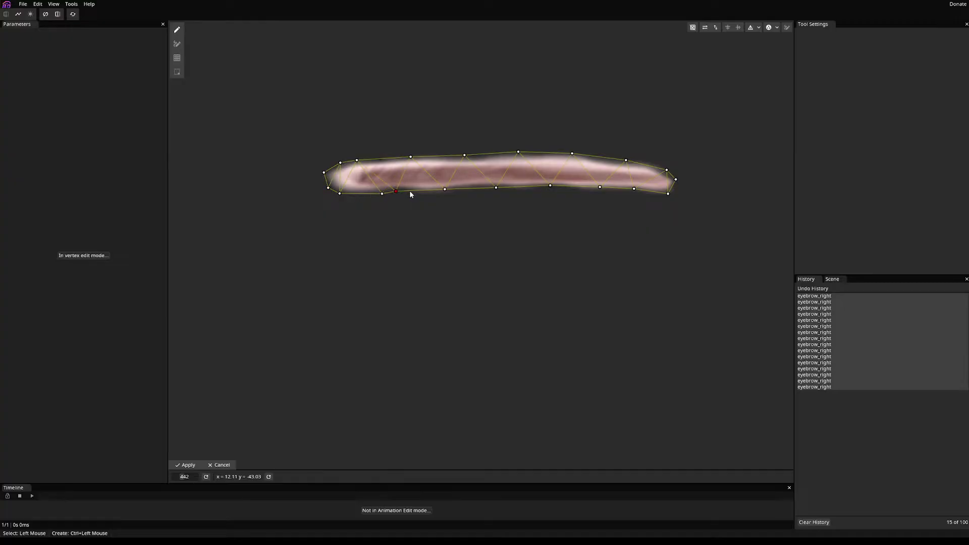
pyautogui.moveTo(410, 195); pyautogui.dragTo(425, 193)
pyautogui.keyDown('ctrl'); pyautogui.click(469, 189); pyautogui.keyUp('ctrl')
pyautogui.keyDown('ctrl'); pyautogui.click(521, 186); pyautogui.keyUp('ctrl')
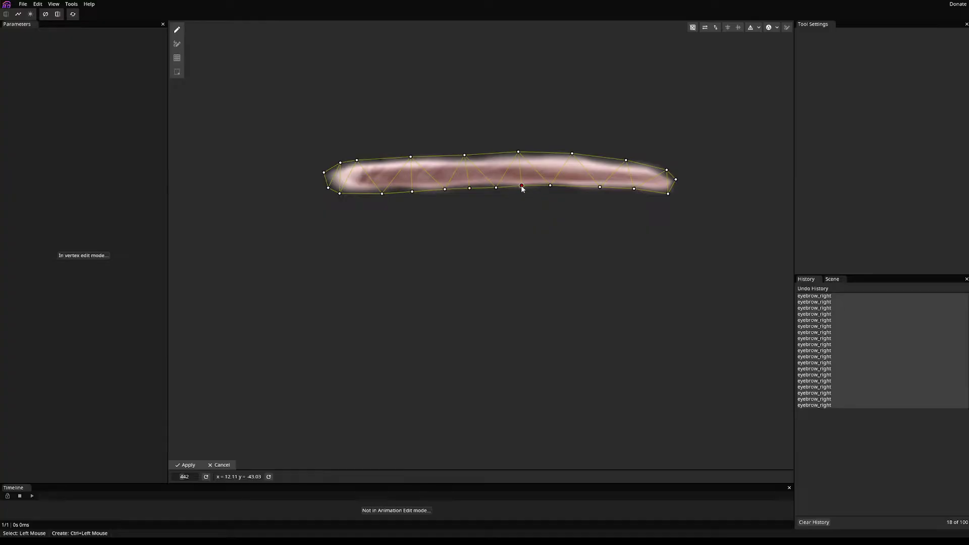
pyautogui.keyDown('ctrl'); pyautogui.click(575, 187); pyautogui.keyUp('ctrl')
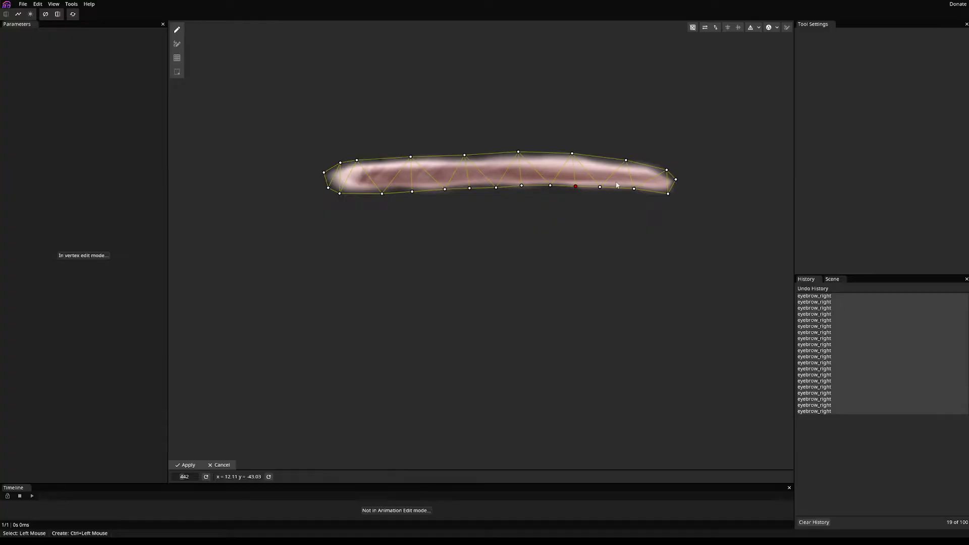
# - Add five vertices between the existing ones along the eyebrow's top edge and save the project
pyautogui.keyDown('ctrl'); pyautogui.click(603, 157); pyautogui.keyUp('ctrl')
pyautogui.keyDown('ctrl'); pyautogui.click(542, 152); pyautogui.keyUp('ctrl')
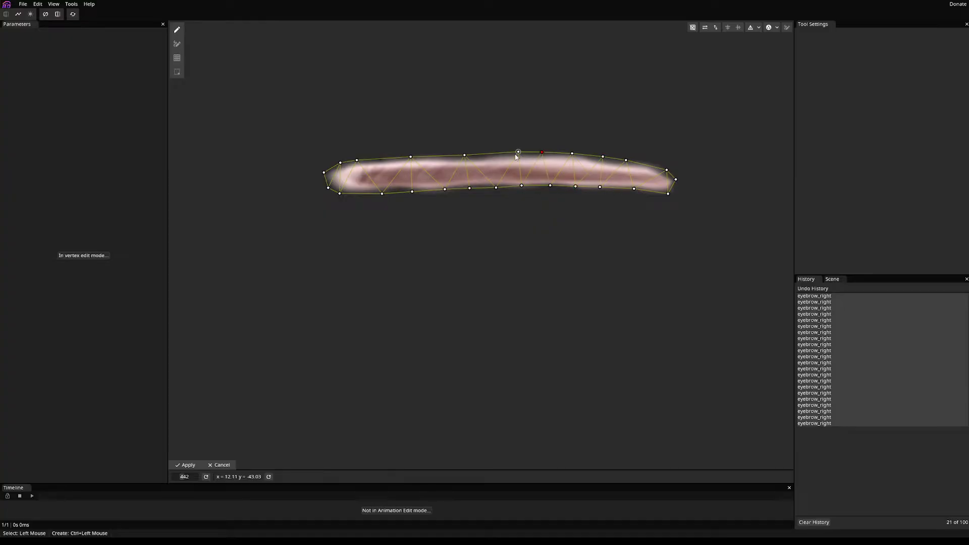
pyautogui.keyDown('ctrl'); pyautogui.click(491, 153); pyautogui.keyUp('ctrl')
pyautogui.keyDown('ctrl'); pyautogui.click(439, 154); pyautogui.keyUp('ctrl')
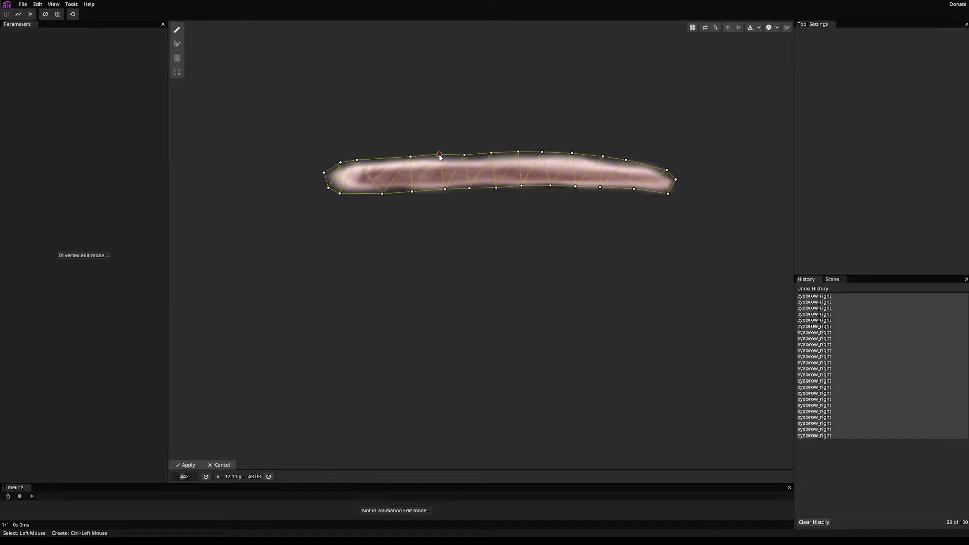
pyautogui.keyDown('ctrl'); pyautogui.click(385, 158); pyautogui.keyUp('ctrl')
pyautogui.hotkey('ctrl', 's')
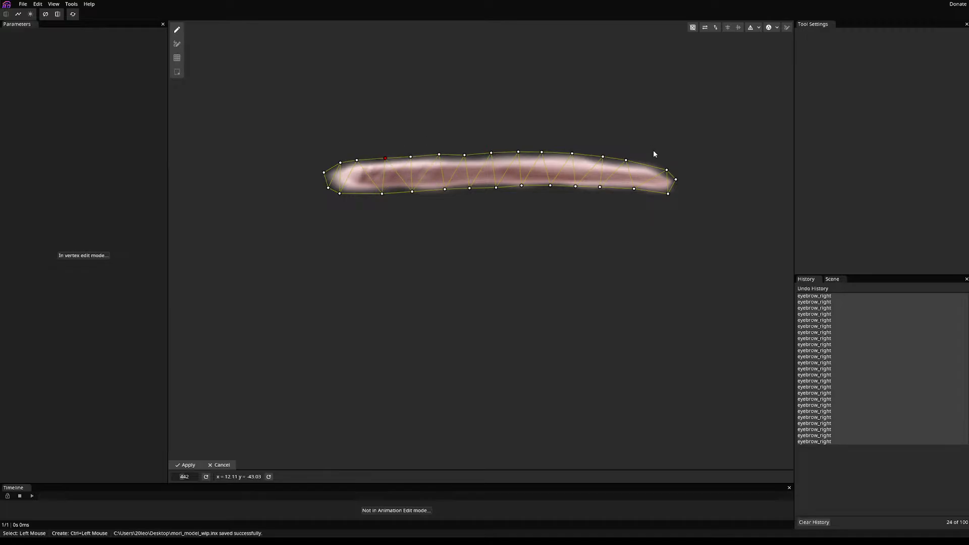
# - Square off the eyebrow's right tip by adding a vertex and moving the tip and lower-right corner vertices around its outline
pyautogui.moveTo(671, 196); pyautogui.dragTo(667, 193)
pyautogui.keyDown('ctrl'); pyautogui.click(675, 186); pyautogui.keyUp('ctrl')
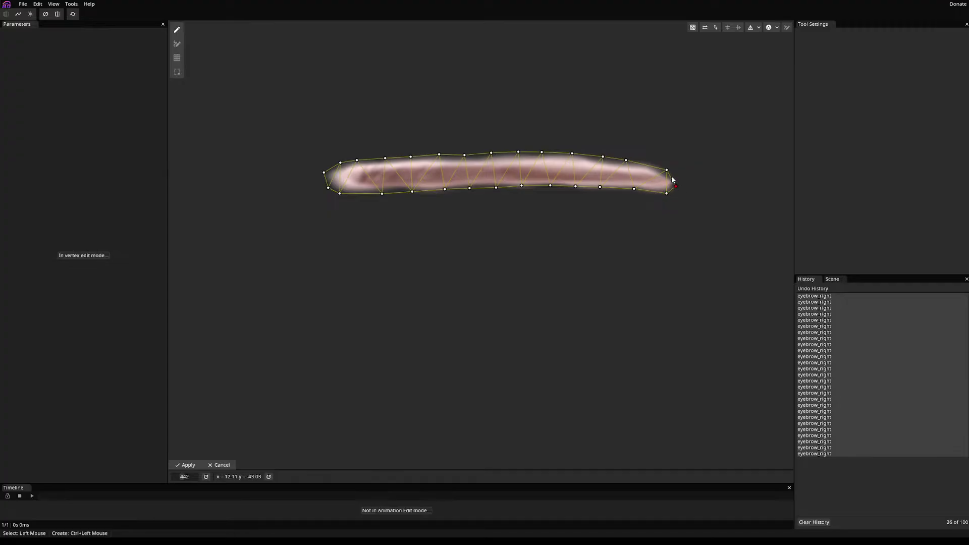
pyautogui.keyDown('ctrl'); pyautogui.click(672, 177); pyautogui.keyUp('ctrl')
pyautogui.click(666, 170)
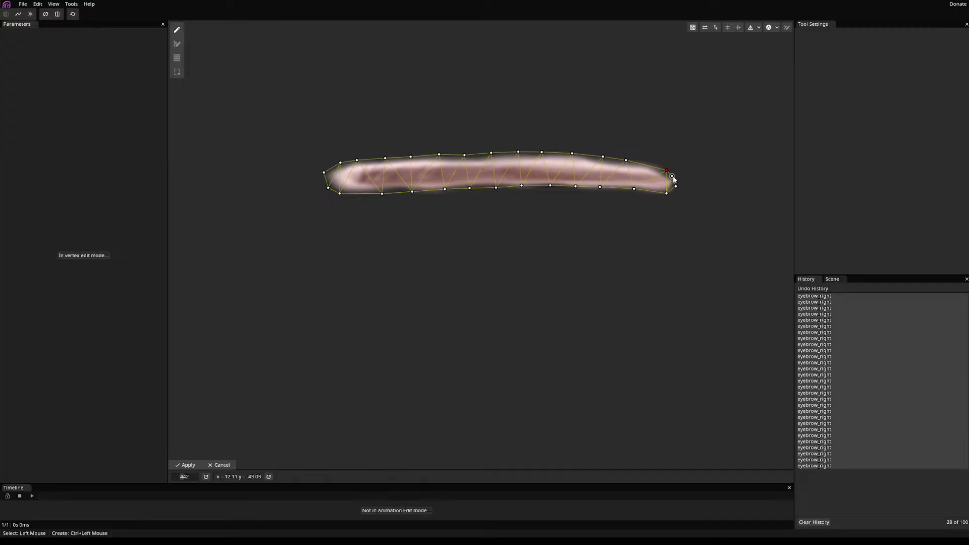
pyautogui.moveTo(672, 176); pyautogui.dragTo(675, 189)
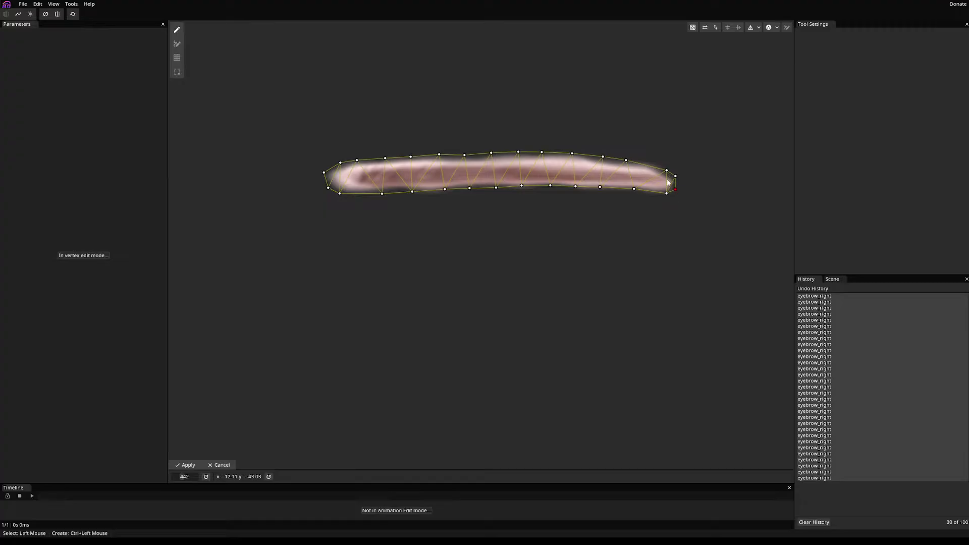
# - Add a vertex on the eyebrow's top edge near its right end and apply the mesh to eyebrow_right
pyautogui.keyDown('ctrl'); pyautogui.click(650, 164); pyautogui.keyUp('ctrl')
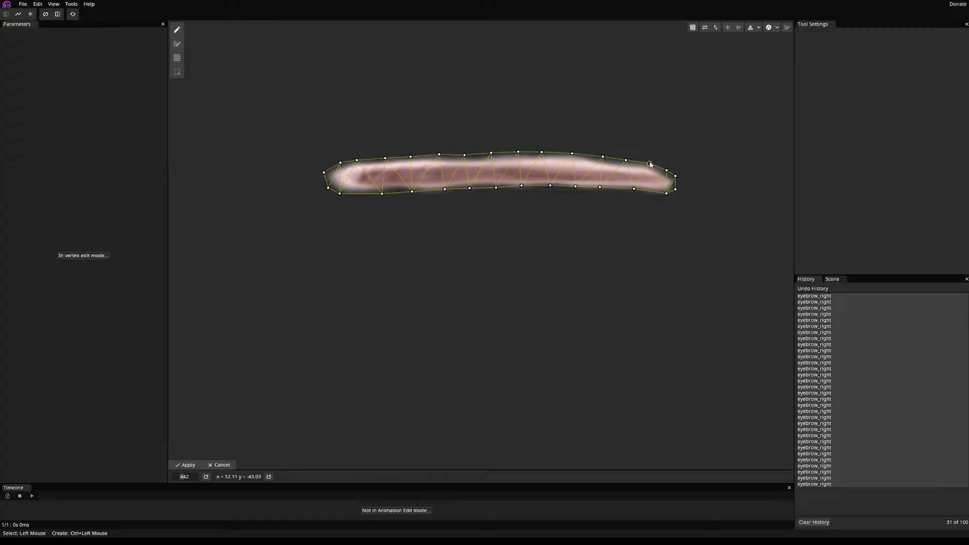
pyautogui.click(649, 164)
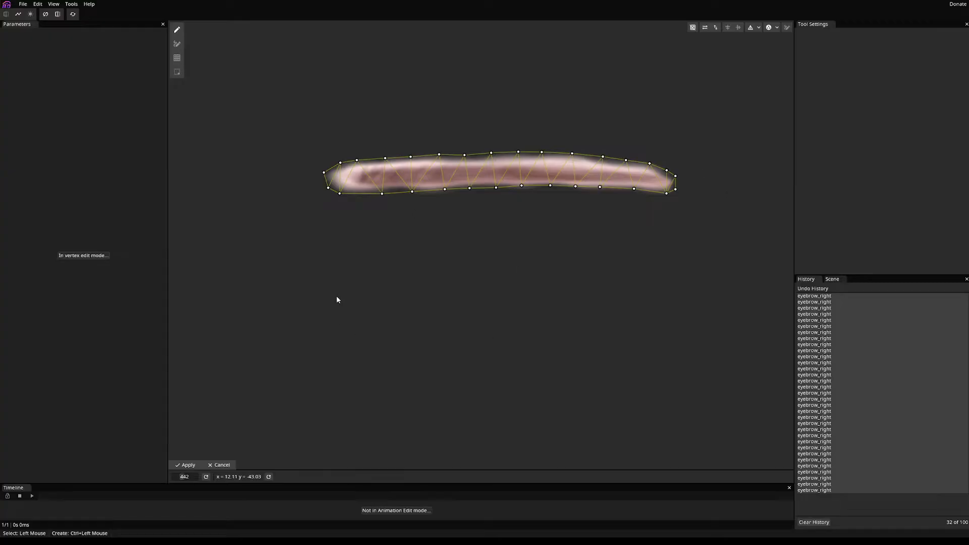
pyautogui.scroll(-5, 416, 262)
pyautogui.scroll(6, 421, 260)
pyautogui.scroll(-1, 433, 250)
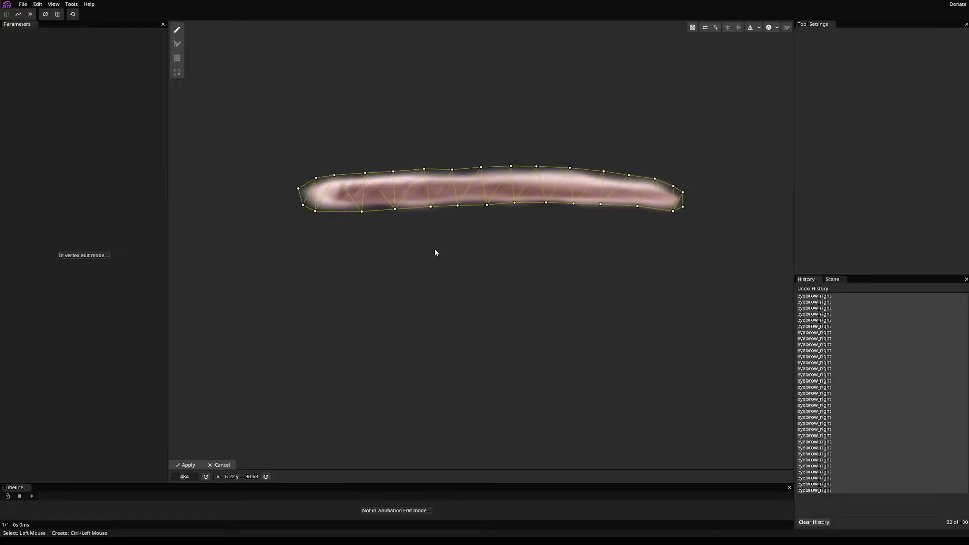
pyautogui.click(185, 464)
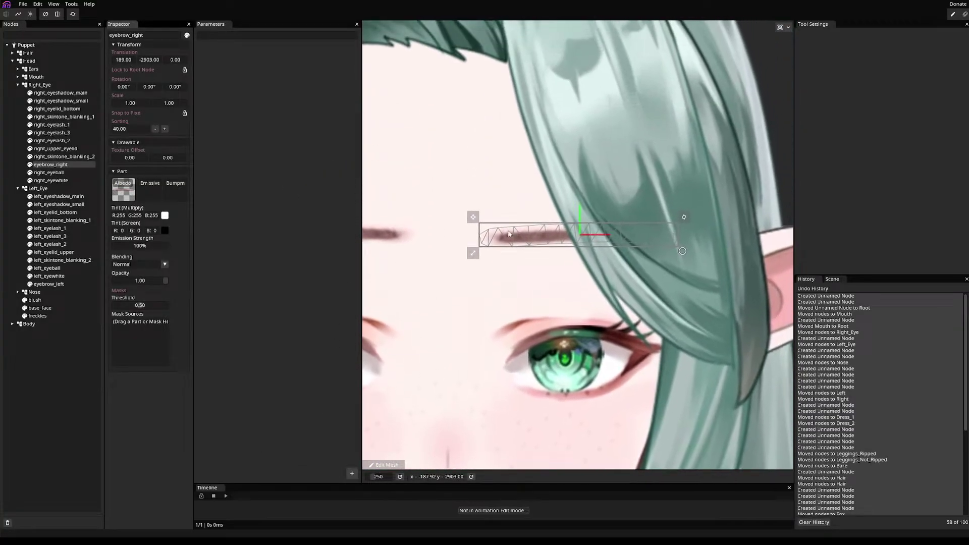
pyautogui.scroll(-1, 508, 234)
pyautogui.scroll(5, 495, 242)
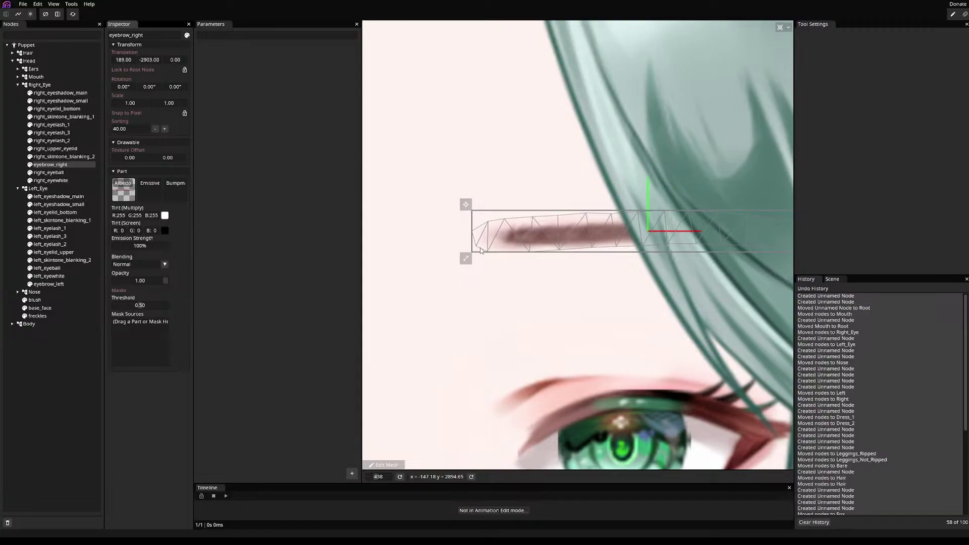
pyautogui.scroll(-6, 505, 250)
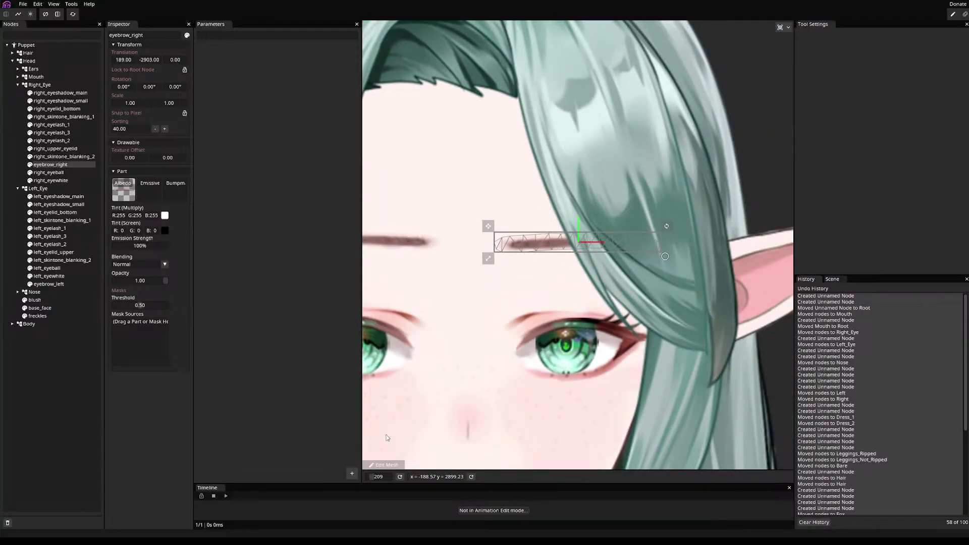
pyautogui.click(57, 204)
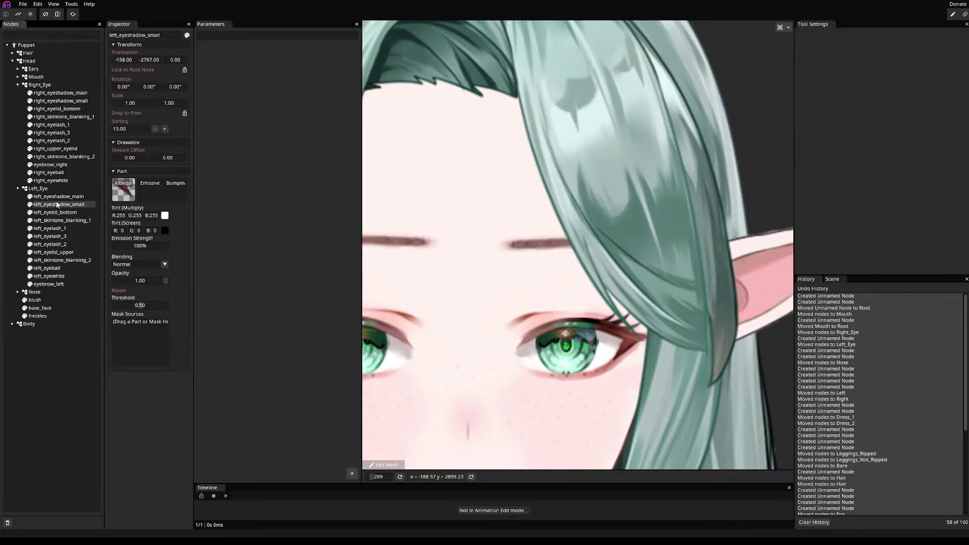
pyautogui.scroll(-5, 439, 282)
pyautogui.scroll(5, 439, 281)
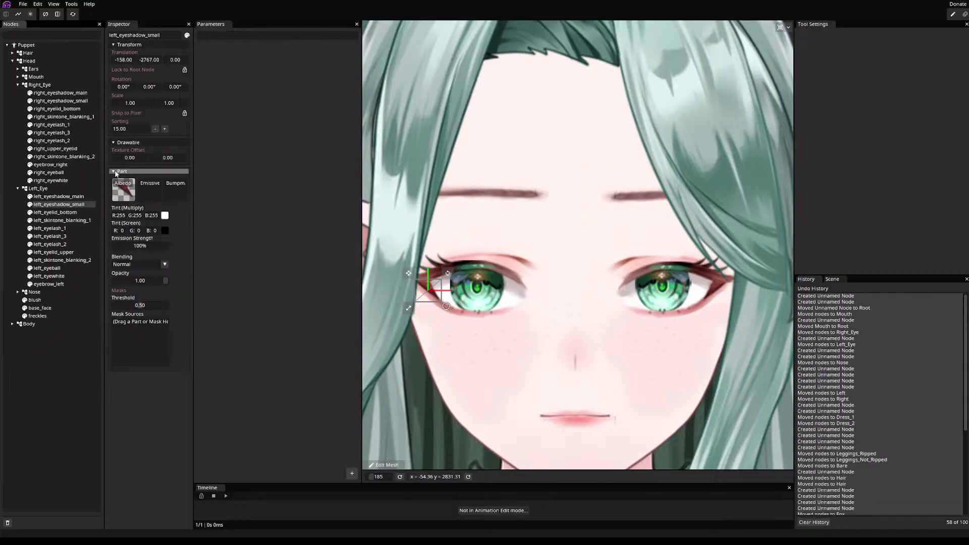
# - Generate an automatic mesh for left_eyeball and move its central vertex down onto the pupil
pyautogui.click(61, 261)
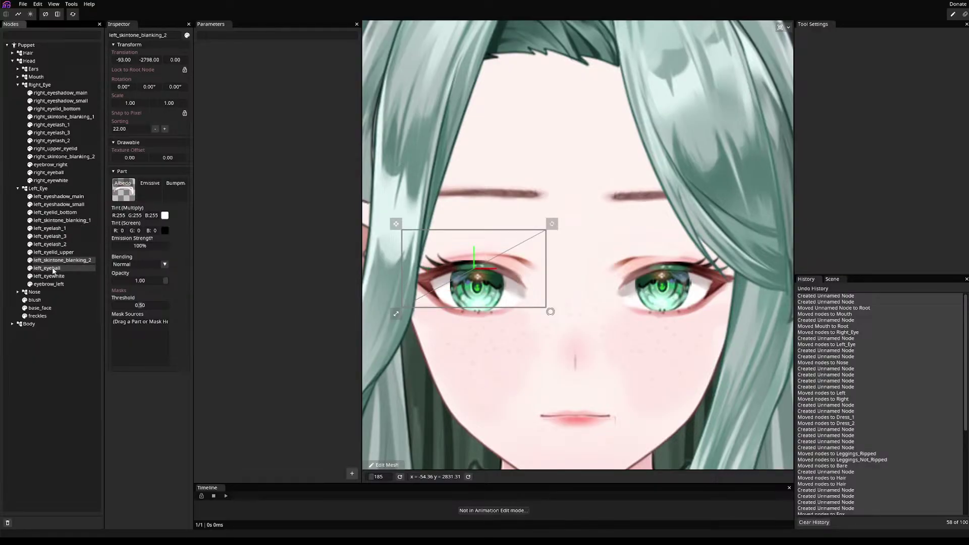
pyautogui.click(52, 269)
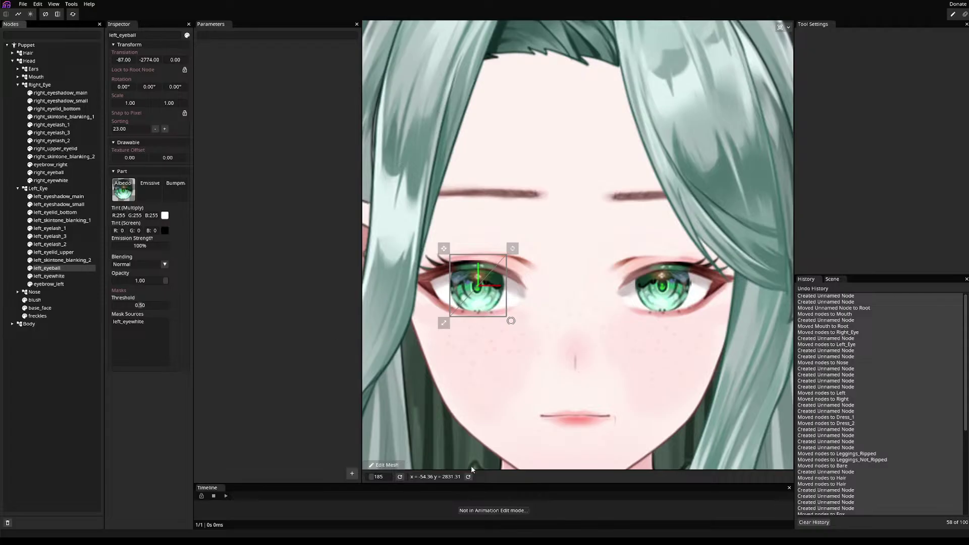
pyautogui.click(377, 467)
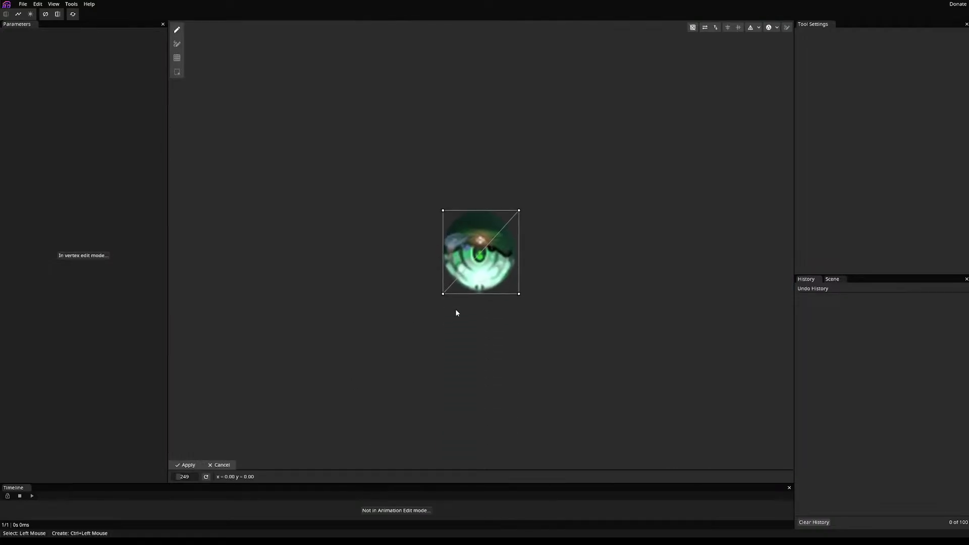
pyautogui.scroll(5, 456, 309)
pyautogui.scroll(-2, 459, 311)
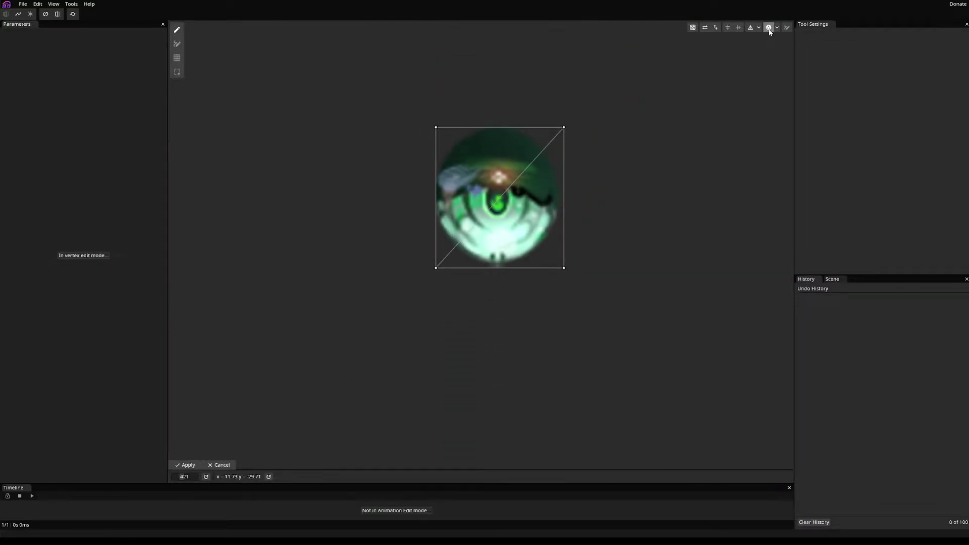
pyautogui.click(767, 28)
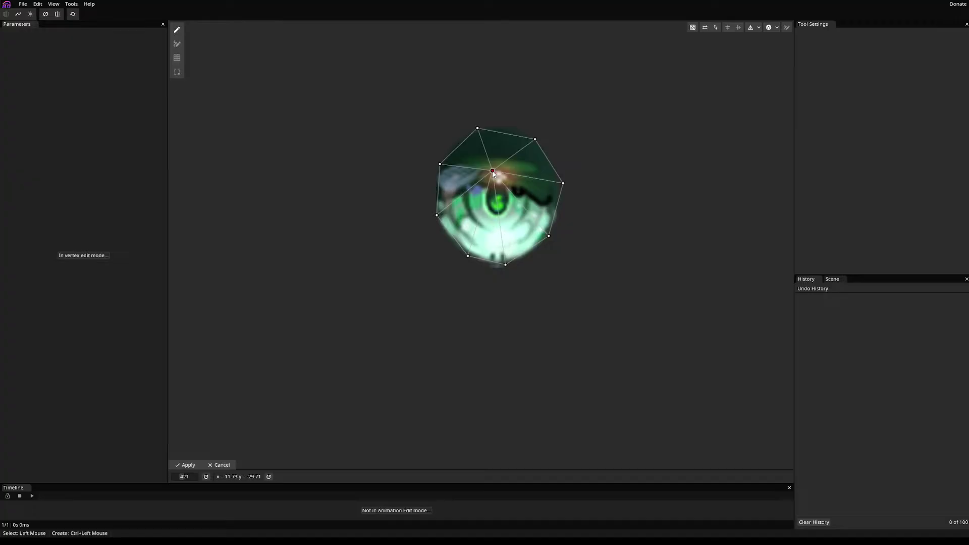
pyautogui.moveTo(492, 171); pyautogui.dragTo(497, 196)
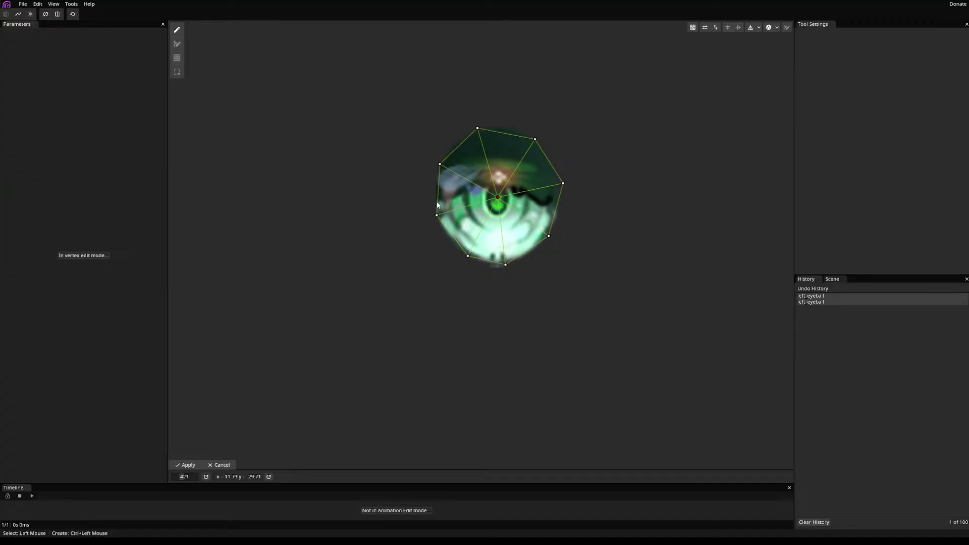
pyautogui.moveTo(497, 200); pyautogui.dragTo(498, 202)
# - Add five vertices around the left side of the eyeball's outline, between the generated ones
pyautogui.scroll(5, 398, 231)
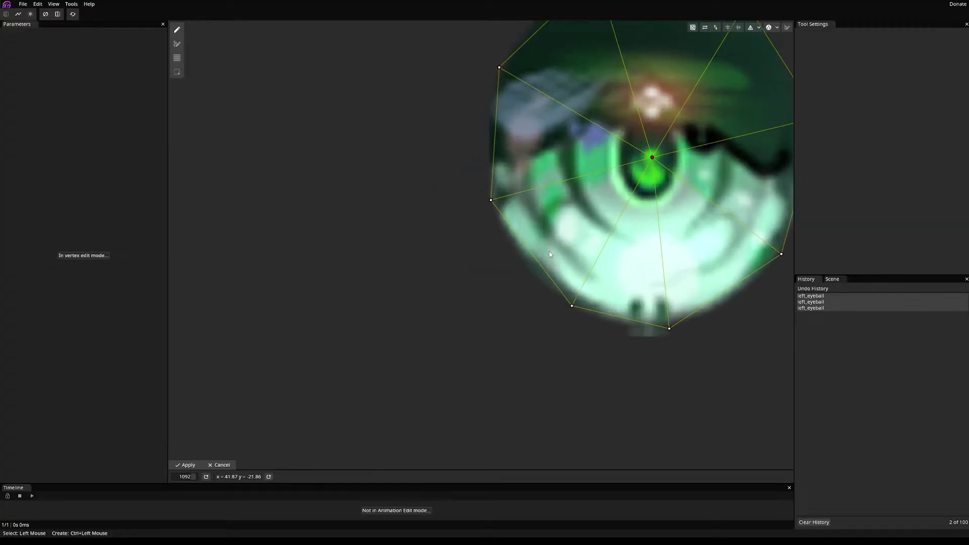
pyautogui.keyDown('ctrl'); pyautogui.click(522, 259); pyautogui.keyUp('ctrl')
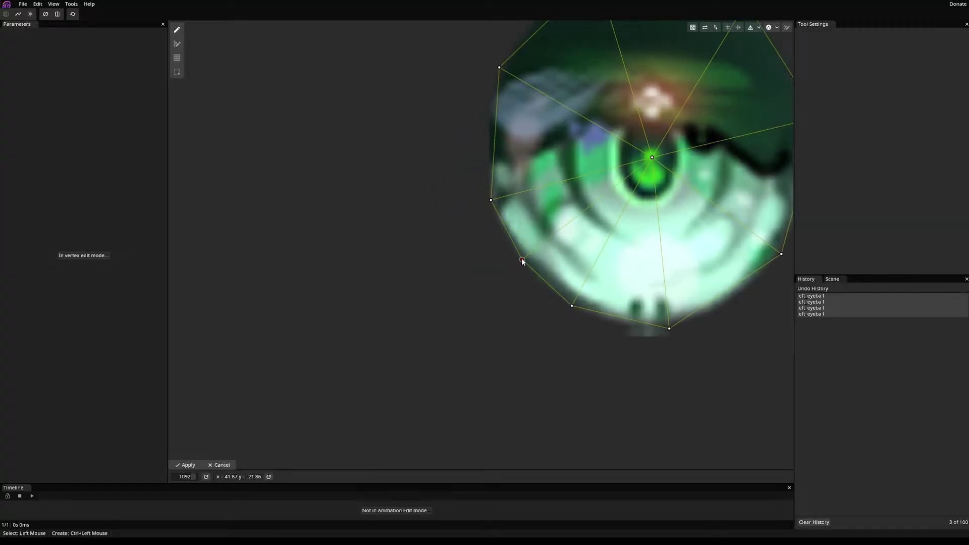
pyautogui.keyDown('ctrl'); pyautogui.click(488, 136); pyautogui.keyUp('ctrl')
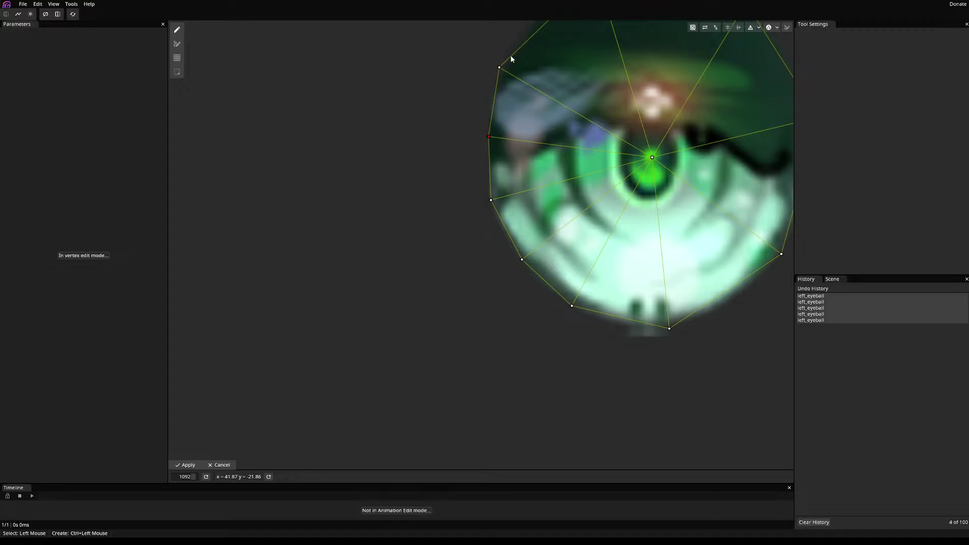
pyautogui.keyDown('ctrl'); pyautogui.click(488, 94); pyautogui.keyUp('ctrl')
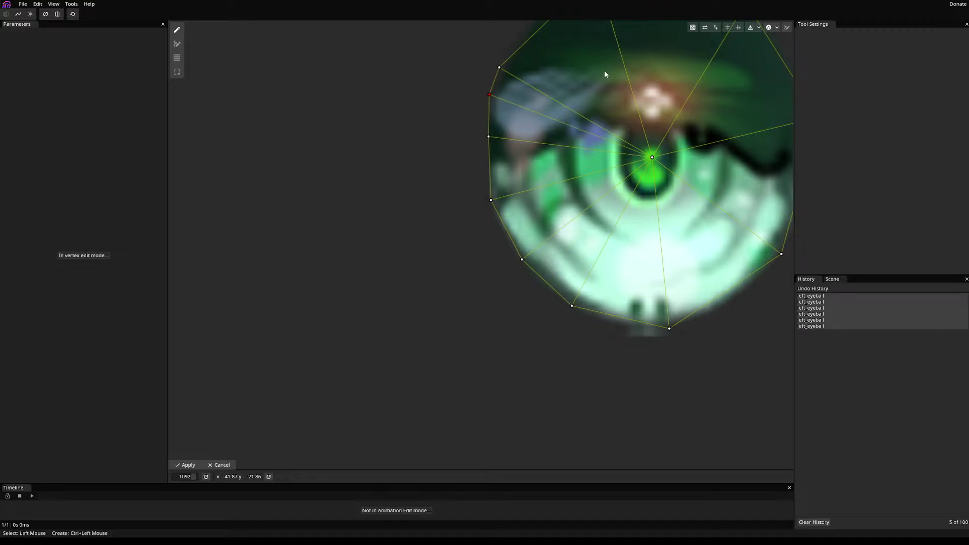
pyautogui.moveTo(605, 72); pyautogui.dragTo(525, 246)
pyautogui.keyDown('ctrl'); pyautogui.click(446, 212); pyautogui.keyUp('ctrl')
pyautogui.keyDown('ctrl'); pyautogui.click(464, 184); pyautogui.keyUp('ctrl')
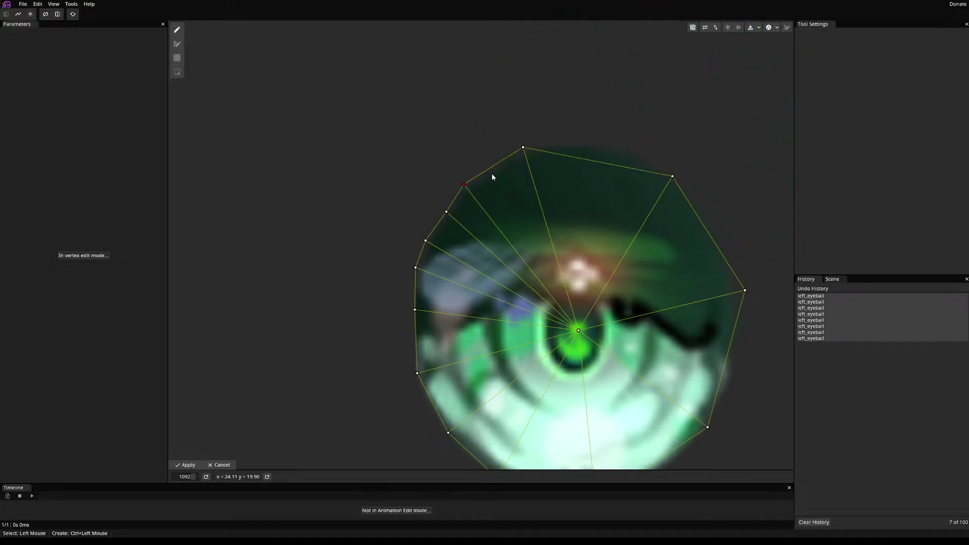
# - Add five vertices along the eyeball's top arc, pulling those that sit inside the artwork out to its edge
pyautogui.keyDown('ctrl'); pyautogui.click(494, 172); pyautogui.keyUp('ctrl')
pyautogui.moveTo(499, 172); pyautogui.dragTo(496, 167)
pyautogui.keyDown('ctrl'); pyautogui.click(557, 140); pyautogui.keyUp('ctrl')
pyautogui.keyDown('ctrl'); pyautogui.click(603, 142); pyautogui.keyUp('ctrl')
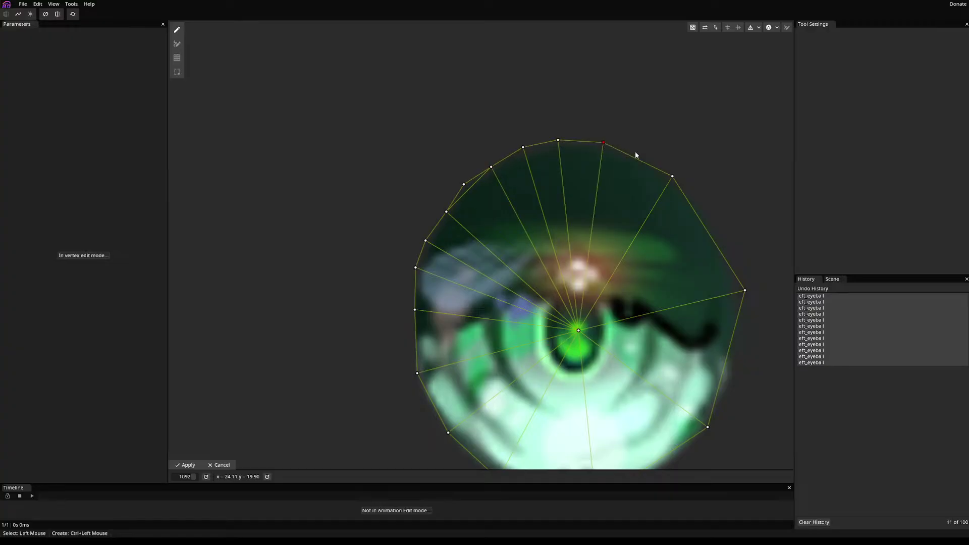
pyautogui.keyDown('ctrl'); pyautogui.click(638, 151); pyautogui.keyUp('ctrl')
pyautogui.moveTo(638, 151); pyautogui.dragTo(643, 148)
pyautogui.keyDown('ctrl'); pyautogui.click(680, 179); pyautogui.keyUp('ctrl')
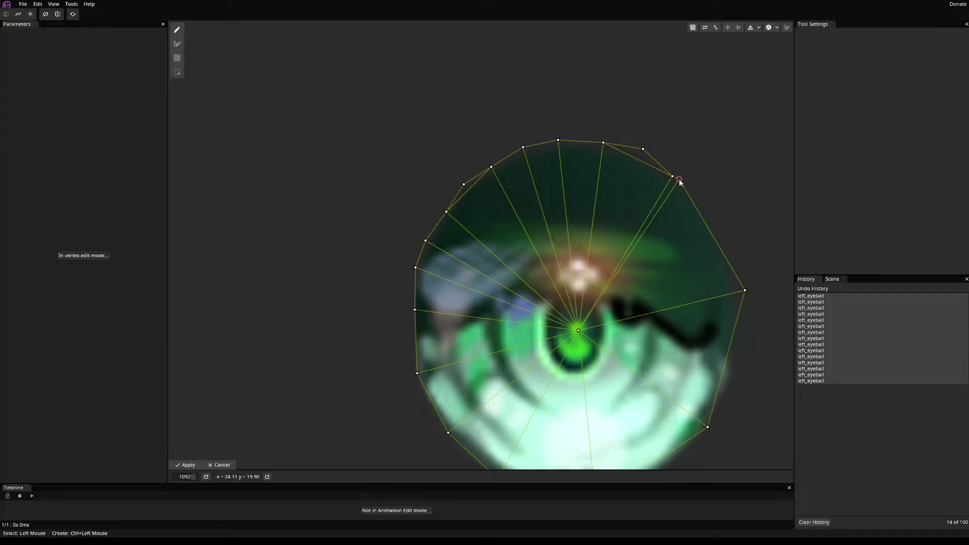
pyautogui.moveTo(679, 180); pyautogui.dragTo(695, 198)
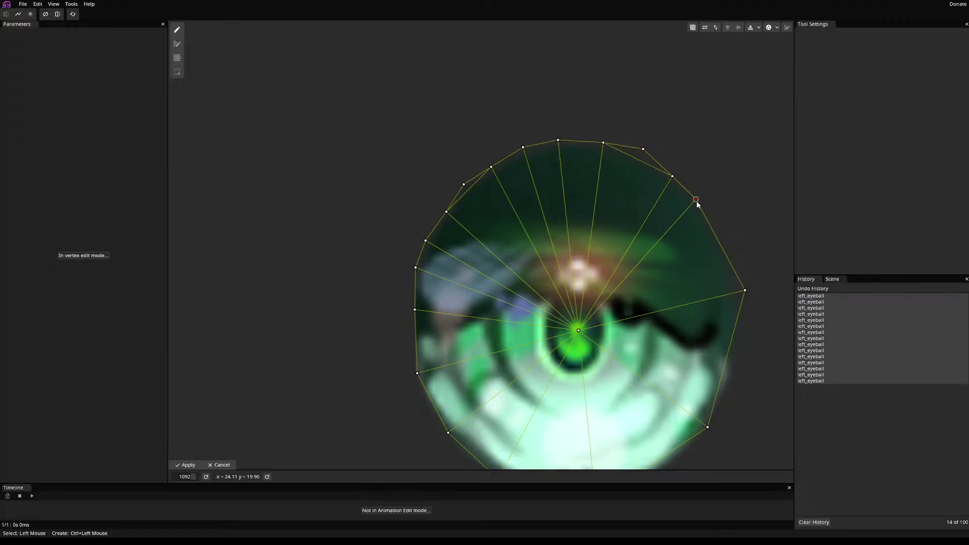
# - Add three vertices along the eyeball's upper-right edge and pull the rightmost vertex slightly inward and down
pyautogui.keyDown('ctrl'); pyautogui.click(714, 236); pyautogui.keyUp('ctrl')
pyautogui.keyDown('ctrl'); pyautogui.click(726, 265); pyautogui.keyUp('ctrl')
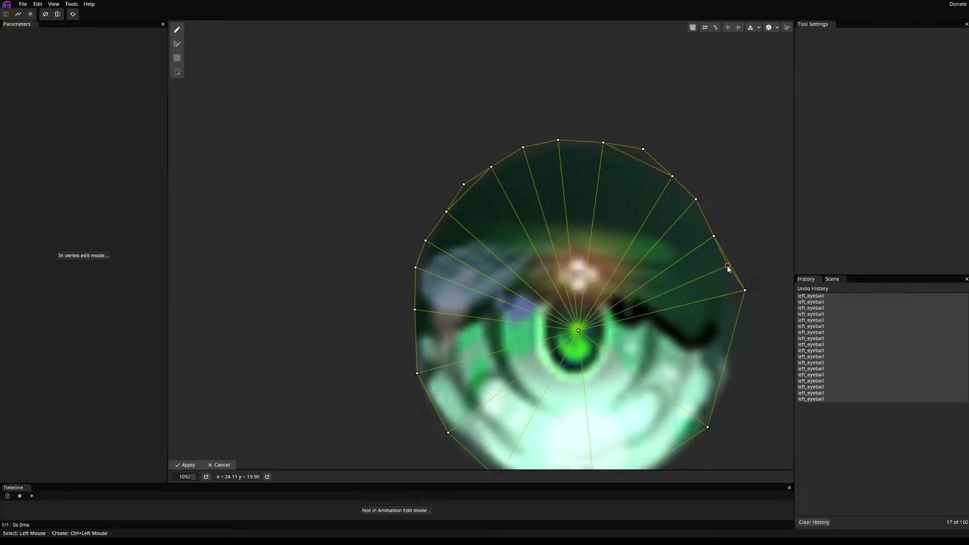
pyautogui.moveTo(744, 291); pyautogui.dragTo(738, 299)
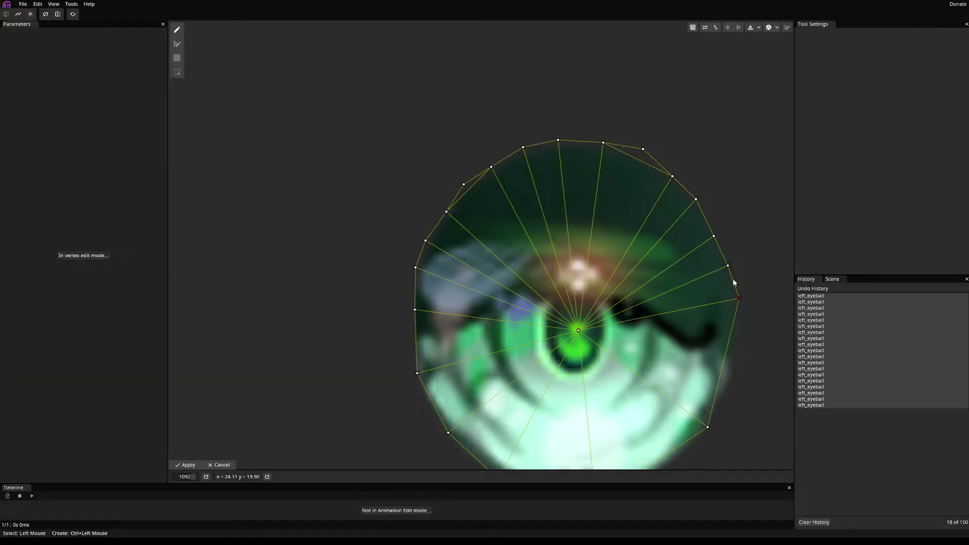
pyautogui.keyDown('ctrl'); pyautogui.click(733, 278); pyautogui.keyUp('ctrl')
# - Add five vertices down the eyeball's right edge, from its widest point to the lower-right vertex
pyautogui.moveTo(745, 381); pyautogui.dragTo(695, 253)
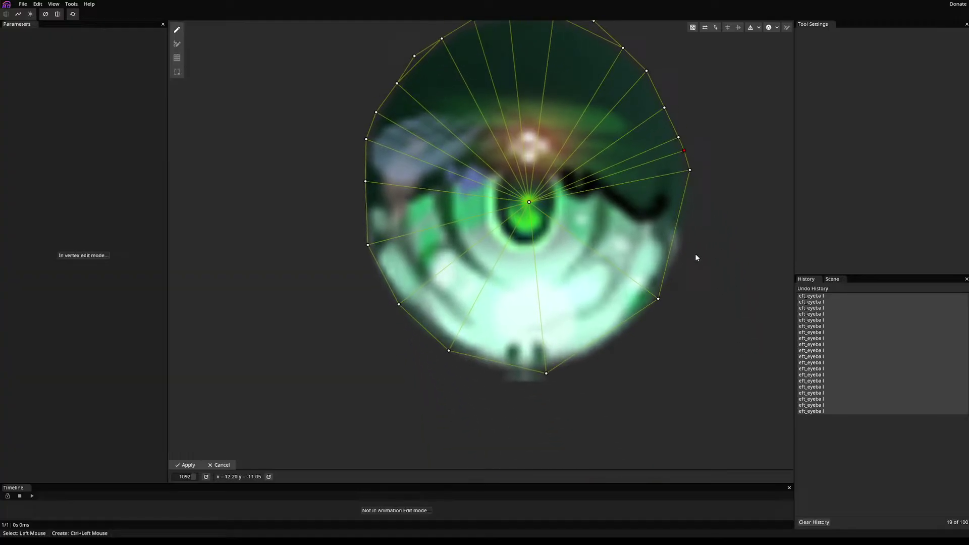
pyautogui.keyDown('ctrl'); pyautogui.click(691, 195); pyautogui.keyUp('ctrl')
pyautogui.keyDown('ctrl'); pyautogui.click(688, 213); pyautogui.keyUp('ctrl')
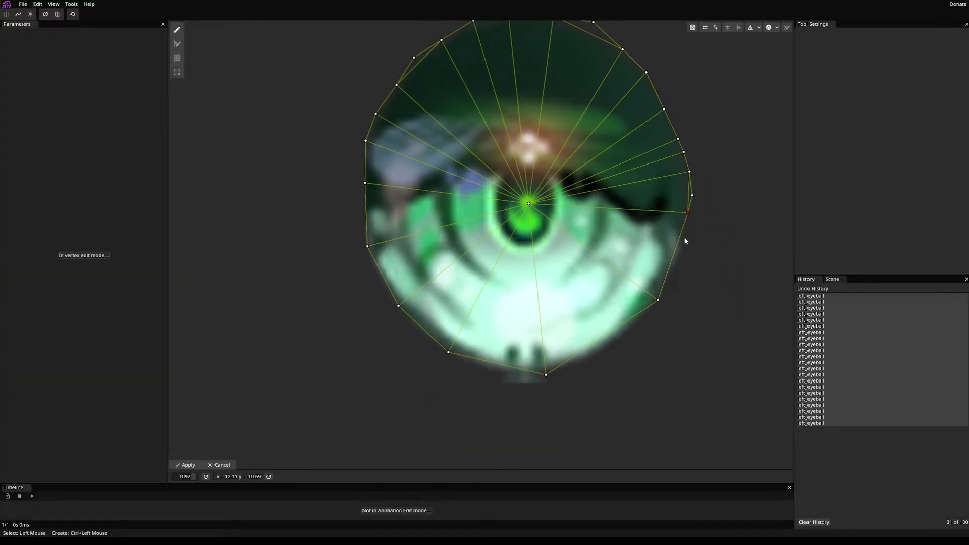
pyautogui.keyDown('ctrl'); pyautogui.click(681, 232); pyautogui.keyUp('ctrl')
pyautogui.keyDown('ctrl'); pyautogui.click(675, 260); pyautogui.keyUp('ctrl')
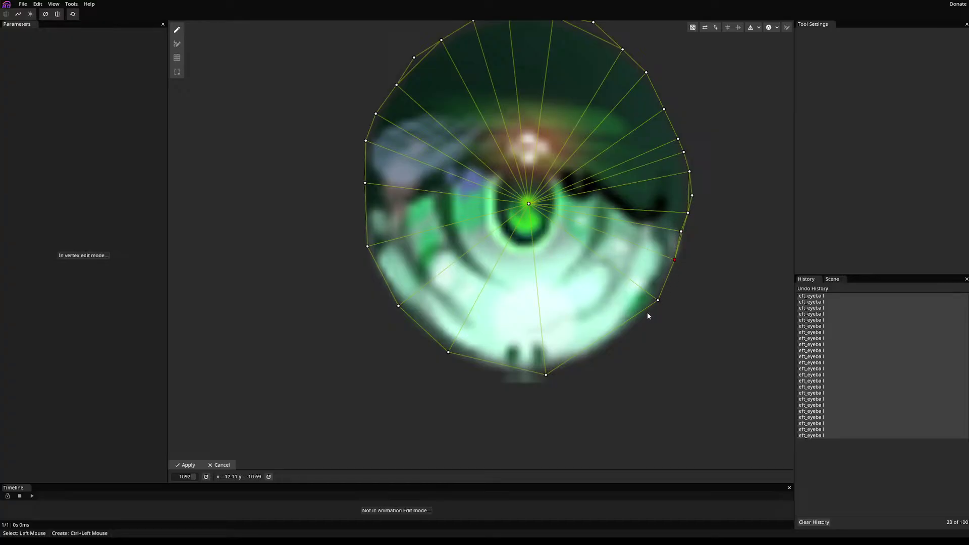
pyautogui.keyDown('ctrl'); pyautogui.click(665, 288); pyautogui.keyUp('ctrl')
# - Add five vertices along the eyeball's bottom arc, three right of the lowest vertex and two left of it
pyautogui.keyDown('ctrl'); pyautogui.click(628, 321); pyautogui.keyUp('ctrl')
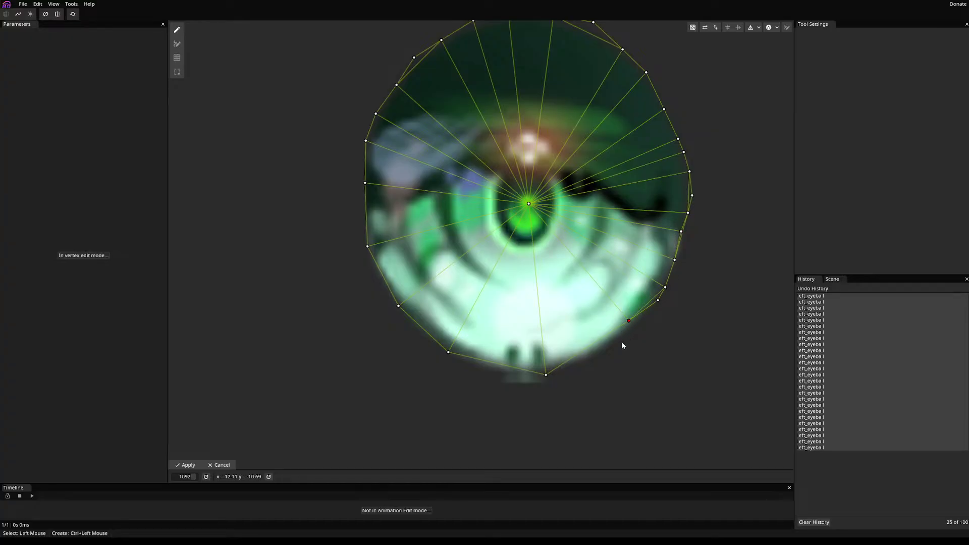
pyautogui.keyDown('ctrl'); pyautogui.click(620, 339); pyautogui.keyUp('ctrl')
pyautogui.keyDown('ctrl'); pyautogui.click(584, 356); pyautogui.keyUp('ctrl')
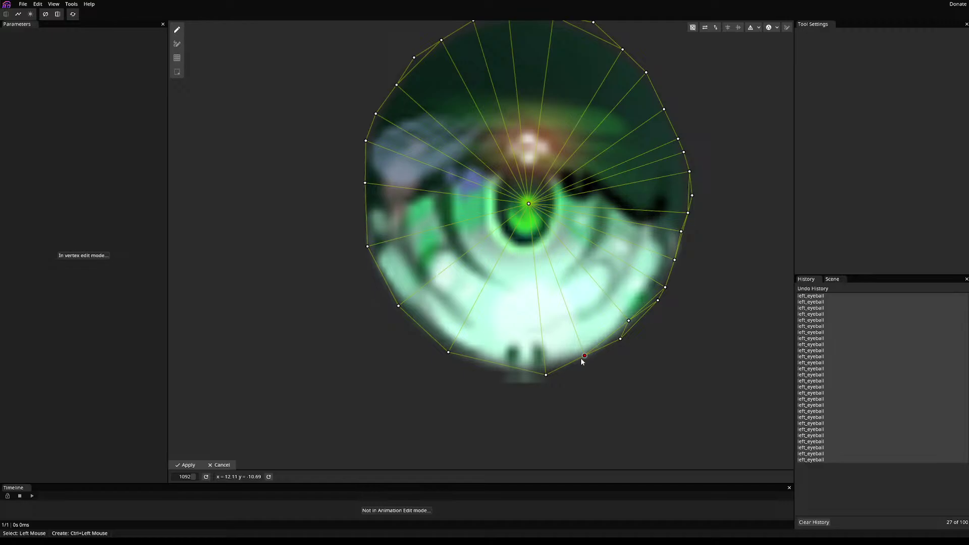
pyautogui.keyDown('ctrl'); pyautogui.click(504, 366); pyautogui.keyUp('ctrl')
pyautogui.keyDown('ctrl'); pyautogui.click(480, 360); pyautogui.keyUp('ctrl')
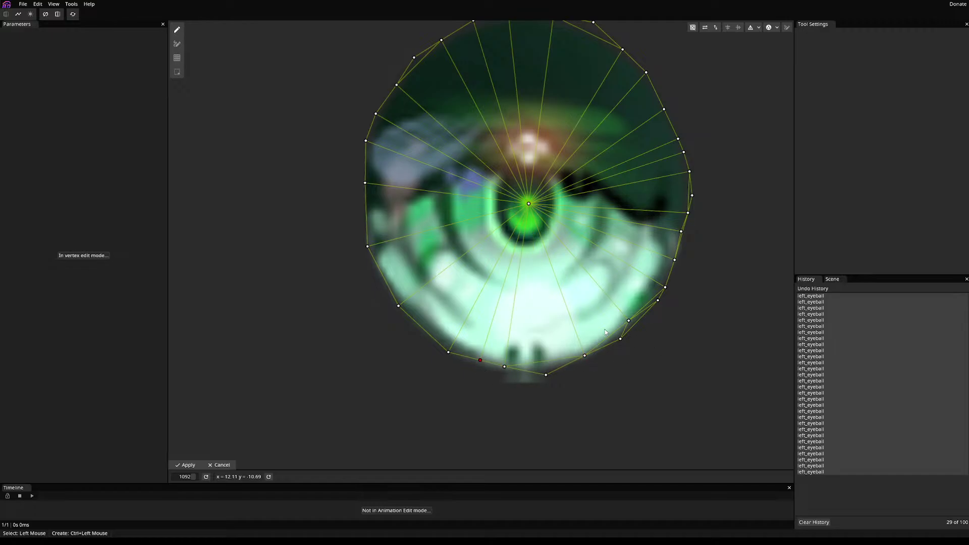
# - Move the vertices along the bottom arc outward so the mesh fully encloses the eyeball's lower edge
pyautogui.moveTo(628, 320); pyautogui.dragTo(635, 327)
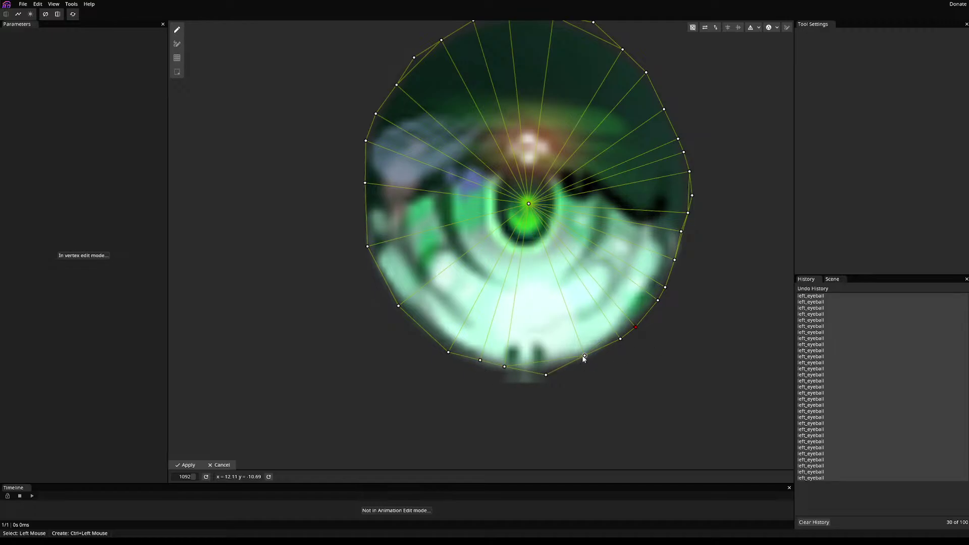
pyautogui.moveTo(584, 356); pyautogui.dragTo(587, 363)
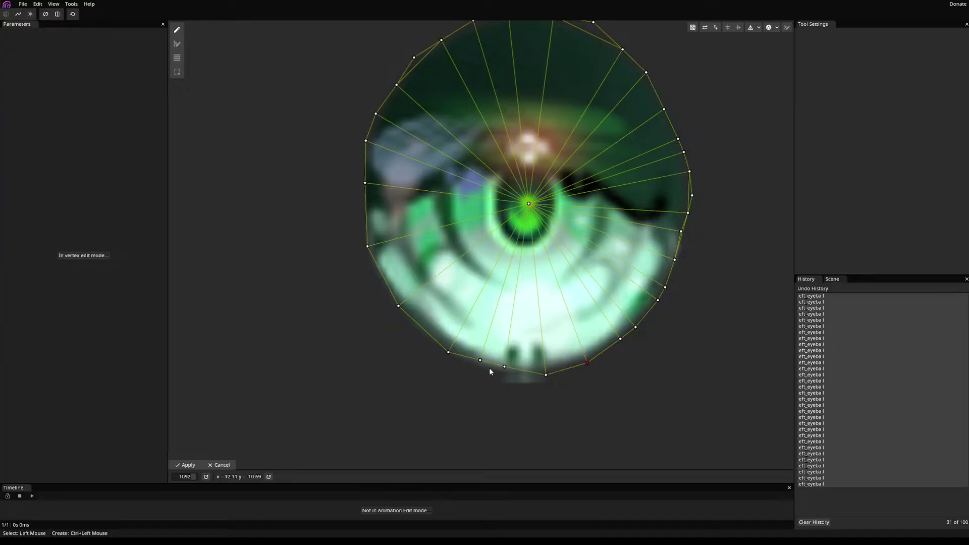
pyautogui.moveTo(504, 366); pyautogui.dragTo(427, 339)
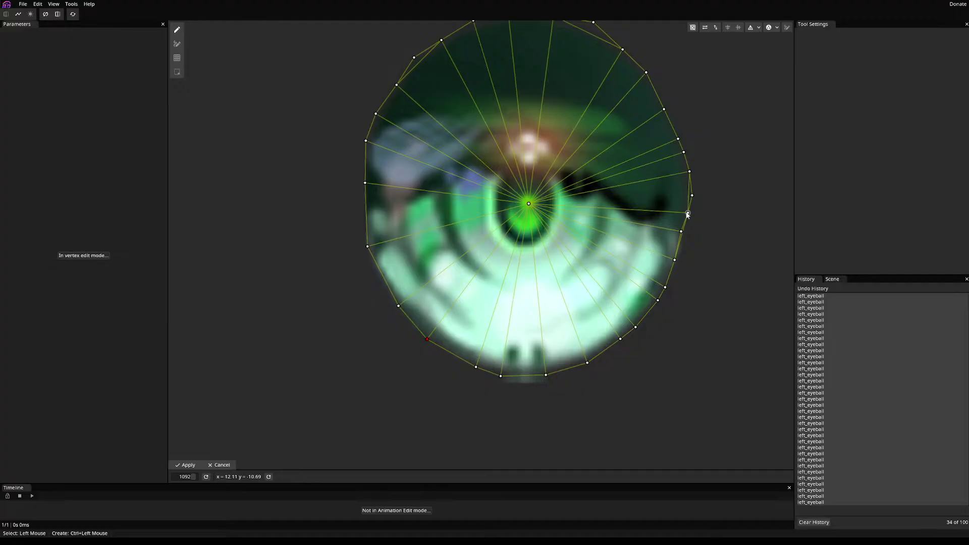
# - Smooth the mesh outline by nudging the right-edge vertices and one protruding vertex on each side of the top arc
pyautogui.moveTo(681, 231)
pyautogui.mouseDown()
pyautogui.moveTo(689, 235)
pyautogui.moveTo(682, 263)
pyautogui.moveTo(685, 235)
pyautogui.mouseUp()
pyautogui.click(691, 195)
pyautogui.moveTo(690, 195); pyautogui.dragTo(689, 193)
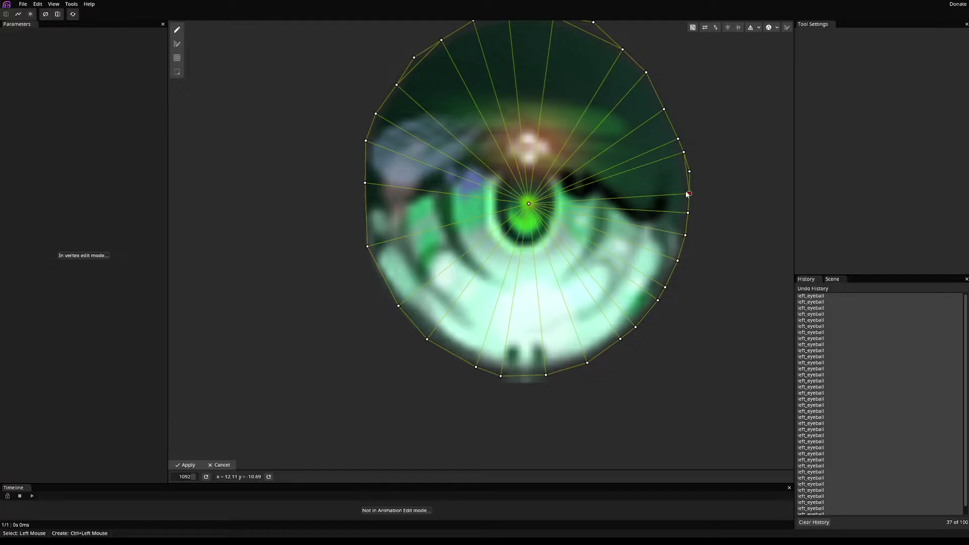
pyautogui.click(687, 172)
pyautogui.scroll(2, 715, 207)
pyautogui.moveTo(597, 78); pyautogui.dragTo(595, 86)
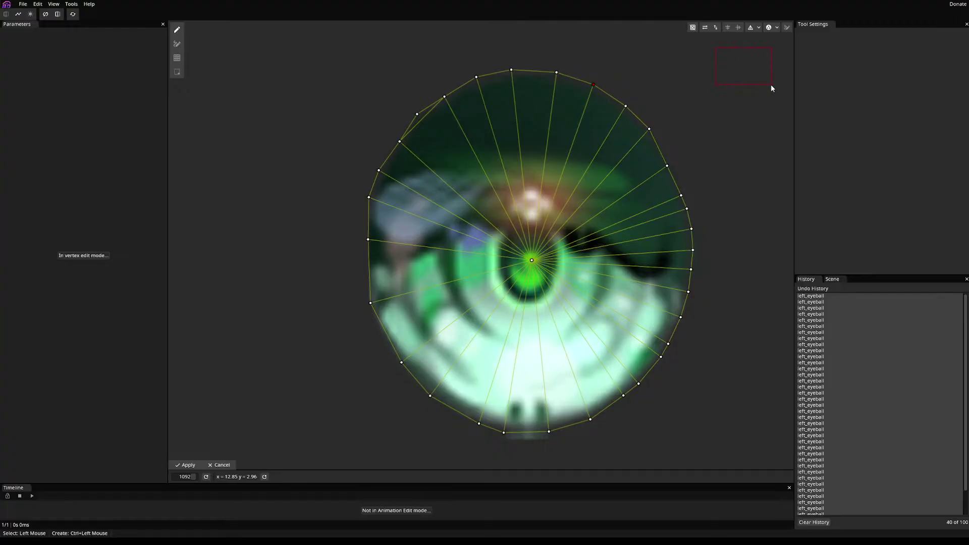
pyautogui.moveTo(417, 114); pyautogui.dragTo(421, 120)
# - Space out the lowest vertices around the eyeball's bottom tip and apply the mesh to left_eyeball
pyautogui.moveTo(211, 310); pyautogui.dragTo(201, 258)
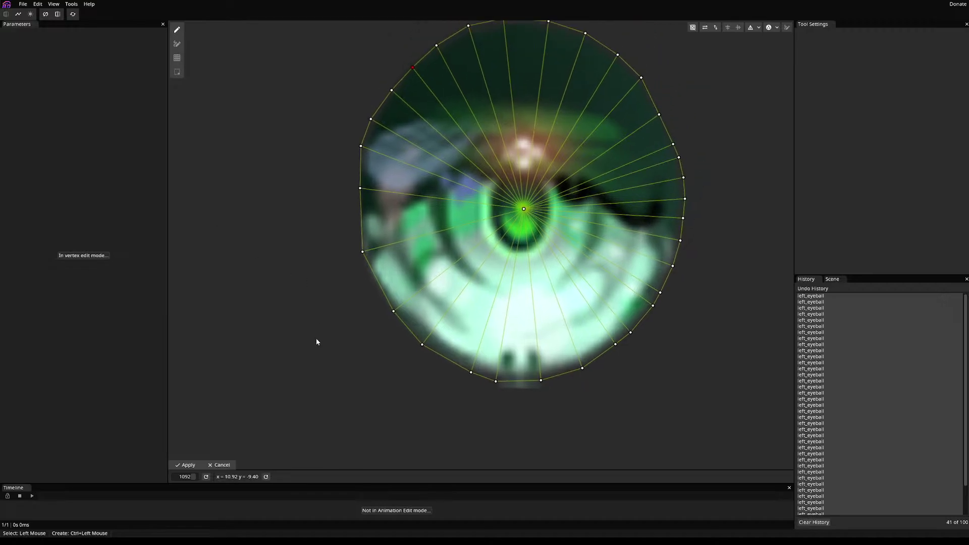
pyautogui.moveTo(540, 379); pyautogui.dragTo(452, 378)
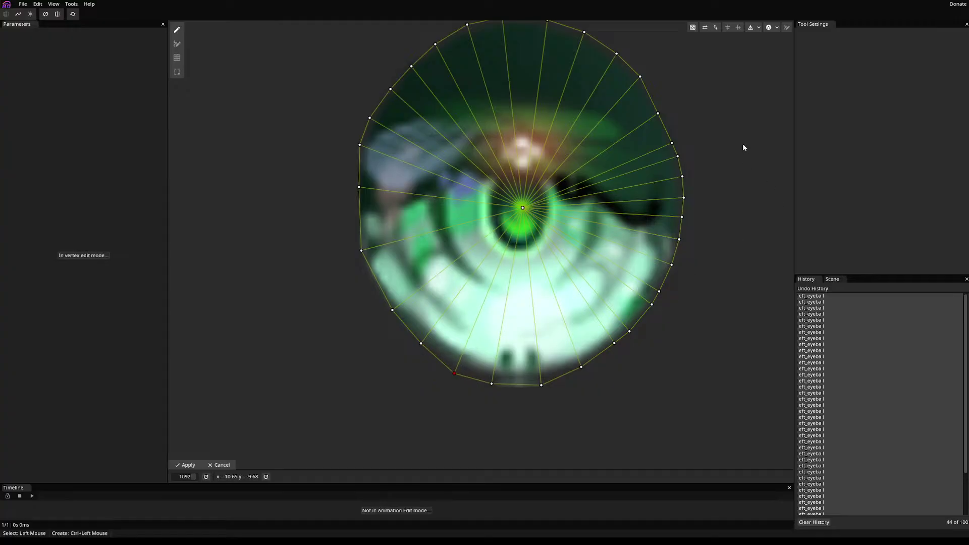
pyautogui.moveTo(743, 148); pyautogui.dragTo(731, 212)
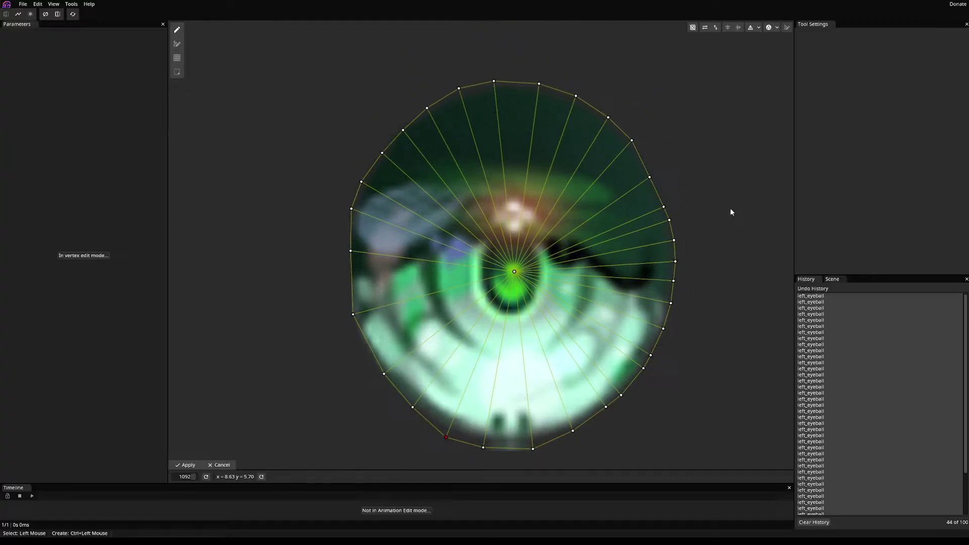
pyautogui.click(189, 465)
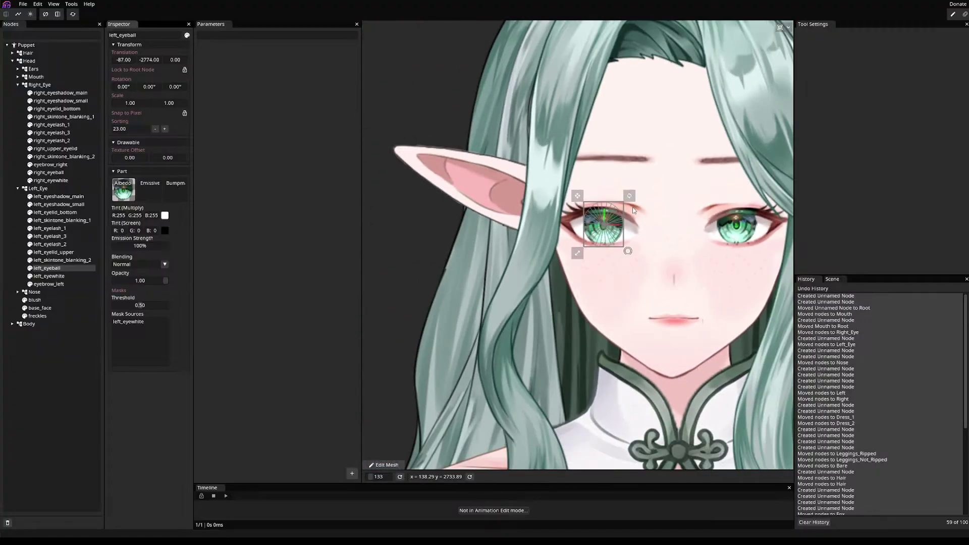
pyautogui.scroll(-2, 731, 200)
pyautogui.scroll(3, 485, 250)
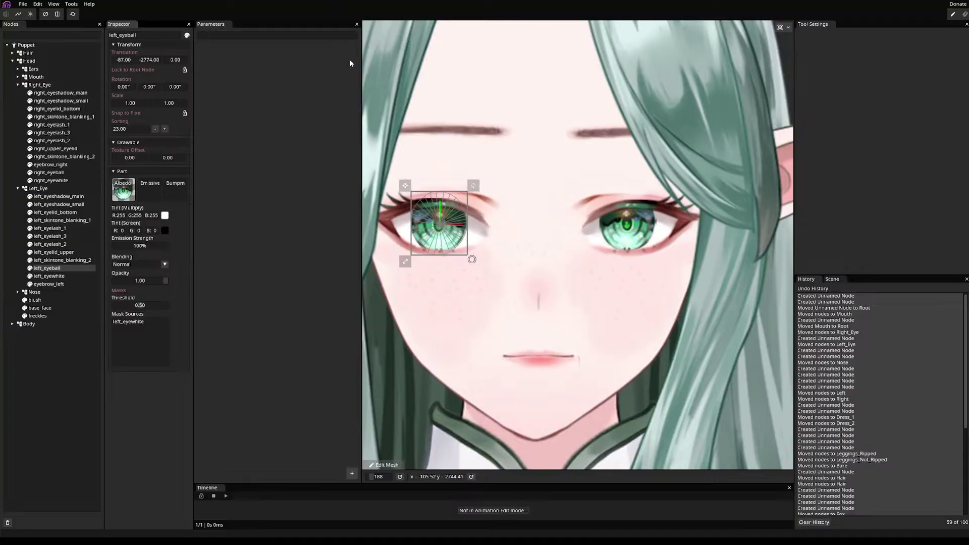
pyautogui.scroll(-3, 615, 232)
pyautogui.scroll(3, 614, 231)
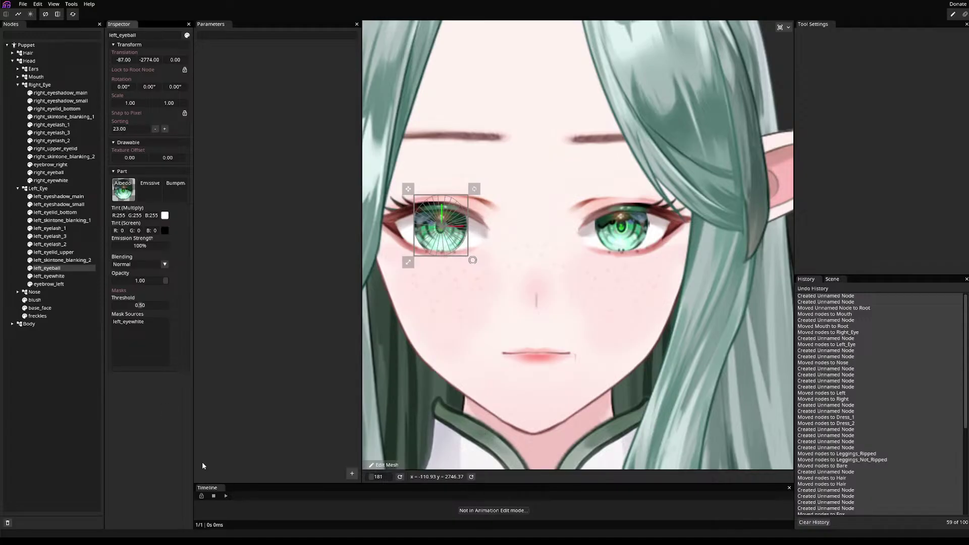
pyautogui.doubleClick(43, 267)
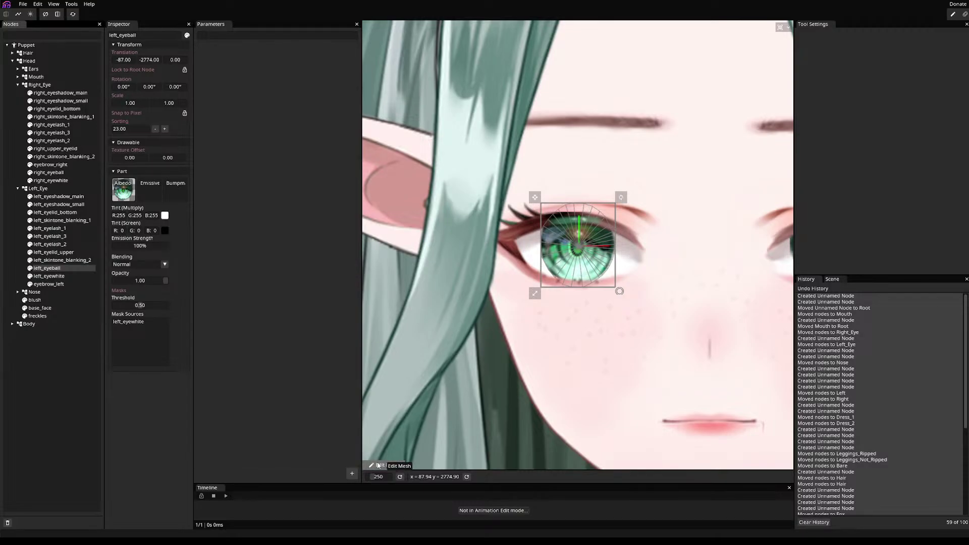
pyautogui.scroll(-5, 741, 224)
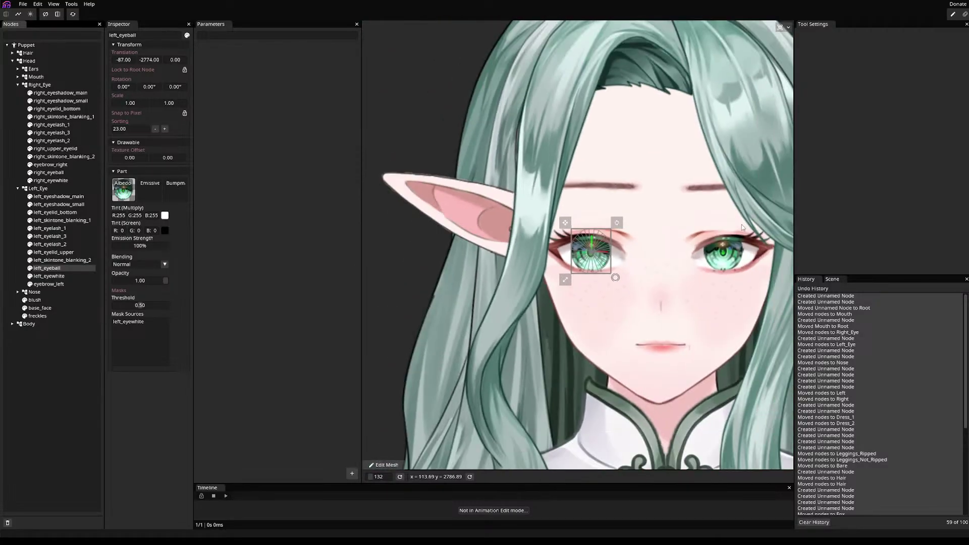
pyautogui.scroll(5, 740, 224)
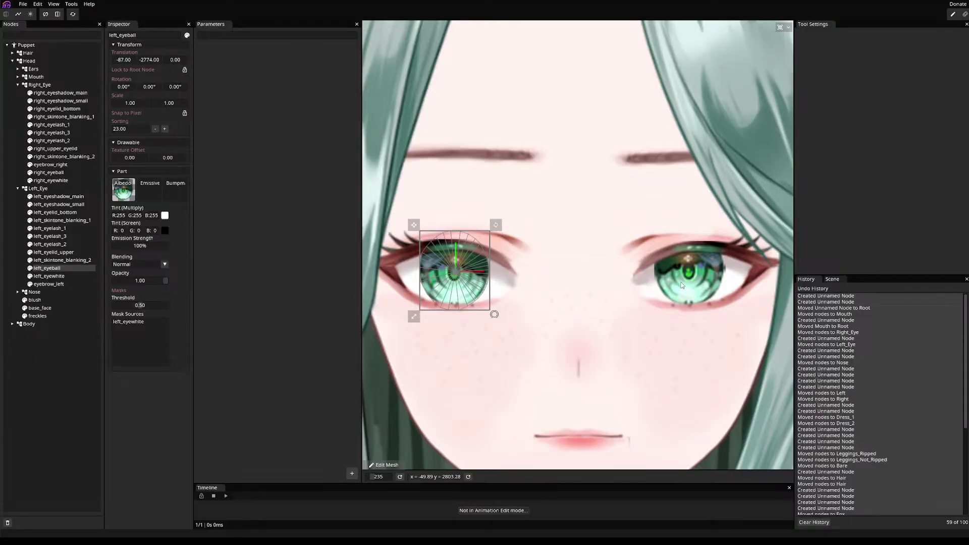
# - Auto-generate a mesh for right_eyeball and move its centre vertex down onto the pupil
pyautogui.click(52, 174)
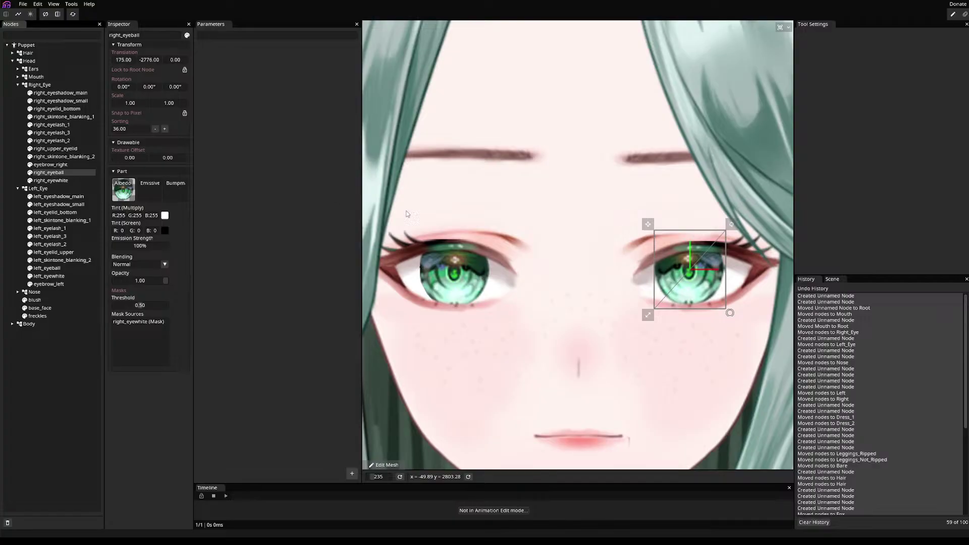
pyautogui.click(386, 464)
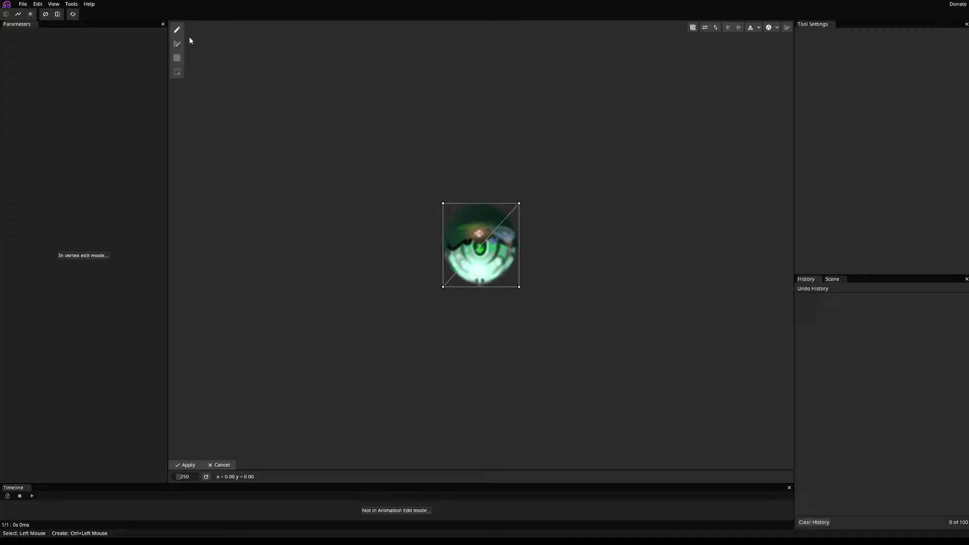
pyautogui.click(769, 27)
pyautogui.scroll(5, 477, 262)
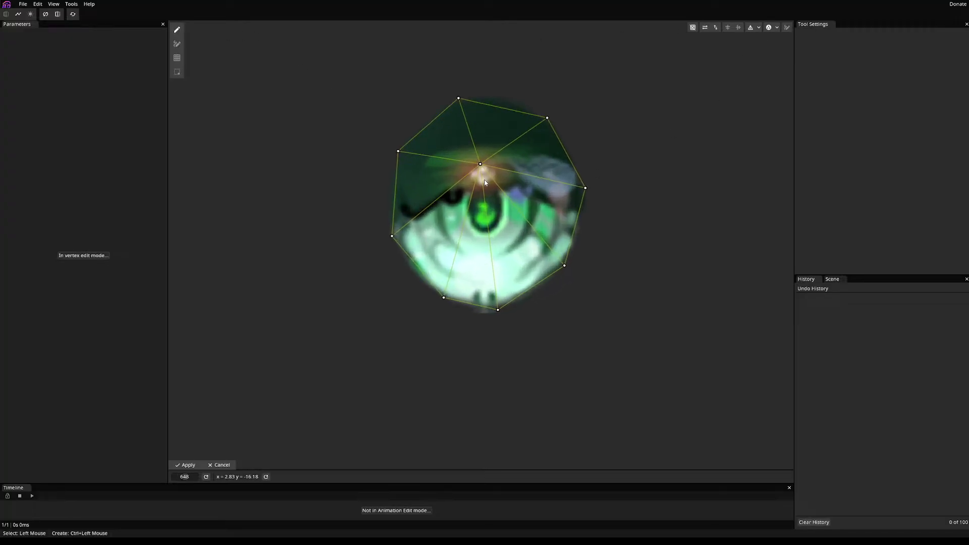
pyautogui.moveTo(480, 164); pyautogui.dragTo(485, 208)
# - Add seven vertices around the right_eyeball outline, from the top arc down the right edge to the lower right
pyautogui.keyDown('ctrl'); pyautogui.click(502, 97); pyautogui.keyUp('ctrl')
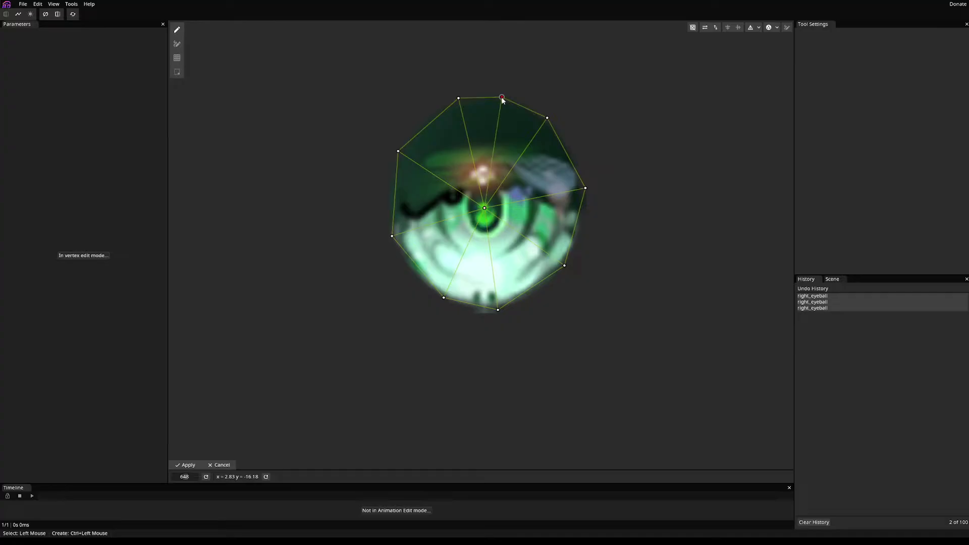
pyautogui.keyDown('ctrl'); pyautogui.click(560, 135); pyautogui.keyUp('ctrl')
pyautogui.keyDown('ctrl'); pyautogui.click(576, 165); pyautogui.keyUp('ctrl')
pyautogui.keyDown('ctrl'); pyautogui.click(586, 205); pyautogui.keyUp('ctrl')
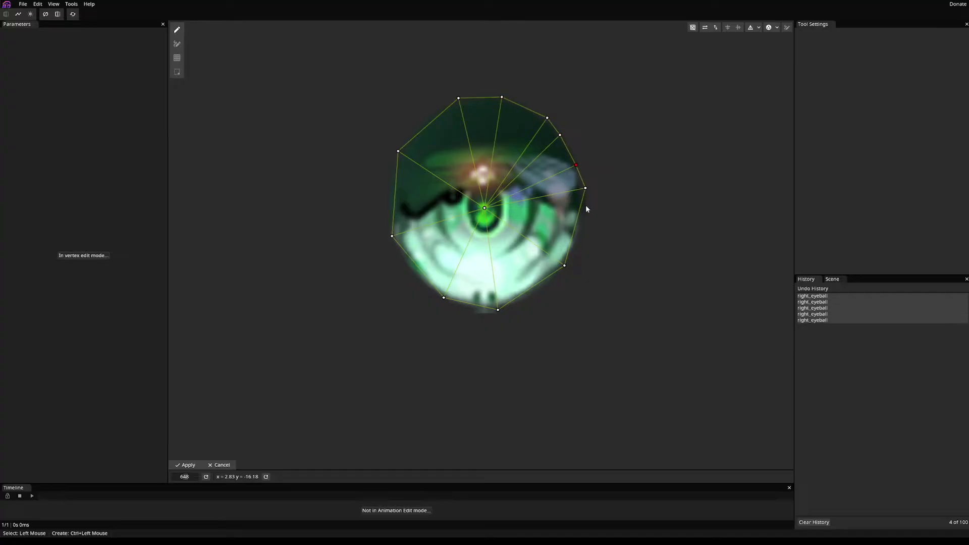
pyautogui.keyDown('ctrl'); pyautogui.click(579, 240); pyautogui.keyUp('ctrl')
pyautogui.keyDown('ctrl'); pyautogui.click(548, 280); pyautogui.keyUp('ctrl')
pyautogui.keyDown('ctrl'); pyautogui.click(529, 301); pyautogui.keyUp('ctrl')
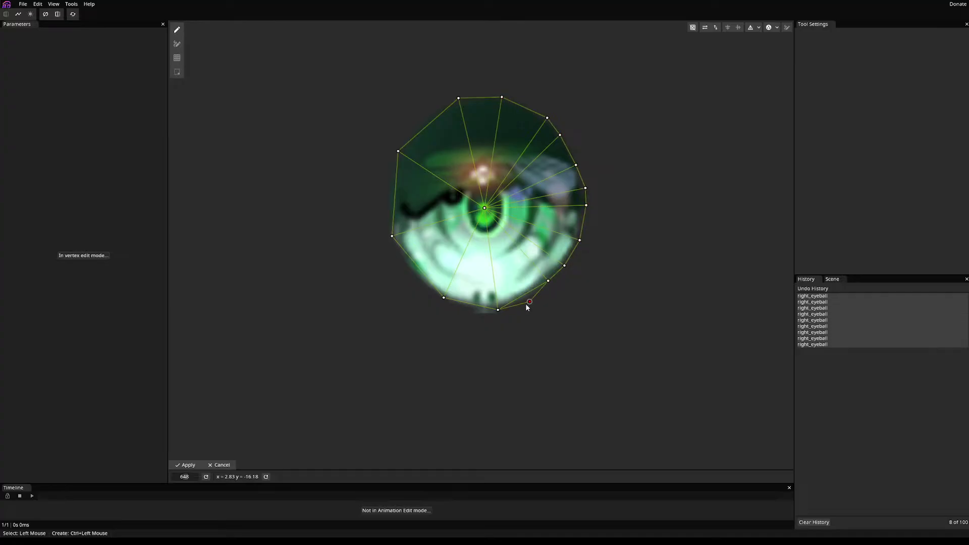
# - Add seven more vertices from the bottom of the right_eyeball outline up its left edge to the upper left
pyautogui.keyDown('ctrl'); pyautogui.click(478, 310); pyautogui.keyUp('ctrl')
pyautogui.keyDown('ctrl'); pyautogui.click(423, 287); pyautogui.keyUp('ctrl')
pyautogui.keyDown('ctrl'); pyautogui.click(396, 250); pyautogui.keyUp('ctrl')
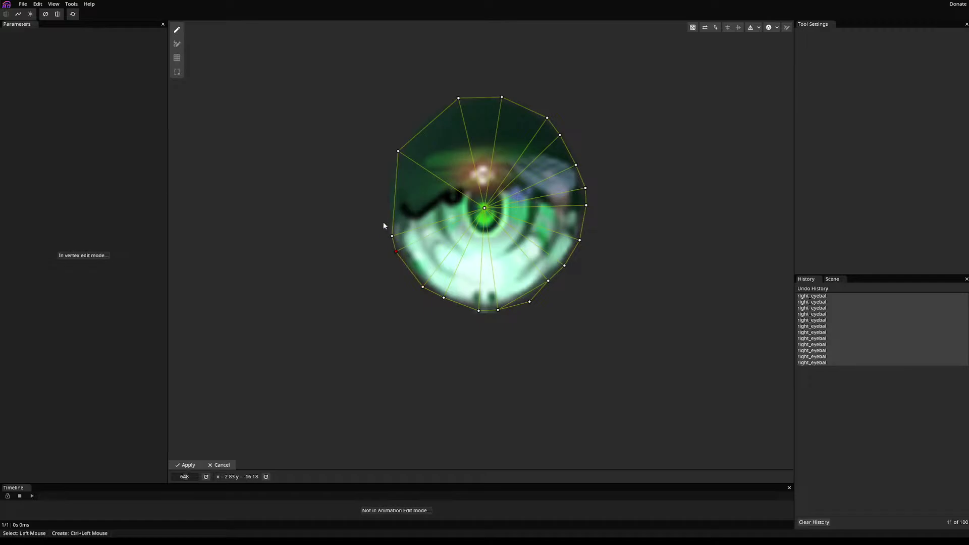
pyautogui.keyDown('ctrl'); pyautogui.click(385, 217); pyautogui.keyUp('ctrl')
pyautogui.keyDown('ctrl'); pyautogui.click(383, 176); pyautogui.keyUp('ctrl')
pyautogui.keyDown('ctrl'); pyautogui.click(412, 132); pyautogui.keyUp('ctrl')
pyautogui.keyDown('ctrl'); pyautogui.click(432, 109); pyautogui.keyUp('ctrl')
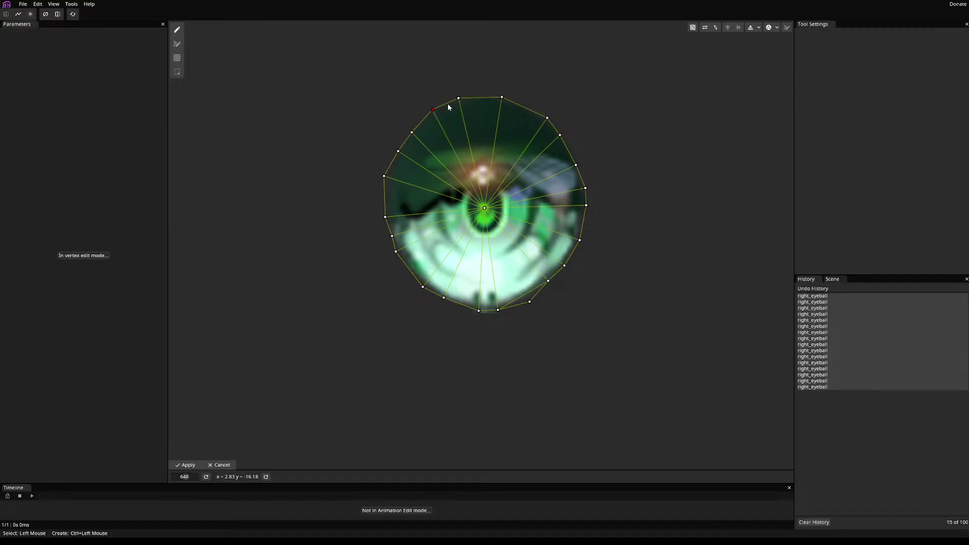
# - Even out the vertices along the eyeball's bottom arc and left edge so the mesh follows its round shape
pyautogui.moveTo(529, 301); pyautogui.dragTo(446, 300)
pyautogui.click(499, 311)
pyautogui.moveTo(396, 251)
pyautogui.mouseDown()
pyautogui.moveTo(405, 268)
pyautogui.moveTo(390, 238)
pyautogui.moveTo(390, 247)
pyautogui.mouseUp()
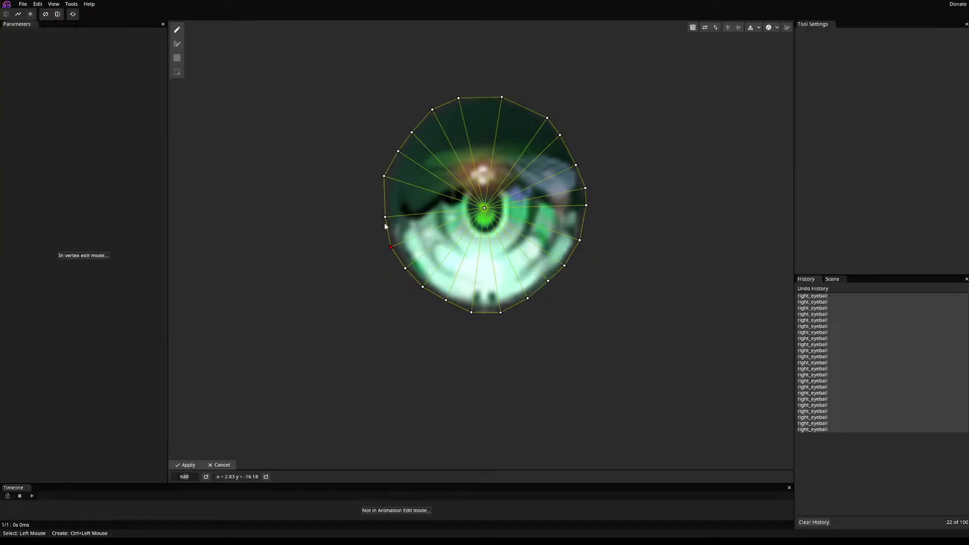
pyautogui.moveTo(385, 200); pyautogui.dragTo(392, 175)
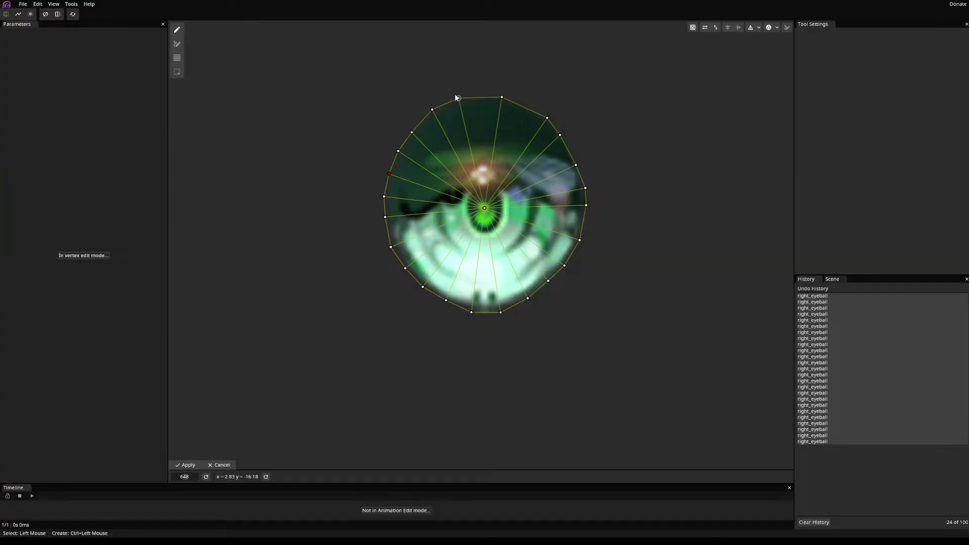
# - Fill the gaps along the top arc and upper-right edge with evenly spaced vertices and apply the mesh to right_eyeball
pyautogui.keyDown('ctrl'); pyautogui.click(479, 99); pyautogui.keyUp('ctrl')
pyautogui.moveTo(479, 98); pyautogui.dragTo(527, 109)
pyautogui.keyDown('ctrl'); pyautogui.click(522, 104); pyautogui.keyUp('ctrl')
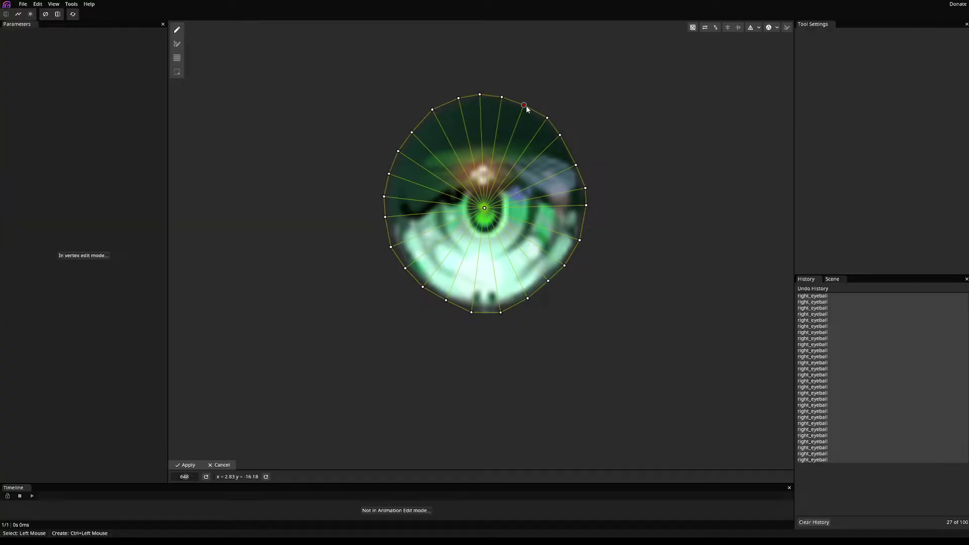
pyautogui.keyDown('ctrl'); pyautogui.click(566, 152); pyautogui.keyUp('ctrl')
pyautogui.moveTo(567, 150); pyautogui.dragTo(569, 147)
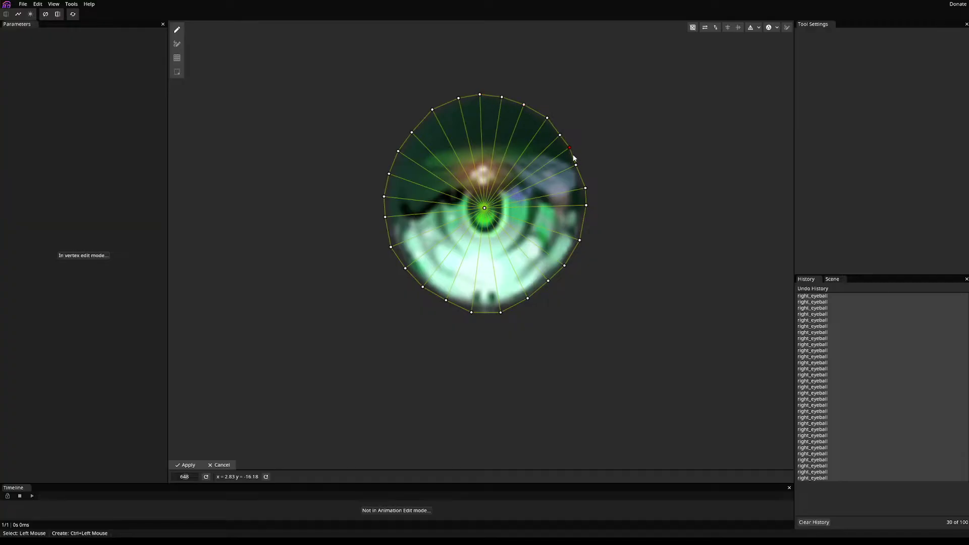
pyautogui.keyDown('ctrl'); pyautogui.click(576, 166); pyautogui.keyUp('ctrl')
pyautogui.moveTo(584, 189)
pyautogui.mouseDown()
pyautogui.moveTo(585, 211)
pyautogui.moveTo(592, 183)
pyautogui.moveTo(584, 180)
pyautogui.mouseUp()
pyautogui.keyDown('ctrl'); pyautogui.click(587, 197); pyautogui.keyUp('ctrl')
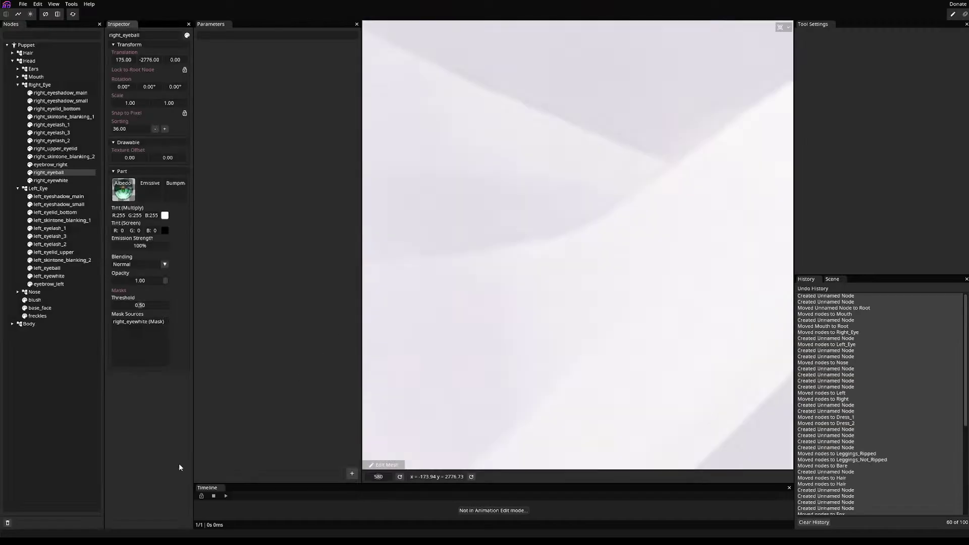
# - Test the right_eyeball's mesh and mask by scaling and shifting the part, reverting each change
pyautogui.scroll(-5, 536, 201)
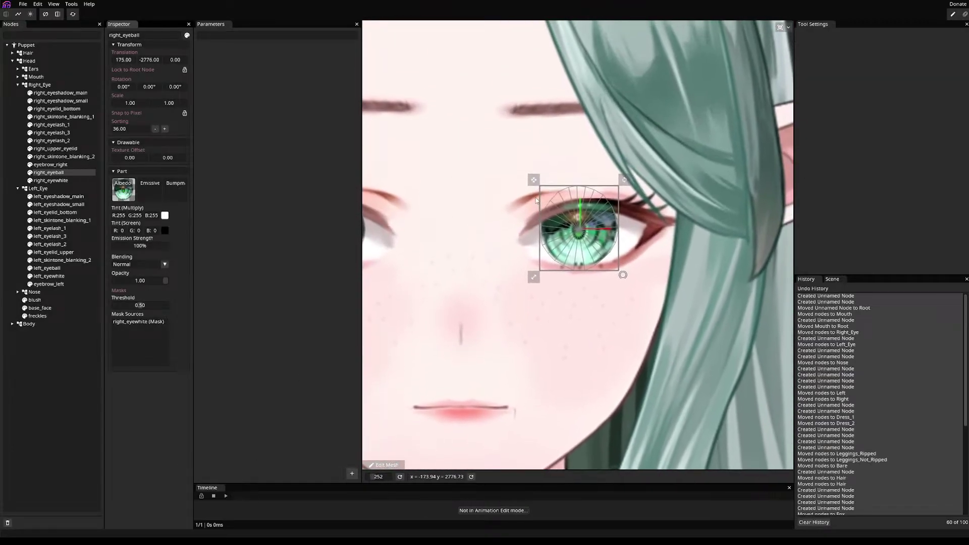
pyautogui.scroll(-6, 536, 200)
pyautogui.scroll(5, 556, 270)
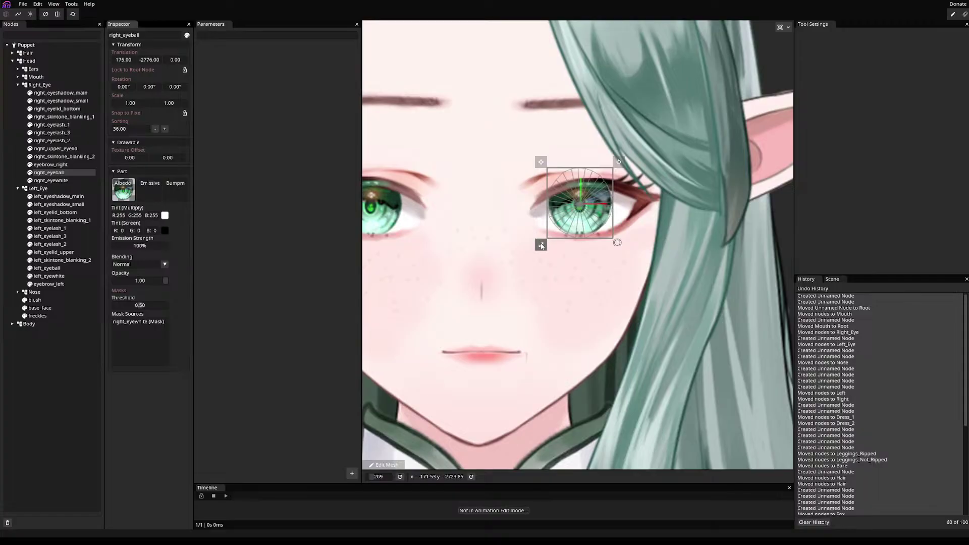
pyautogui.moveTo(541, 245); pyautogui.dragTo(556, 228)
pyautogui.hotkey('ctrl', 'z')
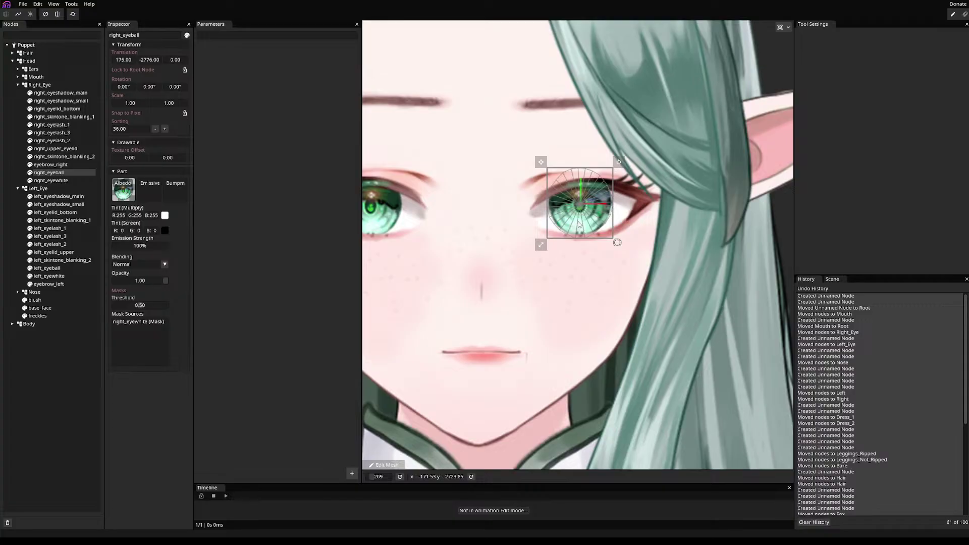
pyautogui.moveTo(541, 163)
pyautogui.mouseDown()
pyautogui.moveTo(545, 182)
pyautogui.moveTo(523, 167)
pyautogui.moveTo(558, 184)
pyautogui.moveTo(523, 168)
pyautogui.moveTo(502, 171)
pyautogui.moveTo(529, 176)
pyautogui.moveTo(502, 169)
pyautogui.moveTo(503, 178)
pyautogui.moveTo(547, 168)
pyautogui.moveTo(533, 173)
pyautogui.moveTo(540, 151)
pyautogui.moveTo(542, 190)
pyautogui.moveTo(537, 152)
pyautogui.moveTo(550, 170)
pyautogui.moveTo(543, 163)
pyautogui.mouseUp()
pyautogui.scroll(-5, 429, 239)
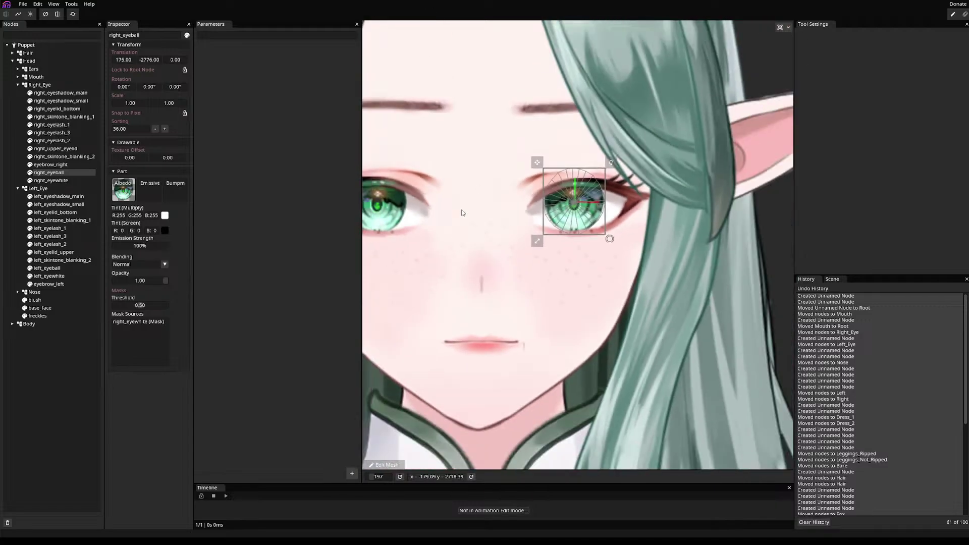
pyautogui.scroll(4, 460, 142)
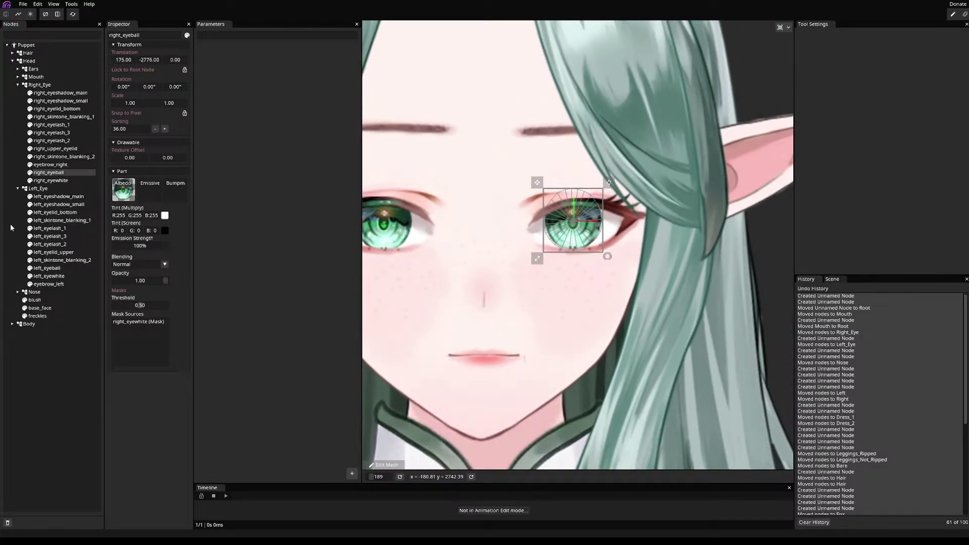
pyautogui.click(32, 180)
pyautogui.keyDown('ctrl'); pyautogui.click(29, 183); pyautogui.keyUp('ctrl')
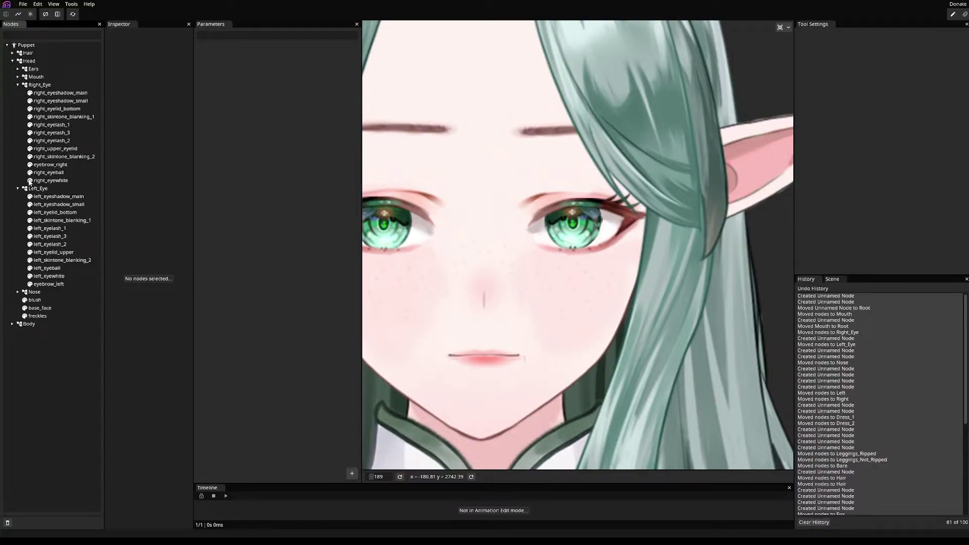
pyautogui.click(29, 182)
pyautogui.click(25, 85)
pyautogui.click(25, 85)
pyautogui.click(25, 85)
pyautogui.click(25, 85)
pyautogui.click(18, 85)
pyautogui.click(24, 85)
pyautogui.click(25, 85)
pyautogui.click(18, 85)
# - Open right_elf_ear for mesh editing and auto-generate its mesh
pyautogui.scroll(4, 752, 216)
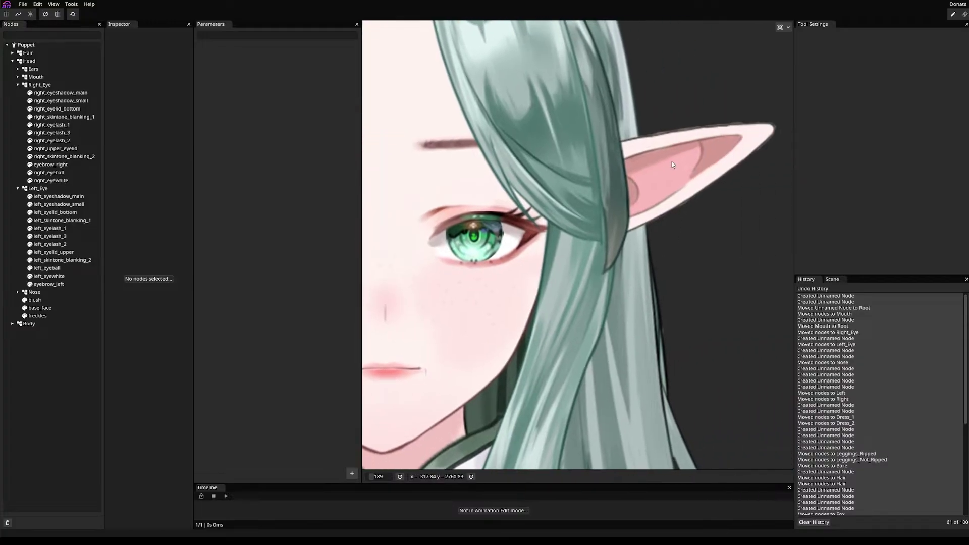
pyautogui.click(672, 162)
pyautogui.click(689, 183)
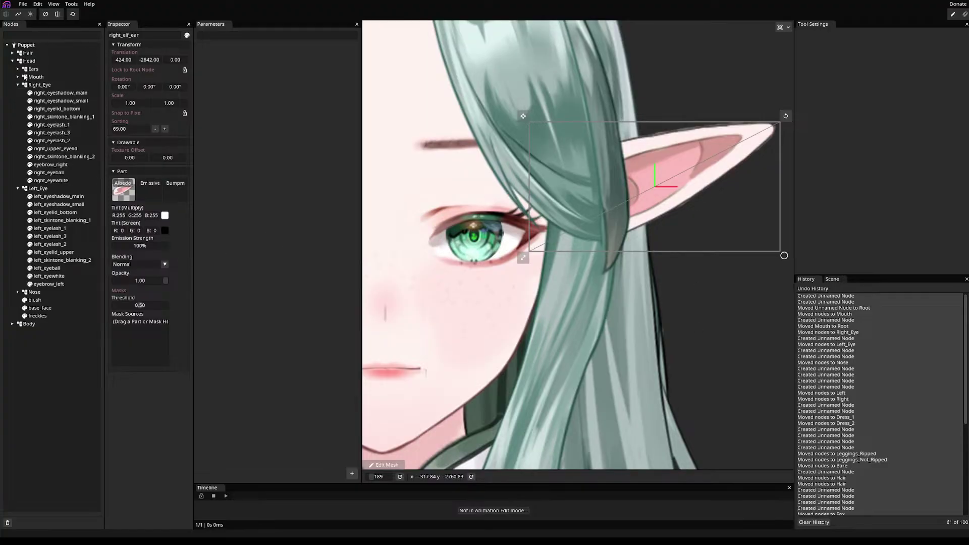
pyautogui.click(17, 69)
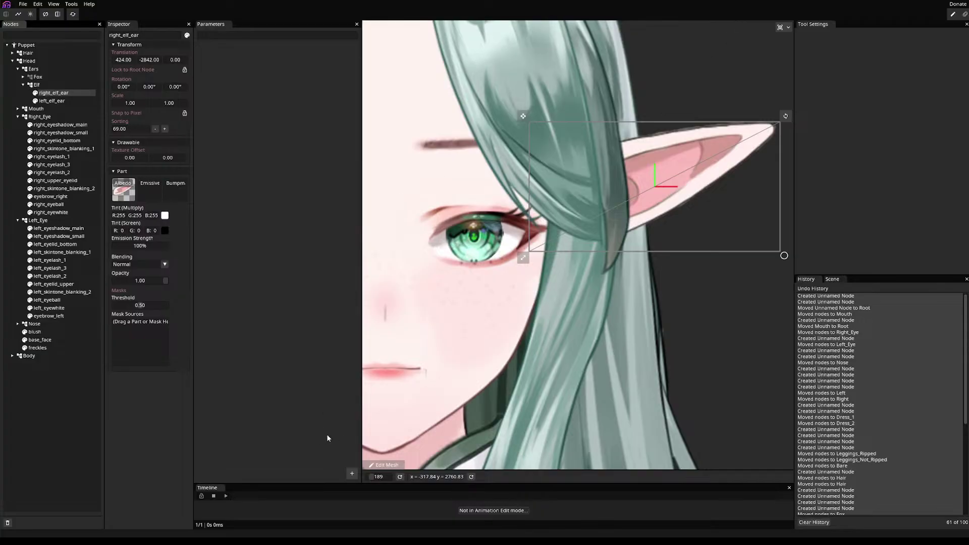
pyautogui.click(385, 465)
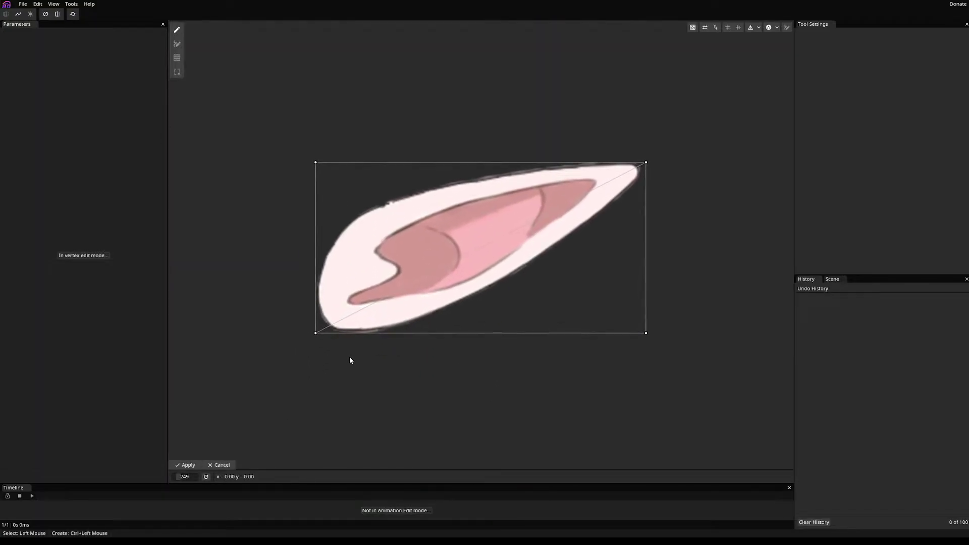
pyautogui.moveTo(350, 360); pyautogui.dragTo(392, 352)
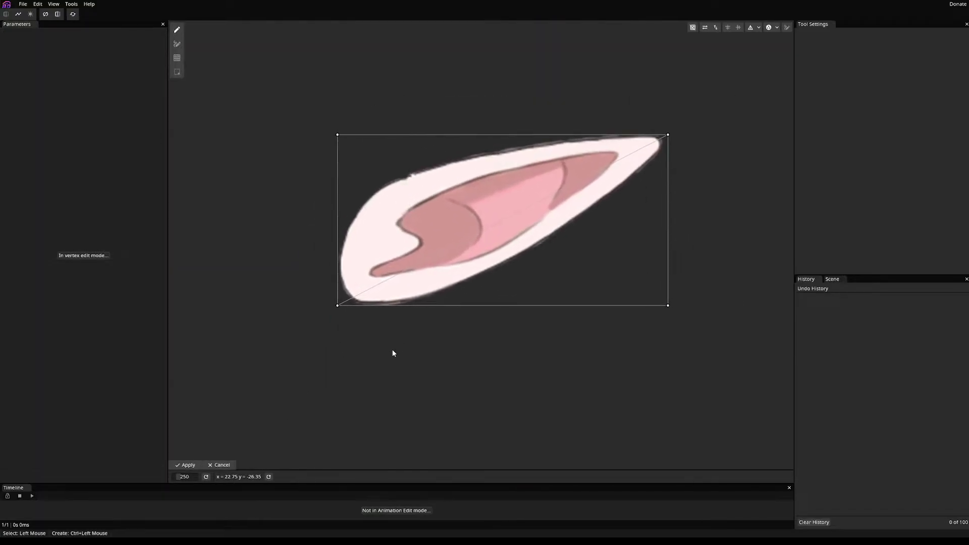
pyautogui.click(751, 28)
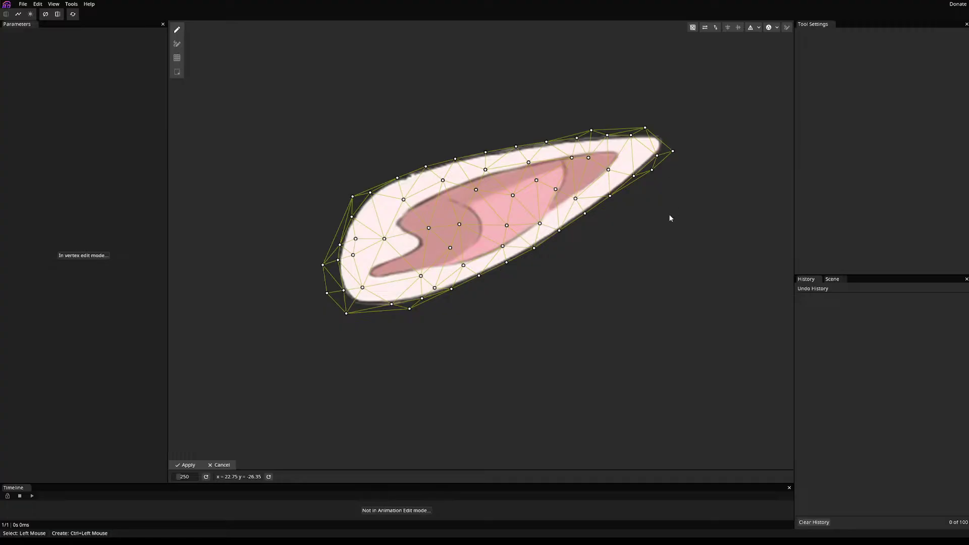
# - Add vertices around the ear's pointed tip and reposition the existing tip vertex to round off the mesh there
pyautogui.scroll(3, 661, 174)
pyautogui.scroll(-1, 660, 174)
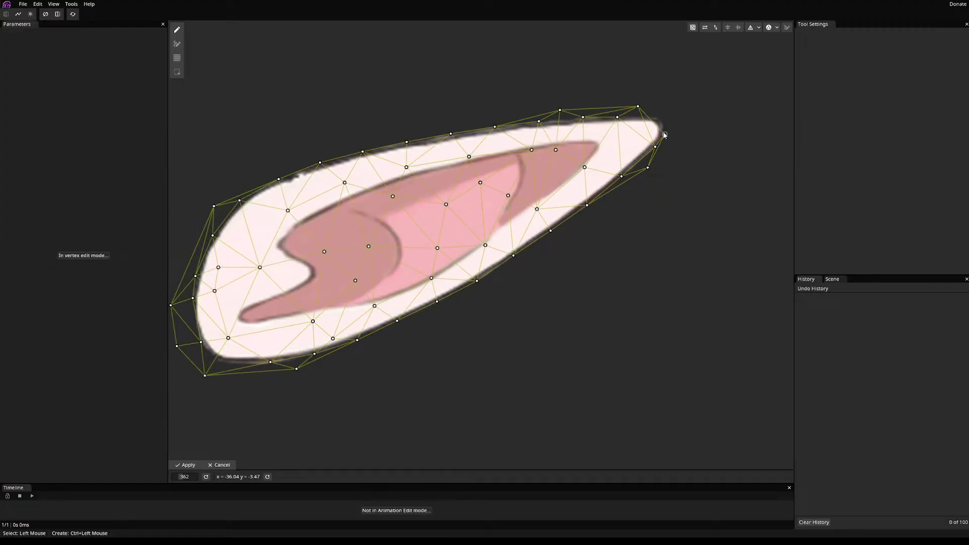
pyautogui.keyDown('ctrl'); pyautogui.click(664, 135); pyautogui.keyUp('ctrl')
pyautogui.moveTo(638, 107); pyautogui.dragTo(667, 146)
pyautogui.keyDown('ctrl'); pyautogui.click(653, 121); pyautogui.keyUp('ctrl')
pyautogui.keyDown('ctrl'); pyautogui.click(660, 116); pyautogui.keyUp('ctrl')
pyautogui.hotkey('ctrl', 's')
pyautogui.keyDown('ctrl'); pyautogui.click(668, 124); pyautogui.keyUp('ctrl')
# - Move the two vertices just below the ear tip so the mesh covers the dark outline of the lower edge
pyautogui.scroll(3, 668, 121)
pyautogui.scroll(3, 666, 115)
pyautogui.moveTo(597, 275); pyautogui.dragTo(579, 259)
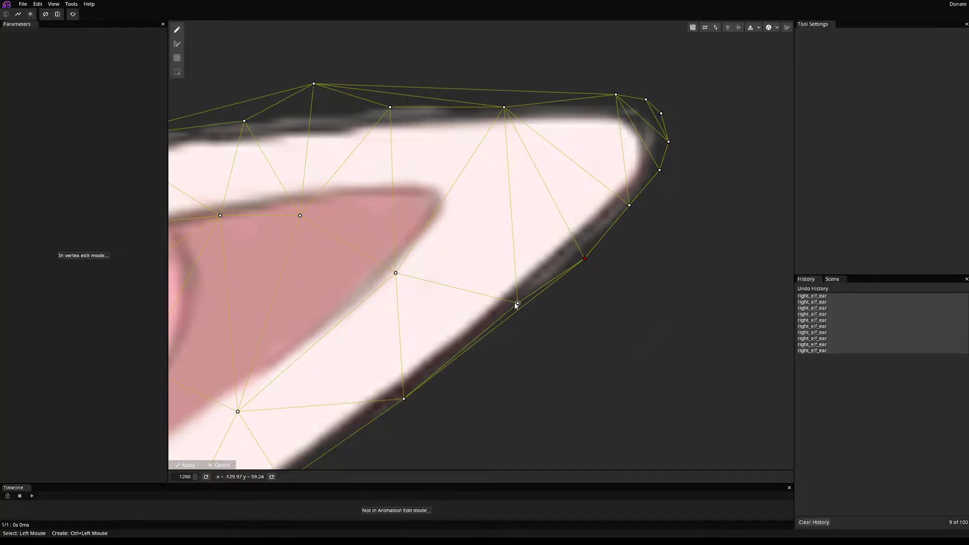
pyautogui.moveTo(518, 303); pyautogui.dragTo(516, 316)
# - Add and adjust vertices along the ear's lower outer edge so the mesh outline encloses the dark line evenly
pyautogui.moveTo(402, 354); pyautogui.dragTo(649, 216)
pyautogui.keyDown('ctrl'); pyautogui.click(643, 216); pyautogui.keyUp('ctrl')
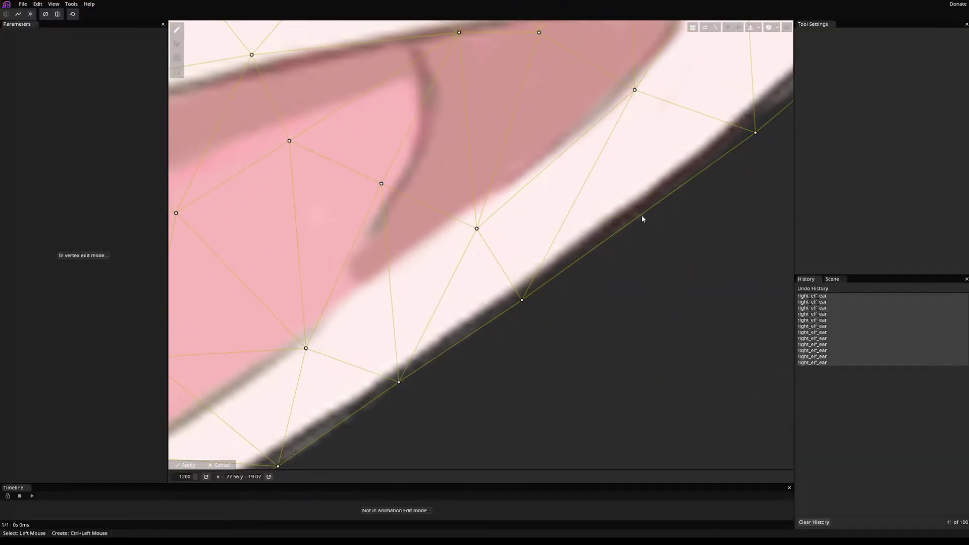
pyautogui.keyDown('ctrl'); pyautogui.click(641, 212); pyautogui.keyUp('ctrl')
pyautogui.moveTo(642, 220); pyautogui.dragTo(618, 242)
pyautogui.scroll(-3, 601, 258)
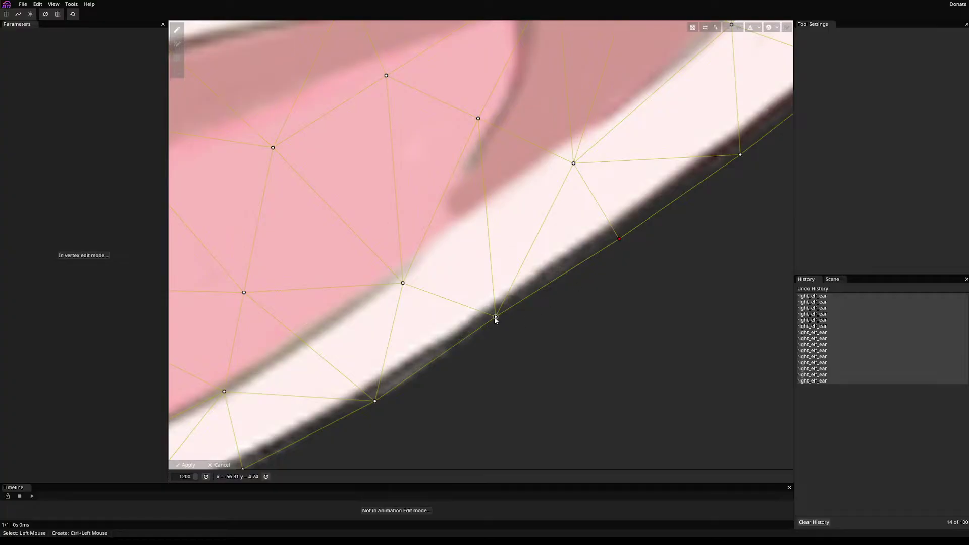
pyautogui.moveTo(495, 318); pyautogui.dragTo(500, 322)
pyautogui.keyDown('ctrl'); pyautogui.click(563, 274); pyautogui.keyUp('ctrl')
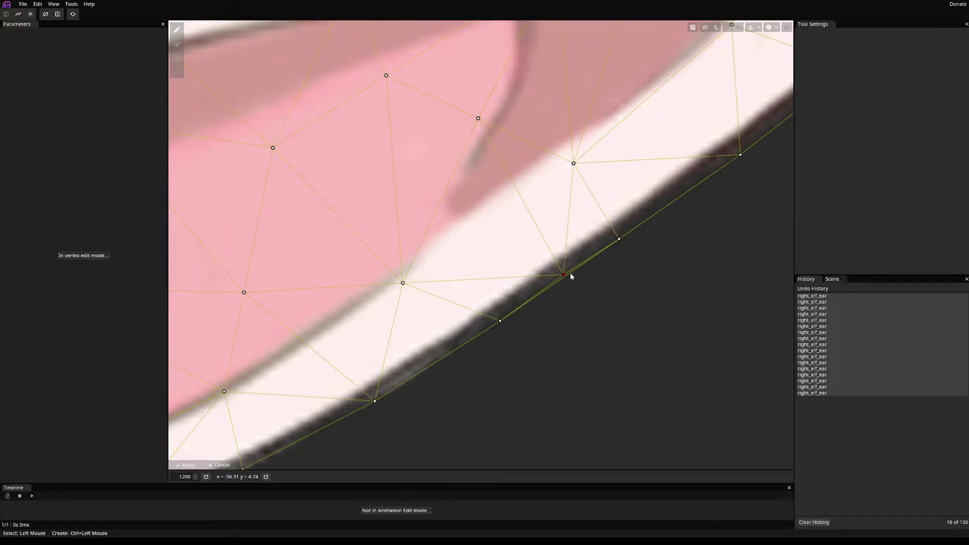
pyautogui.moveTo(563, 274); pyautogui.dragTo(564, 277)
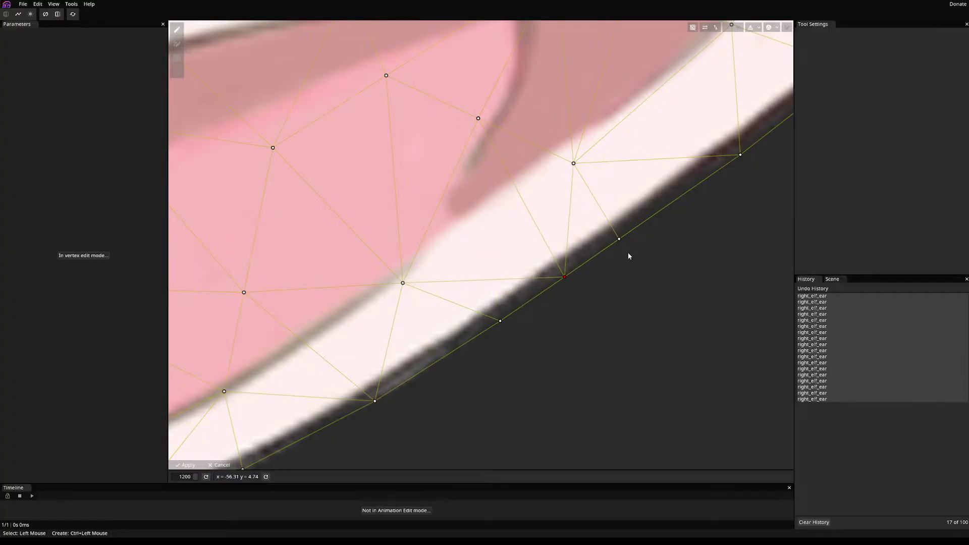
pyautogui.keyDown('ctrl'); pyautogui.click(672, 201); pyautogui.keyUp('ctrl')
pyautogui.scroll(-5, 645, 262)
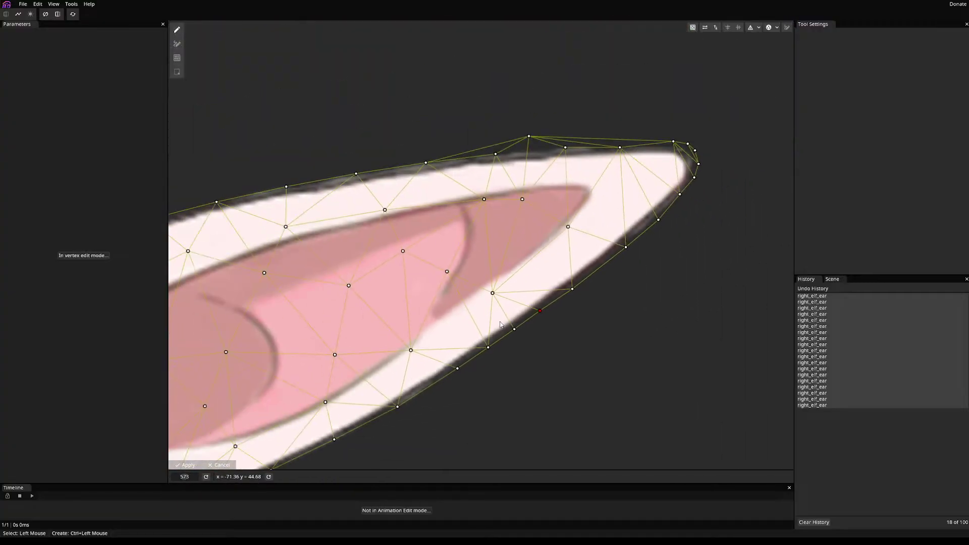
# - Move and add vertices along the lower edge of the inner ear so they follow its pink boundary
pyautogui.keyDown('ctrl'); pyautogui.click(485, 285); pyautogui.keyUp('ctrl')
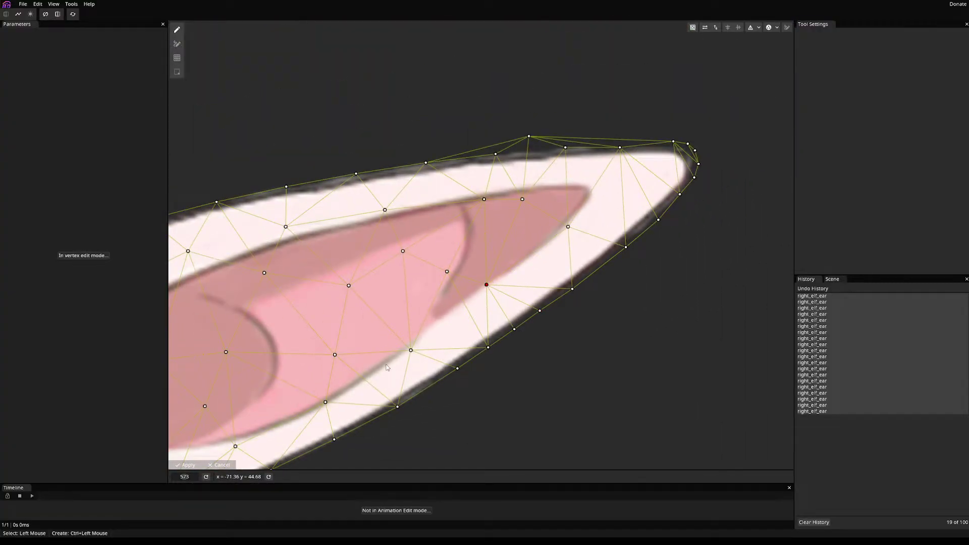
pyautogui.moveTo(410, 350); pyautogui.dragTo(435, 319)
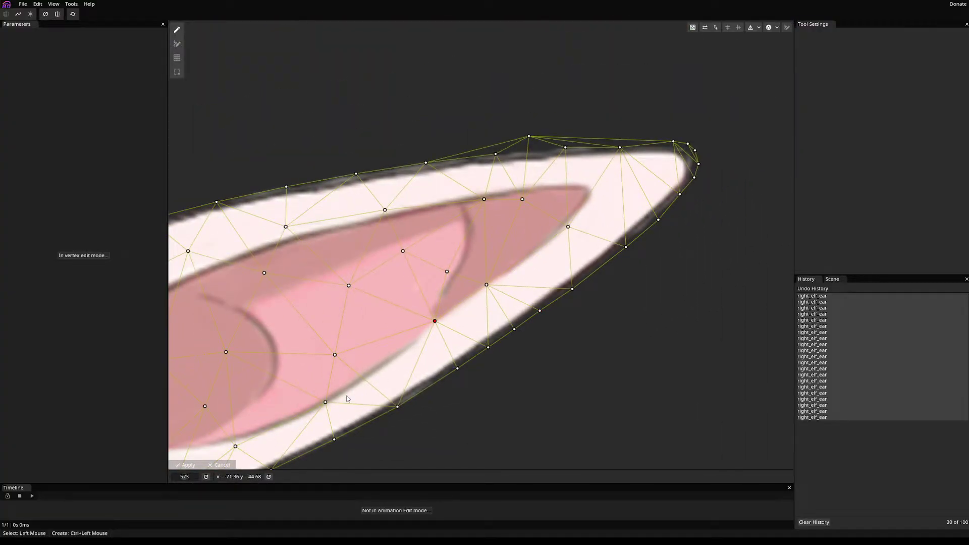
pyautogui.moveTo(346, 397); pyautogui.dragTo(588, 275)
pyautogui.keyDown('ctrl'); pyautogui.click(555, 301); pyautogui.keyUp('ctrl')
pyautogui.keyDown('ctrl'); pyautogui.click(578, 287); pyautogui.keyUp('ctrl')
pyautogui.moveTo(624, 246); pyautogui.dragTo(617, 252)
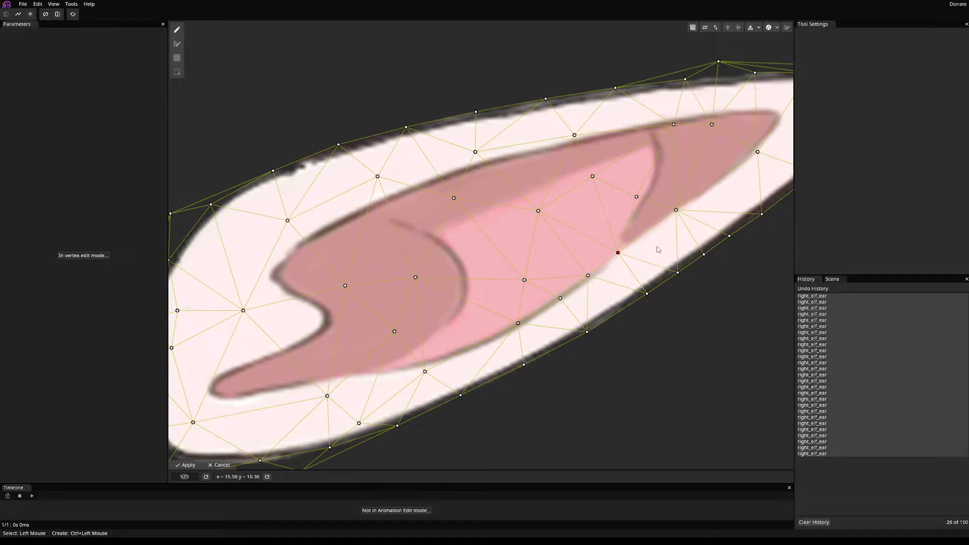
# - Place vertices along the curved fold line near the tip of the inner ear, up to its upper edge
pyautogui.moveTo(541, 249); pyautogui.dragTo(538, 264)
pyautogui.keyDown('ctrl'); pyautogui.click(555, 239); pyautogui.keyUp('ctrl')
pyautogui.keyDown('ctrl'); pyautogui.click(561, 207); pyautogui.keyUp('ctrl')
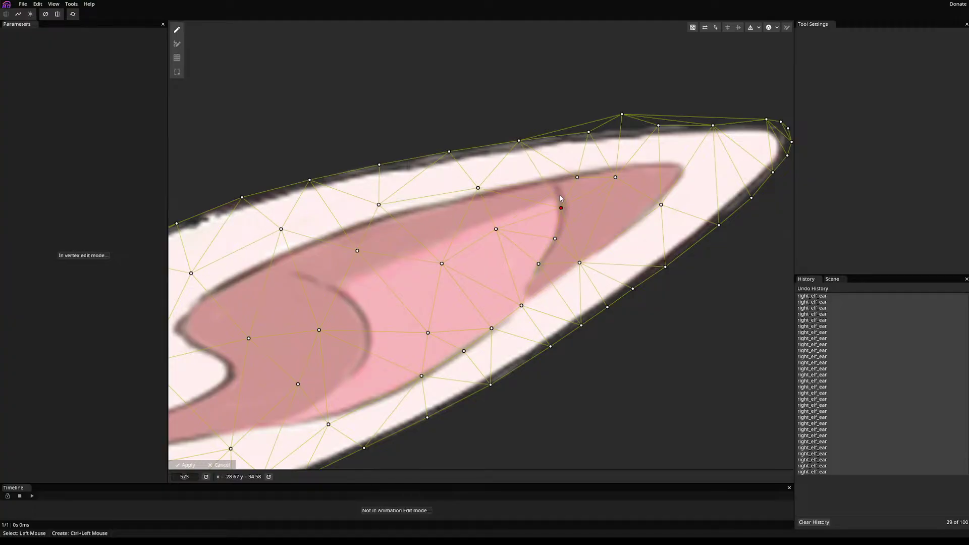
pyautogui.keyDown('ctrl'); pyautogui.click(557, 184); pyautogui.keyUp('ctrl')
# - Shift the vertices near the tip onto the inner ear's upper line and the ear's upper outer edge
pyautogui.moveTo(578, 177); pyautogui.dragTo(617, 169)
pyautogui.click(615, 178)
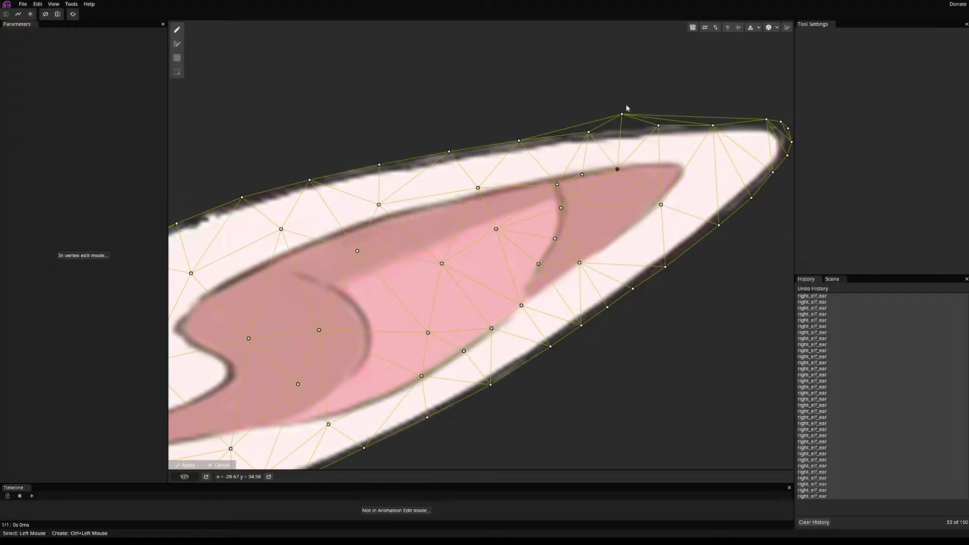
pyautogui.moveTo(622, 114); pyautogui.dragTo(624, 129)
pyautogui.moveTo(712, 126); pyautogui.dragTo(713, 123)
# - Outline the inner ear's pointed tip with added vertices and continue them down its lower side
pyautogui.keyDown('ctrl'); pyautogui.click(658, 165); pyautogui.keyUp('ctrl')
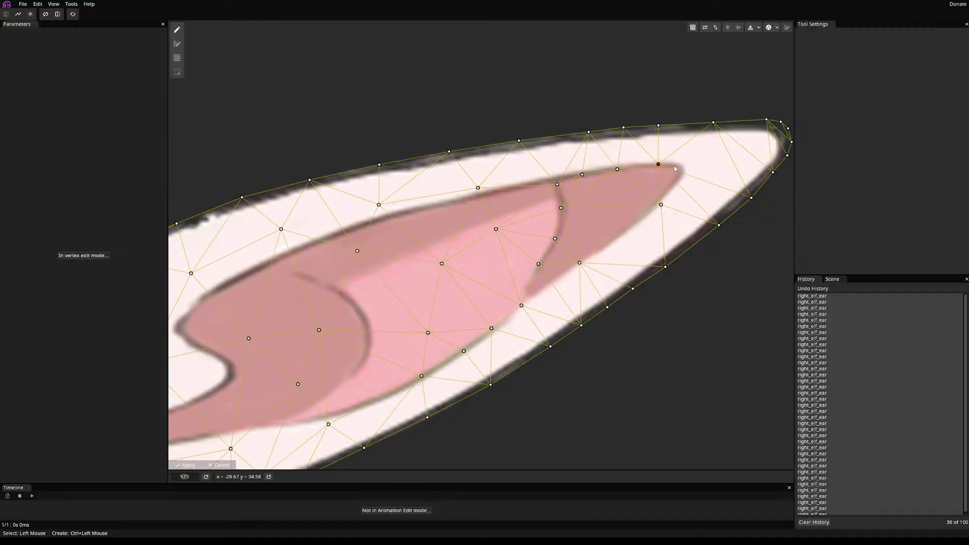
pyautogui.keyDown('ctrl'); pyautogui.click(677, 165); pyautogui.keyUp('ctrl')
pyautogui.keyDown('ctrl'); pyautogui.click(681, 173); pyautogui.keyUp('ctrl')
pyautogui.moveTo(681, 173)
pyautogui.mouseDown()
pyautogui.moveTo(649, 210)
pyautogui.moveTo(671, 189)
pyautogui.mouseUp()
pyautogui.keyDown('ctrl'); pyautogui.click(683, 171); pyautogui.keyUp('ctrl')
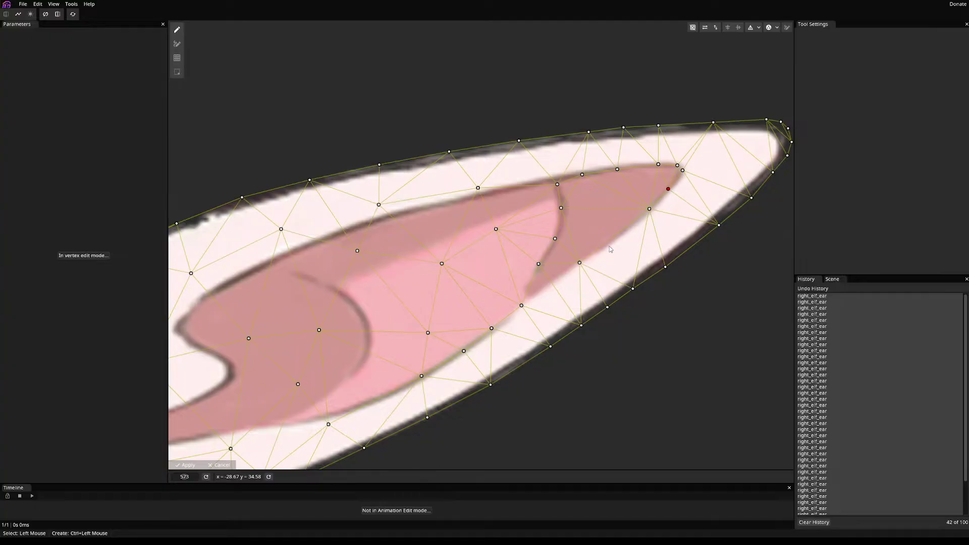
pyautogui.keyDown('ctrl'); pyautogui.click(615, 240); pyautogui.keyUp('ctrl')
# - Add vertices at the lower end of the fold near the tip and move two inner vertices onto the pink shading boundary
pyautogui.keyDown('ctrl'); pyautogui.click(528, 286); pyautogui.keyUp('ctrl')
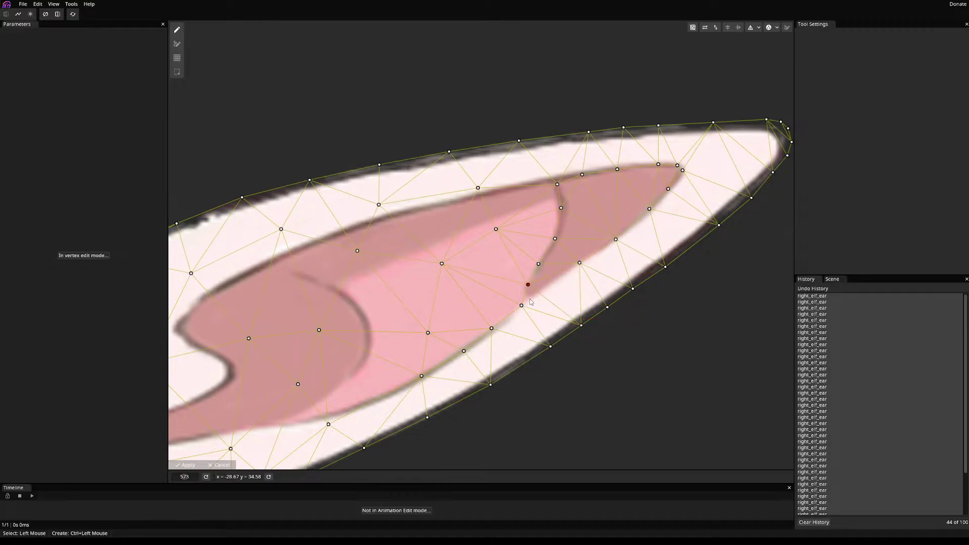
pyautogui.keyDown('ctrl'); pyautogui.click(553, 283); pyautogui.keyUp('ctrl')
pyautogui.moveTo(533, 312); pyautogui.dragTo(606, 265)
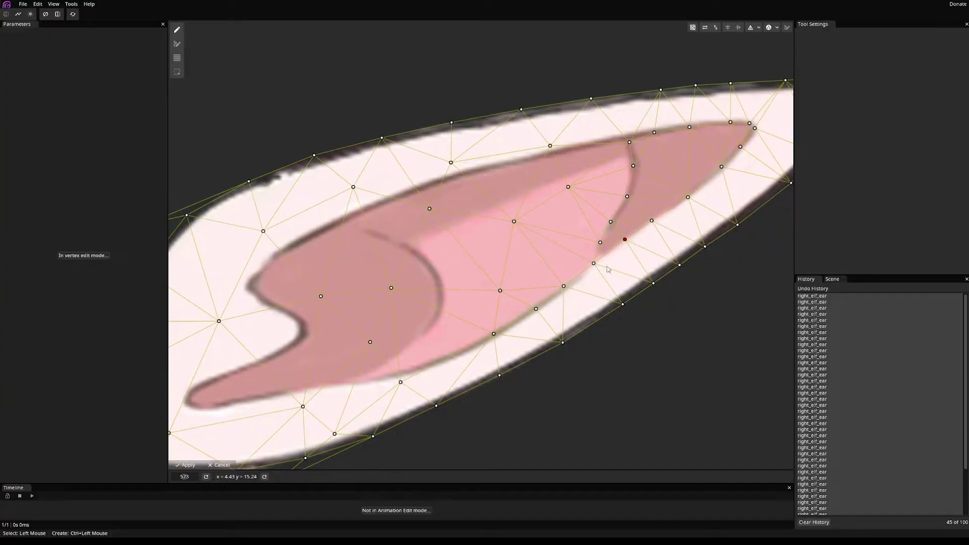
pyautogui.moveTo(620, 230); pyautogui.dragTo(602, 252)
pyautogui.moveTo(548, 209); pyautogui.dragTo(547, 199)
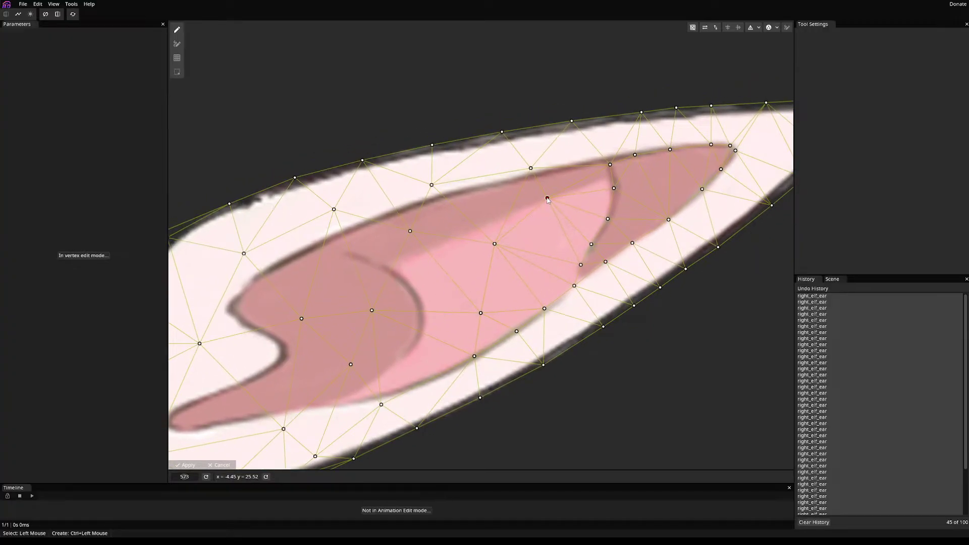
pyautogui.moveTo(492, 240); pyautogui.dragTo(480, 228)
# - Line up vertices along the inner ear's upper dark line, adding points and moving existing ones onto it
pyautogui.moveTo(531, 169); pyautogui.dragTo(578, 163)
pyautogui.keyDown('ctrl'); pyautogui.click(540, 173); pyautogui.keyUp('ctrl')
pyautogui.keyDown('ctrl'); pyautogui.click(505, 179); pyautogui.keyUp('ctrl')
pyautogui.keyDown('ctrl'); pyautogui.click(468, 189); pyautogui.keyUp('ctrl')
pyautogui.moveTo(431, 184); pyautogui.dragTo(330, 247)
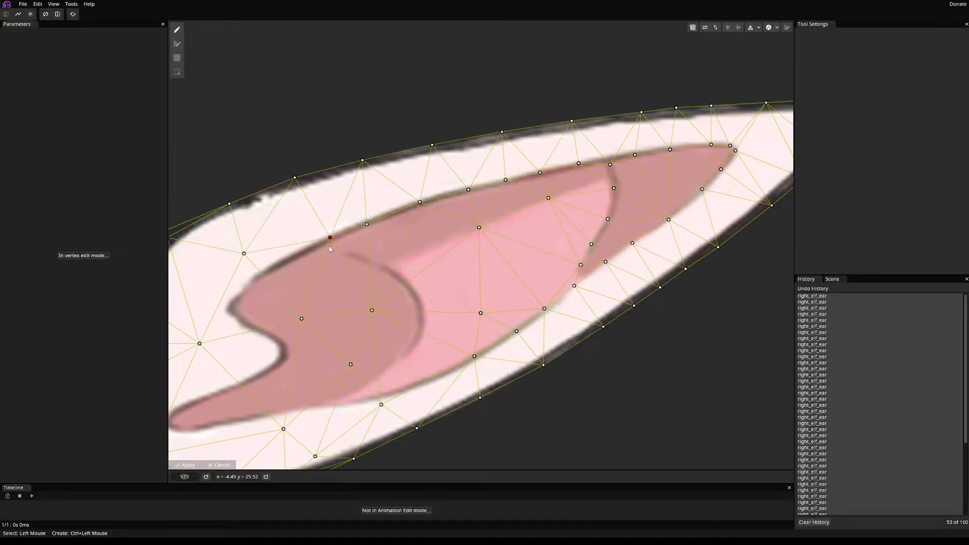
pyautogui.moveTo(243, 257)
pyautogui.mouseDown()
pyautogui.moveTo(254, 284)
pyautogui.moveTo(360, 241)
pyautogui.moveTo(299, 284)
pyautogui.moveTo(425, 192)
pyautogui.mouseUp()
# - Trace the notch at the base of the inner ear with closely spaced vertices around its curve
pyautogui.moveTo(333, 247); pyautogui.dragTo(363, 212)
pyautogui.keyDown('ctrl'); pyautogui.click(393, 230); pyautogui.keyUp('ctrl')
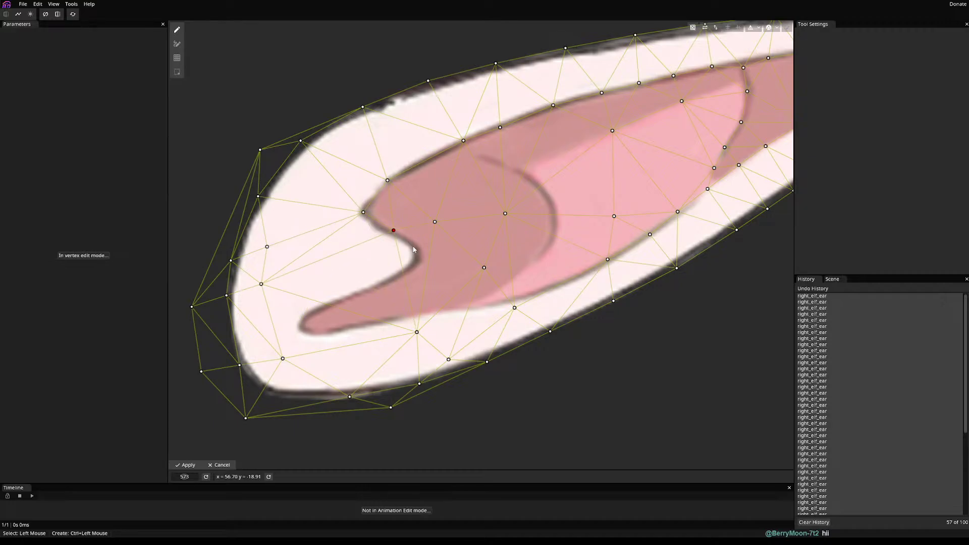
pyautogui.keyDown('ctrl'); pyautogui.click(402, 270); pyautogui.keyUp('ctrl')
pyautogui.keyDown('ctrl'); pyautogui.click(415, 255); pyautogui.keyUp('ctrl')
pyautogui.moveTo(412, 247); pyautogui.dragTo(415, 251)
pyautogui.keyDown('ctrl'); pyautogui.click(408, 244); pyautogui.keyUp('ctrl')
pyautogui.keyDown('ctrl'); pyautogui.click(414, 251); pyautogui.keyUp('ctrl')
pyautogui.keyDown('ctrl'); pyautogui.click(414, 263); pyautogui.keyUp('ctrl')
pyautogui.moveTo(402, 271); pyautogui.dragTo(393, 278)
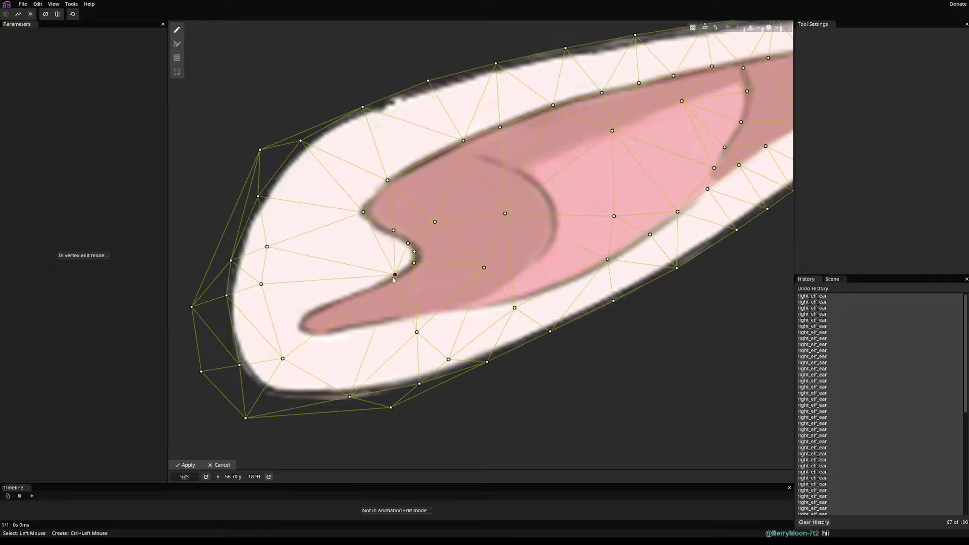
pyautogui.keyDown('ctrl'); pyautogui.click(373, 289); pyautogui.keyUp('ctrl')
# - Outline the narrow lobe-shaped end of the inner ear with vertices around its rounded tip and along its underside
pyautogui.moveTo(458, 424); pyautogui.dragTo(569, 405)
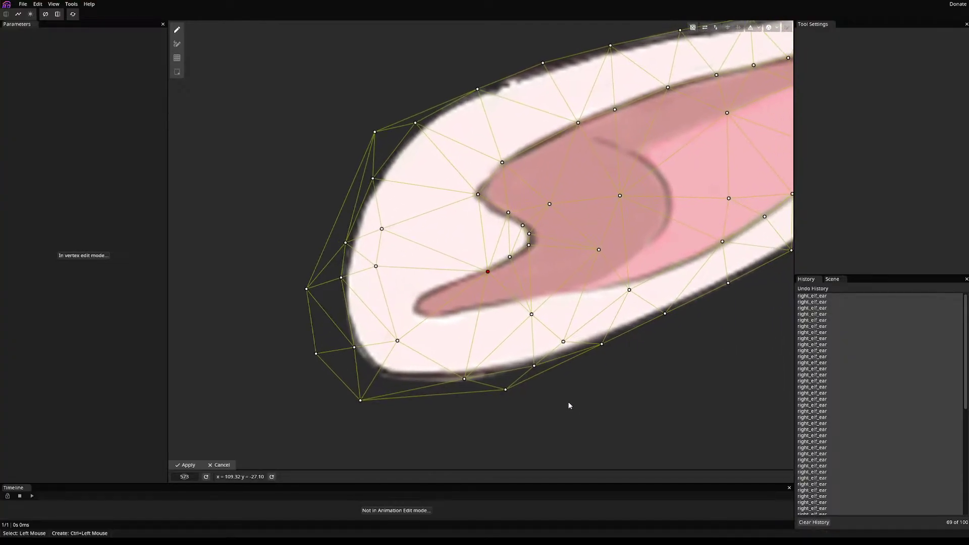
pyautogui.keyDown('ctrl'); pyautogui.click(461, 279); pyautogui.keyUp('ctrl')
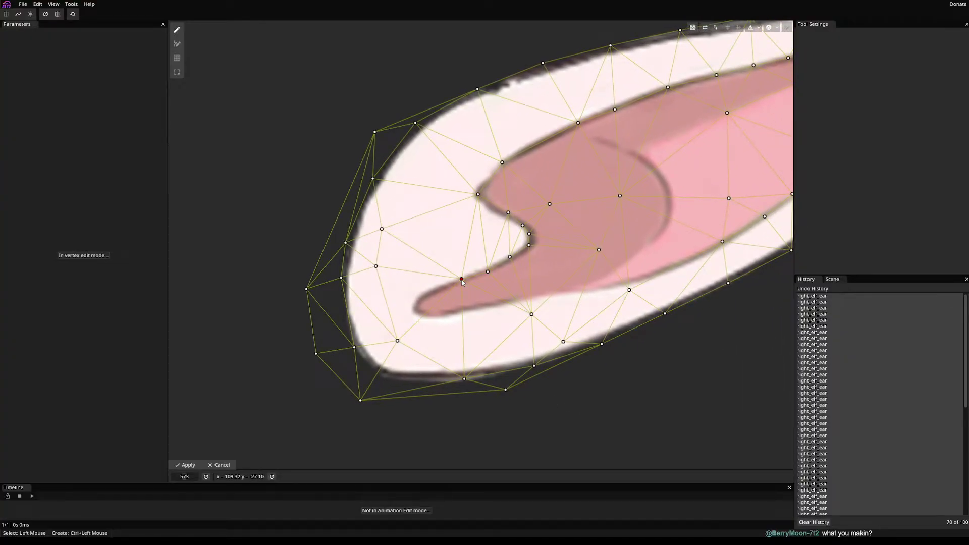
pyautogui.keyDown('ctrl'); pyautogui.click(432, 289); pyautogui.keyUp('ctrl')
pyautogui.keyDown('ctrl'); pyautogui.click(419, 299); pyautogui.keyUp('ctrl')
pyautogui.keyDown('ctrl'); pyautogui.click(416, 311); pyautogui.keyUp('ctrl')
pyautogui.keyDown('ctrl'); pyautogui.click(430, 315); pyautogui.keyUp('ctrl')
pyautogui.keyDown('ctrl'); pyautogui.click(452, 311); pyautogui.keyUp('ctrl')
pyautogui.keyDown('ctrl'); pyautogui.click(476, 306); pyautogui.keyUp('ctrl')
pyautogui.keyDown('ctrl'); pyautogui.click(505, 300); pyautogui.keyUp('ctrl')
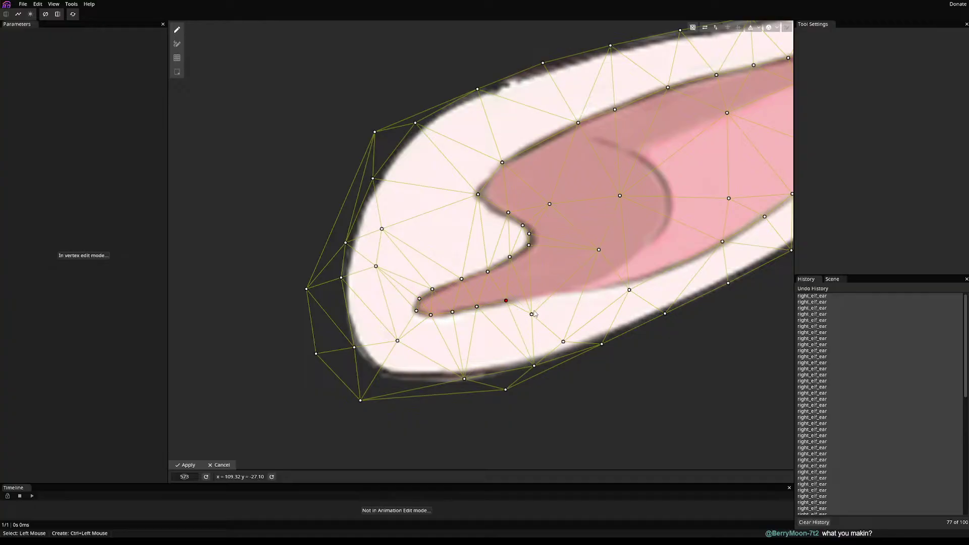
# - Complete the row of vertices along the inner ear's lower line between the lobe and the pink area
pyautogui.moveTo(531, 314); pyautogui.dragTo(533, 293)
pyautogui.keyDown('ctrl'); pyautogui.click(574, 290); pyautogui.keyUp('ctrl')
pyautogui.keyDown('ctrl'); pyautogui.click(600, 288); pyautogui.keyUp('ctrl')
pyautogui.moveTo(629, 292); pyautogui.dragTo(628, 284)
pyautogui.moveTo(700, 325); pyautogui.dragTo(540, 391)
pyautogui.keyDown('ctrl'); pyautogui.click(515, 332); pyautogui.keyUp('ctrl')
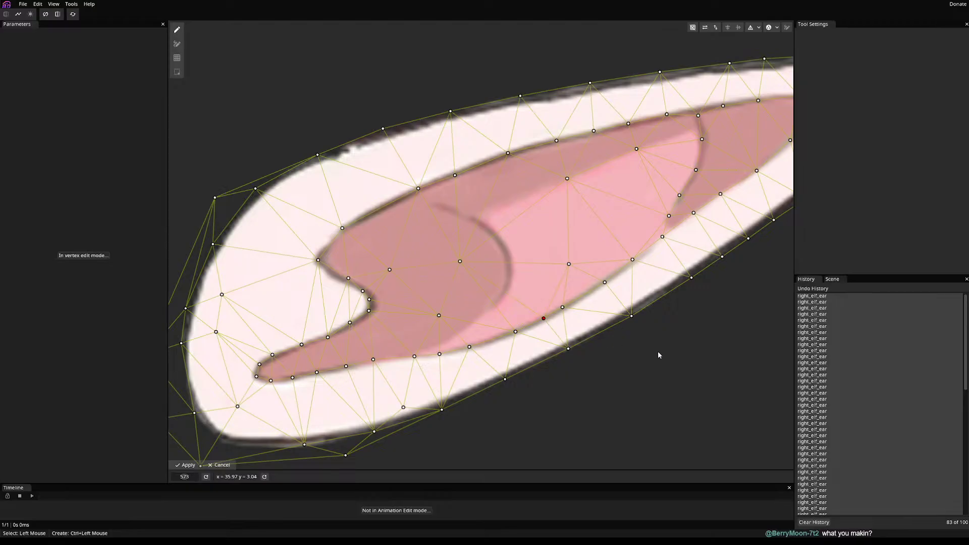
# - Trace the large curved fold inside the ear with vertices and shift the nearby interior vertices away from it
pyautogui.scroll(-5, 555, 343)
pyautogui.scroll(2, 573, 339)
pyautogui.scroll(3, 570, 354)
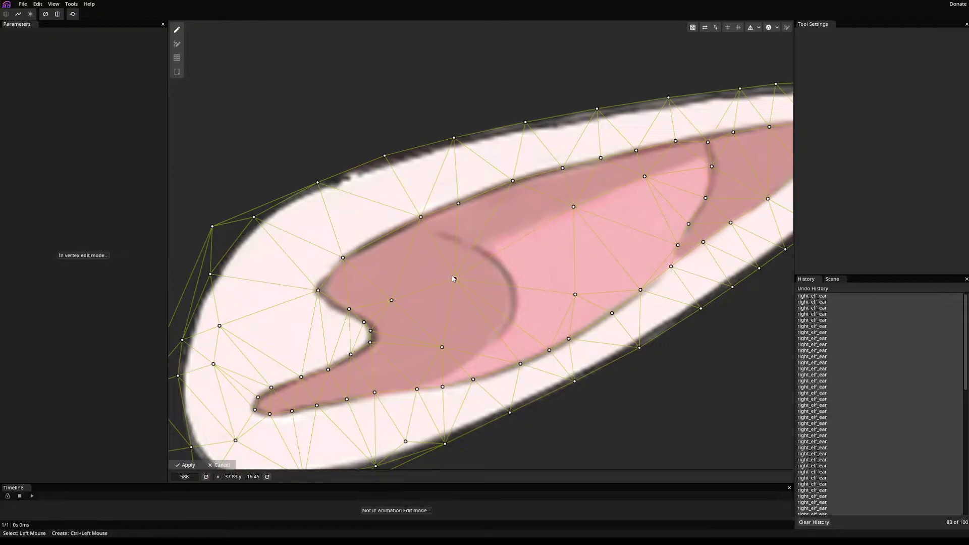
pyautogui.click(386, 281)
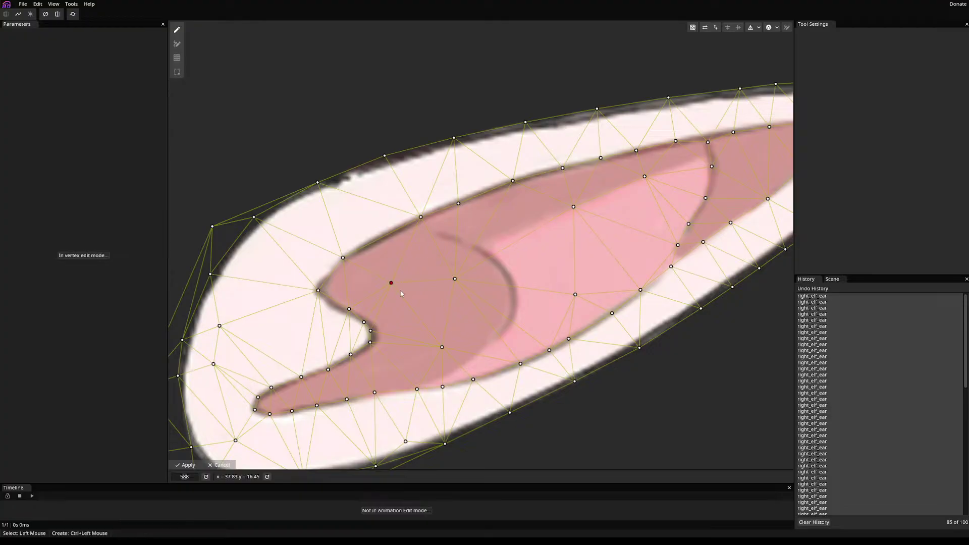
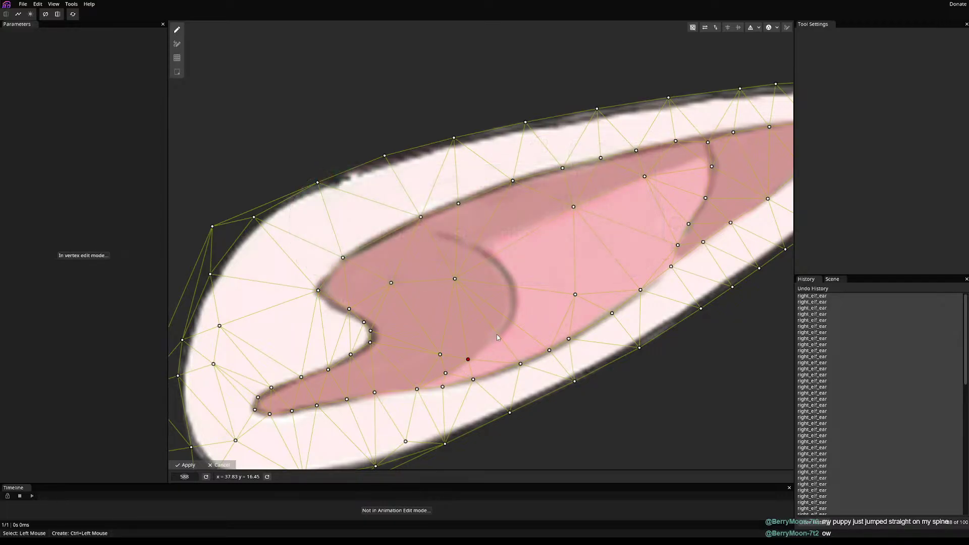
pyautogui.keyDown('ctrl'); pyautogui.click(506, 321); pyautogui.keyUp('ctrl')
pyautogui.scroll(-5, 475, 284)
pyautogui.scroll(5, 443, 284)
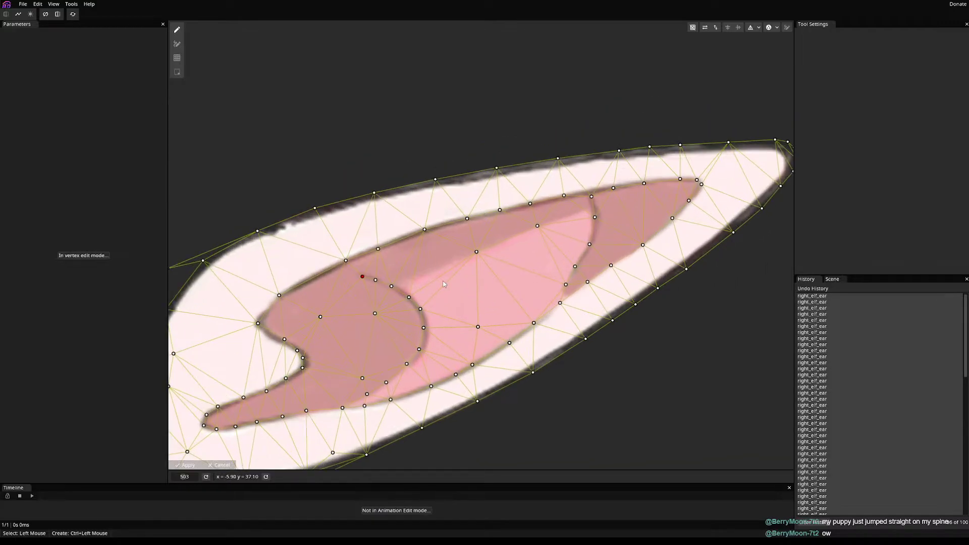
# - Fill the pink area and the darker inner ear area with extra vertices and space the existing ones more evenly
pyautogui.moveTo(510, 291); pyautogui.dragTo(550, 297)
pyautogui.moveTo(310, 392); pyautogui.dragTo(326, 387)
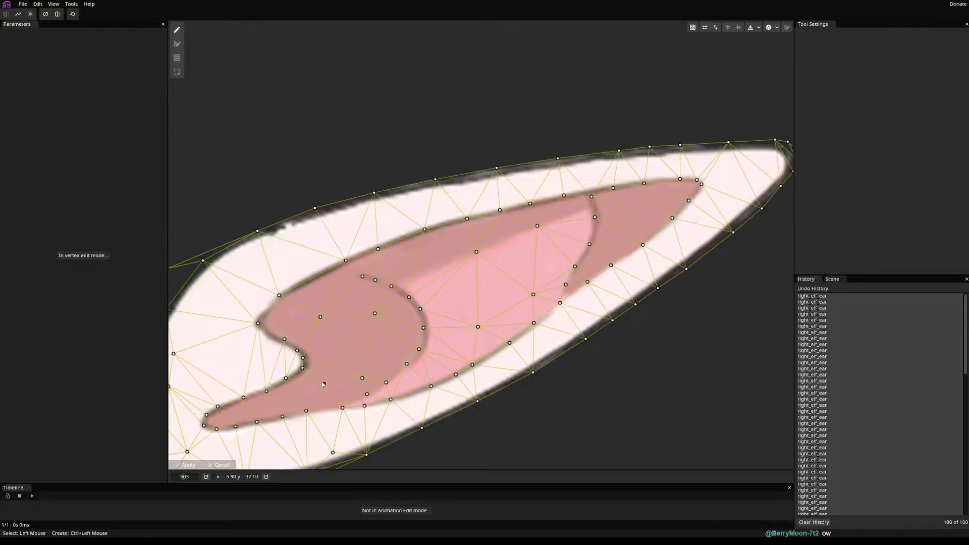
pyautogui.moveTo(375, 315); pyautogui.dragTo(375, 302)
pyautogui.moveTo(362, 377); pyautogui.dragTo(360, 366)
pyautogui.scroll(-3, 476, 316)
pyautogui.scroll(2, 308, 432)
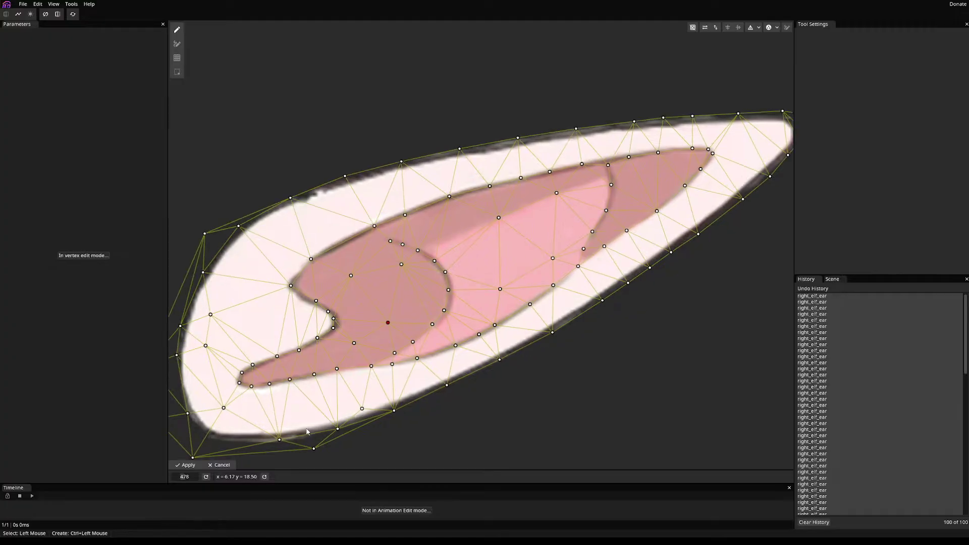
# - Pull the outlying vertices in to the ear's rounded bottom edge and add vertices between them along the dark outline
pyautogui.scroll(4, 417, 438)
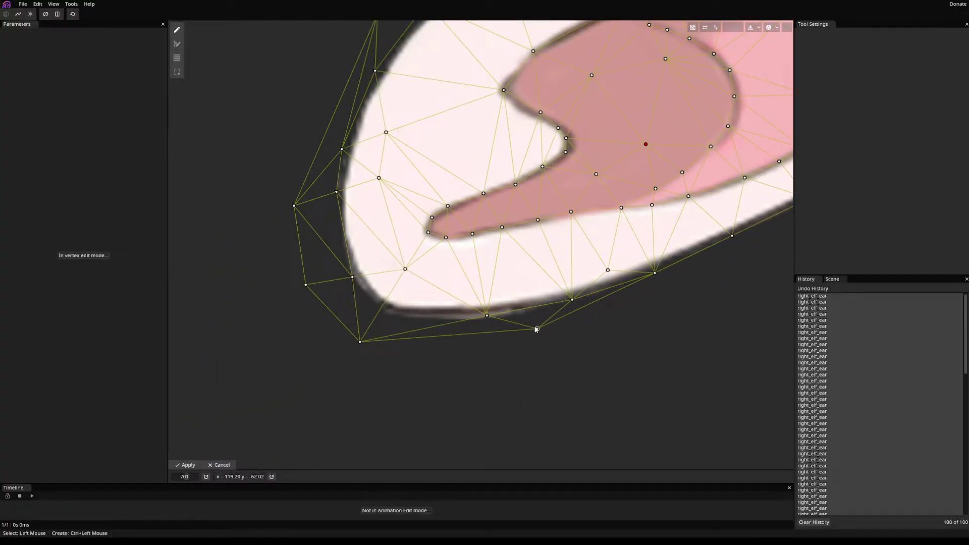
pyautogui.moveTo(536, 329); pyautogui.dragTo(532, 313)
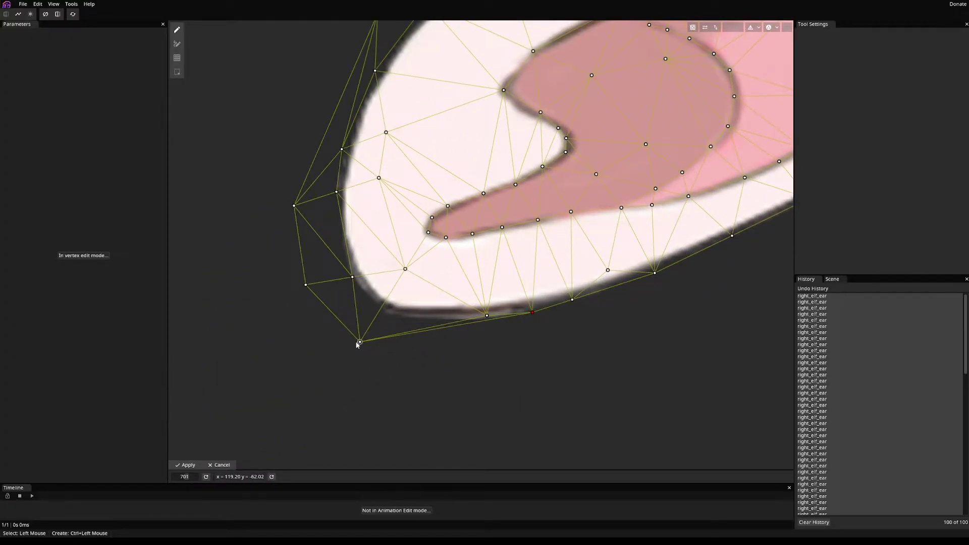
pyautogui.moveTo(357, 344); pyautogui.dragTo(421, 322)
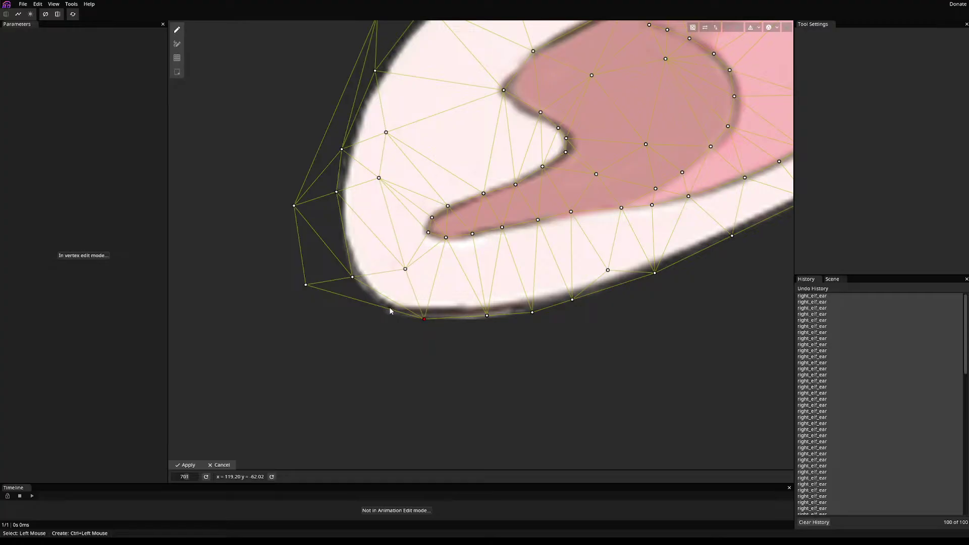
pyautogui.moveTo(352, 277); pyautogui.dragTo(372, 297)
pyautogui.moveTo(306, 285); pyautogui.dragTo(348, 282)
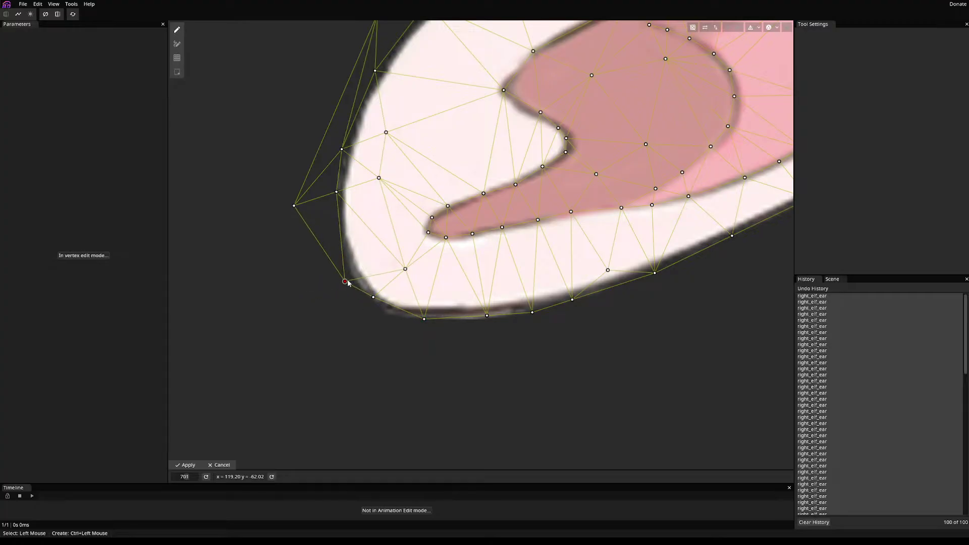
pyautogui.keyDown('ctrl'); pyautogui.click(391, 313); pyautogui.keyUp('ctrl')
pyautogui.keyDown('ctrl'); pyautogui.click(459, 320); pyautogui.keyUp('ctrl')
pyautogui.keyDown('ctrl'); pyautogui.click(506, 316); pyautogui.keyUp('ctrl')
pyautogui.moveTo(506, 316); pyautogui.dragTo(486, 317)
# - Fit the mesh to the ear's rounded base side by adding vertices and moving the outlying ones onto the outline
pyautogui.moveTo(399, 327); pyautogui.dragTo(441, 347)
pyautogui.keyDown('ctrl'); pyautogui.click(436, 342); pyautogui.keyUp('ctrl')
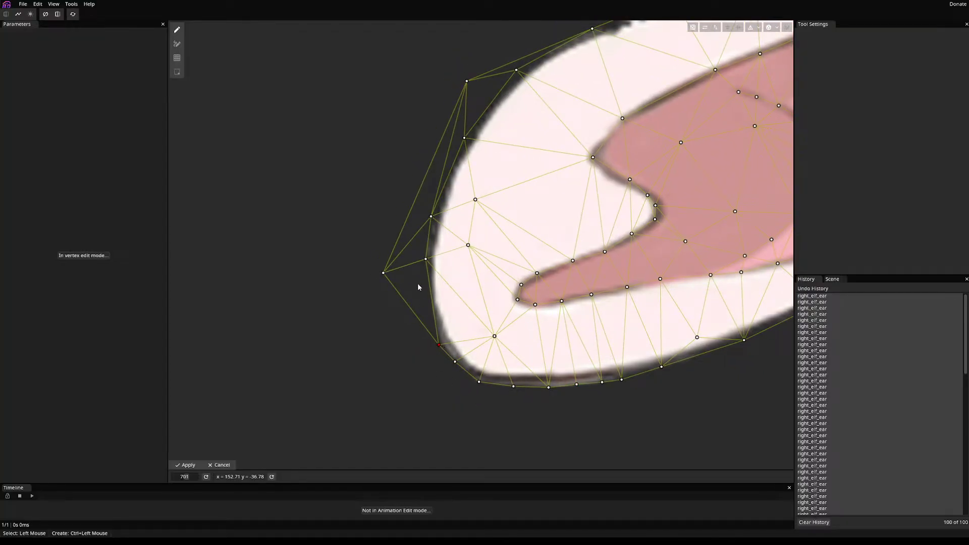
pyautogui.keyDown('ctrl'); pyautogui.click(428, 295); pyautogui.keyUp('ctrl')
pyautogui.moveTo(384, 273); pyautogui.dragTo(358, 368)
pyautogui.moveTo(426, 226); pyautogui.dragTo(414, 251)
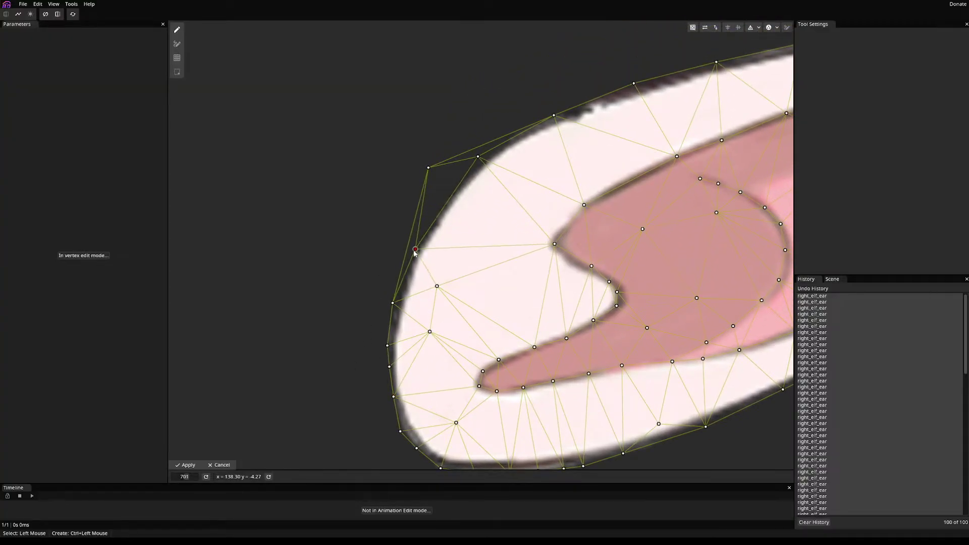
pyautogui.moveTo(428, 167); pyautogui.dragTo(441, 208)
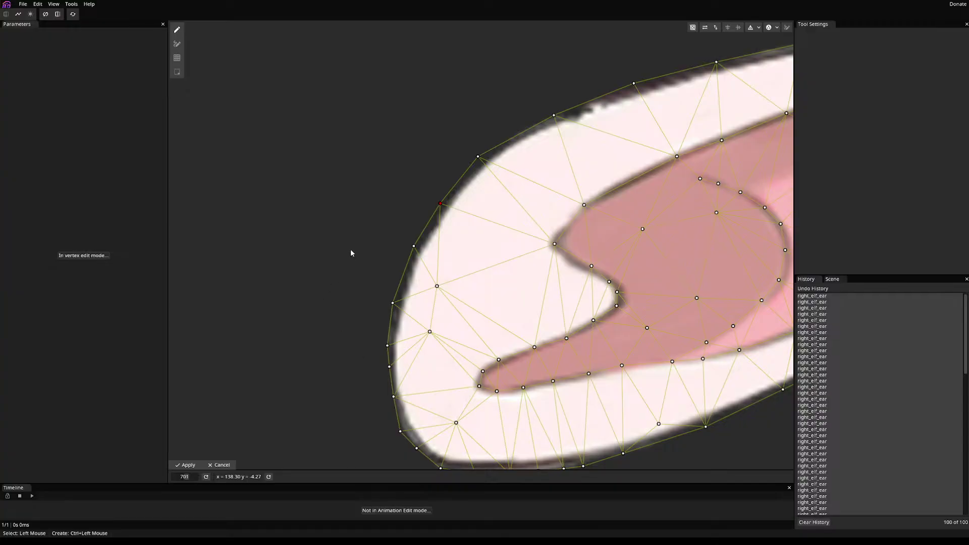
# - Refine the mesh outline at the ear's pointed tip by adding an upper-edge vertex and shifting the surrounding vertices closer to the dark outline
pyautogui.hscroll(10, 176, 262)
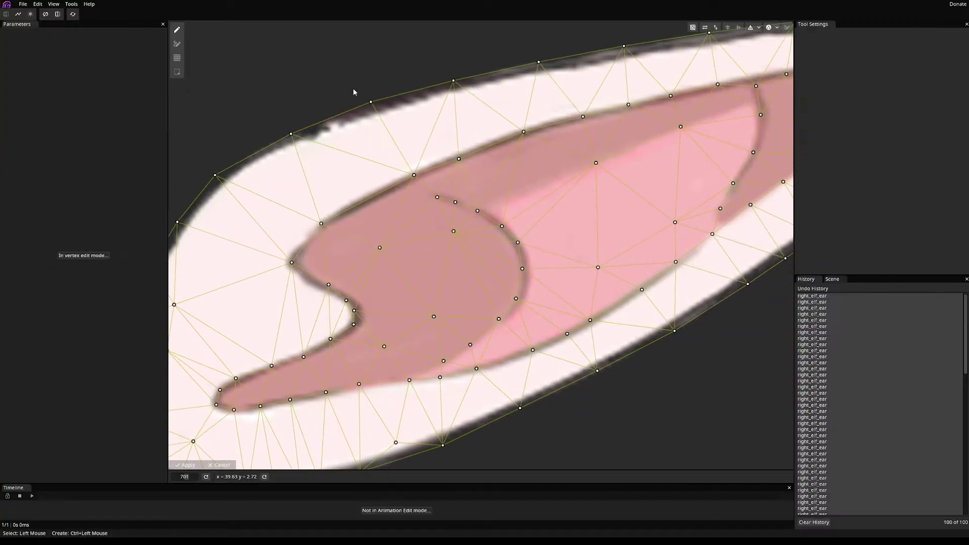
pyautogui.hscroll(10, 417, 92)
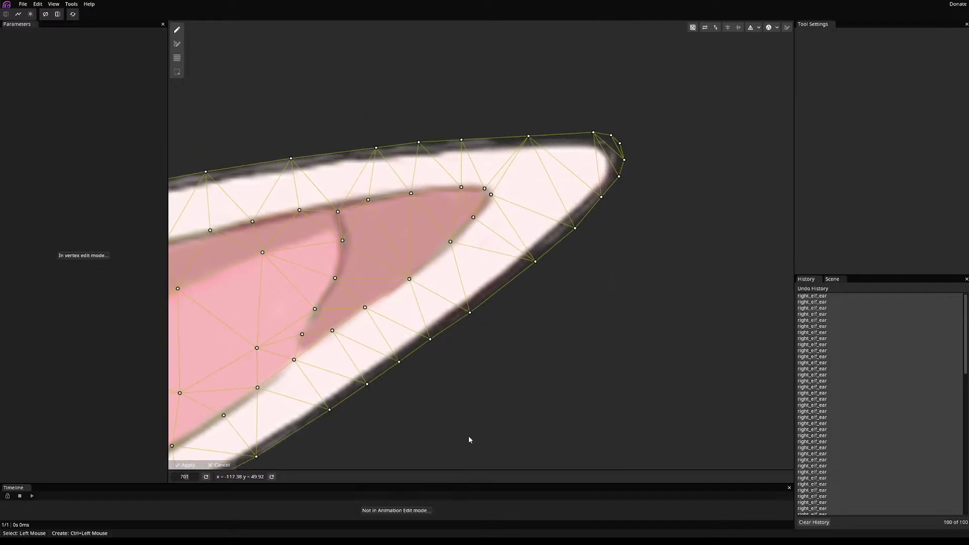
pyautogui.hscroll(-2, 526, 418)
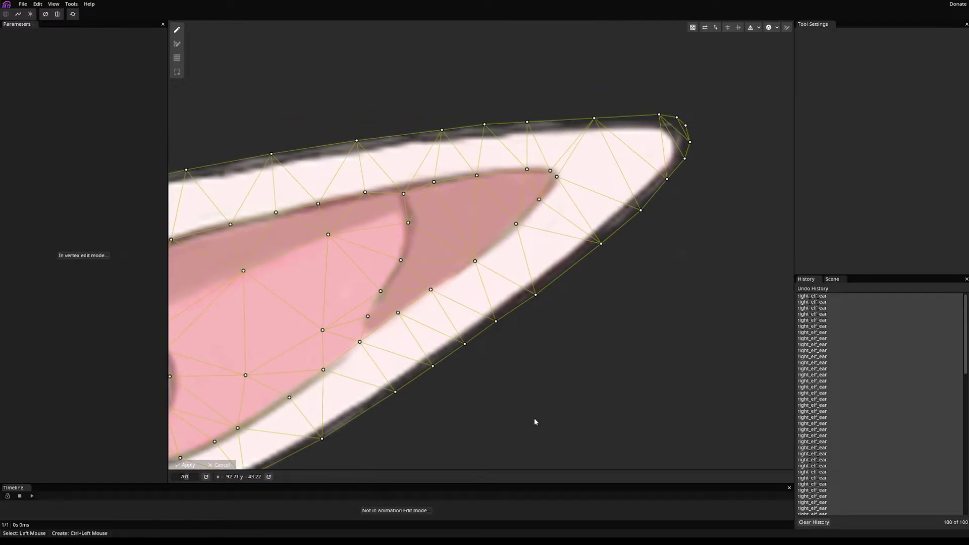
pyautogui.scroll(3, 636, 337)
pyautogui.scroll(-3, 500, 383)
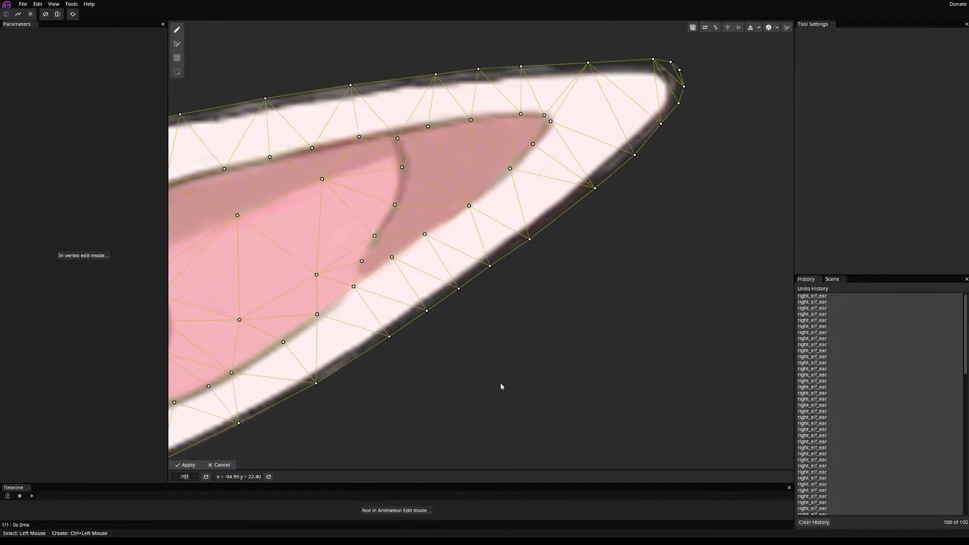
pyautogui.moveTo(459, 432); pyautogui.dragTo(442, 450)
pyautogui.moveTo(444, 454); pyautogui.dragTo(486, 461)
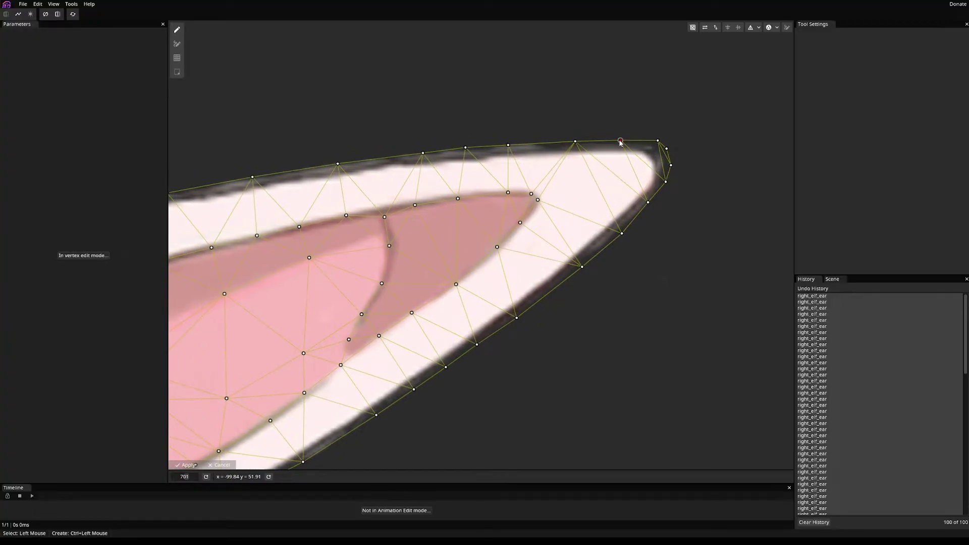
pyautogui.moveTo(658, 141); pyautogui.dragTo(645, 141)
pyautogui.moveTo(665, 181); pyautogui.dragTo(663, 186)
pyautogui.moveTo(581, 267); pyautogui.dragTo(578, 264)
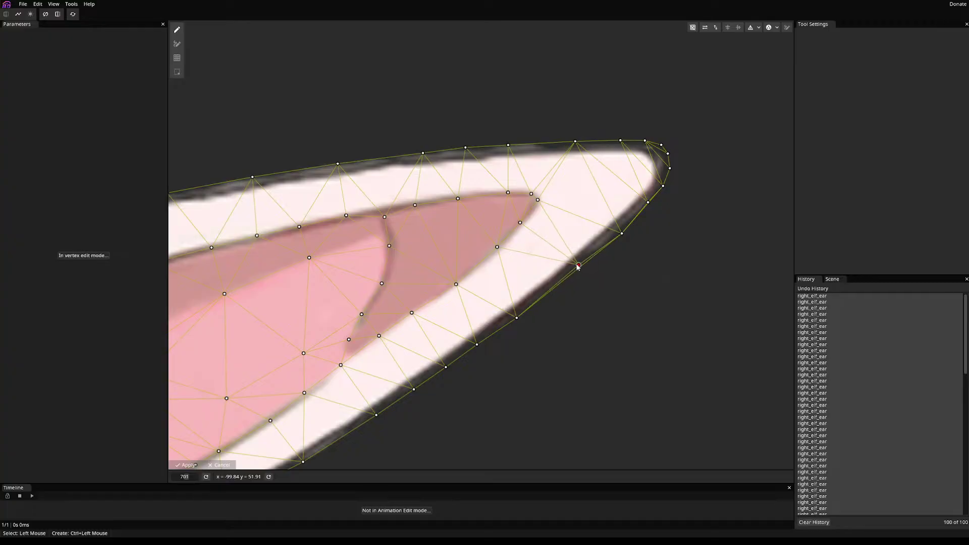
pyautogui.moveTo(622, 233); pyautogui.dragTo(617, 233)
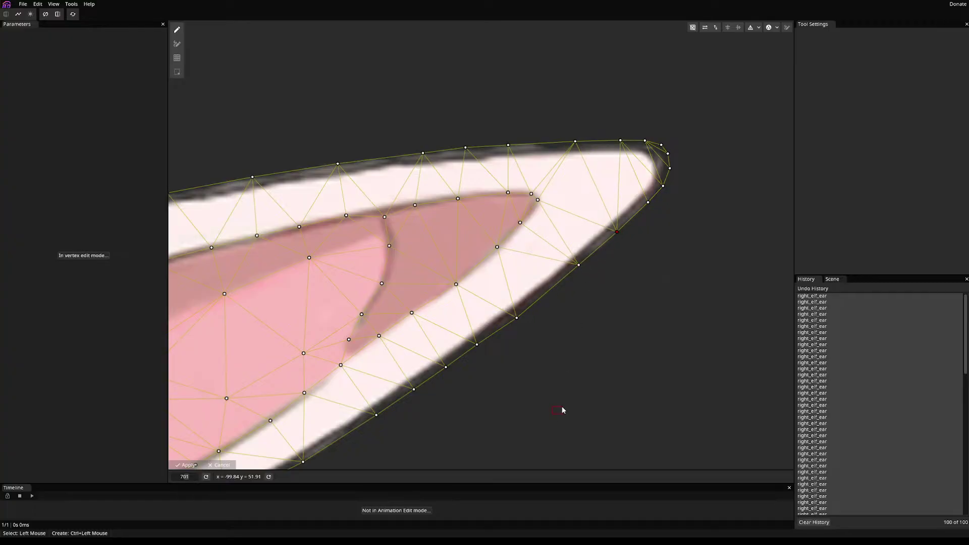
# - Move the stray vertex near the ear's lower edge onto the outline and spread vertices evenly across the white area at the rounded base
pyautogui.scroll(4, 555, 429)
pyautogui.scroll(-5, 427, 403)
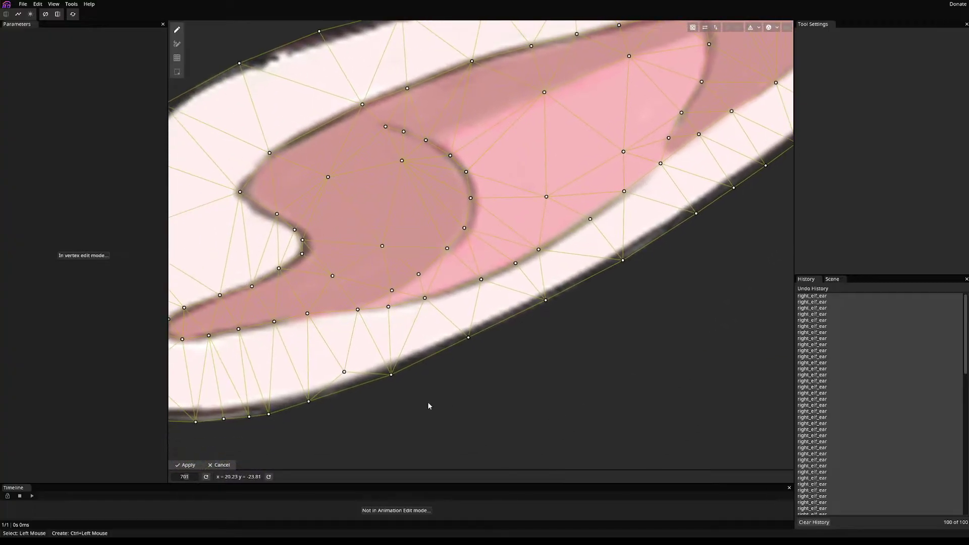
pyautogui.scroll(3, 493, 408)
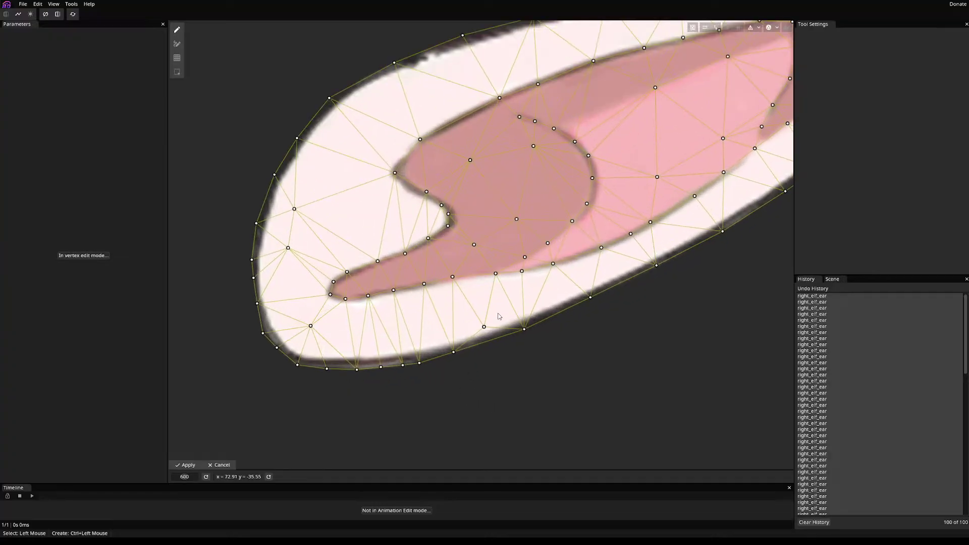
pyautogui.keyDown('ctrl'); pyautogui.click(487, 341); pyautogui.keyUp('ctrl')
pyautogui.moveTo(488, 344); pyautogui.dragTo(547, 475)
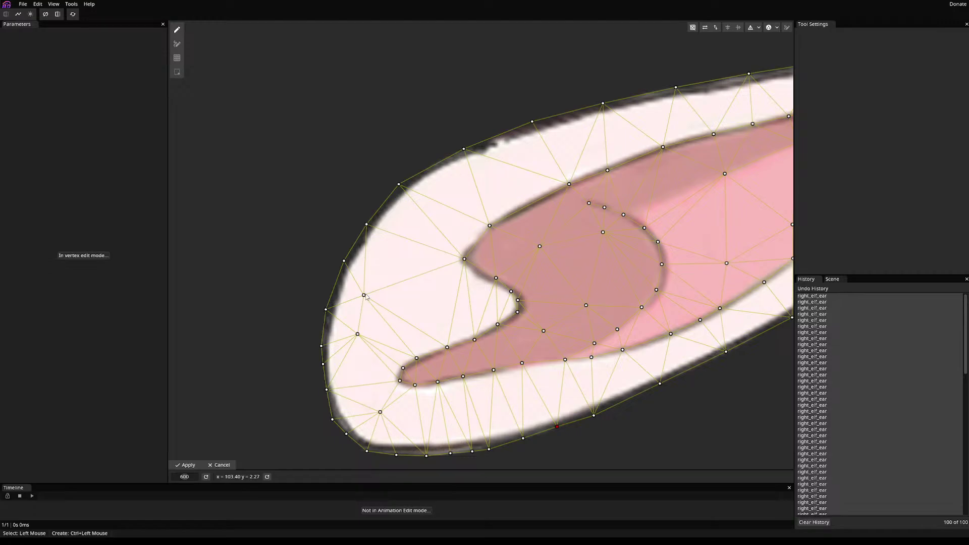
pyautogui.moveTo(365, 297); pyautogui.dragTo(410, 266)
pyautogui.keyDown('ctrl'); pyautogui.click(446, 303); pyautogui.keyUp('ctrl')
pyautogui.moveTo(445, 304); pyautogui.dragTo(434, 310)
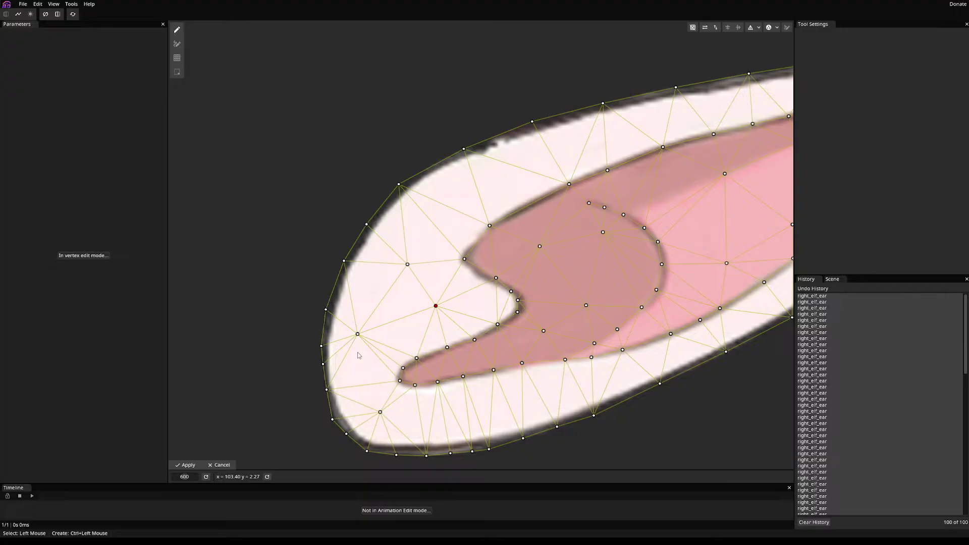
pyautogui.keyDown('ctrl'); pyautogui.click(361, 357); pyautogui.keyUp('ctrl')
pyautogui.moveTo(361, 358); pyautogui.dragTo(364, 377)
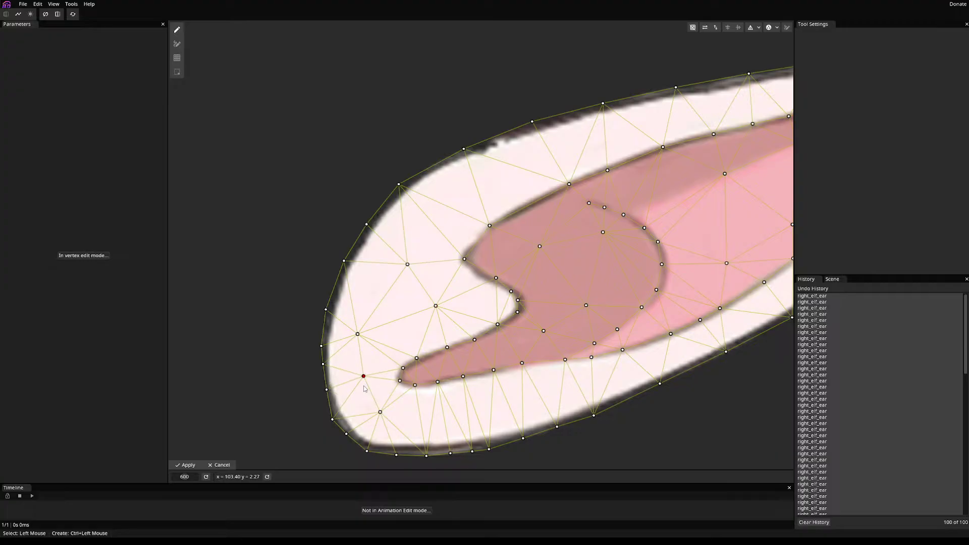
# - Add a row of vertices through the lower white rim, from the rounded base to beneath the pink area
pyautogui.keyDown('ctrl'); pyautogui.click(434, 412); pyautogui.keyUp('ctrl')
pyautogui.keyDown('ctrl'); pyautogui.click(501, 406); pyautogui.keyUp('ctrl')
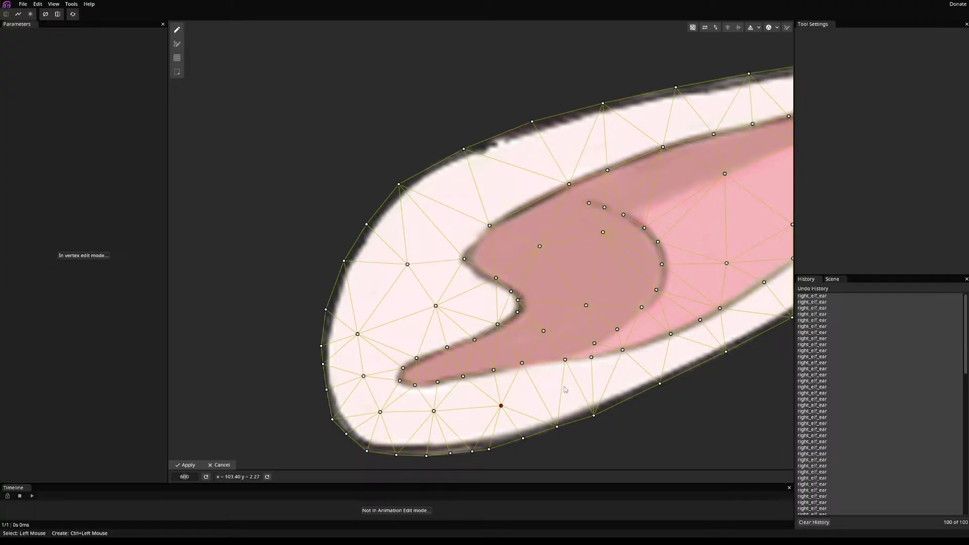
pyautogui.keyDown('ctrl'); pyautogui.click(558, 389); pyautogui.keyUp('ctrl')
pyautogui.moveTo(501, 406); pyautogui.dragTo(497, 405)
pyautogui.moveTo(662, 406); pyautogui.dragTo(534, 426)
pyautogui.keyDown('ctrl'); pyautogui.click(476, 396); pyautogui.keyUp('ctrl')
pyautogui.keyDown('ctrl'); pyautogui.click(514, 385); pyautogui.keyUp('ctrl')
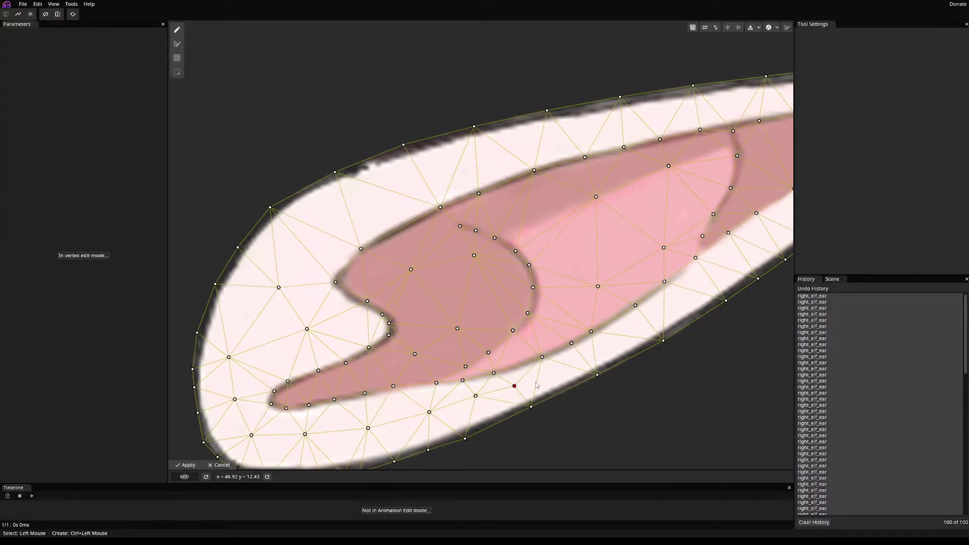
pyautogui.keyDown('ctrl'); pyautogui.click(557, 367); pyautogui.keyUp('ctrl')
pyautogui.keyDown('ctrl'); pyautogui.click(604, 346); pyautogui.keyUp('ctrl')
# - Continue the row of vertices through the lower white rim from the pink area towards the ear's pointed tip
pyautogui.scroll(3, 674, 359)
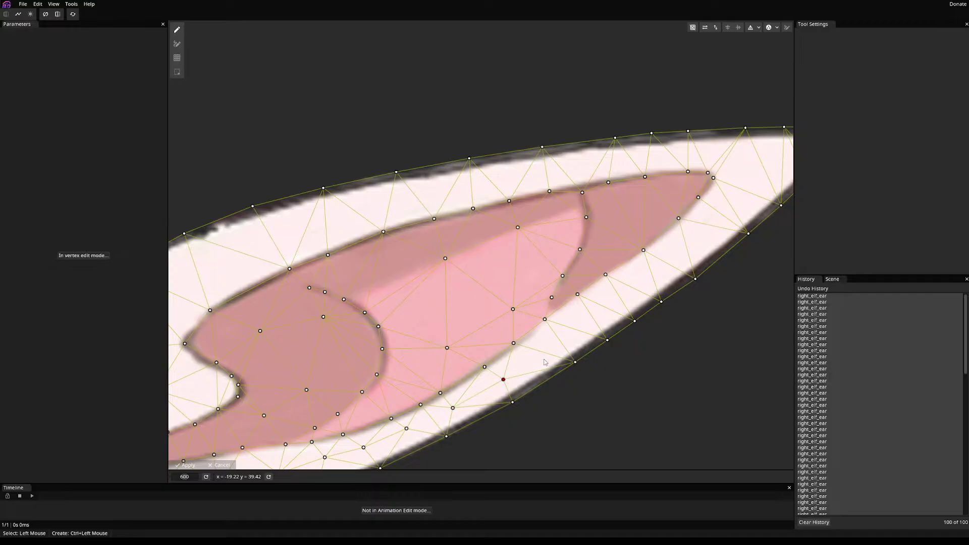
pyautogui.keyDown('ctrl'); pyautogui.click(538, 353); pyautogui.keyUp('ctrl')
pyautogui.keyDown('ctrl'); pyautogui.click(571, 328); pyautogui.keyUp('ctrl')
pyautogui.keyDown('ctrl'); pyautogui.click(597, 310); pyautogui.keyUp('ctrl')
pyautogui.keyDown('ctrl'); pyautogui.click(626, 291); pyautogui.keyUp('ctrl')
pyautogui.keyDown('ctrl'); pyautogui.click(660, 268); pyautogui.keyUp('ctrl')
pyautogui.keyDown('ctrl'); pyautogui.click(695, 242); pyautogui.keyUp('ctrl')
pyautogui.keyDown('ctrl'); pyautogui.click(726, 214); pyautogui.keyUp('ctrl')
# - Add three vertices across the white area inside the ear's pointed tip
pyautogui.moveTo(726, 213); pyautogui.dragTo(681, 293)
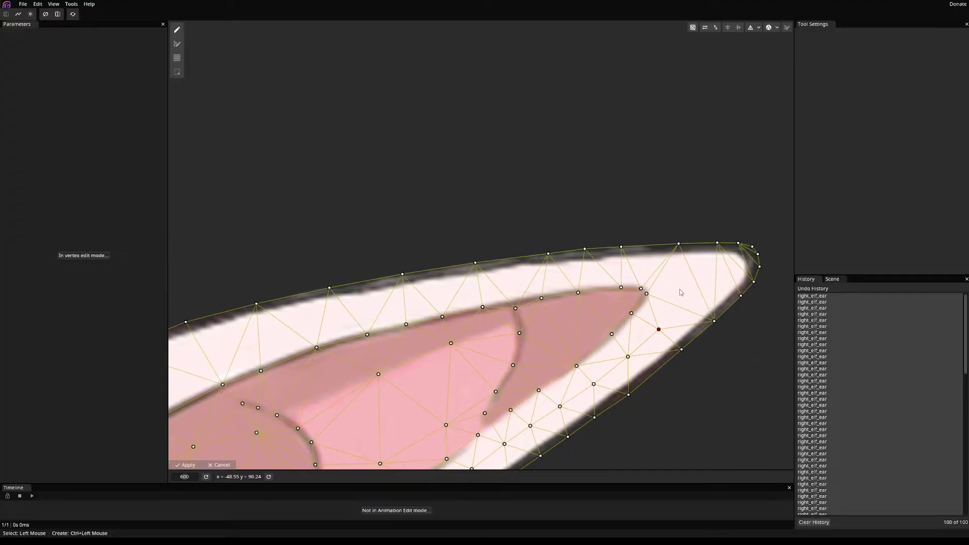
pyautogui.keyDown('ctrl'); pyautogui.click(674, 299); pyautogui.keyUp('ctrl')
pyautogui.keyDown('ctrl'); pyautogui.click(698, 279); pyautogui.keyUp('ctrl')
pyautogui.keyDown('ctrl'); pyautogui.click(724, 271); pyautogui.keyUp('ctrl')
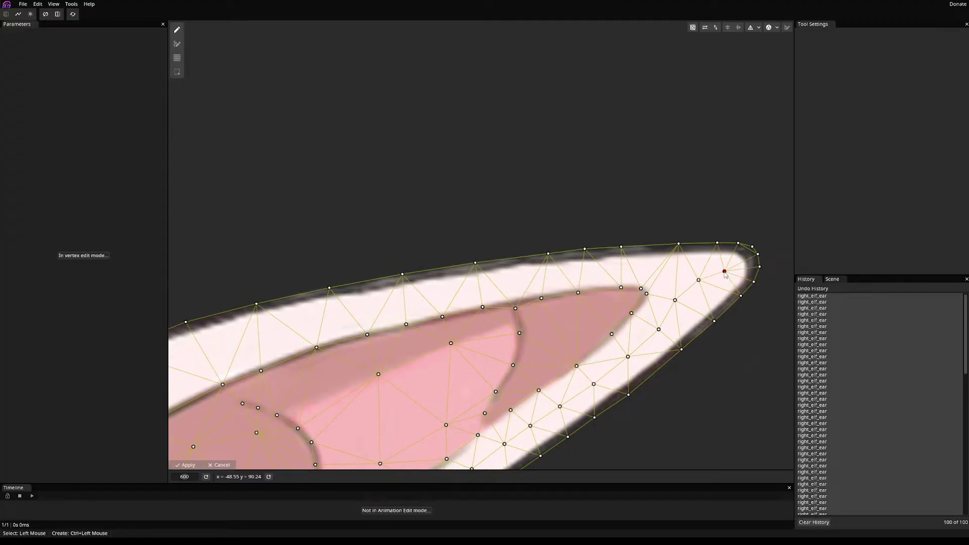
# - Add a row of vertices through the upper white rim, running back from the tip above the dark inner area
pyautogui.keyDown('ctrl'); pyautogui.click(682, 266); pyautogui.keyUp('ctrl')
pyautogui.keyDown('ctrl'); pyautogui.click(643, 265); pyautogui.keyUp('ctrl')
pyautogui.keyDown('ctrl'); pyautogui.click(600, 269); pyautogui.keyUp('ctrl')
pyautogui.moveTo(634, 400); pyautogui.dragTo(661, 346)
pyautogui.keyDown('ctrl'); pyautogui.click(648, 144); pyautogui.keyUp('ctrl')
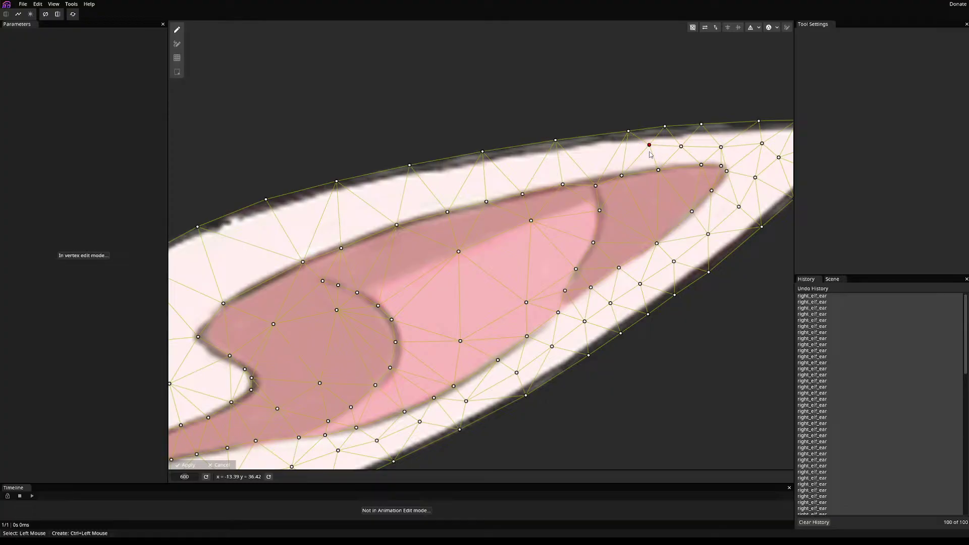
# - Add and adjust mesh vertices through the white band above the inner ear, working from the tip side towards the base
pyautogui.moveTo(650, 152); pyautogui.dragTo(607, 158)
pyautogui.keyDown('ctrl'); pyautogui.click(606, 154); pyautogui.keyUp('ctrl')
pyautogui.keyDown('ctrl'); pyautogui.click(546, 166); pyautogui.keyUp('ctrl')
pyautogui.moveTo(548, 168); pyautogui.dragTo(559, 168)
pyautogui.keyDown('ctrl'); pyautogui.click(503, 174); pyautogui.keyUp('ctrl')
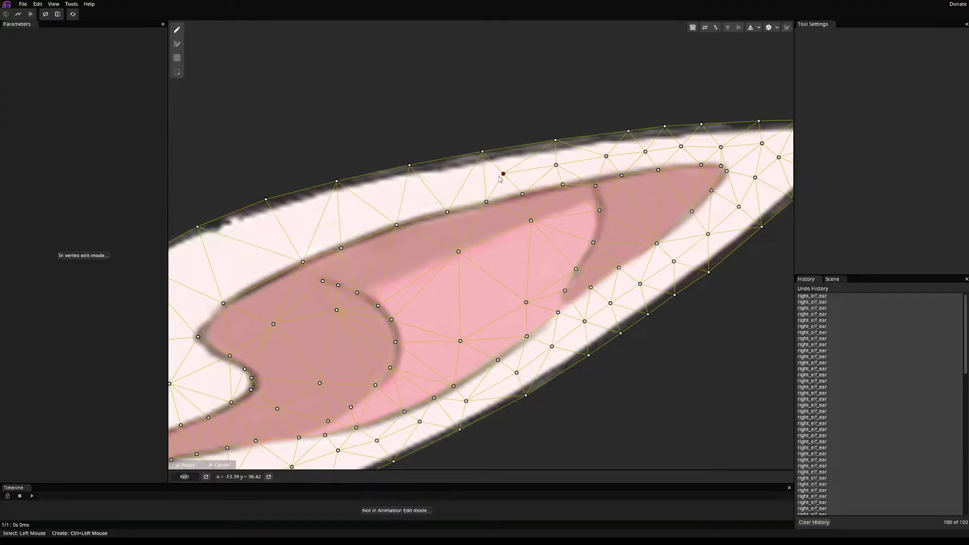
pyautogui.keyDown('ctrl'); pyautogui.click(451, 184); pyautogui.keyUp('ctrl')
pyautogui.moveTo(292, 150); pyautogui.dragTo(433, 108)
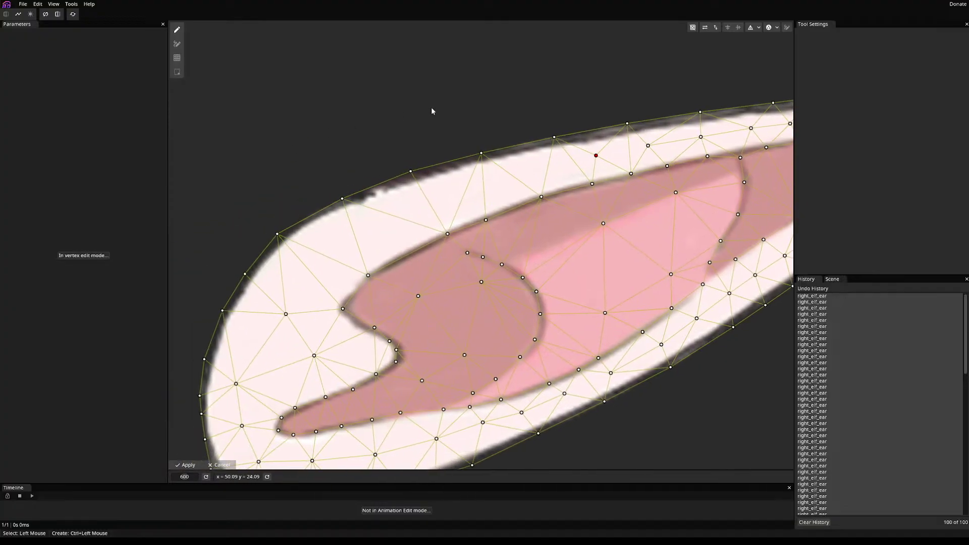
pyautogui.keyDown('ctrl'); pyautogui.click(574, 163); pyautogui.keyUp('ctrl')
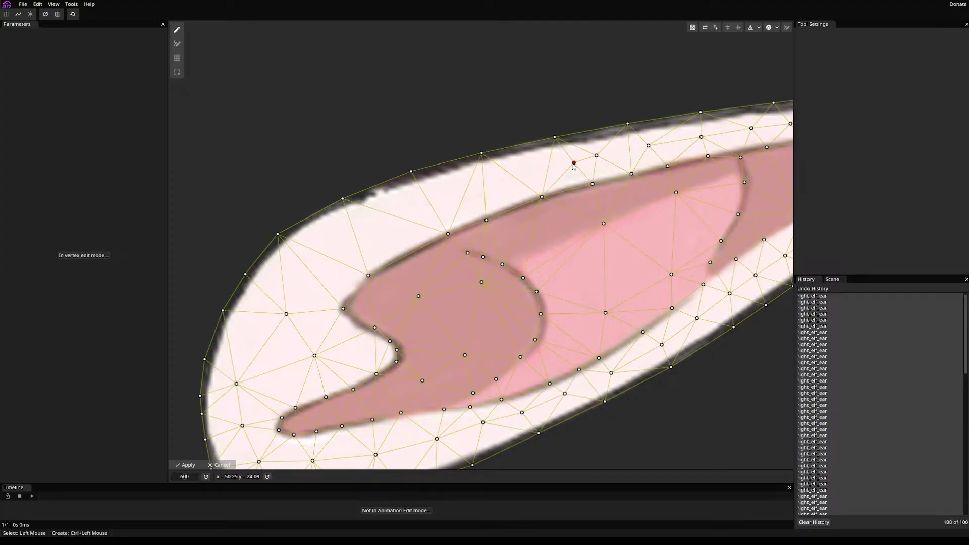
# - Roll the right_elf_ear mesh back through the edit history to before the dense vertices in its lower and upper white rim
pyautogui.scroll(-4, 625, 342)
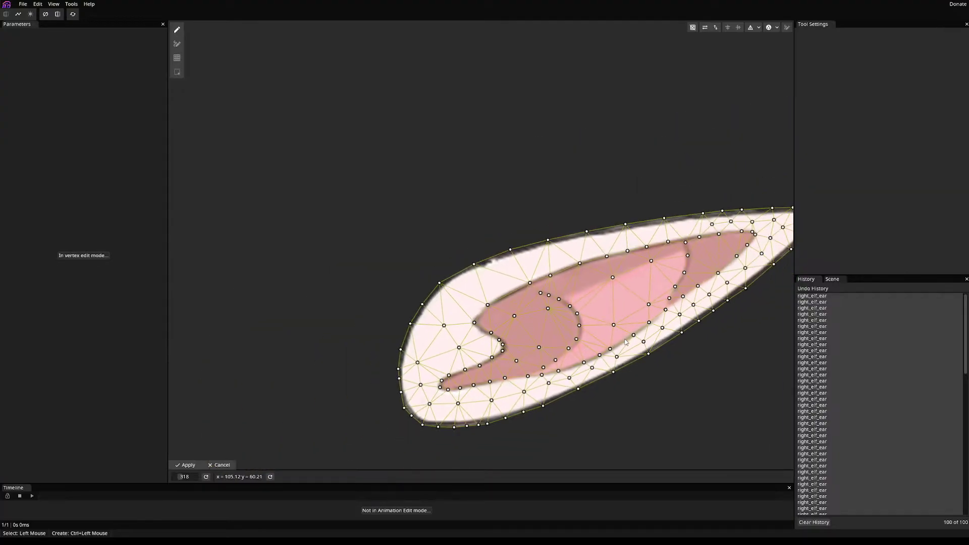
pyautogui.scroll(-10, 838, 409)
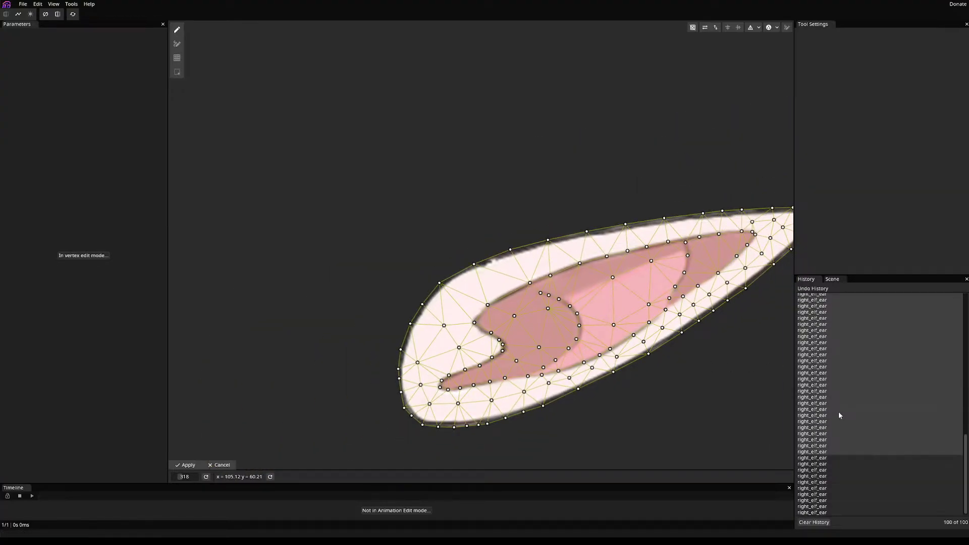
pyautogui.click(817, 459)
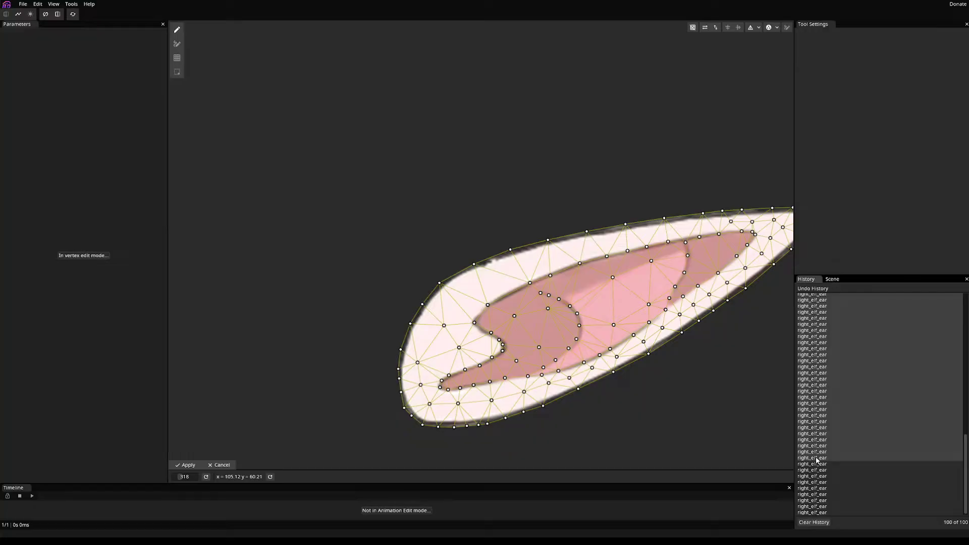
pyautogui.click(819, 409)
pyautogui.click(820, 355)
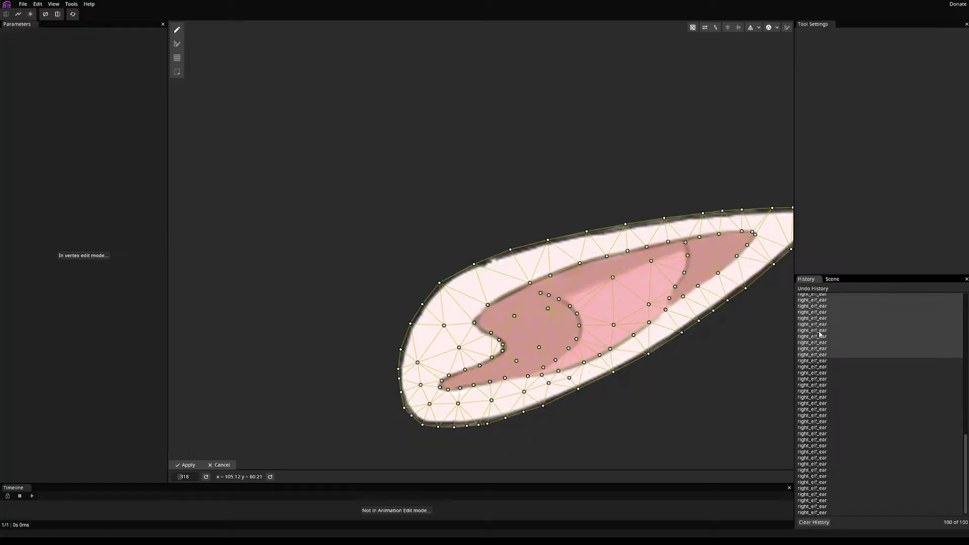
pyautogui.click(818, 327)
pyautogui.scroll(5, 777, 364)
pyautogui.scroll(-3, 777, 365)
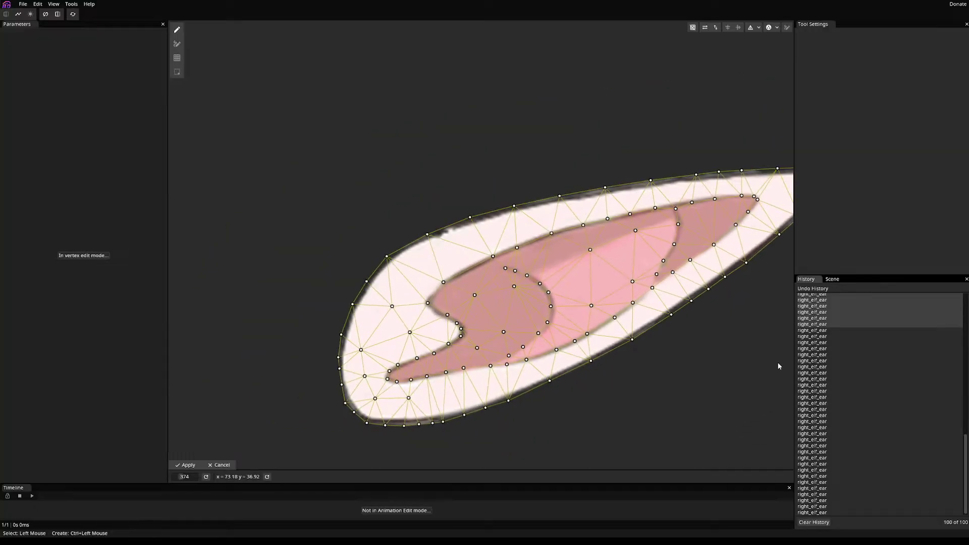
# - Add two widely spaced vertices in the white rim below the inner ear and save the project
pyautogui.moveTo(522, 443); pyautogui.dragTo(452, 422)
pyautogui.keyDown('ctrl'); pyautogui.click(359, 377); pyautogui.keyUp('ctrl')
pyautogui.keyDown('ctrl'); pyautogui.click(399, 367); pyautogui.keyUp('ctrl')
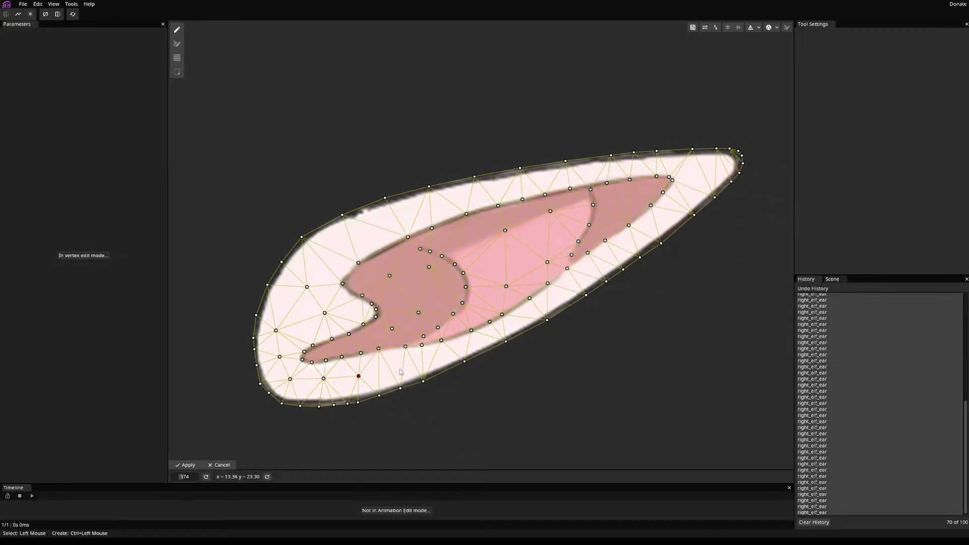
pyautogui.hotkey('ctrl', 's')
# - Add two more vertices along the lower rim and one above the ear's inner notch, and apply the mesh to right_elf_ear
pyautogui.keyDown('ctrl'); pyautogui.click(441, 354); pyautogui.keyUp('ctrl')
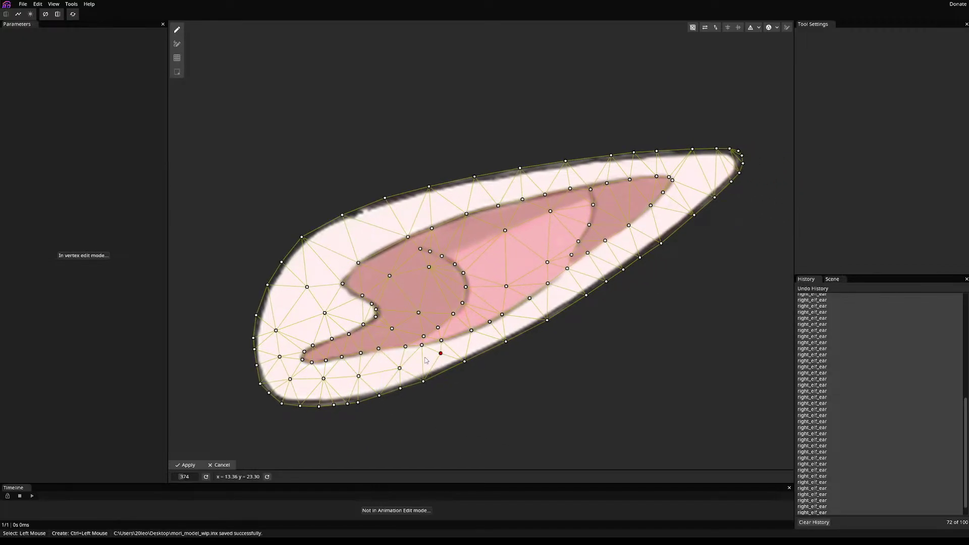
pyautogui.keyDown('ctrl'); pyautogui.click(425, 357); pyautogui.keyUp('ctrl')
pyautogui.moveTo(440, 353)
pyautogui.mouseDown()
pyautogui.moveTo(458, 346)
pyautogui.moveTo(422, 360)
pyautogui.moveTo(445, 352)
pyautogui.mouseUp()
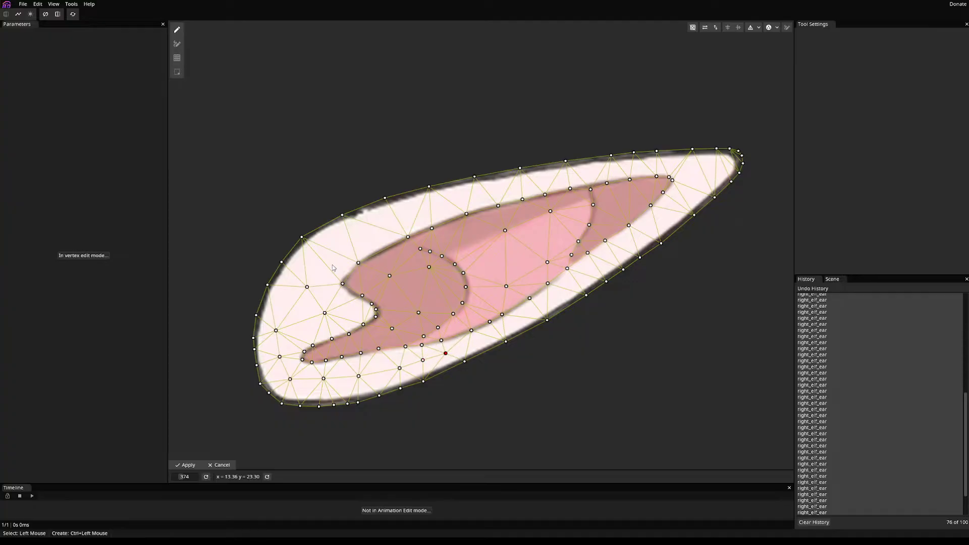
pyautogui.keyDown('ctrl'); pyautogui.click(331, 249); pyautogui.keyUp('ctrl')
pyautogui.click(190, 465)
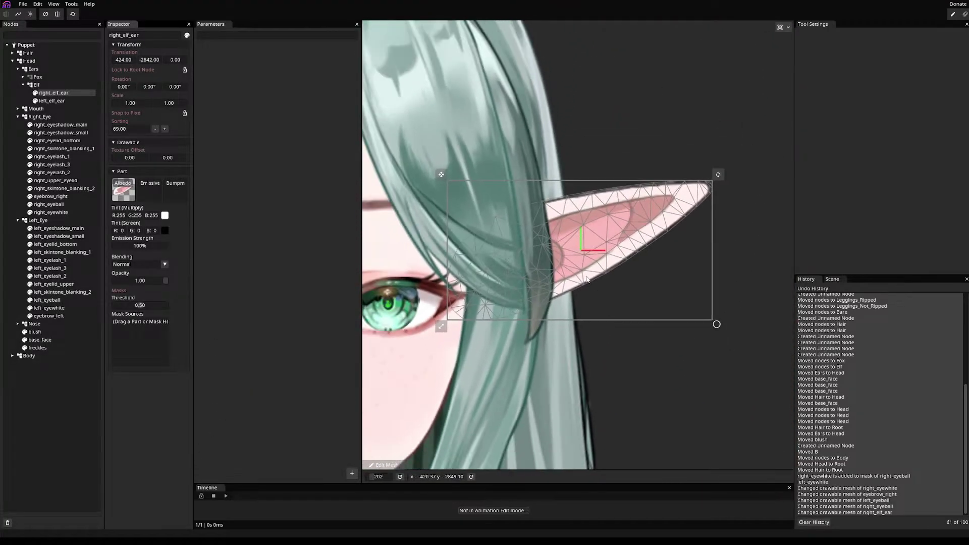
# - Examine the right elf ear's mesh on the character, close up and with the whole head in view
pyautogui.scroll(-3, 587, 279)
pyautogui.scroll(5, 591, 282)
pyautogui.scroll(-2, 580, 277)
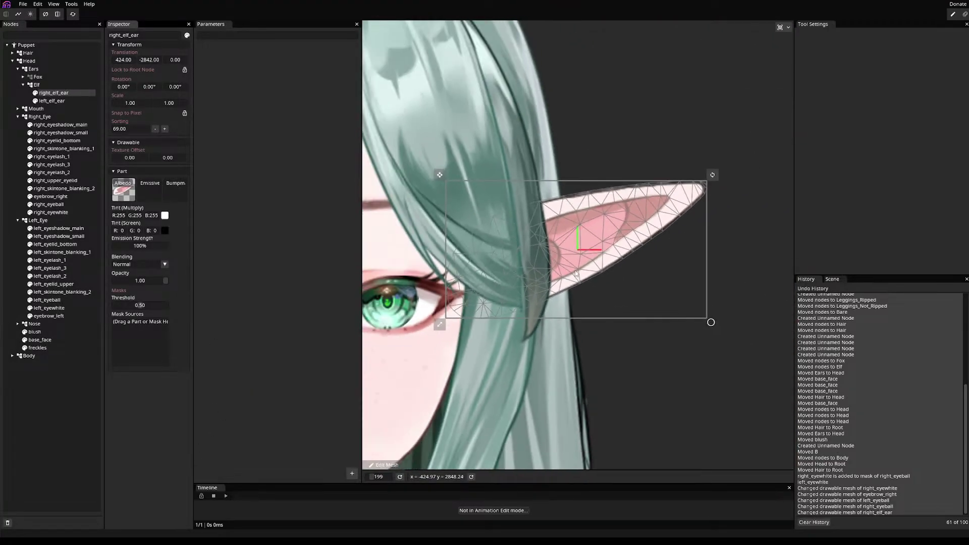
pyautogui.scroll(-2, 576, 273)
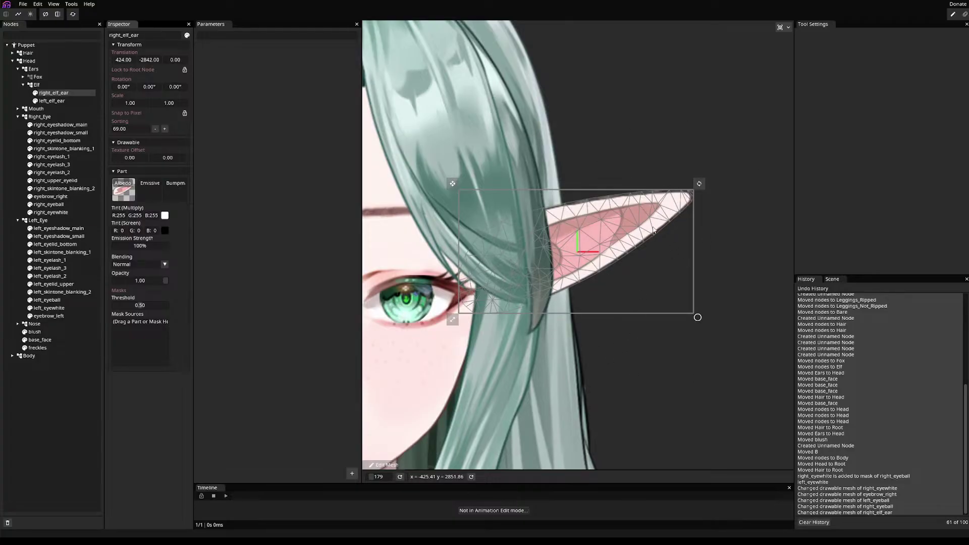
pyautogui.scroll(3, 653, 230)
pyautogui.scroll(-5, 638, 210)
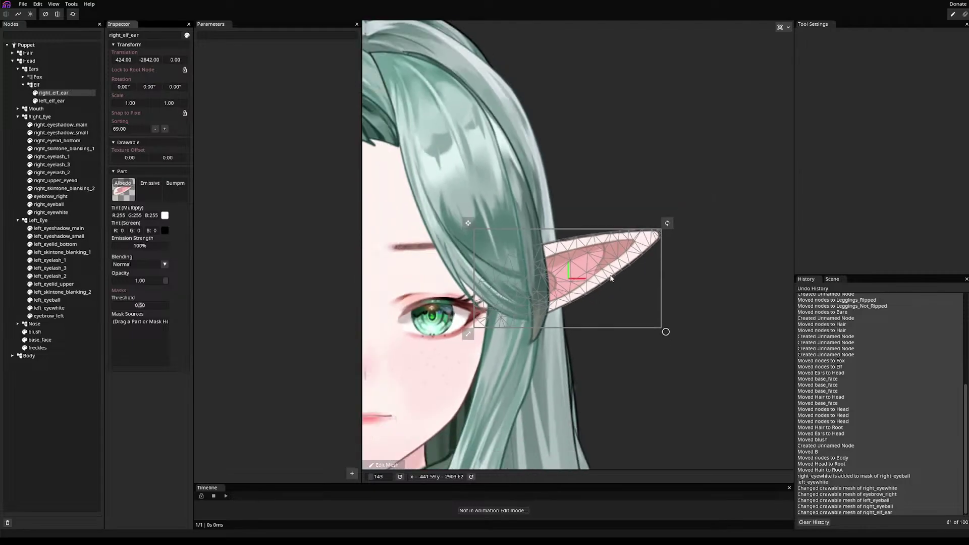
pyautogui.scroll(-4, 611, 277)
pyautogui.scroll(2, 493, 349)
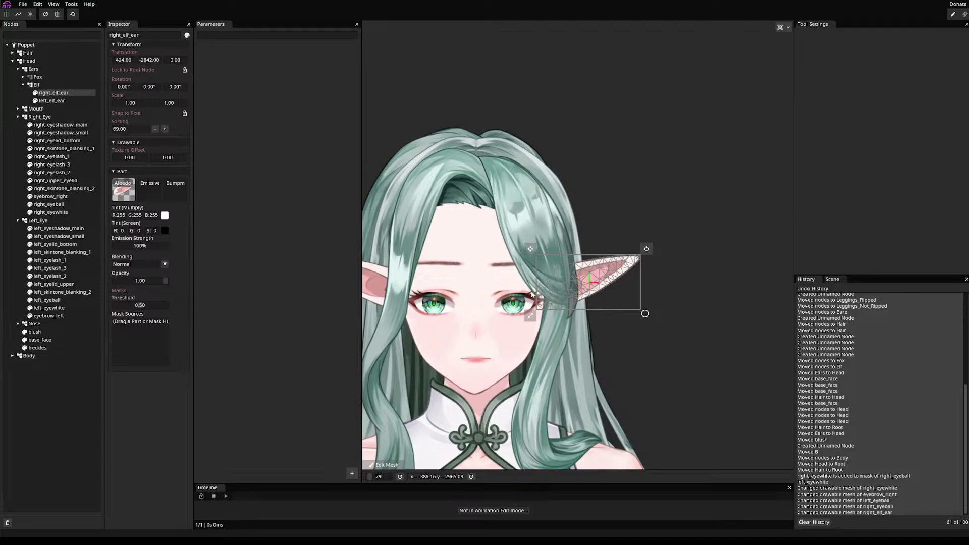
# - Copy the right elf ear's mesh onto left_elf_ear, mirror it horizontally to fit the artwork, and apply it
pyautogui.moveTo(494, 328); pyautogui.dragTo(535, 272)
pyautogui.click(52, 101)
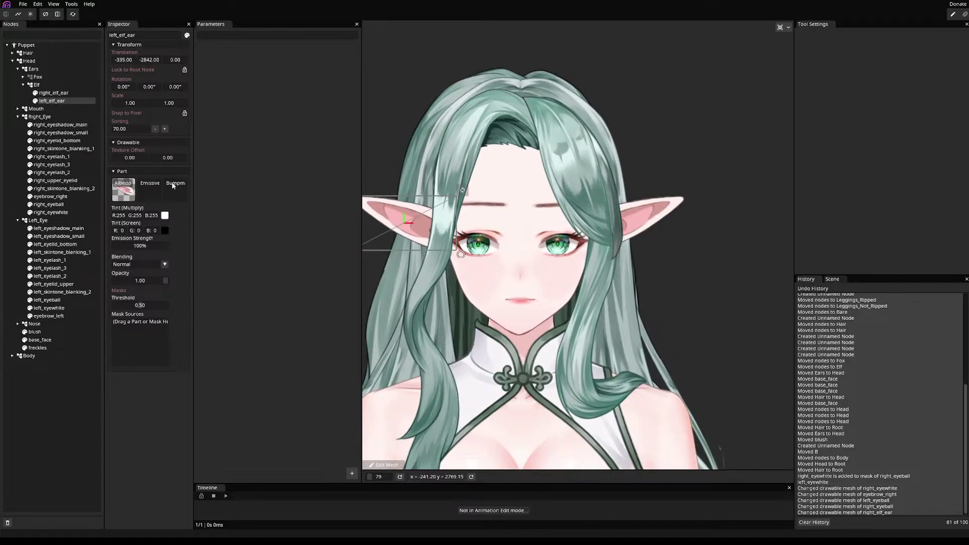
pyautogui.moveTo(53, 100); pyautogui.dragTo(377, 465)
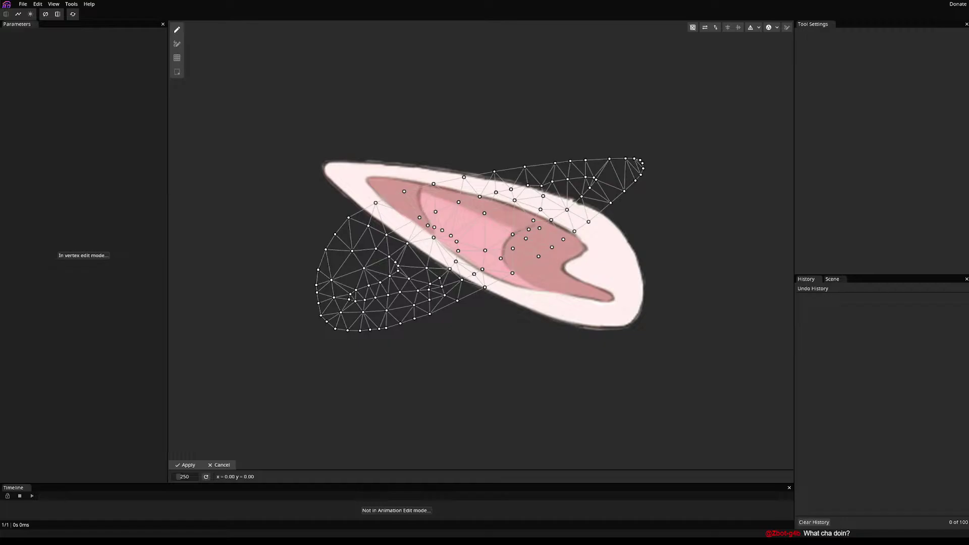
pyautogui.click(704, 28)
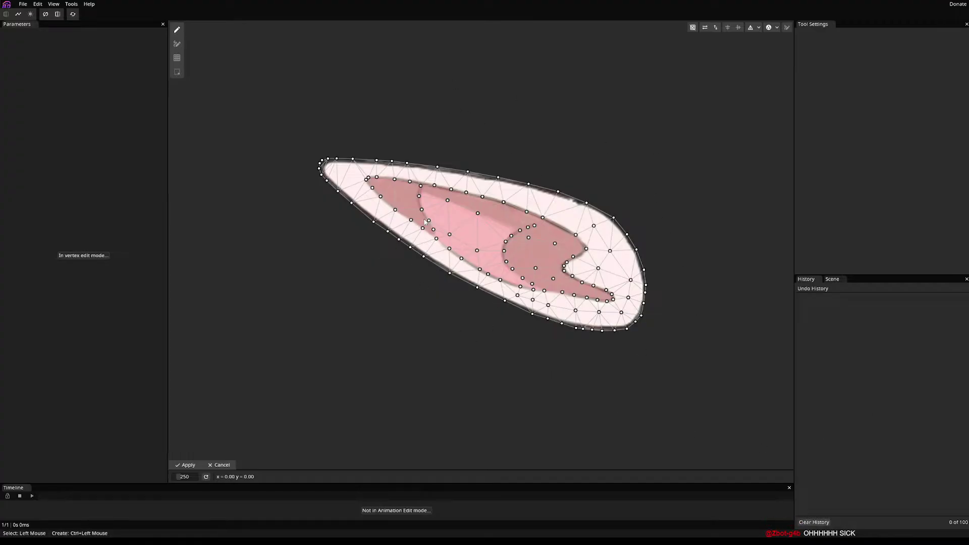
pyautogui.click(184, 464)
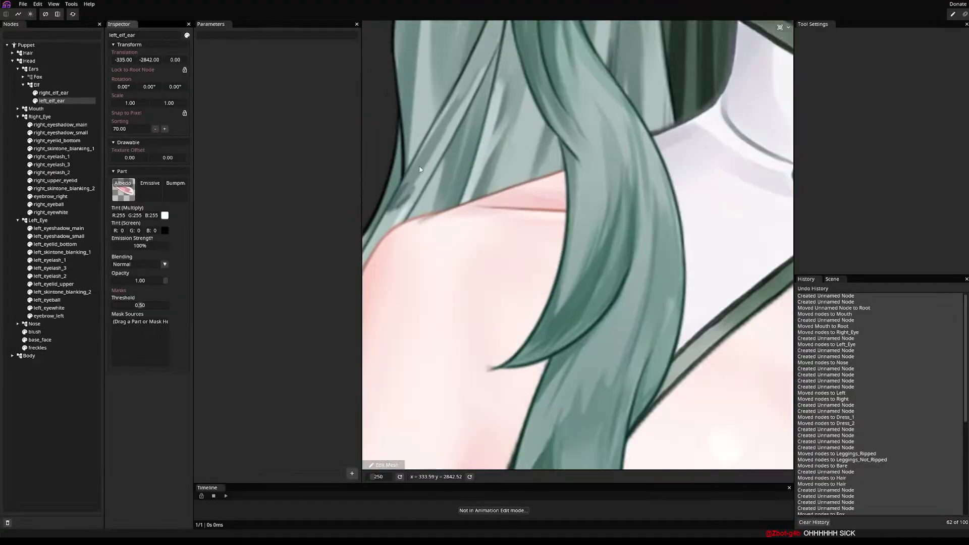
# - Examine the mirrored mesh on the left elf ear, up close and against the face and hair
pyautogui.scroll(-8, 407, 182)
pyautogui.moveTo(683, 316); pyautogui.dragTo(429, 323)
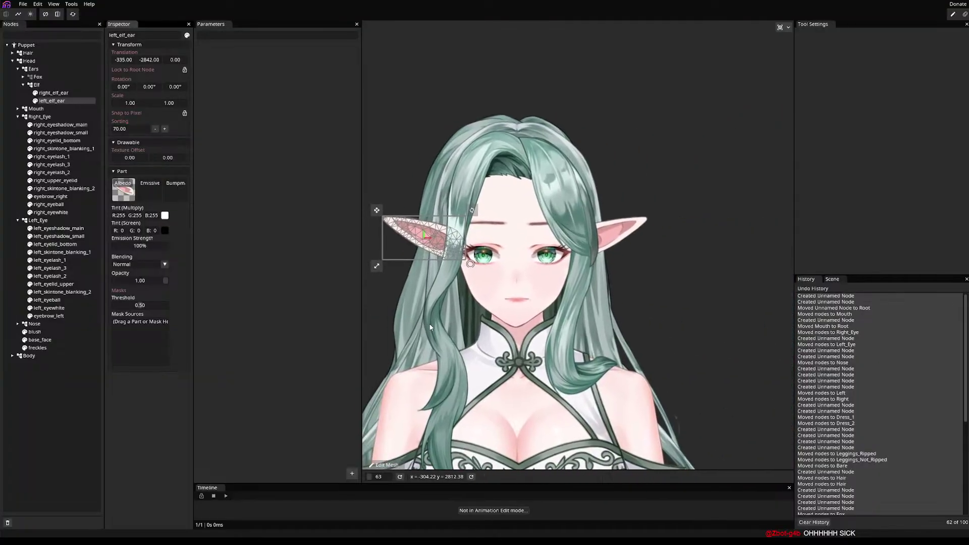
pyautogui.scroll(6, 612, 333)
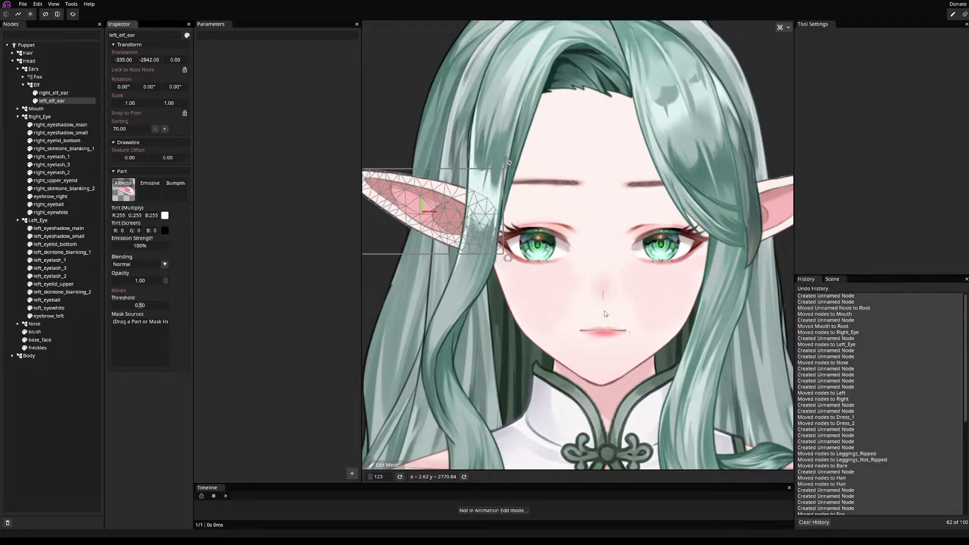
pyautogui.scroll(5, 498, 254)
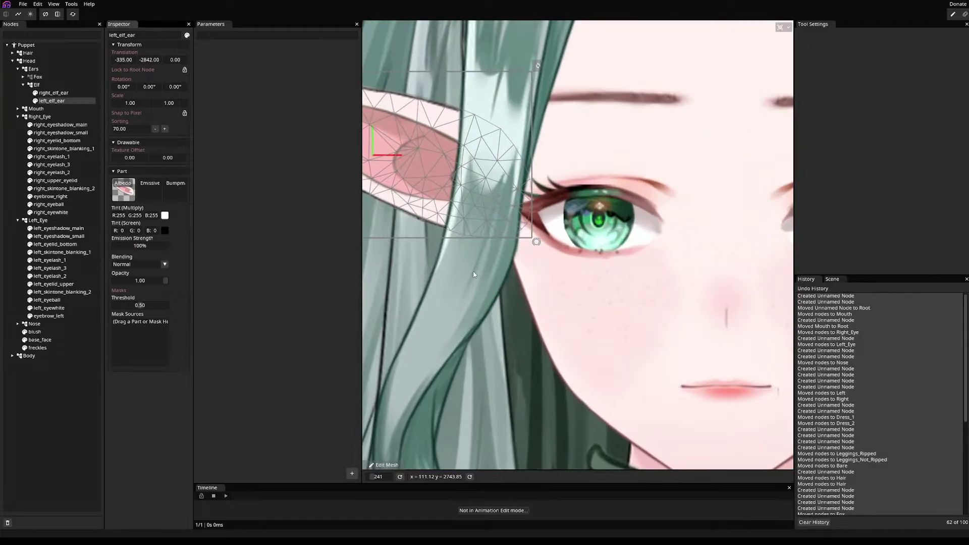
pyautogui.scroll(-2, 499, 258)
pyautogui.scroll(-4, 479, 335)
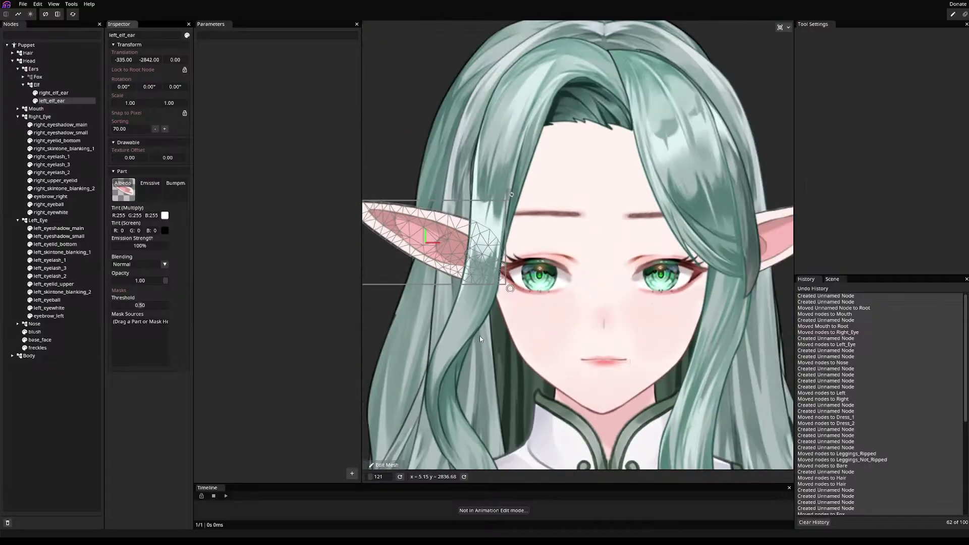
pyautogui.scroll(2, 468, 347)
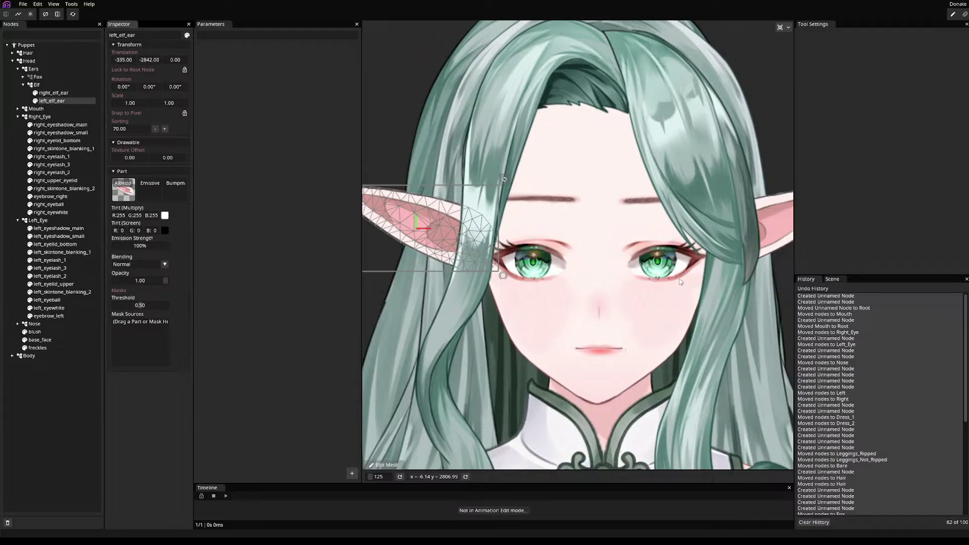
pyautogui.scroll(-5, 634, 231)
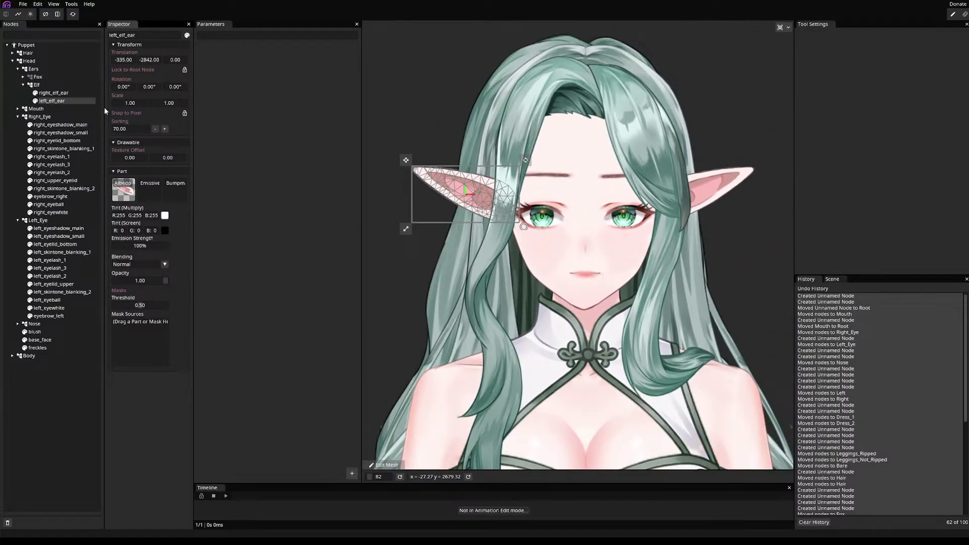
# - Select both elf ears together and compare their meshes on the character
pyautogui.keyDown('ctrl'); pyautogui.click(67, 93); pyautogui.keyUp('ctrl')
pyautogui.scroll(4, 549, 225)
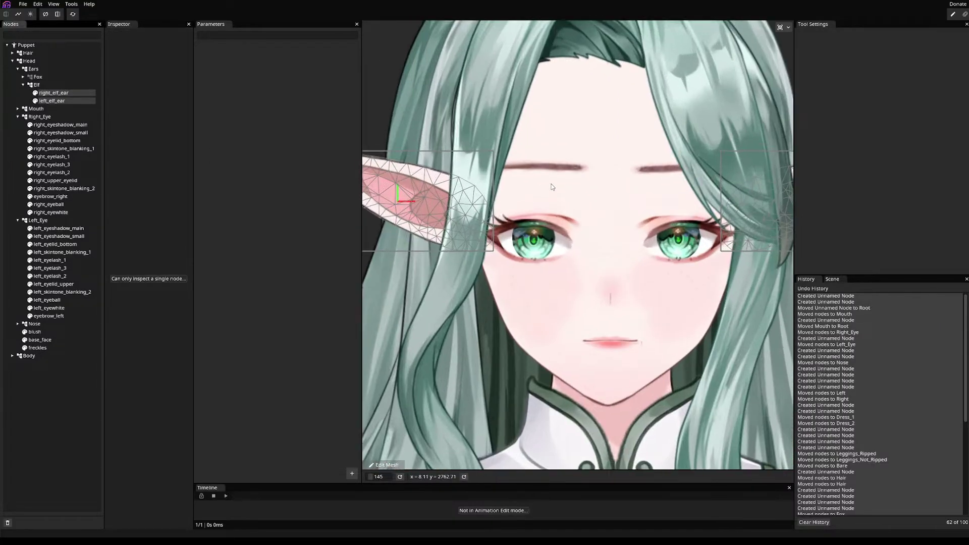
pyautogui.scroll(-5, 514, 188)
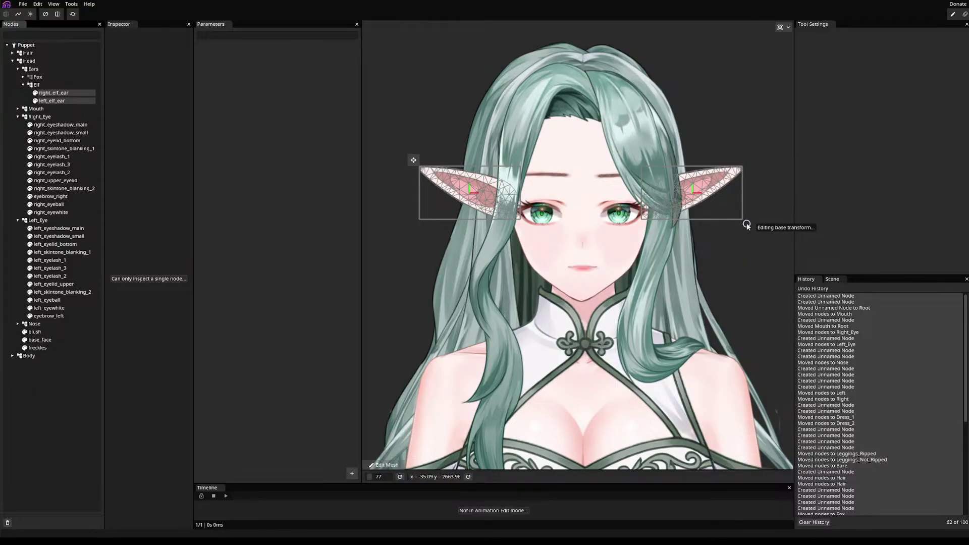
pyautogui.scroll(3, 538, 186)
pyautogui.scroll(-3, 539, 186)
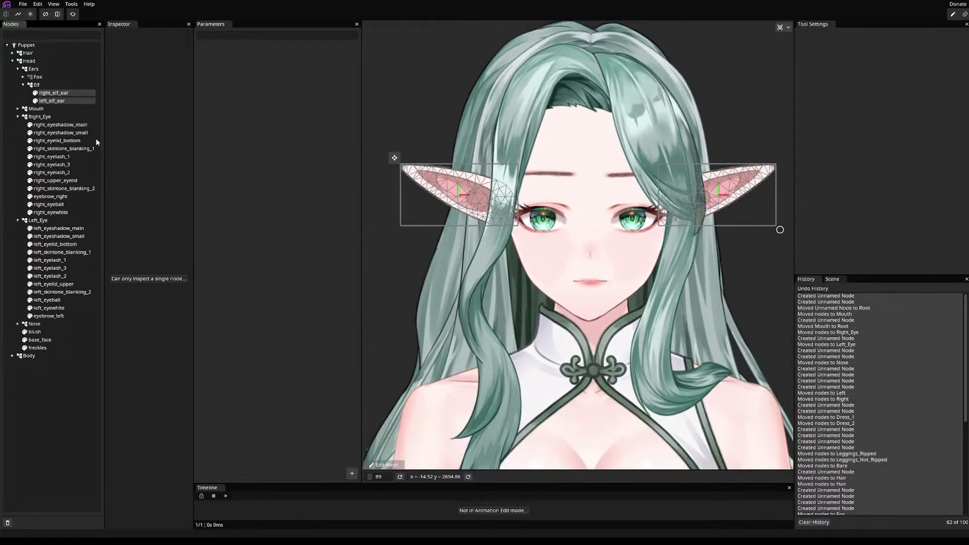
# - Try scaling the Right_Eye group to 0.39 by -0.49, and undo the scaling
pyautogui.click(38, 117)
pyautogui.scroll(-15, 518, 357)
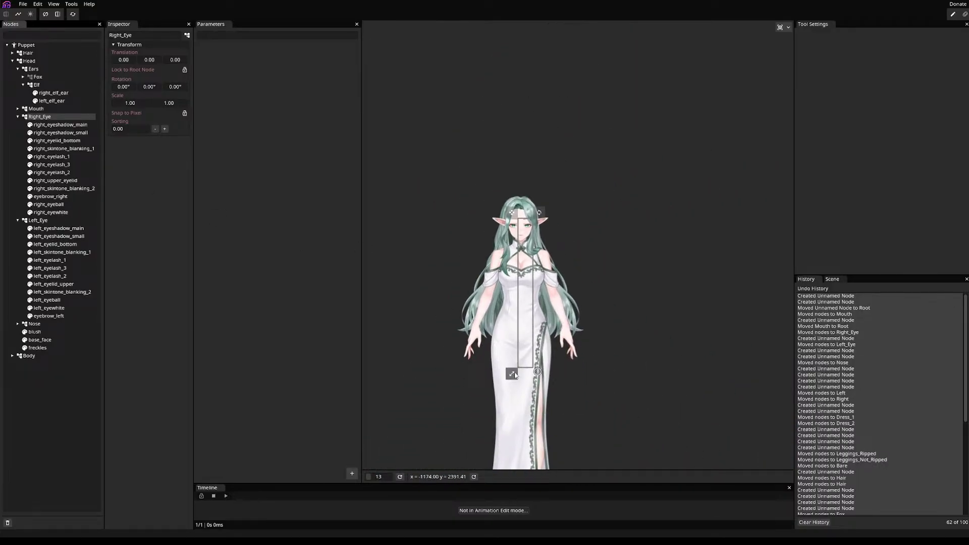
pyautogui.scroll(5, 513, 374)
pyautogui.moveTo(512, 373); pyautogui.dragTo(520, 309)
pyautogui.scroll(-3, 519, 368)
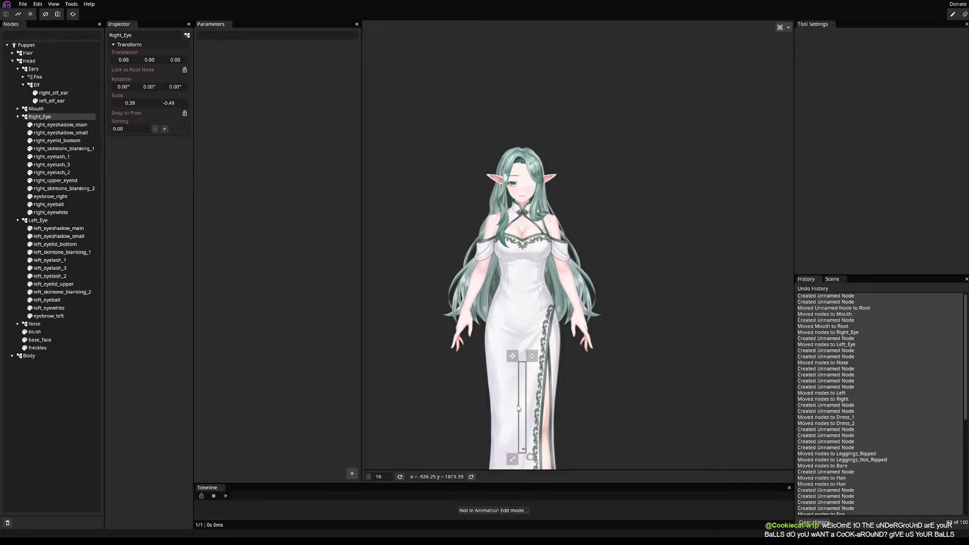
pyautogui.hotkey('ctrl', 'z')
pyautogui.scroll(8, 524, 184)
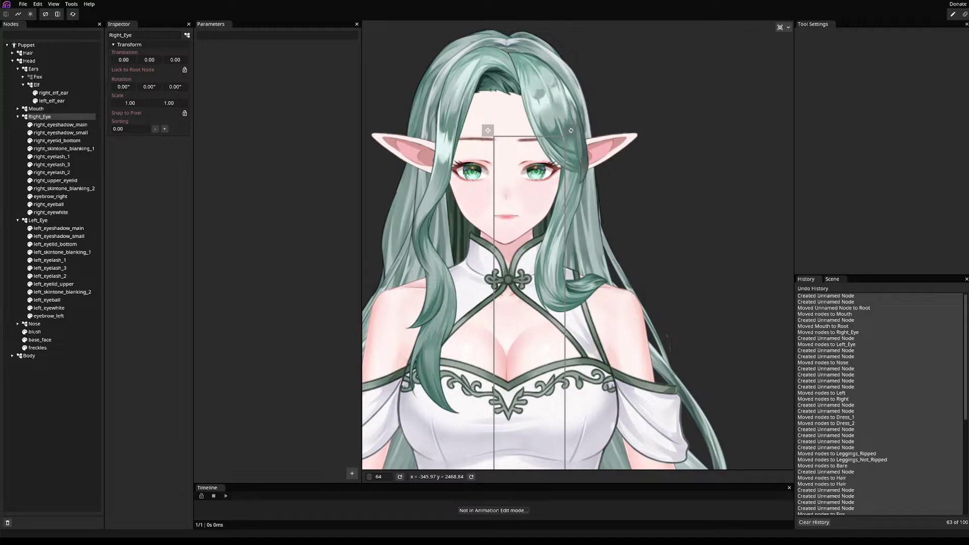
# - Select the Left_Eye group and inspect its bounding box and origin on the full figure
pyautogui.click(42, 221)
pyautogui.scroll(-3, 425, 211)
pyautogui.scroll(-4, 401, 411)
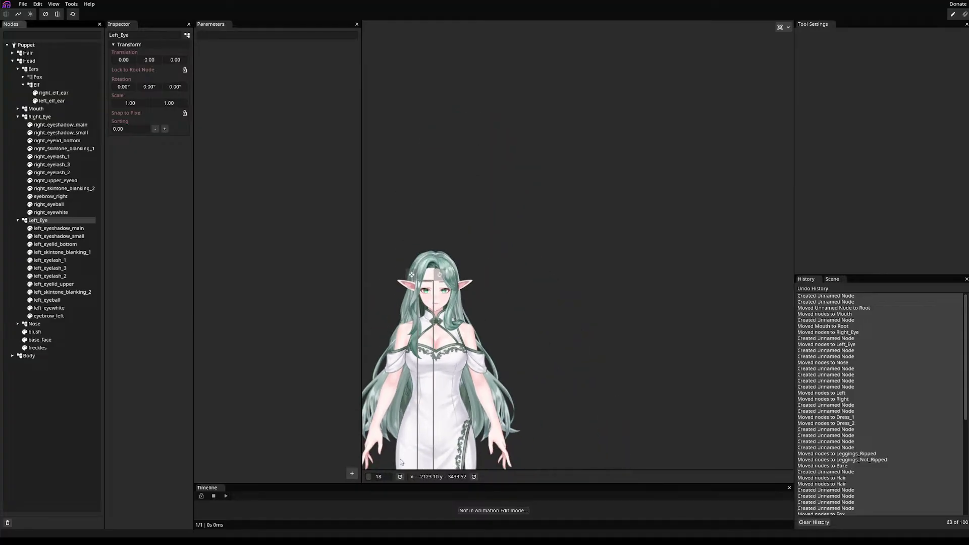
pyautogui.scroll(2, 415, 385)
pyautogui.scroll(3, 415, 384)
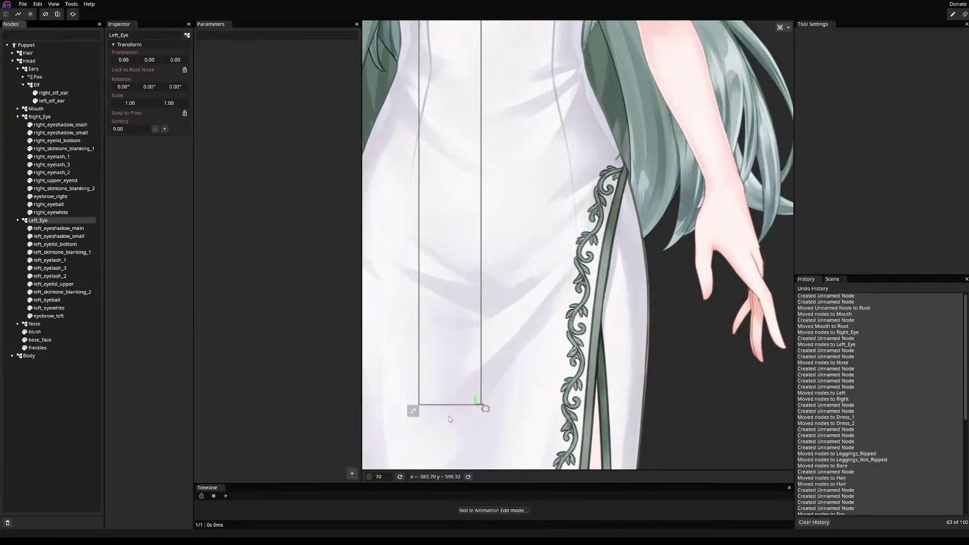
pyautogui.scroll(-5, 464, 397)
pyautogui.scroll(2, 419, 247)
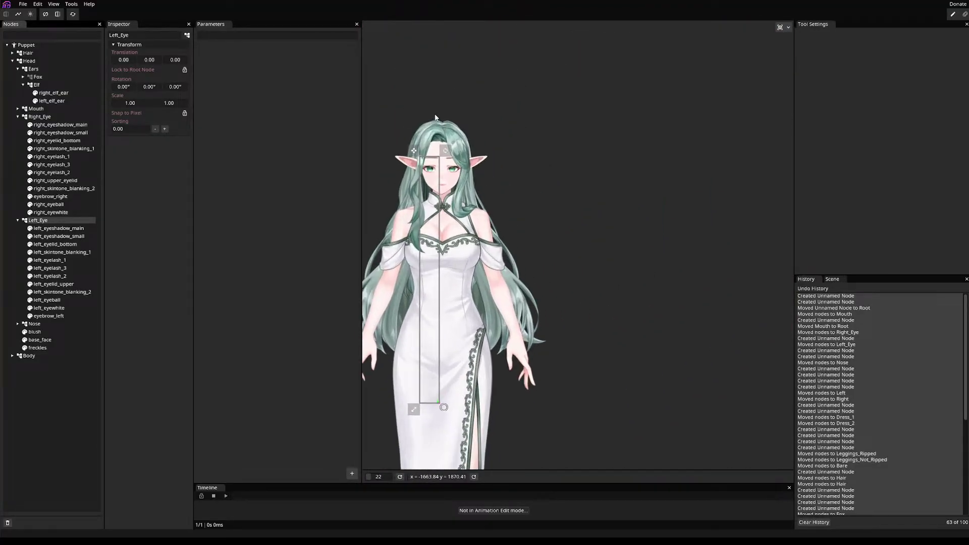
pyautogui.rightClick(33, 220)
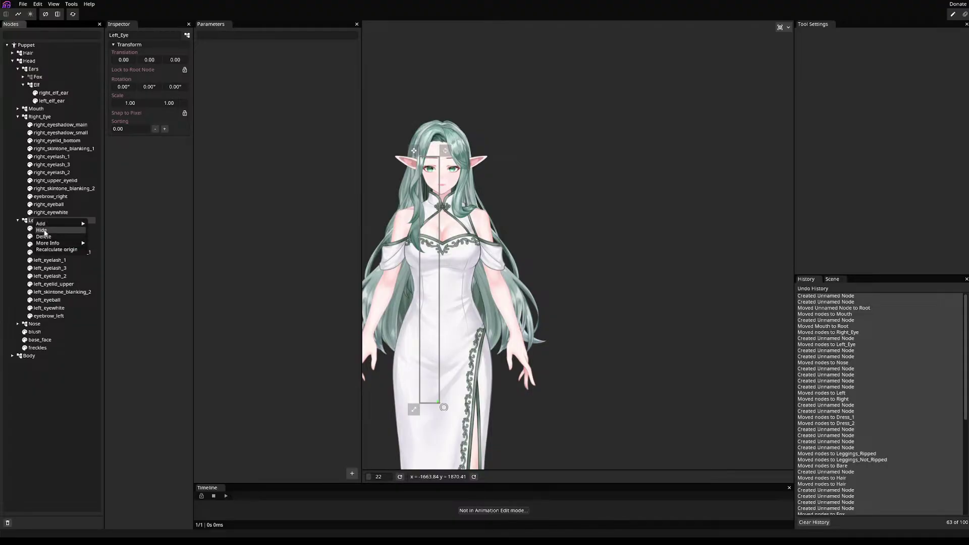
pyautogui.click(43, 230)
pyautogui.click(26, 223)
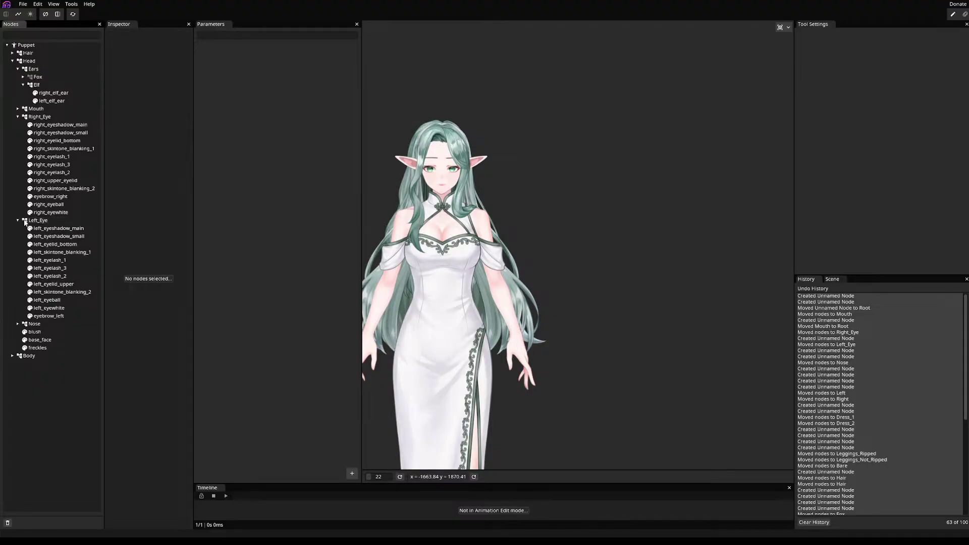
# - Inspect the bounding boxes of the Ears group, the Fox group and its right and left fox ears
pyautogui.click(30, 69)
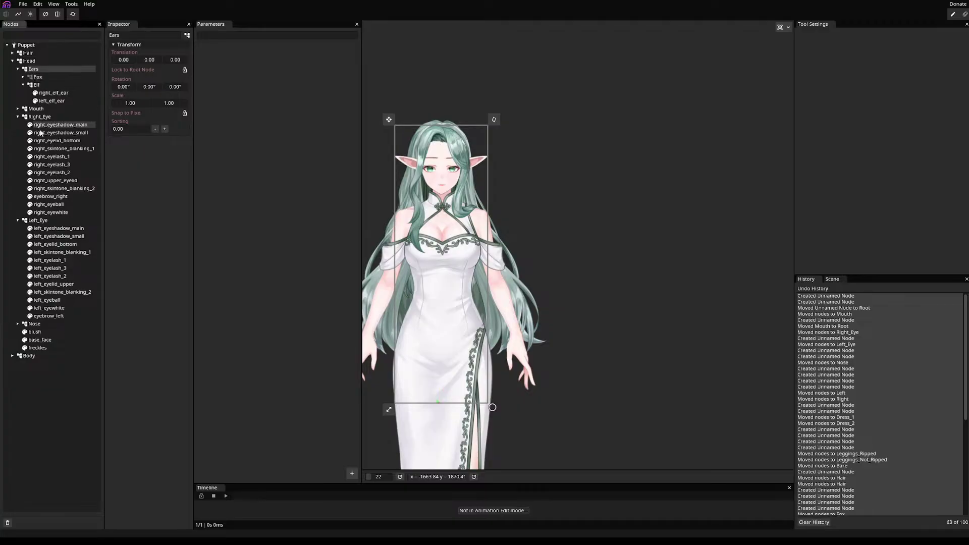
pyautogui.click(37, 79)
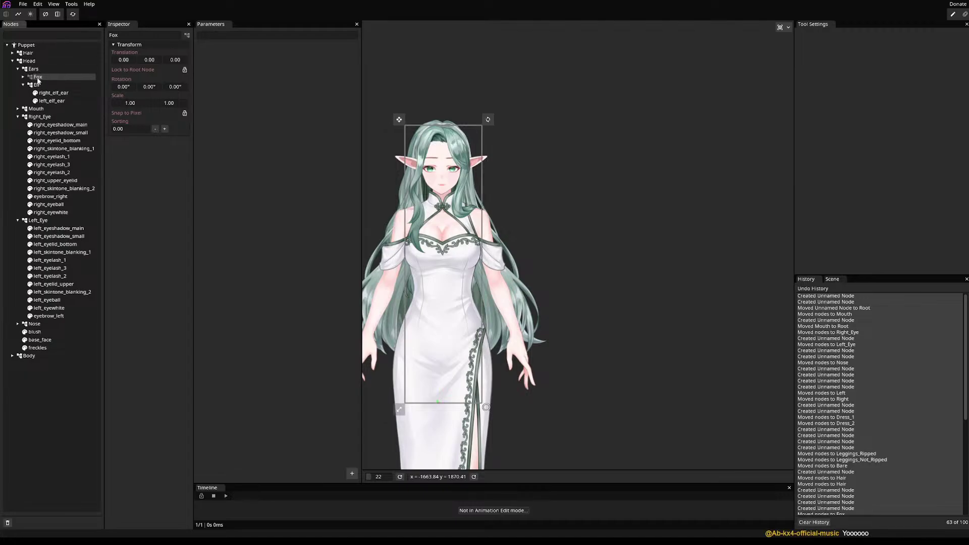
pyautogui.click(22, 77)
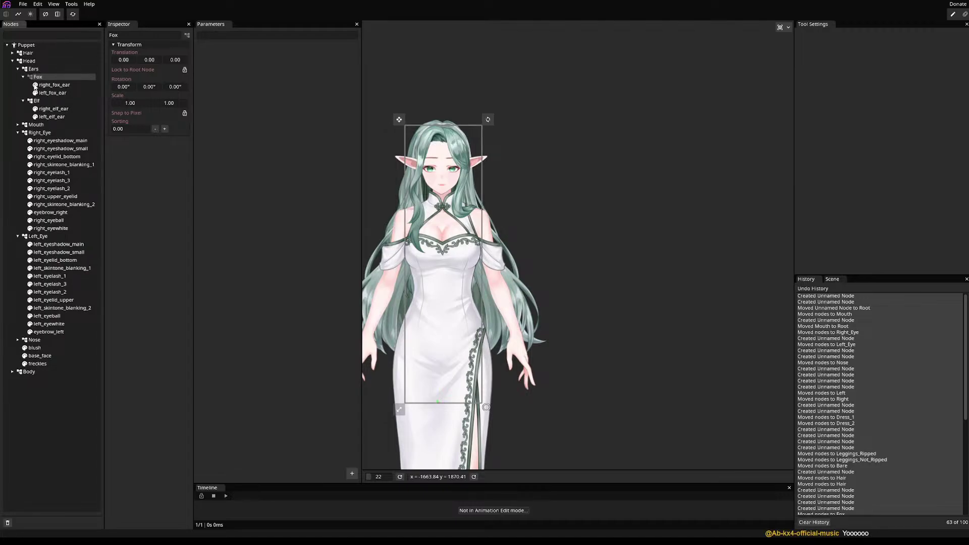
pyautogui.click(47, 85)
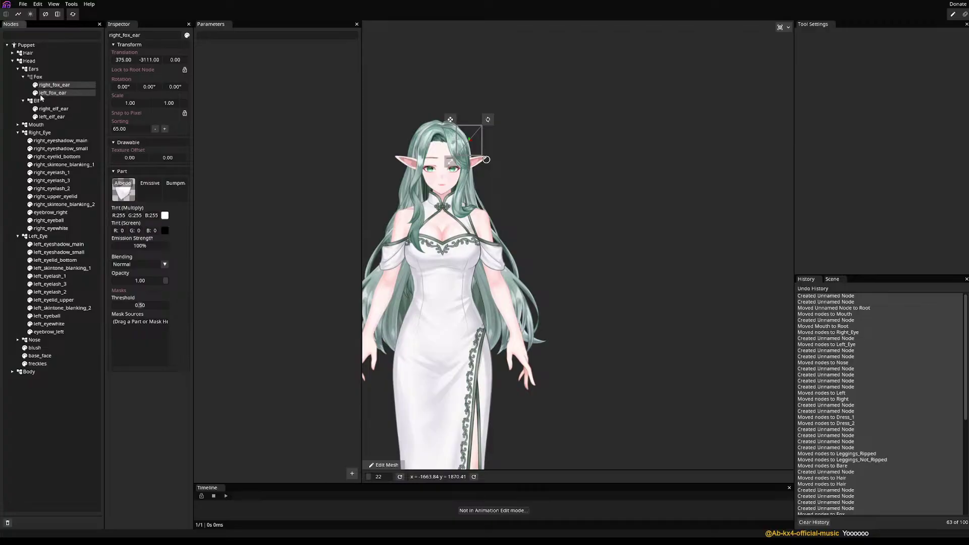
pyautogui.click(41, 94)
pyautogui.click(38, 79)
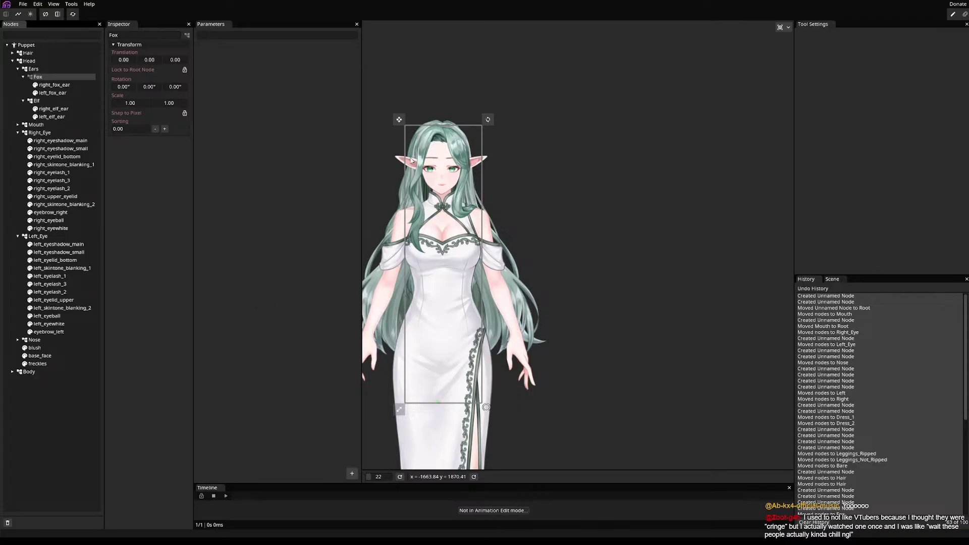
# - Examine the character's face, hair and elf ears up close and save the project
pyautogui.scroll(10, 411, 161)
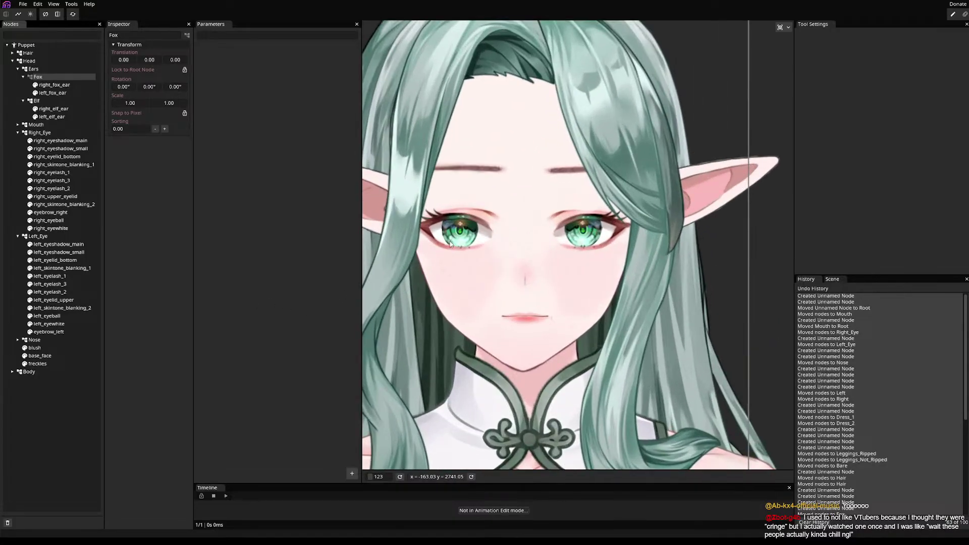
pyautogui.scroll(-5, 479, 222)
pyautogui.scroll(2, 510, 196)
pyautogui.scroll(-2, 509, 196)
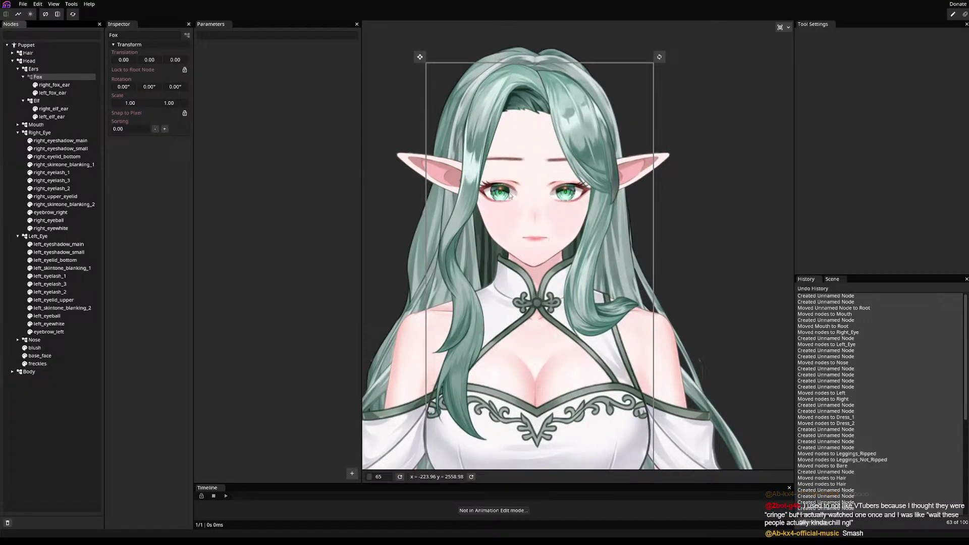
pyautogui.moveTo(510, 196); pyautogui.dragTo(467, 135)
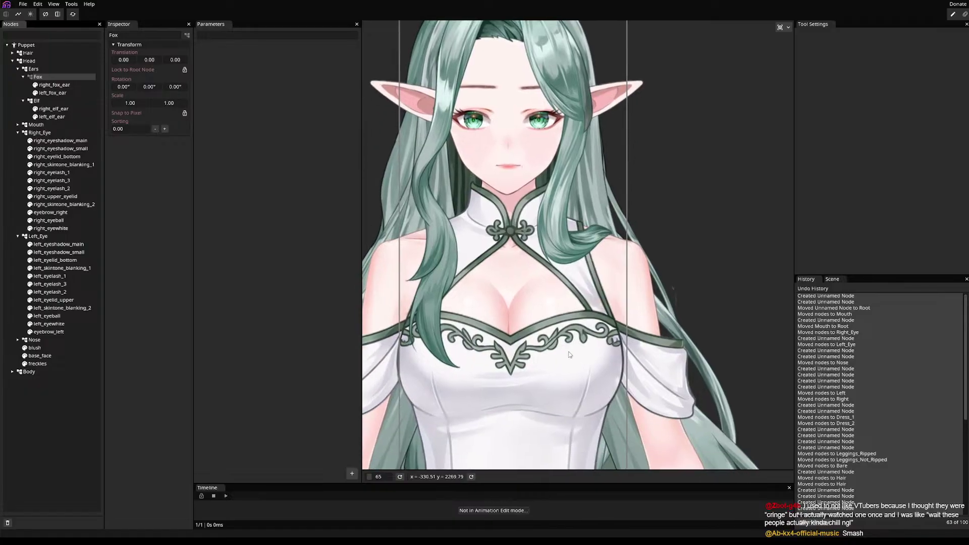
pyautogui.scroll(3, 527, 281)
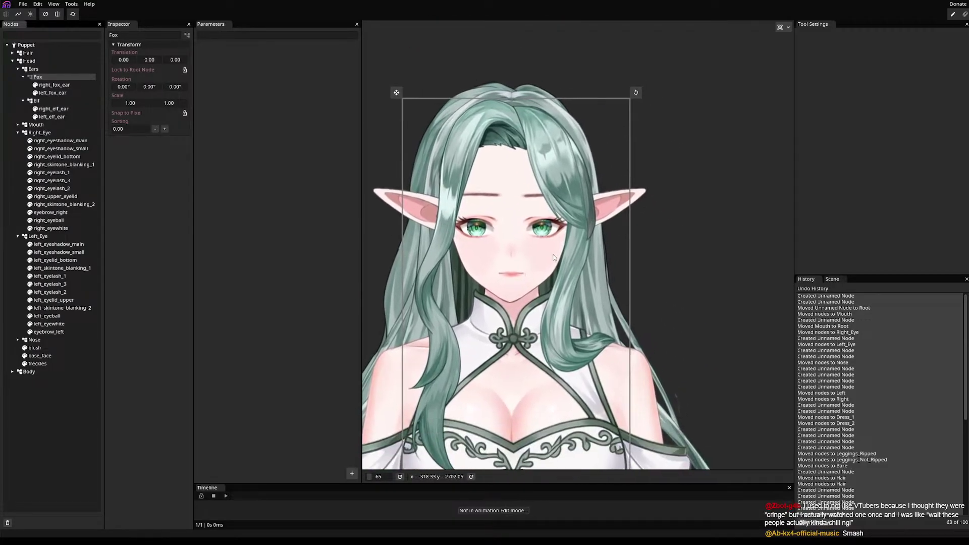
pyautogui.scroll(-3, 554, 258)
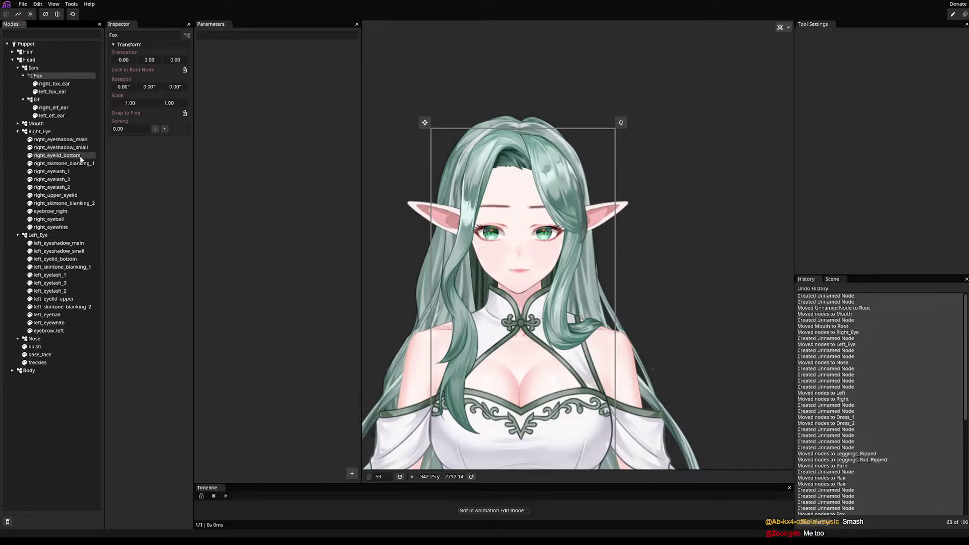
pyautogui.scroll(4, 429, 140)
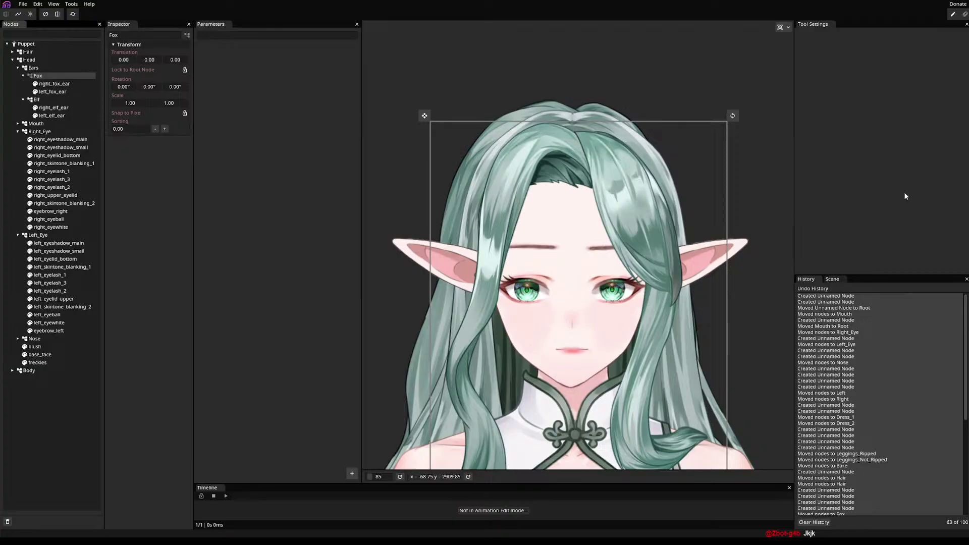
pyautogui.moveTo(555, 233); pyautogui.dragTo(535, 198)
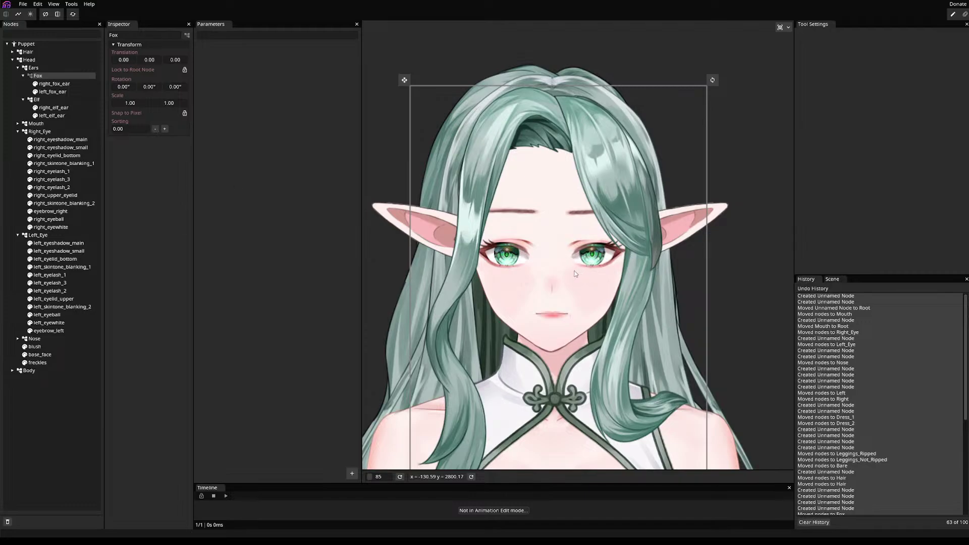
pyautogui.moveTo(575, 273)
pyautogui.mouseDown()
pyautogui.moveTo(575, 283)
pyautogui.moveTo(572, 275)
pyautogui.mouseUp()
pyautogui.scroll(1, 505, 258)
pyautogui.hotkey('ctrl', 's')
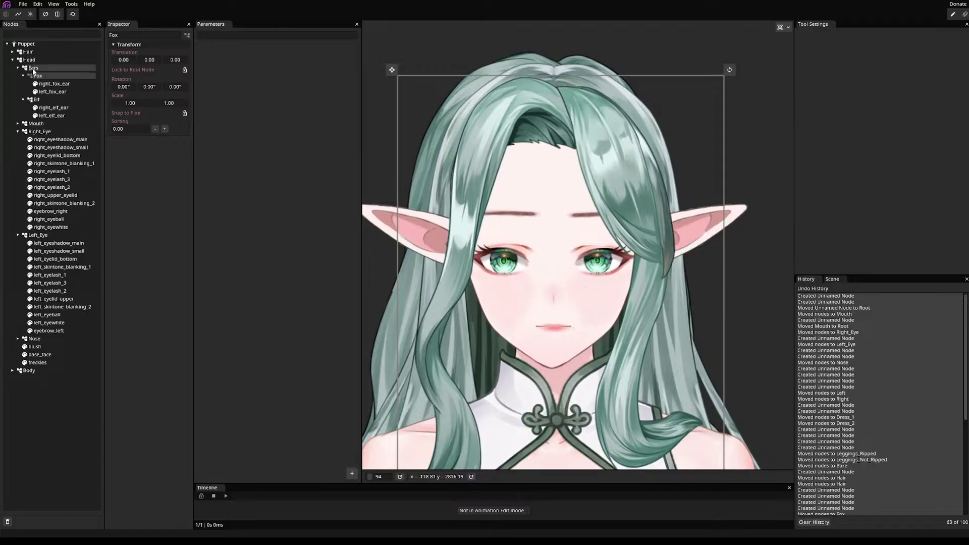
# - Open right_fox_ear for mesh editing and generate its mesh automatically
pyautogui.click(39, 85)
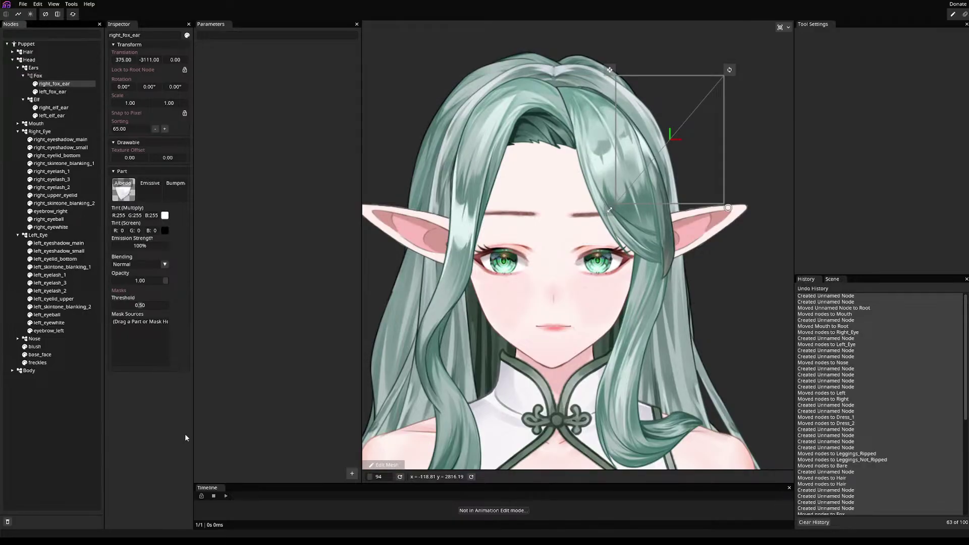
pyautogui.click(383, 464)
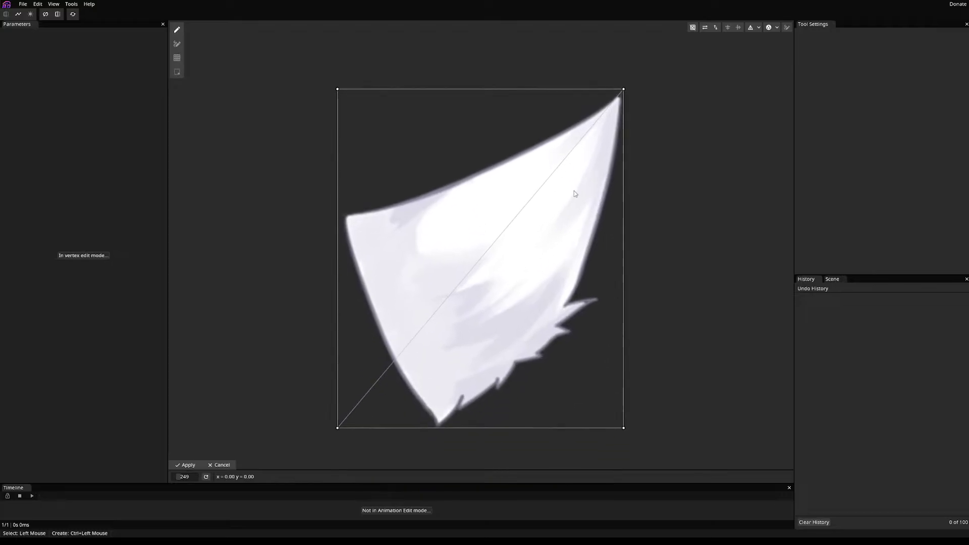
pyautogui.moveTo(574, 191); pyautogui.dragTo(597, 164)
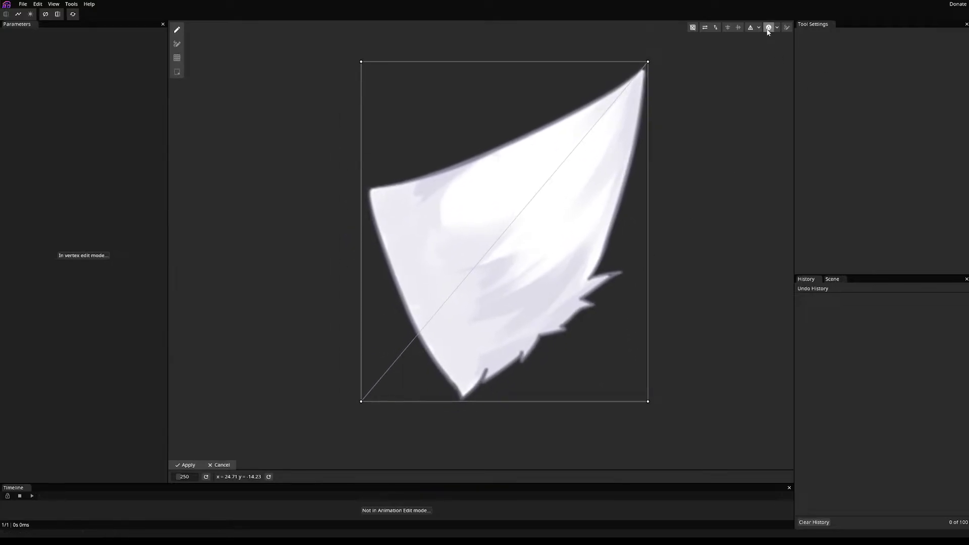
pyautogui.click(768, 29)
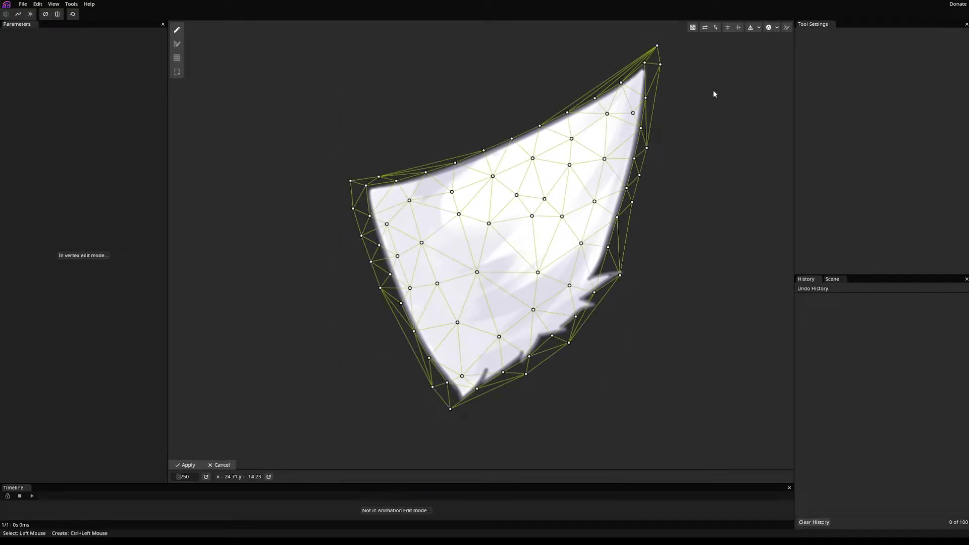
# - Reposition and add vertices around the small fur tuft on the lower right edge of the fox ear
pyautogui.scroll(3, 573, 415)
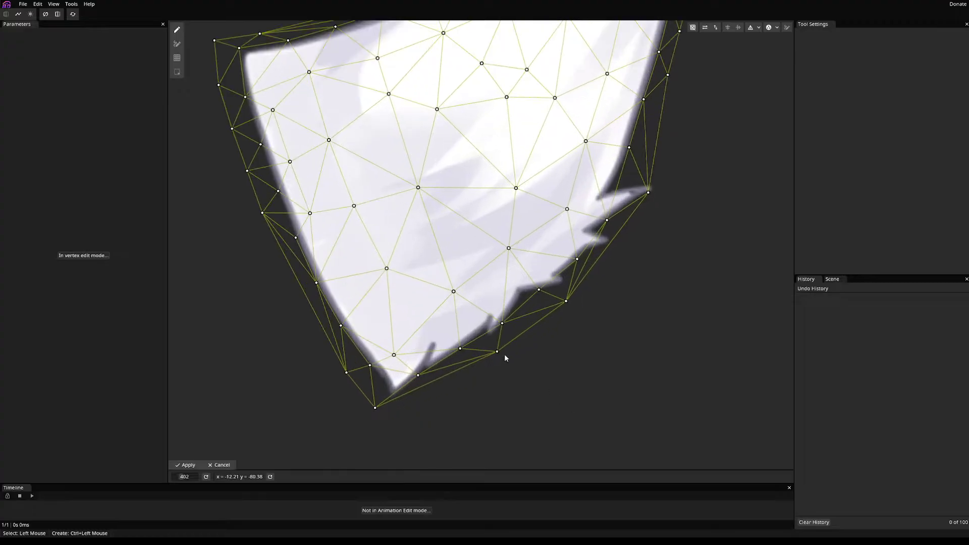
pyautogui.moveTo(607, 220)
pyautogui.mouseDown()
pyautogui.moveTo(612, 213)
pyautogui.moveTo(588, 230)
pyautogui.moveTo(605, 237)
pyautogui.mouseUp()
pyautogui.keyDown('ctrl'); pyautogui.click(588, 230); pyautogui.keyUp('ctrl')
pyautogui.keyDown('ctrl'); pyautogui.click(606, 236); pyautogui.keyUp('ctrl')
pyautogui.moveTo(567, 301); pyautogui.dragTo(572, 260)
pyautogui.keyDown('ctrl'); pyautogui.click(594, 246); pyautogui.keyUp('ctrl')
# - Move the outline vertices along the ear's lower right edge into the notches between the fur tufts
pyautogui.moveTo(497, 352); pyautogui.dragTo(491, 313)
pyautogui.moveTo(538, 289); pyautogui.dragTo(517, 287)
pyautogui.moveTo(573, 259); pyautogui.dragTo(551, 274)
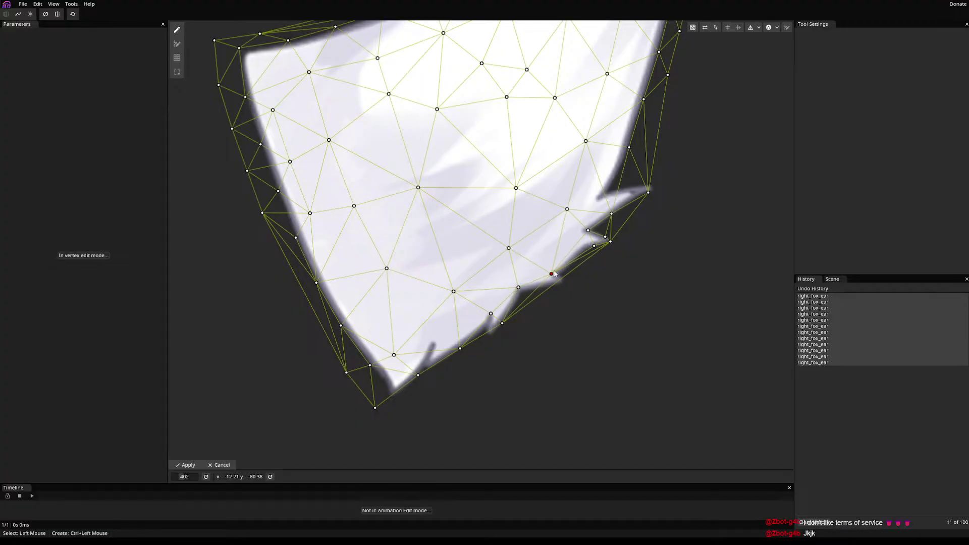
pyautogui.moveTo(593, 247); pyautogui.dragTo(580, 247)
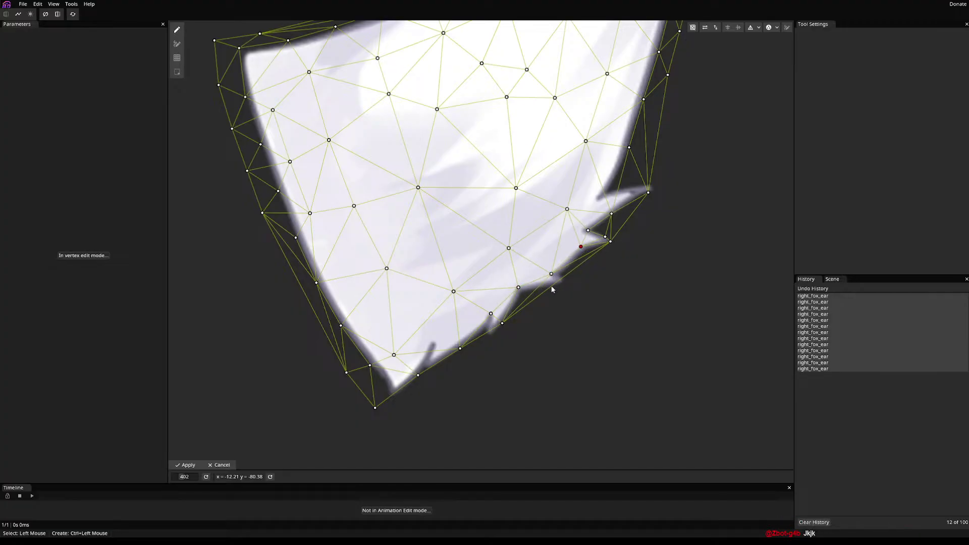
pyautogui.moveTo(501, 325); pyautogui.dragTo(432, 343)
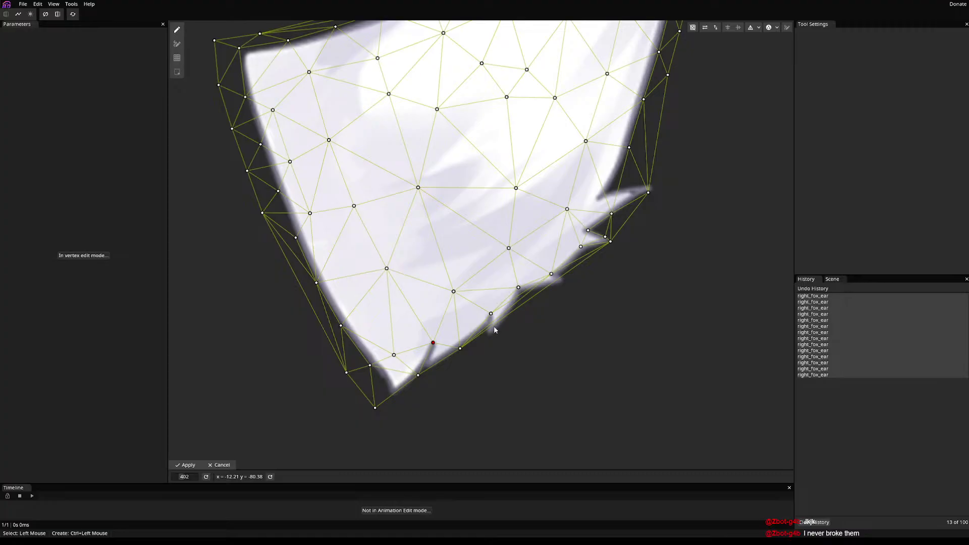
# - Add vertices along the jagged lower right edge to trace the tips and sides of the fur tufts
pyautogui.keyDown('ctrl'); pyautogui.click(492, 332); pyautogui.keyUp('ctrl')
pyautogui.keyDown('ctrl'); pyautogui.click(514, 302); pyautogui.keyUp('ctrl')
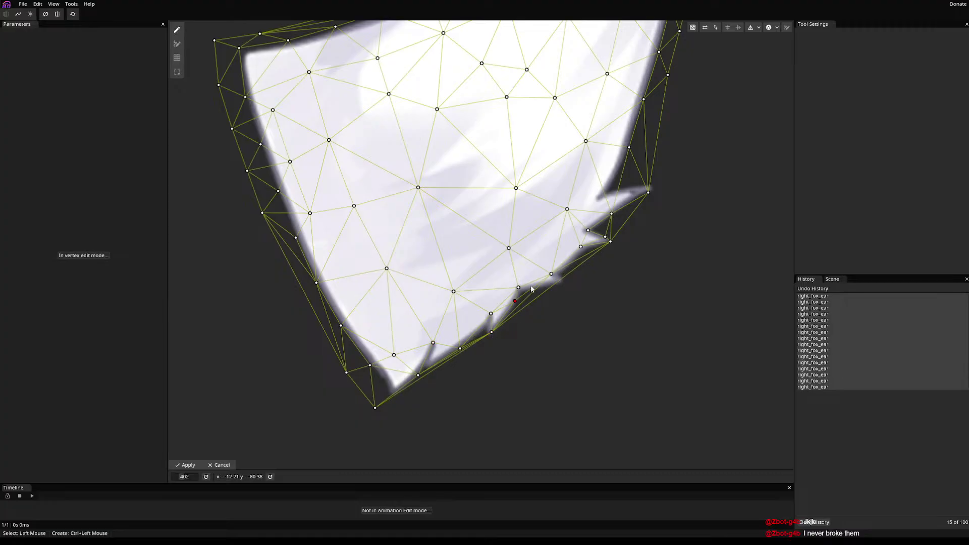
pyautogui.keyDown('ctrl'); pyautogui.click(532, 286); pyautogui.keyUp('ctrl')
pyautogui.keyDown('ctrl'); pyautogui.click(550, 284); pyautogui.keyUp('ctrl')
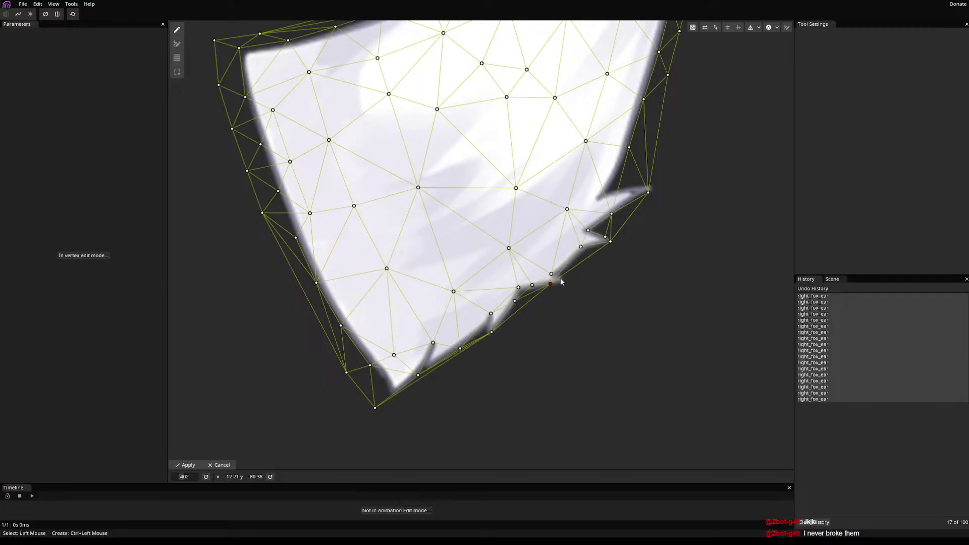
pyautogui.keyDown('ctrl'); pyautogui.click(560, 277); pyautogui.keyUp('ctrl')
pyautogui.keyDown('ctrl'); pyautogui.click(559, 273); pyautogui.keyUp('ctrl')
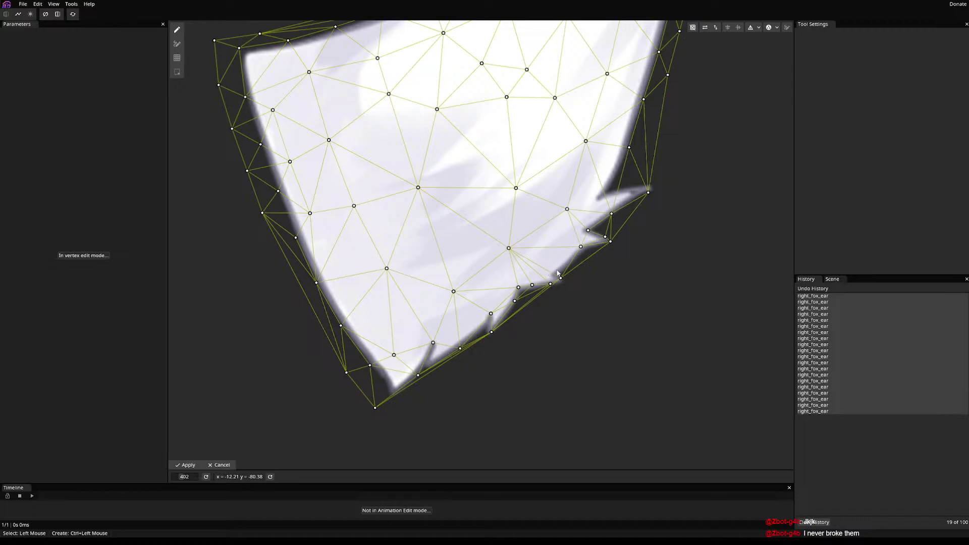
pyautogui.keyDown('ctrl'); pyautogui.click(557, 270); pyautogui.keyUp('ctrl')
# - Add two vertices along the upper side of the largest fur spike on the ear's right edge
pyautogui.moveTo(623, 294); pyautogui.dragTo(529, 347)
pyautogui.moveTo(575, 237); pyautogui.dragTo(562, 277)
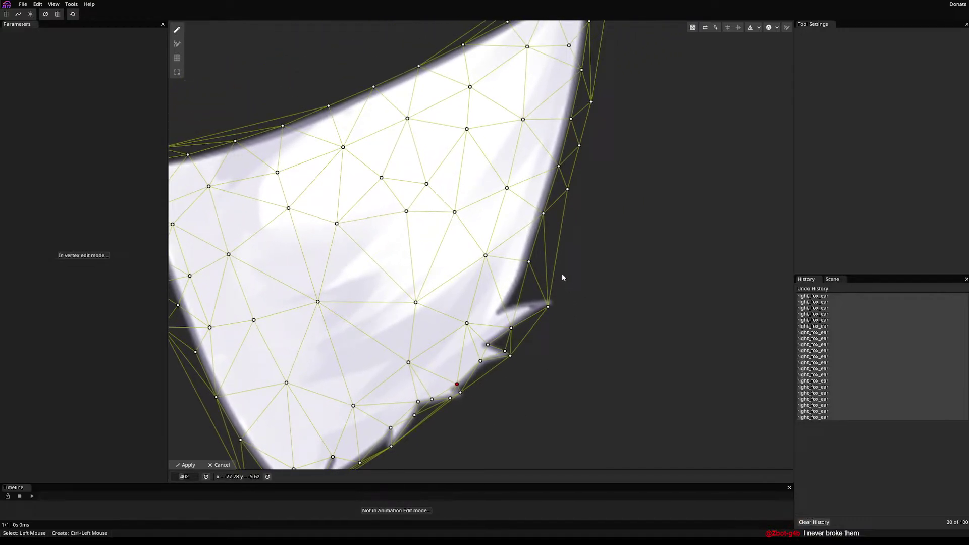
pyautogui.keyDown('ctrl'); pyautogui.click(535, 303); pyautogui.keyUp('ctrl')
pyautogui.keyDown('ctrl'); pyautogui.click(513, 305); pyautogui.keyUp('ctrl')
# - Move surplus outline vertices beside the ear's pointed tip to gaps inside the ear near its right edge
pyautogui.moveTo(595, 212); pyautogui.dragTo(597, 309)
pyautogui.moveTo(606, 57); pyautogui.dragTo(535, 203)
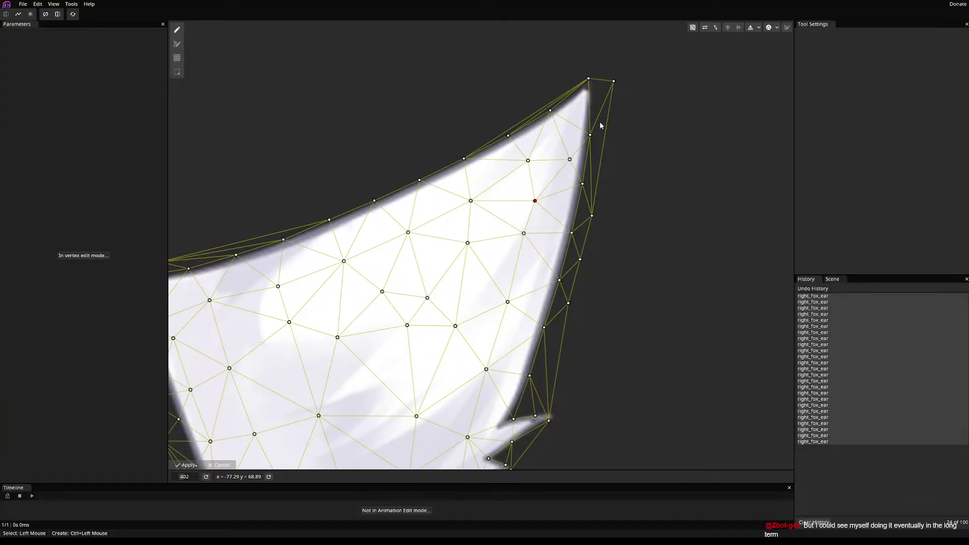
pyautogui.moveTo(614, 80); pyautogui.dragTo(212, 394)
pyautogui.keyDown('ctrl'); pyautogui.click(510, 366); pyautogui.keyUp('ctrl')
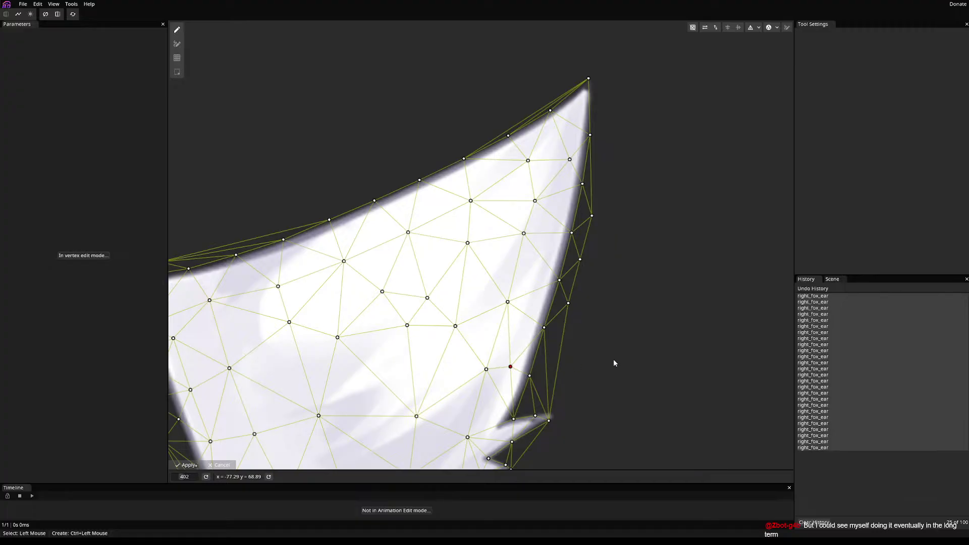
# - Move surplus vertices outside the ear's upper left corner and left edge inward, and even out the nearby interior vertices
pyautogui.moveTo(614, 361); pyautogui.dragTo(750, 213)
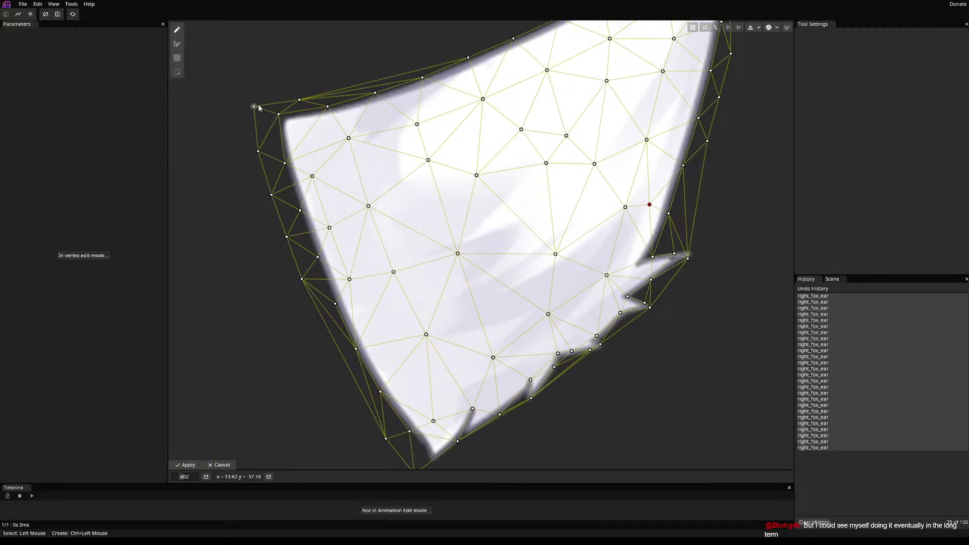
pyautogui.moveTo(300, 100); pyautogui.dragTo(316, 146)
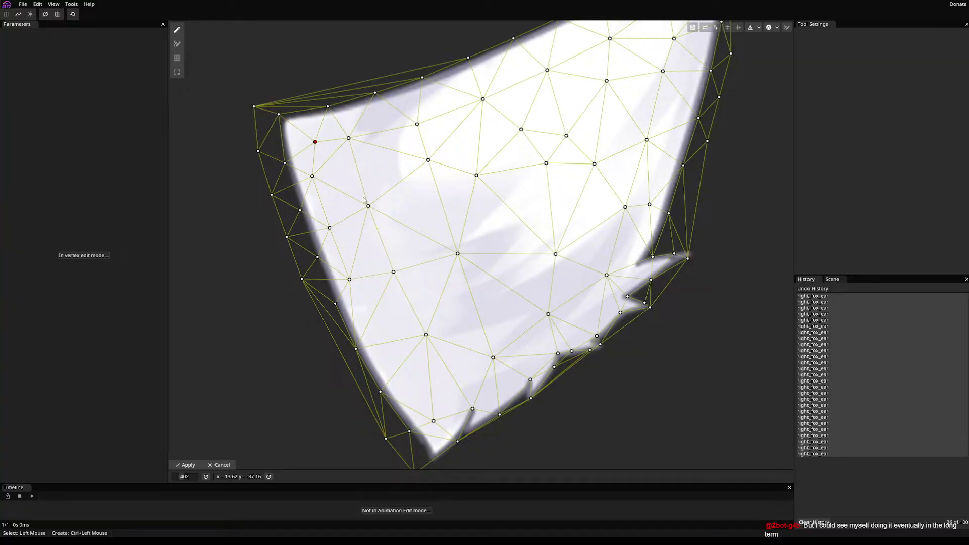
pyautogui.moveTo(368, 206); pyautogui.dragTo(401, 200)
pyautogui.moveTo(329, 227); pyautogui.dragTo(375, 226)
pyautogui.moveTo(286, 237); pyautogui.dragTo(336, 228)
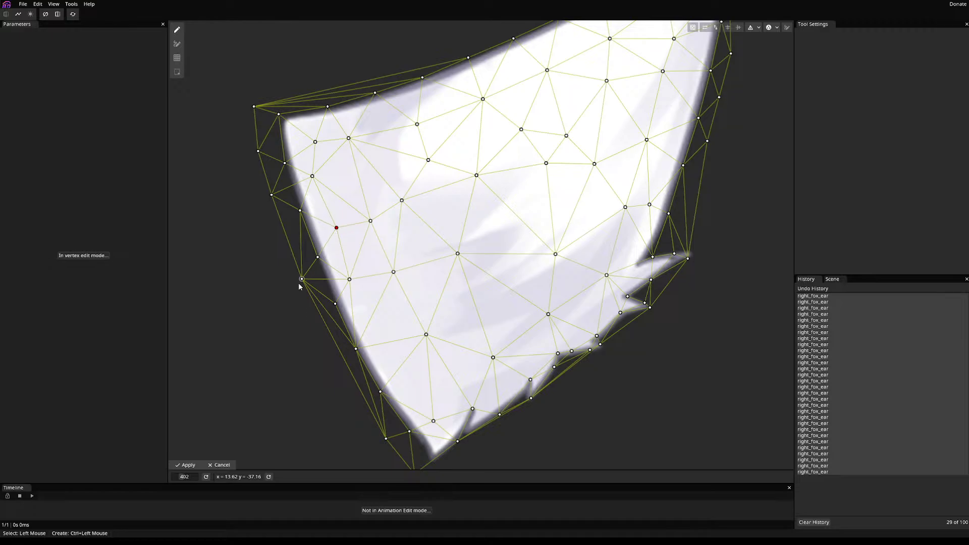
pyautogui.moveTo(302, 279); pyautogui.dragTo(341, 244)
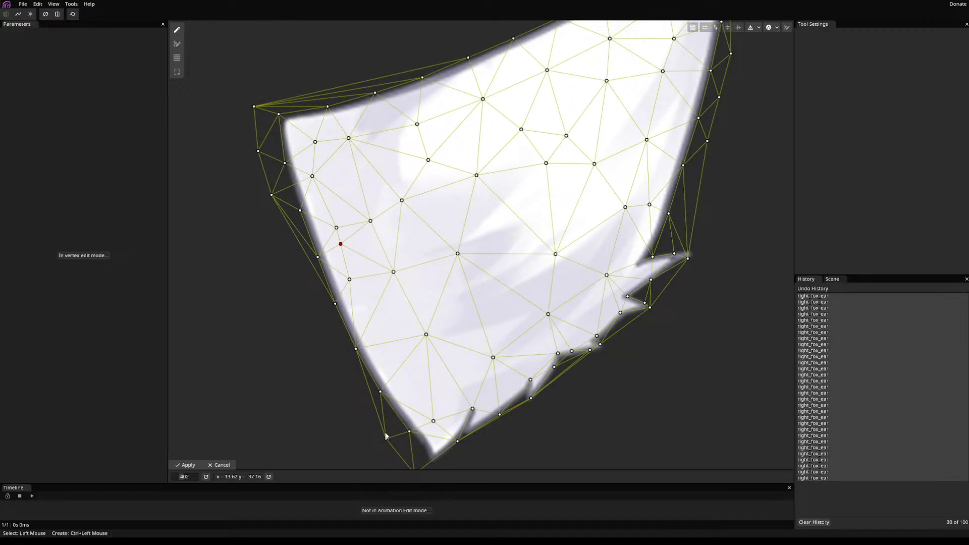
pyautogui.moveTo(385, 435); pyautogui.dragTo(399, 355)
# - Move the lowest outline vertex closer to the bottom point of the fox ear
pyautogui.scroll(-1, 420, 472)
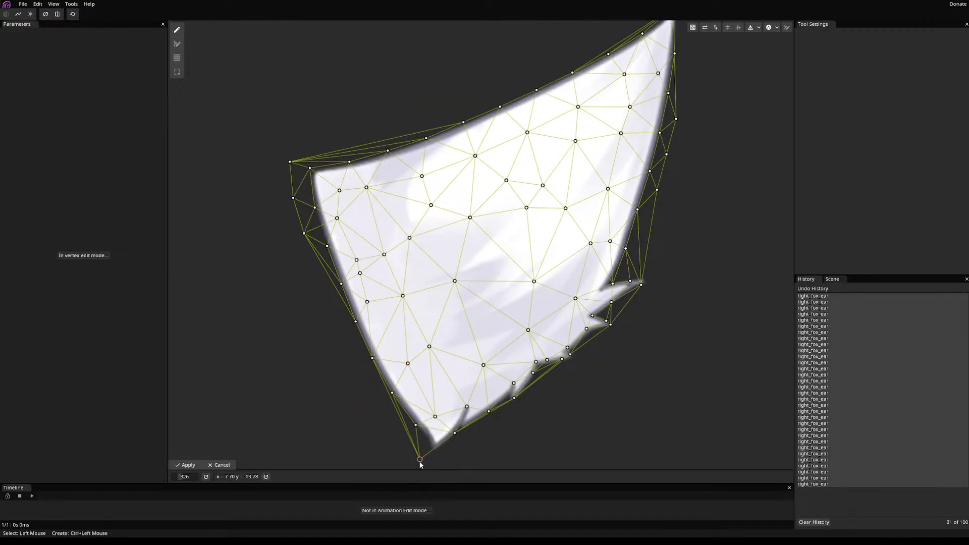
pyautogui.moveTo(419, 460); pyautogui.dragTo(435, 449)
pyautogui.scroll(4, 472, 442)
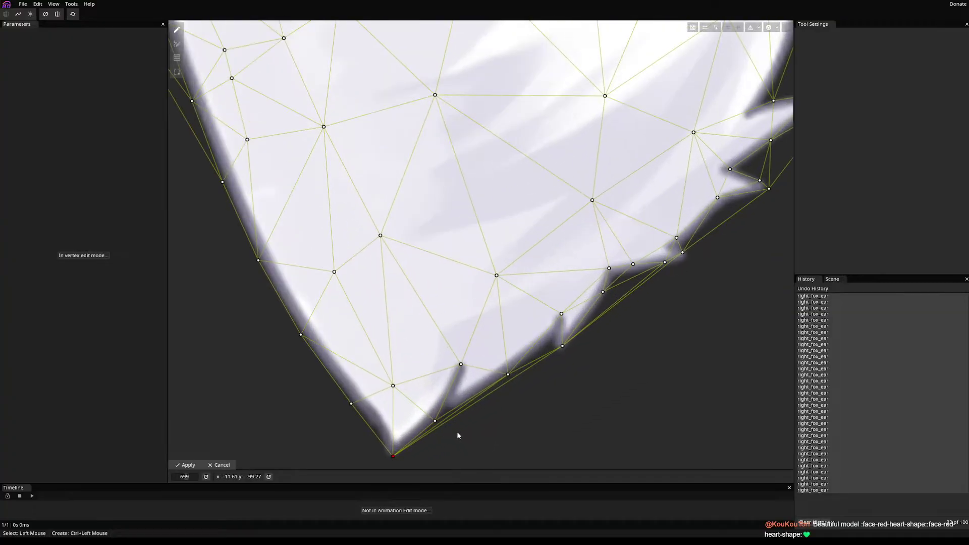
# - Move two surplus left-edge vertices to the ear's interior and one vertex near the upper left corner onto the top outline
pyautogui.scroll(-3, 456, 433)
pyautogui.moveTo(273, 198); pyautogui.dragTo(293, 190)
pyautogui.moveTo(261, 156); pyautogui.dragTo(283, 147)
pyautogui.moveTo(257, 114); pyautogui.dragTo(300, 118)
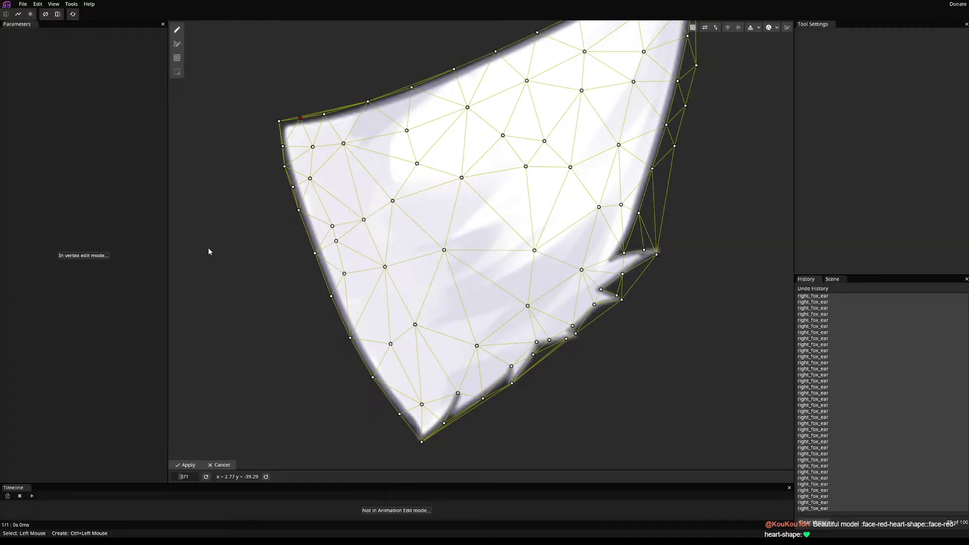
# - Spread the vertices in the gap between the two largest fur spikes and add one on the larger spike's lower side
pyautogui.scroll(3, 225, 240)
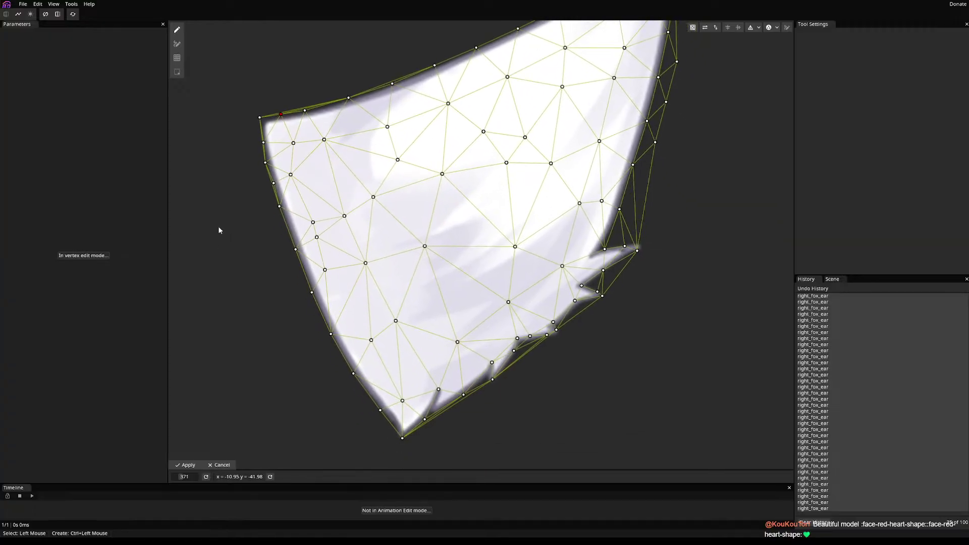
pyautogui.scroll(3, 553, 354)
pyautogui.moveTo(523, 389); pyautogui.dragTo(572, 323)
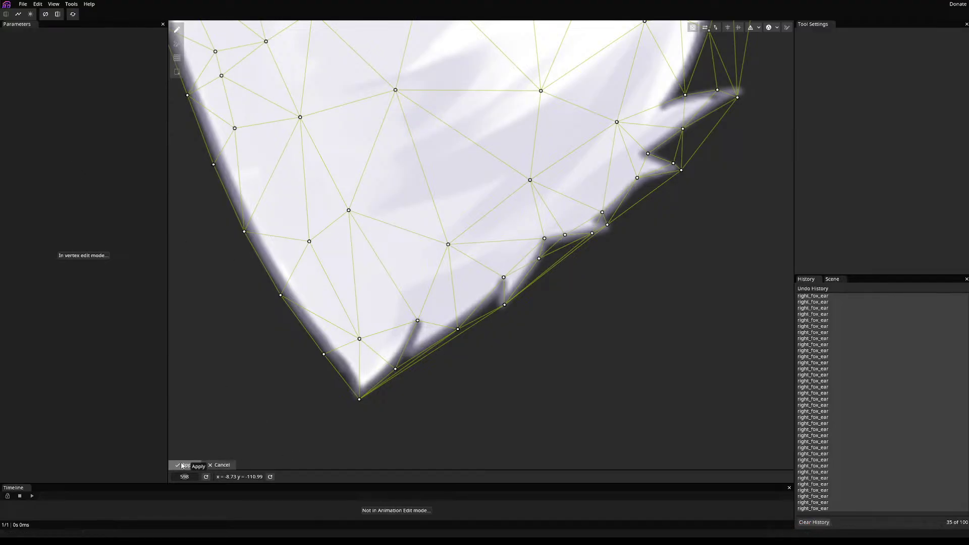
pyautogui.moveTo(688, 191); pyautogui.dragTo(653, 262)
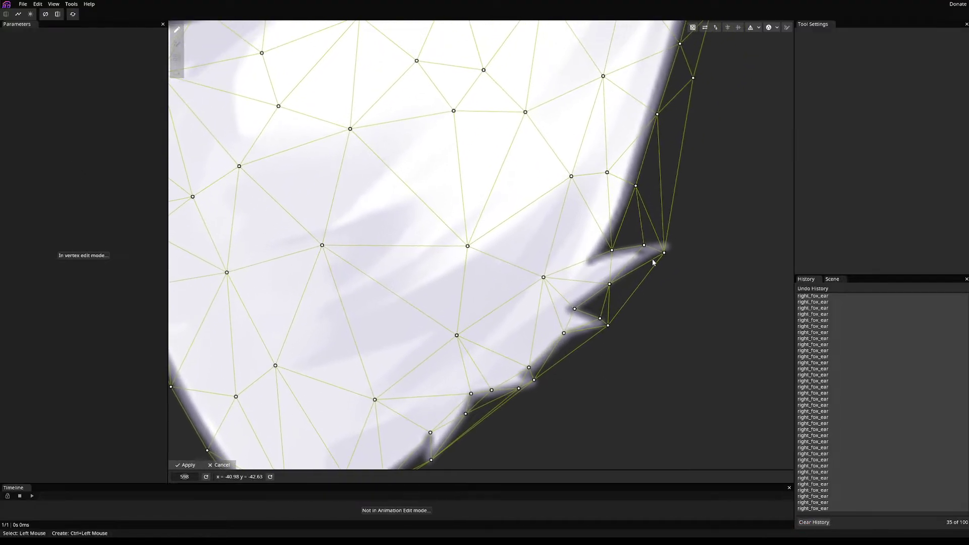
pyautogui.moveTo(615, 290); pyautogui.dragTo(627, 277)
pyautogui.moveTo(599, 319); pyautogui.dragTo(586, 313)
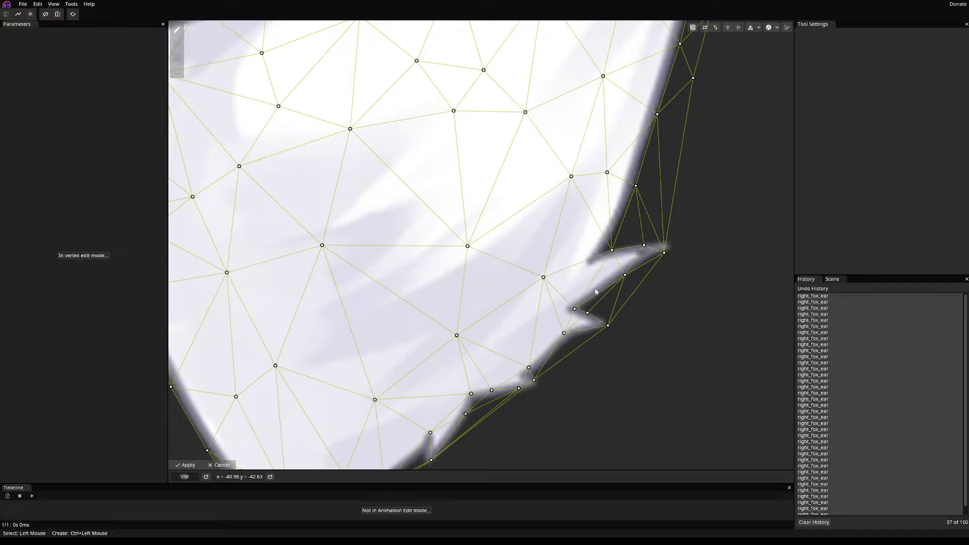
pyautogui.keyDown('ctrl'); pyautogui.click(595, 289); pyautogui.keyUp('ctrl')
# - Pull the outlying vertices along the right side onto the ear's contour, up towards the pointed tip
pyautogui.moveTo(640, 278); pyautogui.dragTo(636, 316)
pyautogui.moveTo(751, 130); pyautogui.dragTo(716, 276)
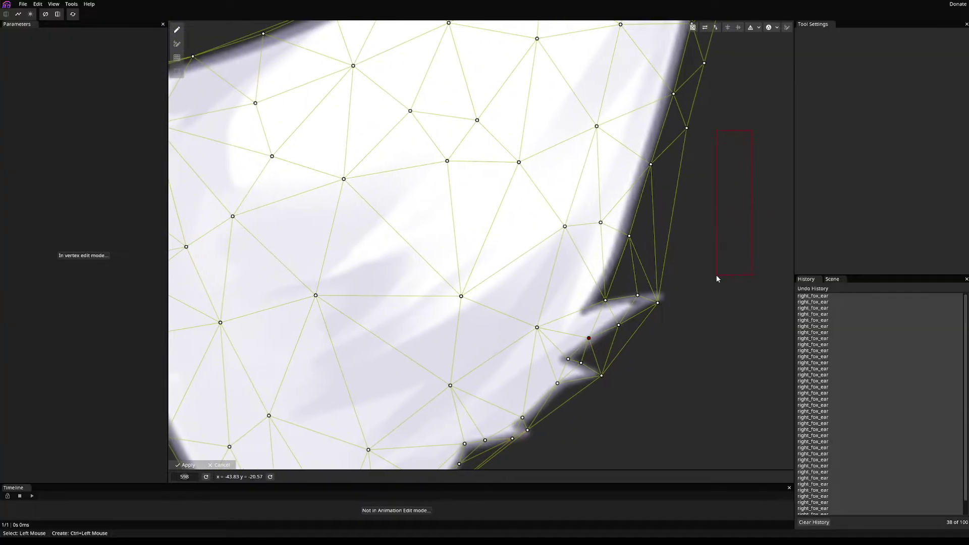
pyautogui.moveTo(729, 210); pyautogui.dragTo(626, 235)
pyautogui.moveTo(671, 164); pyautogui.dragTo(698, 200)
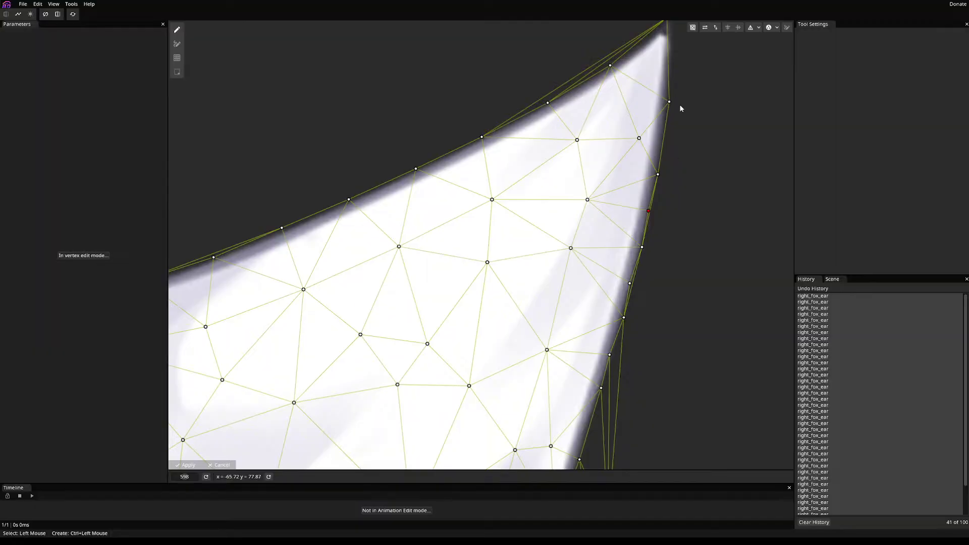
pyautogui.scroll(3, 676, 108)
pyautogui.moveTo(670, 110); pyautogui.dragTo(675, 122)
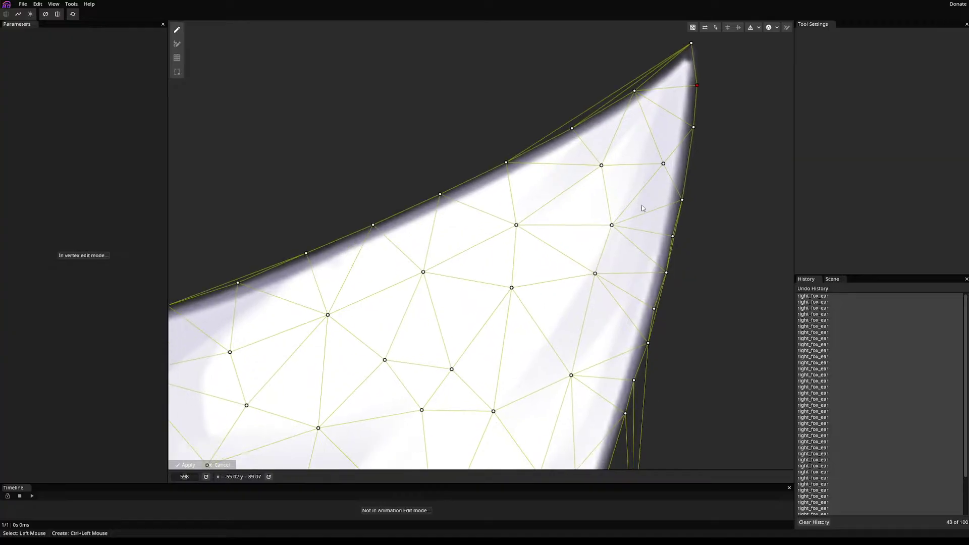
# - Rework the tip of the largest fur spike with additional outline vertices and add one vertex inside the ear beside its base
pyautogui.scroll(-10, 693, 251)
pyautogui.moveTo(625, 329); pyautogui.dragTo(604, 321)
pyautogui.keyDown('ctrl'); pyautogui.click(520, 334); pyautogui.keyUp('ctrl')
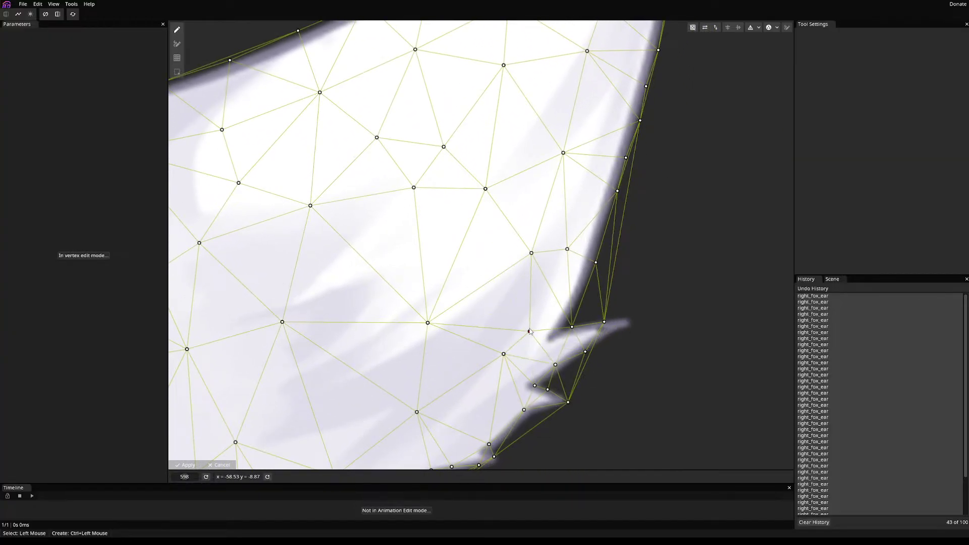
pyautogui.keyDown('ctrl'); pyautogui.click(612, 326); pyautogui.keyUp('ctrl')
pyautogui.moveTo(612, 325)
pyautogui.mouseDown()
pyautogui.moveTo(630, 321)
pyautogui.moveTo(608, 343)
pyautogui.mouseUp()
pyautogui.keyDown('ctrl'); pyautogui.click(604, 336); pyautogui.keyUp('ctrl')
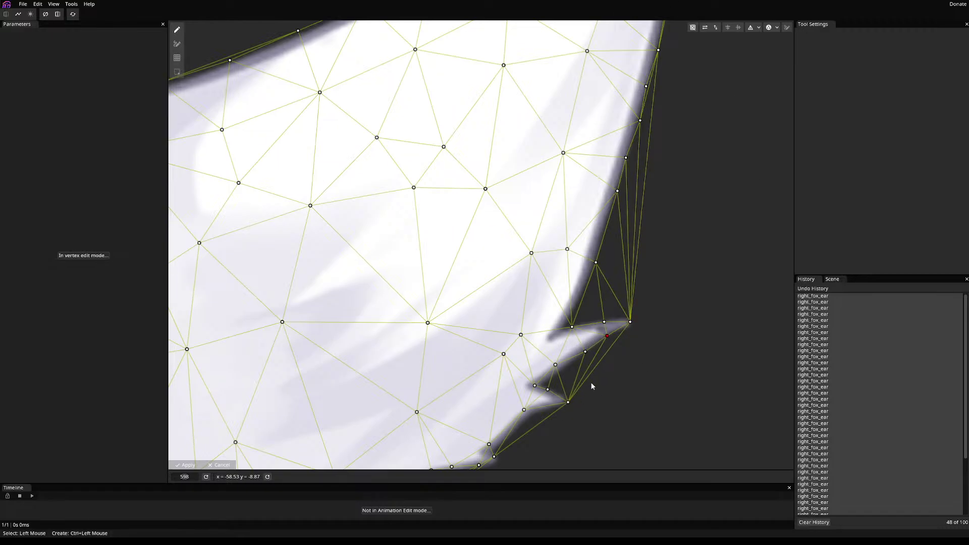
pyautogui.moveTo(604, 322); pyautogui.dragTo(611, 319)
# - Slide the right-edge vertices above the largest fur spike along the ear's contour to even out their spacing
pyautogui.moveTo(634, 152); pyautogui.dragTo(624, 177)
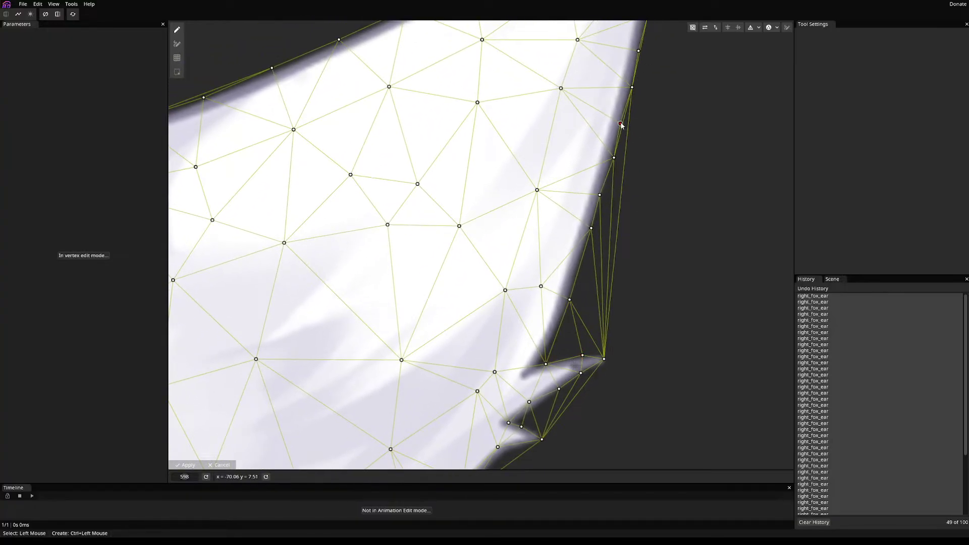
pyautogui.moveTo(621, 125); pyautogui.dragTo(623, 127)
pyautogui.scroll(-5, 593, 291)
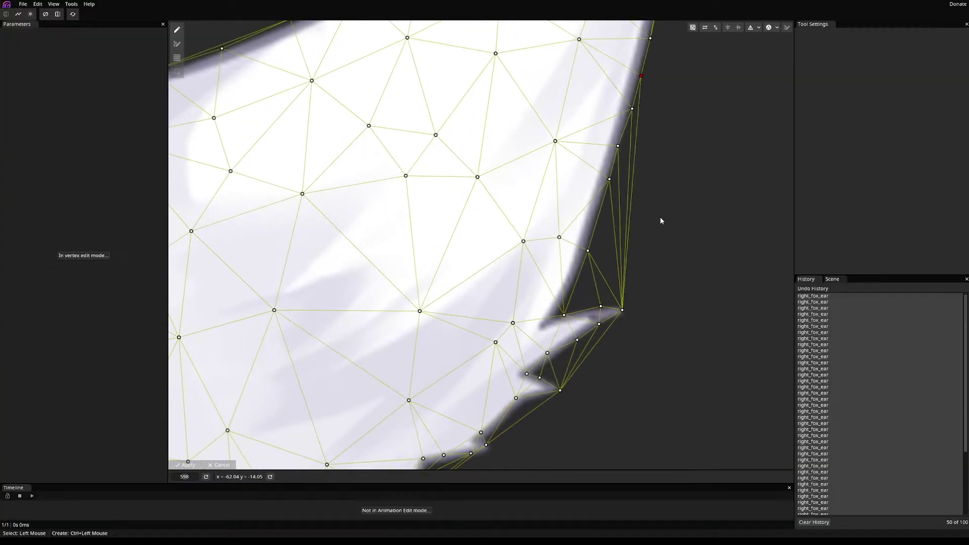
pyautogui.moveTo(610, 186); pyautogui.dragTo(597, 220)
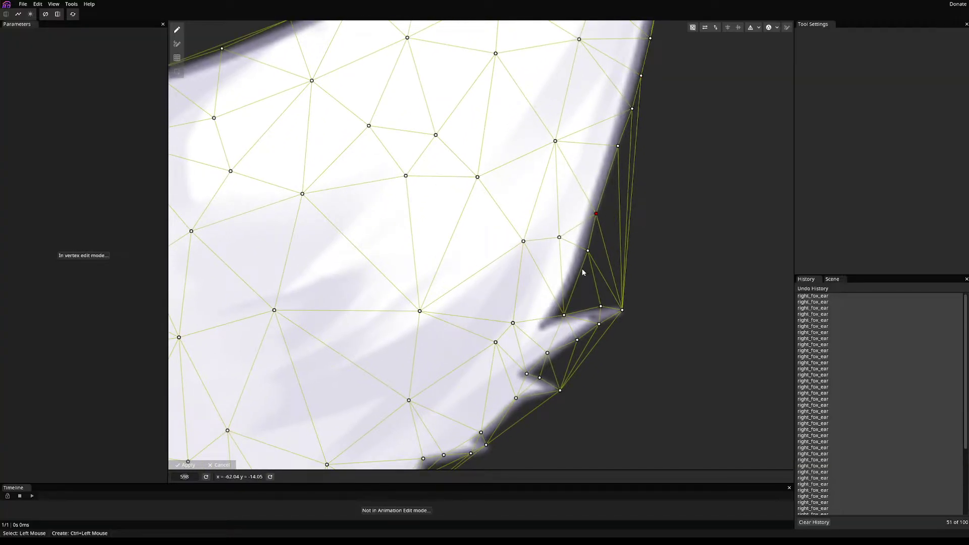
pyautogui.moveTo(587, 252); pyautogui.dragTo(574, 283)
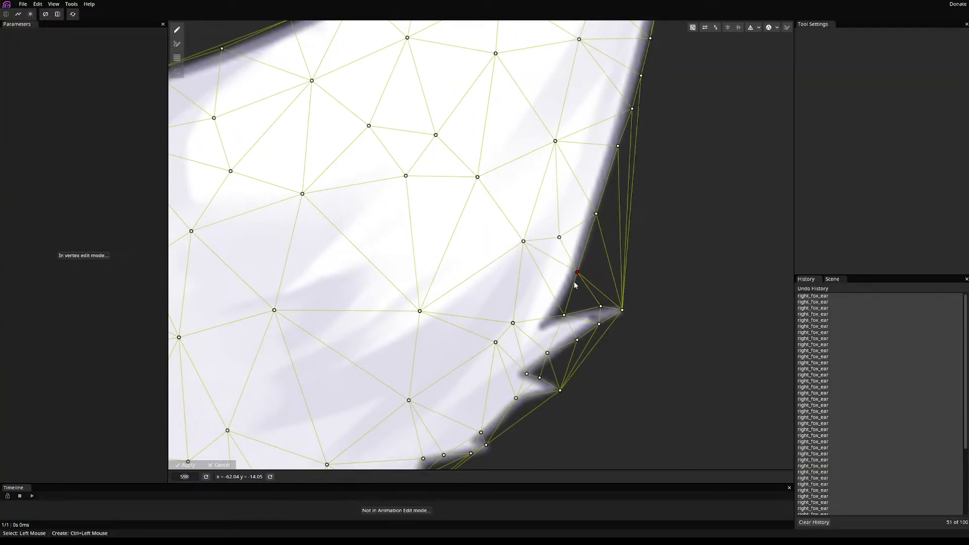
# - Move a vertex into the notch above the largest fur spike and add four vertices along the notch's two sides
pyautogui.moveTo(564, 315); pyautogui.dragTo(541, 325)
pyautogui.keyDown('ctrl'); pyautogui.click(566, 315); pyautogui.keyUp('ctrl')
pyautogui.keyDown('ctrl'); pyautogui.click(586, 310); pyautogui.keyUp('ctrl')
pyautogui.keyDown('ctrl'); pyautogui.click(559, 304); pyautogui.keyUp('ctrl')
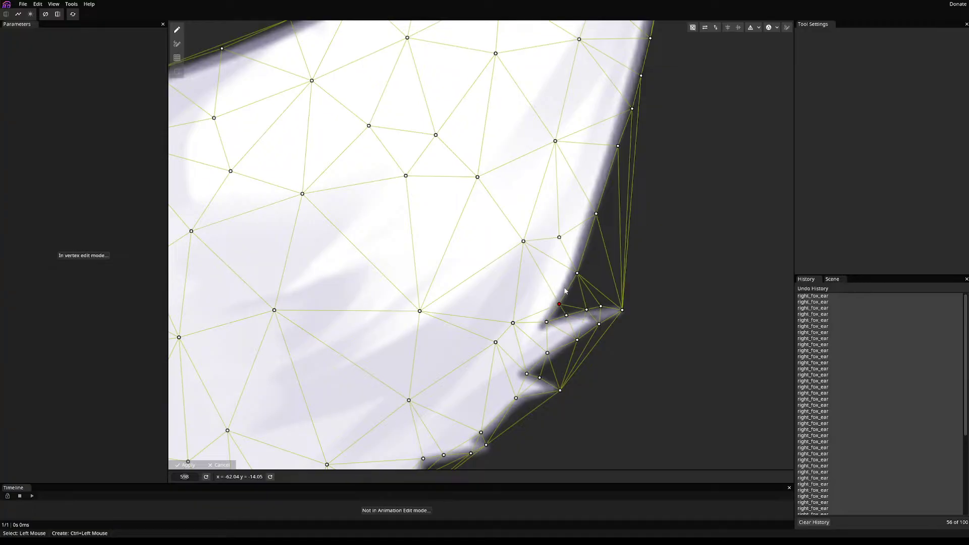
pyautogui.keyDown('ctrl'); pyautogui.click(565, 288); pyautogui.keyUp('ctrl')
pyautogui.moveTo(627, 271); pyautogui.dragTo(625, 214)
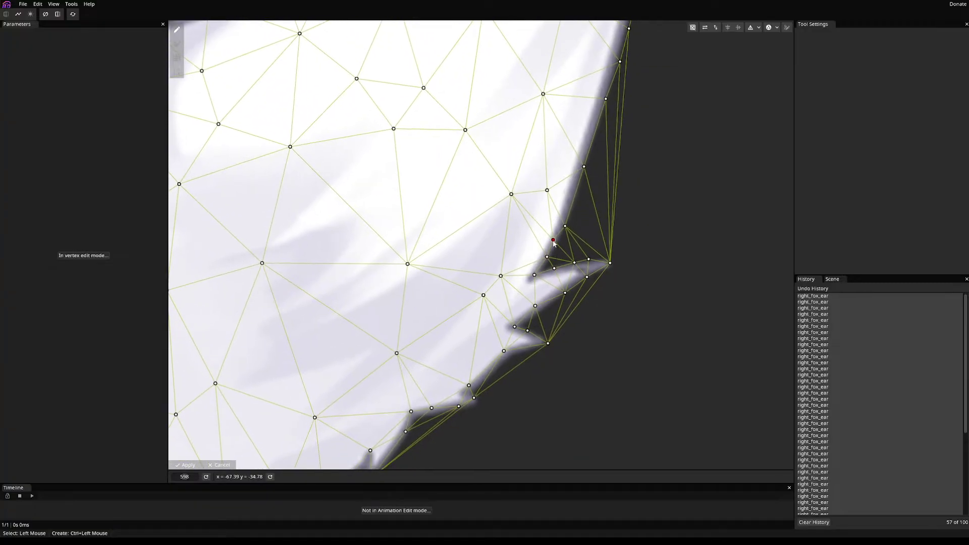
pyautogui.moveTo(554, 240); pyautogui.dragTo(558, 242)
# - Add vertices along the underside of the largest fur spike and move the second spike's tip vertex out to its point
pyautogui.moveTo(523, 403); pyautogui.dragTo(629, 262)
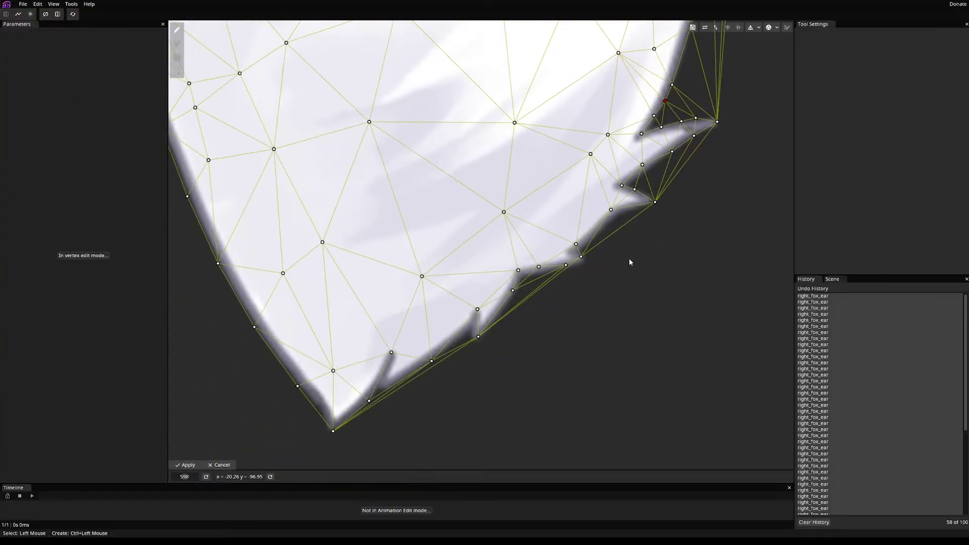
pyautogui.moveTo(640, 165); pyautogui.dragTo(645, 173)
pyautogui.keyDown('ctrl'); pyautogui.click(658, 160); pyautogui.keyUp('ctrl')
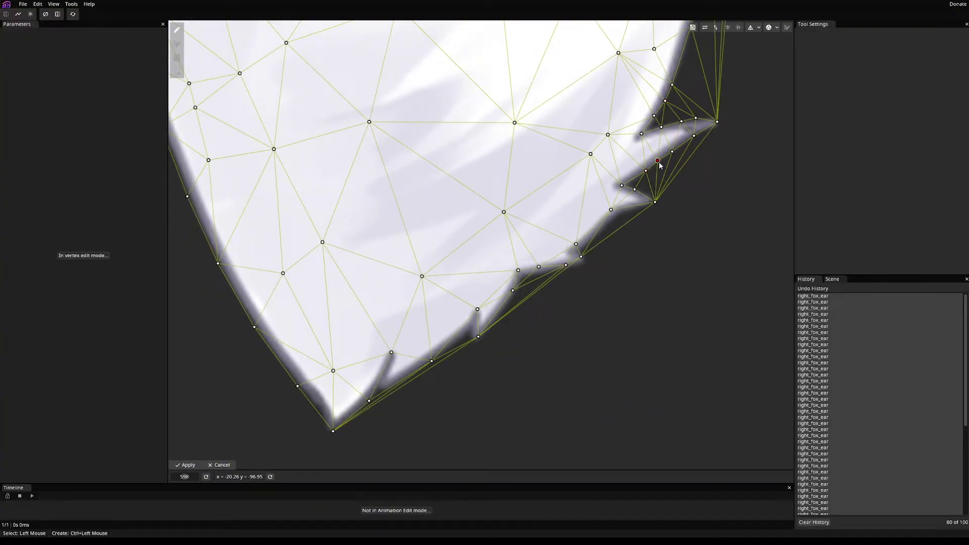
pyautogui.keyDown('ctrl'); pyautogui.click(636, 177); pyautogui.keyUp('ctrl')
pyautogui.moveTo(635, 178); pyautogui.dragTo(658, 200)
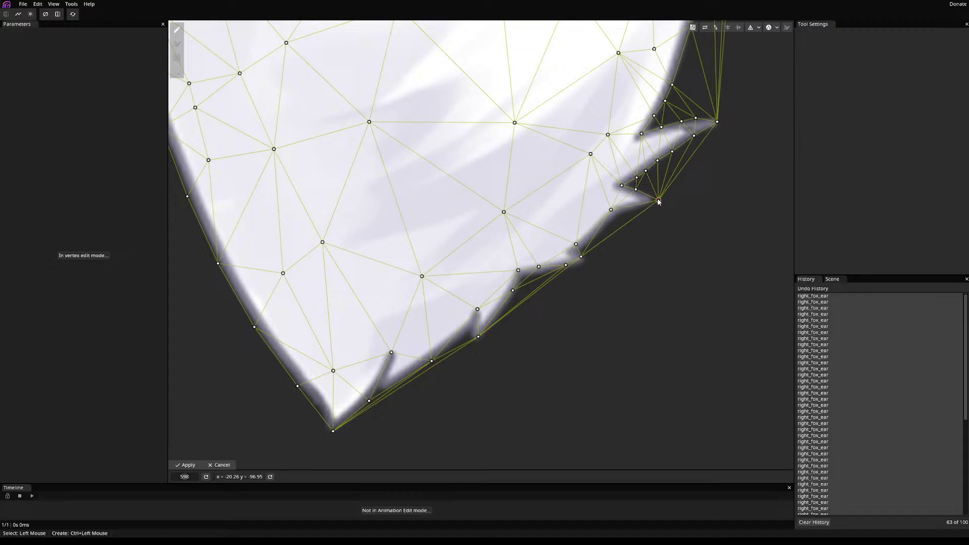
# - Add and reposition vertices to follow the edge between the second and third fur spikes
pyautogui.keyDown('ctrl'); pyautogui.click(611, 221); pyautogui.keyUp('ctrl')
pyautogui.moveTo(611, 221); pyautogui.dragTo(589, 240)
pyautogui.keyDown('ctrl'); pyautogui.click(619, 215); pyautogui.keyUp('ctrl')
pyautogui.scroll(3, 531, 373)
pyautogui.scroll(-3, 594, 400)
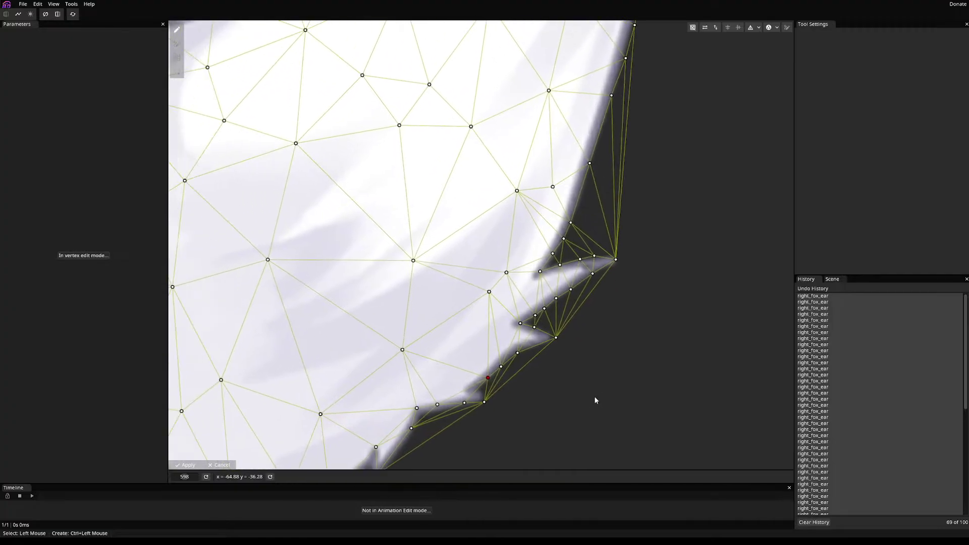
pyautogui.scroll(-3, 594, 400)
pyautogui.scroll(3, 690, 214)
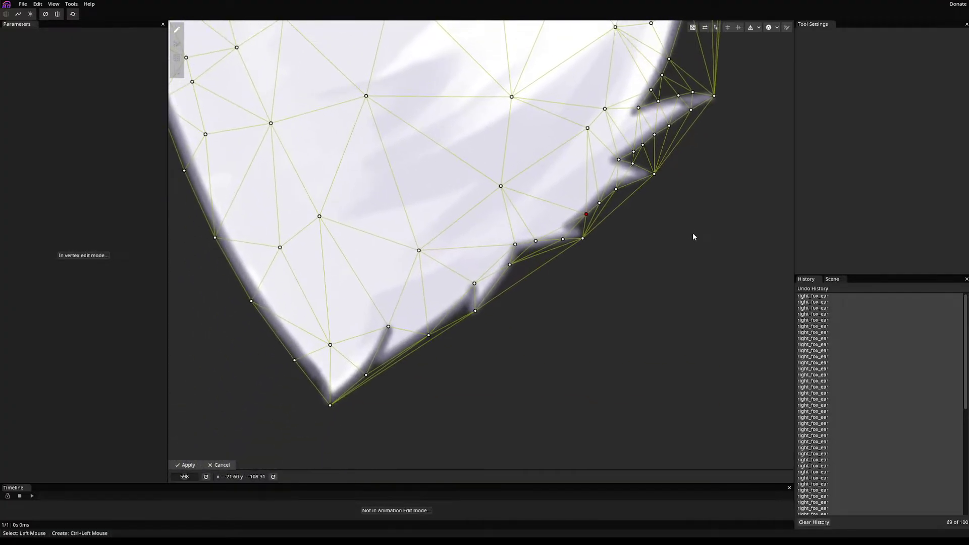
# - Outline the small notch above the third fur spike with extra vertices and add one on the second spike's lower side
pyautogui.keyDown('ctrl'); pyautogui.click(580, 230); pyautogui.keyUp('ctrl')
pyautogui.keyDown('ctrl'); pyautogui.click(568, 227); pyautogui.keyUp('ctrl')
pyautogui.keyDown('ctrl'); pyautogui.click(568, 227); pyautogui.keyUp('ctrl')
pyautogui.keyDown('ctrl'); pyautogui.click(567, 225); pyautogui.keyUp('ctrl')
pyautogui.moveTo(580, 229)
pyautogui.mouseDown()
pyautogui.moveTo(589, 238)
pyautogui.moveTo(579, 222)
pyautogui.mouseUp()
pyautogui.click(576, 228)
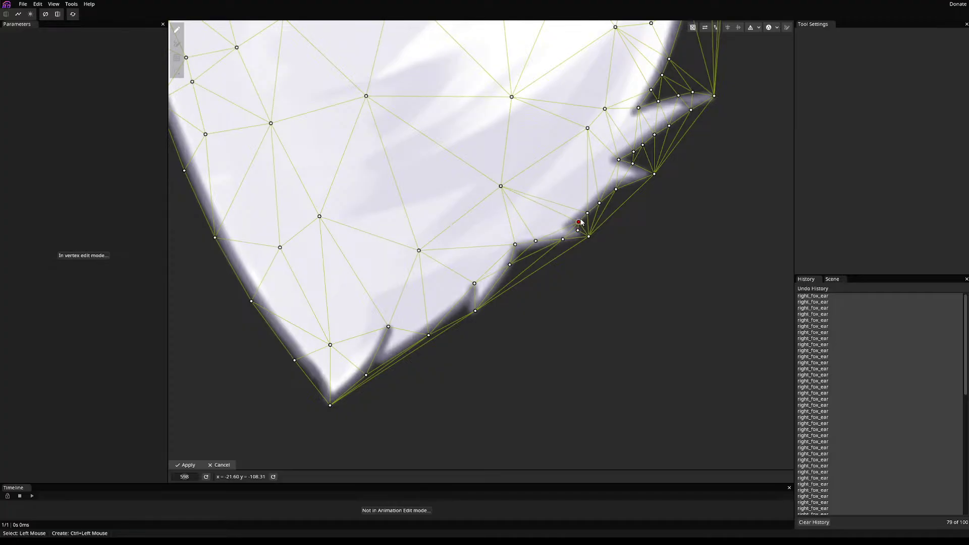
pyautogui.click(578, 230)
pyautogui.keyDown('ctrl'); pyautogui.click(571, 226); pyautogui.keyUp('ctrl')
pyautogui.moveTo(629, 179); pyautogui.dragTo(631, 181)
# - Add two vertices along the edge leading to the fourth fur spike and align them with the neighbouring vertex
pyautogui.keyDown('ctrl'); pyautogui.click(486, 295); pyautogui.keyUp('ctrl')
pyautogui.keyDown('ctrl'); pyautogui.click(498, 276); pyautogui.keyUp('ctrl')
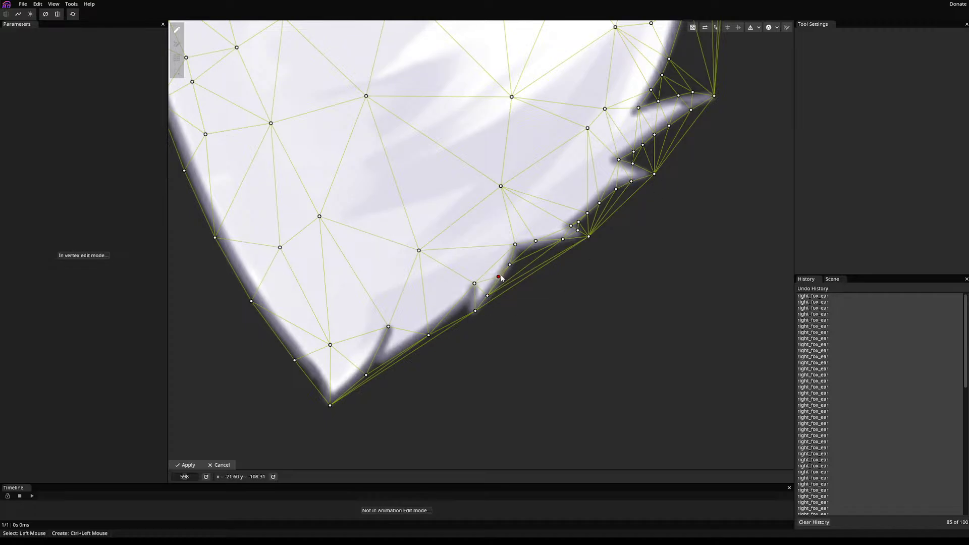
pyautogui.moveTo(509, 265); pyautogui.dragTo(511, 260)
pyautogui.moveTo(499, 277); pyautogui.dragTo(502, 278)
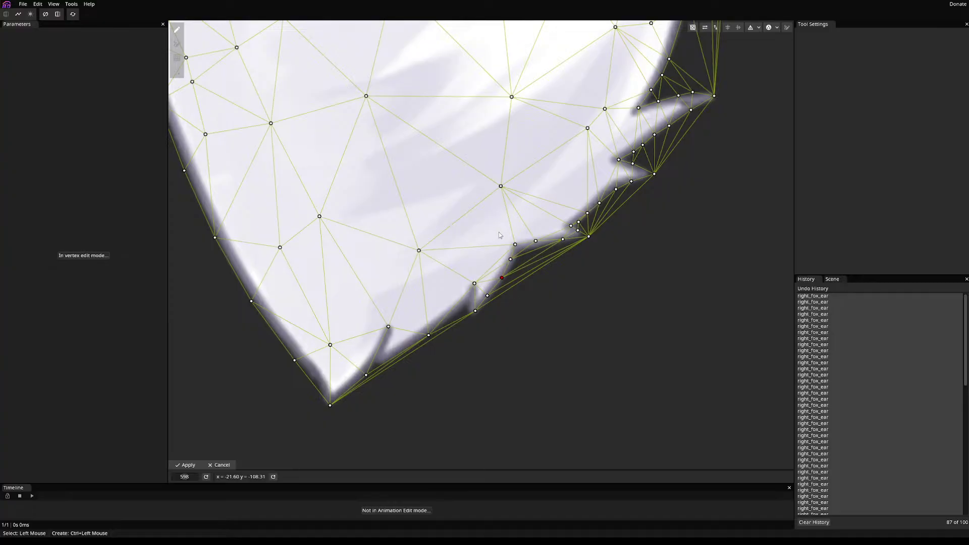
# - Refine the fourth fur spike's tip and place additional vertices along both sides of the narrow notch beside it
pyautogui.keyDown('ctrl'); pyautogui.click(475, 310); pyautogui.keyUp('ctrl')
pyautogui.keyDown('ctrl'); pyautogui.click(480, 310); pyautogui.keyUp('ctrl')
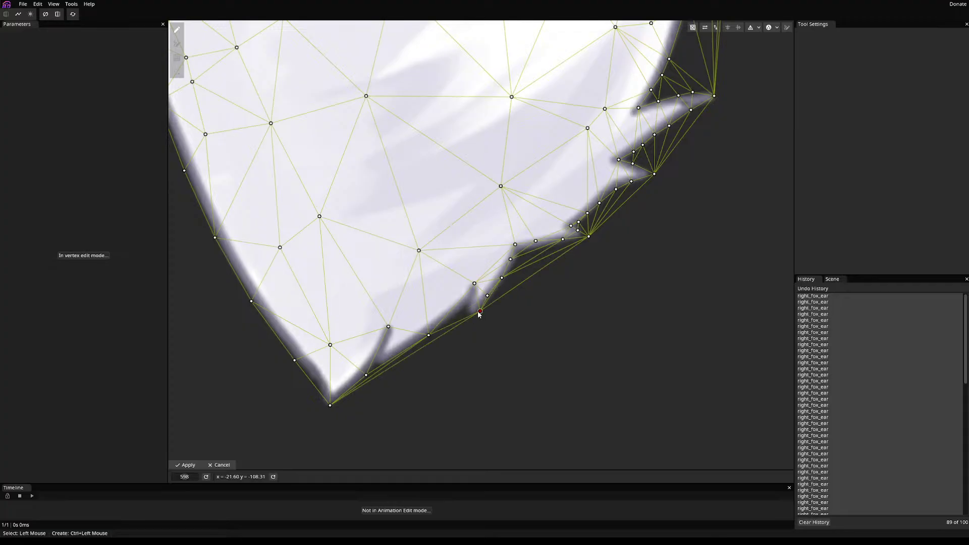
pyautogui.keyDown('ctrl'); pyautogui.click(469, 309); pyautogui.keyUp('ctrl')
pyautogui.keyDown('ctrl'); pyautogui.click(472, 294); pyautogui.keyUp('ctrl')
pyautogui.moveTo(469, 310); pyautogui.dragTo(472, 321)
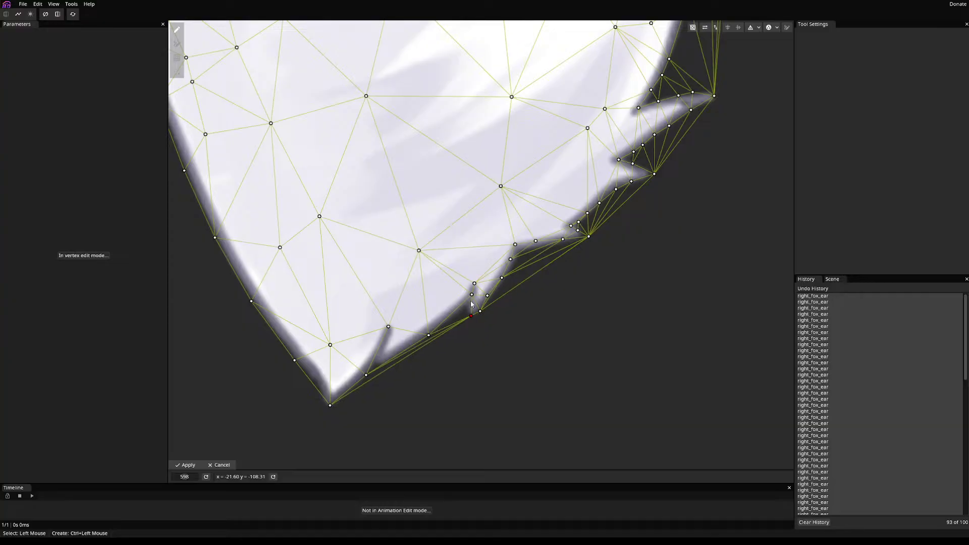
pyautogui.keyDown('ctrl'); pyautogui.click(468, 309); pyautogui.keyUp('ctrl')
pyautogui.moveTo(469, 296); pyautogui.dragTo(466, 305)
pyautogui.keyDown('ctrl'); pyautogui.click(466, 290); pyautogui.keyUp('ctrl')
# - Add six outline vertices along the lower edge from the fourth fur spike to the ear's bottom point
pyautogui.keyDown('ctrl'); pyautogui.click(456, 313); pyautogui.keyUp('ctrl')
pyautogui.keyDown('ctrl'); pyautogui.click(442, 324); pyautogui.keyUp('ctrl')
pyautogui.keyDown('ctrl'); pyautogui.click(416, 342); pyautogui.keyUp('ctrl')
pyautogui.keyDown('ctrl'); pyautogui.click(396, 356); pyautogui.keyUp('ctrl')
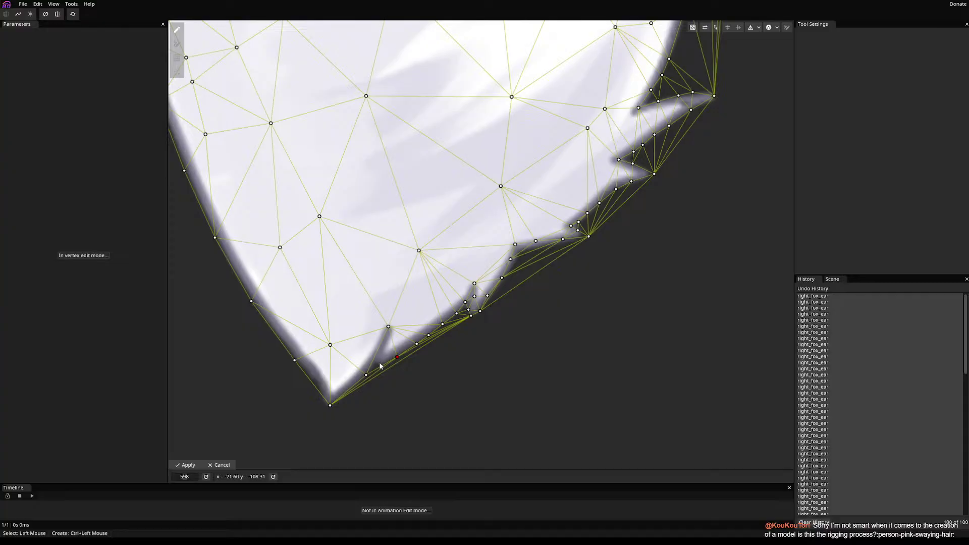
pyautogui.keyDown('ctrl'); pyautogui.click(380, 365); pyautogui.keyUp('ctrl')
pyautogui.keyDown('ctrl'); pyautogui.click(350, 389); pyautogui.keyUp('ctrl')
# - Add three interior vertices in the wide gaps at the ear's centre and lower middle, adjusting their positions
pyautogui.moveTo(356, 416); pyautogui.dragTo(402, 402)
pyautogui.scroll(-5, 401, 402)
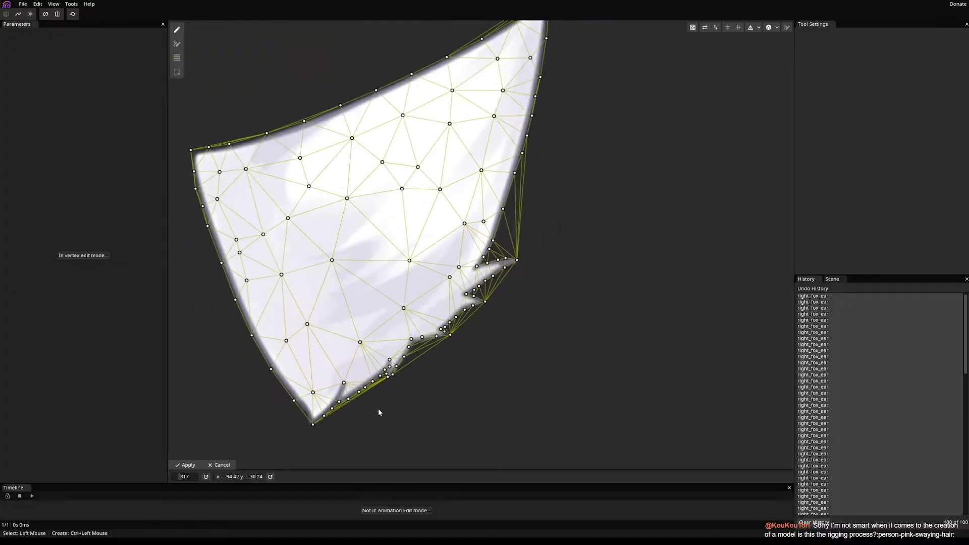
pyautogui.keyDown('ctrl'); pyautogui.click(463, 249); pyautogui.keyUp('ctrl')
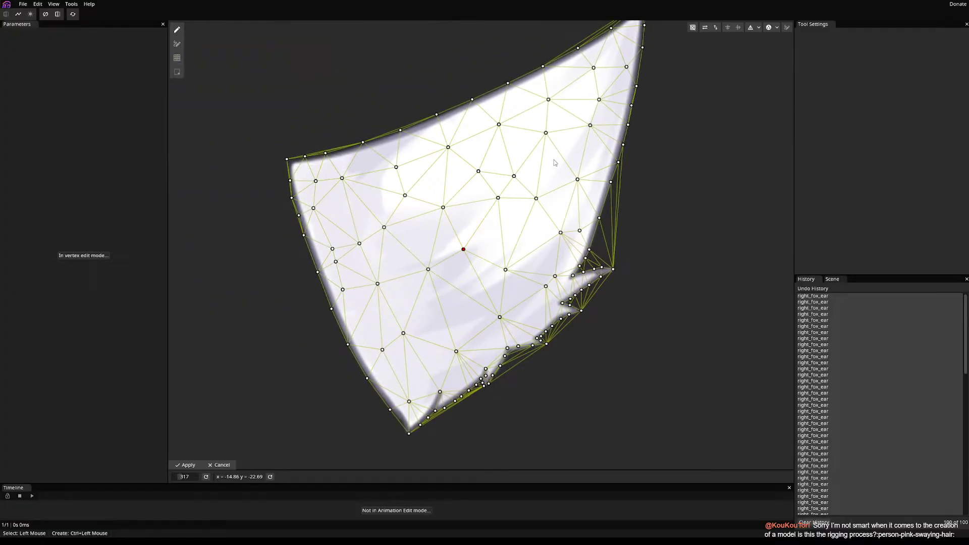
pyautogui.keyDown('ctrl'); pyautogui.click(520, 232); pyautogui.keyUp('ctrl')
pyautogui.moveTo(464, 249); pyautogui.dragTo(471, 246)
pyautogui.keyDown('ctrl'); pyautogui.click(456, 315); pyautogui.keyUp('ctrl')
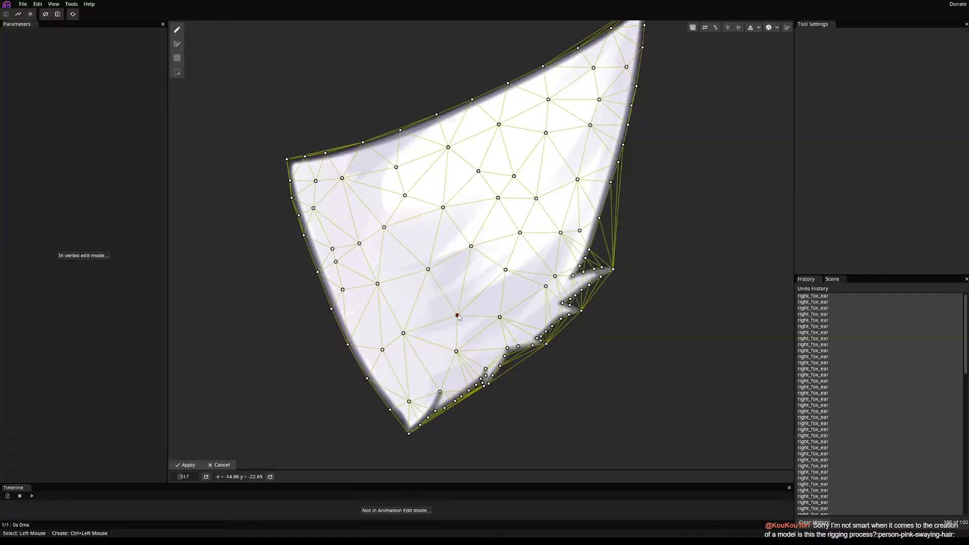
pyautogui.moveTo(457, 315); pyautogui.dragTo(449, 310)
# - Move two interior vertices near the ear's left edge further inward to even out the triangles
pyautogui.scroll(-3, 384, 353)
pyautogui.scroll(4, 356, 364)
pyautogui.moveTo(356, 234); pyautogui.dragTo(366, 245)
pyautogui.moveTo(332, 178); pyautogui.dragTo(351, 186)
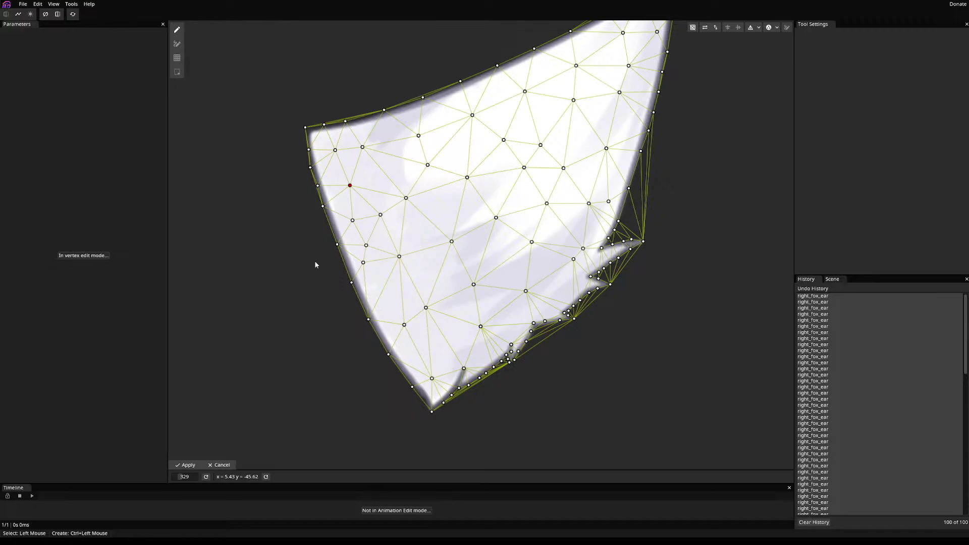
# - Add four outline vertices in the gaps along the ear's left edge down towards the bottom point
pyautogui.keyDown('ctrl'); pyautogui.click(345, 266); pyautogui.keyUp('ctrl')
pyautogui.keyDown('ctrl'); pyautogui.click(358, 297); pyautogui.keyUp('ctrl')
pyautogui.keyDown('ctrl'); pyautogui.click(376, 335); pyautogui.keyUp('ctrl')
pyautogui.keyDown('ctrl'); pyautogui.click(400, 374); pyautogui.keyUp('ctrl')
# - Add three interior vertices in the ear's upper left area and apply the mesh edits
pyautogui.moveTo(313, 248); pyautogui.dragTo(262, 333)
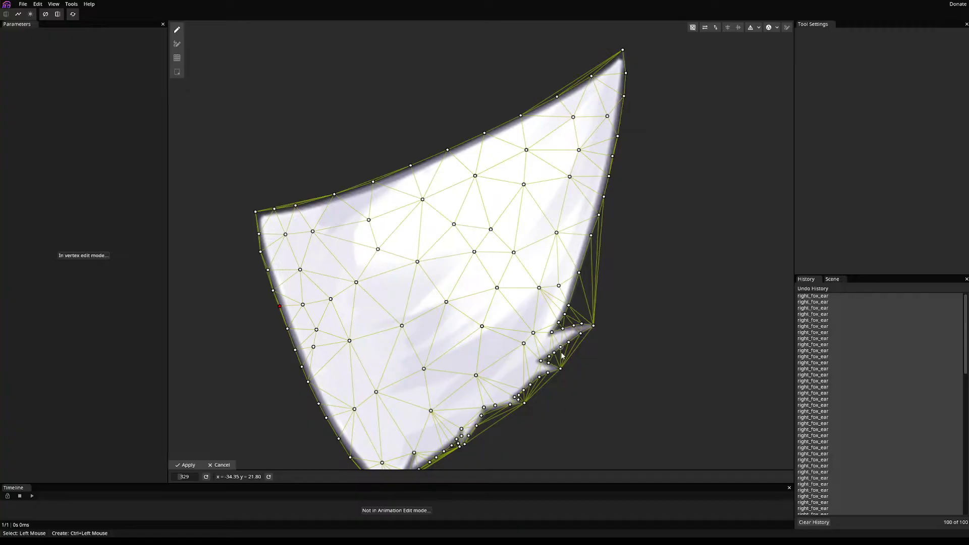
pyautogui.moveTo(754, 293); pyautogui.dragTo(650, 333)
pyautogui.keyDown('ctrl'); pyautogui.click(342, 226); pyautogui.keyUp('ctrl')
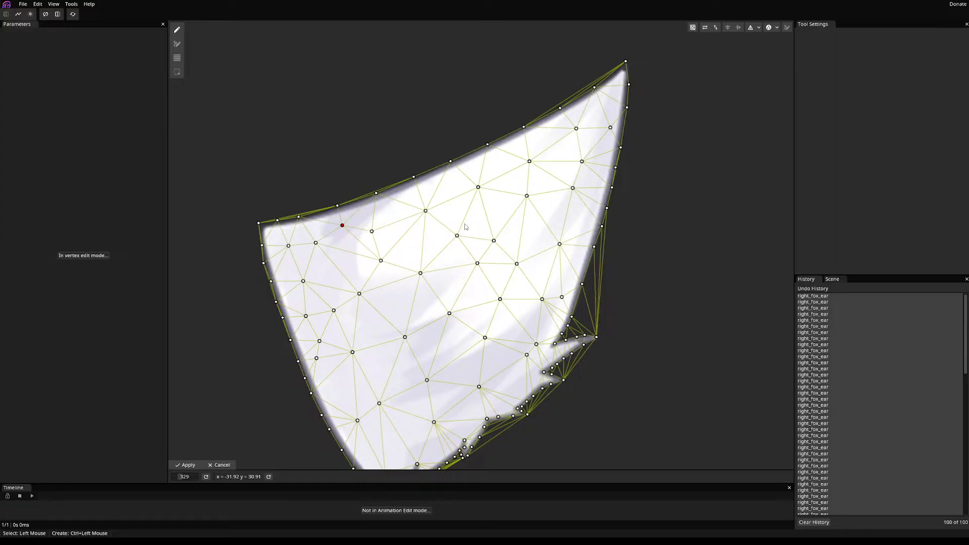
pyautogui.keyDown('ctrl'); pyautogui.click(393, 297); pyautogui.keyUp('ctrl')
pyautogui.keyDown('ctrl'); pyautogui.click(348, 265); pyautogui.keyUp('ctrl')
pyautogui.moveTo(456, 317); pyautogui.dragTo(412, 220)
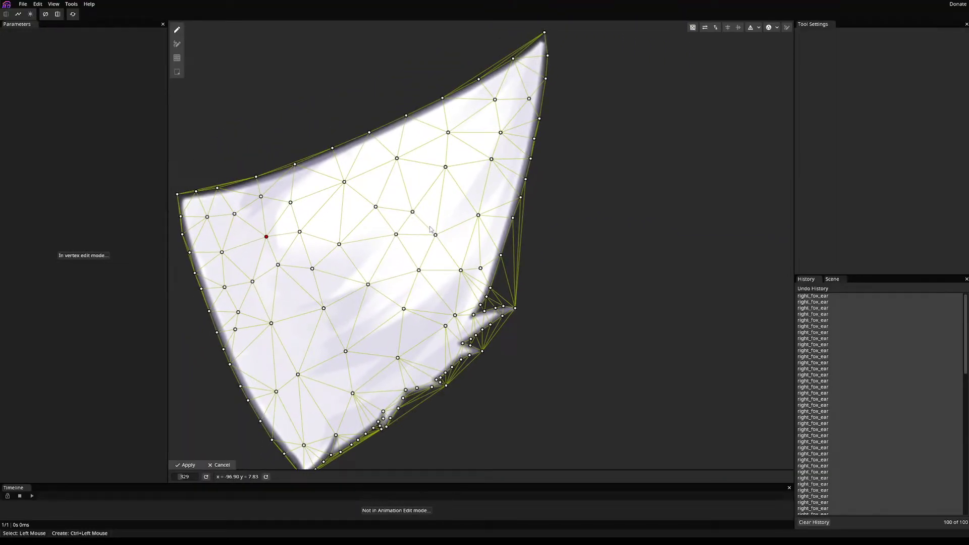
pyautogui.moveTo(510, 253); pyautogui.dragTo(516, 198)
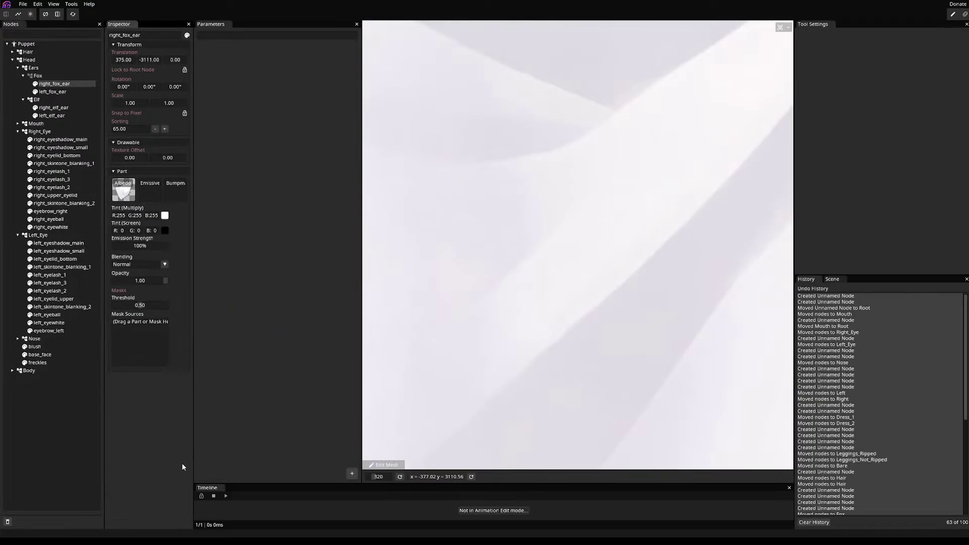
# - Save the puppet file and make the Fox ear group visible again
pyautogui.scroll(-5, 529, 247)
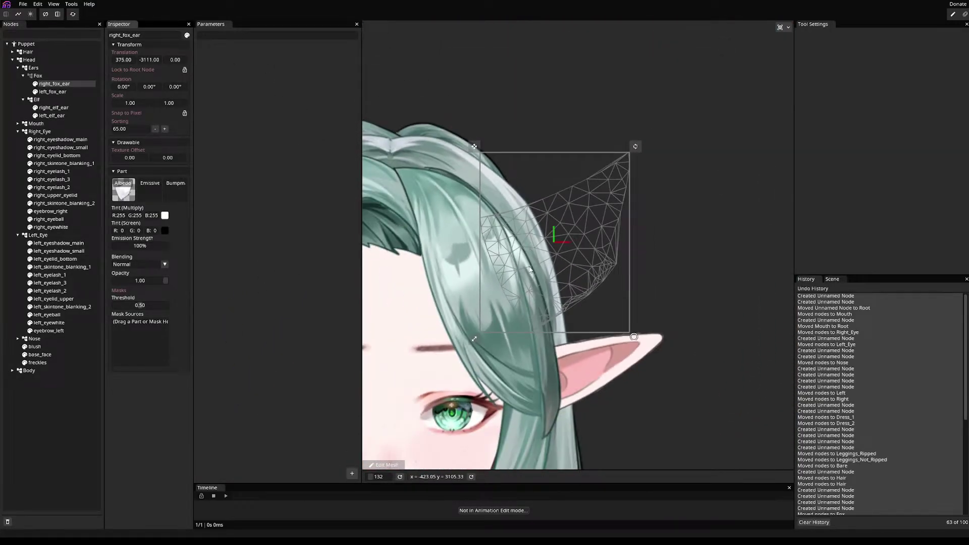
pyautogui.hotkey('ctrl', 's')
pyautogui.scroll(-2, 529, 269)
pyautogui.scroll(-4, 448, 370)
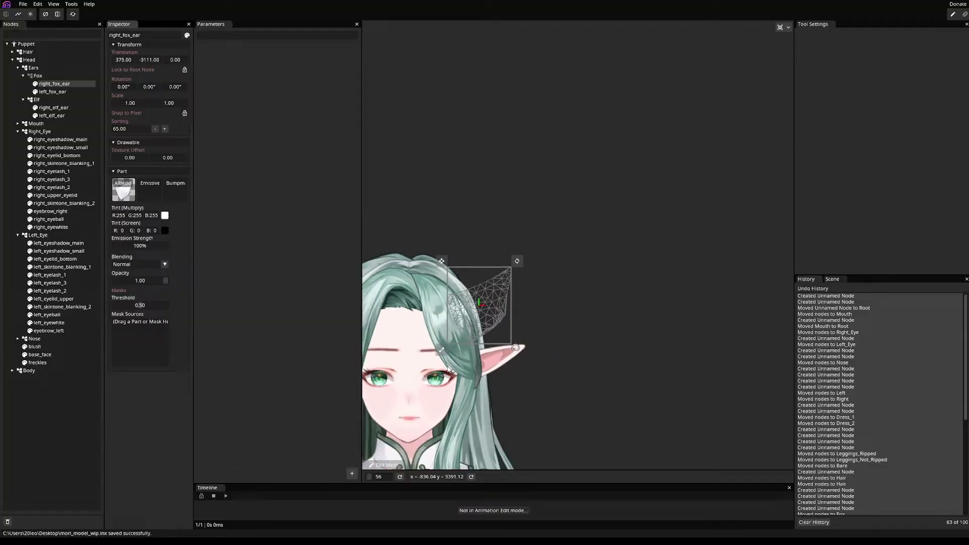
pyautogui.moveTo(613, 342); pyautogui.dragTo(745, 201)
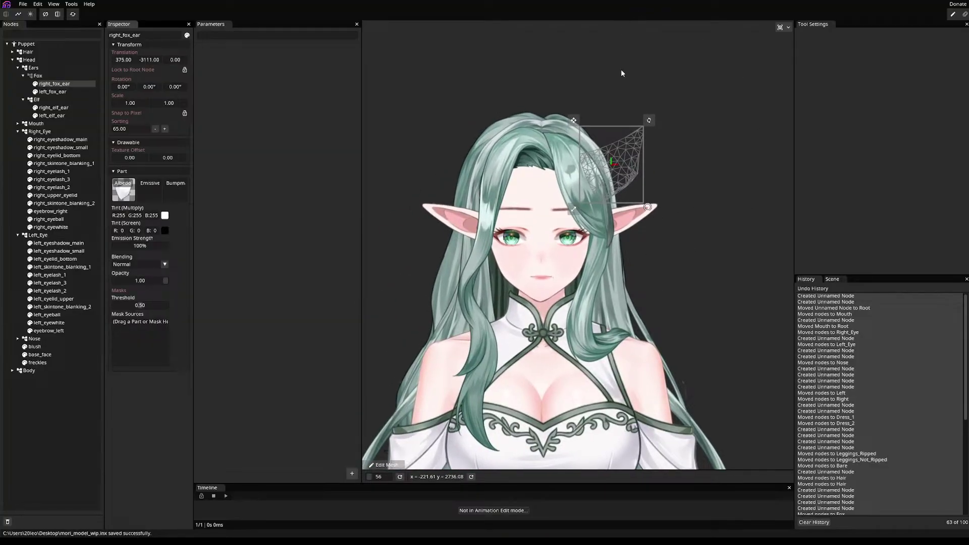
pyautogui.click(29, 76)
pyautogui.click(29, 76)
pyautogui.click(29, 76)
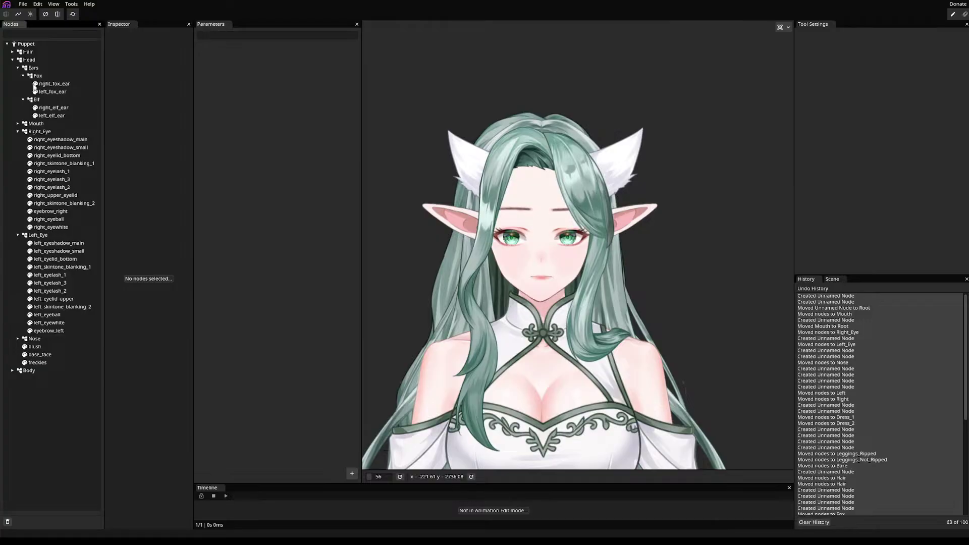
# - Reuse the right fox ear's mesh on left_fox_ear, flip it horizontally to fit the ear, and apply it
pyautogui.click(38, 92)
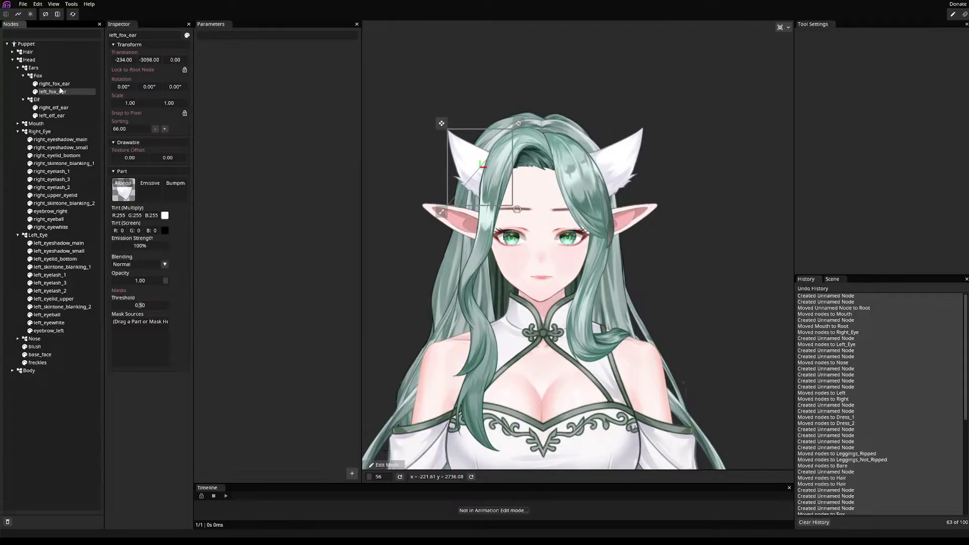
pyautogui.click(382, 465)
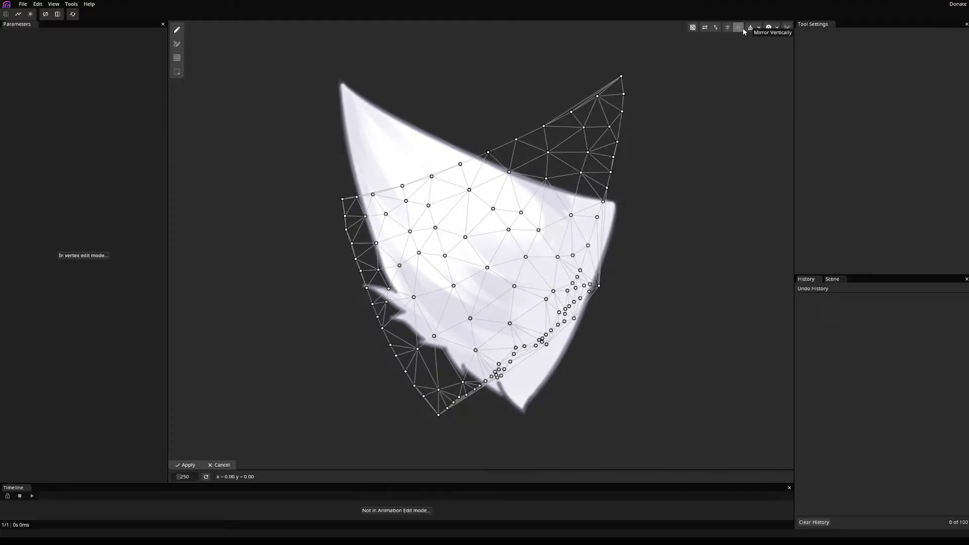
pyautogui.click(704, 28)
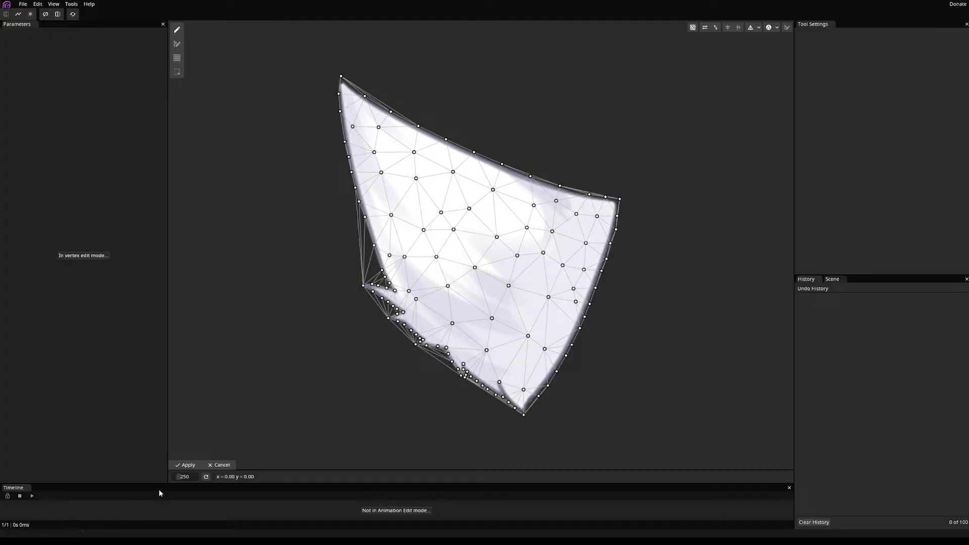
pyautogui.click(184, 464)
pyautogui.scroll(-10, 555, 163)
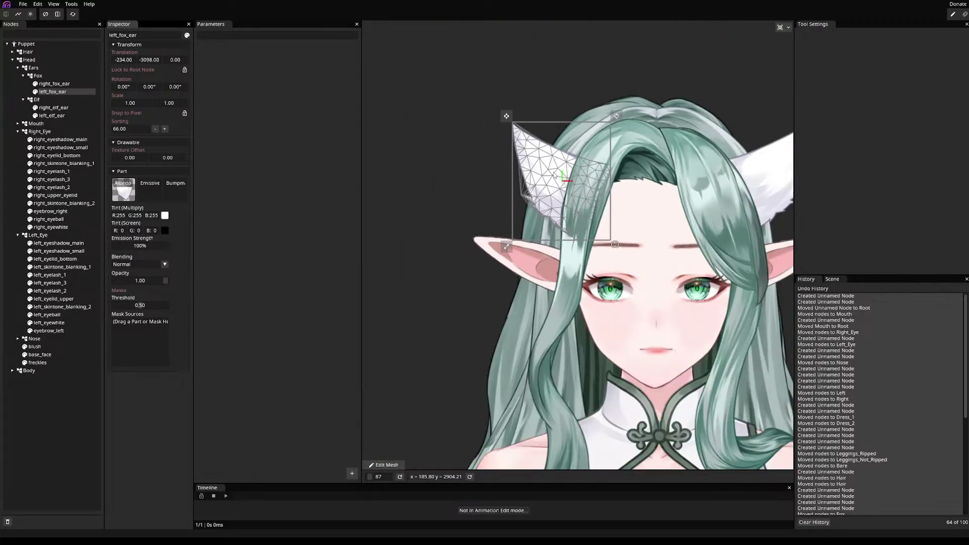
# - Toggle the visibility of the Fox and Elf ear groups to compare both ear sets, ending with both groups hidden
pyautogui.scroll(3, 650, 174)
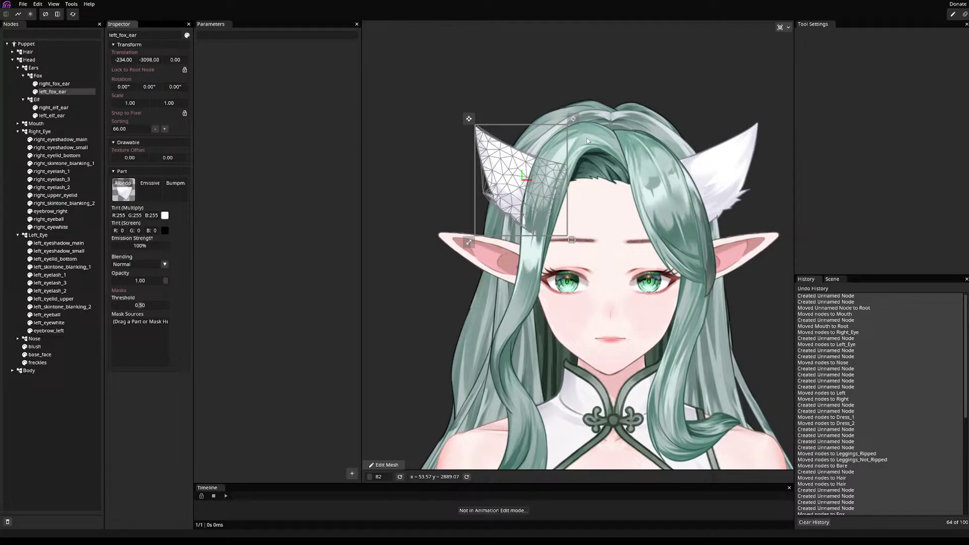
pyautogui.moveTo(424, 176); pyautogui.dragTo(364, 187)
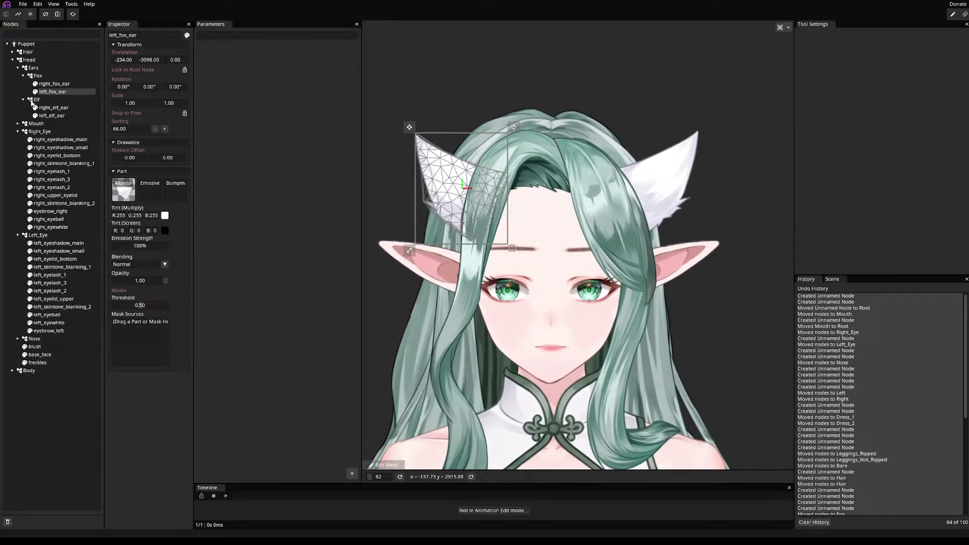
pyautogui.click(31, 101)
pyautogui.click(31, 101)
pyautogui.click(31, 101)
pyautogui.click(31, 101)
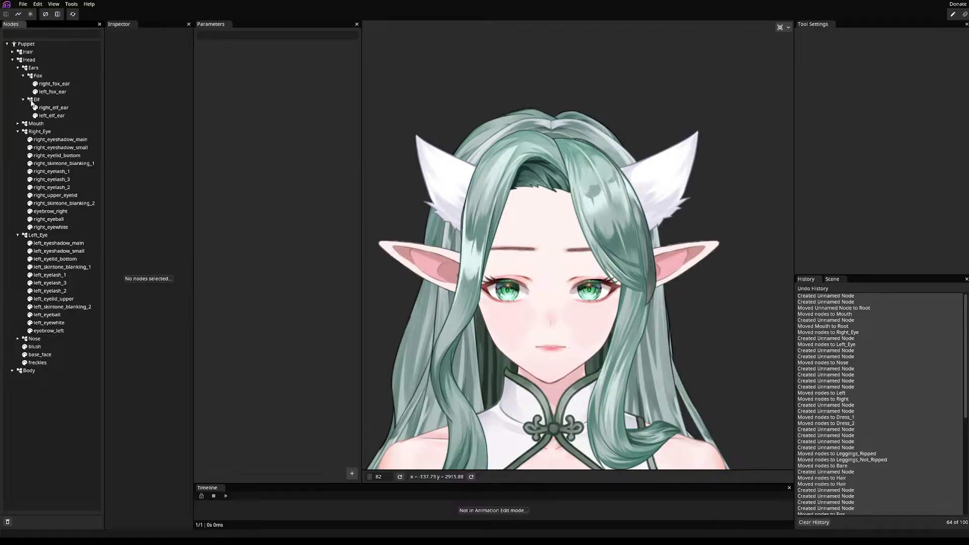
pyautogui.click(31, 101)
pyautogui.click(31, 75)
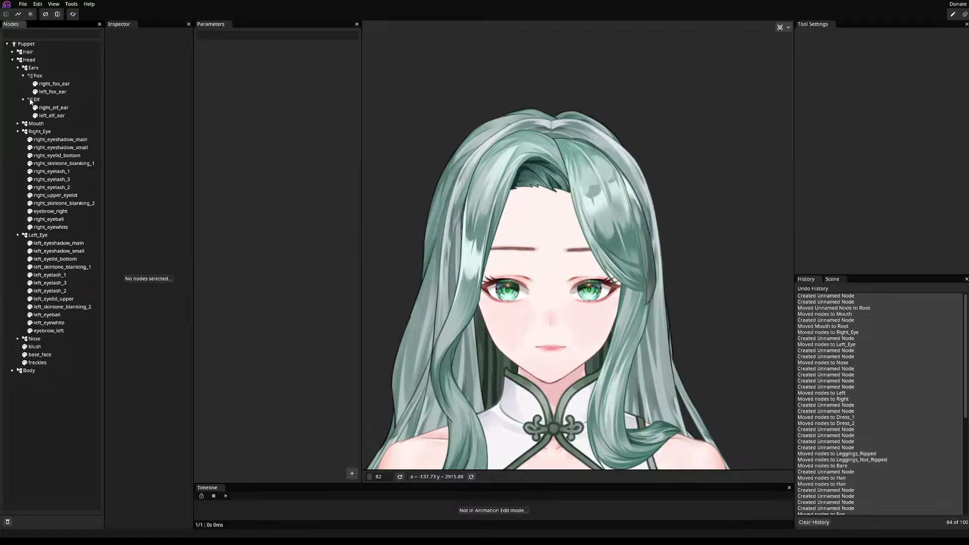
pyautogui.click(30, 101)
pyautogui.click(30, 100)
pyautogui.click(30, 76)
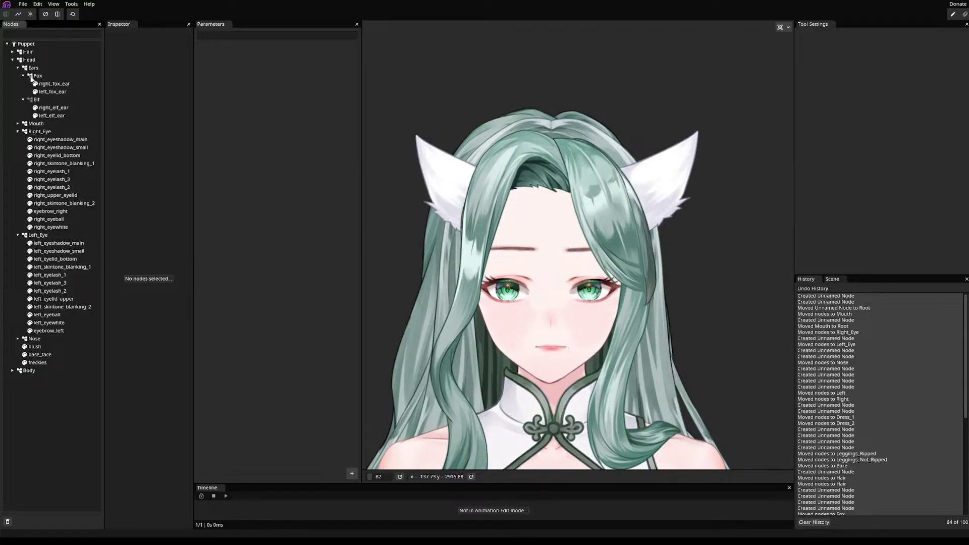
pyautogui.click(30, 76)
pyautogui.click(30, 101)
pyautogui.click(30, 100)
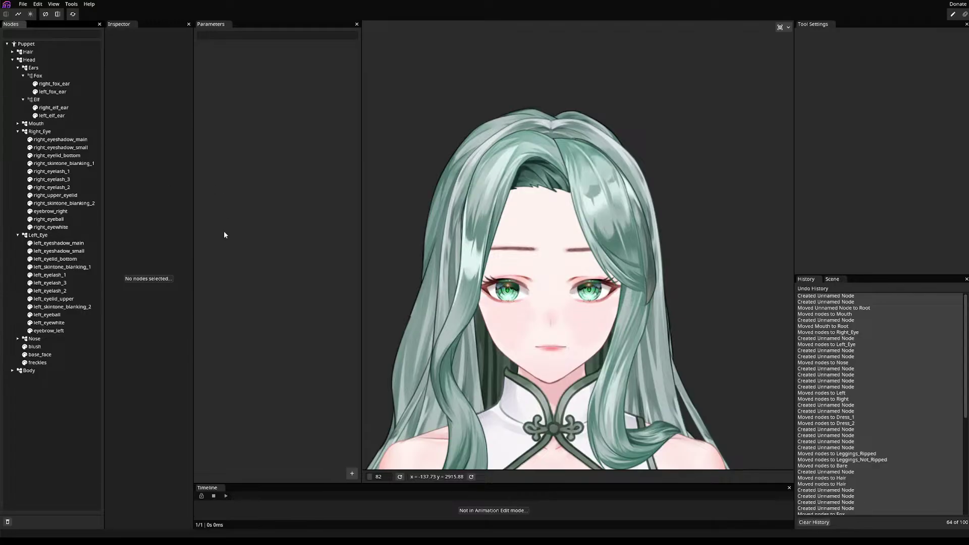
# - Make the Elf ear group visible on the character
pyautogui.scroll(-10, 377, 278)
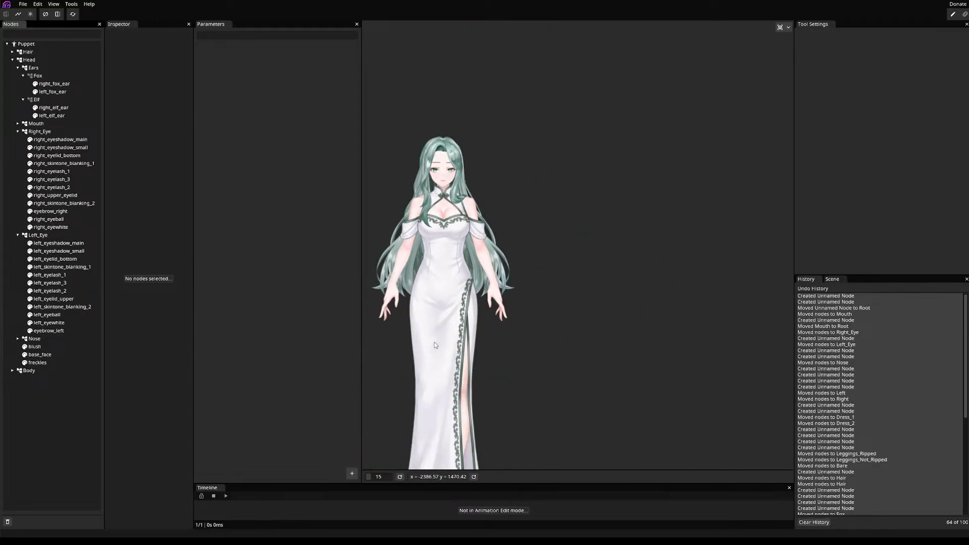
pyautogui.scroll(7, 540, 184)
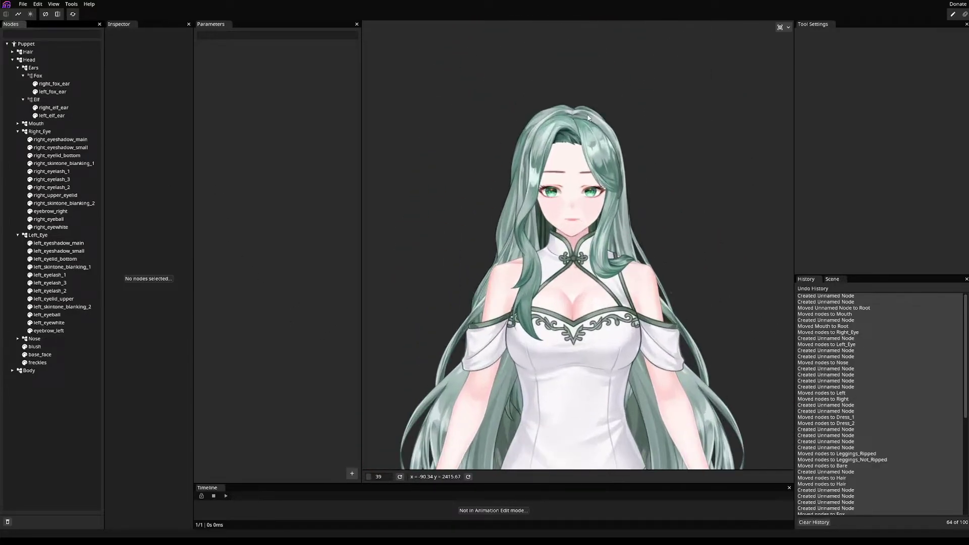
pyautogui.click(30, 99)
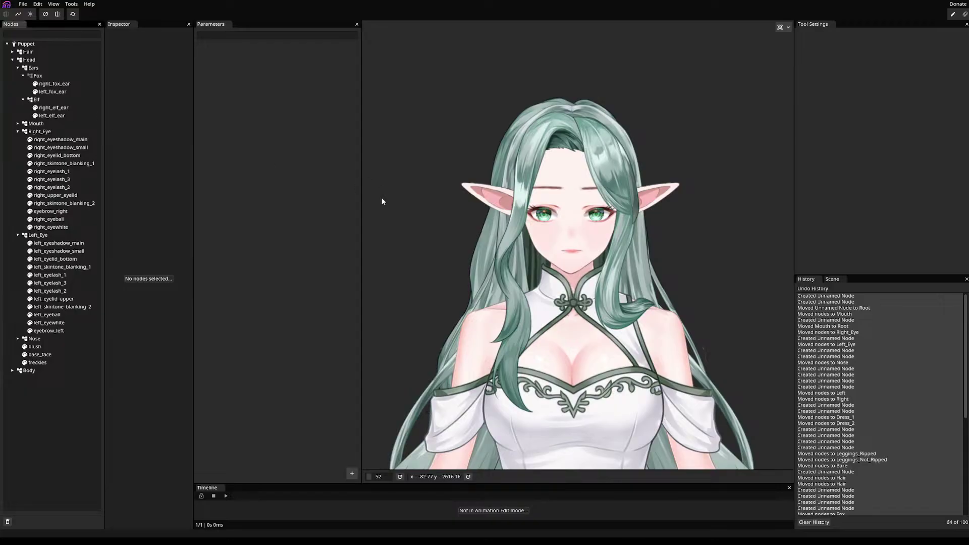
pyautogui.scroll(-5, 438, 198)
pyautogui.scroll(3, 471, 118)
pyautogui.scroll(-3, 440, 277)
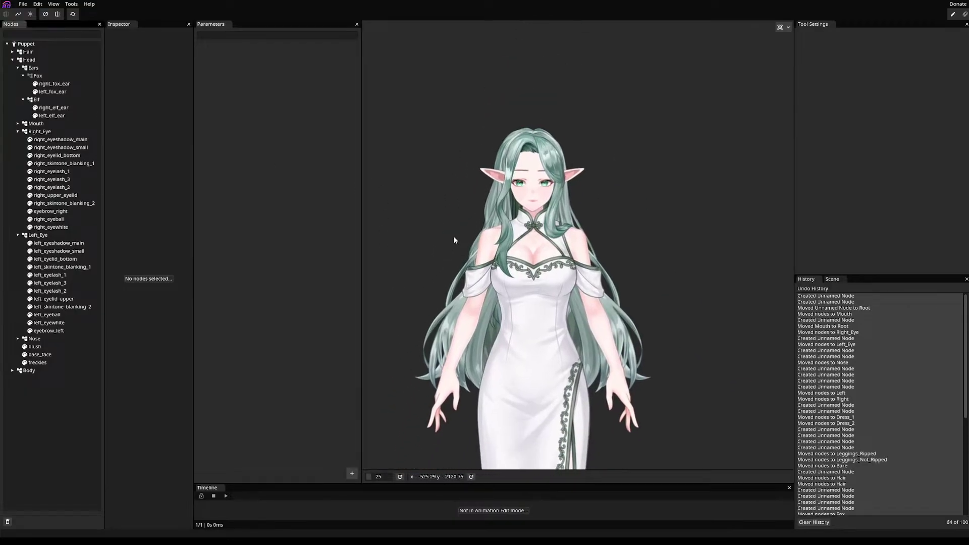
pyautogui.scroll(3, 484, 124)
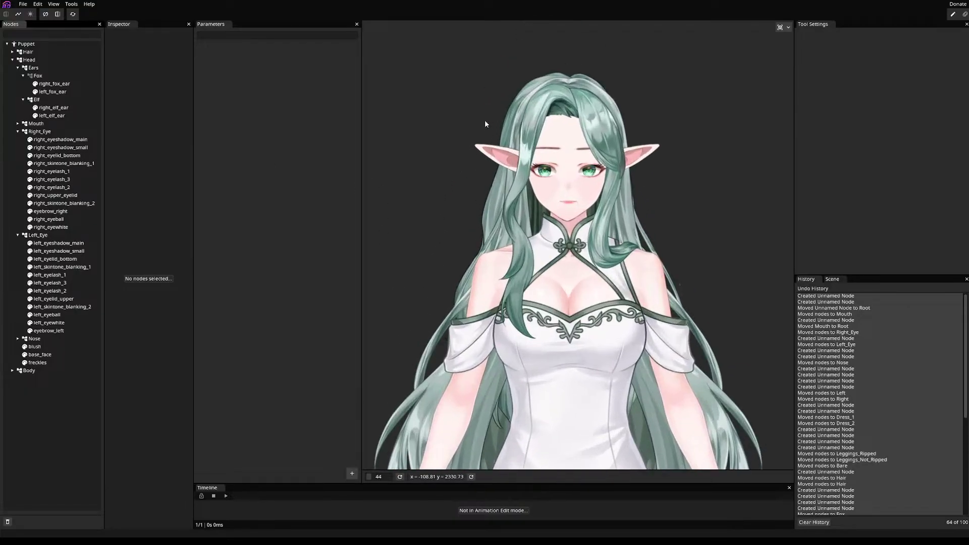
pyautogui.scroll(4, 426, 171)
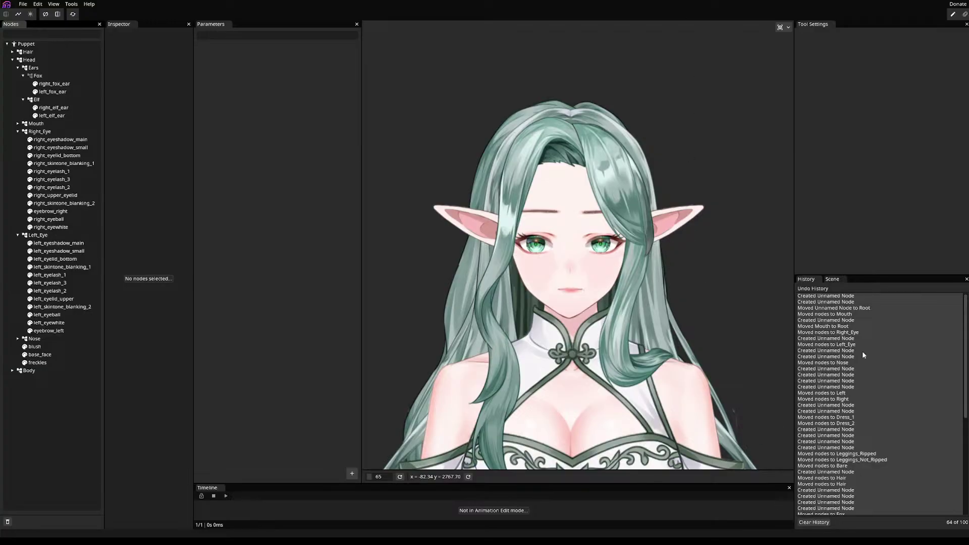
pyautogui.scroll(3, 509, 303)
pyautogui.scroll(-4, 621, 243)
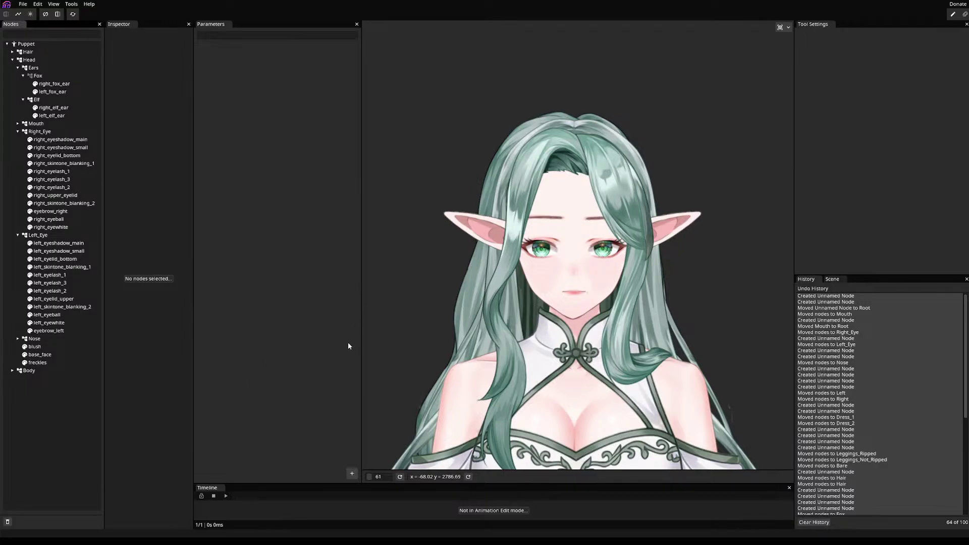
# - Expand the Body group's Clothes nodes, show Dress_1 and hide Dress_2 to switch the outfit
pyautogui.scroll(-4, 606, 303)
pyautogui.moveTo(679, 390); pyautogui.dragTo(601, 211)
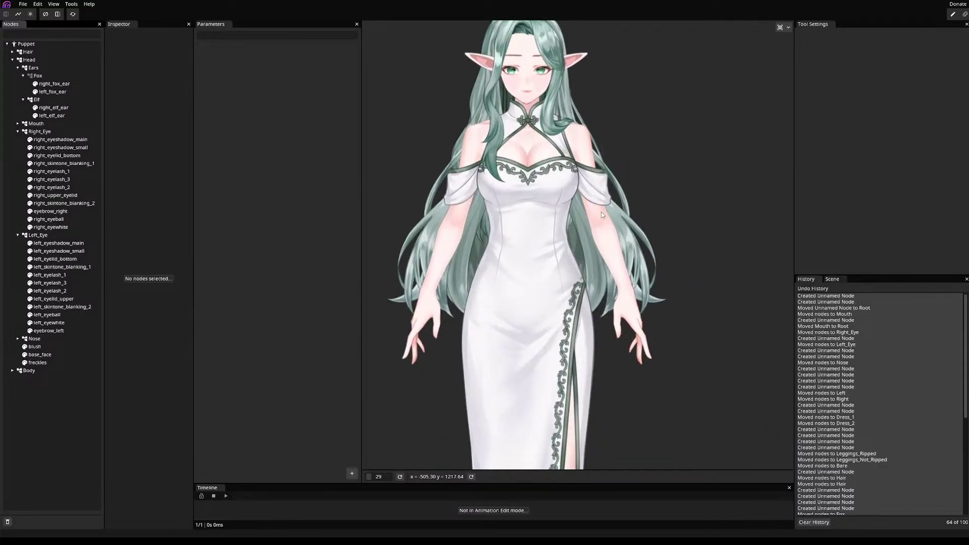
pyautogui.scroll(2, 638, 261)
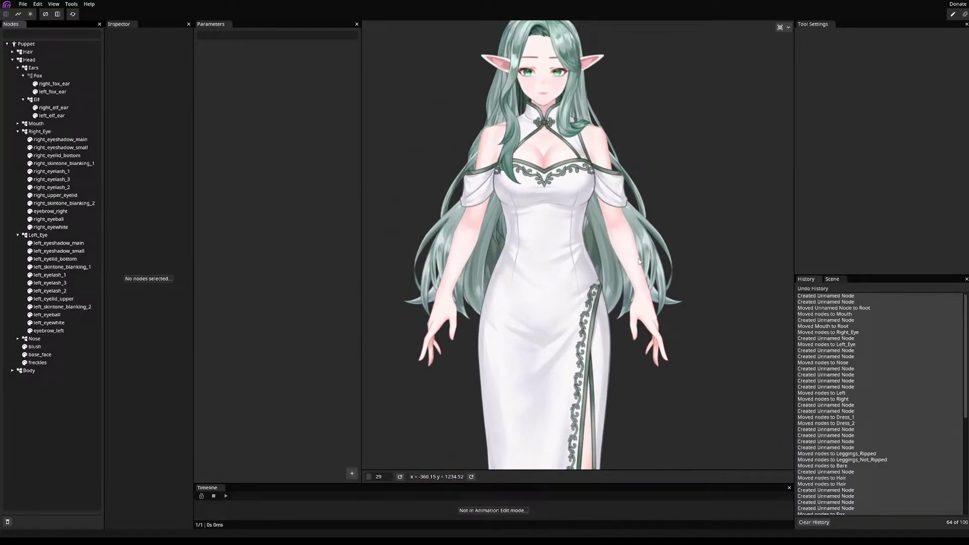
pyautogui.click(12, 370)
pyautogui.click(17, 394)
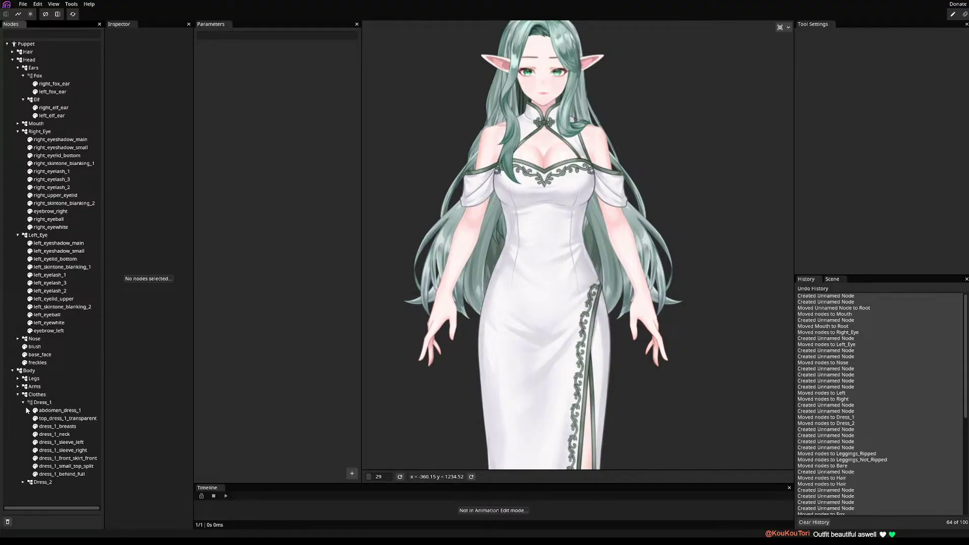
pyautogui.click(30, 406)
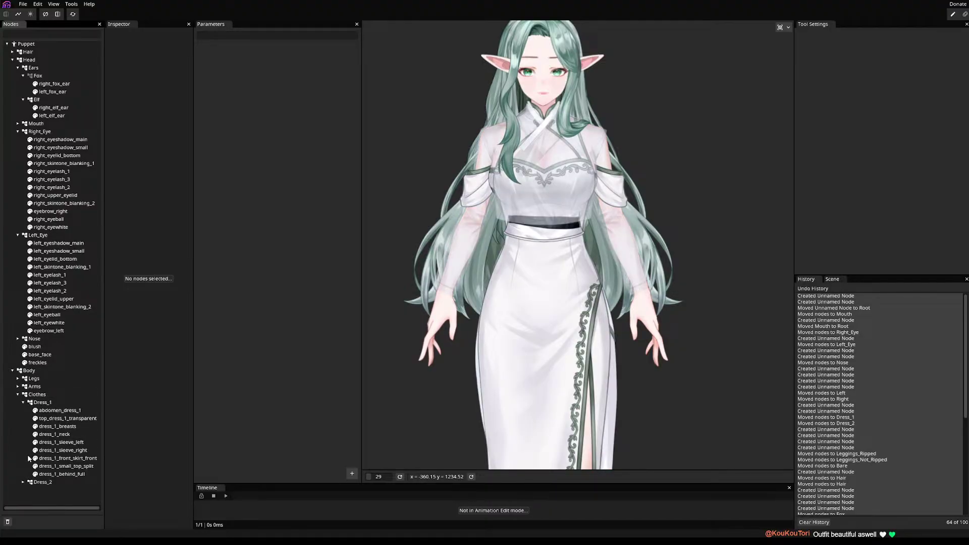
pyautogui.click(30, 483)
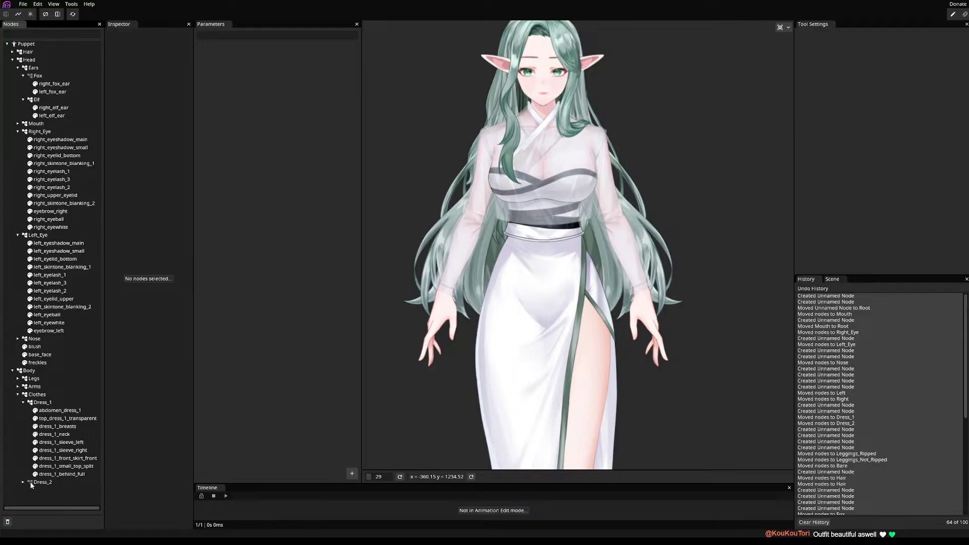
# - Inspect the full figure in the Dress_1 outfit, and switch back by showing Dress_2 and hiding Dress_1
pyautogui.moveTo(384, 341); pyautogui.dragTo(371, 167)
pyautogui.scroll(-5, 371, 167)
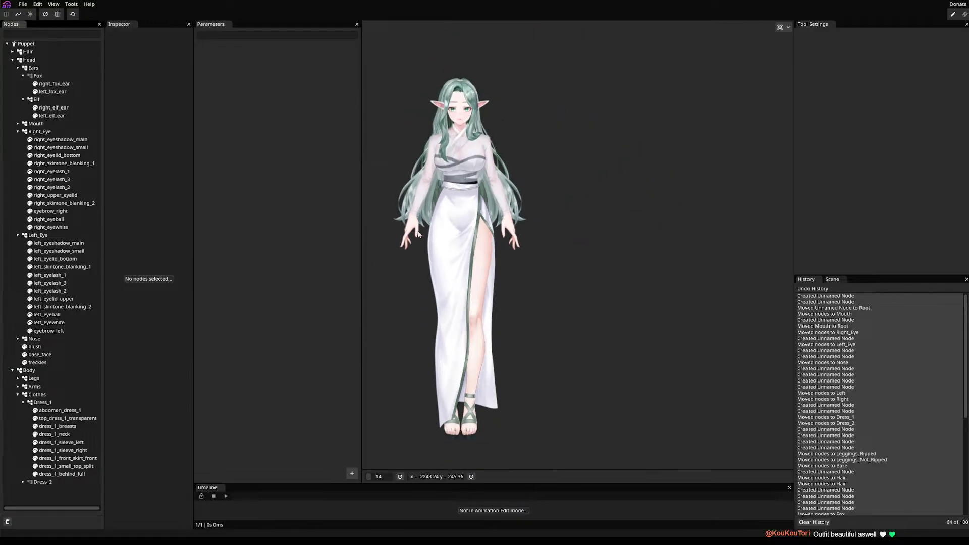
pyautogui.scroll(4, 476, 249)
pyautogui.scroll(-4, 468, 308)
pyautogui.scroll(2, 461, 392)
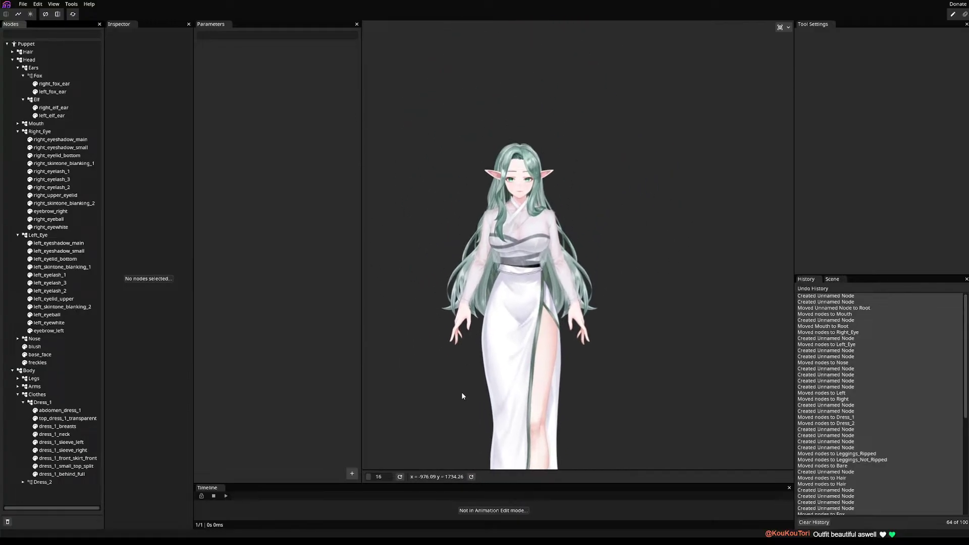
pyautogui.moveTo(462, 375); pyautogui.dragTo(504, 331)
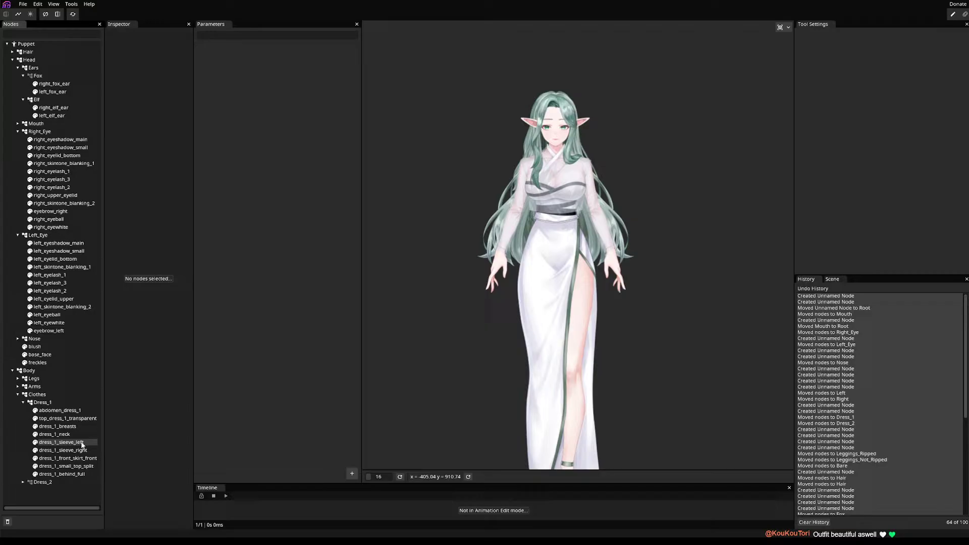
pyautogui.click(29, 481)
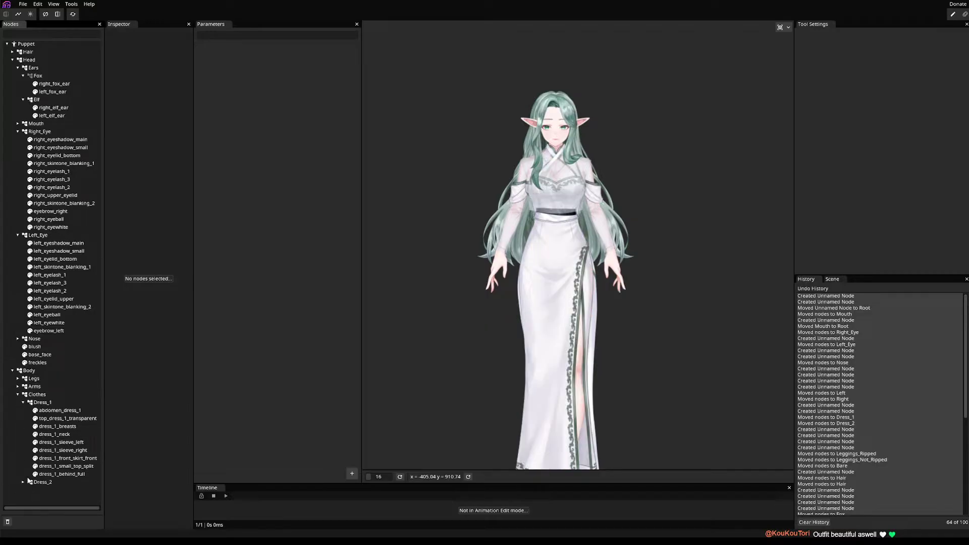
pyautogui.click(30, 402)
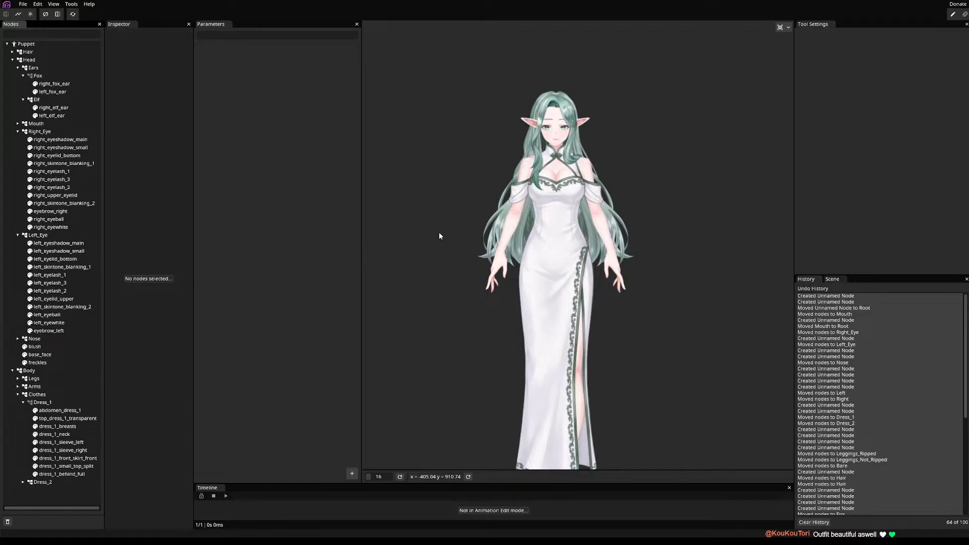
pyautogui.scroll(5, 439, 235)
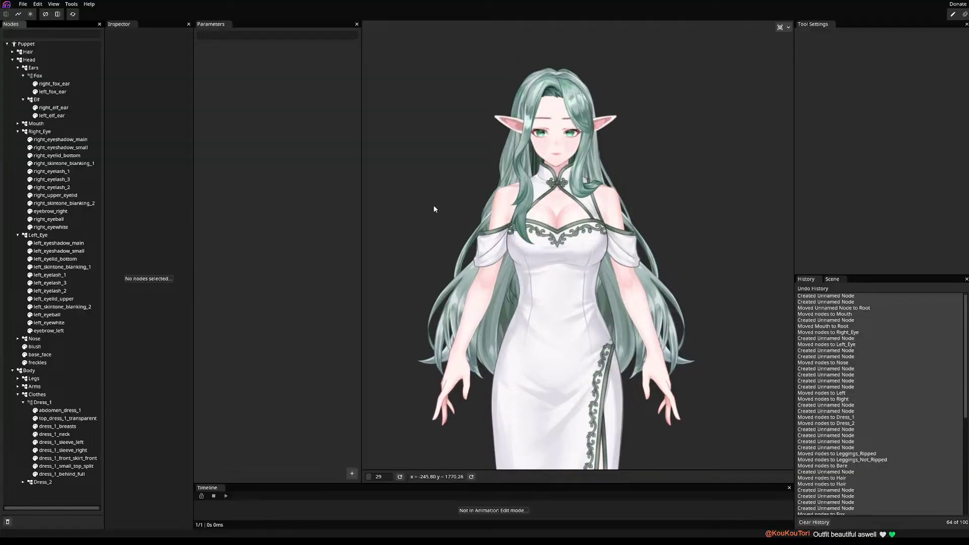
pyautogui.scroll(5, 433, 206)
pyautogui.moveTo(458, 188); pyautogui.dragTo(407, 143)
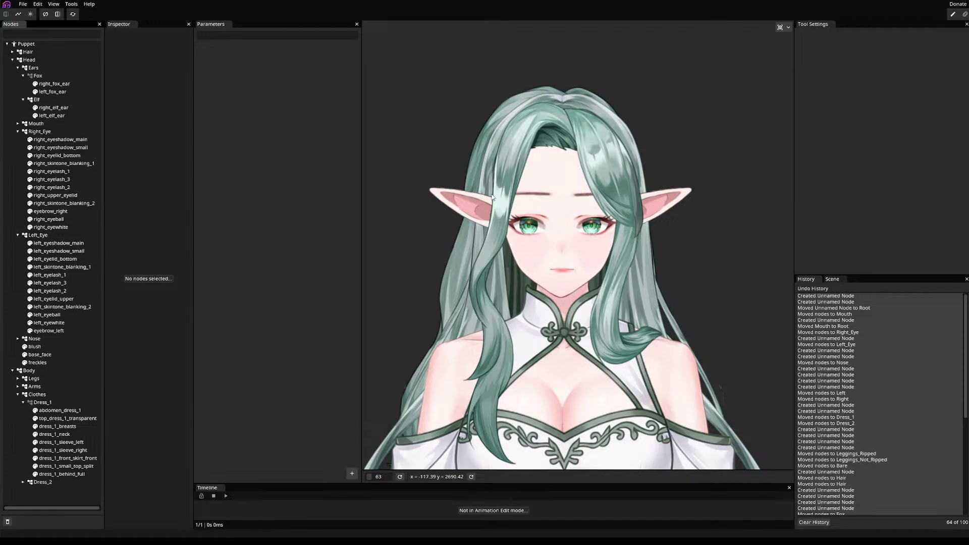
pyautogui.moveTo(431, 159); pyautogui.dragTo(389, 138)
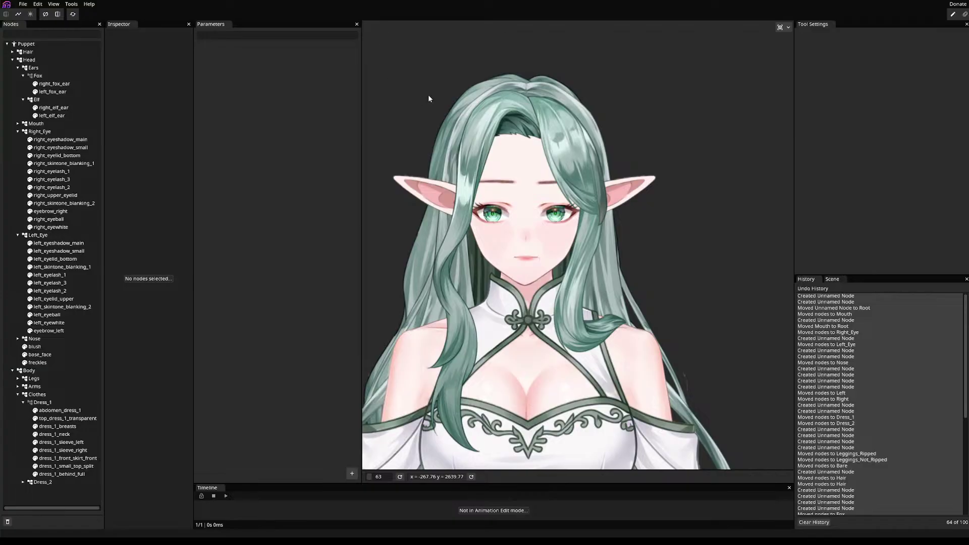
pyautogui.rightClick(448, 68)
pyautogui.click(416, 75)
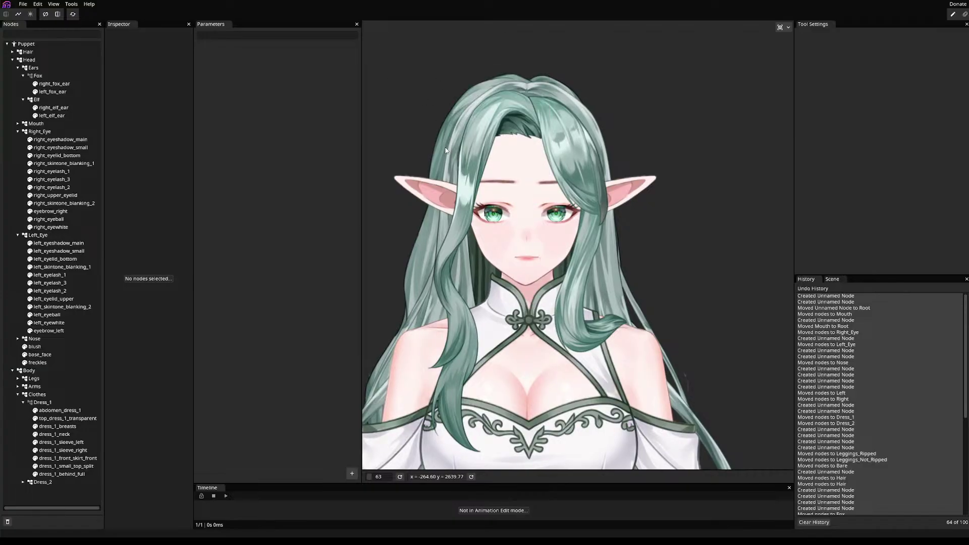
# - Generate an automatic mesh for the base_face part and apply it to the head
pyautogui.rightClick(525, 190)
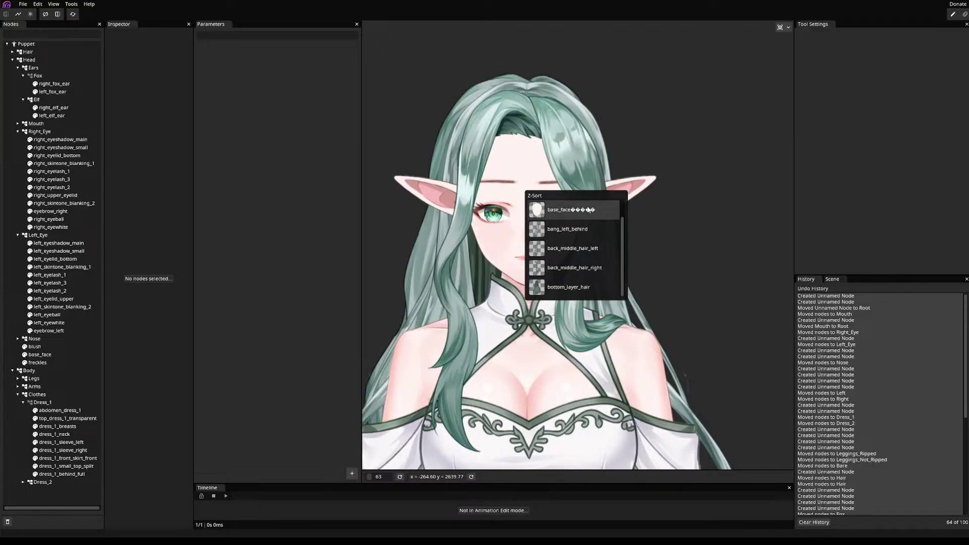
pyautogui.click(435, 178)
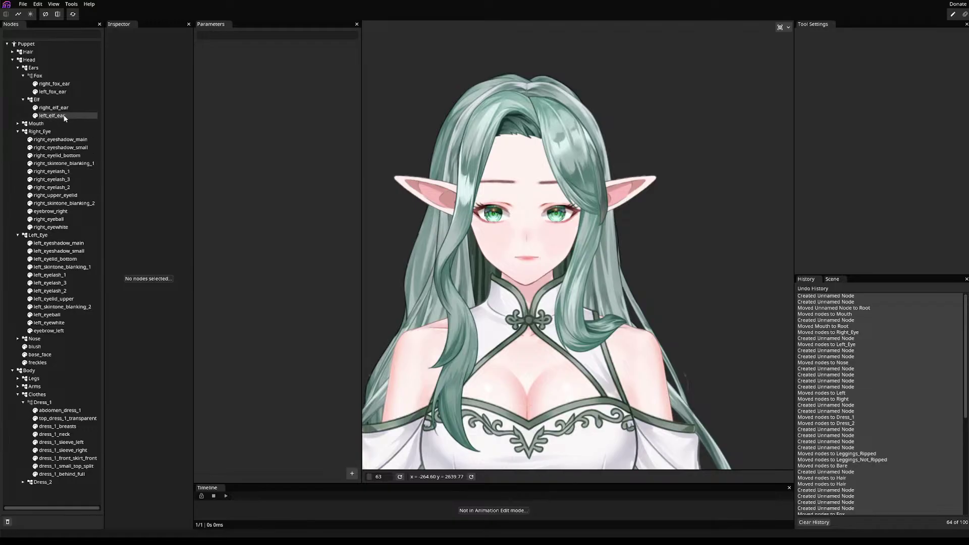
pyautogui.click(30, 356)
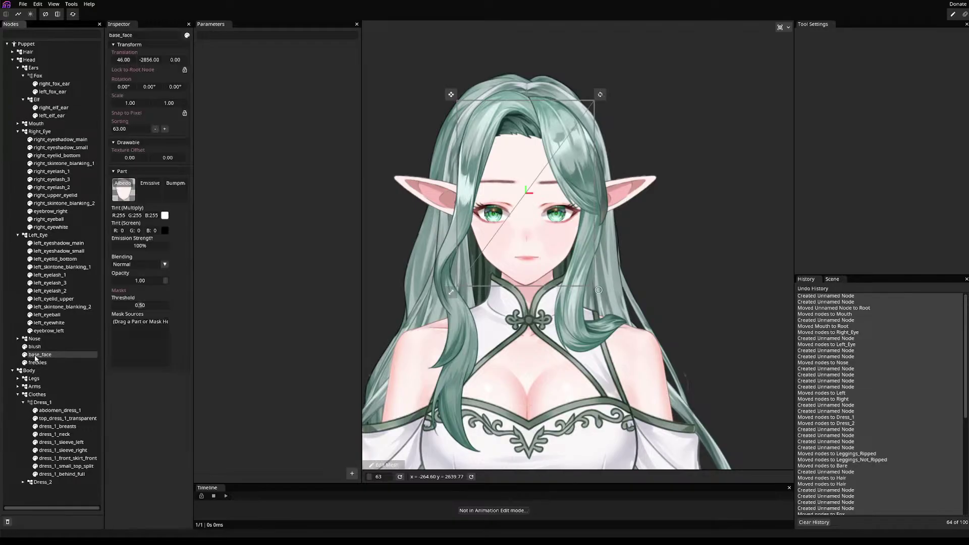
pyautogui.click(382, 463)
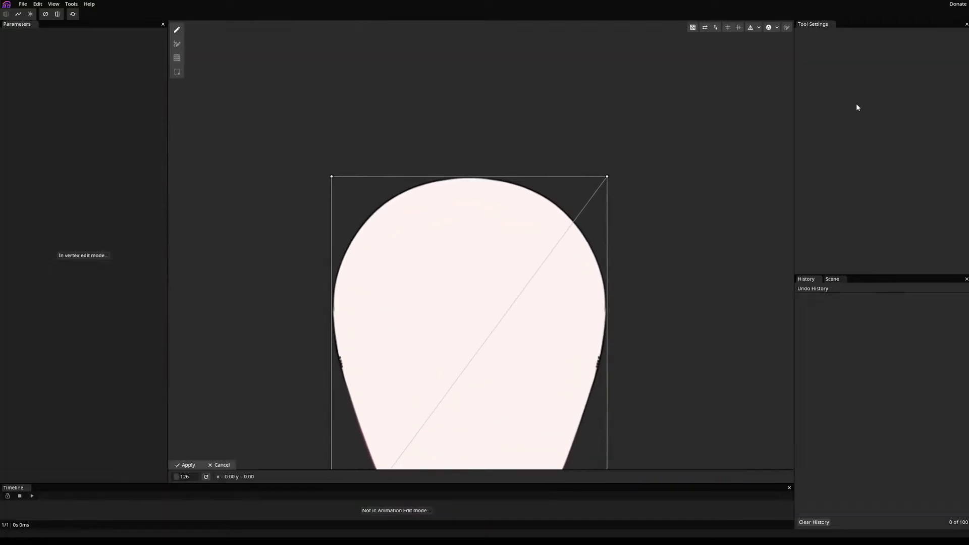
pyautogui.click(769, 27)
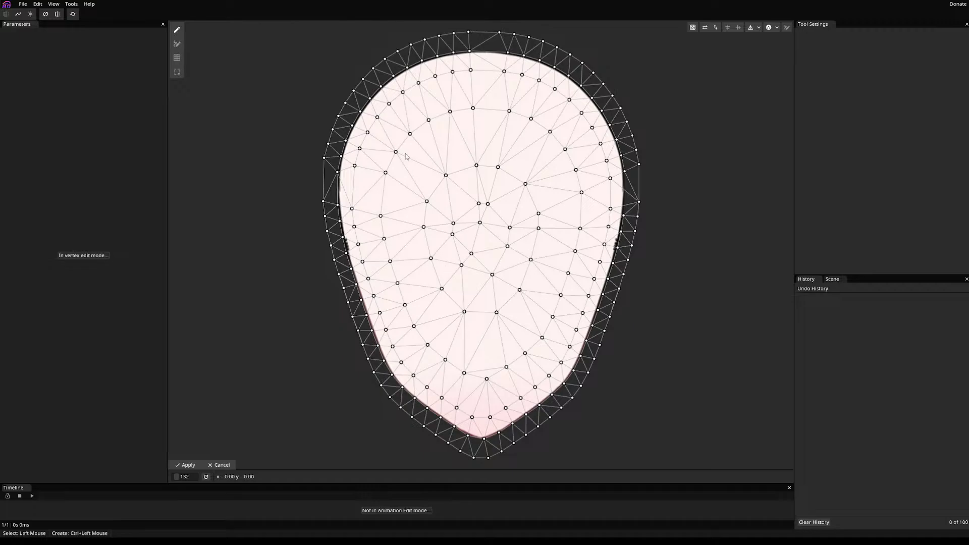
pyautogui.moveTo(290, 218); pyautogui.dragTo(335, 256)
pyautogui.scroll(-5, 338, 228)
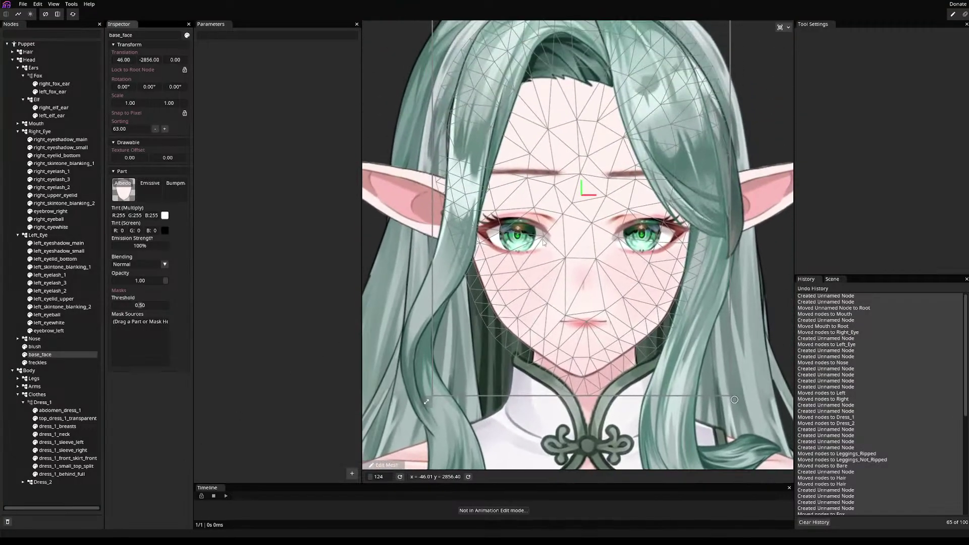
pyautogui.scroll(-2, 473, 197)
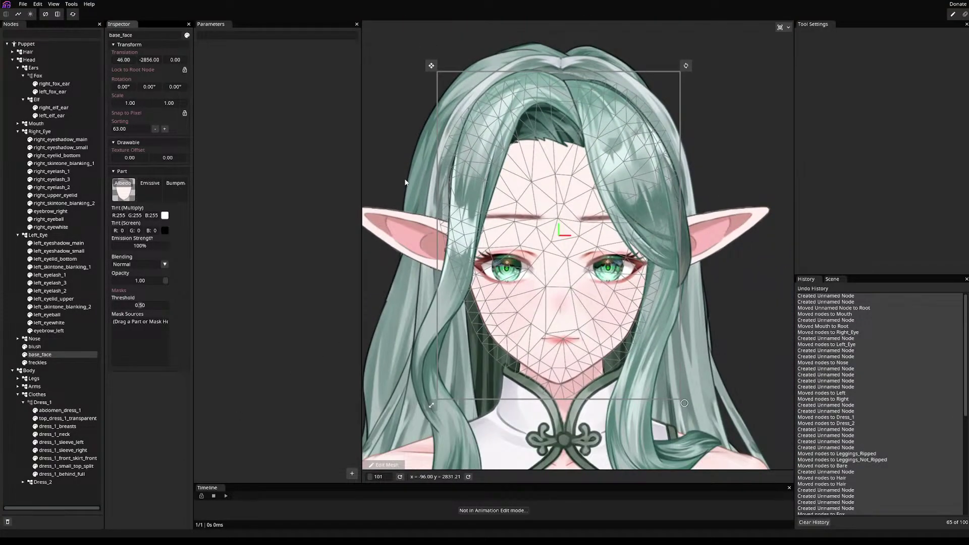
# - Generate an automatic mesh for the blush part
pyautogui.click(44, 346)
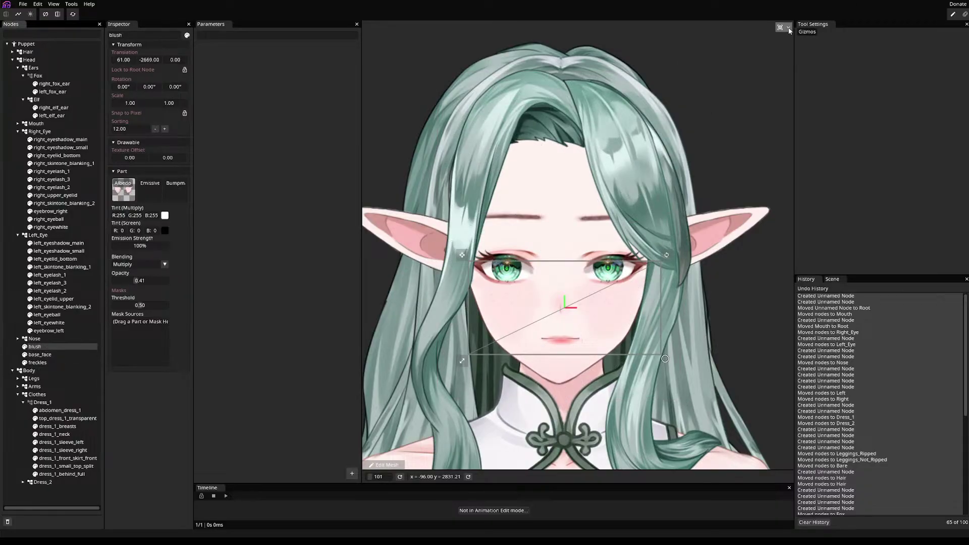
pyautogui.click(374, 464)
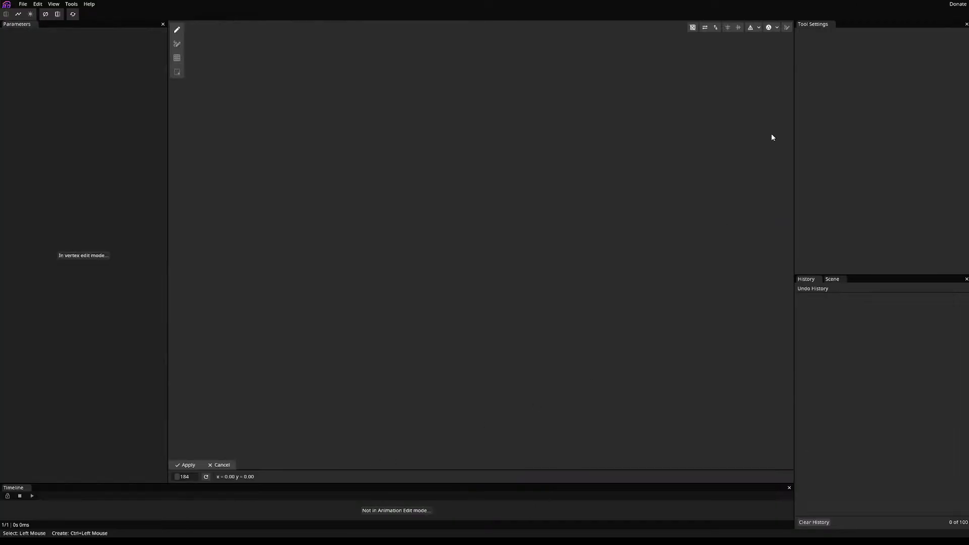
pyautogui.click(769, 28)
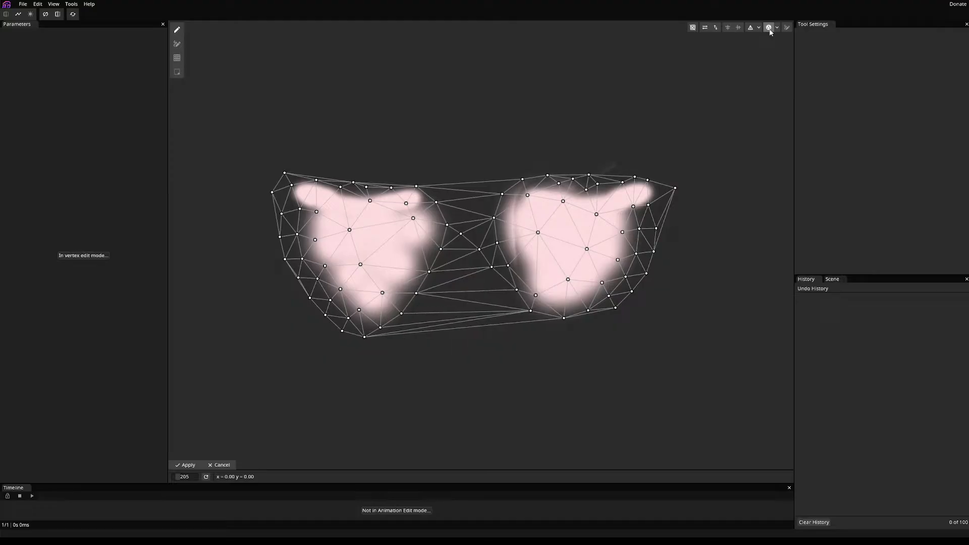
# - Pull the blush mesh's outline vertices closer to both cheek patches, adjust the vertex between them, and apply the mesh
pyautogui.moveTo(672, 189); pyautogui.dragTo(658, 189)
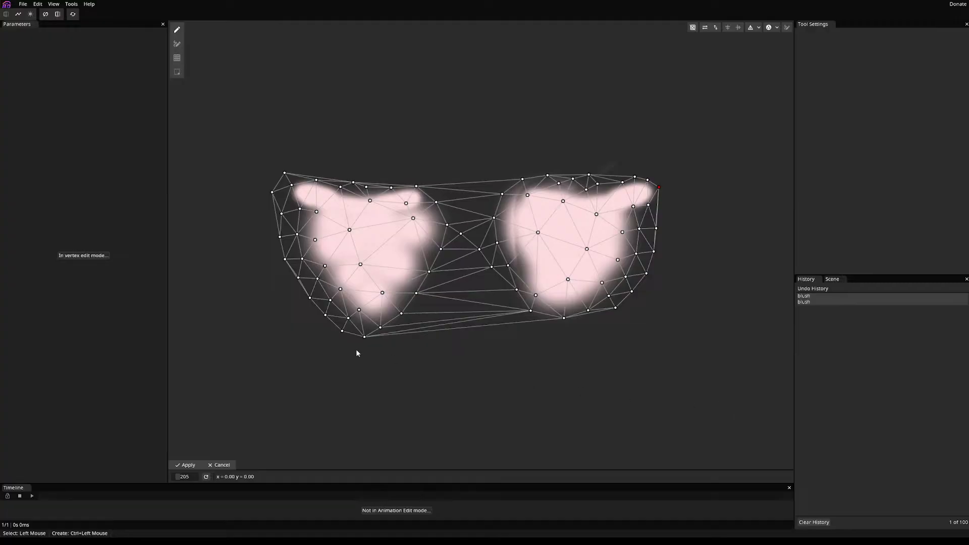
pyautogui.moveTo(342, 331); pyautogui.dragTo(347, 193)
pyautogui.moveTo(355, 185); pyautogui.dragTo(363, 196)
pyautogui.moveTo(368, 189); pyautogui.dragTo(379, 197)
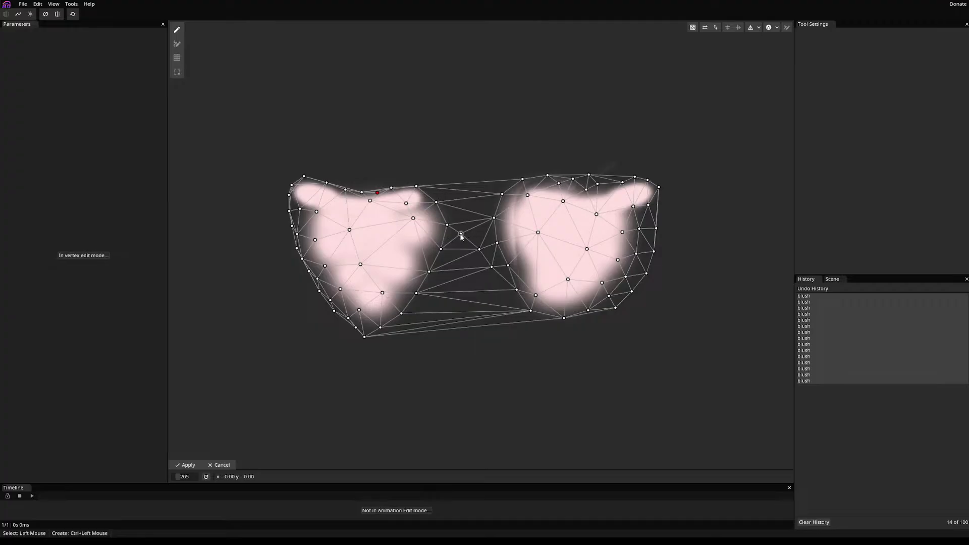
pyautogui.moveTo(460, 235)
pyautogui.mouseDown()
pyautogui.moveTo(536, 321)
pyautogui.moveTo(494, 311)
pyautogui.moveTo(462, 260)
pyautogui.moveTo(474, 210)
pyautogui.moveTo(470, 238)
pyautogui.mouseUp()
pyautogui.moveTo(653, 251); pyautogui.dragTo(601, 302)
pyautogui.moveTo(652, 226); pyautogui.dragTo(644, 221)
pyautogui.moveTo(658, 187); pyautogui.dragTo(658, 191)
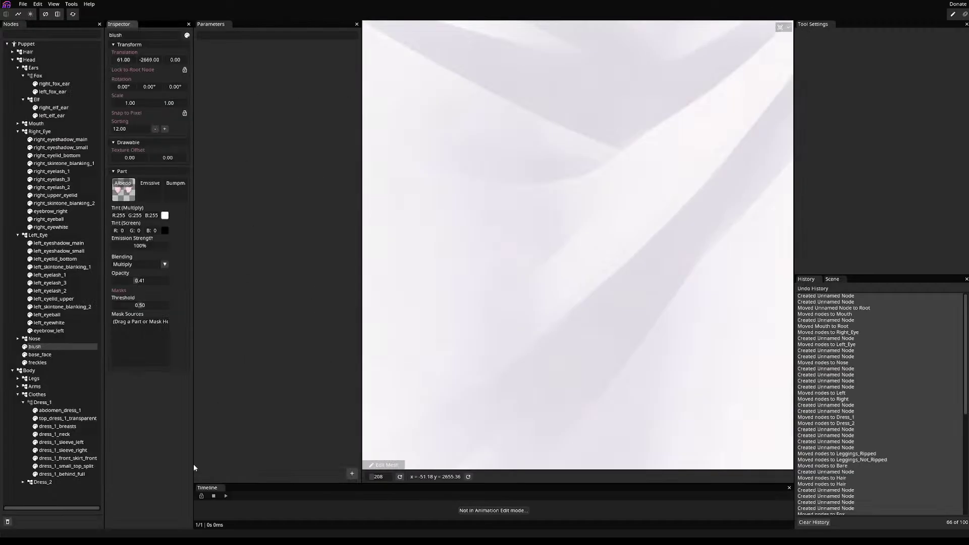
pyautogui.scroll(-3, 456, 279)
pyautogui.scroll(-5, 532, 131)
pyautogui.scroll(5, 539, 145)
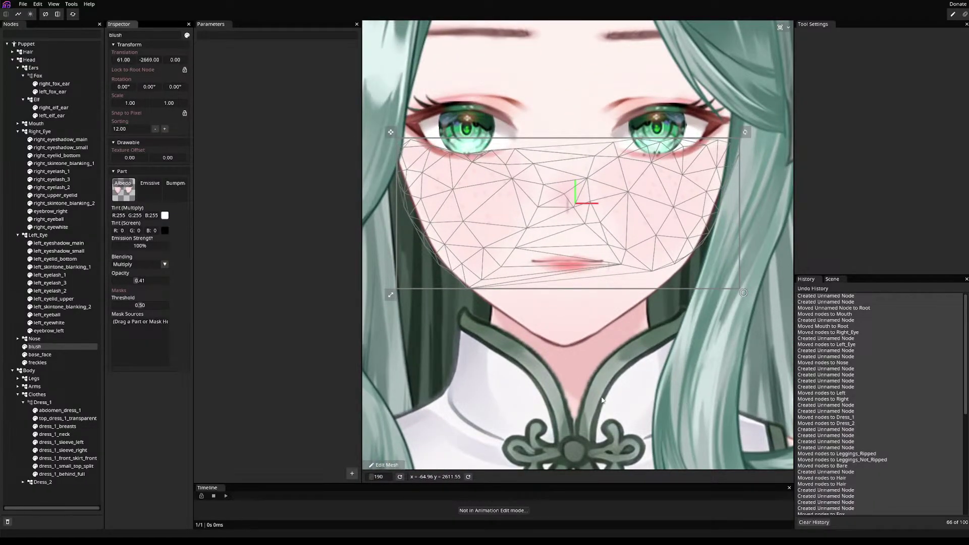
# - View the base_face mesh, select the freckles part, and undo a slight shift of it
pyautogui.click(48, 356)
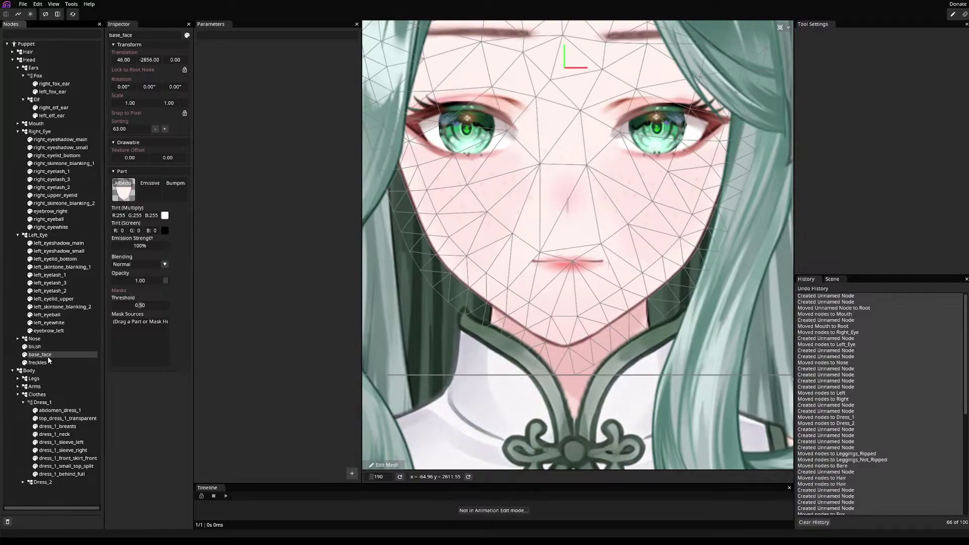
pyautogui.click(50, 363)
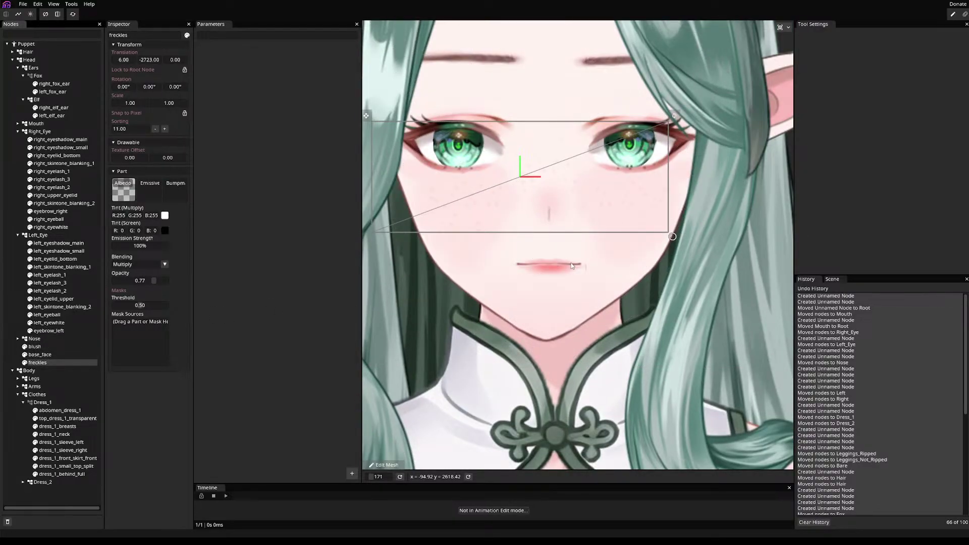
pyautogui.scroll(-5, 571, 266)
pyautogui.moveTo(428, 165)
pyautogui.mouseDown()
pyautogui.moveTo(448, 174)
pyautogui.moveTo(432, 172)
pyautogui.mouseUp()
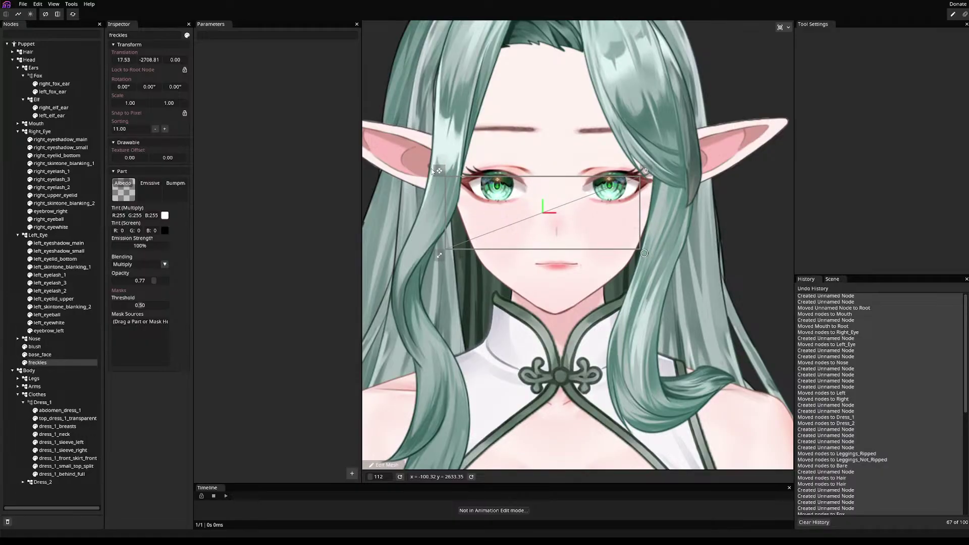
pyautogui.hotkey('ctrl', 'z')
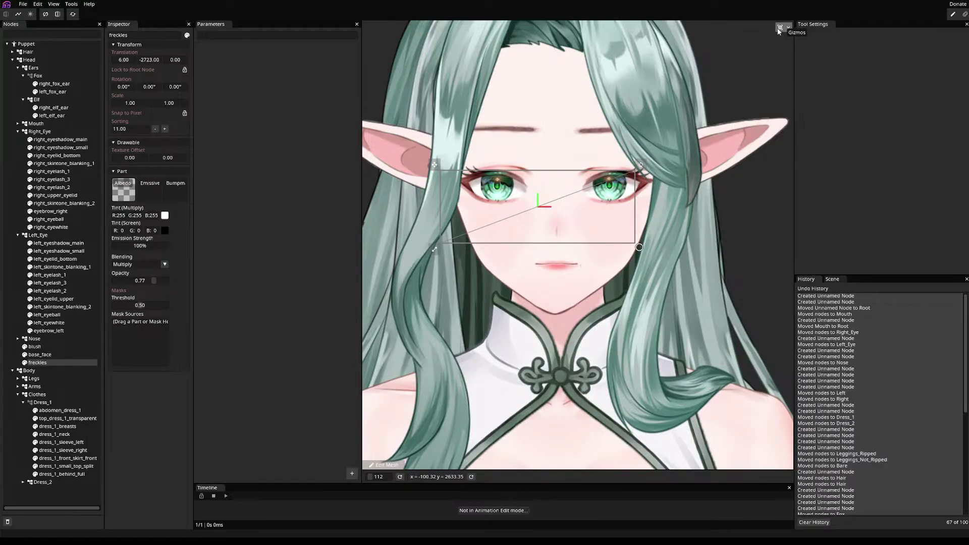
# - Generate an automatic mesh for the freckles part, undoing a trial move of its upper-left corner vertex first
pyautogui.click(387, 464)
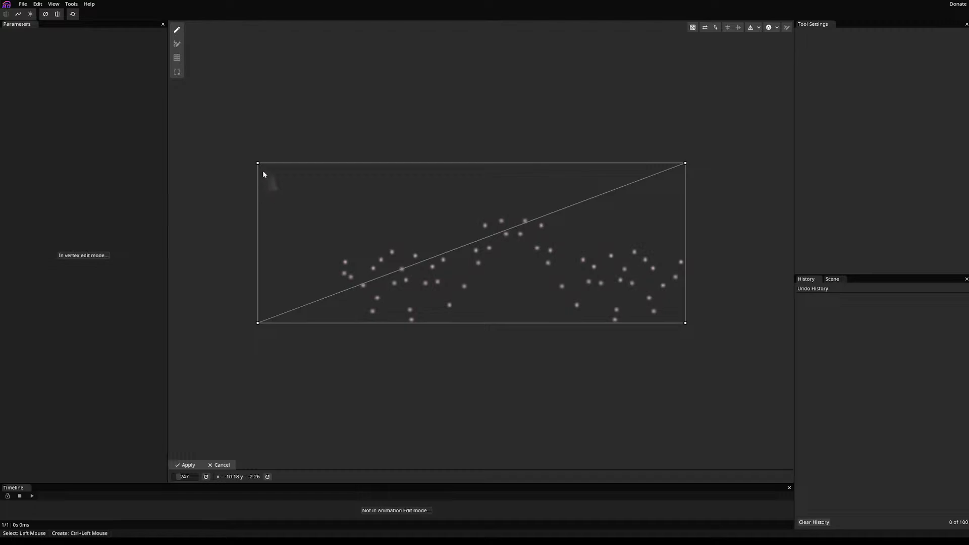
pyautogui.moveTo(258, 164); pyautogui.dragTo(363, 225)
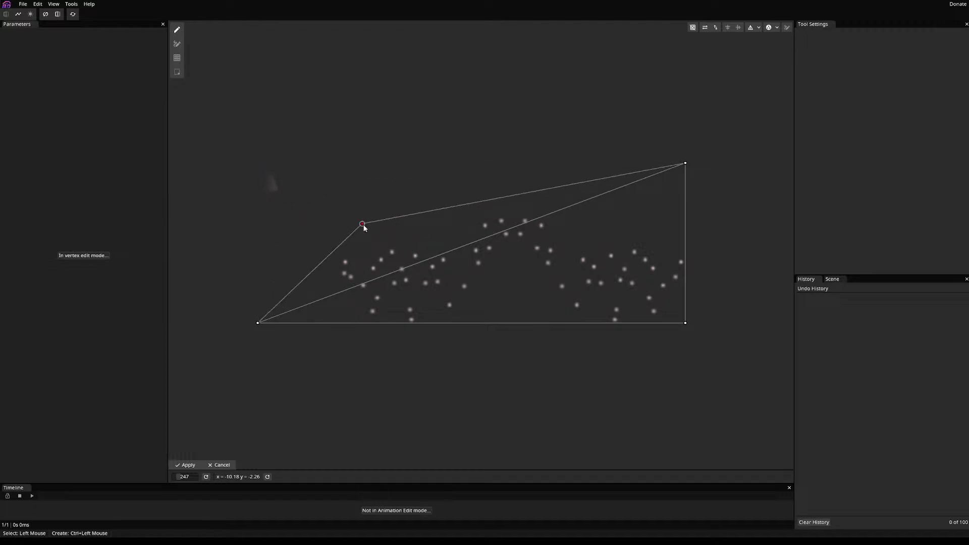
pyautogui.hotkey('ctrl', 'z')
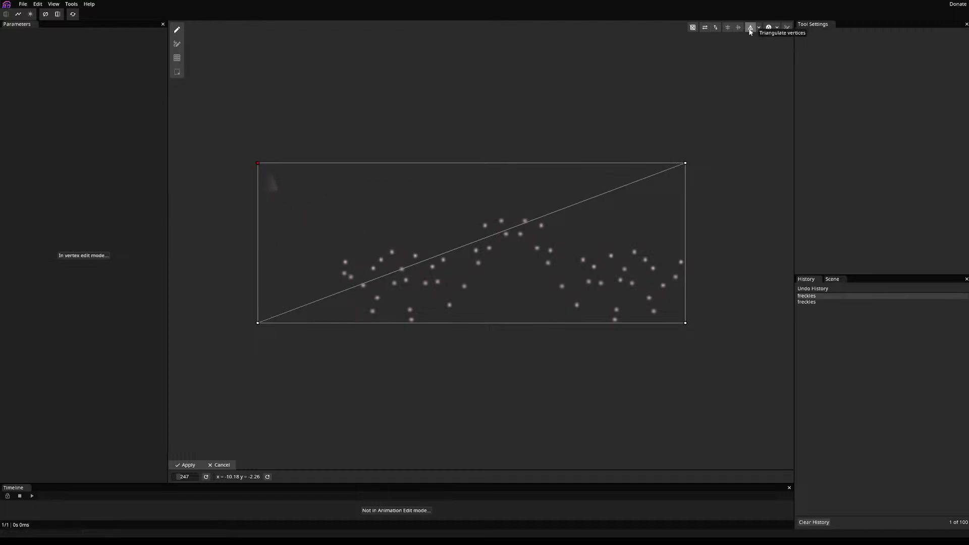
pyautogui.click(768, 28)
# - Remove the three stray vertices beyond the left cheek's freckles and pull the upper-left outline vertex in toward the dots
pyautogui.moveTo(274, 196); pyautogui.dragTo(301, 269)
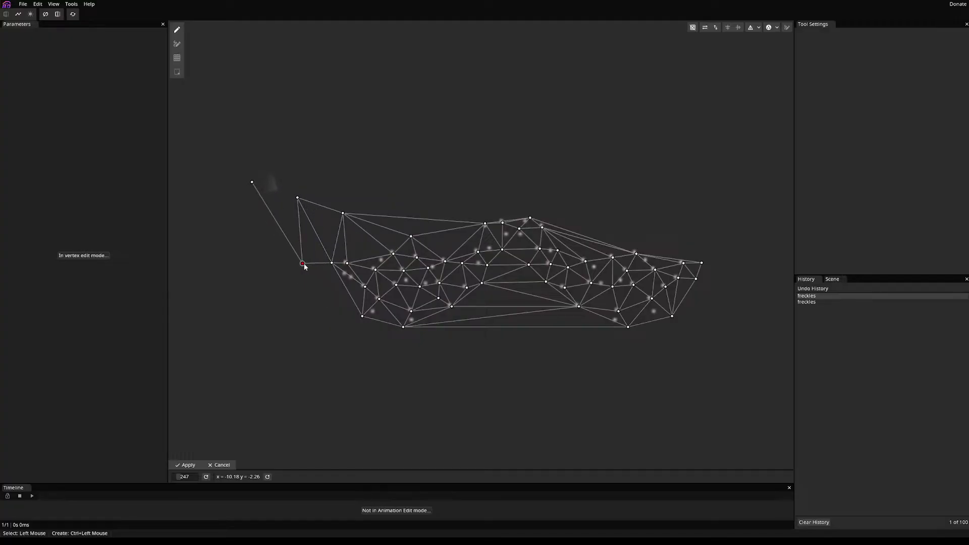
pyautogui.keyDown('ctrl'); pyautogui.click(302, 268); pyautogui.keyUp('ctrl')
pyautogui.keyDown('ctrl'); pyautogui.click(297, 197); pyautogui.keyUp('ctrl')
pyautogui.keyDown('ctrl'); pyautogui.click(252, 181); pyautogui.keyUp('ctrl')
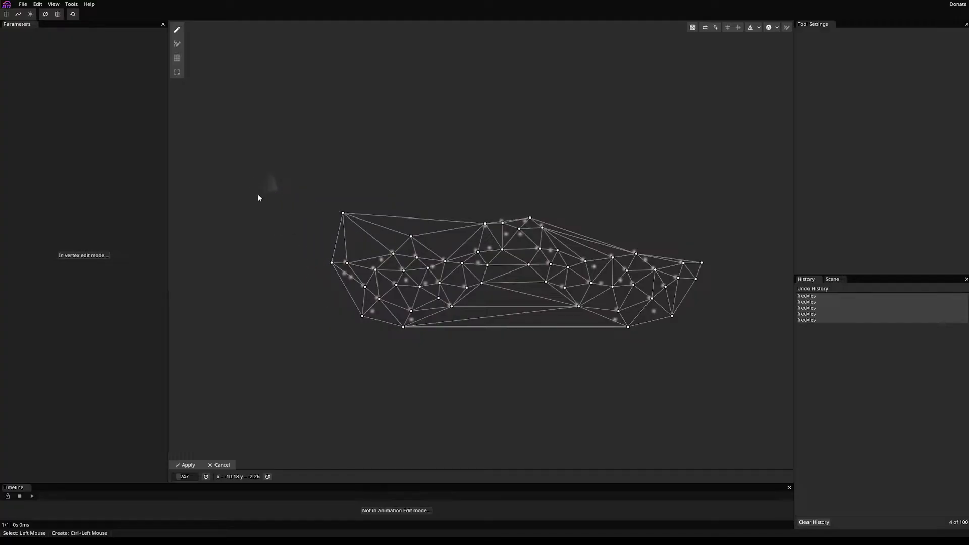
pyautogui.moveTo(348, 223); pyautogui.dragTo(364, 249)
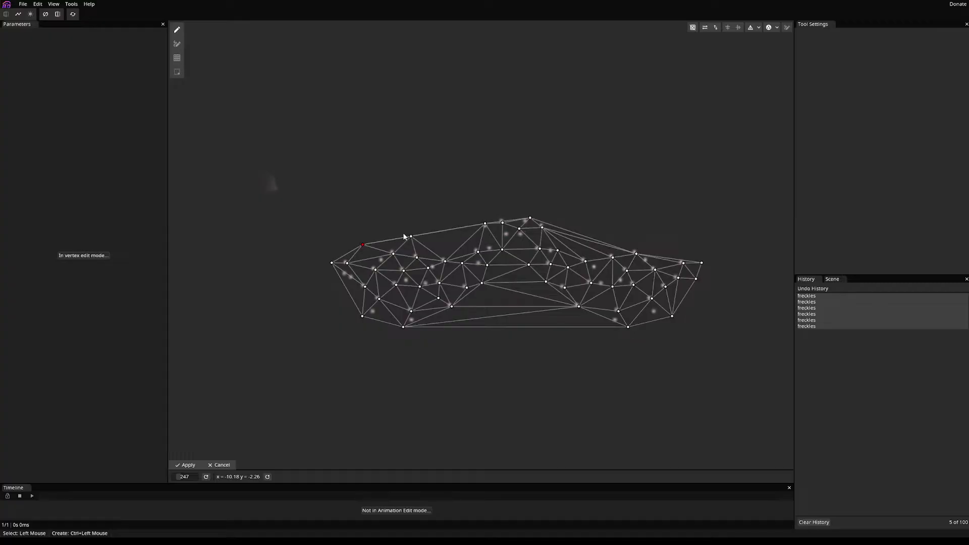
# - Reposition and add vertices so the freckles mesh follows the dots at its upper center, and retriangulate it
pyautogui.keyDown('ctrl'); pyautogui.click(506, 235); pyautogui.keyUp('ctrl')
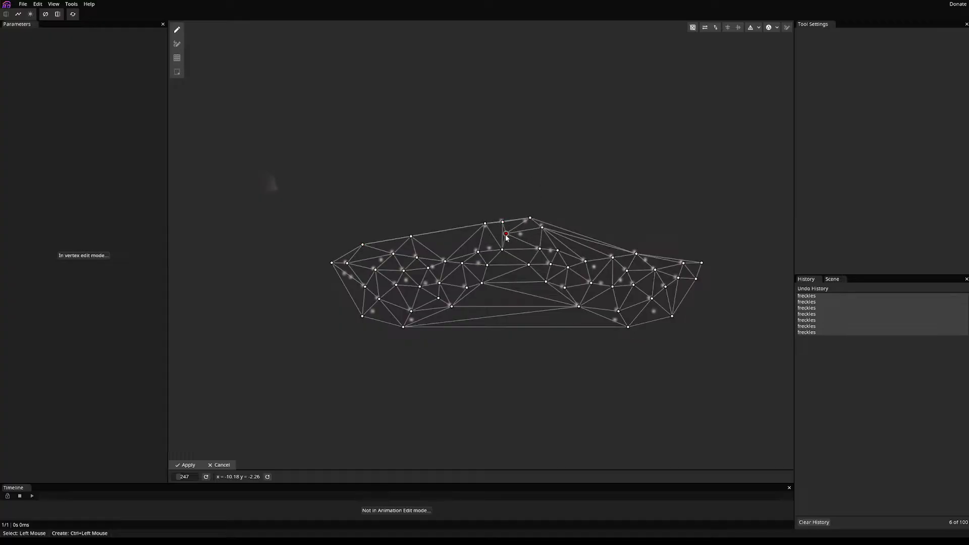
pyautogui.keyDown('ctrl'); pyautogui.click(538, 231); pyautogui.keyUp('ctrl')
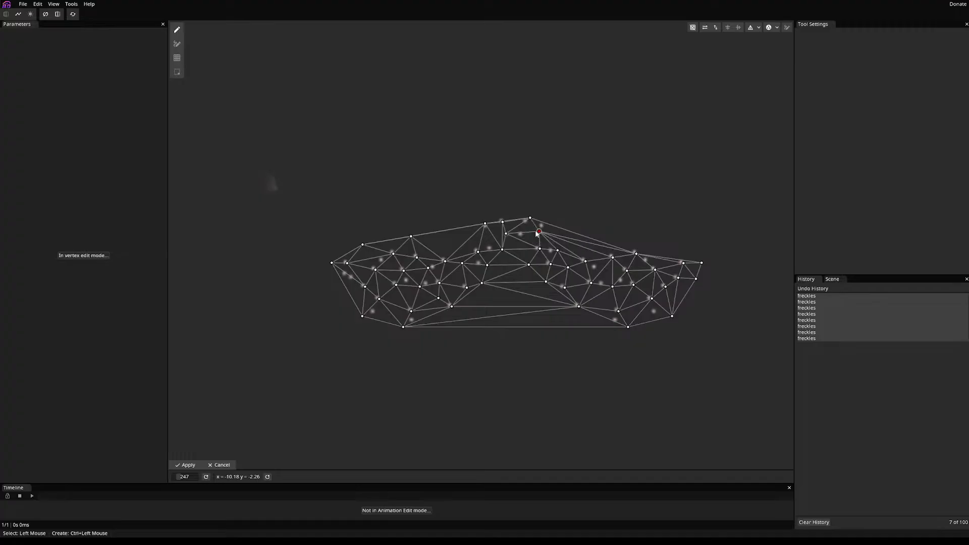
pyautogui.moveTo(538, 231); pyautogui.dragTo(506, 233)
pyautogui.click(485, 223)
pyautogui.keyDown('ctrl'); pyautogui.click(507, 232); pyautogui.keyUp('ctrl')
pyautogui.hotkey('ctrl', 'z')
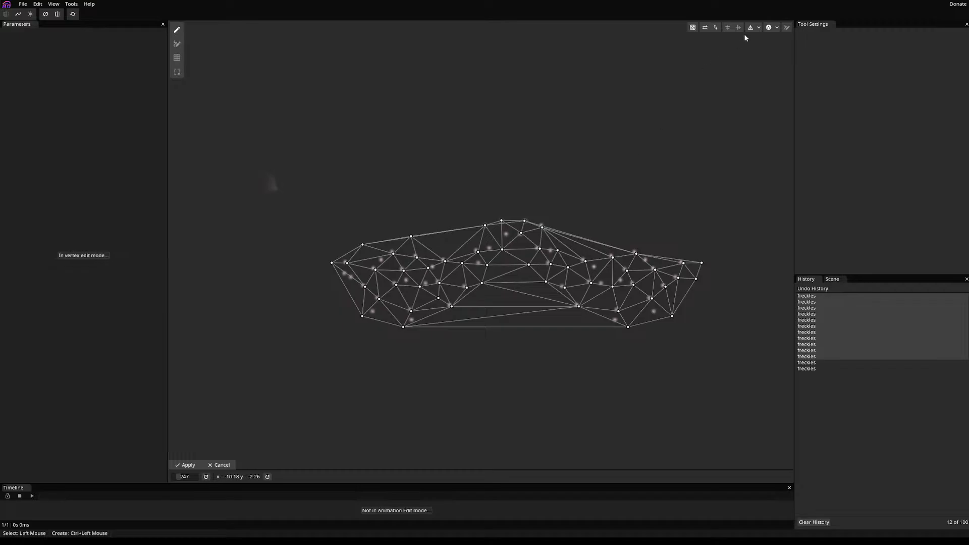
pyautogui.keyDown('ctrl'); pyautogui.click(506, 233); pyautogui.keyUp('ctrl')
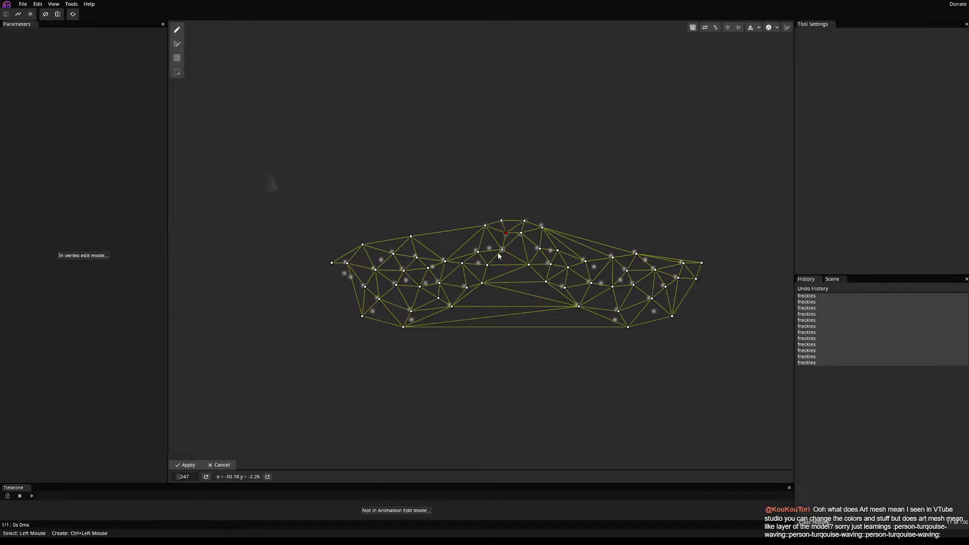
pyautogui.keyDown('ctrl'); pyautogui.click(489, 248); pyautogui.keyUp('ctrl')
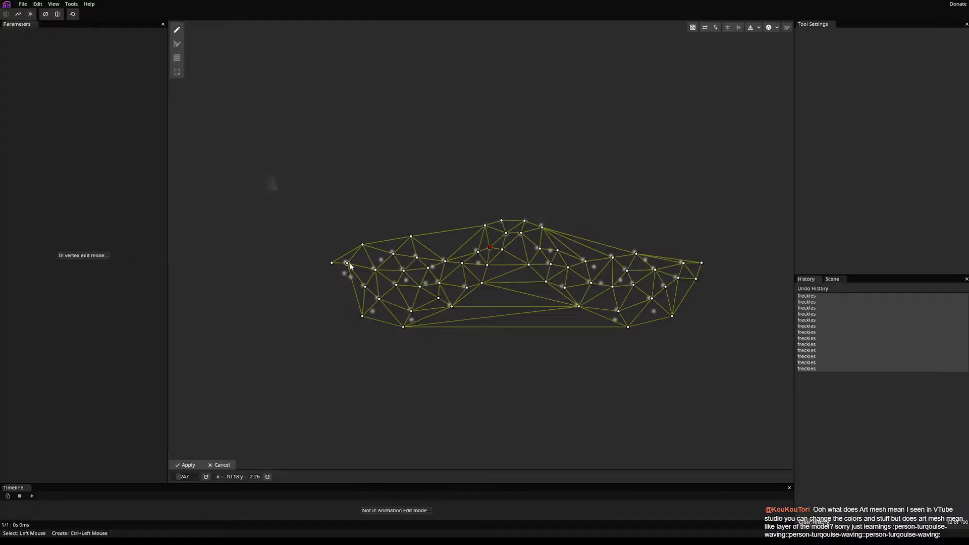
# - Reposition the vertices right of the freckles mesh's center onto nearby dots and pull the central vertex down between the cheeks
pyautogui.moveTo(494, 360); pyautogui.dragTo(471, 350)
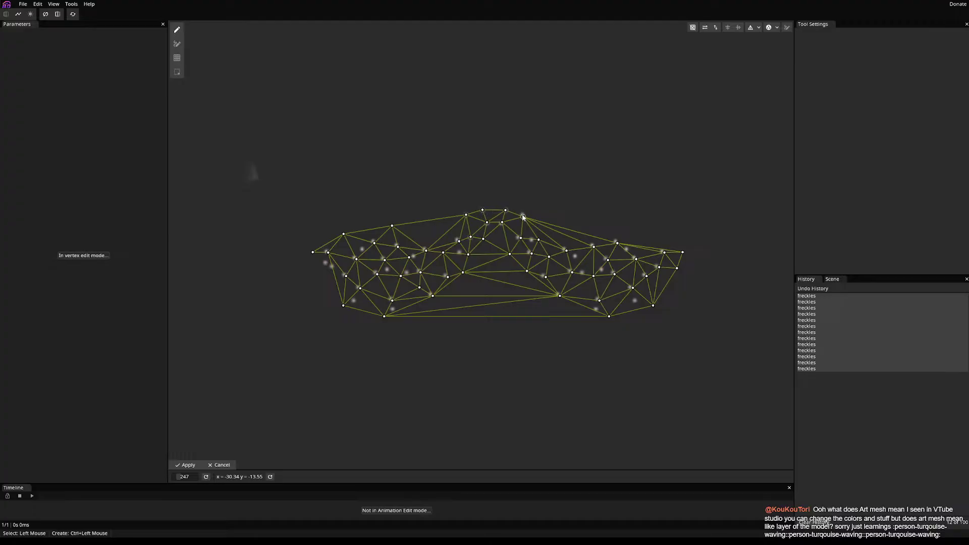
pyautogui.click(519, 238)
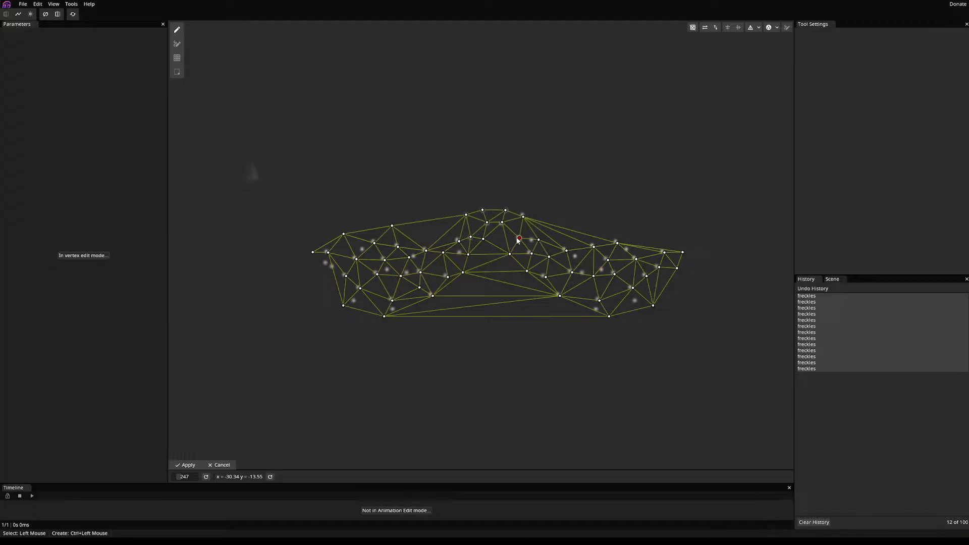
pyautogui.keyDown('ctrl'); pyautogui.click(528, 250); pyautogui.keyUp('ctrl')
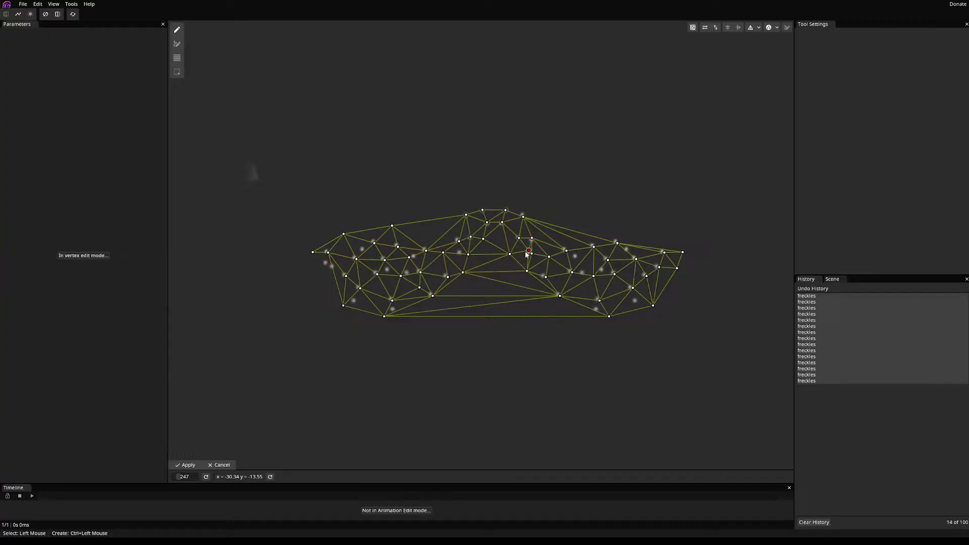
pyautogui.moveTo(526, 253); pyautogui.dragTo(563, 249)
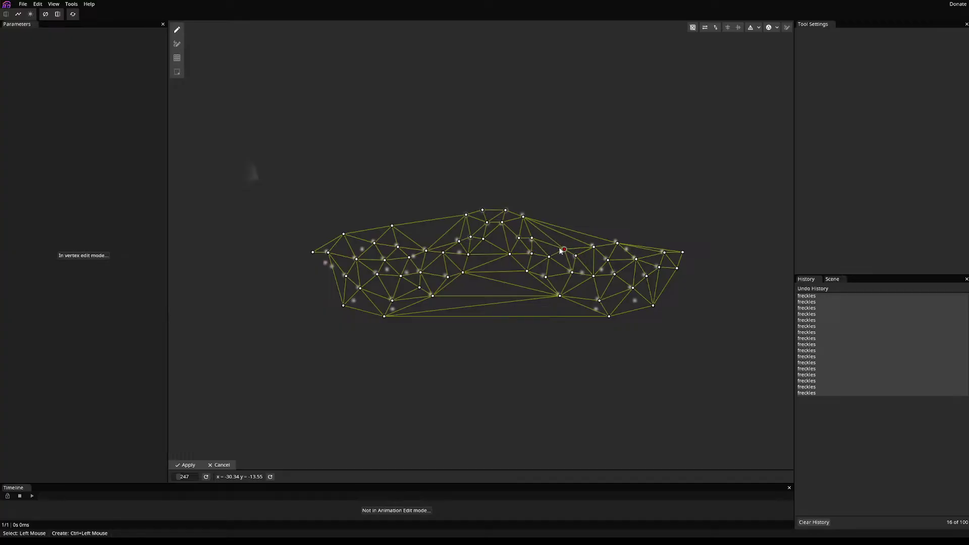
pyautogui.click(560, 251)
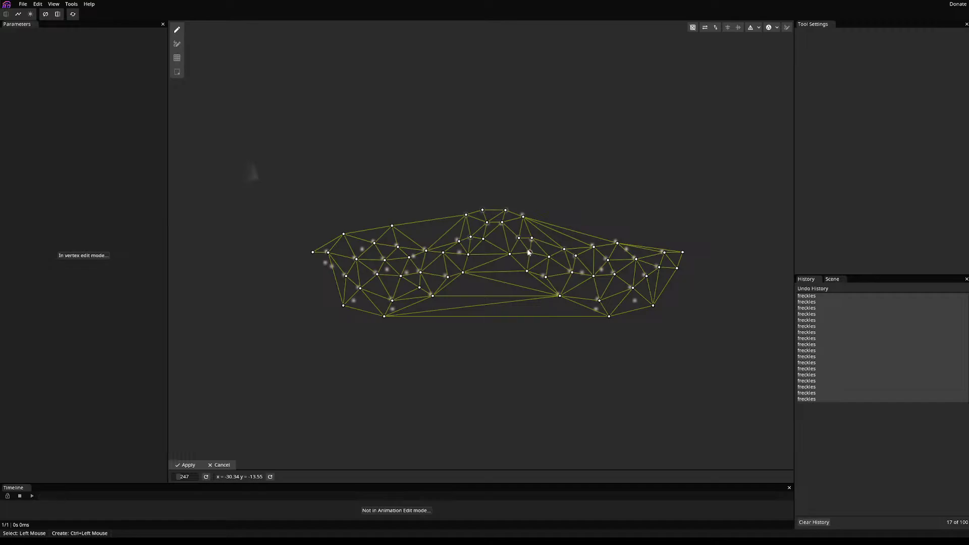
pyautogui.moveTo(509, 253); pyautogui.dragTo(495, 273)
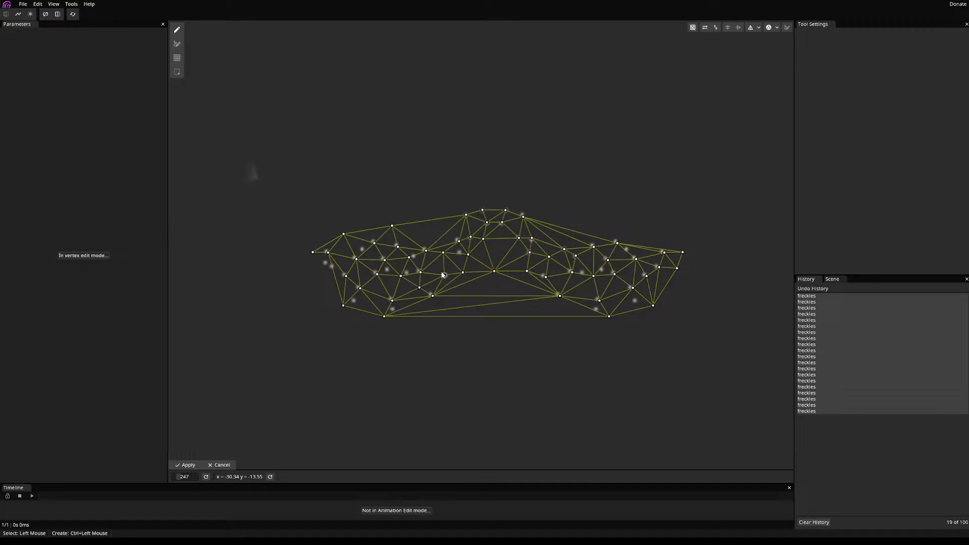
# - Pull the mesh's lower cheek vertices in to the lowest dots on both sides and remove the extra outline vertices at the right cheek
pyautogui.moveTo(443, 275); pyautogui.dragTo(354, 302)
pyautogui.hotkey('ctrl', 's')
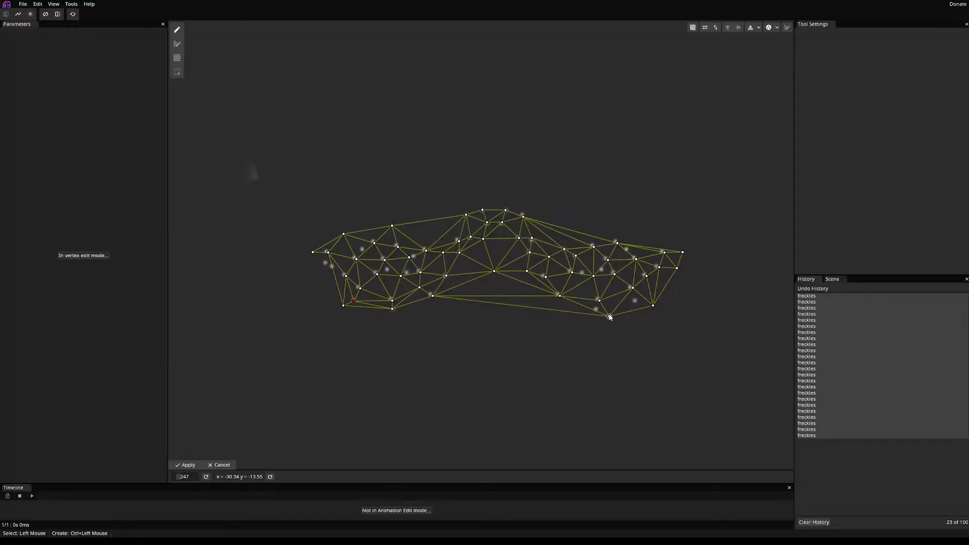
pyautogui.moveTo(609, 316); pyautogui.dragTo(631, 303)
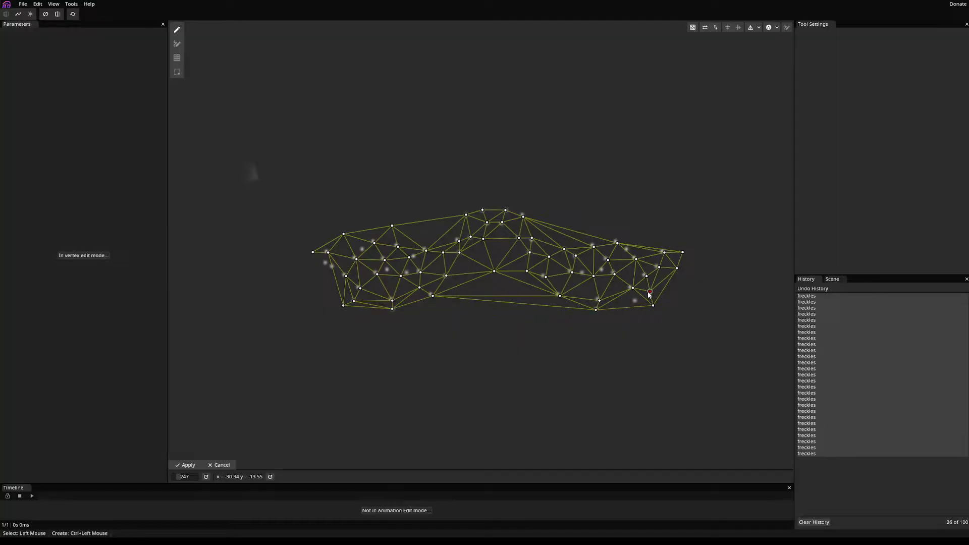
pyautogui.press('Delete')
pyautogui.moveTo(655, 302); pyautogui.dragTo(635, 299)
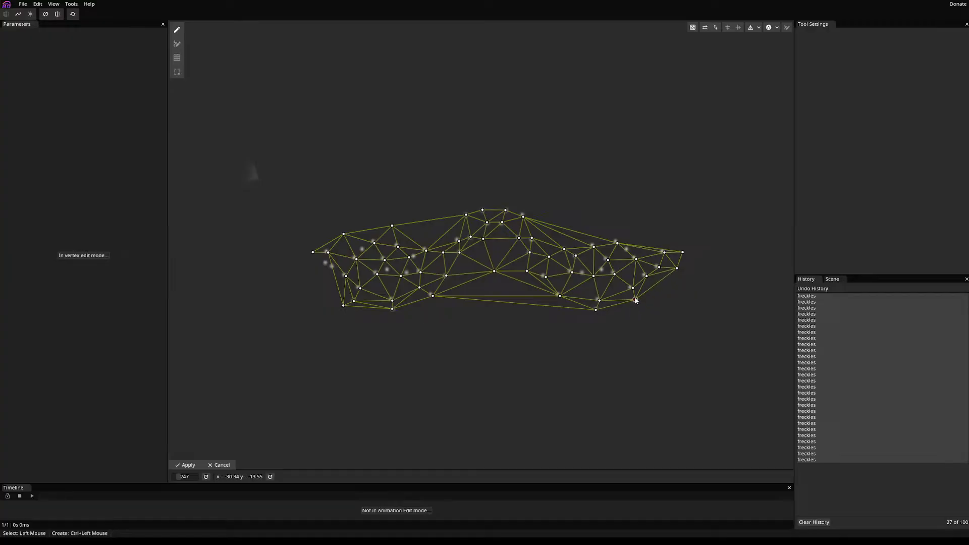
pyautogui.click(676, 268)
pyautogui.press('Delete')
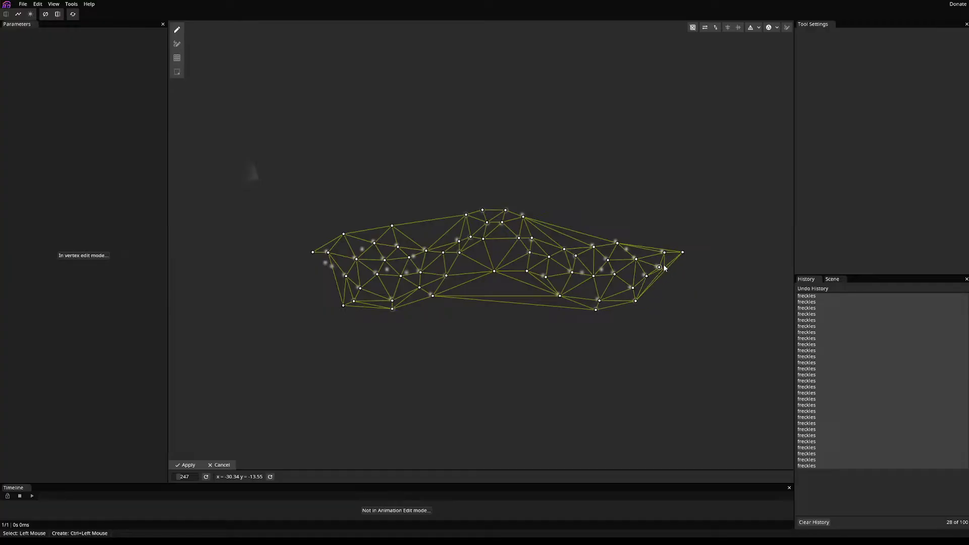
# - Tighten the mesh's outer ends around the outermost freckles, add a vertex at the nose center and remove the upper-left outline vertex
pyautogui.moveTo(518, 286); pyautogui.dragTo(362, 249)
pyautogui.moveTo(679, 254); pyautogui.dragTo(500, 254)
pyautogui.click(324, 262)
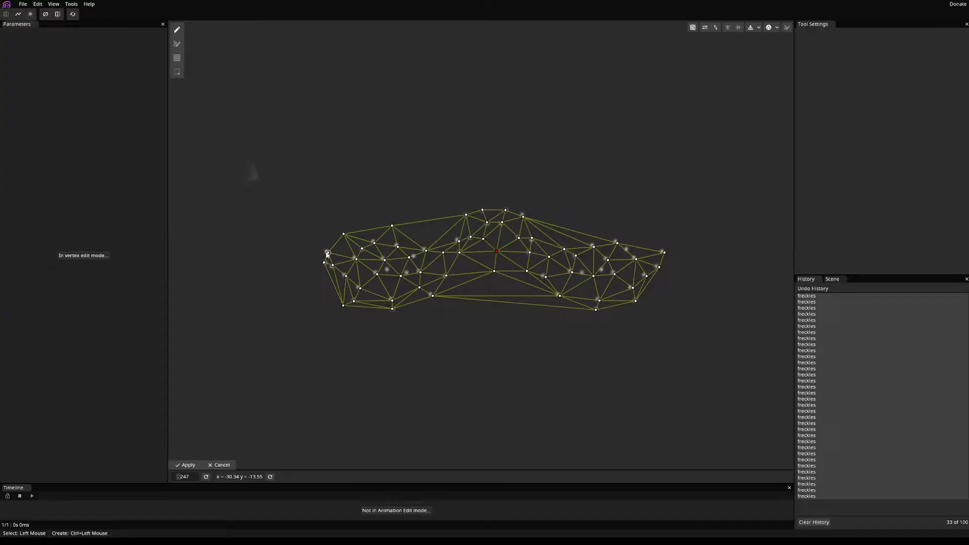
pyautogui.moveTo(327, 255); pyautogui.dragTo(324, 253)
# - Try extra vertices inside the left cheek and above the right cheek, and place vertices on the right cheek's inner dots
pyautogui.keyDown('ctrl'); pyautogui.click(387, 283); pyautogui.keyUp('ctrl')
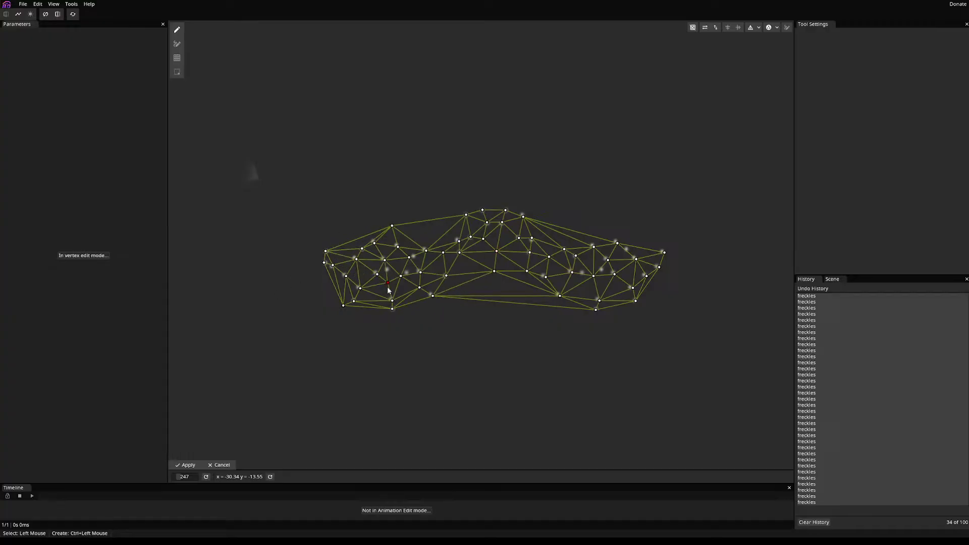
pyautogui.keyDown('ctrl'); pyautogui.click(565, 227); pyautogui.keyUp('ctrl')
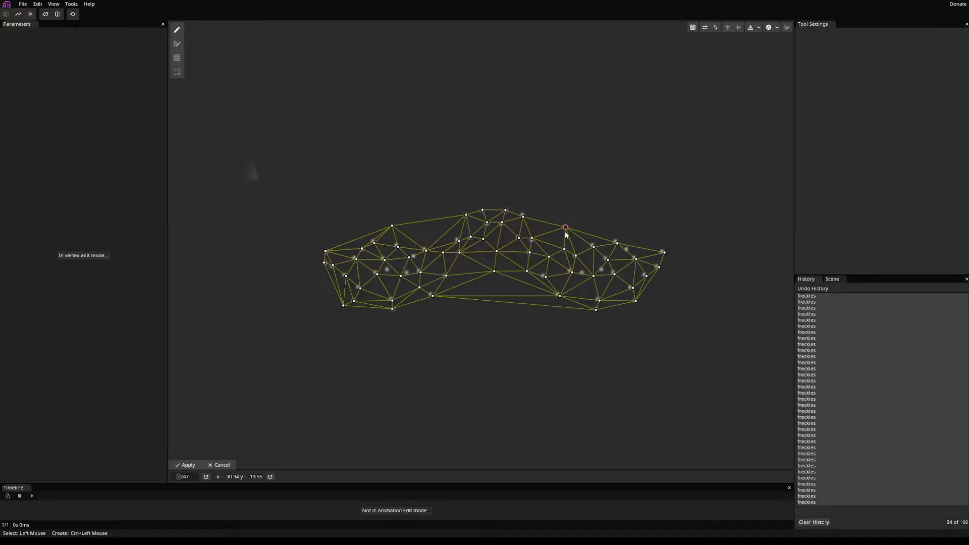
pyautogui.moveTo(565, 227); pyautogui.dragTo(600, 270)
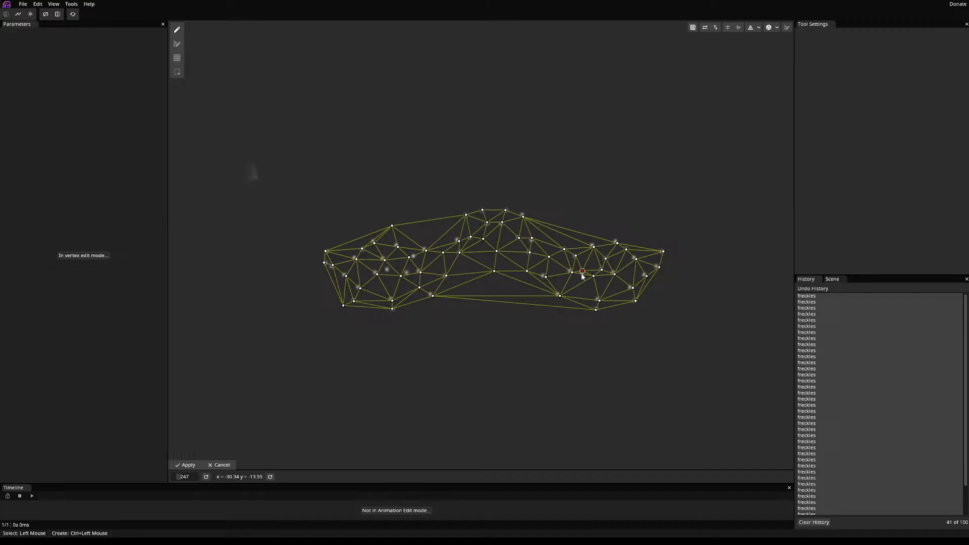
# - Add a vertex at the mesh's lower center between the cheeks and apply the freckles mesh
pyautogui.keyDown('ctrl'); pyautogui.click(570, 332); pyautogui.keyUp('ctrl')
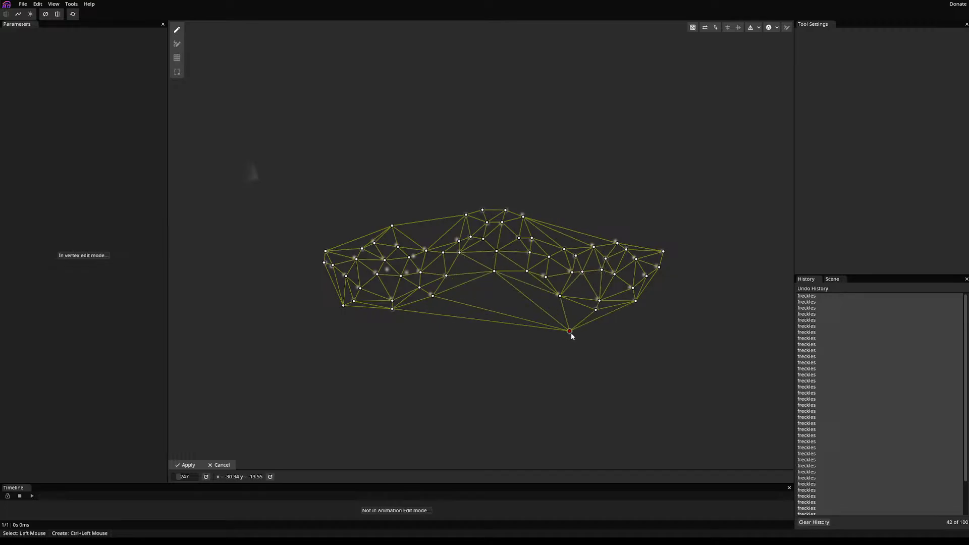
pyautogui.moveTo(570, 332); pyautogui.dragTo(489, 292)
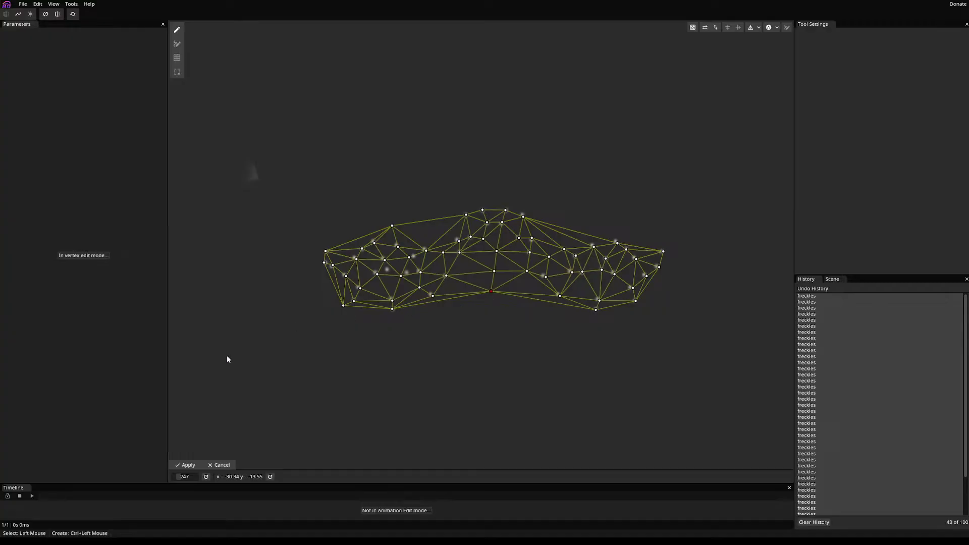
pyautogui.click(186, 465)
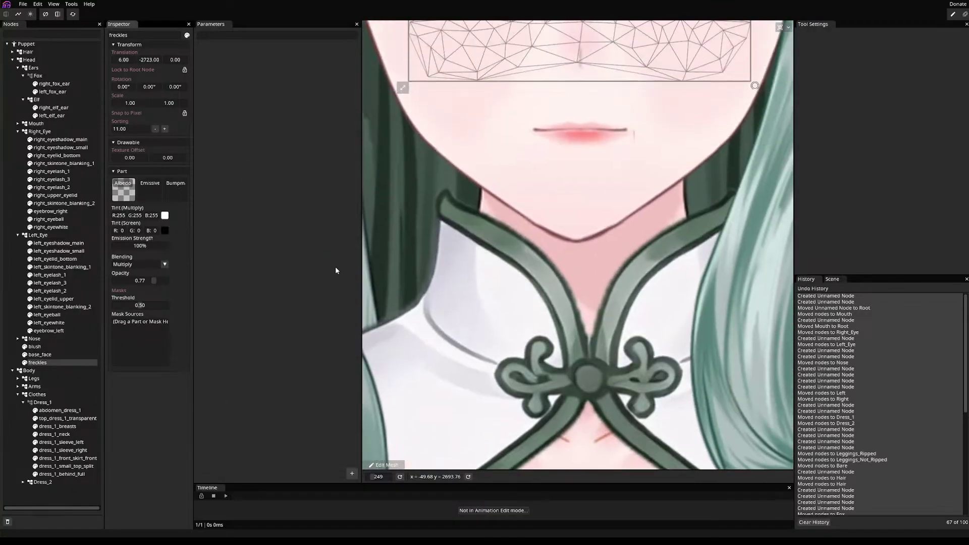
# - Check how the applied freckles mesh sits on the character's face, both from afar and close up
pyautogui.scroll(-4, 556, 161)
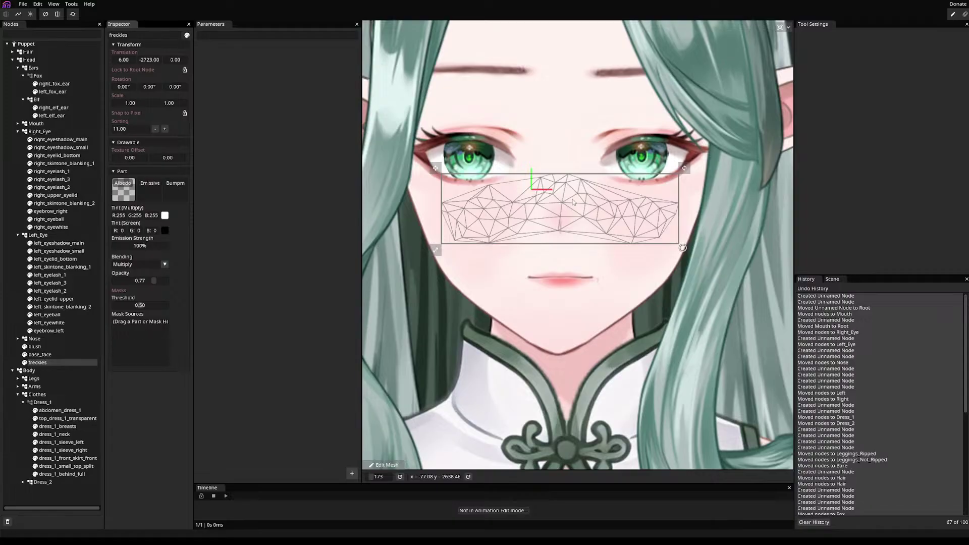
pyautogui.scroll(-3, 573, 146)
pyautogui.scroll(3, 464, 158)
pyautogui.scroll(-2, 464, 158)
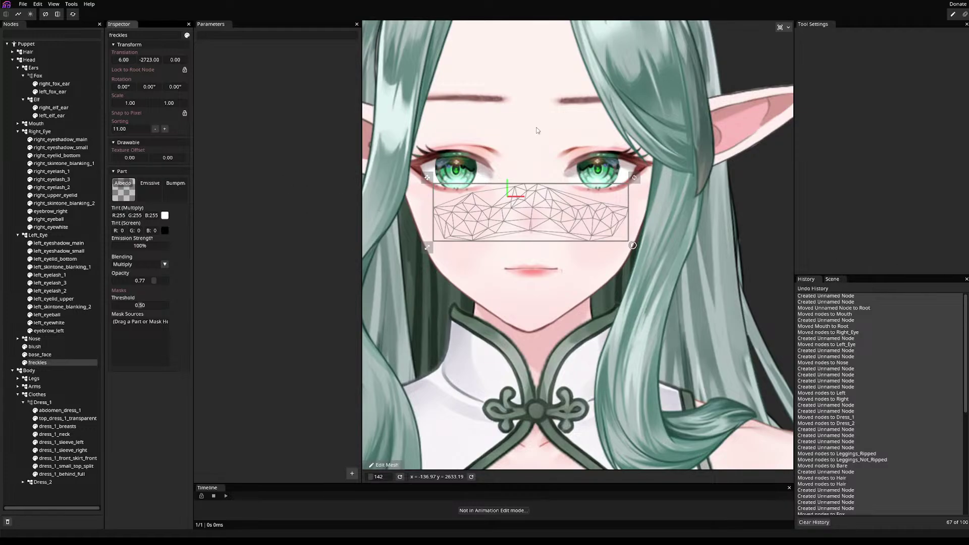
pyautogui.scroll(12, 469, 227)
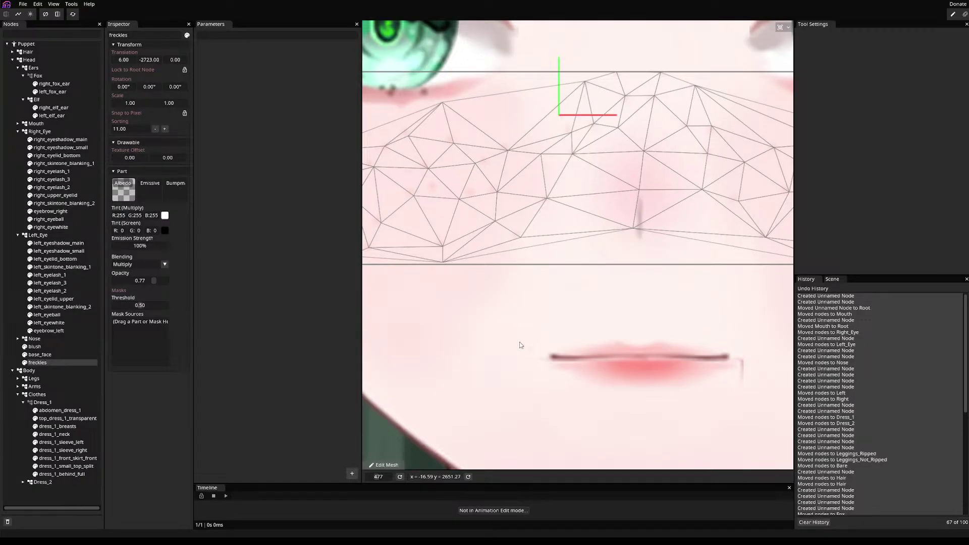
# - Select left_eyeball, try shifting and shrinking it, undo the scaling, and move it back to about -84.77, -2771.93
pyautogui.click(47, 314)
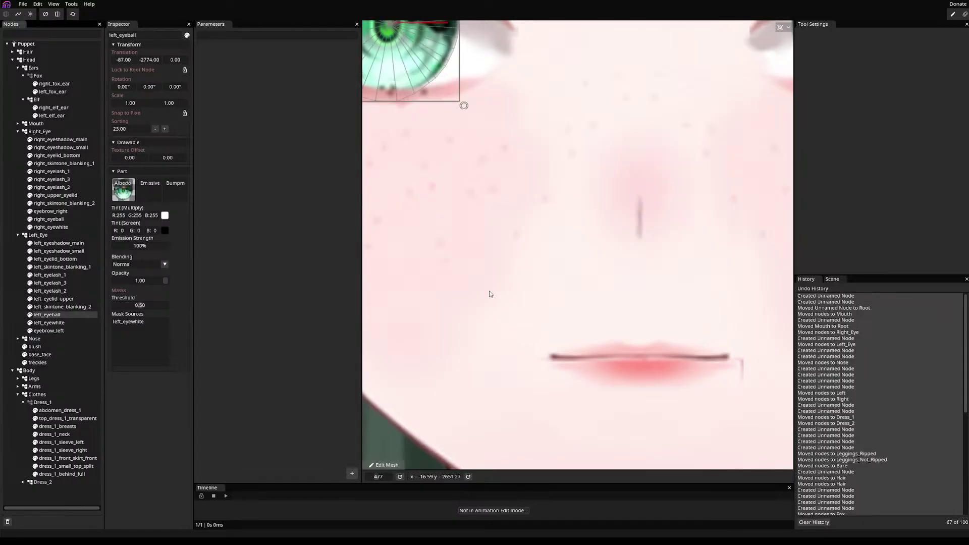
pyautogui.scroll(-5, 505, 283)
pyautogui.scroll(5, 424, 128)
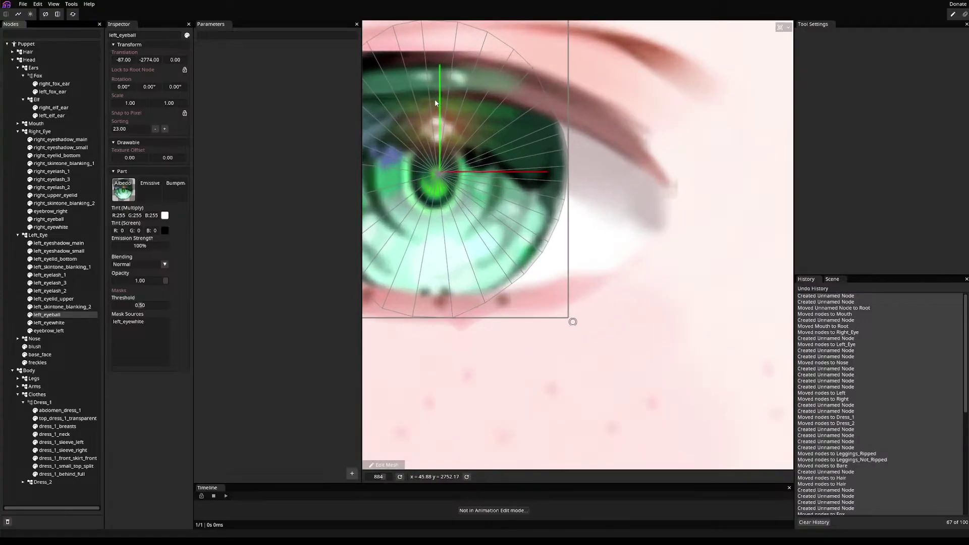
pyautogui.scroll(-2, 433, 139)
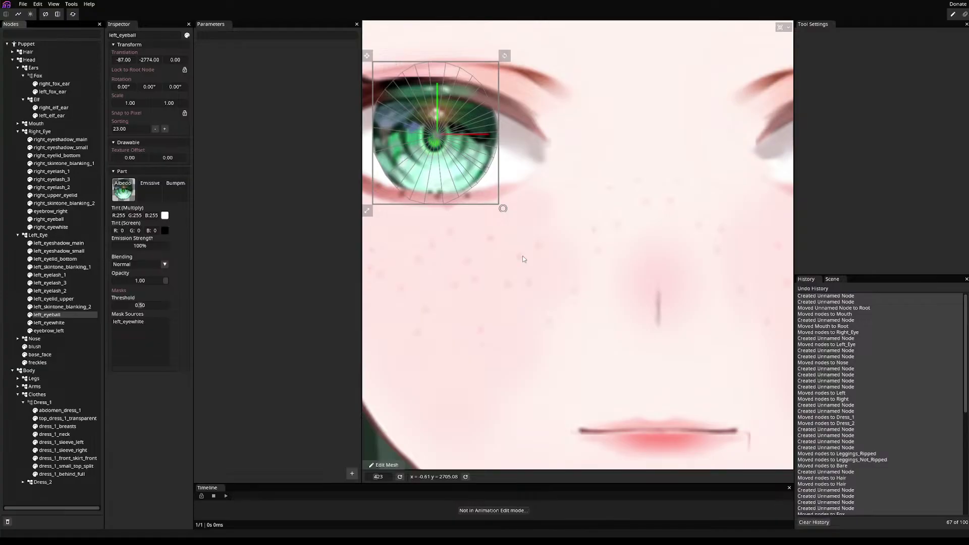
pyautogui.moveTo(369, 59); pyautogui.dragTo(384, 60)
pyautogui.moveTo(389, 216)
pyautogui.mouseDown()
pyautogui.moveTo(408, 160)
pyautogui.moveTo(416, 187)
pyautogui.moveTo(419, 141)
pyautogui.moveTo(382, 138)
pyautogui.moveTo(394, 199)
pyautogui.mouseUp()
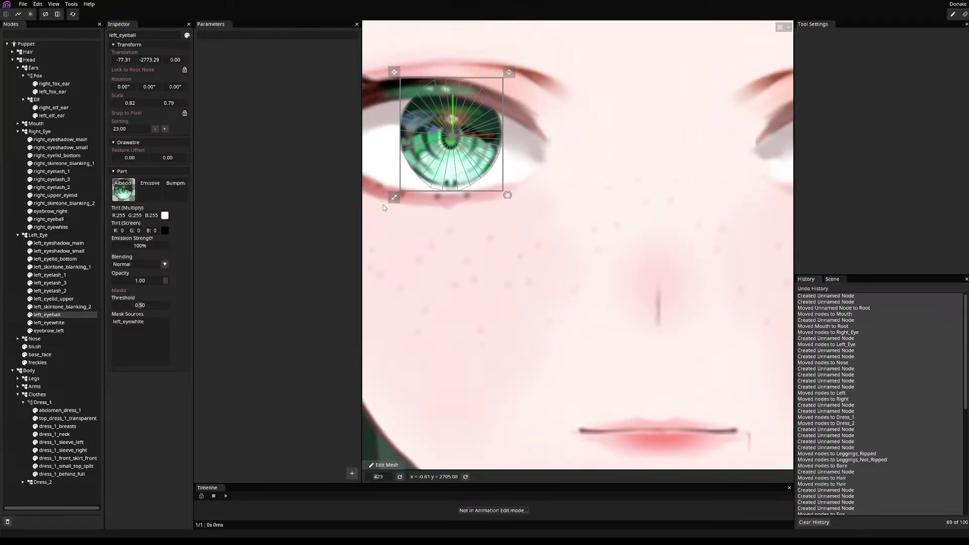
pyautogui.hotkey('ctrl', 'z')
pyautogui.scroll(-5, 598, 289)
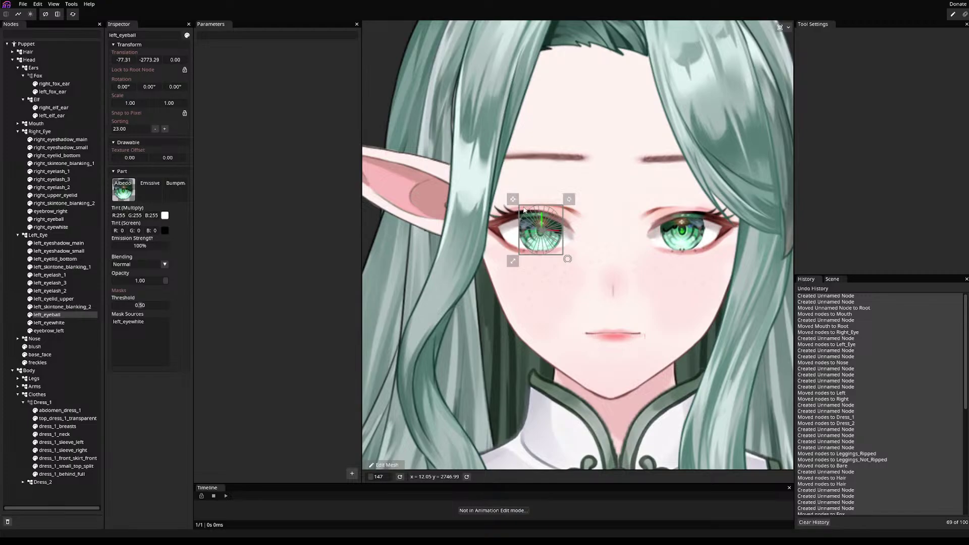
pyautogui.moveTo(516, 200)
pyautogui.mouseDown()
pyautogui.moveTo(513, 184)
pyautogui.moveTo(343, 186)
pyautogui.moveTo(358, 188)
pyautogui.moveTo(359, 37)
pyautogui.moveTo(509, 213)
pyautogui.moveTo(491, 196)
pyautogui.moveTo(500, 208)
pyautogui.moveTo(522, 191)
pyautogui.moveTo(488, 187)
pyautogui.moveTo(497, 215)
pyautogui.moveTo(525, 202)
pyautogui.moveTo(500, 219)
pyautogui.moveTo(510, 201)
pyautogui.mouseUp()
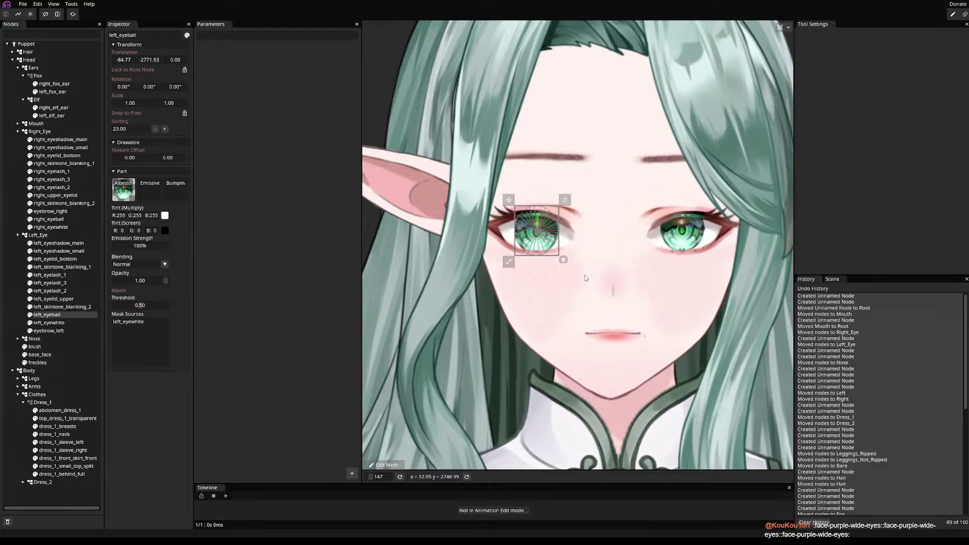
# - View the eyebrow_right and right_eyewhite parts, and try moving right_eyeball within its eyewhite mask
pyautogui.moveTo(642, 309); pyautogui.dragTo(560, 270)
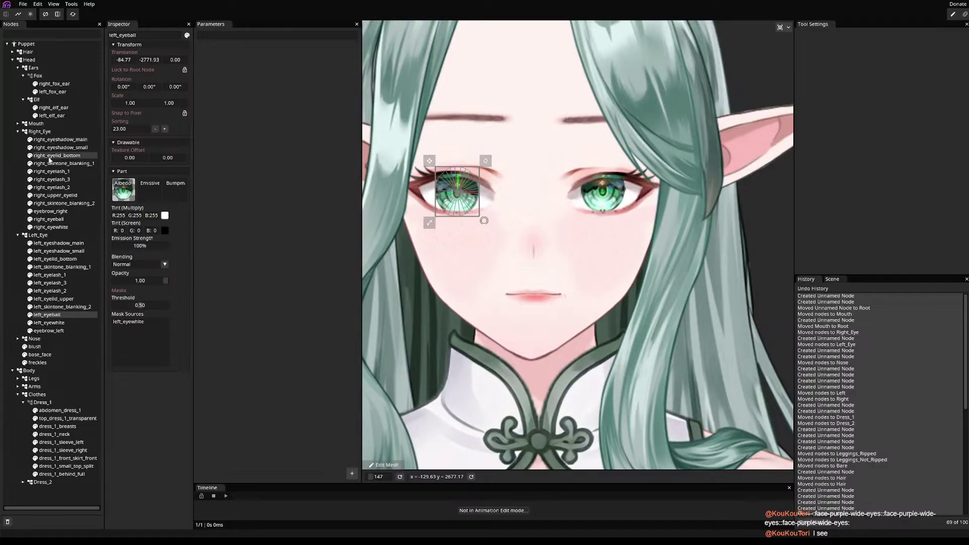
pyautogui.click(65, 211)
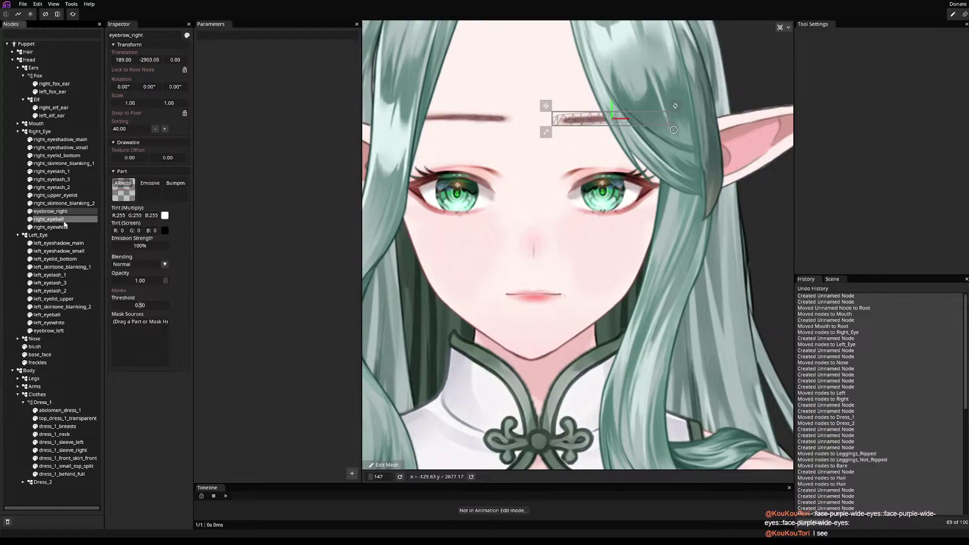
pyautogui.click(64, 220)
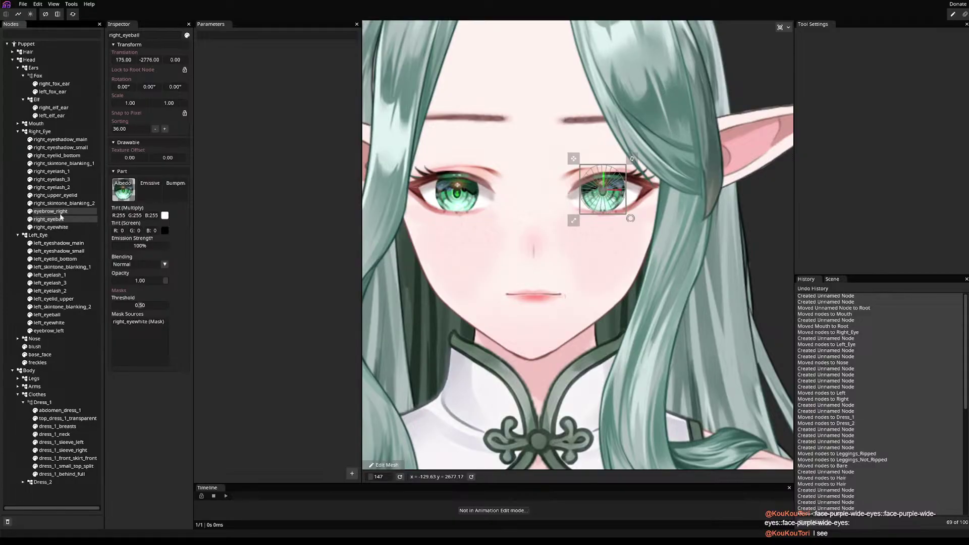
pyautogui.click(62, 211)
pyautogui.click(62, 219)
pyautogui.click(61, 228)
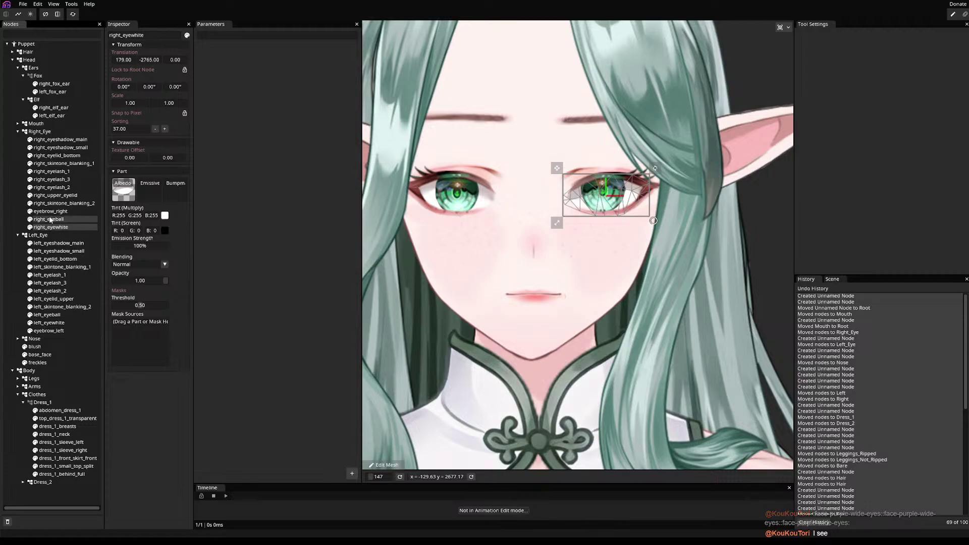
pyautogui.click(61, 219)
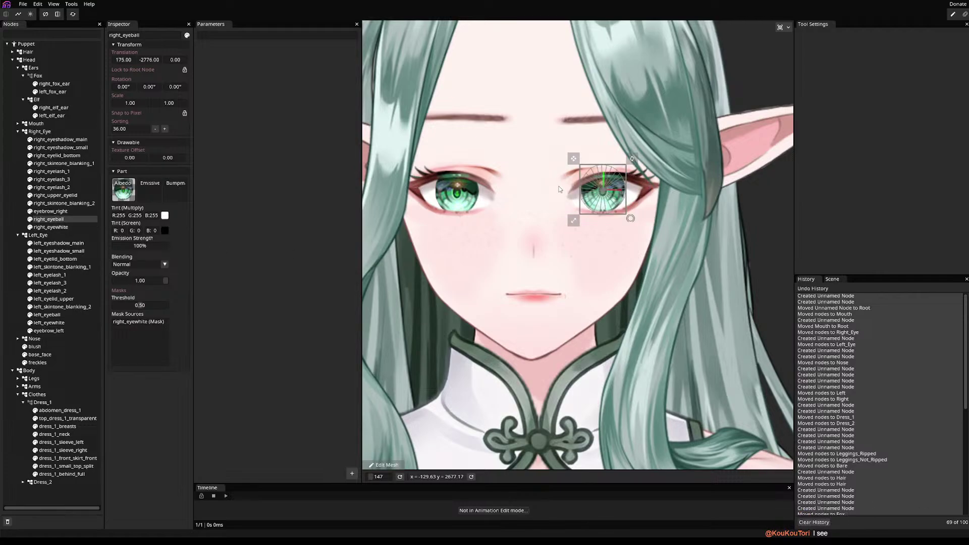
pyautogui.moveTo(574, 158); pyautogui.dragTo(543, 173)
# - View the right_eyewhite and right_upper_eyelid parts, and select right_skintone_blanking_2
pyautogui.click(50, 227)
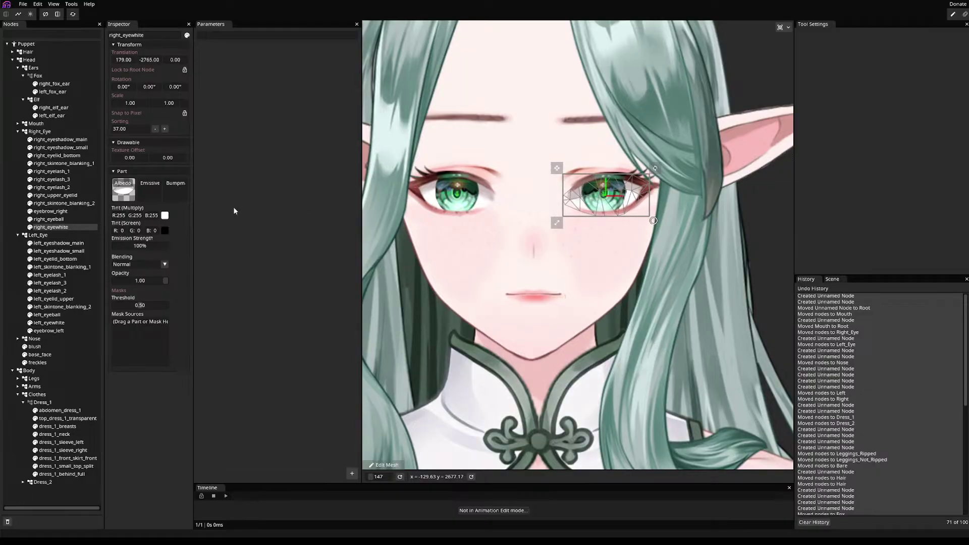
pyautogui.click(53, 203)
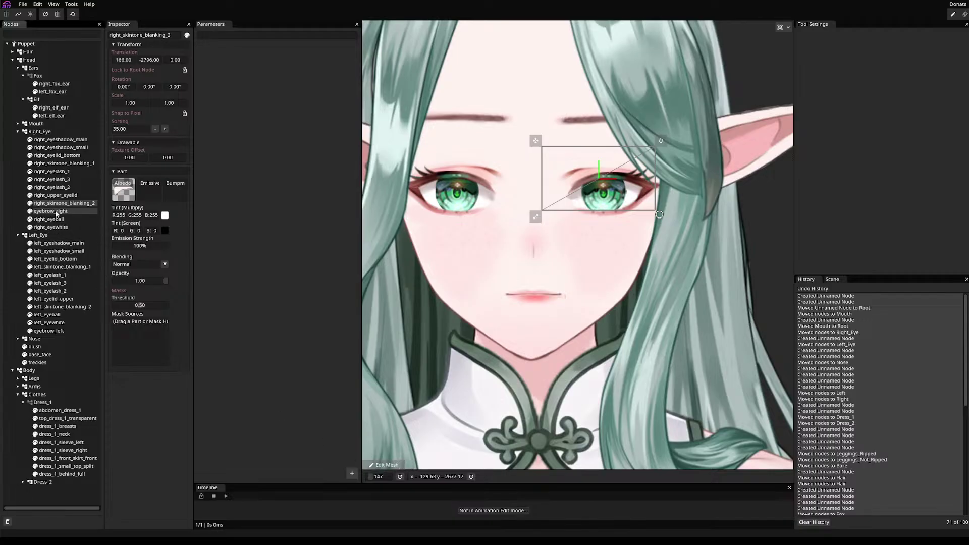
pyautogui.click(60, 195)
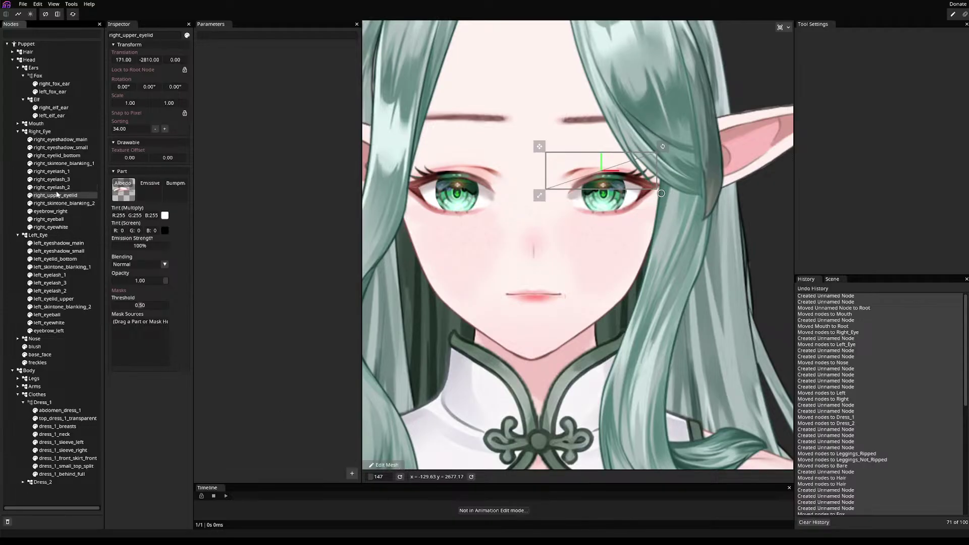
pyautogui.click(58, 204)
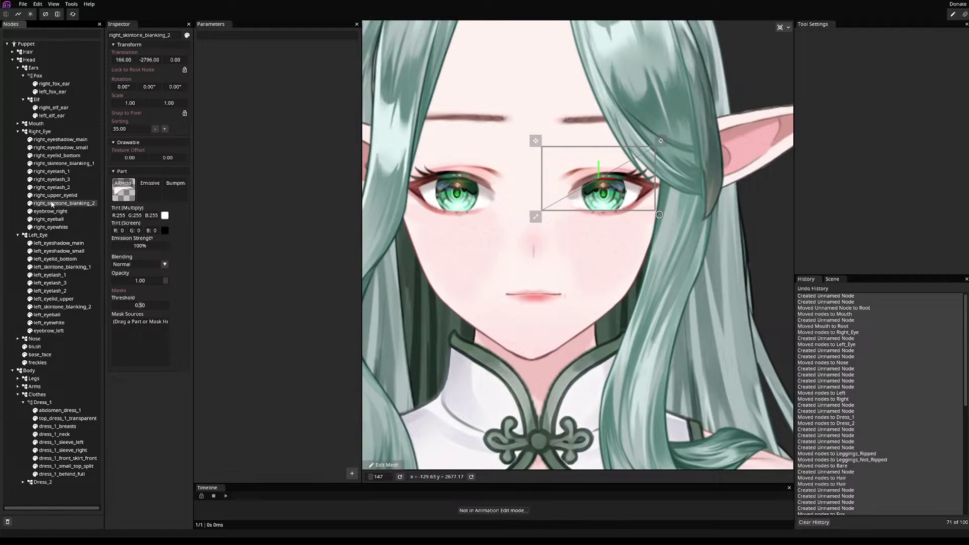
# - Select right_skintone_blanking_1, move it off the face to about 472.48, -3035.03, and inspect the right eye without it
pyautogui.click(51, 187)
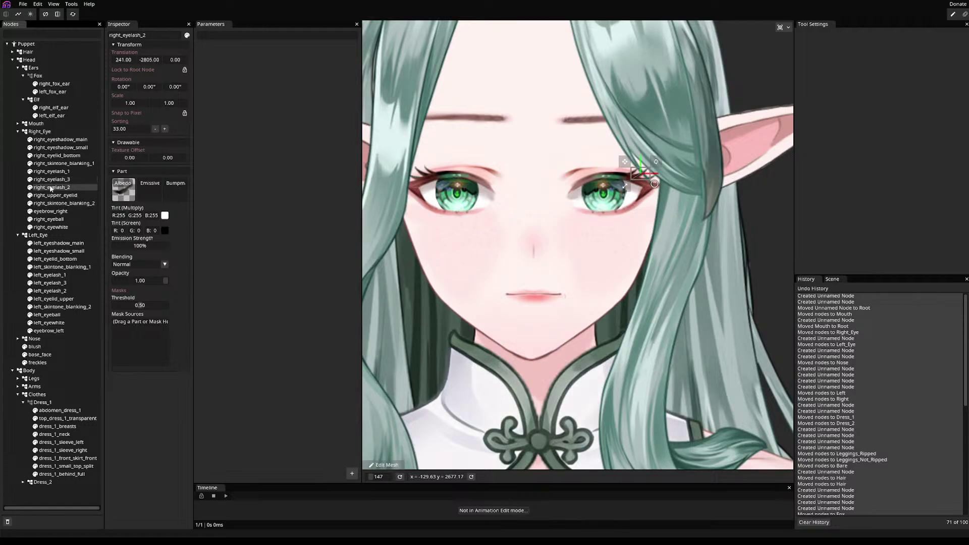
pyautogui.click(53, 164)
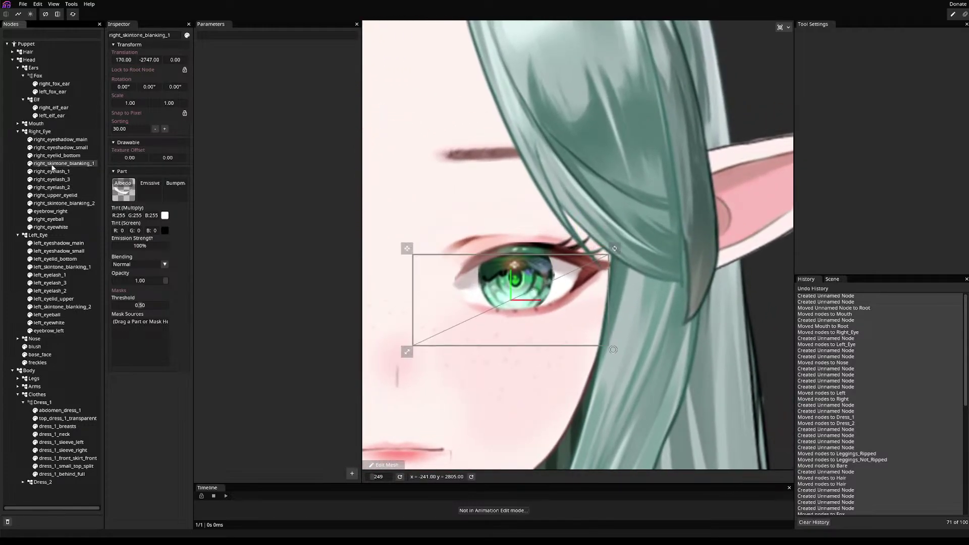
pyautogui.scroll(-3, 575, 411)
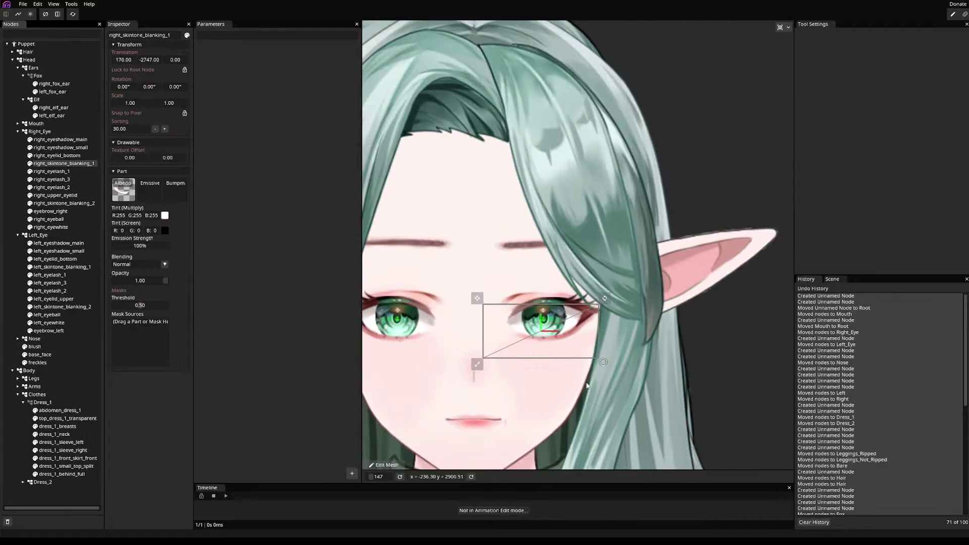
pyautogui.scroll(1, 575, 411)
pyautogui.scroll(1, 575, 409)
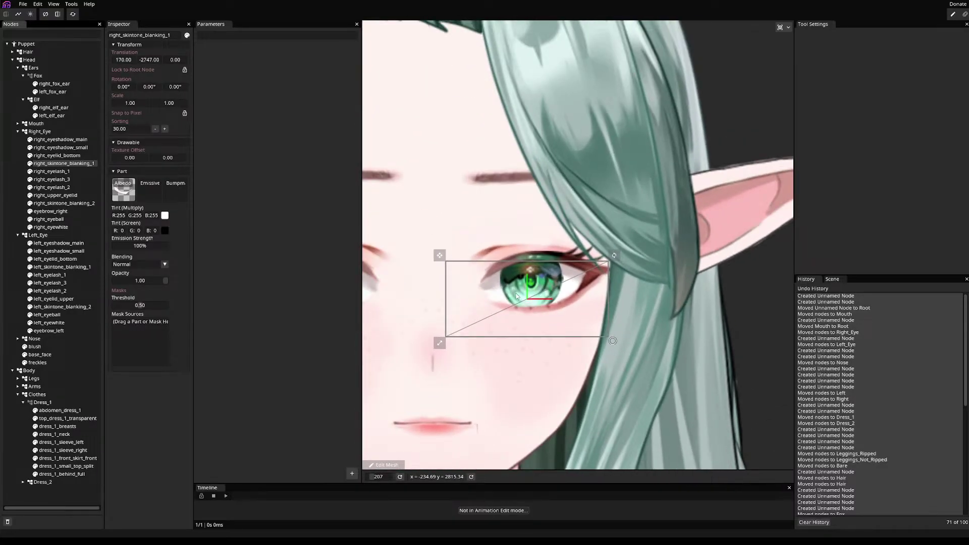
pyautogui.moveTo(458, 280); pyautogui.dragTo(753, 187)
pyautogui.scroll(-6, 780, 64)
pyautogui.scroll(6, 754, 187)
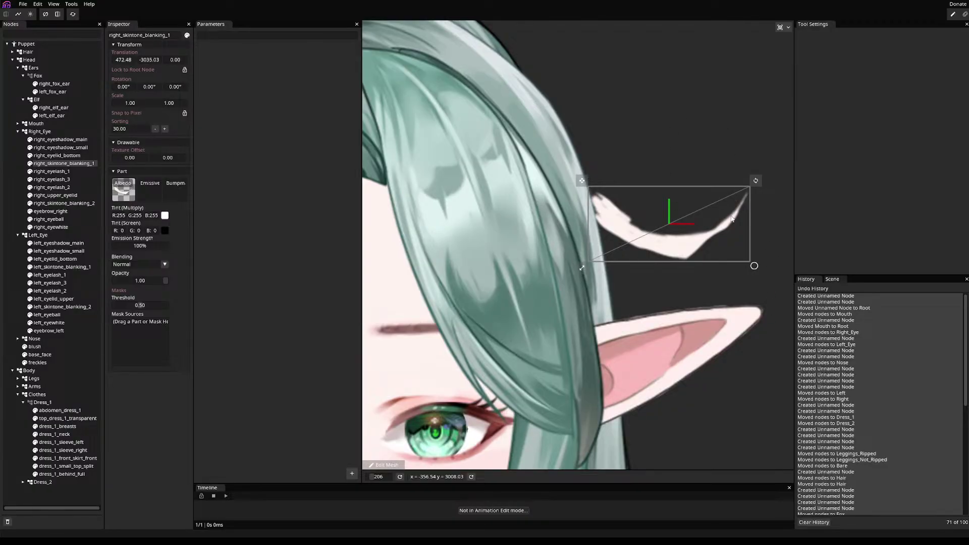
pyautogui.scroll(-2, 399, 364)
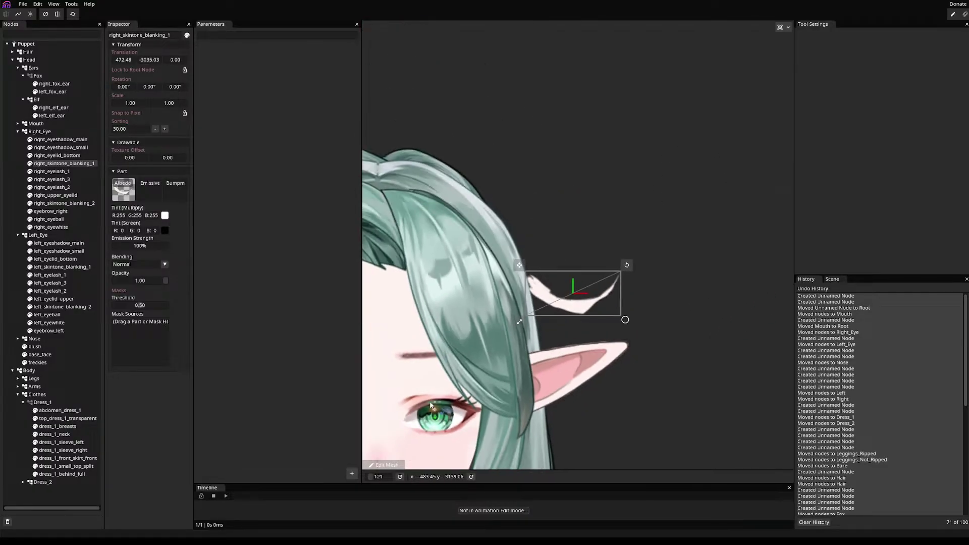
pyautogui.scroll(5, 420, 435)
pyautogui.scroll(-1, 419, 402)
pyautogui.scroll(-5, 419, 402)
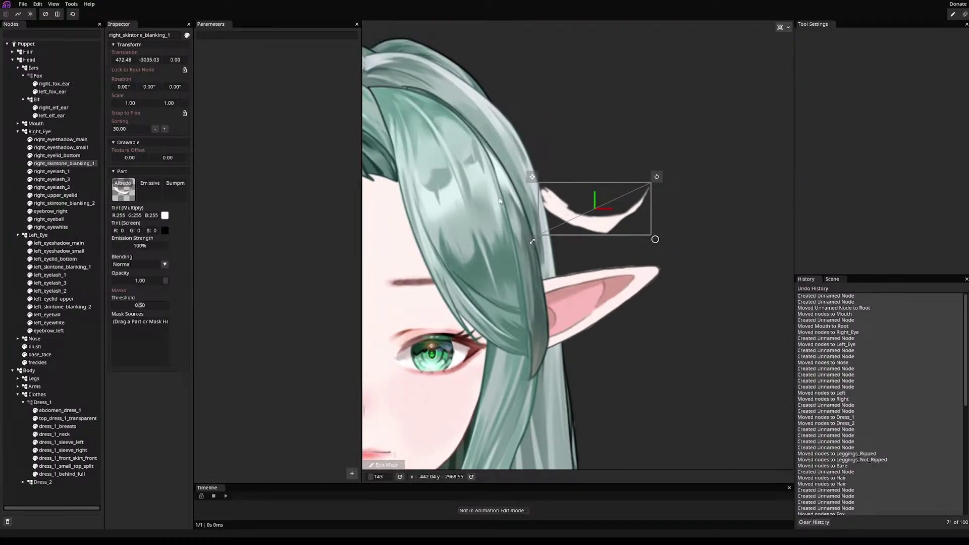
# - Reposition right_skintone_blanking_1 farther from the head at about 558.50, -3066.70 and compare the eyes up close and from afar
pyautogui.hotkey('ctrl', 'z')
pyautogui.moveTo(368, 335); pyautogui.dragTo(579, 159)
pyautogui.scroll(-2, 403, 403)
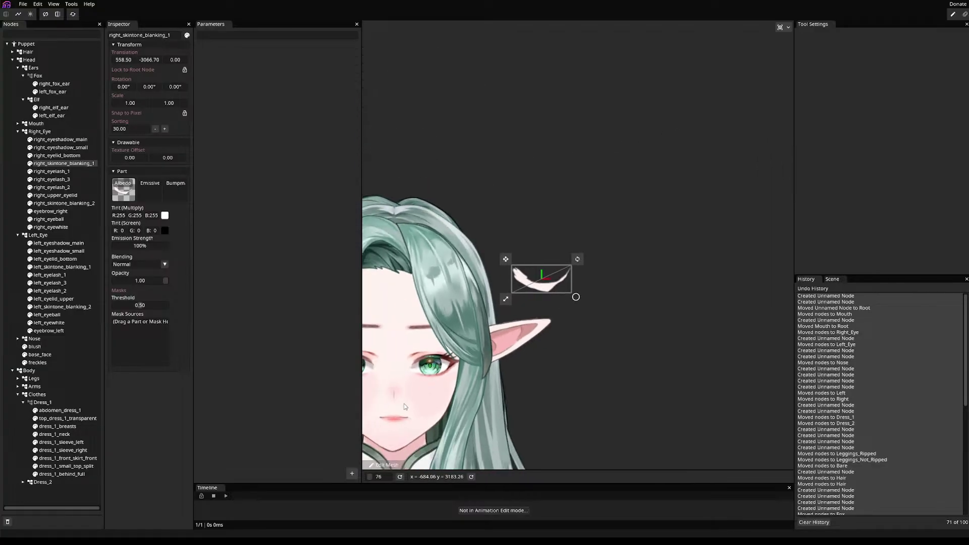
pyautogui.scroll(10, 406, 399)
pyautogui.scroll(-12, 409, 393)
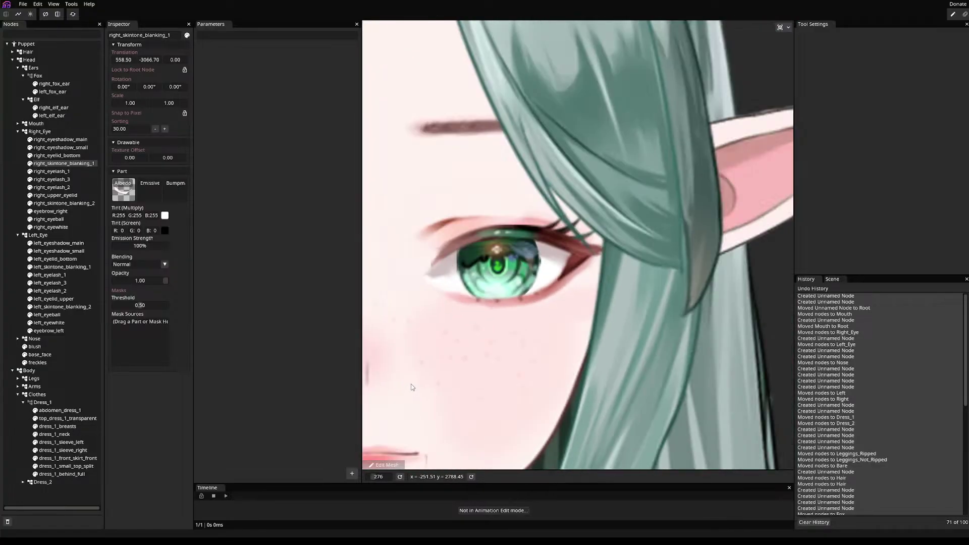
pyautogui.scroll(-3, 416, 375)
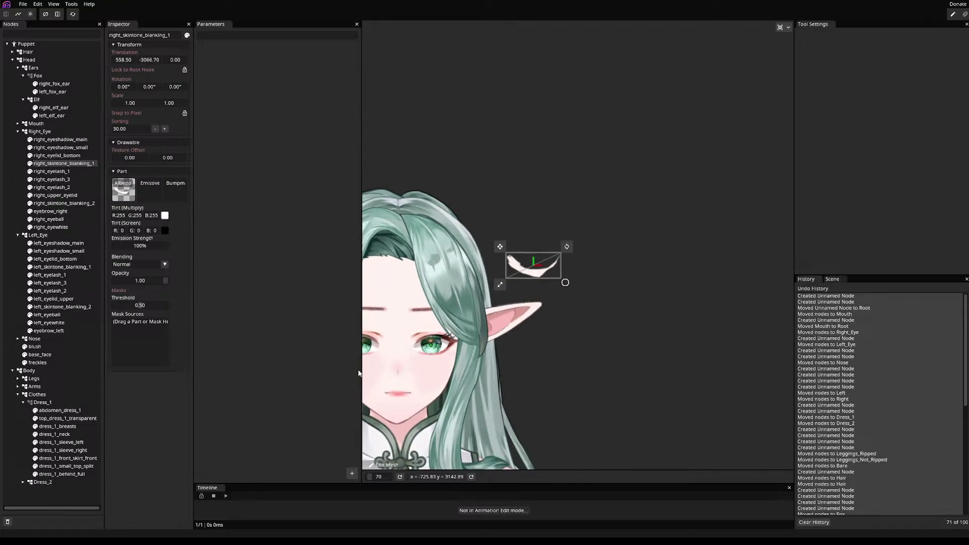
pyautogui.scroll(9, 374, 349)
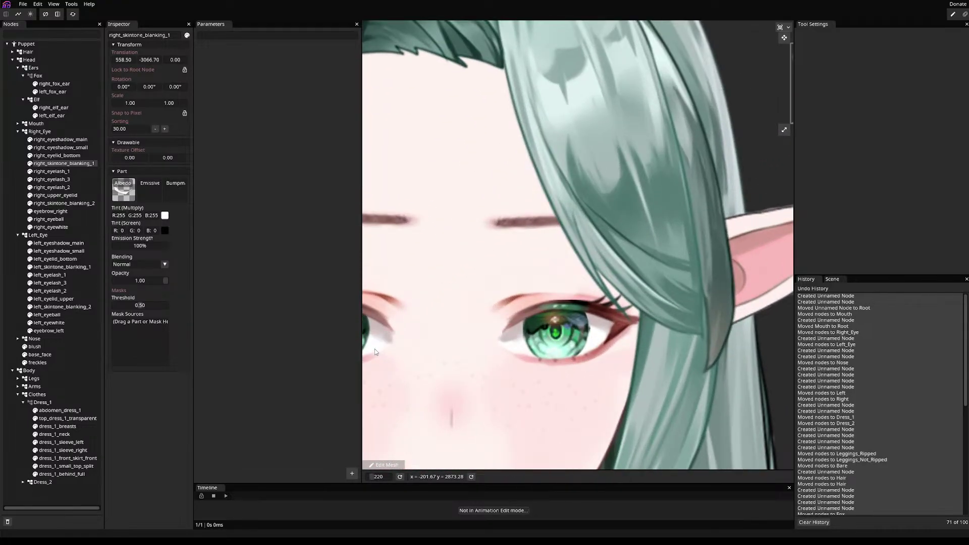
pyautogui.scroll(-7, 374, 349)
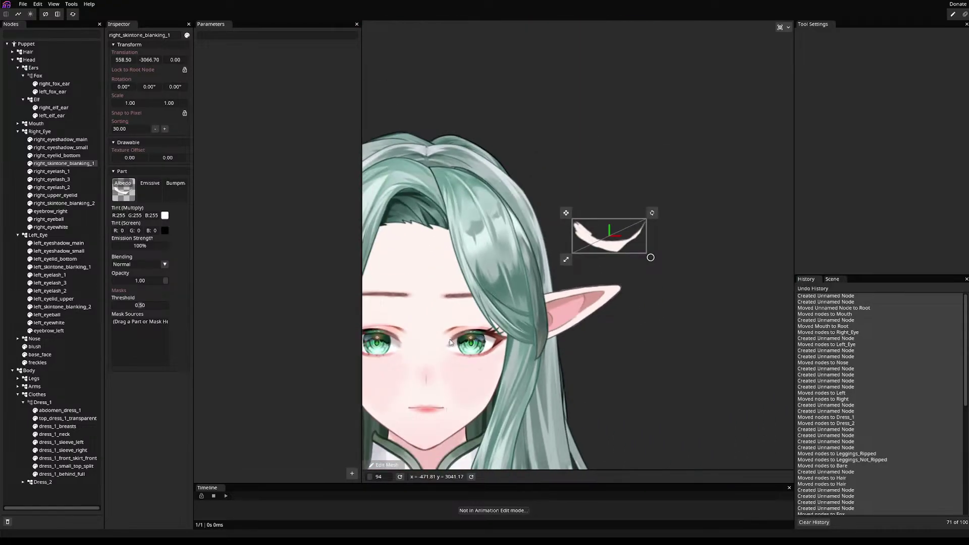
# - Move right_skintone_blanking_1 to about 596.46, -3129.96, clear of the head, and delete it from the Right_Eye group
pyautogui.moveTo(565, 213); pyautogui.dragTo(564, 193)
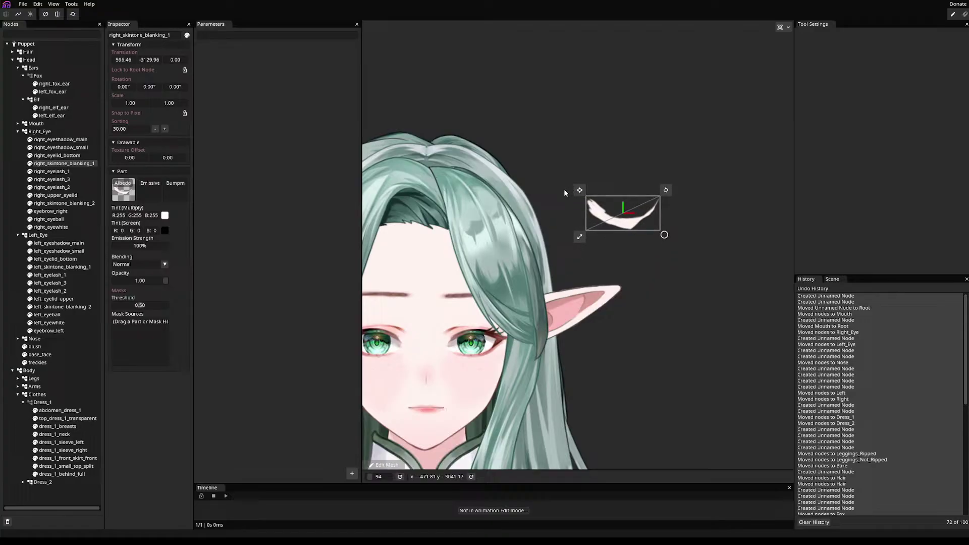
pyautogui.rightClick(610, 223)
pyautogui.rightClick(57, 164)
pyautogui.click(65, 188)
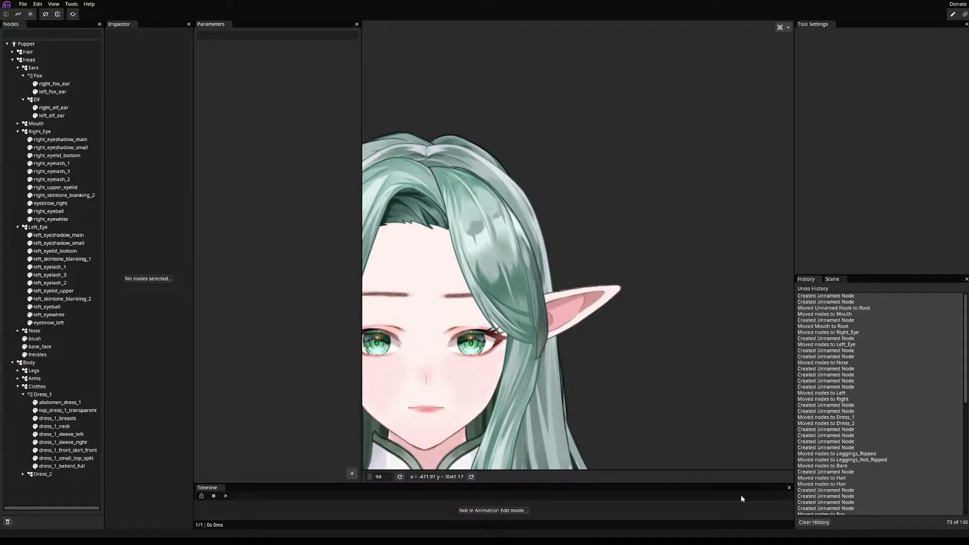
pyautogui.moveTo(652, 326); pyautogui.dragTo(761, 249)
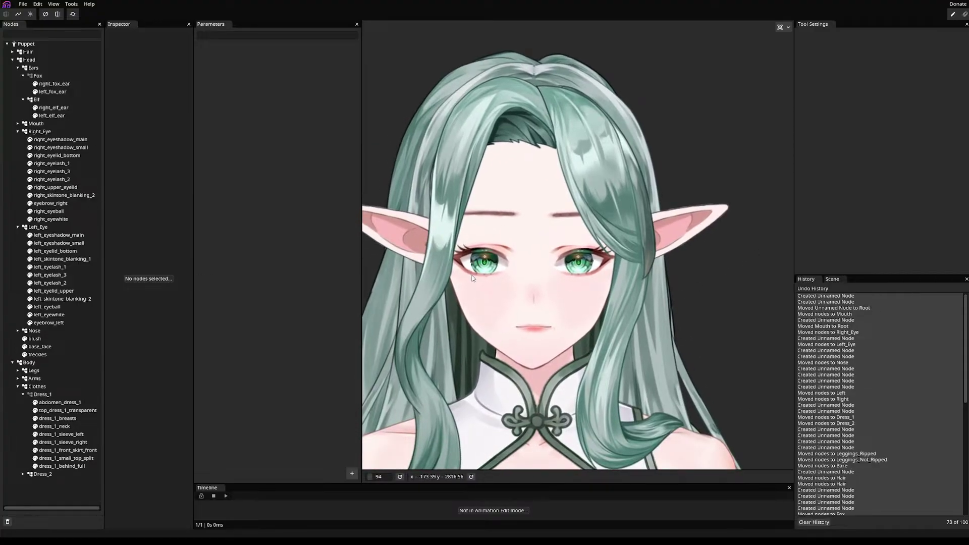
# - Move left_skintone_blanking_1 off the face to about 518.17, -3148.51 and delete it from the Left_Eye group
pyautogui.click(49, 261)
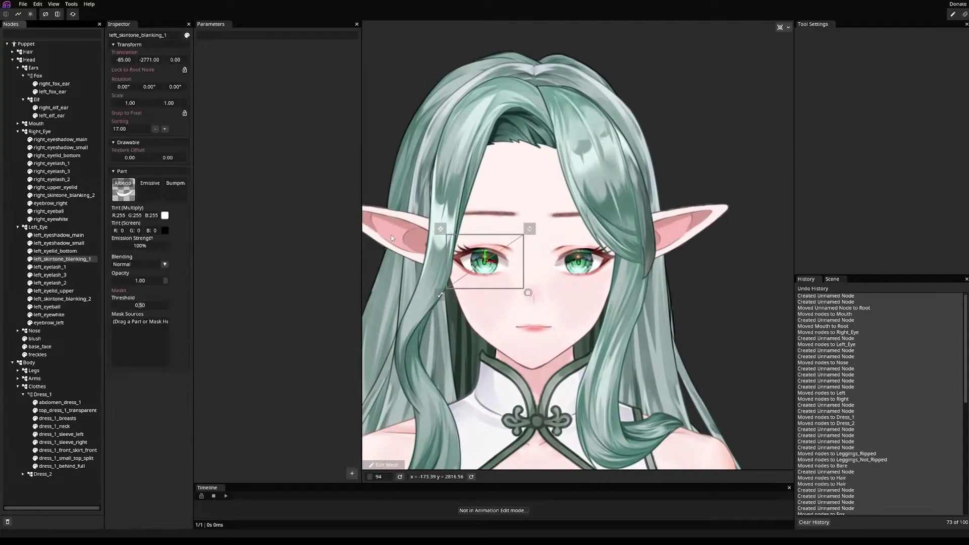
pyautogui.moveTo(715, 64); pyautogui.dragTo(659, 94)
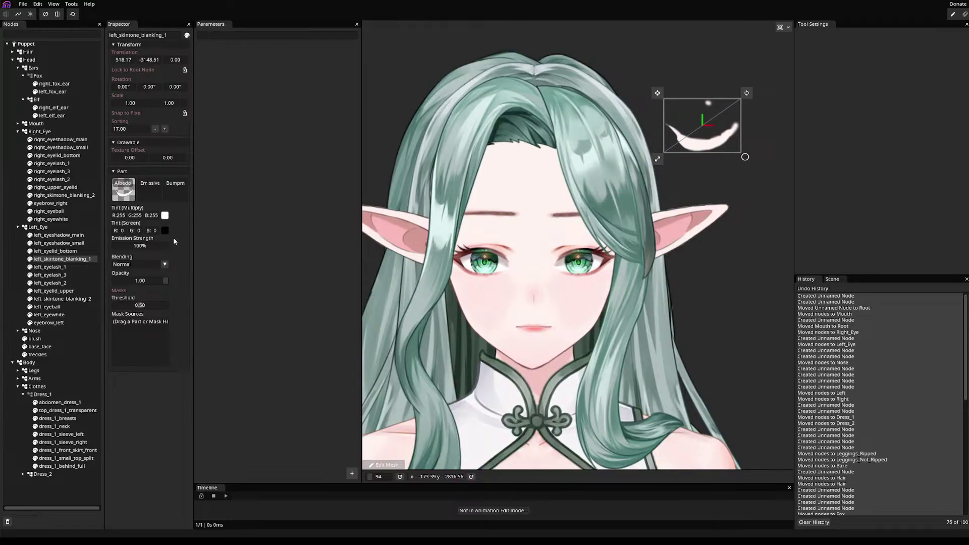
pyautogui.rightClick(69, 261)
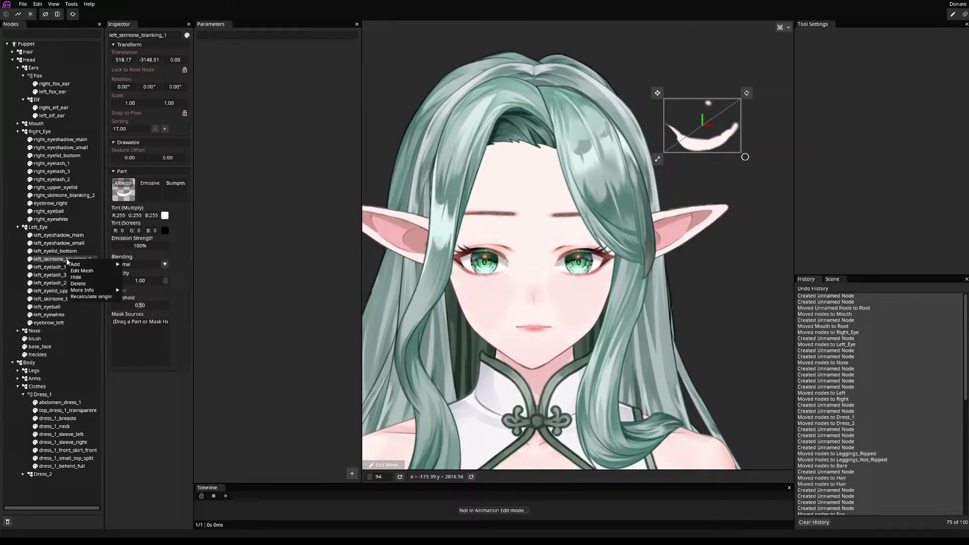
pyautogui.click(73, 283)
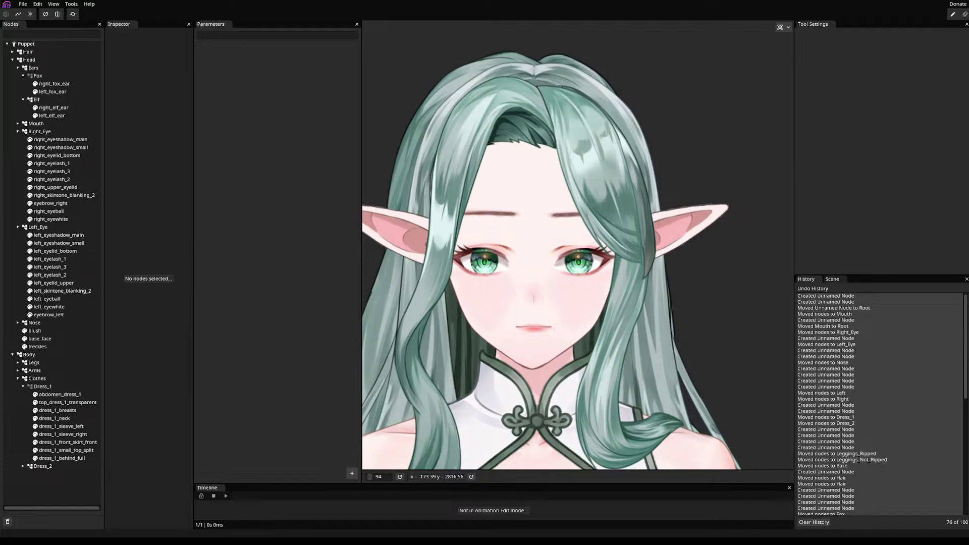
pyautogui.click(52, 171)
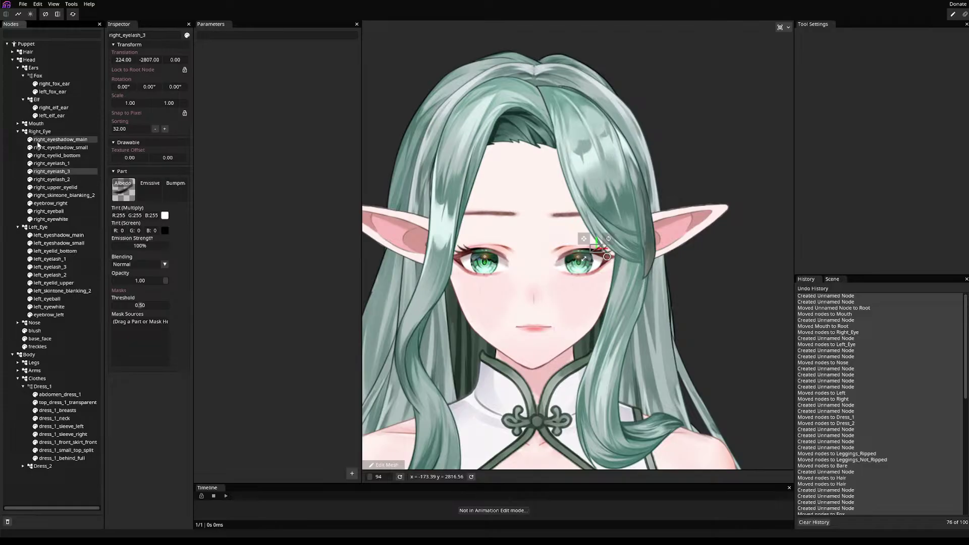
pyautogui.rightClick(41, 173)
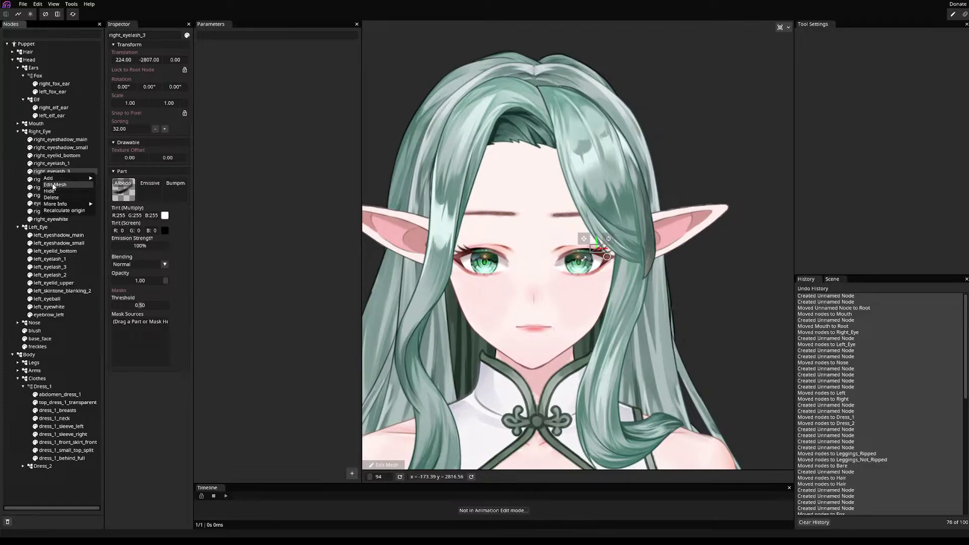
pyautogui.moveTo(56, 204)
pyautogui.click(120, 404)
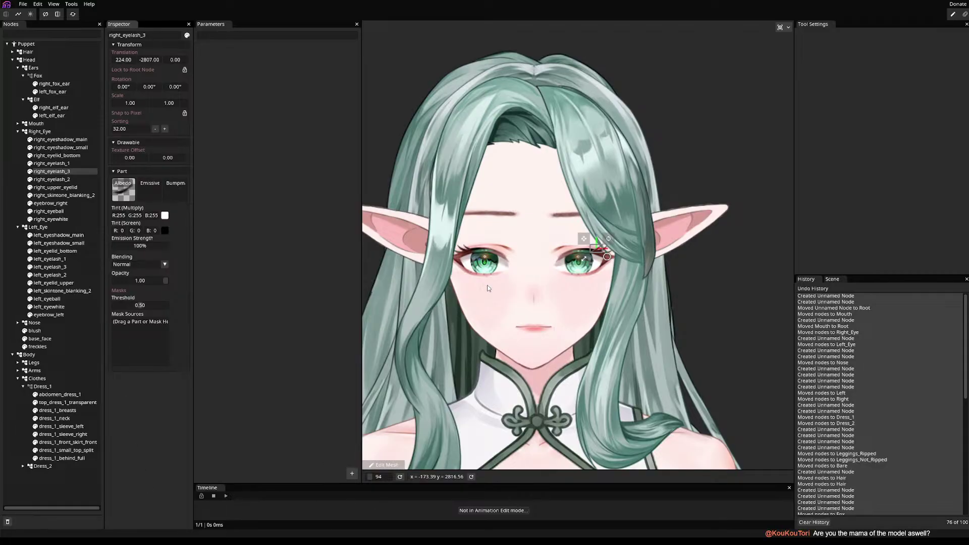
pyautogui.moveTo(605, 354); pyautogui.dragTo(671, 261)
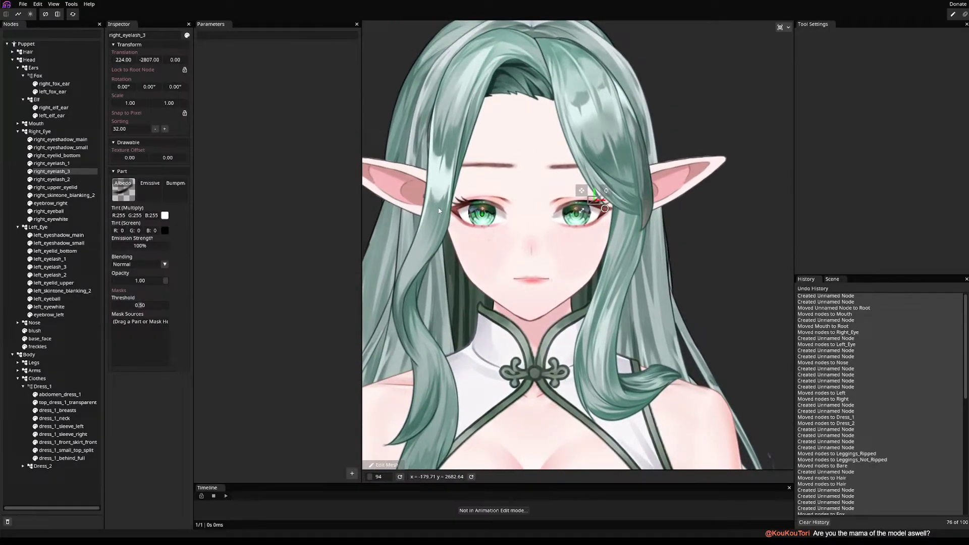
pyautogui.scroll(-5, 402, 104)
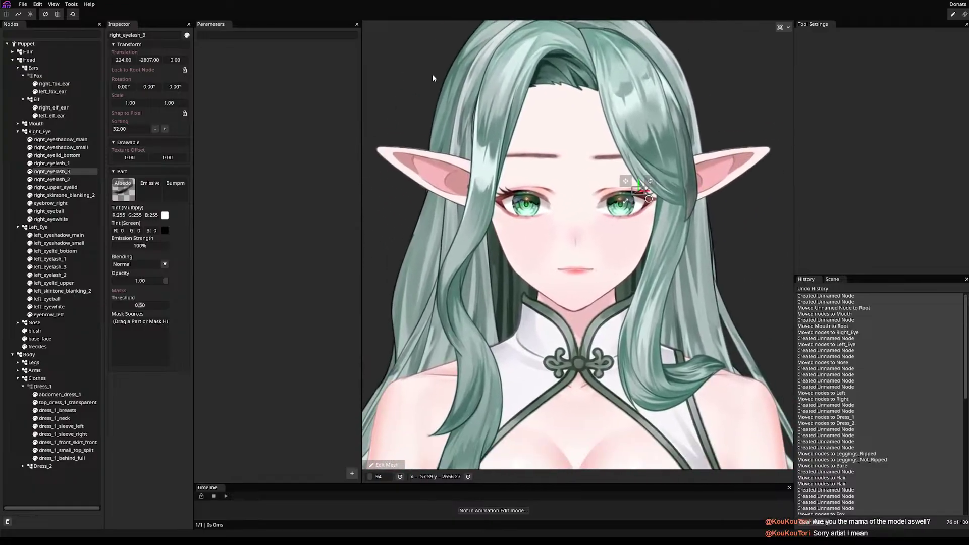
pyautogui.scroll(-2, 428, 97)
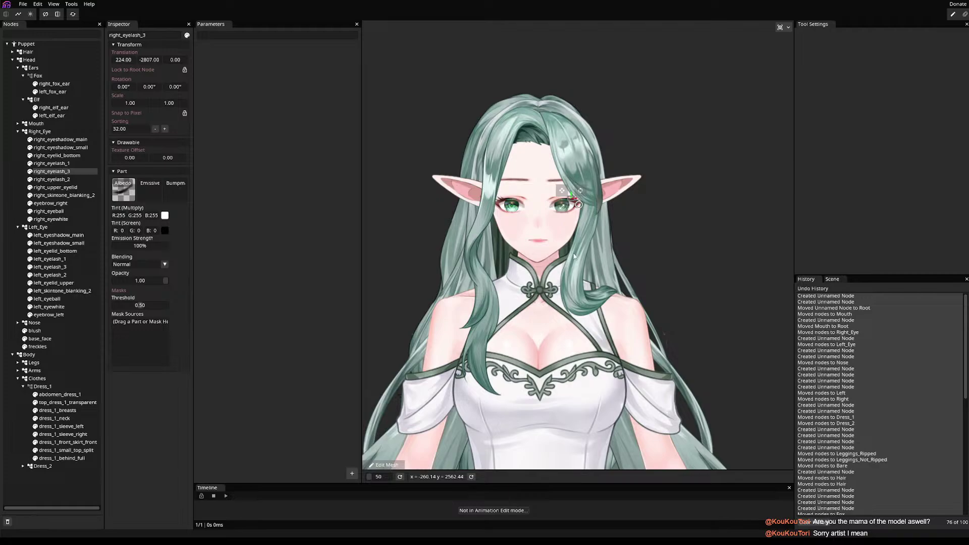
pyautogui.rightClick(642, 199)
pyautogui.click(498, 240)
pyautogui.rightClick(519, 221)
pyautogui.click(368, 212)
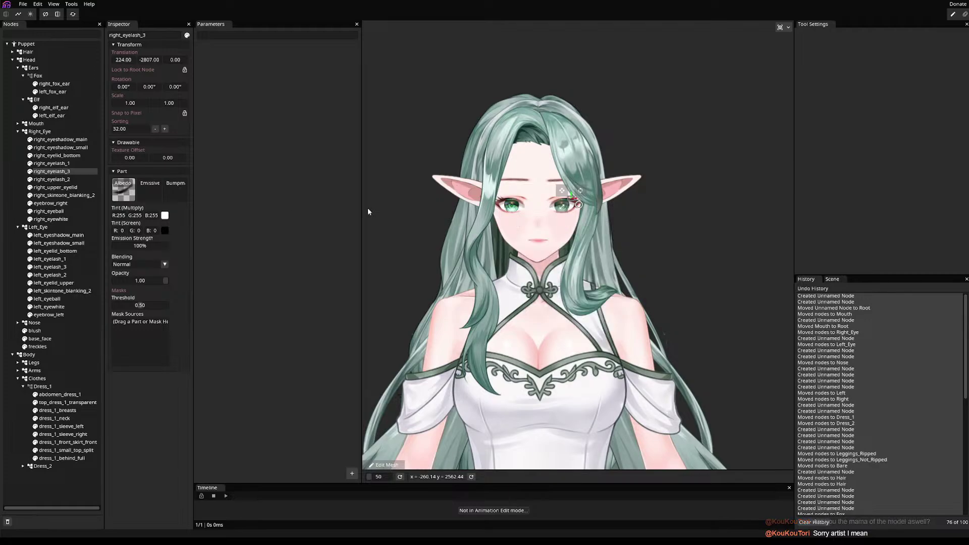
# - Focus the view on right_eyelid_bottom, select the Right_Eye group, and save the puppet
pyautogui.doubleClick(55, 156)
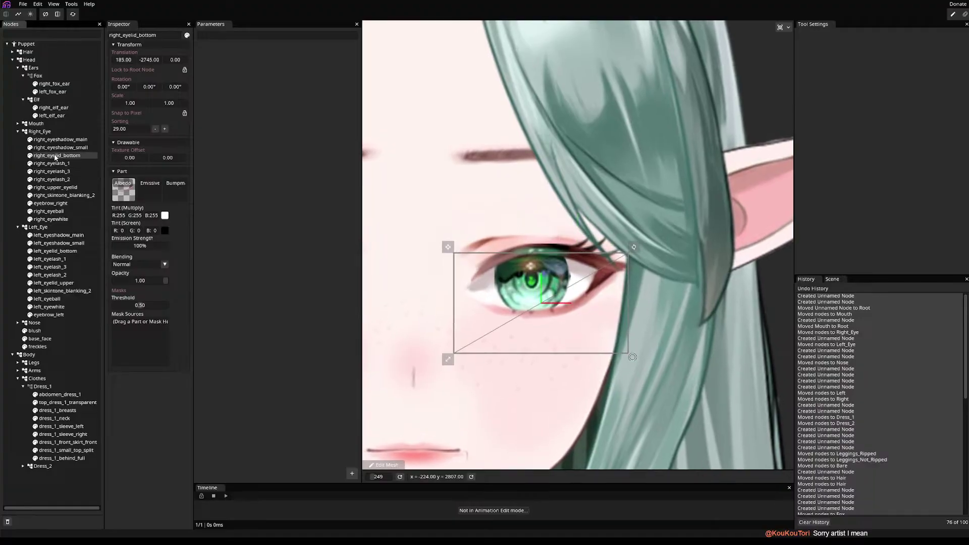
pyautogui.click(41, 132)
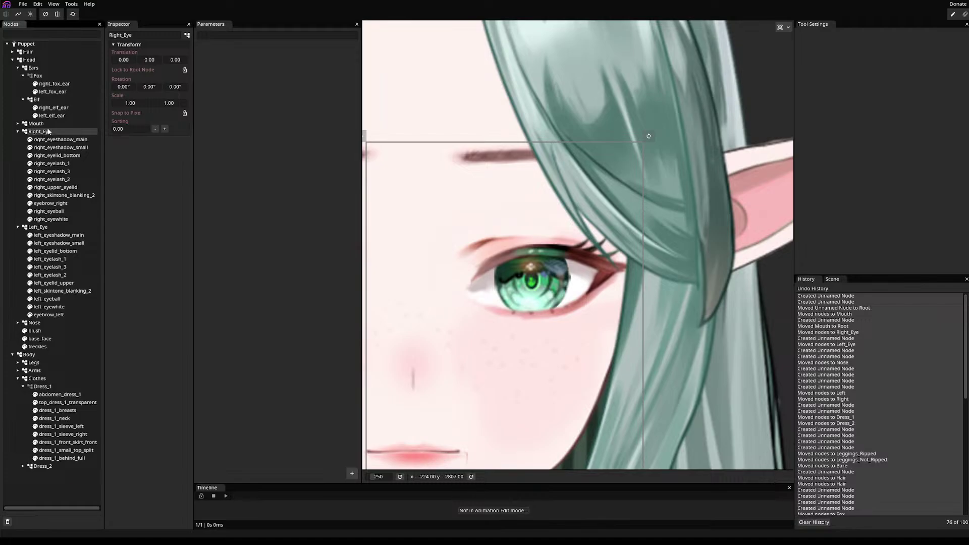
pyautogui.scroll(-5, 574, 427)
pyautogui.hotkey('ctrl', 's')
pyautogui.scroll(-4, 689, 371)
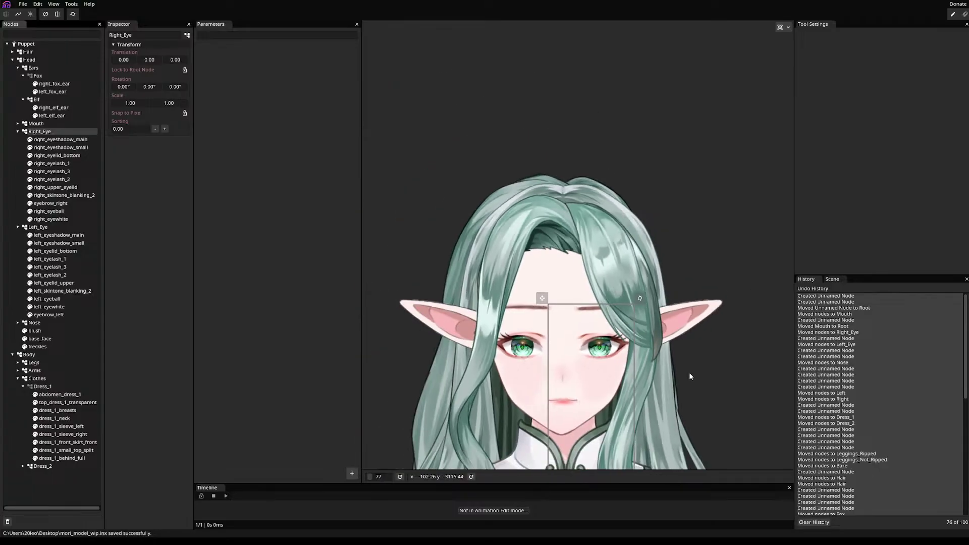
pyautogui.scroll(3, 589, 311)
pyautogui.scroll(-10, 658, 271)
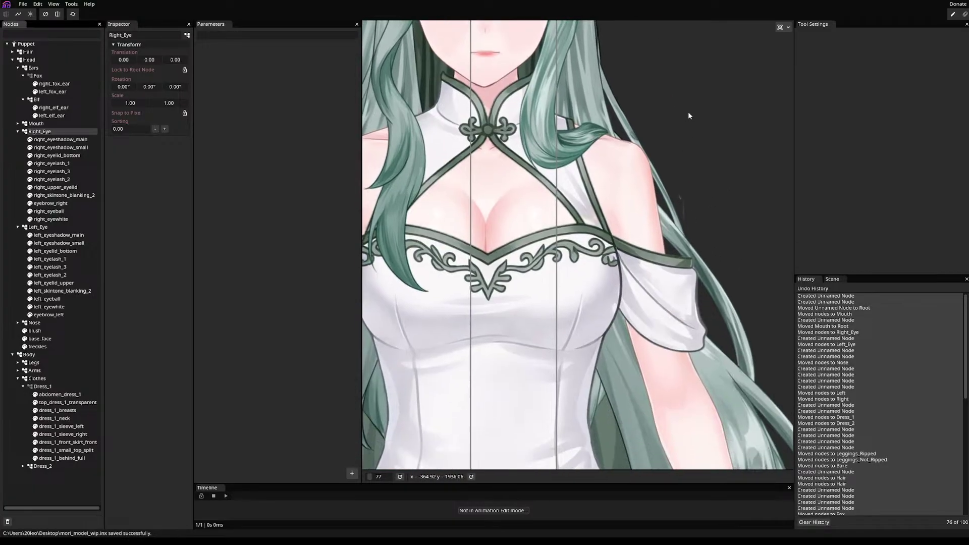
pyautogui.scroll(-8, 669, 274)
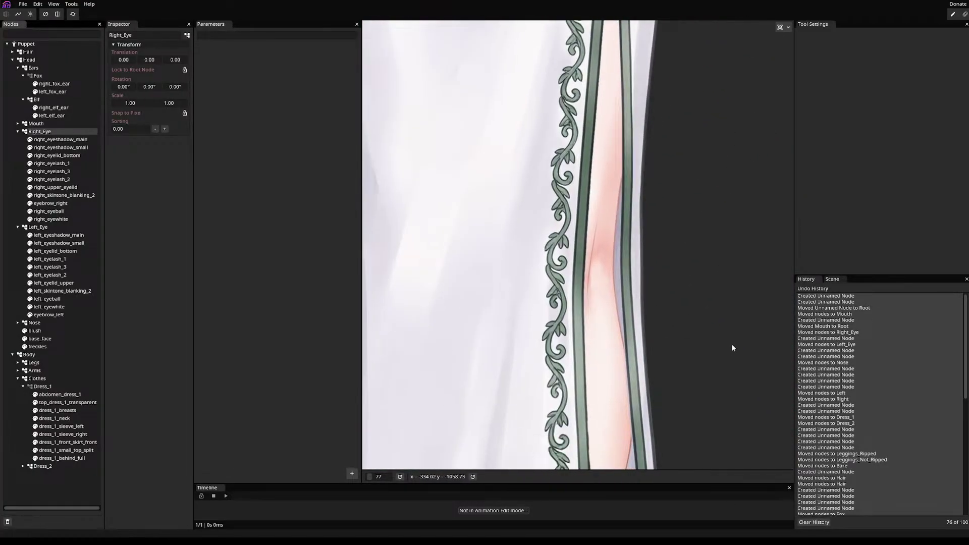
pyautogui.scroll(-8, 554, 348)
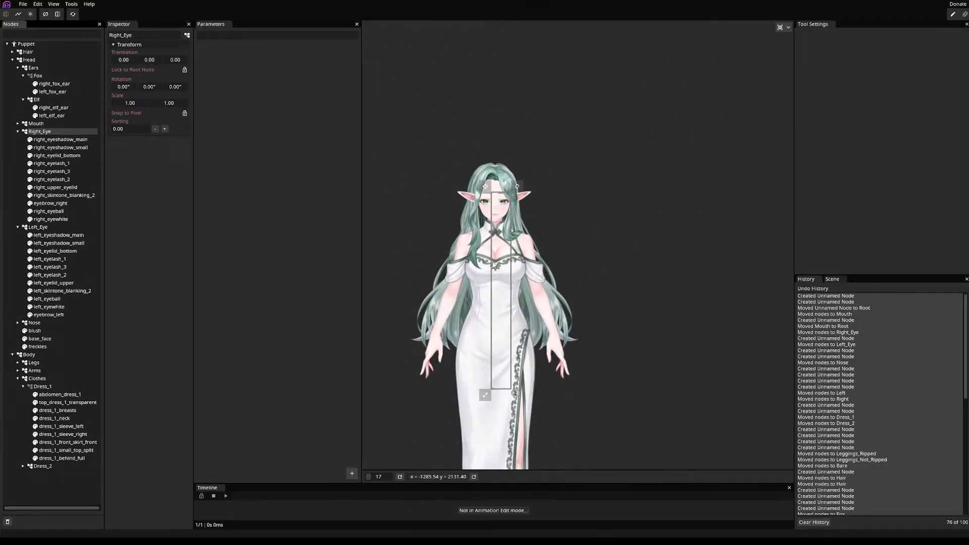
pyautogui.scroll(10, 414, 262)
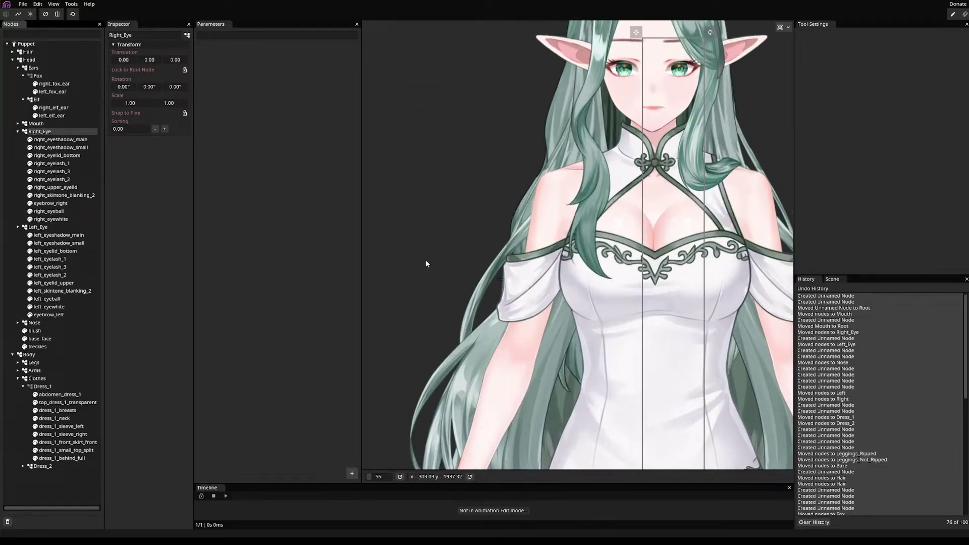
pyautogui.moveTo(437, 108); pyautogui.dragTo(427, 125)
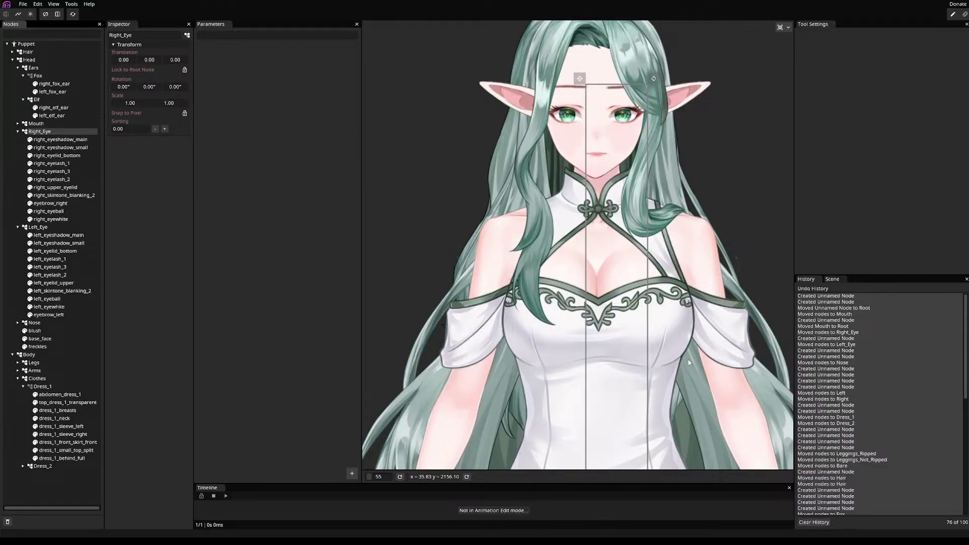
pyautogui.moveTo(736, 194); pyautogui.dragTo(698, 214)
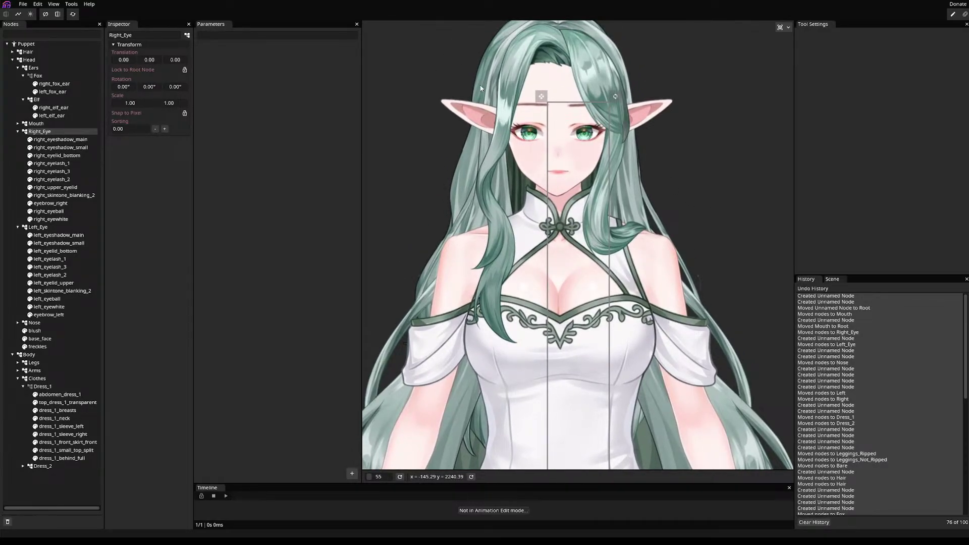
# - Check the elf ear parts, blush and freckles on the character's head by selecting each in turn
pyautogui.scroll(5, 445, 159)
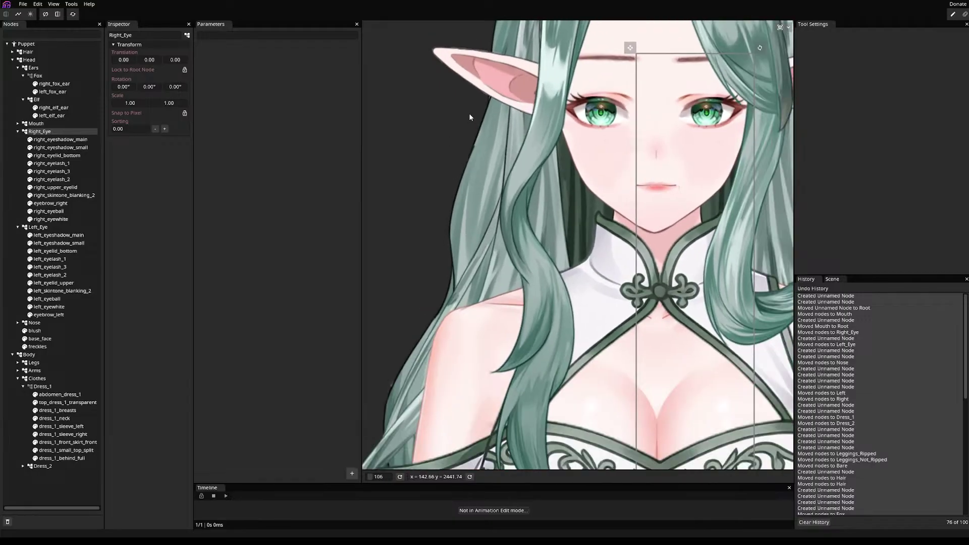
pyautogui.scroll(-3, 468, 113)
pyautogui.moveTo(411, 177); pyautogui.dragTo(377, 259)
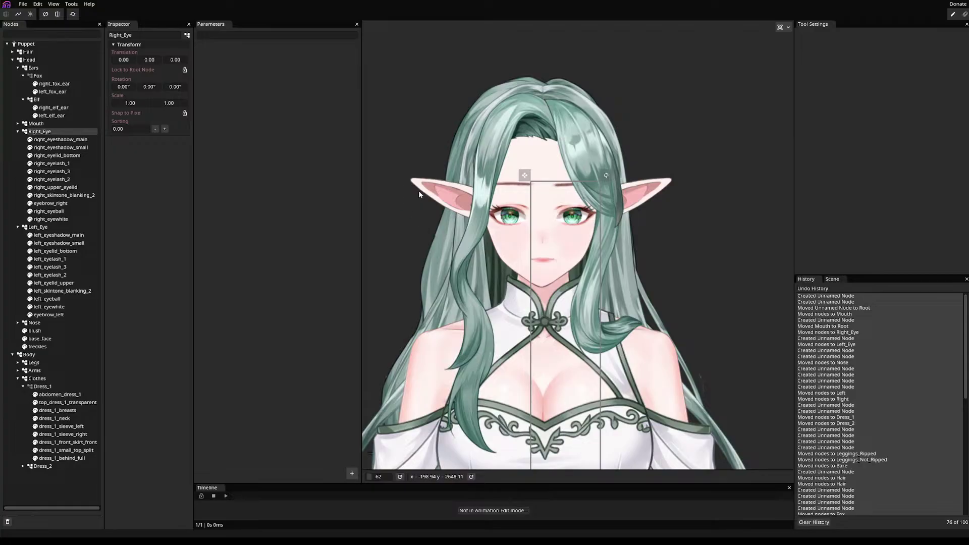
pyautogui.click(53, 116)
pyautogui.click(54, 108)
pyautogui.click(52, 115)
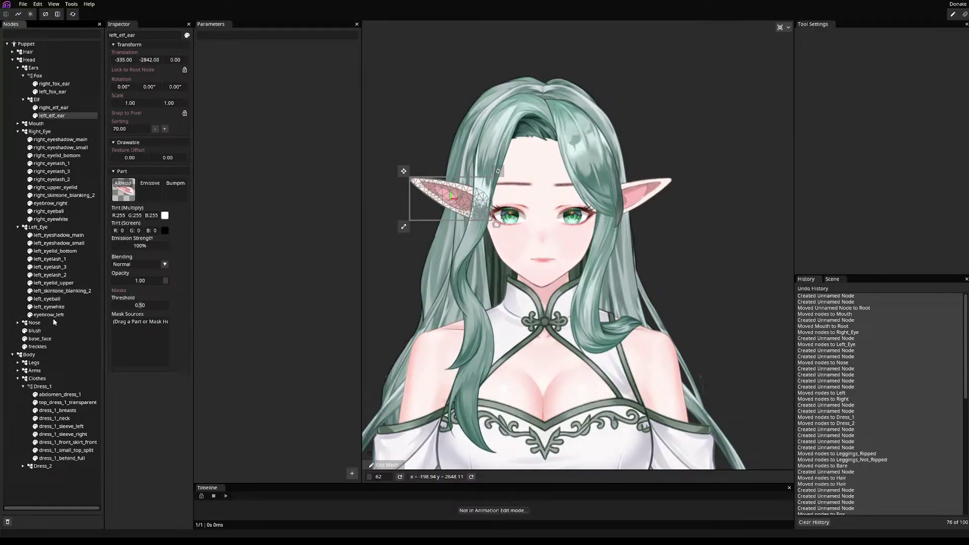
pyautogui.click(49, 330)
pyautogui.click(49, 346)
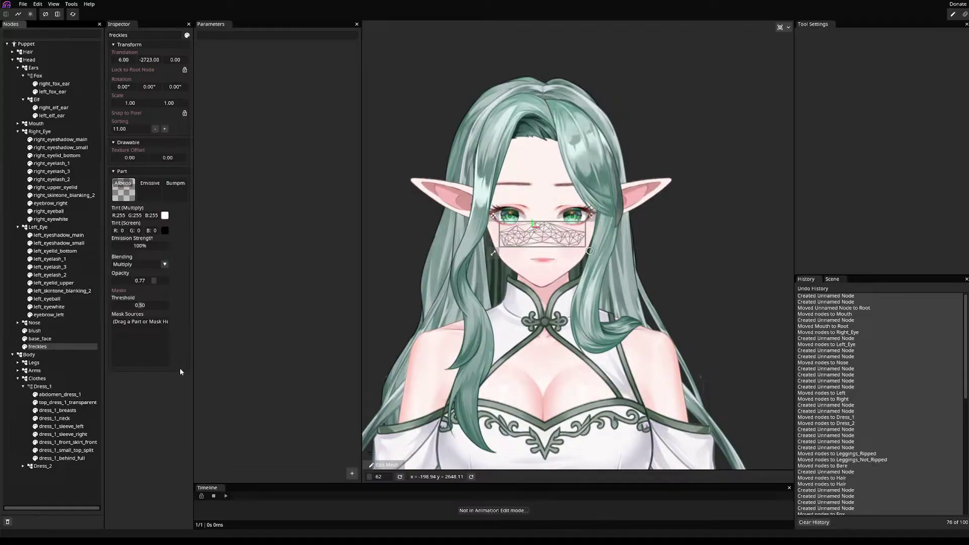
pyautogui.moveTo(395, 225); pyautogui.dragTo(431, 189)
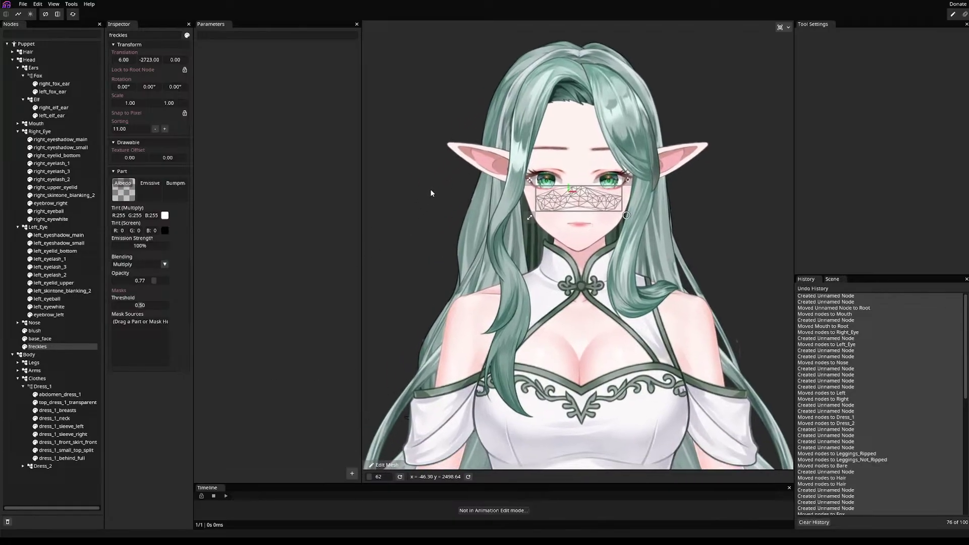
# - Compare the left and right ears in the Elf group and examine the right_elf_ear mesh up close around the hair overlap
pyautogui.click(38, 100)
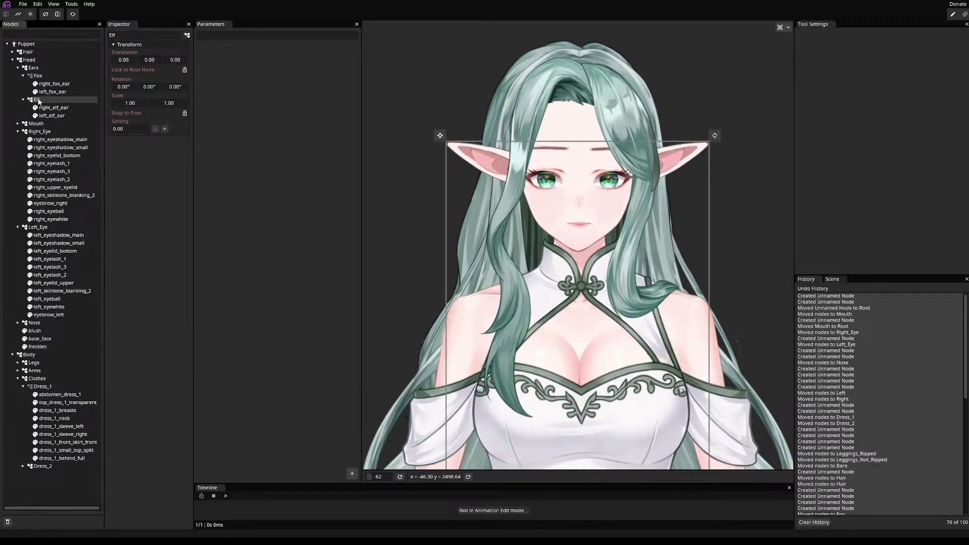
pyautogui.click(46, 108)
pyautogui.click(45, 115)
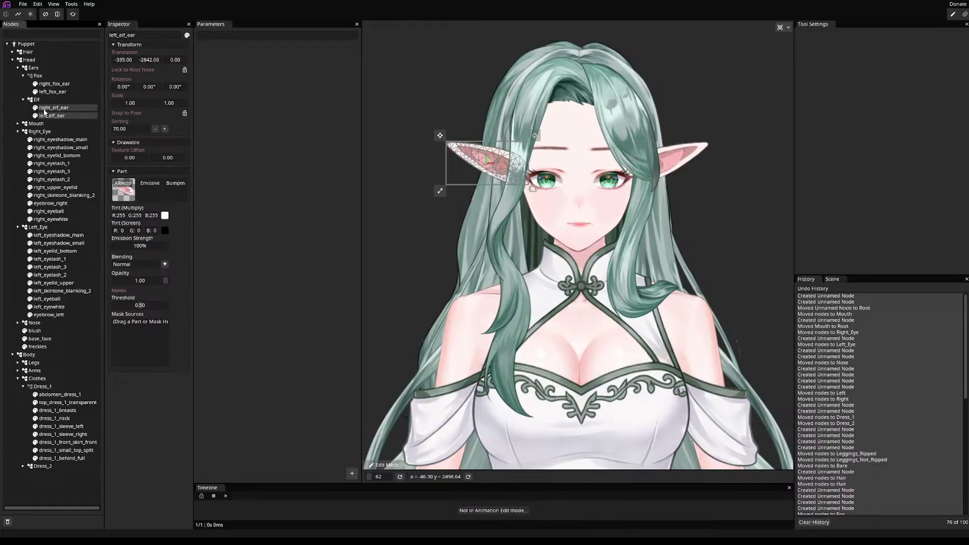
pyautogui.click(44, 108)
pyautogui.scroll(8, 702, 136)
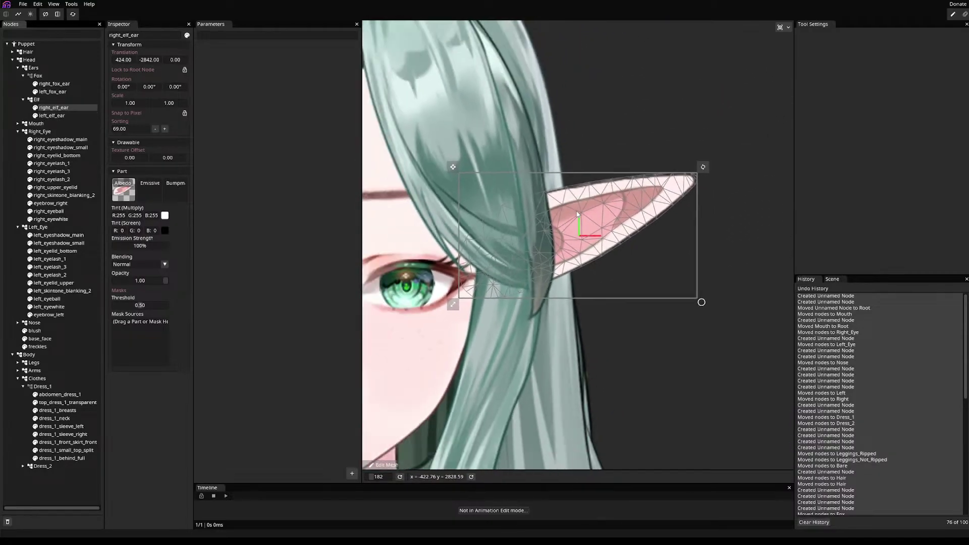
pyautogui.scroll(4, 625, 159)
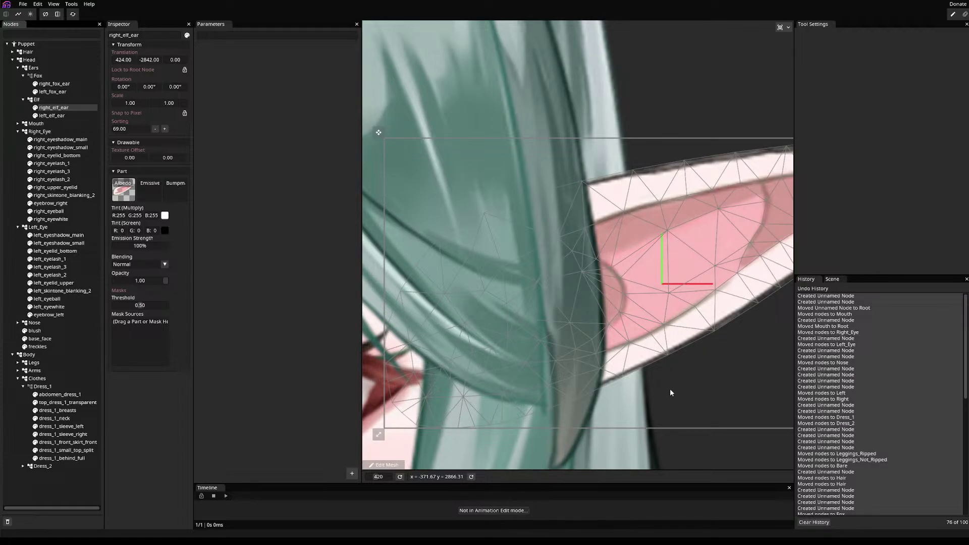
pyautogui.scroll(-3, 749, 92)
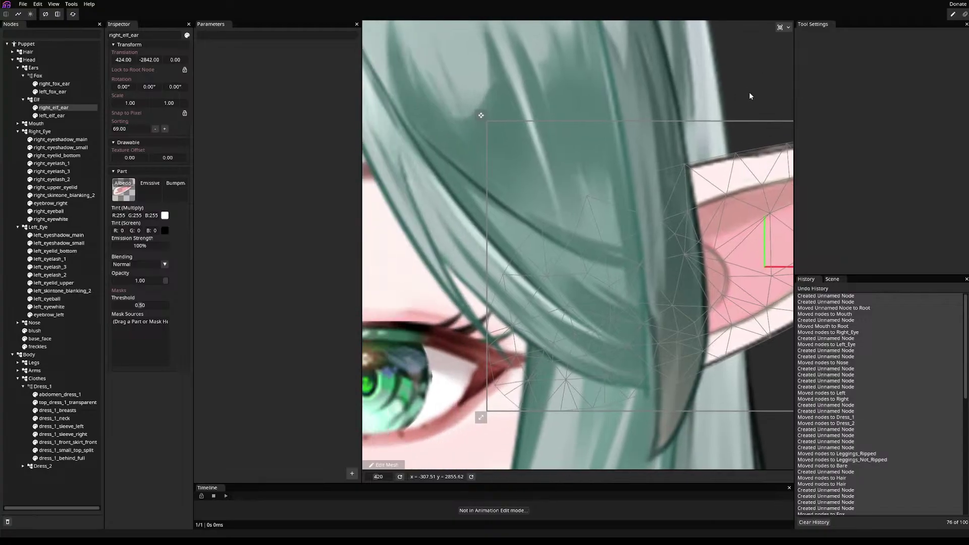
pyautogui.scroll(-5, 482, 291)
pyautogui.scroll(-5, 481, 291)
pyautogui.hscroll(-3, 482, 291)
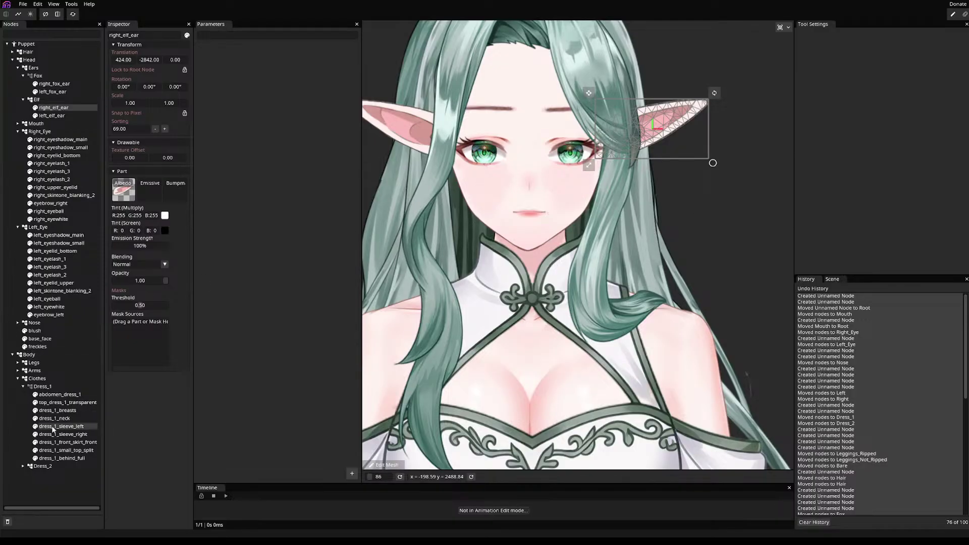
# - Select freckles and examine its mesh across the cheeks and nose up close
pyautogui.click(37, 346)
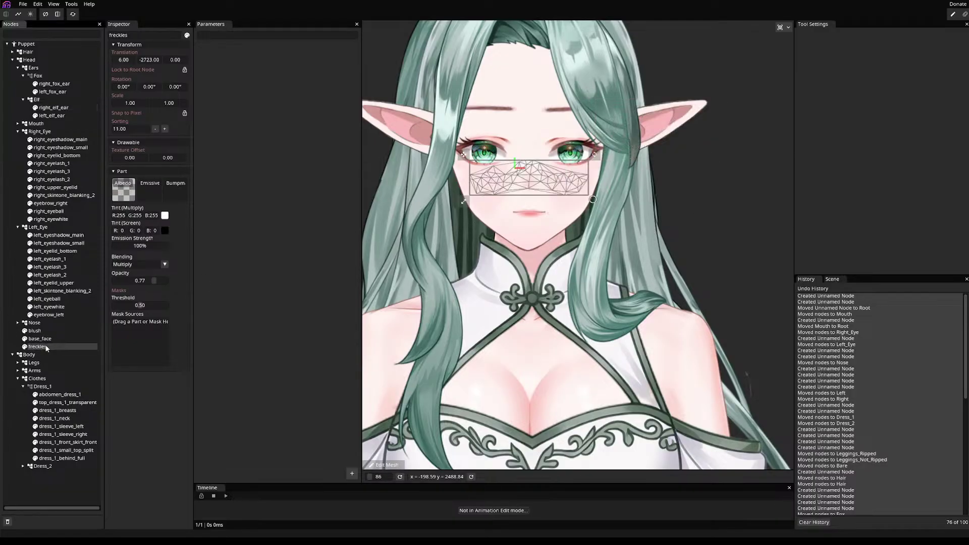
pyautogui.scroll(5, 535, 198)
pyautogui.scroll(5, 505, 185)
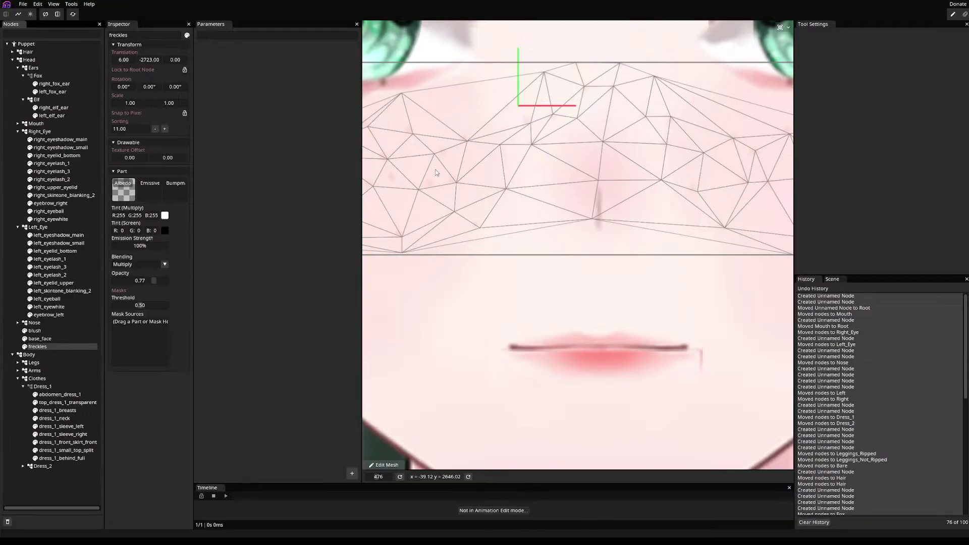
pyautogui.scroll(-3, 423, 203)
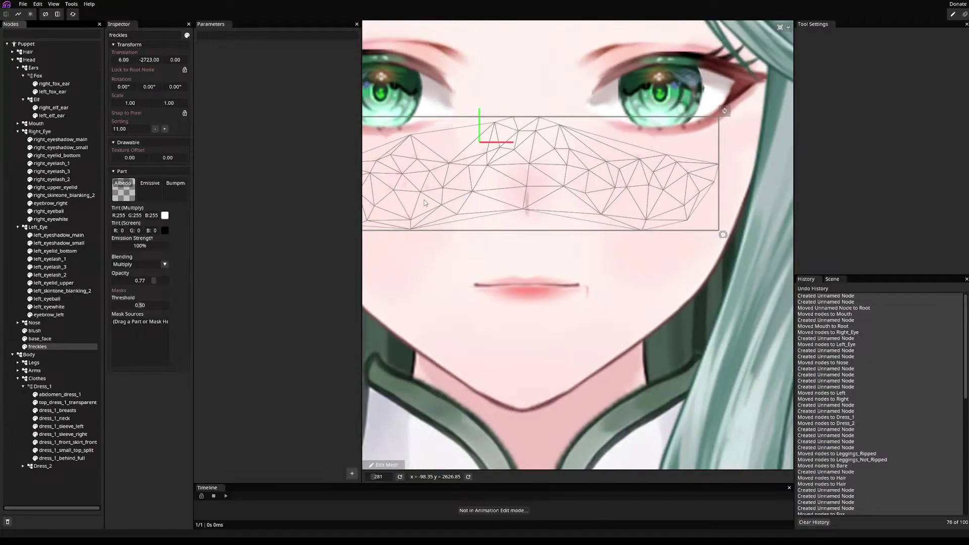
# - Compare the base_face and blush meshes by switching between them and examining how each covers the face
pyautogui.click(39, 338)
pyautogui.click(43, 331)
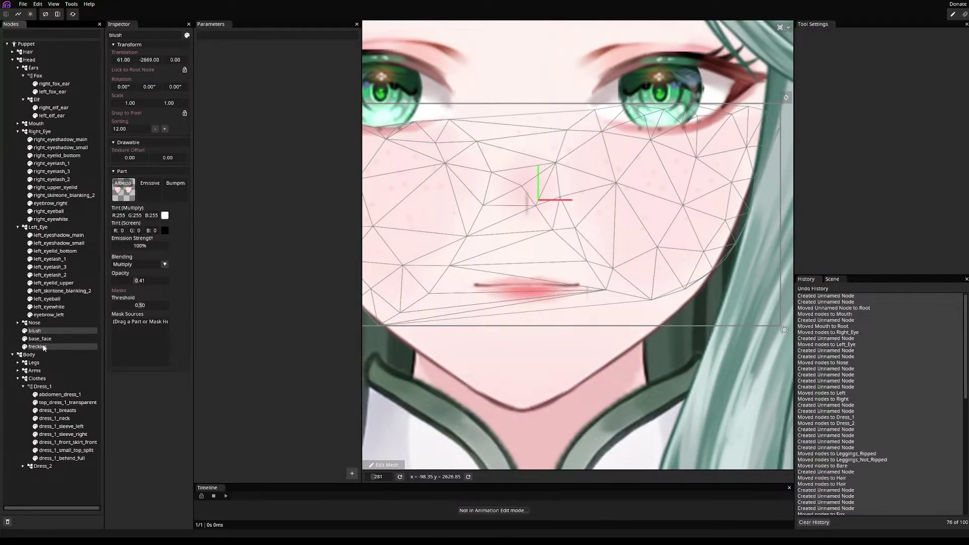
pyautogui.click(44, 338)
pyautogui.click(44, 332)
pyautogui.click(43, 338)
pyautogui.scroll(-5, 540, 286)
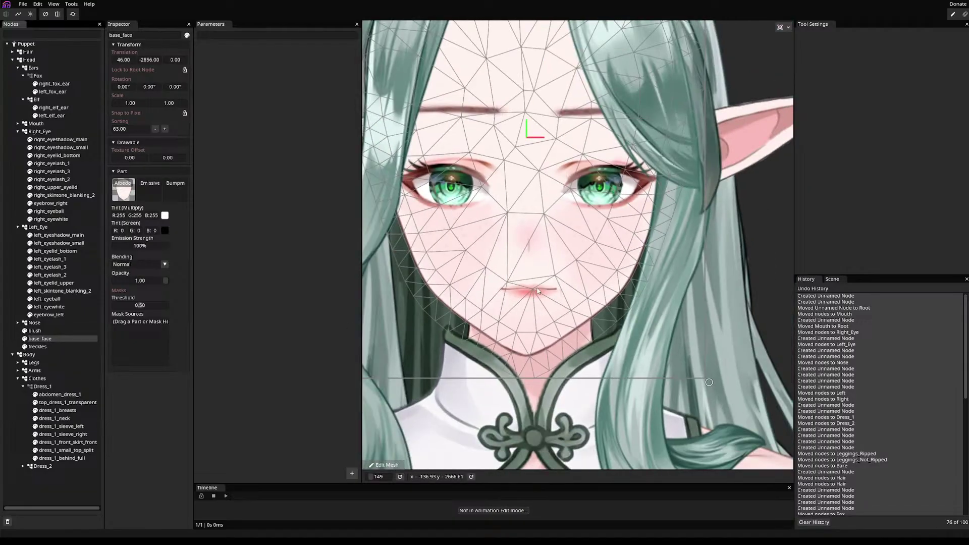
pyautogui.scroll(1, 541, 286)
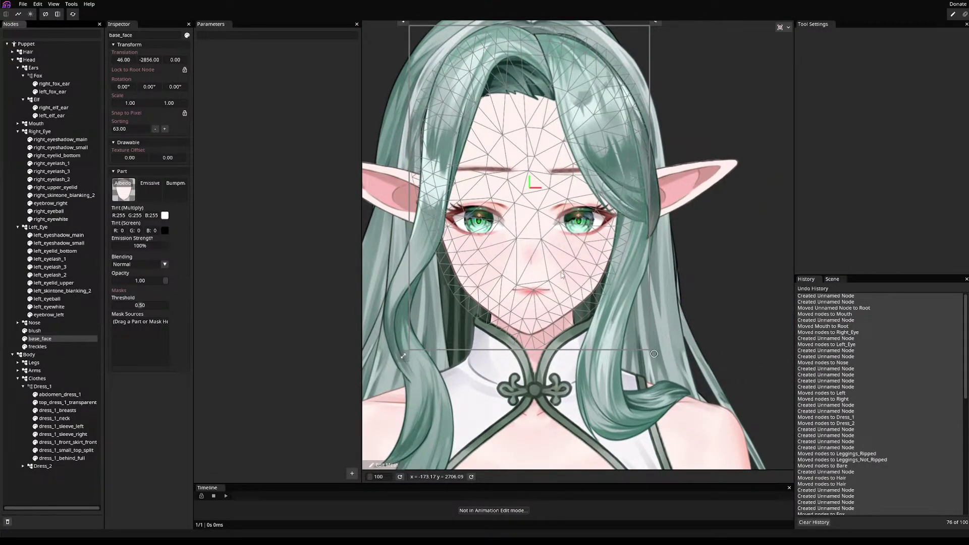
pyautogui.click(60, 332)
pyautogui.scroll(3, 460, 252)
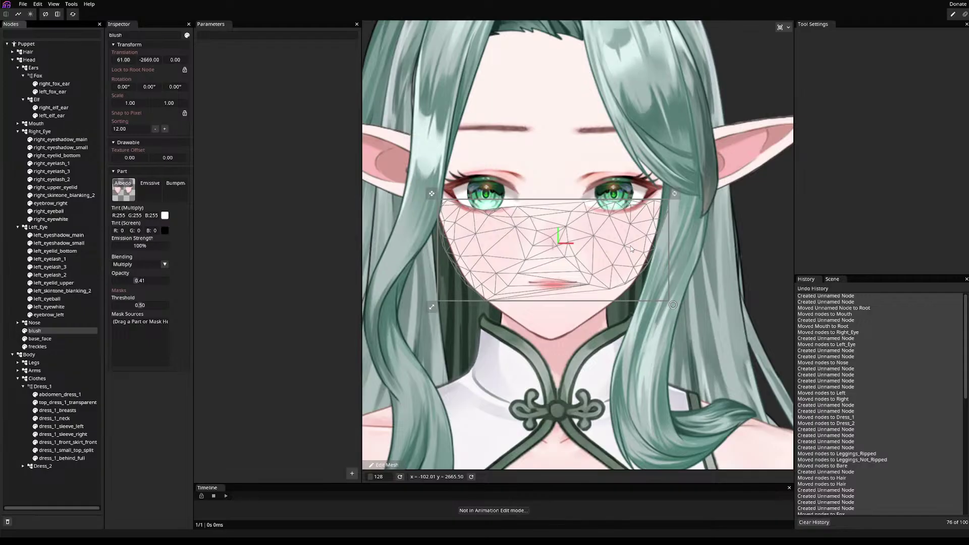
pyautogui.scroll(1, 597, 231)
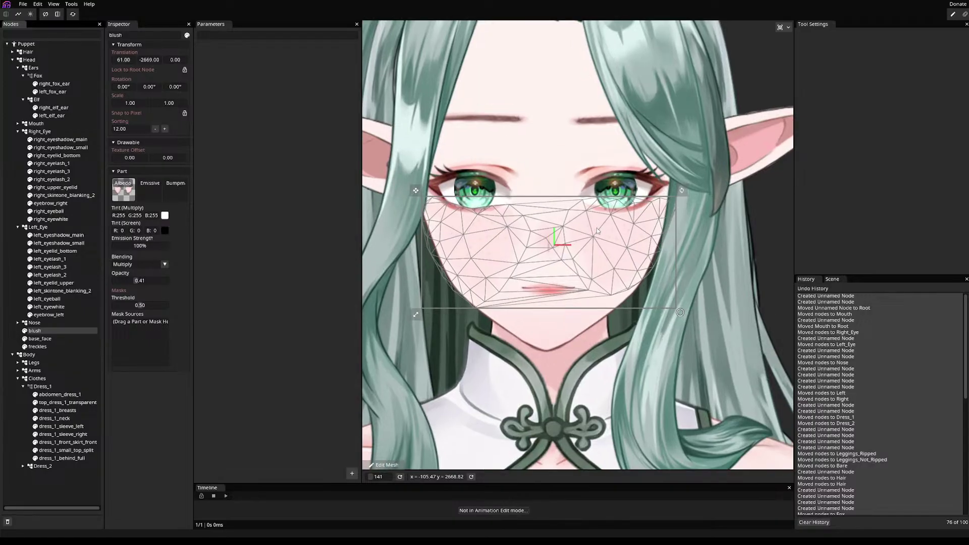
# - Expand the Mouth group and review top_lip_line, lower_lip_red, lower_lip_outside and inside_mouth
pyautogui.click(20, 124)
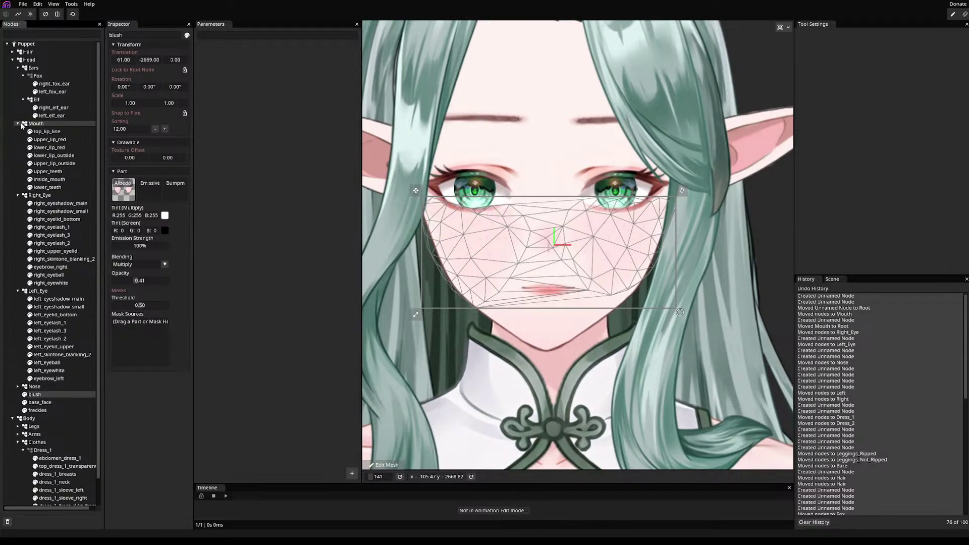
pyautogui.click(49, 133)
pyautogui.click(49, 148)
pyautogui.click(49, 155)
pyautogui.click(49, 179)
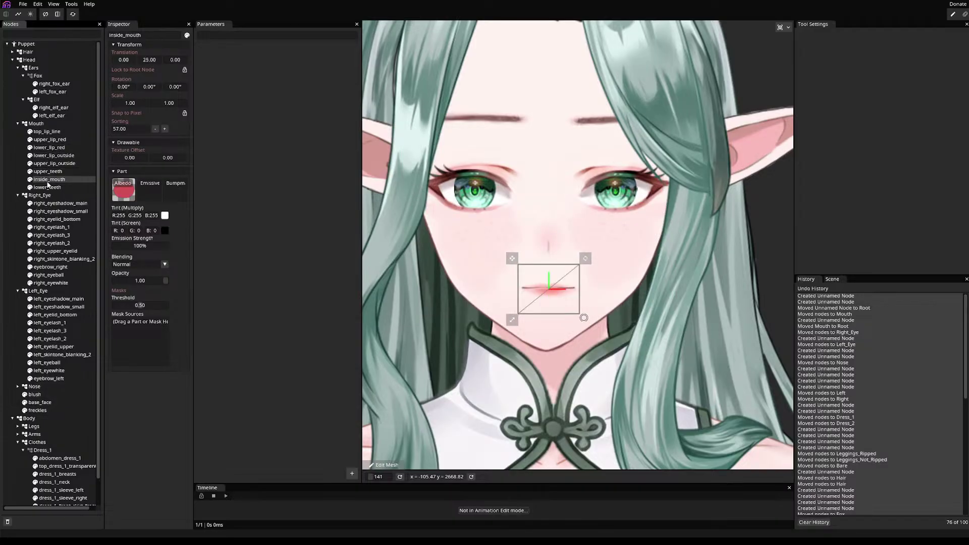
# - Compare the bounds of inside_mouth with those of upper_teeth and lower_teeth by selecting them alternately
pyautogui.click(49, 171)
pyautogui.click(50, 180)
pyautogui.click(54, 186)
pyautogui.click(52, 180)
pyautogui.click(54, 186)
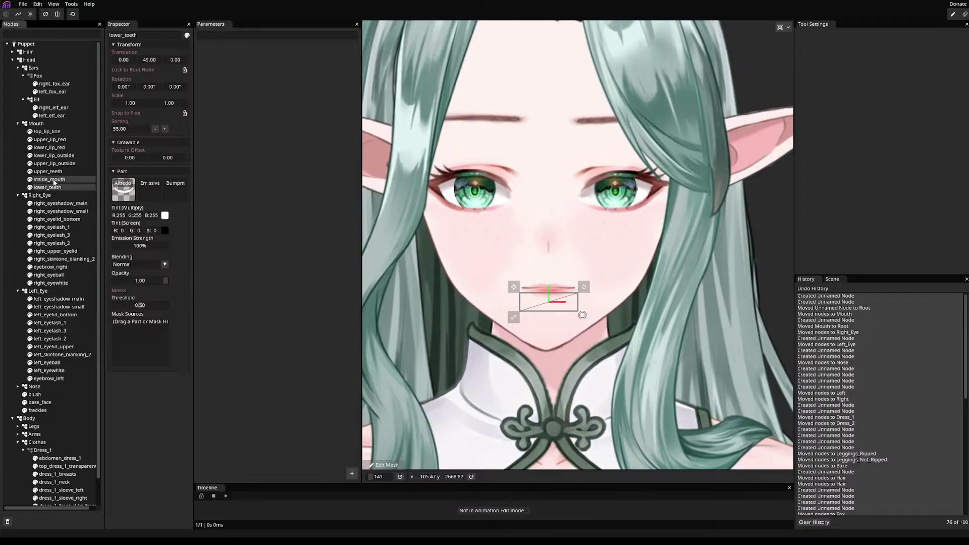
pyautogui.click(53, 181)
pyautogui.click(54, 186)
pyautogui.click(53, 181)
pyautogui.click(54, 185)
pyautogui.click(54, 181)
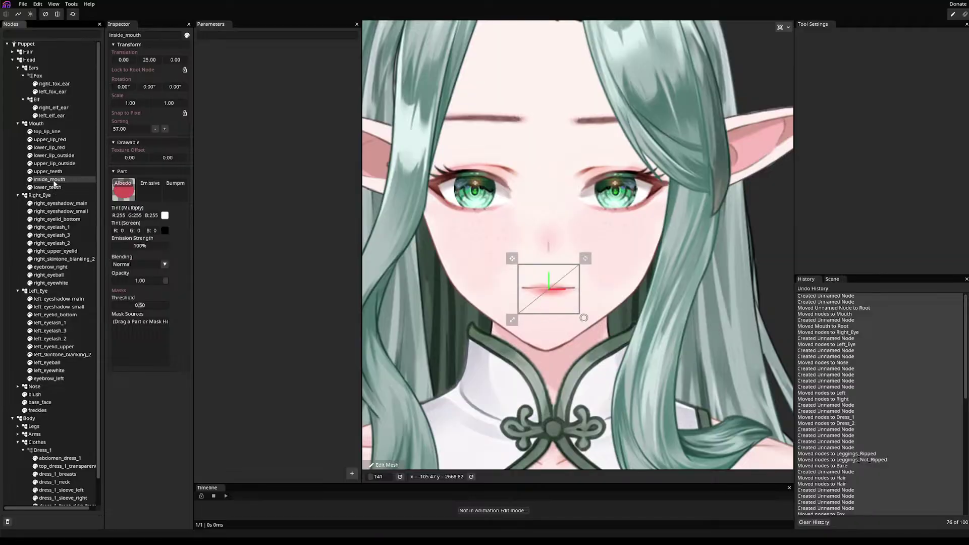
pyautogui.click(54, 185)
pyautogui.click(53, 181)
pyautogui.click(56, 172)
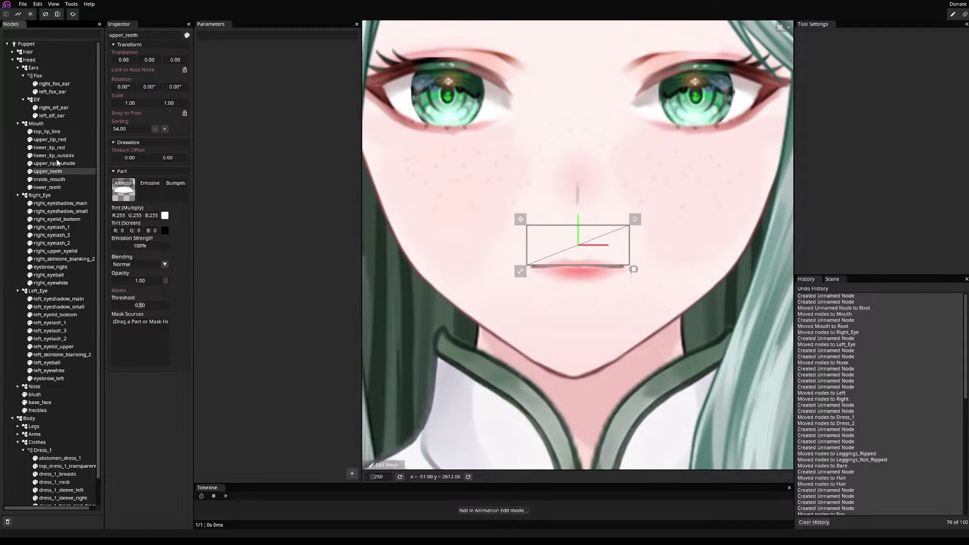
pyautogui.click(56, 180)
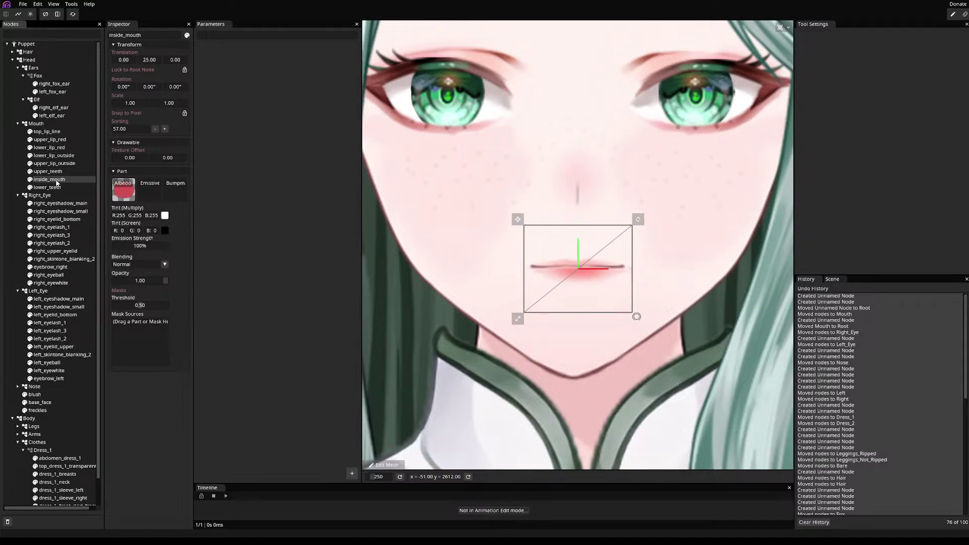
# - Review the meshes of top_lip_line, right_eyeshadow_main, right_eyeshadow_small and right_eyelid_bottom
pyautogui.click(49, 132)
pyautogui.scroll(-2, 49, 143)
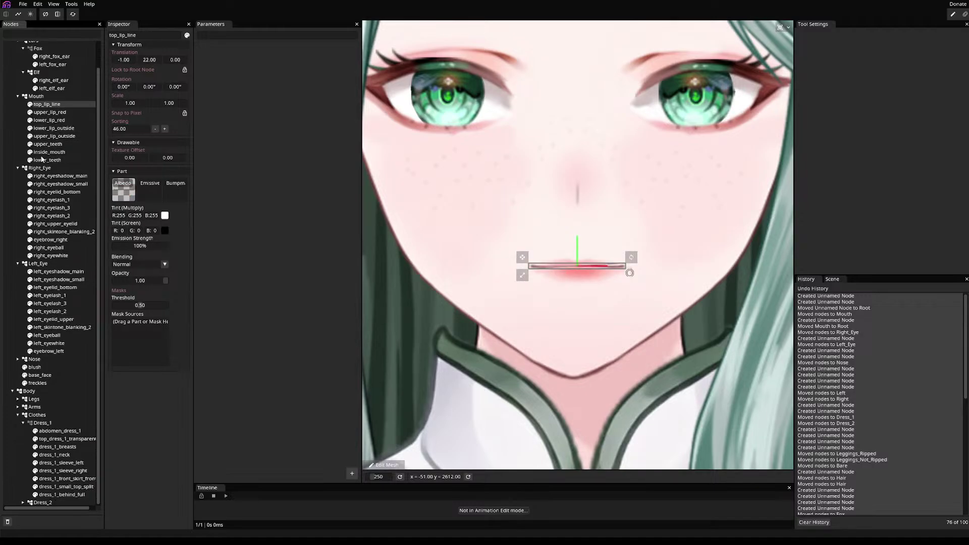
pyautogui.click(50, 176)
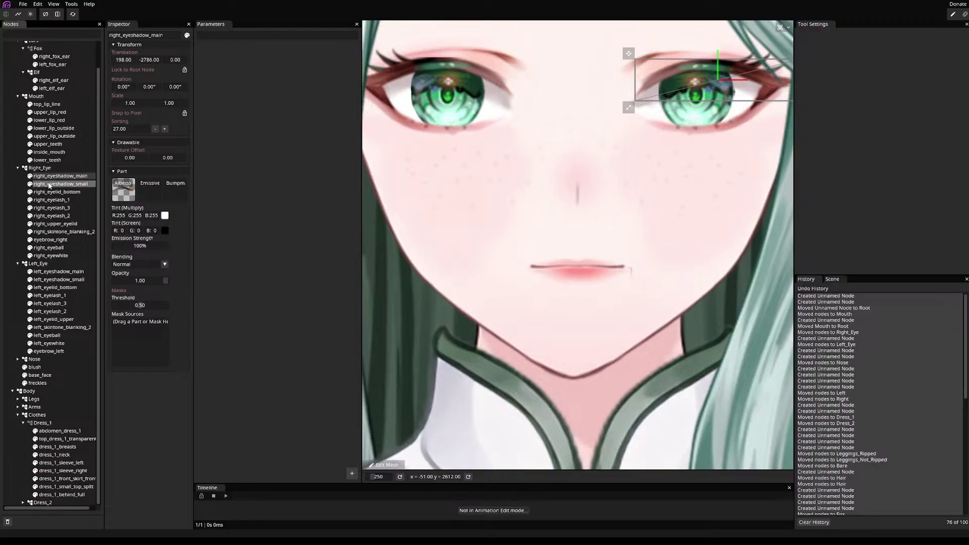
pyautogui.click(51, 184)
pyautogui.click(47, 192)
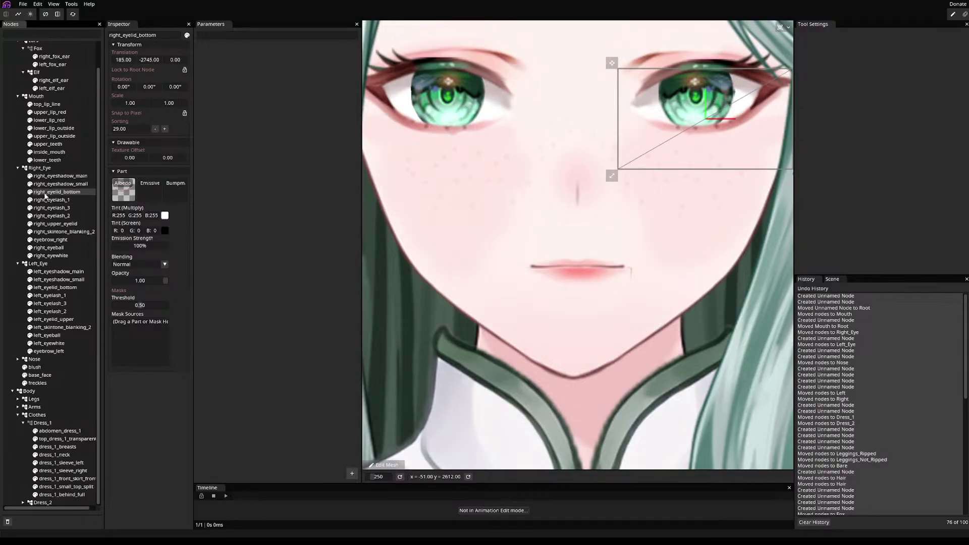
# - Examine the whole figure from the head down the dress to the skirt slit and back
pyautogui.scroll(-4, 558, 153)
pyautogui.scroll(-3, 470, 323)
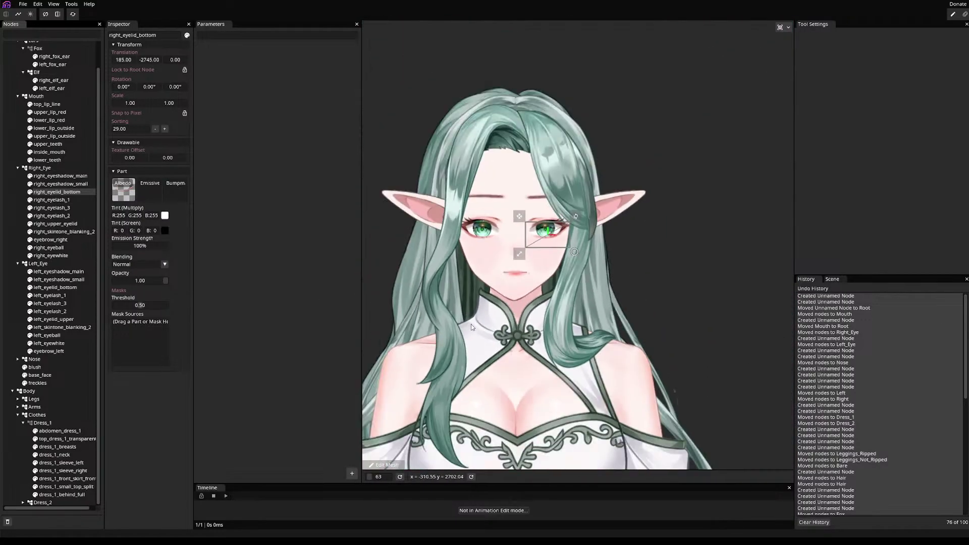
pyautogui.scroll(4, 729, 176)
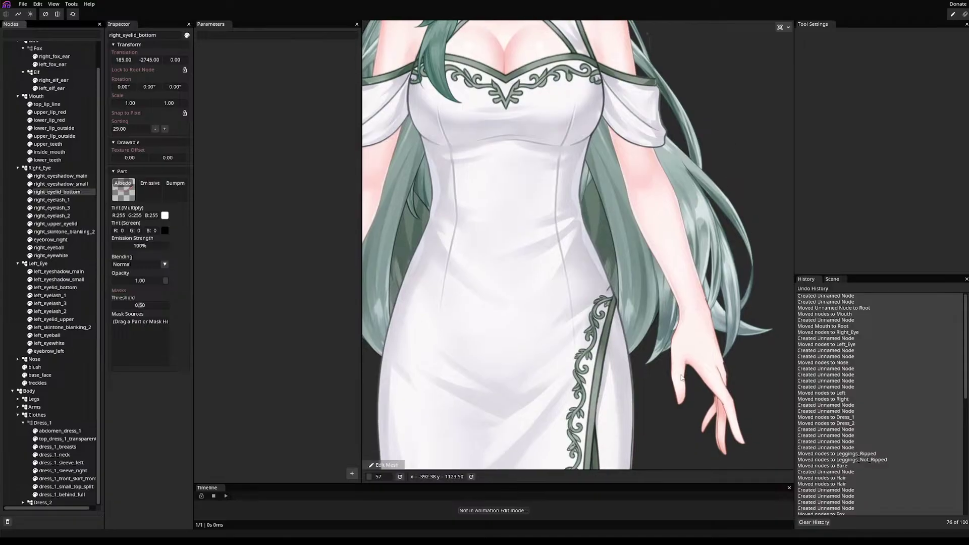
pyautogui.scroll(-3, 687, 398)
pyautogui.scroll(2, 655, 149)
pyautogui.moveTo(712, 278); pyautogui.dragTo(725, 438)
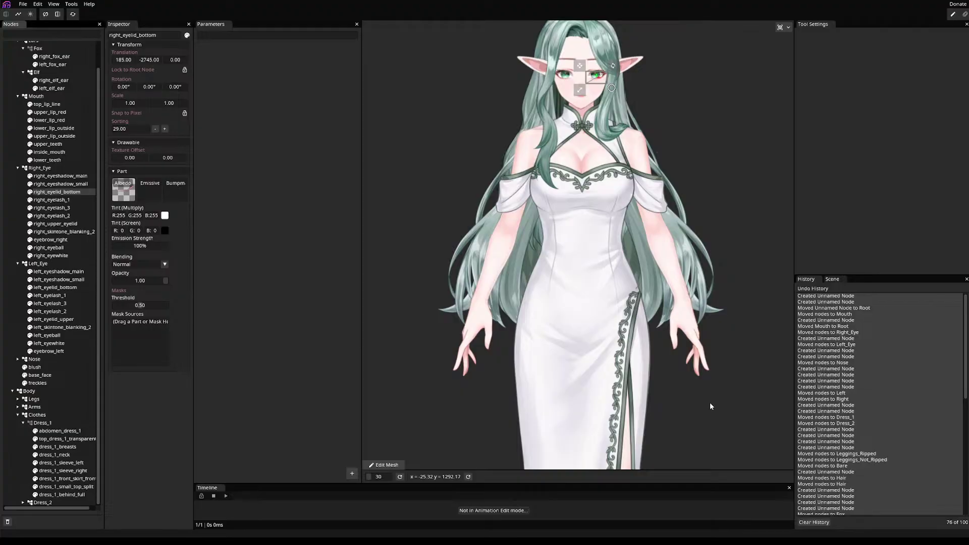
pyautogui.moveTo(707, 402); pyautogui.dragTo(746, 392)
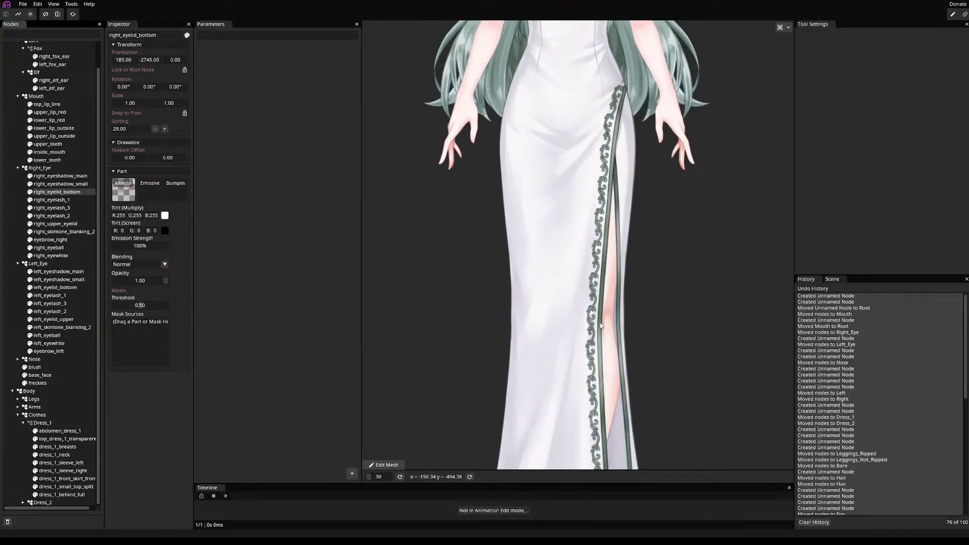
pyautogui.moveTo(541, 40); pyautogui.dragTo(514, 207)
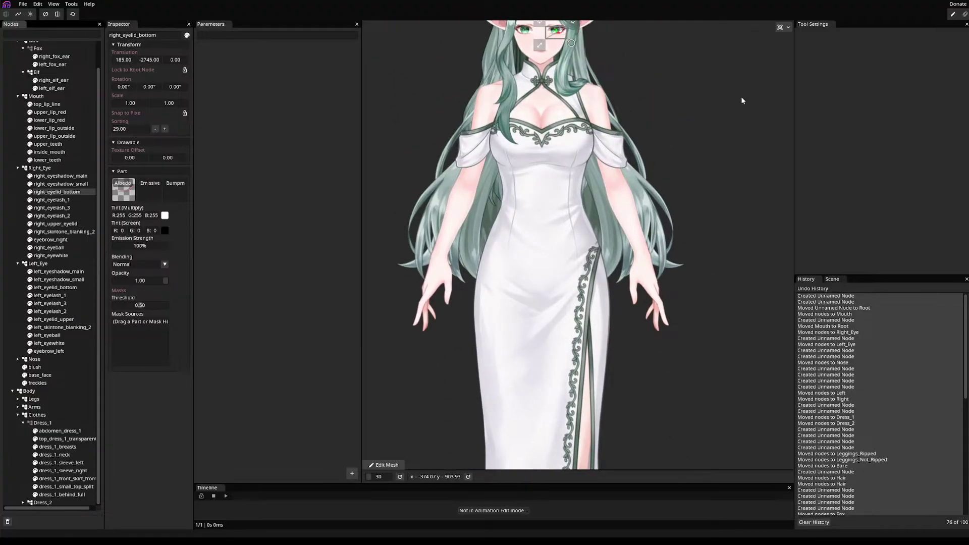
pyautogui.scroll(-3, 683, 325)
pyautogui.scroll(4, 651, 135)
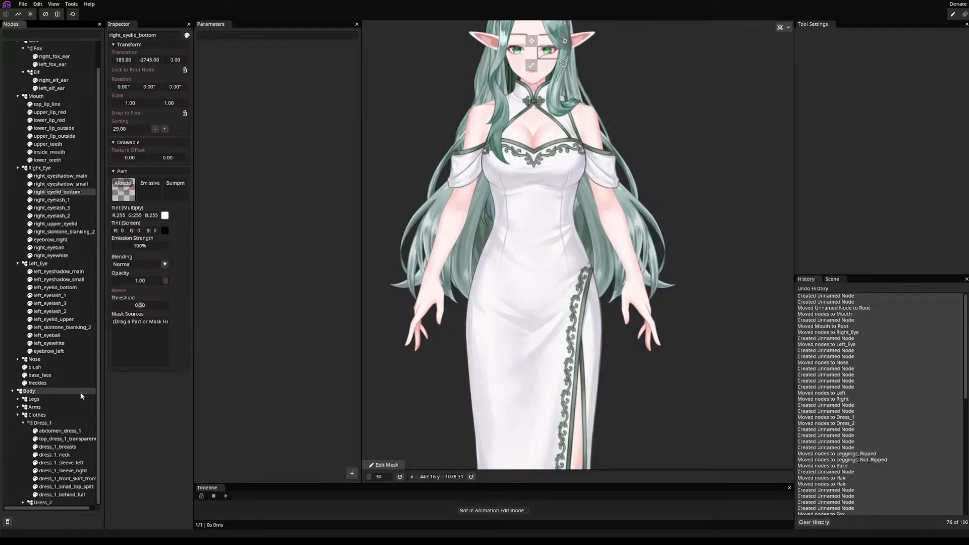
# - Hide the dress on the character's body and bring the head and upper legs into view
pyautogui.click(30, 504)
pyautogui.moveTo(390, 129); pyautogui.dragTo(398, 190)
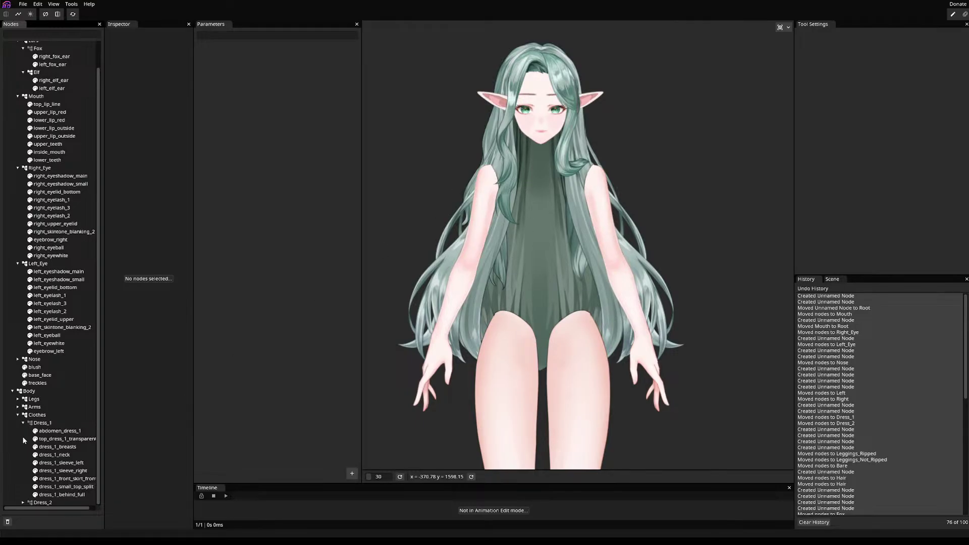
# - Show Dress_1 on the character again and frame the head and chest
pyautogui.click(27, 501)
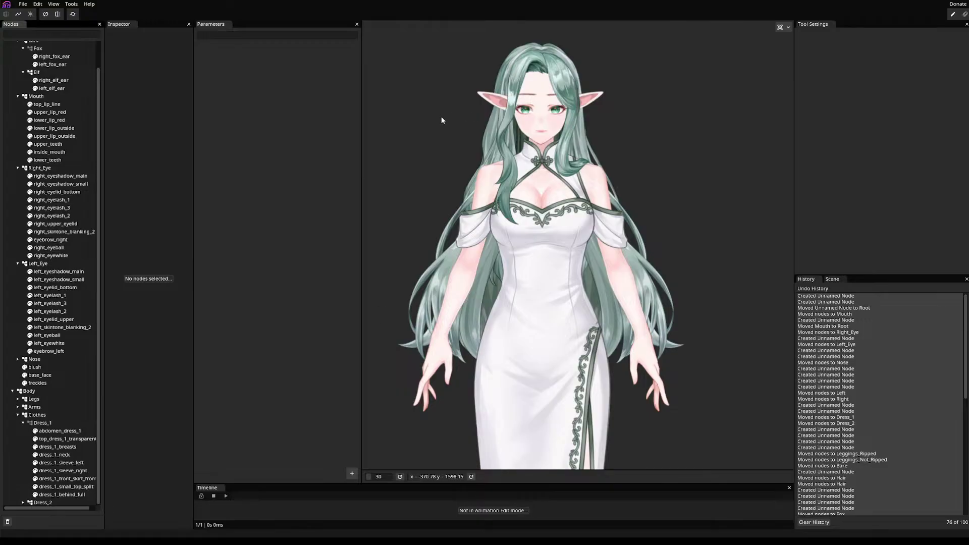
pyautogui.moveTo(408, 107); pyautogui.dragTo(431, 195)
pyautogui.scroll(5, 443, 141)
pyautogui.scroll(-1, 442, 144)
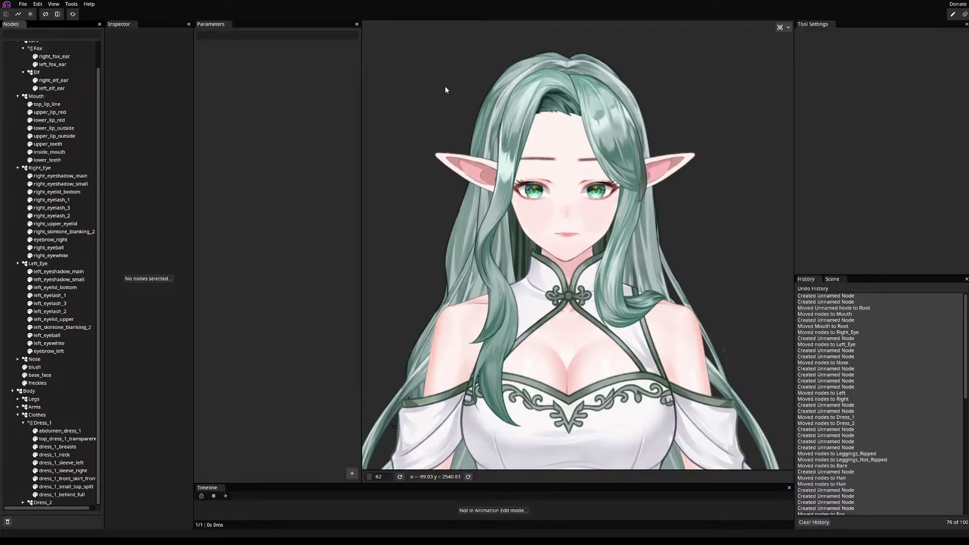
# - Examine the dress from the chest down to the skirt slit and back up to the face
pyautogui.moveTo(434, 262); pyautogui.dragTo(440, 108)
pyautogui.scroll(-5, 444, 126)
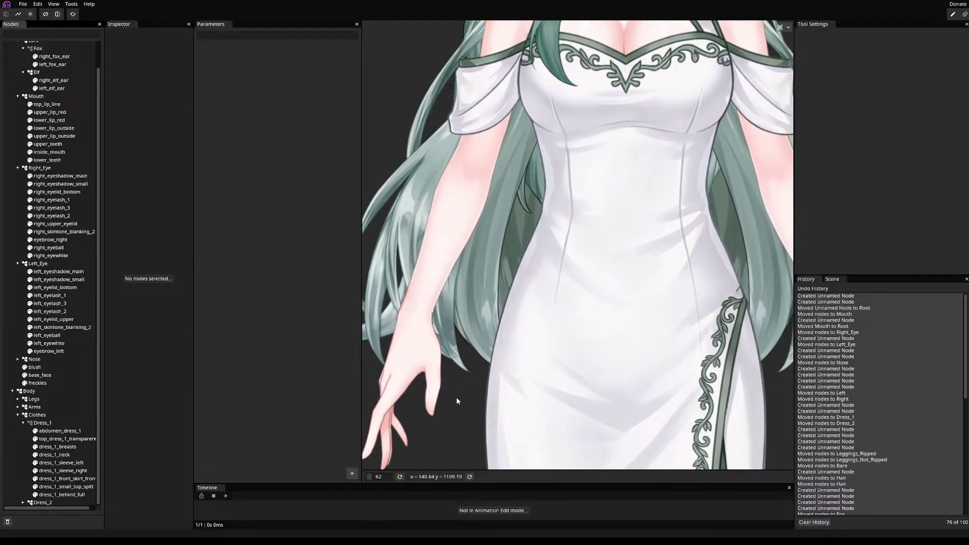
pyautogui.scroll(5, 439, 338)
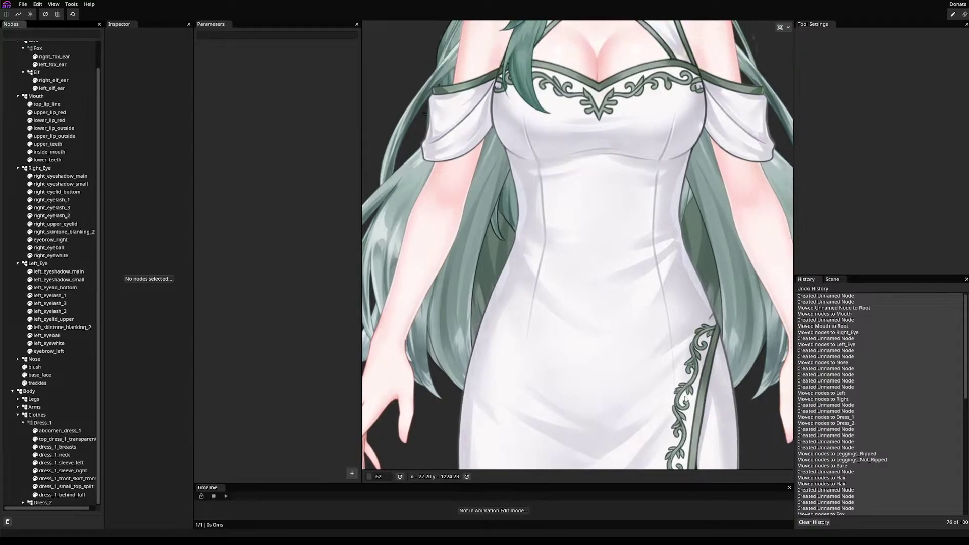
pyautogui.scroll(5, 705, 385)
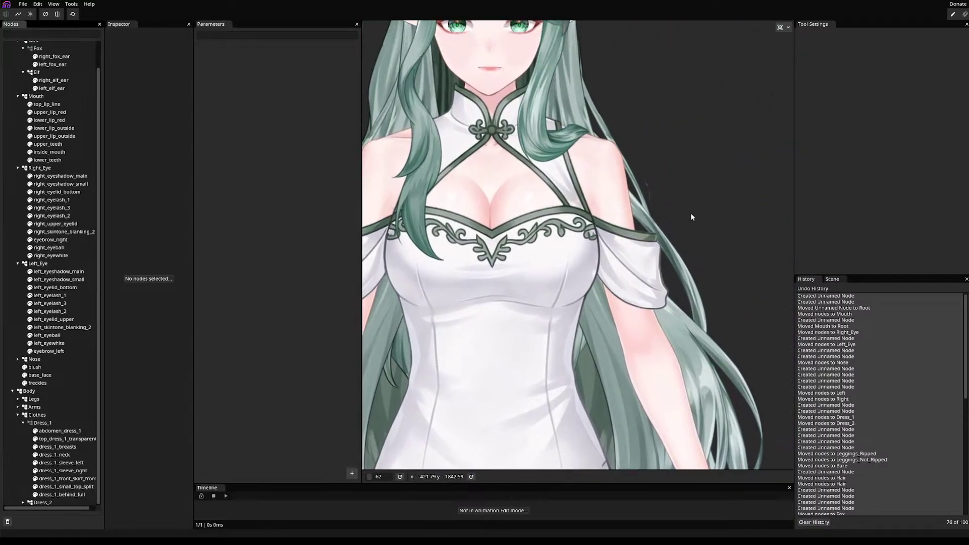
pyautogui.scroll(5, 667, 220)
pyautogui.hscroll(-2, 667, 137)
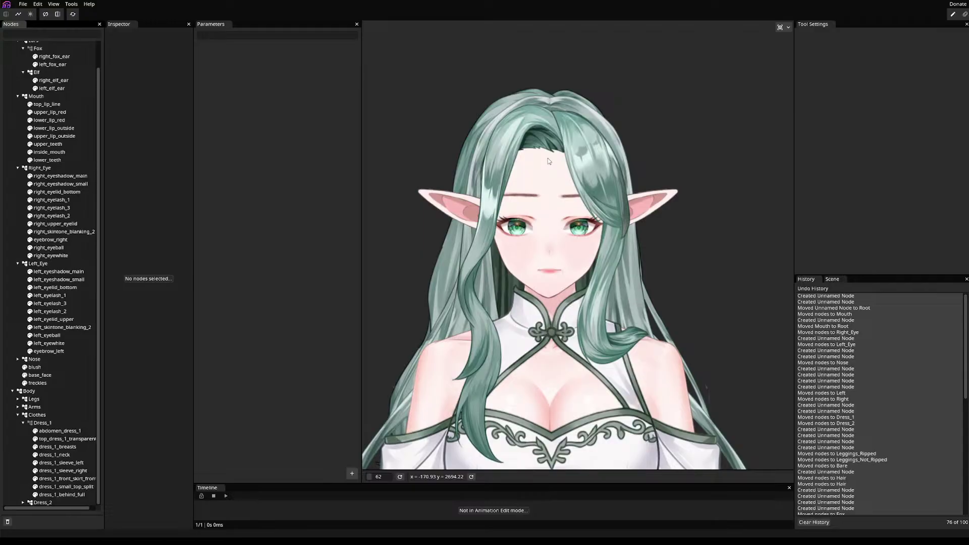
pyautogui.scroll(-3, 548, 160)
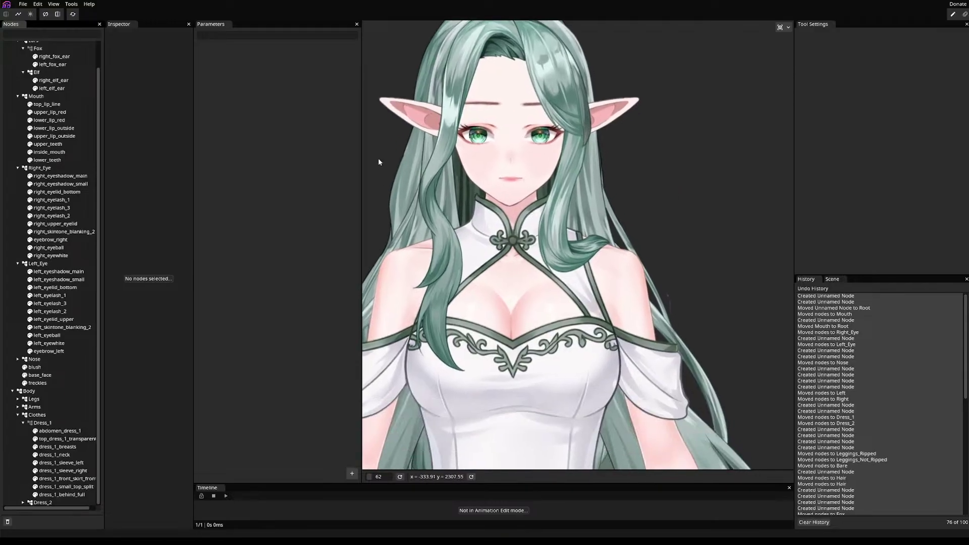
# - Save the model to its existing file
pyautogui.hscroll(2, 651, 154)
pyautogui.moveTo(651, 155); pyautogui.dragTo(665, 197)
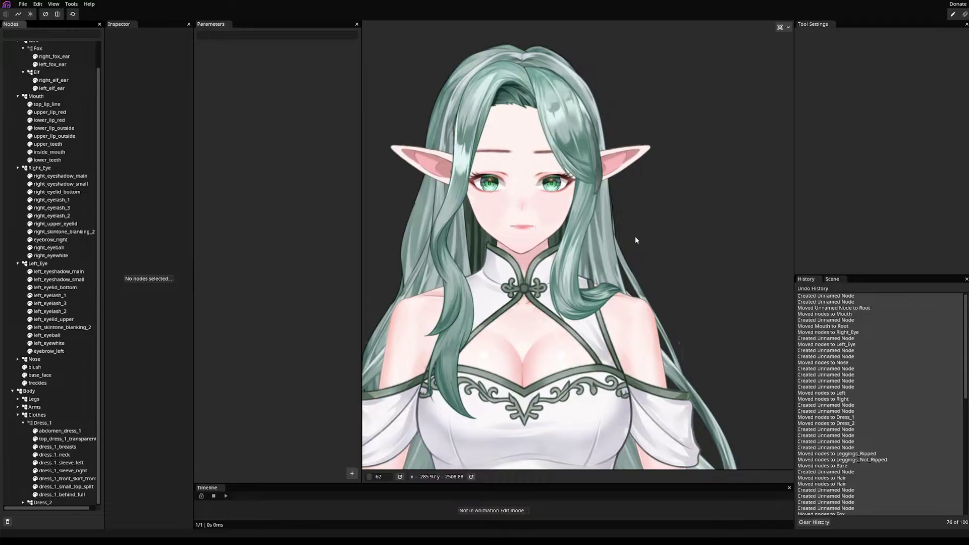
pyautogui.hotkey('ctrl', 's')
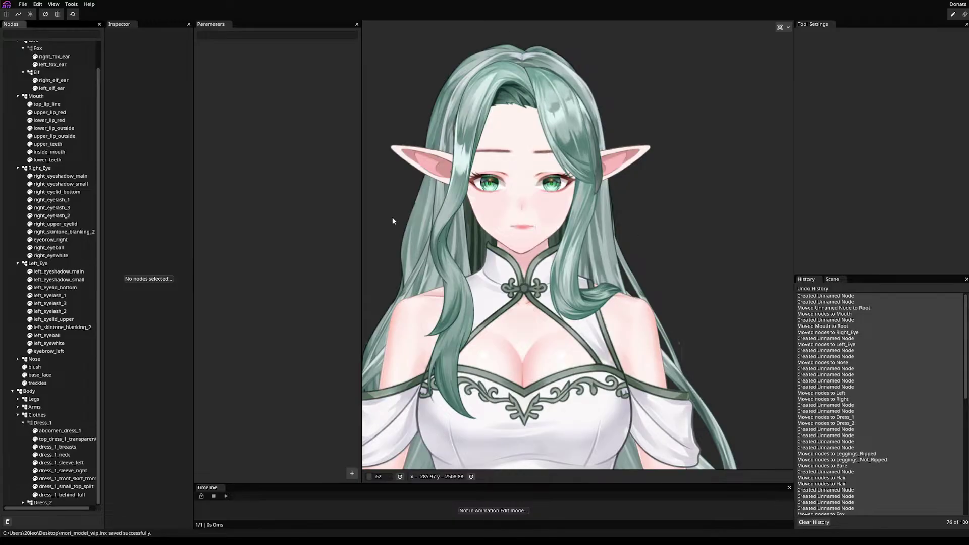
# - Examine the hair, face, ears and dress collar up close, along with the upper body
pyautogui.scroll(-3, 411, 232)
pyautogui.scroll(-2, 432, 375)
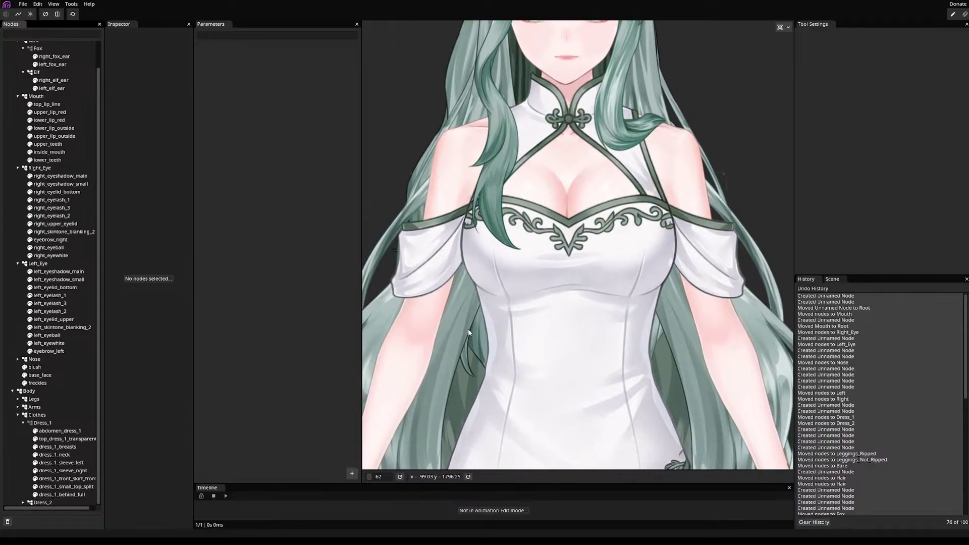
pyautogui.scroll(5, 632, 300)
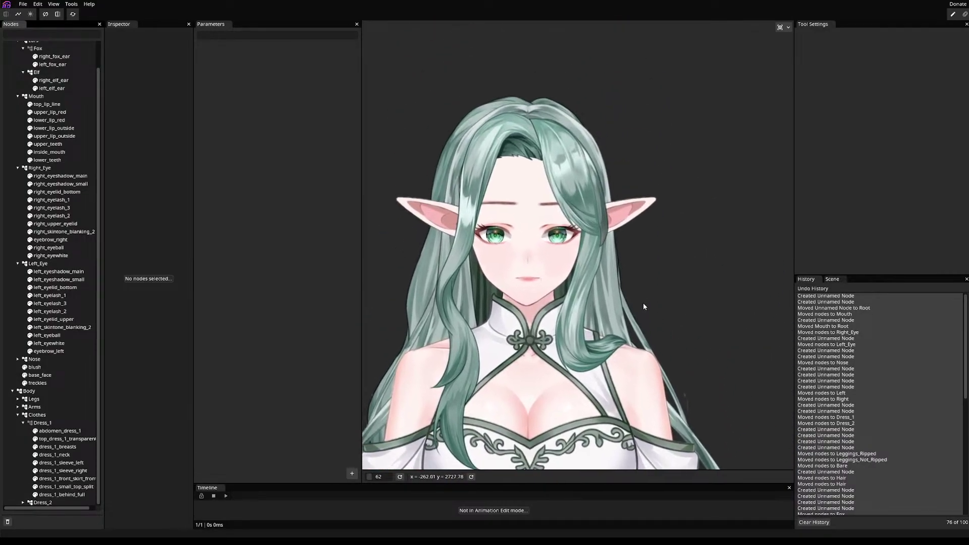
pyautogui.scroll(-1, 643, 302)
pyautogui.scroll(3, 649, 256)
pyautogui.scroll(-3, 637, 307)
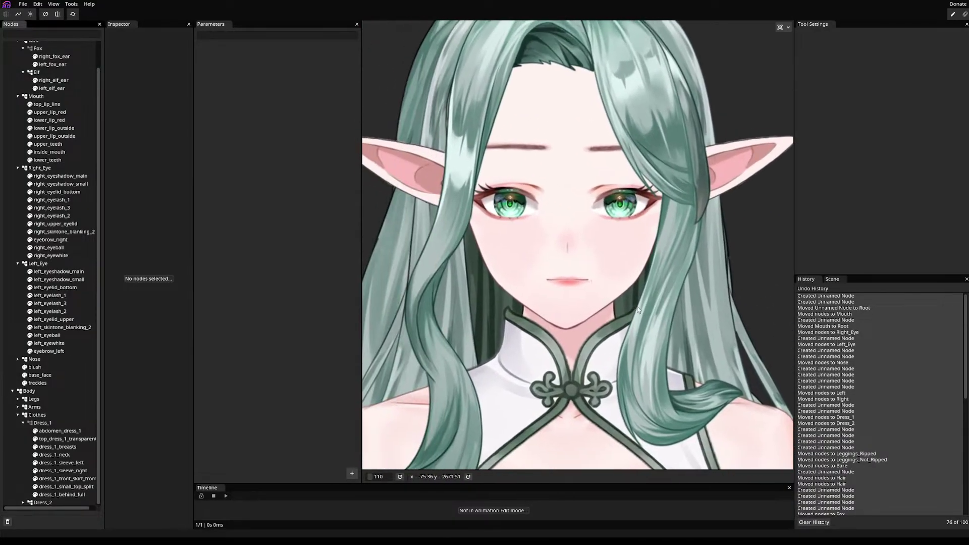
pyautogui.scroll(-2, 458, 247)
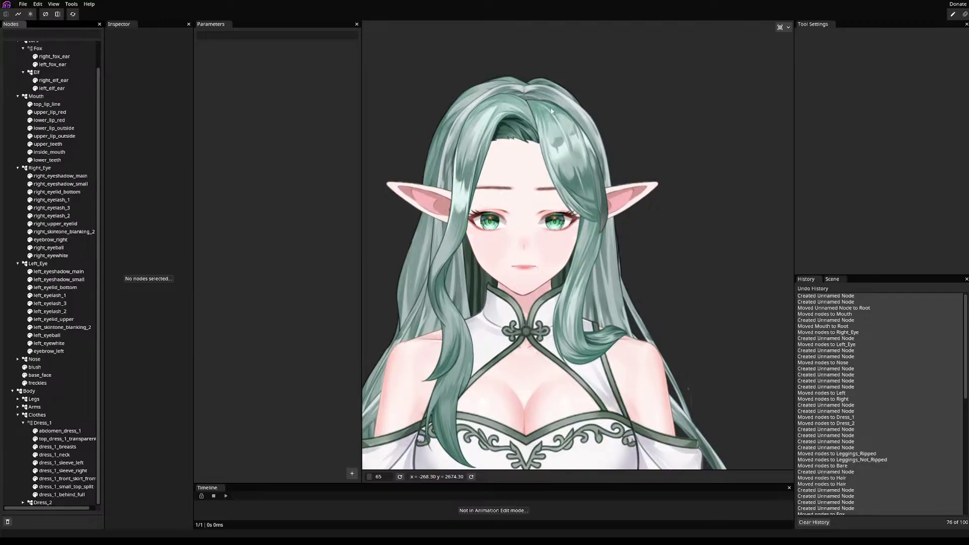
pyautogui.scroll(2, 438, 215)
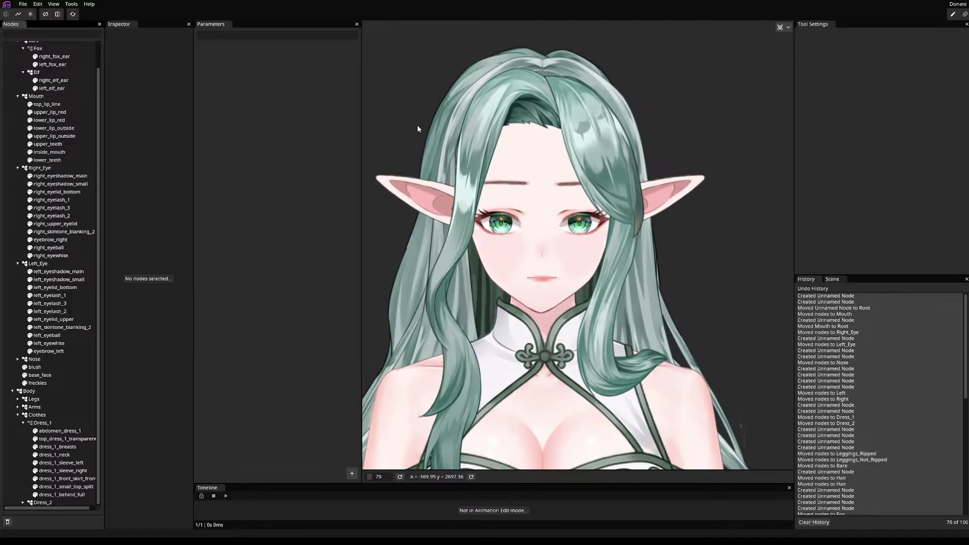
pyautogui.moveTo(416, 125); pyautogui.dragTo(435, 118)
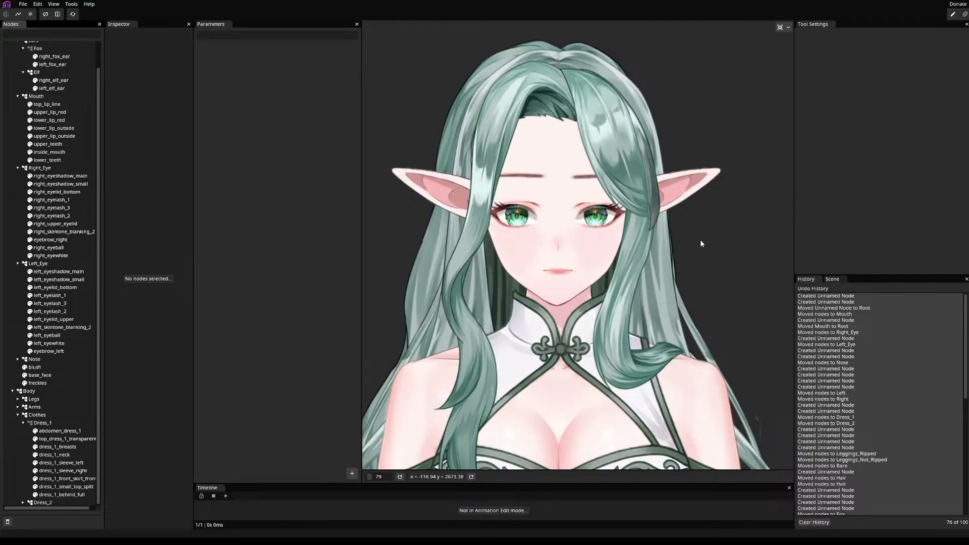
pyautogui.moveTo(700, 243); pyautogui.dragTo(695, 249)
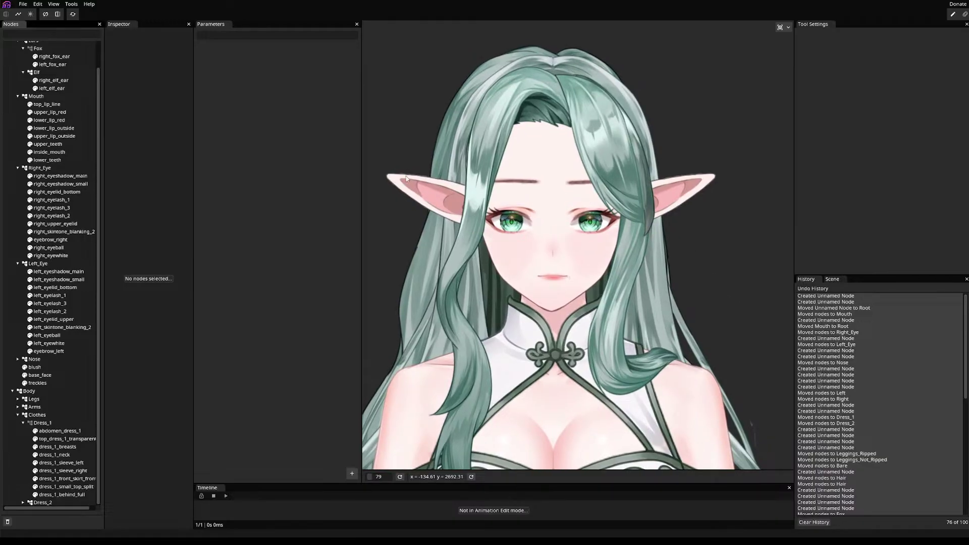
# - Compare the overall figure with closer views of the head and bust
pyautogui.scroll(2, 68, 152)
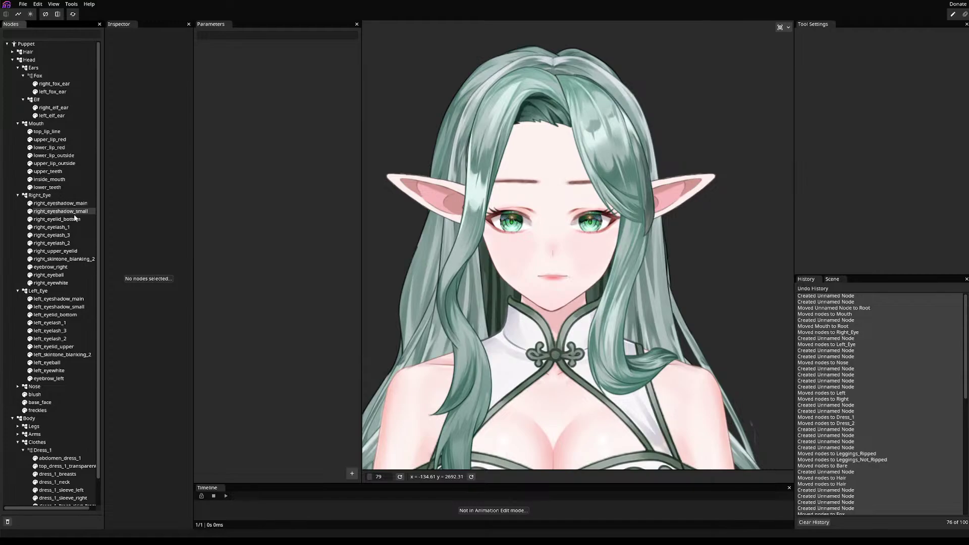
pyautogui.scroll(-5, 462, 137)
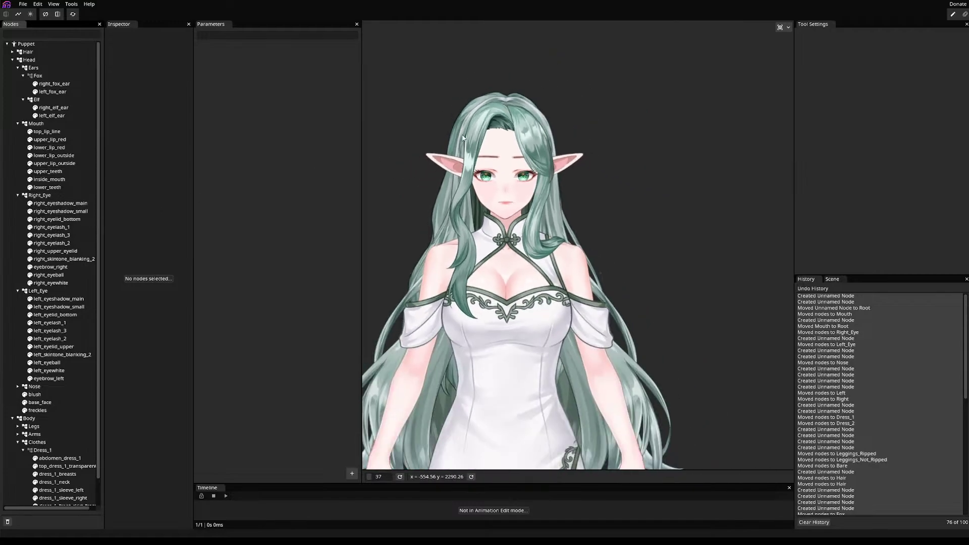
pyautogui.scroll(-3, 463, 137)
pyautogui.scroll(6, 469, 126)
pyautogui.scroll(-5, 497, 50)
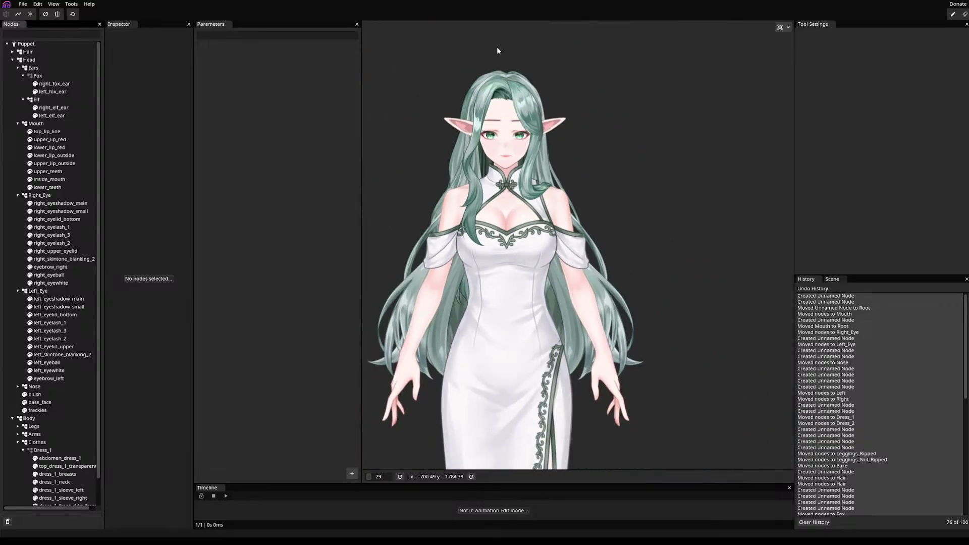
pyautogui.scroll(4, 454, 80)
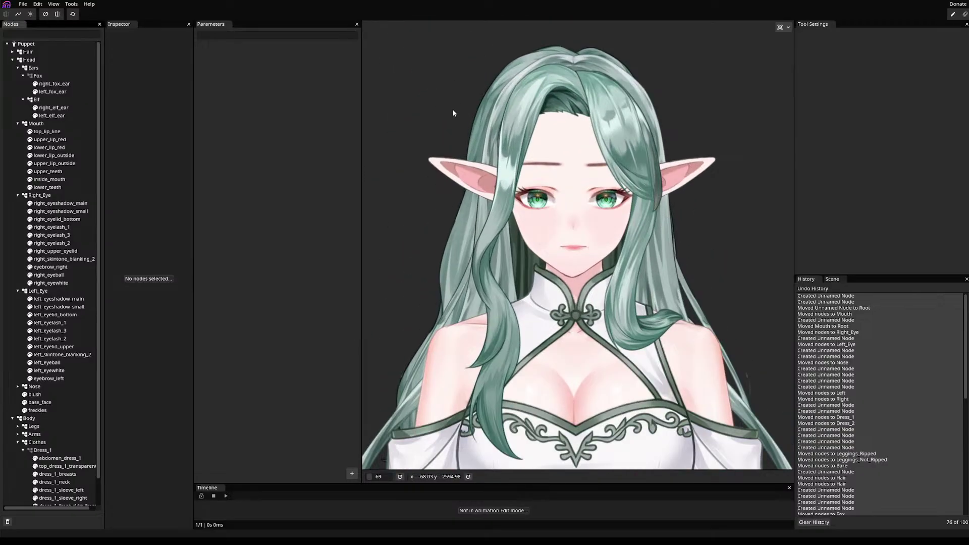
pyautogui.scroll(3, 452, 108)
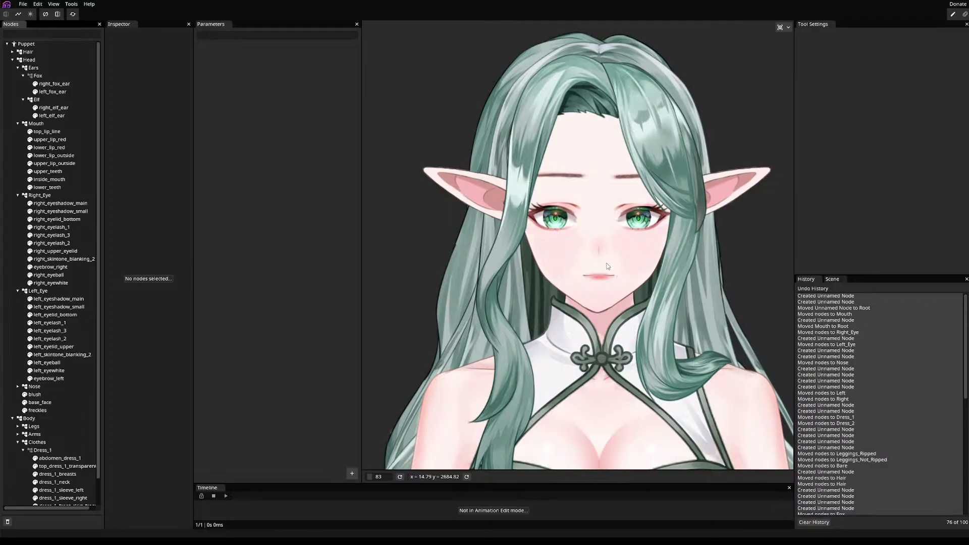
pyautogui.scroll(-3, 503, 253)
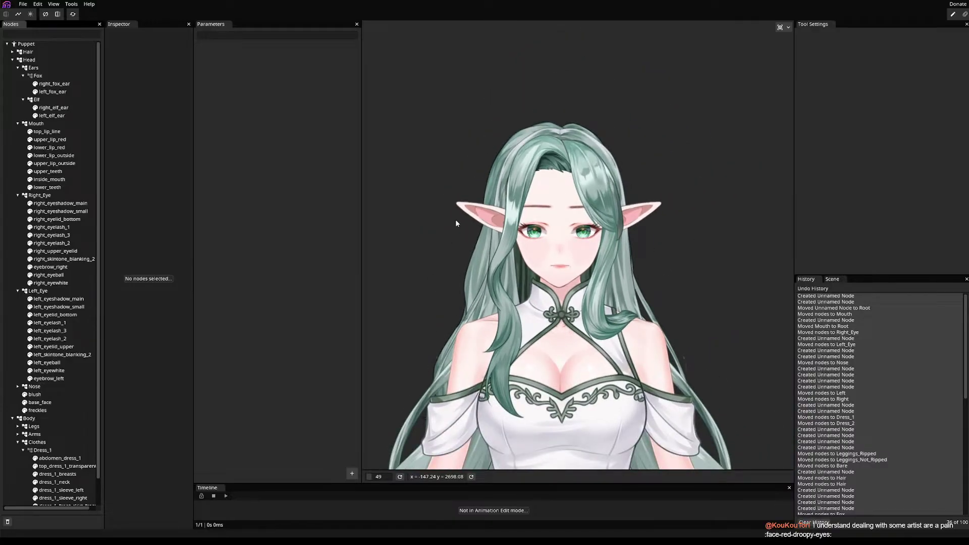
pyautogui.moveTo(398, 169)
pyautogui.mouseDown()
pyautogui.moveTo(379, 148)
pyautogui.moveTo(397, 173)
pyautogui.mouseUp()
pyautogui.scroll(-2, 61, 223)
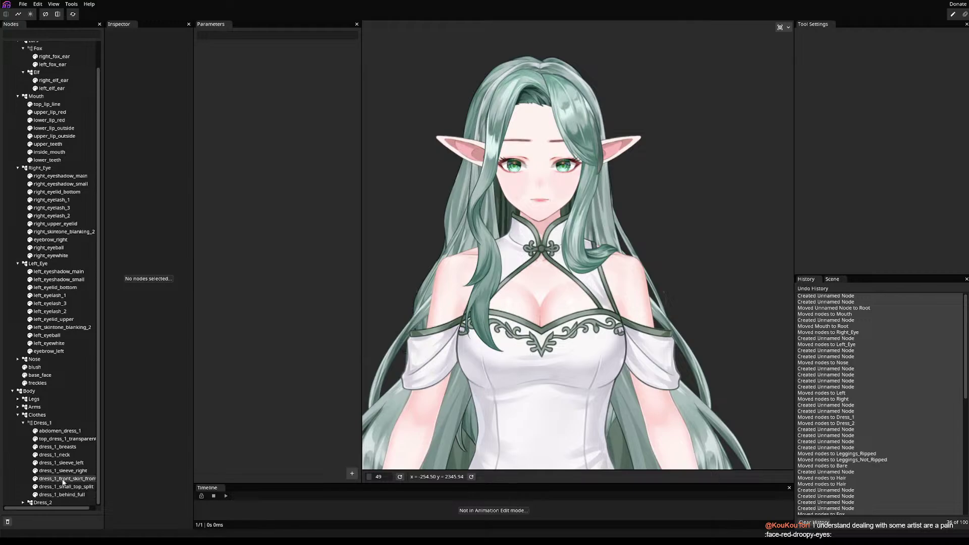
# - Expand the Nose group and review the parts inside the Legs and Arms groups
pyautogui.scroll(2, 68, 454)
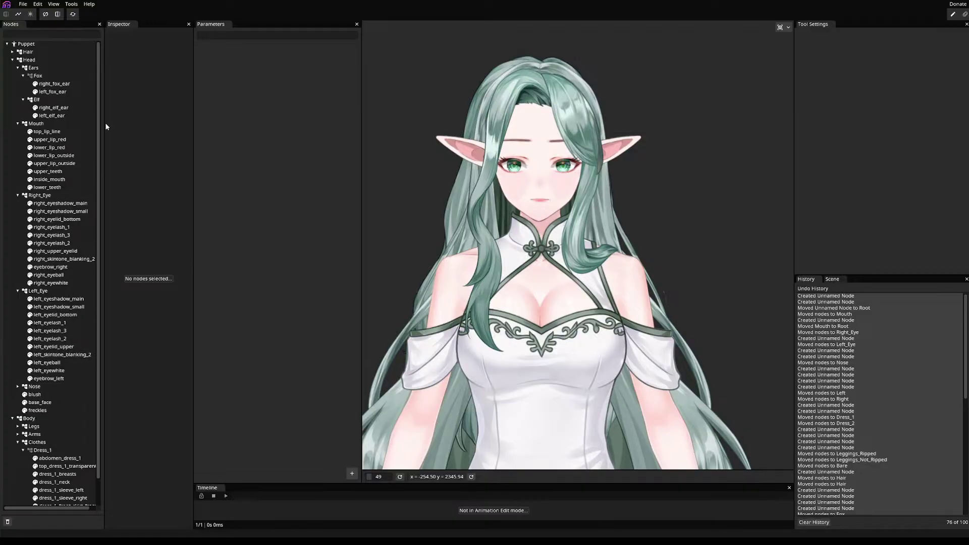
pyautogui.click(18, 385)
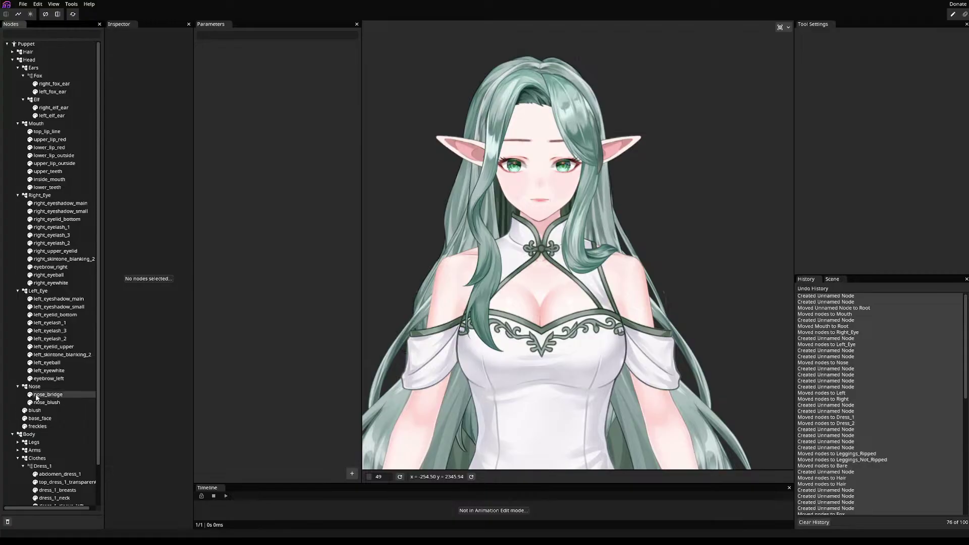
pyautogui.scroll(-1, 51, 353)
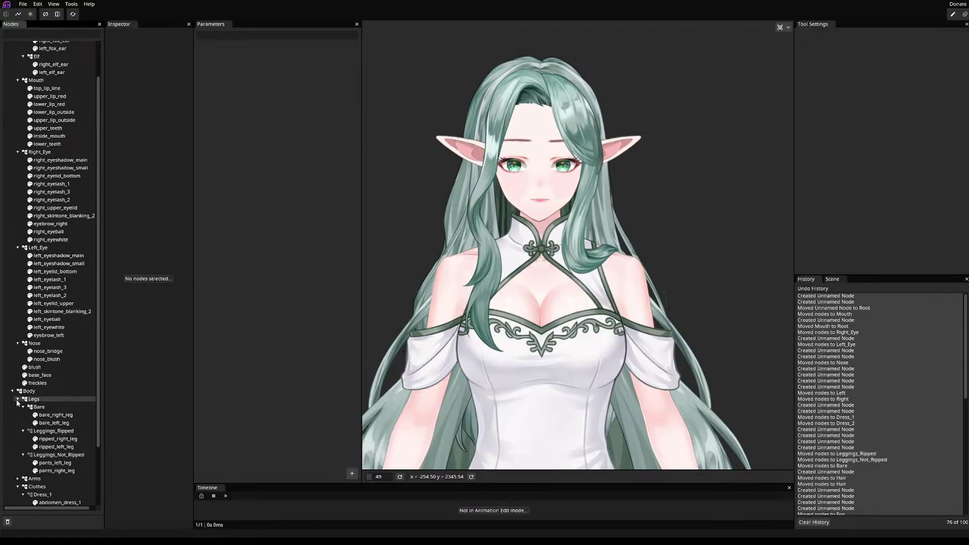
pyautogui.click(18, 407)
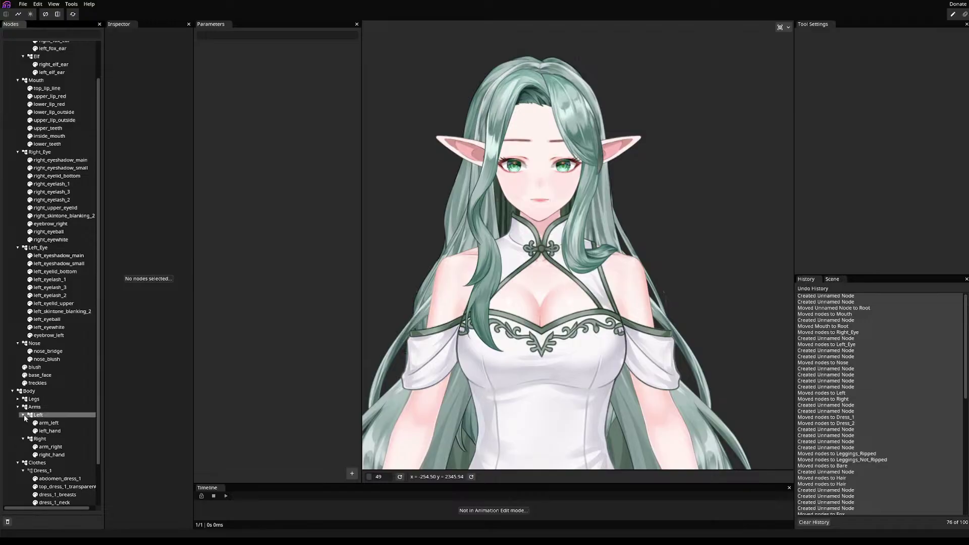
pyautogui.click(23, 415)
pyautogui.click(18, 406)
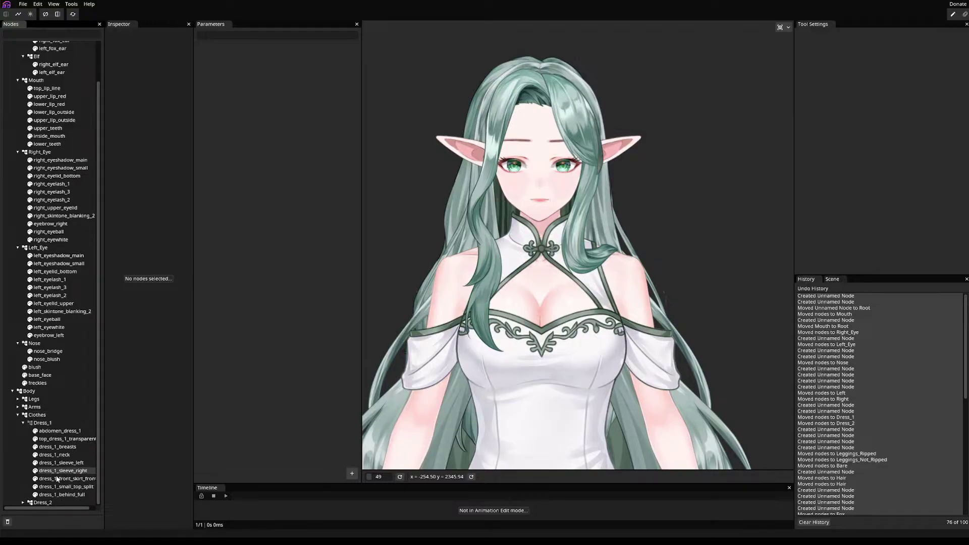
# - Expand the Dress_2 and Hair groups to review their parts
pyautogui.click(21, 503)
pyautogui.scroll(-3, 54, 464)
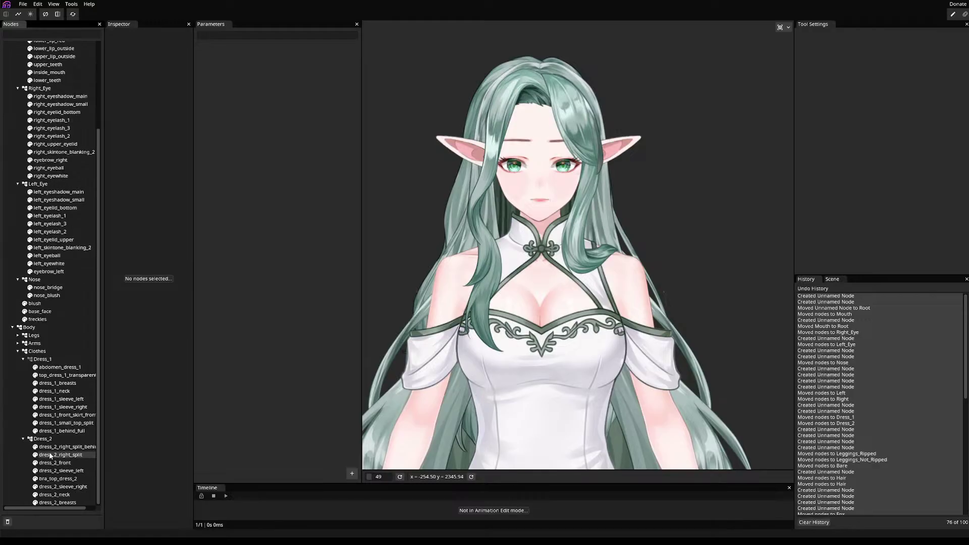
pyautogui.scroll(5, 26, 440)
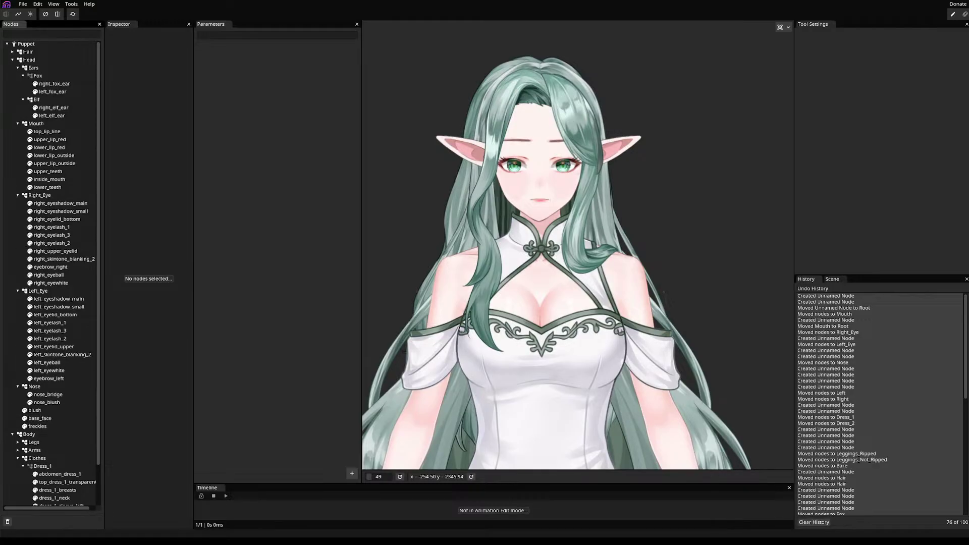
pyautogui.click(12, 52)
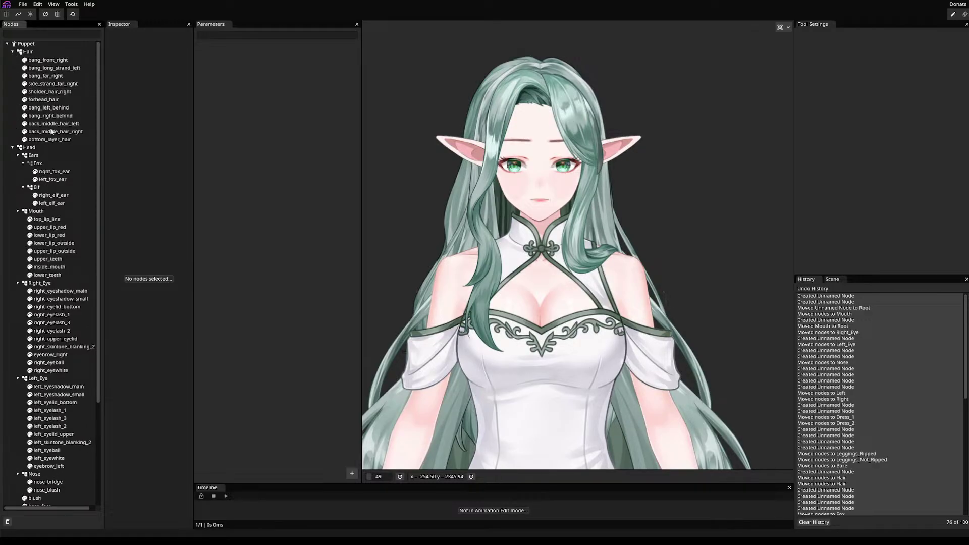
# - Inspect the forhead_hair part, toggle the whole Hair group's visibility and leave the group hidden and selected
pyautogui.click(34, 103)
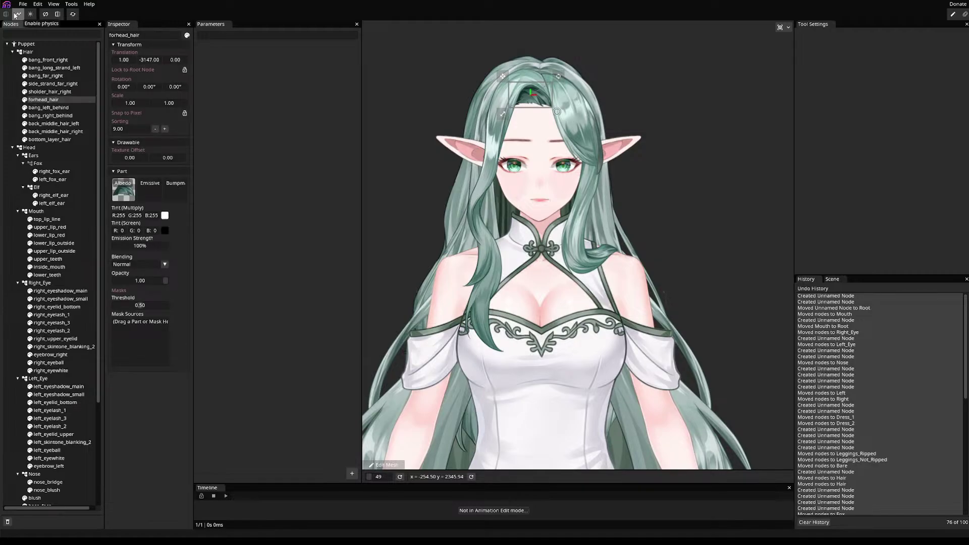
pyautogui.click(20, 53)
pyautogui.click(20, 53)
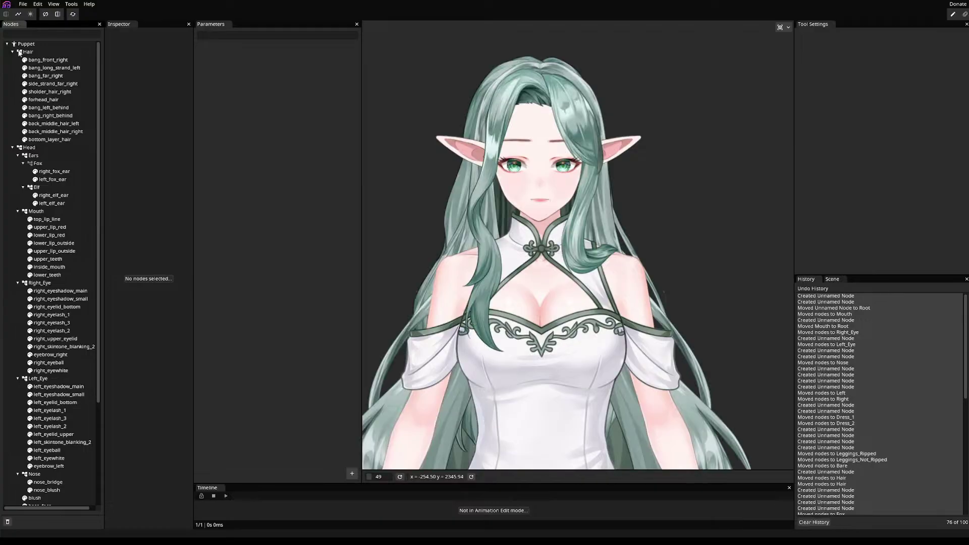
pyautogui.click(20, 53)
pyautogui.click(20, 53)
pyautogui.click(20, 52)
pyautogui.click(19, 53)
pyautogui.click(19, 53)
pyautogui.click(19, 52)
pyautogui.click(19, 52)
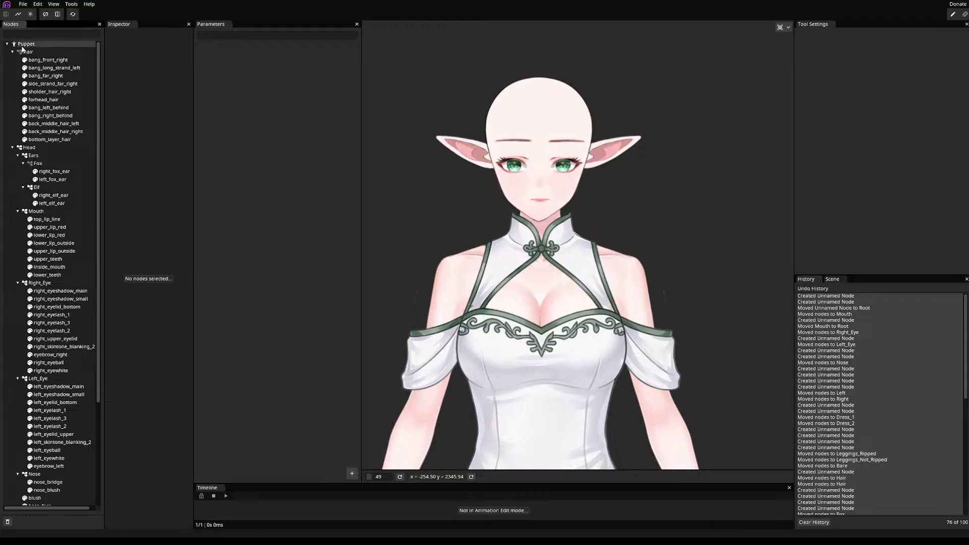
pyautogui.click(20, 54)
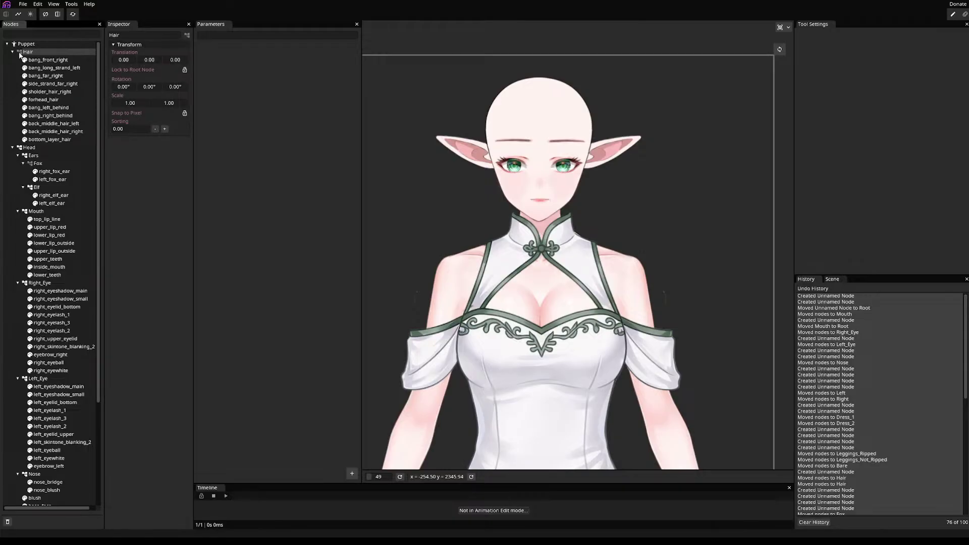
# - Make the whole Hair group visible again and check the hair against the face and bust
pyautogui.click(19, 53)
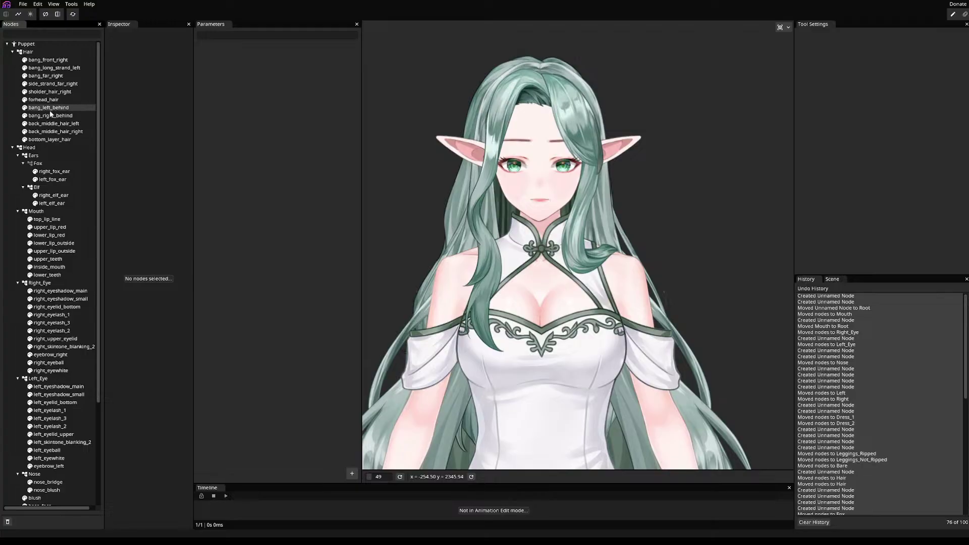
pyautogui.scroll(-2, 45, 121)
pyautogui.scroll(2, 37, 147)
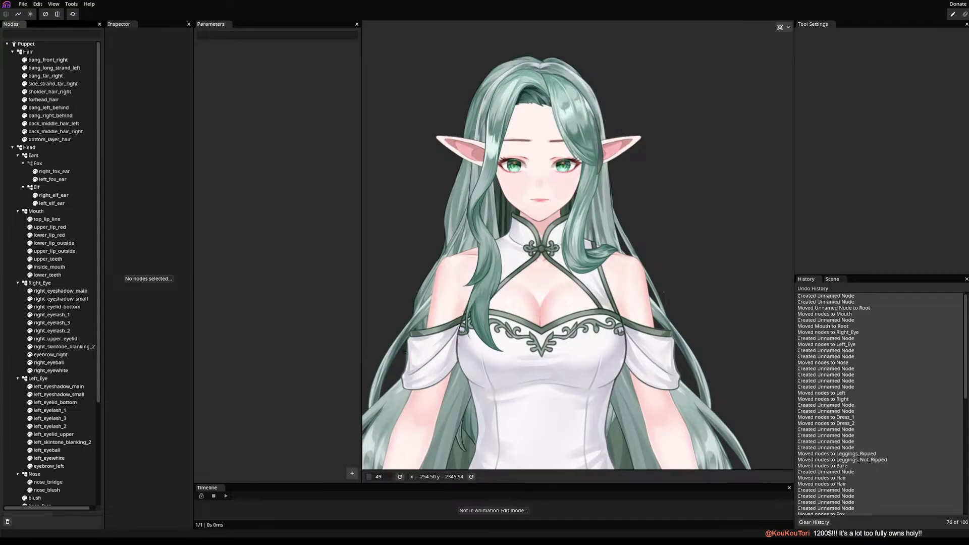
pyautogui.scroll(-3, 501, 199)
pyautogui.scroll(4, 543, 297)
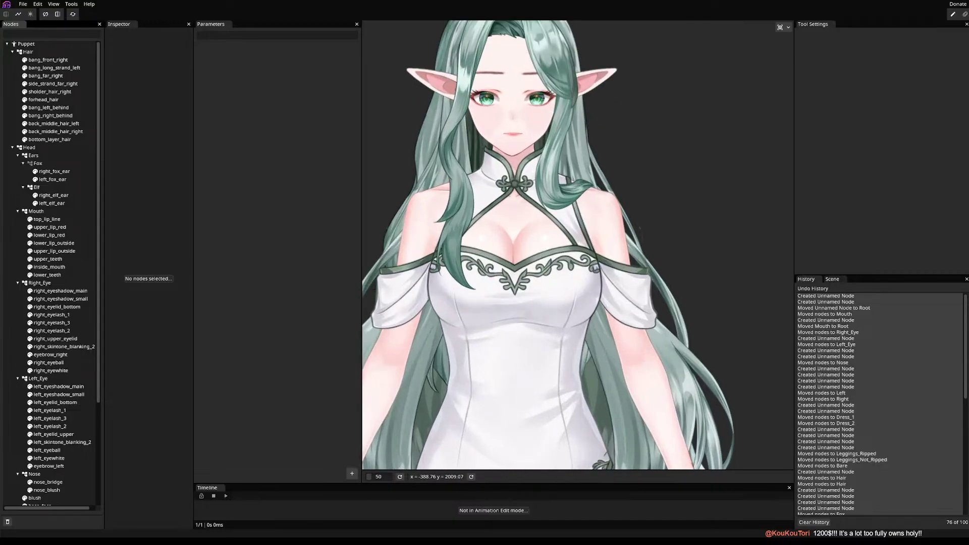
pyautogui.scroll(-2, 413, 195)
pyautogui.scroll(2, 414, 206)
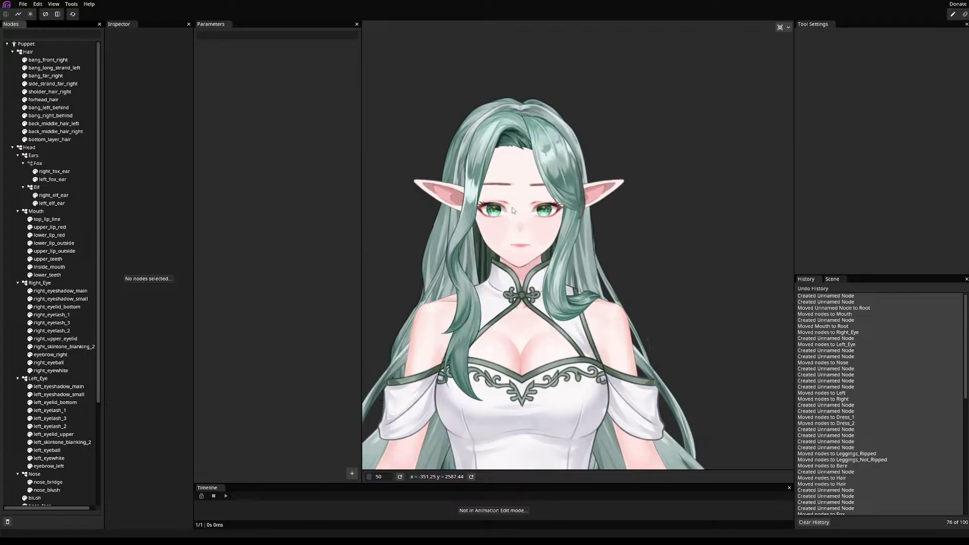
# - Save the puppet project with the Hair group shown
pyautogui.moveTo(598, 241); pyautogui.dragTo(666, 192)
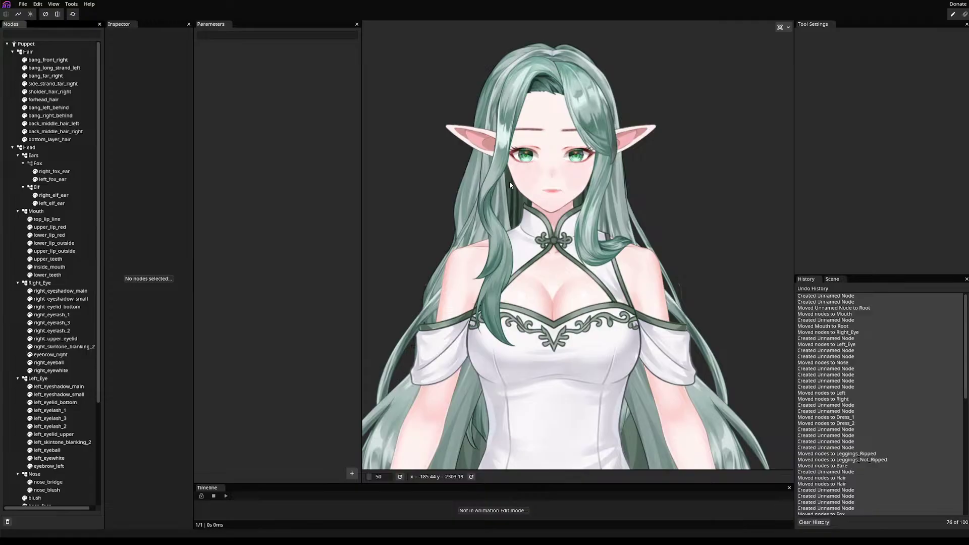
pyautogui.hotkey('ctrl', 's')
pyautogui.moveTo(495, 240); pyautogui.dragTo(539, 217)
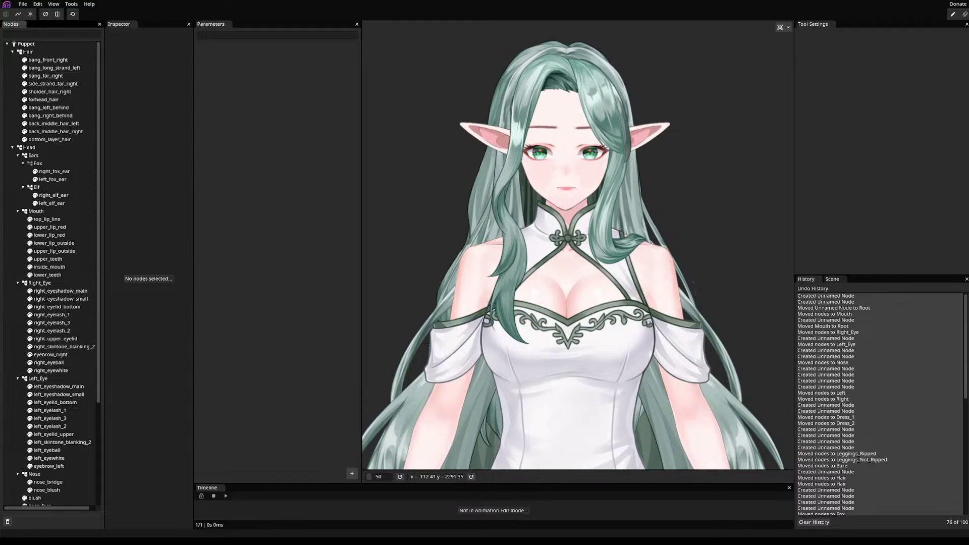
pyautogui.moveTo(449, 118)
pyautogui.mouseDown()
pyautogui.moveTo(422, 172)
pyautogui.moveTo(416, 67)
pyautogui.moveTo(393, 147)
pyautogui.moveTo(419, 153)
pyautogui.moveTo(434, 121)
pyautogui.mouseUp()
pyautogui.hotkey('ctrl', 's')
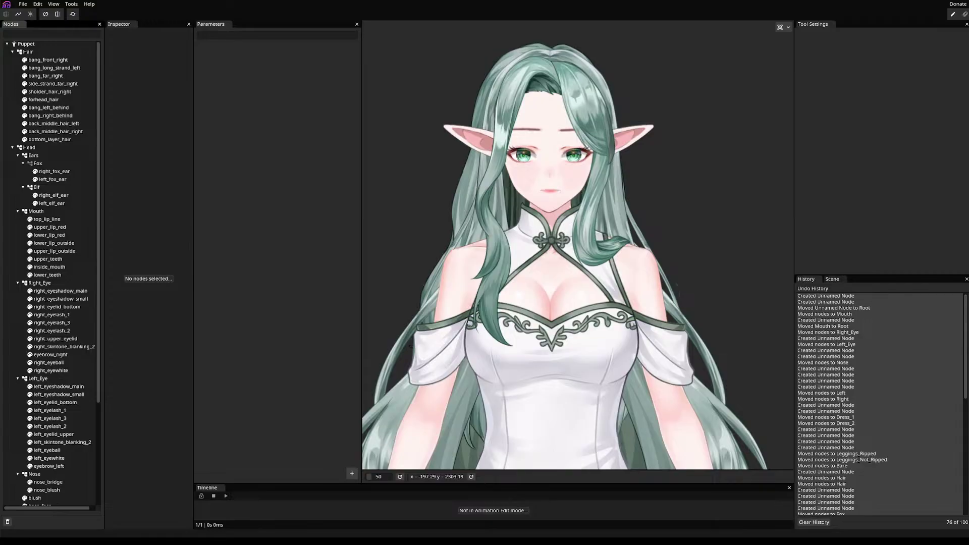
pyautogui.hotkey('ctrl', 's')
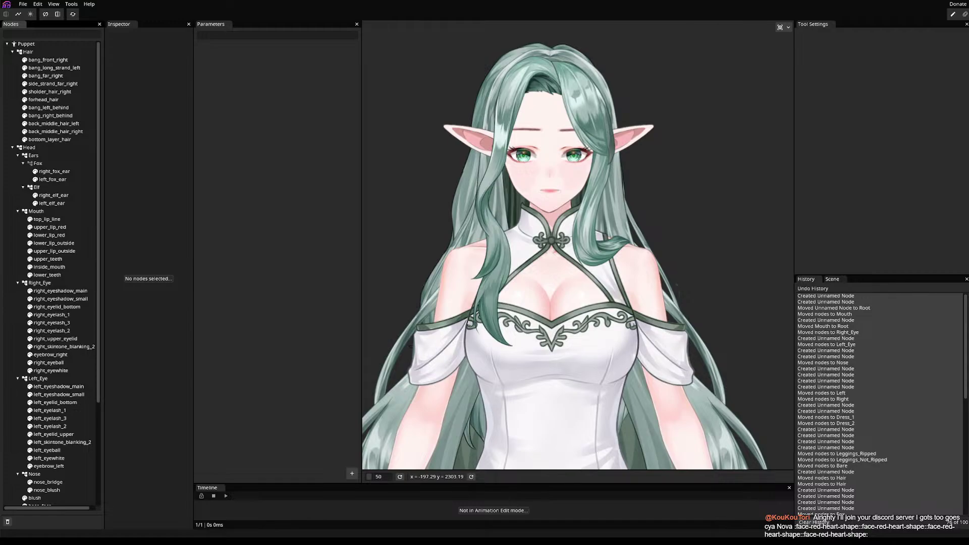
pyautogui.moveTo(464, 202); pyautogui.dragTo(463, 168)
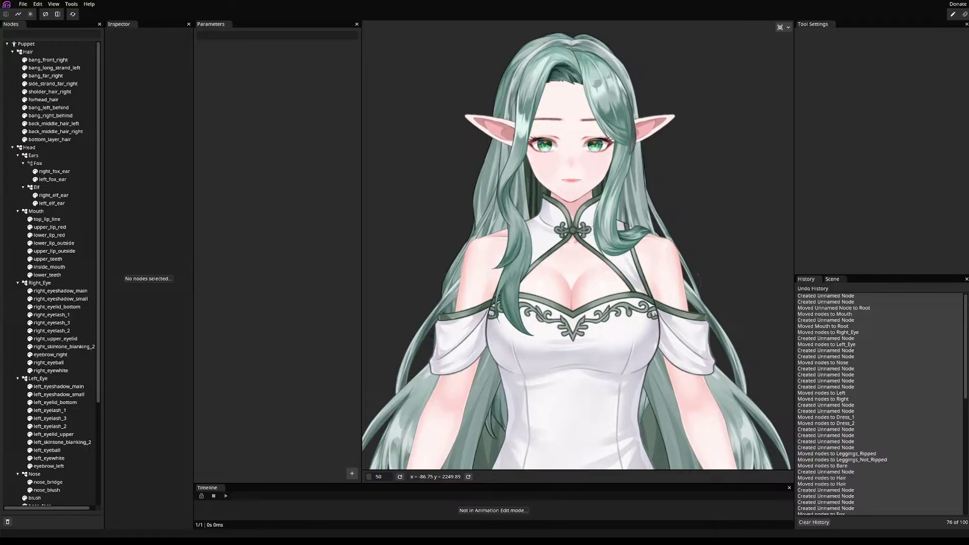
pyautogui.hotkey('ctrl', 's')
# - Examine the face, hair, collar and bust at closer and wider zoom levels
pyautogui.moveTo(522, 119); pyautogui.dragTo(513, 135)
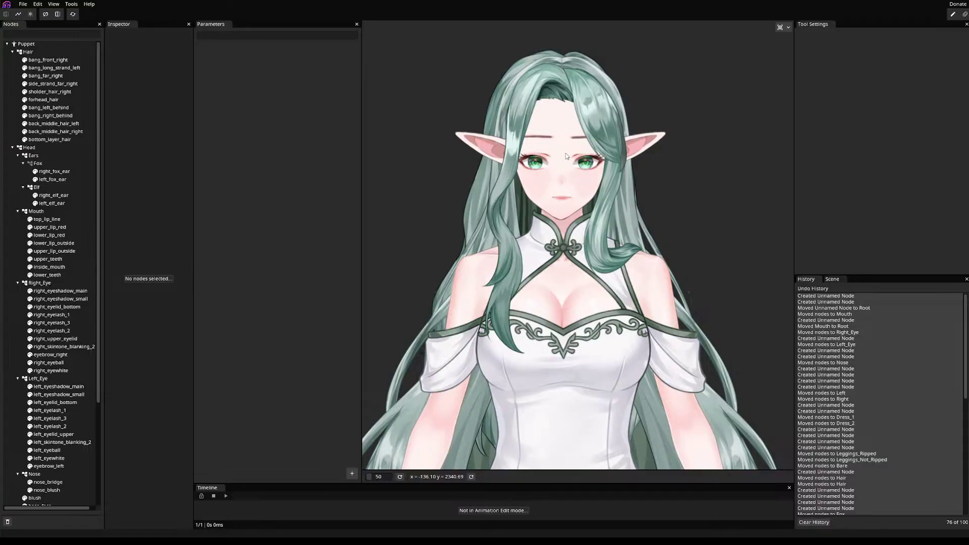
pyautogui.moveTo(564, 197); pyautogui.dragTo(550, 243)
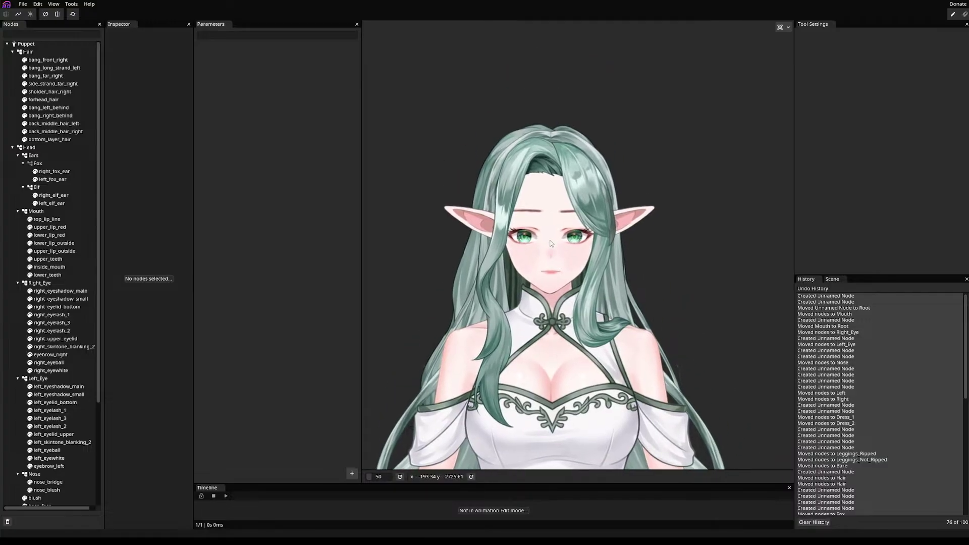
pyautogui.scroll(5, 549, 244)
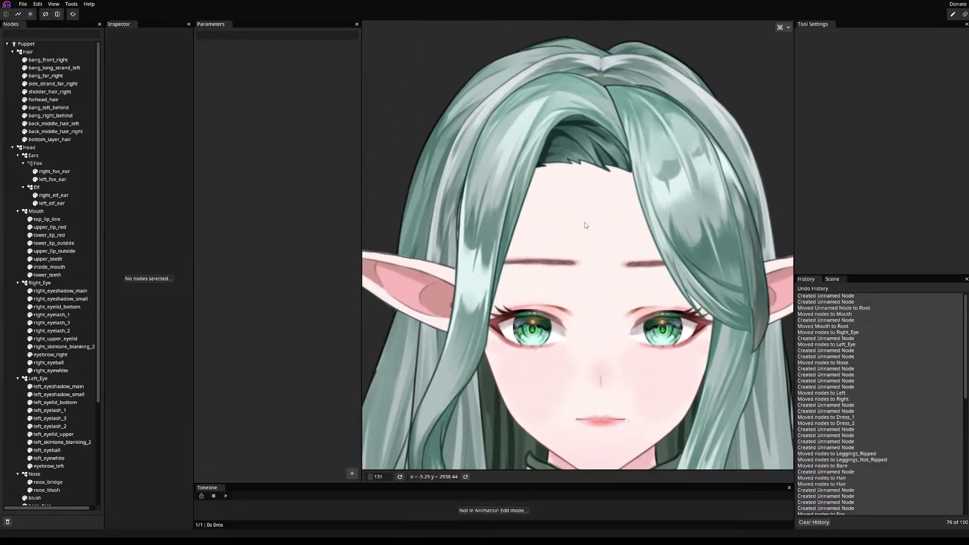
pyautogui.scroll(-2, 585, 223)
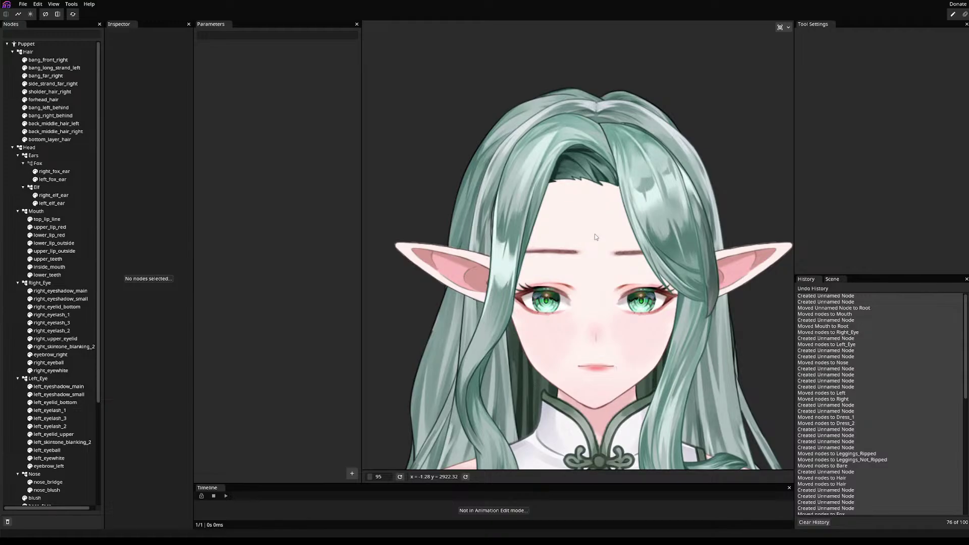
pyautogui.moveTo(595, 234); pyautogui.dragTo(546, 219)
pyautogui.moveTo(551, 288); pyautogui.dragTo(556, 247)
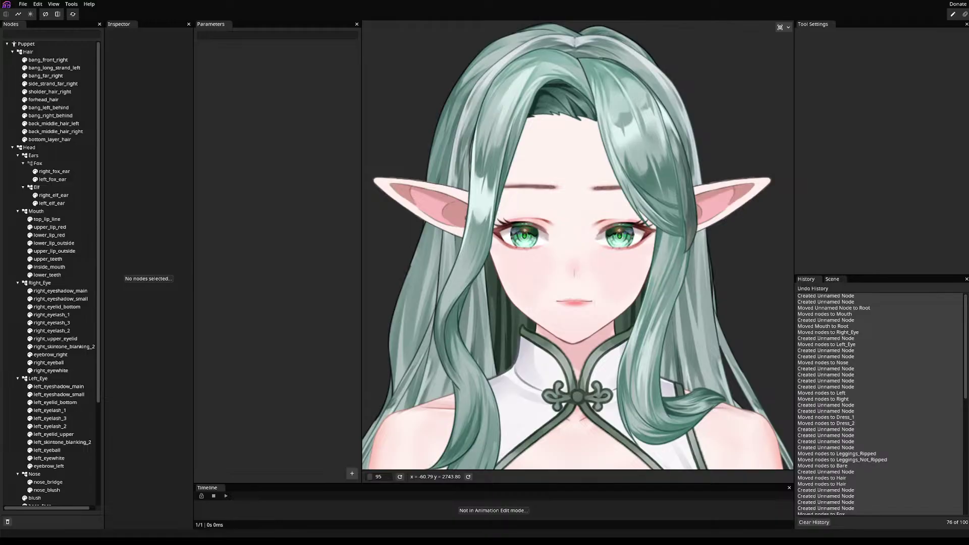
pyautogui.scroll(-2, 501, 278)
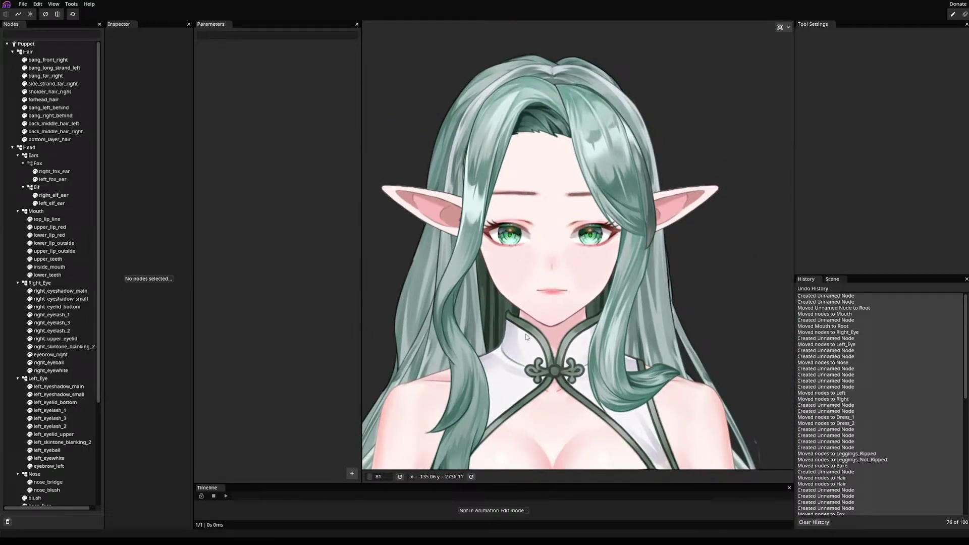
pyautogui.scroll(-1, 522, 323)
pyautogui.moveTo(500, 254); pyautogui.dragTo(509, 137)
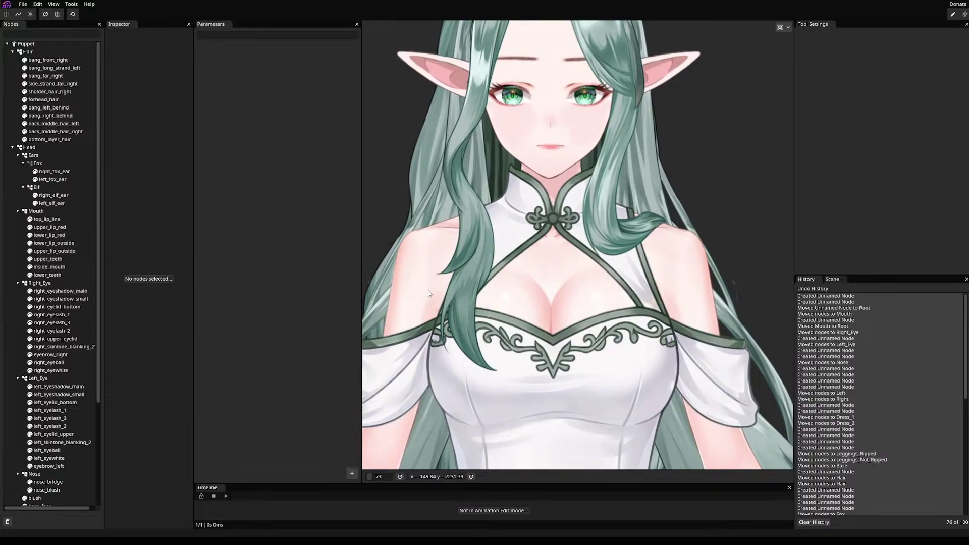
pyautogui.moveTo(702, 155); pyautogui.dragTo(700, 165)
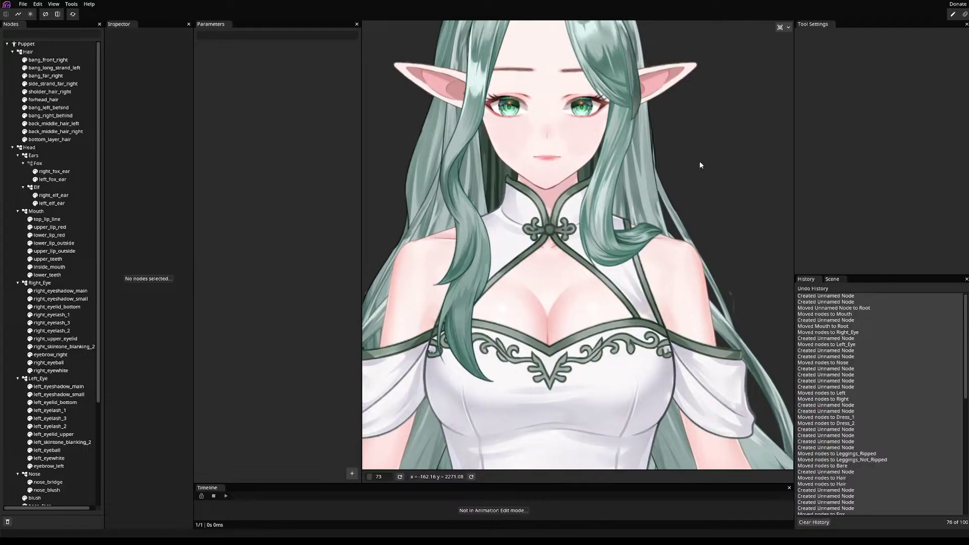
pyautogui.scroll(-3, 700, 290)
pyautogui.scroll(6, 547, 208)
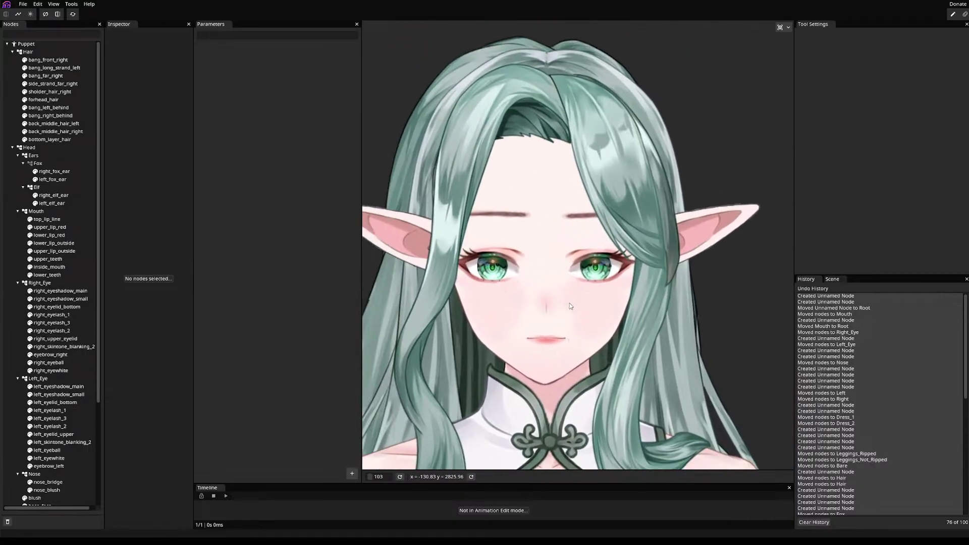
pyautogui.moveTo(570, 306); pyautogui.dragTo(613, 282)
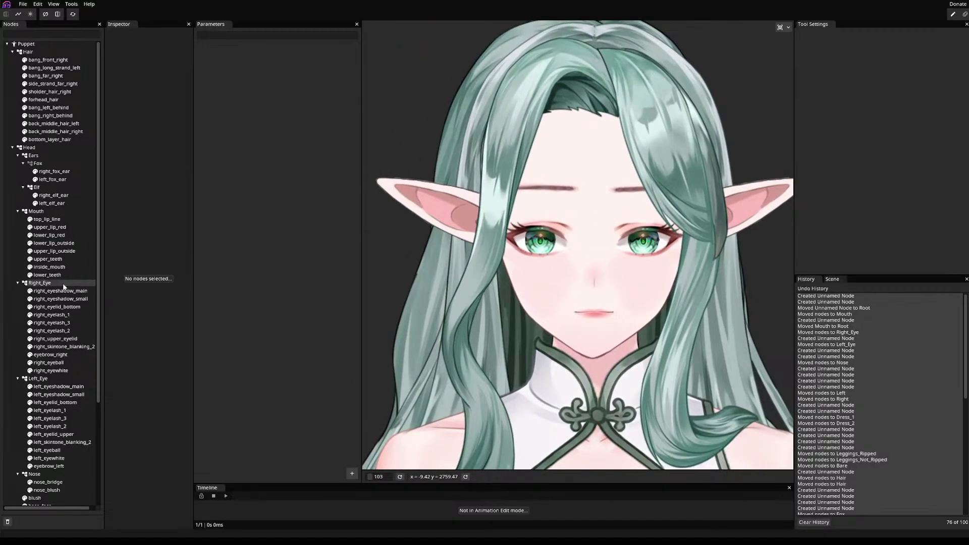
# - Open the right_eyeshadow_main part from the Right_Eye group for mesh editing and generate its mesh automatically
pyautogui.click(47, 284)
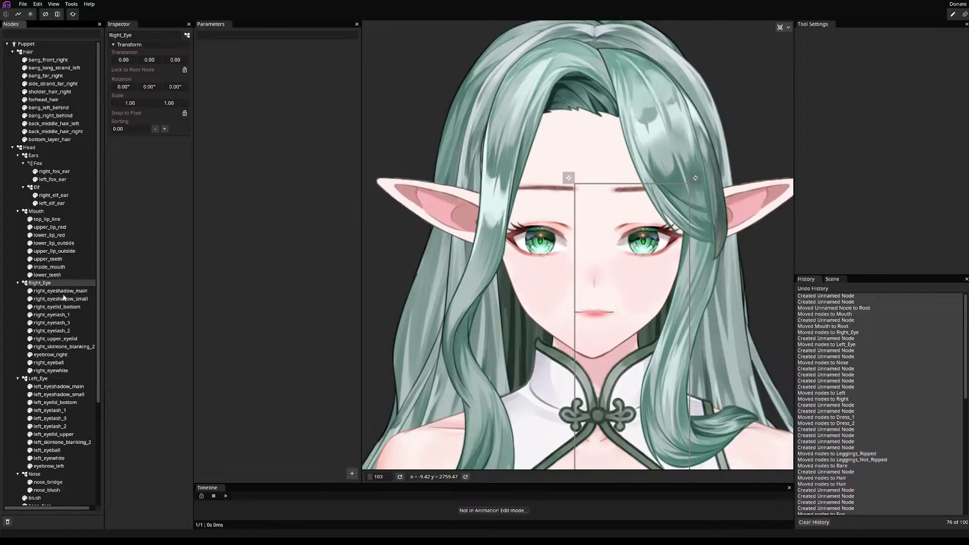
pyautogui.click(58, 291)
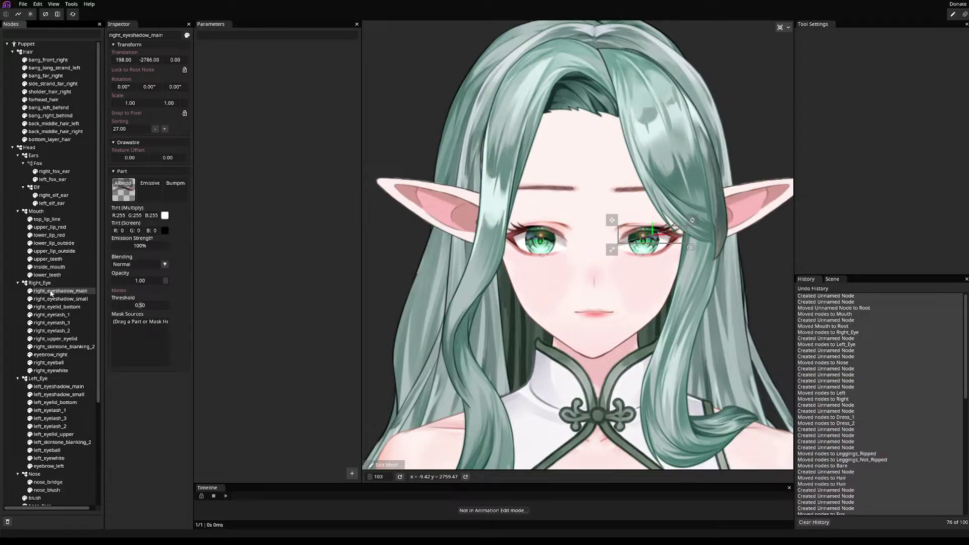
pyautogui.click(368, 467)
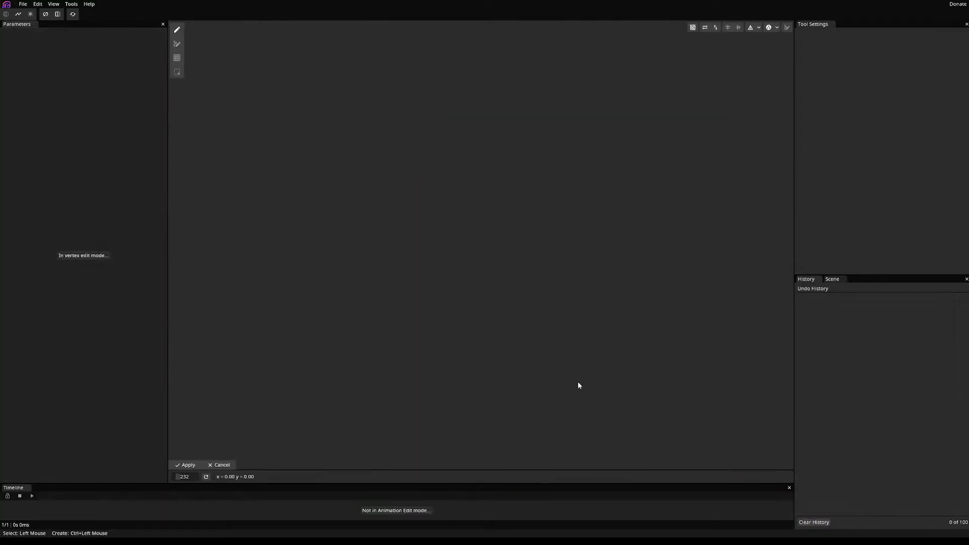
pyautogui.click(767, 28)
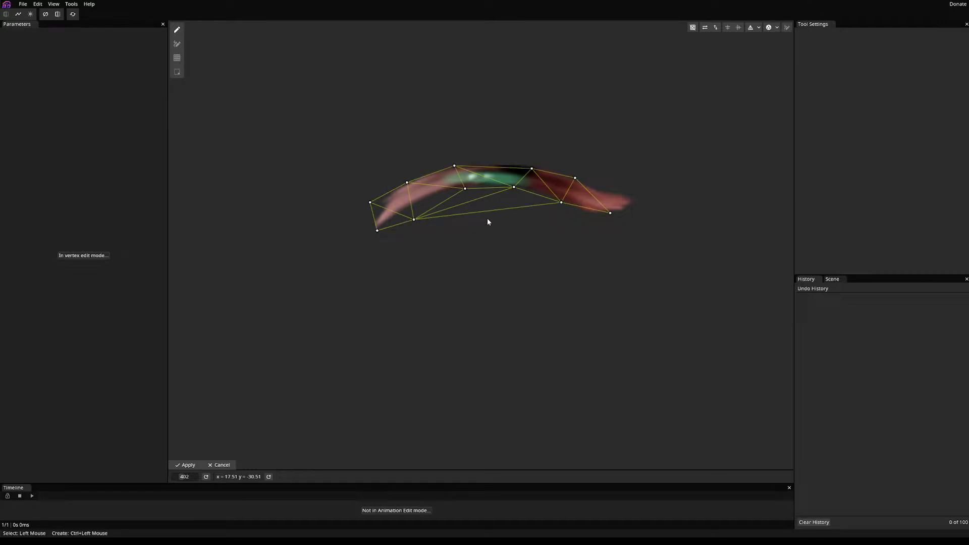
# - Reposition a lower vertex and add vertices around the eyeshadow's outer tip so the mesh encloses its tapered end
pyautogui.moveTo(562, 204); pyautogui.dragTo(536, 194)
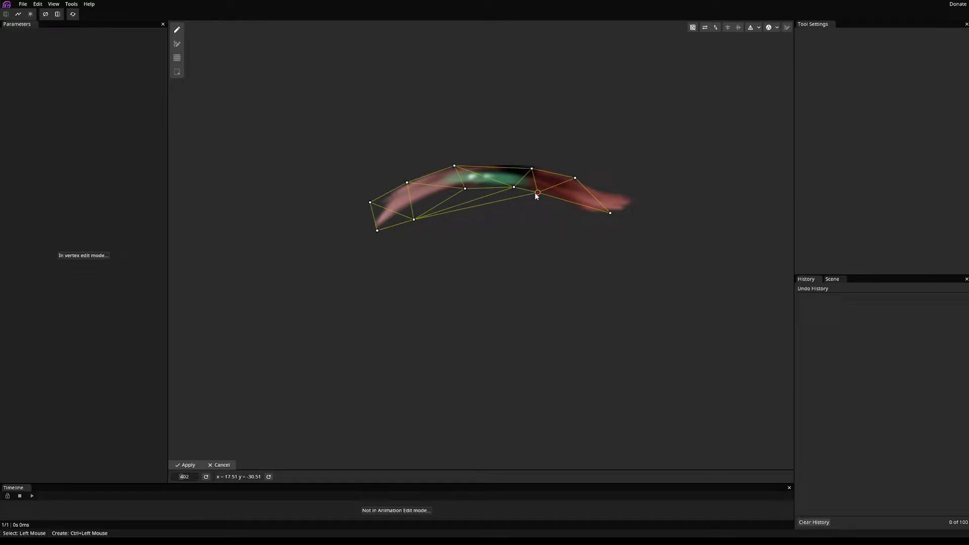
pyautogui.keyDown('ctrl'); pyautogui.click(563, 202); pyautogui.keyUp('ctrl')
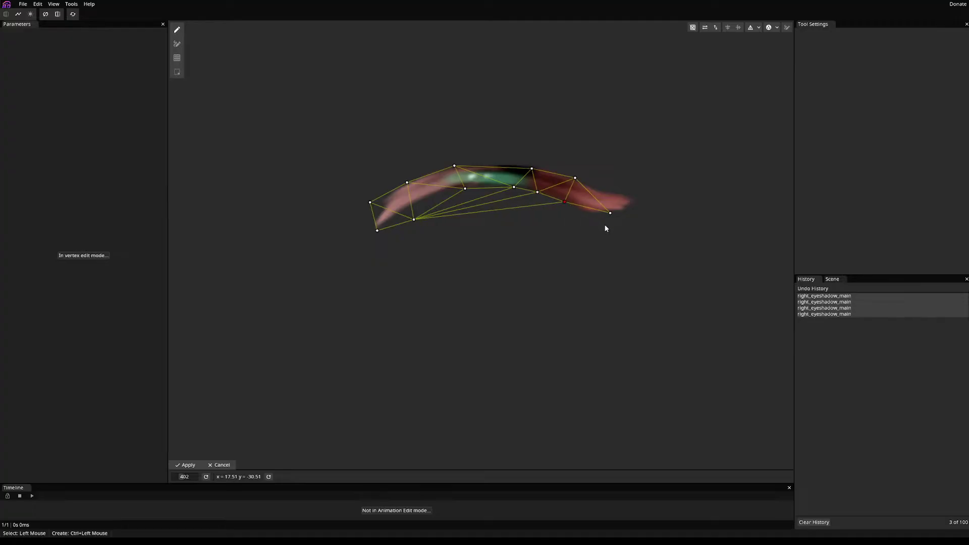
pyautogui.keyDown('ctrl'); pyautogui.click(587, 211); pyautogui.keyUp('ctrl')
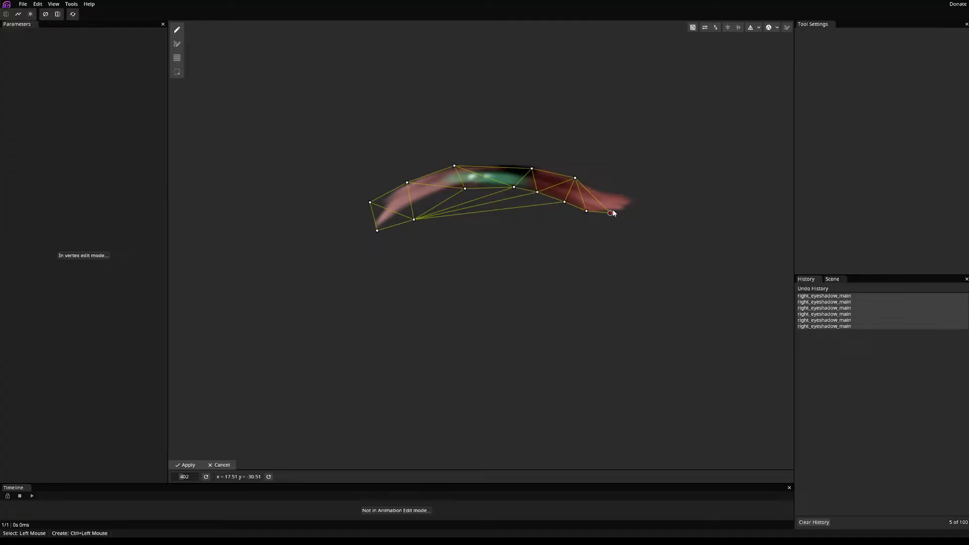
pyautogui.keyDown('ctrl'); pyautogui.click(632, 206); pyautogui.keyUp('ctrl')
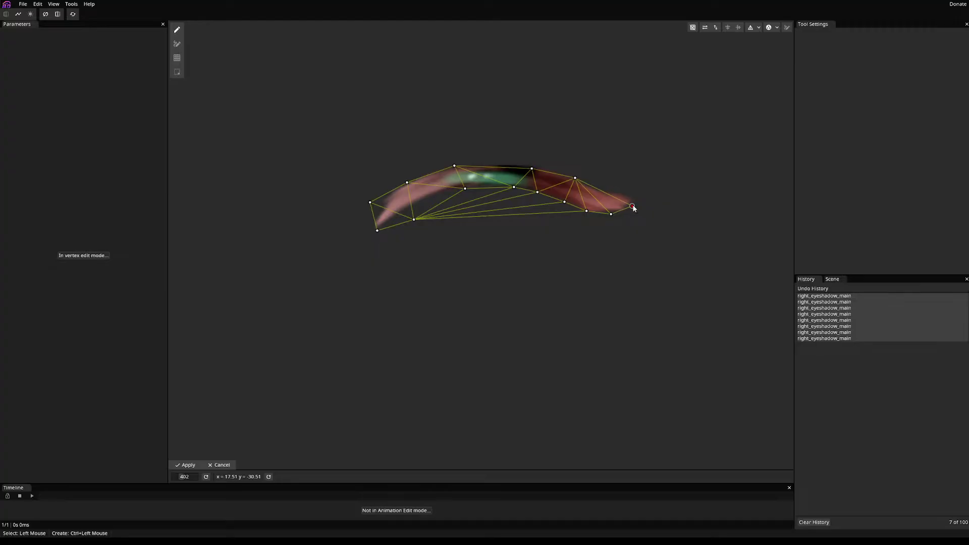
pyautogui.keyDown('ctrl'); pyautogui.click(637, 198); pyautogui.keyUp('ctrl')
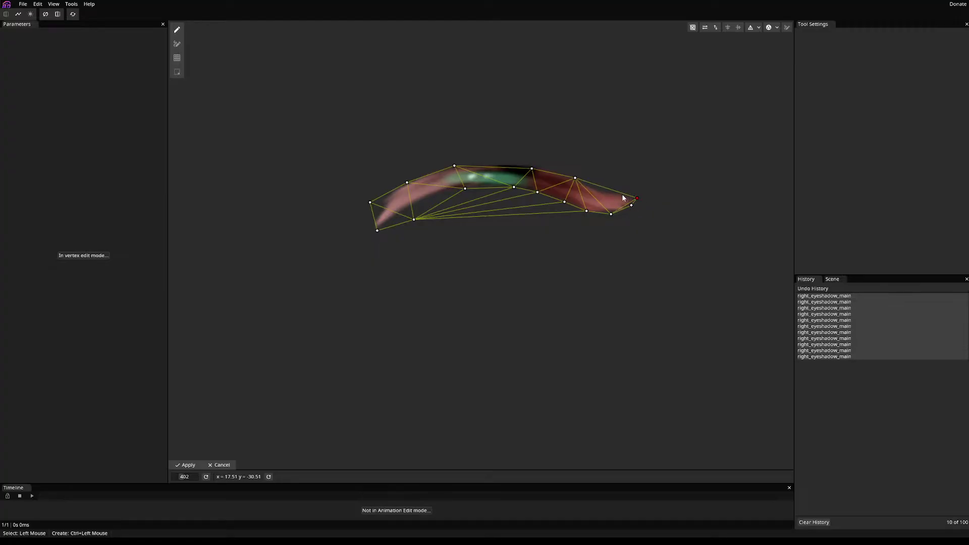
pyautogui.keyDown('ctrl'); pyautogui.click(615, 191); pyautogui.keyUp('ctrl')
pyautogui.keyDown('ctrl'); pyautogui.click(595, 186); pyautogui.keyUp('ctrl')
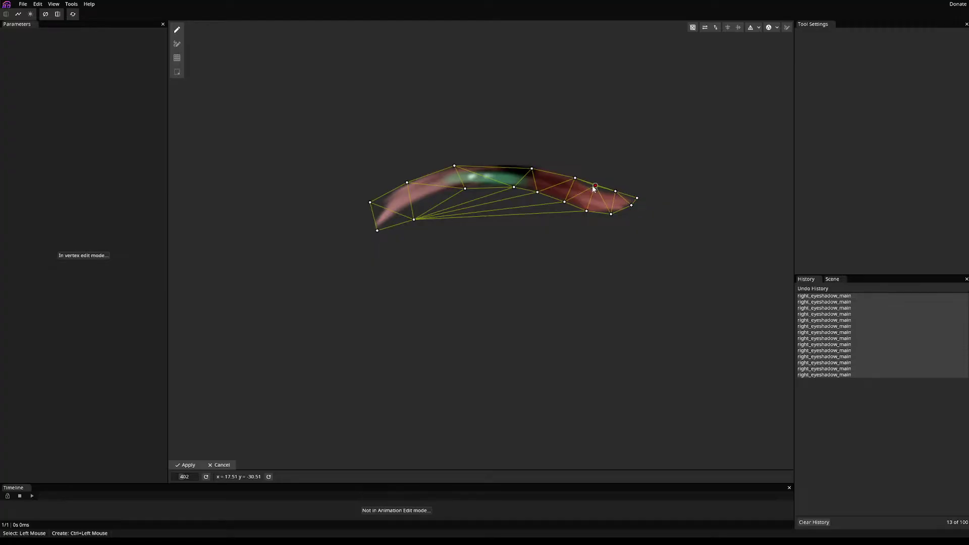
# - Add and adjust vertices along the eyeshadow's upper edge so the mesh follows its arch evenly
pyautogui.keyDown('ctrl'); pyautogui.click(547, 166); pyautogui.keyUp('ctrl')
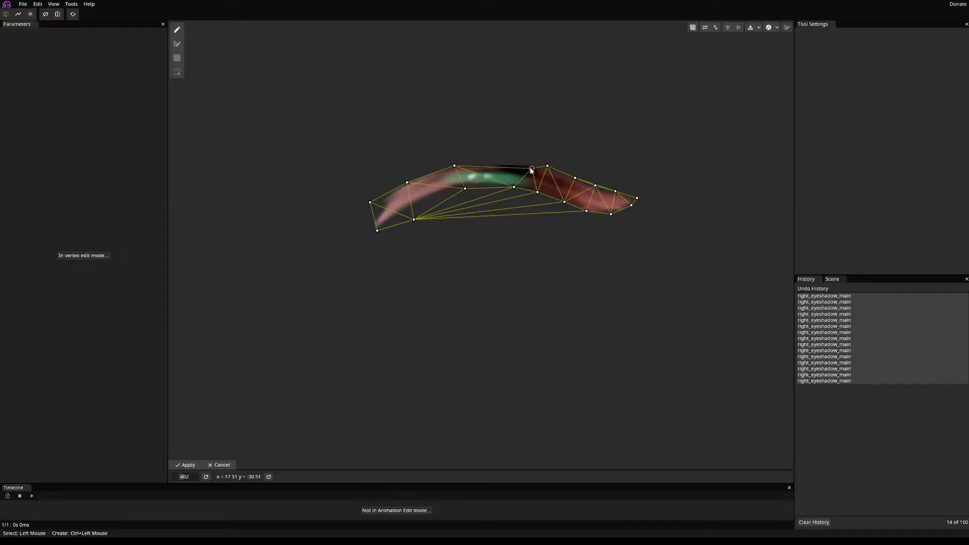
pyautogui.keyDown('ctrl'); pyautogui.click(518, 160); pyautogui.keyUp('ctrl')
pyautogui.keyDown('ctrl'); pyautogui.click(480, 162); pyautogui.keyUp('ctrl')
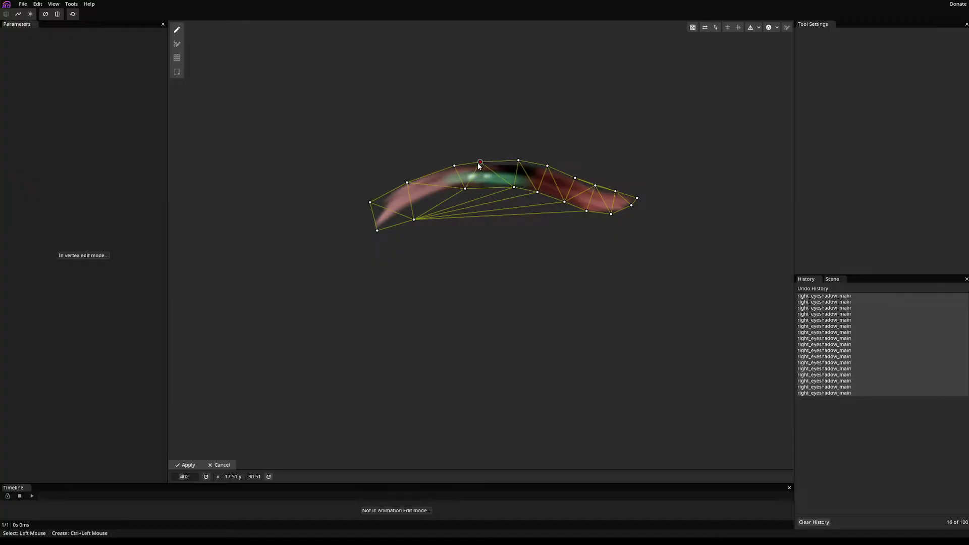
pyautogui.click(479, 162)
pyautogui.moveTo(518, 160); pyautogui.dragTo(546, 169)
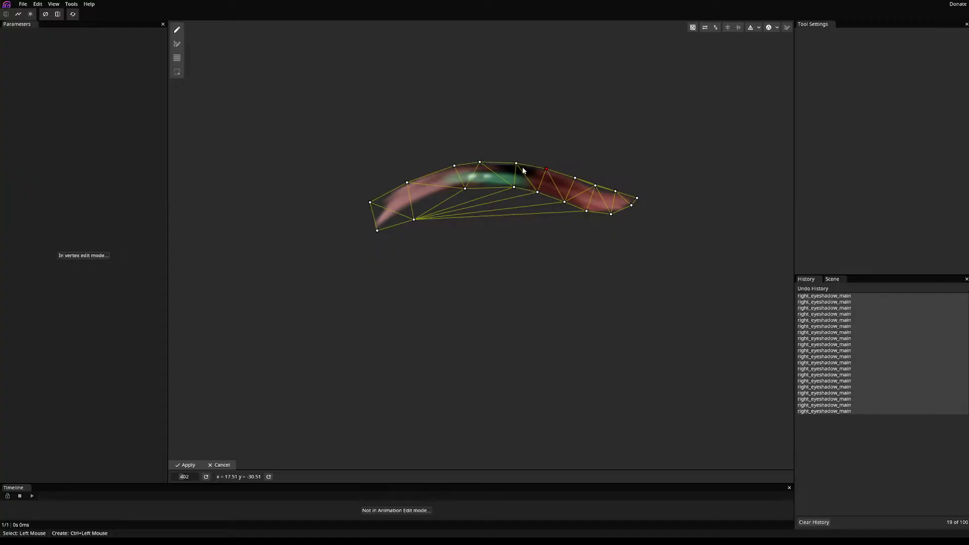
pyautogui.moveTo(454, 166); pyautogui.dragTo(425, 174)
pyautogui.keyDown('ctrl'); pyautogui.click(417, 174); pyautogui.keyUp('ctrl')
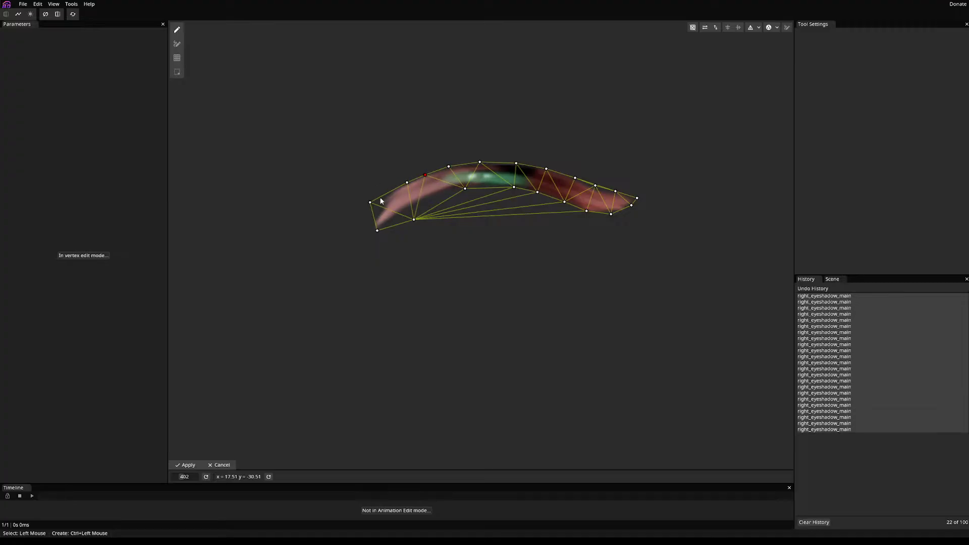
# - Add and reposition vertices around the eyeshadow's inner end and lower edge so the mesh hugs its curve
pyautogui.keyDown('ctrl'); pyautogui.click(381, 201); pyautogui.keyUp('ctrl')
pyautogui.moveTo(381, 201); pyautogui.dragTo(488, 184)
pyautogui.keyDown('ctrl'); pyautogui.click(379, 215); pyautogui.keyUp('ctrl')
pyautogui.keyDown('ctrl'); pyautogui.click(373, 225); pyautogui.keyUp('ctrl')
pyautogui.keyDown('ctrl'); pyautogui.click(413, 201); pyautogui.keyUp('ctrl')
pyautogui.keyDown('ctrl'); pyautogui.click(443, 188); pyautogui.keyUp('ctrl')
pyautogui.keyDown('ctrl'); pyautogui.click(489, 186); pyautogui.keyUp('ctrl')
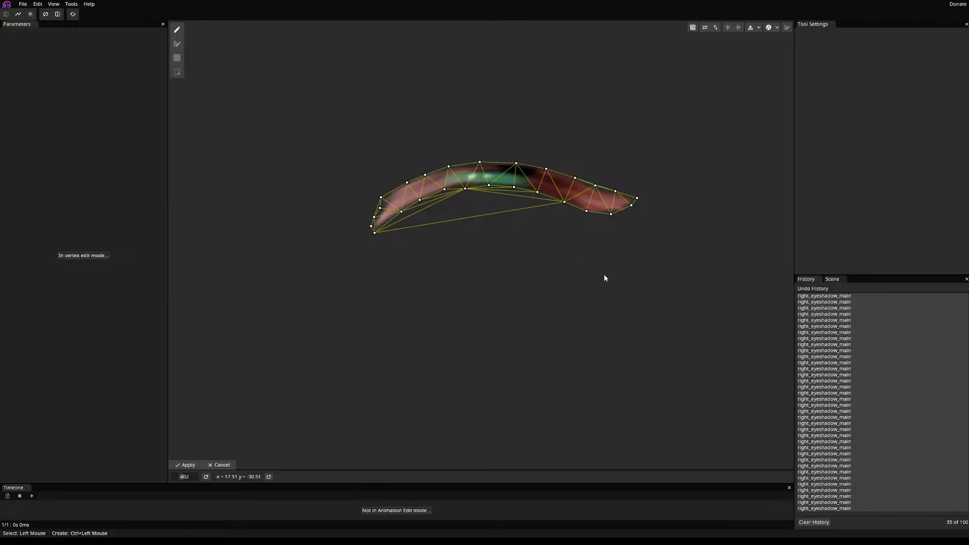
# - Move a lower-edge vertex inward beneath the green area, add a replacement on the outer lower edge, and apply the eyeshadow mesh
pyautogui.moveTo(564, 202); pyautogui.dragTo(471, 194)
pyautogui.keyDown('ctrl'); pyautogui.click(559, 200); pyautogui.keyUp('ctrl')
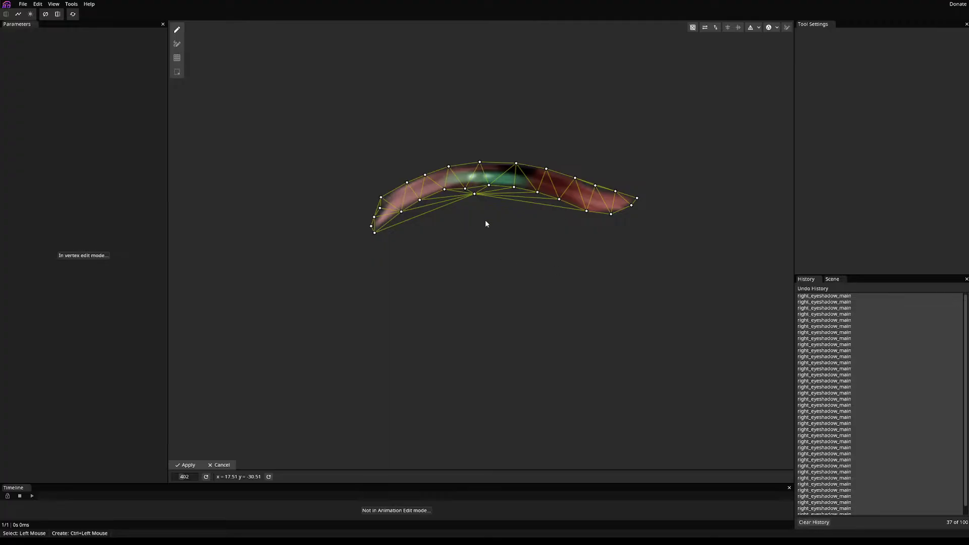
pyautogui.moveTo(486, 223); pyautogui.dragTo(413, 239)
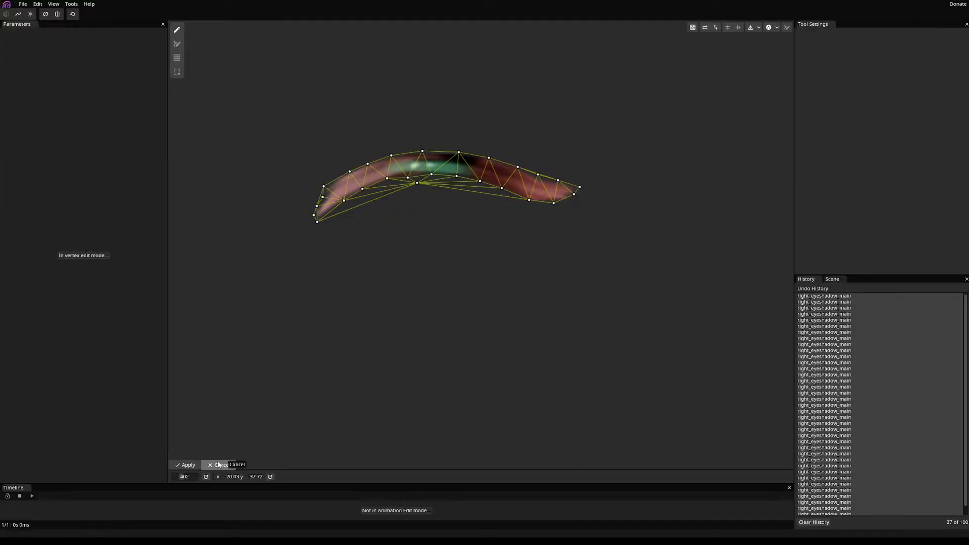
pyautogui.click(185, 464)
pyautogui.scroll(-5, 409, 285)
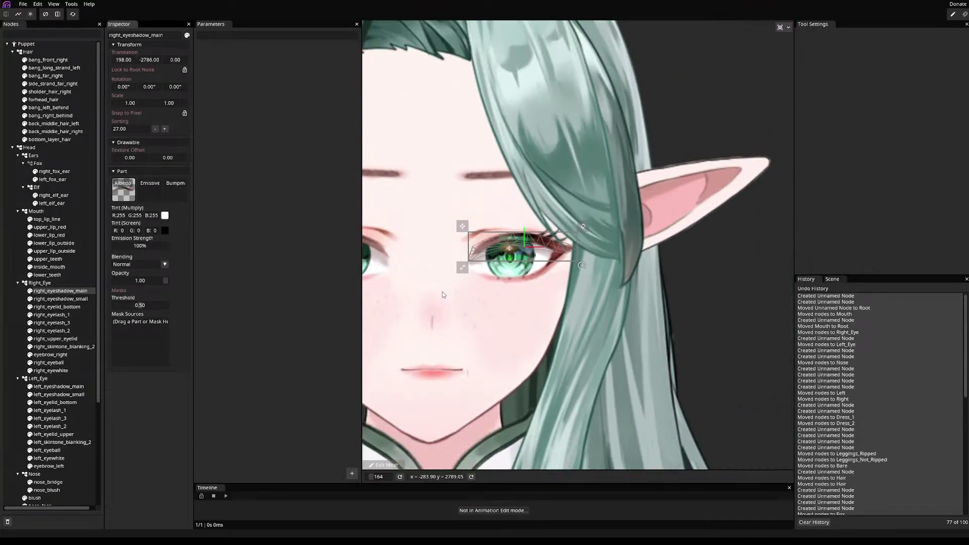
pyautogui.scroll(2, 527, 282)
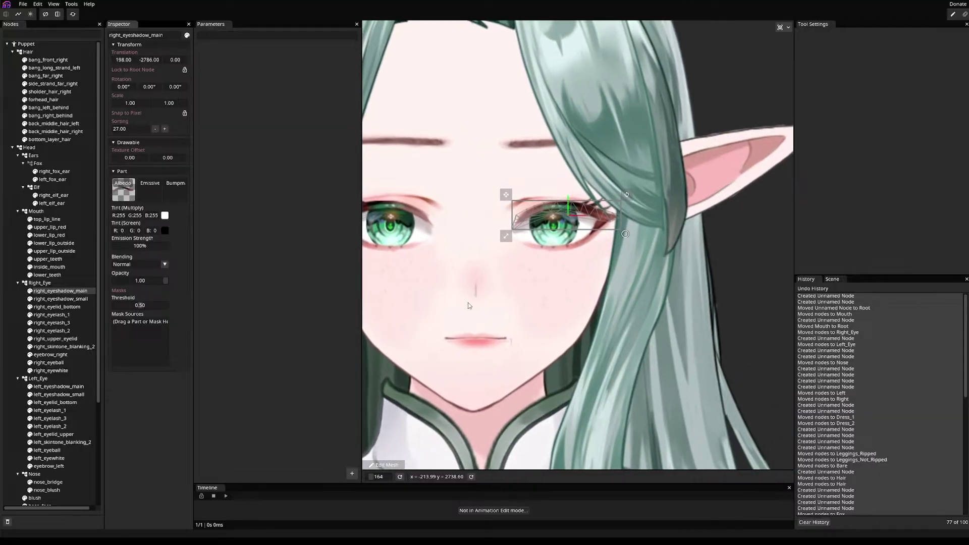
# - Open the right_eyeshadow_small part for mesh editing and generate its mesh automatically
pyautogui.click(52, 299)
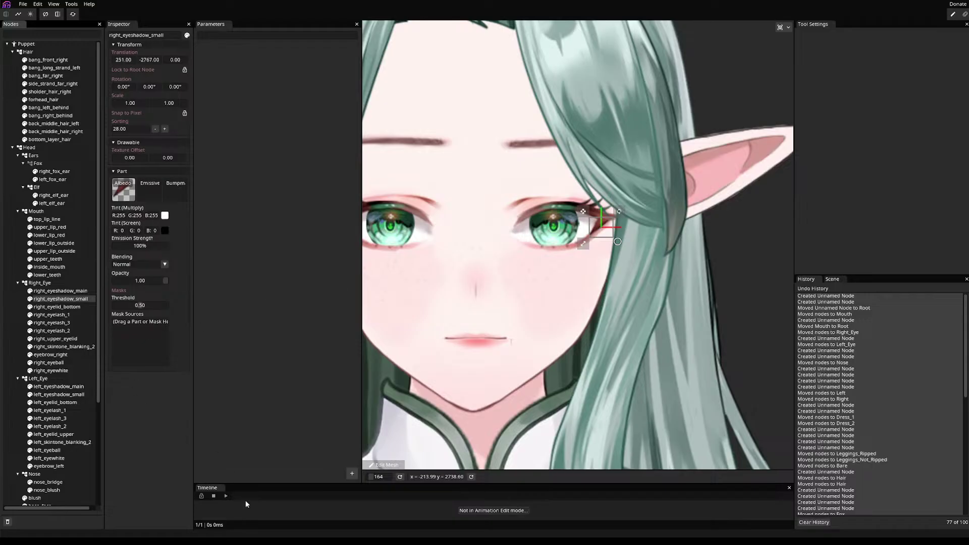
pyautogui.click(386, 464)
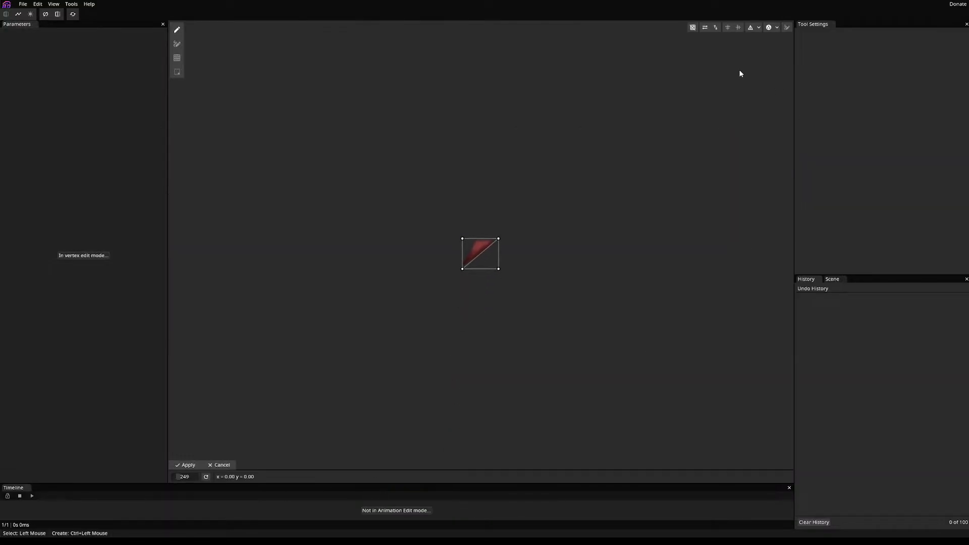
pyautogui.click(768, 27)
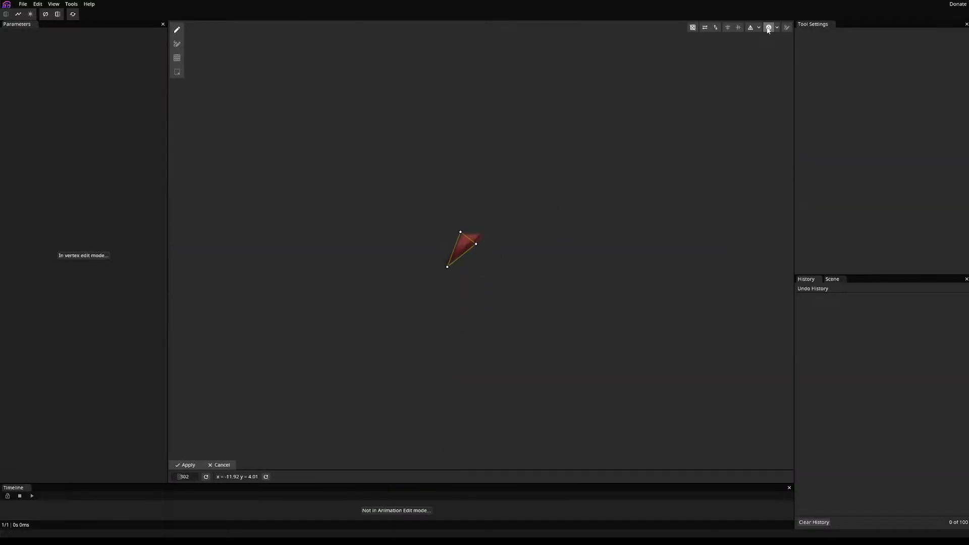
# - Stretch the small eyeshadow mesh's corner vertices outward so the triangle encloses the whole red shape
pyautogui.scroll(3, 480, 259)
pyautogui.moveTo(470, 225); pyautogui.dragTo(502, 198)
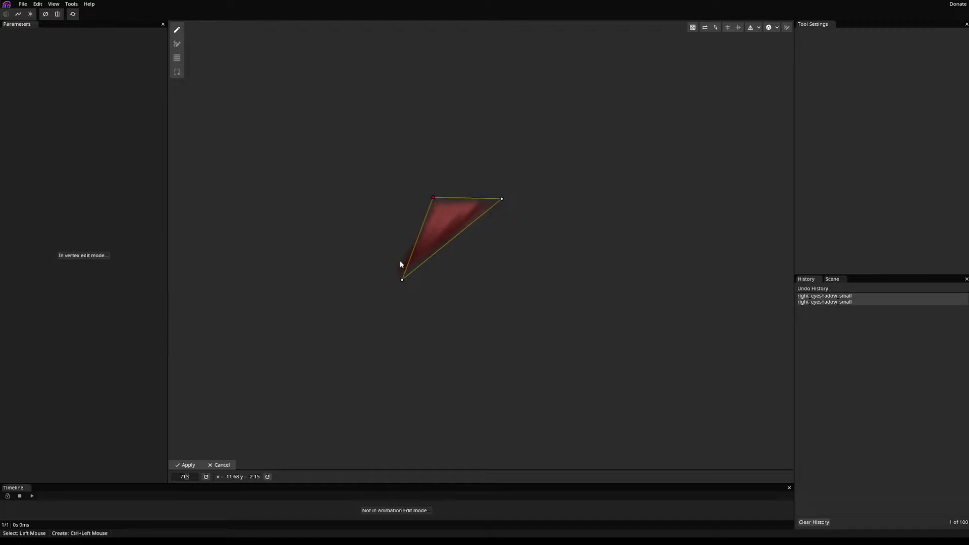
pyautogui.moveTo(399, 280); pyautogui.dragTo(392, 279)
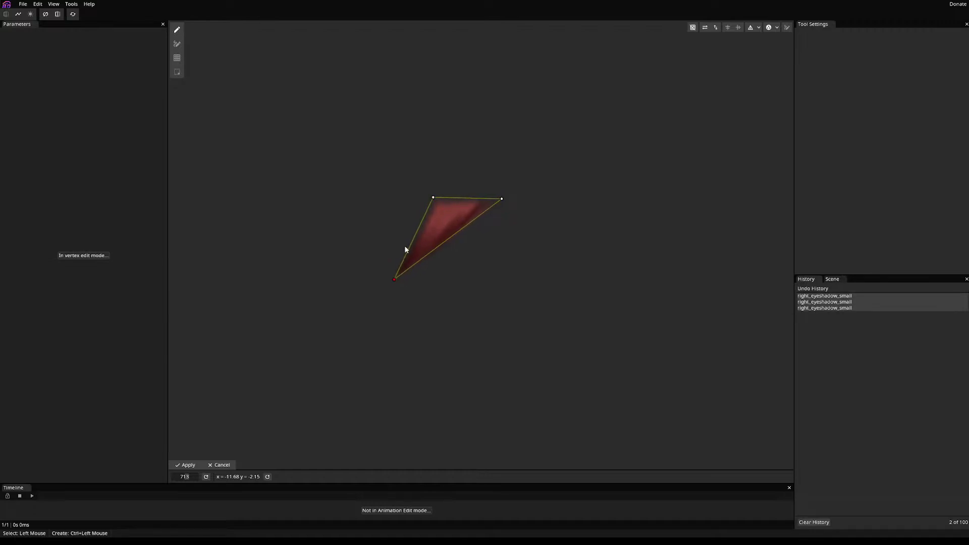
# - Add and adjust paired vertices along both long sides of the small eyeshadow's triangle, and apply the mesh
pyautogui.keyDown('ctrl'); pyautogui.click(417, 237); pyautogui.keyUp('ctrl')
pyautogui.keyDown('ctrl'); pyautogui.click(450, 239); pyautogui.keyUp('ctrl')
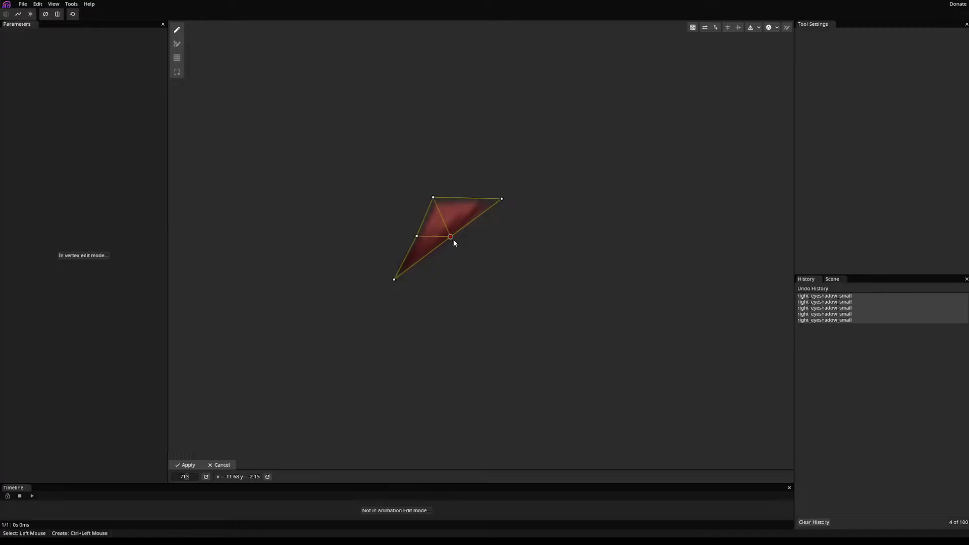
pyautogui.keyDown('ctrl'); pyautogui.click(401, 264); pyautogui.keyUp('ctrl')
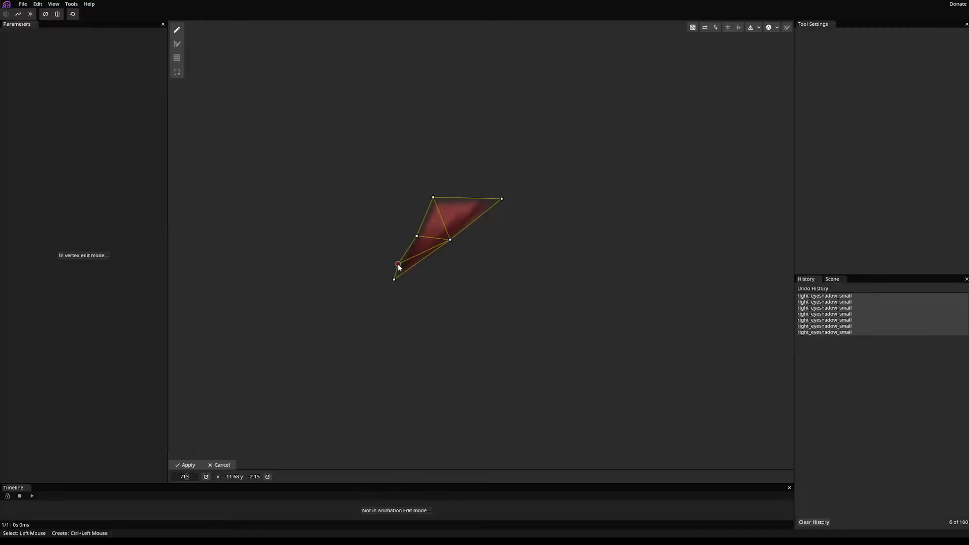
pyautogui.moveTo(407, 256); pyautogui.dragTo(397, 281)
pyautogui.keyDown('ctrl'); pyautogui.click(422, 257); pyautogui.keyUp('ctrl')
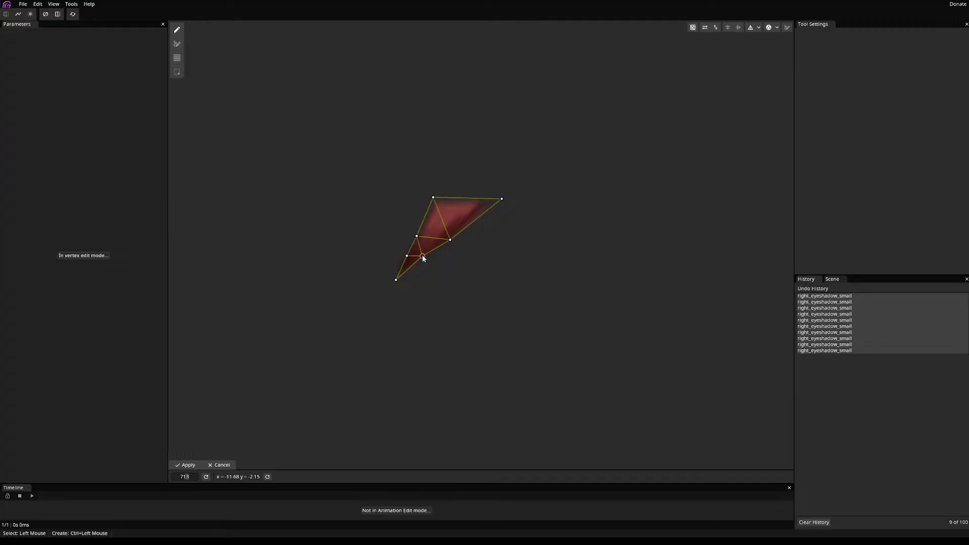
pyautogui.click(423, 258)
pyautogui.moveTo(450, 240); pyautogui.dragTo(421, 229)
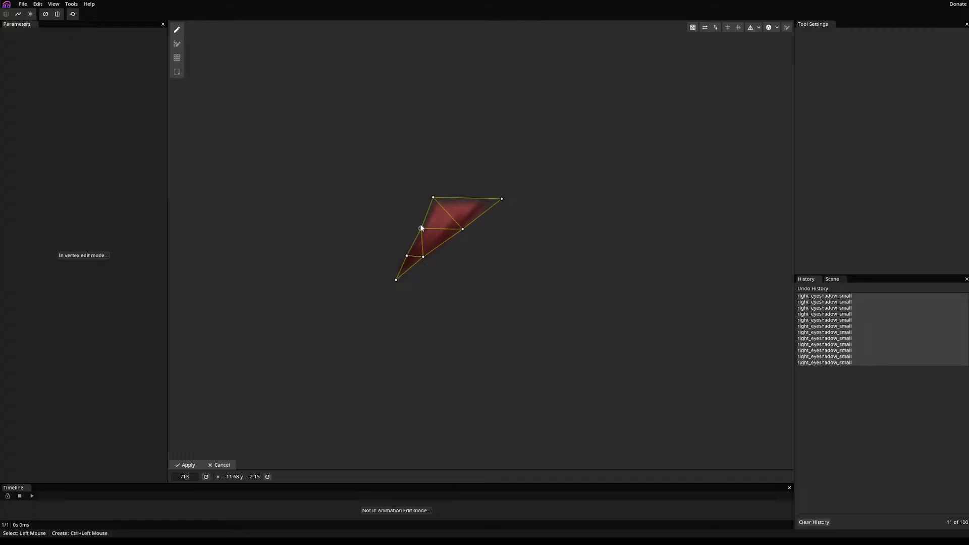
pyautogui.click(427, 256)
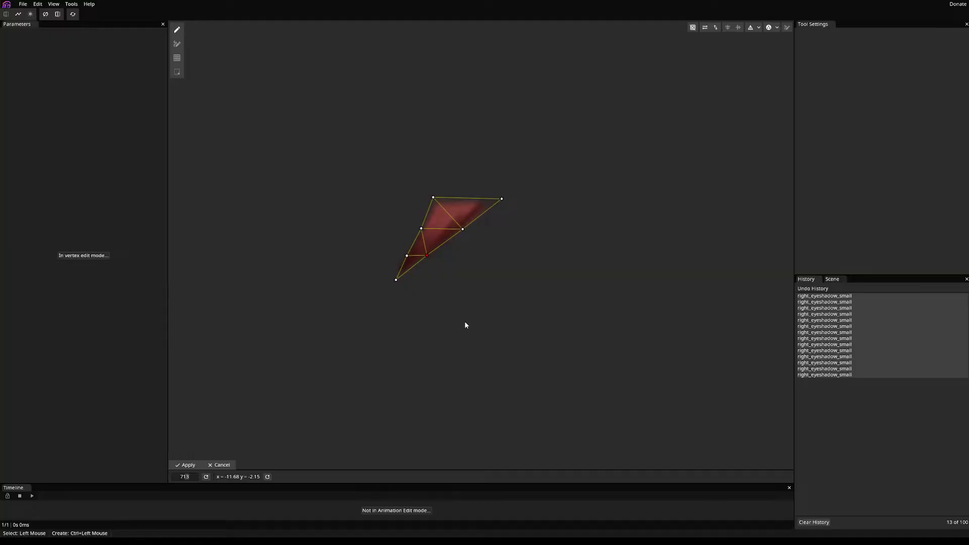
pyautogui.click(186, 465)
pyautogui.scroll(10, 583, 212)
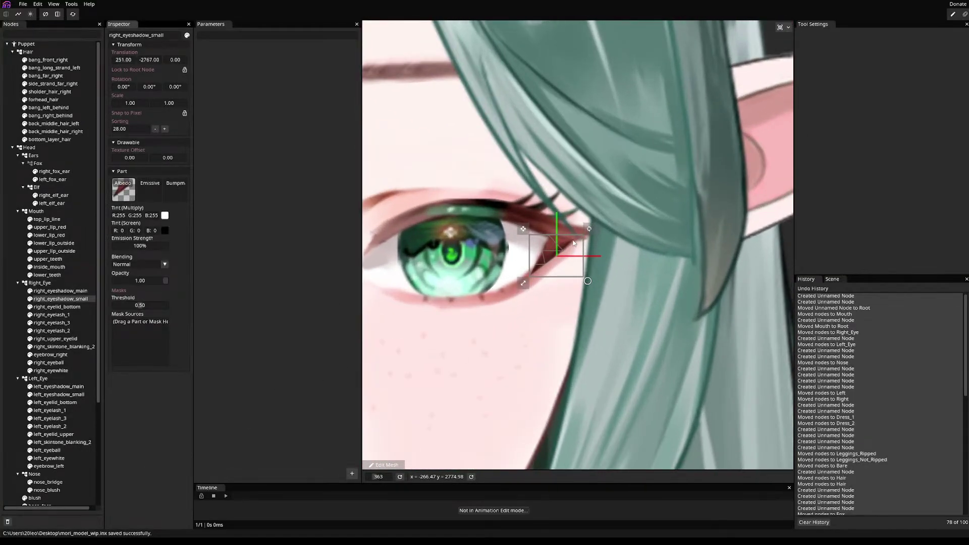
pyautogui.scroll(-10, 478, 276)
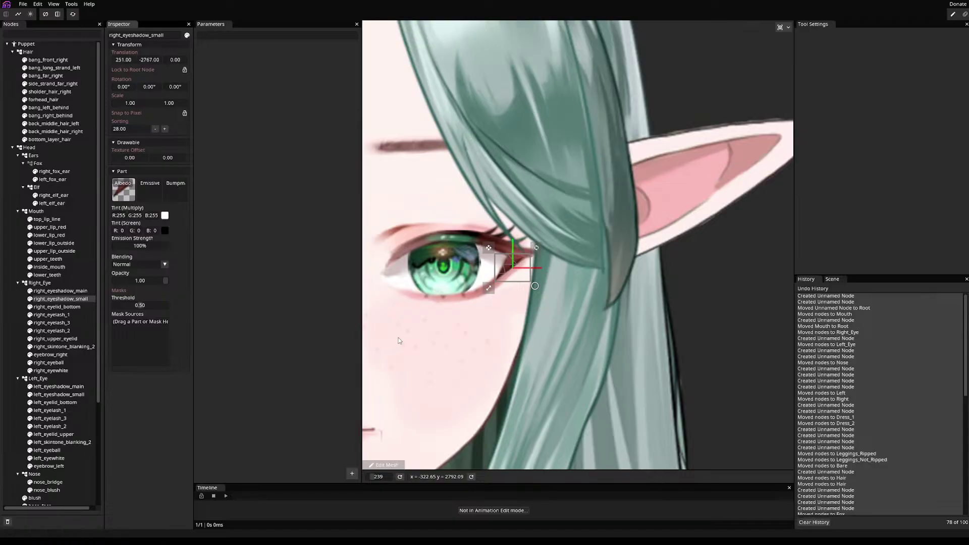
# - Open the right_eyelid_bottom part for mesh editing and generate its mesh automatically
pyautogui.click(59, 307)
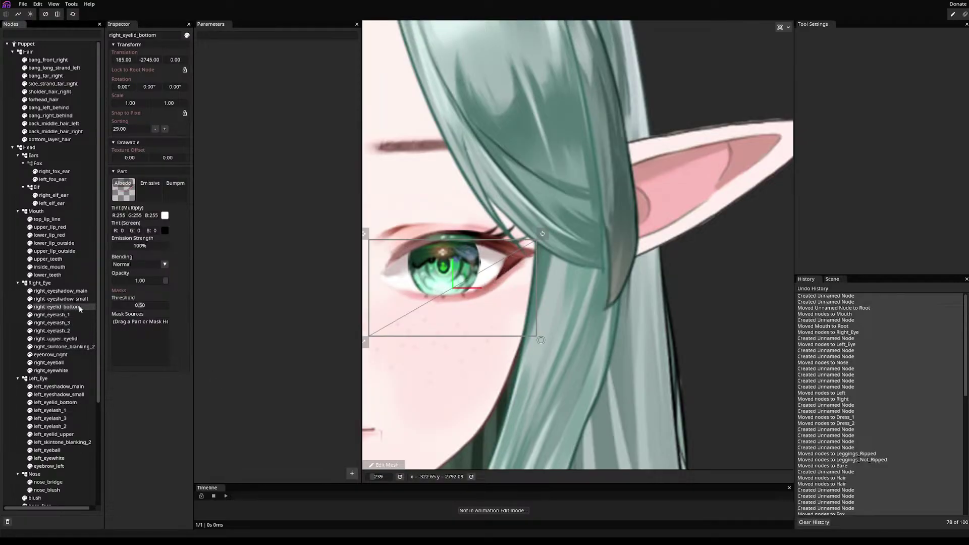
pyautogui.click(387, 465)
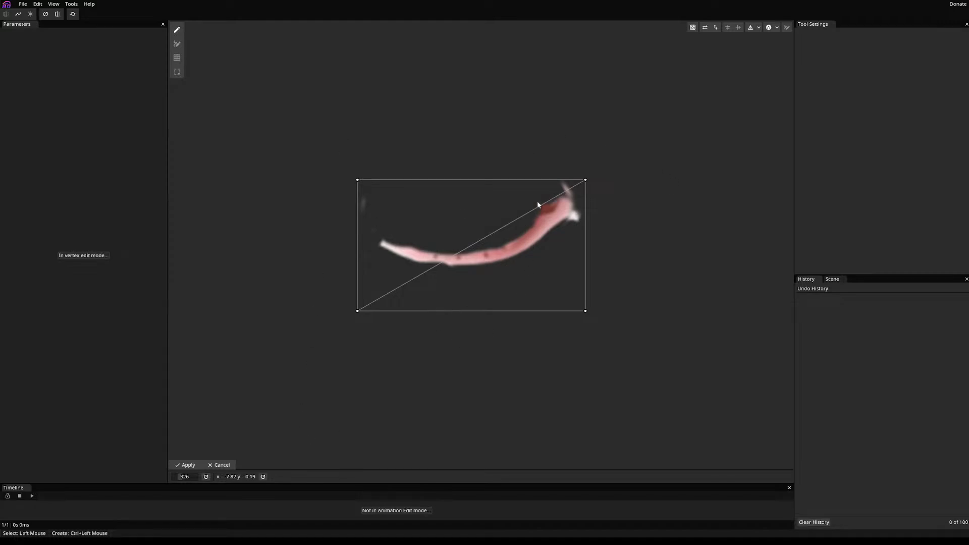
pyautogui.click(768, 31)
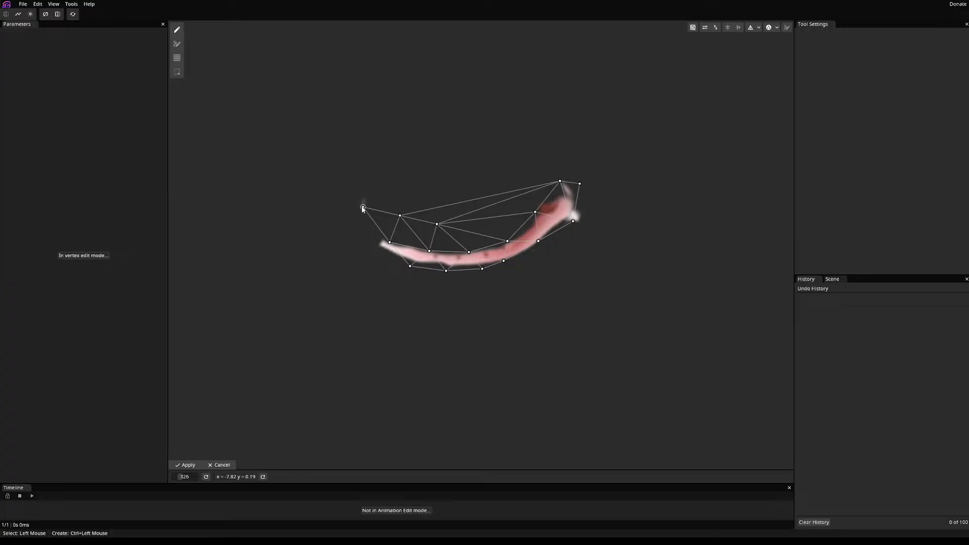
# - Pull the stray upper vertices of the lower eyelid mesh in toward the eyelid's inner tip, upper edge and outer corner
pyautogui.moveTo(362, 208); pyautogui.dragTo(382, 254)
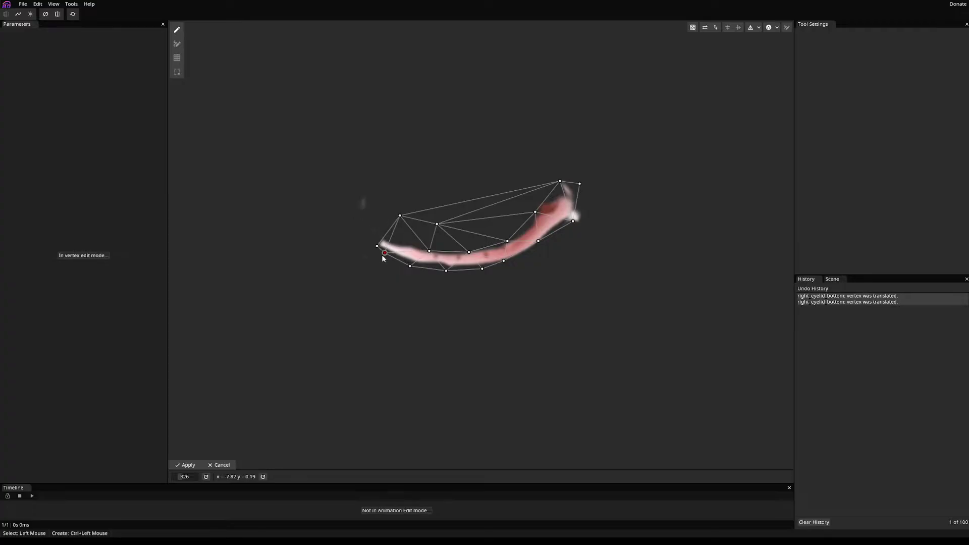
pyautogui.moveTo(400, 215); pyautogui.dragTo(475, 242)
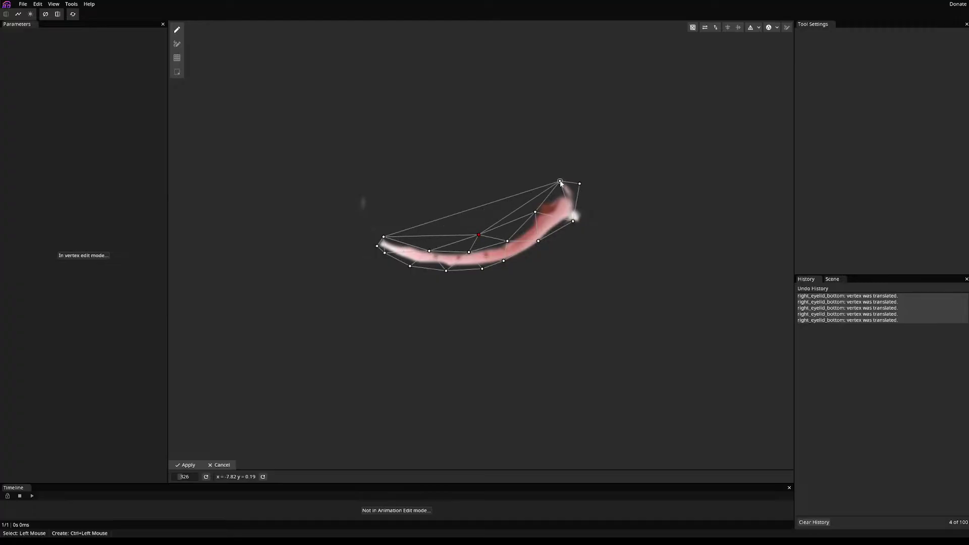
pyautogui.moveTo(560, 181); pyautogui.dragTo(574, 214)
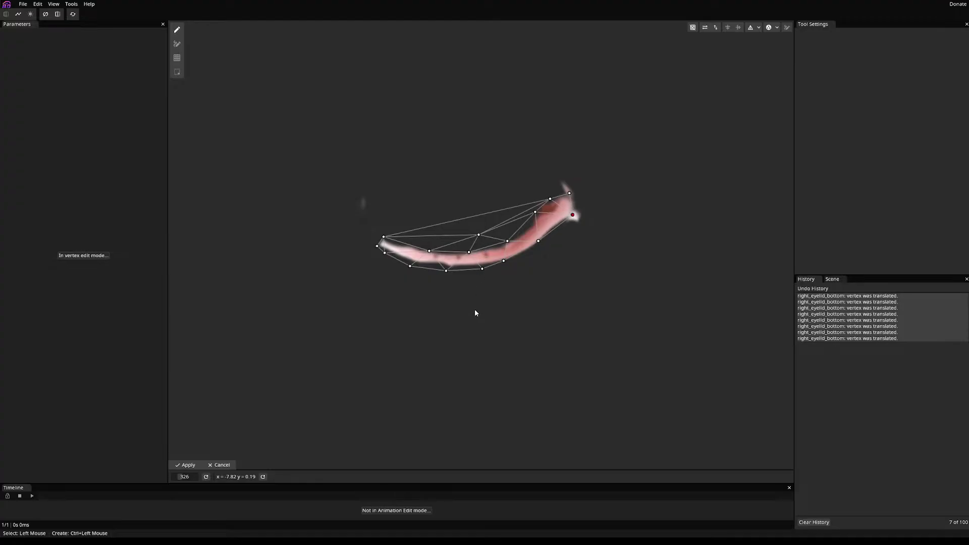
# - Fine-tune two vertices on the lower edge of the right_eyelid_bottom mesh, save the project and apply the mesh
pyautogui.moveTo(446, 271); pyautogui.dragTo(408, 272)
pyautogui.click(410, 267)
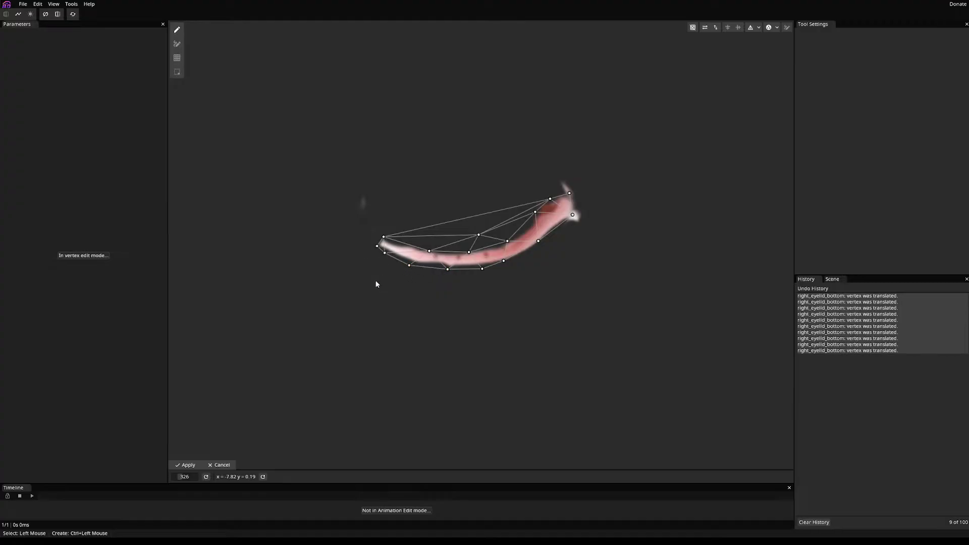
pyautogui.hotkey('ctrl', 's')
pyautogui.click(186, 465)
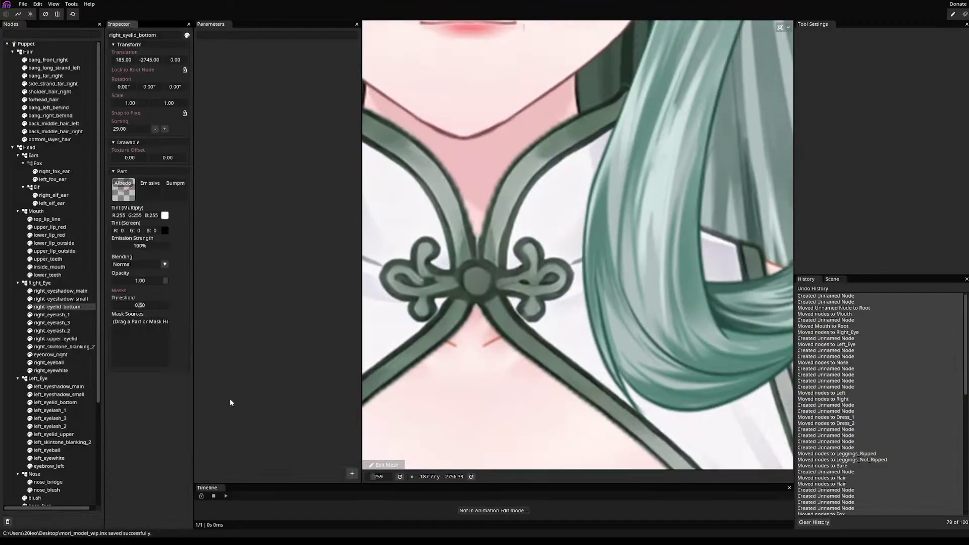
# - Open the right_eyelash_1 mesh for editing with automatic triangulation of its vertices turned on
pyautogui.scroll(-4, 527, 245)
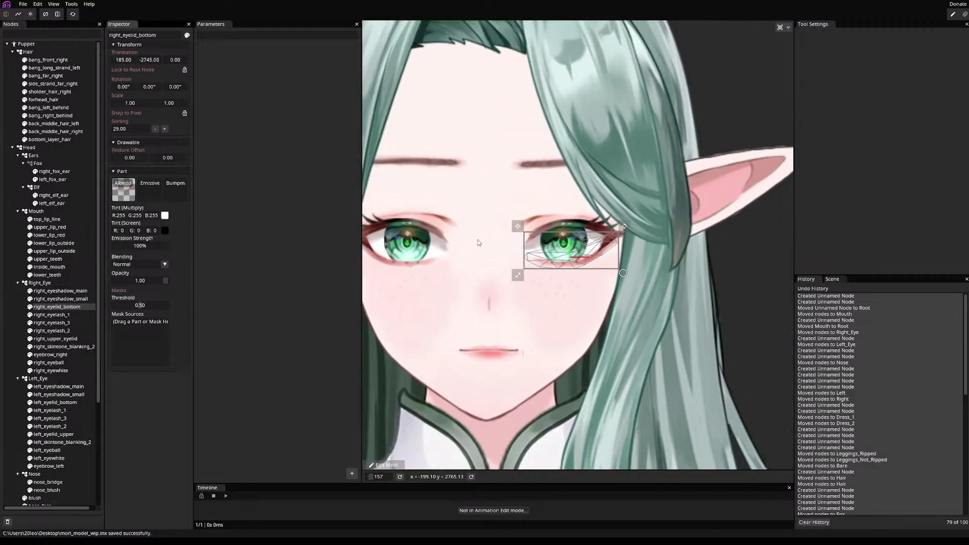
pyautogui.moveTo(489, 256); pyautogui.dragTo(530, 258)
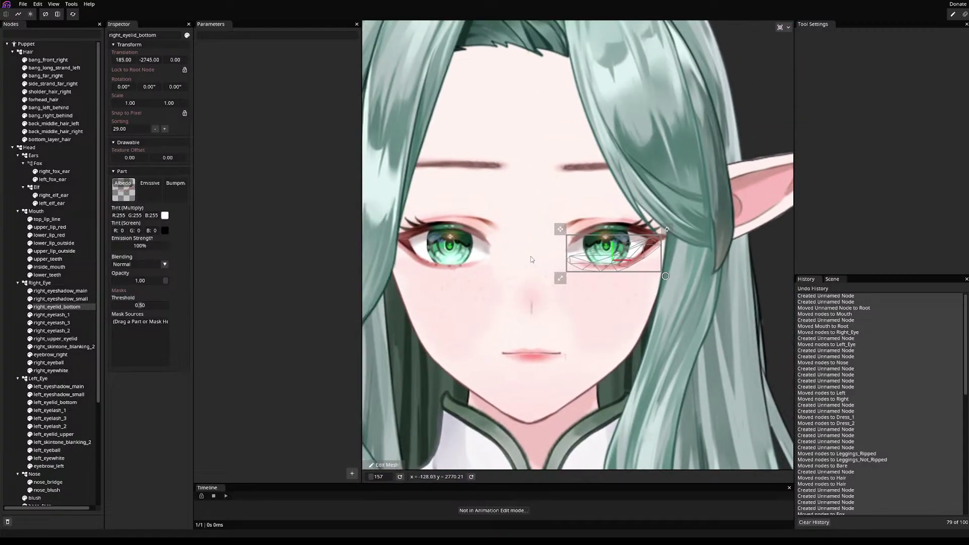
pyautogui.scroll(2, 520, 256)
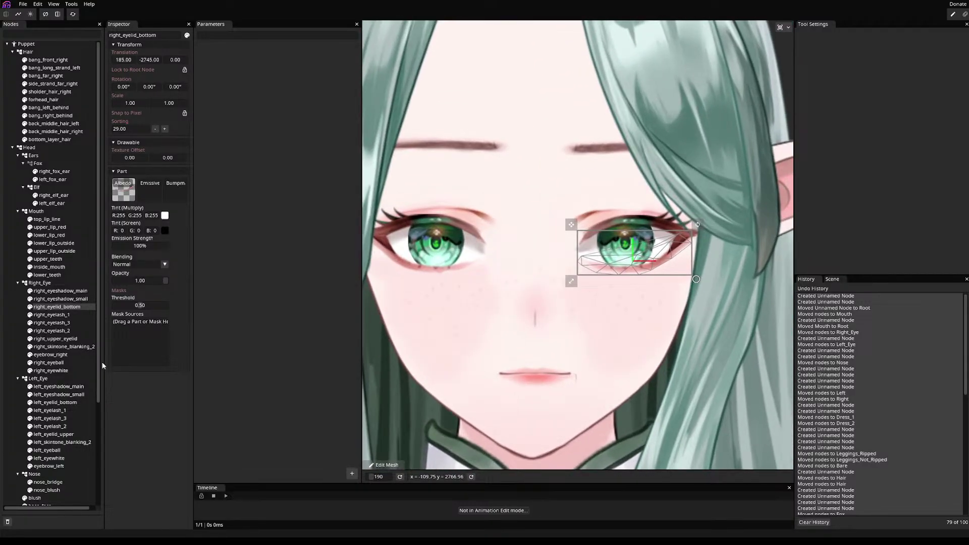
pyautogui.click(51, 313)
pyautogui.scroll(9, 705, 240)
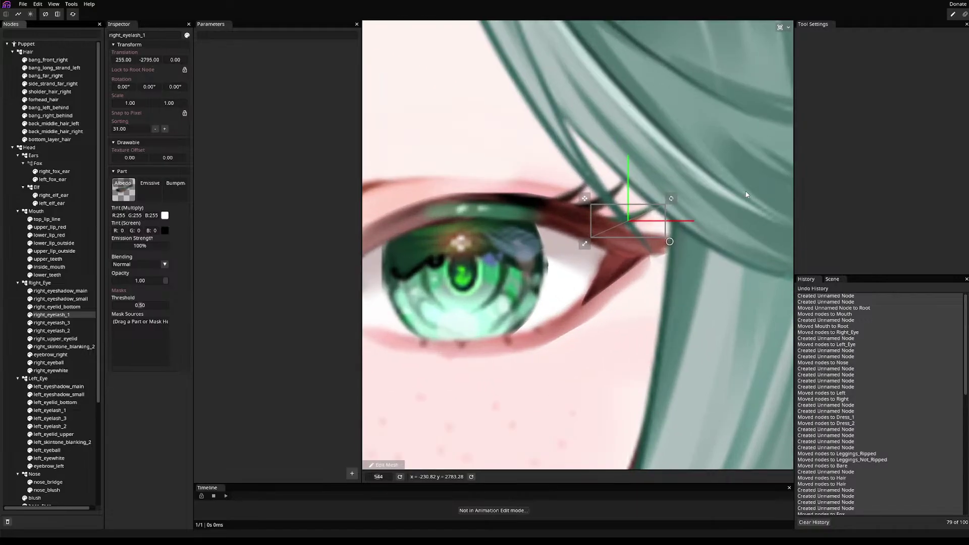
pyautogui.scroll(-1, 727, 199)
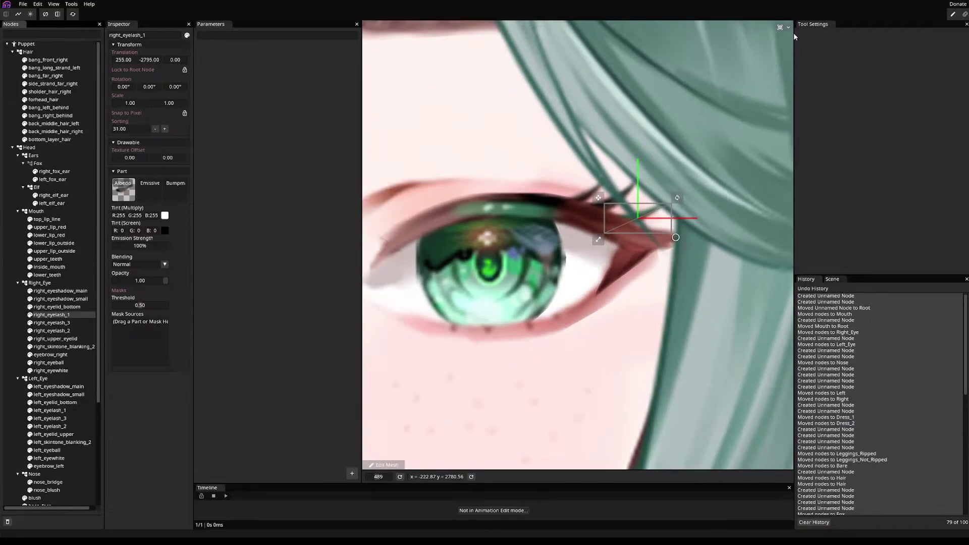
pyautogui.click(387, 465)
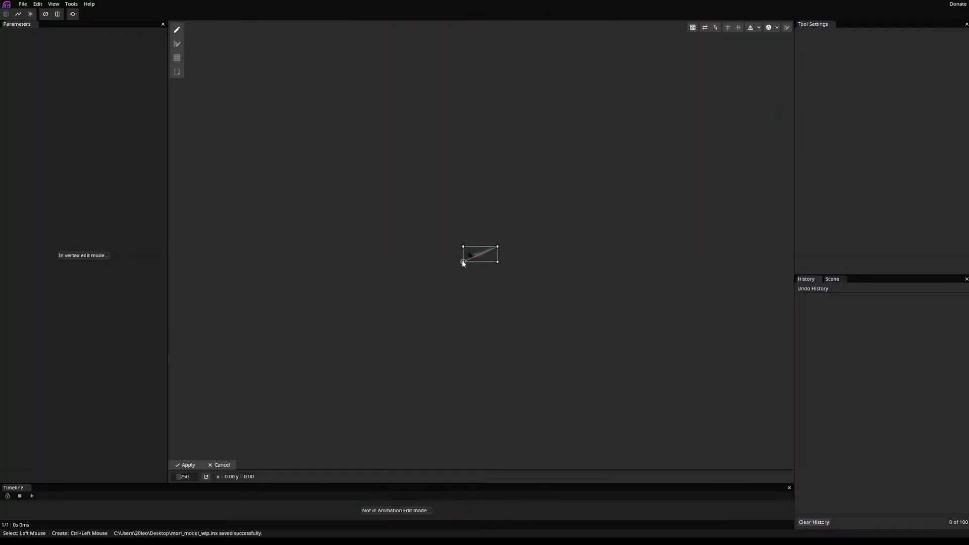
pyautogui.scroll(14, 511, 258)
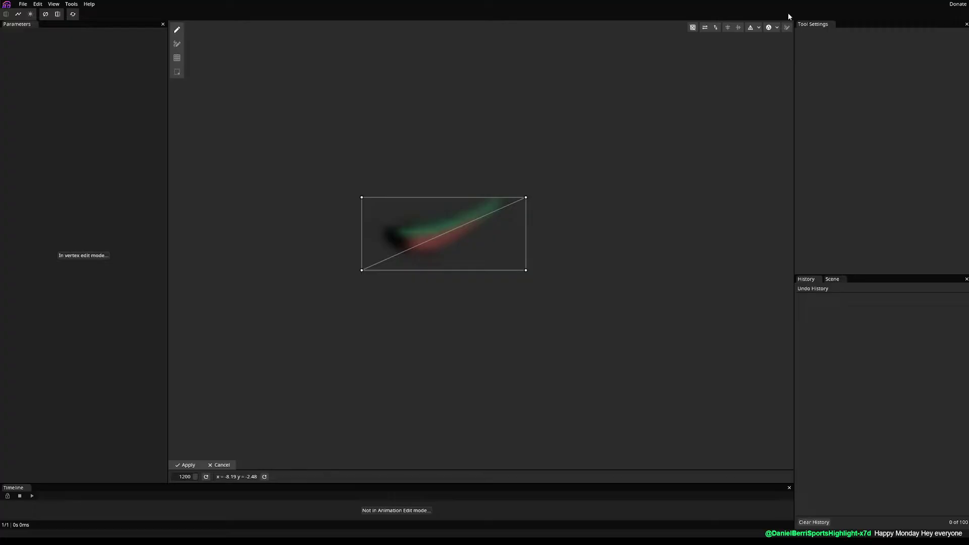
pyautogui.click(771, 29)
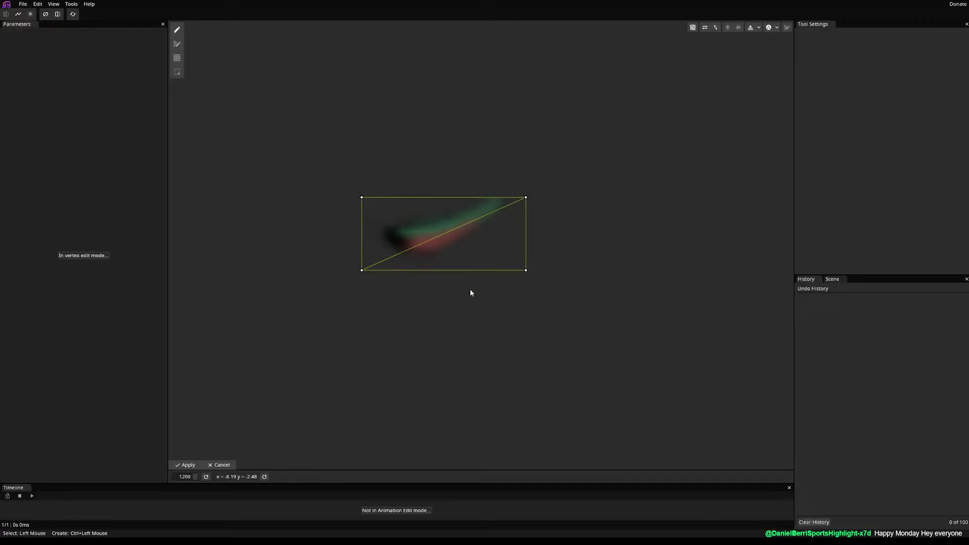
# - Pull the four corner vertices of the right_eyelash_1 mesh in to fit closely around the painted lash
pyautogui.moveTo(526, 270); pyautogui.dragTo(476, 240)
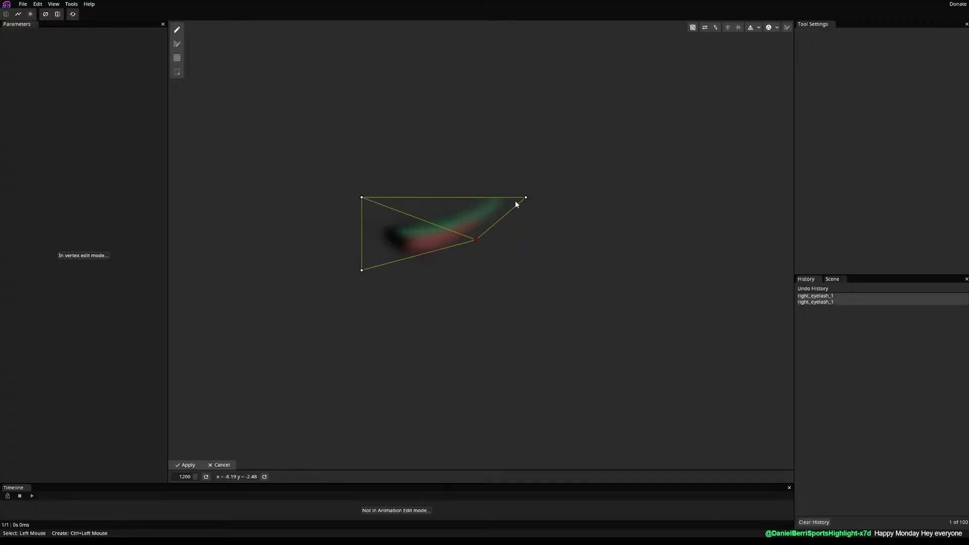
pyautogui.moveTo(525, 197); pyautogui.dragTo(510, 196)
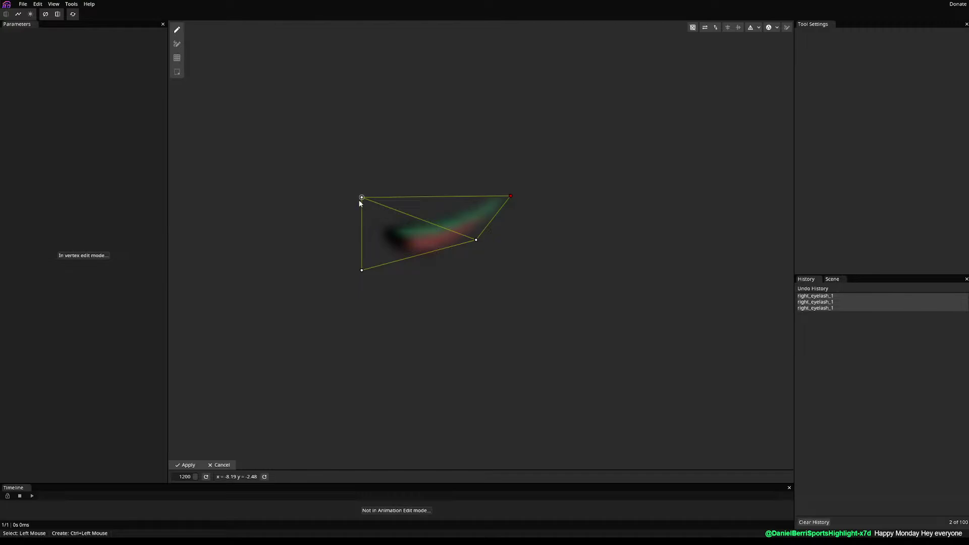
pyautogui.moveTo(361, 197); pyautogui.dragTo(452, 227)
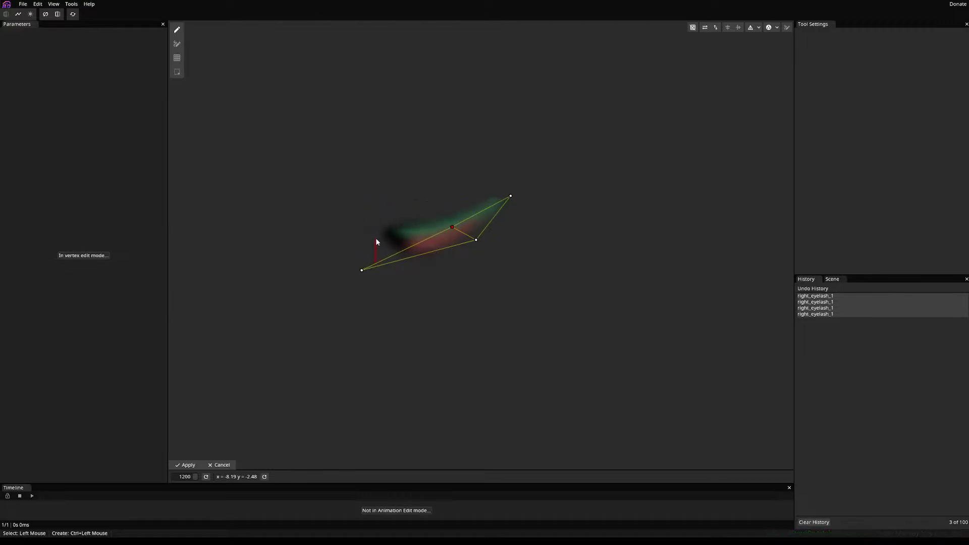
pyautogui.moveTo(362, 270); pyautogui.dragTo(395, 257)
pyautogui.moveTo(452, 227); pyautogui.dragTo(380, 237)
# - Add vertices around the root, lower edge and tip of right_eyelash_1 so the mesh follows the lash curve
pyautogui.keyDown('ctrl'); pyautogui.click(398, 226); pyautogui.keyUp('ctrl')
pyautogui.keyDown('ctrl'); pyautogui.click(392, 247); pyautogui.keyUp('ctrl')
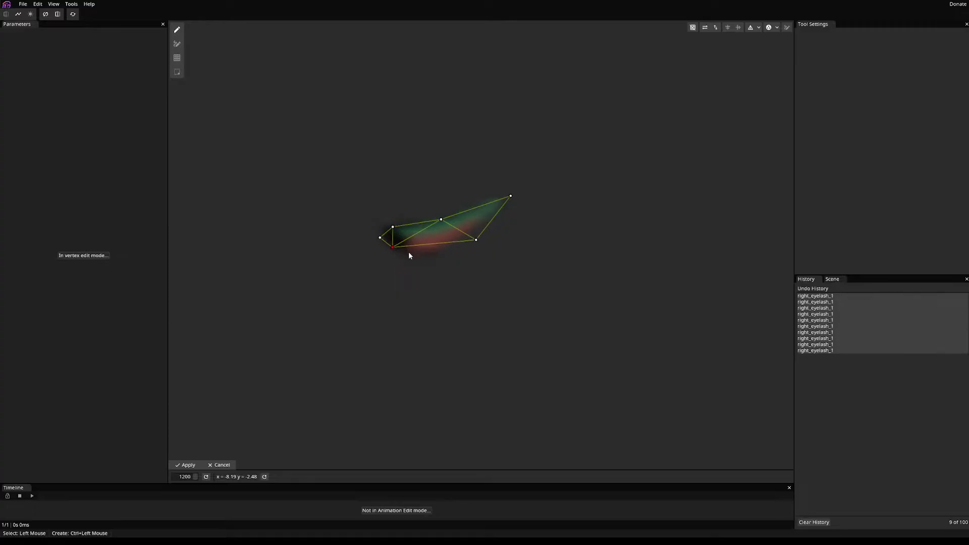
pyautogui.keyDown('ctrl'); pyautogui.click(409, 253); pyautogui.keyUp('ctrl')
pyautogui.keyDown('ctrl'); pyautogui.click(437, 249); pyautogui.keyUp('ctrl')
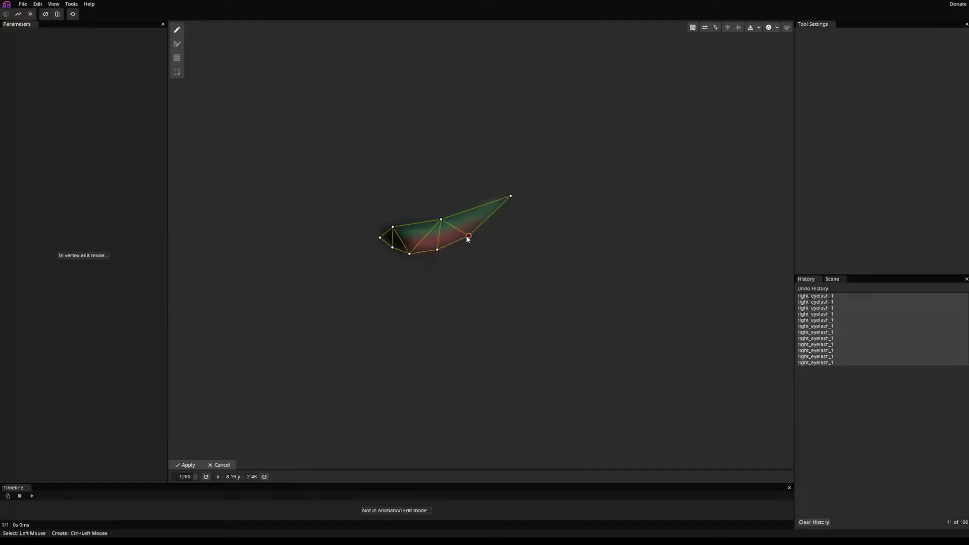
pyautogui.keyDown('ctrl'); pyautogui.click(491, 219); pyautogui.keyUp('ctrl')
pyautogui.keyDown('ctrl'); pyautogui.click(487, 201); pyautogui.keyUp('ctrl')
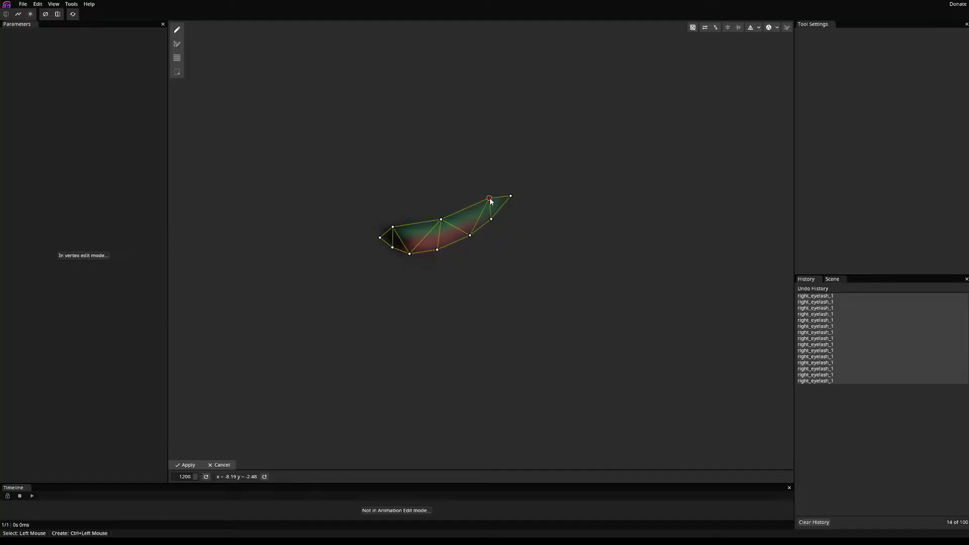
# - Nudge the tip and upper root vertices of right_eyelash_1 to the lash outline, save the project and apply the mesh
pyautogui.moveTo(510, 195); pyautogui.dragTo(505, 201)
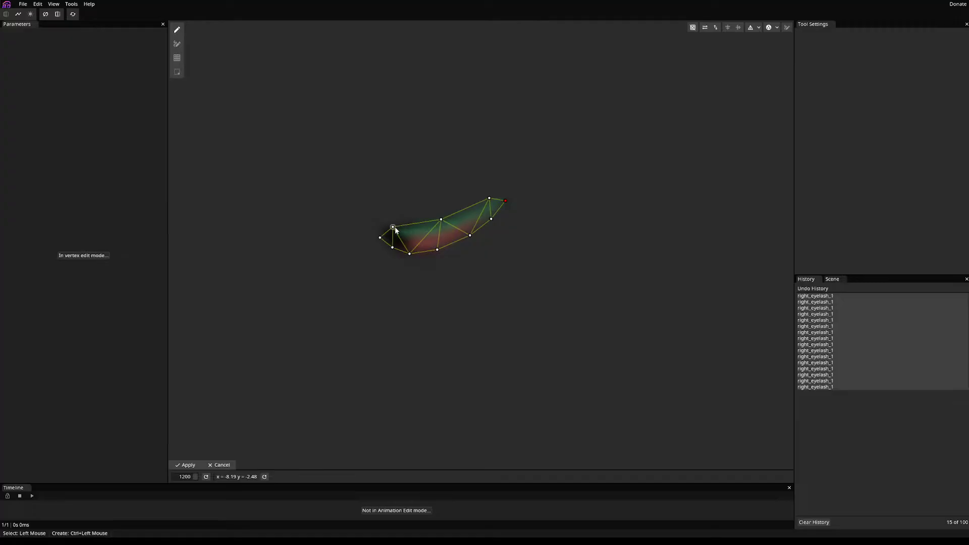
pyautogui.moveTo(393, 227); pyautogui.dragTo(388, 224)
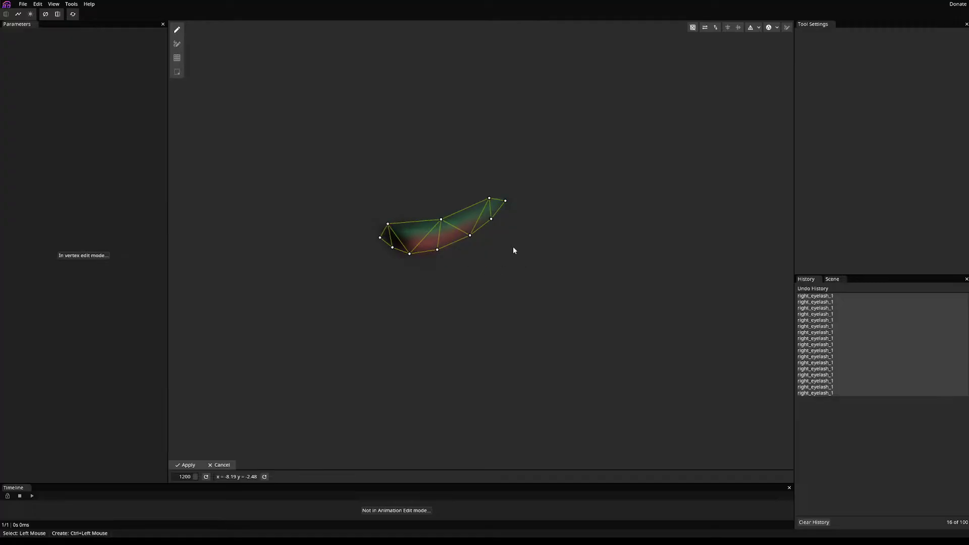
pyautogui.hotkey('ctrl', 's')
pyautogui.click(188, 464)
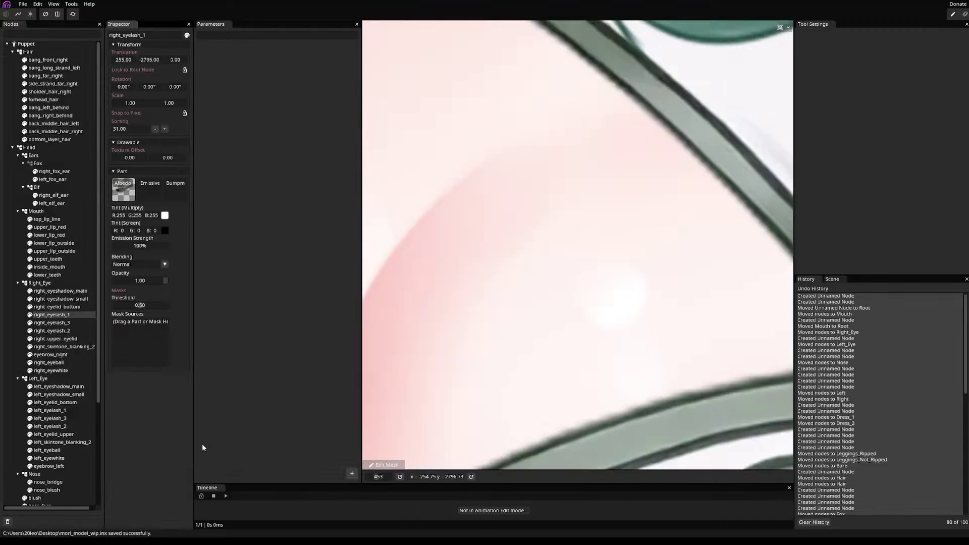
# - Open the right_eyelash_3 mesh for editing with automatic triangulation of its vertices turned on
pyautogui.scroll(-5, 638, 365)
pyautogui.scroll(5, 638, 366)
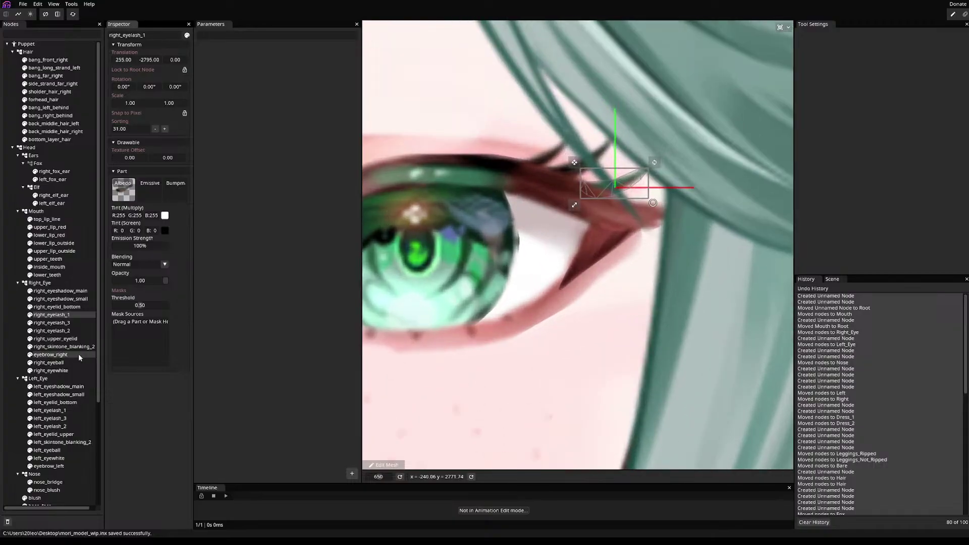
pyautogui.click(53, 323)
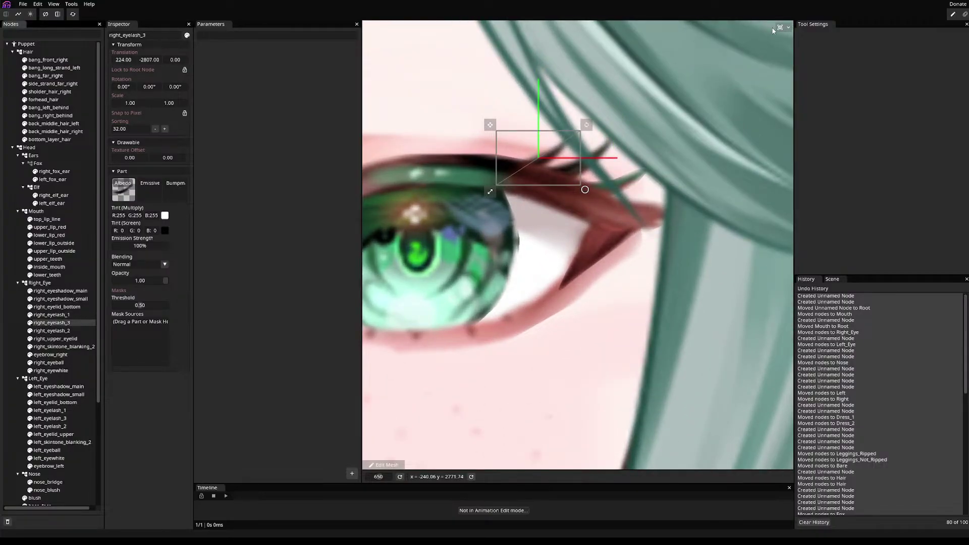
pyautogui.click(384, 465)
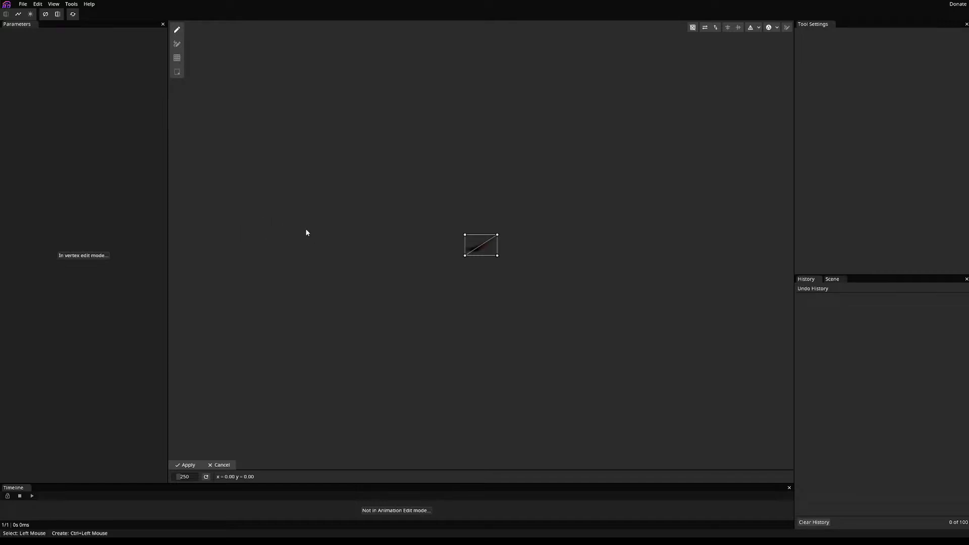
pyautogui.scroll(8, 377, 264)
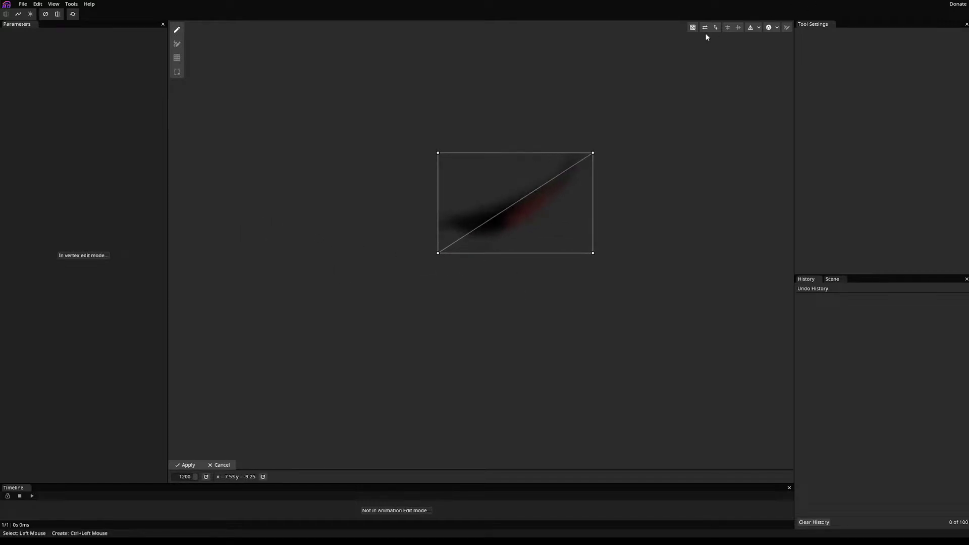
pyautogui.click(767, 27)
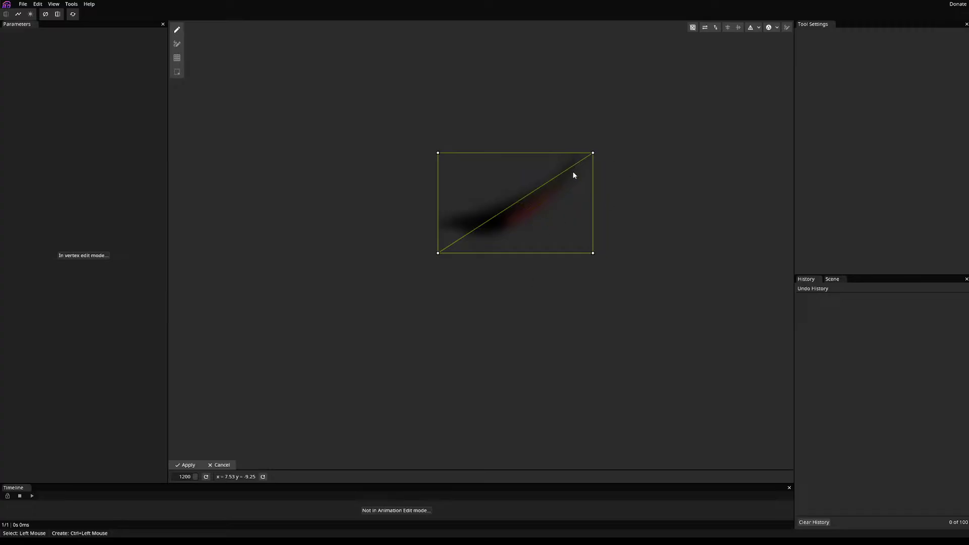
# - Fit the lower edge of the right_eyelash_3 mesh to the lash by moving three corner vertices and adding two between them
pyautogui.moveTo(593, 153); pyautogui.dragTo(588, 150)
pyautogui.moveTo(593, 252); pyautogui.dragTo(558, 207)
pyautogui.keyDown('ctrl'); pyautogui.click(517, 225); pyautogui.keyUp('ctrl')
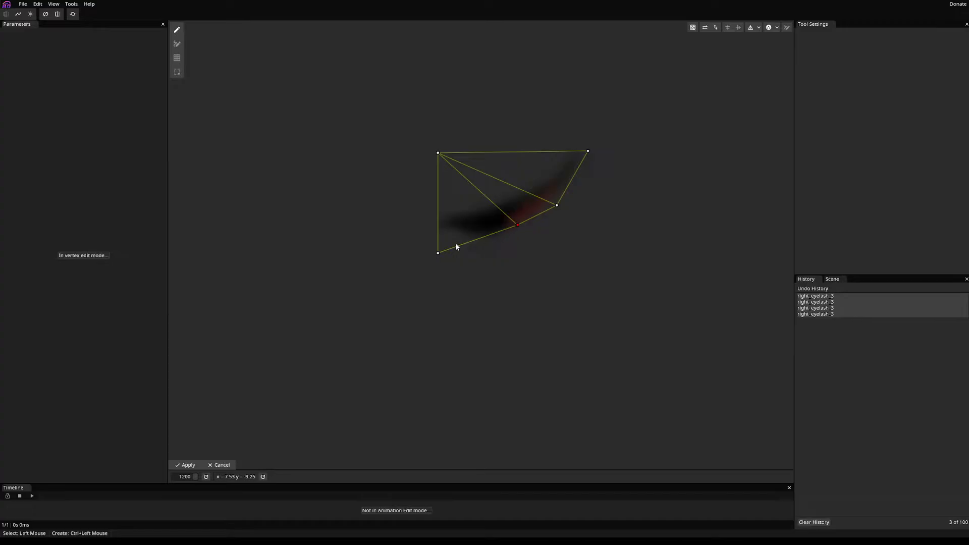
pyautogui.keyDown('ctrl'); pyautogui.click(461, 235); pyautogui.keyUp('ctrl')
pyautogui.moveTo(438, 253); pyautogui.dragTo(441, 223)
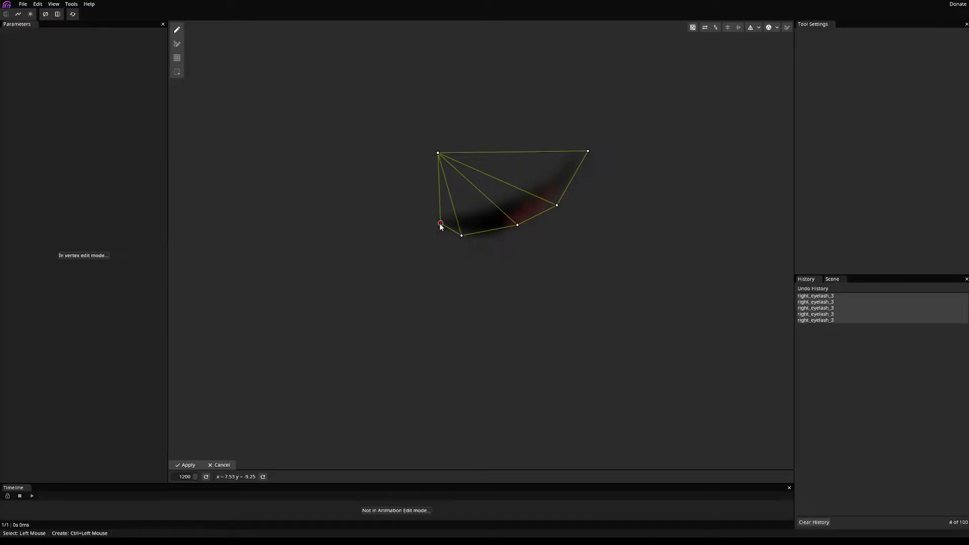
# - Shape the upper edge of the right_eyelash_3 mesh by moving in the remaining corner vertex and adding vertices along the lash
pyautogui.moveTo(438, 153); pyautogui.dragTo(491, 210)
pyautogui.keyDown('ctrl'); pyautogui.click(451, 211); pyautogui.keyUp('ctrl')
pyautogui.keyDown('ctrl'); pyautogui.click(487, 212); pyautogui.keyUp('ctrl')
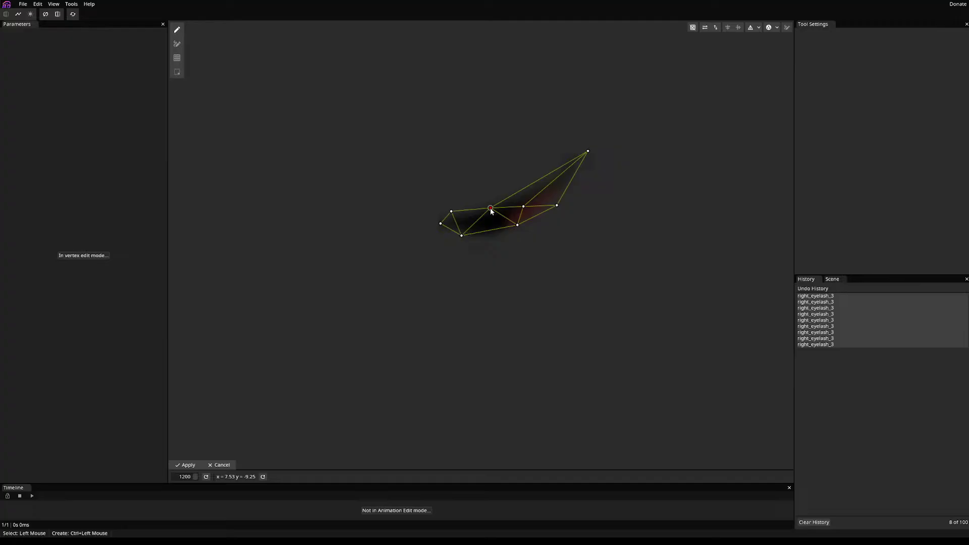
pyautogui.keyDown('ctrl'); pyautogui.click(525, 195); pyautogui.keyUp('ctrl')
pyautogui.keyDown('ctrl'); pyautogui.click(552, 174); pyautogui.keyUp('ctrl')
pyautogui.keyDown('ctrl'); pyautogui.click(559, 158); pyautogui.keyUp('ctrl')
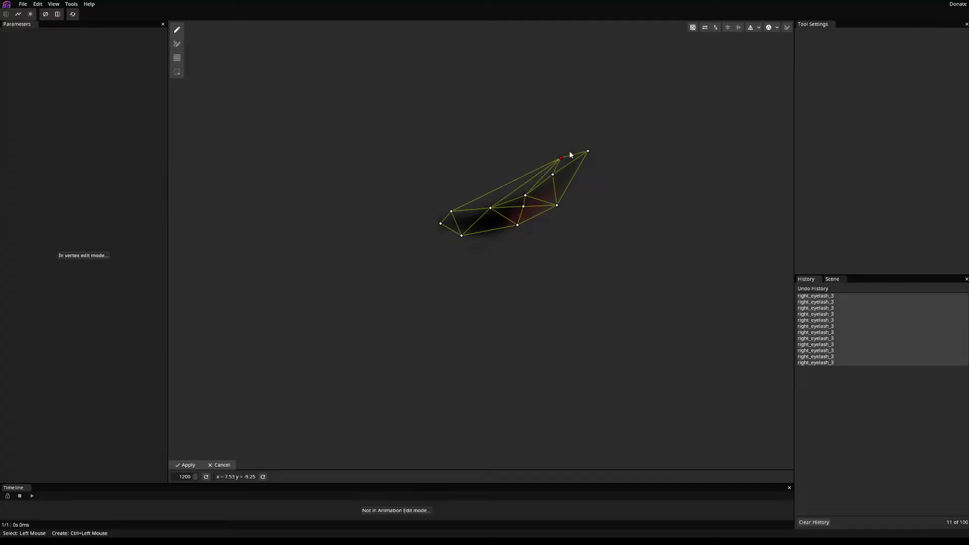
pyautogui.moveTo(559, 158); pyautogui.dragTo(506, 202)
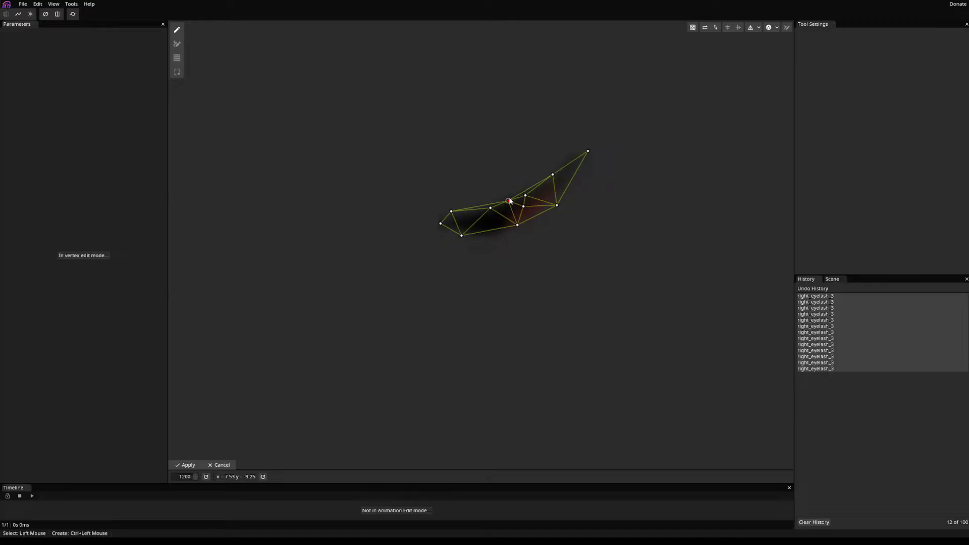
# - Tighten the tip of the right_eyelash_3 mesh with adjusted and added vertices, and apply the mesh
pyautogui.moveTo(587, 152)
pyautogui.mouseDown()
pyautogui.moveTo(531, 166)
pyautogui.moveTo(474, 272)
pyautogui.moveTo(575, 143)
pyautogui.moveTo(584, 158)
pyautogui.mouseUp()
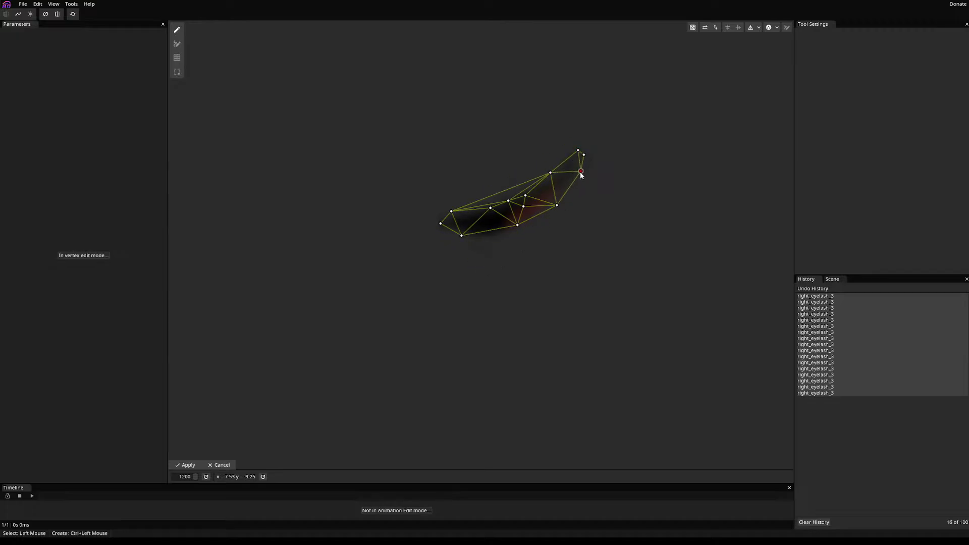
pyautogui.keyDown('ctrl'); pyautogui.click(569, 185); pyautogui.keyUp('ctrl')
pyautogui.moveTo(568, 185); pyautogui.dragTo(570, 182)
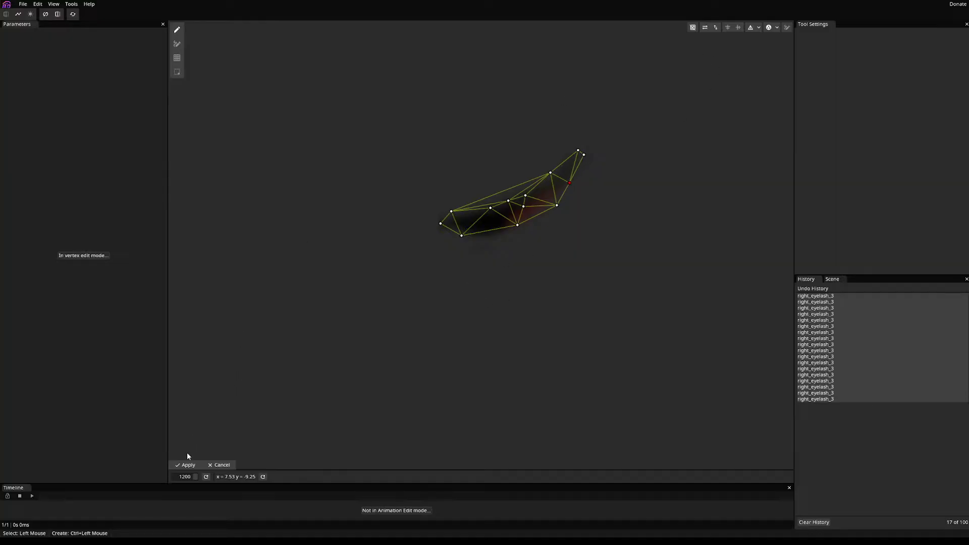
pyautogui.click(185, 465)
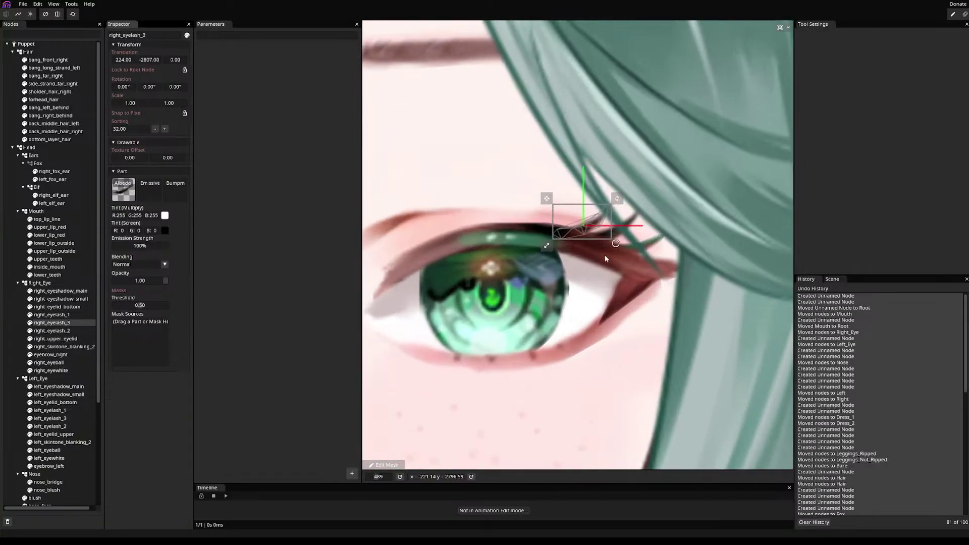
# - Move right_eyelash_2 above right_eyelash_3 in the Right_Eye group and open its mesh for editing with automatic triangulation on
pyautogui.click(62, 331)
pyautogui.moveTo(57, 334); pyautogui.dragTo(64, 327)
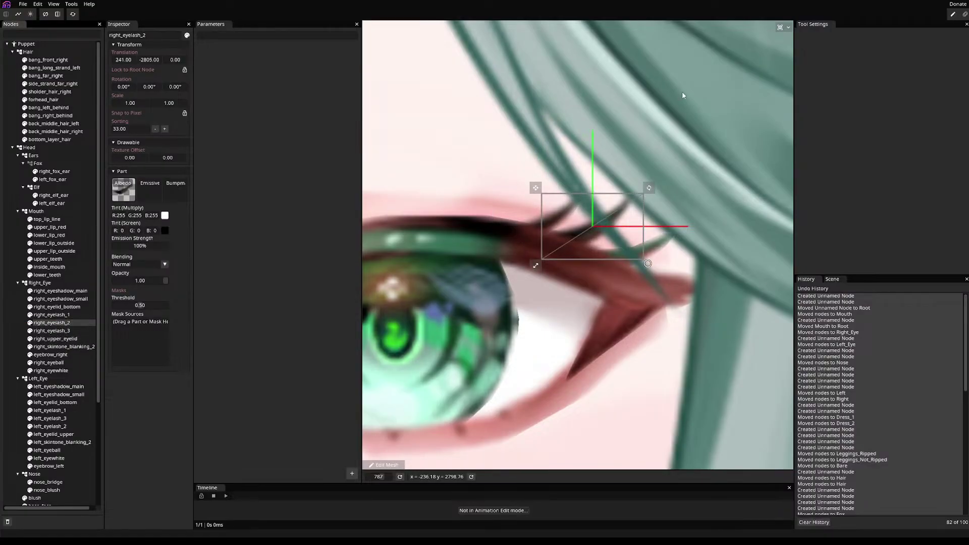
pyautogui.click(387, 464)
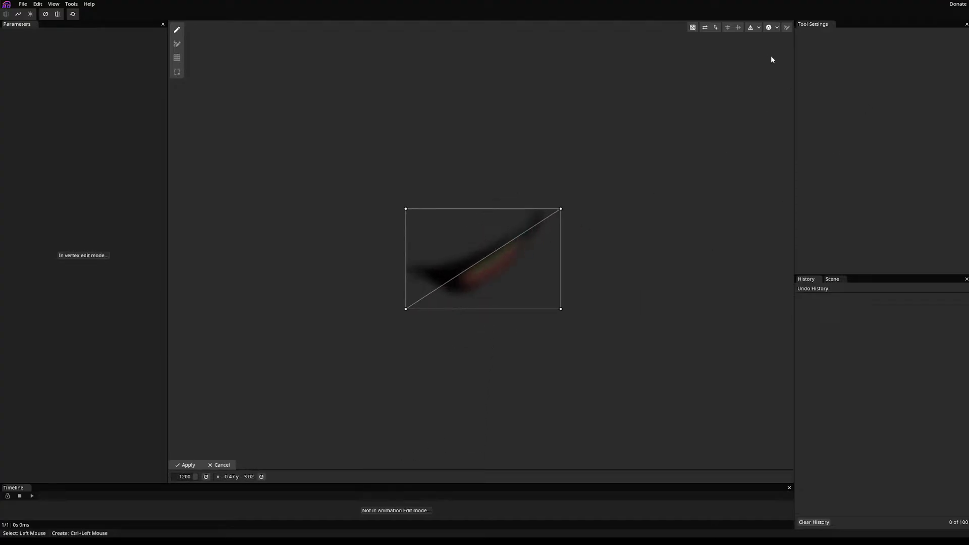
pyautogui.click(768, 27)
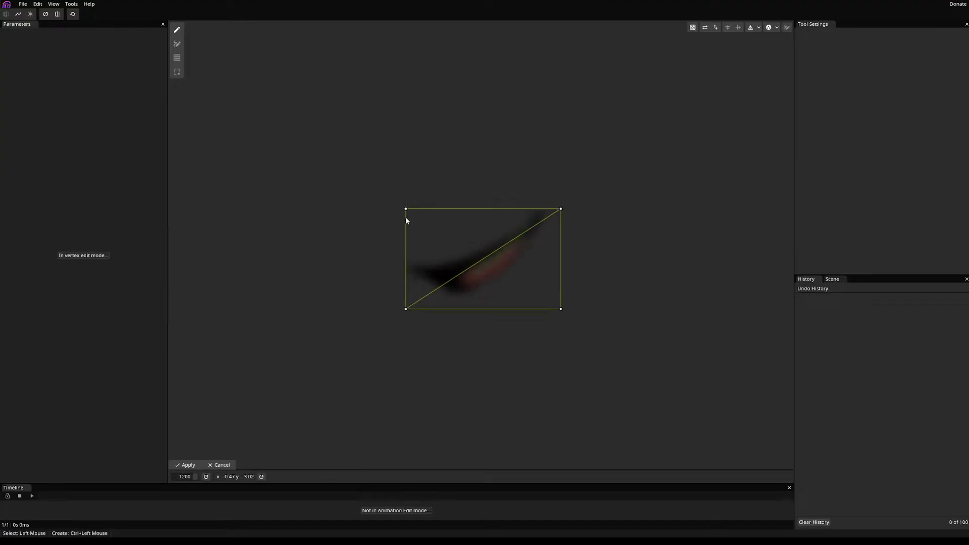
# - Move the four corner vertices of the right_eyelash_2 mesh in to the lash's outline
pyautogui.keyDown('ctrl'); pyautogui.click(411, 267); pyautogui.keyUp('ctrl')
pyautogui.moveTo(415, 216); pyautogui.dragTo(475, 256)
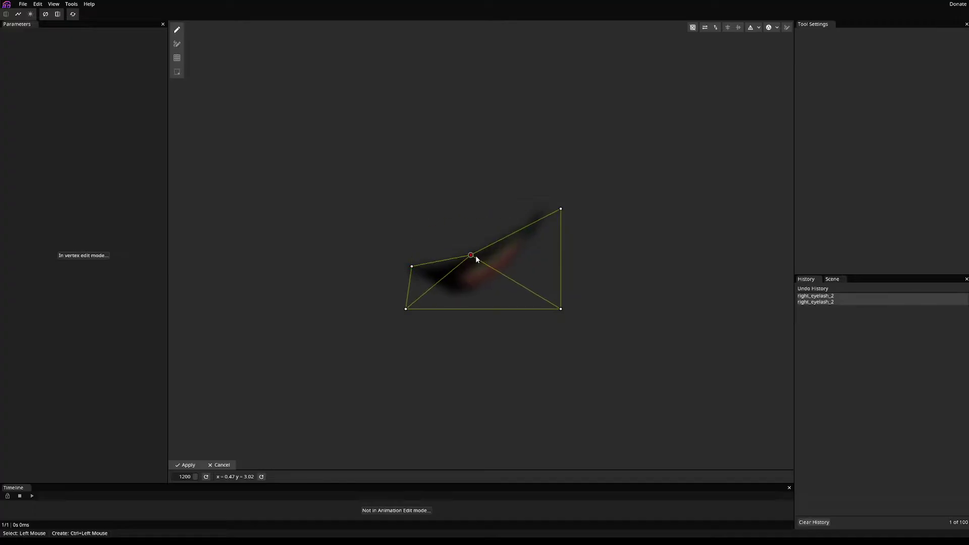
pyautogui.moveTo(560, 210); pyautogui.dragTo(537, 211)
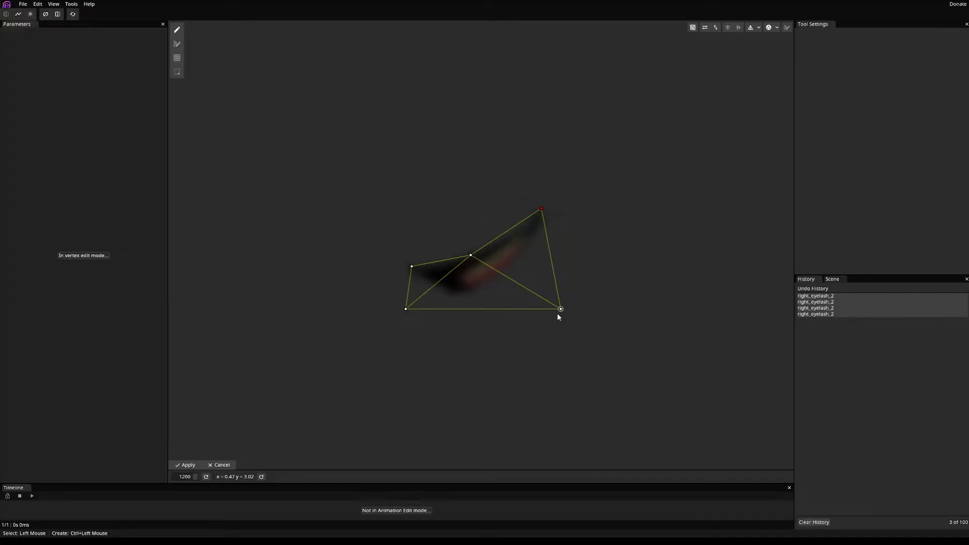
pyautogui.moveTo(560, 309); pyautogui.dragTo(505, 272)
pyautogui.moveTo(405, 308); pyautogui.dragTo(417, 274)
# - Add vertices along the lower edge of the right_eyelash_2 mesh, following the lash's curve up to its tip
pyautogui.keyDown('ctrl'); pyautogui.click(433, 281); pyautogui.keyUp('ctrl')
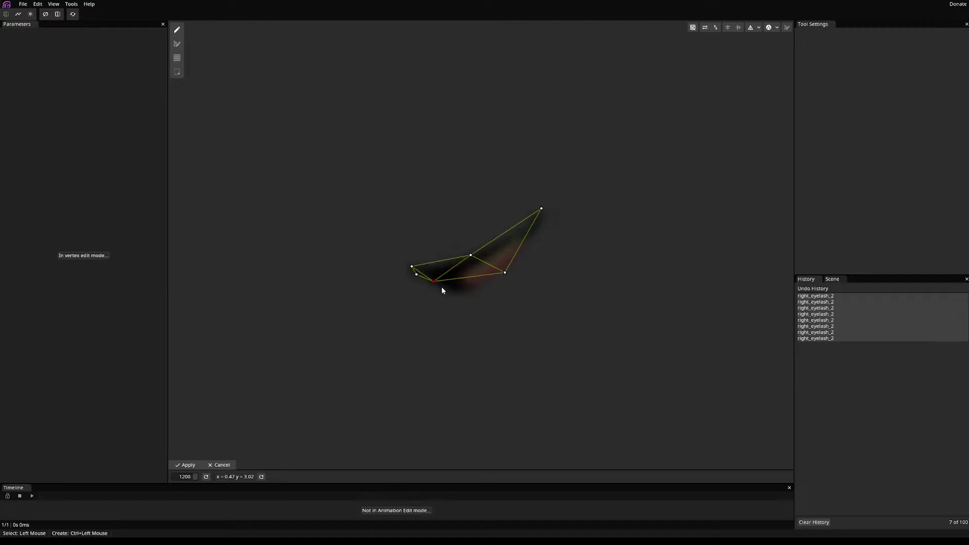
pyautogui.keyDown('ctrl'); pyautogui.click(446, 289); pyautogui.keyUp('ctrl')
pyautogui.keyDown('ctrl'); pyautogui.click(472, 289); pyautogui.keyUp('ctrl')
pyautogui.keyDown('ctrl'); pyautogui.click(489, 279); pyautogui.keyUp('ctrl')
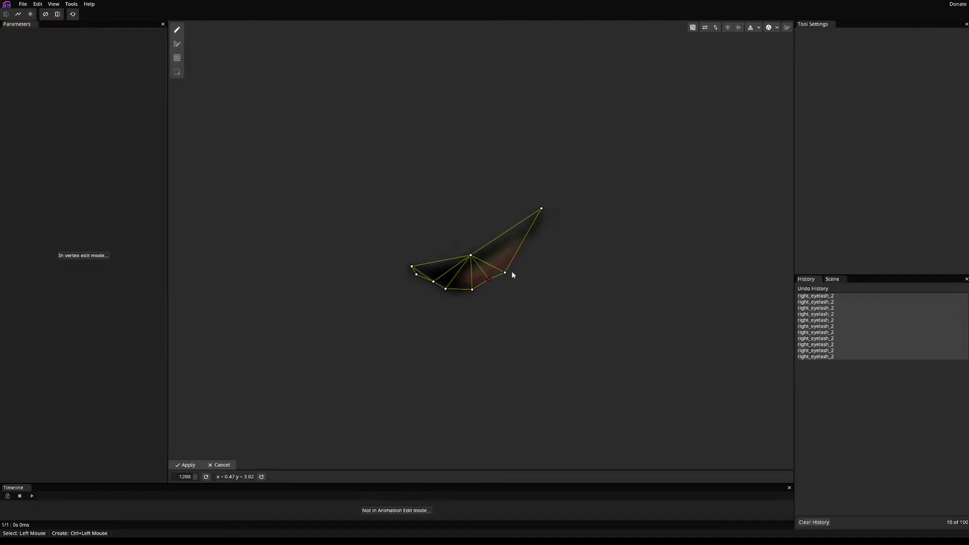
pyautogui.keyDown('ctrl'); pyautogui.click(514, 256); pyautogui.keyUp('ctrl')
pyautogui.keyDown('ctrl'); pyautogui.click(530, 238); pyautogui.keyUp('ctrl')
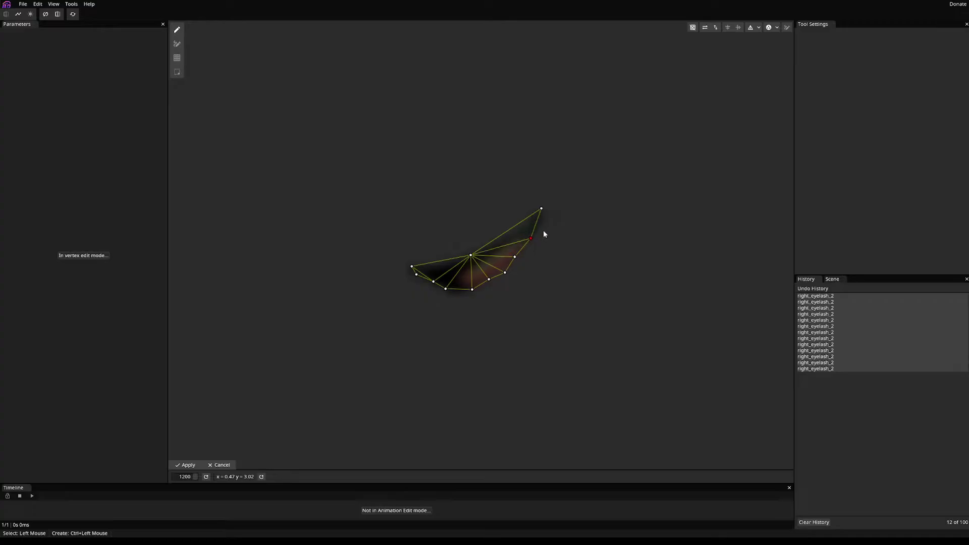
pyautogui.keyDown('ctrl'); pyautogui.click(541, 226); pyautogui.keyUp('ctrl')
# - Add vertices along the upper edge of the right_eyelash_2 mesh from the tip back to the thick end
pyautogui.keyDown('ctrl'); pyautogui.click(529, 214); pyautogui.keyUp('ctrl')
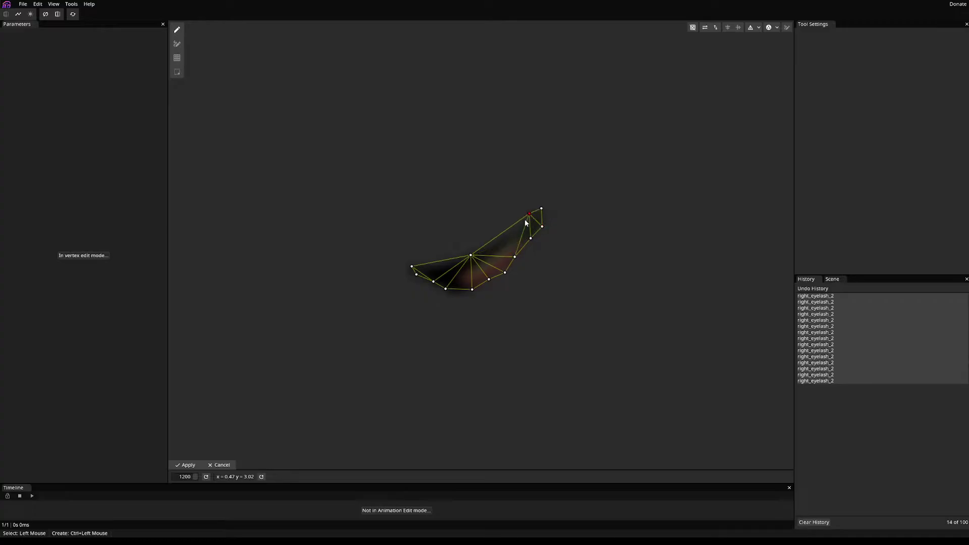
pyautogui.keyDown('ctrl'); pyautogui.click(522, 224); pyautogui.keyUp('ctrl')
pyautogui.keyDown('ctrl'); pyautogui.click(498, 238); pyautogui.keyUp('ctrl')
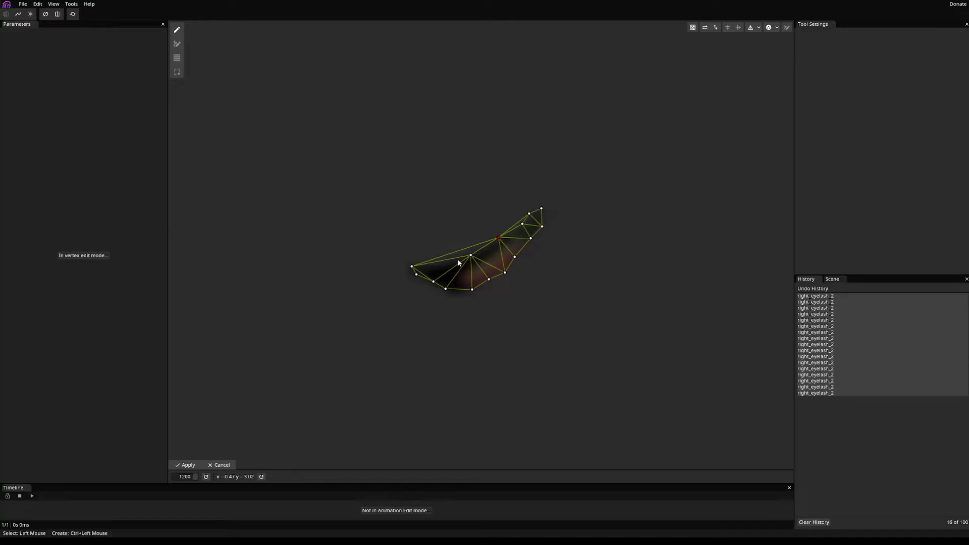
pyautogui.keyDown('ctrl'); pyautogui.click(436, 264); pyautogui.keyUp('ctrl')
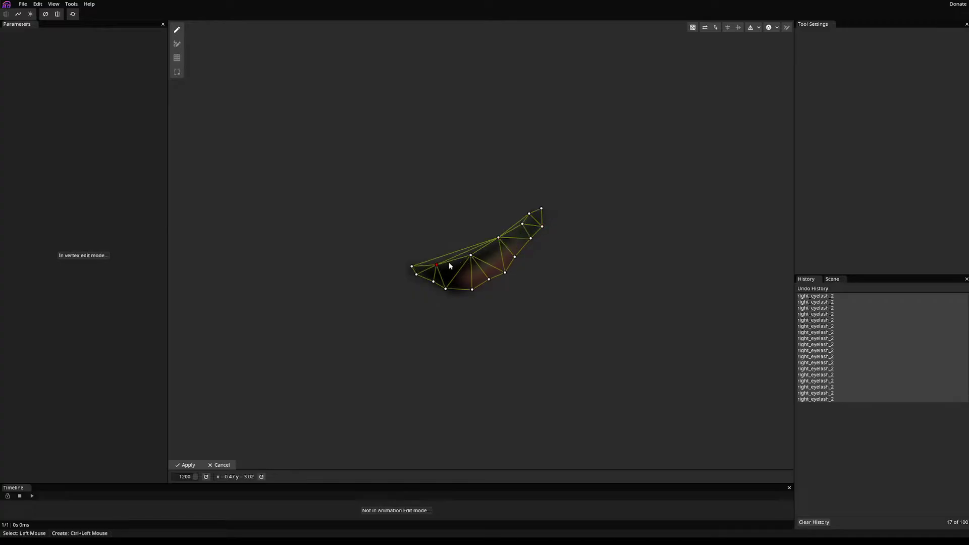
pyautogui.keyDown('ctrl'); pyautogui.click(483, 247); pyautogui.keyUp('ctrl')
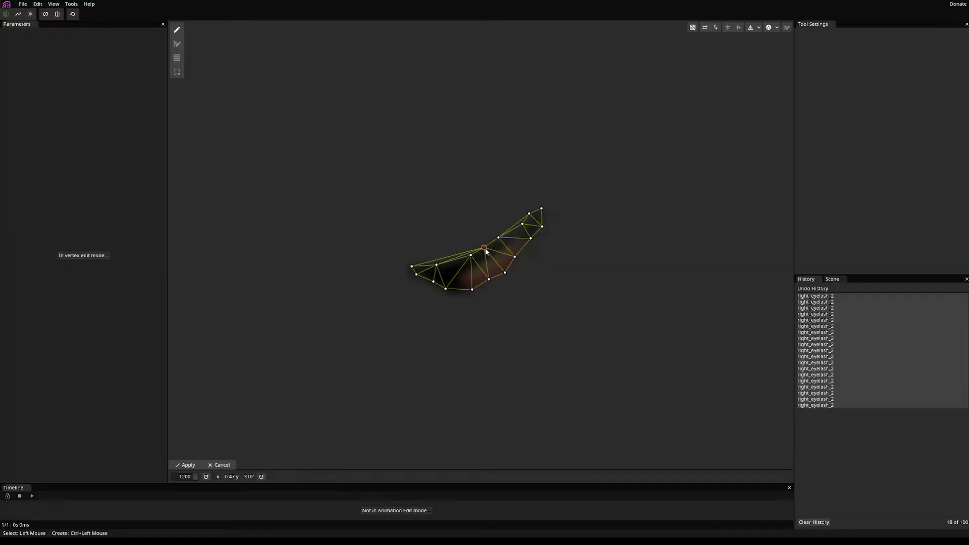
pyautogui.keyDown('ctrl'); pyautogui.click(454, 259); pyautogui.keyUp('ctrl')
pyautogui.keyDown('ctrl'); pyautogui.click(455, 259); pyautogui.keyUp('ctrl')
pyautogui.keyDown('ctrl'); pyautogui.click(453, 258); pyautogui.keyUp('ctrl')
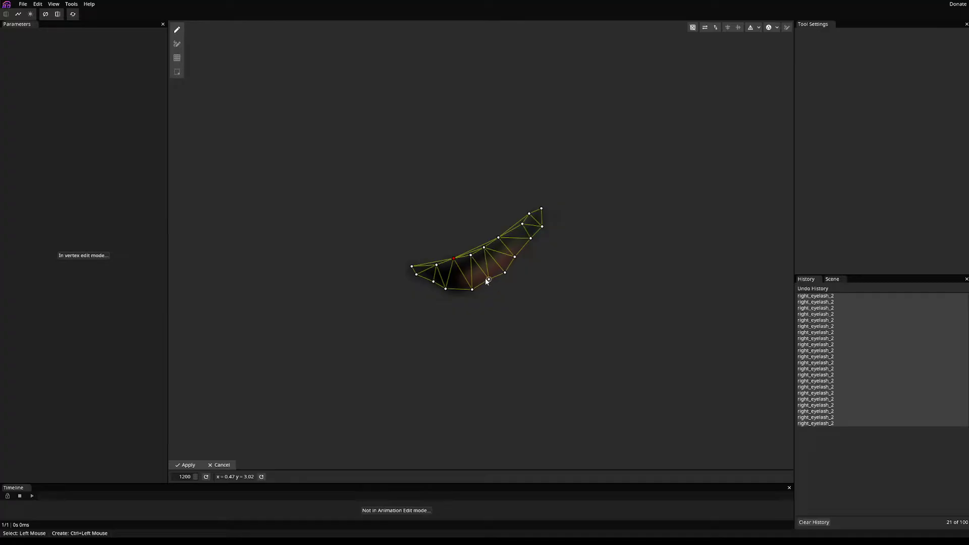
# - Even out the edge vertices of the right_eyelash_2 mesh, add one more near its thick end, and apply the mesh
pyautogui.moveTo(490, 280); pyautogui.dragTo(490, 284)
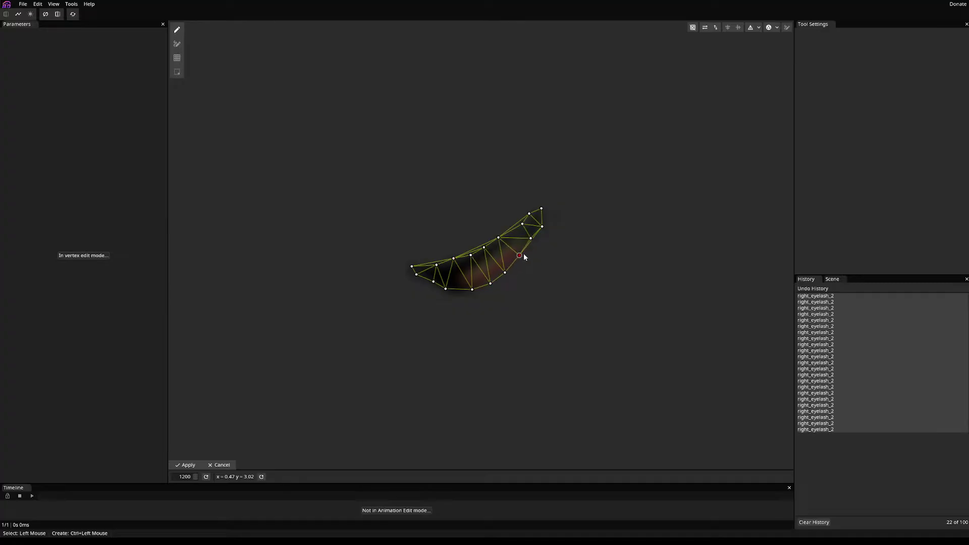
pyautogui.moveTo(531, 238); pyautogui.dragTo(514, 228)
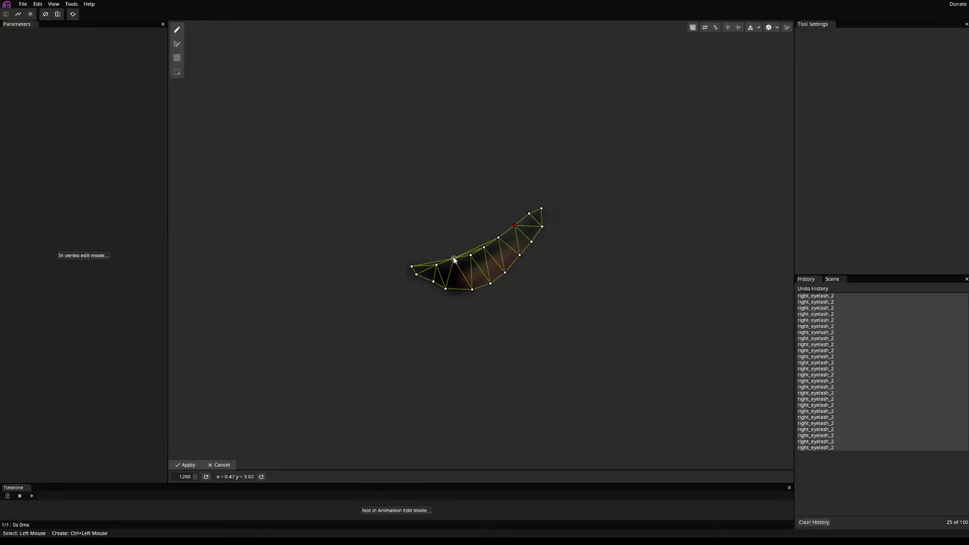
pyautogui.moveTo(454, 260); pyautogui.dragTo(409, 267)
pyautogui.keyDown('ctrl'); pyautogui.click(432, 265); pyautogui.keyUp('ctrl')
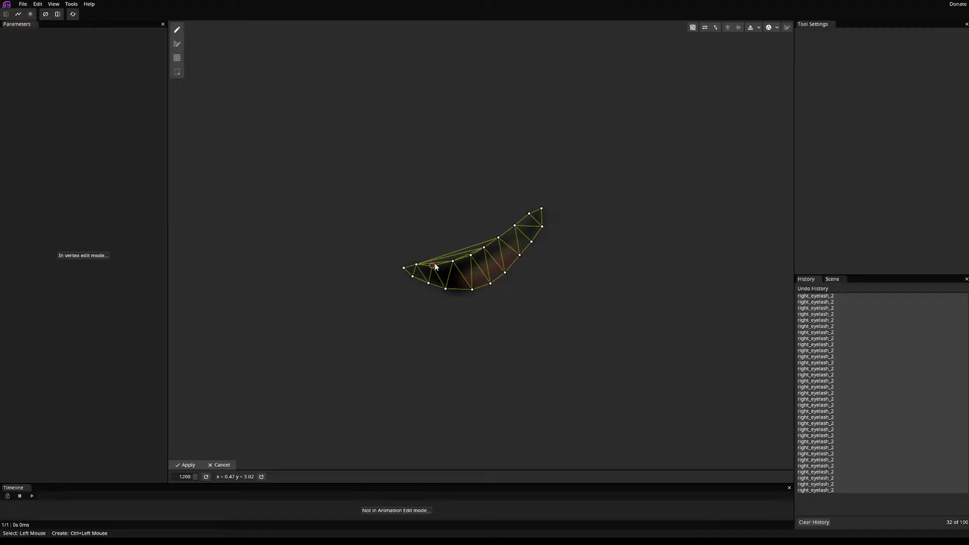
pyautogui.click(434, 266)
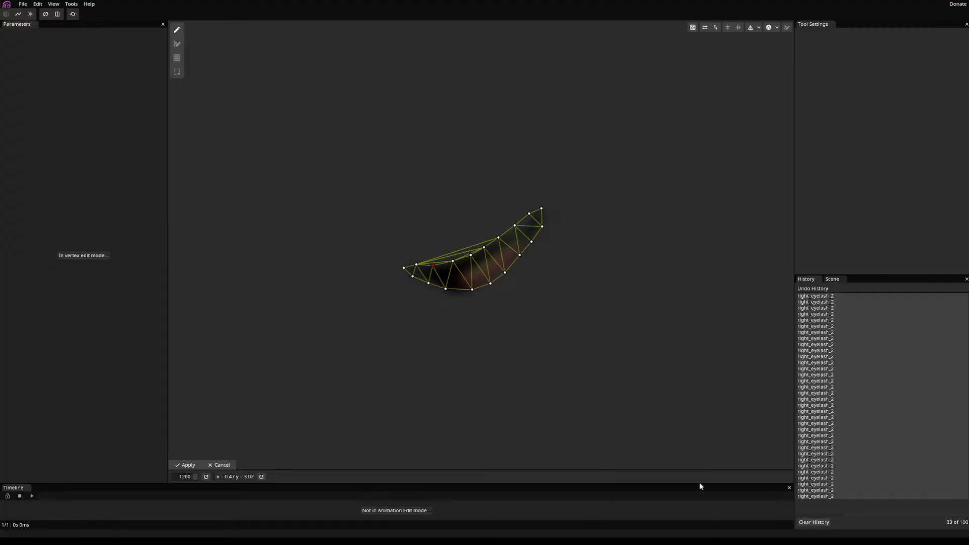
pyautogui.click(187, 464)
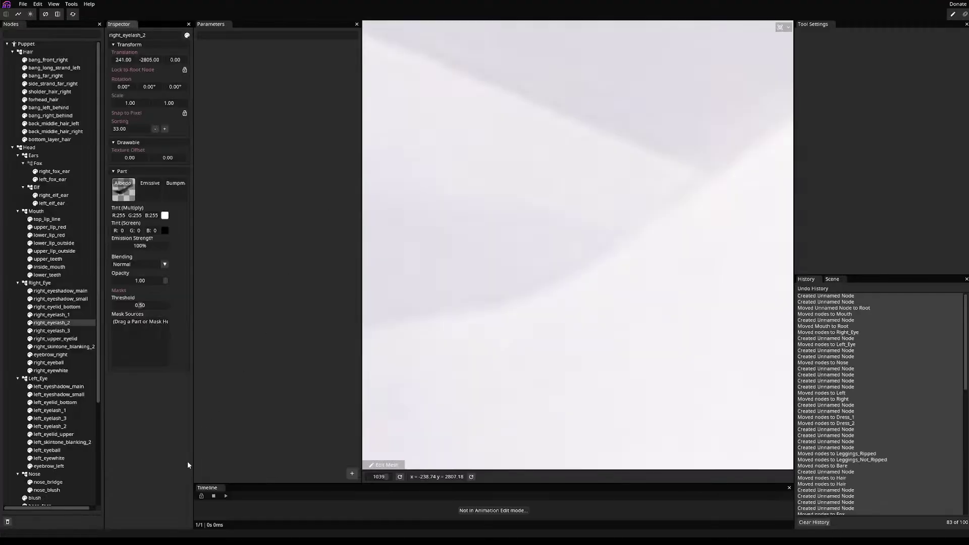
# - Open the right_upper_eyelid mesh for editing and generate an automatic mesh for it
pyautogui.scroll(4, 564, 246)
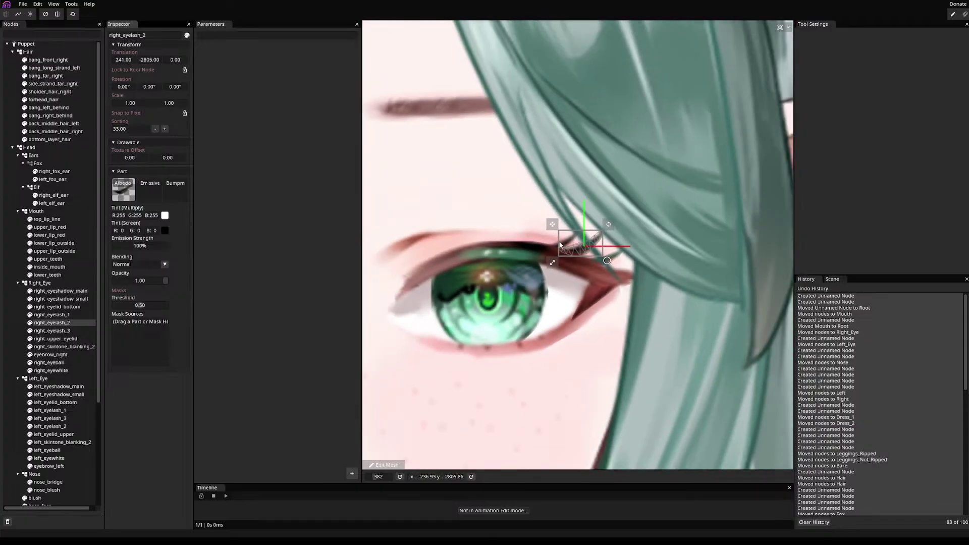
pyautogui.click(50, 339)
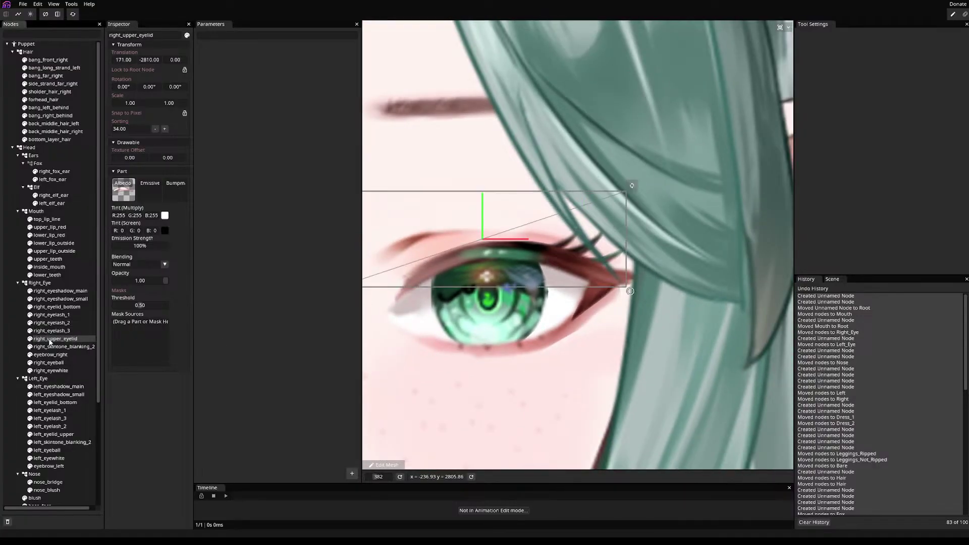
pyautogui.click(387, 465)
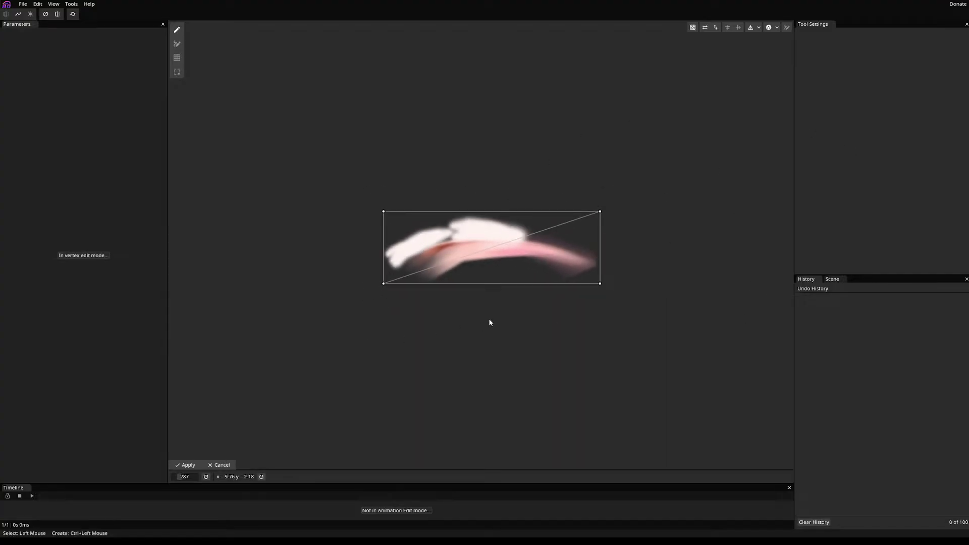
pyautogui.scroll(5, 547, 296)
pyautogui.scroll(-3, 503, 268)
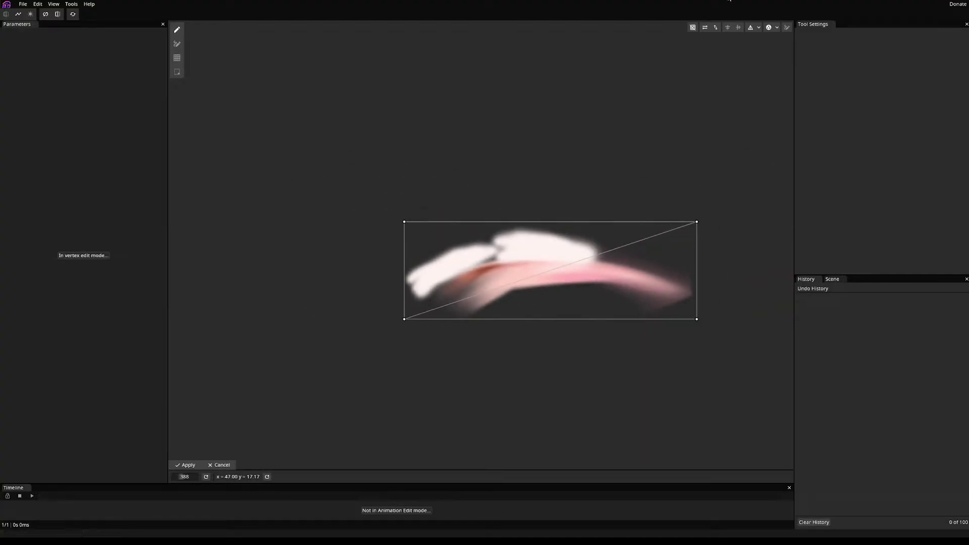
pyautogui.click(768, 27)
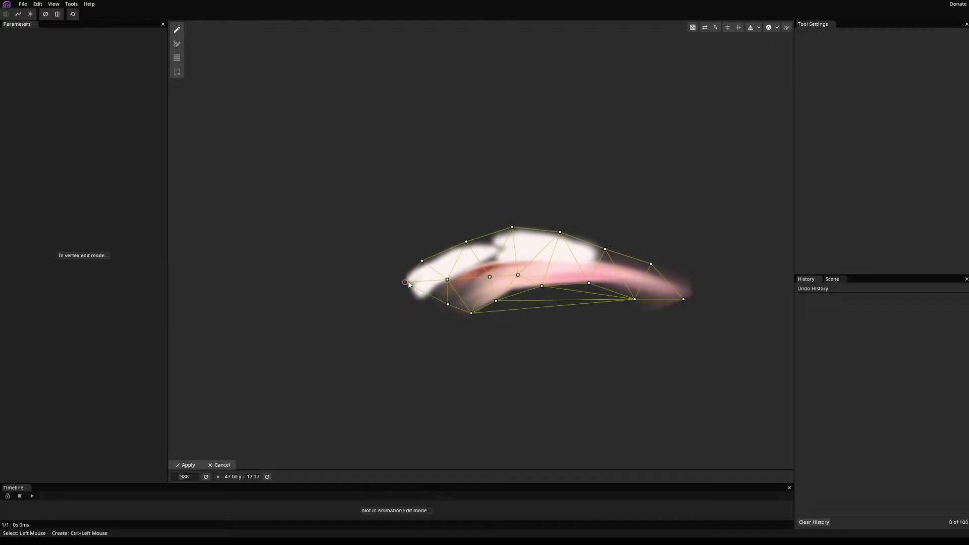
# - Reshape the inner end and upper edge of the right_upper_eyelid mesh around the pink eyelid, leaving out the white patches
pyautogui.moveTo(438, 304); pyautogui.dragTo(465, 319)
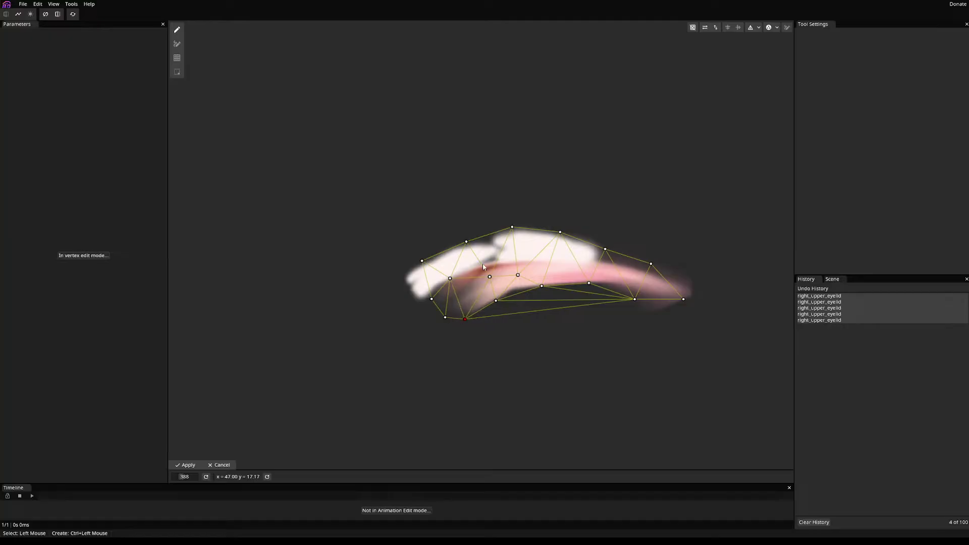
pyautogui.moveTo(421, 261); pyautogui.dragTo(467, 272)
pyautogui.moveTo(466, 243); pyautogui.dragTo(492, 266)
pyautogui.moveTo(512, 228); pyautogui.dragTo(647, 271)
# - Fit the outer tip and lower edge of the right_upper_eyelid mesh with moved and added vertices, and apply the mesh
pyautogui.moveTo(684, 300); pyautogui.dragTo(624, 294)
pyautogui.keyDown('ctrl'); pyautogui.click(643, 294); pyautogui.keyUp('ctrl')
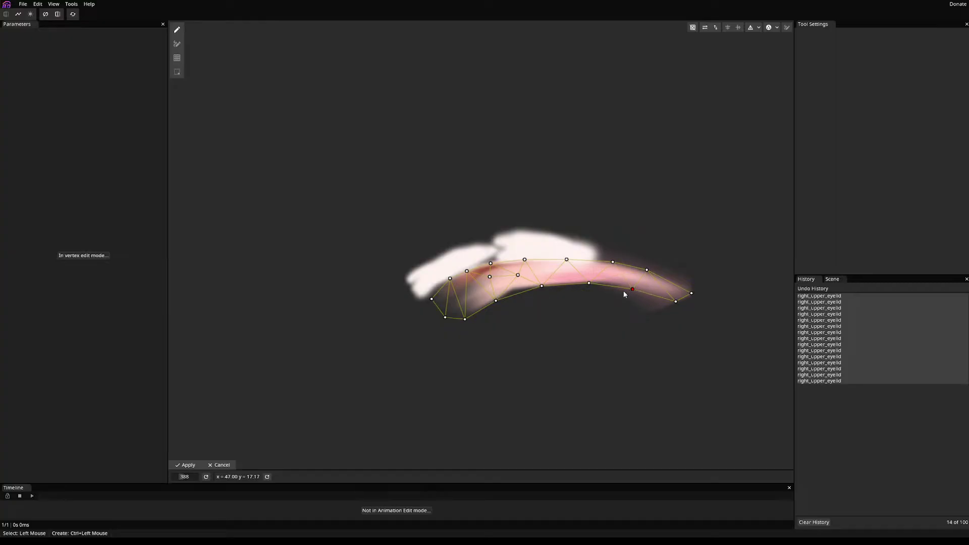
pyautogui.keyDown('ctrl'); pyautogui.click(511, 295); pyautogui.keyUp('ctrl')
pyautogui.moveTo(517, 293); pyautogui.dragTo(560, 286)
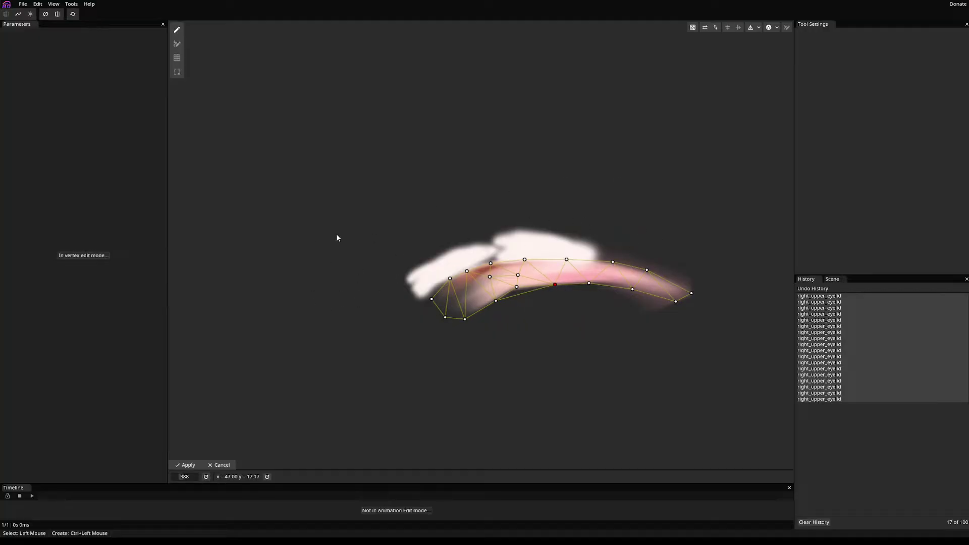
pyautogui.click(185, 465)
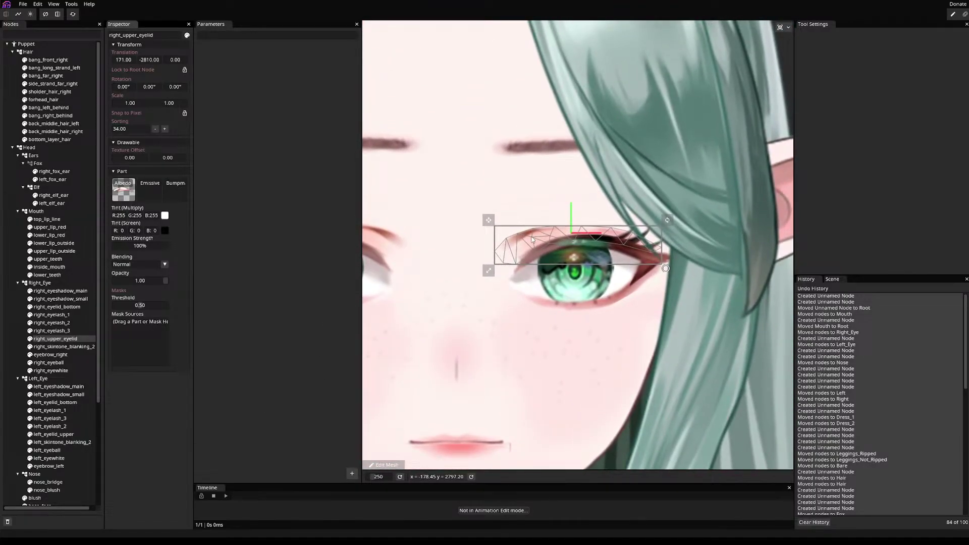
# - Move right_skintone_blanking_2 off the face into the empty space beside the head above the elf ear
pyautogui.click(53, 347)
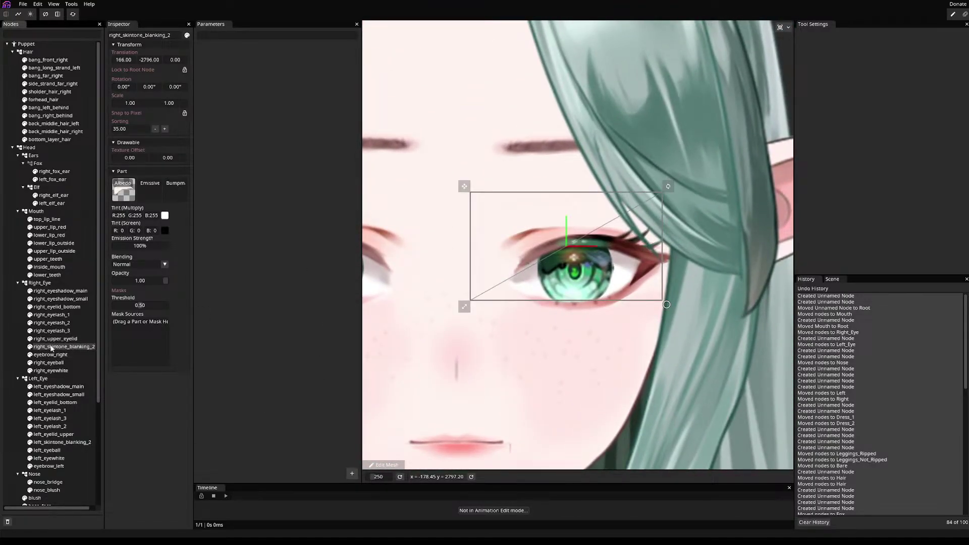
pyautogui.scroll(-5, 464, 307)
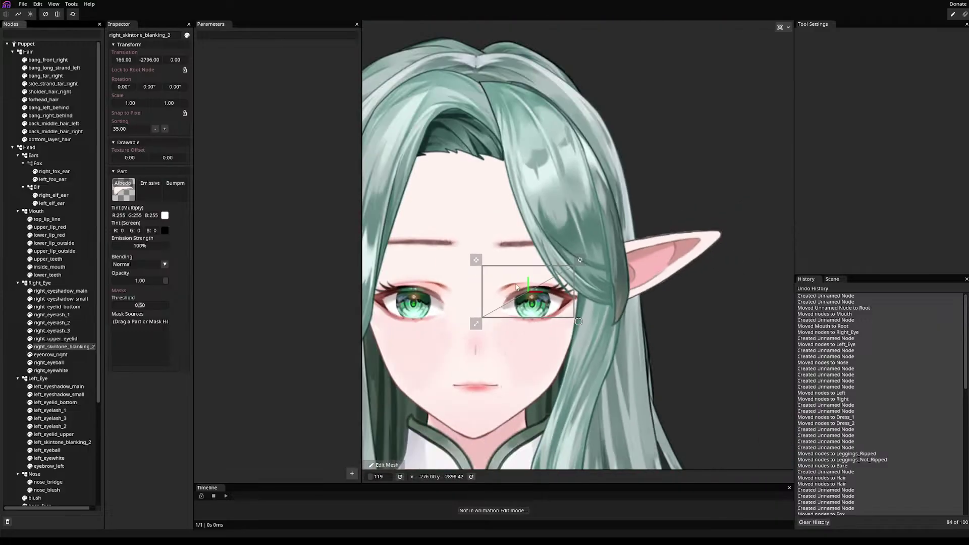
pyautogui.moveTo(476, 261); pyautogui.dragTo(677, 94)
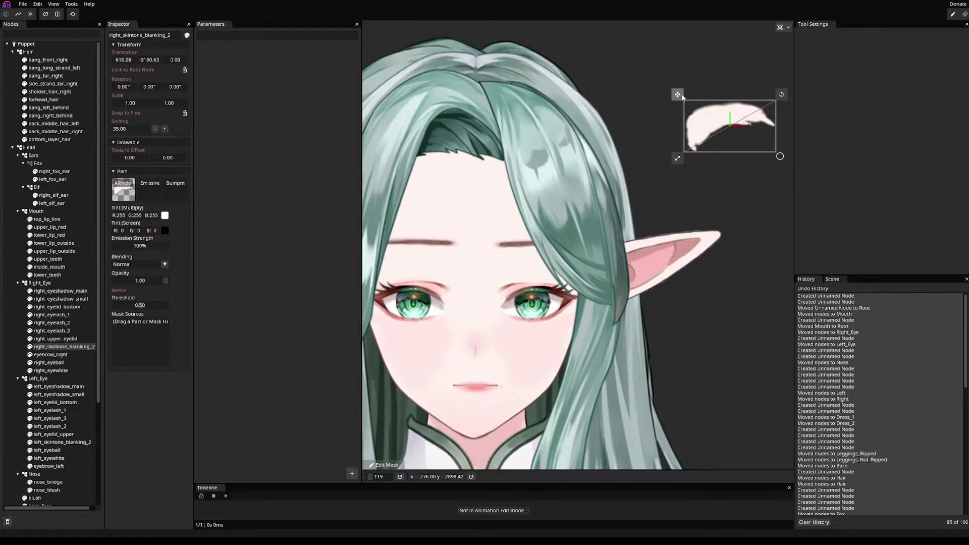
pyautogui.moveTo(682, 97); pyautogui.dragTo(657, 98)
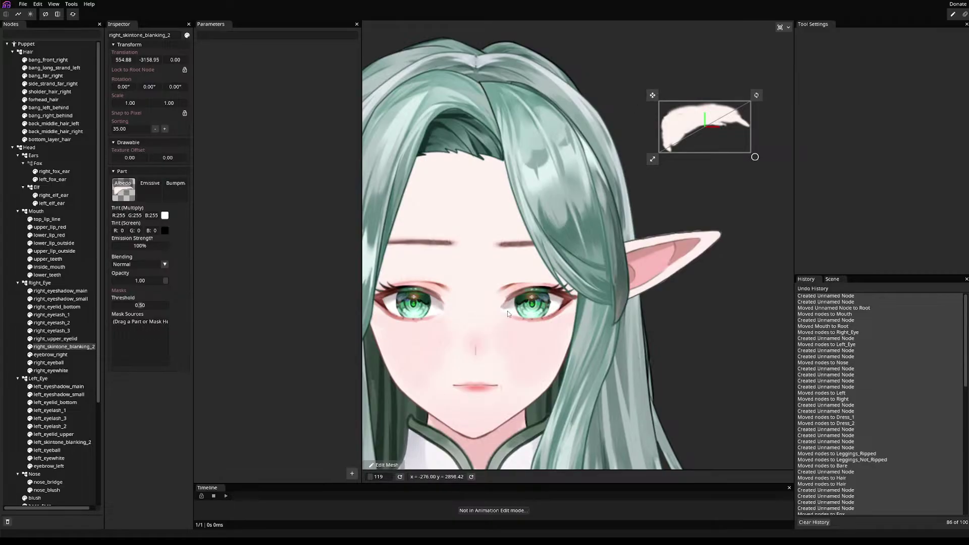
# - Try moving right_eyeball toward the nose without the skin-tone blanking over it, and undo the move
pyautogui.click(48, 362)
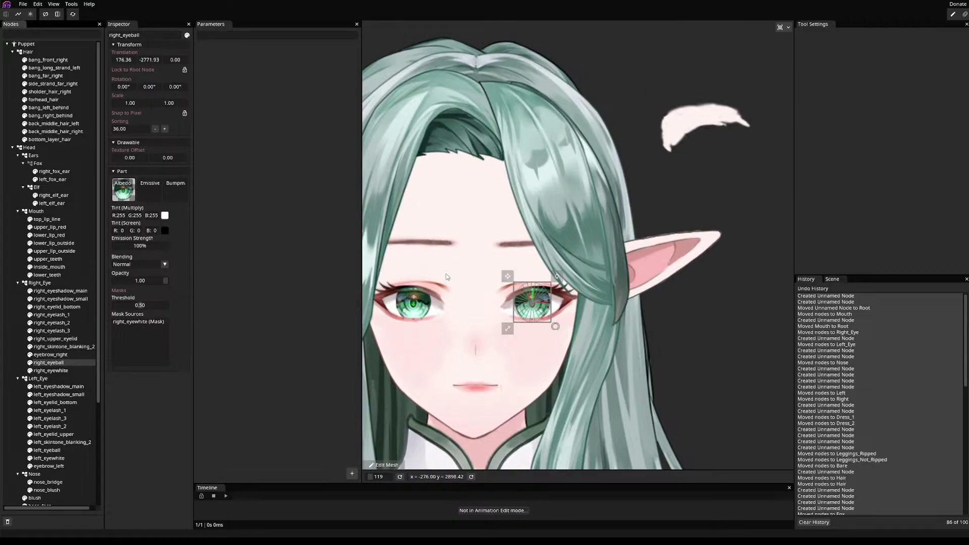
pyautogui.moveTo(508, 278); pyautogui.dragTo(486, 273)
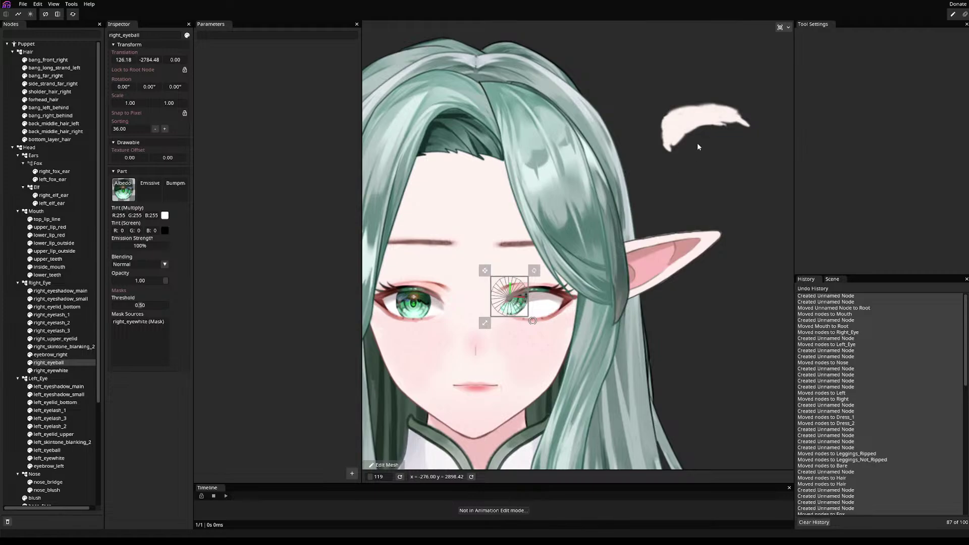
pyautogui.hotkey('ctrl', 'z')
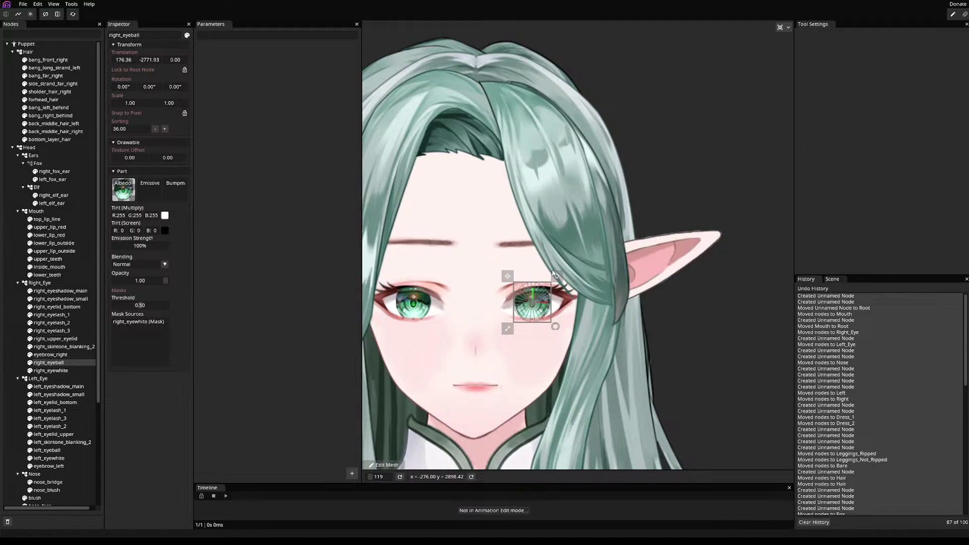
pyautogui.moveTo(504, 279)
pyautogui.mouseDown()
pyautogui.moveTo(483, 266)
pyautogui.moveTo(477, 285)
pyautogui.moveTo(526, 276)
pyautogui.moveTo(502, 264)
pyautogui.moveTo(504, 279)
pyautogui.mouseUp()
# - Select right_skintone_blanking_2 in the Right_Eye group and open its mesh for editing
pyautogui.click(53, 348)
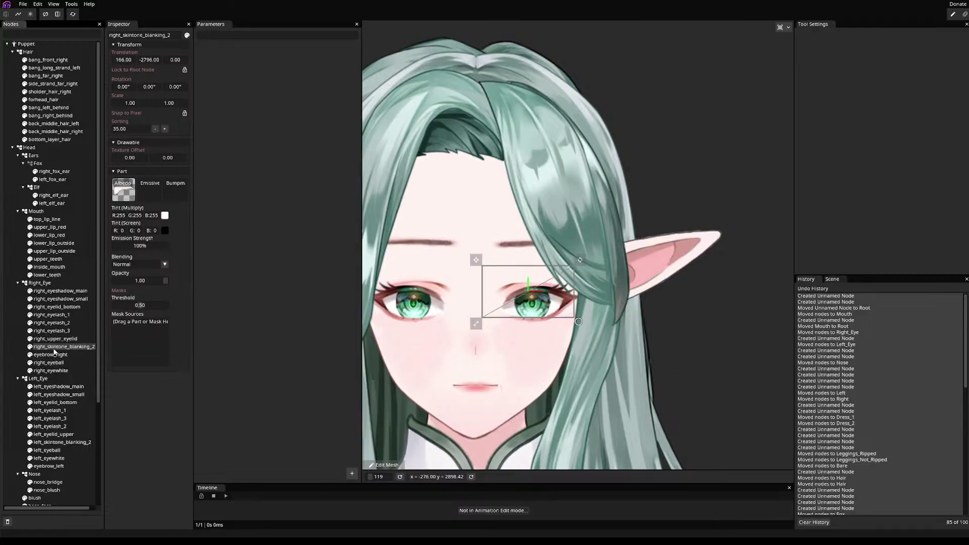
pyautogui.click(29, 348)
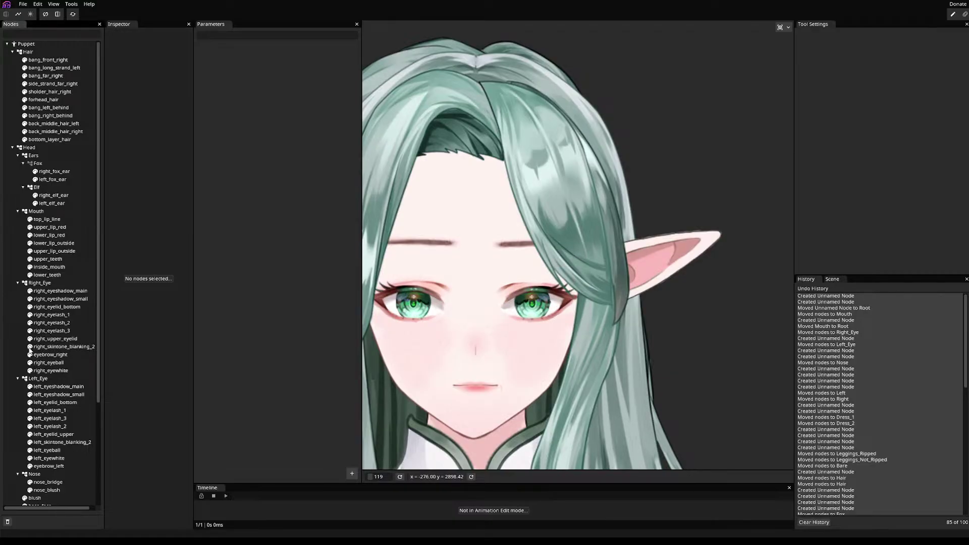
pyautogui.click(44, 348)
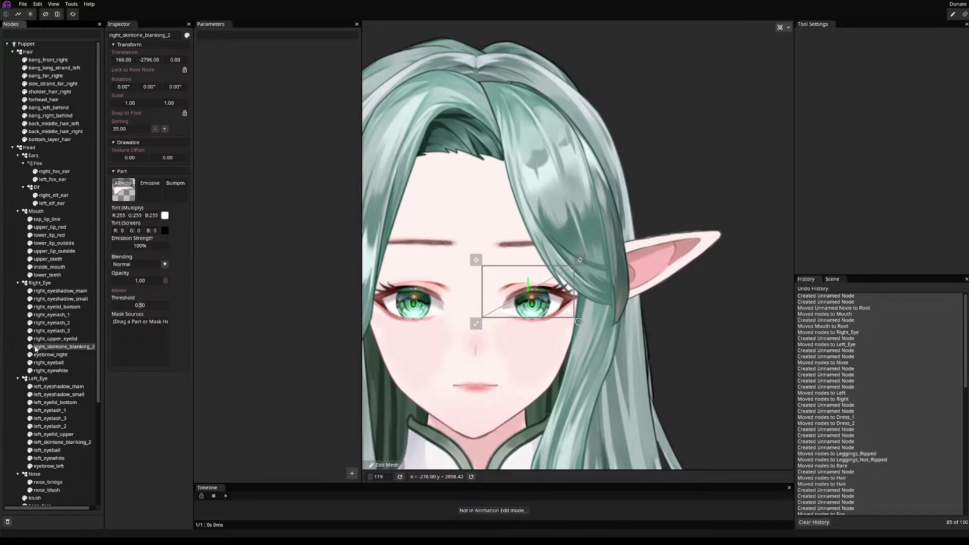
pyautogui.click(381, 467)
pyautogui.scroll(-3, 429, 310)
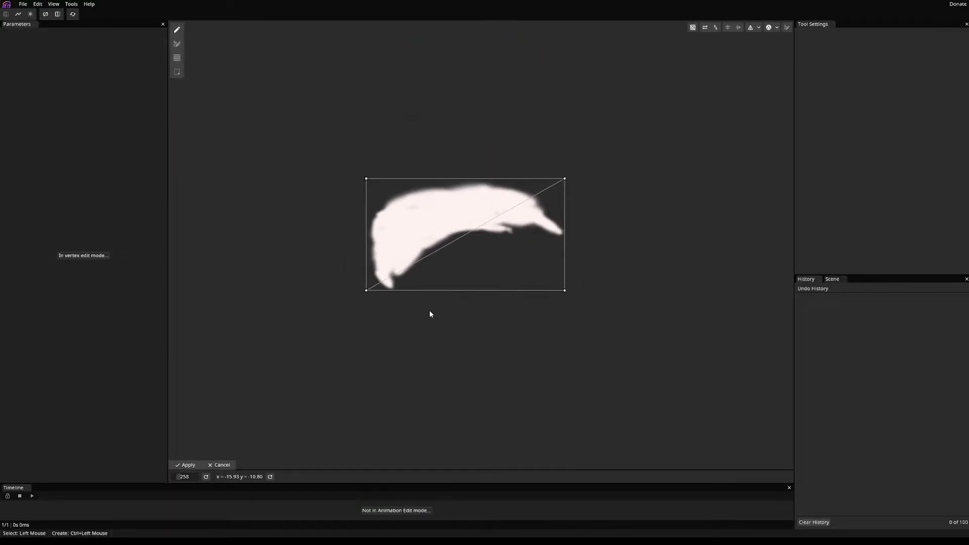
# - Generate and triangulate an automatic mesh for right_skintone_blanking_2, and fit its vertices around the lower tip and curved inner end
pyautogui.click(769, 27)
pyautogui.click(750, 28)
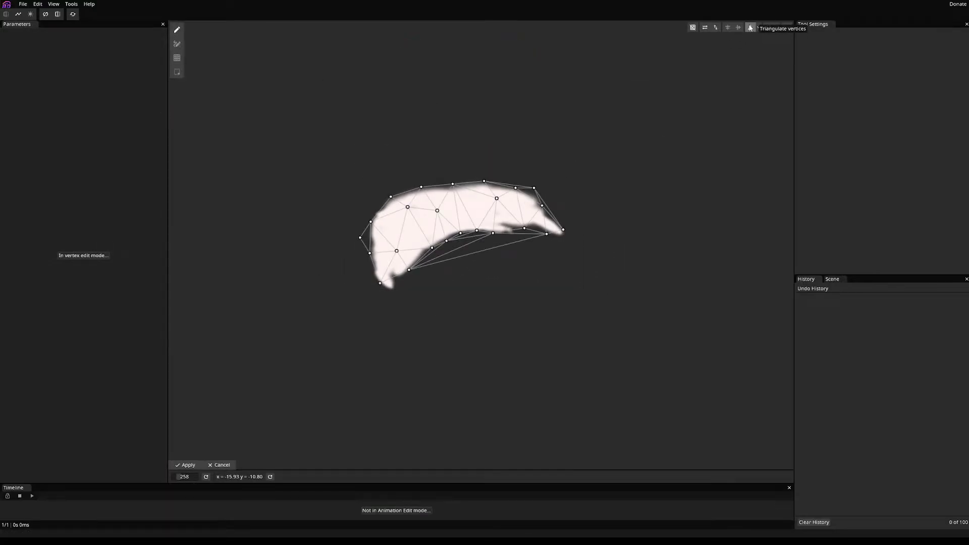
pyautogui.moveTo(379, 283); pyautogui.dragTo(390, 293)
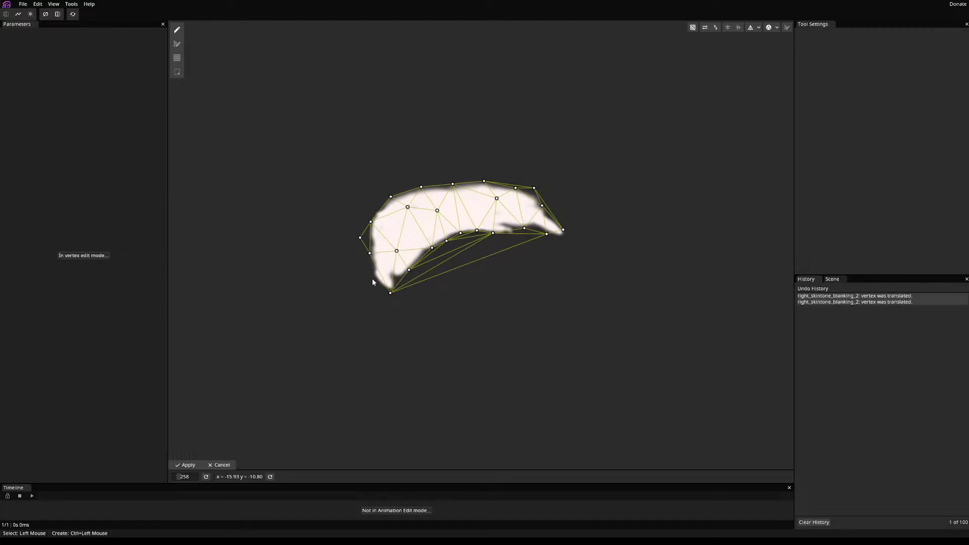
pyautogui.keyDown('ctrl'); pyautogui.click(371, 279); pyautogui.keyUp('ctrl')
pyautogui.moveTo(360, 238); pyautogui.dragTo(369, 237)
pyautogui.moveTo(389, 196); pyautogui.dragTo(381, 202)
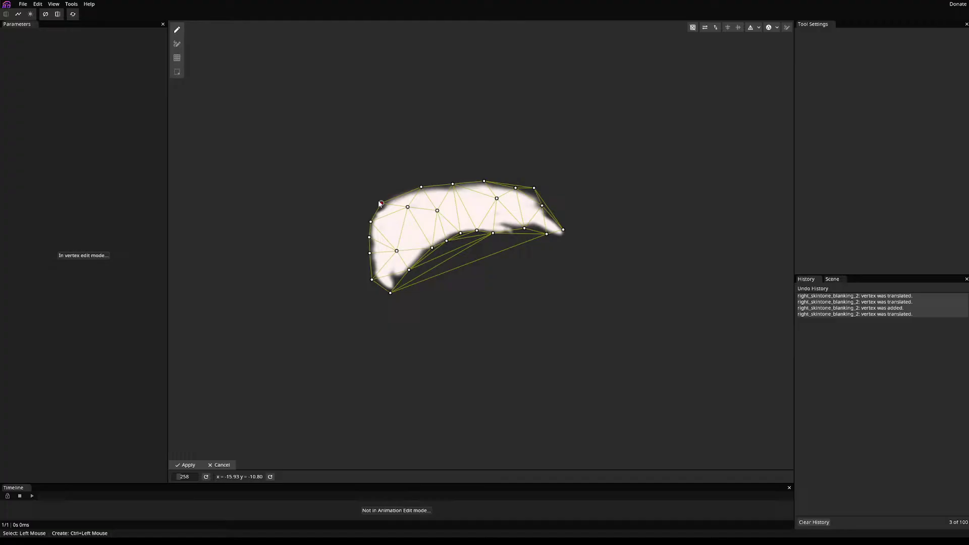
# - Refine the upper edge and narrow outer tip of the right_skintone_blanking_2 mesh with added and moved vertices, and apply it
pyautogui.keyDown('ctrl'); pyautogui.click(402, 191); pyautogui.keyUp('ctrl')
pyautogui.moveTo(535, 188); pyautogui.dragTo(531, 193)
pyautogui.moveTo(548, 234)
pyautogui.mouseDown()
pyautogui.moveTo(561, 237)
pyautogui.moveTo(541, 228)
pyautogui.mouseUp()
pyautogui.keyDown('ctrl'); pyautogui.click(540, 230); pyautogui.keyUp('ctrl')
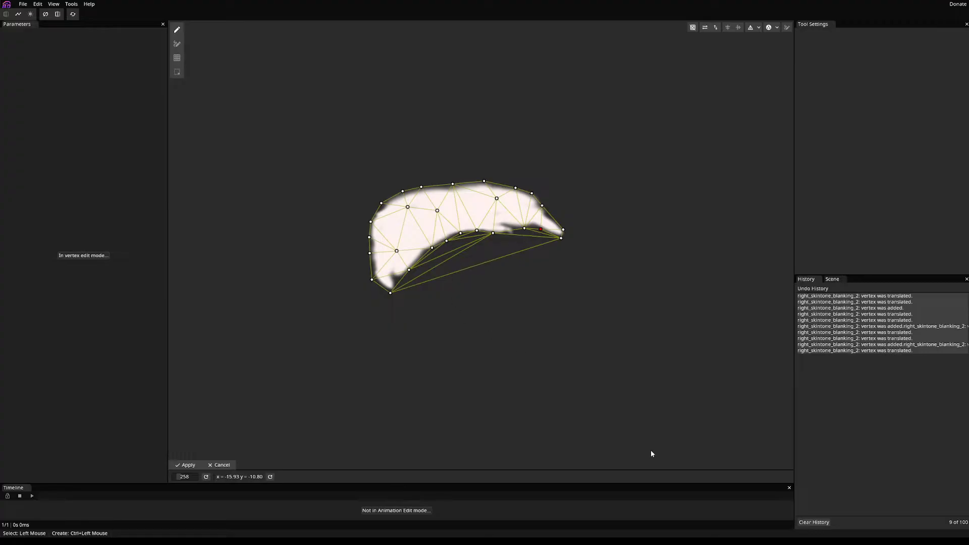
pyautogui.click(186, 465)
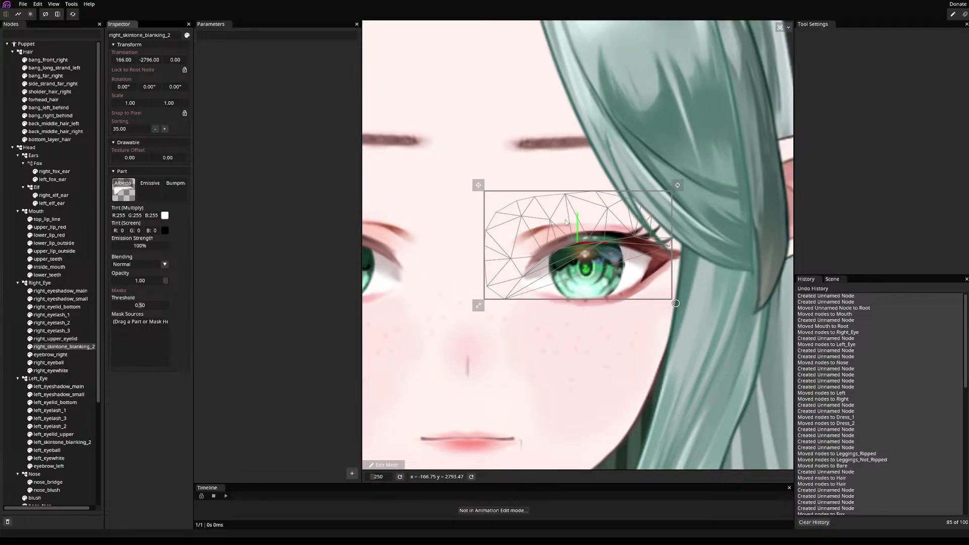
# - Reorder eyebrow_right to the first position in the Right_Eye group, above right_eyeshadow_main
pyautogui.click(65, 370)
pyautogui.click(66, 362)
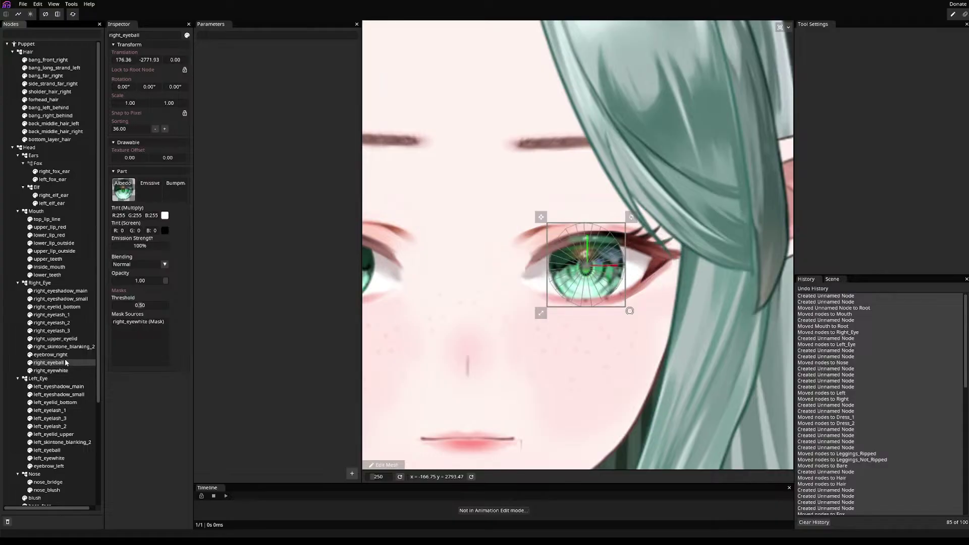
pyautogui.click(66, 354)
pyautogui.click(66, 339)
pyautogui.click(55, 355)
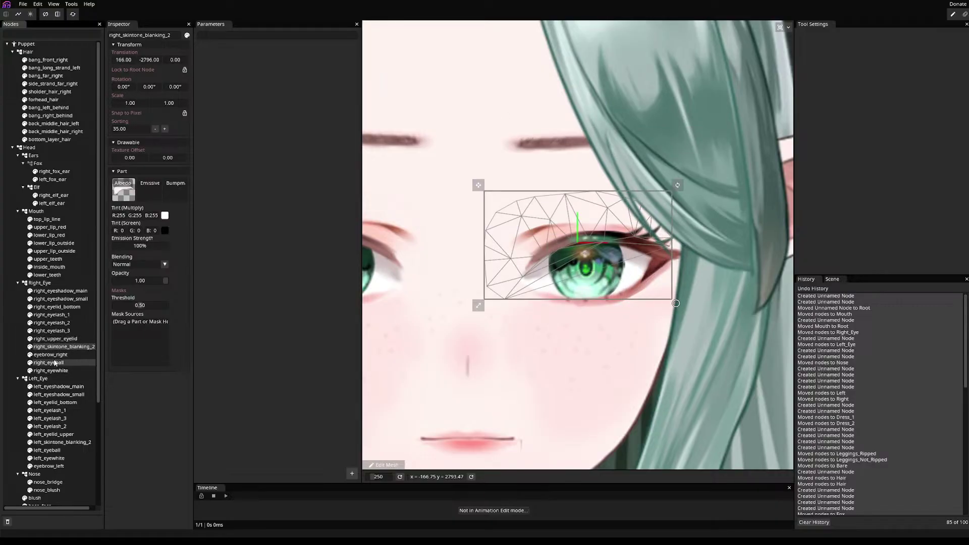
pyautogui.moveTo(56, 357); pyautogui.dragTo(51, 289)
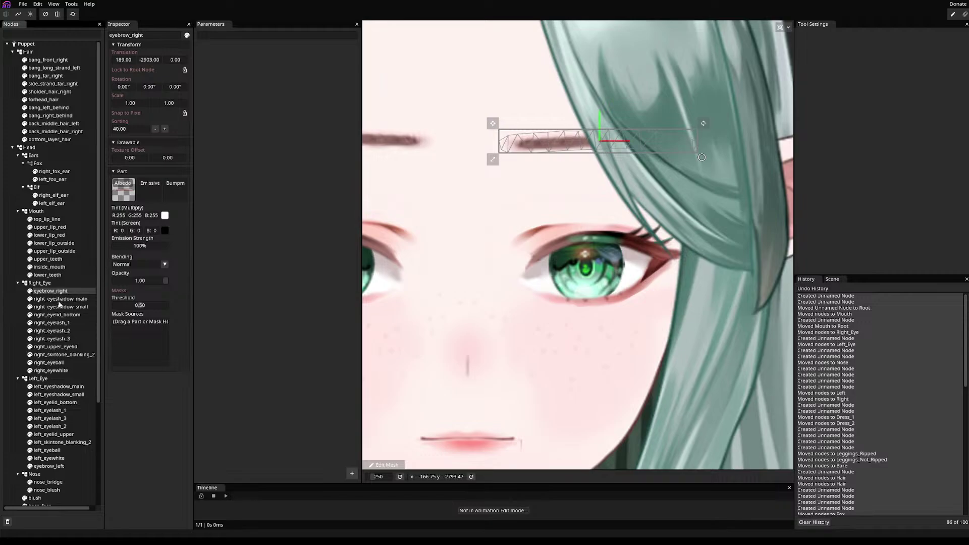
# - Check the finished meshes of the Right_Eye parts one by one, ending on right_eyeball, and save the project
pyautogui.click(59, 301)
pyautogui.click(61, 331)
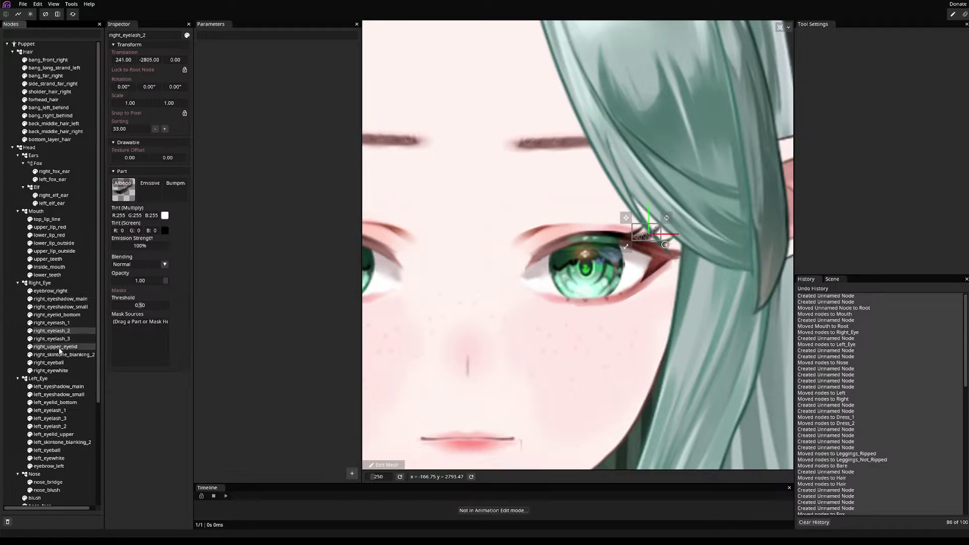
pyautogui.click(59, 347)
pyautogui.click(60, 356)
pyautogui.click(58, 370)
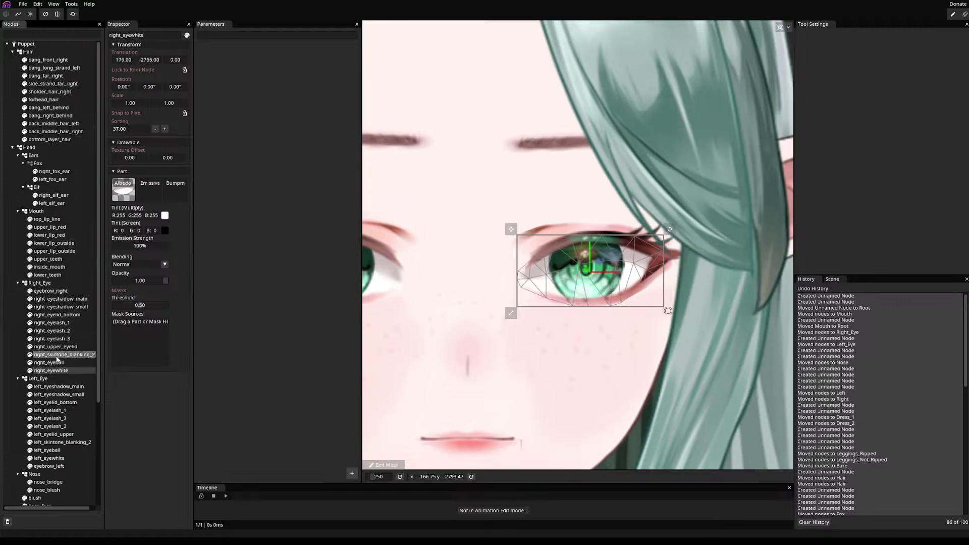
pyautogui.click(60, 361)
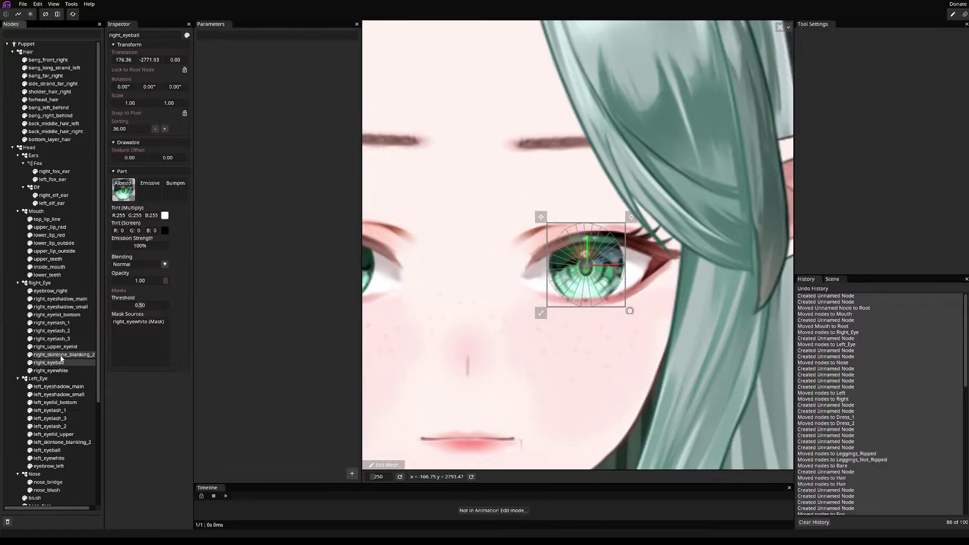
pyautogui.hotkey('ctrl', 's')
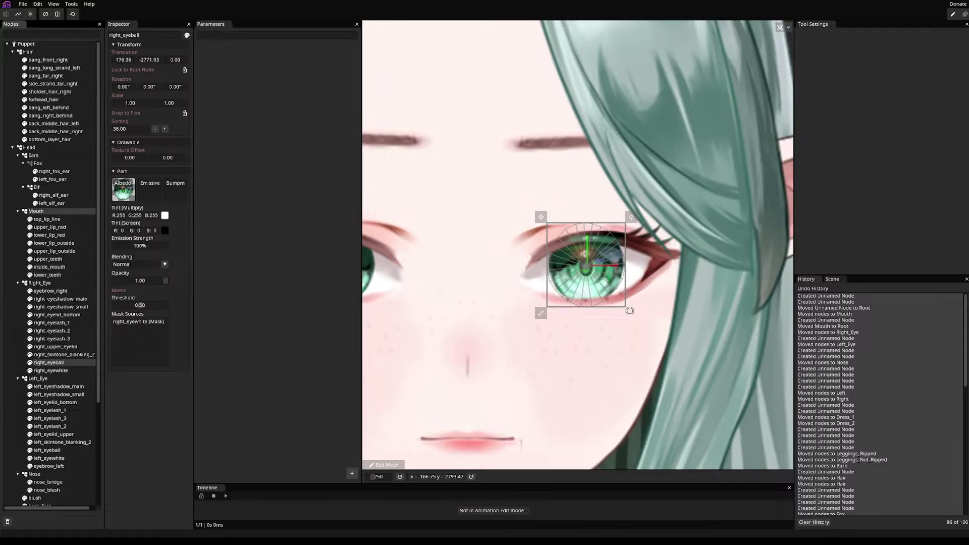
# - Add a 2D parameter with a 0 to 1 range for the eye movement
pyautogui.scroll(-5, 631, 281)
pyautogui.scroll(3, 631, 280)
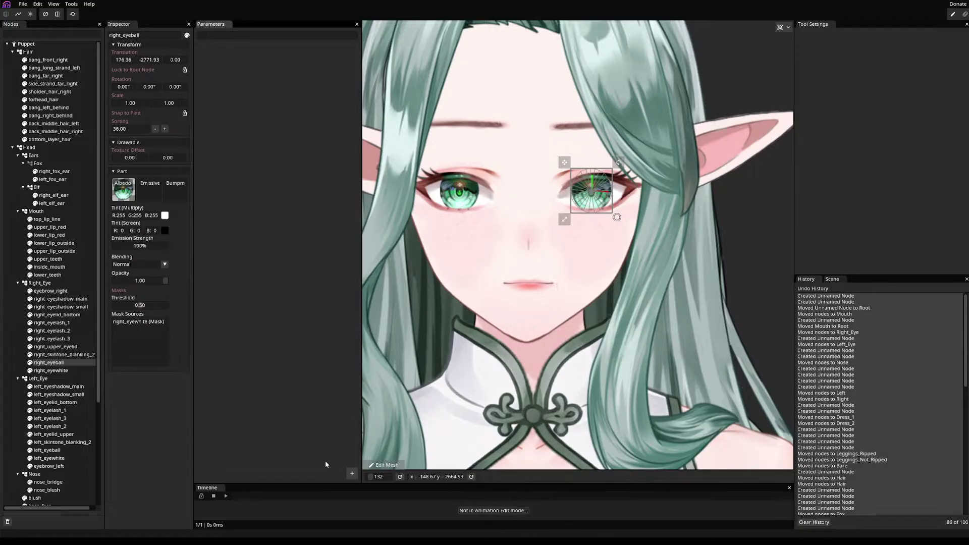
pyautogui.click(352, 473)
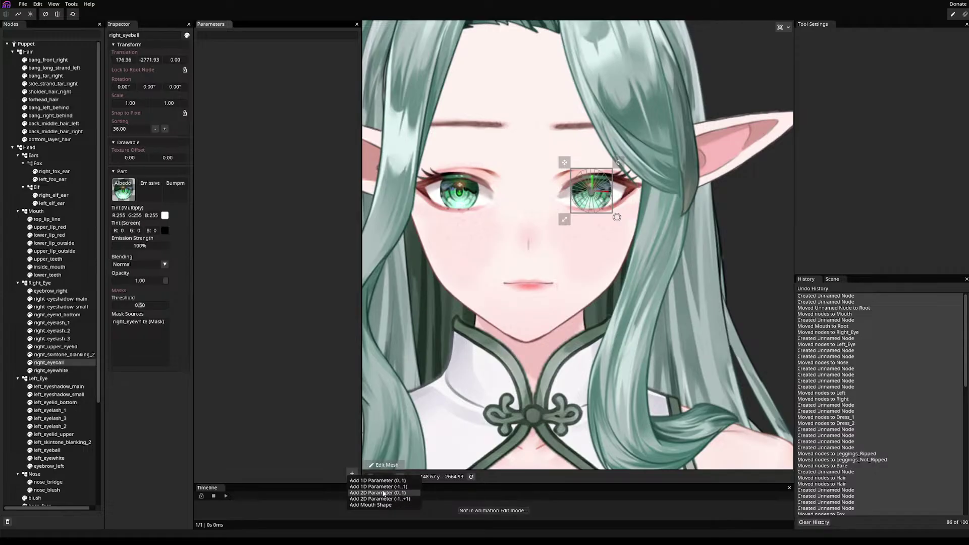
pyautogui.click(383, 493)
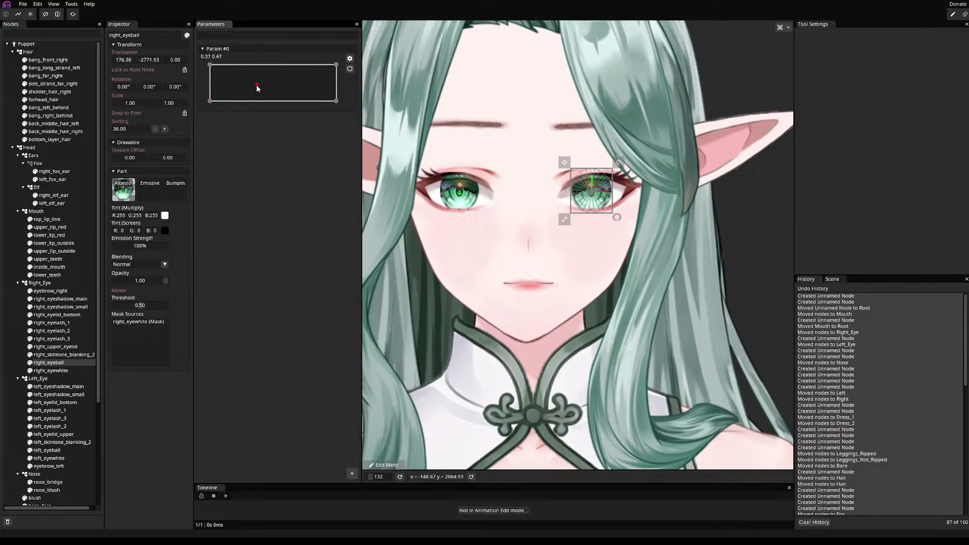
pyautogui.moveTo(258, 87); pyautogui.dragTo(276, 89)
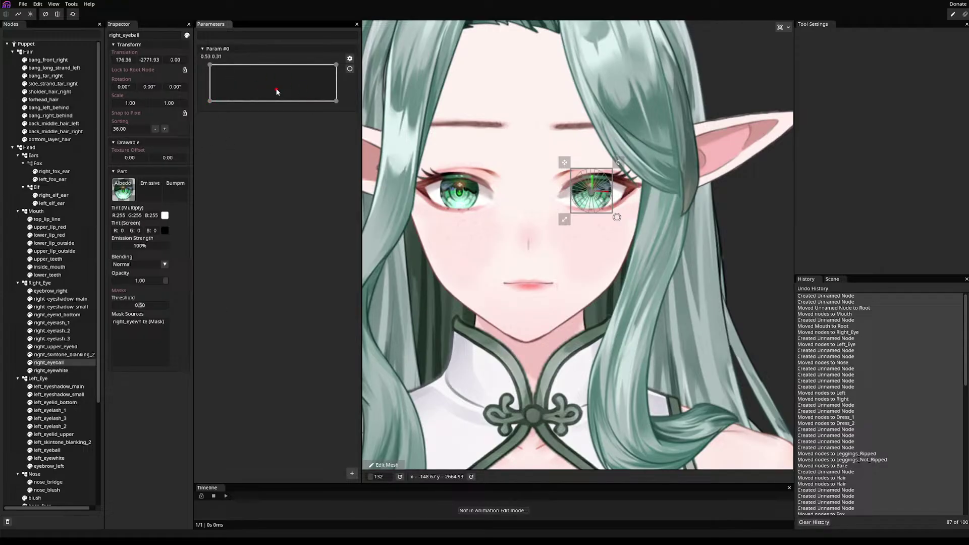
# - Check the new parameter's corner keypoints while it is armed, and test its control point across the range while disarmed
pyautogui.click(349, 70)
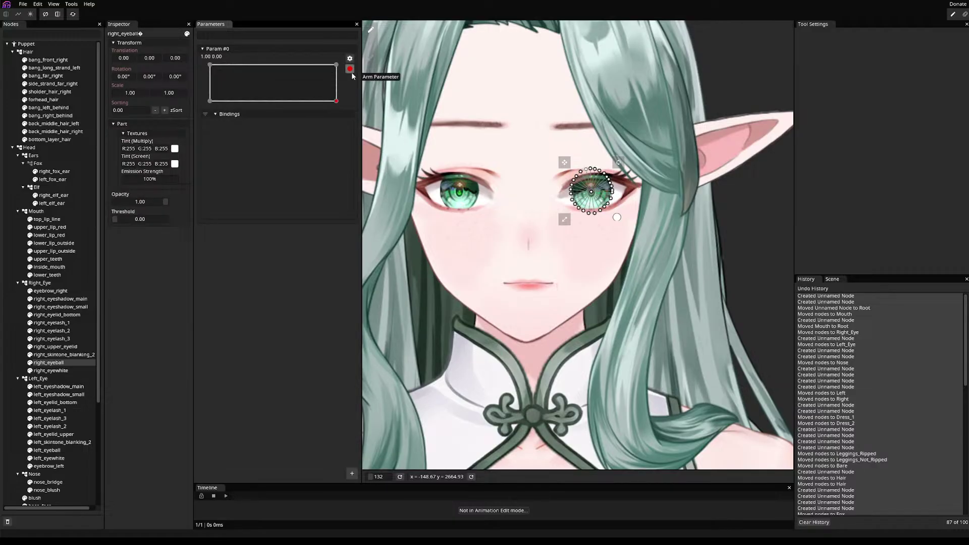
pyautogui.scroll(4, 495, 221)
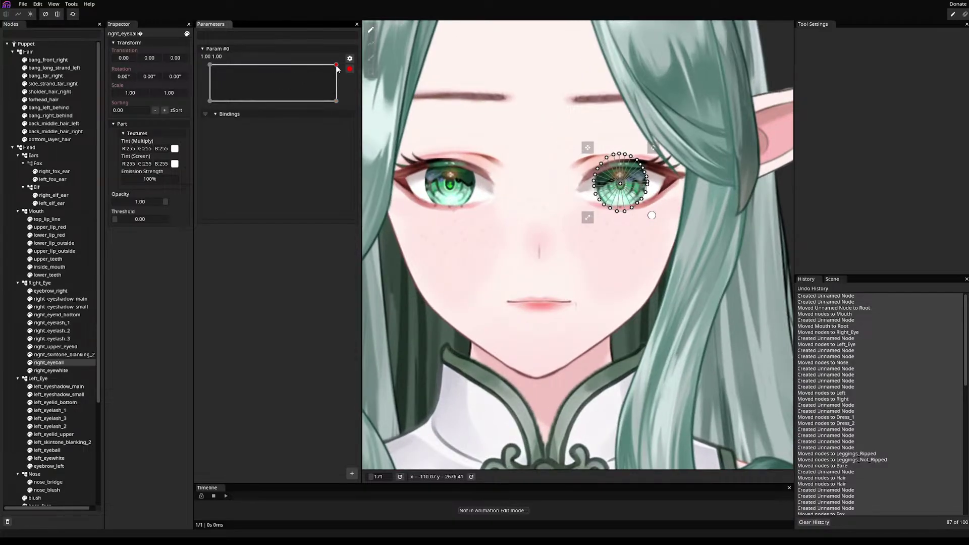
pyautogui.click(335, 102)
pyautogui.click(209, 65)
pyautogui.click(349, 68)
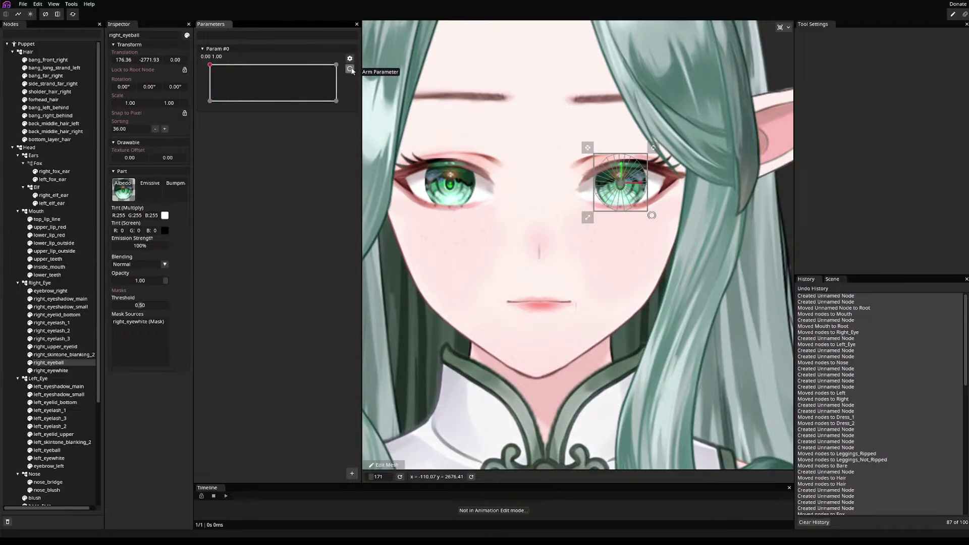
pyautogui.moveTo(252, 90); pyautogui.dragTo(332, 86)
# - Arm the parameter and shift right_eyeball toward the nose, about (-53, 17) at keypoint 1.00 0.00 and (-40, -2) at 0.00 1.00
pyautogui.click(350, 70)
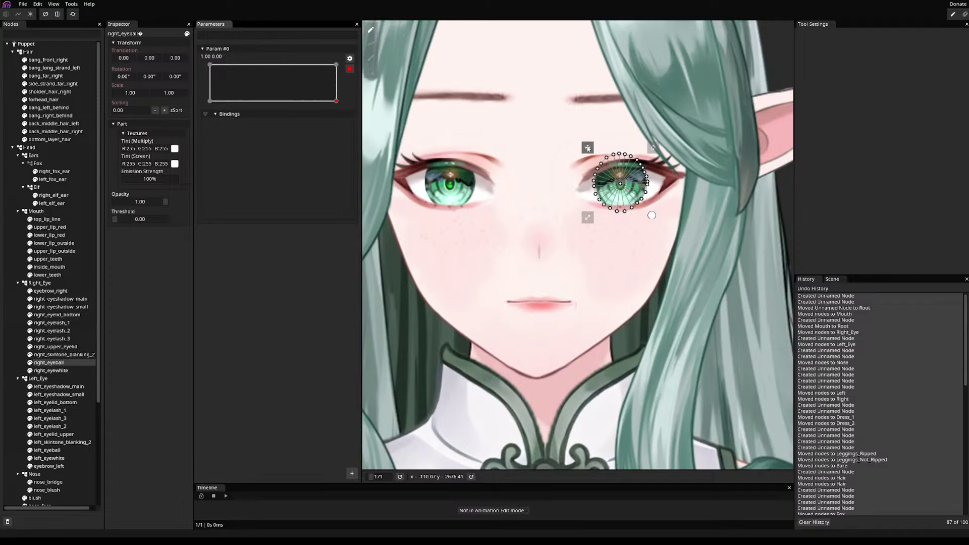
pyautogui.moveTo(587, 148); pyautogui.dragTo(568, 150)
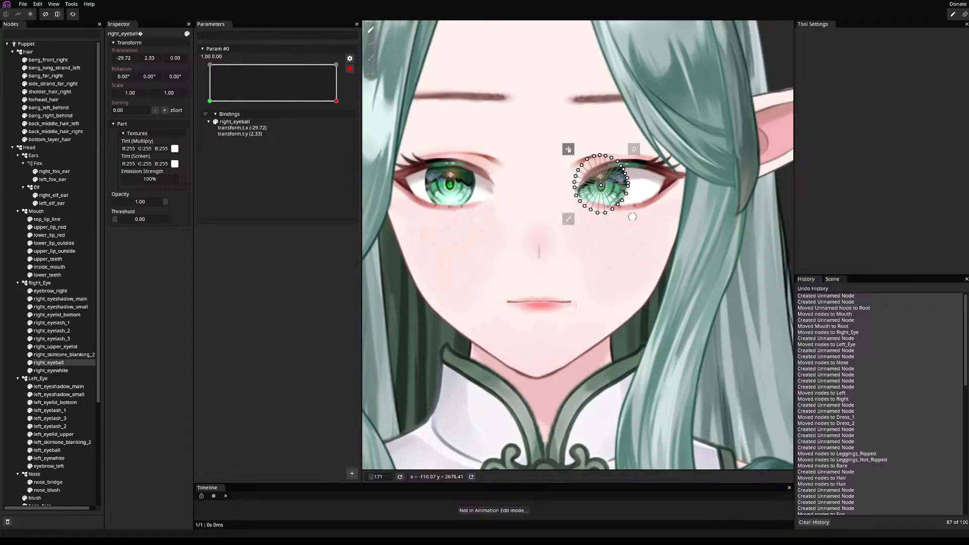
pyautogui.moveTo(568, 150); pyautogui.dragTo(553, 160)
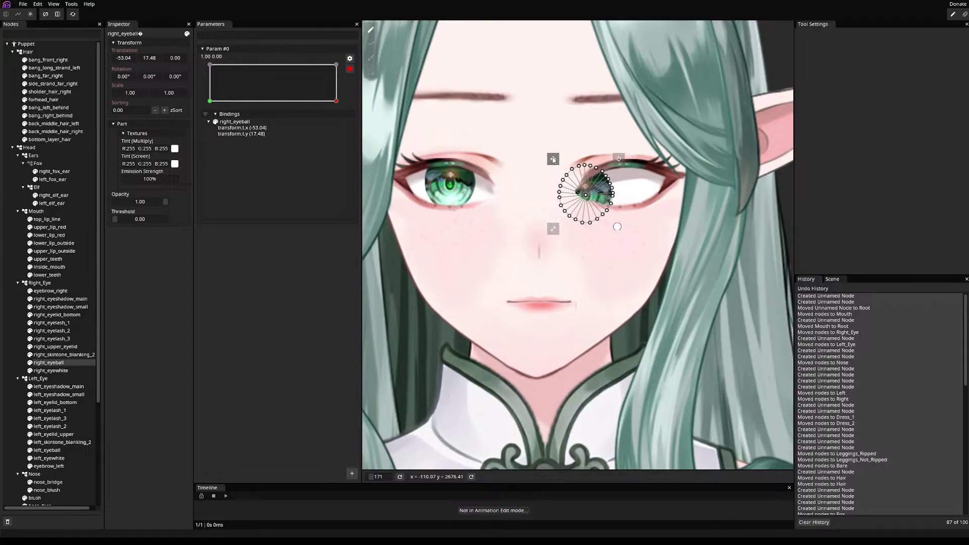
pyautogui.click(210, 65)
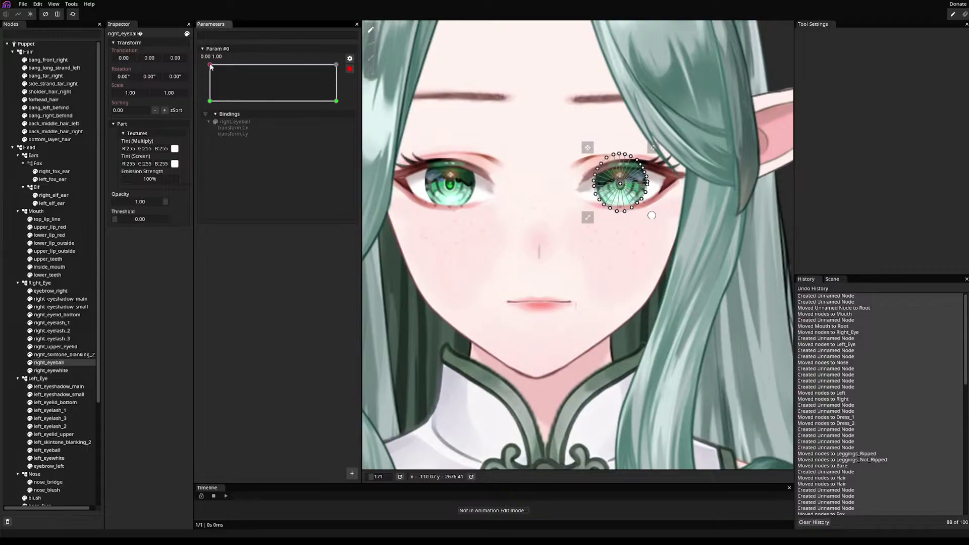
pyautogui.moveTo(579, 148); pyautogui.dragTo(561, 149)
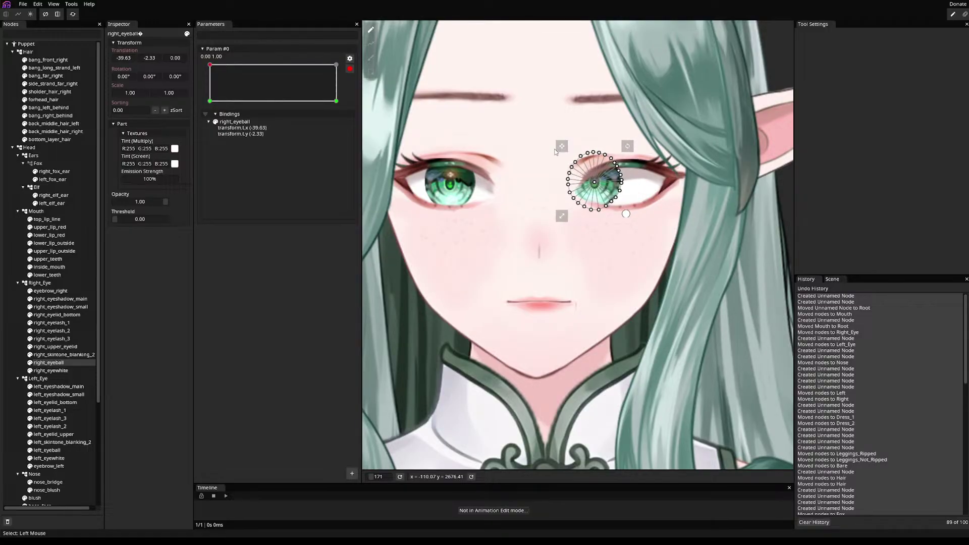
# - Shift right_eyeball toward the outer eye corner, about (44, -11) at keypoint 1.00 1.00 and (37, 18) at 1.00 0.00, and disarm the parameter
pyautogui.click(336, 65)
pyautogui.moveTo(525, 159); pyautogui.dragTo(616, 143)
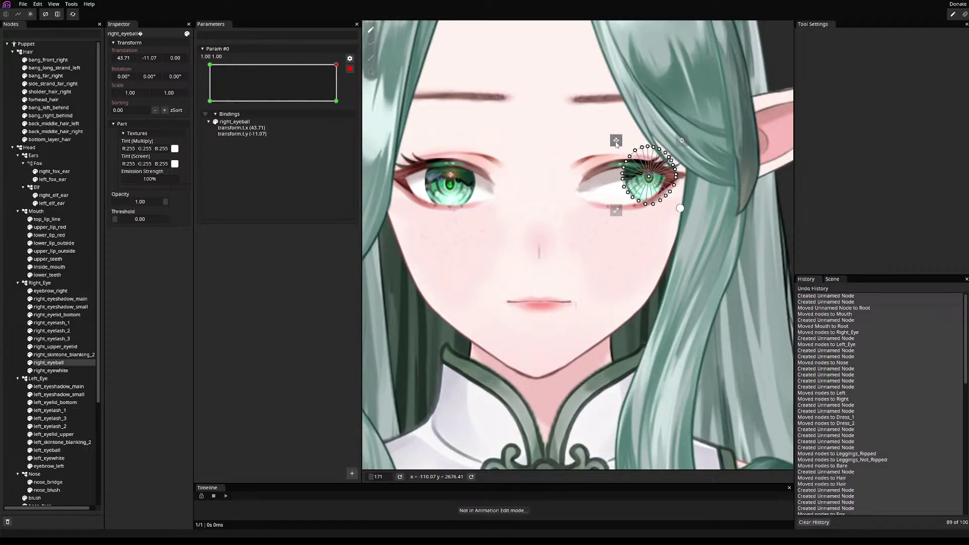
pyautogui.click(336, 101)
pyautogui.moveTo(557, 157); pyautogui.dragTo(612, 160)
pyautogui.click(350, 68)
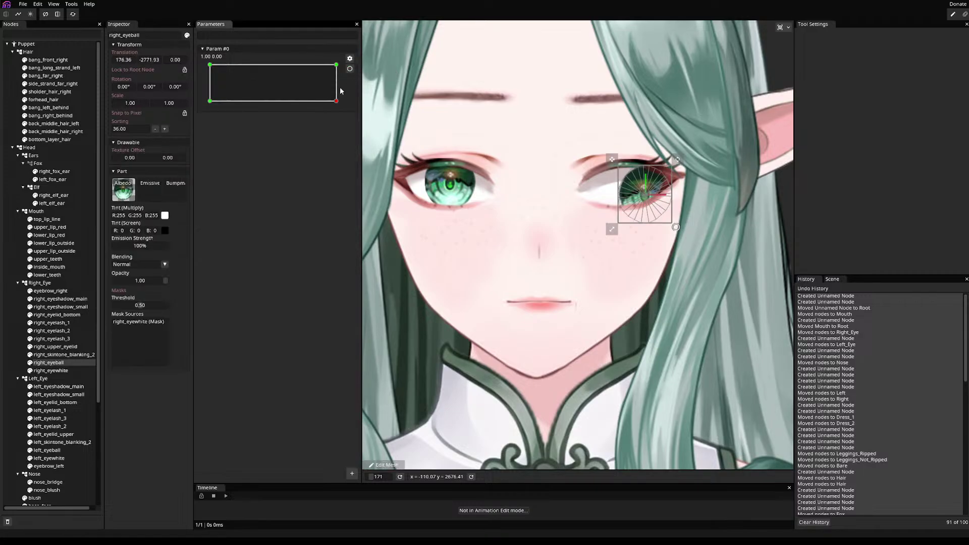
# - Offset right_eyeball down toward the nose by about (-51, 22) at keypoint 0.00 0.00, and refine keypoint 1.00 0.00 to (38.46, 18.07)
pyautogui.moveTo(291, 82); pyautogui.dragTo(210, 105)
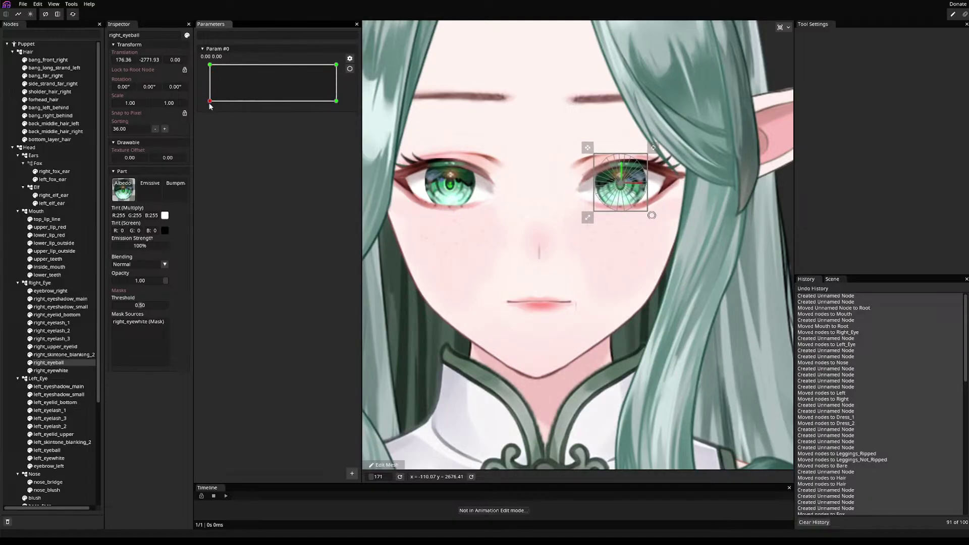
pyautogui.click(350, 69)
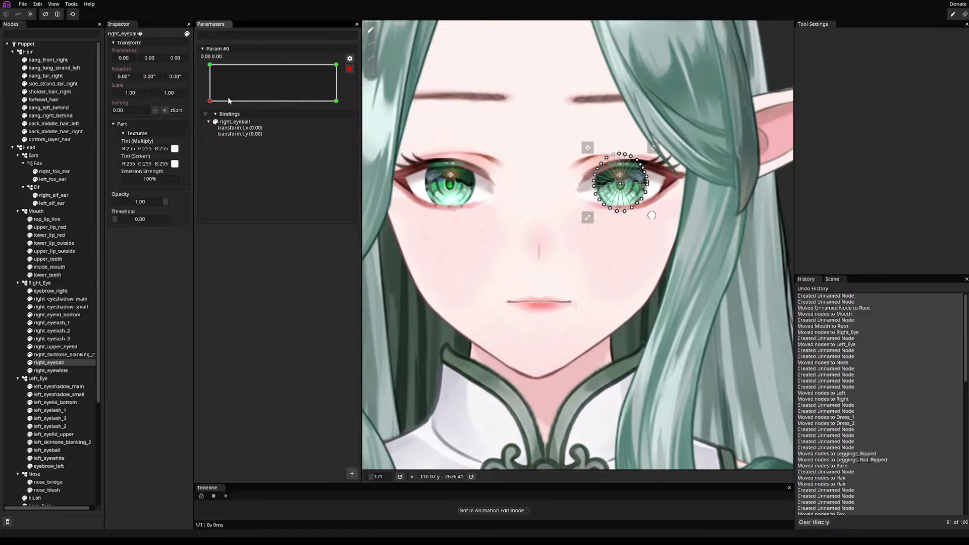
pyautogui.moveTo(587, 148); pyautogui.dragTo(555, 163)
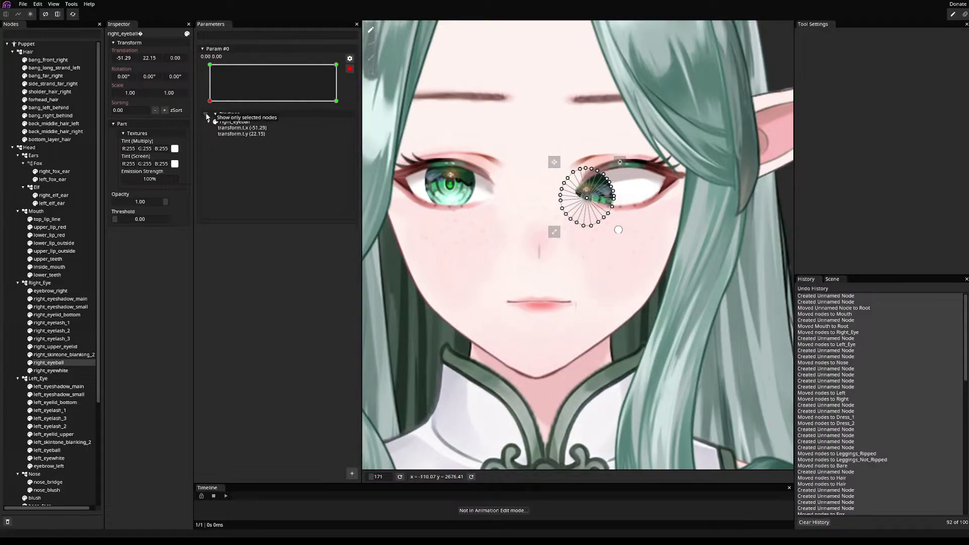
pyautogui.moveTo(221, 100); pyautogui.dragTo(289, 106)
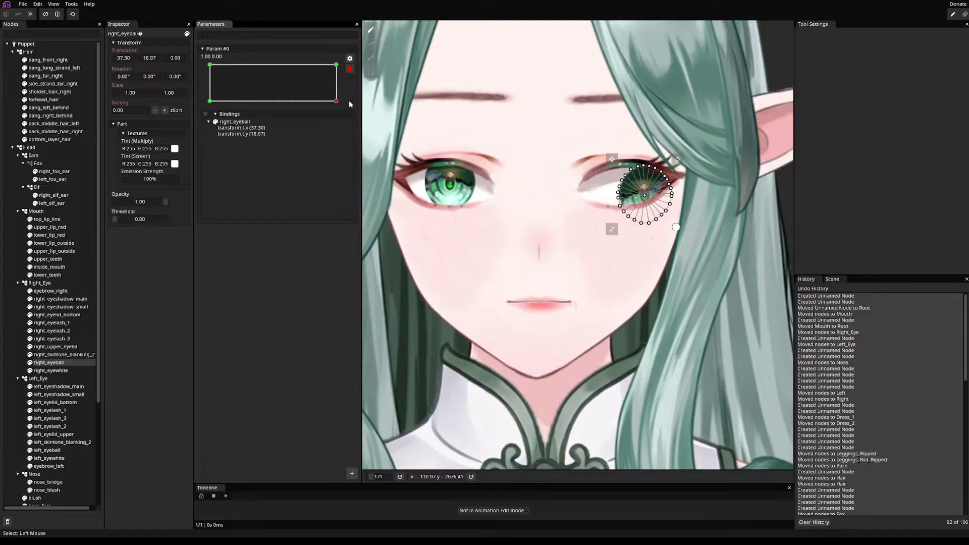
pyautogui.moveTo(612, 160); pyautogui.dragTo(613, 161)
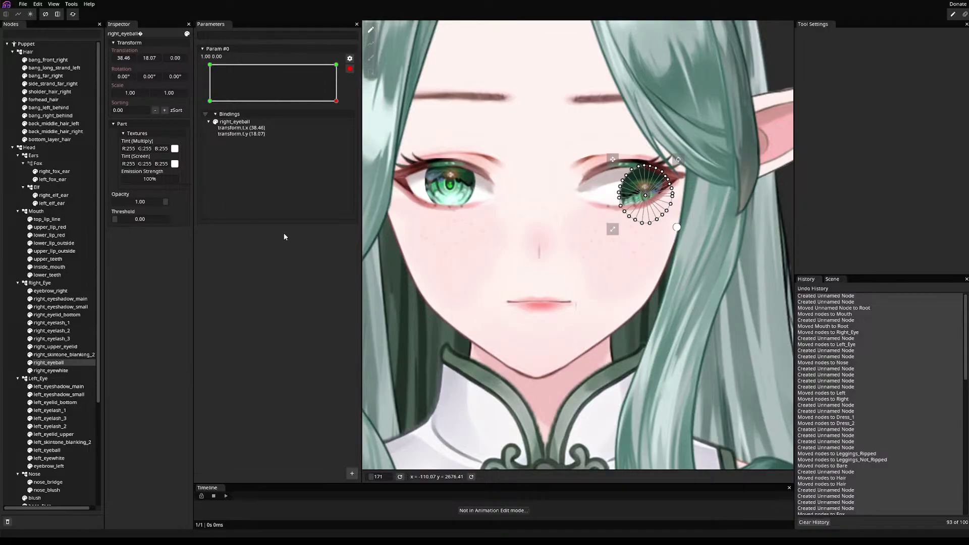
pyautogui.click(349, 69)
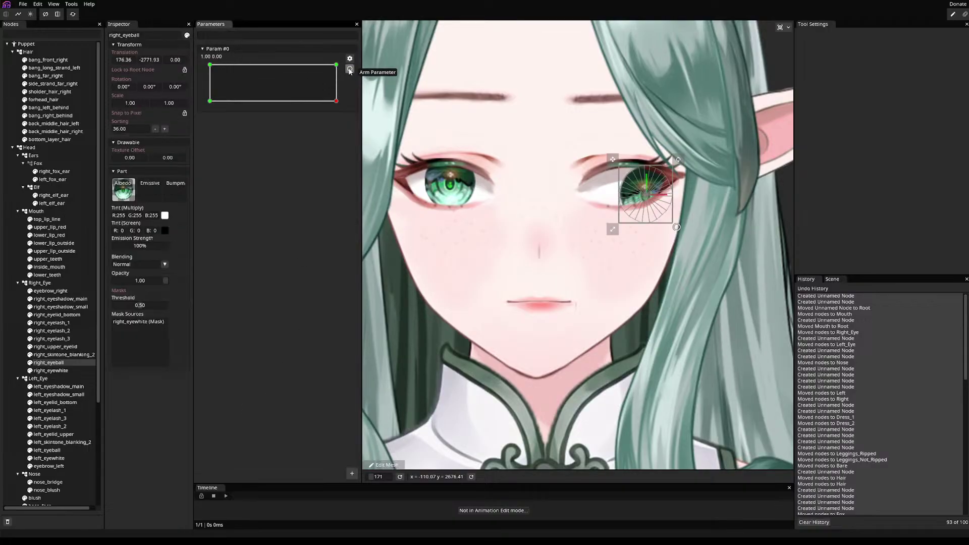
# - Move right_eyeball's base position to (134.39, -2784.75) and shift it toward the outer eye corner at keypoints 1.00 0.00 and 1.00 1.00
pyautogui.moveTo(336, 101); pyautogui.dragTo(358, 99)
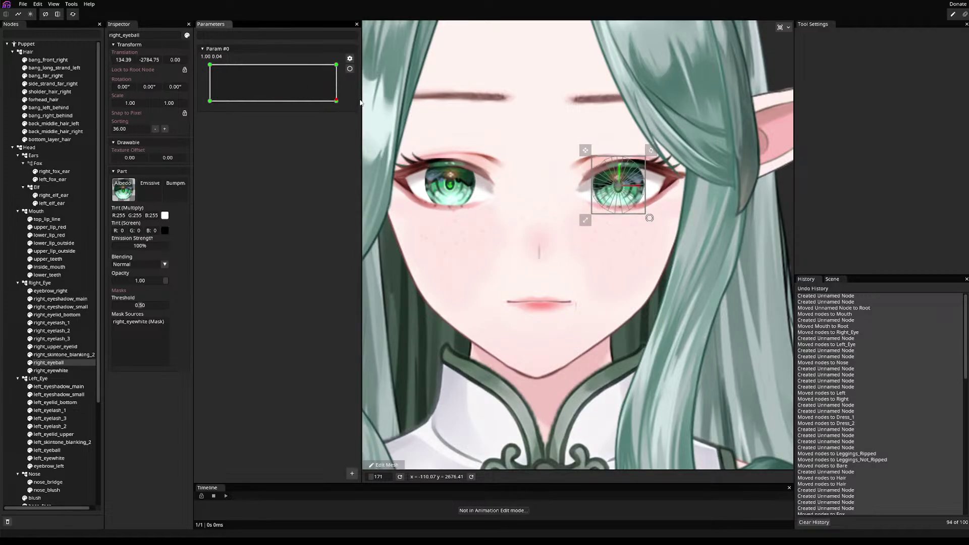
pyautogui.click(349, 69)
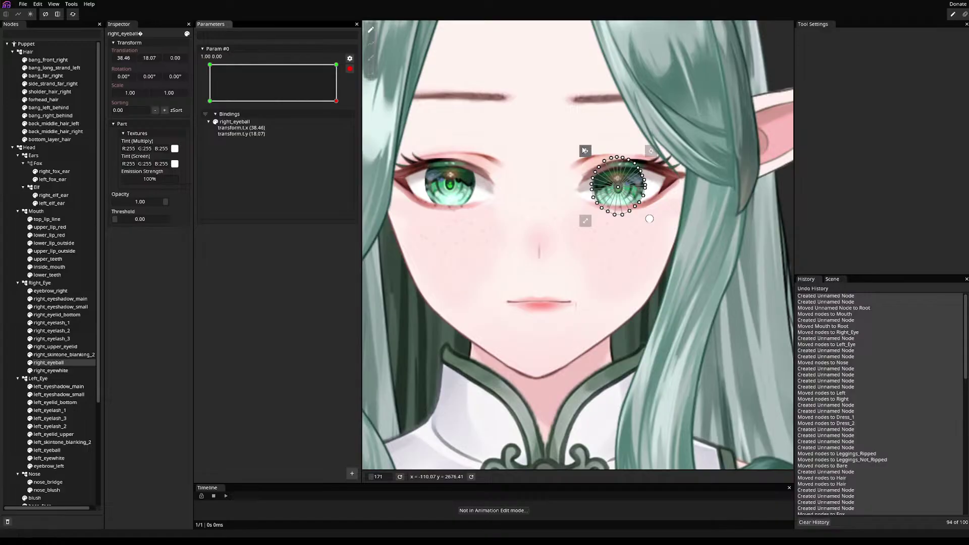
pyautogui.moveTo(585, 150); pyautogui.dragTo(613, 146)
pyautogui.click(336, 65)
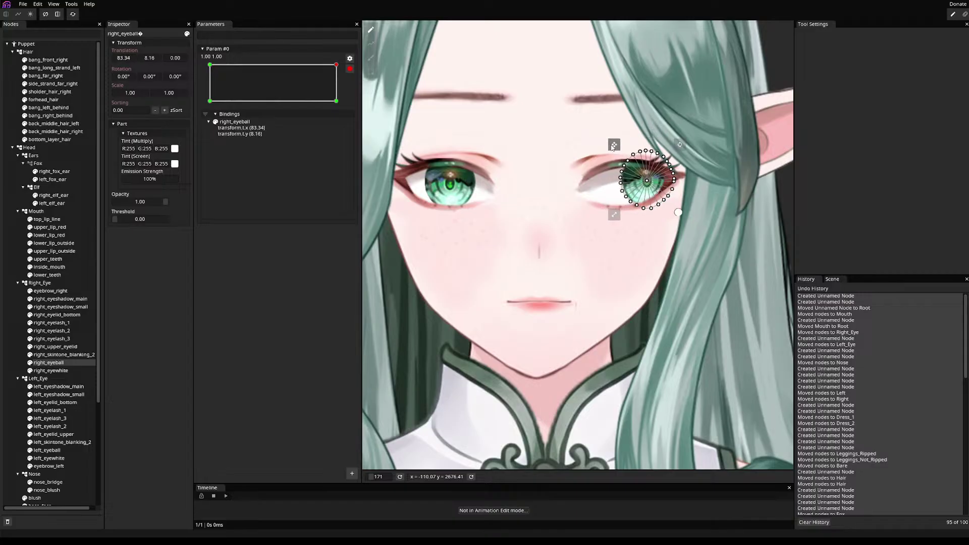
# - Test the disarmed parameter's control point across the eyeball's range and look through the parameter's options
pyautogui.click(277, 76)
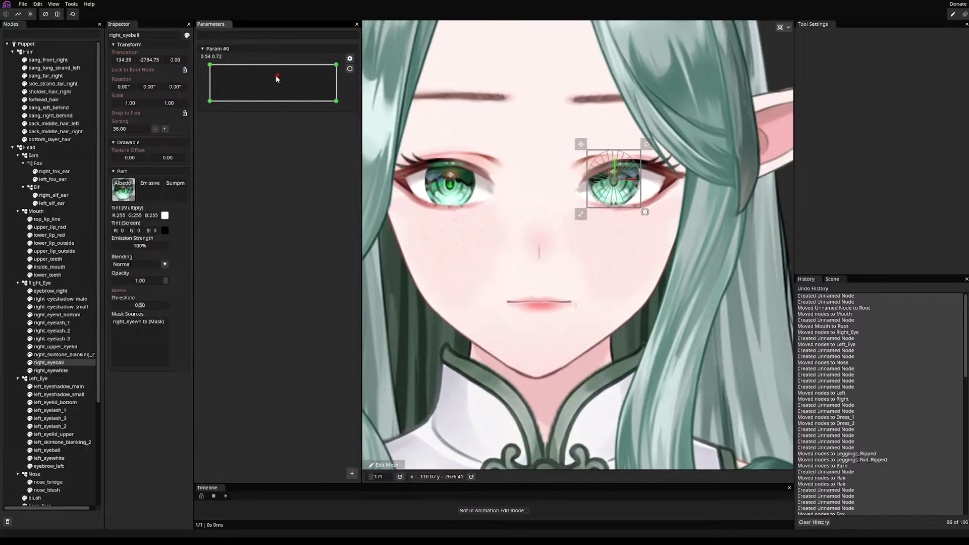
pyautogui.moveTo(277, 79); pyautogui.dragTo(210, 102)
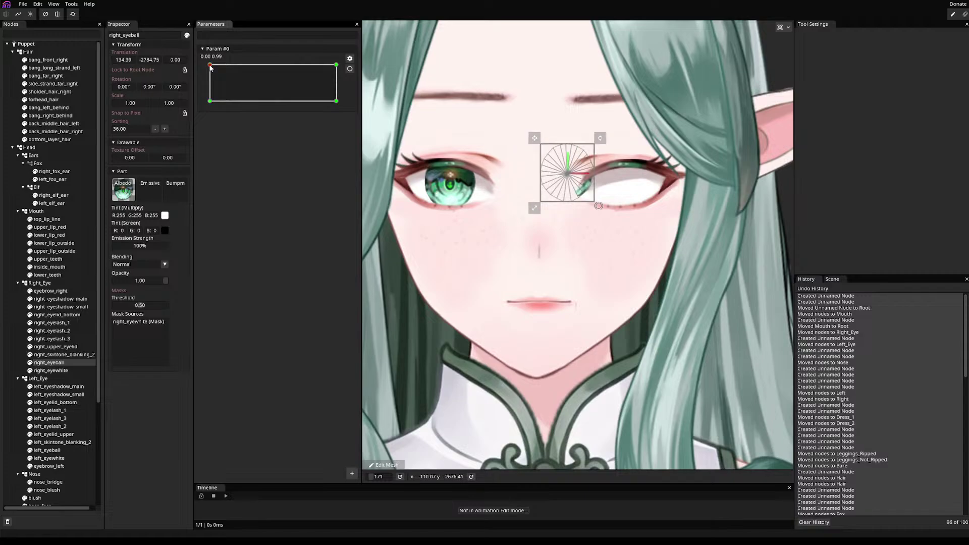
pyautogui.moveTo(212, 65); pyautogui.dragTo(266, 95)
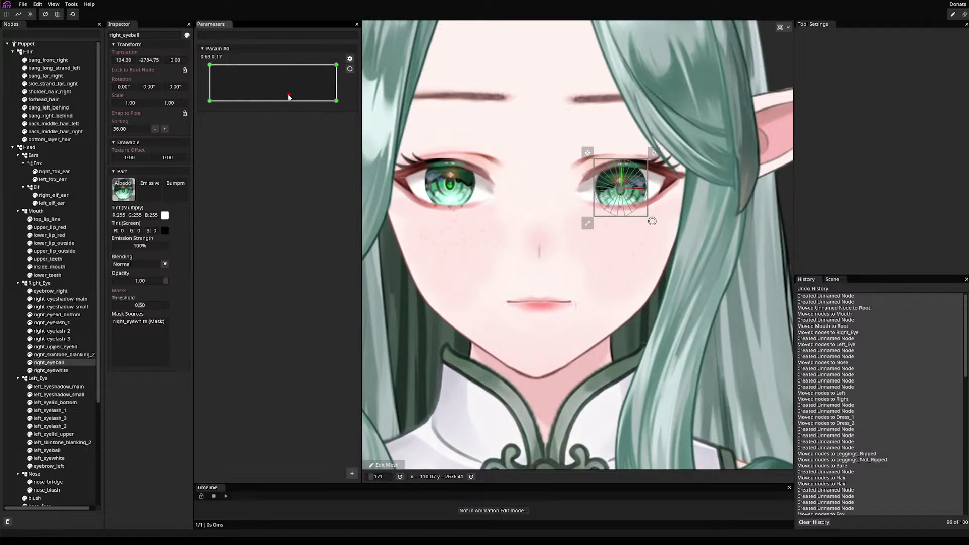
pyautogui.click(350, 58)
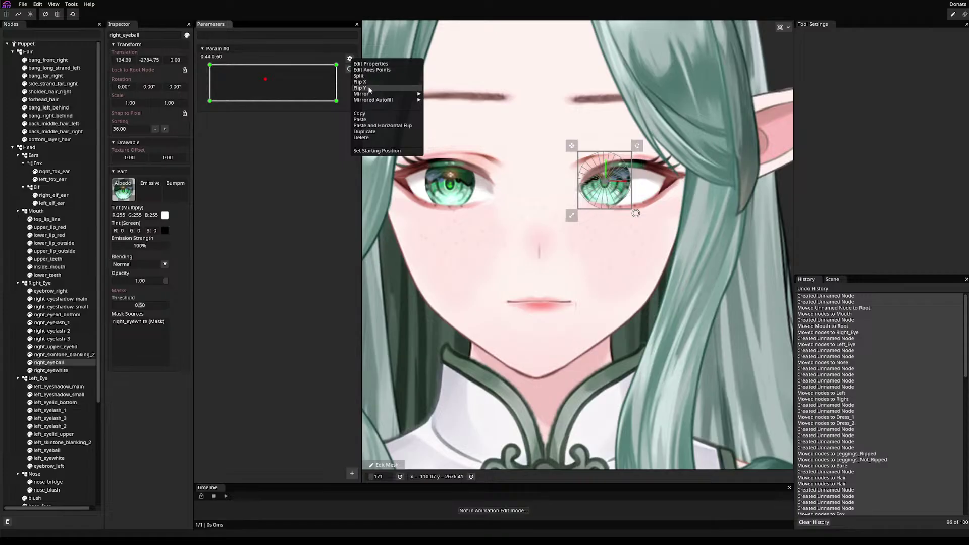
pyautogui.moveTo(369, 94)
pyautogui.click(350, 68)
# - Arm the parameter and shift right_eyeball into the eye, about (1, 37) at keypoint 0.00 0.00 and (-7, 7) at 0.00 1.00
pyautogui.click(350, 68)
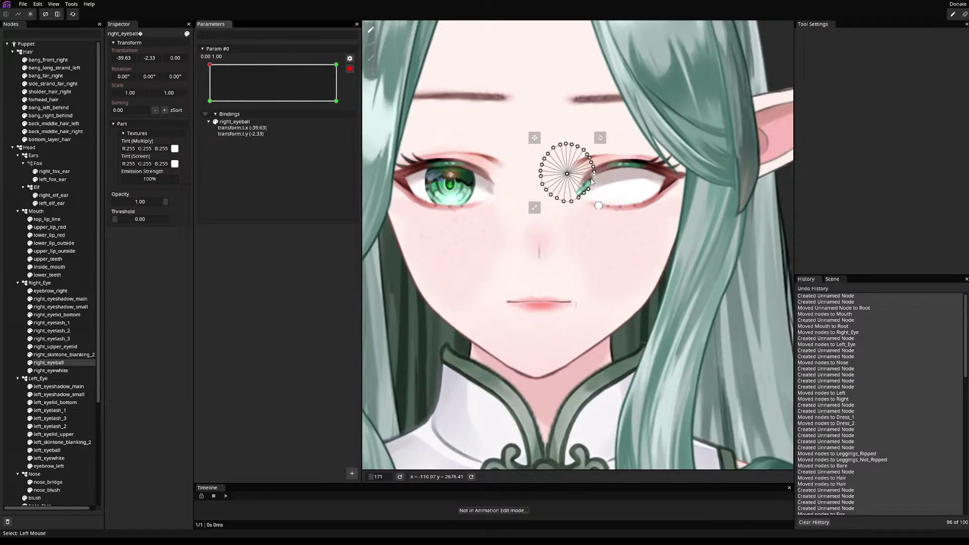
pyautogui.click(210, 102)
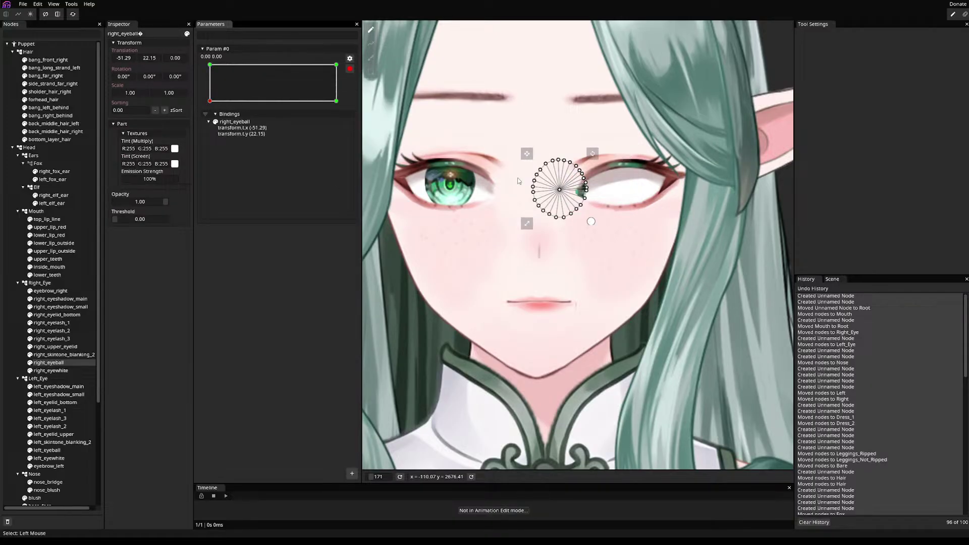
pyautogui.moveTo(527, 152); pyautogui.dragTo(560, 165)
pyautogui.click(210, 65)
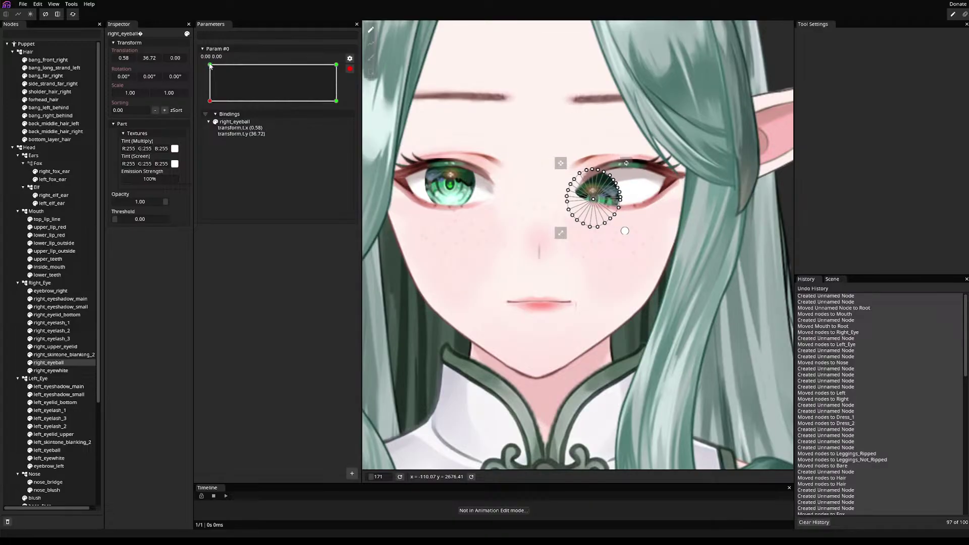
pyautogui.moveTo(533, 139); pyautogui.dragTo(555, 142)
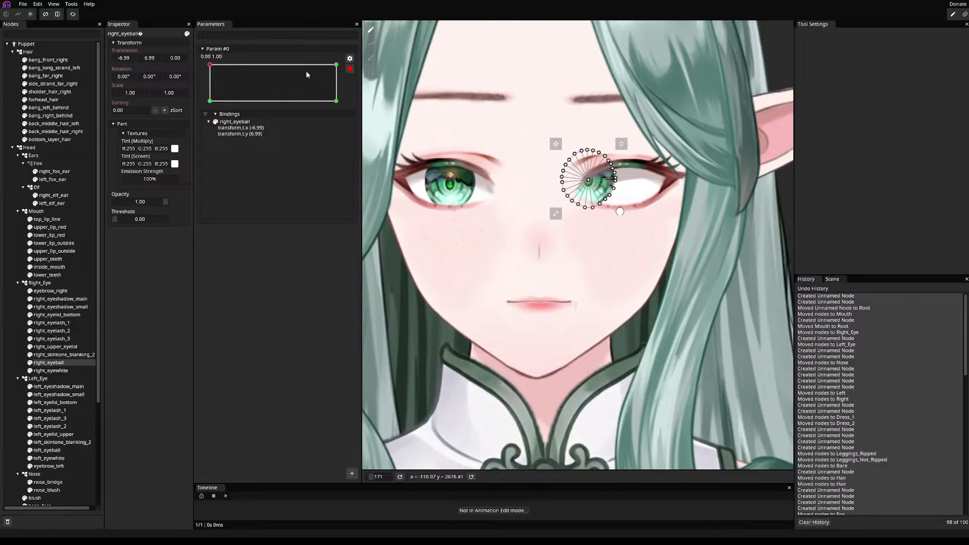
# - Check keypoints 1.00 1.00 and 1.00 0.00, and test the eyeball's movement with the parameter disarmed
pyautogui.click(336, 65)
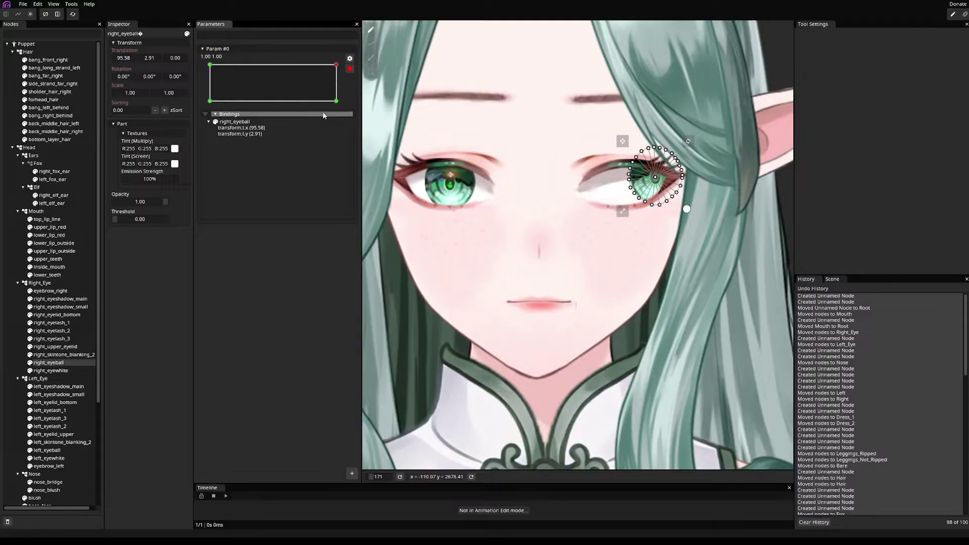
pyautogui.click(336, 101)
pyautogui.click(350, 69)
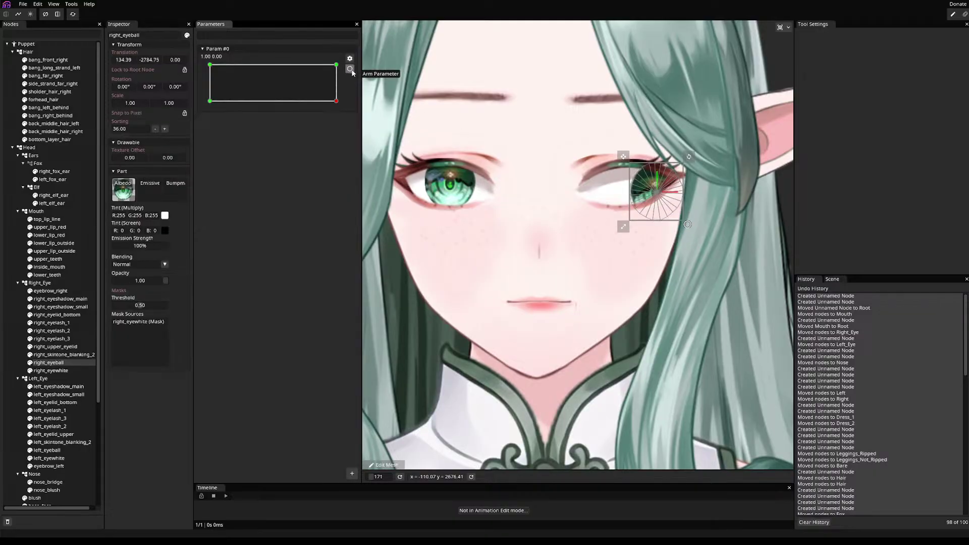
pyautogui.moveTo(300, 88); pyautogui.dragTo(274, 82)
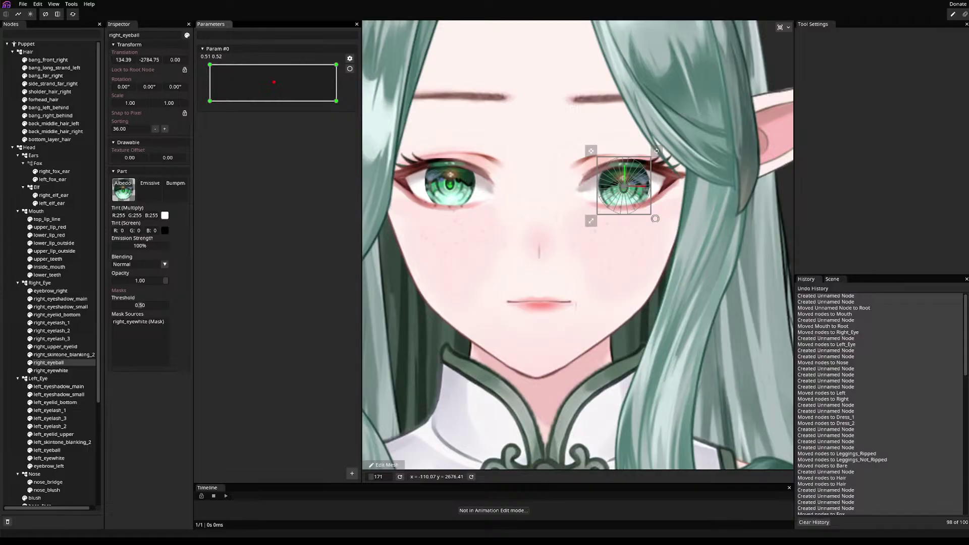
pyautogui.moveTo(280, 88); pyautogui.dragTo(236, 96)
pyautogui.click(50, 339)
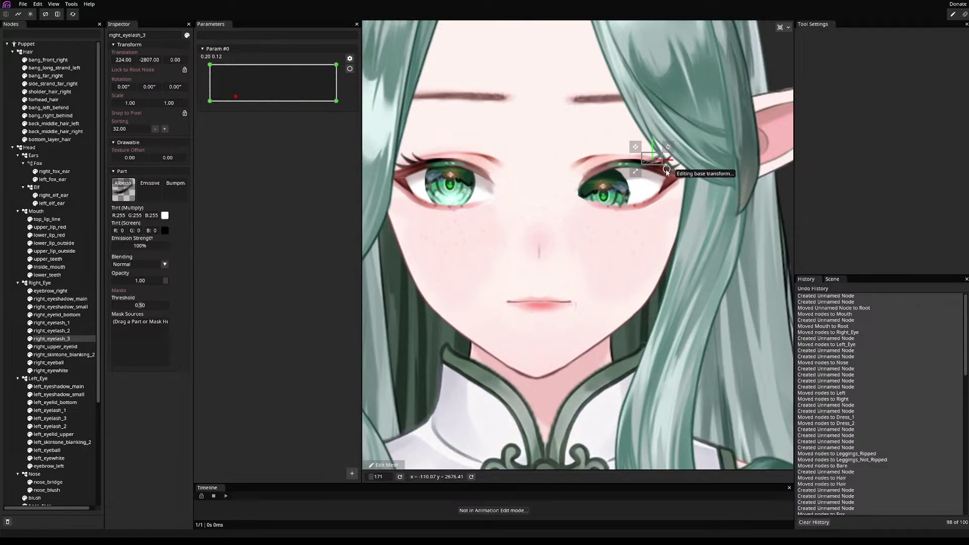
pyautogui.moveTo(236, 96); pyautogui.dragTo(282, 84)
pyautogui.click(48, 362)
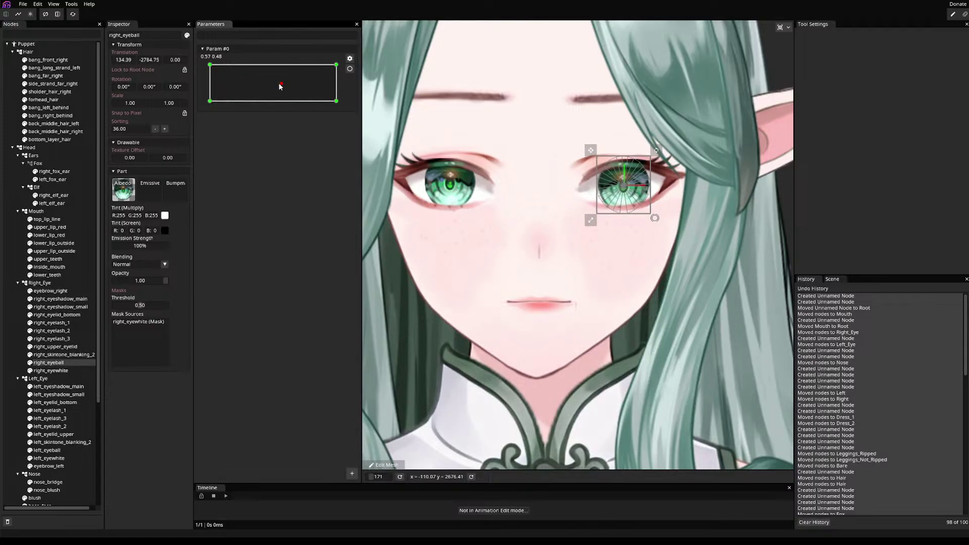
# - Duplicate Param #0 with left_eyeball selected, and test the control points of both parameters
pyautogui.click(58, 450)
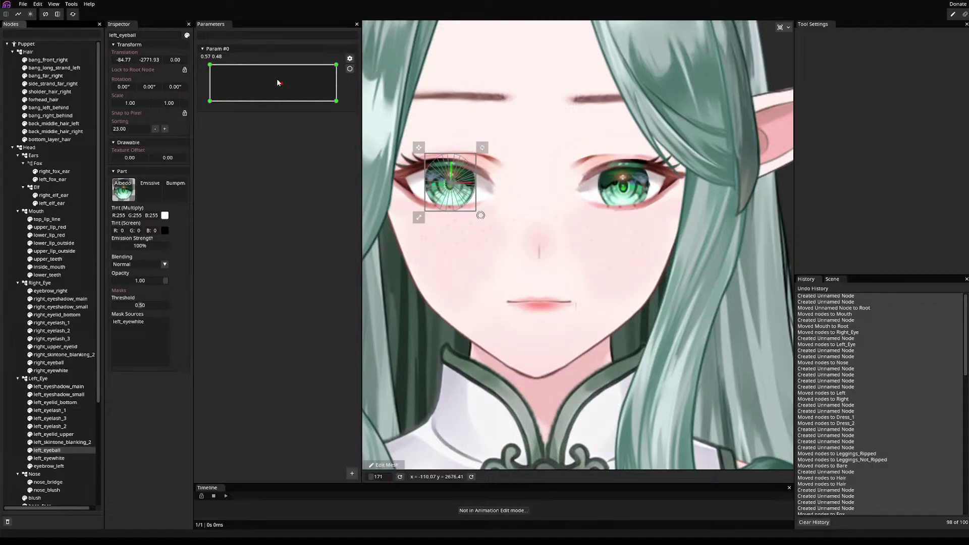
pyautogui.click(349, 59)
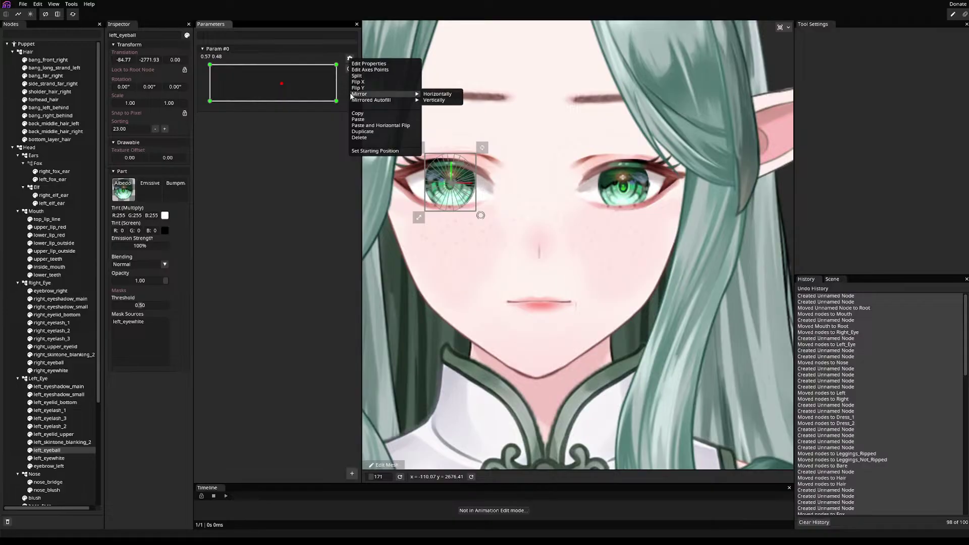
pyautogui.moveTo(390, 93)
pyautogui.click(362, 132)
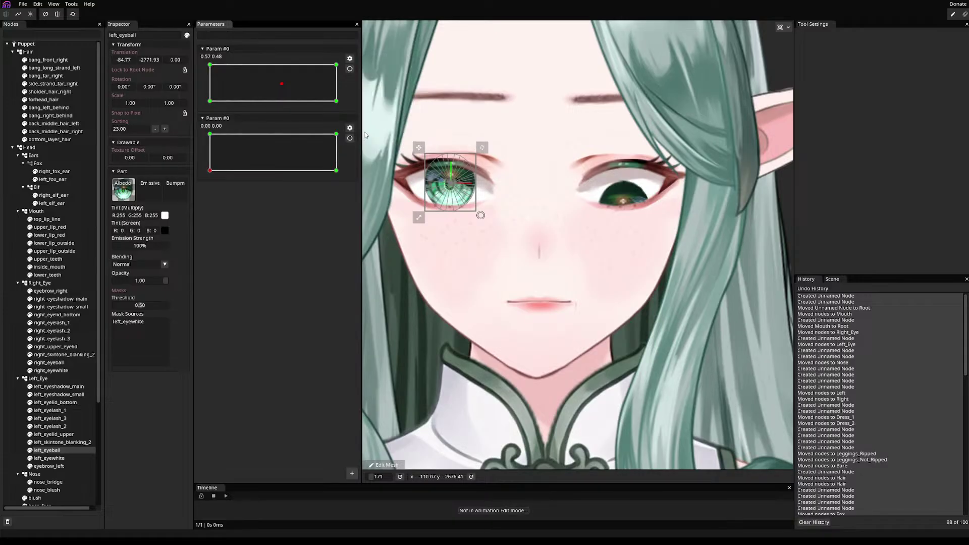
pyautogui.moveTo(209, 170); pyautogui.dragTo(225, 163)
pyautogui.moveTo(281, 83); pyautogui.dragTo(273, 77)
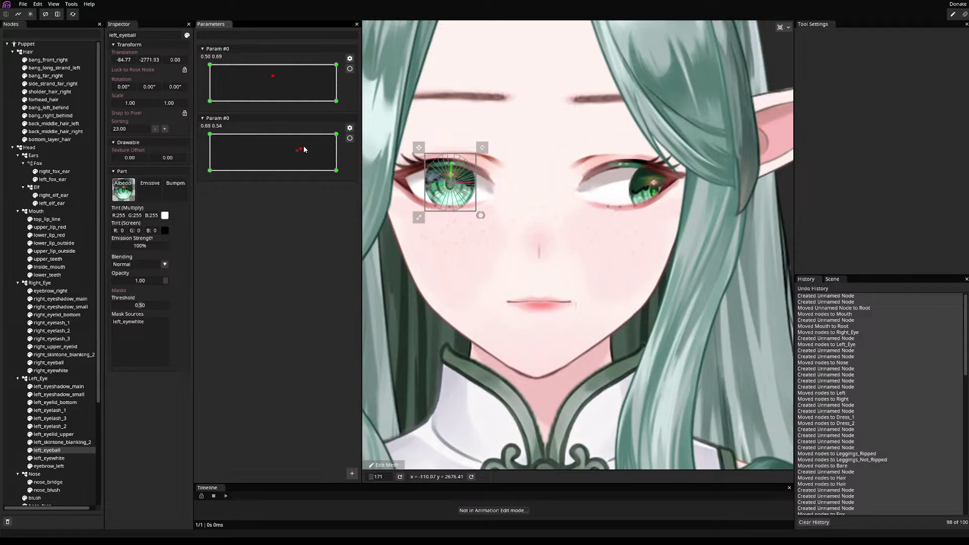
pyautogui.moveTo(303, 150); pyautogui.dragTo(280, 154)
# - Open the duplicate parameter's properties to check its name and its X and Y constraints
pyautogui.click(349, 128)
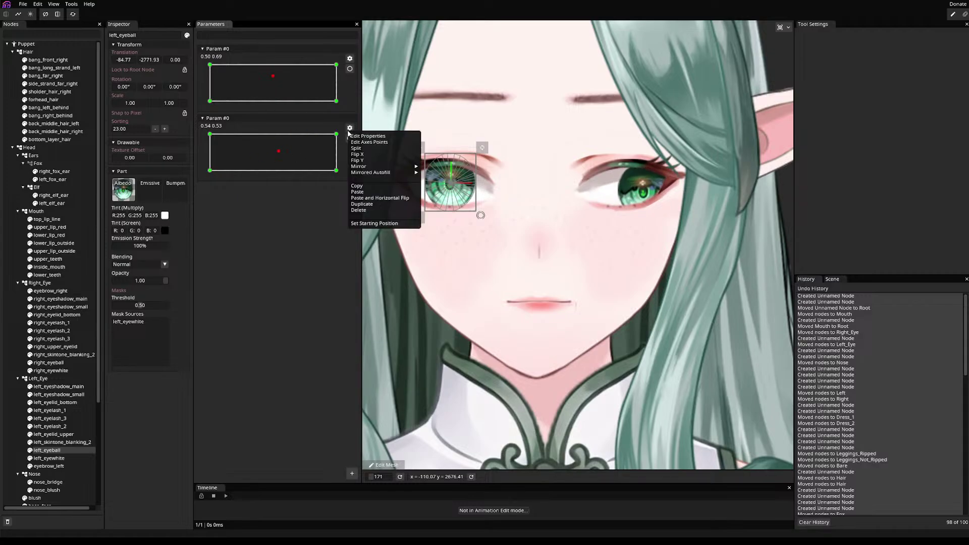
pyautogui.click(355, 137)
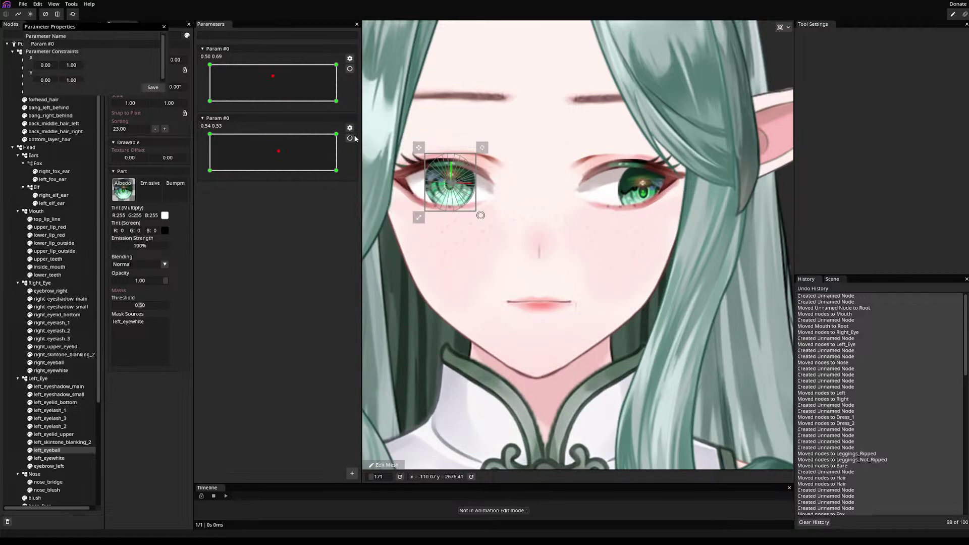
pyautogui.scroll(-1, 125, 72)
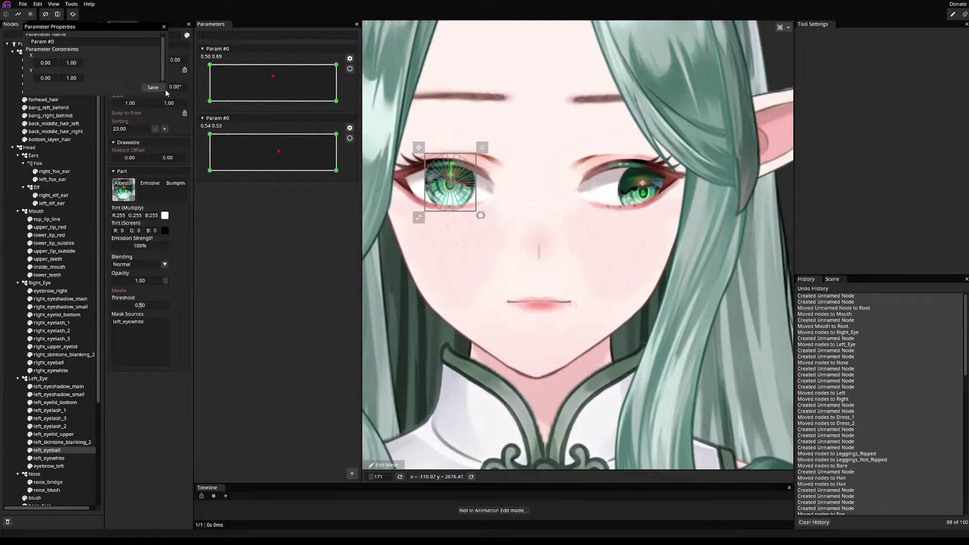
pyautogui.click(164, 26)
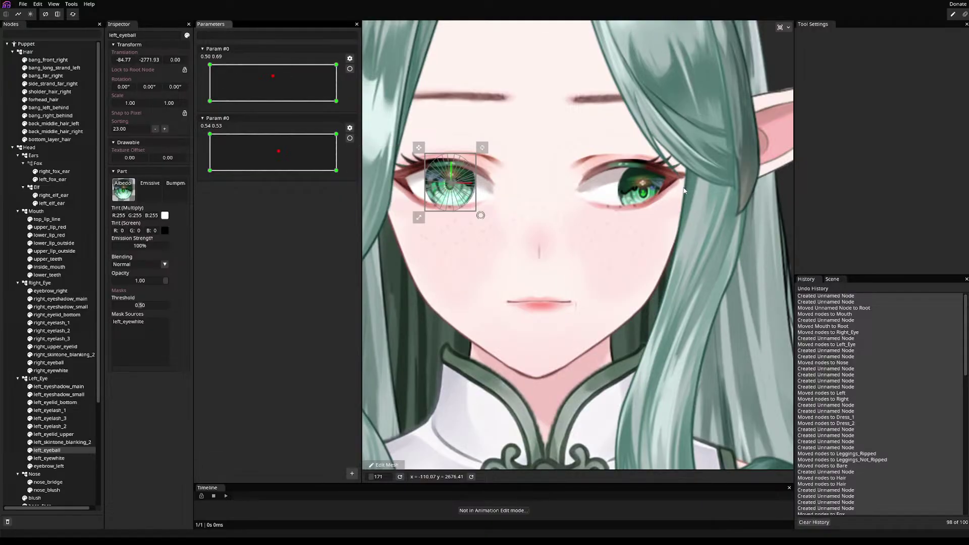
# - Undo the parameter duplication and delete the original Param #0
pyautogui.hotkey('ctrl', 's')
pyautogui.hotkey('ctrl', 'z')
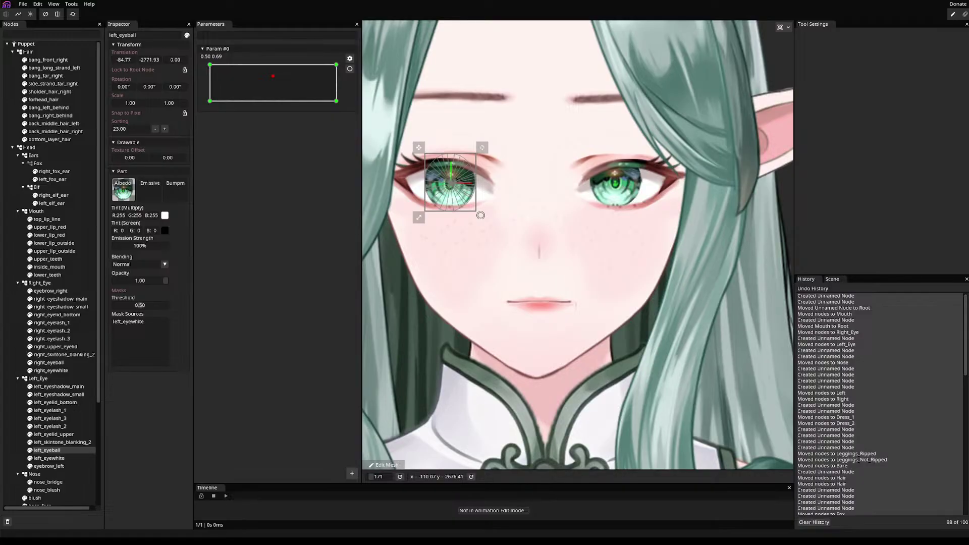
pyautogui.moveTo(272, 76); pyautogui.dragTo(263, 94)
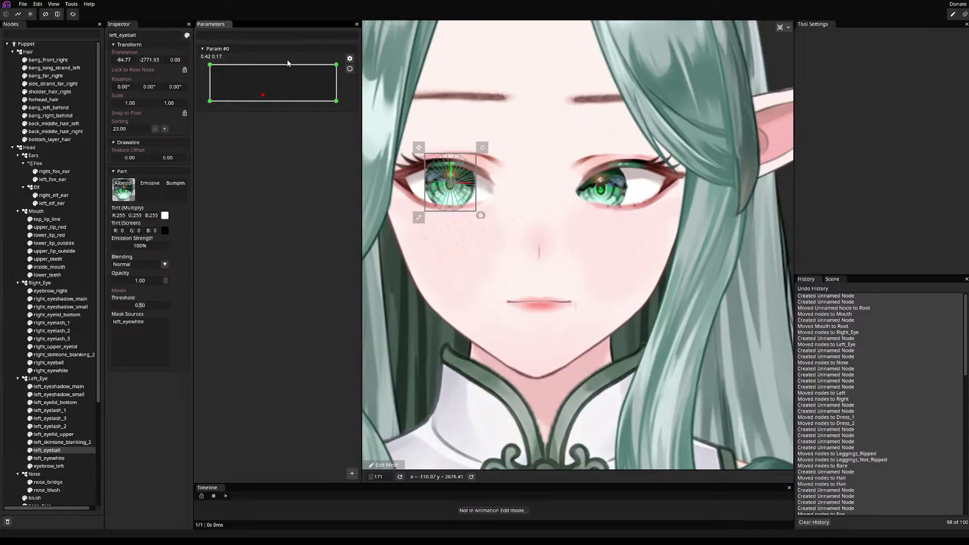
pyautogui.click(350, 58)
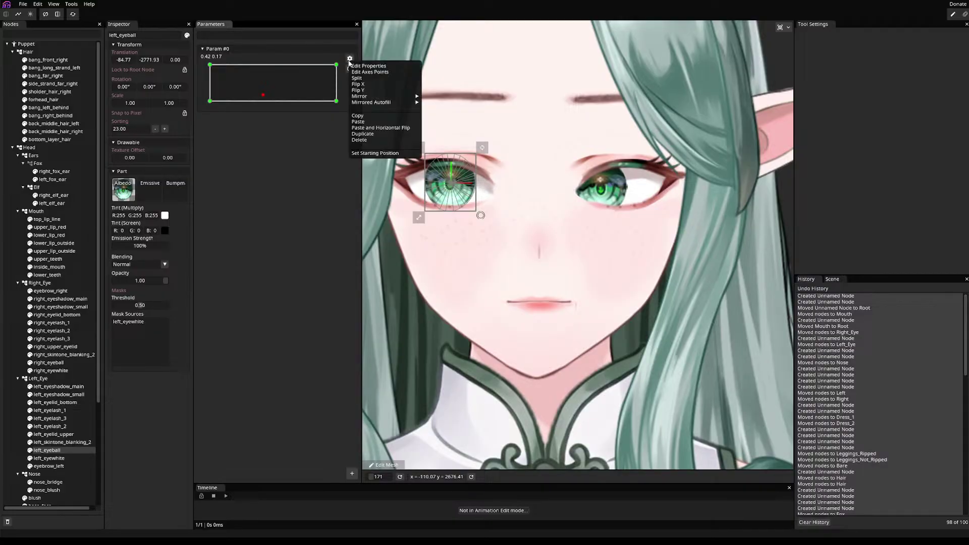
pyautogui.click(360, 140)
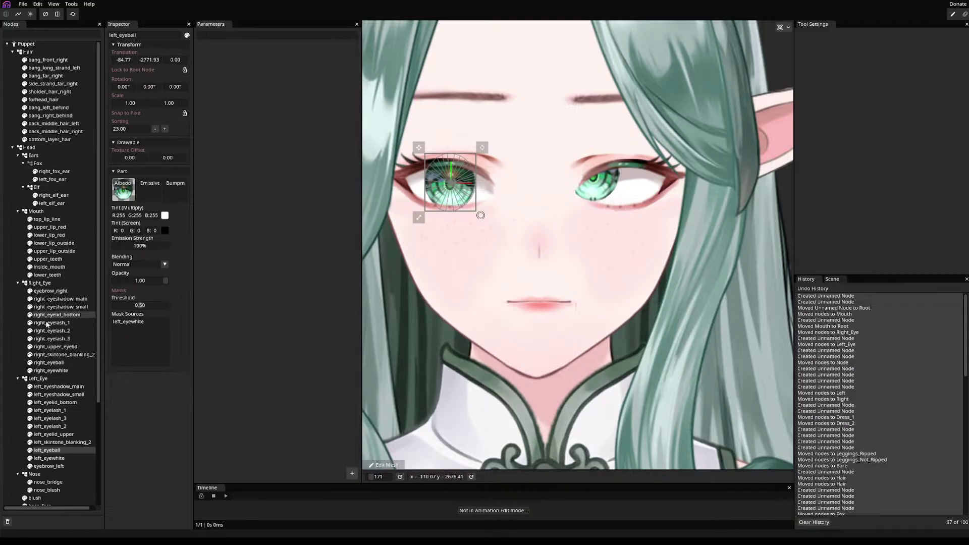
# - Select right_eyeball and roll the undo history back to the "Moved eyebrow_right" entry, before Param #0 was added
pyautogui.click(592, 179)
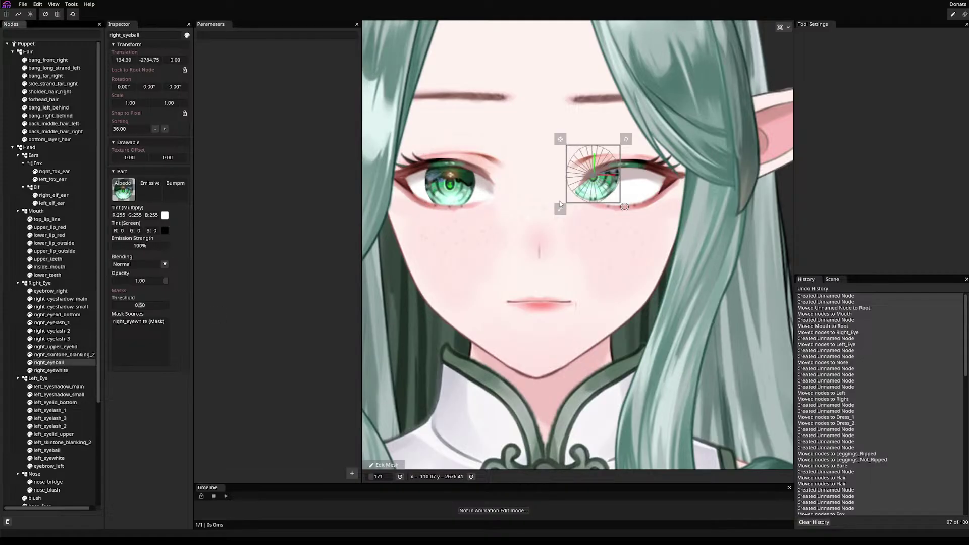
pyautogui.scroll(-10, 860, 424)
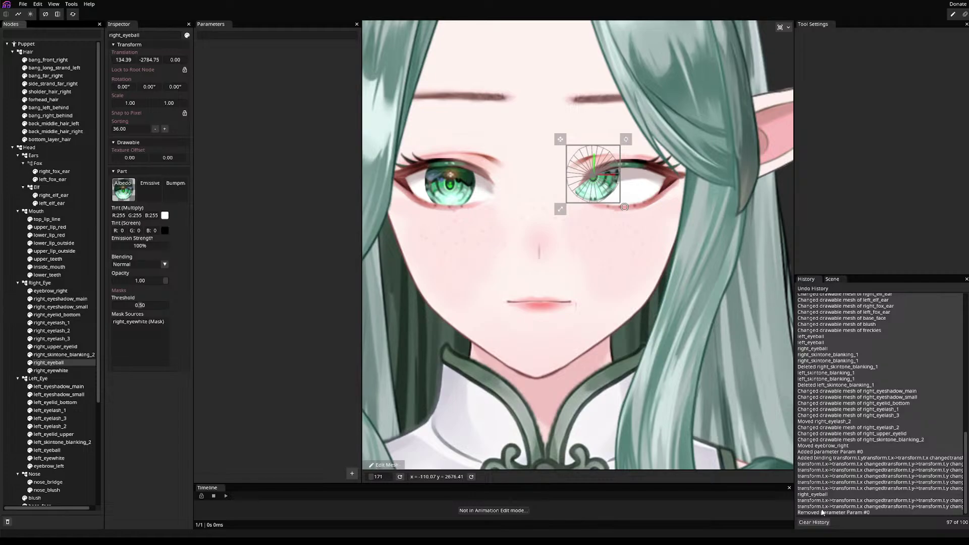
pyautogui.click(833, 453)
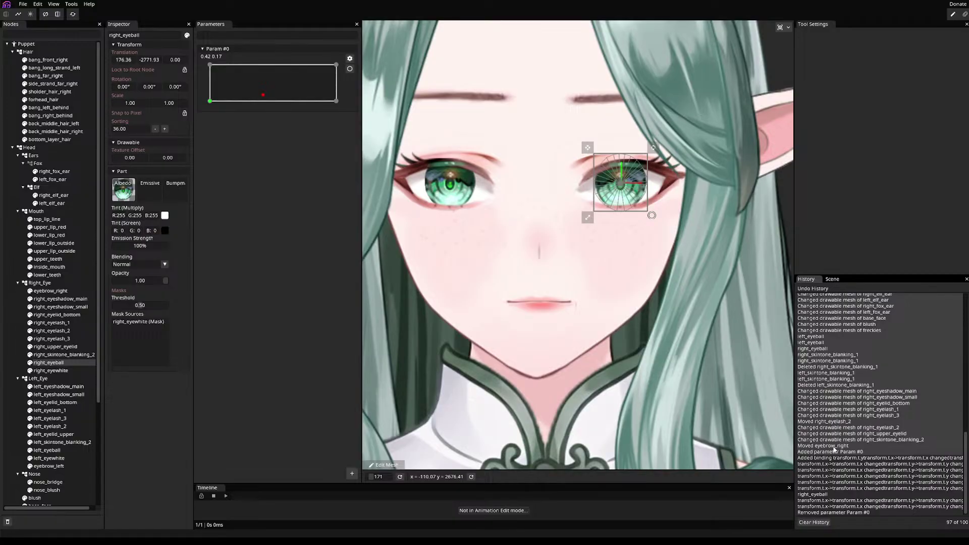
pyautogui.click(834, 447)
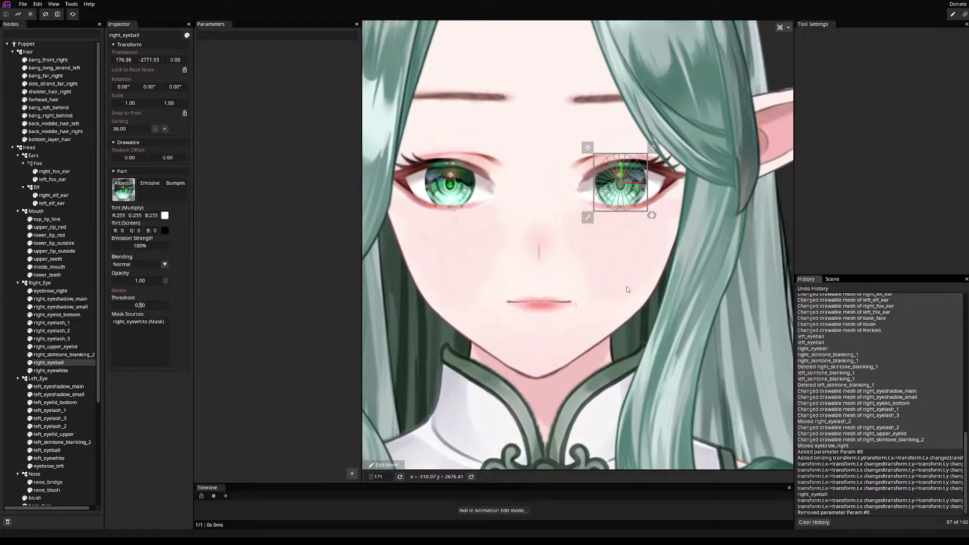
# - Add left_eyeball to the selection so that both eyeballs are selected together
pyautogui.scroll(-2, 581, 281)
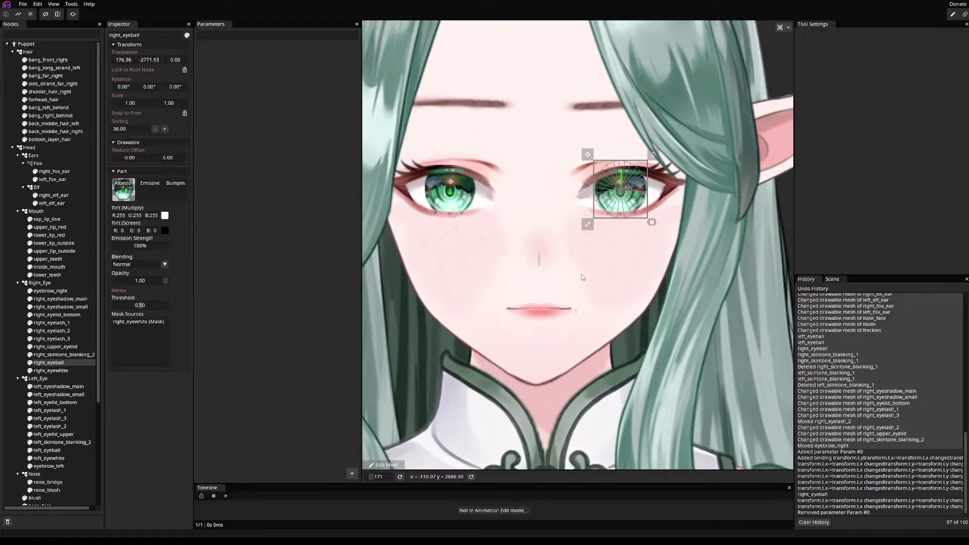
pyautogui.scroll(2, 613, 272)
pyautogui.scroll(-2, 613, 267)
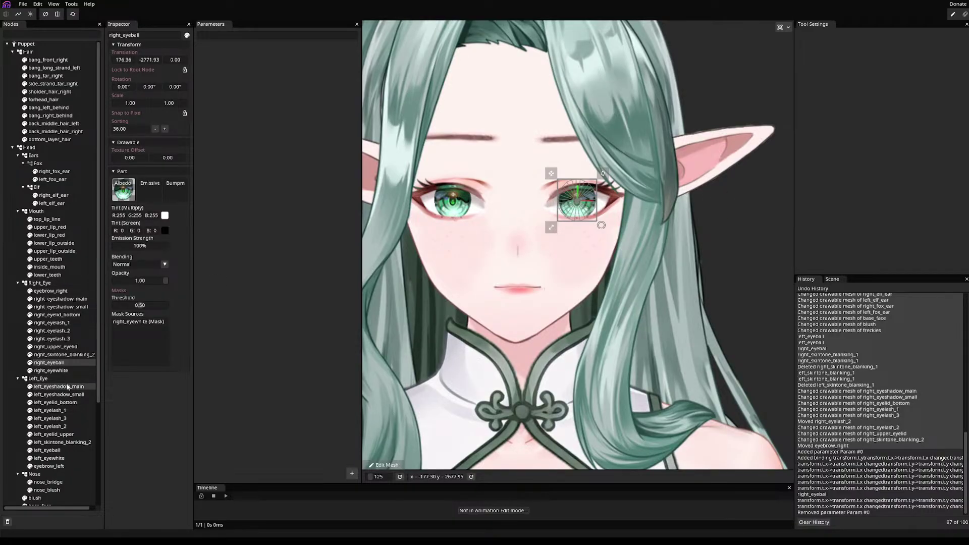
pyautogui.keyDown('ctrl'); pyautogui.click(58, 450); pyautogui.keyUp('ctrl')
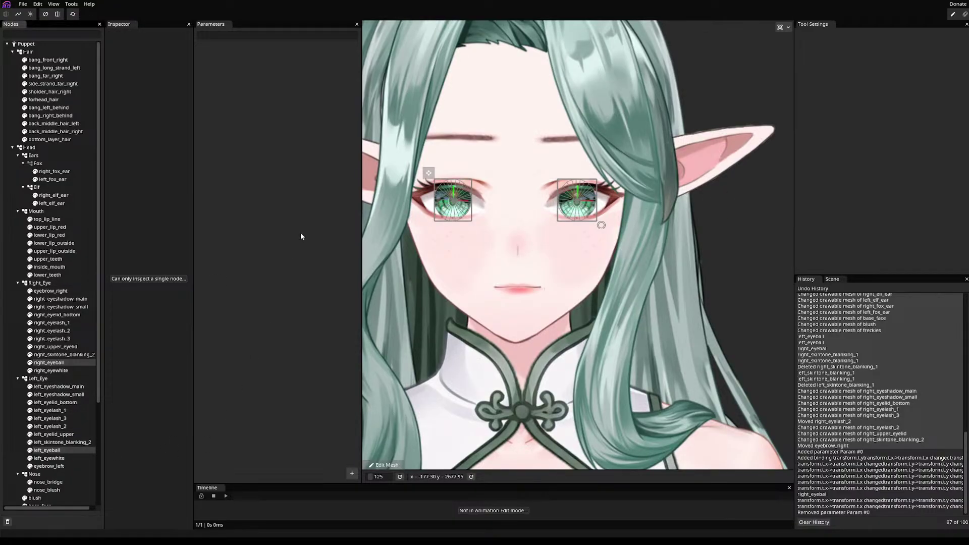
# - Nudge both eyeballs slightly downward and add a 2D parameter ranging from -1 to +1
pyautogui.moveTo(469, 227); pyautogui.dragTo(497, 217)
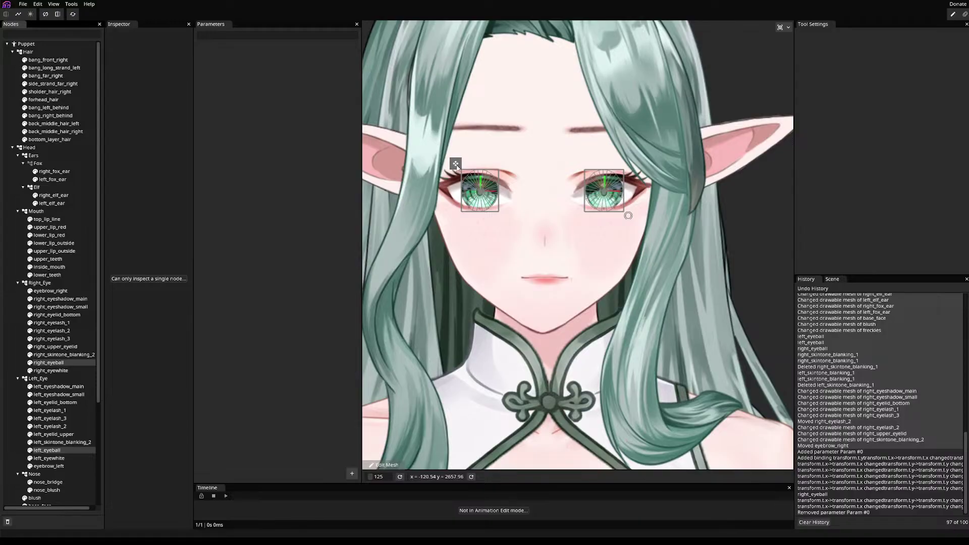
pyautogui.moveTo(456, 165)
pyautogui.mouseDown()
pyautogui.moveTo(439, 166)
pyautogui.moveTo(482, 168)
pyautogui.moveTo(431, 164)
pyautogui.moveTo(467, 161)
pyautogui.moveTo(454, 169)
pyautogui.mouseUp()
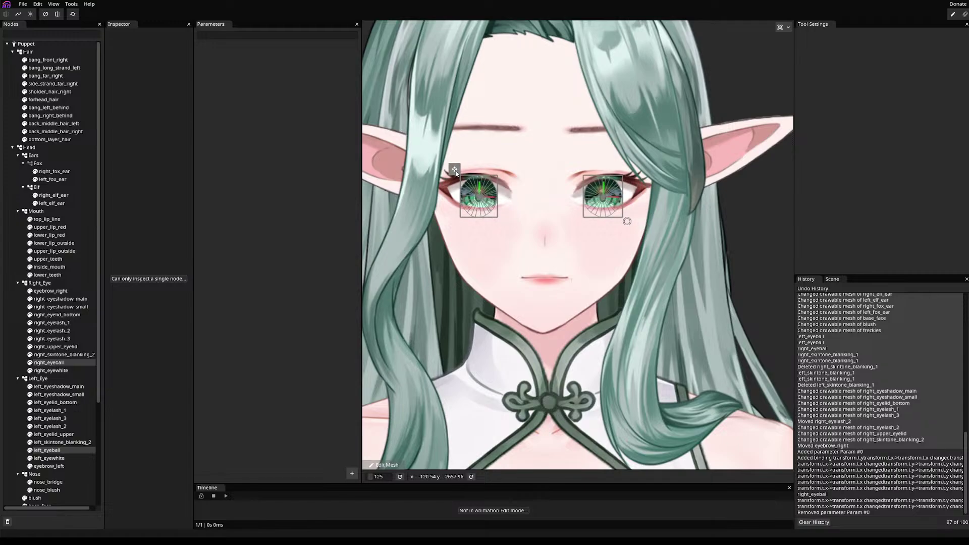
pyautogui.click(352, 473)
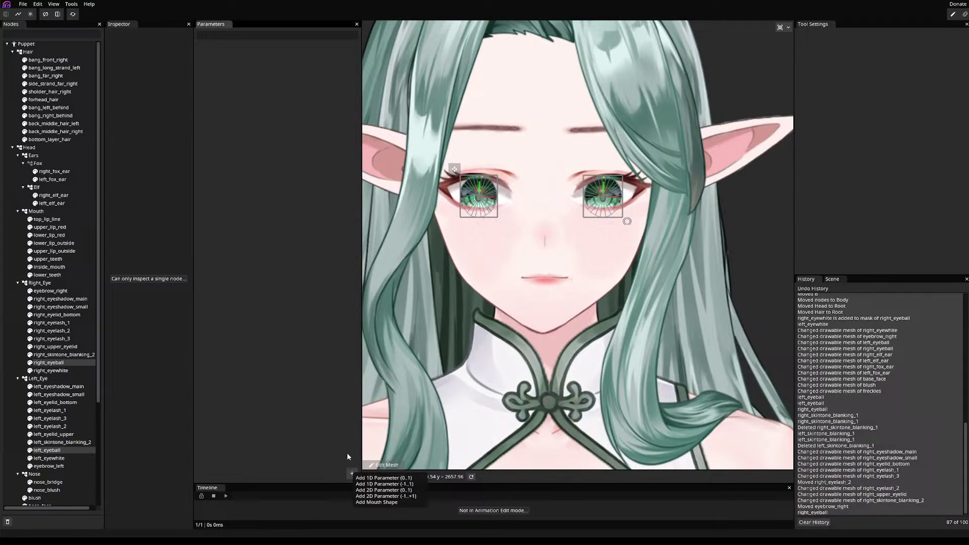
pyautogui.click(373, 496)
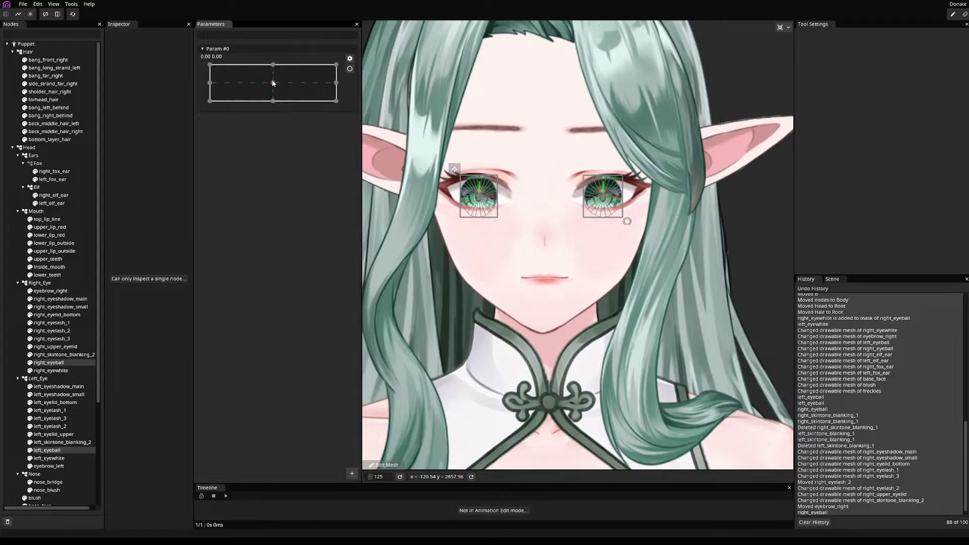
# - Arm Param #0 and, at its (-1.00, 1.00) keypoint, shift both eyeballs up and sideways by about X -39.97, Y -15.19
pyautogui.moveTo(273, 84); pyautogui.dragTo(235, 79)
pyautogui.moveTo(442, 170); pyautogui.dragTo(422, 159)
pyautogui.click(350, 69)
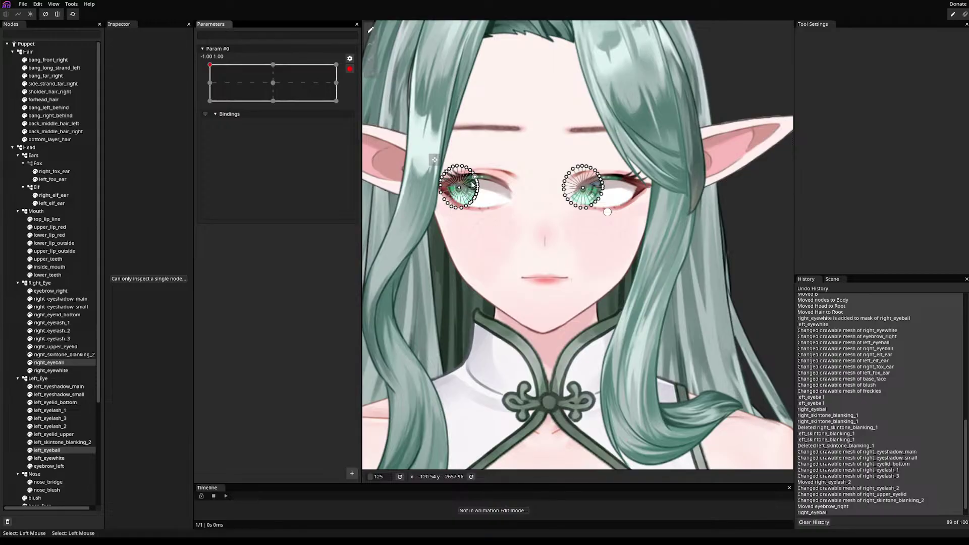
pyautogui.moveTo(435, 160); pyautogui.dragTo(436, 165)
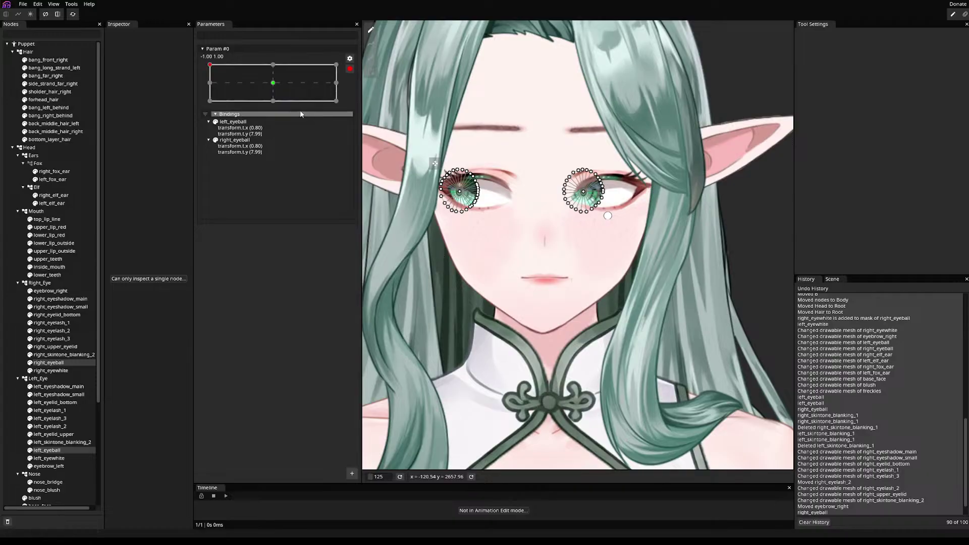
pyautogui.click(275, 88)
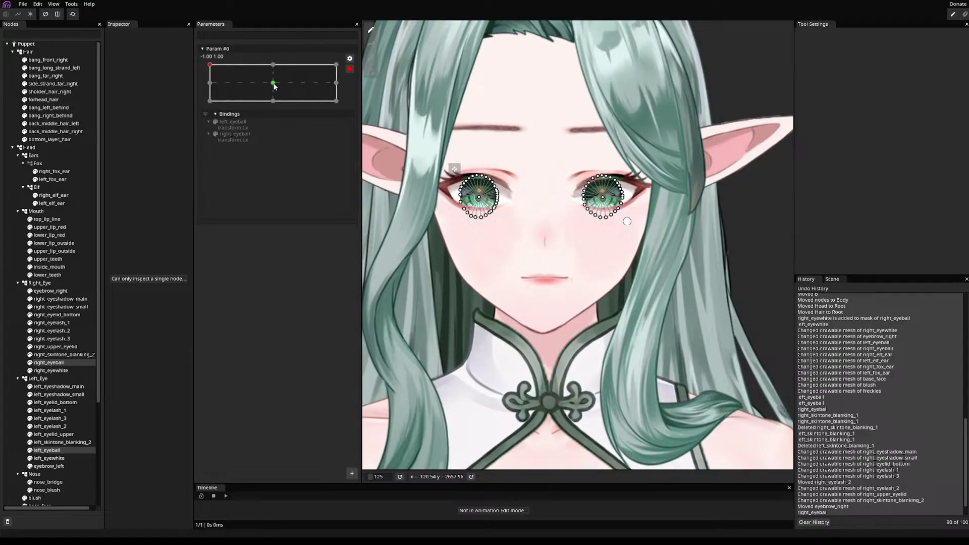
pyautogui.click(274, 83)
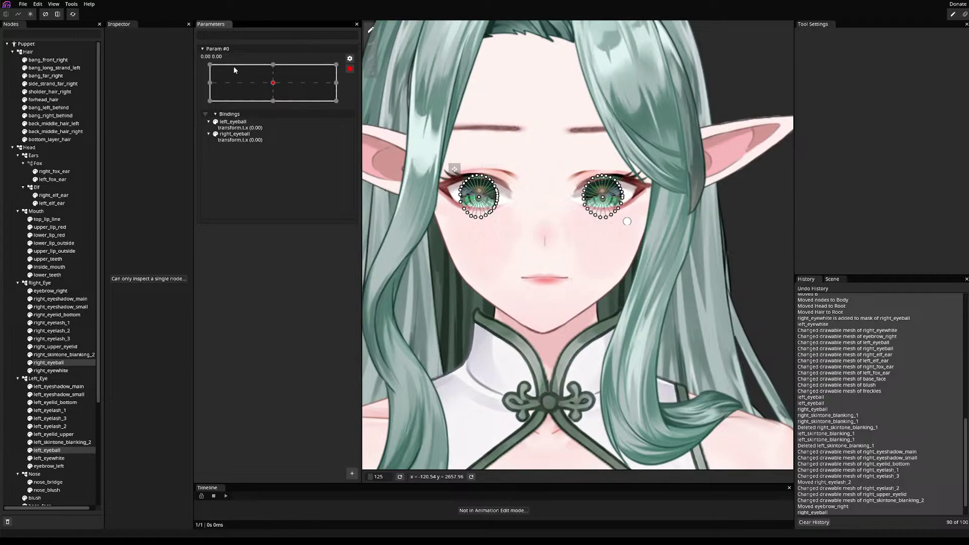
pyautogui.click(210, 66)
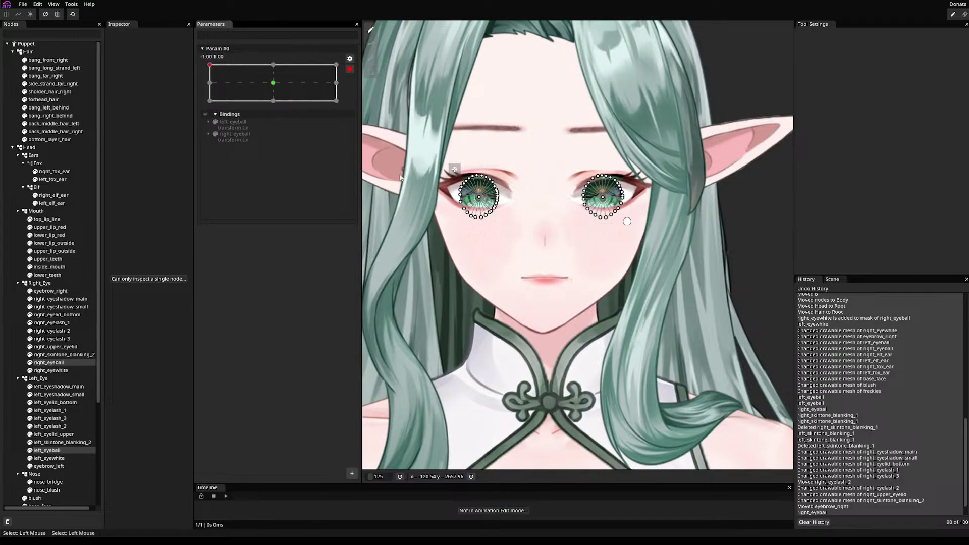
pyautogui.moveTo(455, 170); pyautogui.dragTo(435, 162)
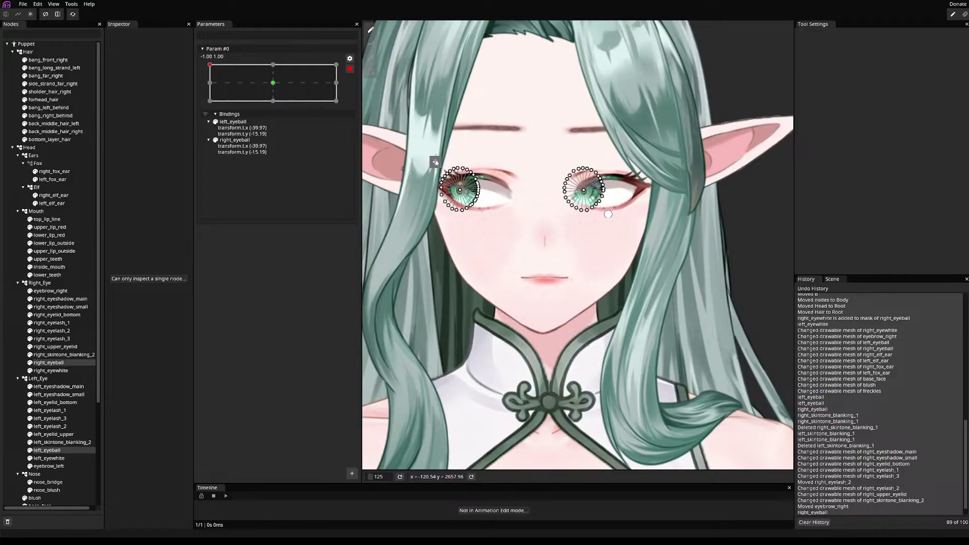
# - Key both eyeballs' positions at (-1.00, 0.00), (-1.00, -1.00) and (0.00, -1.00), the last offset about X 0, Y 10.39
pyautogui.click(210, 83)
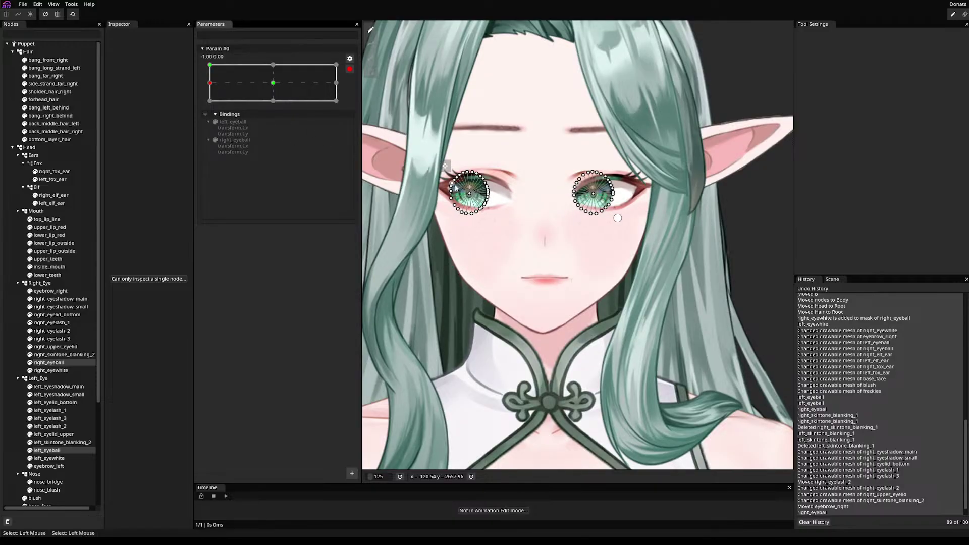
pyautogui.moveTo(443, 167); pyautogui.dragTo(432, 170)
pyautogui.click(210, 100)
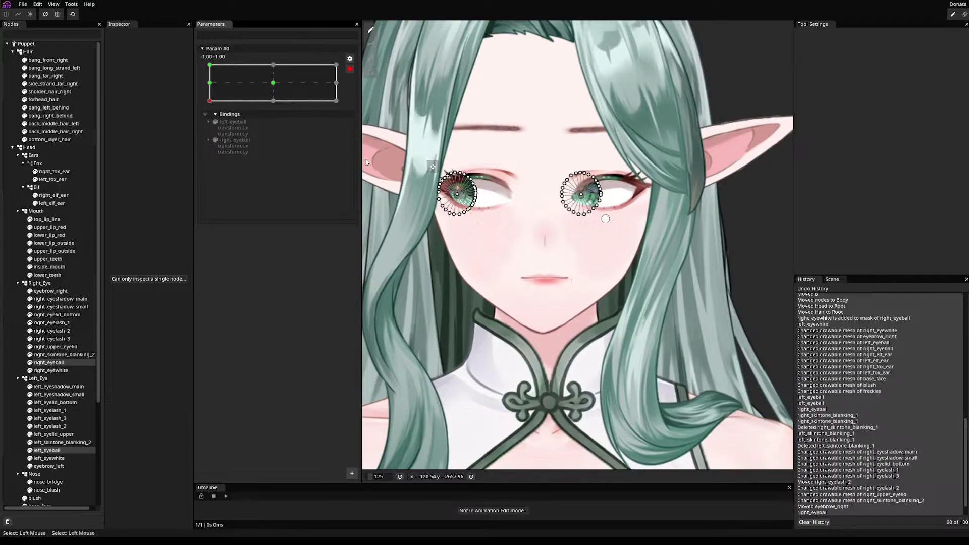
pyautogui.moveTo(432, 168); pyautogui.dragTo(454, 175)
pyautogui.click(274, 101)
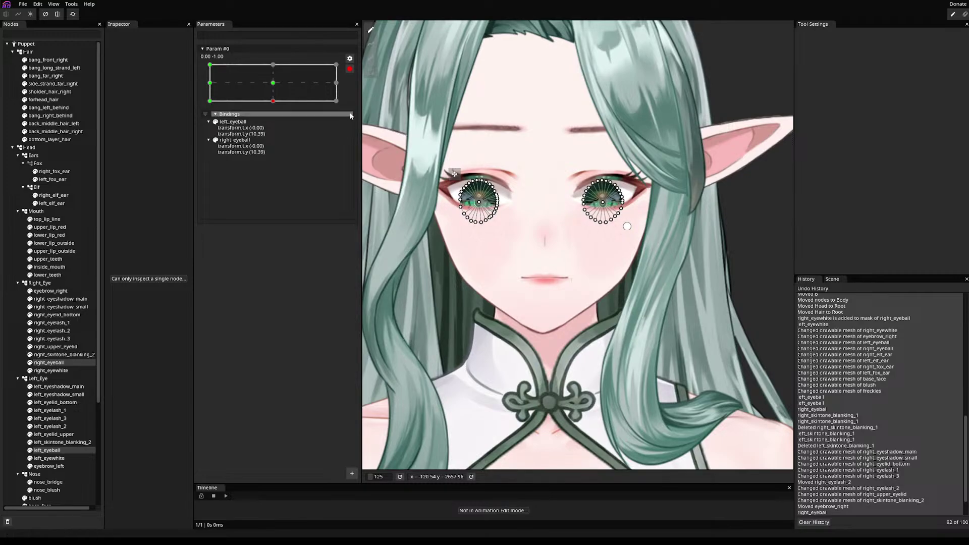
# - Offset both eyeballs by about X 37.57, Y 4.80 at keypoint (1.00, -1.00) and X 49.57, Y -7.20 at (1.00, 0.00)
pyautogui.click(336, 101)
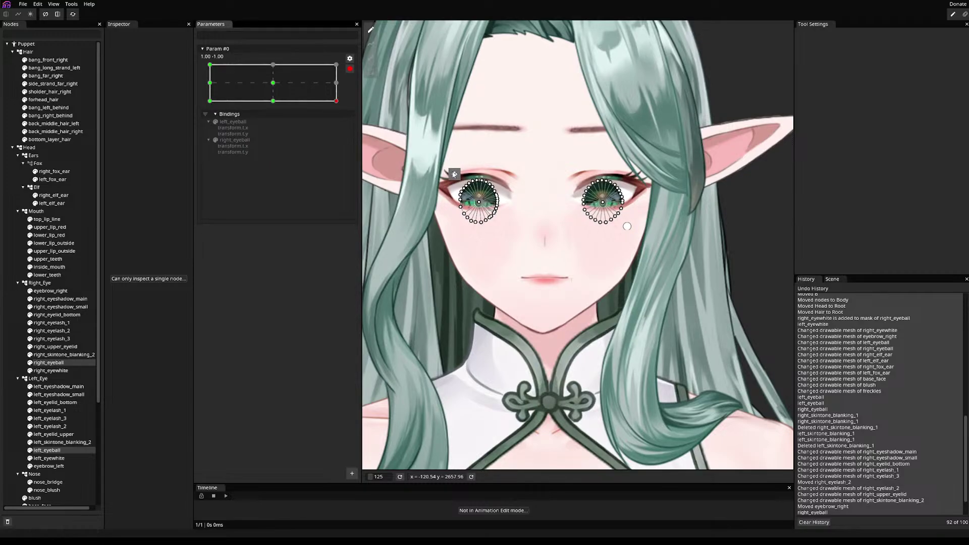
pyautogui.moveTo(455, 174); pyautogui.dragTo(472, 172)
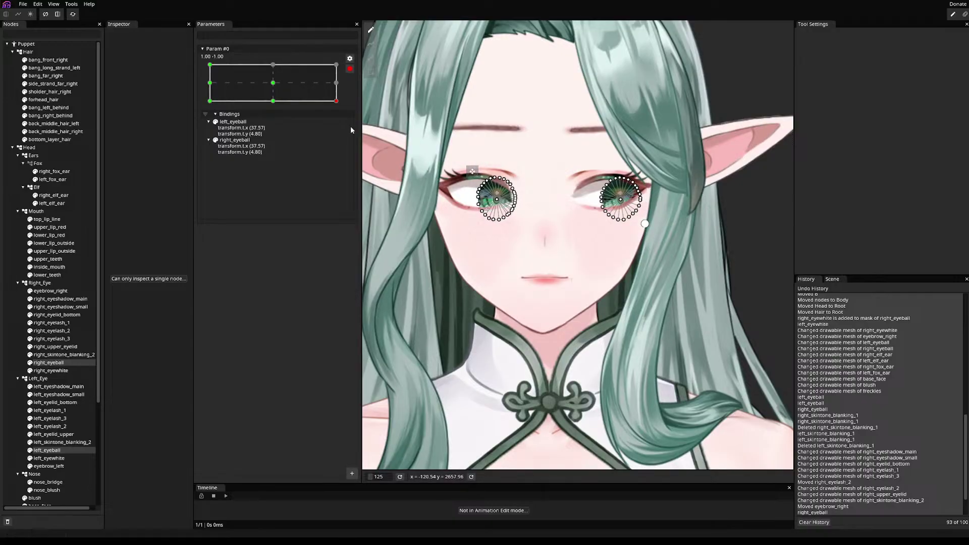
pyautogui.click(337, 84)
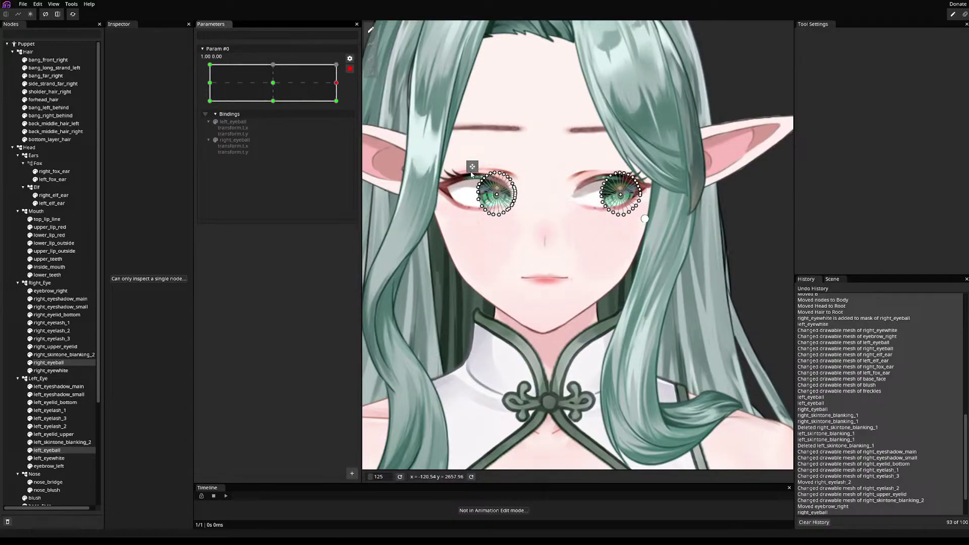
pyautogui.moveTo(476, 171); pyautogui.dragTo(482, 169)
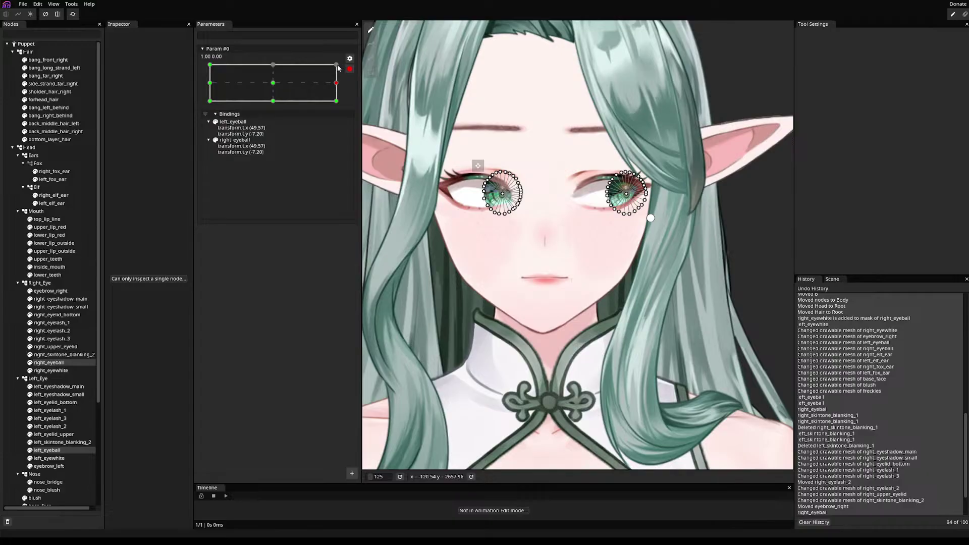
# - Offset both eyeballs by about X 47.17, Y -16.39 at (1.00, 1.00) and X -0.40, Y -32.58 at (0.00, 1.00), then disarm the parameter
pyautogui.click(336, 65)
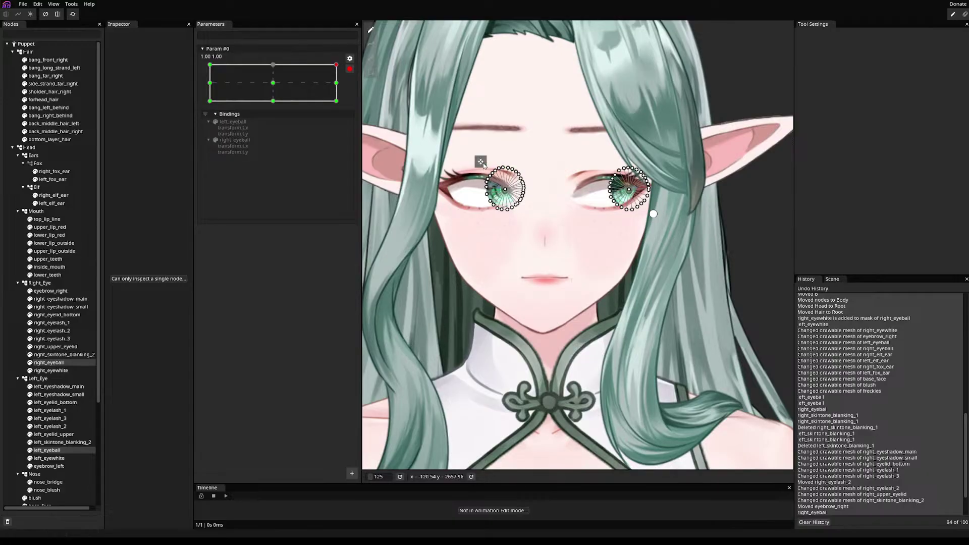
pyautogui.moveTo(481, 162); pyautogui.dragTo(477, 163)
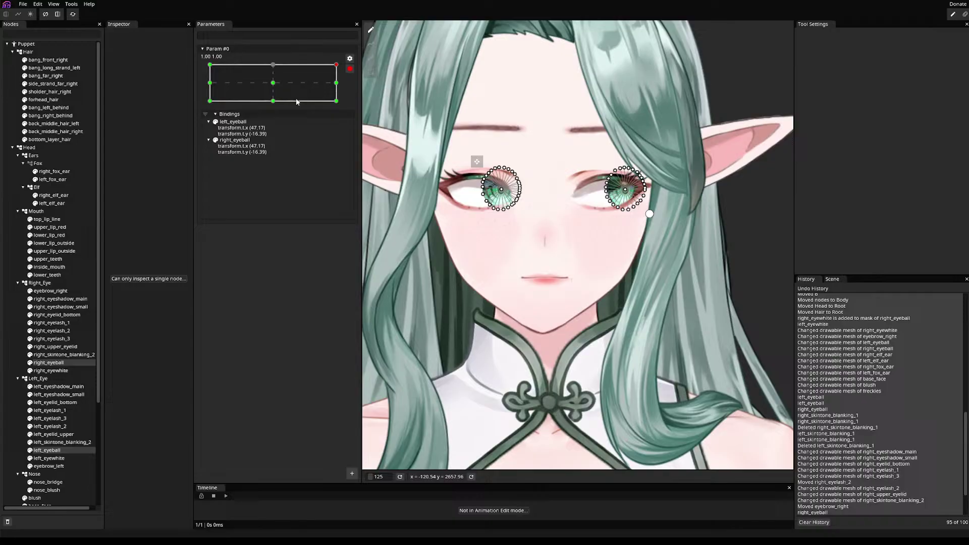
pyautogui.click(273, 65)
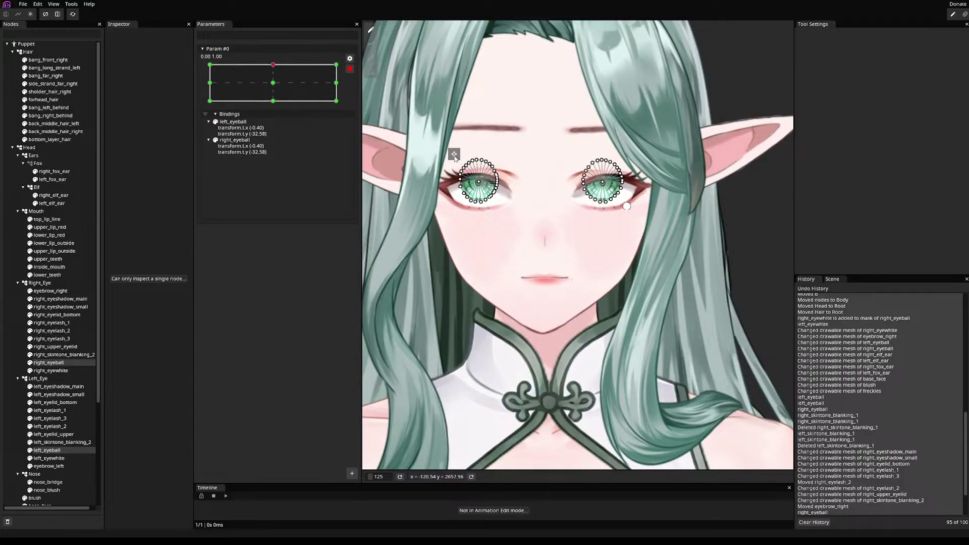
pyautogui.click(350, 69)
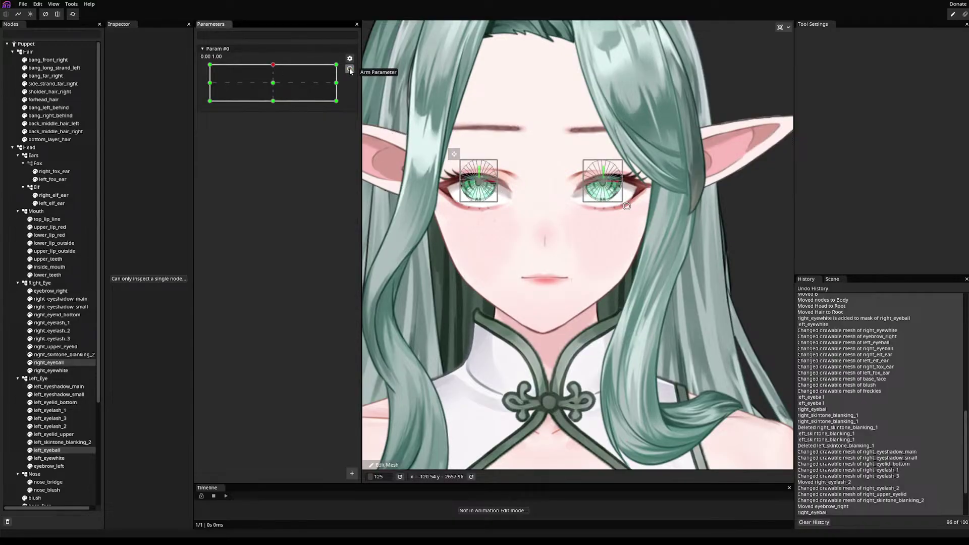
# - Preview the eyeball movement with Param #0 and nudge left_eyelid_bottom to a translation of about -104.80, -2741.80
pyautogui.moveTo(278, 85)
pyautogui.mouseDown()
pyautogui.moveTo(304, 66)
pyautogui.moveTo(355, 104)
pyautogui.moveTo(245, 69)
pyautogui.moveTo(283, 89)
pyautogui.moveTo(242, 100)
pyautogui.moveTo(353, 93)
pyautogui.moveTo(279, 96)
pyautogui.moveTo(320, 83)
pyautogui.moveTo(234, 90)
pyautogui.moveTo(270, 99)
pyautogui.moveTo(232, 86)
pyautogui.moveTo(297, 85)
pyautogui.moveTo(316, 103)
pyautogui.moveTo(331, 102)
pyautogui.moveTo(302, 93)
pyautogui.moveTo(336, 101)
pyautogui.mouseUp()
pyautogui.click(80, 270)
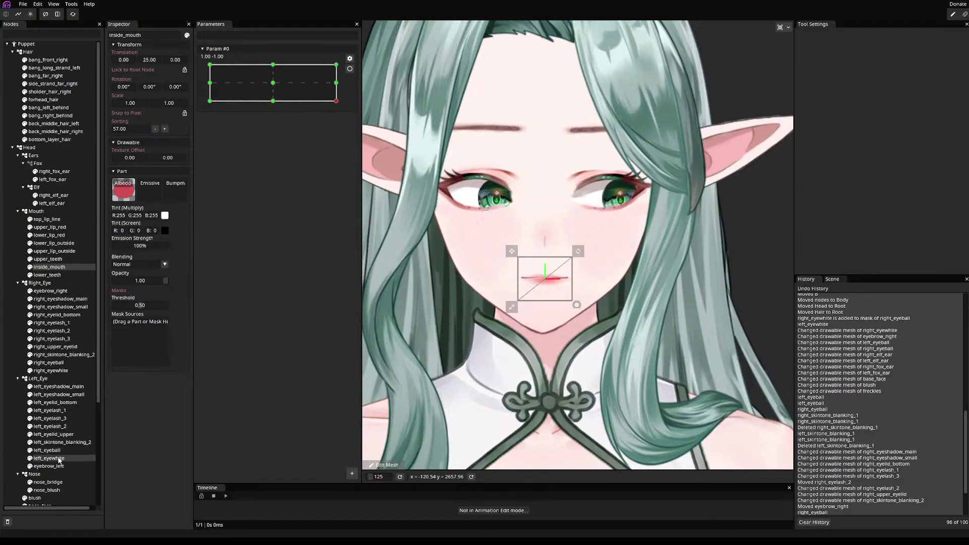
pyautogui.click(55, 404)
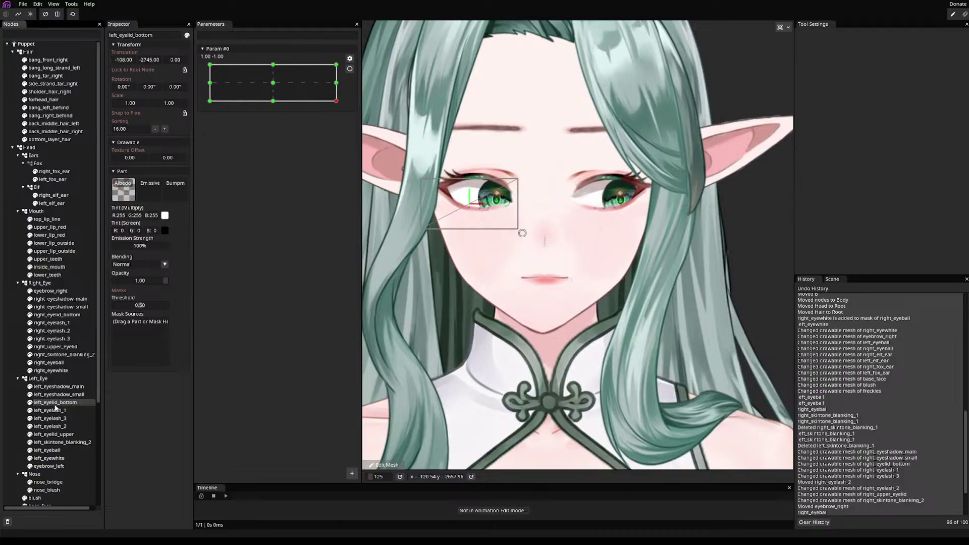
pyautogui.moveTo(415, 172); pyautogui.dragTo(416, 174)
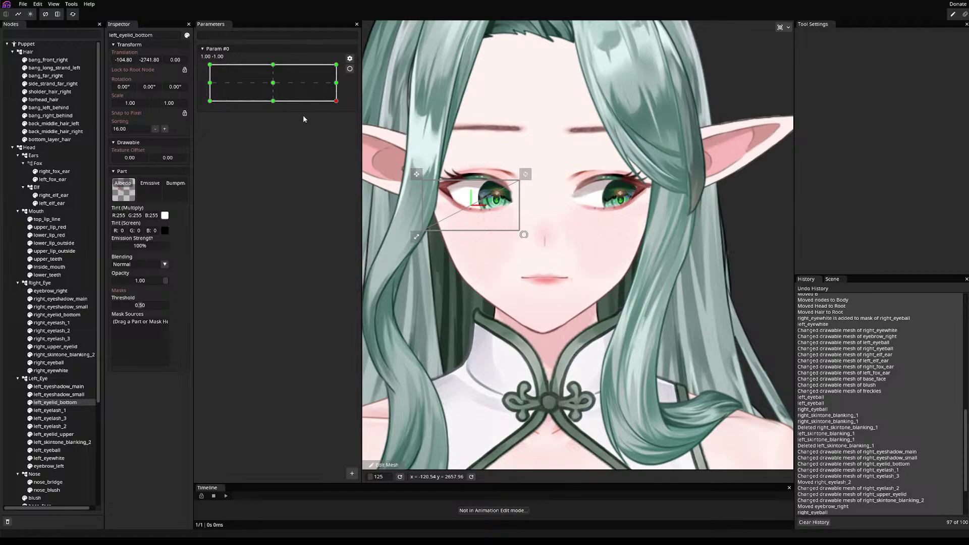
pyautogui.moveTo(245, 67); pyautogui.dragTo(271, 81)
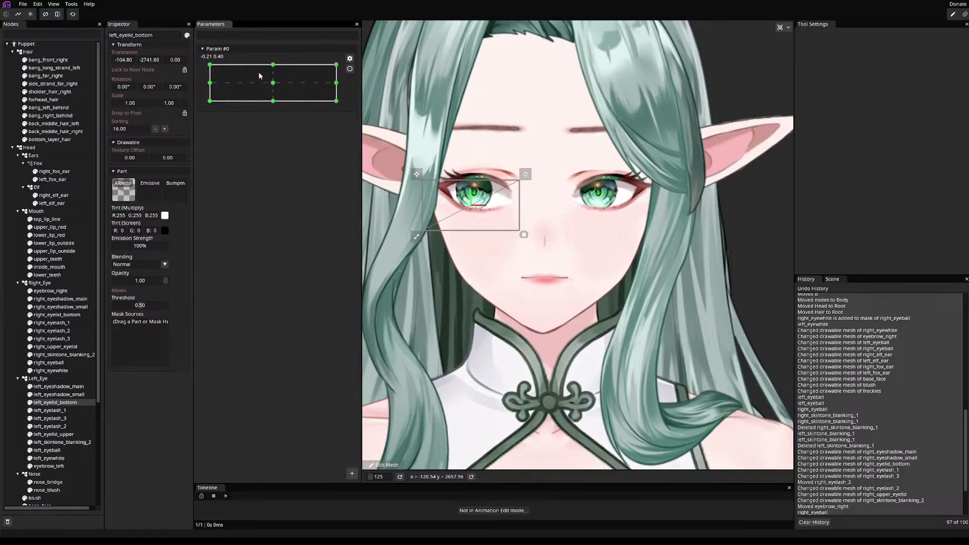
# - Rename Param #0 to eyes_x_y and bring its control point back near the centre
pyautogui.click(220, 49)
pyautogui.click(220, 49)
pyautogui.click(349, 59)
pyautogui.click(358, 67)
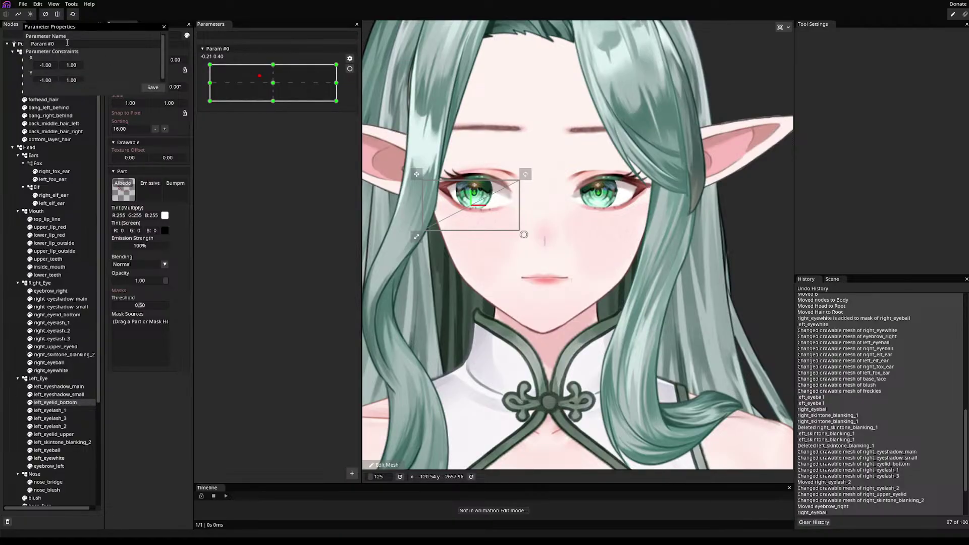
pyautogui.moveTo(67, 43); pyautogui.dragTo(4, 49)
pyautogui.write('x')
pyautogui.hotkey('ctrl', 's')
pyautogui.write('ey')
pyautogui.click(161, 87)
pyautogui.moveTo(260, 75)
pyautogui.mouseDown()
pyautogui.moveTo(250, 106)
pyautogui.moveTo(229, 80)
pyautogui.moveTo(272, 76)
pyautogui.moveTo(250, 110)
pyautogui.moveTo(275, 46)
pyautogui.moveTo(252, 95)
pyautogui.moveTo(325, 83)
pyautogui.moveTo(450, 86)
pyautogui.moveTo(275, 85)
pyautogui.moveTo(338, 83)
pyautogui.moveTo(250, 99)
pyautogui.moveTo(303, 87)
pyautogui.moveTo(273, 86)
pyautogui.mouseUp()
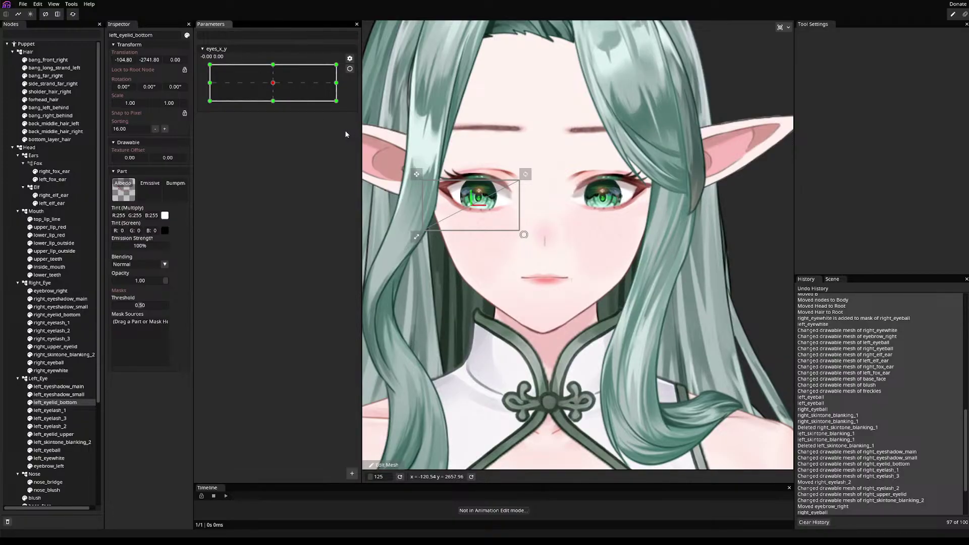
pyautogui.moveTo(273, 83)
pyautogui.mouseDown()
pyautogui.moveTo(219, 79)
pyautogui.moveTo(379, 83)
pyautogui.moveTo(194, 75)
pyautogui.moveTo(199, 88)
pyautogui.moveTo(403, 87)
pyautogui.moveTo(277, 83)
pyautogui.mouseUp()
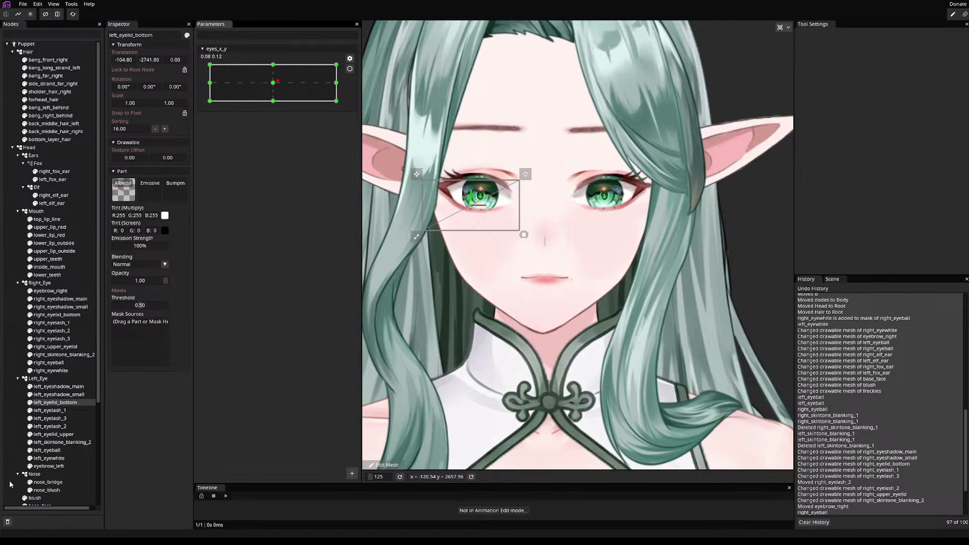
# - Examine the right eye, eyebrow, fox ear and elf ear parts one by one in the node tree
pyautogui.click(48, 293)
pyautogui.click(50, 299)
pyautogui.click(50, 306)
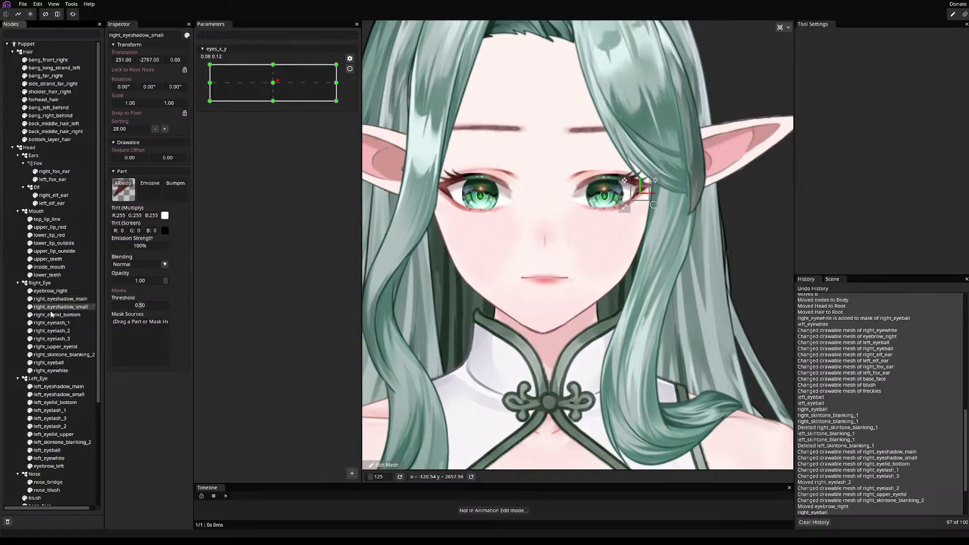
pyautogui.click(50, 315)
pyautogui.click(52, 292)
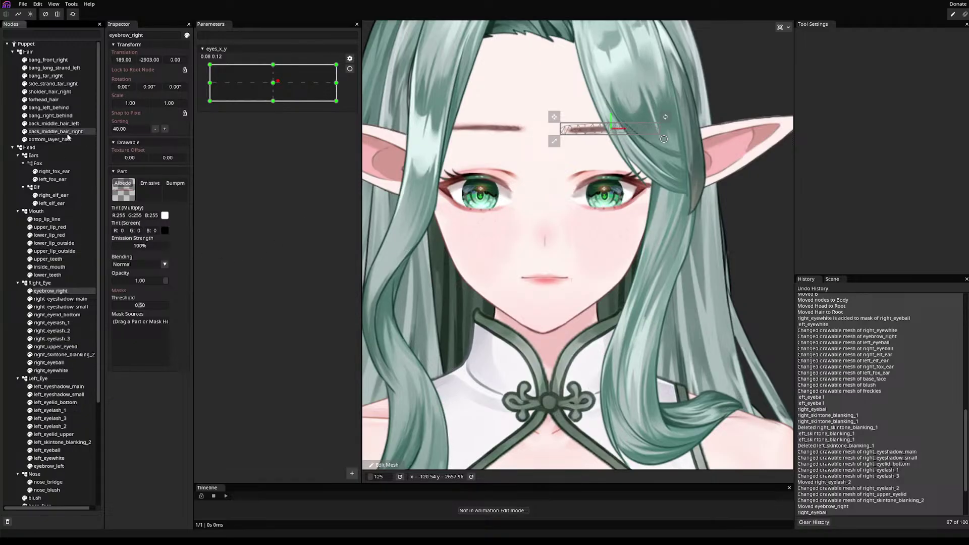
pyautogui.click(67, 171)
pyautogui.click(53, 179)
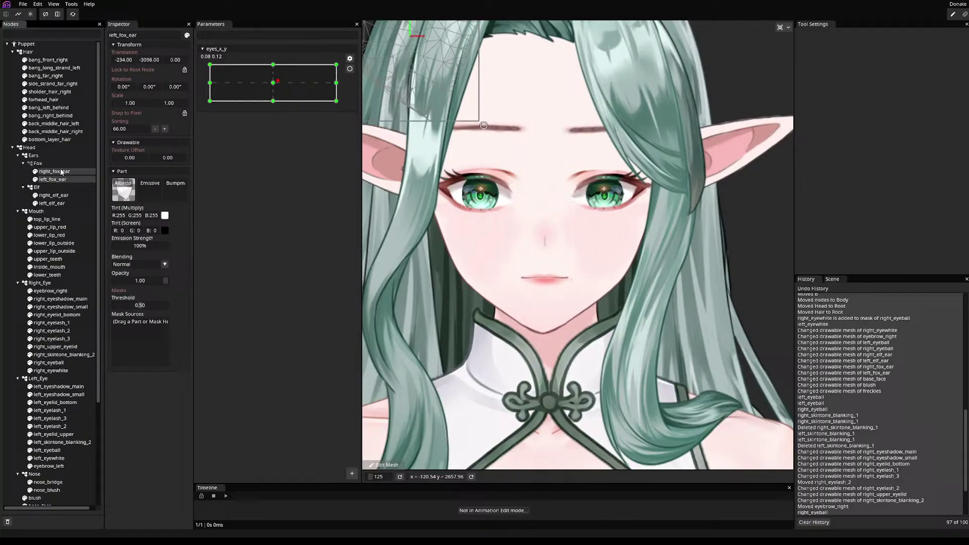
pyautogui.click(55, 195)
pyautogui.click(53, 203)
pyautogui.click(54, 195)
pyautogui.click(53, 203)
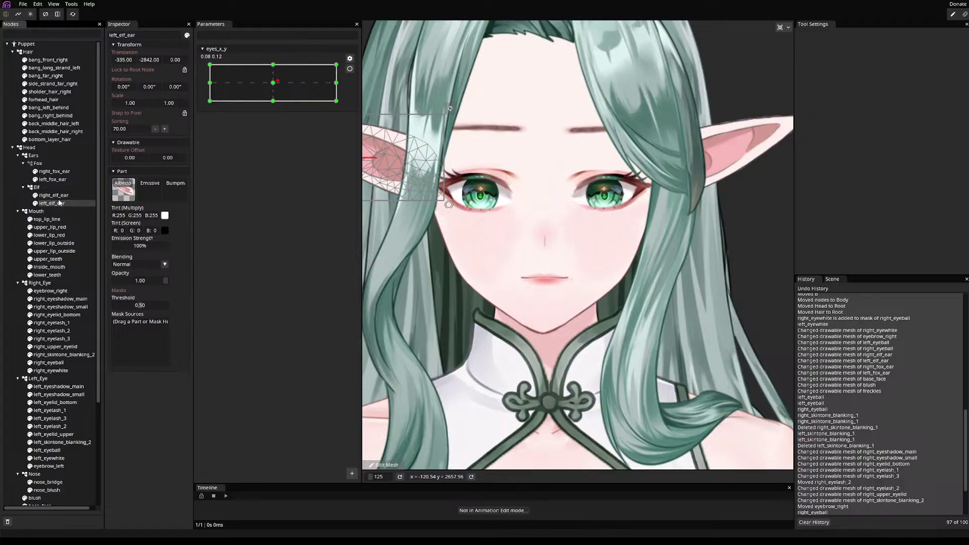
pyautogui.click(55, 195)
pyautogui.click(53, 203)
pyautogui.click(55, 195)
pyautogui.click(53, 203)
pyautogui.click(54, 195)
# - Select left_elf_ear and right_elf_ear together and add a 2D parameter ranging from 0 to 1
pyautogui.click(55, 203)
pyautogui.keyDown('ctrl'); pyautogui.click(67, 195); pyautogui.keyUp('ctrl')
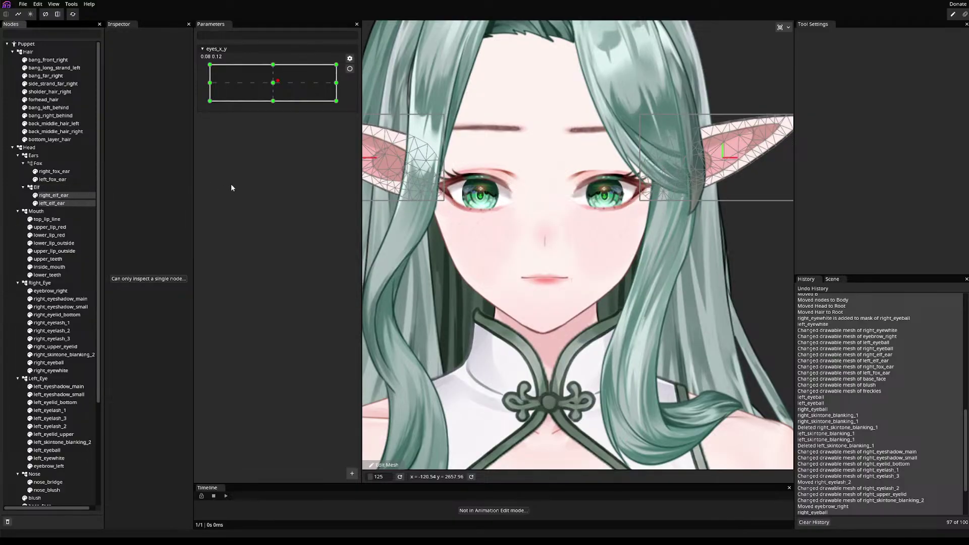
pyautogui.click(352, 473)
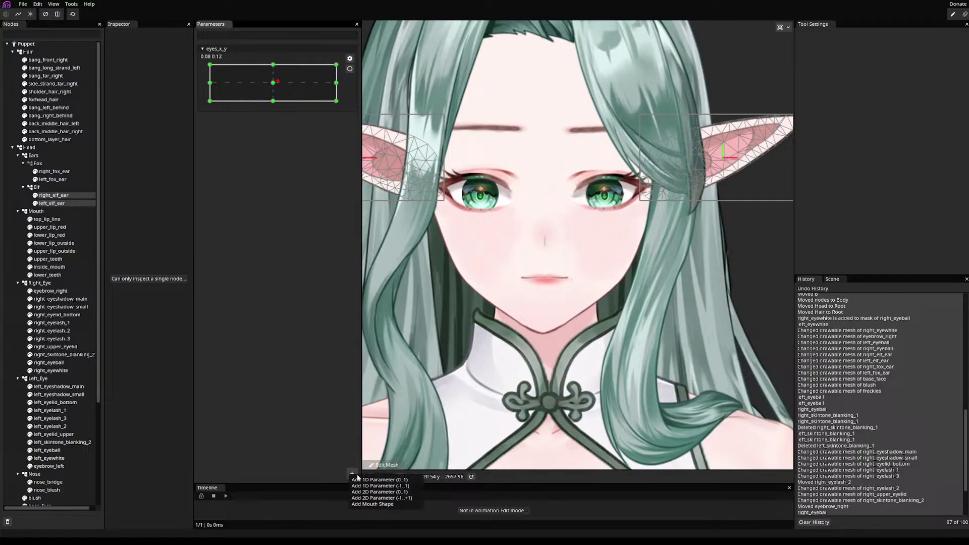
pyautogui.click(380, 491)
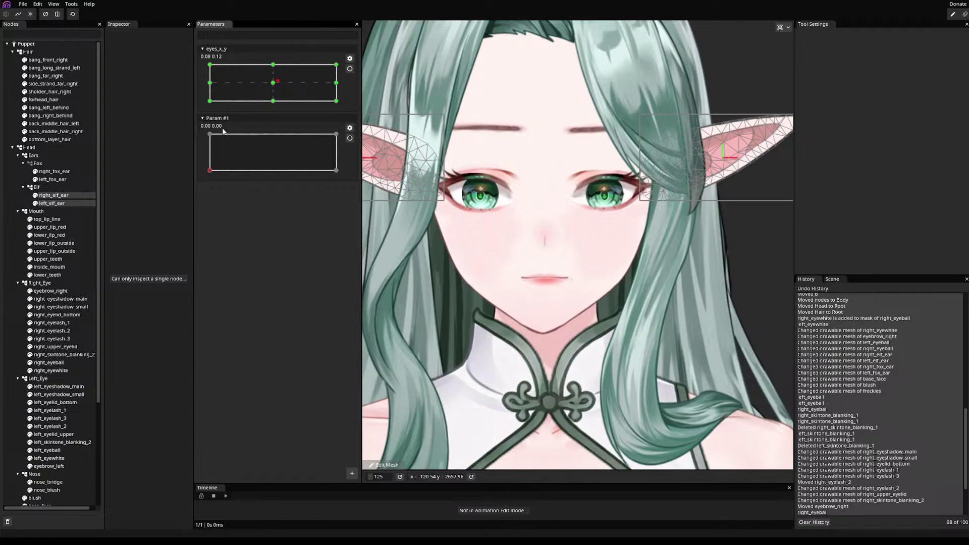
# - Rename the new 2D parameter Param #1 to elf_ears_x_y
pyautogui.click(349, 130)
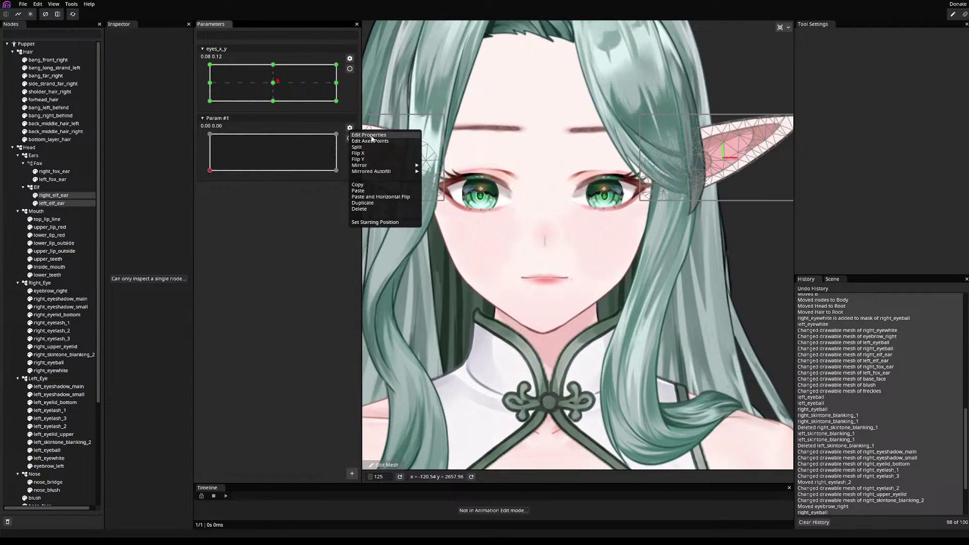
pyautogui.click(372, 135)
pyautogui.doubleClick(80, 43)
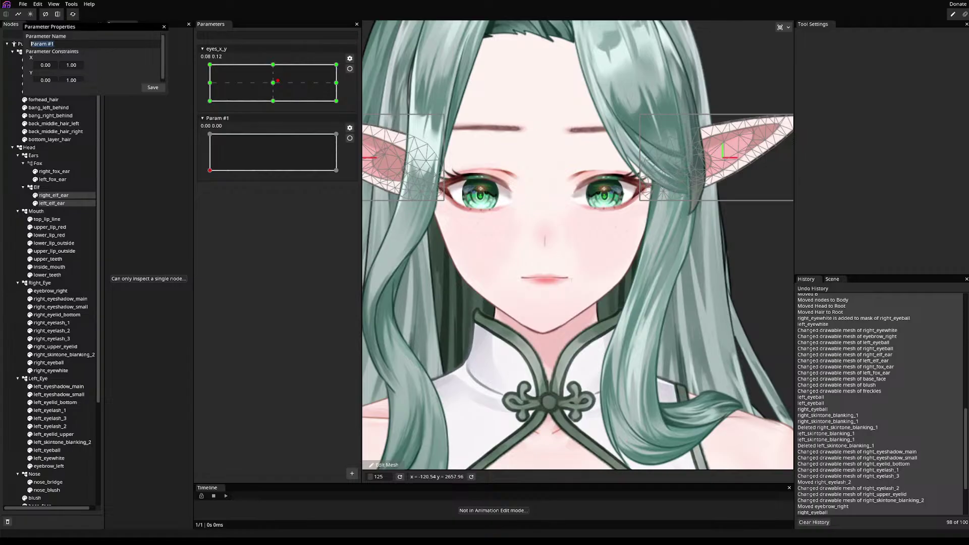
pyautogui.write('E')
pyautogui.click(153, 87)
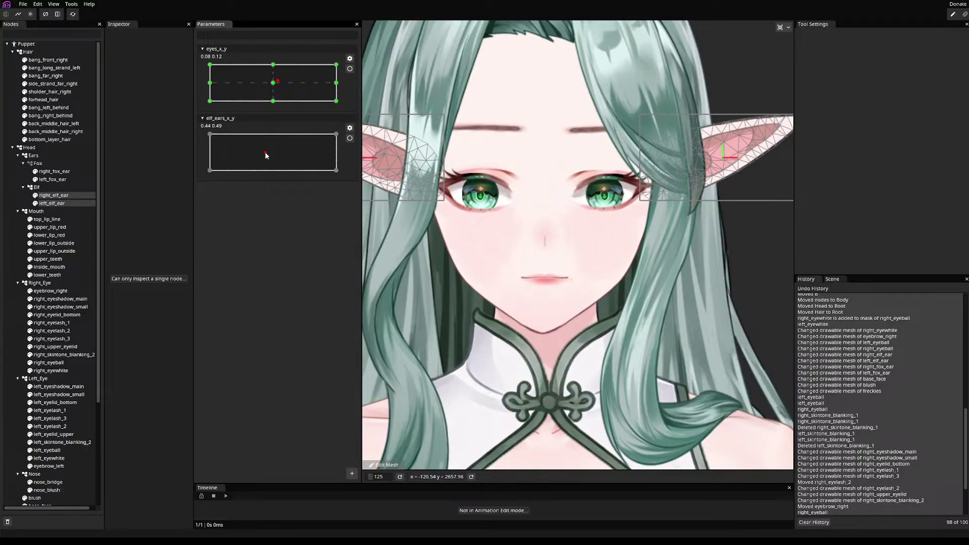
# - Try out the elf_ears_x_y control point, return it to 0.00, 0.00 and start editing the parameter
pyautogui.moveTo(266, 155)
pyautogui.mouseDown()
pyautogui.moveTo(277, 153)
pyautogui.moveTo(251, 152)
pyautogui.mouseUp()
pyautogui.moveTo(213, 184); pyautogui.dragTo(193, 183)
pyautogui.click(349, 138)
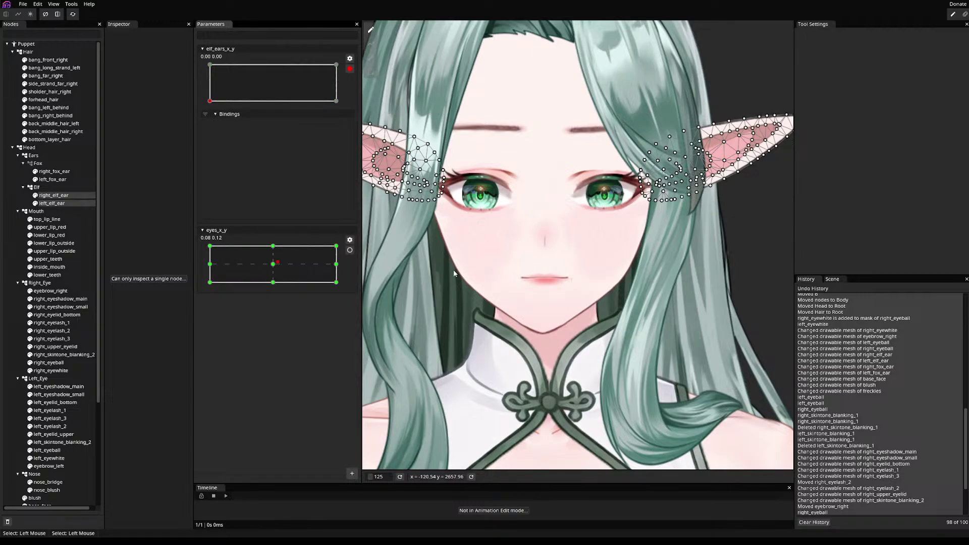
pyautogui.moveTo(453, 270); pyautogui.dragTo(498, 286)
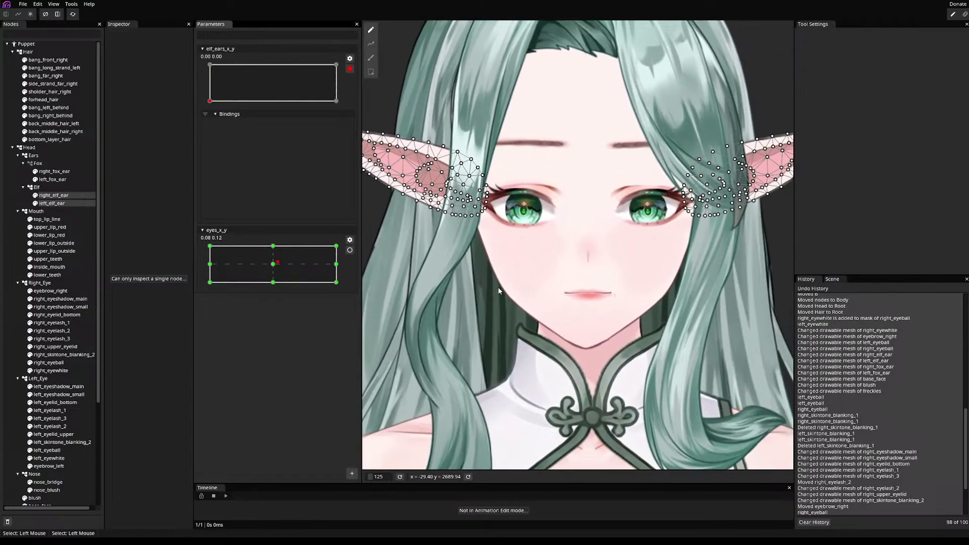
pyautogui.scroll(-4, 498, 286)
pyautogui.scroll(1, 517, 281)
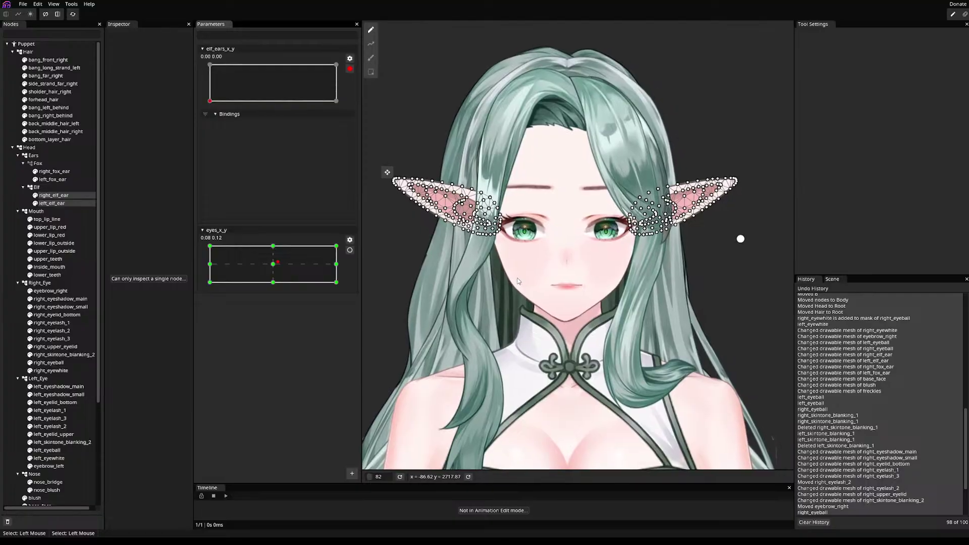
pyautogui.rightClick(517, 280)
pyautogui.click(275, 263)
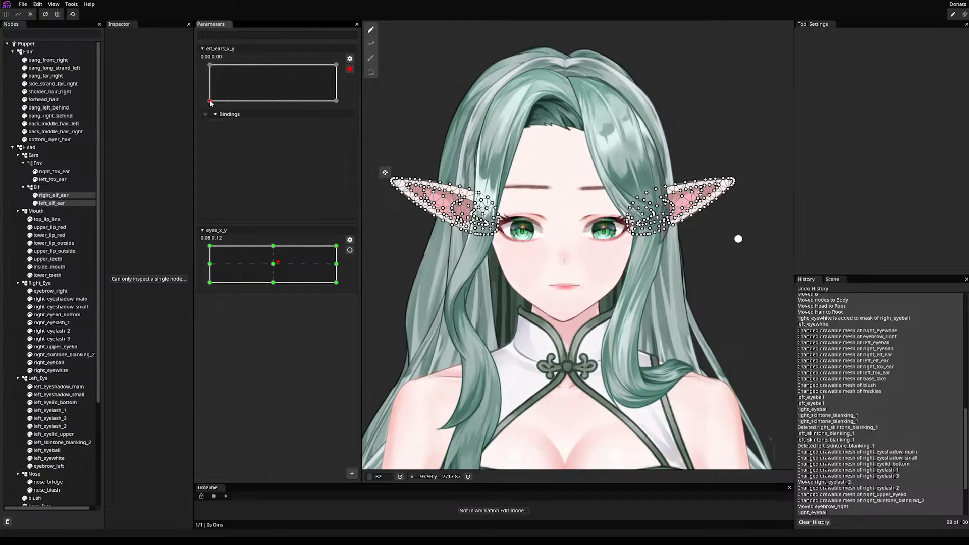
# - Set elf_ears_x_y to 0.00, 1.00 and try to nudge a mesh vertex near the tip of left_elf_ear
pyautogui.moveTo(210, 103); pyautogui.dragTo(210, 67)
pyautogui.scroll(5, 404, 234)
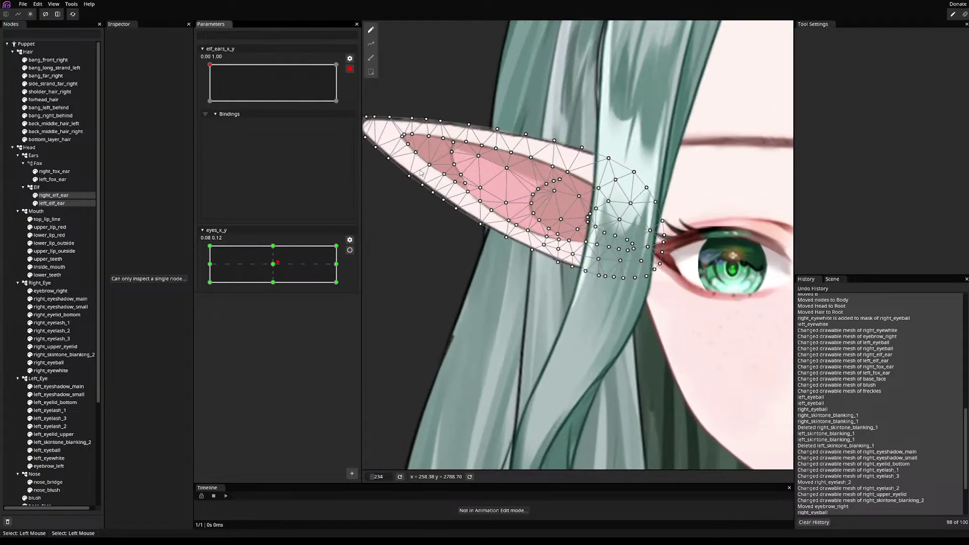
pyautogui.moveTo(410, 119)
pyautogui.mouseDown()
pyautogui.moveTo(440, 103)
pyautogui.moveTo(412, 118)
pyautogui.mouseUp()
pyautogui.scroll(-3, 375, 132)
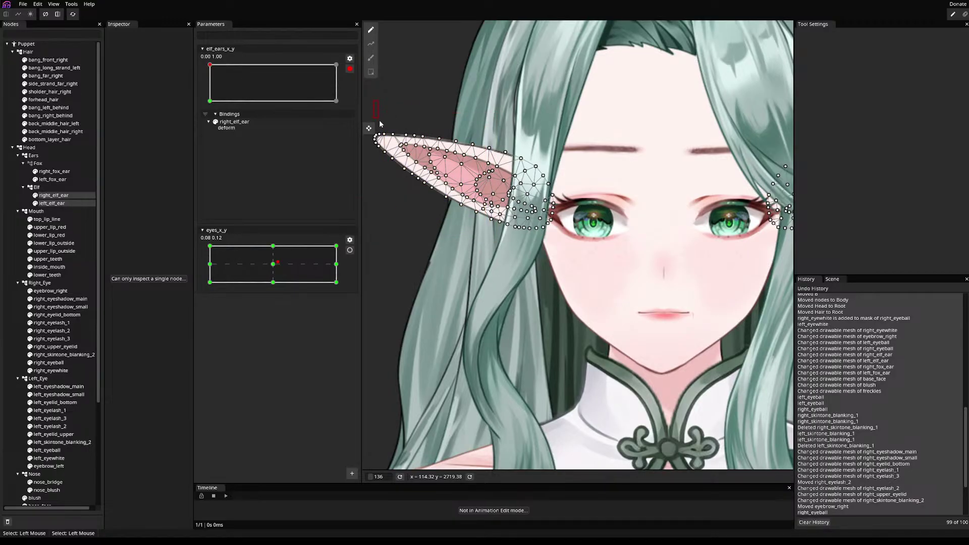
# - Select the outer vertices of left_elf_ear, try to shift them slightly and reset the selected vertices
pyautogui.moveTo(380, 120); pyautogui.dragTo(512, 250)
pyautogui.scroll(-2, 381, 137)
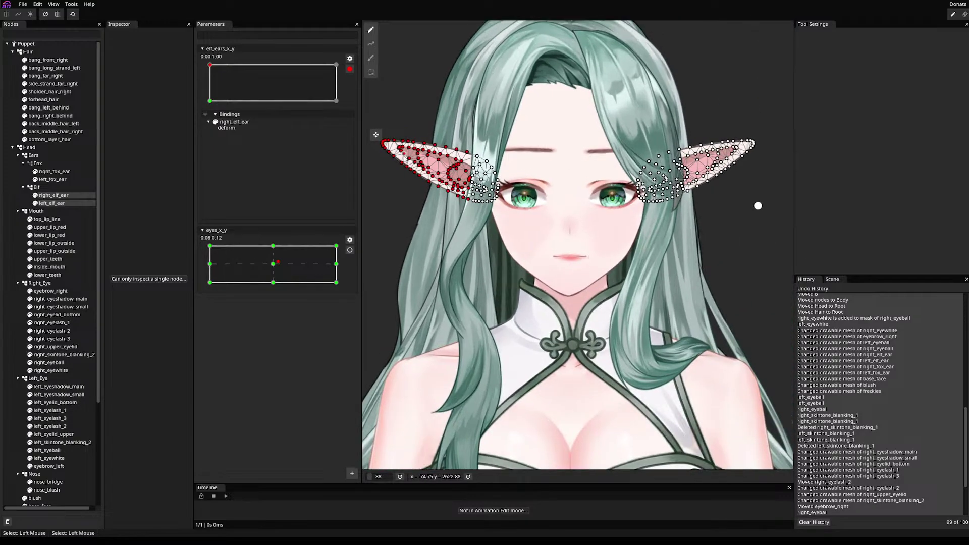
pyautogui.moveTo(387, 143)
pyautogui.mouseDown()
pyautogui.moveTo(389, 131)
pyautogui.moveTo(391, 141)
pyautogui.mouseUp()
pyautogui.rightClick(394, 143)
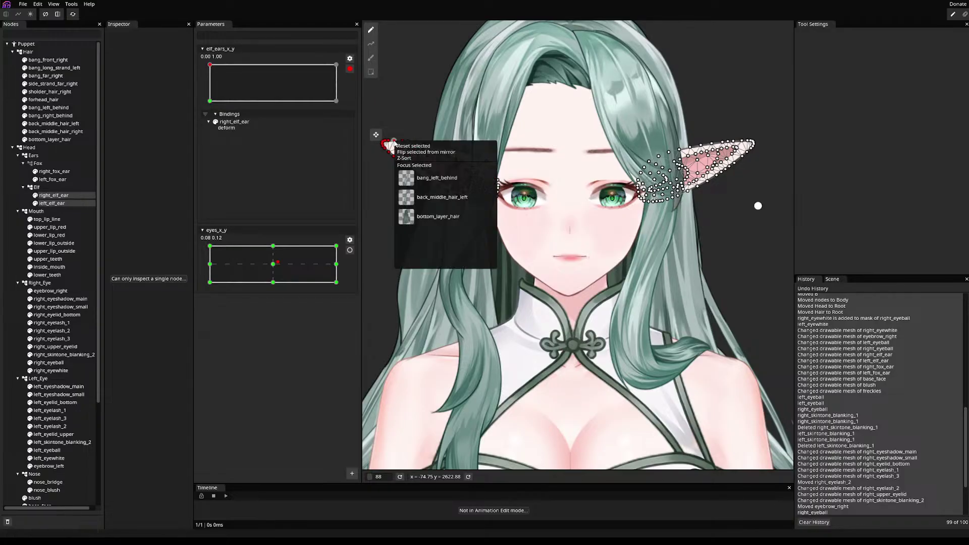
pyautogui.click(397, 145)
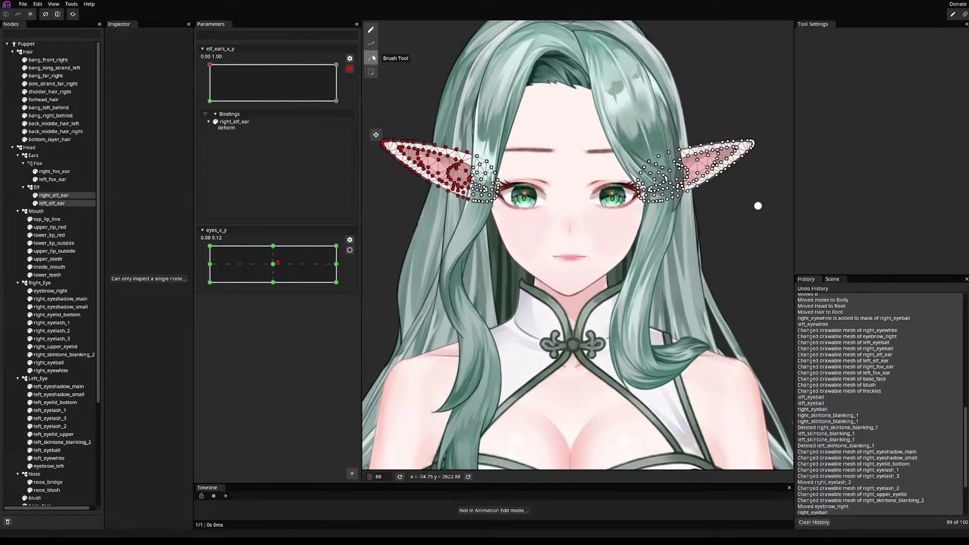
pyautogui.click(389, 166)
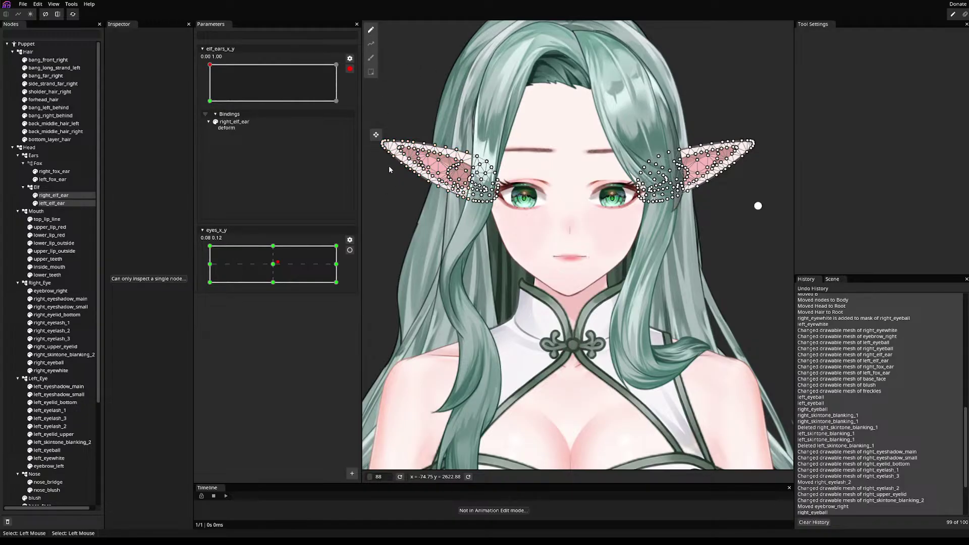
# - Try defining a deformation path at the tip of left_elf_ear and return to vertex editing
pyautogui.click(371, 44)
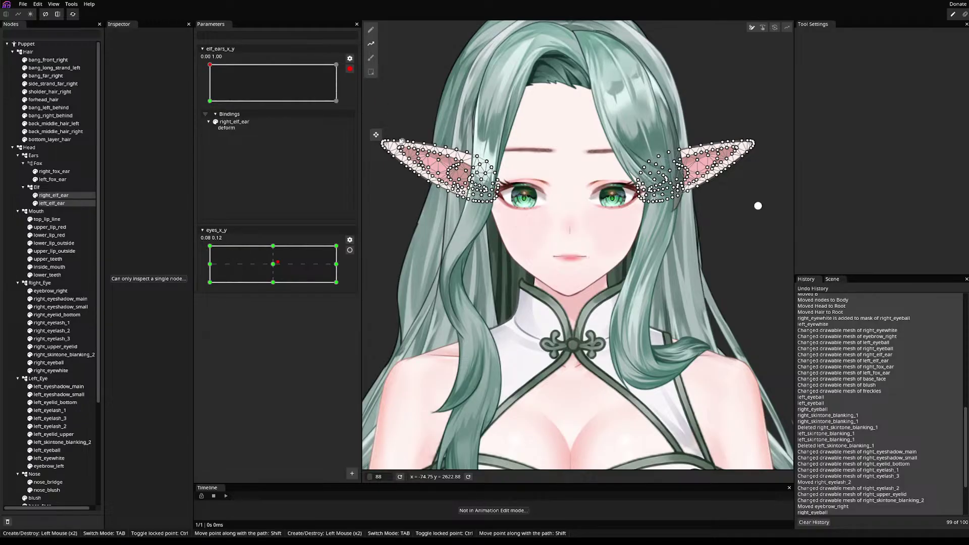
pyautogui.click(751, 28)
pyautogui.rightClick(387, 143)
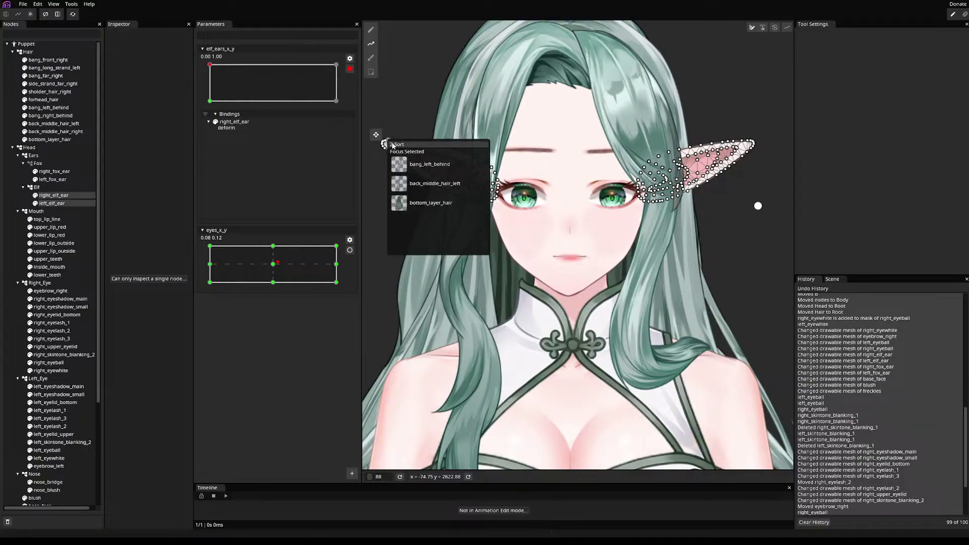
pyautogui.press('Escape')
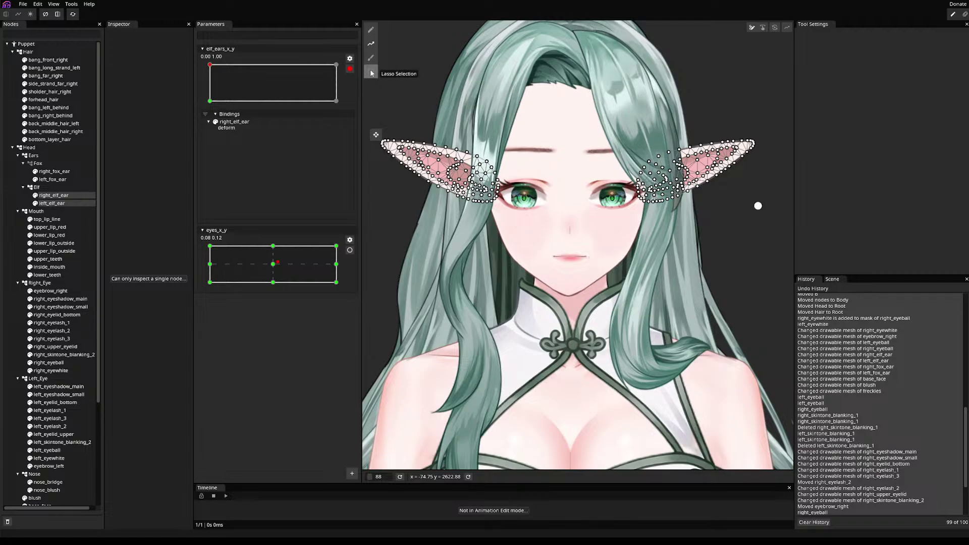
pyautogui.click(374, 31)
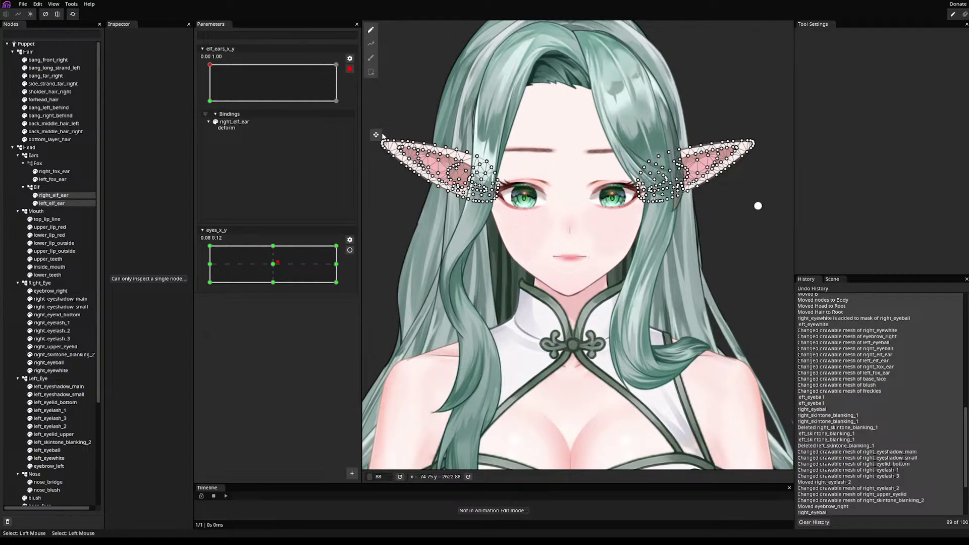
# - Reselect the outer vertices of left_elf_ear and try again to deform the ear at elf_ears_x_y 0.00, 1.00
pyautogui.moveTo(383, 122); pyautogui.dragTo(405, 183)
pyautogui.moveTo(372, 107); pyautogui.dragTo(461, 226)
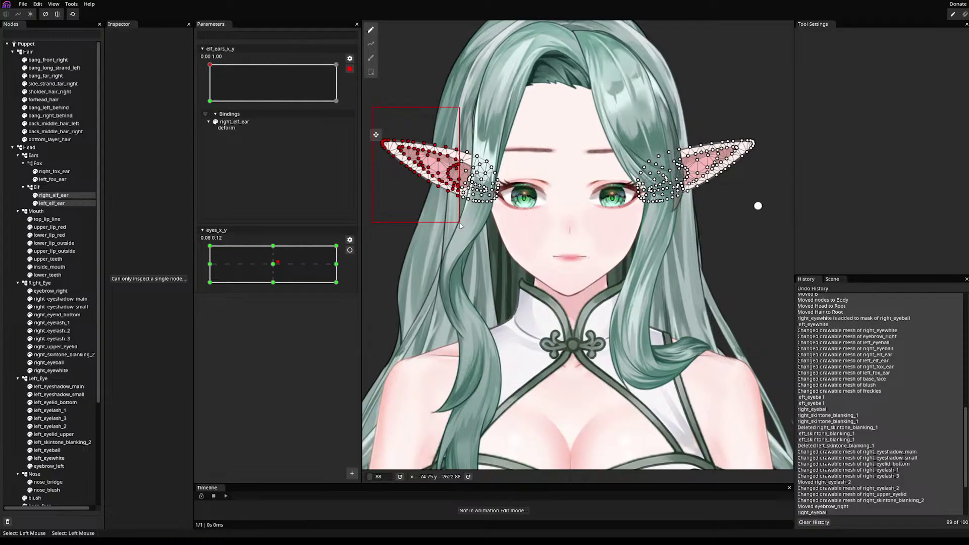
pyautogui.moveTo(388, 144); pyautogui.dragTo(393, 140)
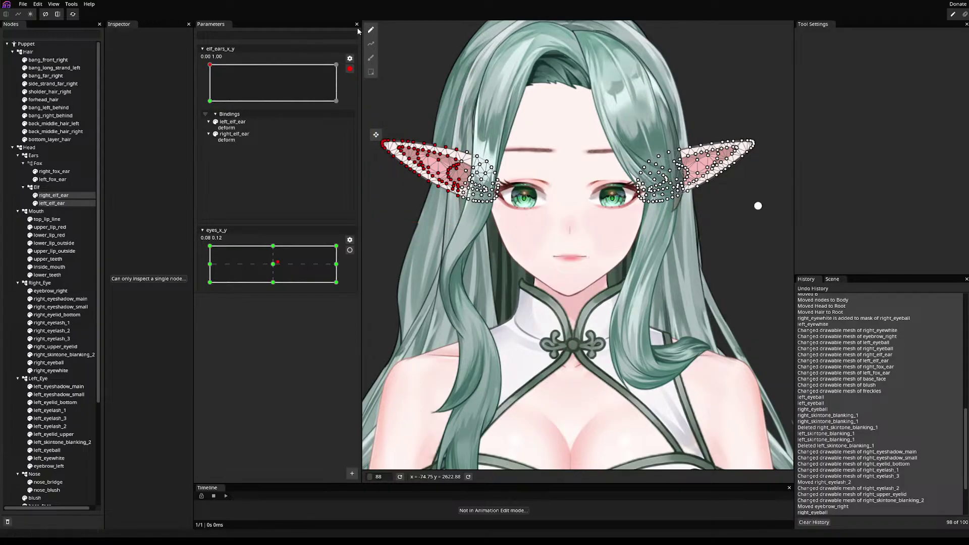
pyautogui.moveTo(376, 135); pyautogui.dragTo(376, 137)
pyautogui.click(383, 161)
pyautogui.click(403, 141)
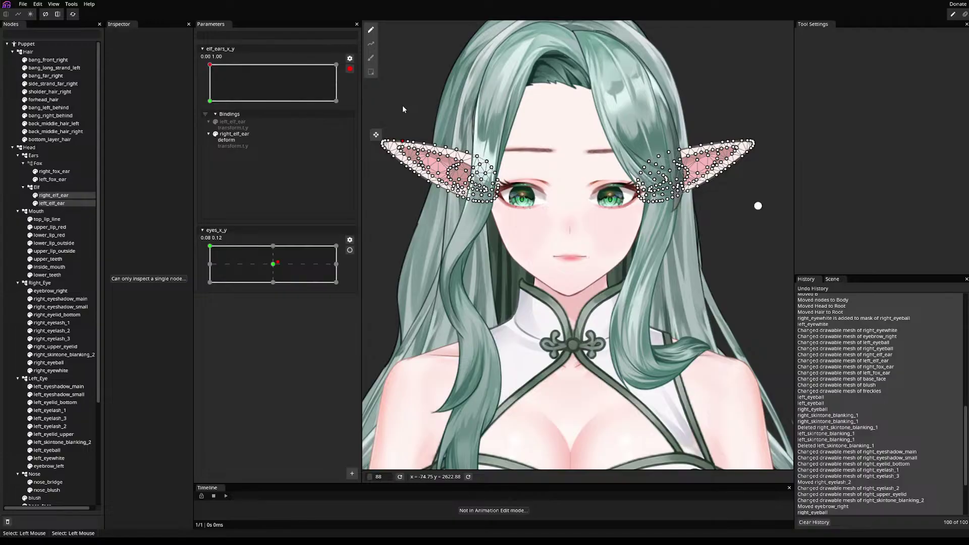
pyautogui.click(394, 141)
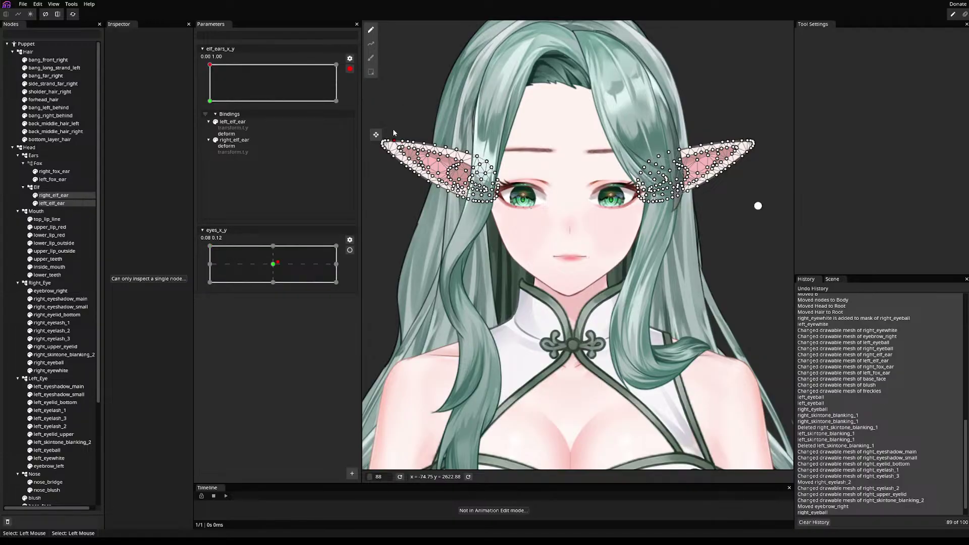
pyautogui.click(376, 45)
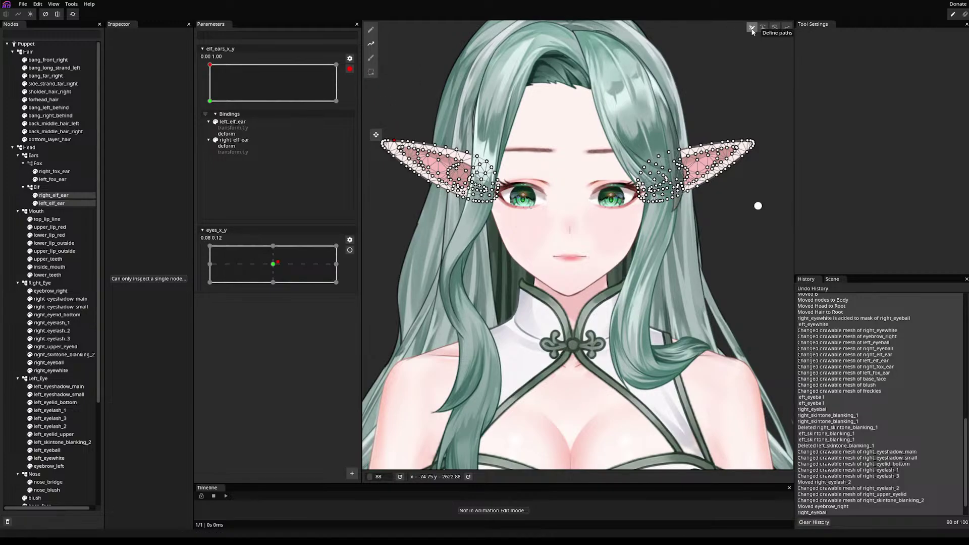
pyautogui.click(774, 28)
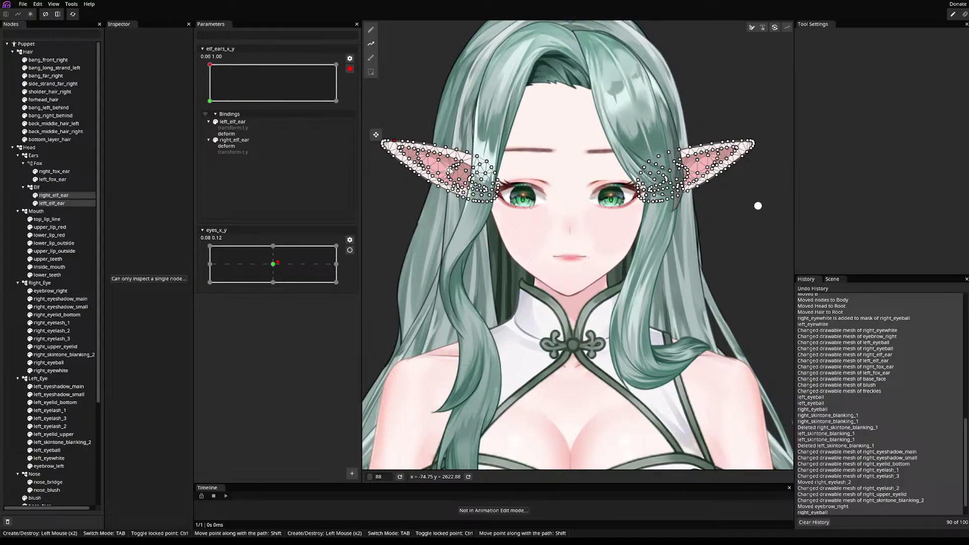
pyautogui.click(370, 59)
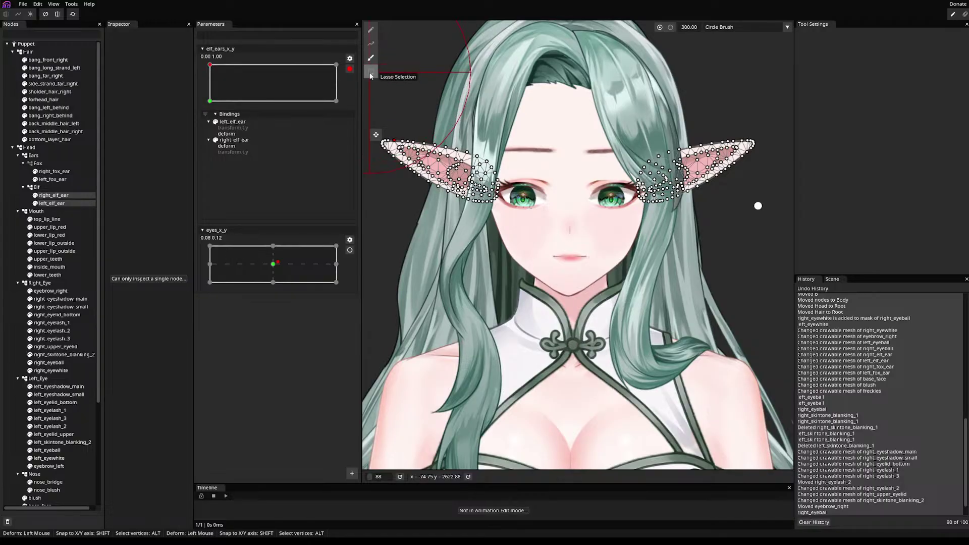
pyautogui.click(370, 29)
pyautogui.scroll(-6, 422, 47)
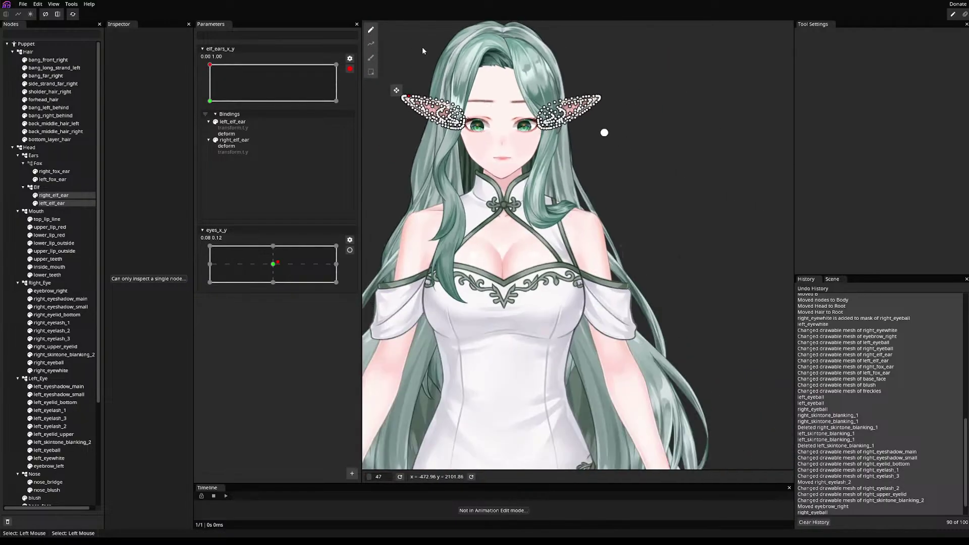
pyautogui.scroll(3, 448, 160)
pyautogui.scroll(2, 444, 159)
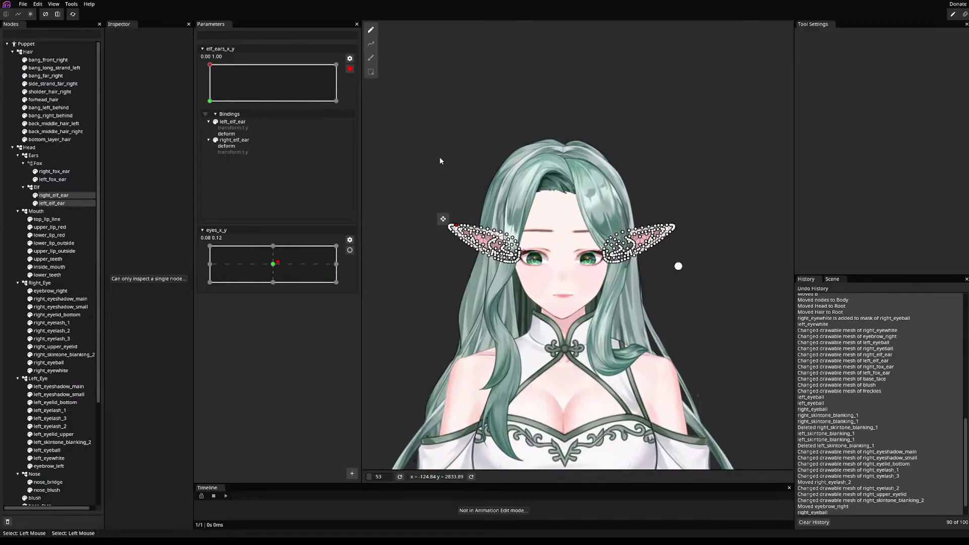
# - Stop editing elf_ears_x_y, remove that parameter and select only left_elf_ear
pyautogui.click(350, 68)
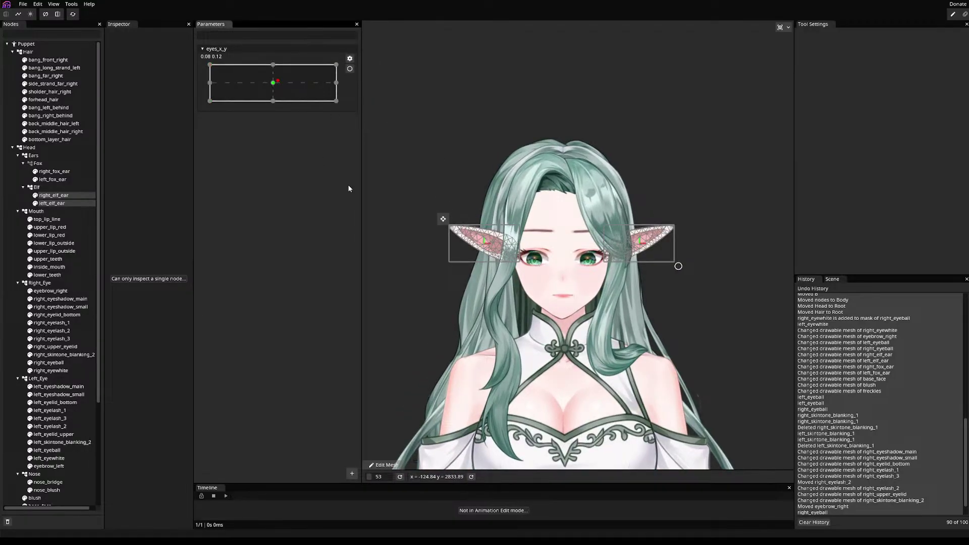
pyautogui.scroll(-3, 451, 177)
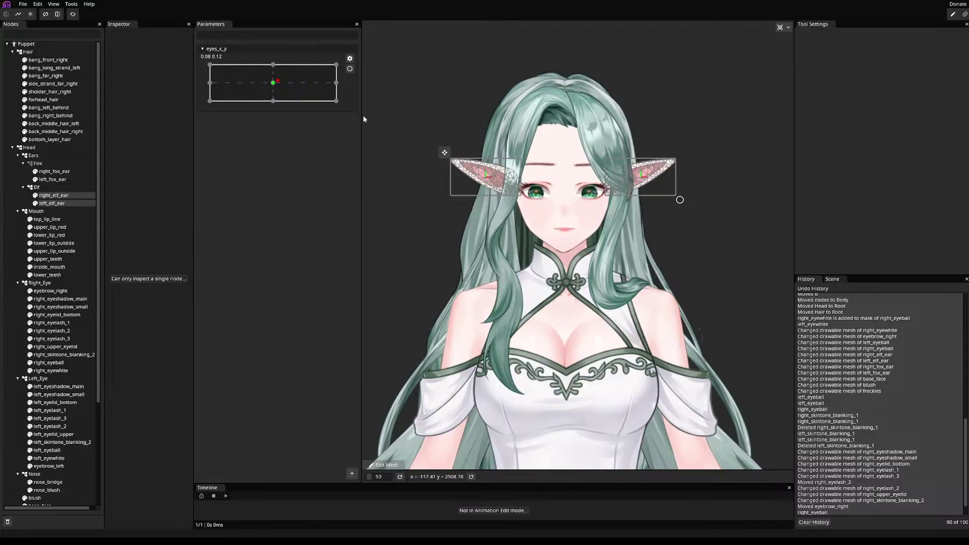
pyautogui.click(50, 204)
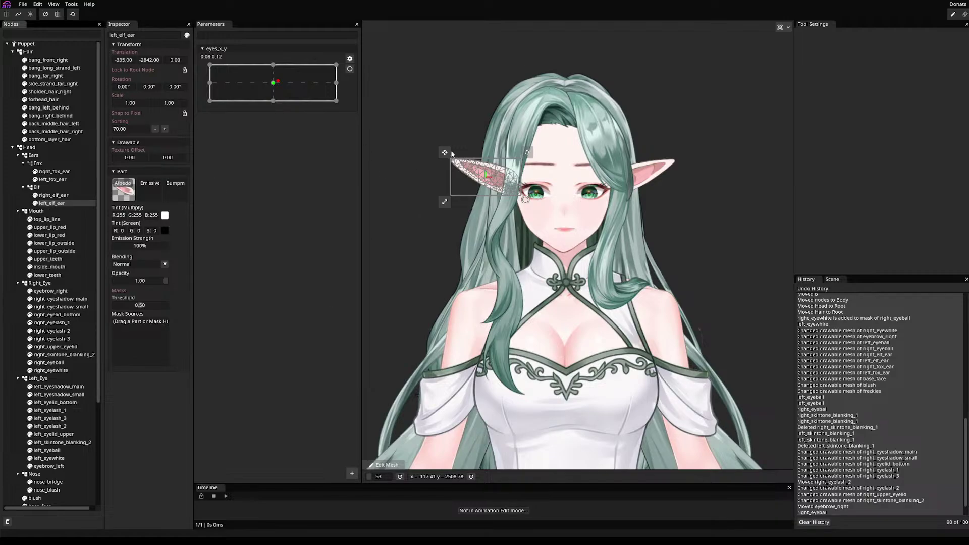
# - Check the eyeball movement by moving the eyes_x_y control point, and inspect the Added parameter eyes_x_y history entry
pyautogui.moveTo(277, 81); pyautogui.dragTo(294, 101)
pyautogui.scroll(-5, 775, 396)
pyautogui.scroll(-1, 827, 472)
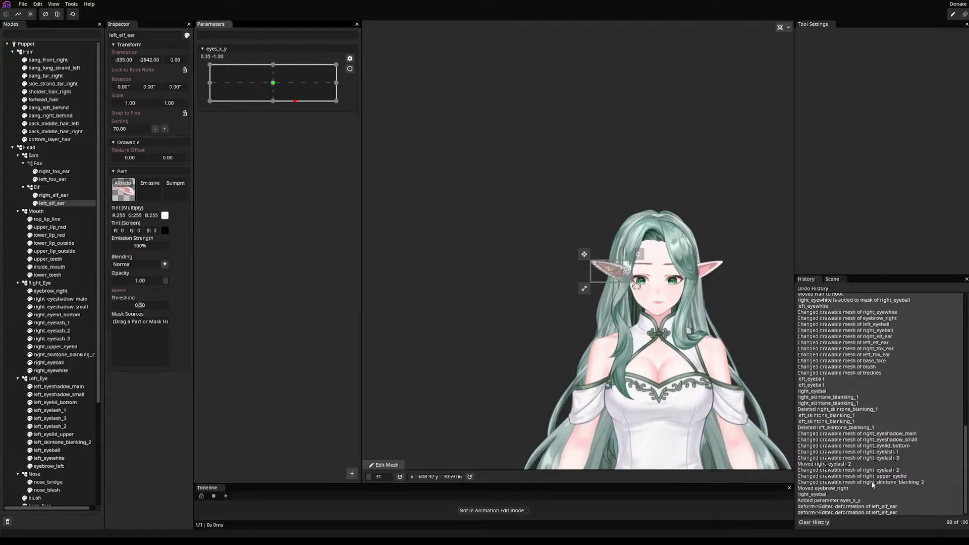
pyautogui.click(827, 501)
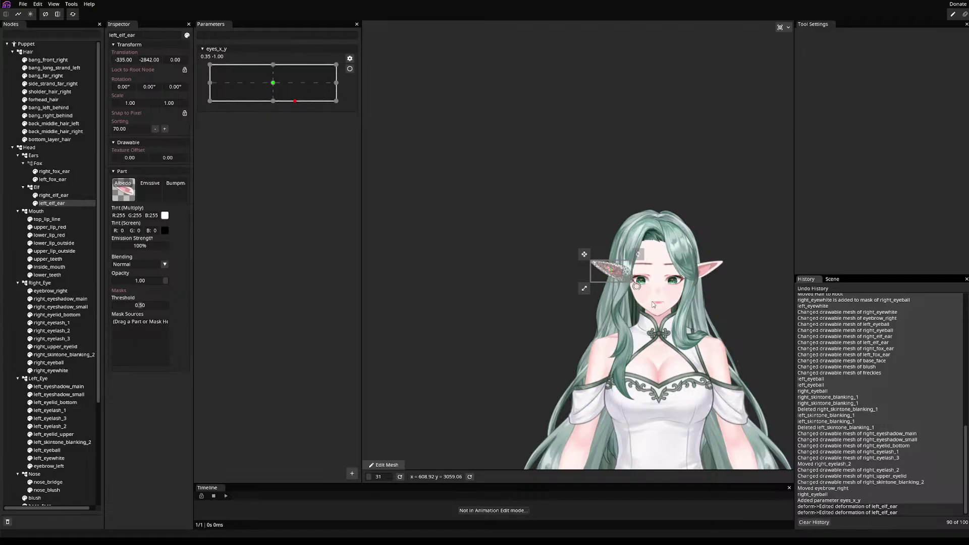
pyautogui.click(271, 90)
pyautogui.moveTo(271, 92); pyautogui.dragTo(306, 101)
# - Select right_eyeball, inspect the bindings of eyes_x_y, and test the eyeball movement with the parameter's control point
pyautogui.scroll(6, 706, 303)
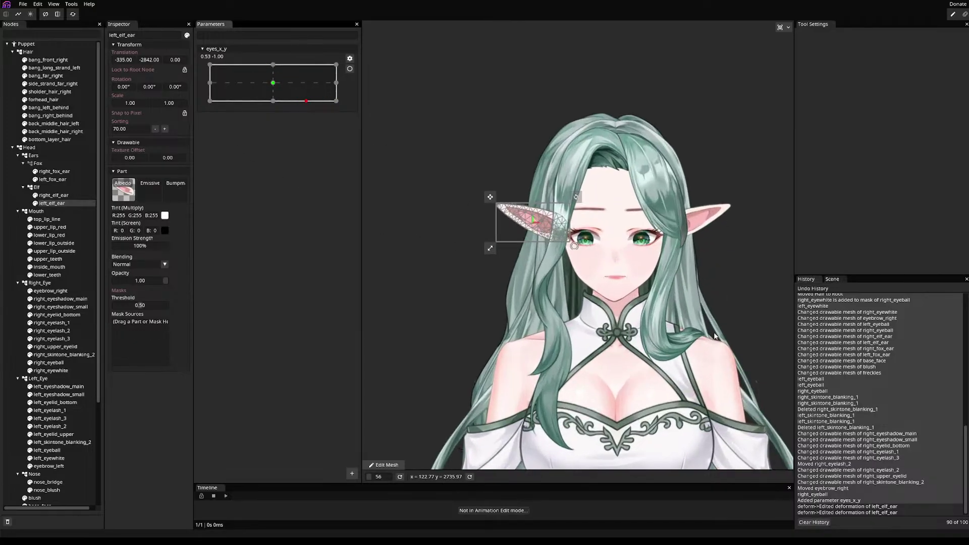
pyautogui.scroll(-4, 455, 240)
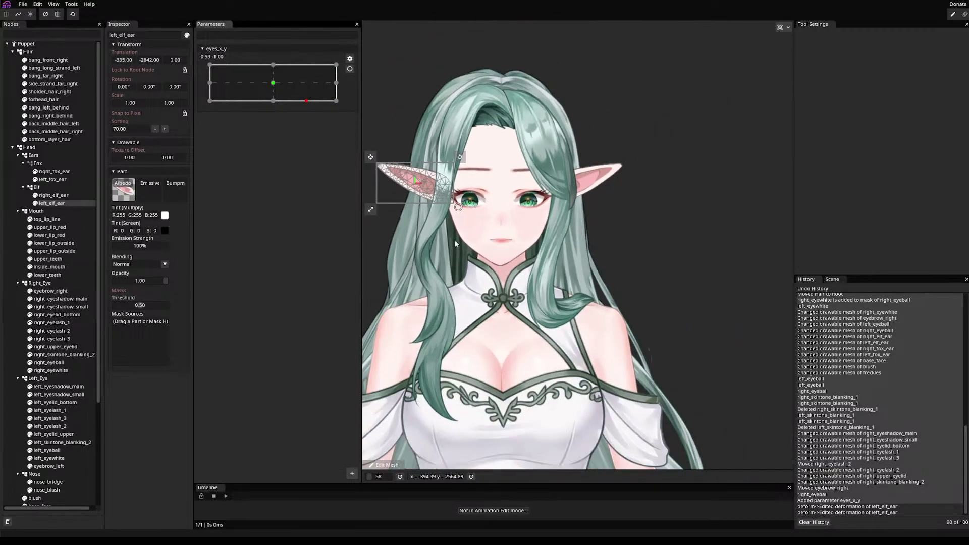
pyautogui.scroll(3, 489, 207)
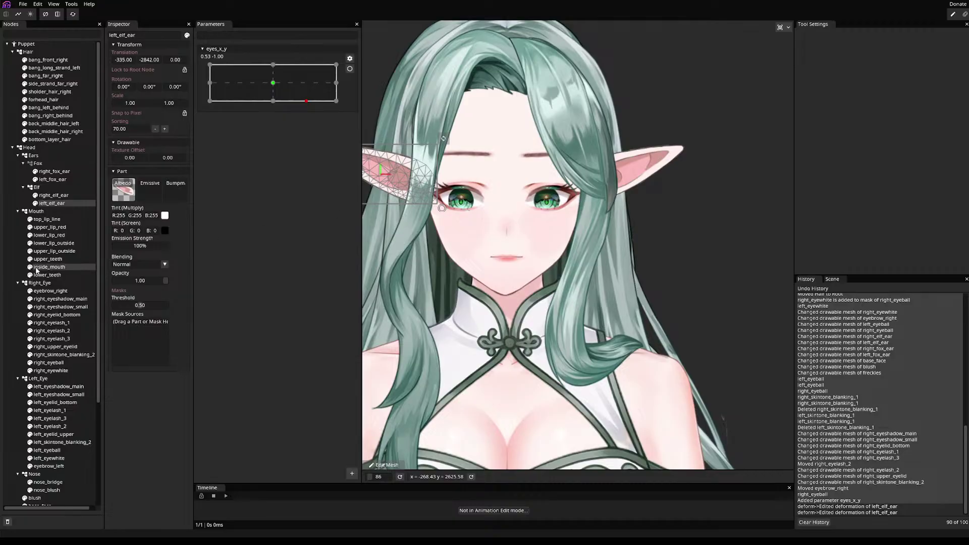
pyautogui.click(50, 362)
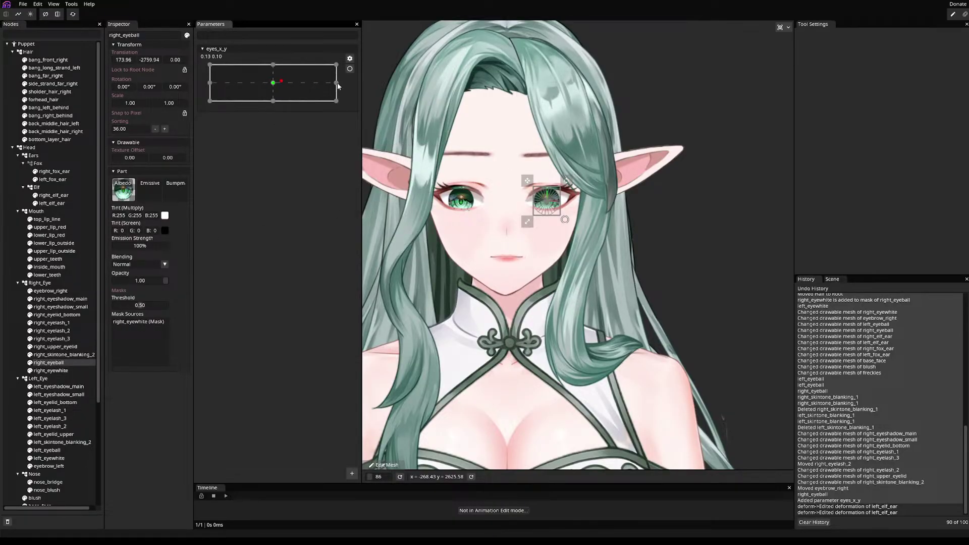
pyautogui.click(350, 69)
pyautogui.click(350, 69)
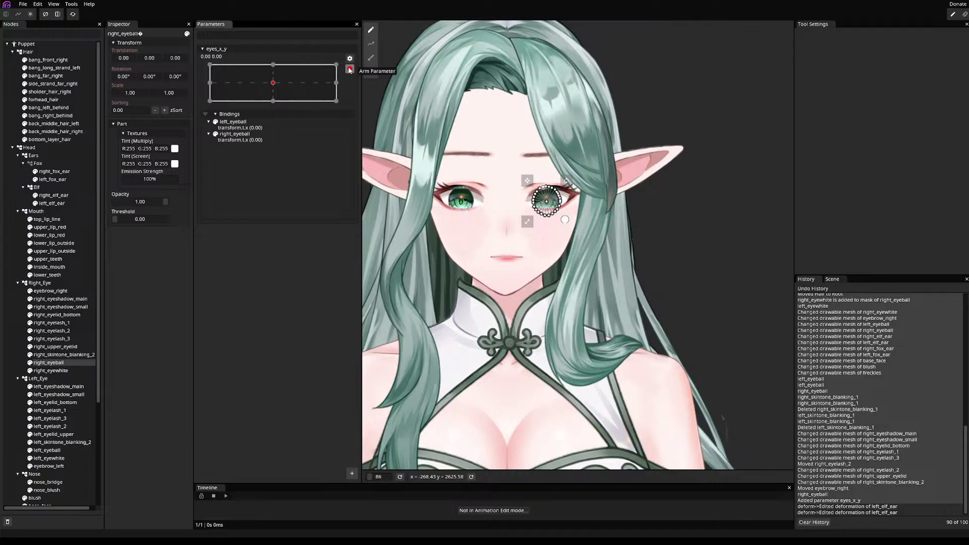
pyautogui.moveTo(273, 82); pyautogui.dragTo(368, 101)
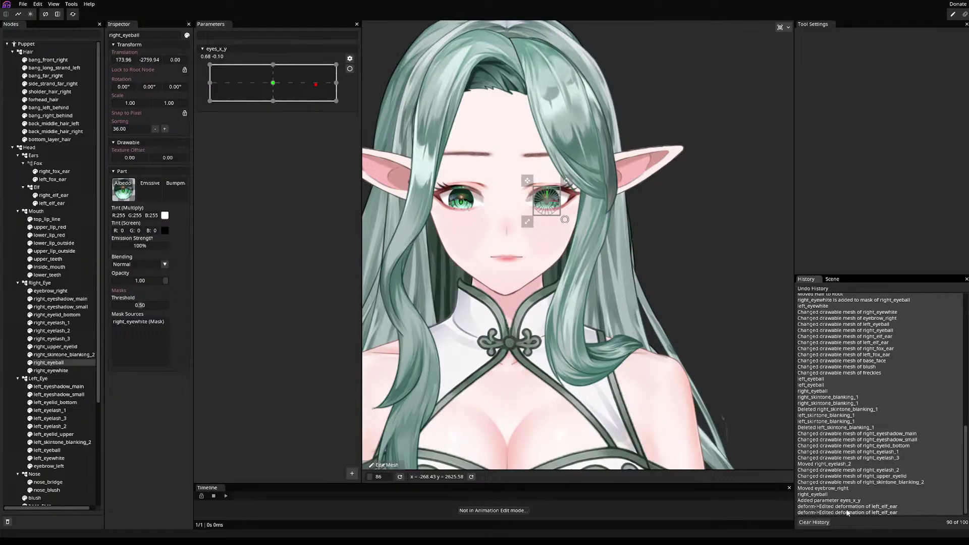
pyautogui.moveTo(536, 276); pyautogui.dragTo(653, 290)
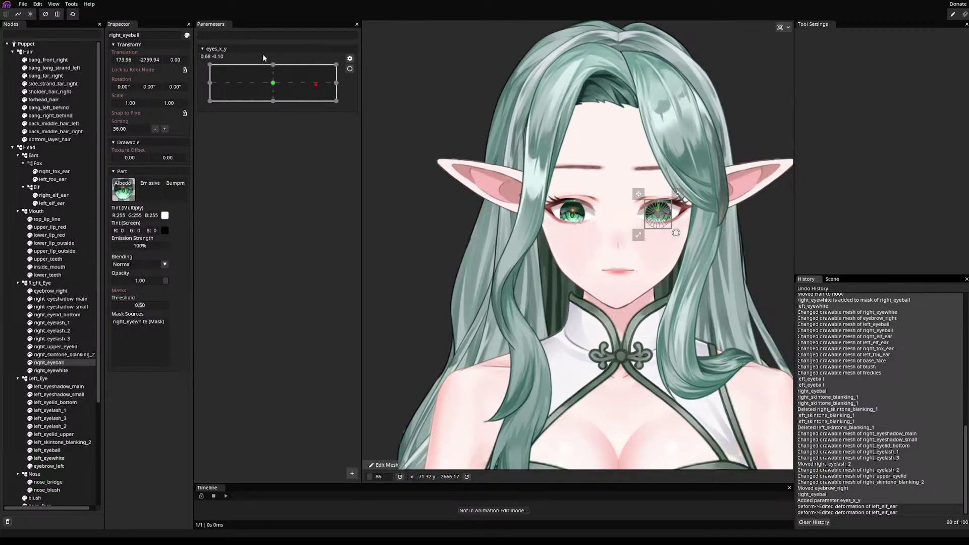
pyautogui.moveTo(266, 82)
pyautogui.mouseDown()
pyautogui.moveTo(259, 75)
pyautogui.moveTo(350, 85)
pyautogui.moveTo(231, 86)
pyautogui.moveTo(262, 90)
pyautogui.mouseUp()
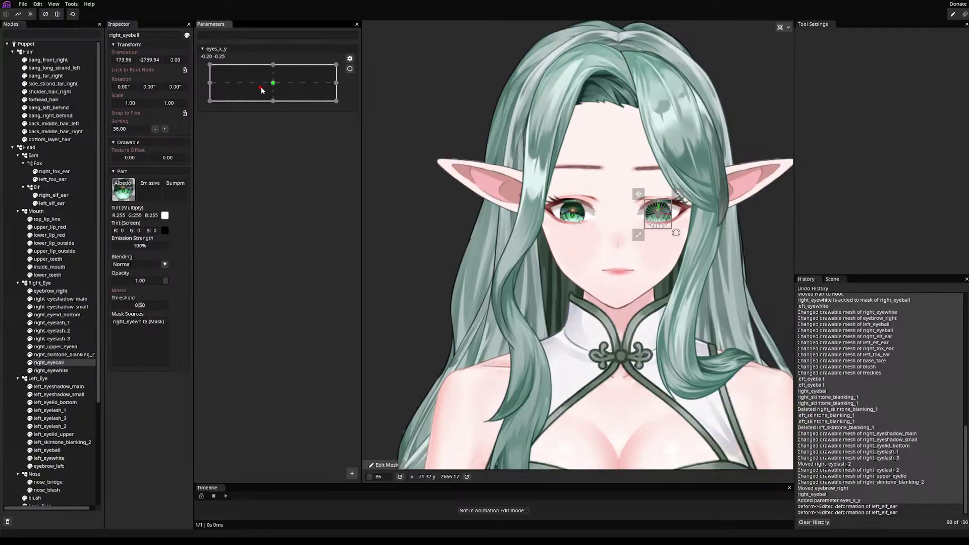
# - Save the puppet file, try the eyes_x_y control point again, and clear the undo history
pyautogui.hotkey('ctrl', 's')
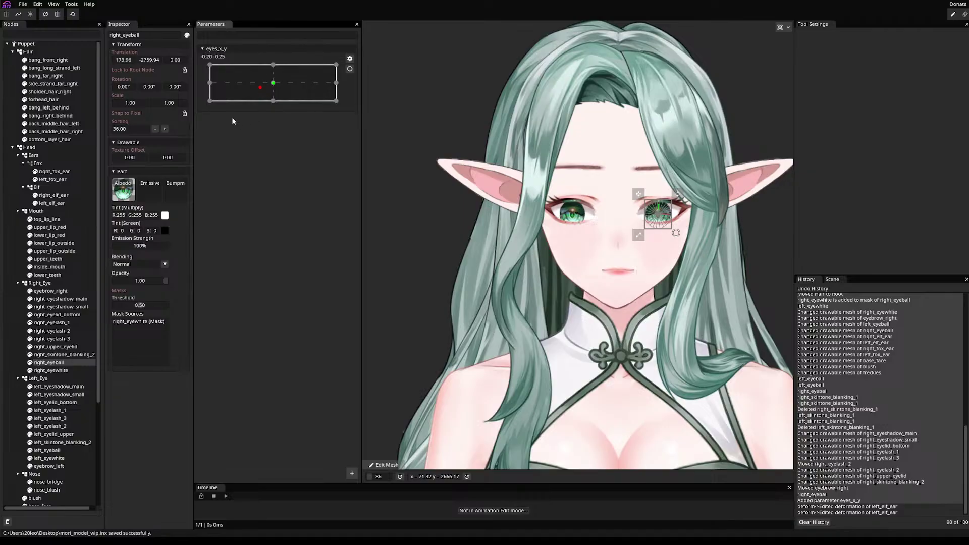
pyautogui.moveTo(281, 82); pyautogui.dragTo(238, 65)
pyautogui.scroll(5, 690, 203)
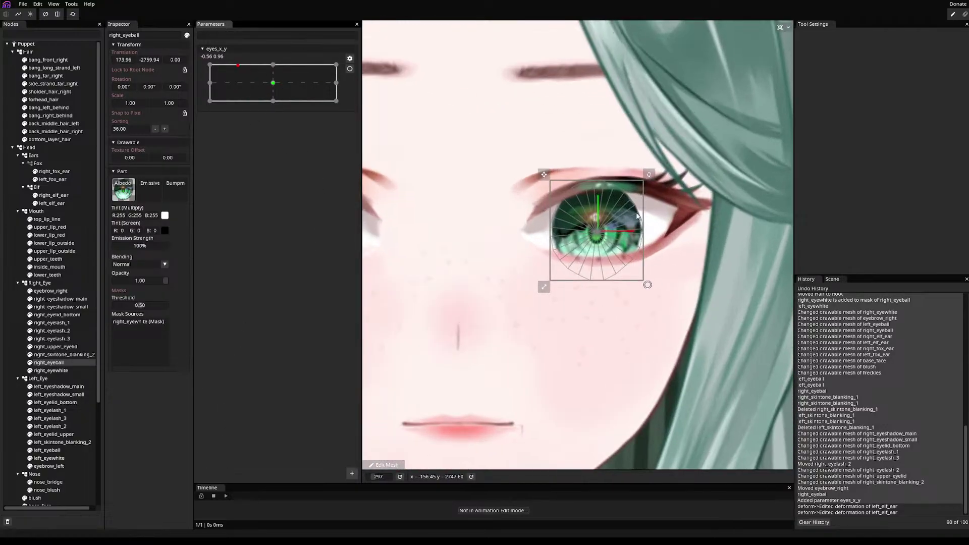
pyautogui.click(814, 521)
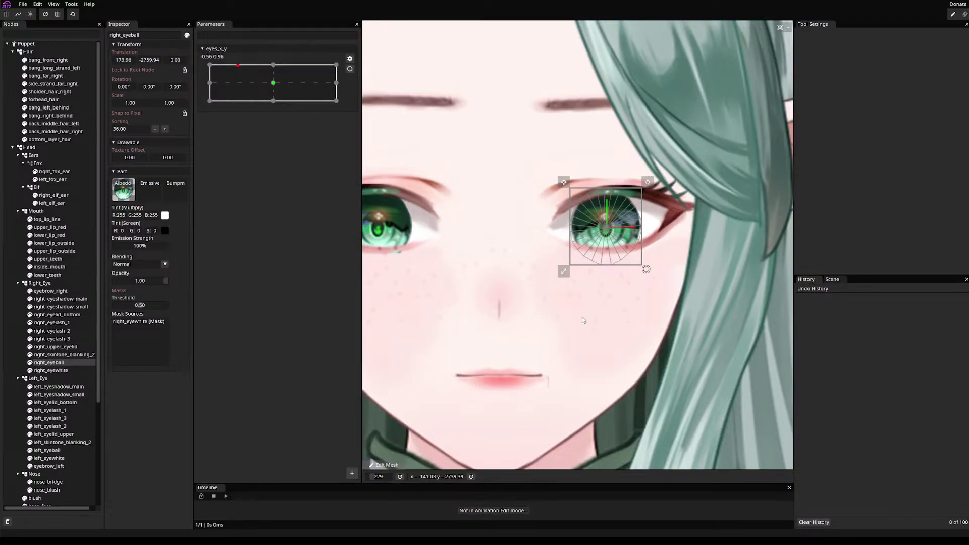
pyautogui.scroll(-5, 588, 316)
pyautogui.moveTo(563, 305); pyautogui.dragTo(657, 308)
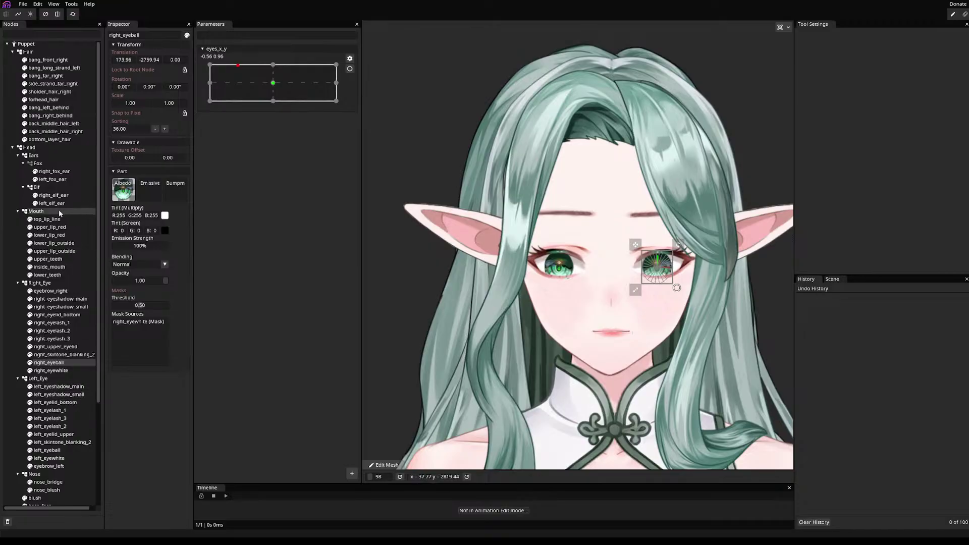
# - Examine left_elf_ear and the surrounding face on the puppet
pyautogui.click(46, 195)
pyautogui.click(46, 204)
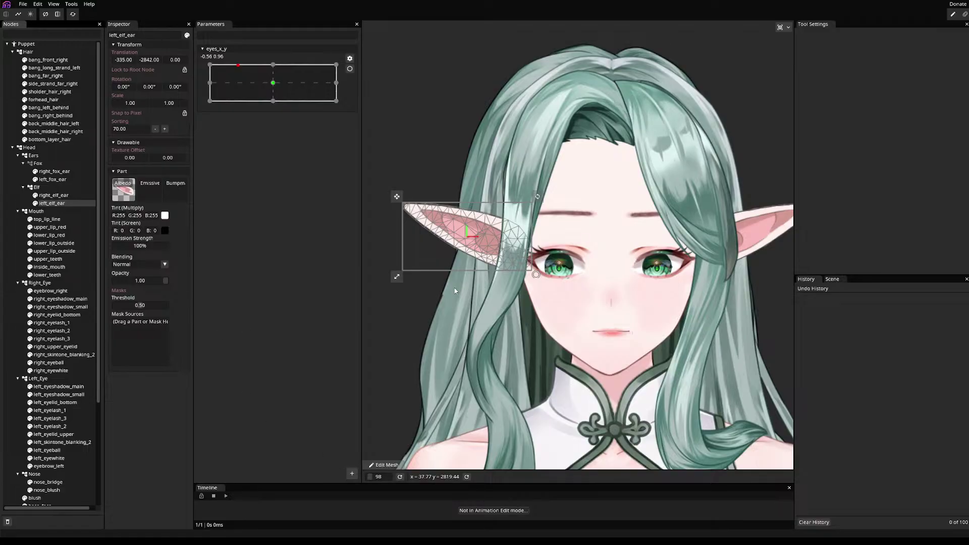
pyautogui.scroll(-3, 474, 303)
pyautogui.scroll(5, 501, 295)
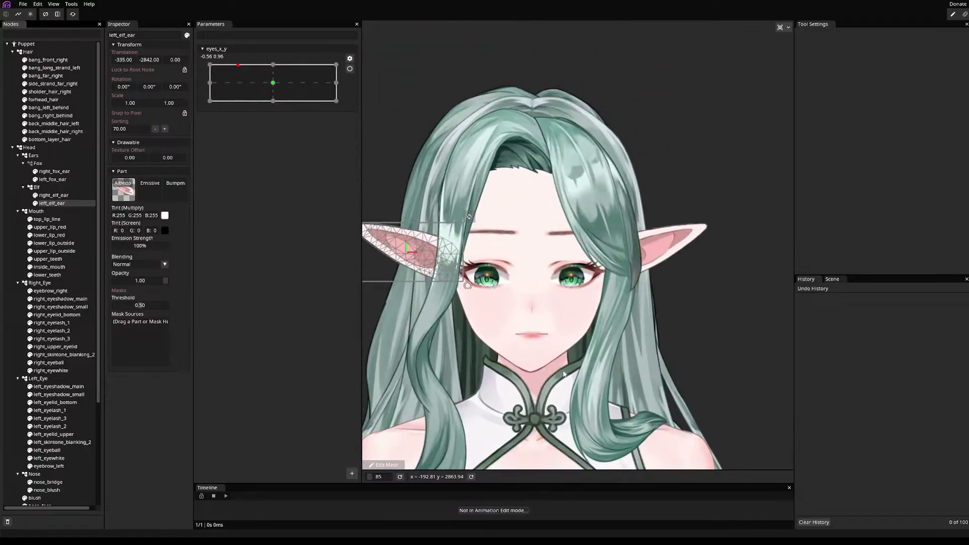
pyautogui.moveTo(528, 293); pyautogui.dragTo(510, 240)
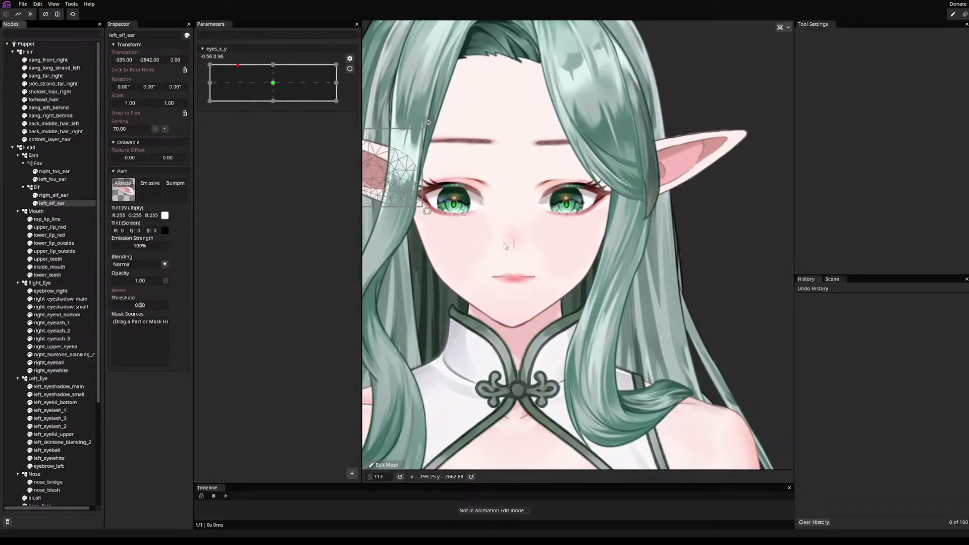
pyautogui.scroll(-4, 69, 301)
pyautogui.scroll(-1, 69, 300)
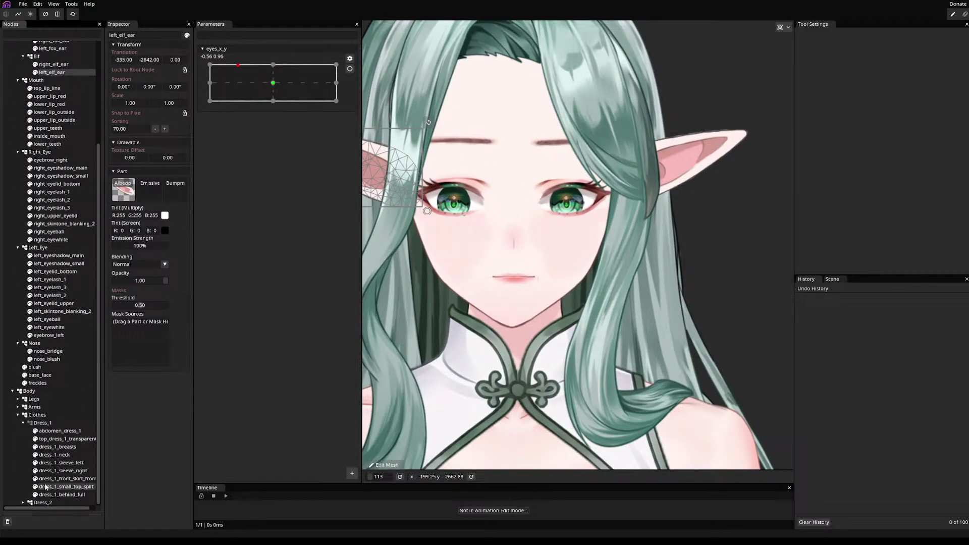
# - Collapse Dress_1 and hide the Body and Hair groups to isolate the head
pyautogui.click(23, 422)
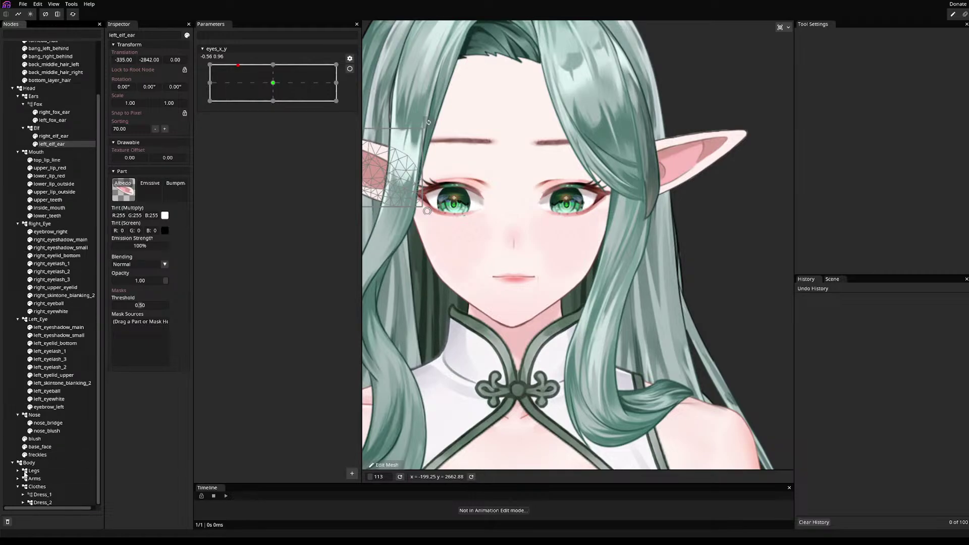
pyautogui.scroll(-3, 564, 348)
pyautogui.click(564, 348)
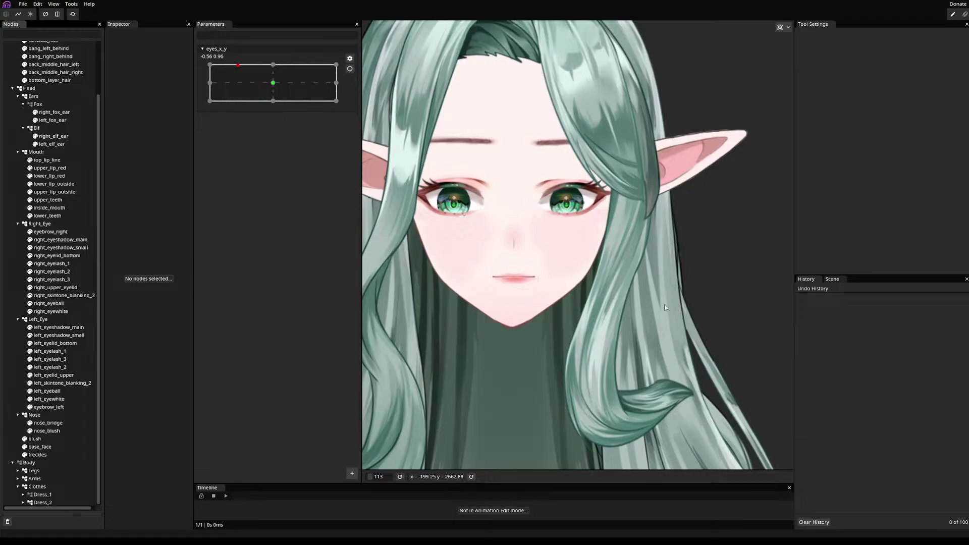
pyautogui.scroll(-4, 564, 348)
pyautogui.scroll(3, 14, 193)
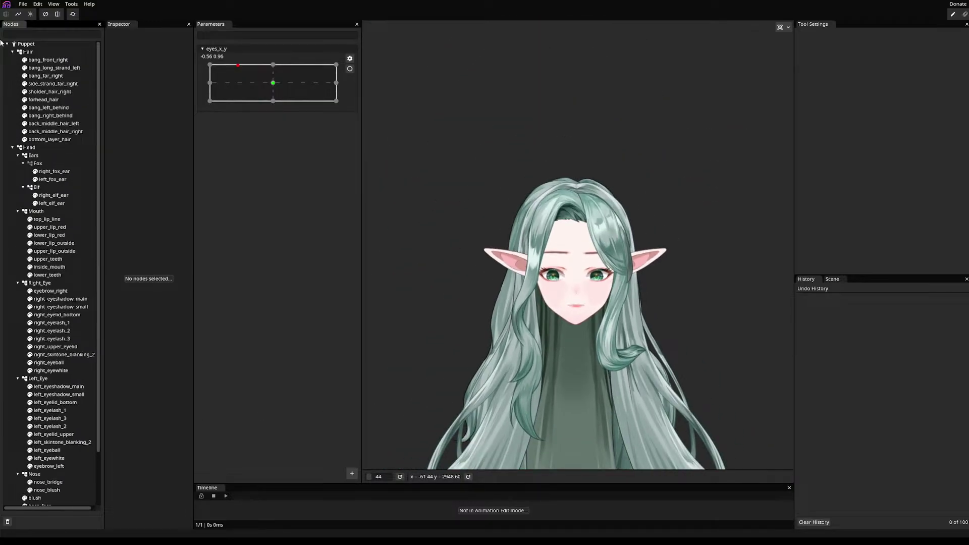
pyautogui.click(19, 52)
pyautogui.scroll(4, 530, 298)
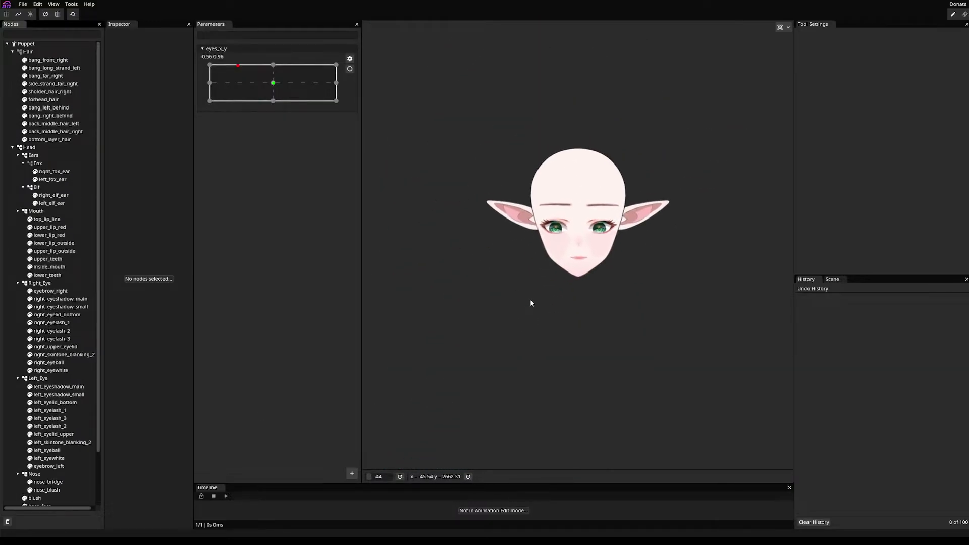
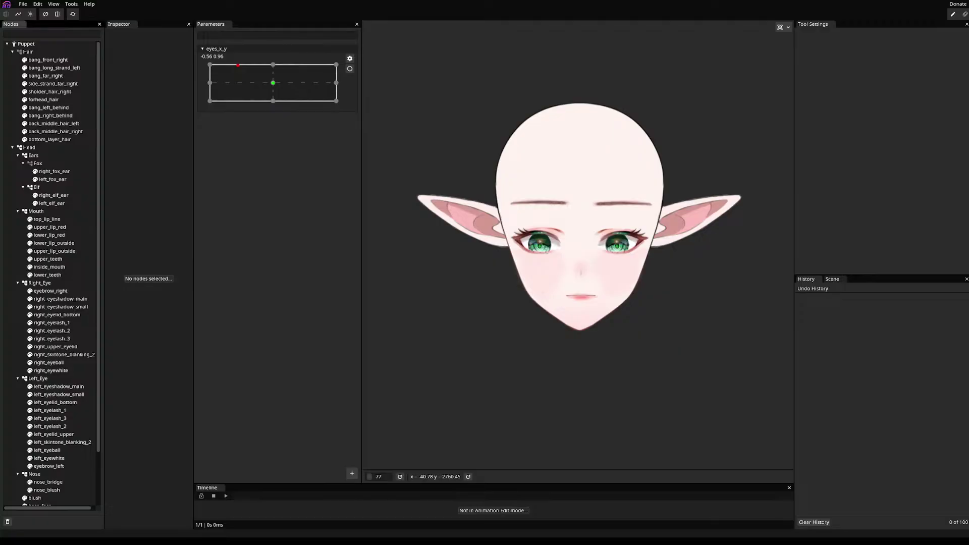
# - Test the eyes_x_y control point and review the parameter's axes points without changing them
pyautogui.moveTo(301, 71); pyautogui.dragTo(248, 86)
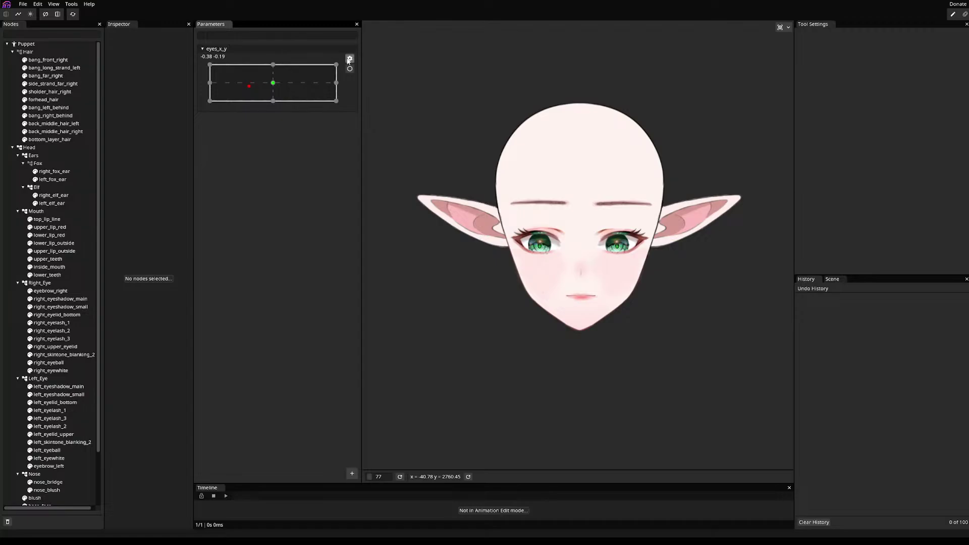
pyautogui.click(348, 59)
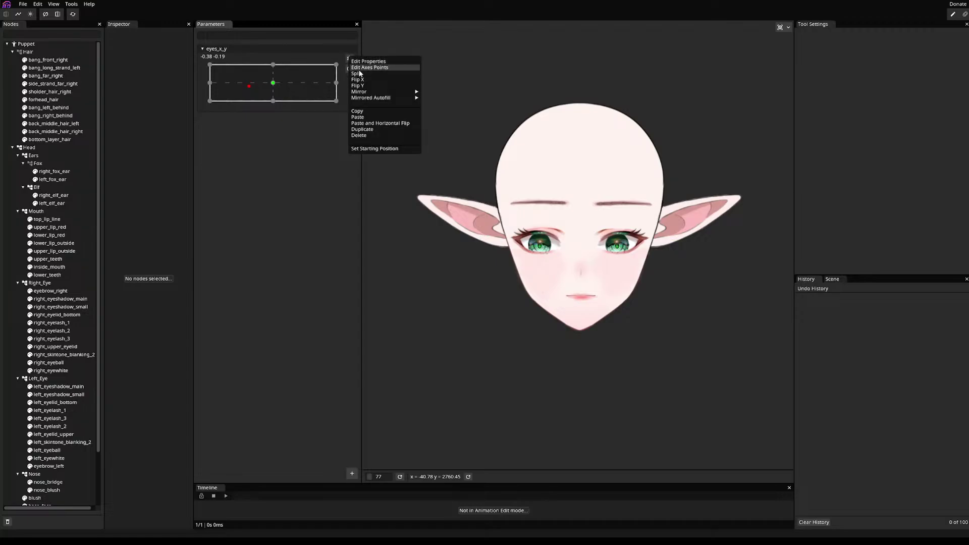
pyautogui.click(359, 69)
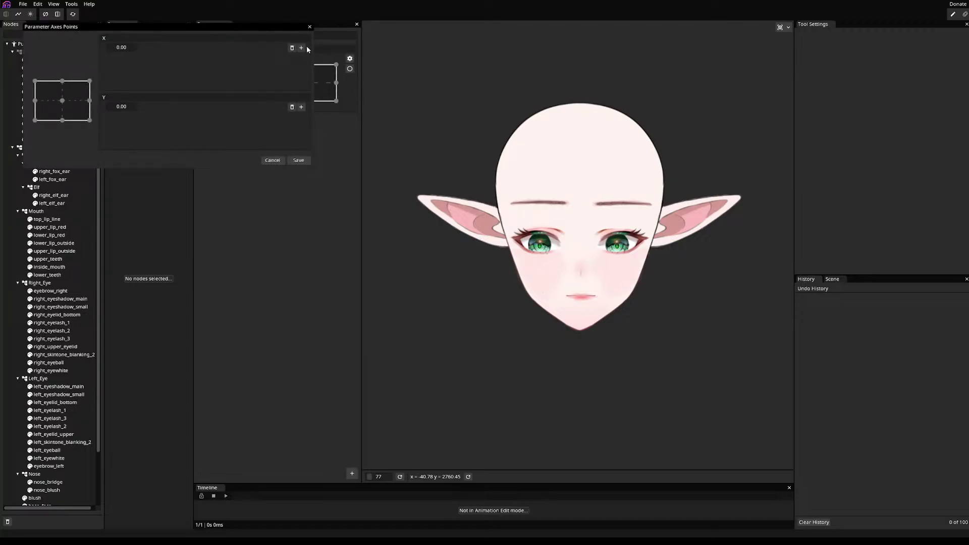
pyautogui.moveTo(63, 100); pyautogui.dragTo(92, 143)
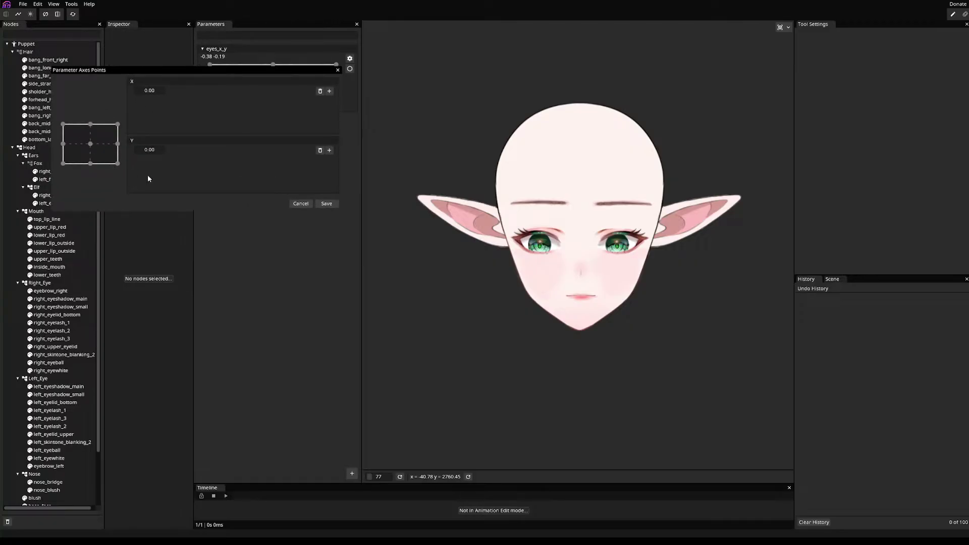
pyautogui.click(299, 203)
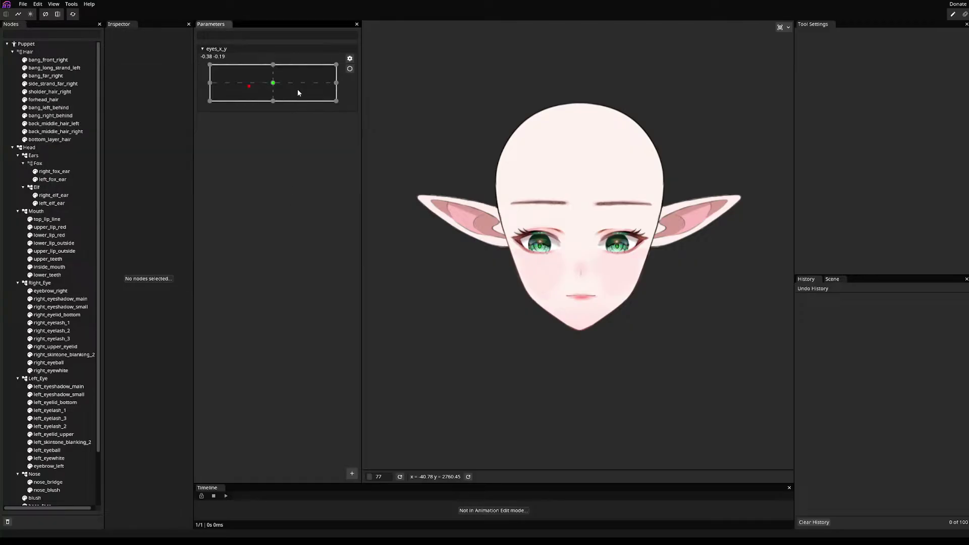
# - Stop editing the eyes_x_y parameter and delete it
pyautogui.click(264, 49)
pyautogui.click(264, 49)
pyautogui.click(349, 69)
pyautogui.click(350, 59)
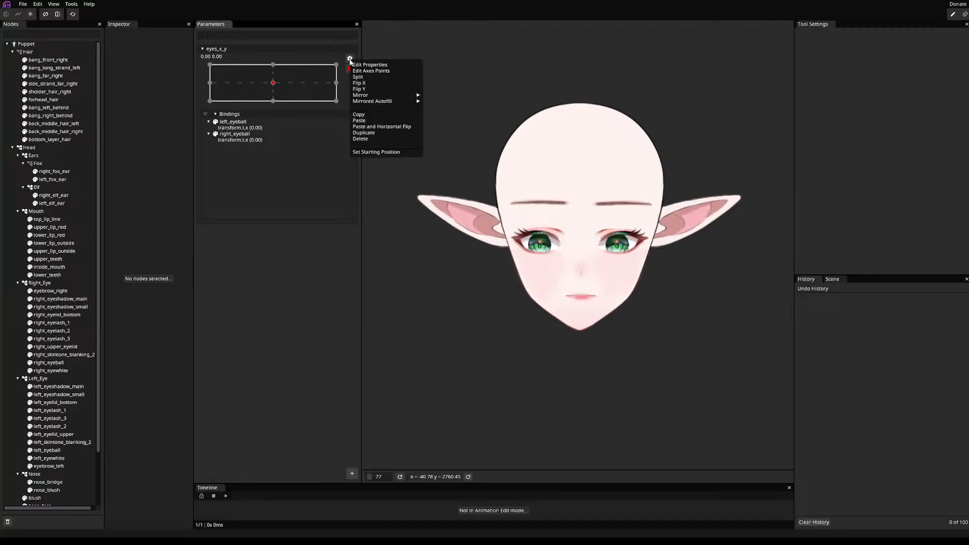
pyautogui.click(349, 69)
pyautogui.click(349, 69)
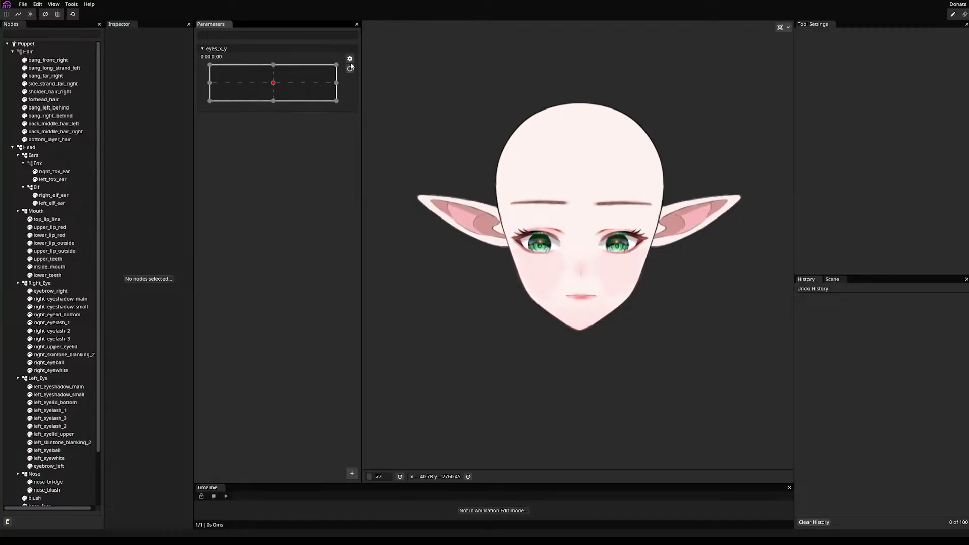
pyautogui.click(350, 58)
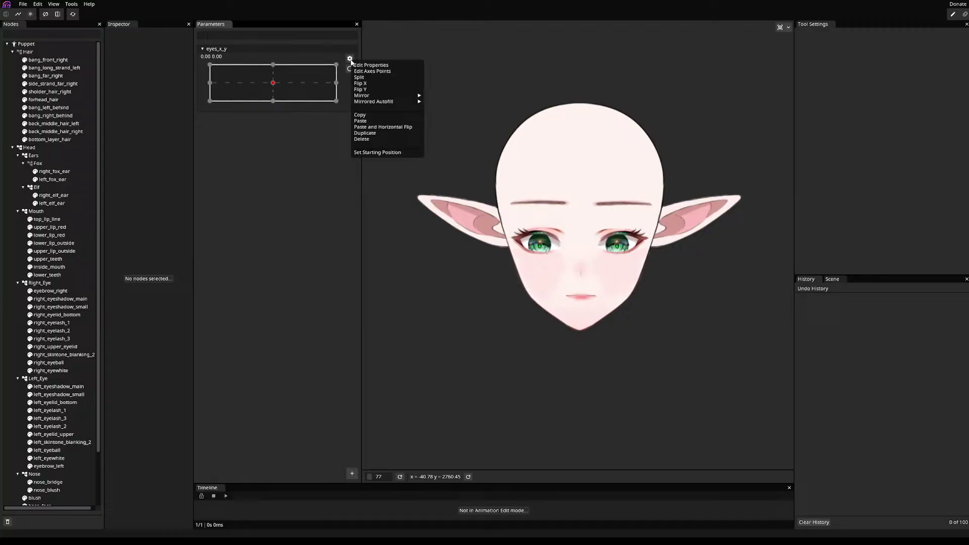
pyautogui.click(360, 139)
# - Select right_eyeball and left_eyeball together and move both slightly upward within the eyes
pyautogui.scroll(5, 642, 272)
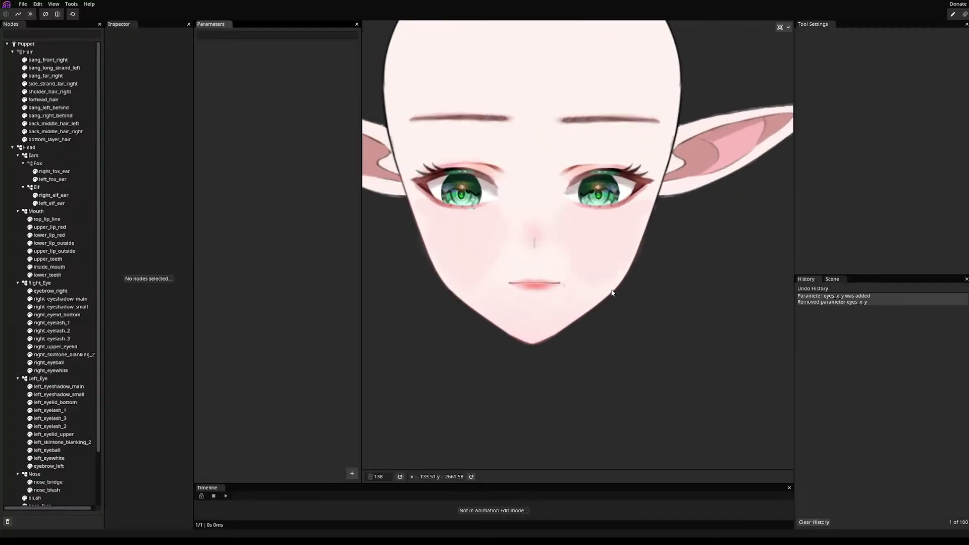
pyautogui.scroll(-1, 71, 346)
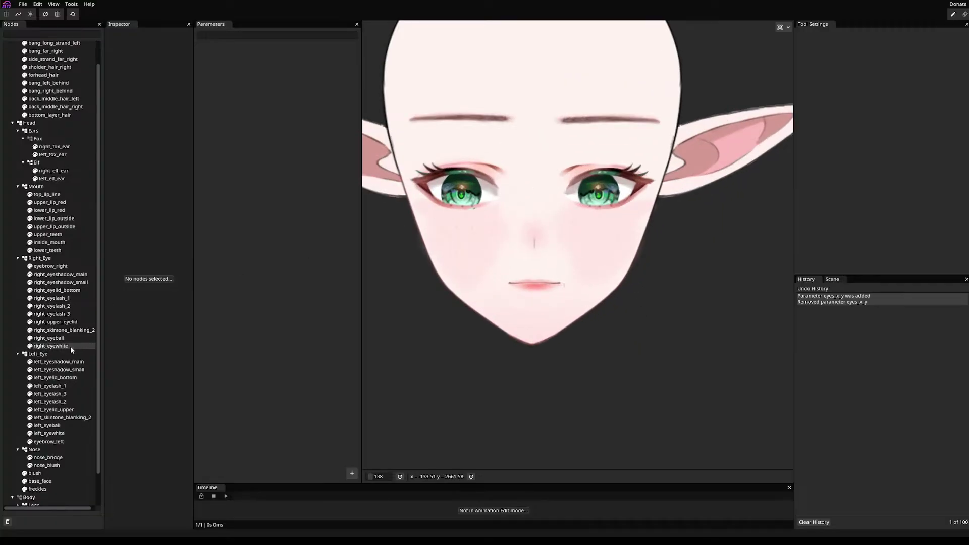
pyautogui.click(64, 337)
pyautogui.keyDown('ctrl'); pyautogui.click(57, 427); pyautogui.keyUp('ctrl')
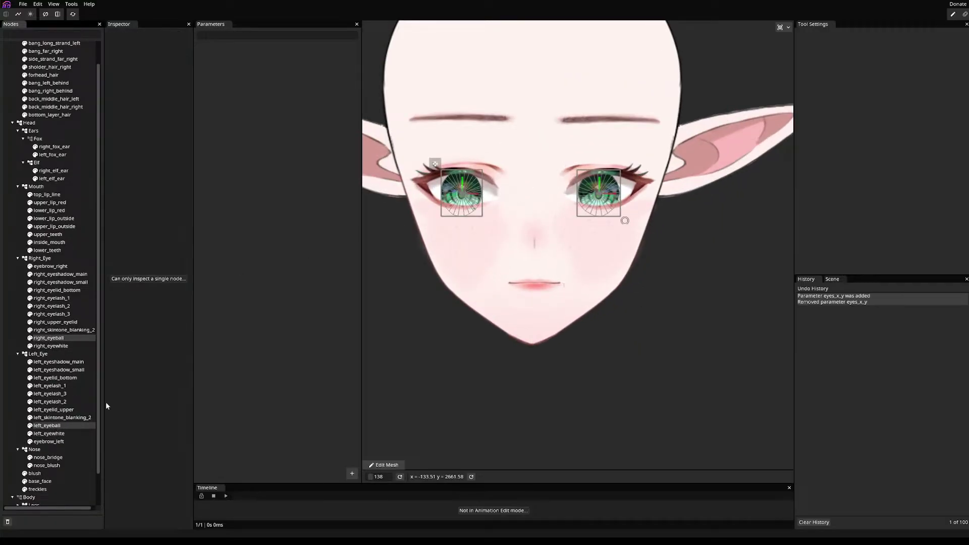
pyautogui.moveTo(435, 164); pyautogui.dragTo(435, 159)
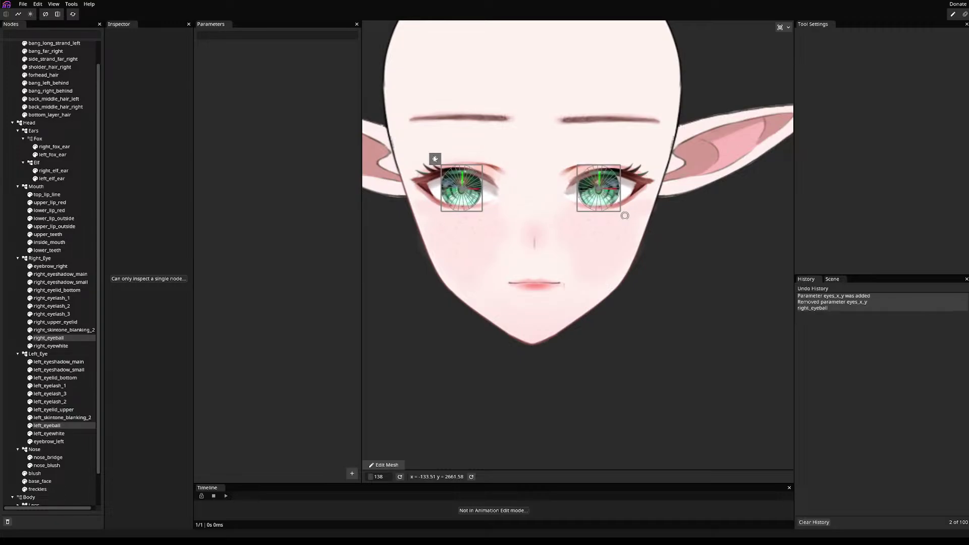
# - Examine the Left_Eye group and its parts one by one to check their individual positions and bounds on the face
pyautogui.click(39, 355)
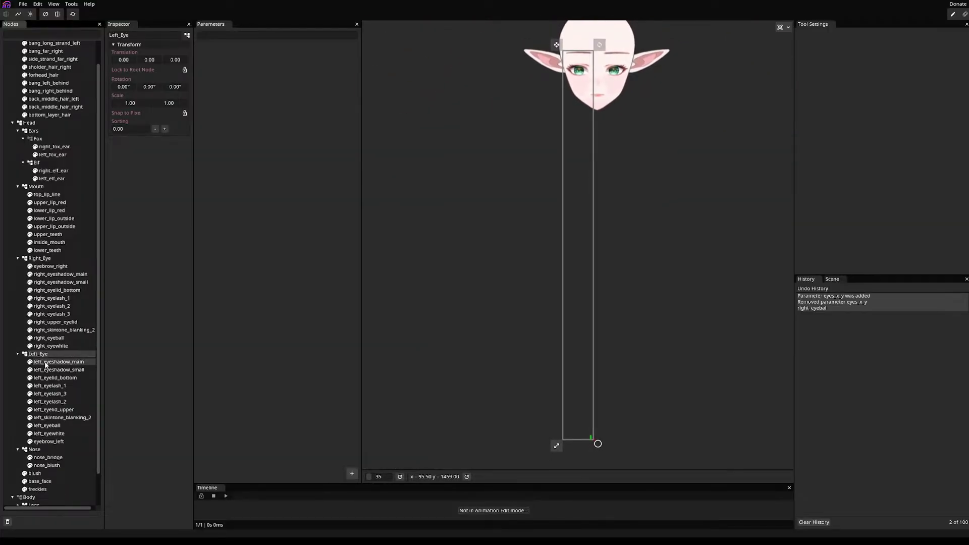
pyautogui.click(49, 441)
pyautogui.click(50, 433)
pyautogui.click(49, 425)
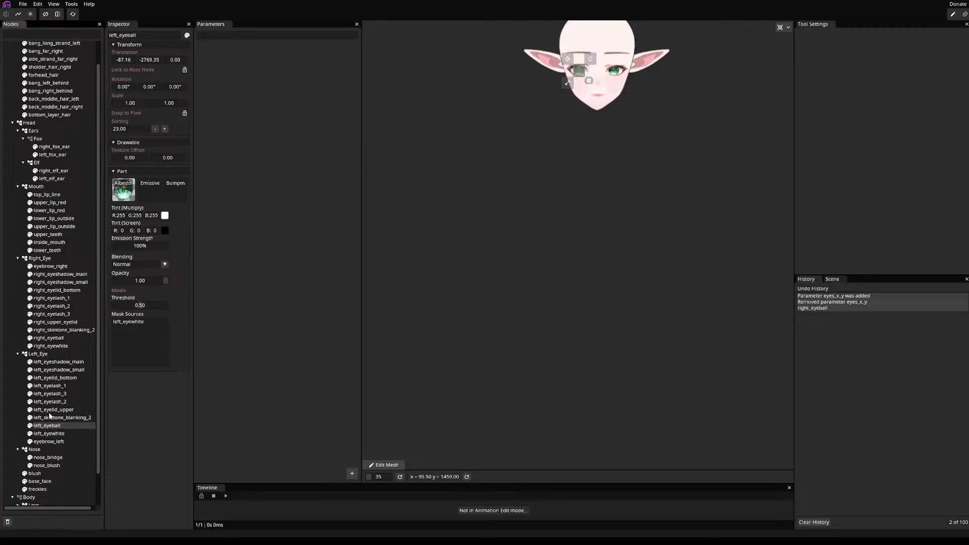
pyautogui.click(50, 409)
pyautogui.click(50, 419)
pyautogui.click(50, 409)
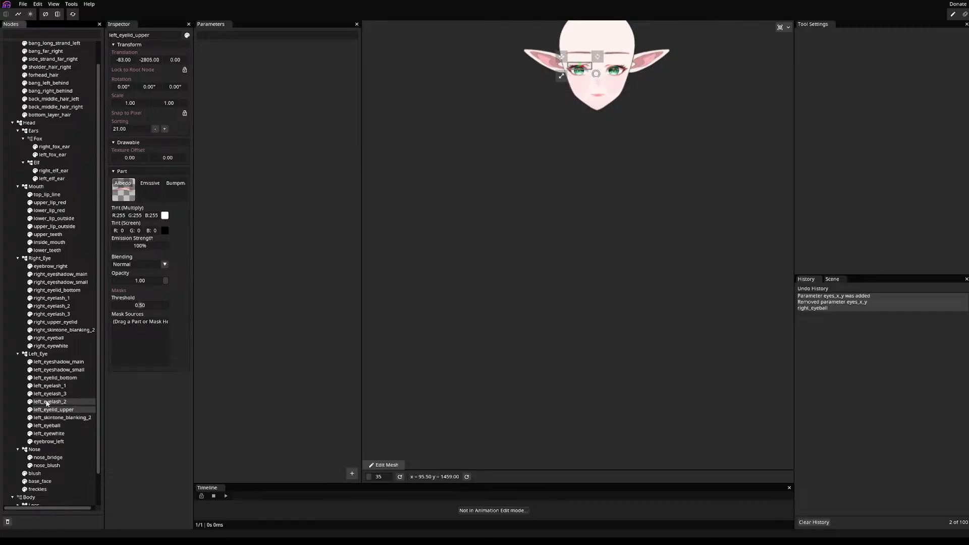
pyautogui.click(49, 402)
pyautogui.click(50, 393)
pyautogui.click(50, 385)
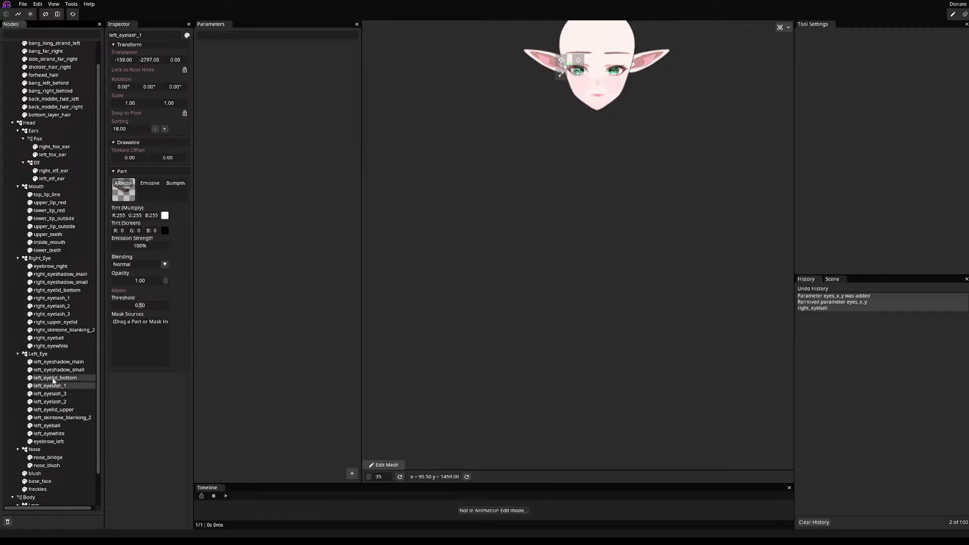
pyautogui.click(53, 377)
pyautogui.click(57, 370)
pyautogui.click(59, 362)
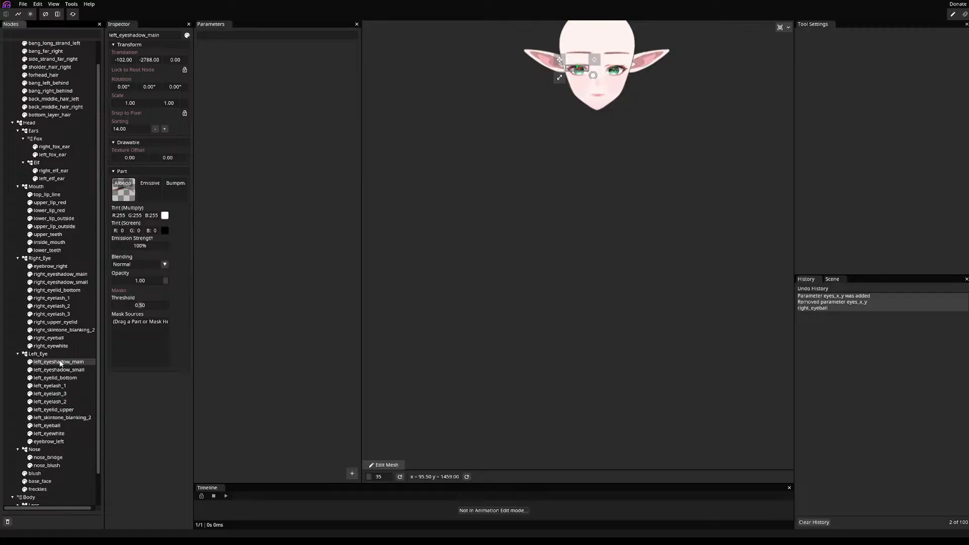
# - Try scaling the Left_Eye group as a whole and undo the changes
pyautogui.click(57, 356)
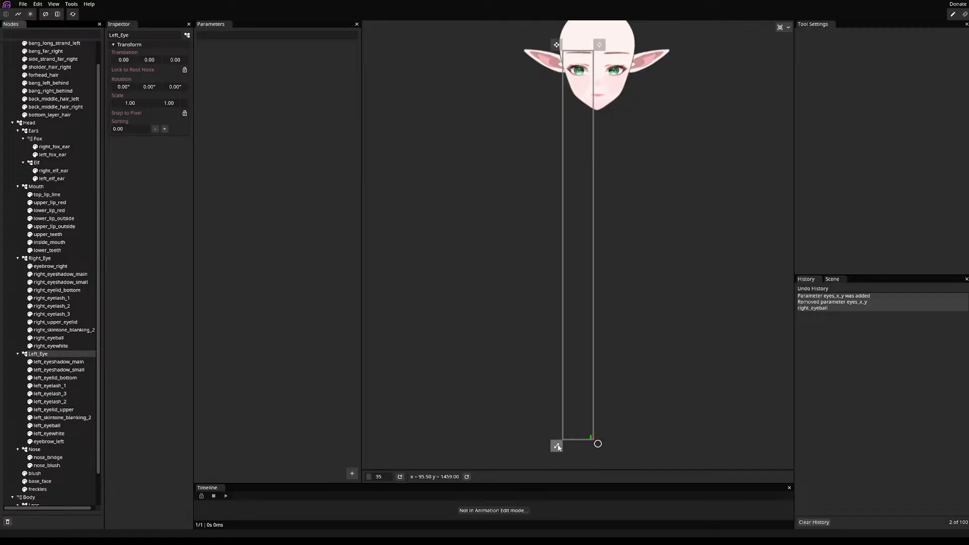
pyautogui.moveTo(557, 446); pyautogui.dragTo(544, 374)
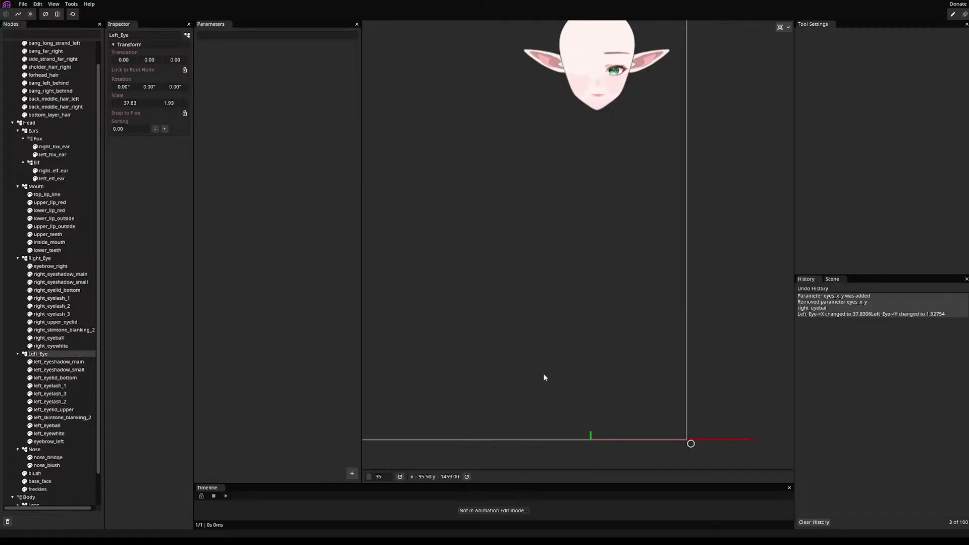
pyautogui.hotkey('ctrl', 'z')
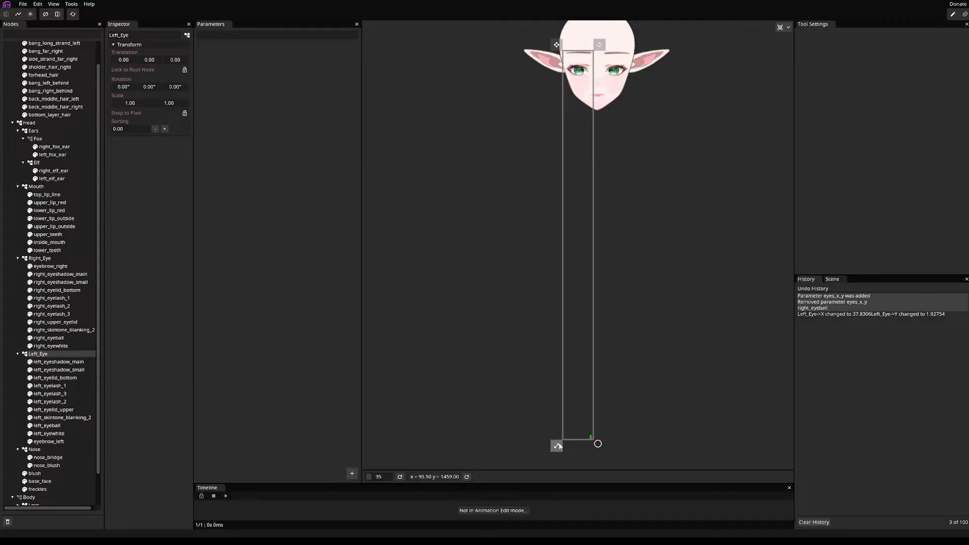
pyautogui.moveTo(556, 446); pyautogui.dragTo(456, 398)
pyautogui.moveTo(555, 44)
pyautogui.mouseDown()
pyautogui.moveTo(559, 66)
pyautogui.moveTo(563, 36)
pyautogui.mouseUp()
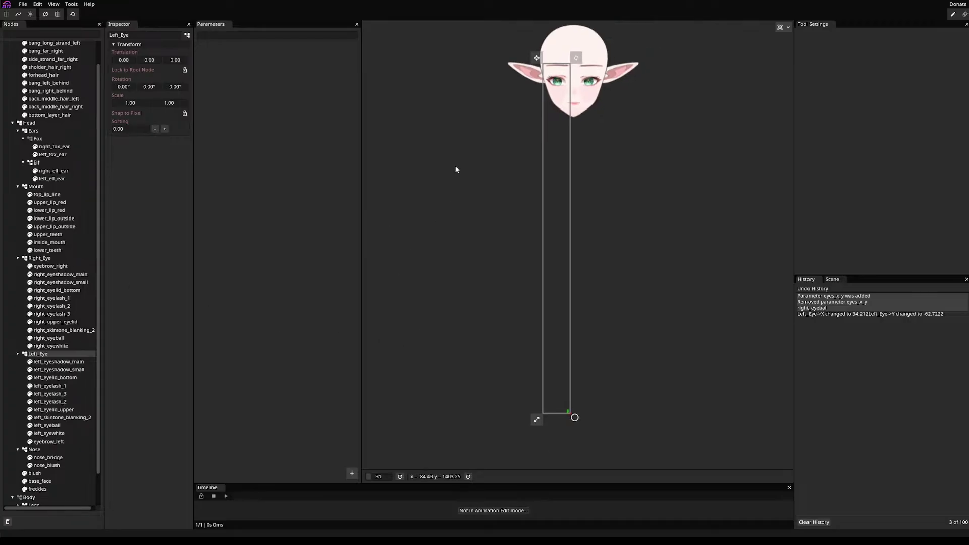
# - Examine both eyes and the mesh of eyebrow_right up close
pyautogui.scroll(10, 501, 162)
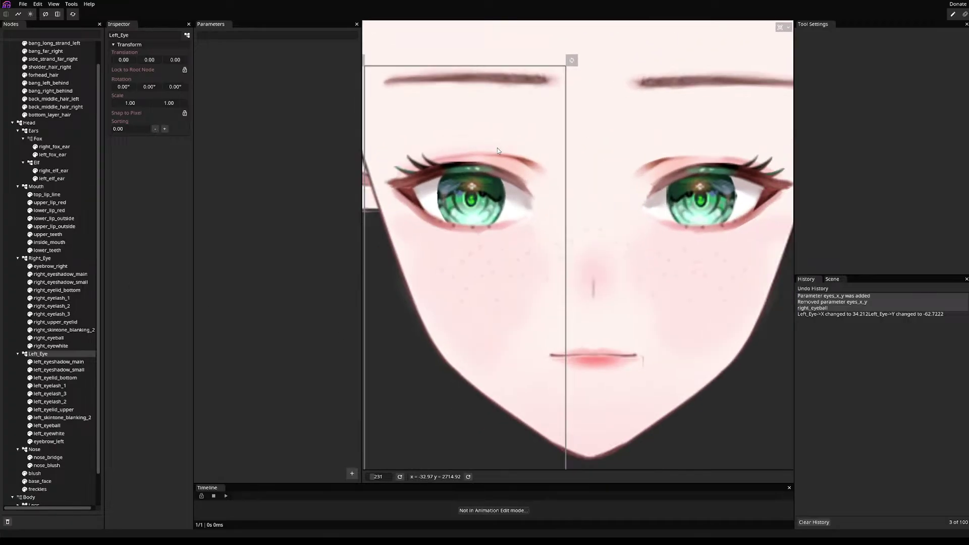
pyautogui.scroll(5, 496, 152)
pyautogui.scroll(-4, 495, 156)
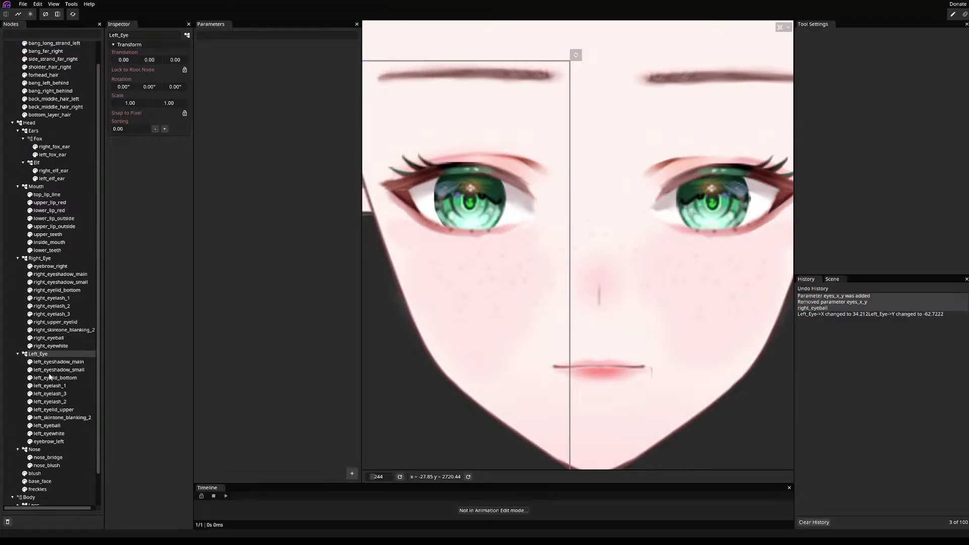
pyautogui.click(46, 267)
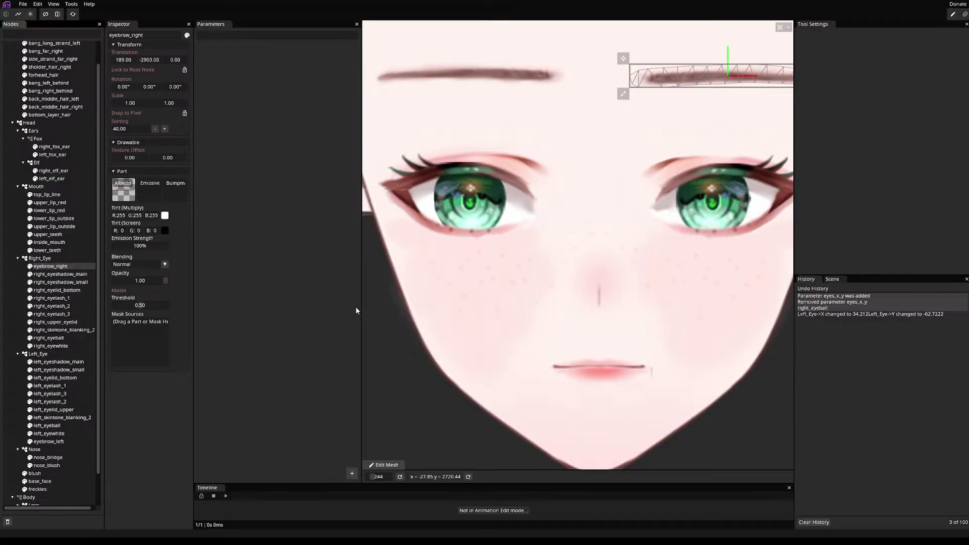
pyautogui.moveTo(613, 250); pyautogui.dragTo(456, 296)
pyautogui.moveTo(546, 262); pyautogui.dragTo(556, 264)
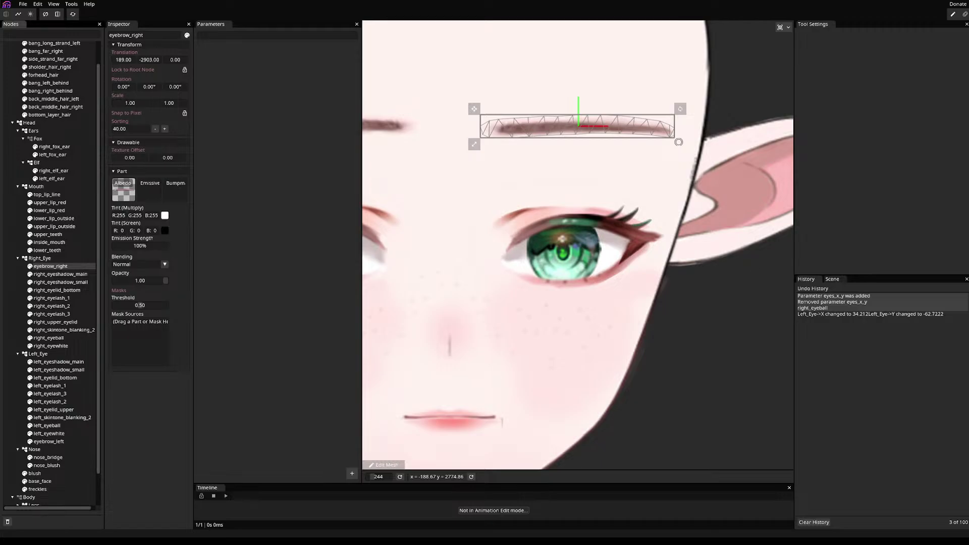
pyautogui.scroll(-5, 597, 299)
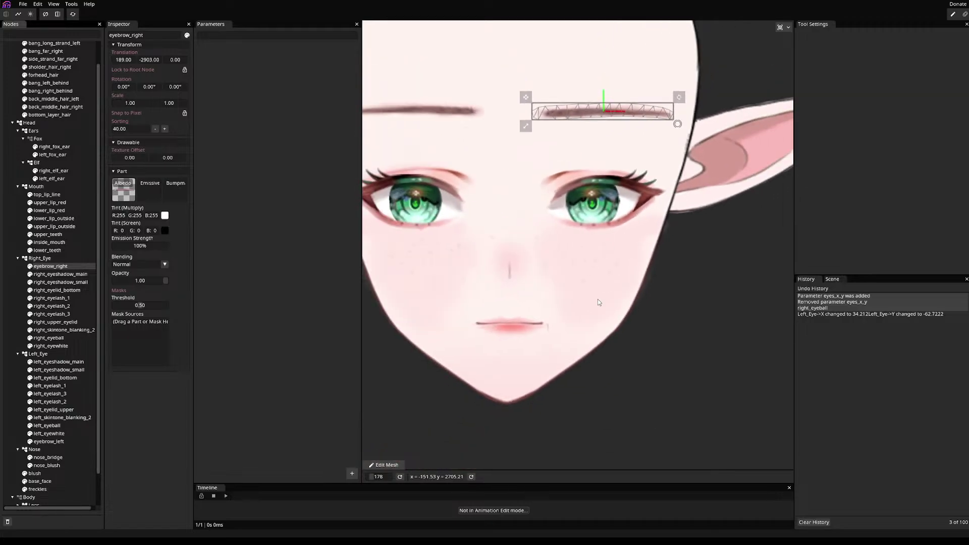
pyautogui.moveTo(598, 299); pyautogui.dragTo(656, 288)
# - Open the mesh of top_lip_line for editing, generate its vertices automatically and triangulate them
pyautogui.scroll(10, 704, 288)
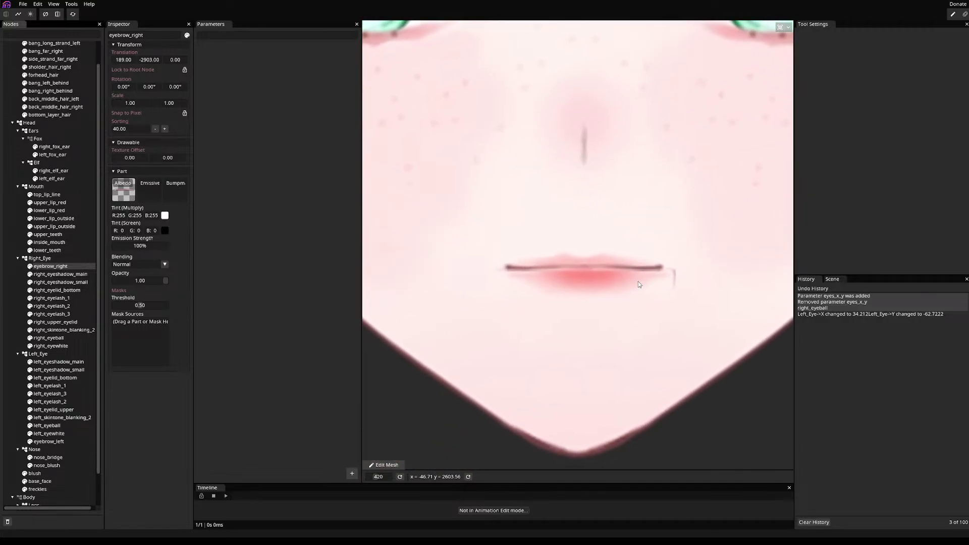
pyautogui.scroll(2, 40, 408)
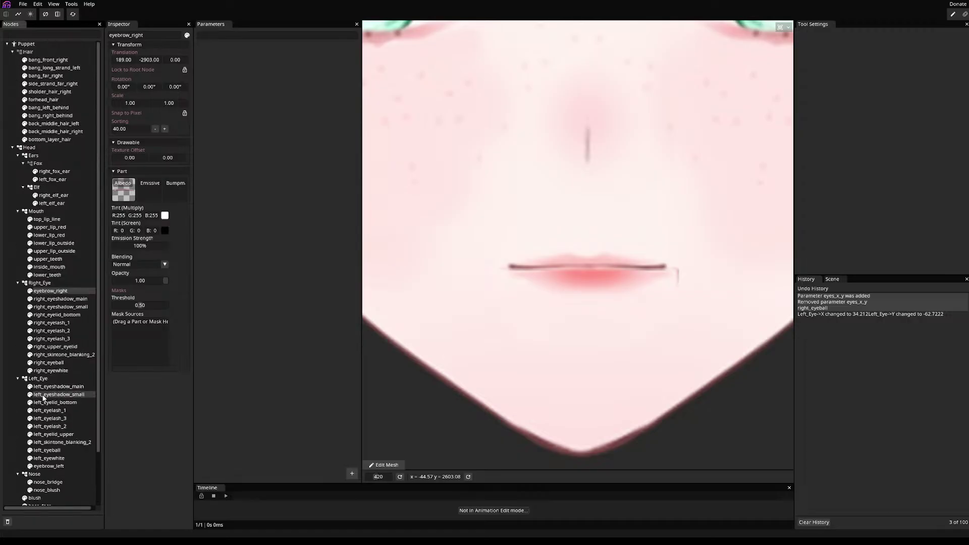
pyautogui.click(52, 220)
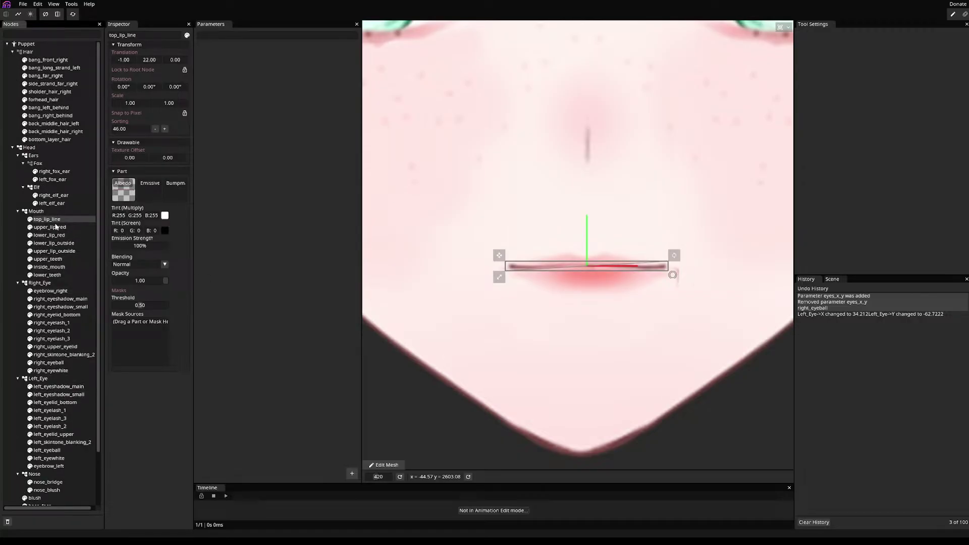
pyautogui.click(400, 469)
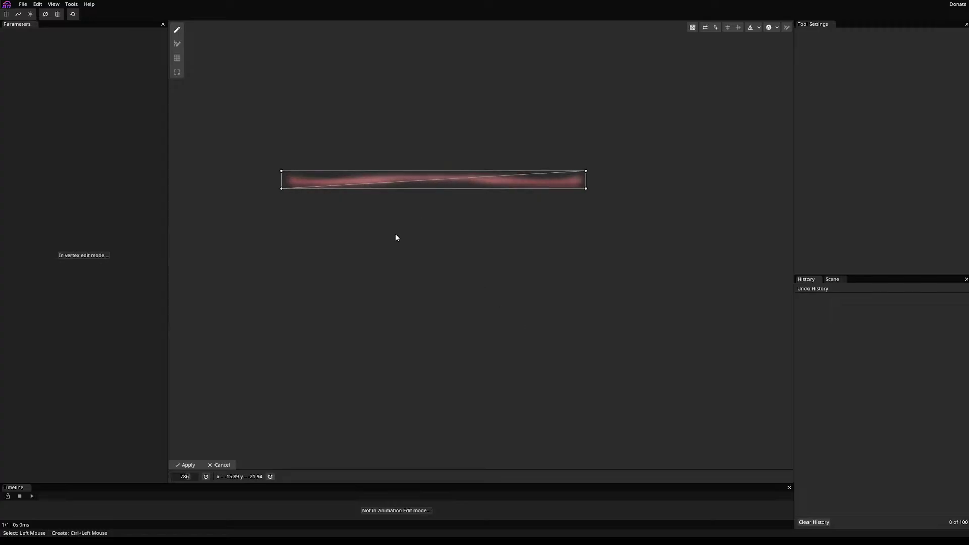
pyautogui.click(767, 28)
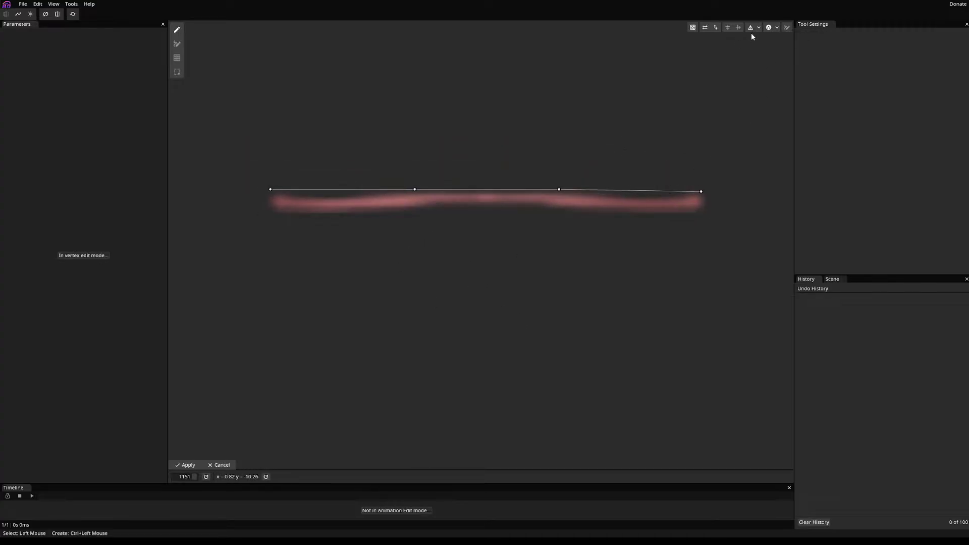
pyautogui.click(750, 27)
# - Try outlining the left end and lower edge of the lip line with extra vertices, and undo them
pyautogui.keyDown('ctrl'); pyautogui.click(266, 200); pyautogui.keyUp('ctrl')
pyautogui.keyDown('ctrl'); pyautogui.click(268, 209); pyautogui.keyUp('ctrl')
pyautogui.keyDown('ctrl'); pyautogui.click(308, 212); pyautogui.keyUp('ctrl')
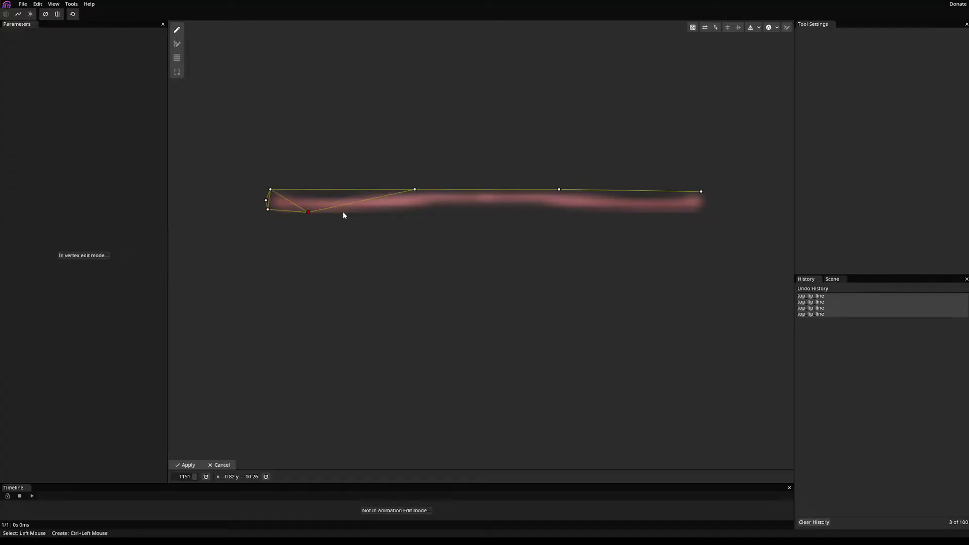
pyautogui.keyDown('ctrl'); pyautogui.click(337, 211); pyautogui.keyUp('ctrl')
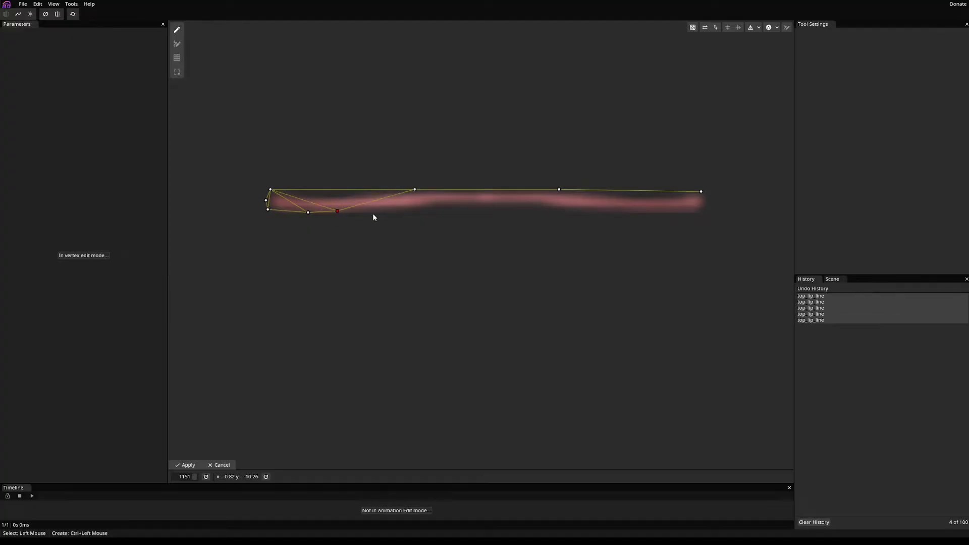
pyautogui.keyDown('ctrl'); pyautogui.click(282, 211); pyautogui.keyUp('ctrl')
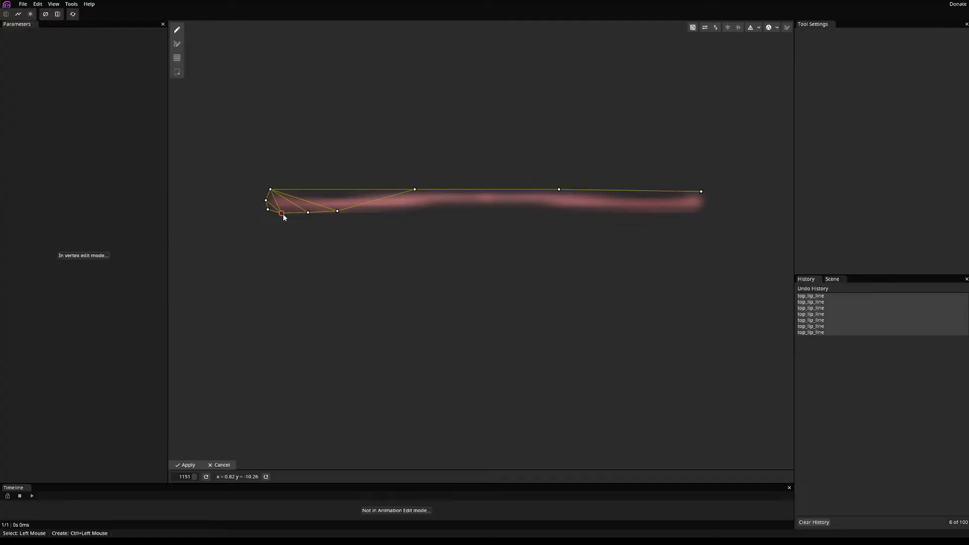
pyautogui.hotkey('ctrl', 'z')
pyautogui.hotkey('ctrl', 'z')
pyautogui.hotkey('ctrl', 'z')
pyautogui.hotkey('ctrl', 'z')
pyautogui.hotkey('ctrl', 'z')
pyautogui.hotkey('ctrl', 'z')
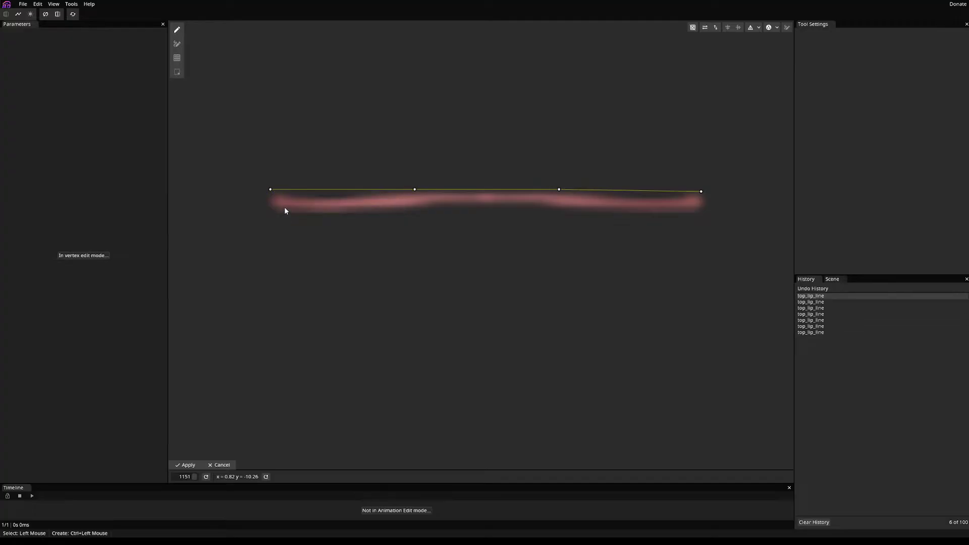
# - Add three vertices along the lip line, move the existing ones onto the stroke and try to apply the mesh
pyautogui.keyDown('ctrl'); pyautogui.click(332, 201); pyautogui.keyUp('ctrl')
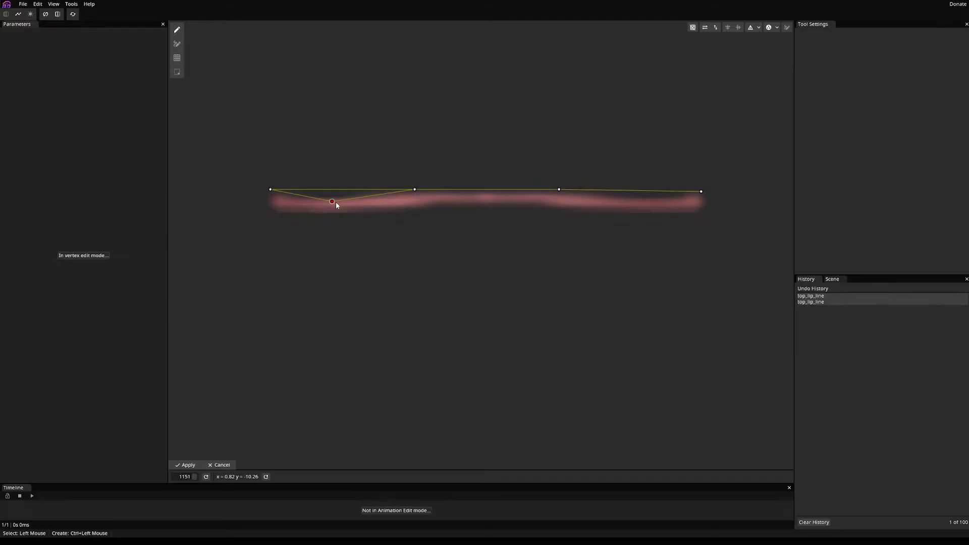
pyautogui.keyDown('ctrl'); pyautogui.click(489, 196); pyautogui.keyUp('ctrl')
pyautogui.keyDown('ctrl'); pyautogui.click(633, 204); pyautogui.keyUp('ctrl')
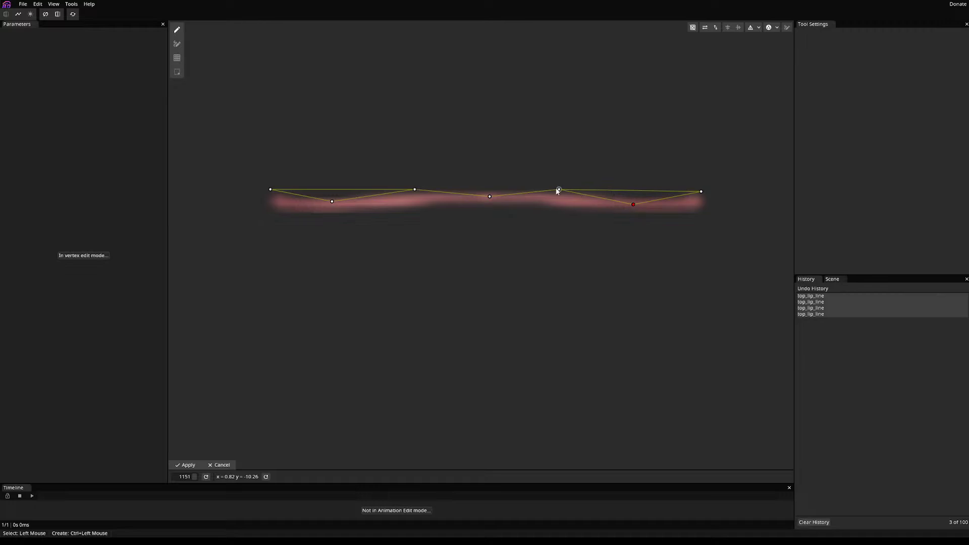
pyautogui.moveTo(559, 189); pyautogui.dragTo(555, 198)
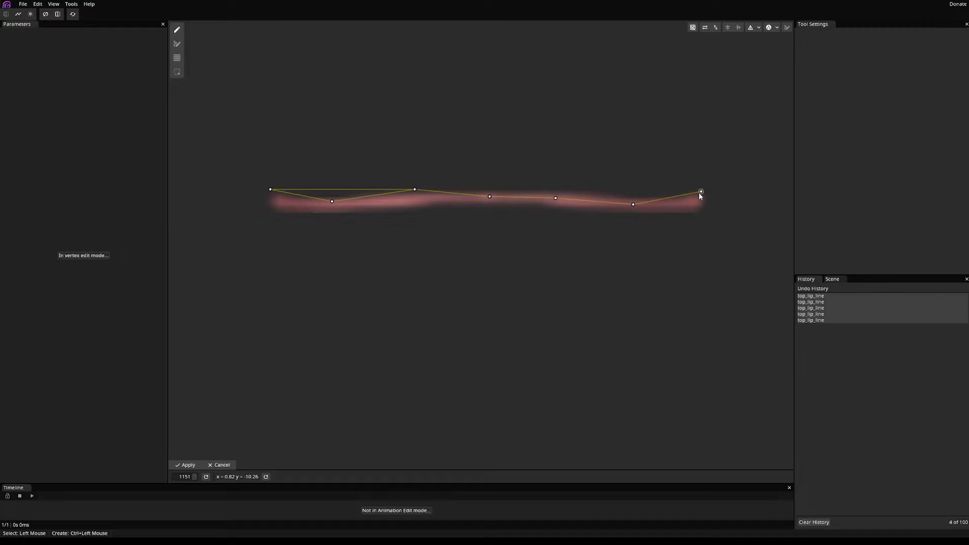
pyautogui.moveTo(699, 192); pyautogui.dragTo(697, 208)
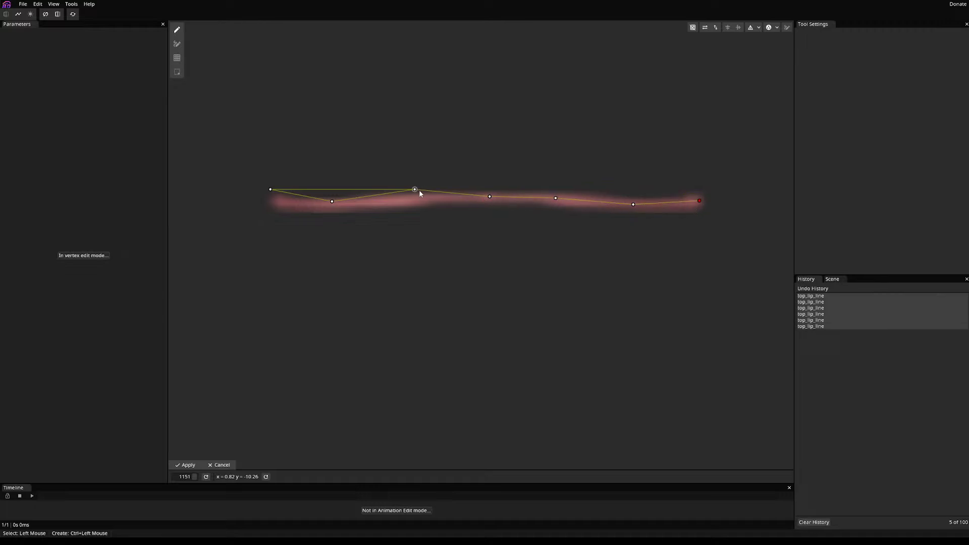
pyautogui.moveTo(418, 190); pyautogui.dragTo(419, 197)
pyautogui.click(334, 203)
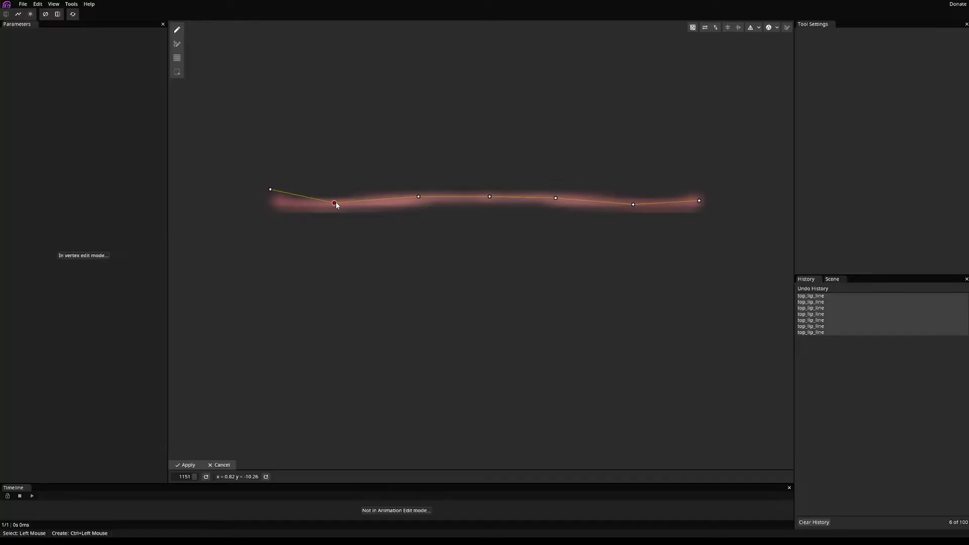
pyautogui.moveTo(268, 191); pyautogui.dragTo(272, 202)
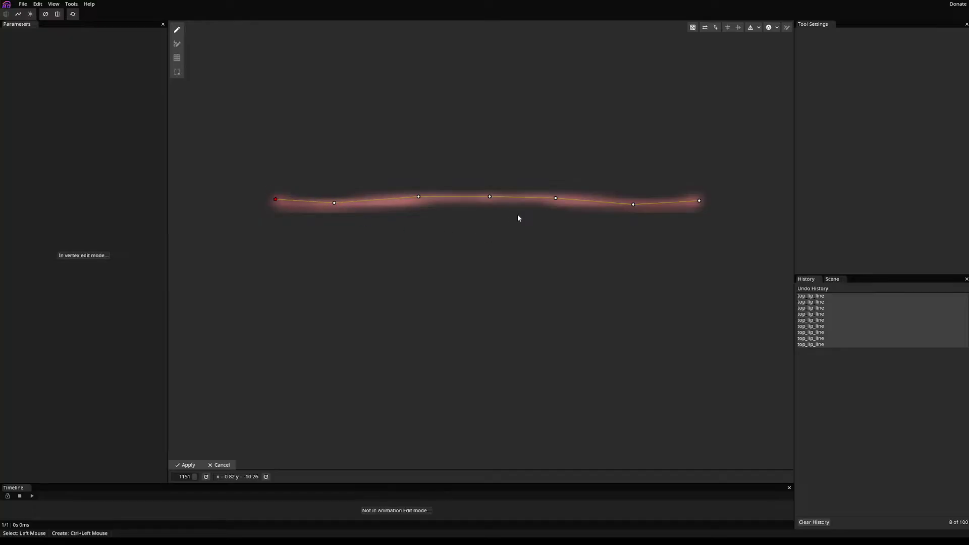
pyautogui.click(186, 465)
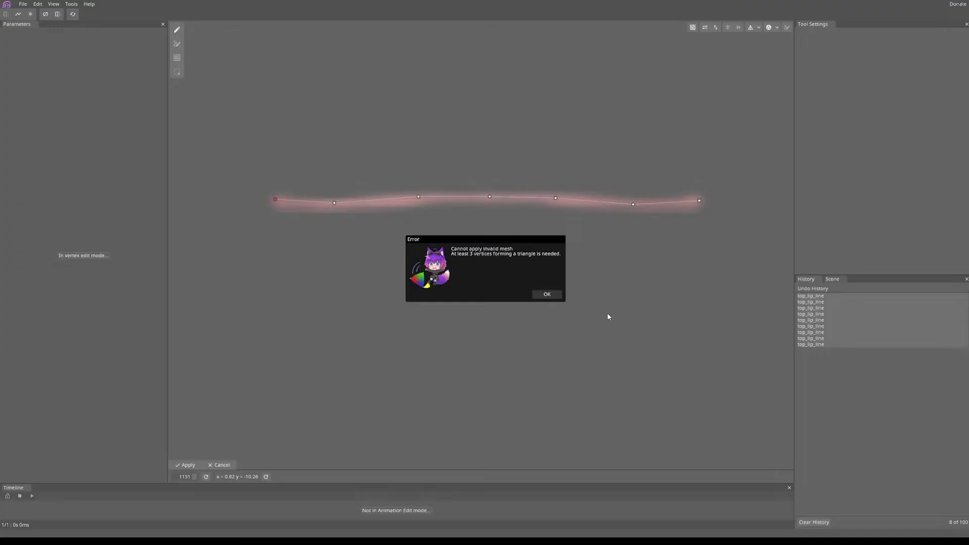
pyautogui.click(544, 296)
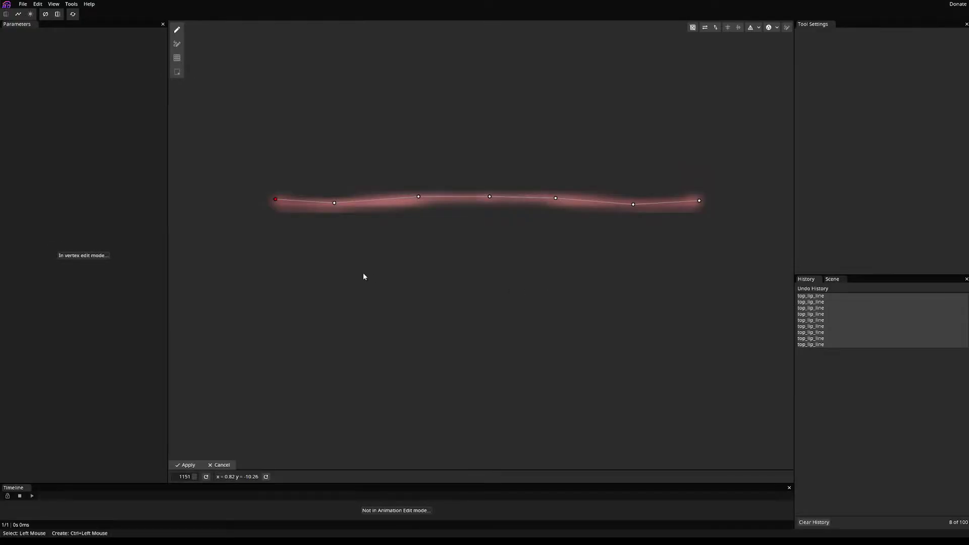
# - Try rearranging the vertices at the lip line's left end with an extra lower-edge vertex, and undo the changes
pyautogui.moveTo(334, 204); pyautogui.dragTo(274, 210)
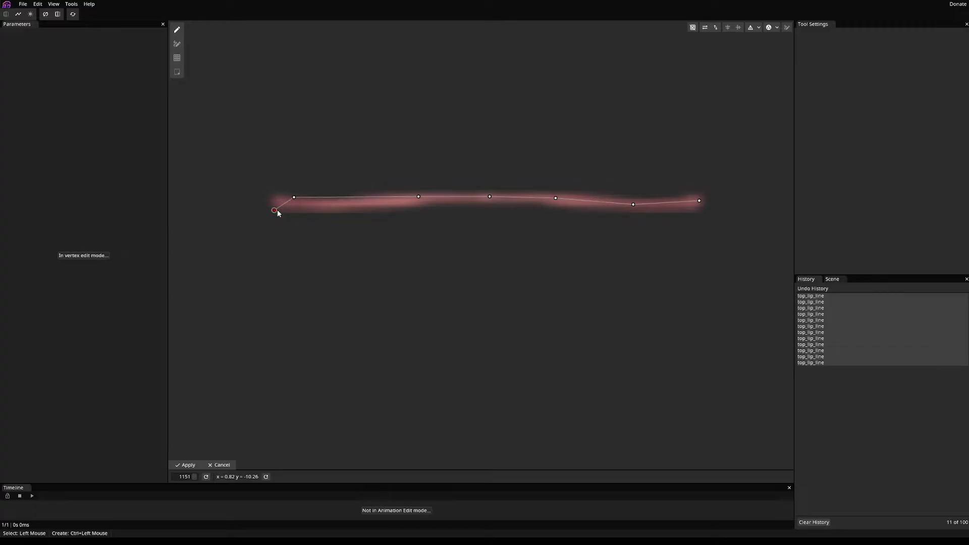
pyautogui.keyDown('ctrl'); pyautogui.click(319, 211); pyautogui.keyUp('ctrl')
pyautogui.hotkey('ctrl', 'z')
pyautogui.hotkey('ctrl', 'z')
pyautogui.hotkey('ctrl', 'z')
pyautogui.hotkey('ctrl', 'z')
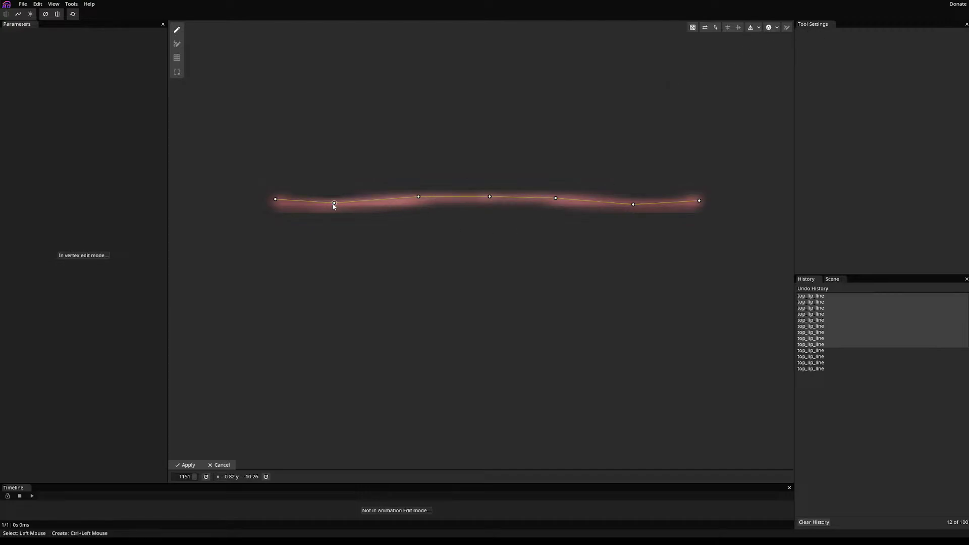
# - Move the vertices at the left end of top_lip_line onto its upper edge and add matching vertices on the lower edge
pyautogui.moveTo(333, 203)
pyautogui.mouseDown()
pyautogui.moveTo(302, 211)
pyautogui.moveTo(324, 213)
pyautogui.mouseUp()
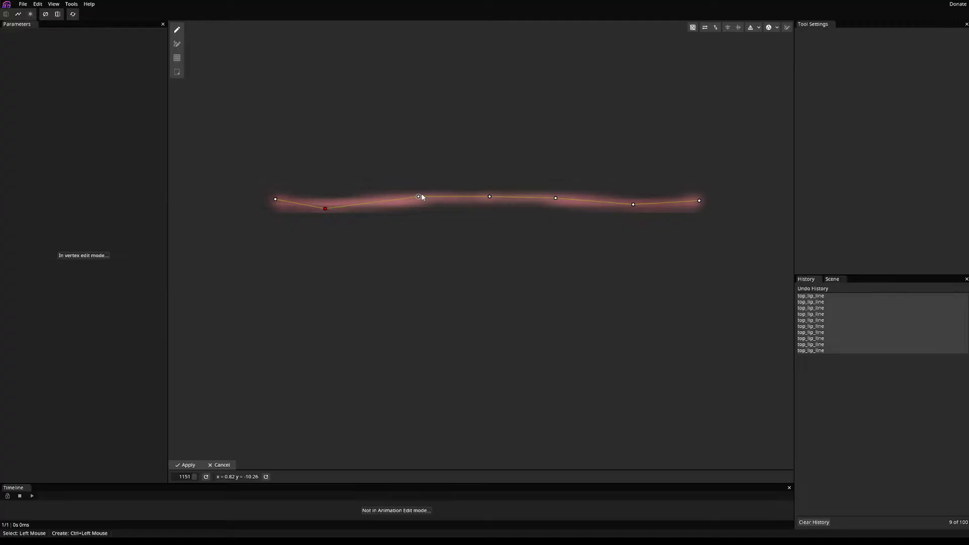
pyautogui.moveTo(419, 196)
pyautogui.mouseDown()
pyautogui.moveTo(380, 195)
pyautogui.moveTo(419, 199)
pyautogui.mouseUp()
pyautogui.moveTo(323, 209)
pyautogui.mouseDown()
pyautogui.moveTo(331, 205)
pyautogui.moveTo(275, 197)
pyautogui.moveTo(277, 207)
pyautogui.moveTo(324, 203)
pyautogui.mouseUp()
pyautogui.keyDown('ctrl'); pyautogui.click(297, 208); pyautogui.keyUp('ctrl')
pyautogui.keyDown('ctrl'); pyautogui.click(324, 206); pyautogui.keyUp('ctrl')
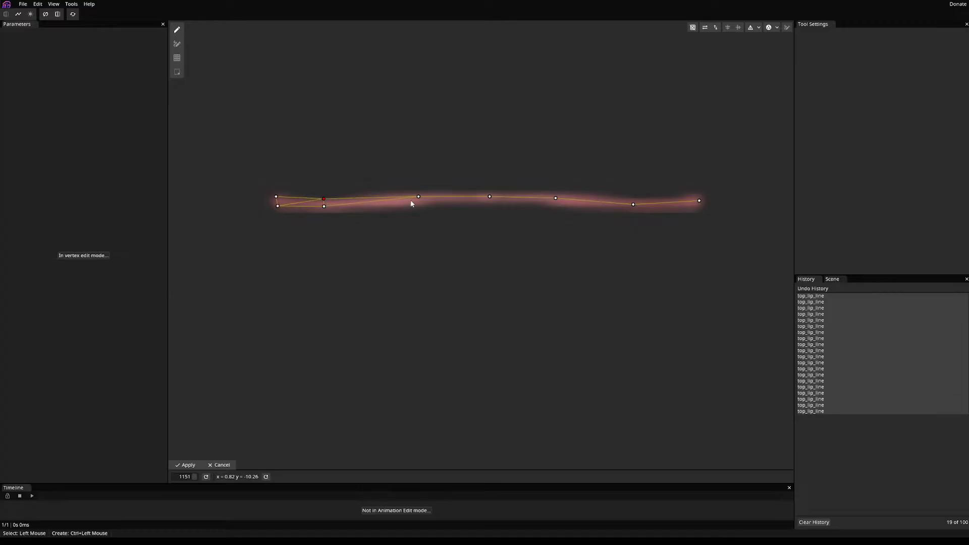
# - Continue the paired upper- and lower-edge vertices from the lip line's left part to just short of its centre, repositioning the existing mid-line vertices
pyautogui.keyDown('ctrl'); pyautogui.click(369, 194); pyautogui.keyUp('ctrl')
pyautogui.keyDown('ctrl'); pyautogui.click(370, 203); pyautogui.keyUp('ctrl')
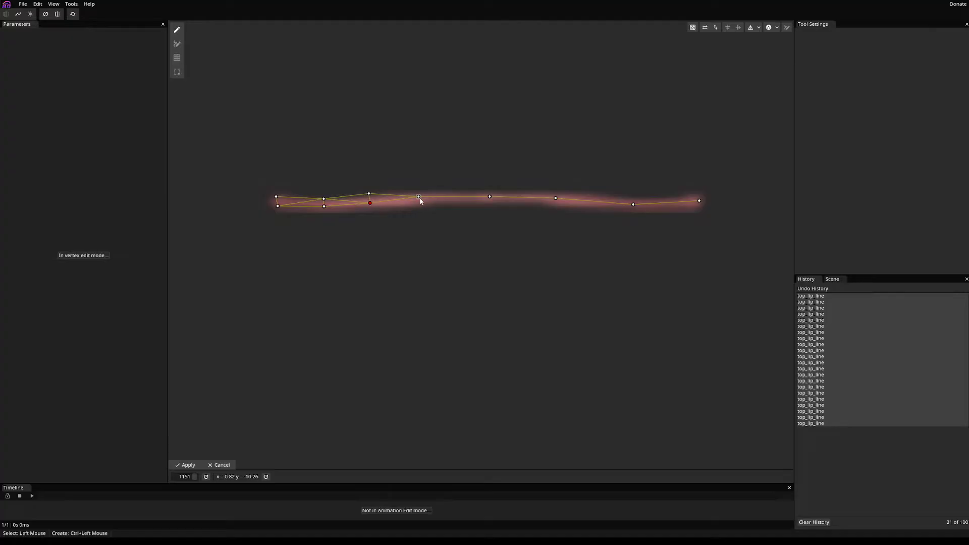
pyautogui.keyDown('ctrl'); pyautogui.click(413, 194); pyautogui.keyUp('ctrl')
pyautogui.moveTo(417, 196); pyautogui.dragTo(417, 205)
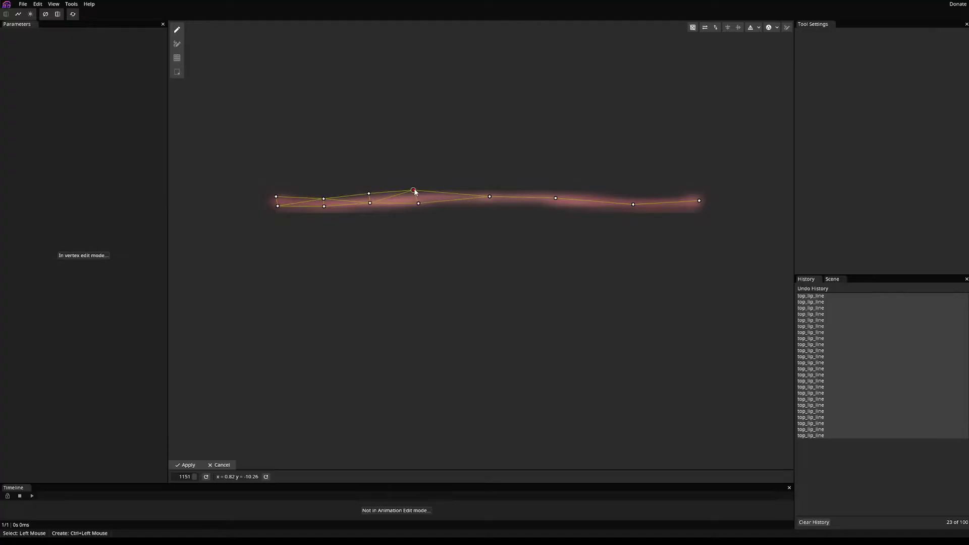
pyautogui.click(413, 194)
pyautogui.moveTo(489, 196); pyautogui.dragTo(448, 203)
pyautogui.keyDown('ctrl'); pyautogui.click(449, 205); pyautogui.keyUp('ctrl')
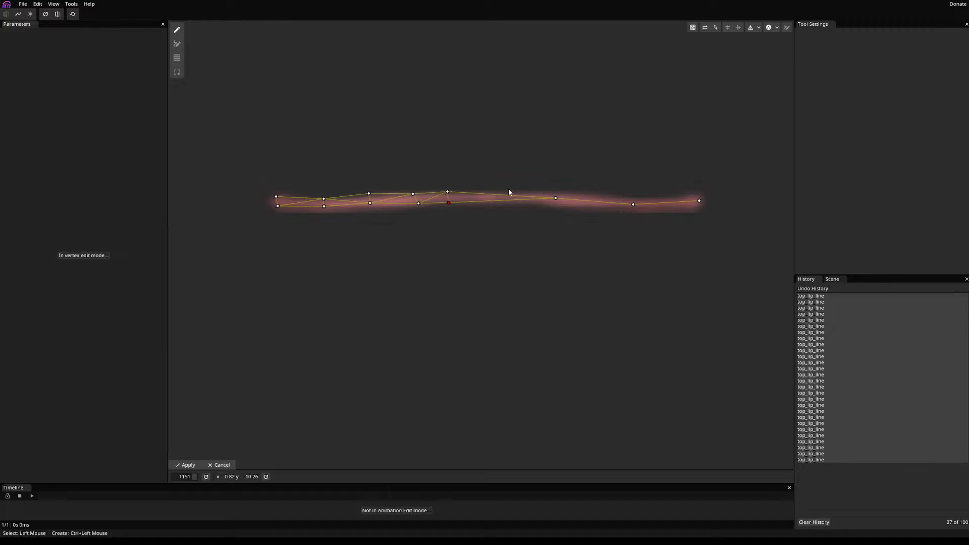
# - Add upper- and lower-edge vertex pairs from the lip line's centre into its right half, moving the existing vertex there onto the upper edge
pyautogui.keyDown('ctrl'); pyautogui.click(504, 191); pyautogui.keyUp('ctrl')
pyautogui.keyDown('ctrl'); pyautogui.click(501, 202); pyautogui.keyUp('ctrl')
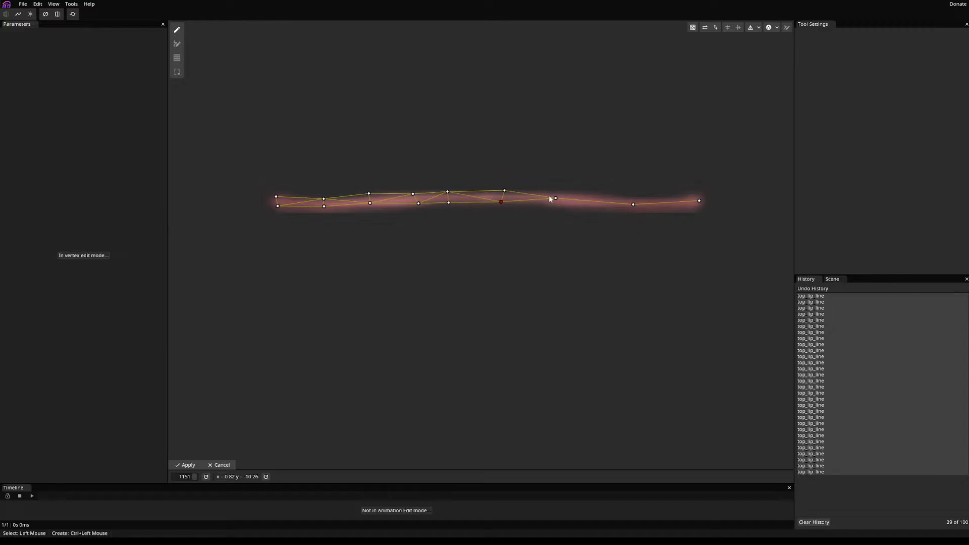
pyautogui.moveTo(554, 198); pyautogui.dragTo(542, 192)
pyautogui.keyDown('ctrl'); pyautogui.click(540, 201); pyautogui.keyUp('ctrl')
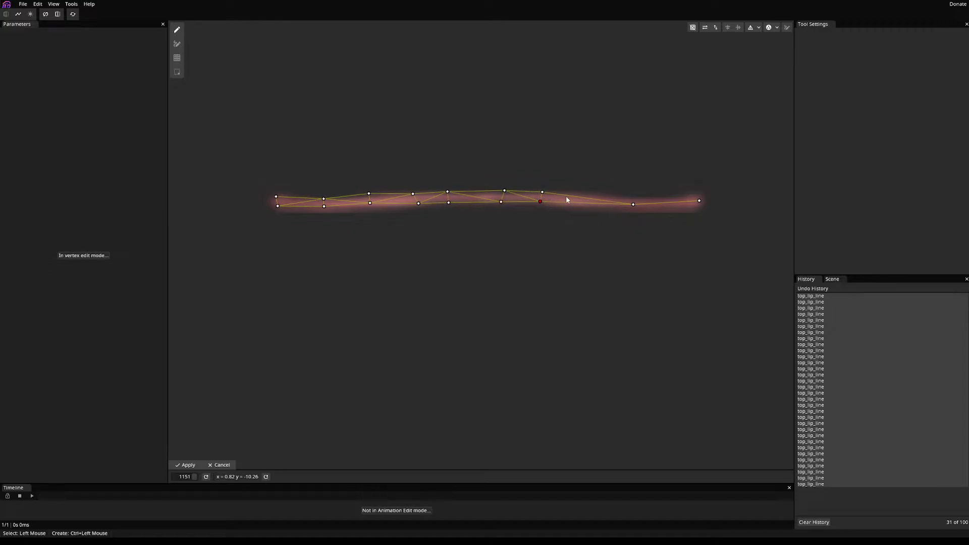
pyautogui.keyDown('ctrl'); pyautogui.click(566, 194); pyautogui.keyUp('ctrl')
pyautogui.keyDown('ctrl'); pyautogui.click(565, 206); pyautogui.keyUp('ctrl')
pyautogui.keyDown('ctrl'); pyautogui.click(590, 196); pyautogui.keyUp('ctrl')
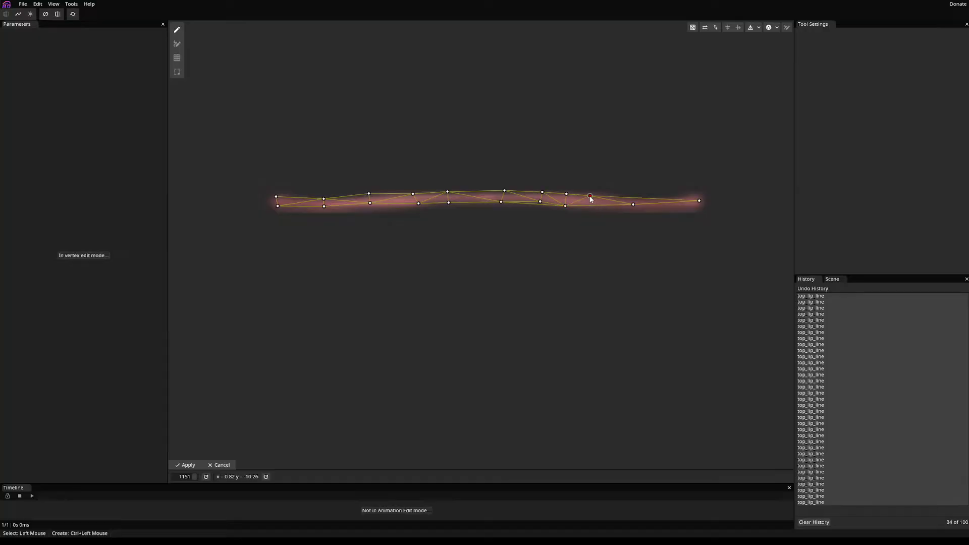
pyautogui.keyDown('ctrl'); pyautogui.click(595, 207); pyautogui.keyUp('ctrl')
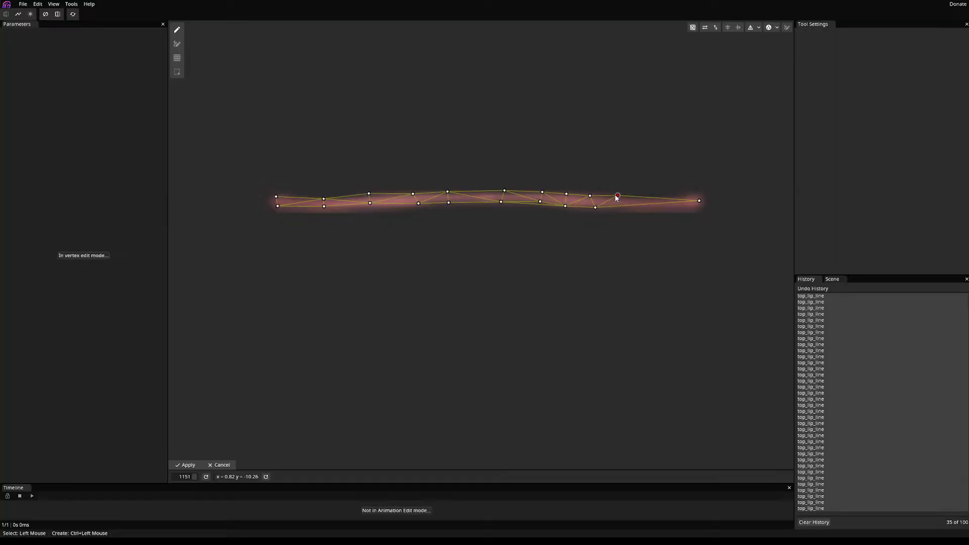
# - Place the remaining upper- and lower-edge vertex pairs out to the lip line's right end and save the project
pyautogui.keyDown('ctrl'); pyautogui.click(617, 195); pyautogui.keyUp('ctrl')
pyautogui.keyDown('ctrl'); pyautogui.click(619, 207); pyautogui.keyUp('ctrl')
pyautogui.keyDown('ctrl'); pyautogui.click(647, 194); pyautogui.keyUp('ctrl')
pyautogui.keyDown('ctrl'); pyautogui.click(656, 209); pyautogui.keyUp('ctrl')
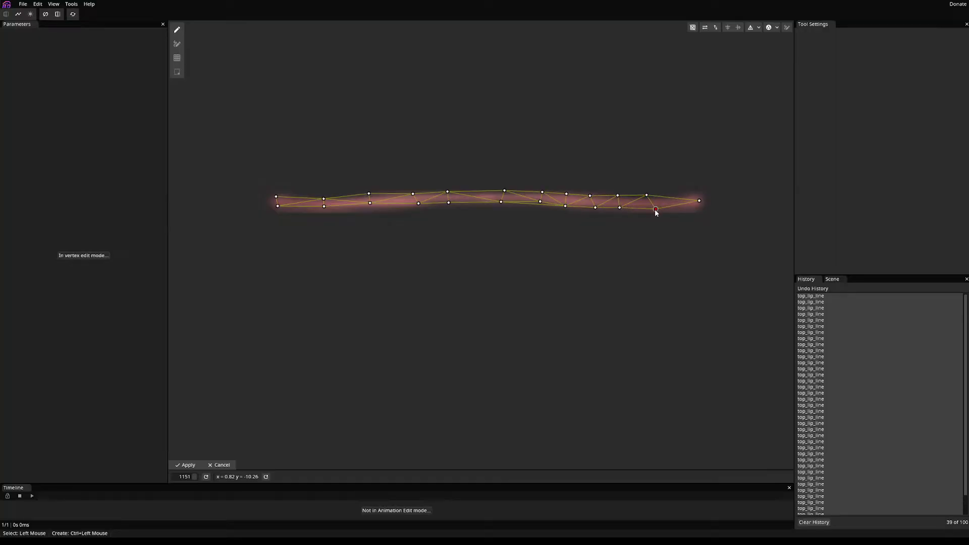
pyautogui.keyDown('ctrl'); pyautogui.click(677, 197); pyautogui.keyUp('ctrl')
pyautogui.keyDown('ctrl'); pyautogui.click(692, 208); pyautogui.keyUp('ctrl')
pyautogui.hotkey('ctrl', 's')
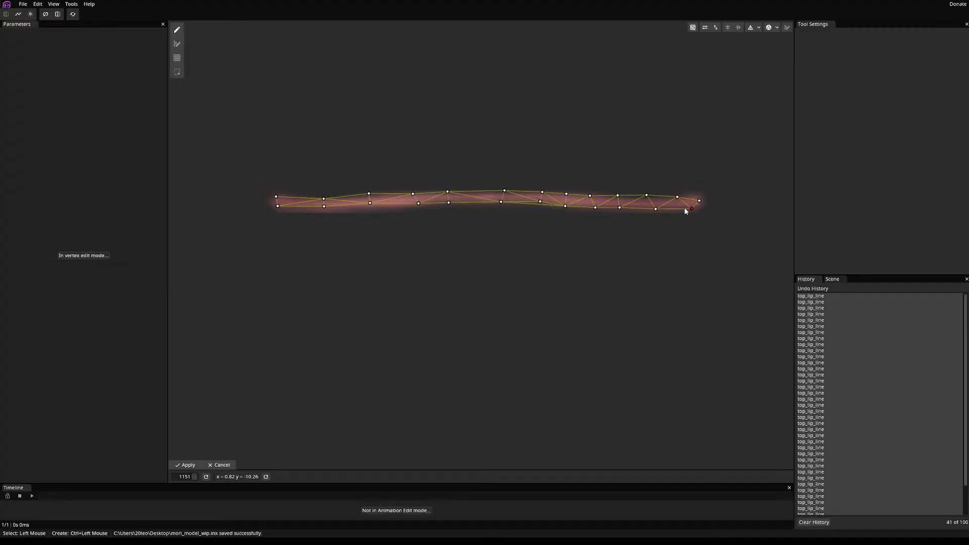
# - Fine-tune the vertices along both edges of the lip line so the mesh encloses the stroke, and apply the mesh
pyautogui.moveTo(700, 196); pyautogui.dragTo(703, 194)
pyautogui.moveTo(502, 203); pyautogui.dragTo(510, 201)
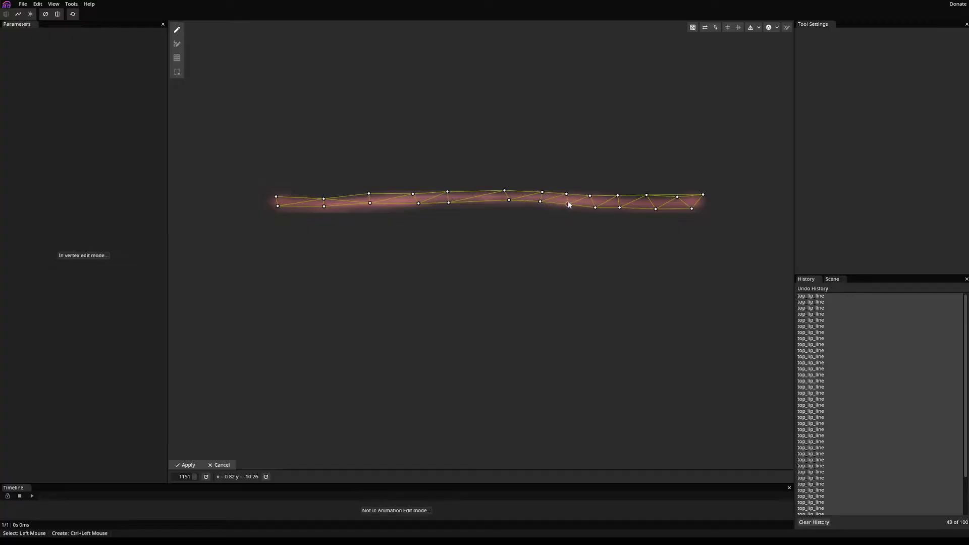
pyautogui.moveTo(593, 206); pyautogui.dragTo(648, 197)
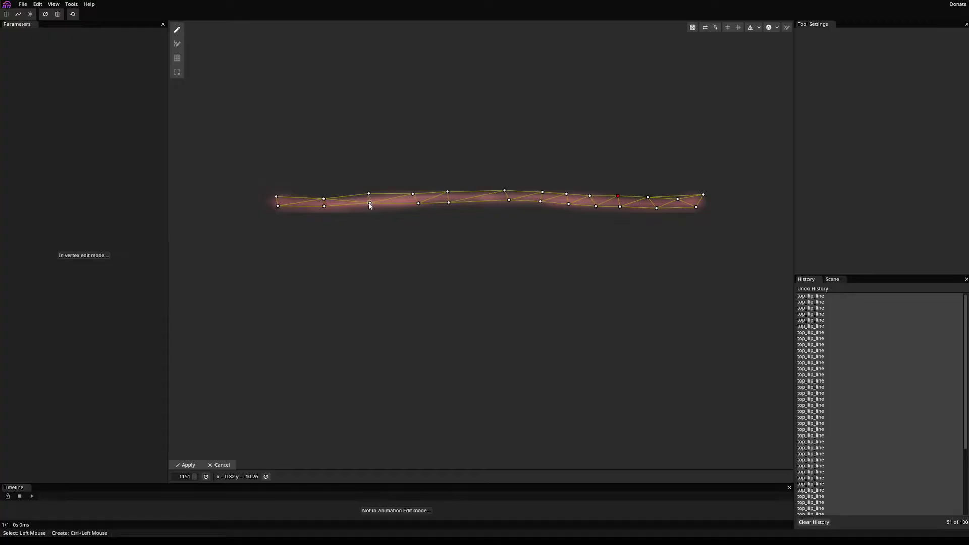
pyautogui.moveTo(370, 203); pyautogui.dragTo(419, 204)
pyautogui.moveTo(324, 198); pyautogui.dragTo(275, 210)
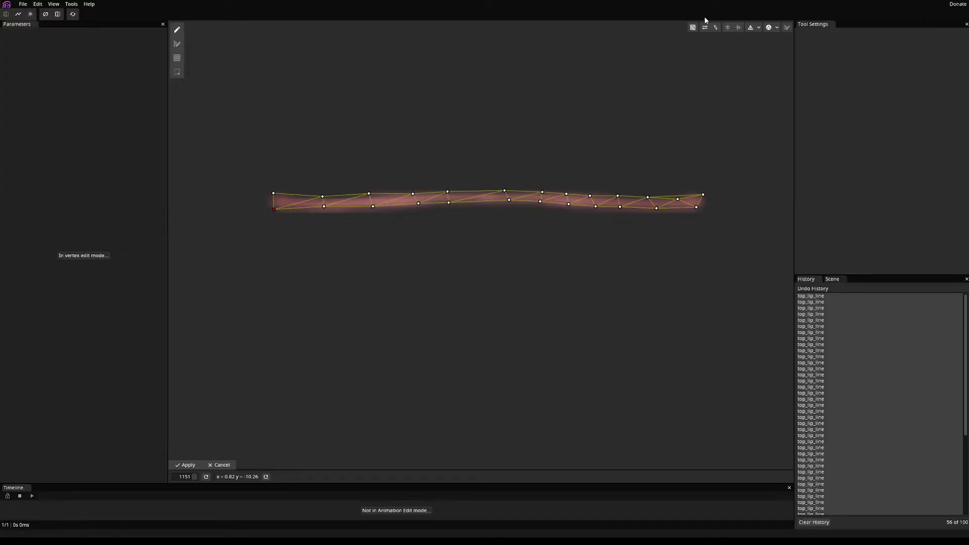
pyautogui.click(185, 464)
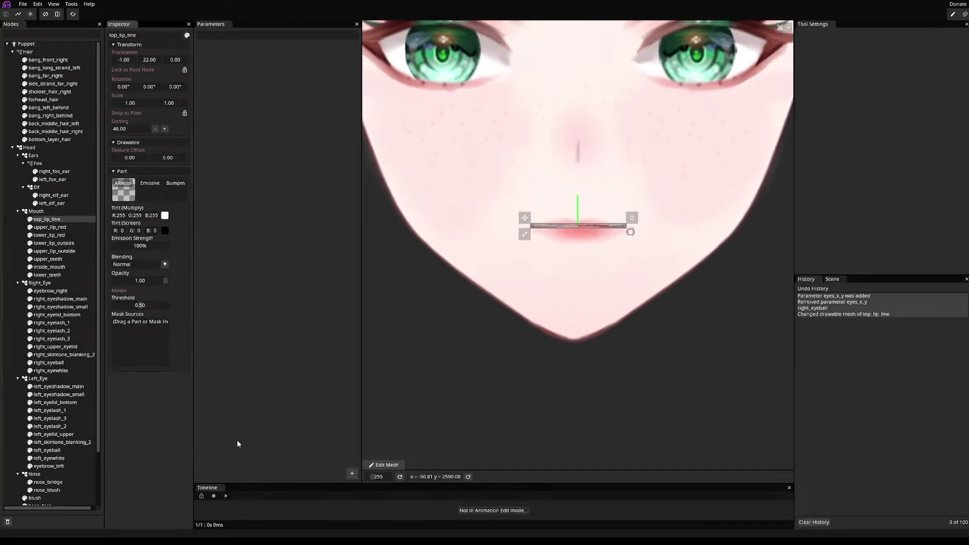
# - Open the mesh of upper_lip_red for editing, generate its vertices automatically and triangulate them
pyautogui.scroll(5, 542, 245)
pyautogui.scroll(-2, 542, 245)
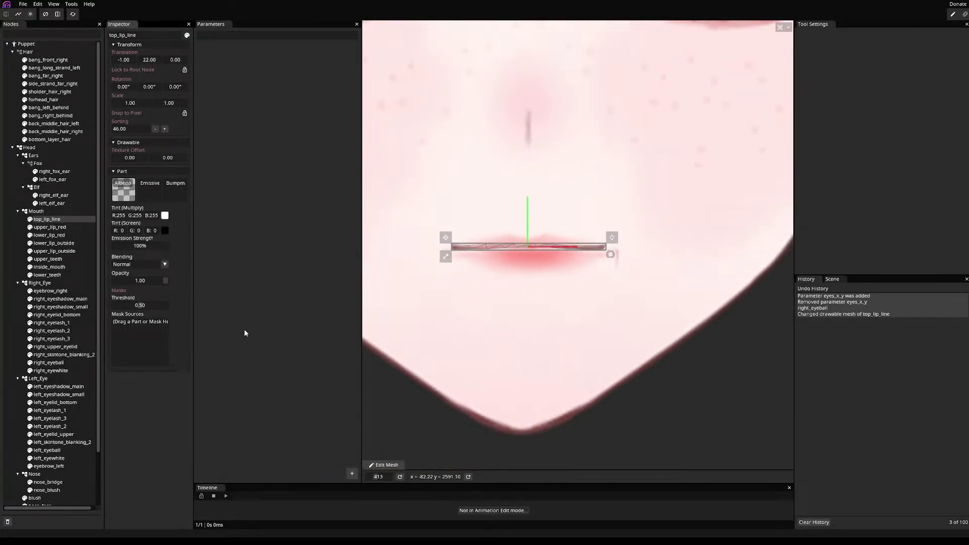
pyautogui.click(49, 228)
pyautogui.scroll(-1, 776, 71)
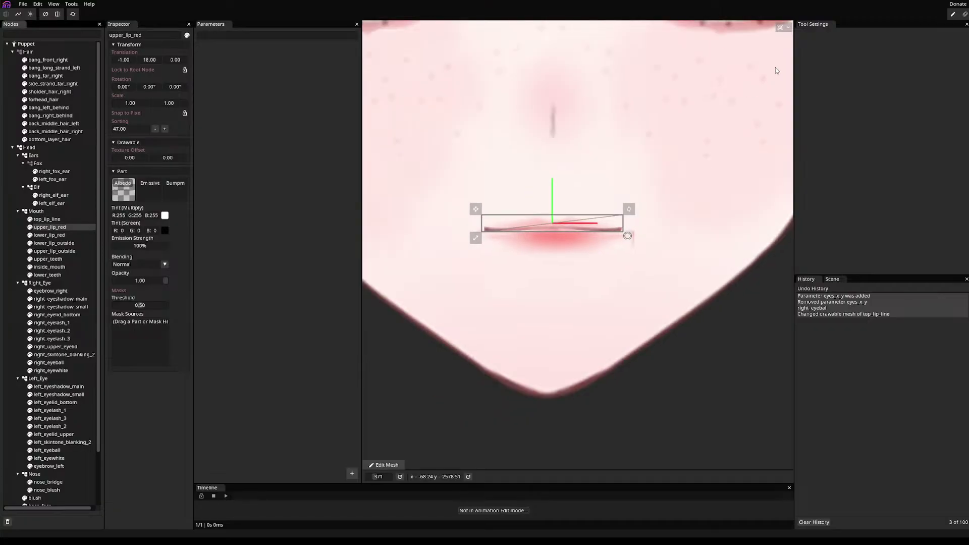
pyautogui.click(385, 465)
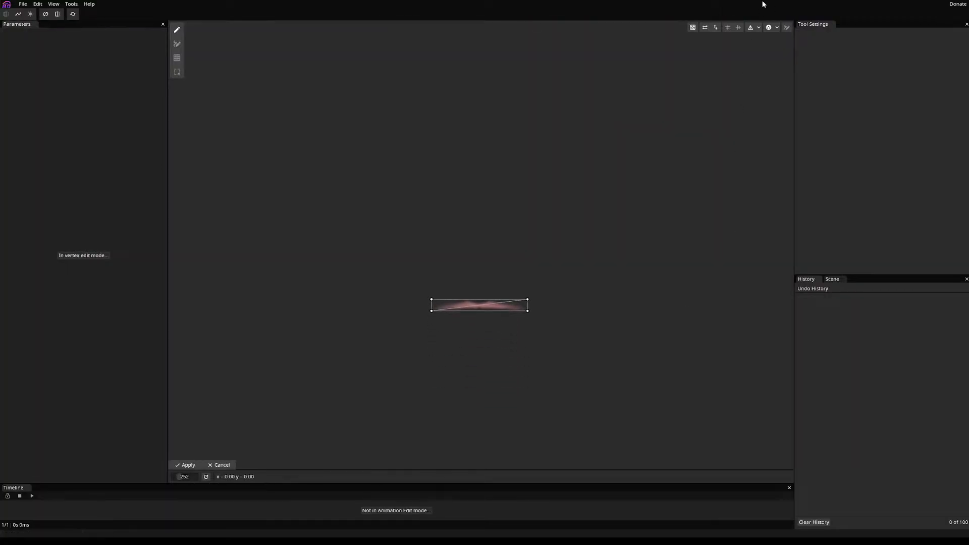
pyautogui.scroll(12, 450, 315)
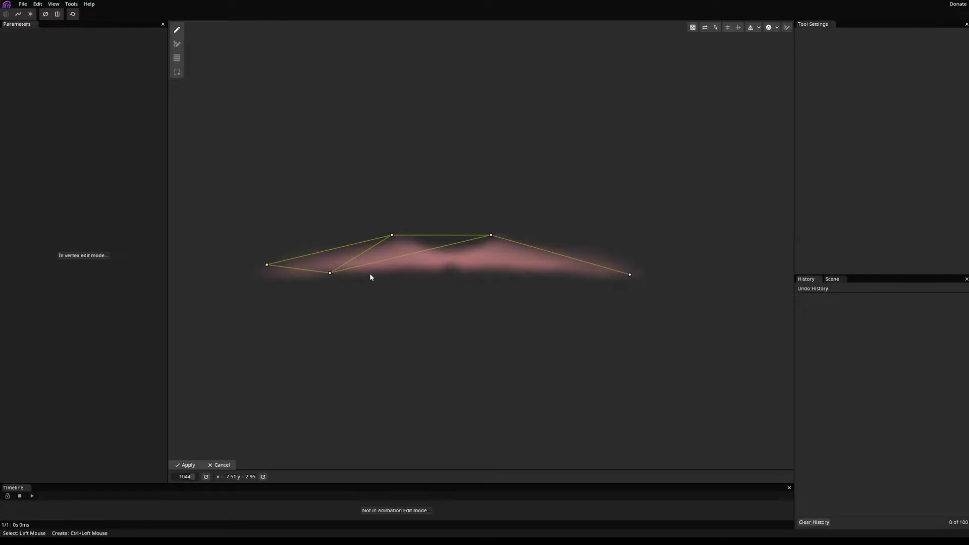
# - Add vertices on the upper lip's lower edge, right slope and central dip, and shift the two peak vertices slightly right
pyautogui.keyDown('ctrl'); pyautogui.click(401, 268); pyautogui.keyUp('ctrl')
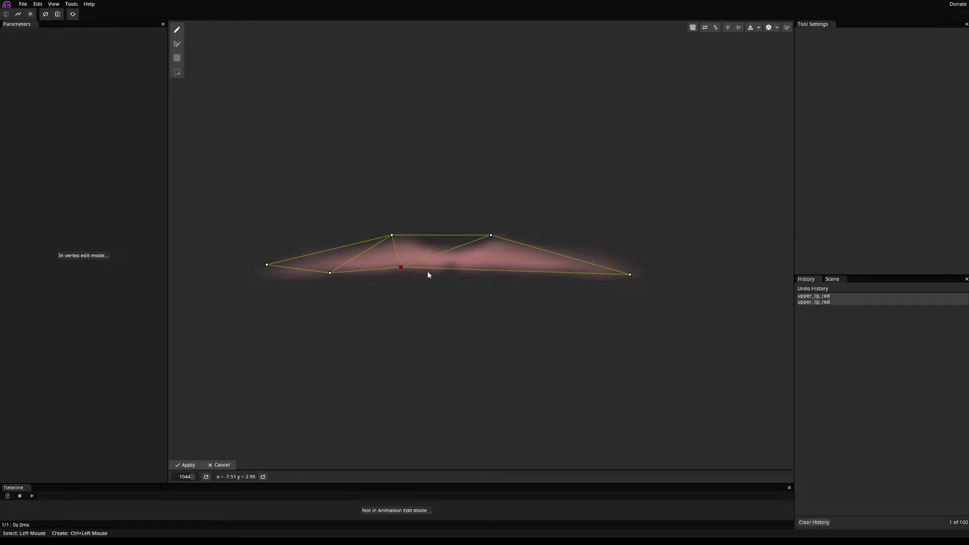
pyautogui.keyDown('ctrl'); pyautogui.click(509, 270); pyautogui.keyUp('ctrl')
pyautogui.keyDown('ctrl'); pyautogui.click(574, 247); pyautogui.keyUp('ctrl')
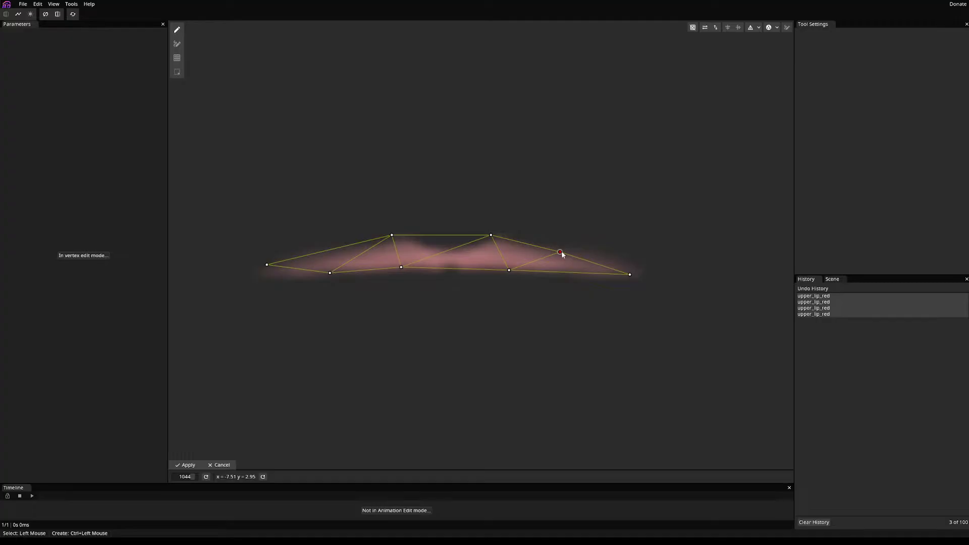
pyautogui.moveTo(490, 235); pyautogui.dragTo(499, 235)
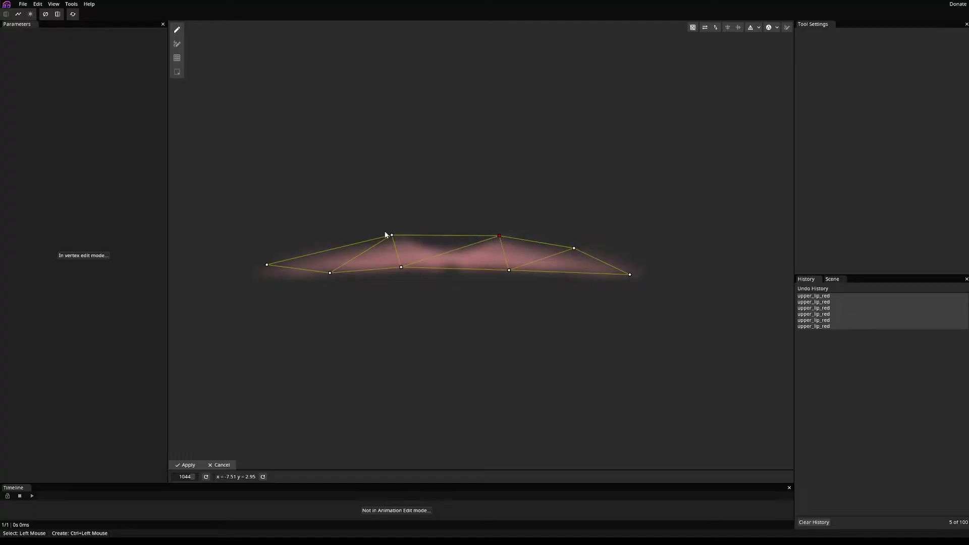
pyautogui.moveTo(397, 238); pyautogui.dragTo(447, 252)
pyautogui.keyDown('ctrl'); pyautogui.click(447, 250); pyautogui.keyUp('ctrl')
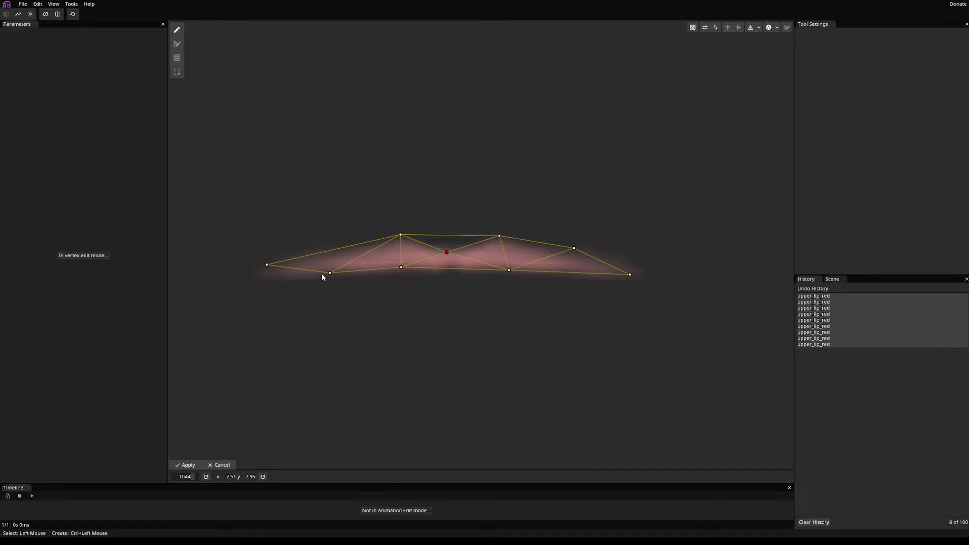
# - Complete both tapered ends of the upper lip with added and repositioned corner vertices, and apply the mesh
pyautogui.keyDown('ctrl'); pyautogui.click(293, 272); pyautogui.keyUp('ctrl')
pyautogui.moveTo(293, 273); pyautogui.dragTo(259, 281)
pyautogui.moveTo(630, 275); pyautogui.dragTo(633, 277)
pyautogui.keyDown('ctrl'); pyautogui.click(595, 276); pyautogui.keyUp('ctrl')
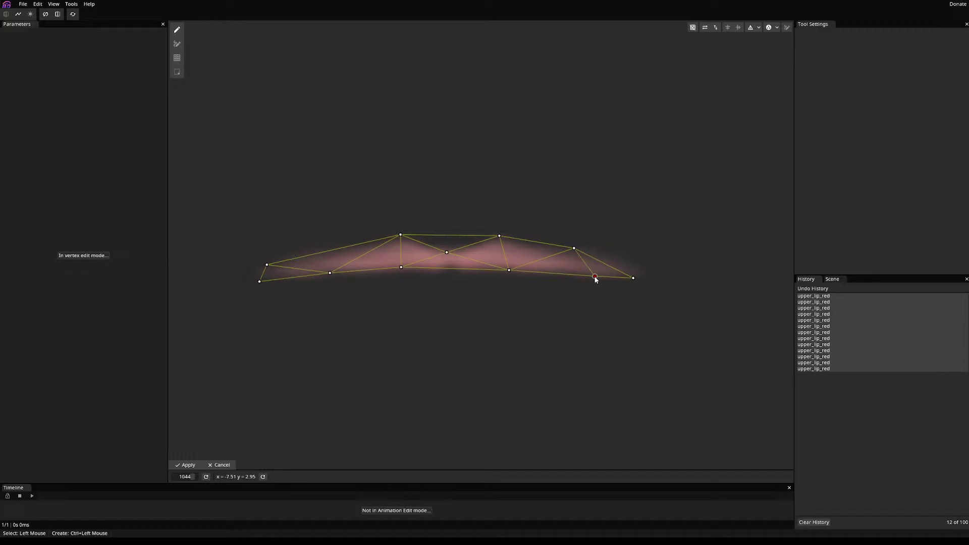
pyautogui.keyDown('ctrl'); pyautogui.click(627, 277); pyautogui.keyUp('ctrl')
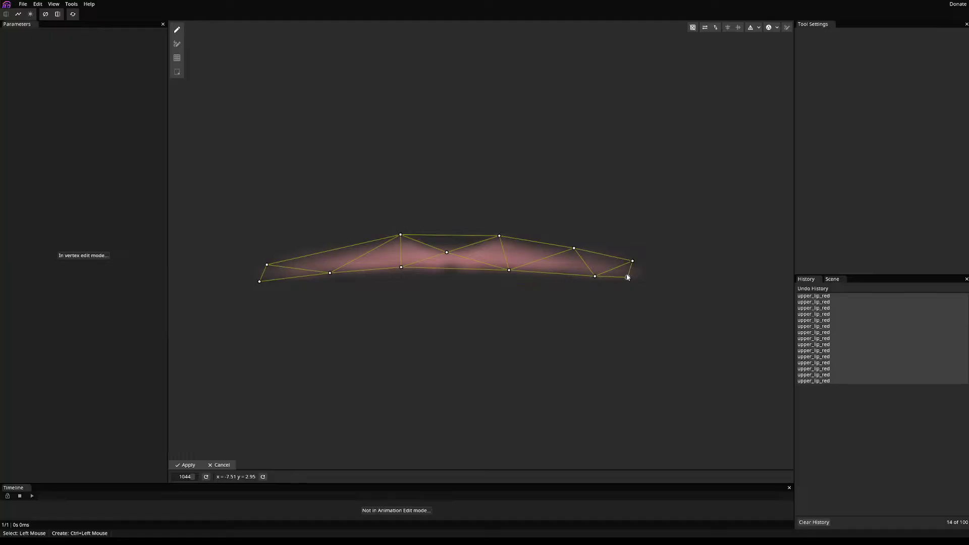
pyautogui.moveTo(635, 278); pyautogui.dragTo(637, 278)
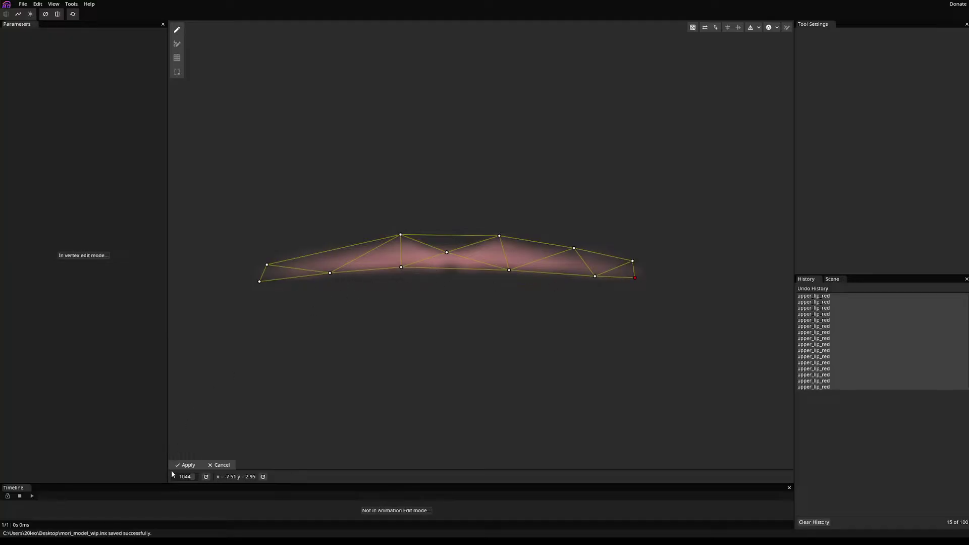
pyautogui.click(186, 464)
# - Open the mesh of lower_lip_red for editing, generate its vertices automatically and triangulate them
pyautogui.scroll(3, 571, 271)
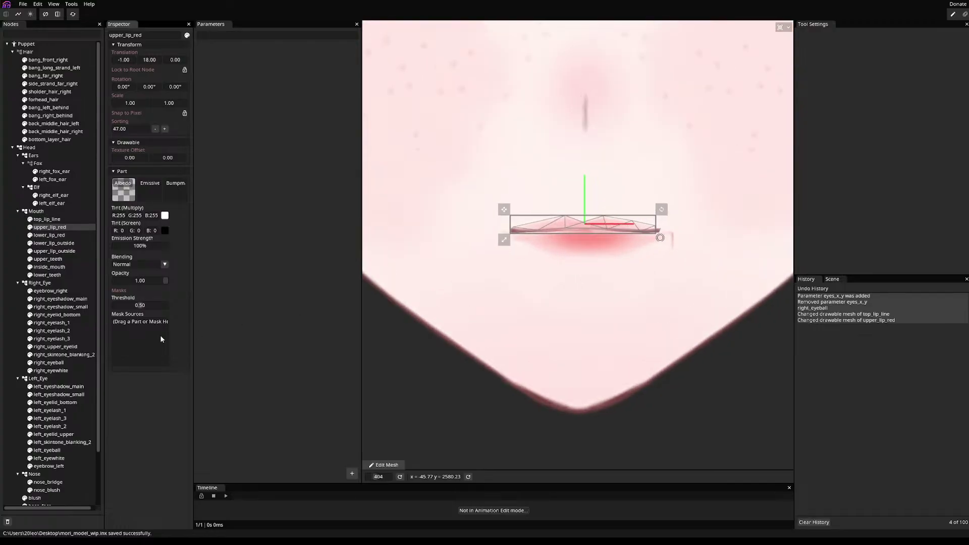
pyautogui.click(51, 235)
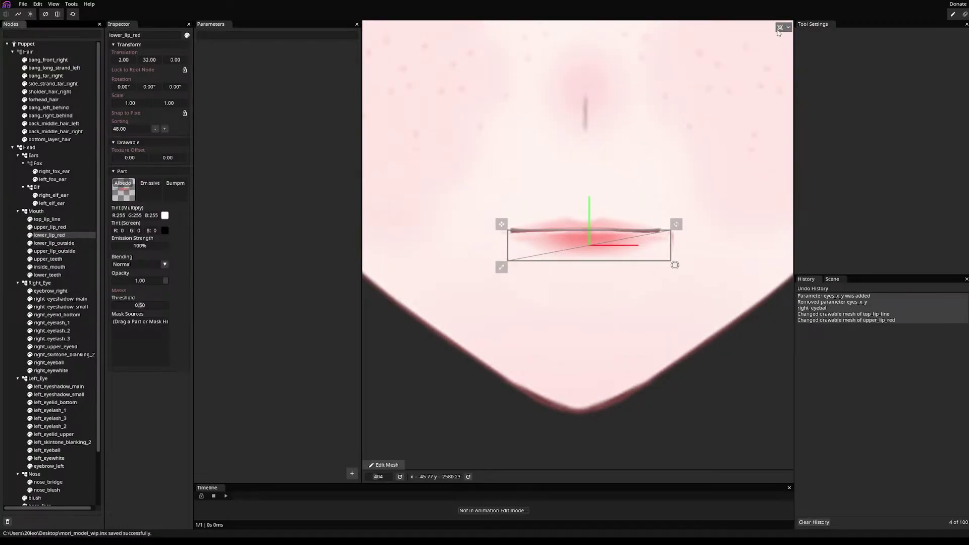
pyautogui.click(379, 466)
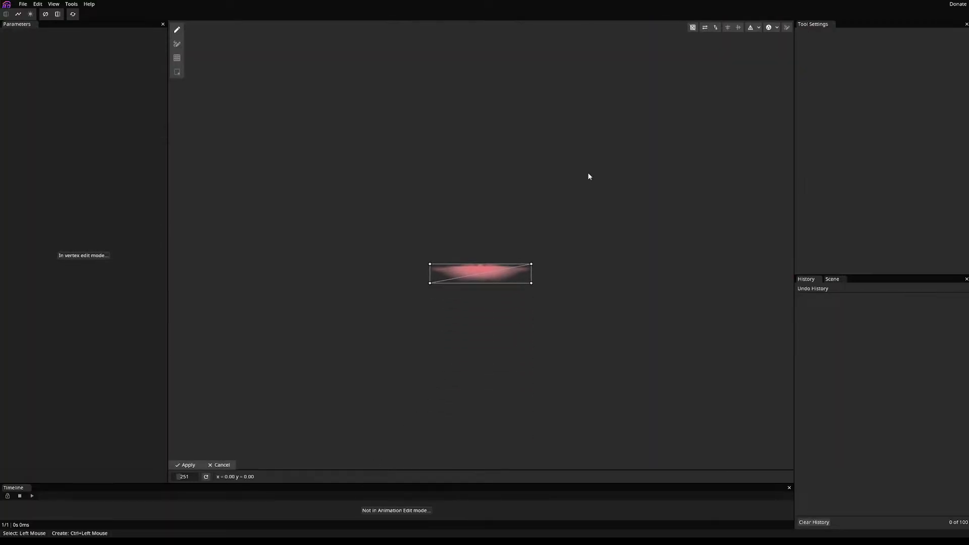
pyautogui.scroll(3, 447, 245)
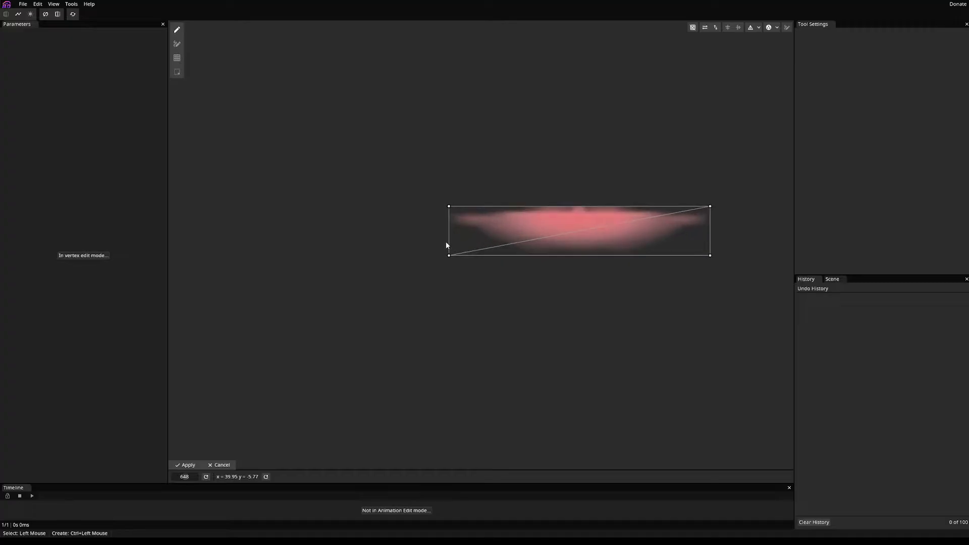
pyautogui.scroll(3, 571, 220)
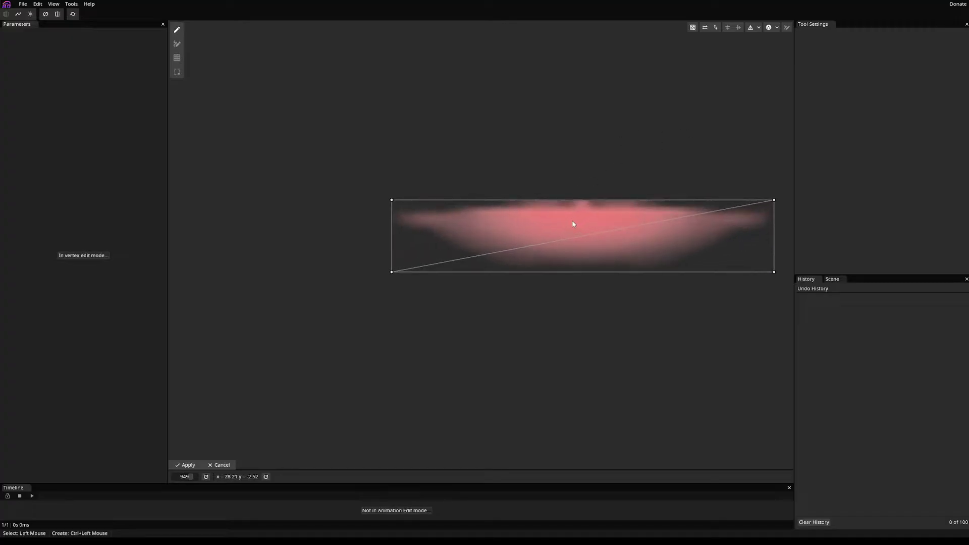
pyautogui.scroll(-2, 571, 220)
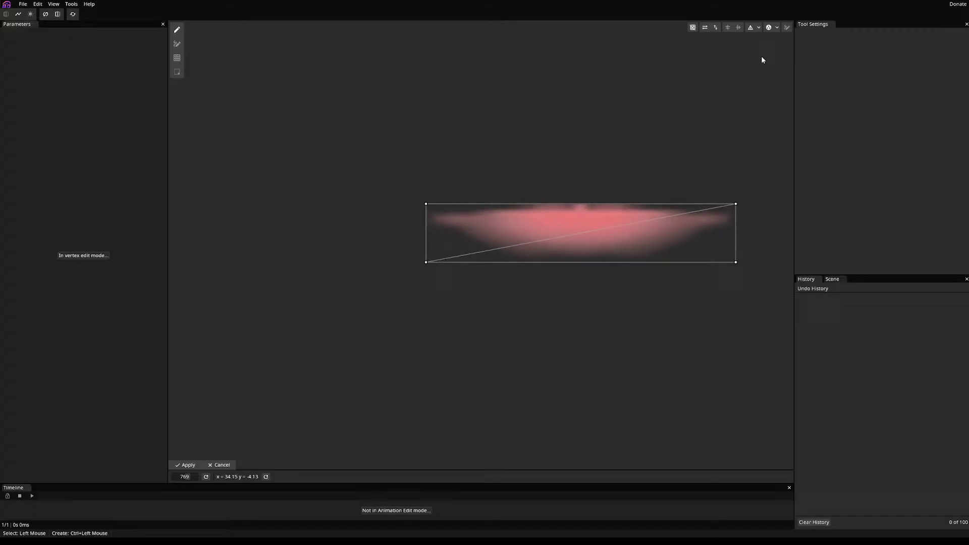
pyautogui.click(769, 27)
pyautogui.moveTo(541, 323); pyautogui.dragTo(548, 303)
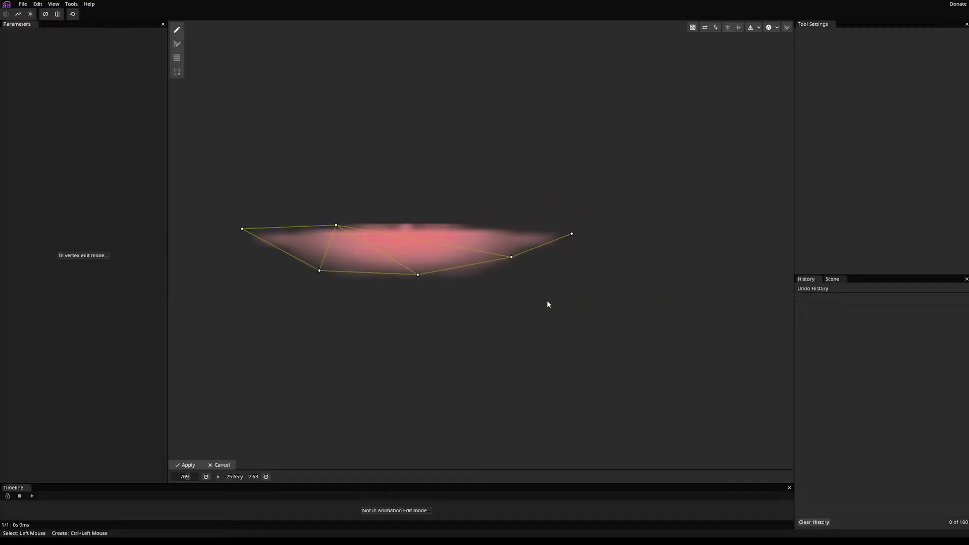
# - Add vertices around the lower lip's outline: along its bottom and top edges, near the right tip and on the lower left slope
pyautogui.keyDown('ctrl'); pyautogui.click(465, 276); pyautogui.keyUp('ctrl')
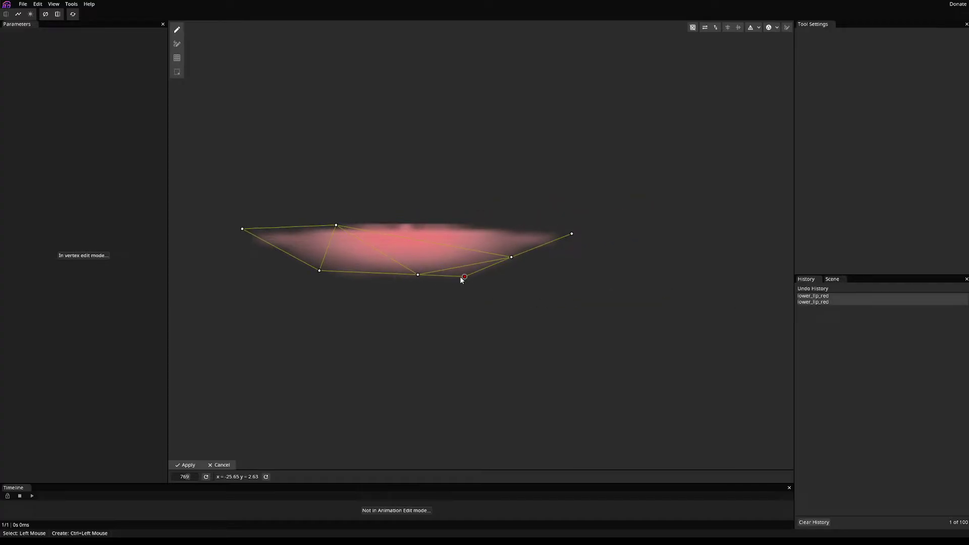
pyautogui.keyDown('ctrl'); pyautogui.click(534, 247); pyautogui.keyUp('ctrl')
pyautogui.keyDown('ctrl'); pyautogui.click(542, 229); pyautogui.keyUp('ctrl')
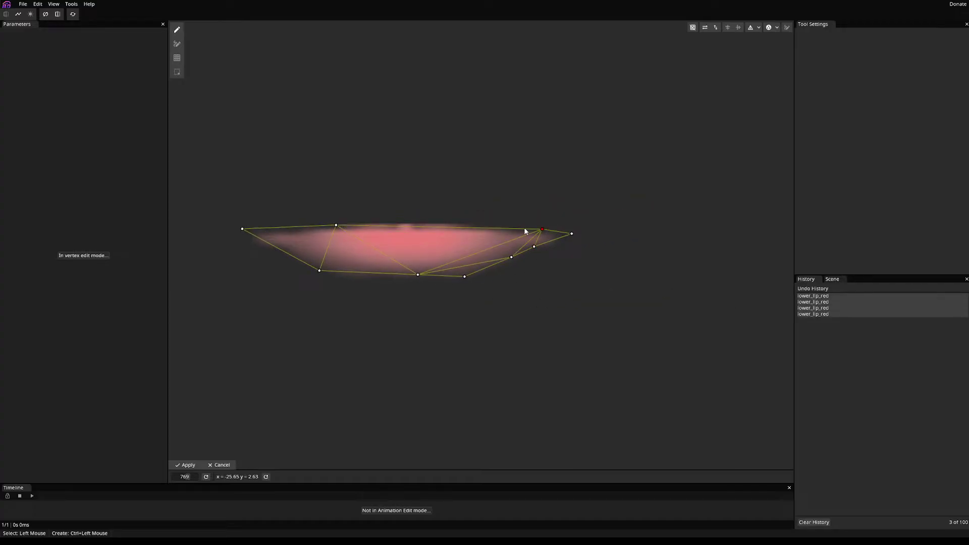
pyautogui.keyDown('ctrl'); pyautogui.click(487, 225); pyautogui.keyUp('ctrl')
pyautogui.keyDown('ctrl'); pyautogui.click(418, 219); pyautogui.keyUp('ctrl')
pyautogui.keyDown('ctrl'); pyautogui.click(301, 224); pyautogui.keyUp('ctrl')
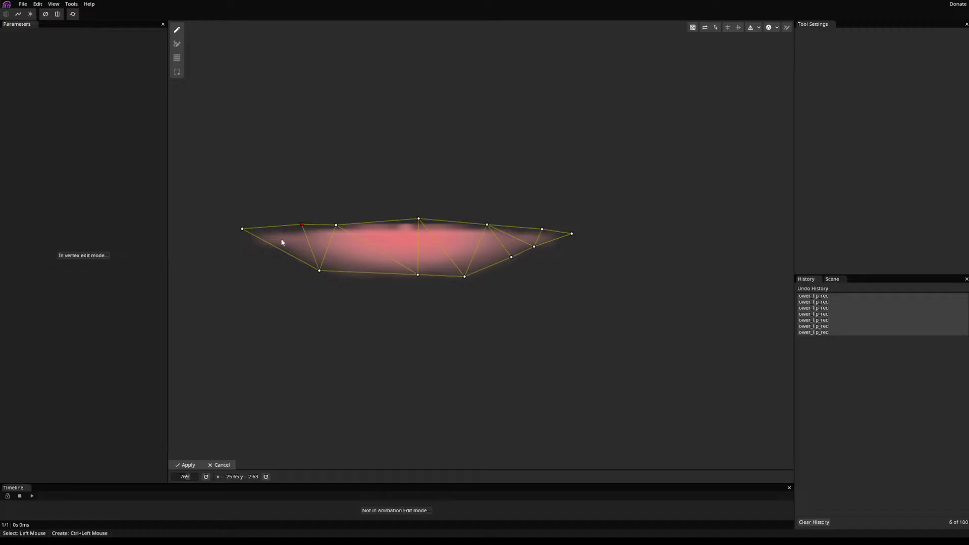
pyautogui.keyDown('ctrl'); pyautogui.click(275, 256); pyautogui.keyUp('ctrl')
# - Space the top-edge vertices evenly, fit those near both tips to the lower lip's outline, and apply the mesh
pyautogui.moveTo(335, 225); pyautogui.dragTo(359, 222)
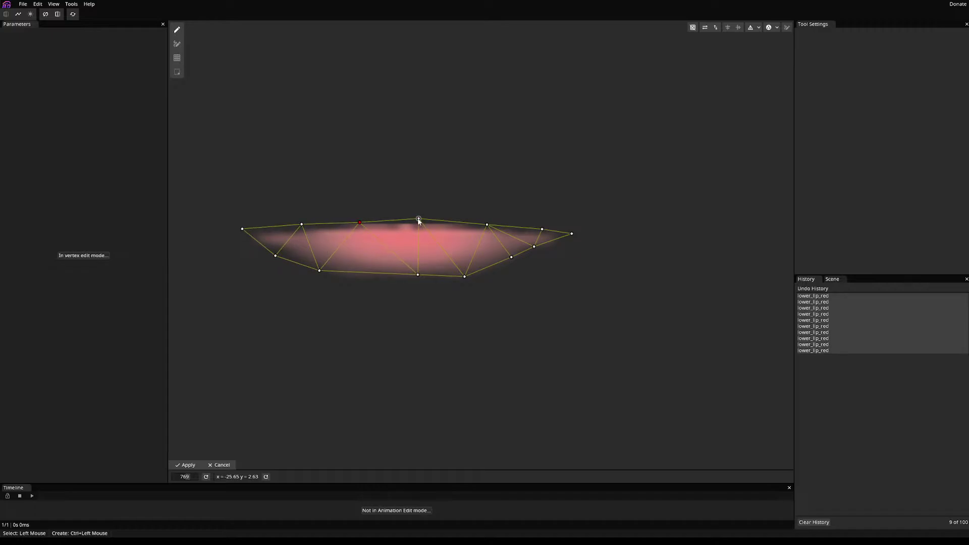
pyautogui.moveTo(418, 219); pyautogui.dragTo(423, 224)
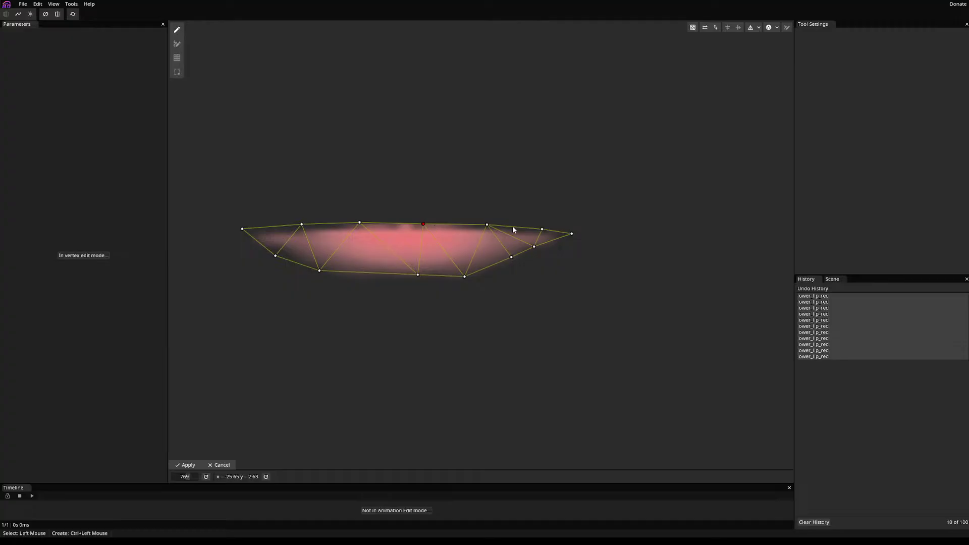
pyautogui.moveTo(511, 257); pyautogui.dragTo(515, 260)
pyautogui.moveTo(542, 229); pyautogui.dragTo(541, 249)
pyautogui.moveTo(275, 256)
pyautogui.mouseDown()
pyautogui.moveTo(258, 256)
pyautogui.moveTo(266, 252)
pyautogui.mouseUp()
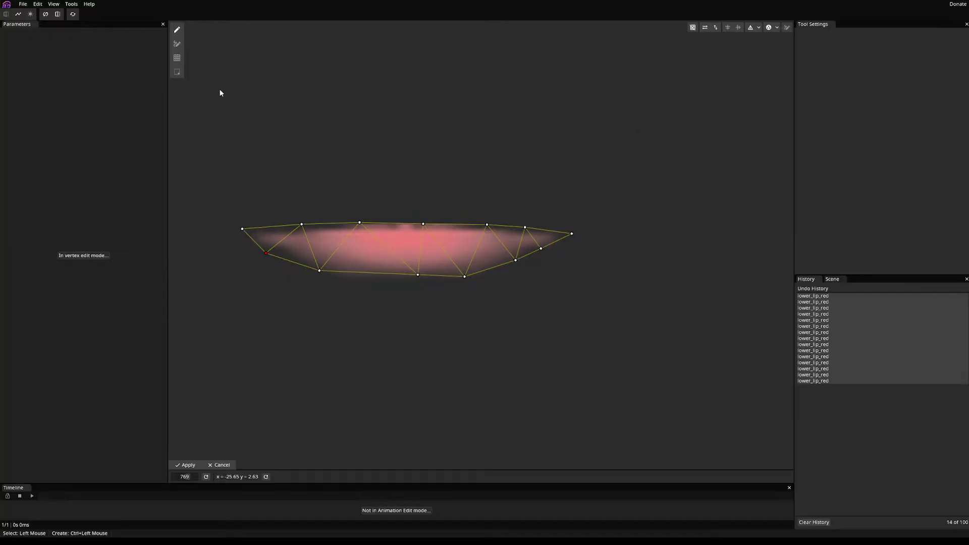
pyautogui.click(186, 465)
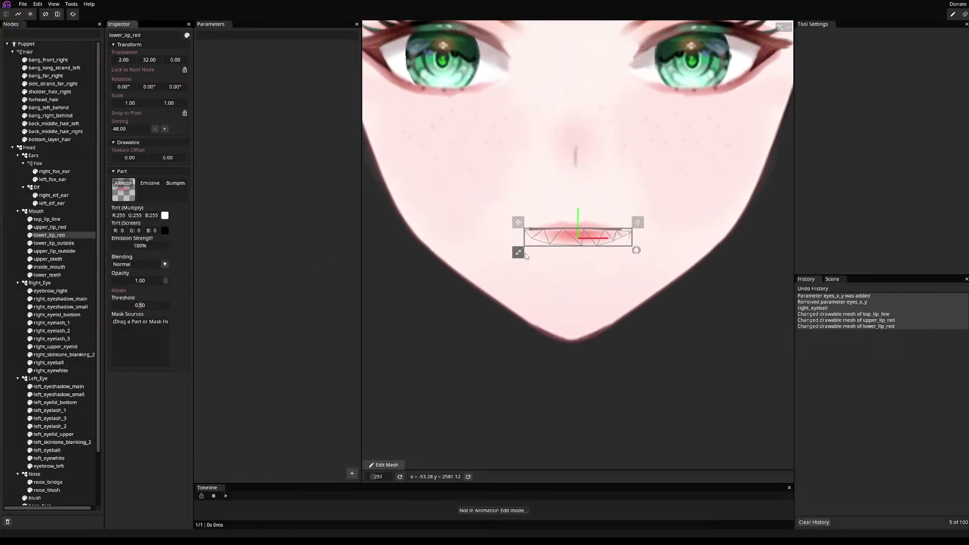
# - Open the mesh of lower_lip_outside for editing, generate its vertices automatically and triangulate them
pyautogui.click(69, 244)
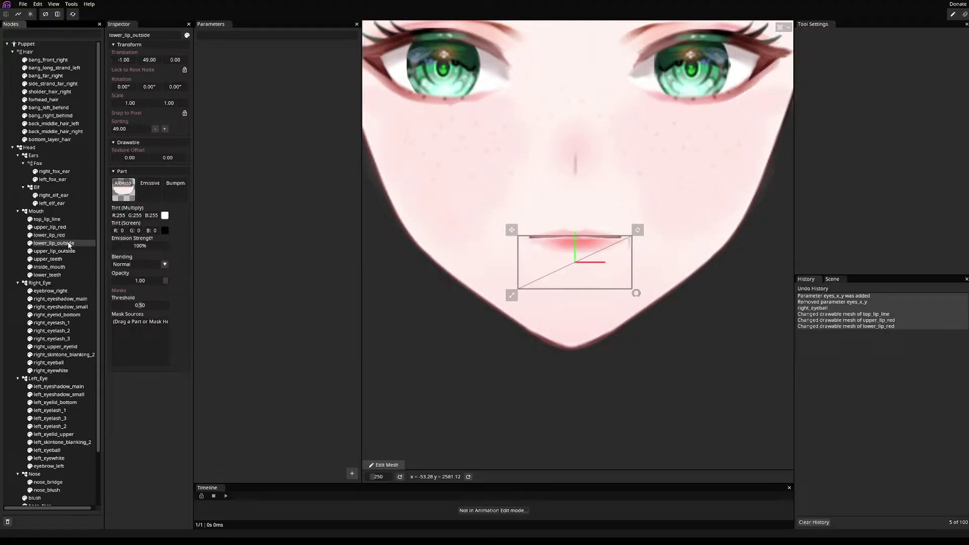
pyautogui.click(382, 467)
pyautogui.scroll(7, 457, 308)
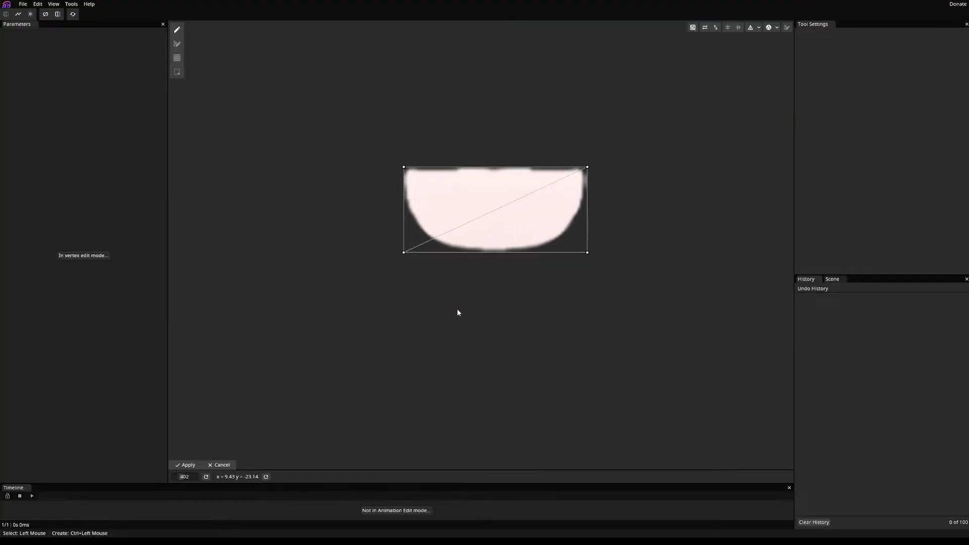
pyautogui.scroll(4, 471, 128)
pyautogui.scroll(-1, 465, 128)
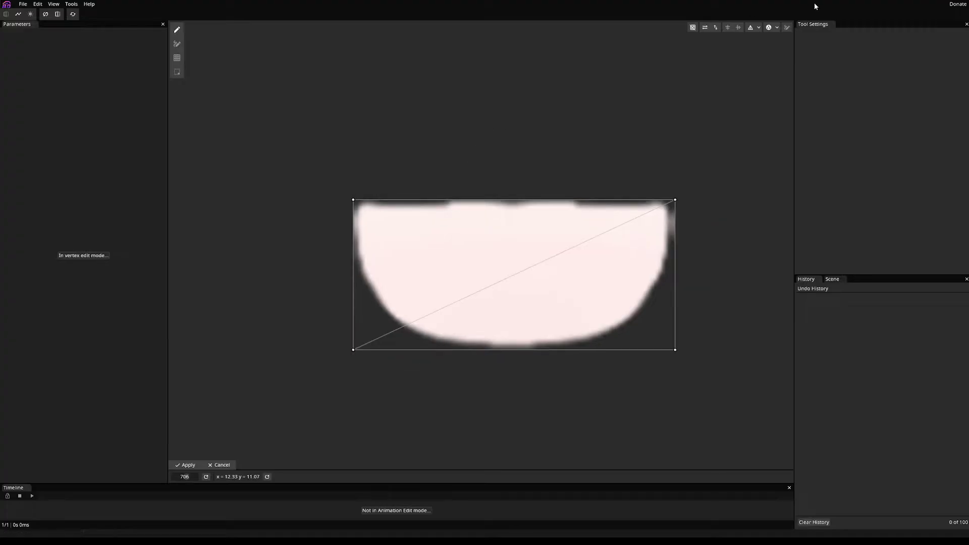
pyautogui.click(769, 27)
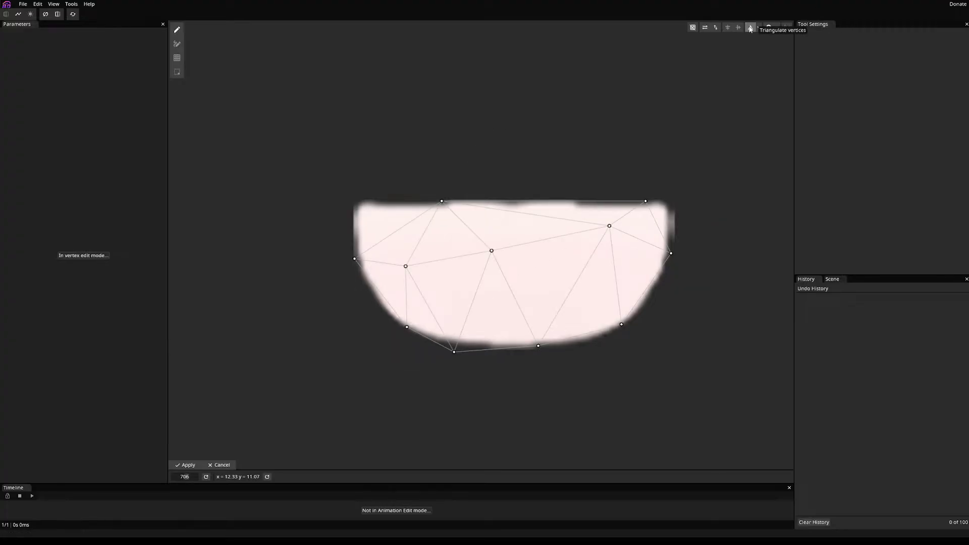
pyautogui.click(750, 27)
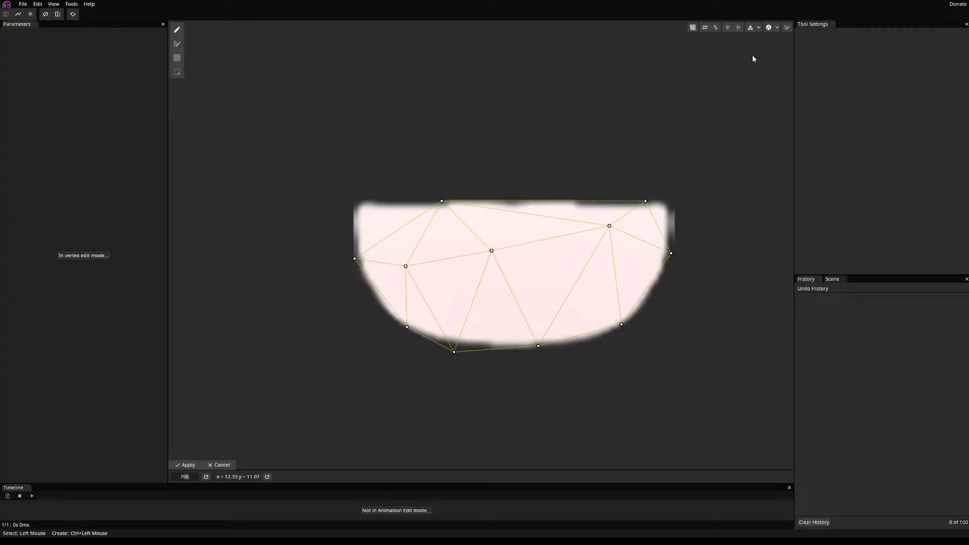
# - Add vertices at the upper left corner and on the left curve, and fit the lower left vertices to the shape's outline
pyautogui.keyDown('ctrl'); pyautogui.click(361, 204); pyautogui.keyUp('ctrl')
pyautogui.keyDown('ctrl'); pyautogui.click(360, 204); pyautogui.keyUp('ctrl')
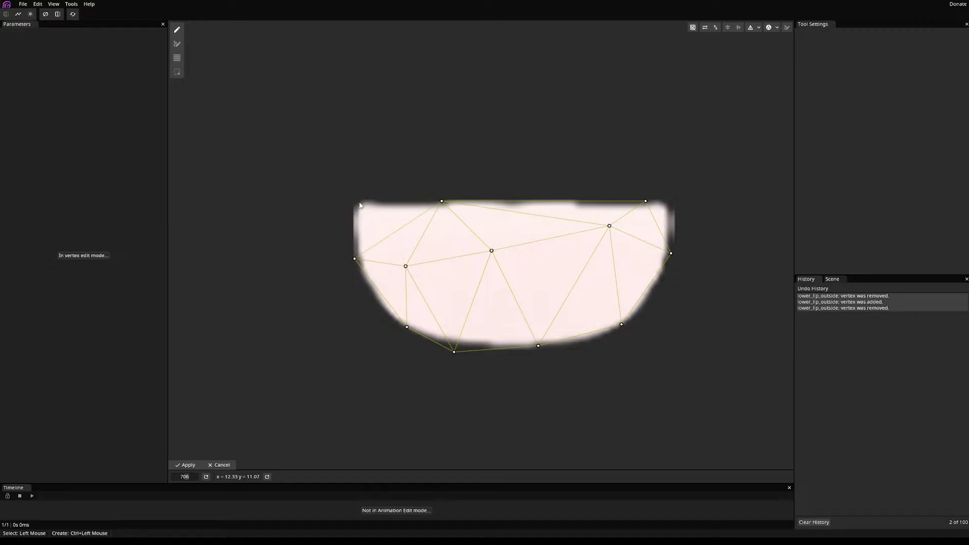
pyautogui.keyDown('ctrl'); pyautogui.click(356, 200); pyautogui.keyUp('ctrl')
pyautogui.moveTo(355, 200); pyautogui.dragTo(348, 201)
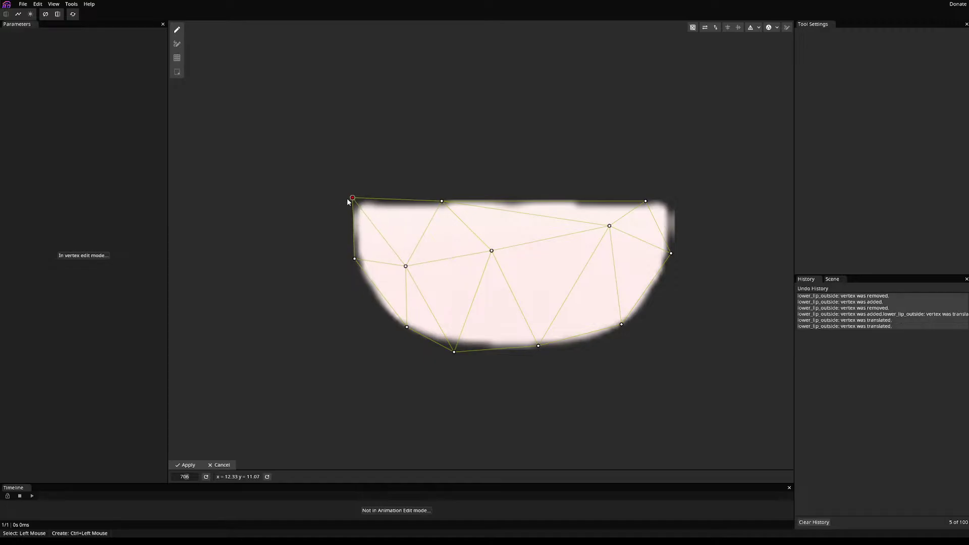
pyautogui.keyDown('ctrl'); pyautogui.click(372, 295); pyautogui.keyUp('ctrl')
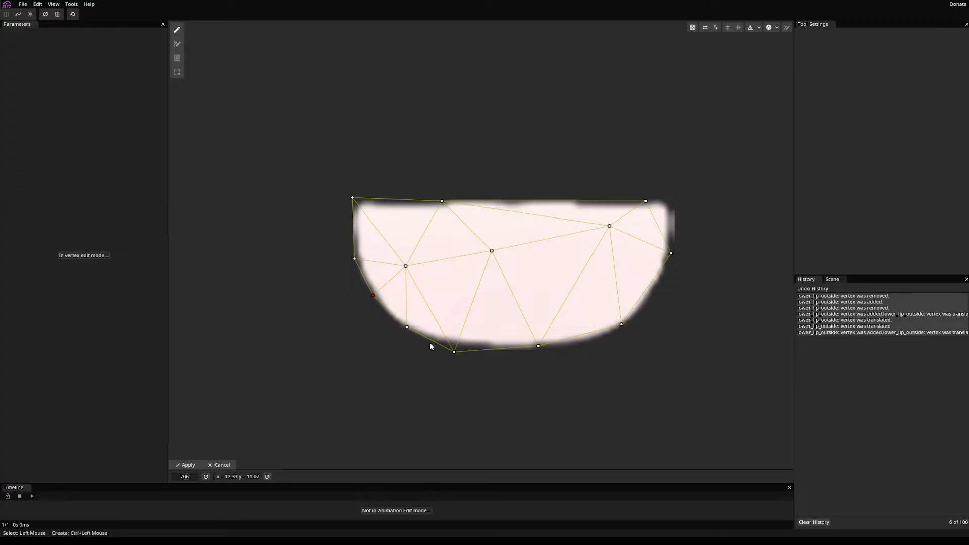
pyautogui.moveTo(454, 351); pyautogui.dragTo(413, 336)
# - Add vertices along the right curve, at the upper right corner and in the middle of the top edge
pyautogui.keyDown('ctrl'); pyautogui.click(598, 338); pyautogui.keyUp('ctrl')
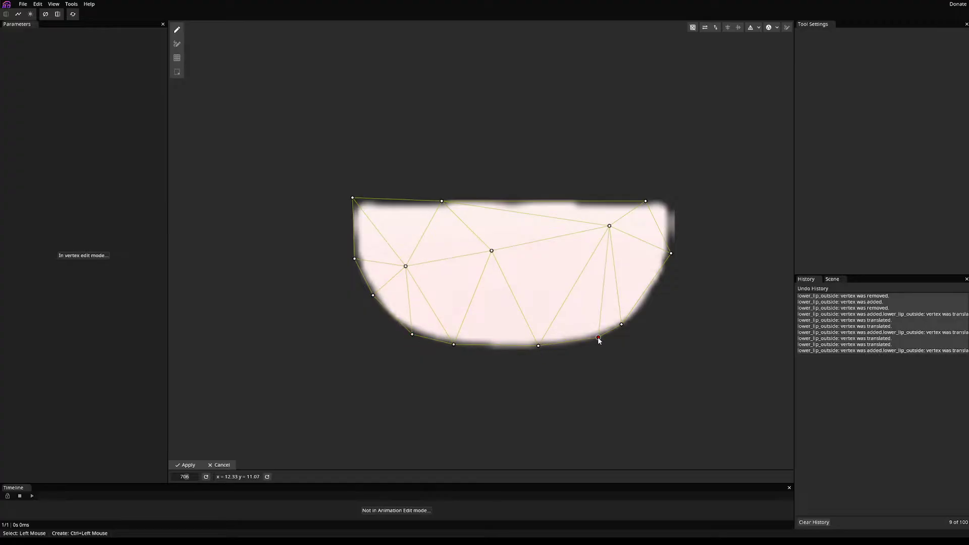
pyautogui.keyDown('ctrl'); pyautogui.click(650, 296); pyautogui.keyUp('ctrl')
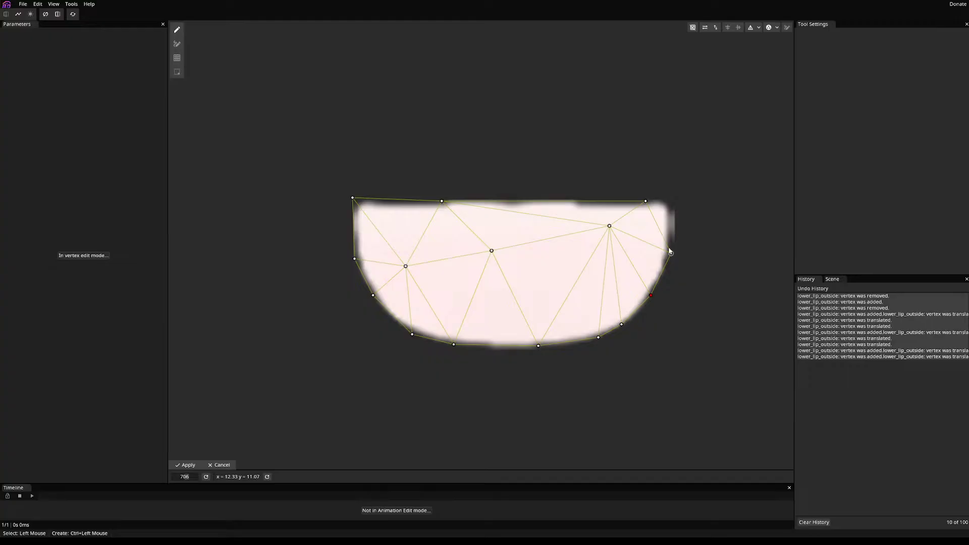
pyautogui.keyDown('ctrl'); pyautogui.click(675, 219); pyautogui.keyUp('ctrl')
pyautogui.moveTo(674, 219); pyautogui.dragTo(672, 202)
pyautogui.keyDown('ctrl'); pyautogui.click(542, 201); pyautogui.keyUp('ctrl')
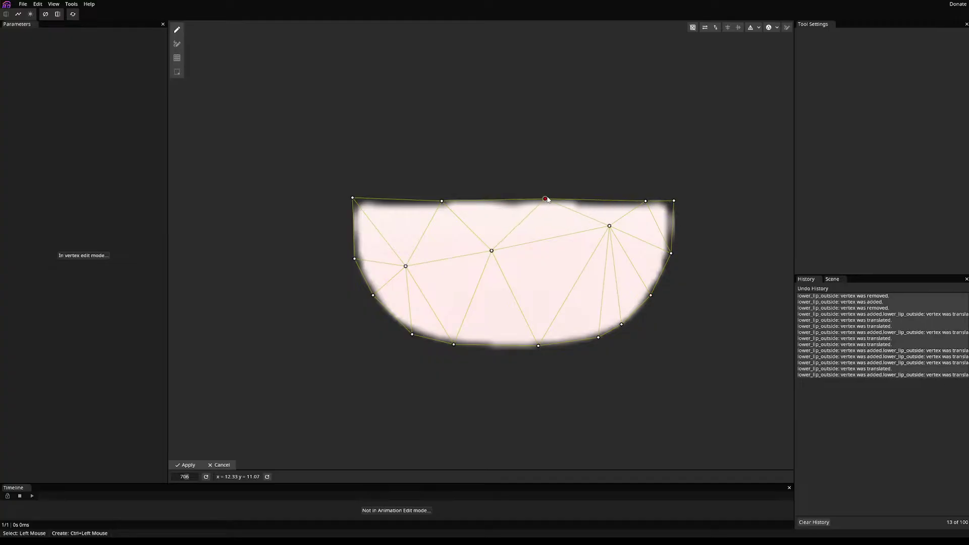
# - Move the central and right interior vertices inward, and add two vertices on the bottom edge, lowering the one between them slightly
pyautogui.moveTo(493, 251); pyautogui.dragTo(520, 254)
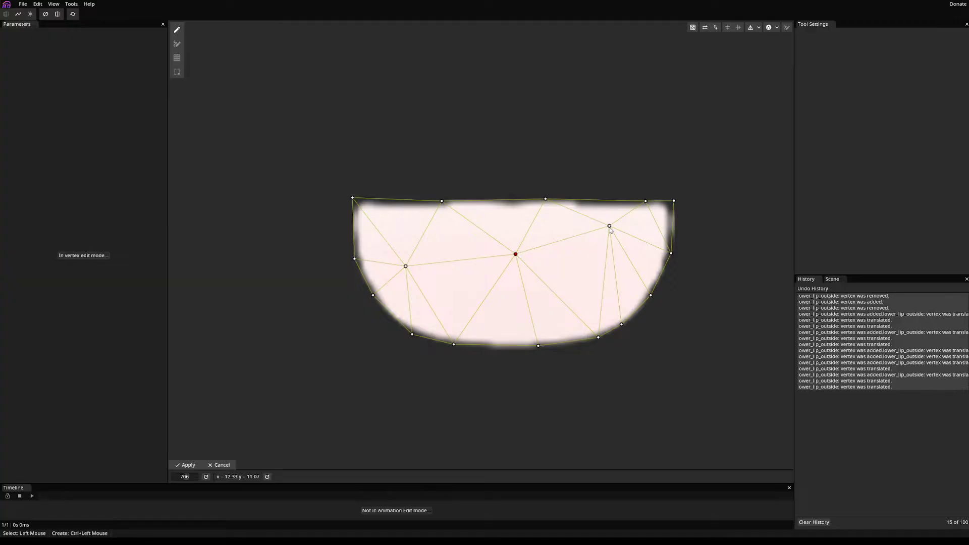
pyautogui.moveTo(610, 226); pyautogui.dragTo(585, 256)
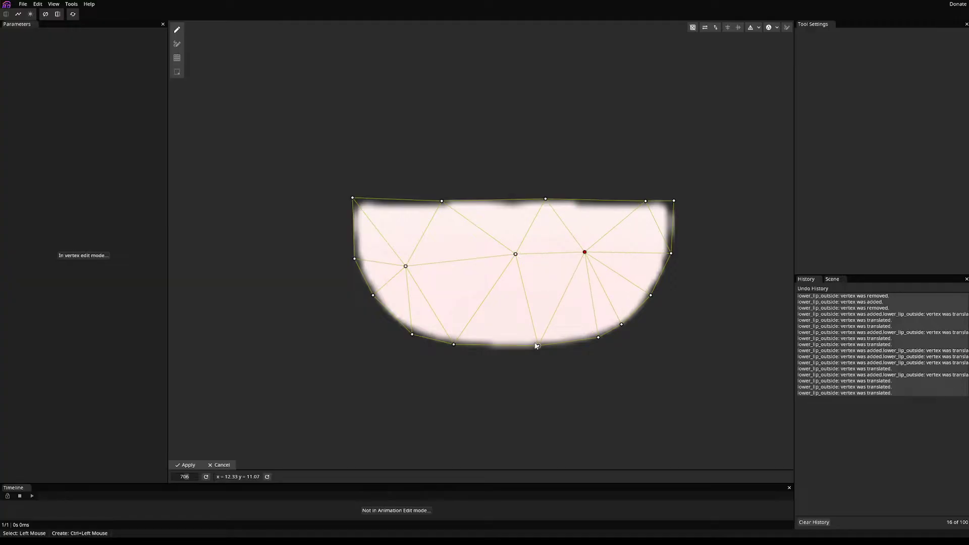
pyautogui.keyDown('ctrl'); pyautogui.click(496, 348); pyautogui.keyUp('ctrl')
pyautogui.moveTo(496, 348); pyautogui.dragTo(499, 355)
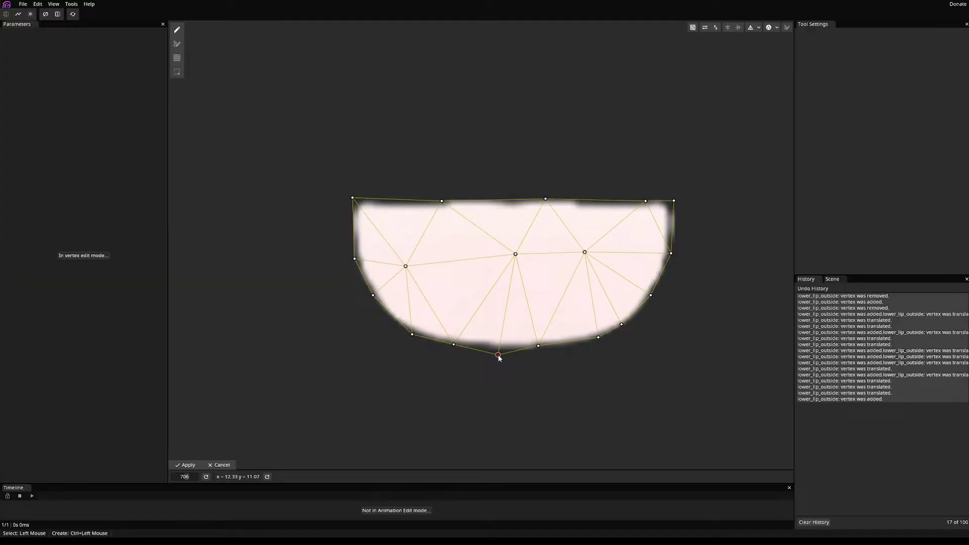
pyautogui.keyDown('ctrl'); pyautogui.click(569, 342); pyautogui.keyUp('ctrl')
pyautogui.moveTo(569, 343); pyautogui.dragTo(537, 349)
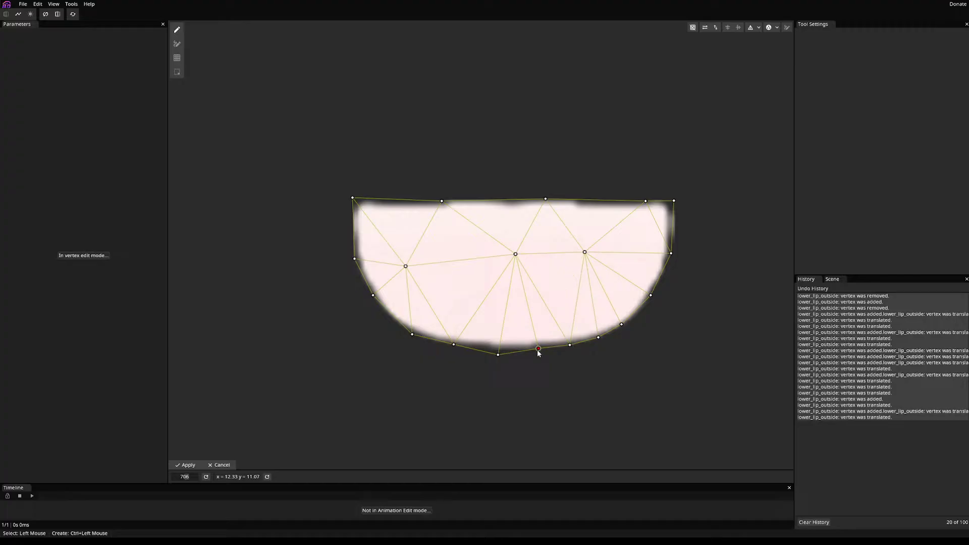
# - Line up the three interior vertices in an evenly spaced horizontal row and apply the mesh
pyautogui.click(409, 267)
pyautogui.moveTo(409, 267); pyautogui.dragTo(434, 252)
pyautogui.moveTo(586, 258); pyautogui.dragTo(589, 258)
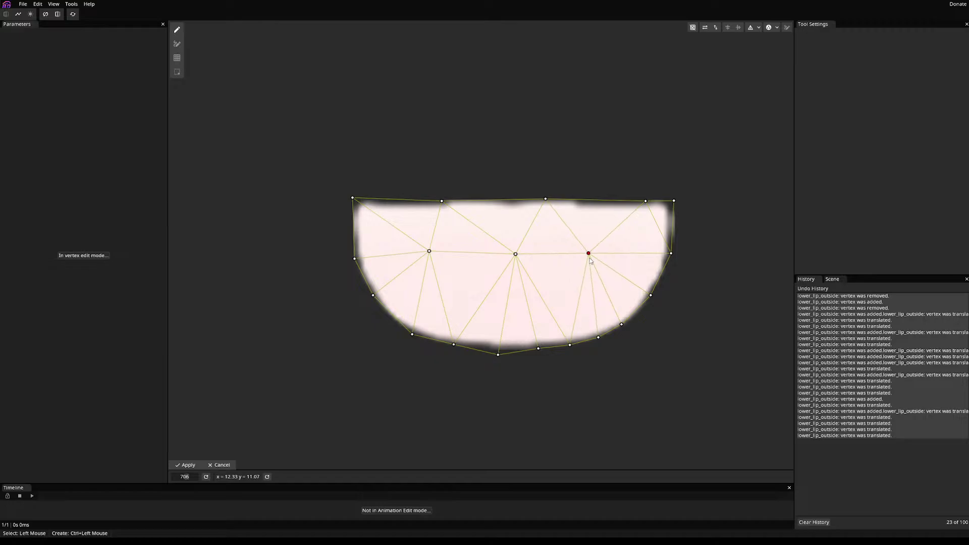
pyautogui.moveTo(516, 255); pyautogui.dragTo(497, 260)
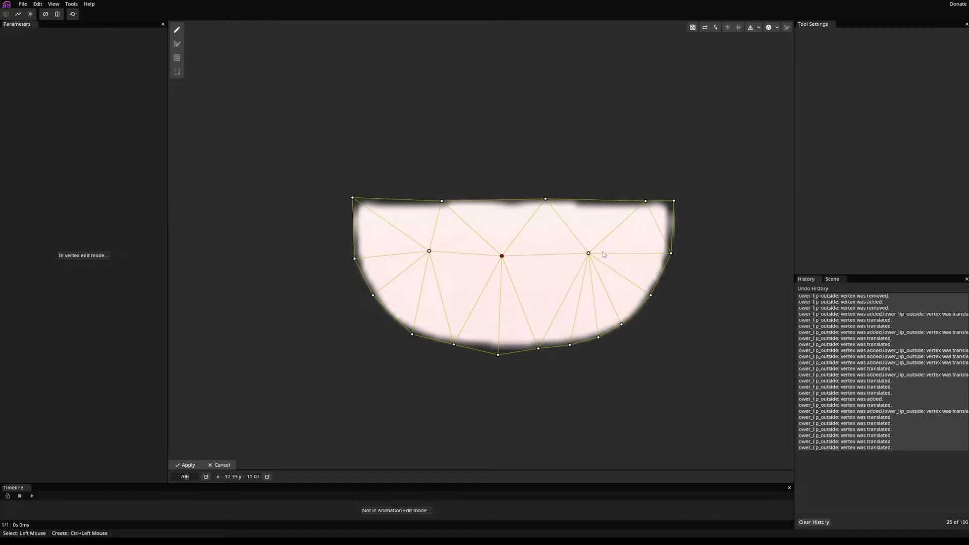
pyautogui.click(186, 464)
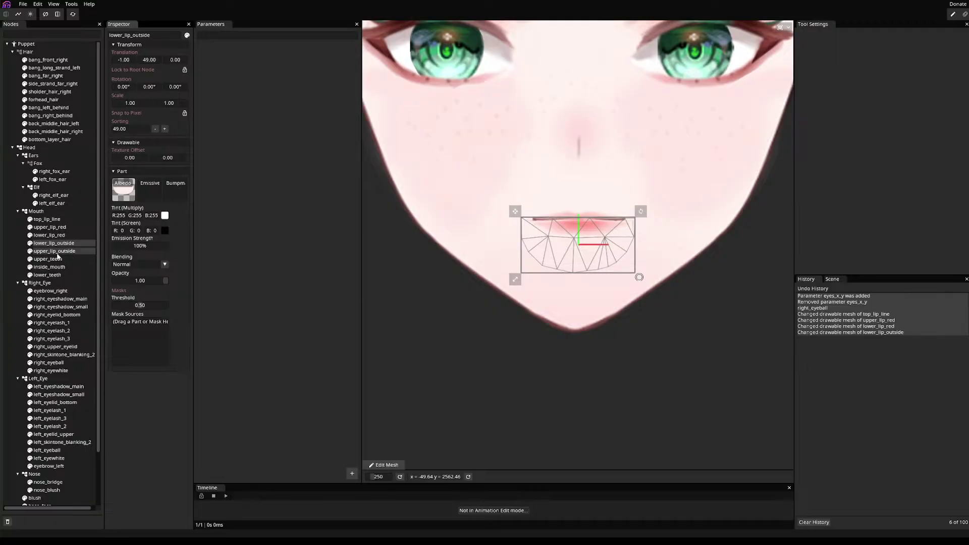
# - Open the mesh of upper_lip_outside for editing and generate its vertices automatically
pyautogui.click(54, 251)
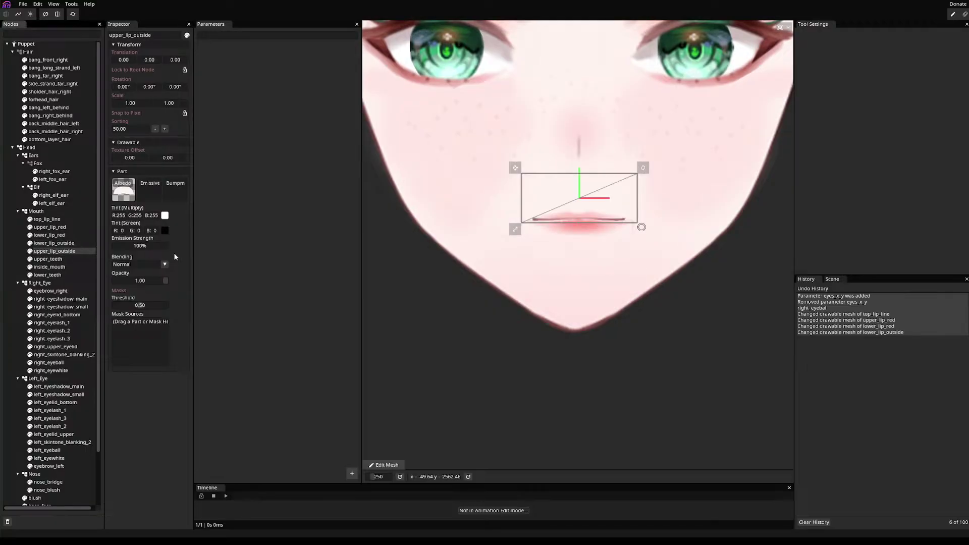
pyautogui.click(393, 468)
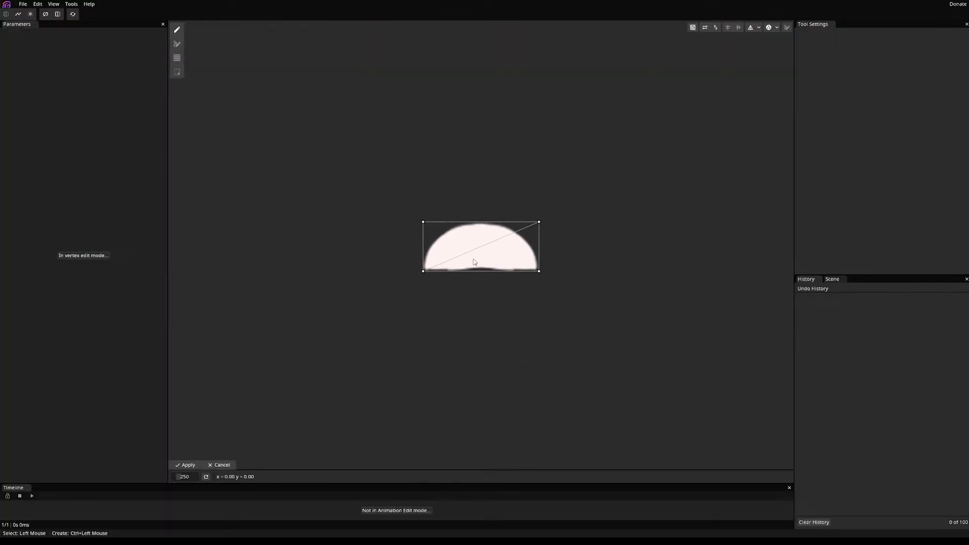
pyautogui.scroll(5, 487, 264)
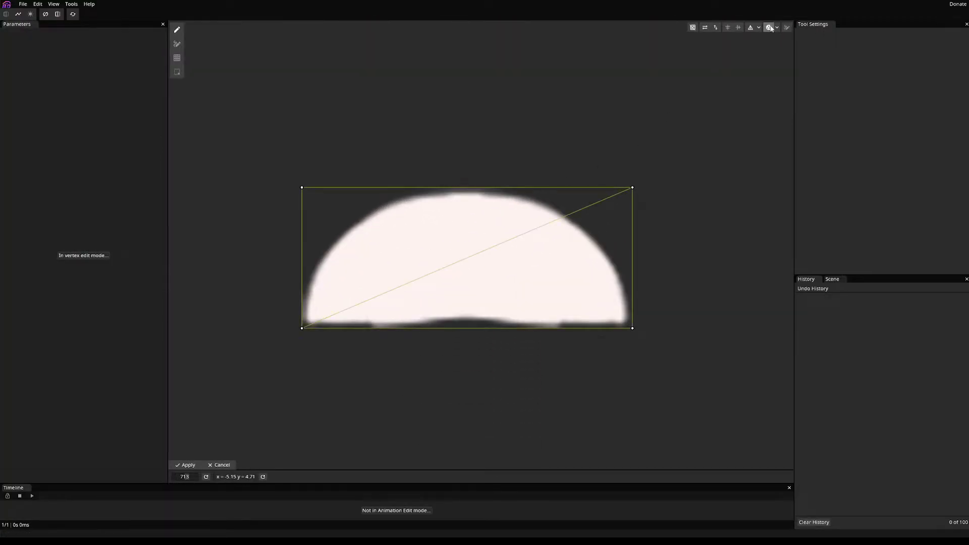
pyautogui.click(769, 27)
# - Add vertices along the left arc of upper_lip_outside and pull the left side and lower left corner vertices onto its outline
pyautogui.keyDown('ctrl'); pyautogui.click(397, 200); pyautogui.keyUp('ctrl')
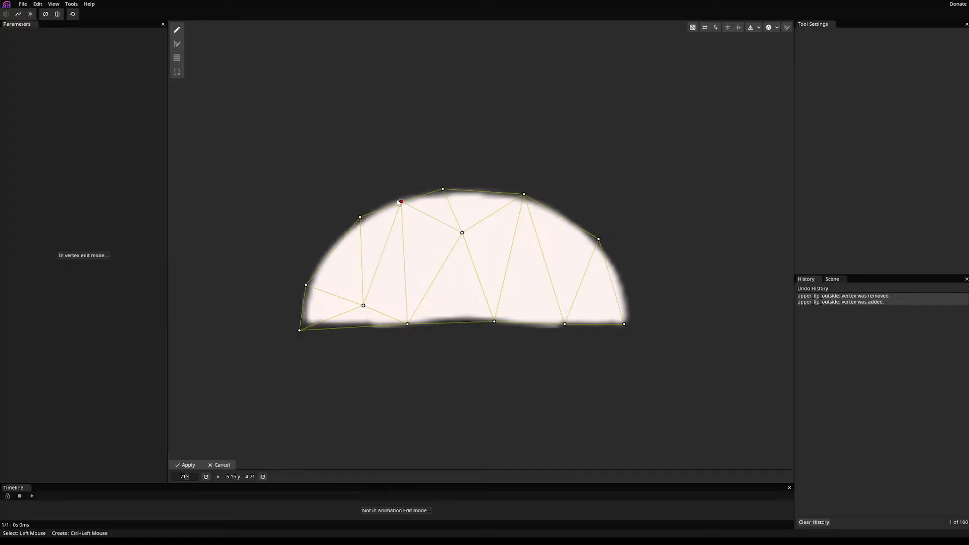
pyautogui.moveTo(396, 201); pyautogui.dragTo(395, 198)
pyautogui.keyDown('ctrl'); pyautogui.click(325, 247); pyautogui.keyUp('ctrl')
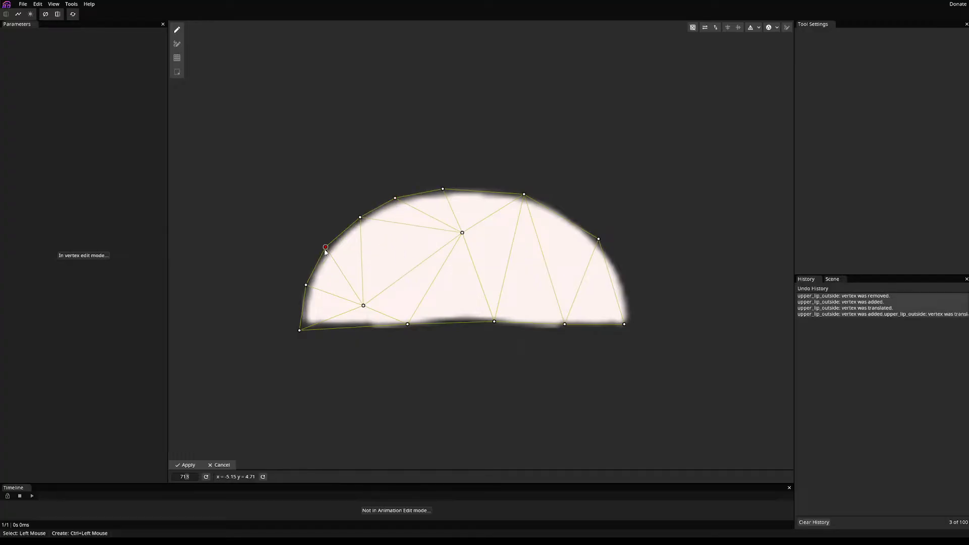
pyautogui.keyDown('ctrl'); pyautogui.click(300, 308); pyautogui.keyUp('ctrl')
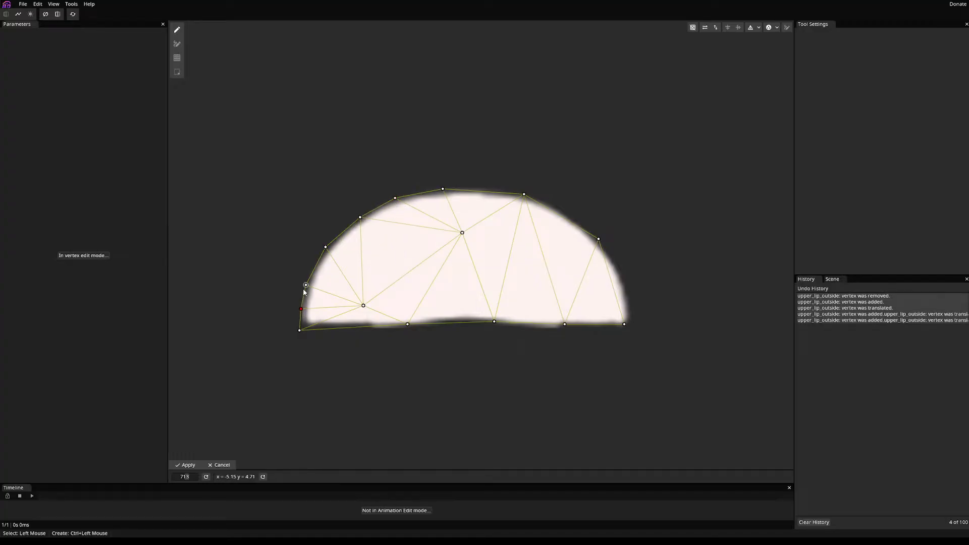
pyautogui.moveTo(306, 286); pyautogui.dragTo(302, 284)
pyautogui.moveTo(298, 331); pyautogui.dragTo(301, 329)
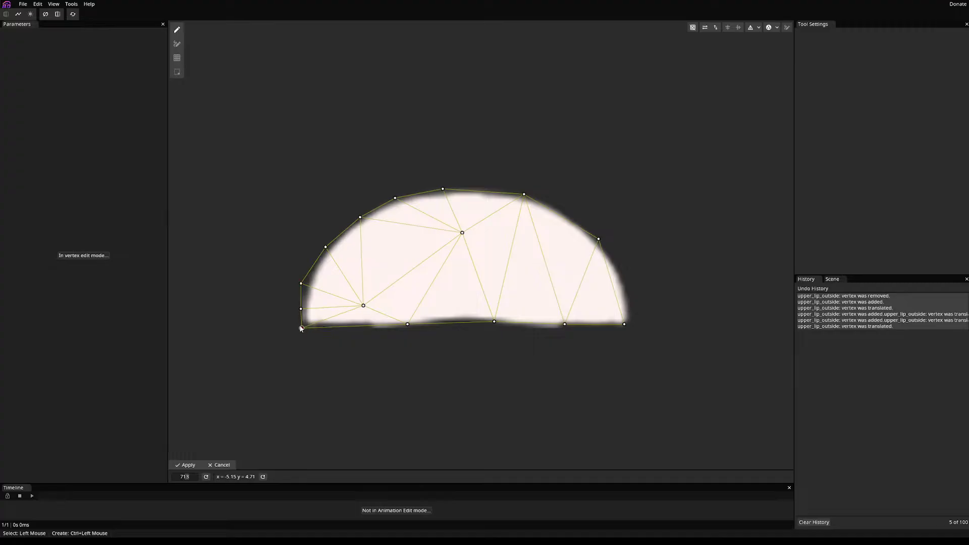
# - Fit the bottom edge of upper_lip_outside by adding a vertex right of the central dip and repositioning the existing ones
pyautogui.moveTo(407, 324); pyautogui.dragTo(398, 336)
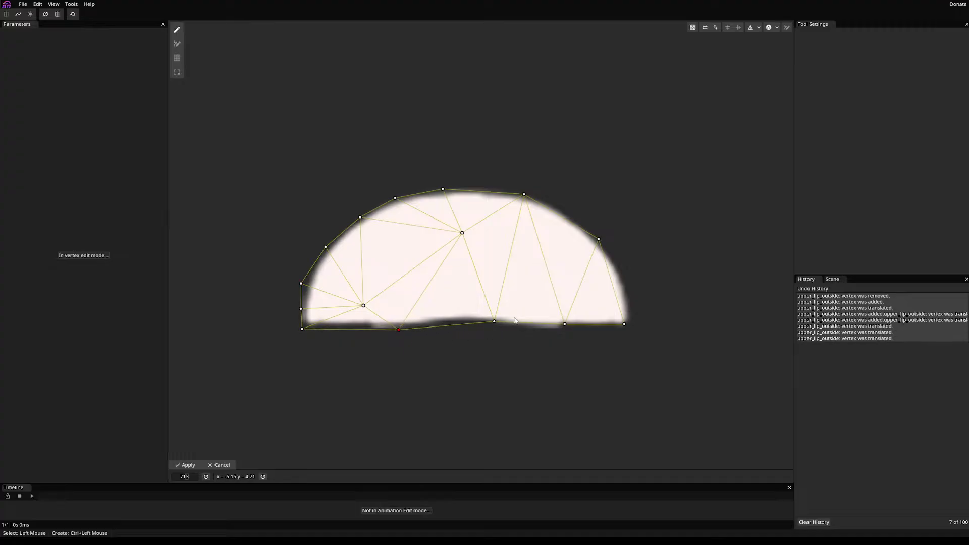
pyautogui.keyDown('ctrl'); pyautogui.click(540, 329); pyautogui.keyUp('ctrl')
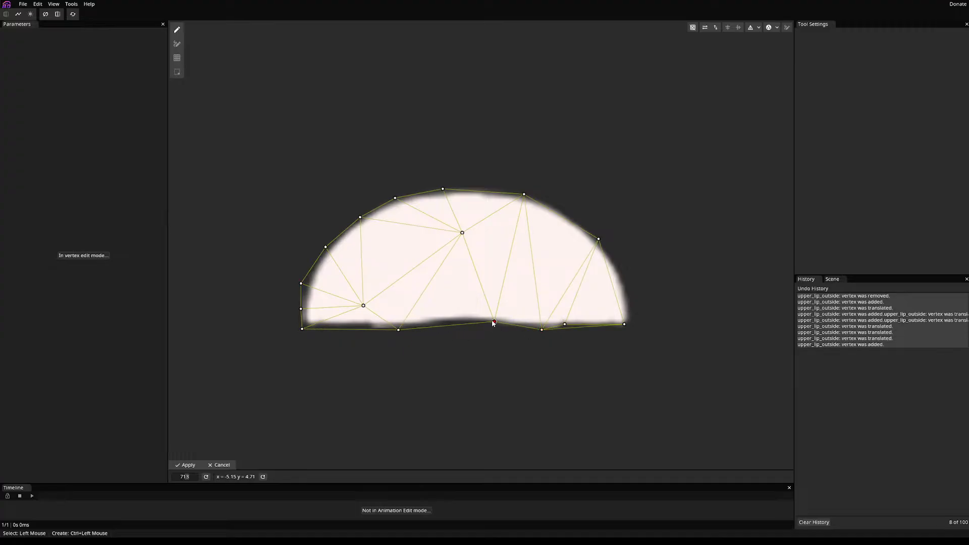
pyautogui.moveTo(494, 321); pyautogui.dragTo(469, 320)
pyautogui.moveTo(564, 324); pyautogui.dragTo(581, 327)
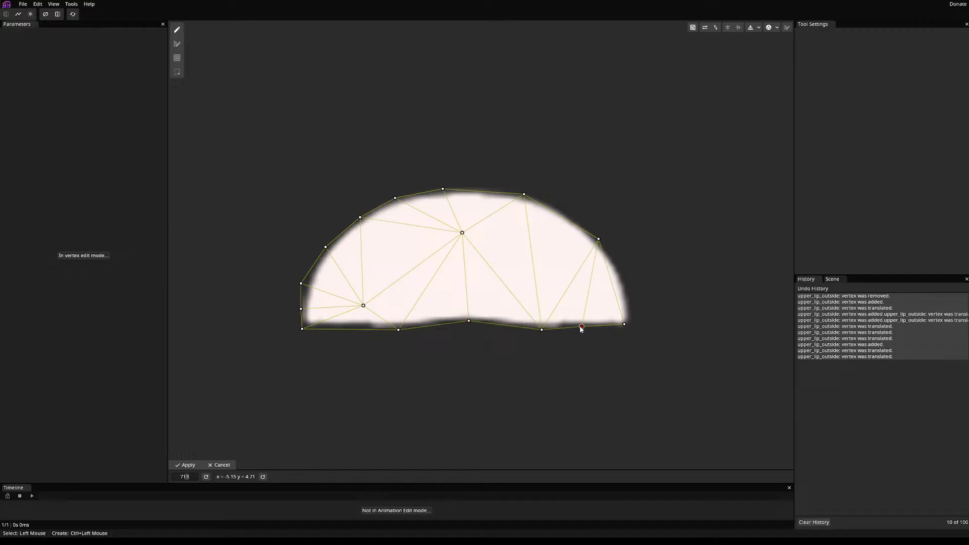
# - Add two vertices along the right arc of upper_lip_outside and fit the lower right corner with an additional vertex around its outline
pyautogui.keyDown('ctrl'); pyautogui.click(625, 278); pyautogui.keyUp('ctrl')
pyautogui.keyDown('ctrl'); pyautogui.click(567, 214); pyautogui.keyUp('ctrl')
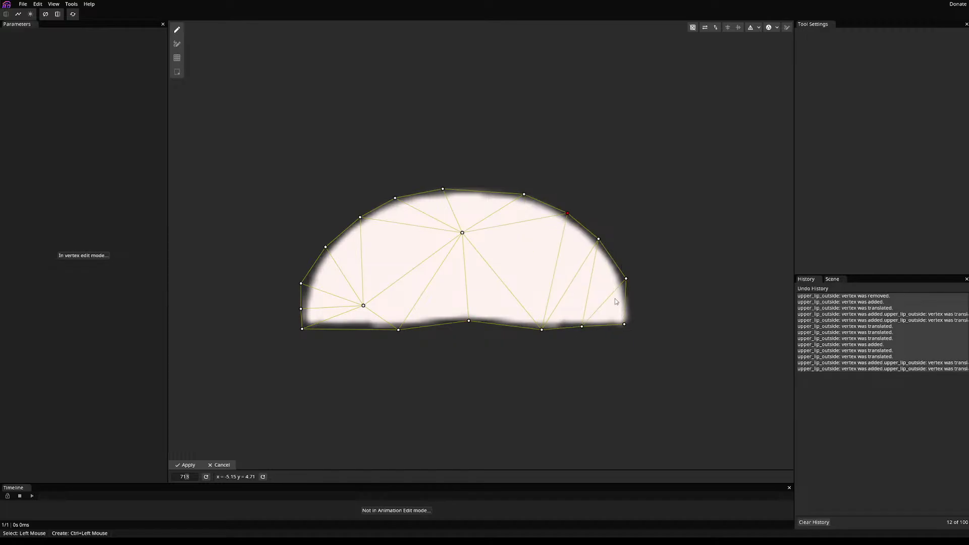
pyautogui.moveTo(631, 313)
pyautogui.mouseDown()
pyautogui.moveTo(635, 324)
pyautogui.moveTo(620, 326)
pyautogui.mouseUp()
# - Add an interior vertex on the right of upper_lip_outside, spread the three interior vertices evenly across the middle, and apply the mesh
pyautogui.keyDown('ctrl'); pyautogui.click(577, 271); pyautogui.keyUp('ctrl')
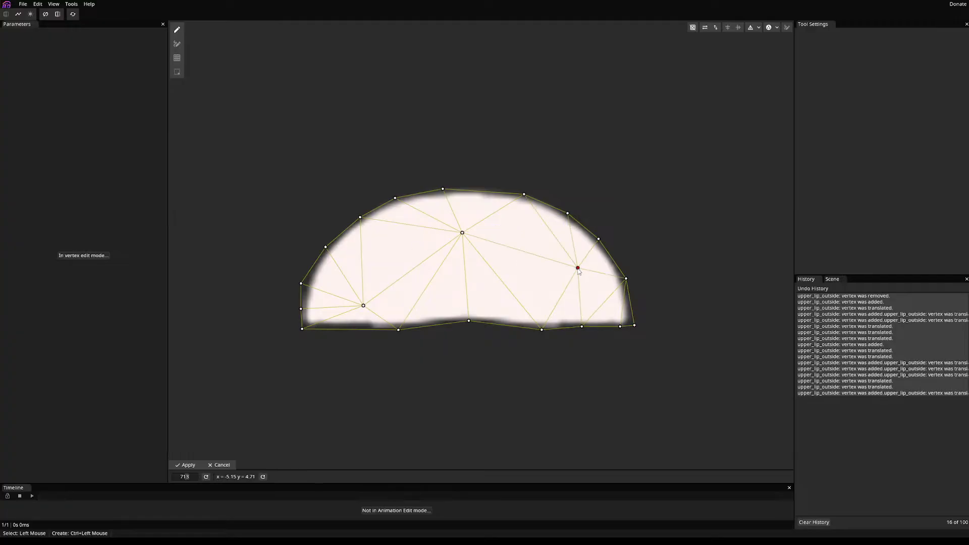
pyautogui.moveTo(578, 271); pyautogui.dragTo(531, 266)
pyautogui.moveTo(457, 236); pyautogui.dragTo(462, 258)
pyautogui.moveTo(364, 306); pyautogui.dragTo(390, 277)
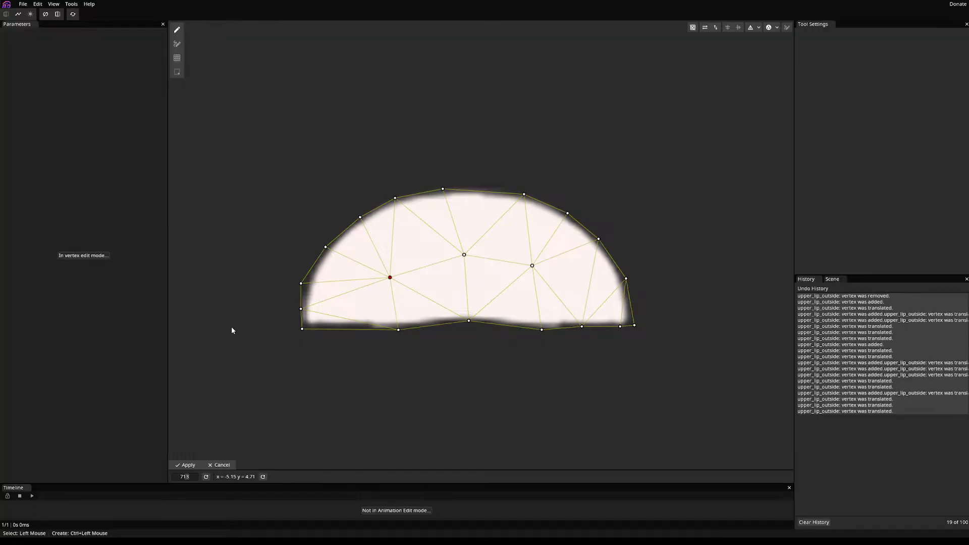
pyautogui.click(185, 465)
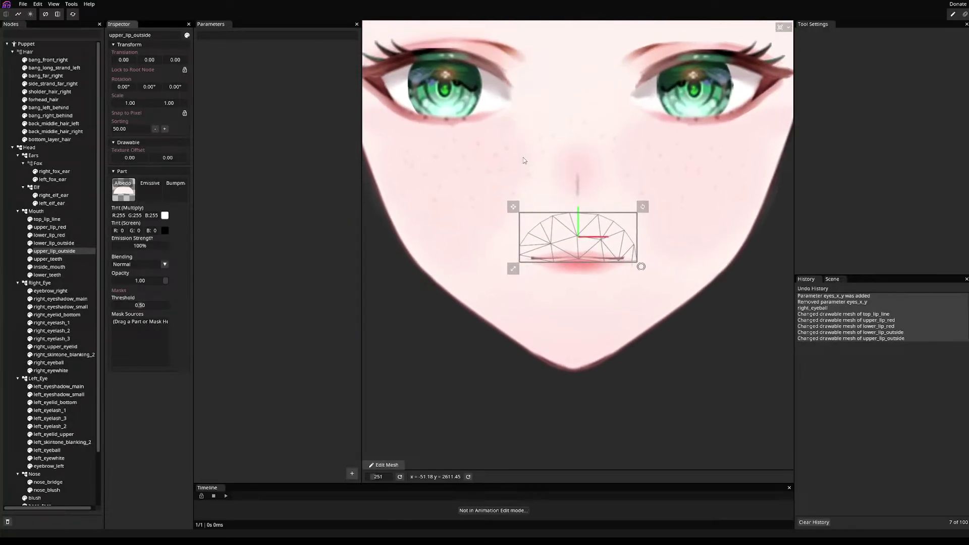
# - Open the mesh of upper_teeth for editing, then generate its vertices automatically and triangulate them
pyautogui.click(48, 259)
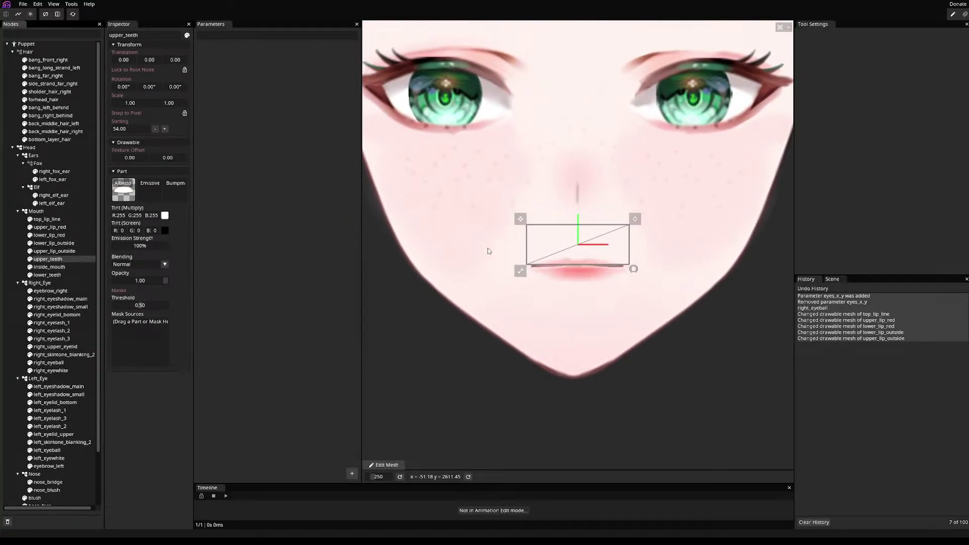
pyautogui.click(386, 464)
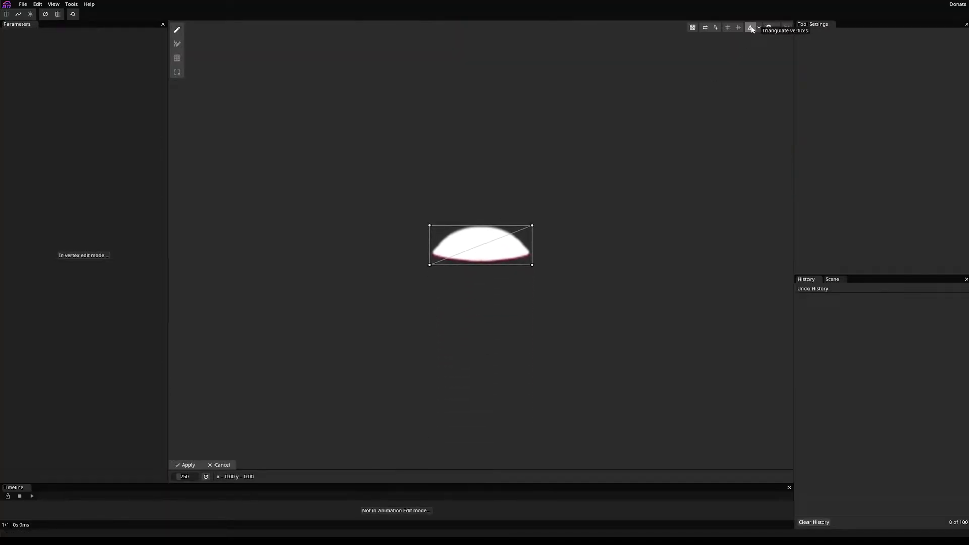
pyautogui.scroll(5, 407, 283)
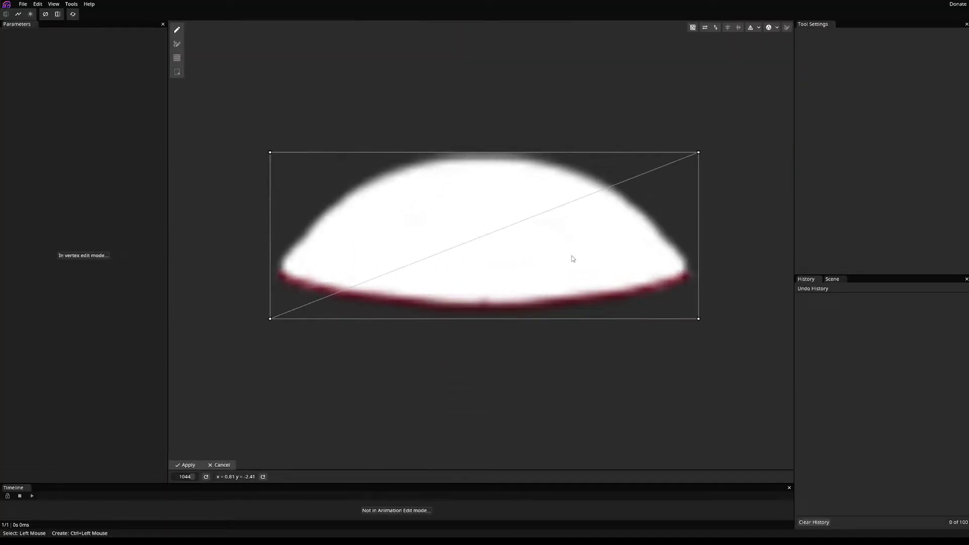
pyautogui.scroll(1, 410, 309)
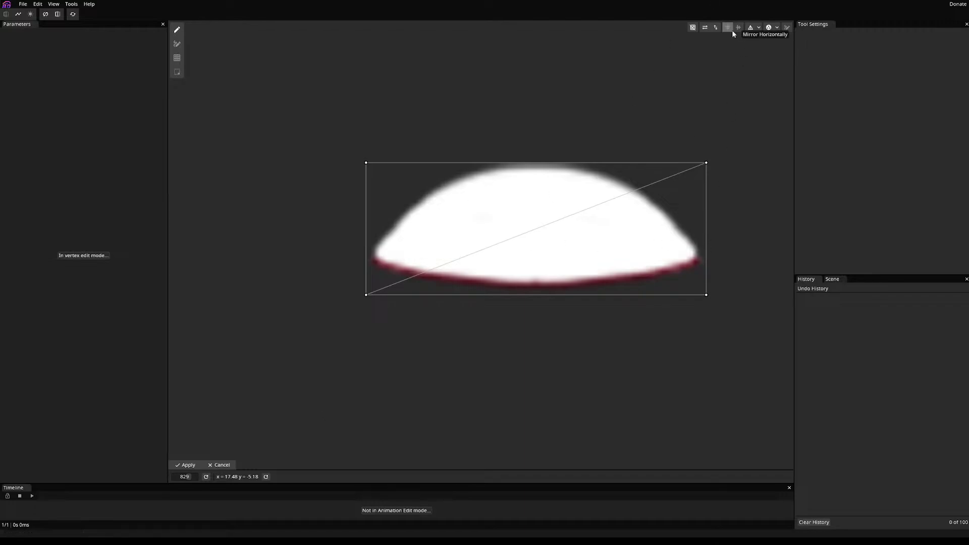
pyautogui.click(769, 28)
pyautogui.click(758, 28)
pyautogui.click(758, 30)
pyautogui.click(768, 27)
pyautogui.click(758, 28)
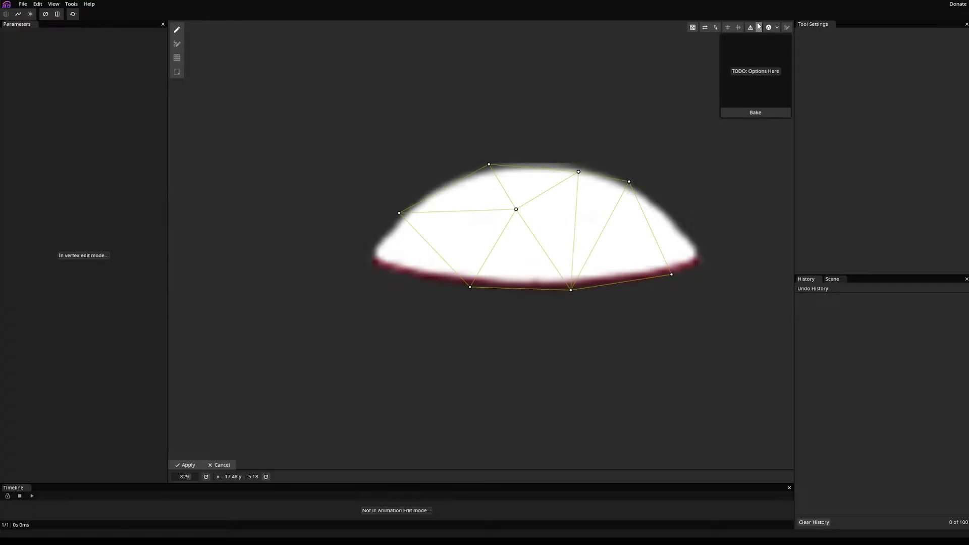
pyautogui.click(777, 27)
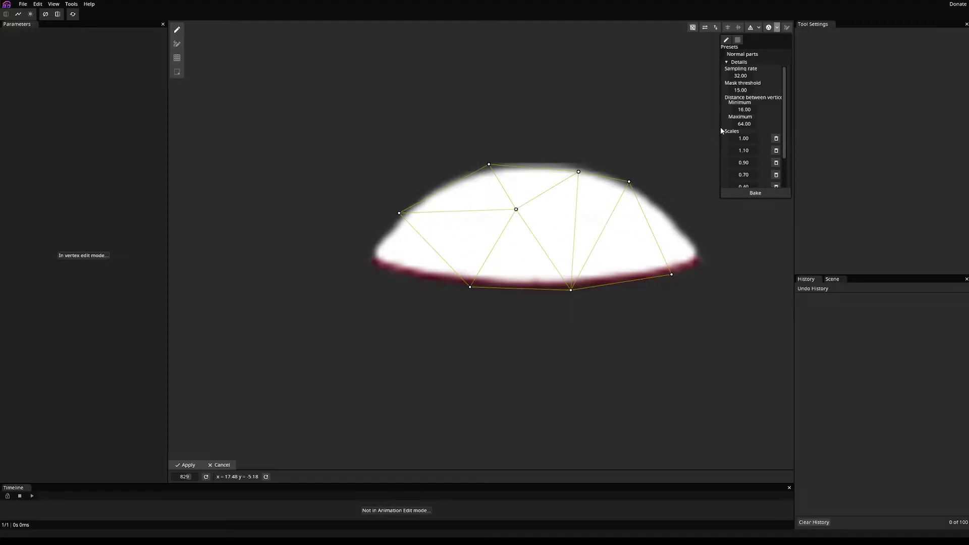
pyautogui.scroll(-2, 758, 74)
pyautogui.click(670, 120)
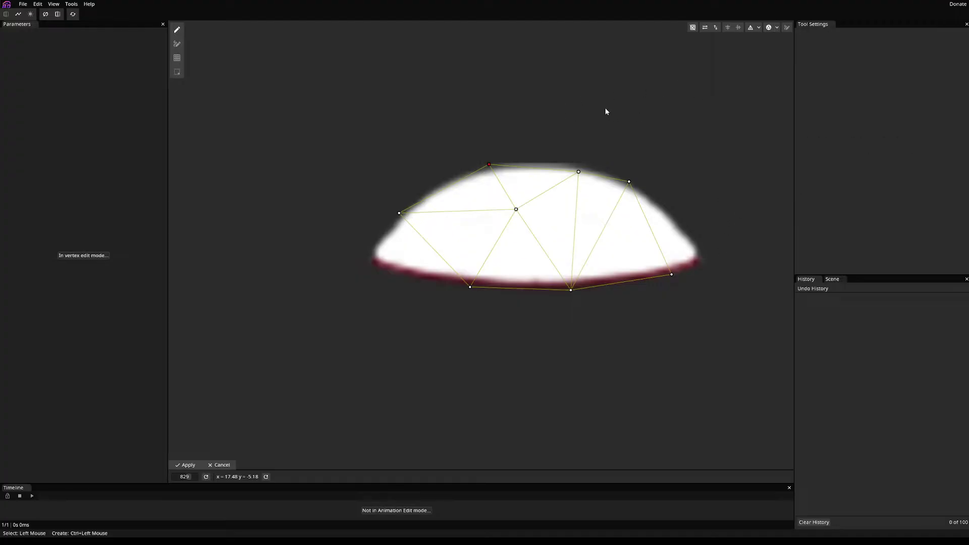
# - Add vertices around the left tip, upper left arc and top centre of upper_teeth, and pull the top right vertex onto the outline
pyautogui.keyDown('ctrl'); pyautogui.click(374, 251); pyautogui.keyUp('ctrl')
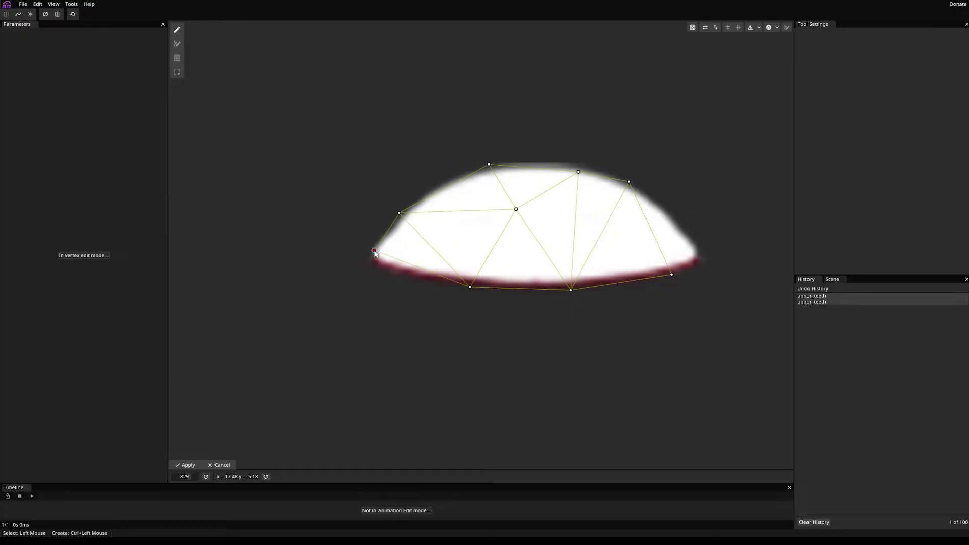
pyautogui.keyDown('ctrl'); pyautogui.click(379, 271); pyautogui.keyUp('ctrl')
pyautogui.moveTo(371, 254)
pyautogui.mouseDown()
pyautogui.moveTo(359, 252)
pyautogui.moveTo(371, 255)
pyautogui.mouseUp()
pyautogui.keyDown('ctrl'); pyautogui.click(430, 189); pyautogui.keyUp('ctrl')
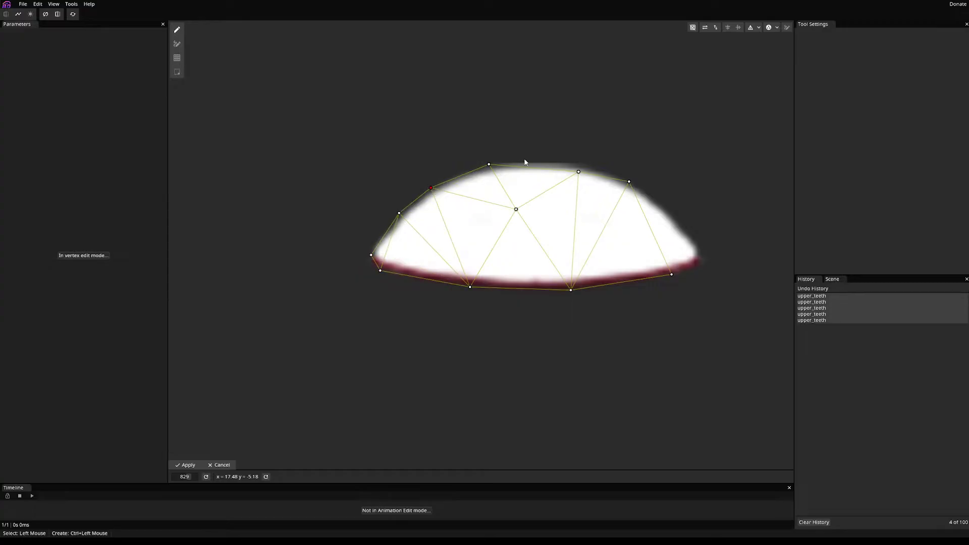
pyautogui.keyDown('ctrl'); pyautogui.click(538, 163); pyautogui.keyUp('ctrl')
pyautogui.moveTo(578, 171); pyautogui.dragTo(588, 165)
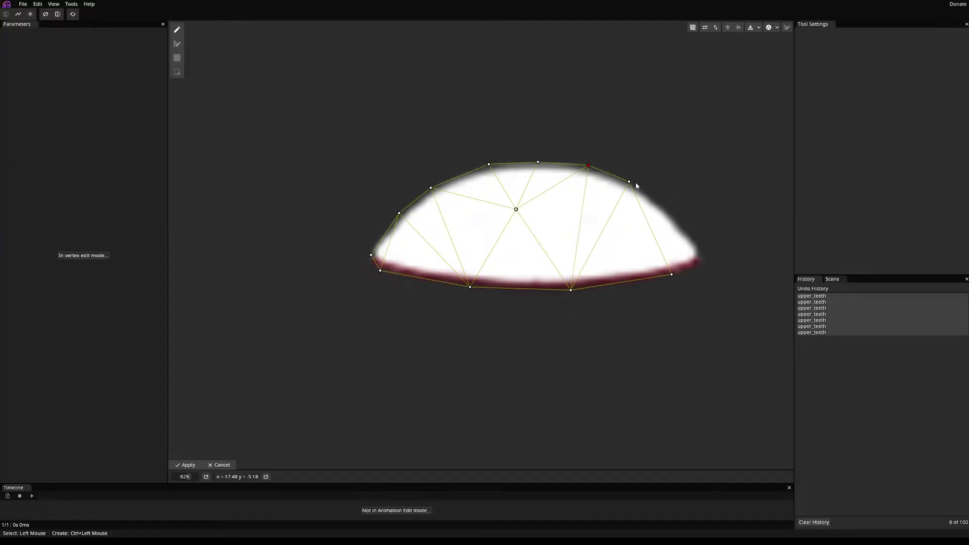
# - Add vertices down the right arc of upper_teeth and place one just outside its right tip
pyautogui.keyDown('ctrl'); pyautogui.click(659, 206); pyautogui.keyUp('ctrl')
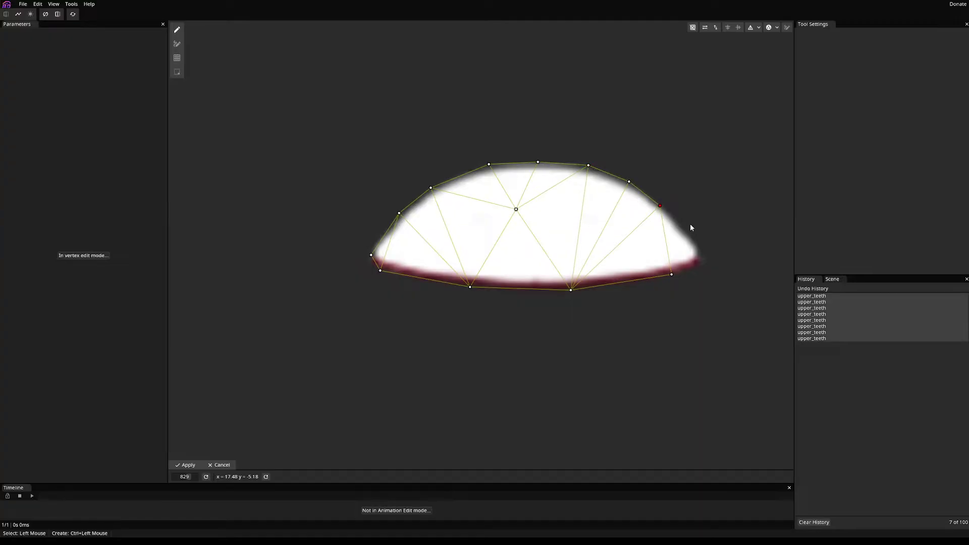
pyautogui.keyDown('ctrl'); pyautogui.click(687, 237); pyautogui.keyUp('ctrl')
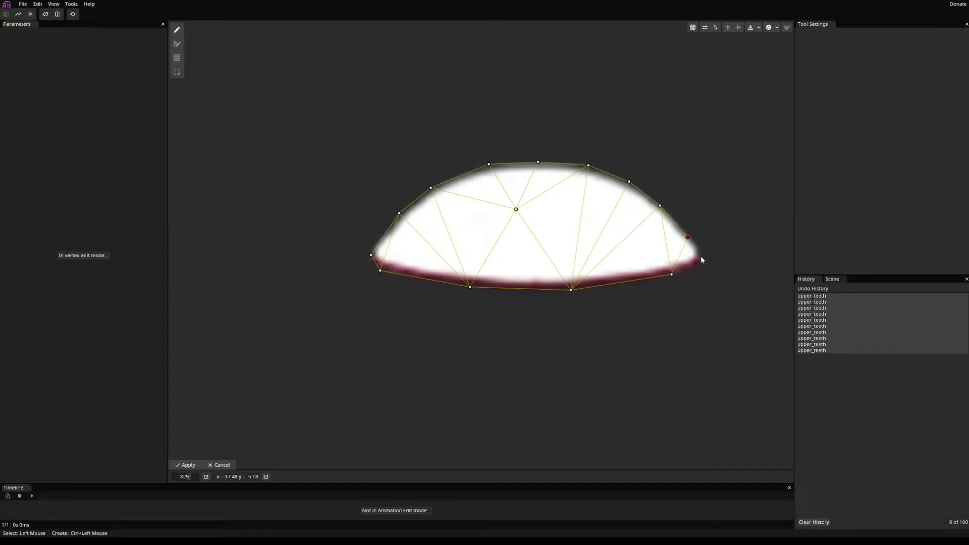
pyautogui.keyDown('ctrl'); pyautogui.click(701, 257); pyautogui.keyUp('ctrl')
pyautogui.moveTo(701, 257); pyautogui.dragTo(706, 263)
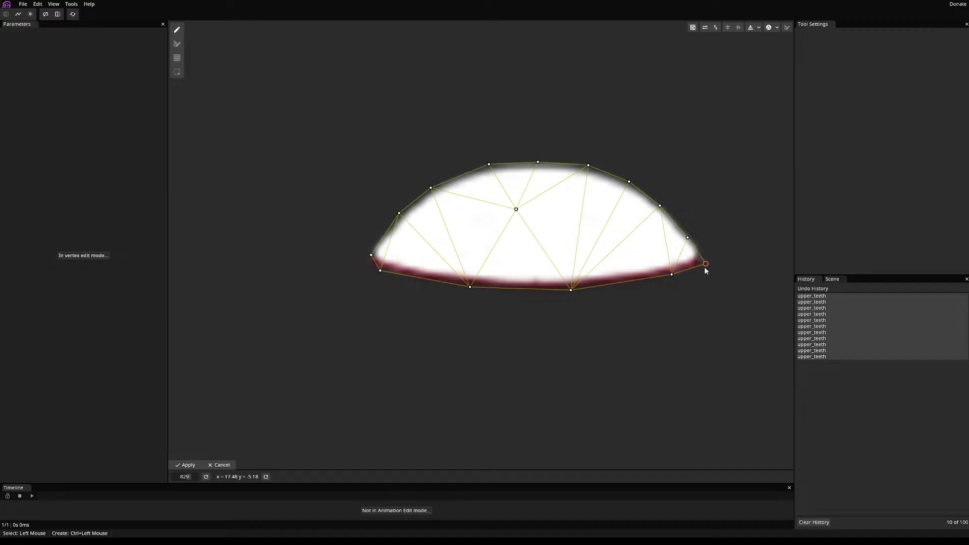
# - Move the left tip vertex of upper_teeth outward, add left and right interior vertices, space the three interior vertices evenly, and apply the mesh
pyautogui.moveTo(372, 255); pyautogui.dragTo(427, 243)
pyautogui.keyDown('ctrl'); pyautogui.click(380, 241); pyautogui.keyUp('ctrl')
pyautogui.keyDown('ctrl'); pyautogui.click(604, 225); pyautogui.keyUp('ctrl')
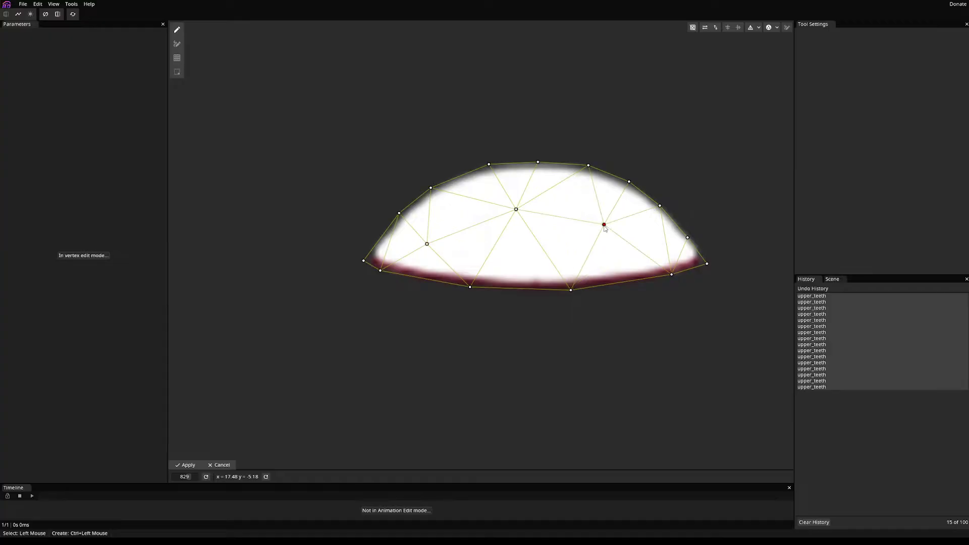
pyautogui.moveTo(604, 225); pyautogui.dragTo(602, 235)
pyautogui.moveTo(507, 207); pyautogui.dragTo(535, 225)
pyautogui.moveTo(428, 245); pyautogui.dragTo(449, 241)
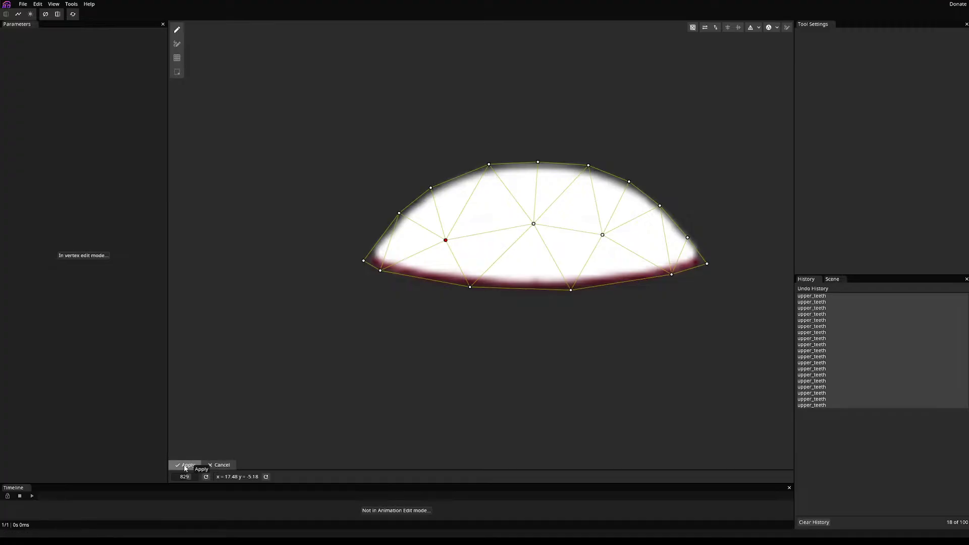
pyautogui.click(185, 465)
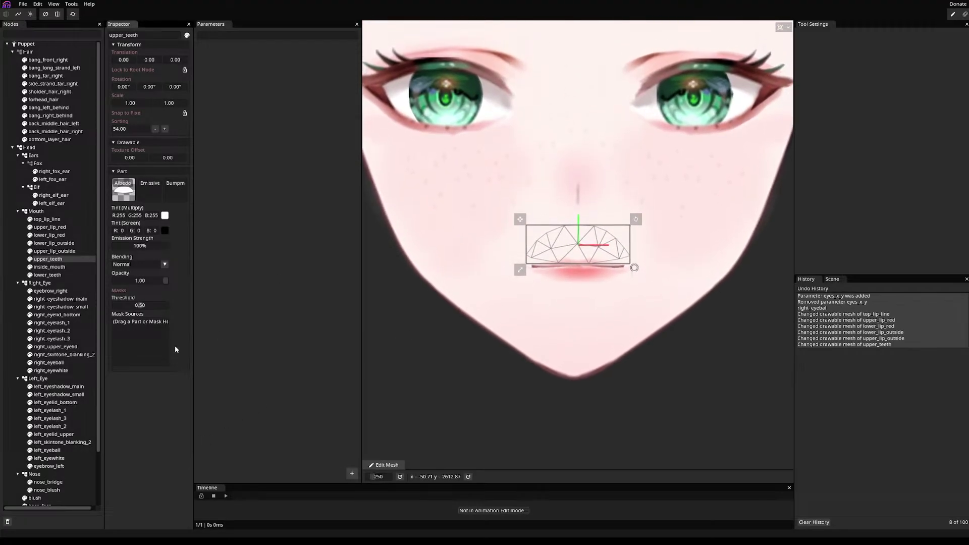
# - Open the mesh of inside_mouth for editing and generate its vertices automatically
pyautogui.click(47, 268)
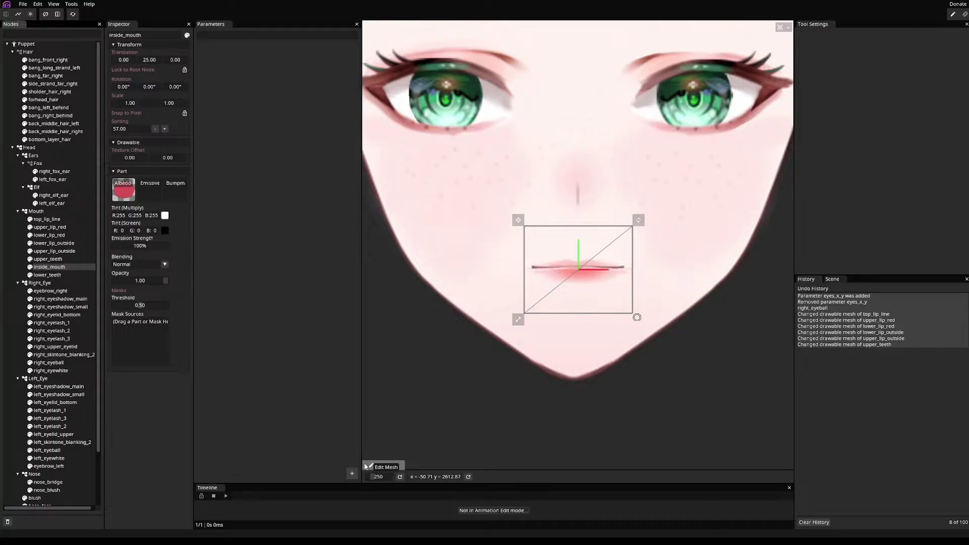
pyautogui.click(383, 465)
pyautogui.scroll(5, 415, 318)
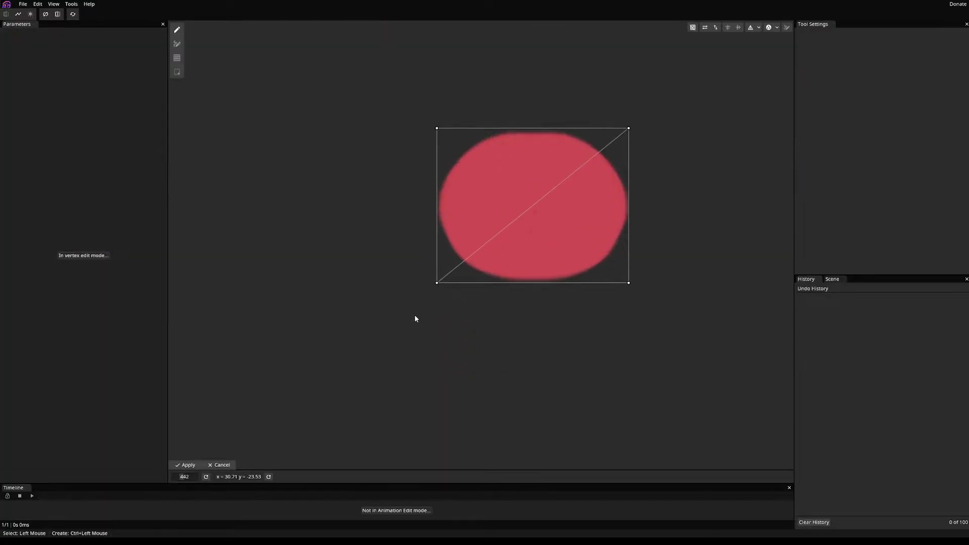
pyautogui.click(769, 27)
pyautogui.scroll(3, 545, 162)
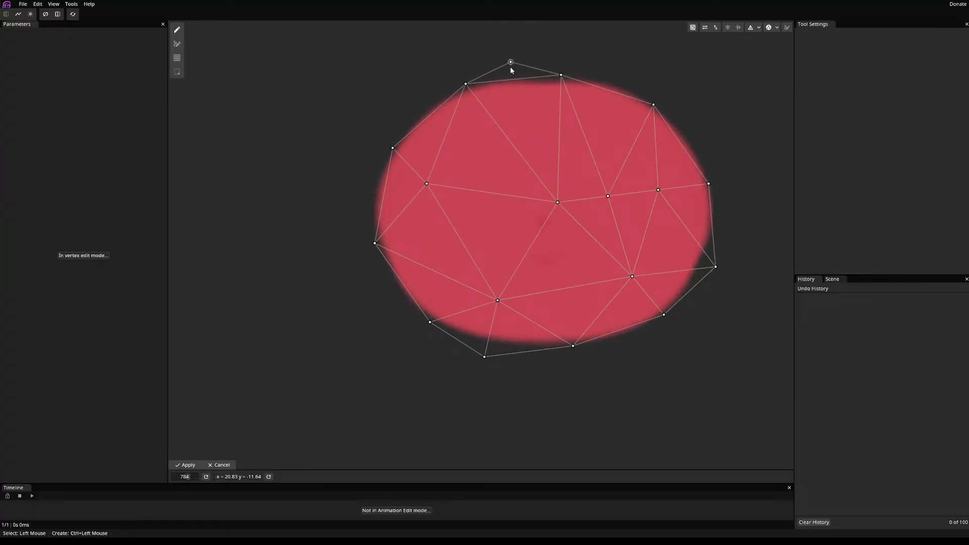
# - Fit the top and right edges of inside_mouth by repositioning stray vertices, adding three along the outline, and triangulating the mesh
pyautogui.moveTo(510, 67); pyautogui.dragTo(581, 115)
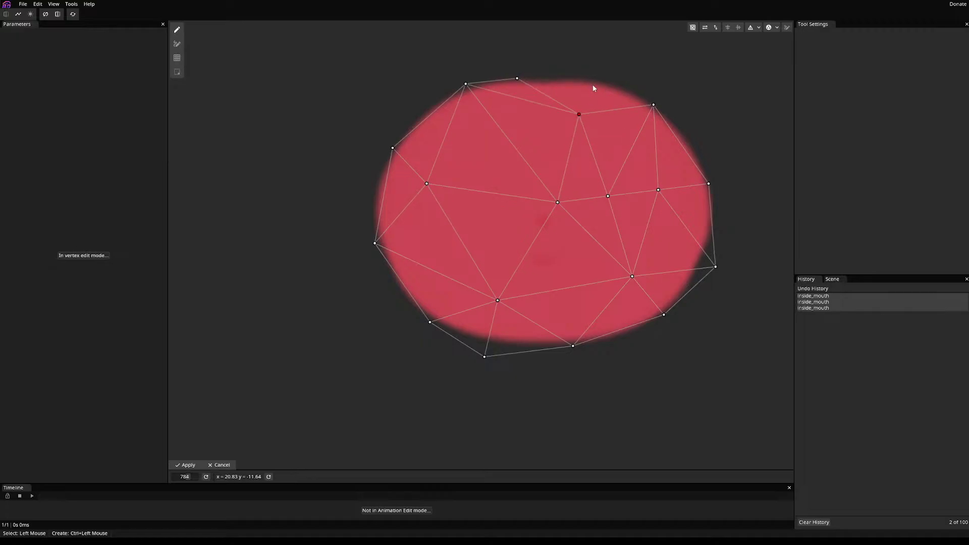
pyautogui.keyDown('ctrl'); pyautogui.click(566, 79); pyautogui.keyUp('ctrl')
pyautogui.keyDown('ctrl'); pyautogui.click(615, 86); pyautogui.keyUp('ctrl')
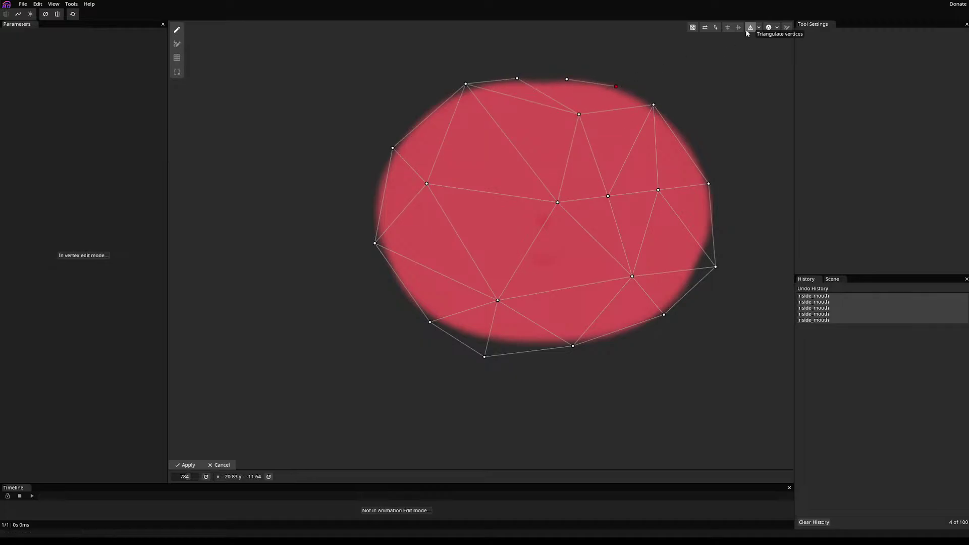
pyautogui.keyDown('ctrl'); pyautogui.click(687, 141); pyautogui.keyUp('ctrl')
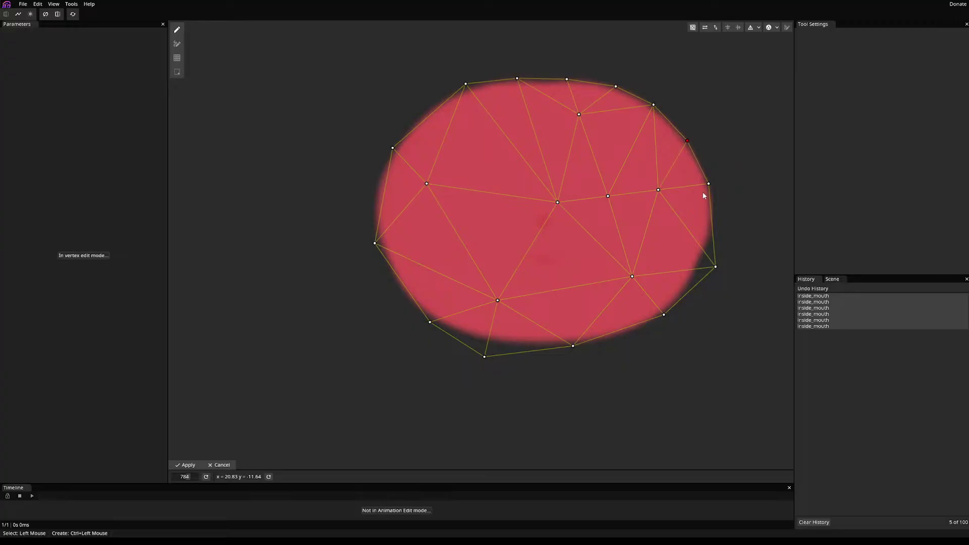
pyautogui.moveTo(715, 267); pyautogui.dragTo(711, 248)
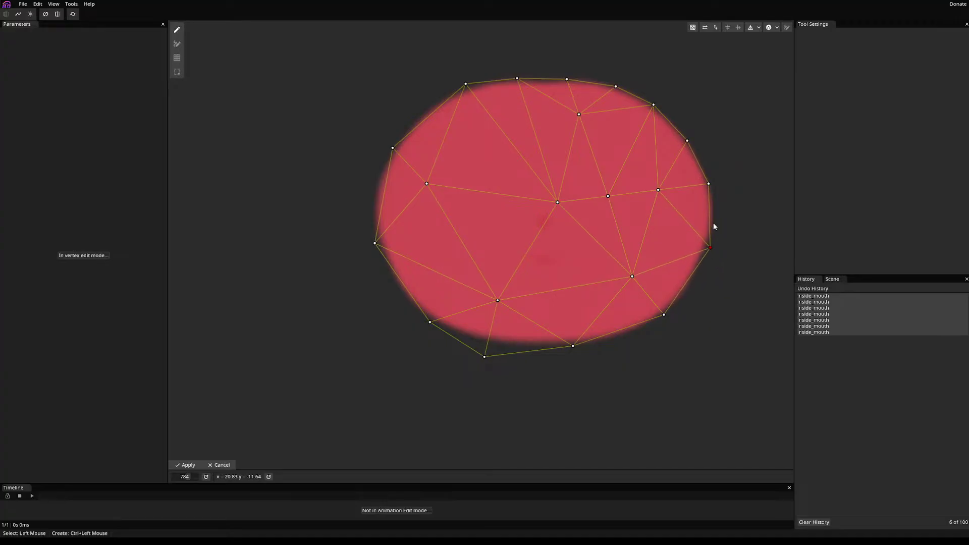
# - Add vertices along the right and lower-right outline of the inside_mouth mesh and fit them just outside the red shape
pyautogui.keyDown('ctrl'); pyautogui.click(712, 218); pyautogui.keyUp('ctrl')
pyautogui.moveTo(709, 185); pyautogui.dragTo(712, 184)
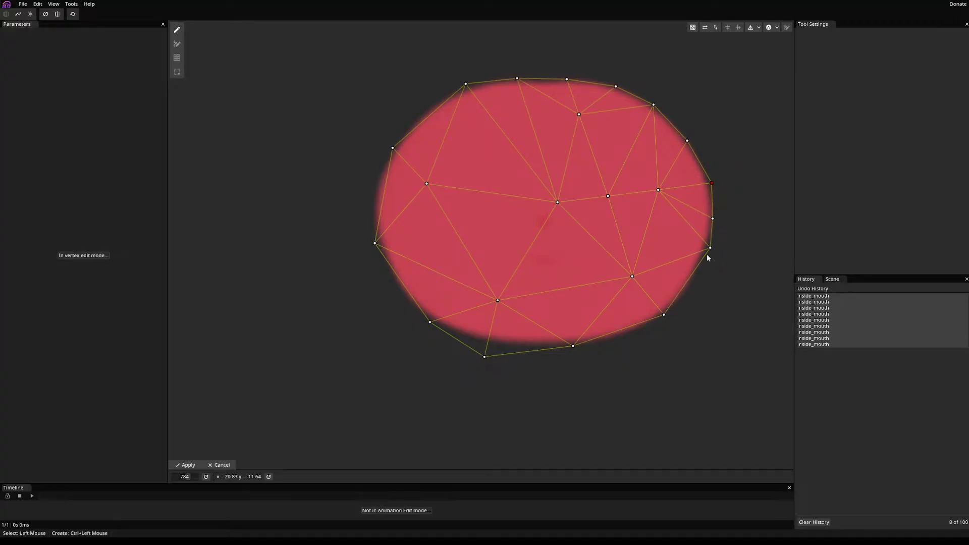
pyautogui.keyDown('ctrl'); pyautogui.click(689, 290); pyautogui.keyUp('ctrl')
pyautogui.moveTo(688, 289); pyautogui.dragTo(692, 288)
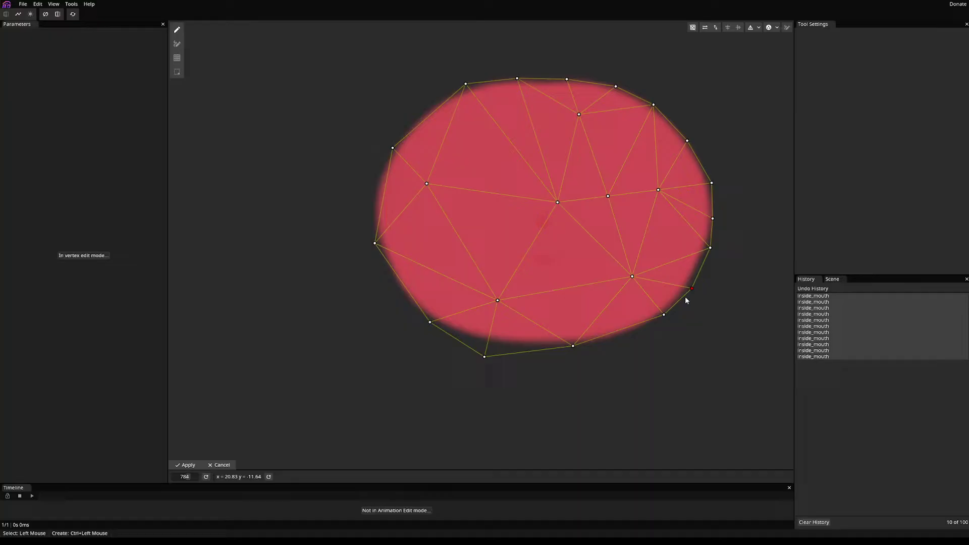
pyautogui.keyDown('ctrl'); pyautogui.click(622, 333); pyautogui.keyUp('ctrl')
pyautogui.moveTo(623, 333); pyautogui.dragTo(626, 336)
# - Pull the lower-left outline vertices close to the mouth shape and add one more vertex between them
pyautogui.moveTo(484, 356); pyautogui.dragTo(496, 342)
pyautogui.moveTo(429, 321); pyautogui.dragTo(408, 304)
pyautogui.keyDown('ctrl'); pyautogui.click(416, 307); pyautogui.keyUp('ctrl')
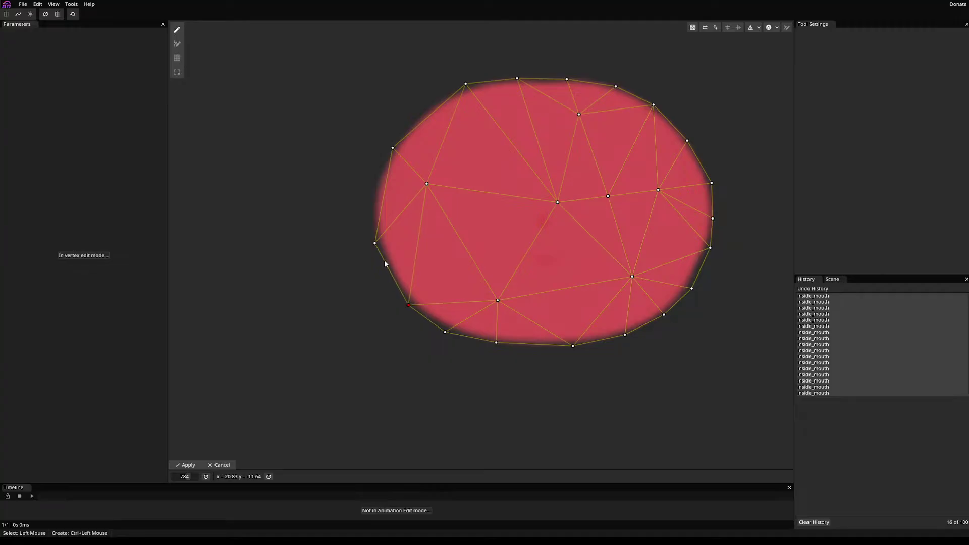
# - Add two vertices on the left outline of the mouth mesh and adjust that side into a smooth curve
pyautogui.keyDown('ctrl'); pyautogui.click(384, 257); pyautogui.keyUp('ctrl')
pyautogui.moveTo(375, 243); pyautogui.dragTo(366, 224)
pyautogui.moveTo(384, 255); pyautogui.dragTo(382, 257)
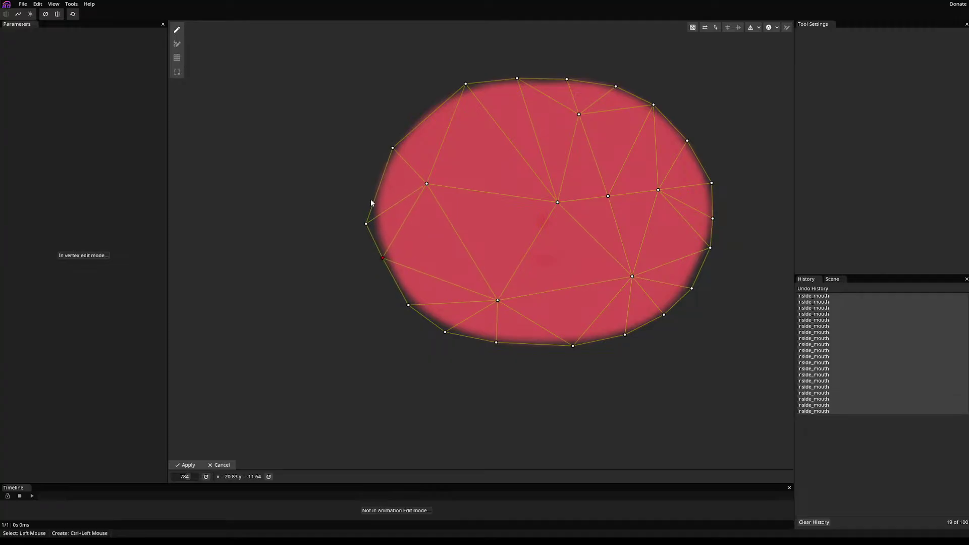
pyautogui.keyDown('ctrl'); pyautogui.click(376, 183); pyautogui.keyUp('ctrl')
pyautogui.moveTo(376, 183); pyautogui.dragTo(374, 177)
pyautogui.click(368, 223)
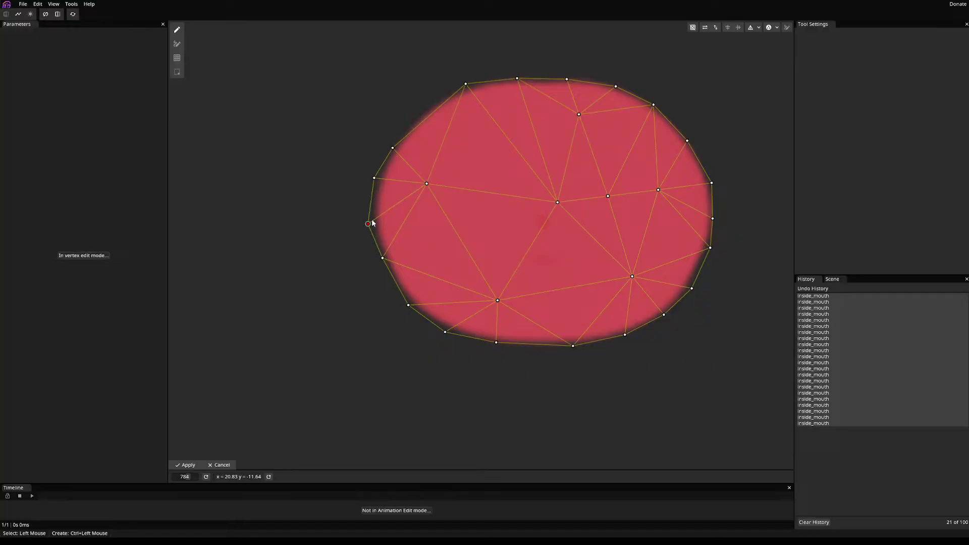
pyautogui.moveTo(373, 222); pyautogui.dragTo(375, 215)
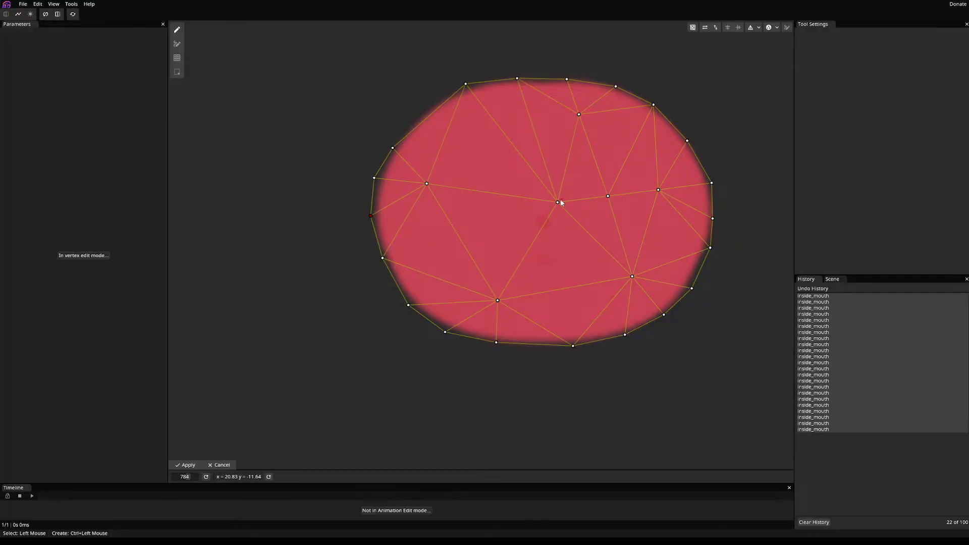
# - Move the central, left and upper interior vertices of the mouth mesh into a more regular layout
pyautogui.moveTo(557, 204); pyautogui.dragTo(552, 219)
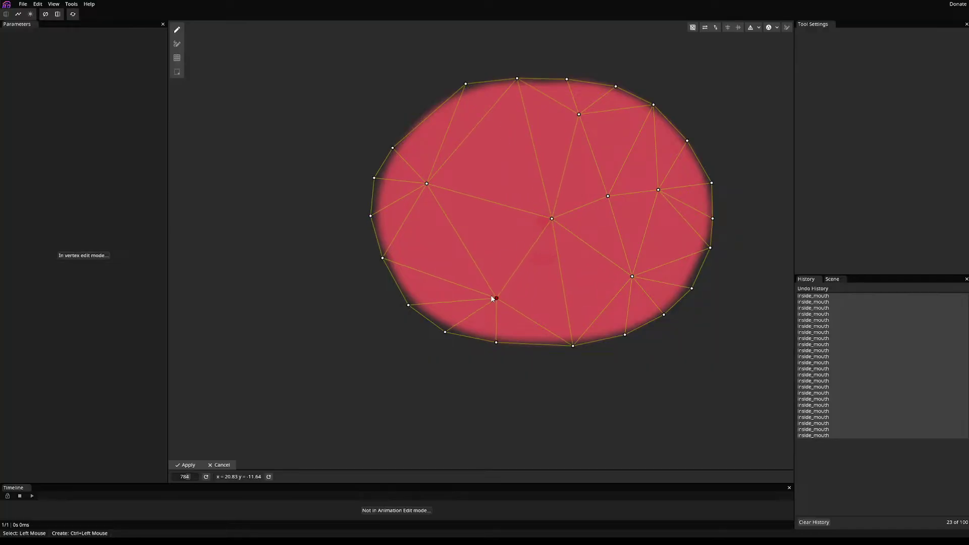
pyautogui.moveTo(492, 299); pyautogui.dragTo(469, 265)
pyautogui.moveTo(427, 184); pyautogui.dragTo(470, 187)
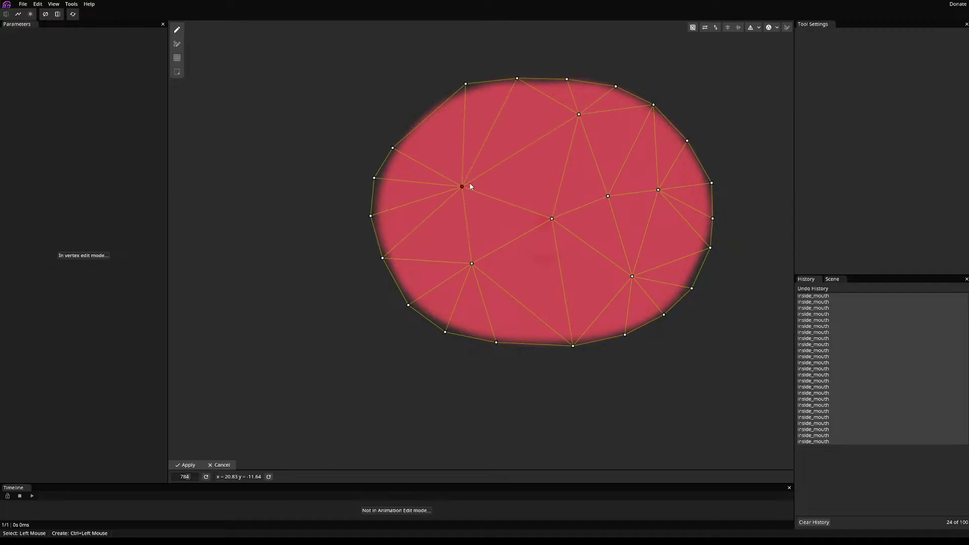
pyautogui.moveTo(580, 114); pyautogui.dragTo(541, 138)
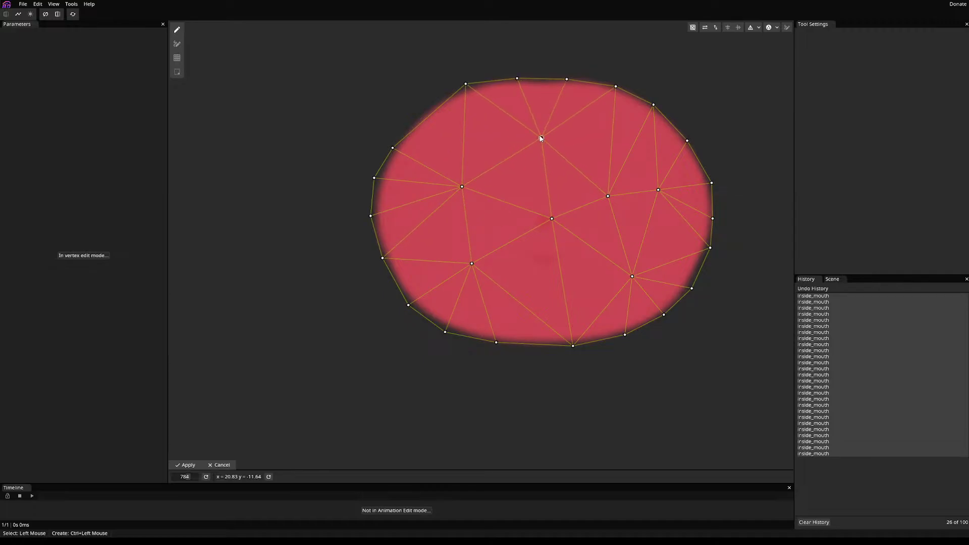
# - Arrange the remaining interior vertices into a ring around a recentred middle vertex, and save the project
pyautogui.moveTo(608, 197); pyautogui.dragTo(619, 191)
pyautogui.moveTo(632, 277); pyautogui.dragTo(613, 237)
pyautogui.moveTo(658, 190); pyautogui.dragTo(548, 274)
pyautogui.click(552, 217)
pyautogui.moveTo(552, 217)
pyautogui.mouseDown()
pyautogui.moveTo(546, 203)
pyautogui.moveTo(539, 208)
pyautogui.mouseUp()
pyautogui.moveTo(609, 238); pyautogui.dragTo(609, 250)
pyautogui.moveTo(546, 276); pyautogui.dragTo(542, 292)
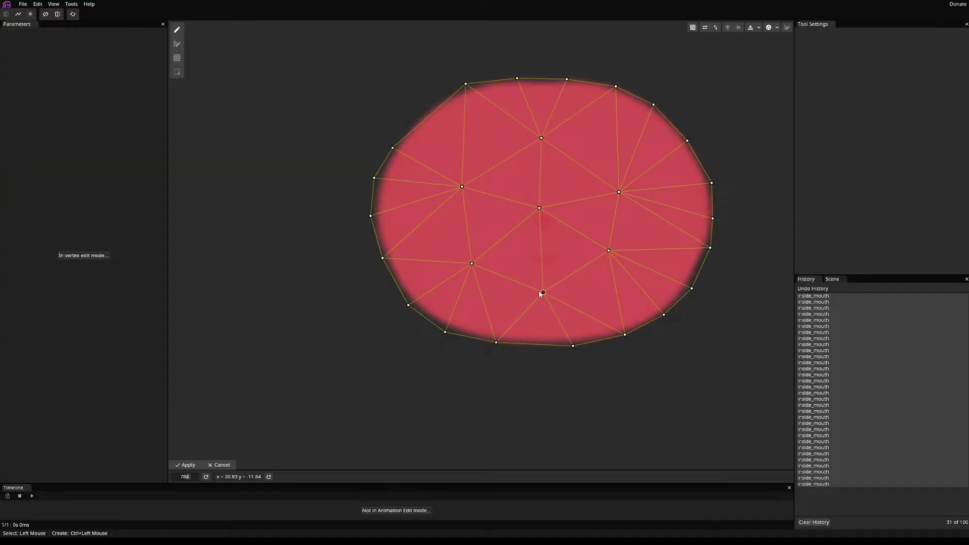
pyautogui.hotkey('ctrl', 's')
# - Tighten the ring of interior vertices so they sit evenly around the middle vertex
pyautogui.moveTo(619, 192); pyautogui.dragTo(609, 178)
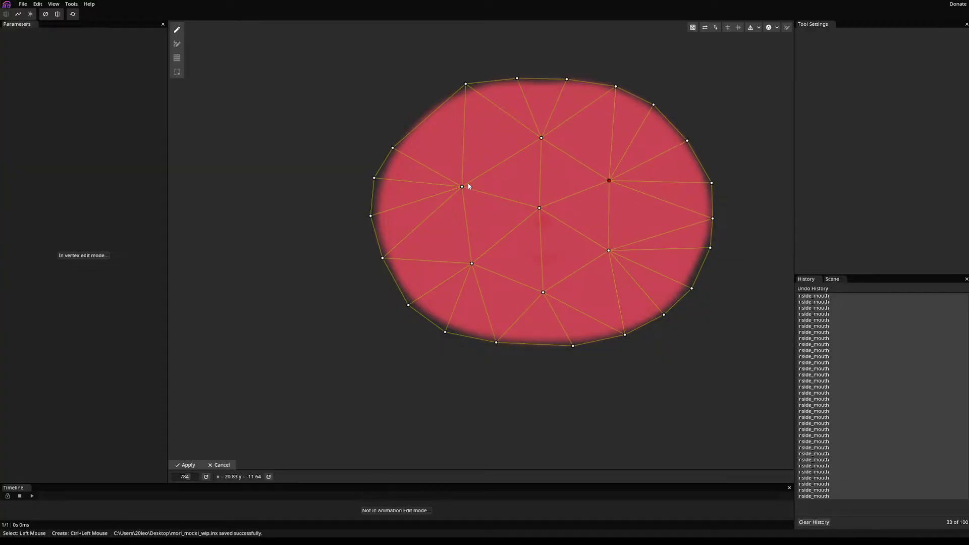
pyautogui.moveTo(462, 186); pyautogui.dragTo(473, 190)
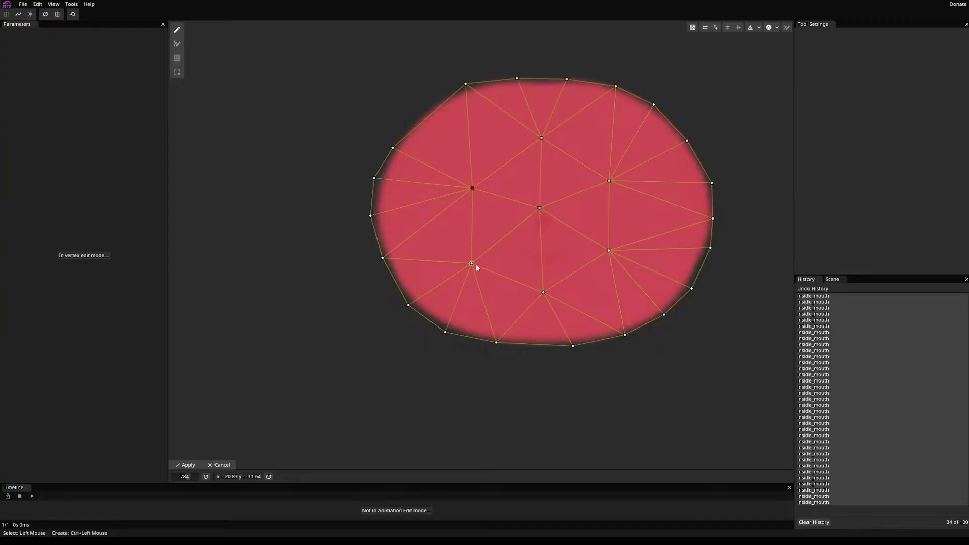
pyautogui.moveTo(474, 264); pyautogui.dragTo(486, 251)
pyautogui.moveTo(543, 292); pyautogui.dragTo(540, 277)
pyautogui.moveTo(608, 250)
pyautogui.mouseDown()
pyautogui.moveTo(596, 244)
pyautogui.moveTo(606, 247)
pyautogui.mouseUp()
pyautogui.moveTo(609, 180); pyautogui.dragTo(603, 185)
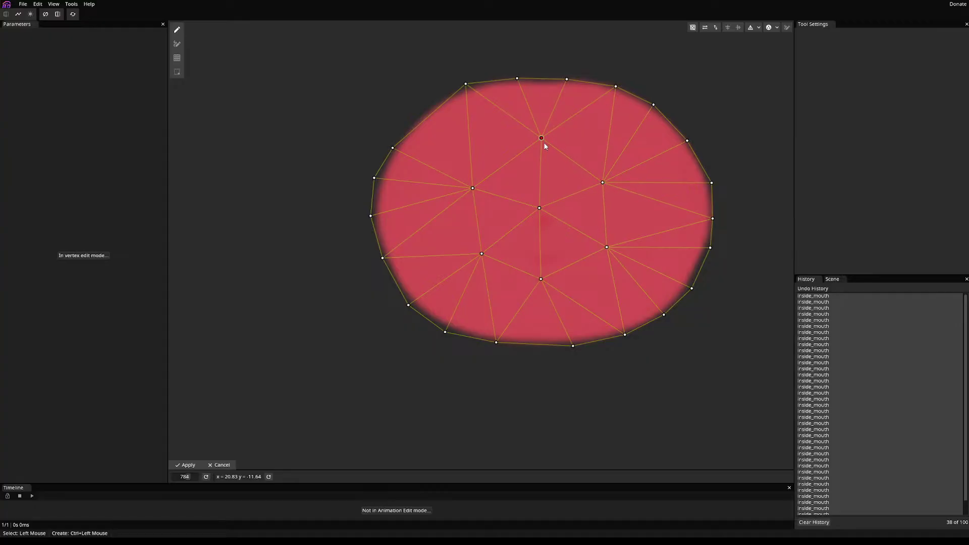
pyautogui.moveTo(542, 146); pyautogui.dragTo(539, 146)
# - Add a vertex on the upper-left outline of the mouth mesh, fit it to the edge, and apply the mesh
pyautogui.keyDown('ctrl'); pyautogui.click(428, 108); pyautogui.keyUp('ctrl')
pyautogui.moveTo(430, 111); pyautogui.dragTo(426, 108)
pyautogui.click(186, 465)
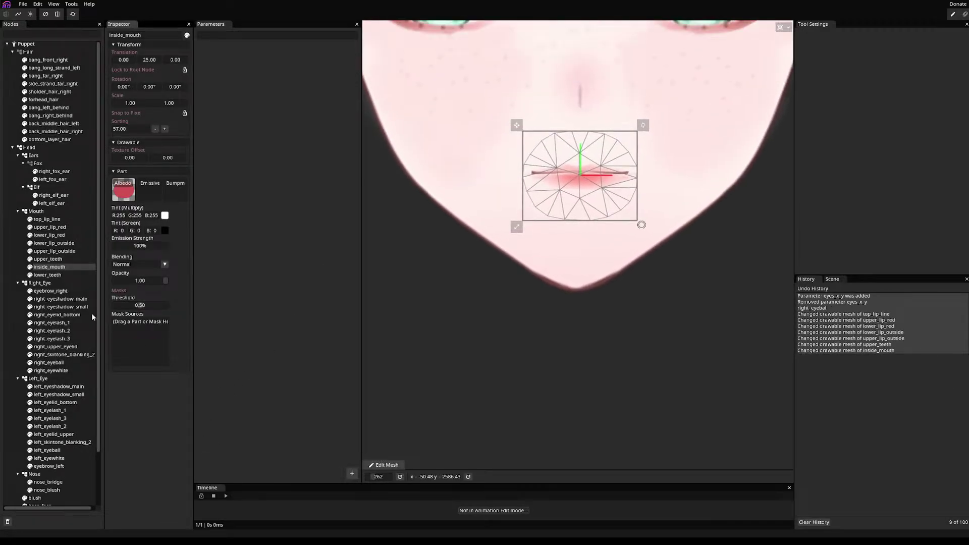
# - Open the mesh of the lower_teeth part for editing and auto-generate its vertices
pyautogui.click(62, 275)
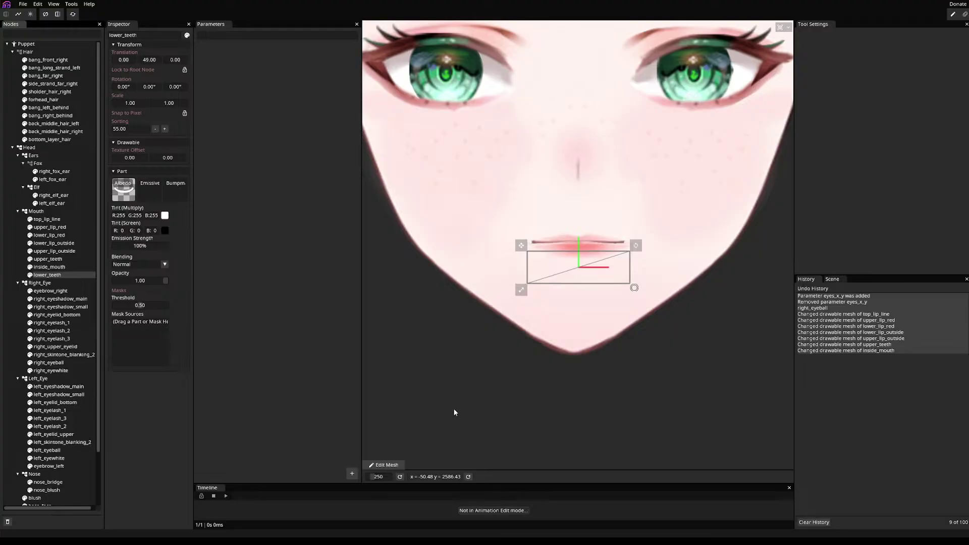
pyautogui.click(379, 466)
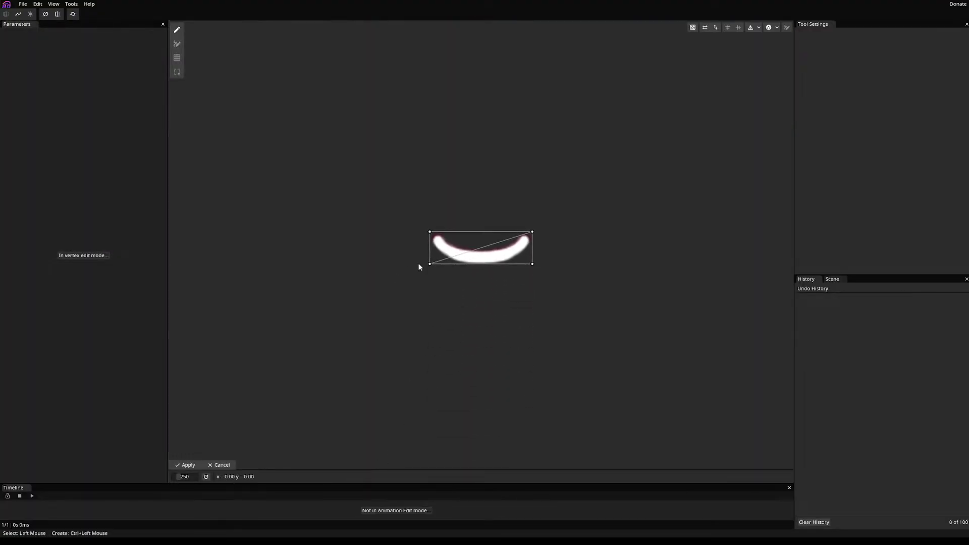
pyautogui.scroll(2, 475, 244)
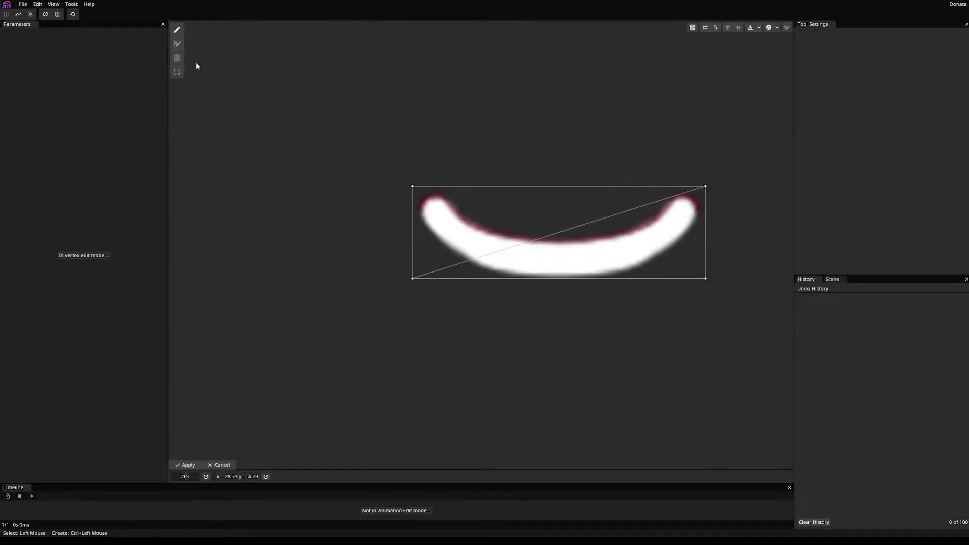
pyautogui.click(769, 28)
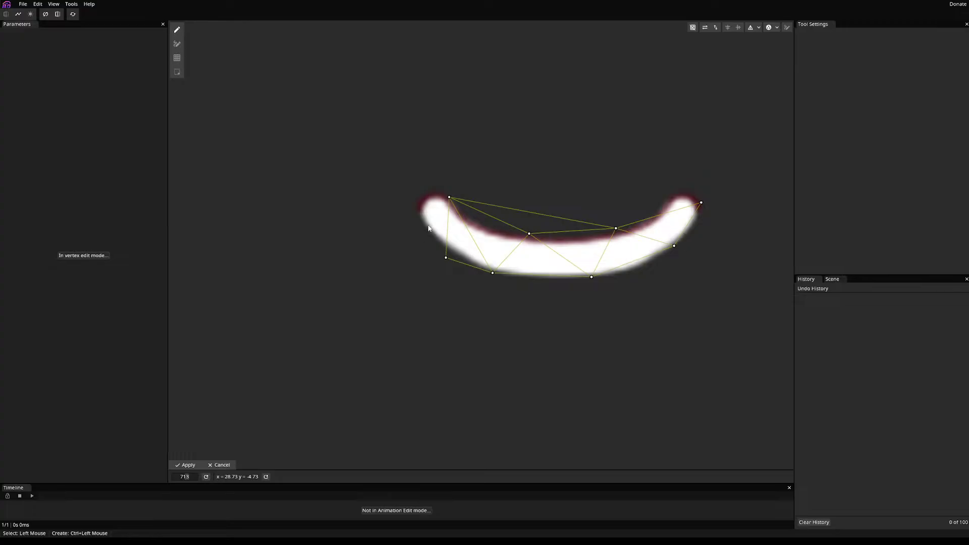
# - Add a vertex on the left part of the teeth's upper inner edge and move the left-end vertices to the outline
pyautogui.click(492, 227)
pyautogui.click(489, 230)
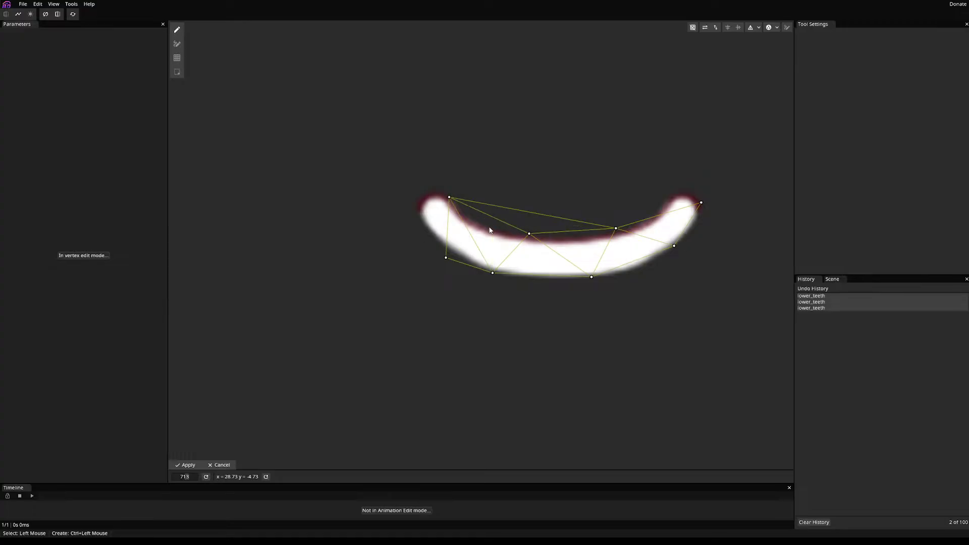
pyautogui.keyDown('ctrl'); pyautogui.click(486, 228); pyautogui.keyUp('ctrl')
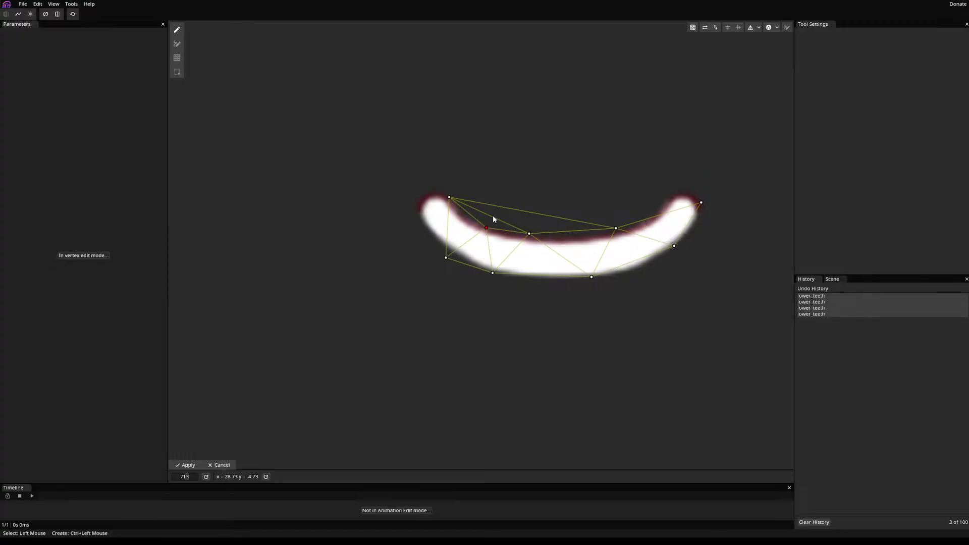
pyautogui.moveTo(449, 198); pyautogui.dragTo(413, 209)
pyautogui.moveTo(445, 258); pyautogui.dragTo(448, 252)
# - Add vertices along the lower-right edge of the teeth and around their right tip
pyautogui.keyDown('ctrl'); pyautogui.click(638, 266); pyautogui.keyUp('ctrl')
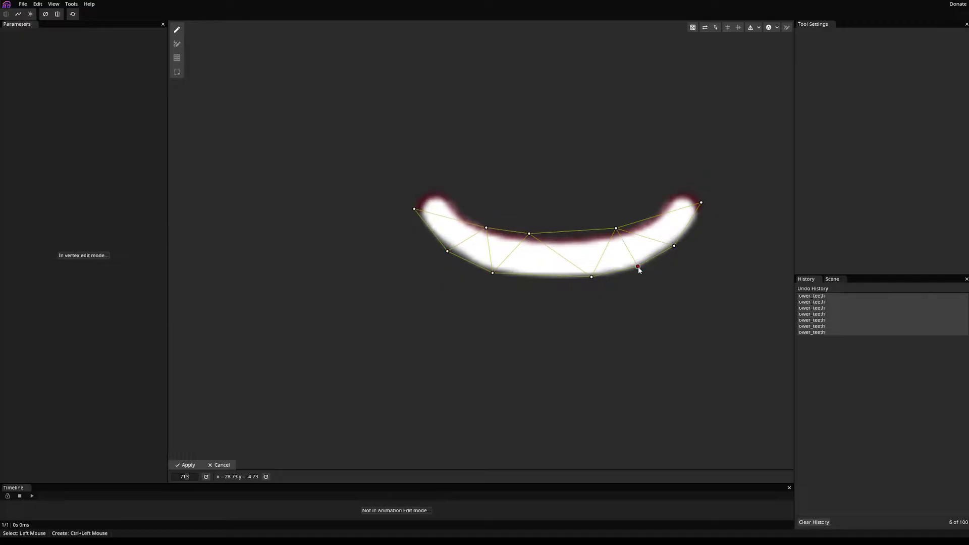
pyautogui.moveTo(638, 268); pyautogui.dragTo(641, 268)
pyautogui.keyDown('ctrl'); pyautogui.click(691, 231); pyautogui.keyUp('ctrl')
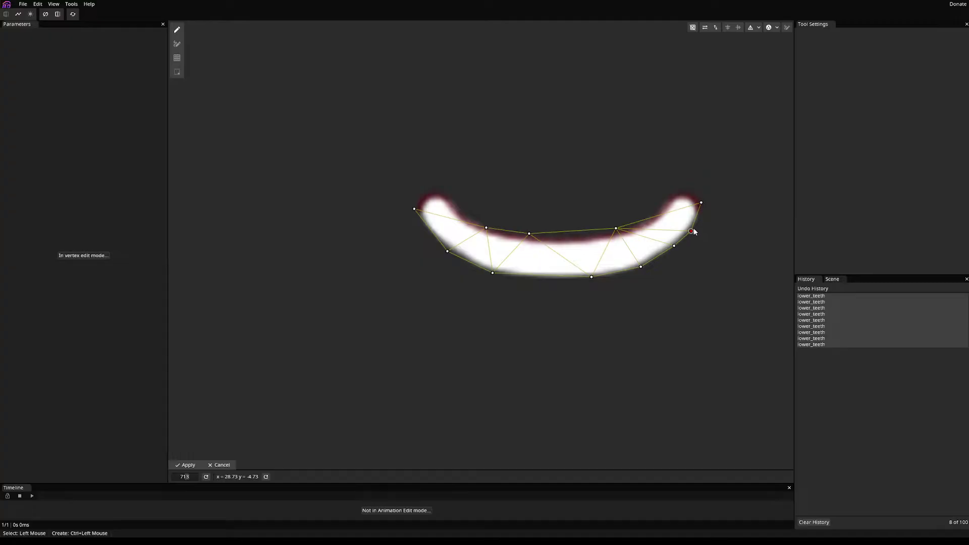
pyautogui.keyDown('ctrl'); pyautogui.click(705, 210); pyautogui.keyUp('ctrl')
pyautogui.moveTo(701, 202); pyautogui.dragTo(700, 199)
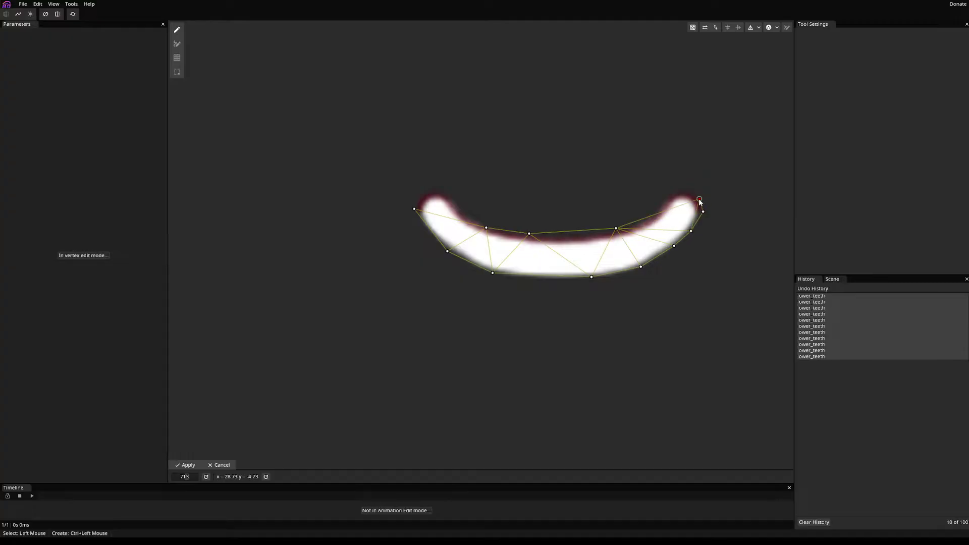
pyautogui.keyDown('ctrl'); pyautogui.click(690, 189); pyautogui.keyUp('ctrl')
pyautogui.keyDown('ctrl'); pyautogui.click(670, 193); pyautogui.keyUp('ctrl')
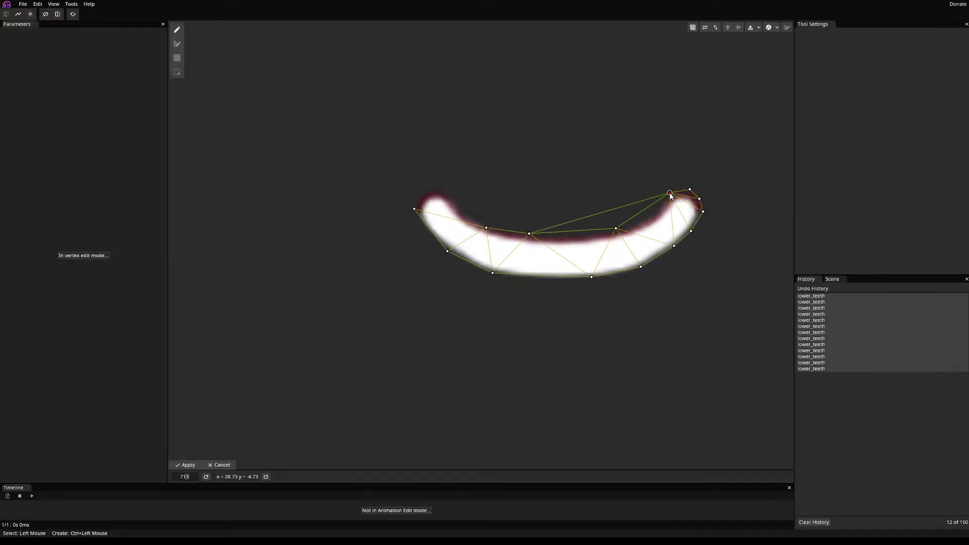
# - Add vertices along the teeth's upper inner curve from the right tip across to the left side
pyautogui.keyDown('ctrl'); pyautogui.click(663, 202); pyautogui.keyUp('ctrl')
pyautogui.keyDown('ctrl'); pyautogui.click(652, 213); pyautogui.keyUp('ctrl')
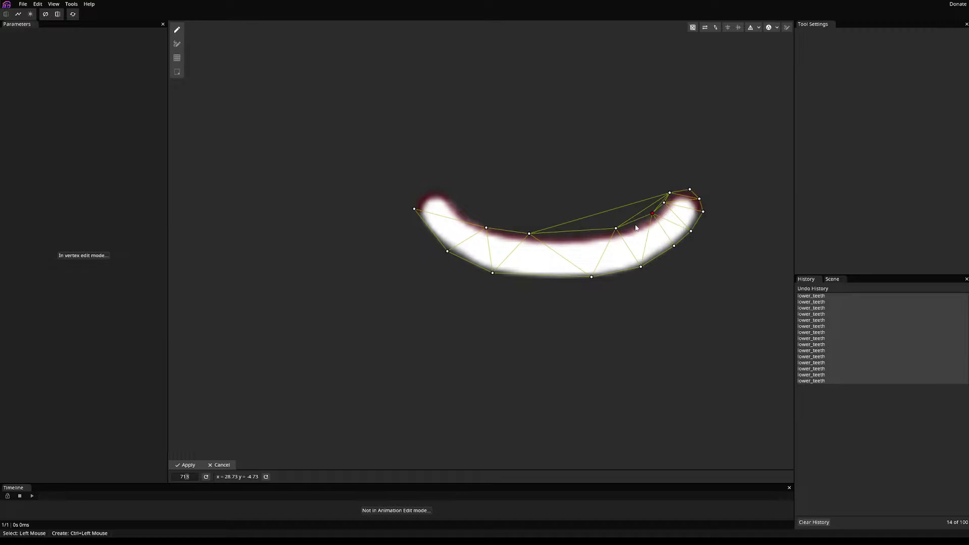
pyautogui.keyDown('ctrl'); pyautogui.click(635, 224); pyautogui.keyUp('ctrl')
pyautogui.keyDown('ctrl'); pyautogui.click(594, 230); pyautogui.keyUp('ctrl')
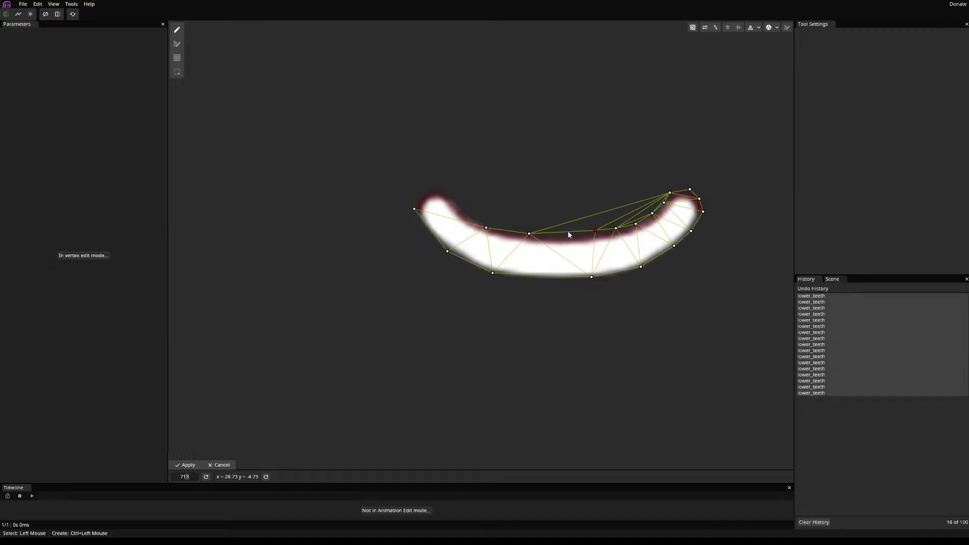
pyautogui.keyDown('ctrl'); pyautogui.click(569, 231); pyautogui.keyUp('ctrl')
pyautogui.keyDown('ctrl'); pyautogui.click(529, 234); pyautogui.keyUp('ctrl')
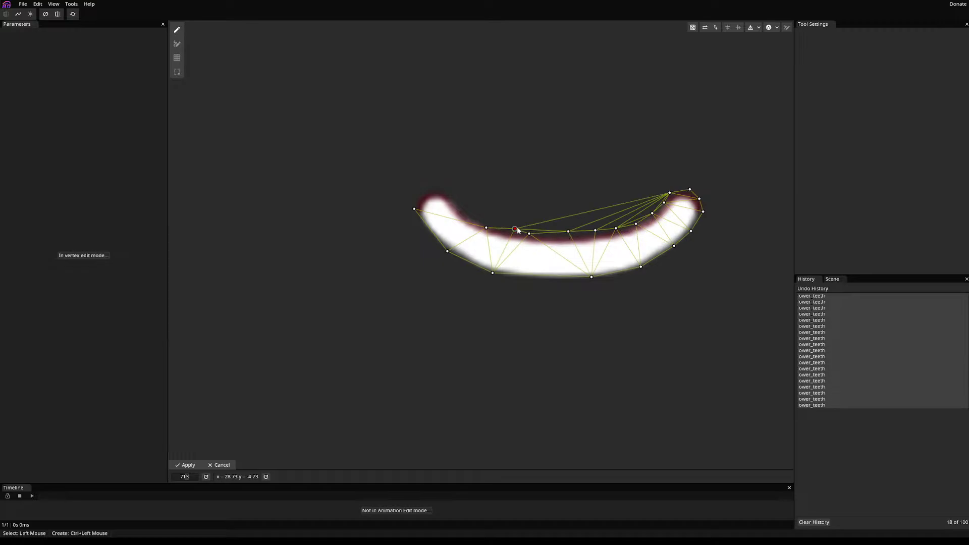
pyautogui.keyDown('ctrl'); pyautogui.click(504, 230); pyautogui.keyUp('ctrl')
pyautogui.keyDown('ctrl'); pyautogui.click(475, 222); pyautogui.keyUp('ctrl')
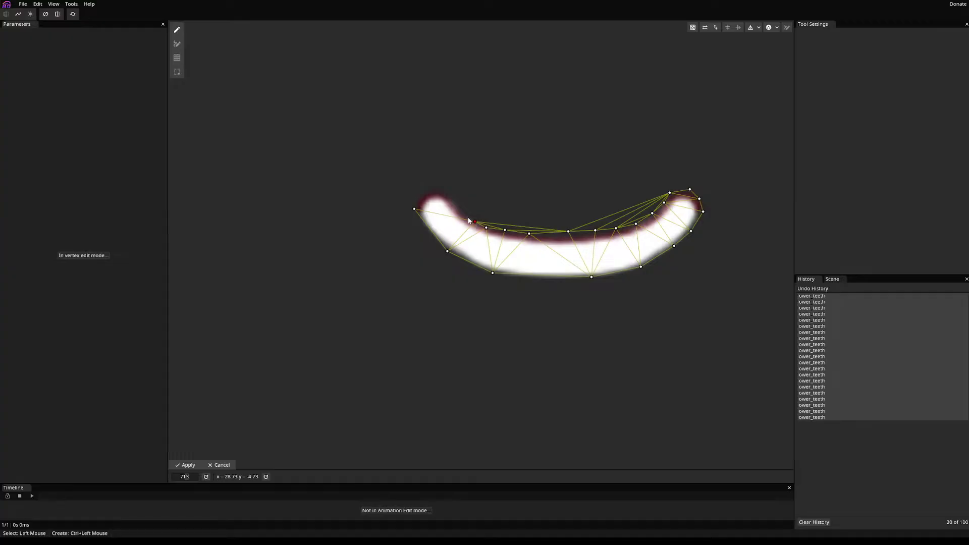
# - Continue the vertices up the left inner curve of the teeth and around the left tip
pyautogui.keyDown('ctrl'); pyautogui.click(468, 217); pyautogui.keyUp('ctrl')
pyautogui.keyDown('ctrl'); pyautogui.click(463, 209); pyautogui.keyUp('ctrl')
pyautogui.keyDown('ctrl'); pyautogui.click(455, 199); pyautogui.keyUp('ctrl')
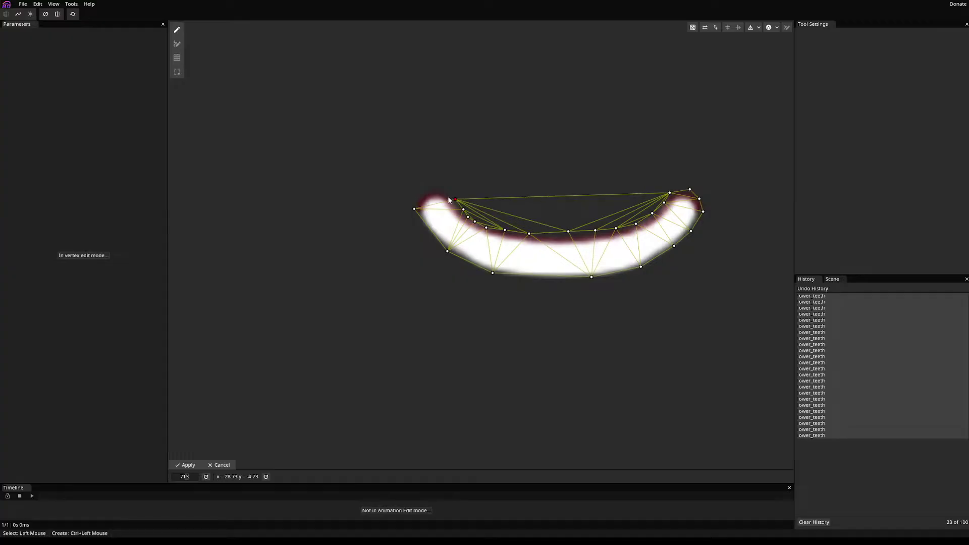
pyautogui.keyDown('ctrl'); pyautogui.click(447, 192); pyautogui.keyUp('ctrl')
pyautogui.keyDown('ctrl'); pyautogui.click(432, 190); pyautogui.keyUp('ctrl')
pyautogui.keyDown('ctrl'); pyautogui.click(422, 192); pyautogui.keyUp('ctrl')
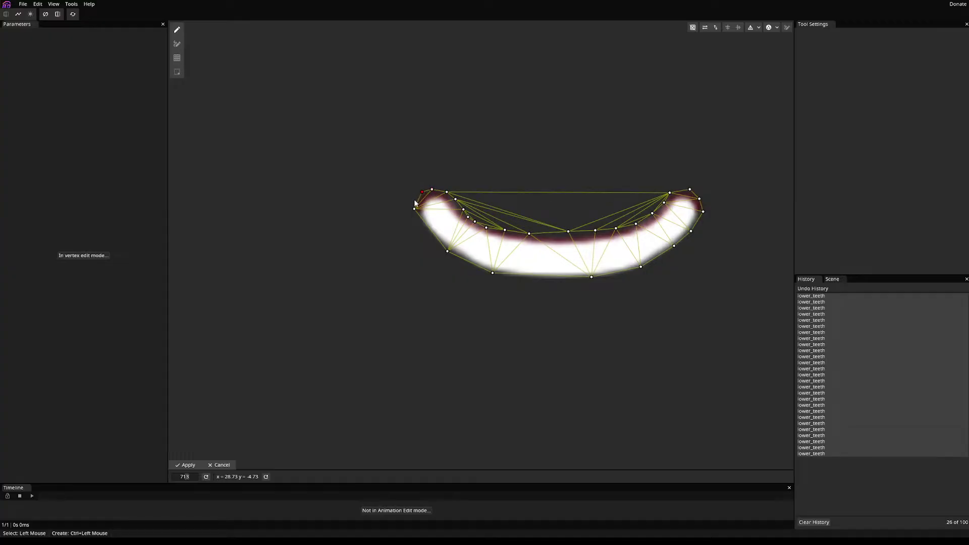
pyautogui.keyDown('ctrl'); pyautogui.click(414, 199); pyautogui.keyUp('ctrl')
# - Add vertices along the teeth's lower outer edge from the left tip to the right side, fitting the last one to the outline
pyautogui.keyDown('ctrl'); pyautogui.click(422, 225); pyautogui.keyUp('ctrl')
pyautogui.keyDown('ctrl'); pyautogui.click(432, 236); pyautogui.keyUp('ctrl')
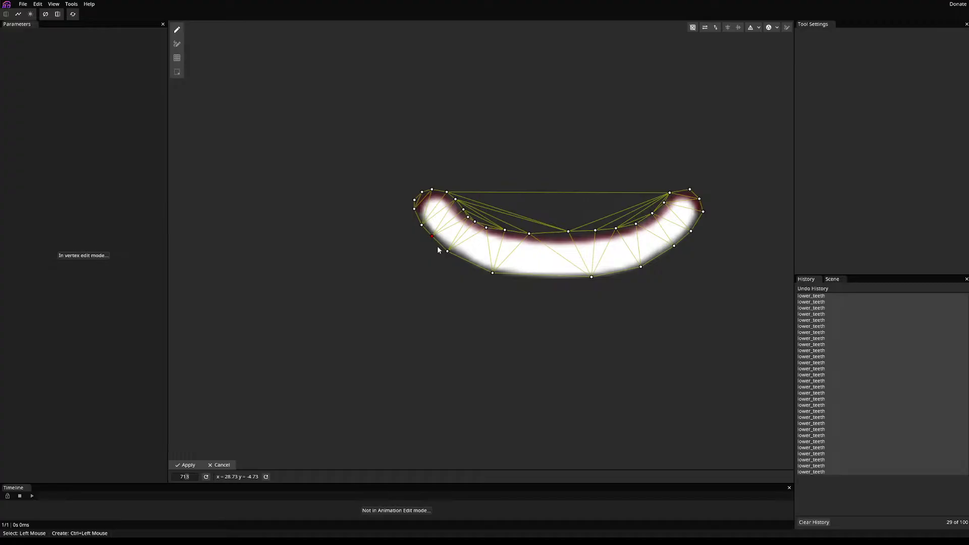
pyautogui.keyDown('ctrl'); pyautogui.click(461, 260); pyautogui.keyUp('ctrl')
pyautogui.keyDown('ctrl'); pyautogui.click(477, 269); pyautogui.keyUp('ctrl')
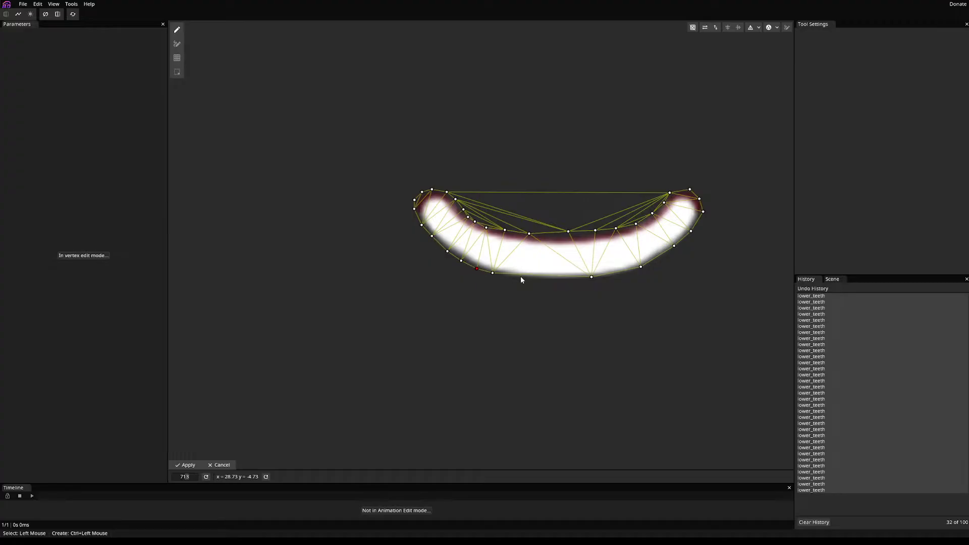
pyautogui.keyDown('ctrl'); pyautogui.click(518, 276); pyautogui.keyUp('ctrl')
pyautogui.keyDown('ctrl'); pyautogui.click(545, 278); pyautogui.keyUp('ctrl')
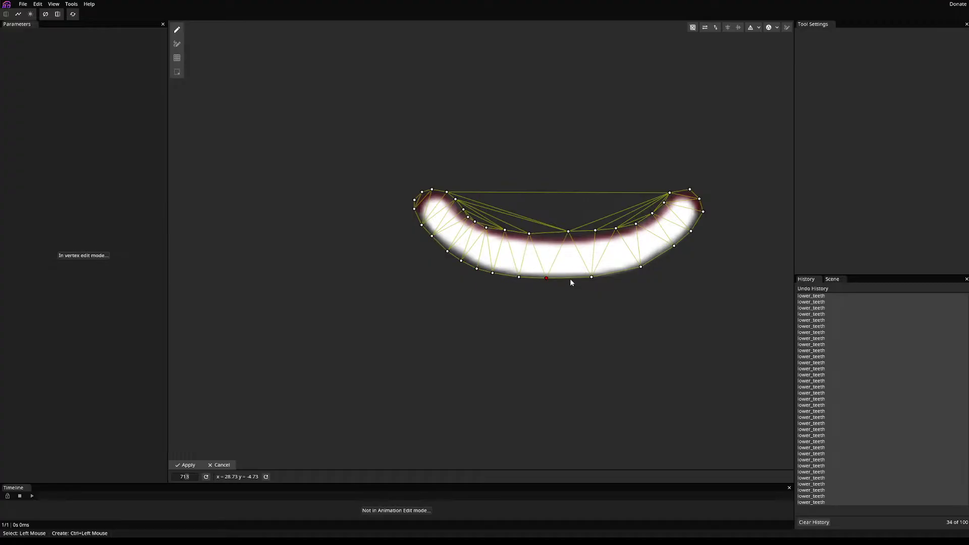
pyautogui.keyDown('ctrl'); pyautogui.click(571, 279); pyautogui.keyUp('ctrl')
pyautogui.keyDown('ctrl'); pyautogui.click(617, 272); pyautogui.keyUp('ctrl')
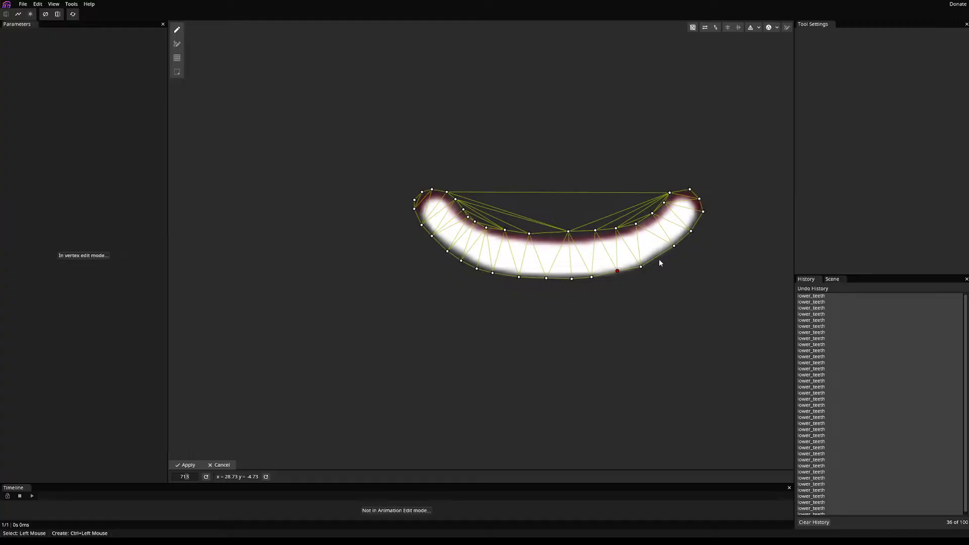
pyautogui.moveTo(659, 254); pyautogui.dragTo(661, 257)
# - Fit the vertices along the teeth's upper inner curve closer to the artwork and apply the lower_teeth mesh
pyautogui.moveTo(568, 231); pyautogui.dragTo(617, 229)
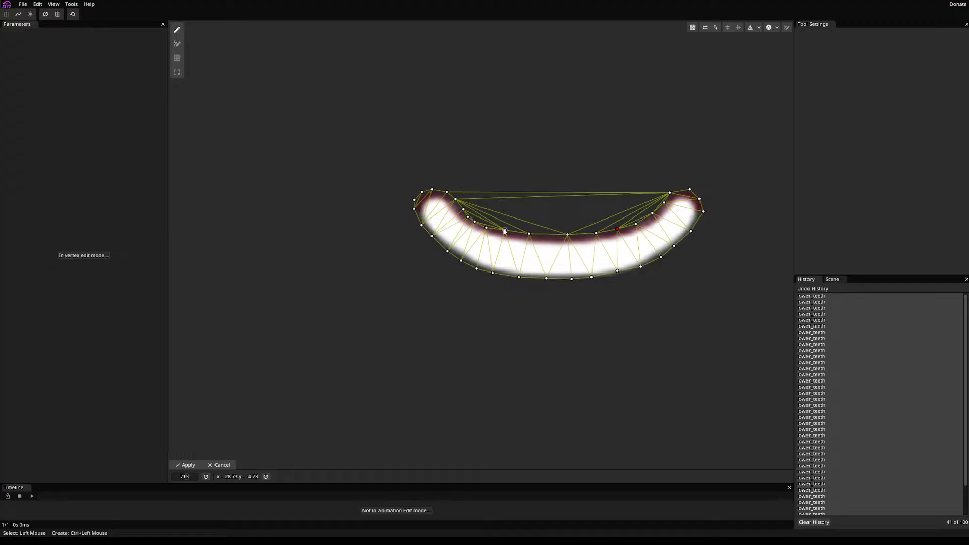
pyautogui.click(185, 464)
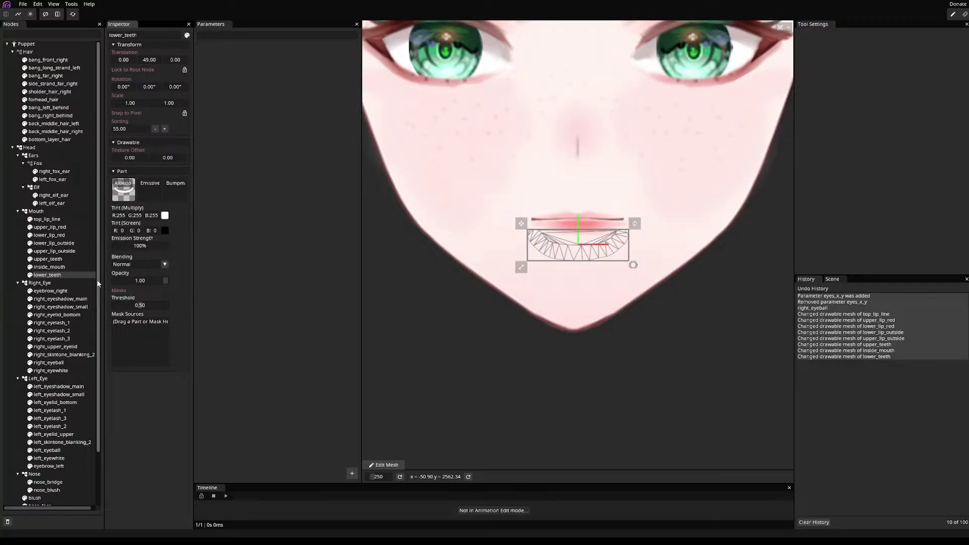
# - Add inside_mouth as a mask source for both lower_teeth and upper_teeth
pyautogui.keyDown('ctrl'); pyautogui.click(67, 267); pyautogui.keyUp('ctrl')
pyautogui.keyDown('ctrl'); pyautogui.click(68, 275); pyautogui.keyUp('ctrl')
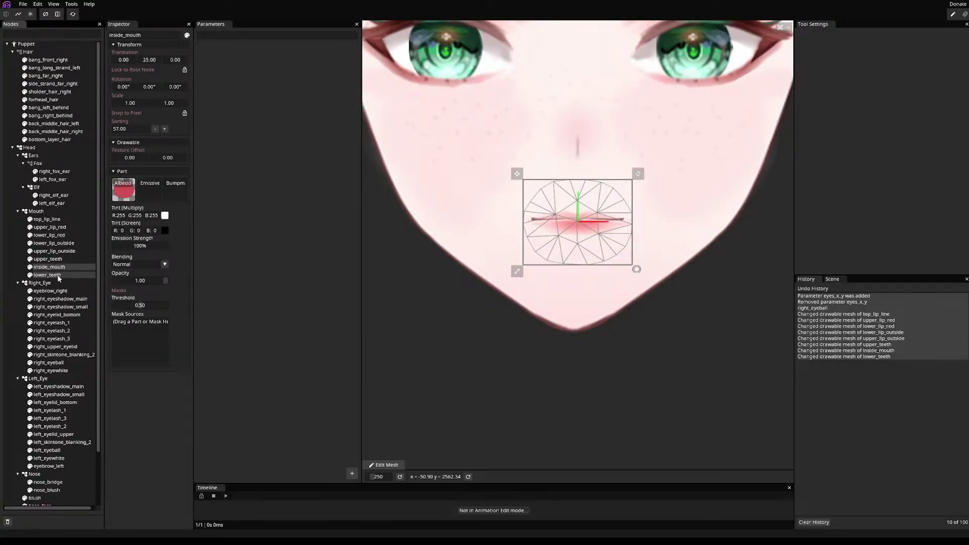
pyautogui.click(59, 275)
pyautogui.moveTo(40, 267); pyautogui.dragTo(139, 330)
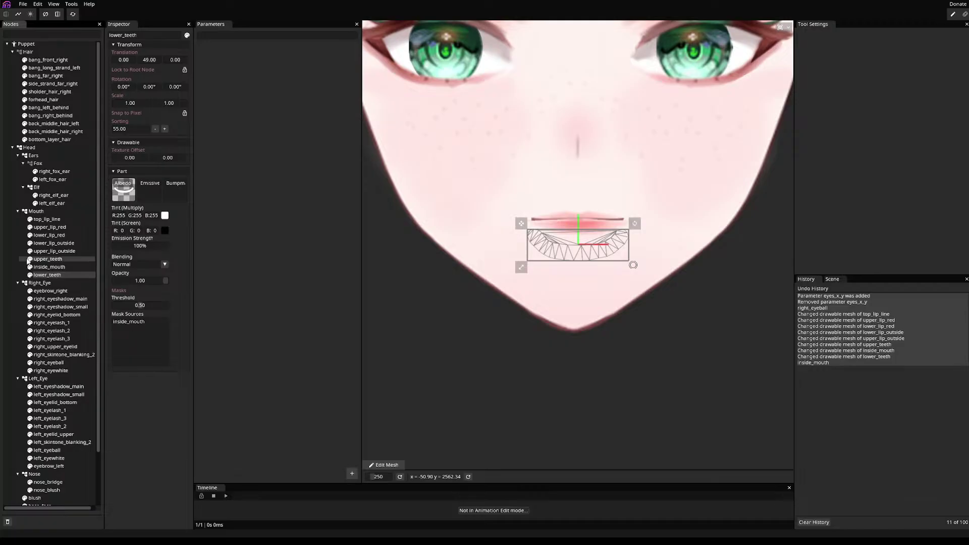
pyautogui.click(47, 259)
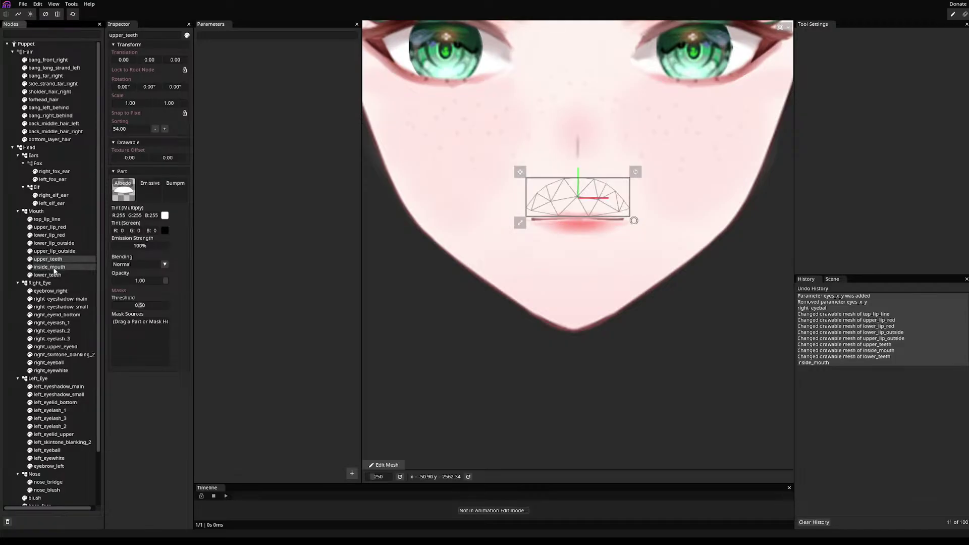
pyautogui.moveTo(46, 267); pyautogui.dragTo(123, 341)
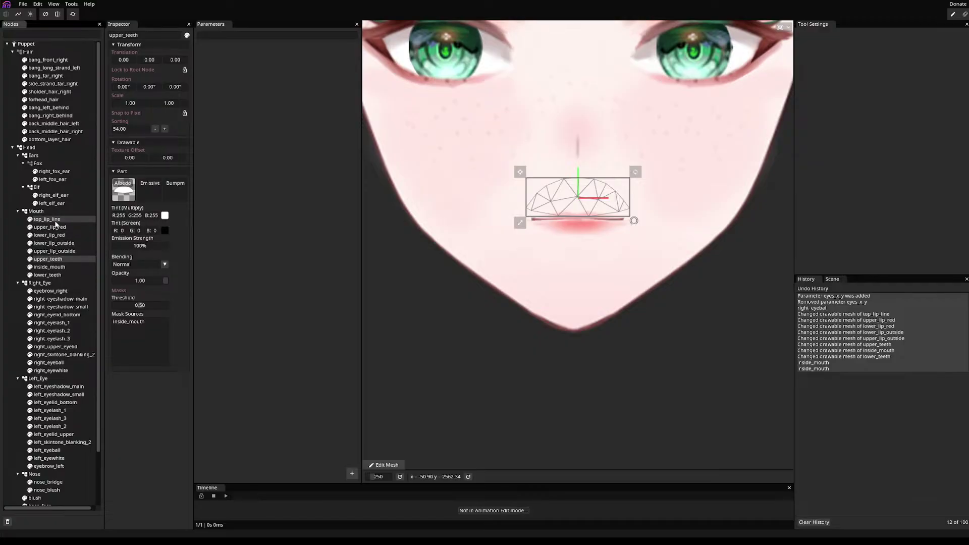
# - Hide lower_lip_outside, upper_lip_outside, top_lip_line, upper_lip_red and lower_lip_red to expose the inside of the mouth
pyautogui.click(69, 244)
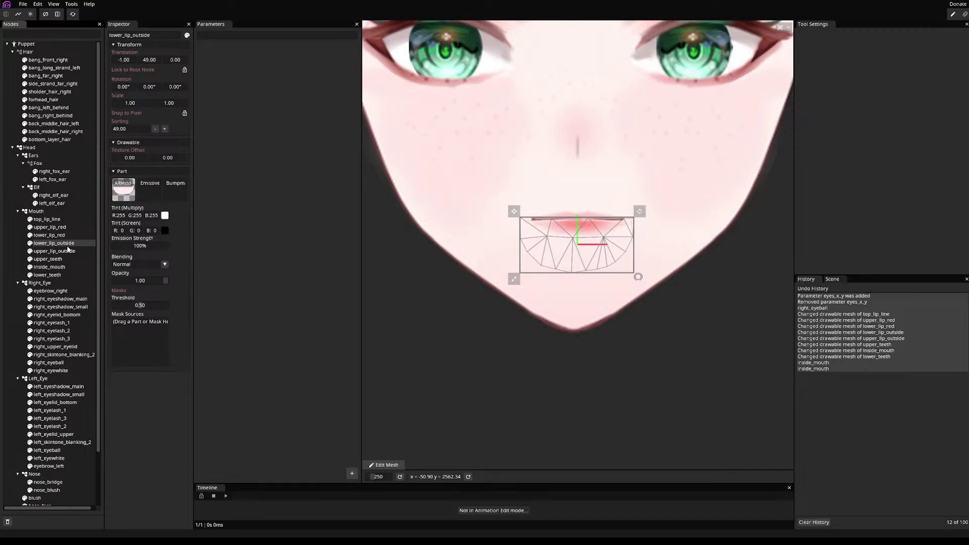
pyautogui.keyDown('ctrl'); pyautogui.click(31, 247); pyautogui.keyUp('ctrl')
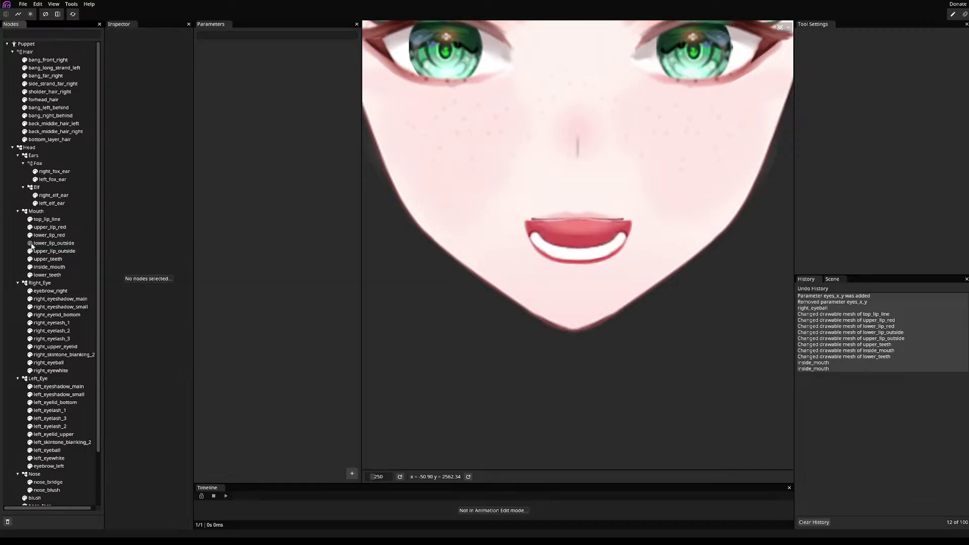
pyautogui.click(30, 251)
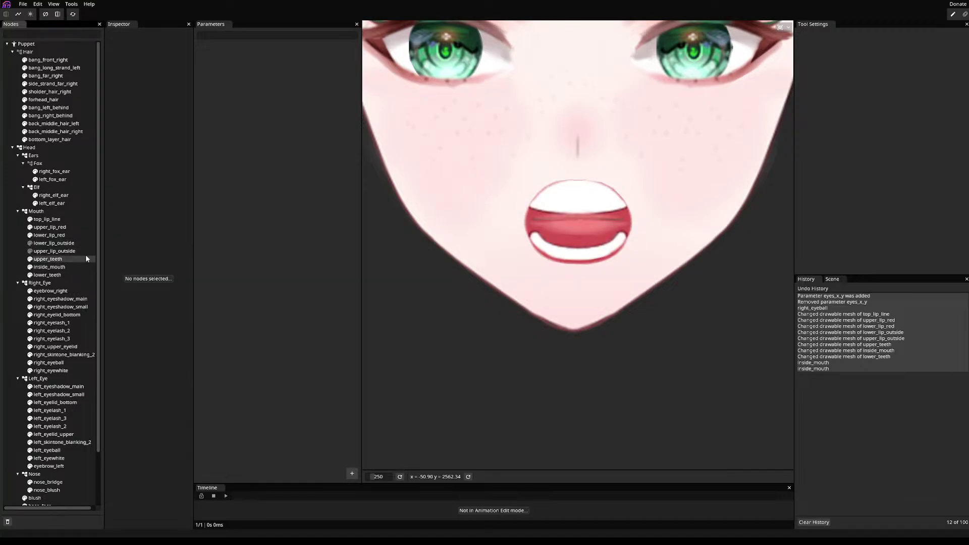
pyautogui.click(30, 219)
pyautogui.click(30, 227)
pyautogui.click(29, 228)
pyautogui.click(30, 227)
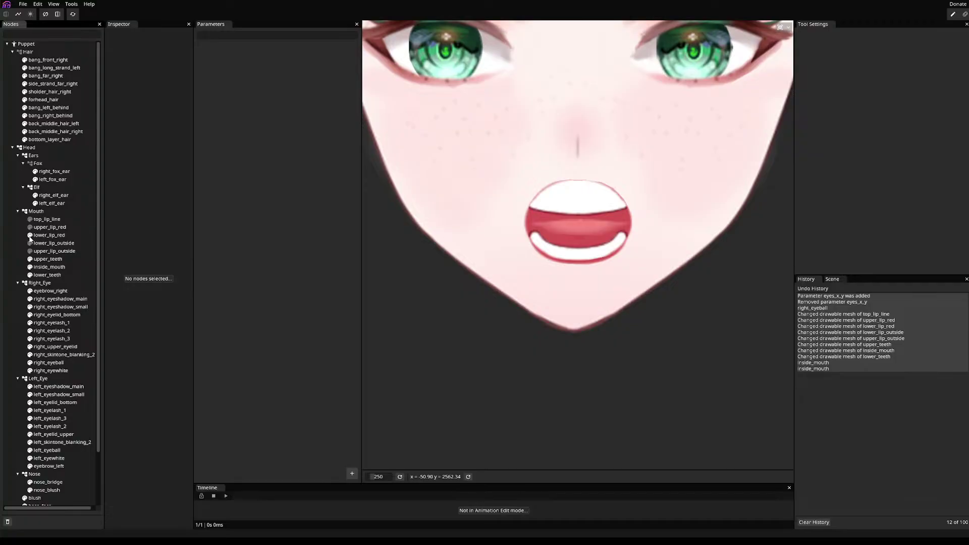
pyautogui.click(30, 236)
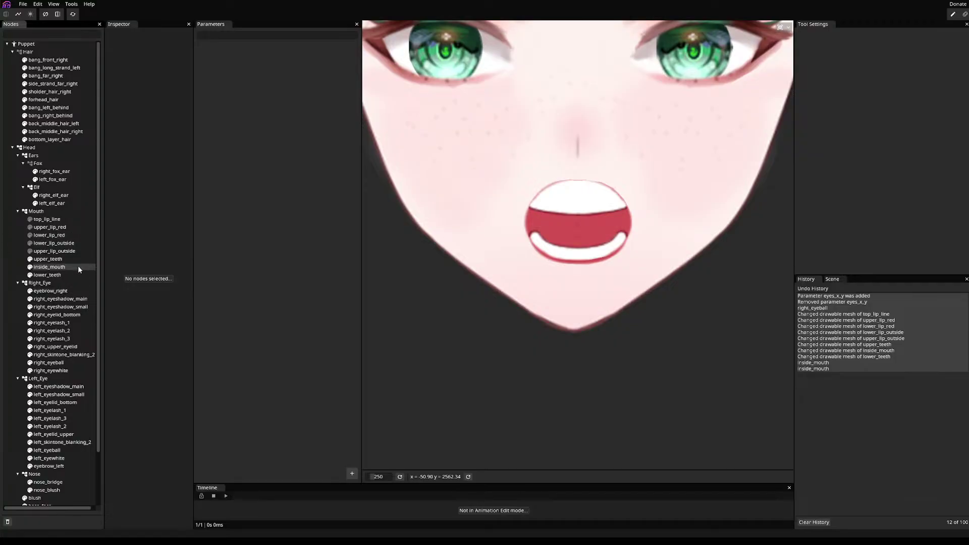
# - Test the inside_mouth masking by temporarily moving upper_teeth and lower_teeth
pyautogui.scroll(-2, 77, 265)
pyautogui.scroll(2, 74, 273)
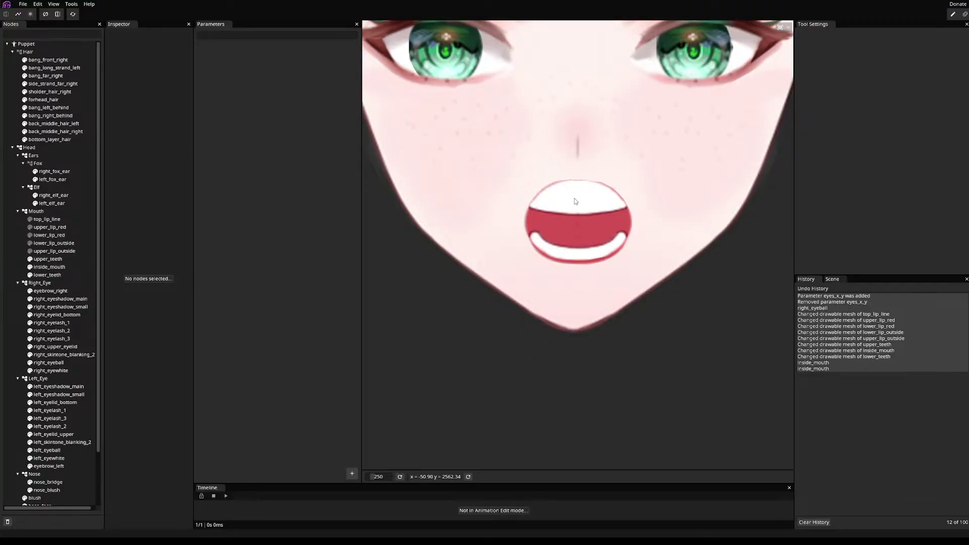
pyautogui.click(47, 260)
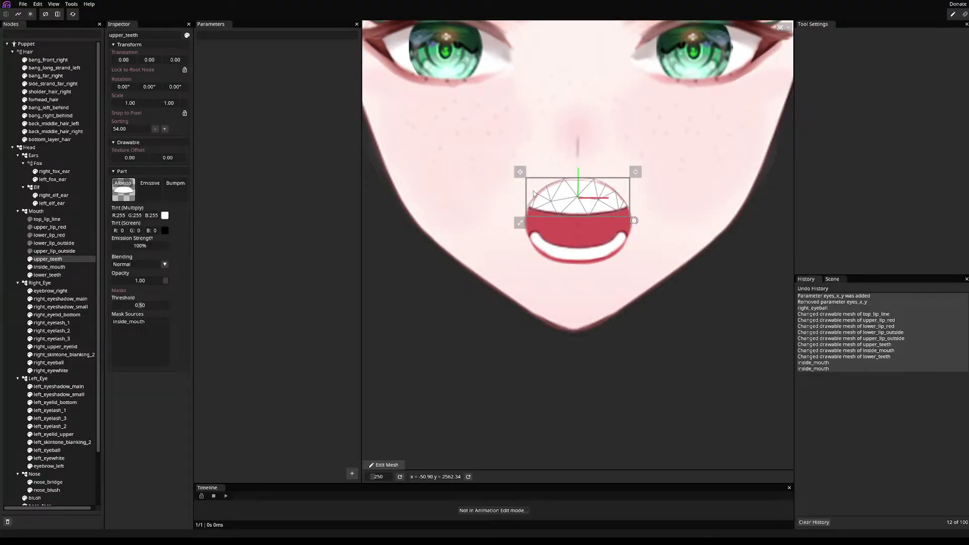
pyautogui.moveTo(519, 173)
pyautogui.mouseDown()
pyautogui.moveTo(497, 177)
pyautogui.moveTo(480, 195)
pyautogui.moveTo(465, 180)
pyautogui.moveTo(600, 212)
pyautogui.moveTo(664, 297)
pyautogui.moveTo(499, 188)
pyautogui.moveTo(511, 188)
pyautogui.mouseUp()
pyautogui.click(54, 275)
pyautogui.moveTo(521, 223)
pyautogui.mouseDown()
pyautogui.moveTo(584, 249)
pyautogui.moveTo(524, 240)
pyautogui.moveTo(496, 194)
pyautogui.moveTo(521, 226)
pyautogui.mouseUp()
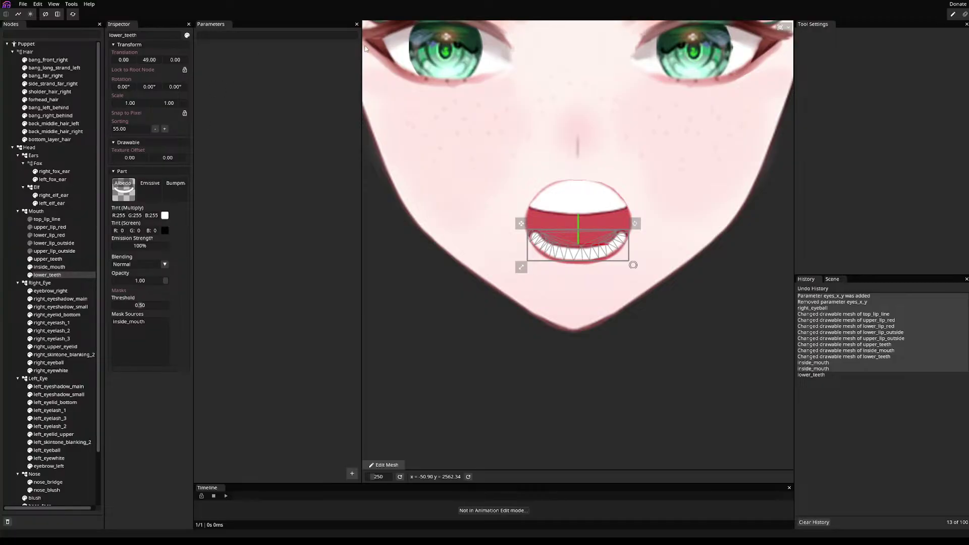
# - Make the five hidden lip parts visible again, from upper_lip_outside up to top_lip_line
pyautogui.click(30, 251)
pyautogui.click(29, 243)
pyautogui.click(30, 235)
pyautogui.click(29, 227)
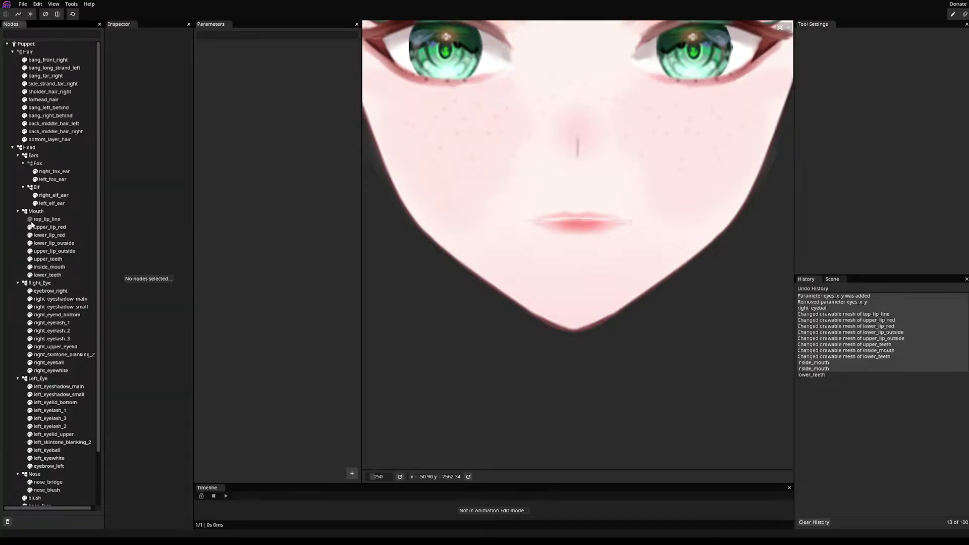
pyautogui.click(30, 219)
# - Select all eight mouth parts to examine their meshes together on the face, and clear the selection
pyautogui.click(45, 219)
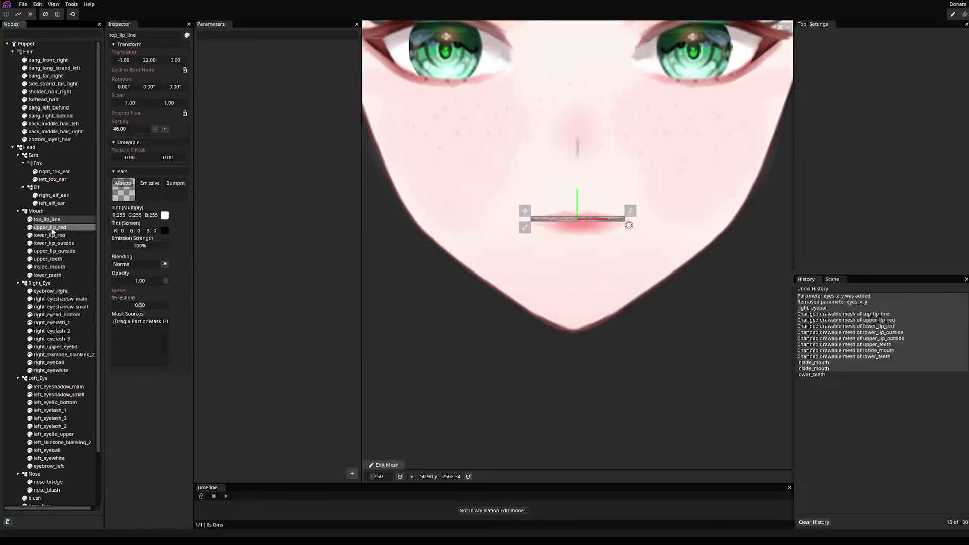
pyautogui.click(51, 227)
pyautogui.keyDown('ctrl'); pyautogui.click(53, 221); pyautogui.keyUp('ctrl')
pyautogui.keyDown('ctrl'); pyautogui.click(57, 274); pyautogui.keyUp('ctrl')
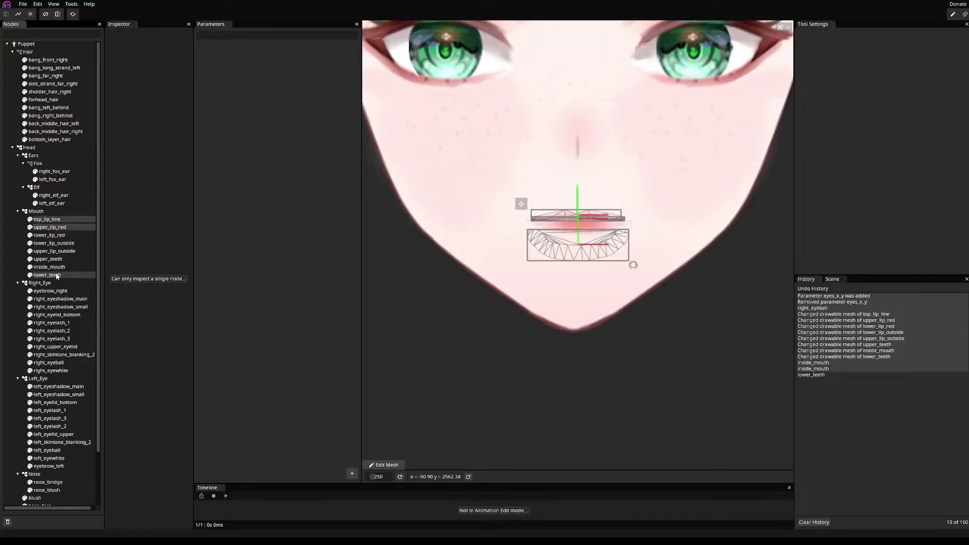
pyautogui.keyDown('ctrl'); pyautogui.click(55, 267); pyautogui.keyUp('ctrl')
pyautogui.keyDown('ctrl'); pyautogui.click(54, 259); pyautogui.keyUp('ctrl')
pyautogui.keyDown('ctrl'); pyautogui.click(55, 251); pyautogui.keyUp('ctrl')
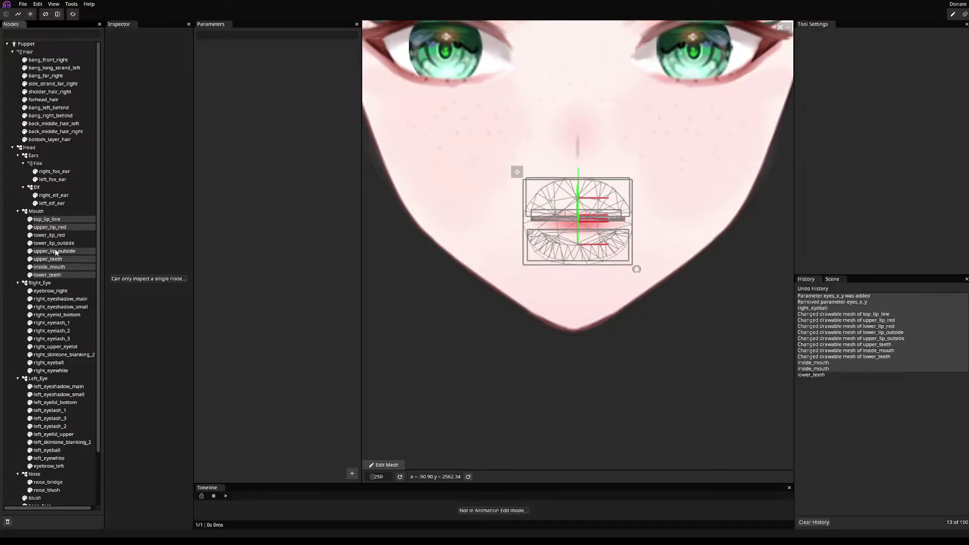
pyautogui.keyDown('ctrl'); pyautogui.click(54, 242); pyautogui.keyUp('ctrl')
pyautogui.keyDown('ctrl'); pyautogui.click(54, 235); pyautogui.keyUp('ctrl')
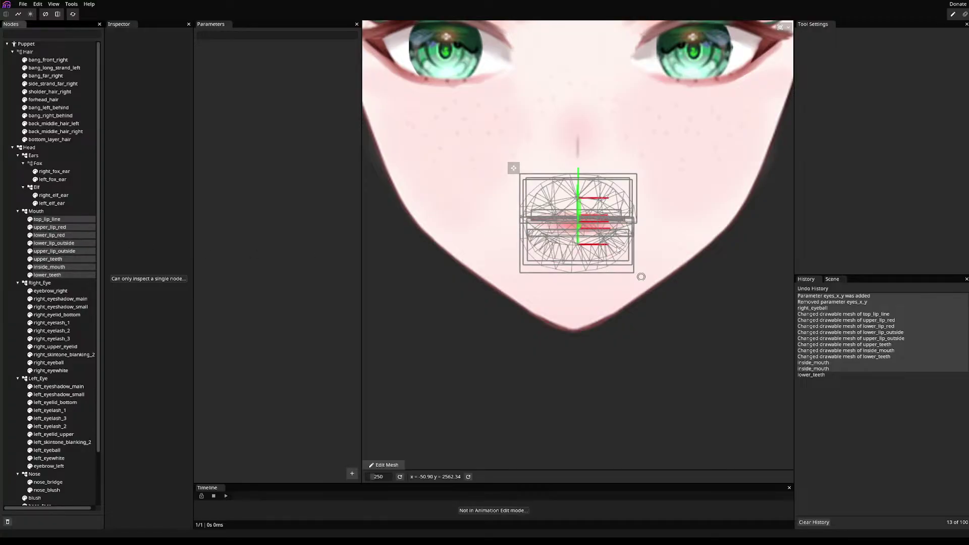
pyautogui.moveTo(777, 323); pyautogui.dragTo(743, 333)
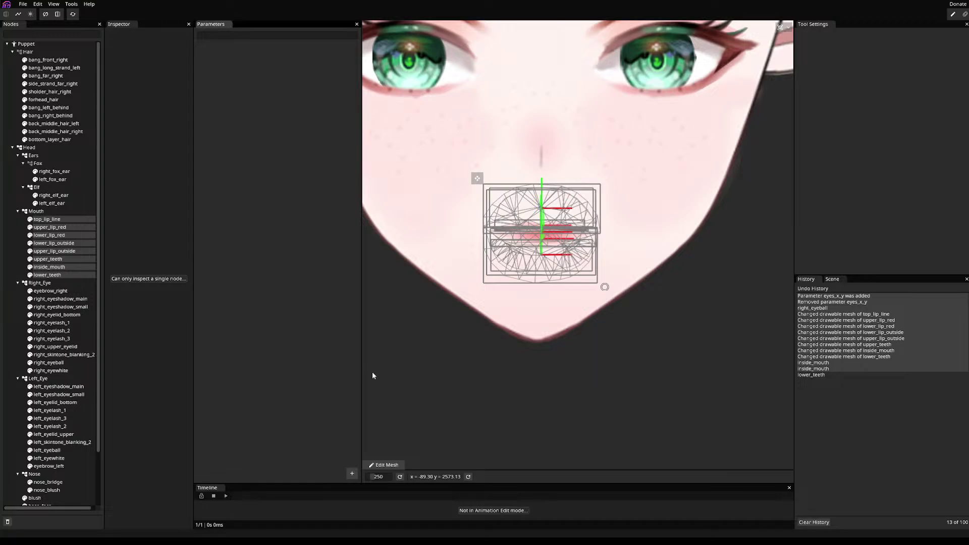
pyautogui.moveTo(372, 374); pyautogui.dragTo(454, 367)
pyautogui.click(23, 265)
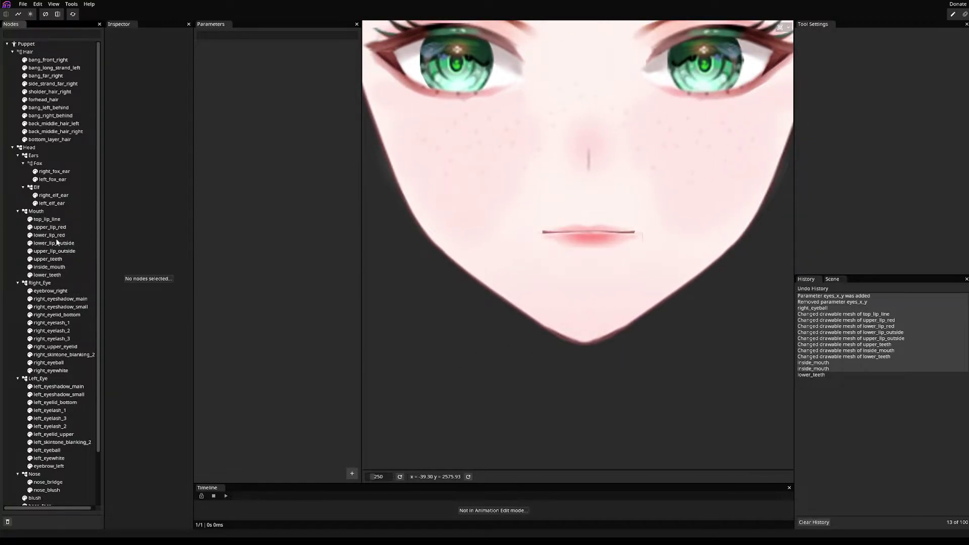
pyautogui.click(56, 244)
pyautogui.click(25, 212)
pyautogui.click(25, 211)
pyautogui.click(25, 211)
pyautogui.click(25, 212)
# - Edit the nose_bridge mesh, pulling its corner vertices in toward the artwork and adding a vertex in the middle
pyautogui.scroll(-3, 60, 388)
pyautogui.click(44, 424)
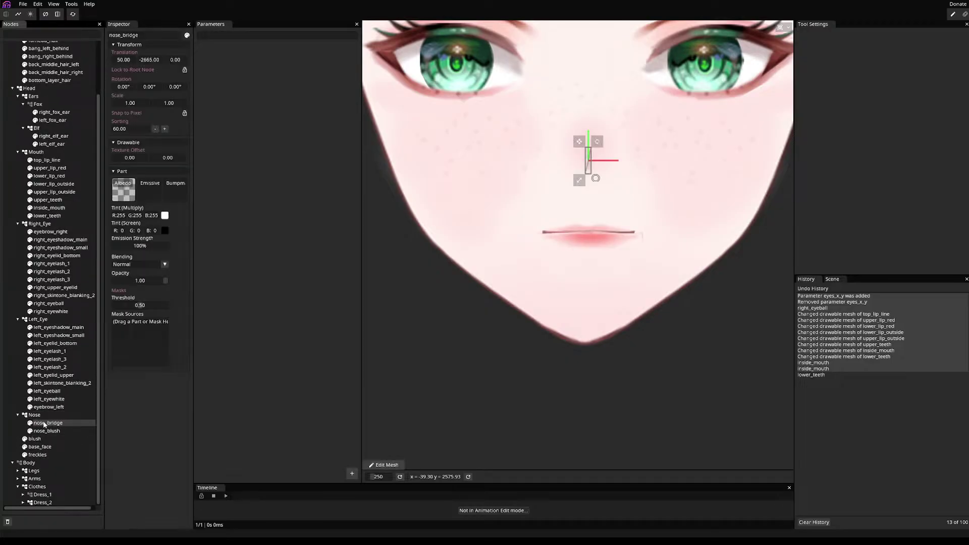
pyautogui.click(386, 465)
pyautogui.scroll(5, 475, 207)
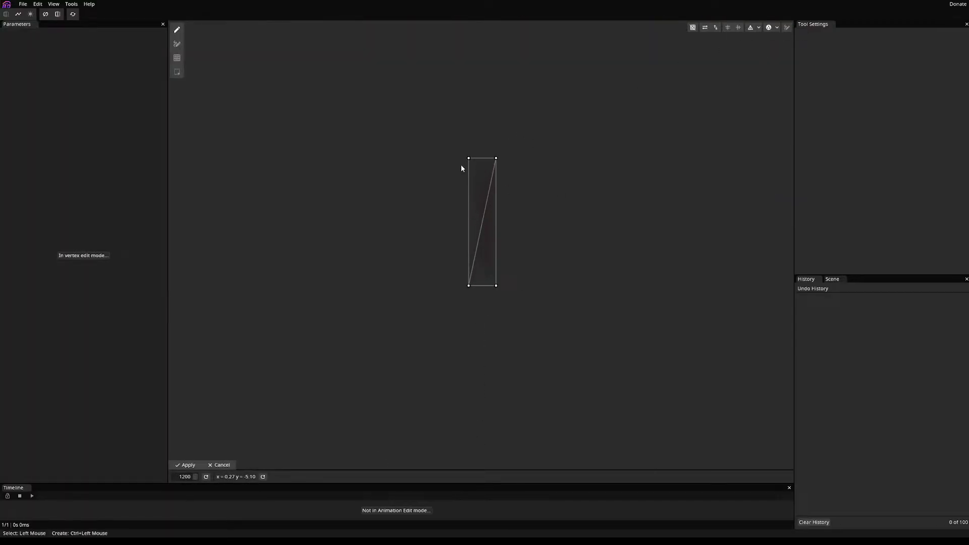
pyautogui.moveTo(469, 159); pyautogui.dragTo(495, 166)
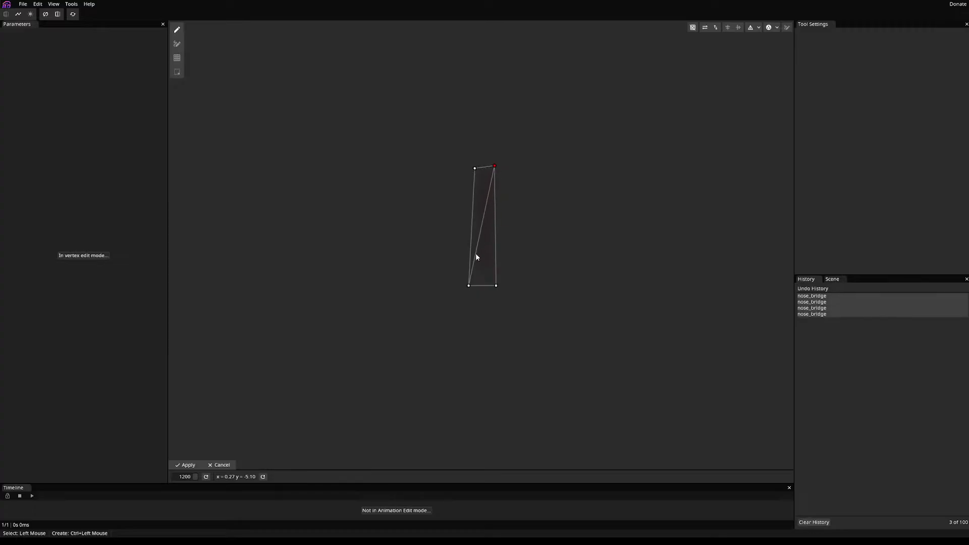
pyautogui.moveTo(469, 285); pyautogui.dragTo(476, 266)
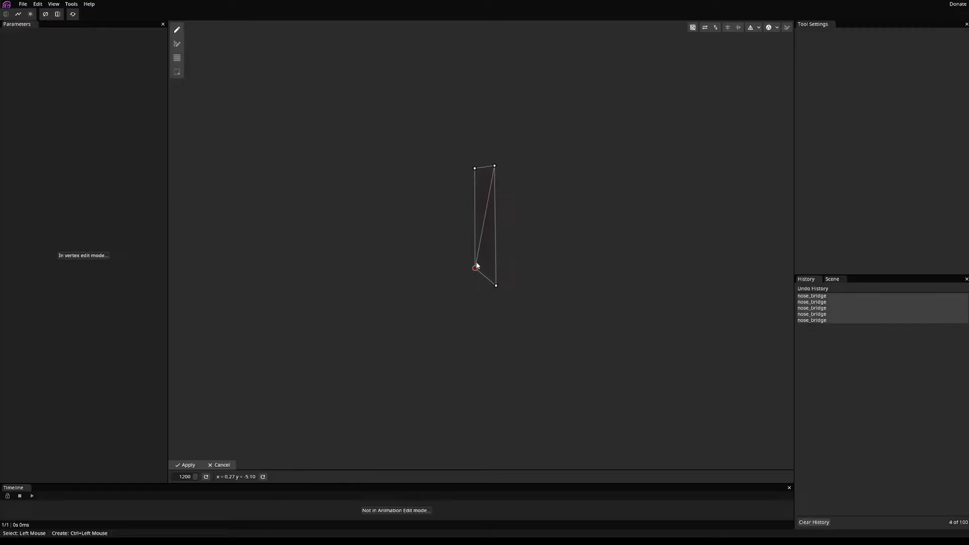
pyautogui.keyDown('ctrl'); pyautogui.click(484, 217); pyautogui.keyUp('ctrl')
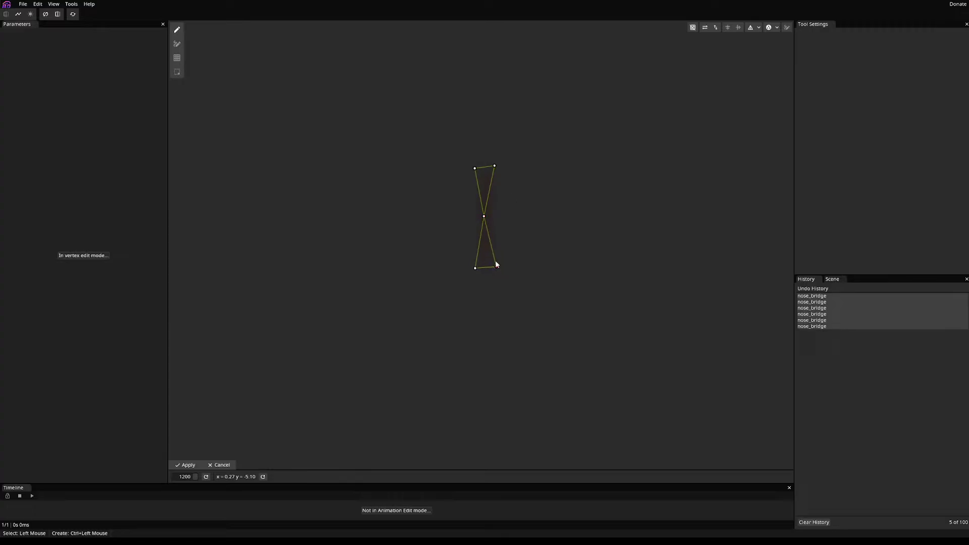
# - Fine-tune the corner and middle vertices of nose_bridge around the nose line and apply the mesh
pyautogui.click(497, 267)
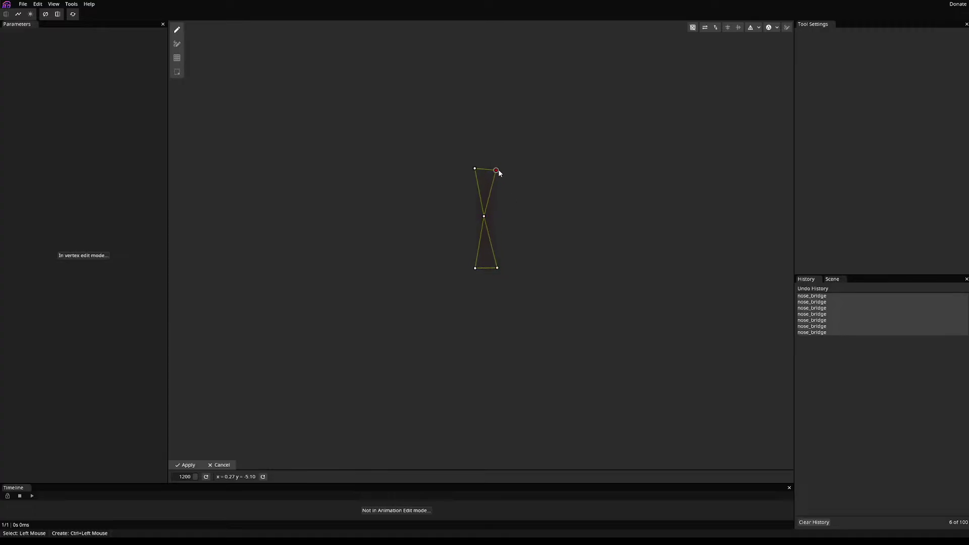
pyautogui.click(496, 170)
pyautogui.moveTo(479, 175); pyautogui.dragTo(477, 173)
pyautogui.click(495, 268)
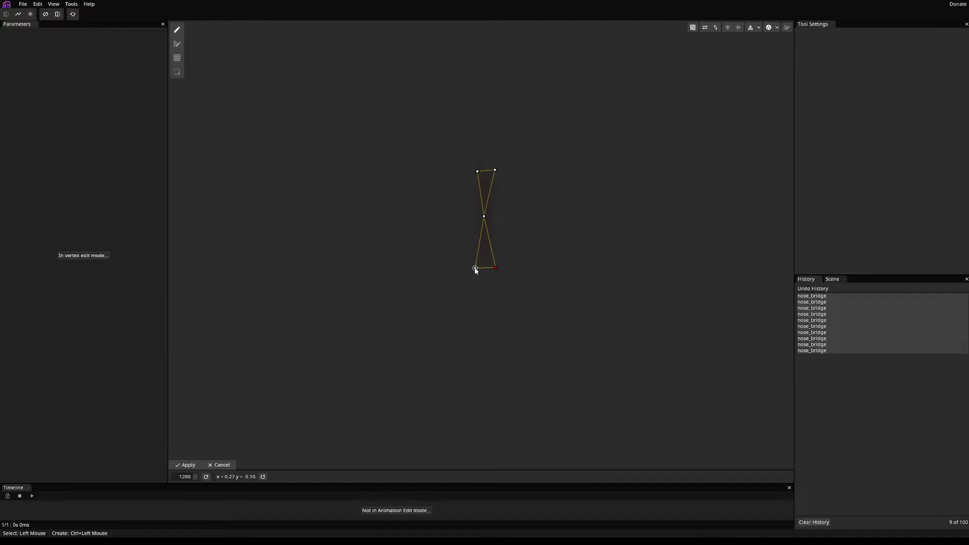
pyautogui.click(472, 267)
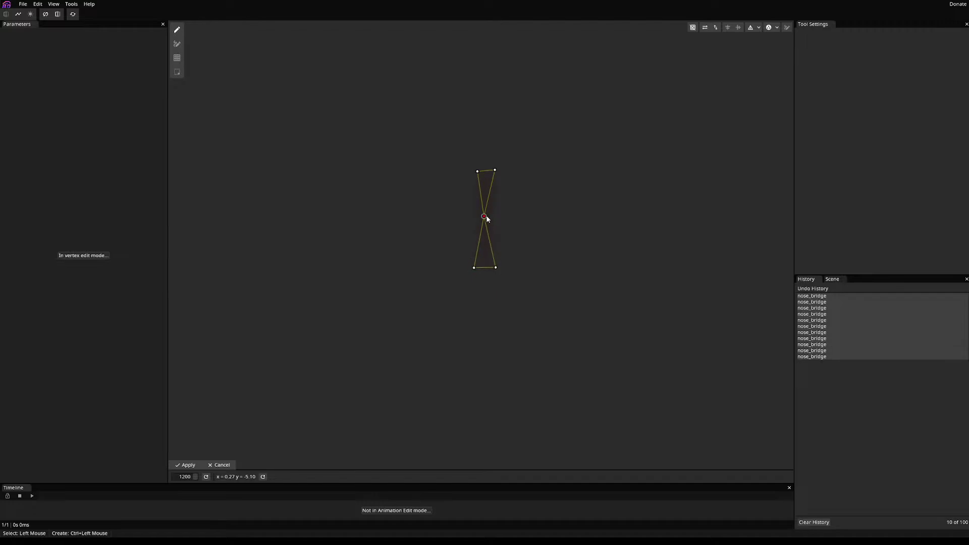
pyautogui.moveTo(487, 235)
pyautogui.mouseDown()
pyautogui.moveTo(489, 244)
pyautogui.moveTo(488, 213)
pyautogui.moveTo(489, 245)
pyautogui.mouseUp()
pyautogui.click(185, 465)
# - Generate an automatic mesh for nose_blush and apply it
pyautogui.scroll(-1, 578, 242)
pyautogui.click(581, 237)
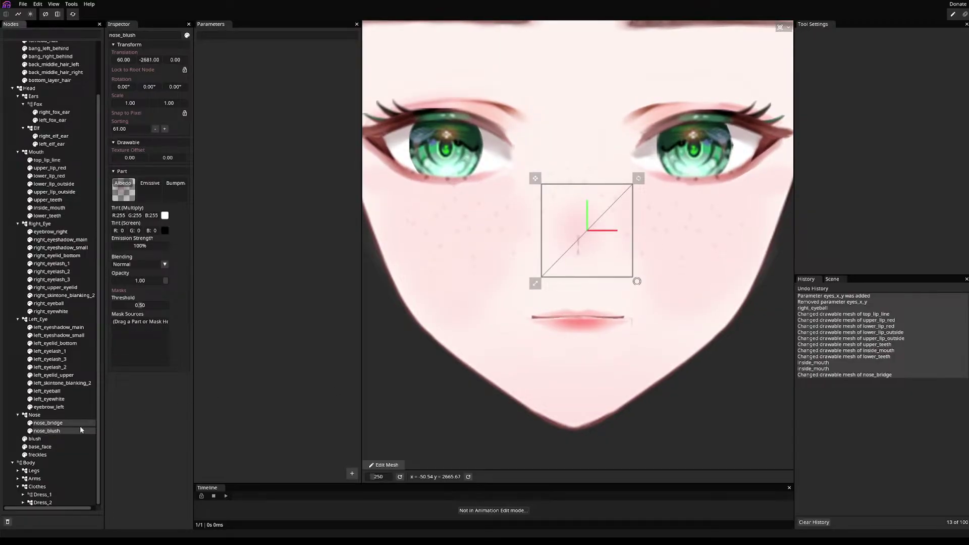
pyautogui.click(368, 464)
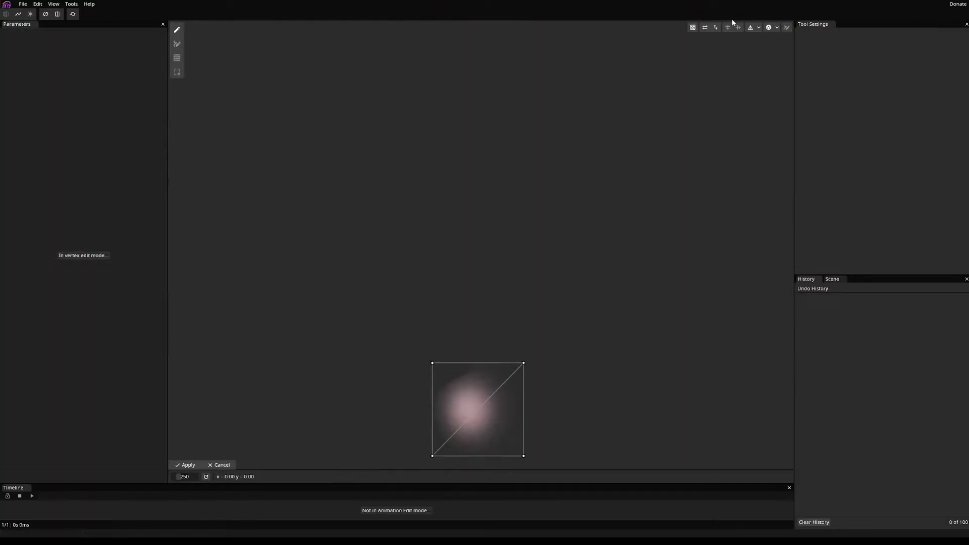
pyautogui.click(769, 27)
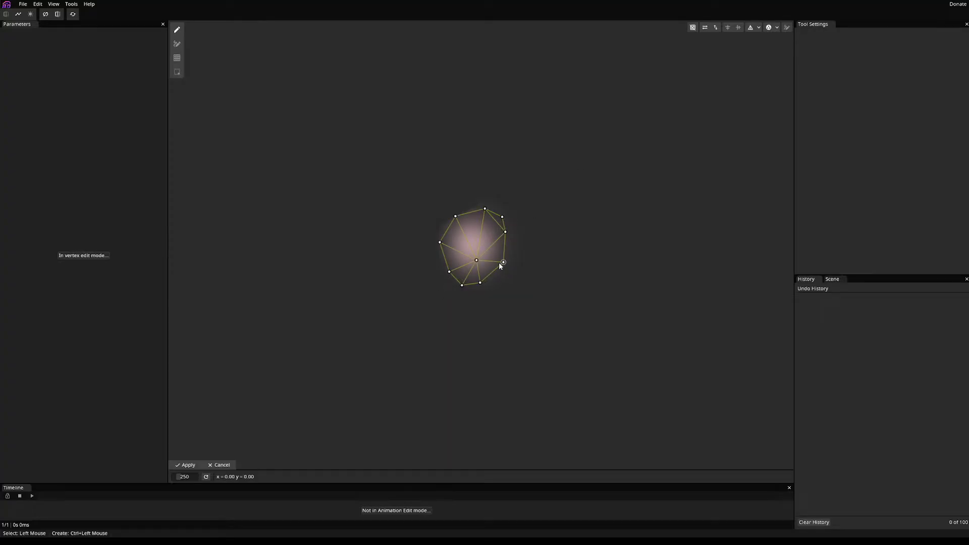
pyautogui.click(185, 465)
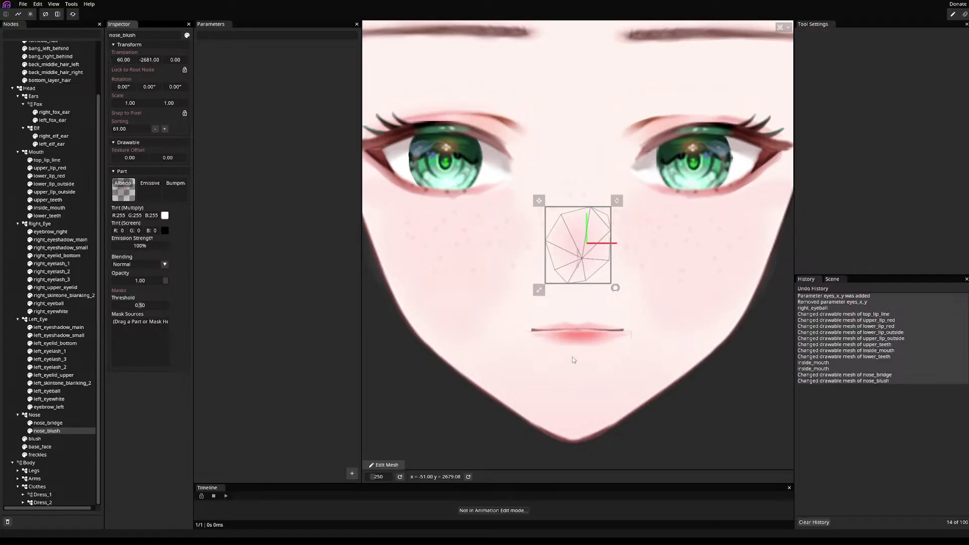
# - Edit the nose_bridge mesh, adding one vertex on each side just above the middle vertex, and apply it
pyautogui.scroll(10, 588, 272)
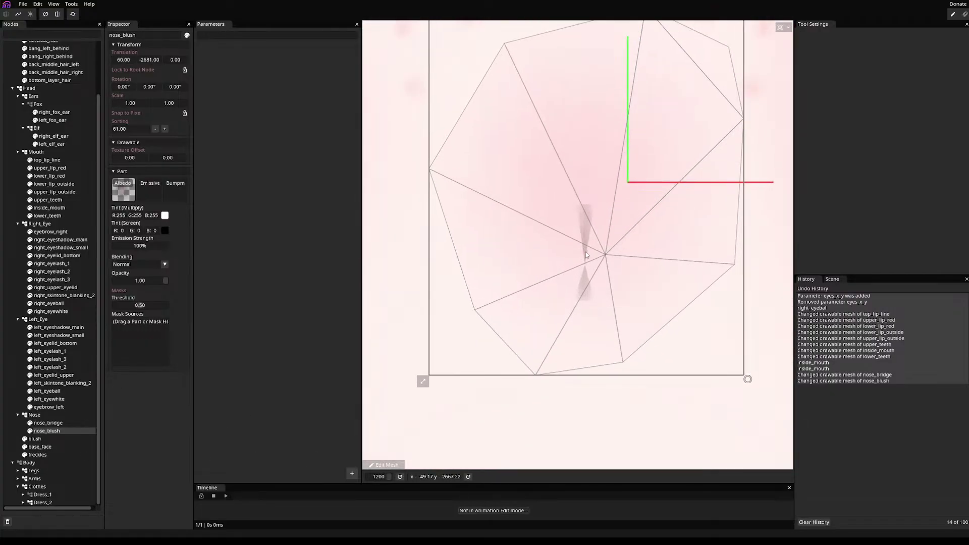
pyautogui.scroll(-3, 582, 295)
pyautogui.click(48, 423)
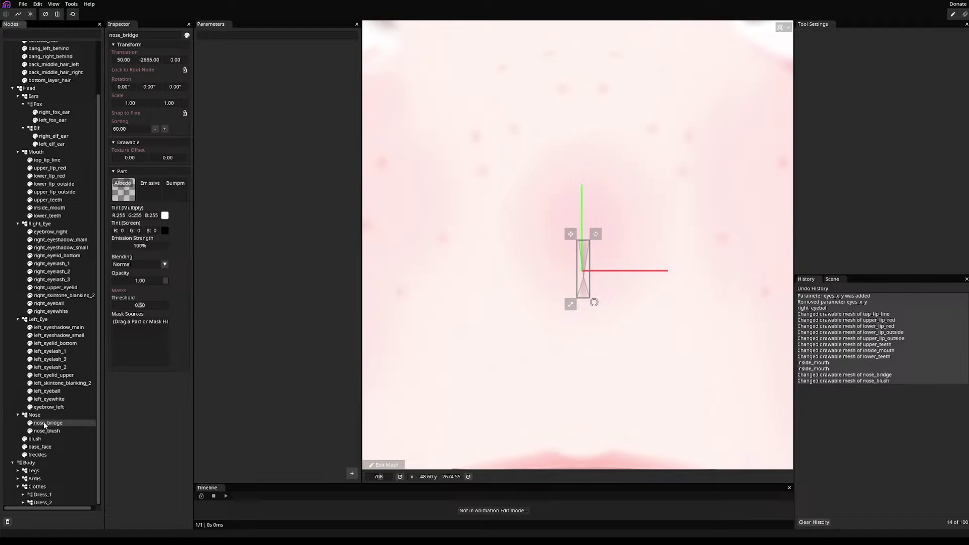
pyautogui.click(386, 465)
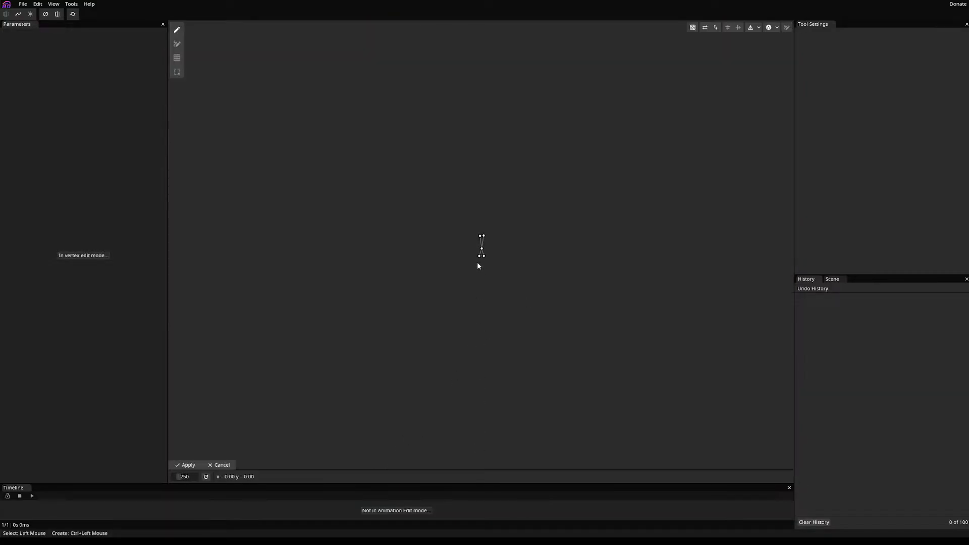
pyautogui.scroll(6, 477, 262)
pyautogui.keyDown('ctrl'); pyautogui.click(480, 229); pyautogui.keyUp('ctrl')
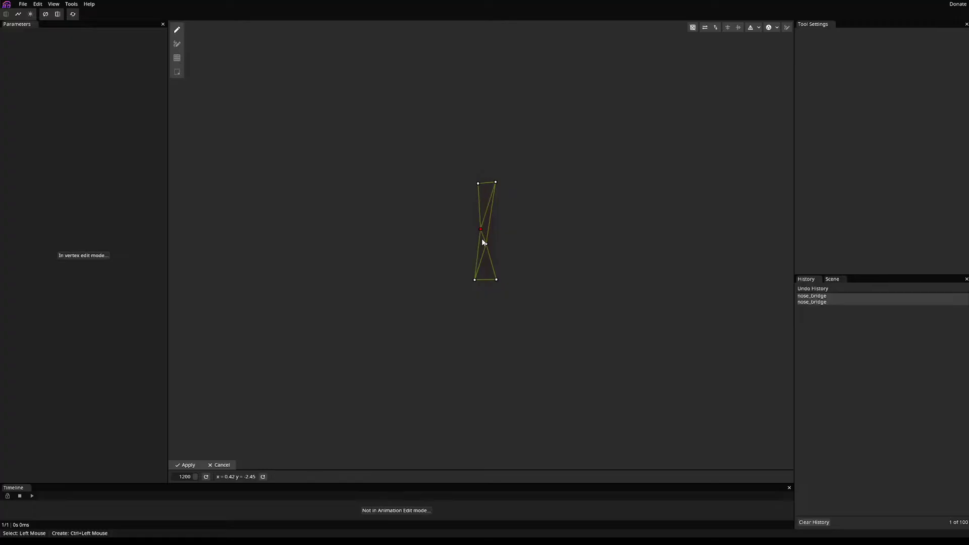
pyautogui.keyDown('ctrl'); pyautogui.click(494, 236); pyautogui.keyUp('ctrl')
pyautogui.moveTo(479, 232); pyautogui.dragTo(493, 230)
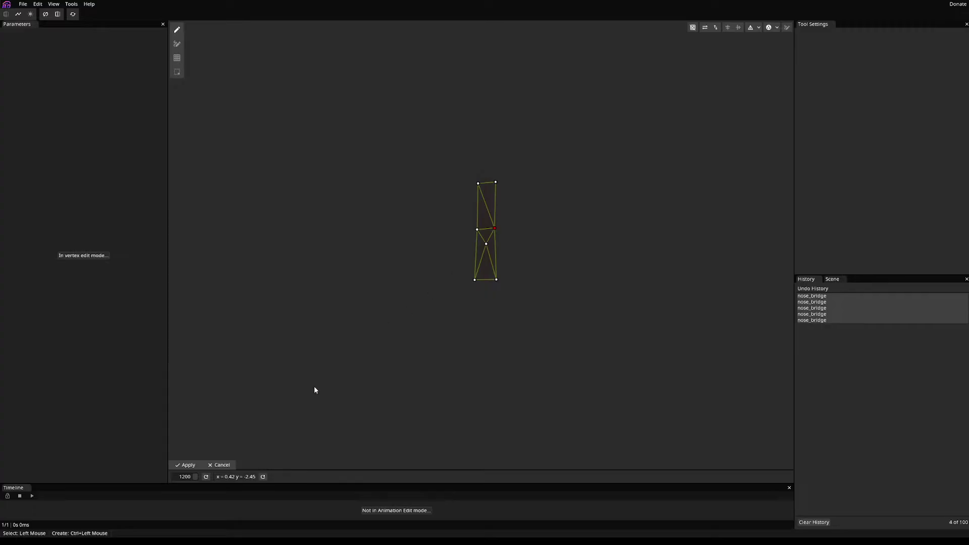
pyautogui.click(186, 464)
# - Check the nose_bridge, nose_blush, blush and base_face meshes against the artwork
pyautogui.scroll(10, 538, 302)
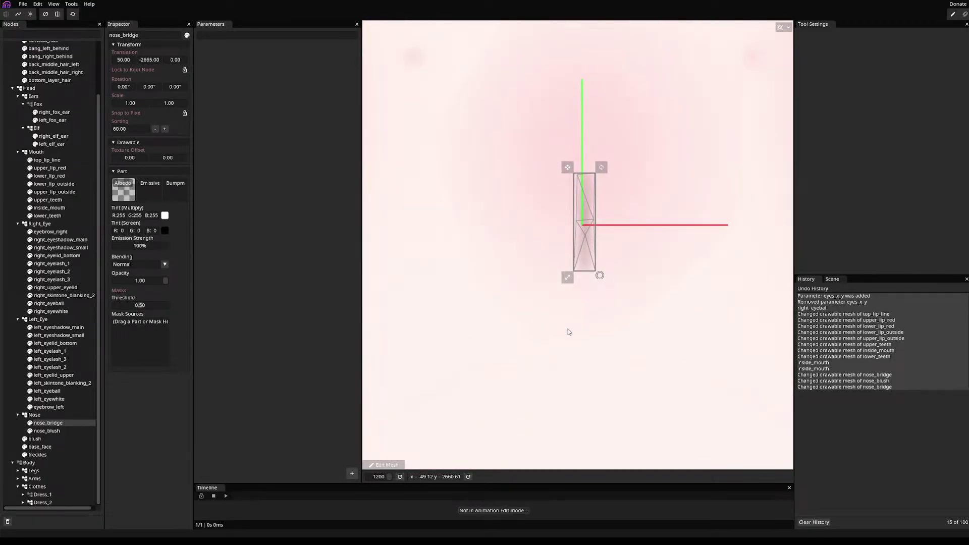
pyautogui.click(45, 430)
pyautogui.scroll(-10, 577, 245)
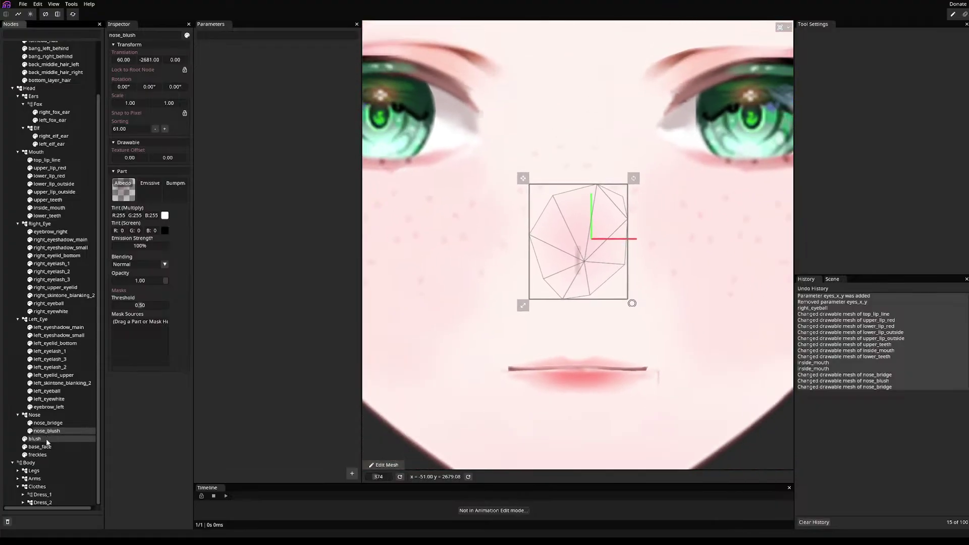
pyautogui.click(47, 447)
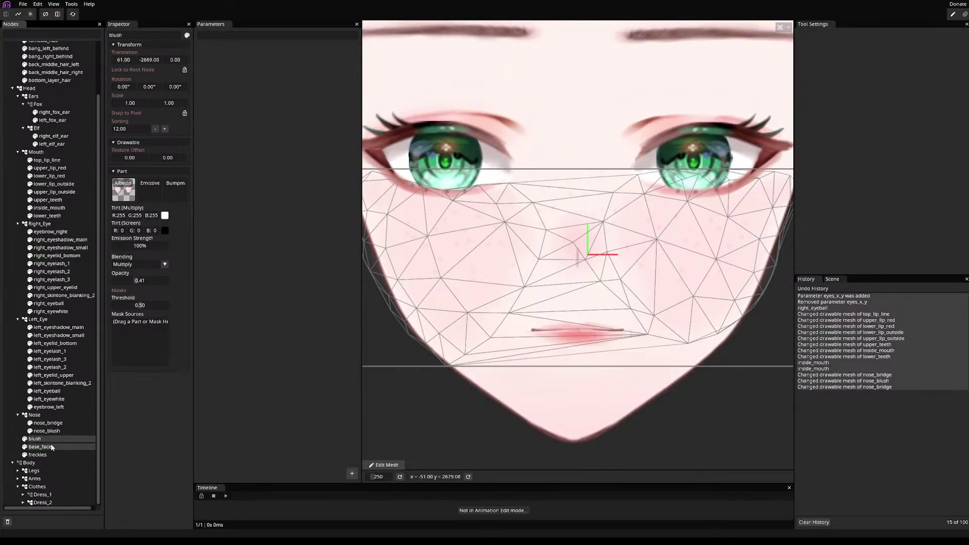
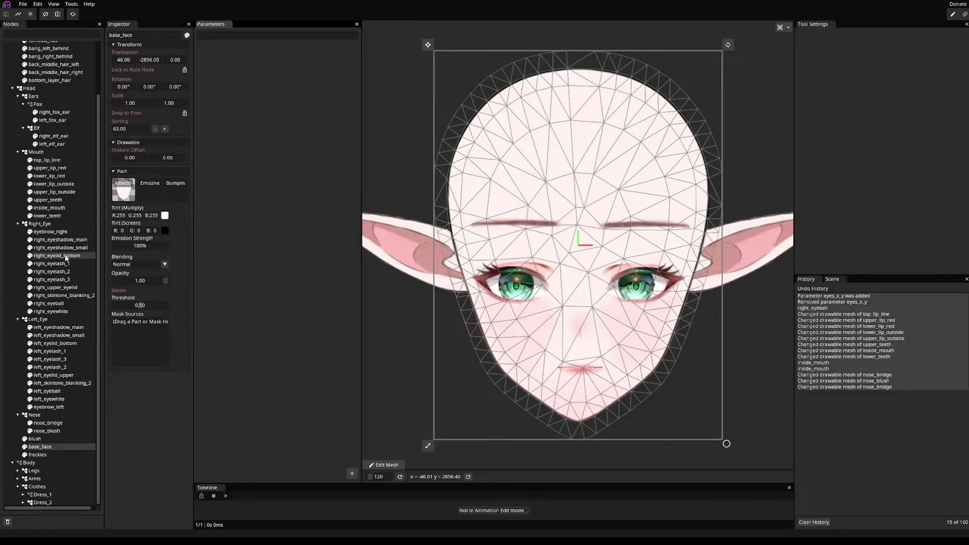
# - Examine the meshes of the Right_Eye parts from eyebrow_right to right_eyewhite, plus eyebrow_left and left_eyewhite
pyautogui.click(56, 233)
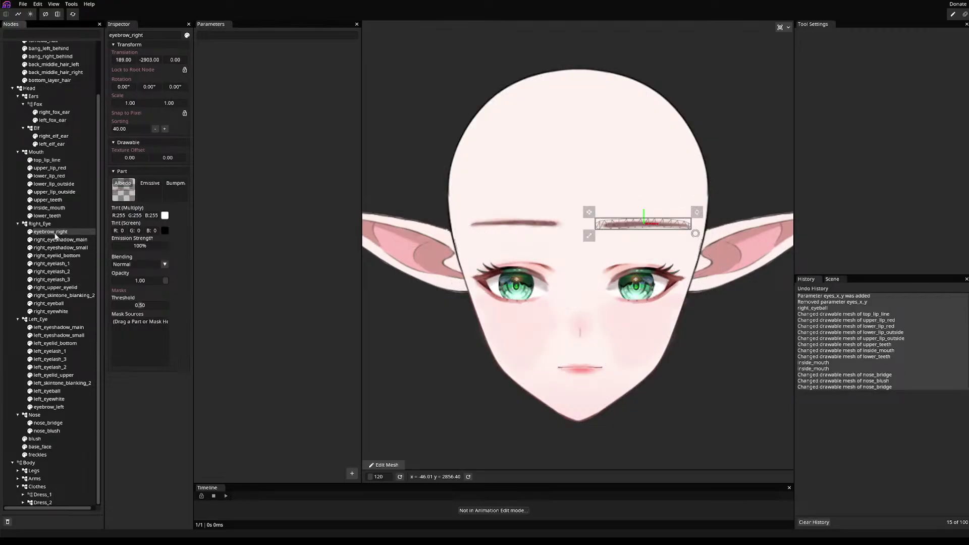
pyautogui.click(58, 246)
pyautogui.click(58, 240)
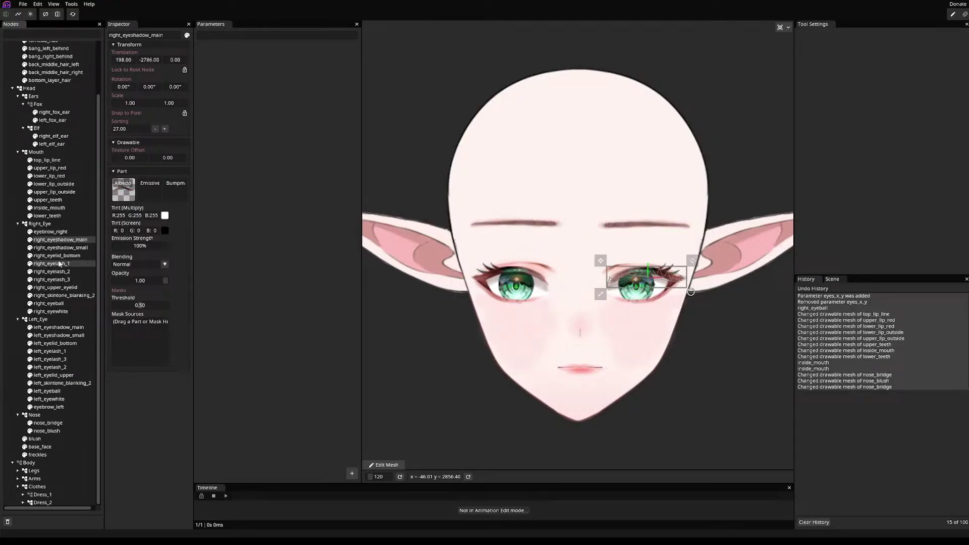
pyautogui.click(53, 263)
pyautogui.doubleClick(54, 279)
pyautogui.click(60, 287)
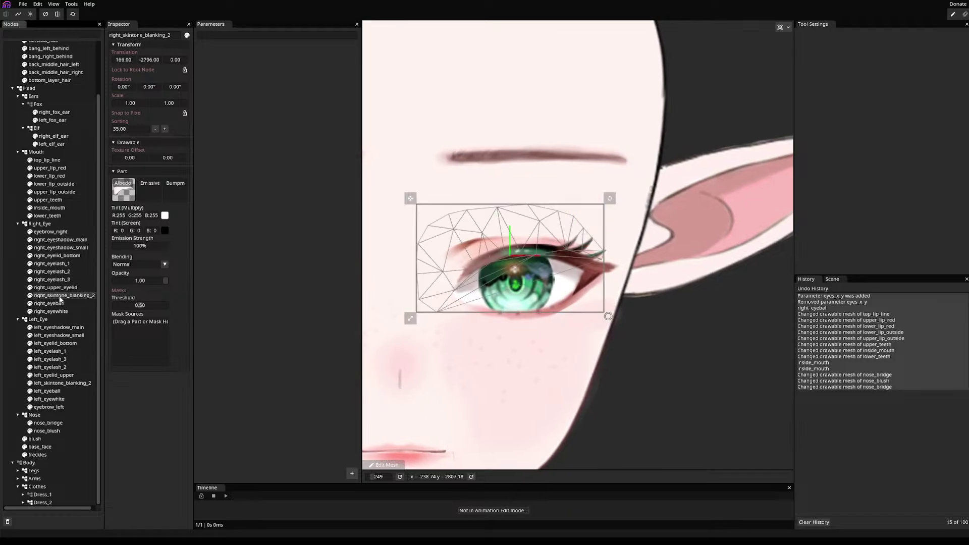
pyautogui.click(53, 303)
pyautogui.click(58, 311)
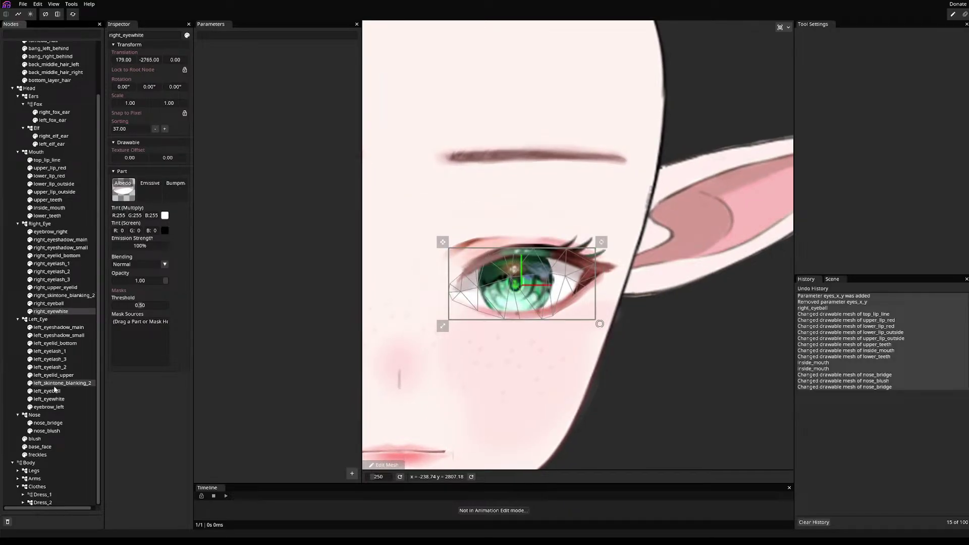
pyautogui.click(51, 407)
pyautogui.click(49, 398)
pyautogui.scroll(-5, 393, 350)
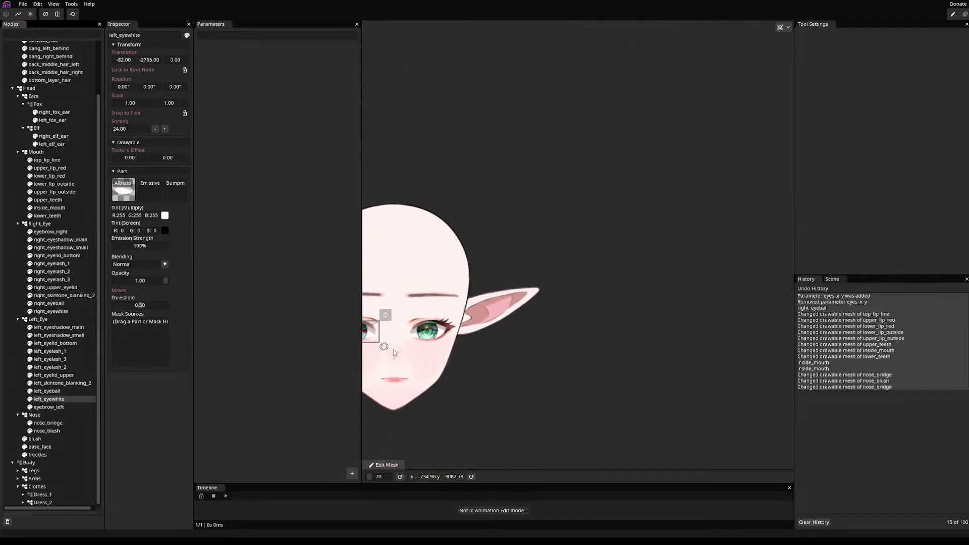
pyautogui.moveTo(392, 349); pyautogui.dragTo(517, 355)
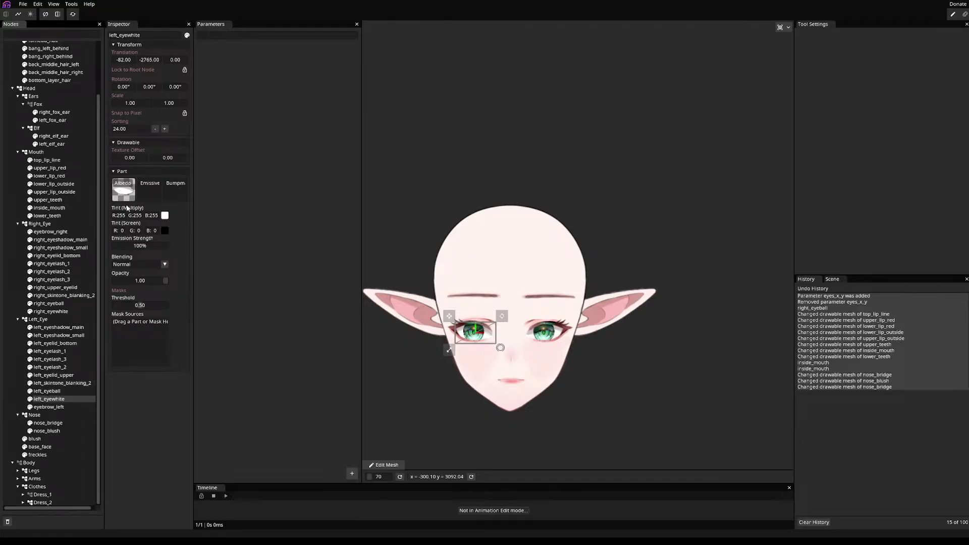
# - Examine the meshes of both elf ears and the mouth parts from upper_lip_red to upper_teeth
pyautogui.click(61, 136)
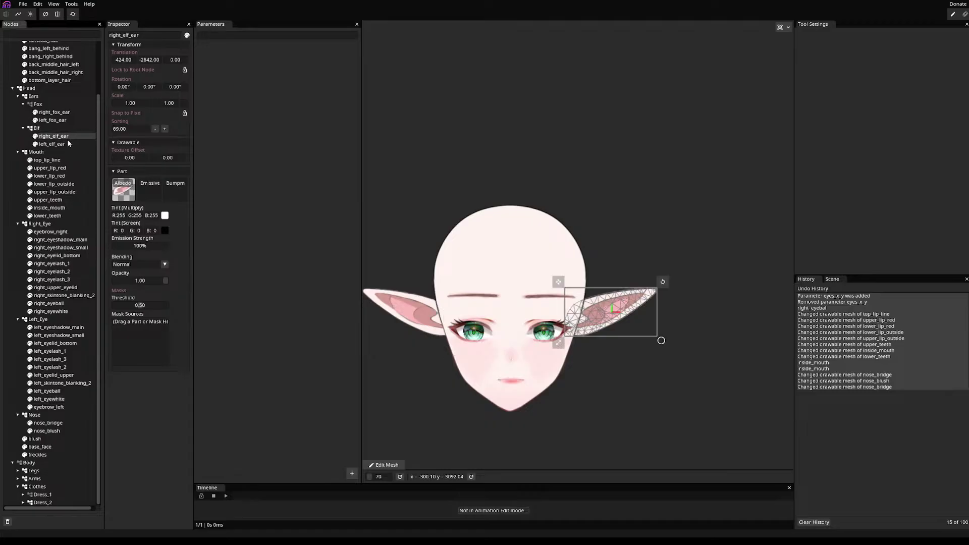
pyautogui.click(65, 144)
pyautogui.click(55, 168)
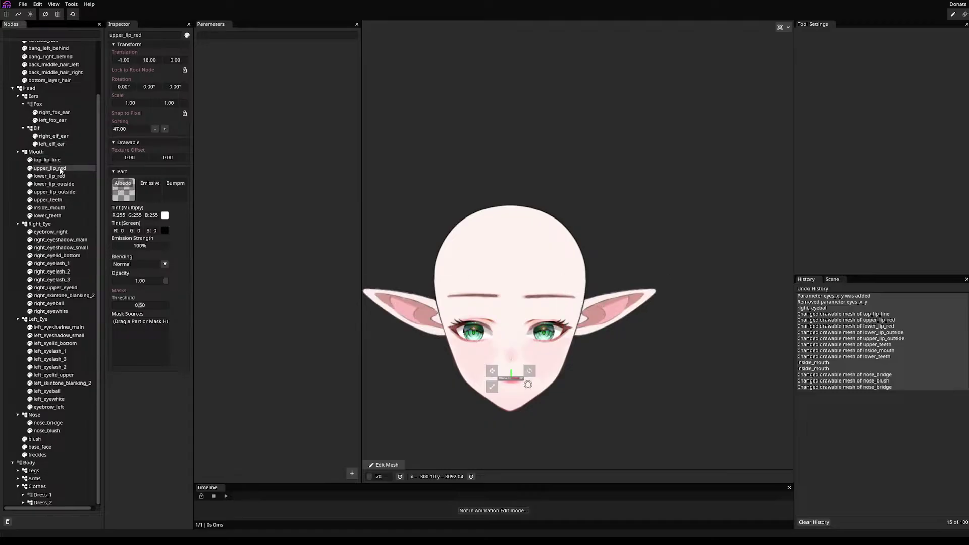
pyautogui.click(57, 176)
pyautogui.click(59, 184)
pyautogui.click(56, 192)
pyautogui.click(50, 199)
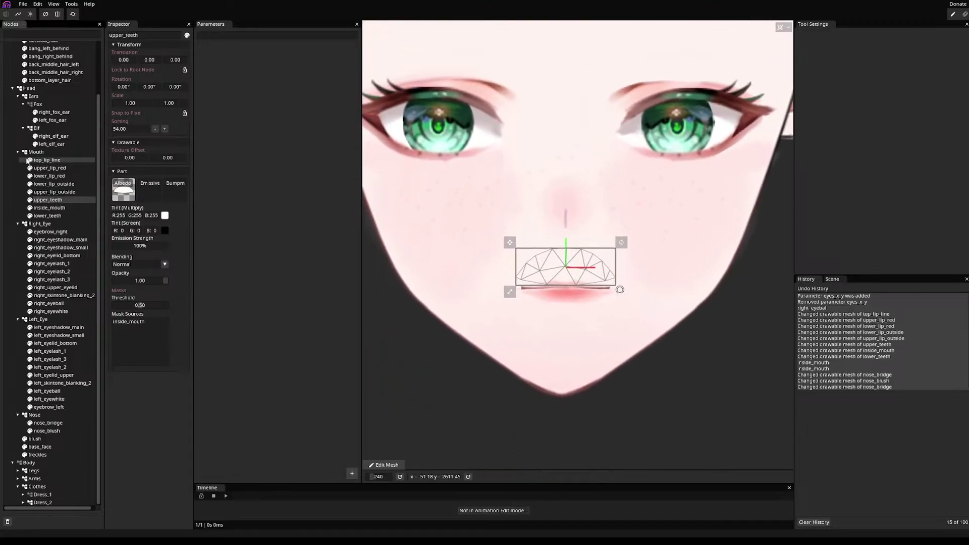
# - Collapse the Mouth group and hide the Mouth and Nose groups from the viewport
pyautogui.click(18, 151)
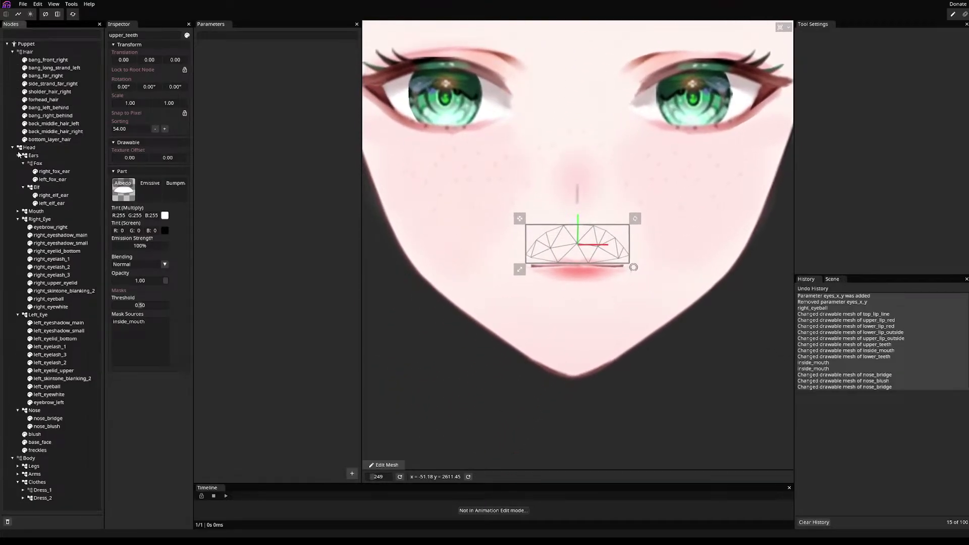
pyautogui.click(29, 213)
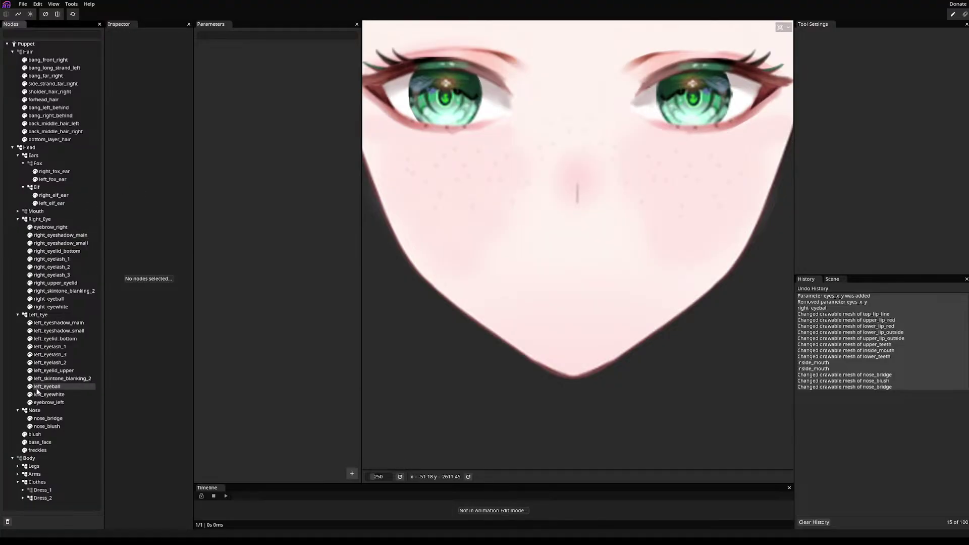
pyautogui.click(46, 426)
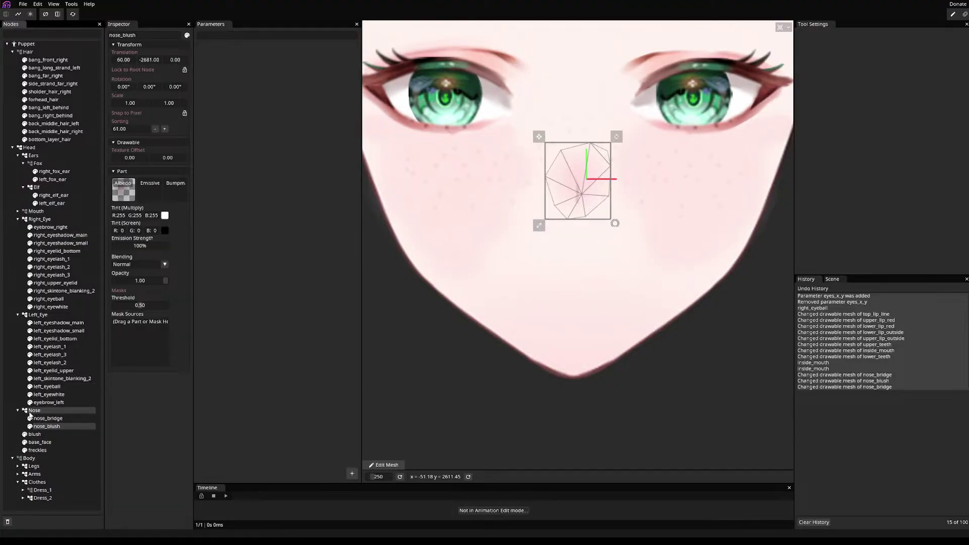
pyautogui.click(25, 411)
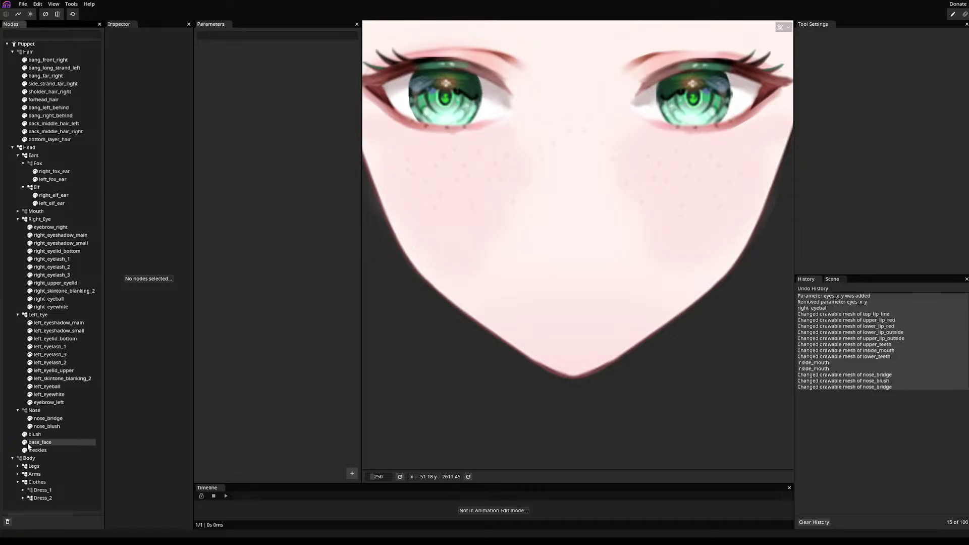
# - Hide the blush, base_face and freckles parts
pyautogui.click(28, 434)
pyautogui.click(25, 437)
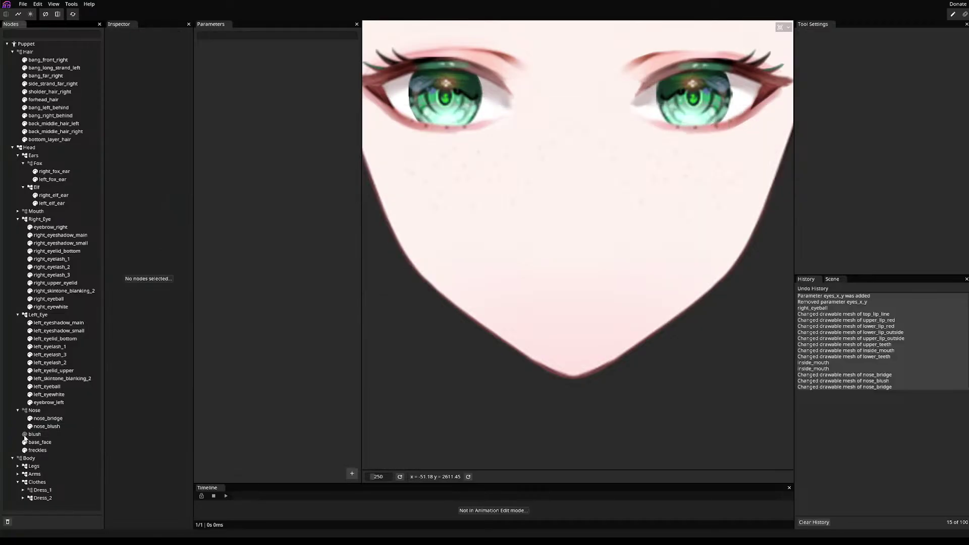
pyautogui.click(24, 442)
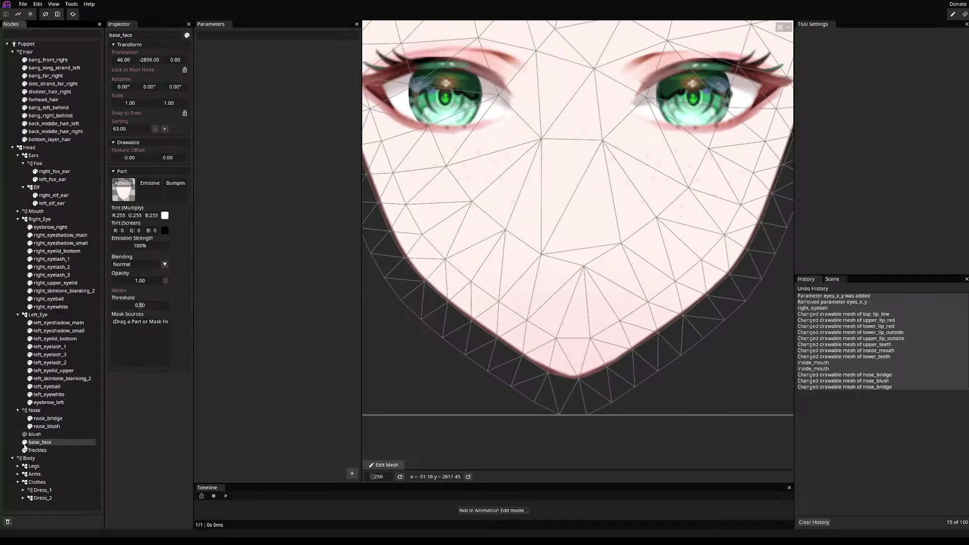
pyautogui.click(24, 442)
pyautogui.click(37, 450)
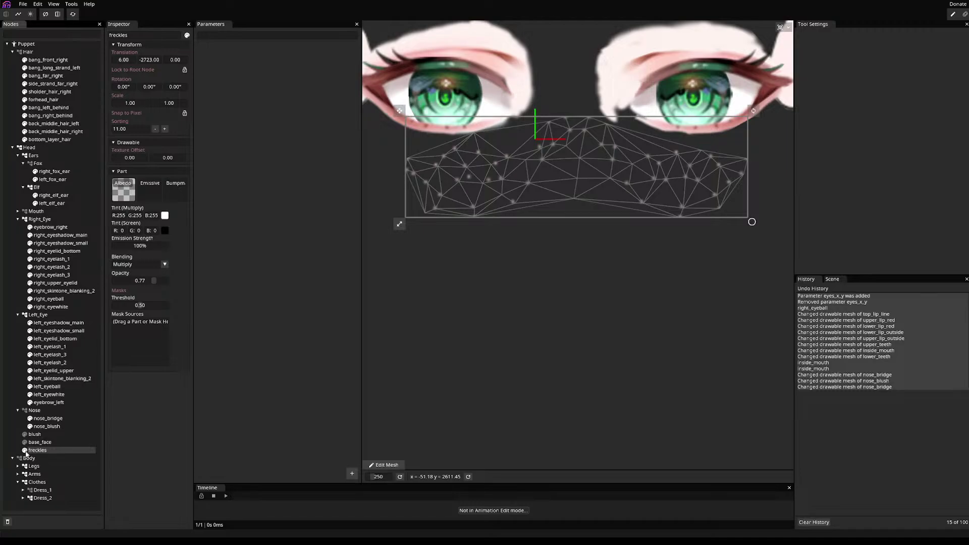
pyautogui.click(24, 451)
# - Hide the Elf ears group so that only the eyes and eyebrows stay in view
pyautogui.scroll(-5, 456, 309)
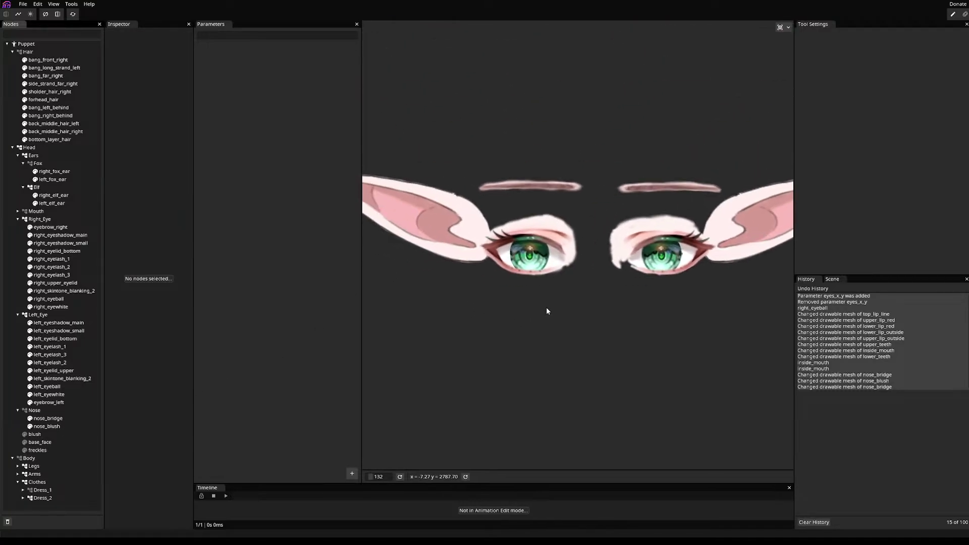
pyautogui.click(41, 197)
pyautogui.click(32, 188)
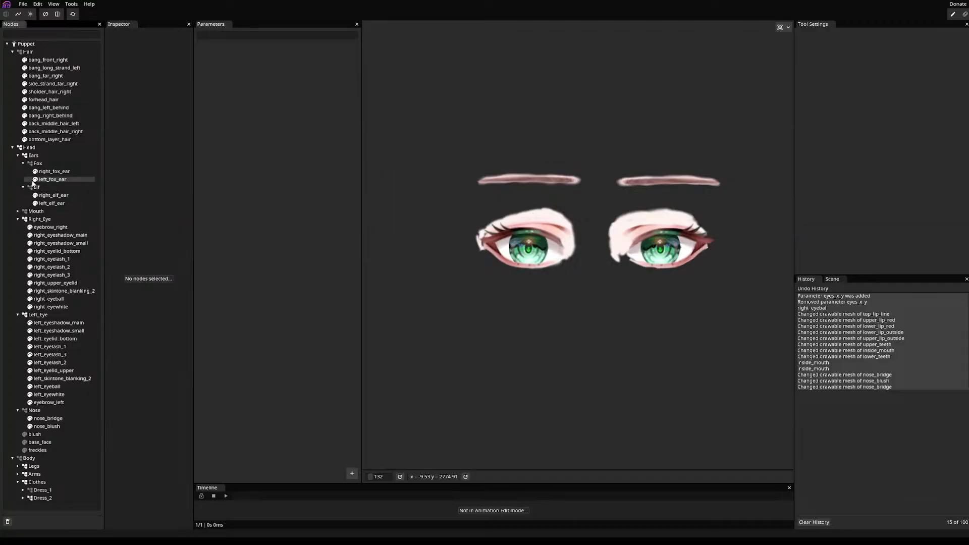
pyautogui.click(47, 172)
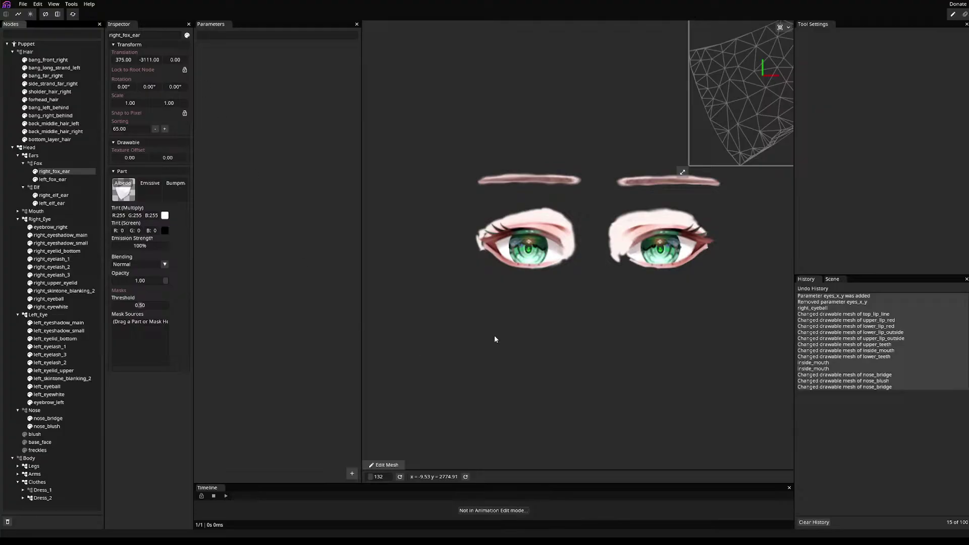
# - Save the puppet project and frame the eyes and eyebrows in the viewport
pyautogui.scroll(-3, 545, 294)
pyautogui.hotkey('ctrl', 's')
pyautogui.scroll(2, 558, 303)
pyautogui.scroll(5, 559, 303)
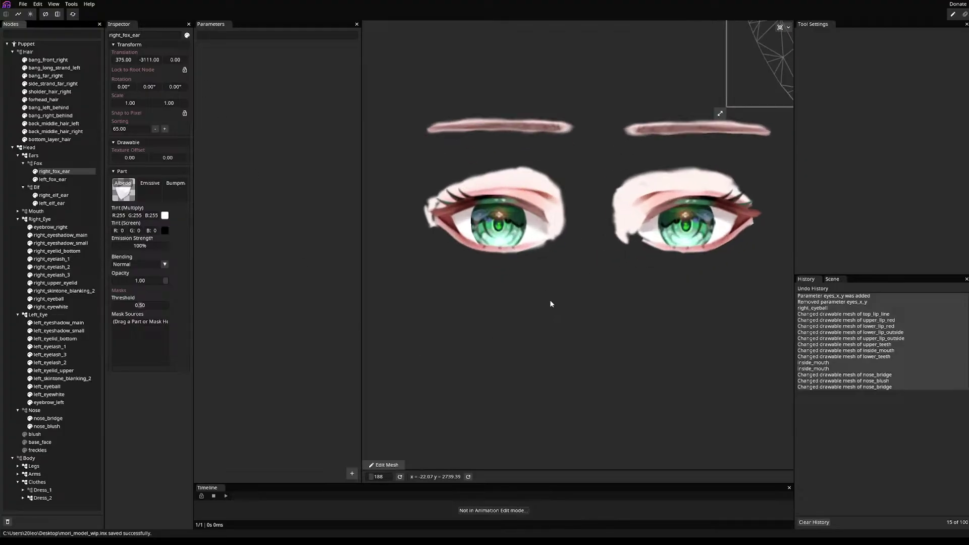
pyautogui.scroll(-5, 584, 329)
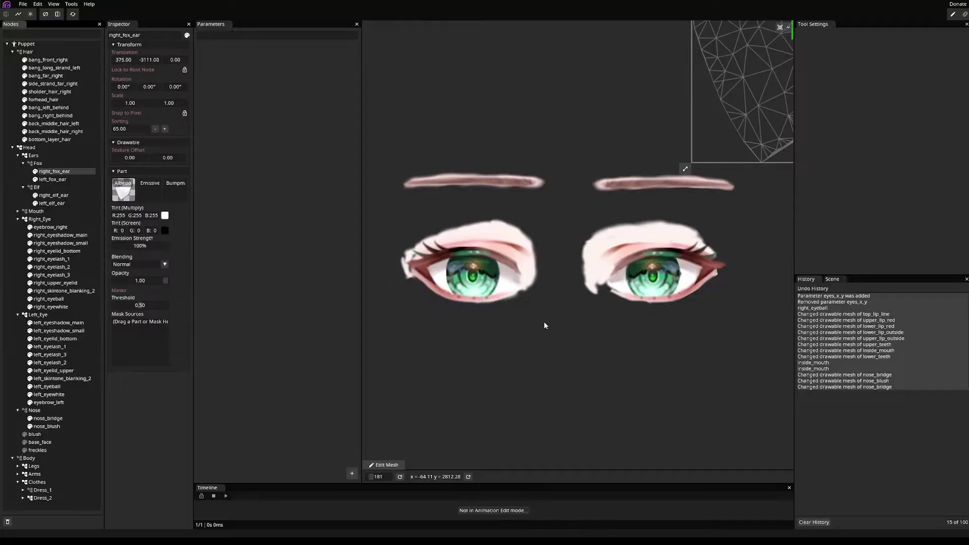
# - Check the meshes of right_skintone_blanking_2, left_skintone_blanking_2 and left_eyeball
pyautogui.rightClick(540, 323)
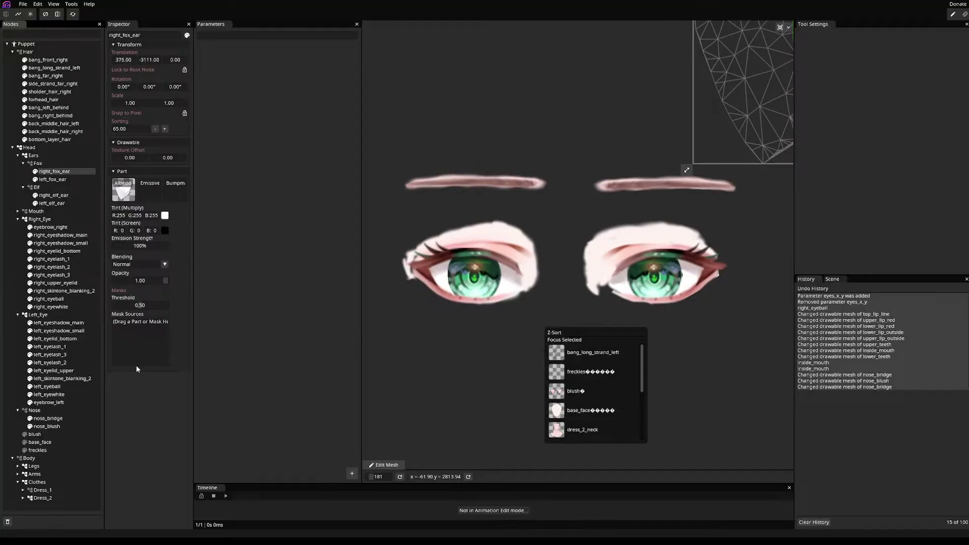
pyautogui.click(56, 293)
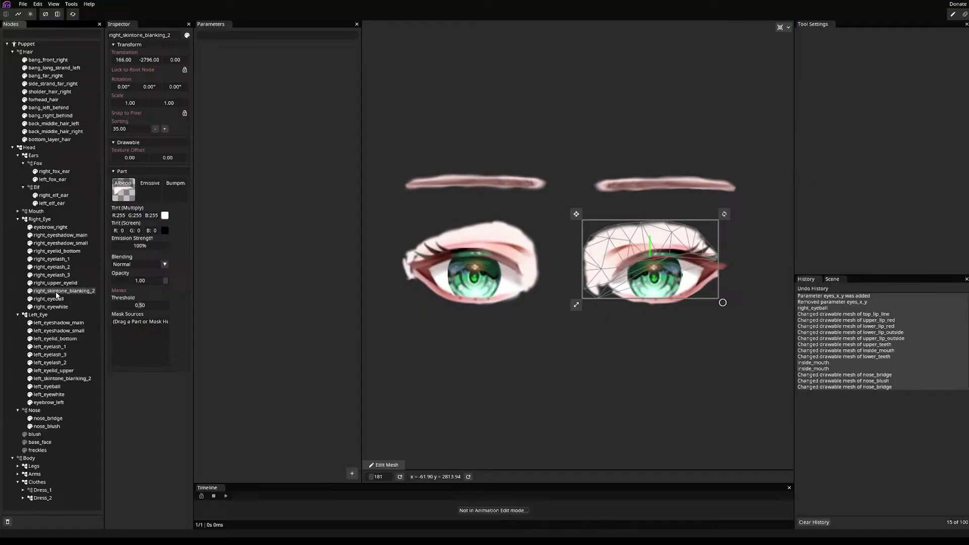
pyautogui.click(63, 380)
pyautogui.click(65, 387)
# - Copy the mesh of right_eyewhite onto left_eyewhite and flip it horizontally
pyautogui.click(64, 394)
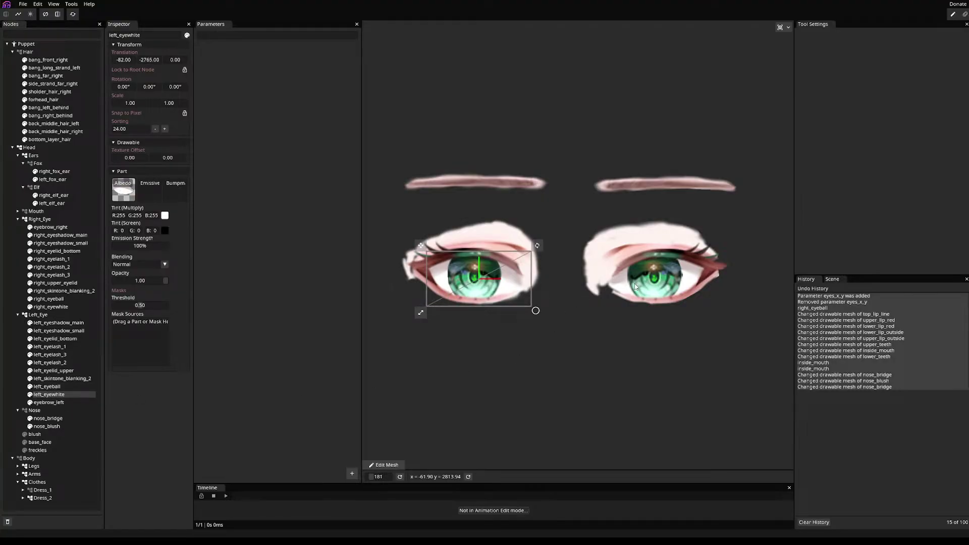
pyautogui.click(66, 306)
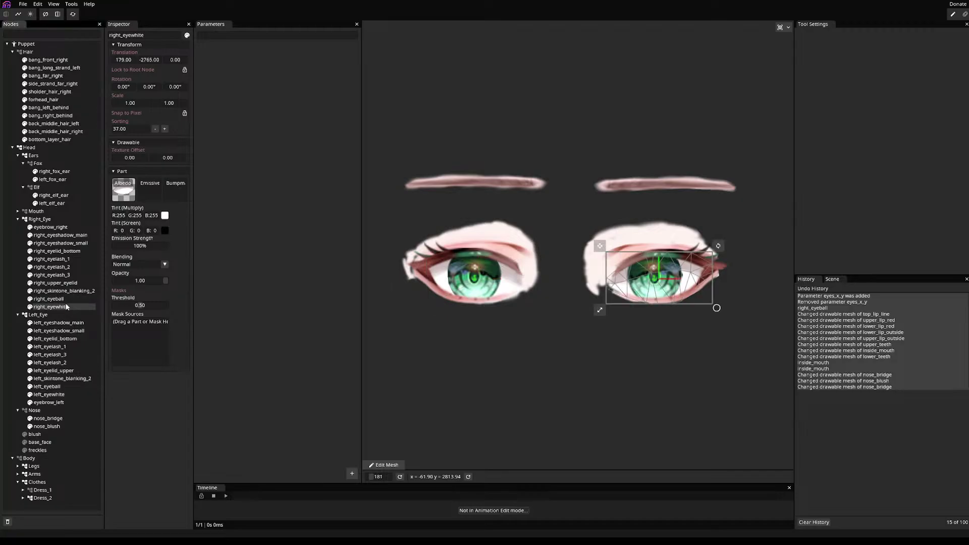
pyautogui.click(63, 395)
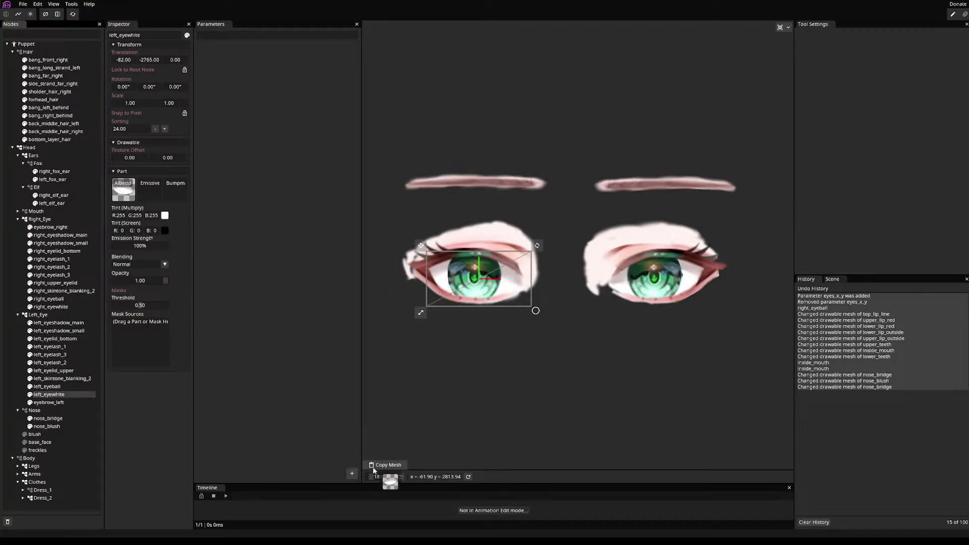
pyautogui.click(384, 465)
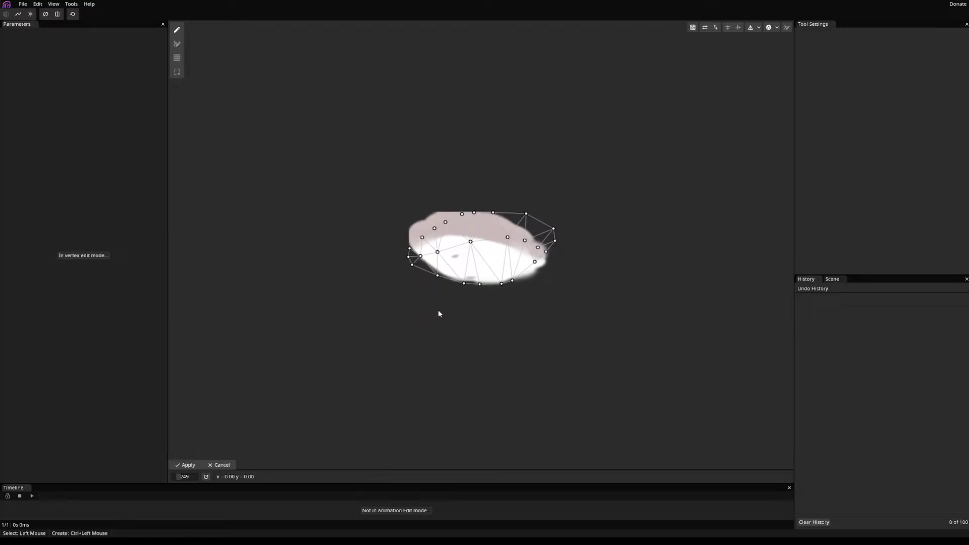
pyautogui.click(707, 31)
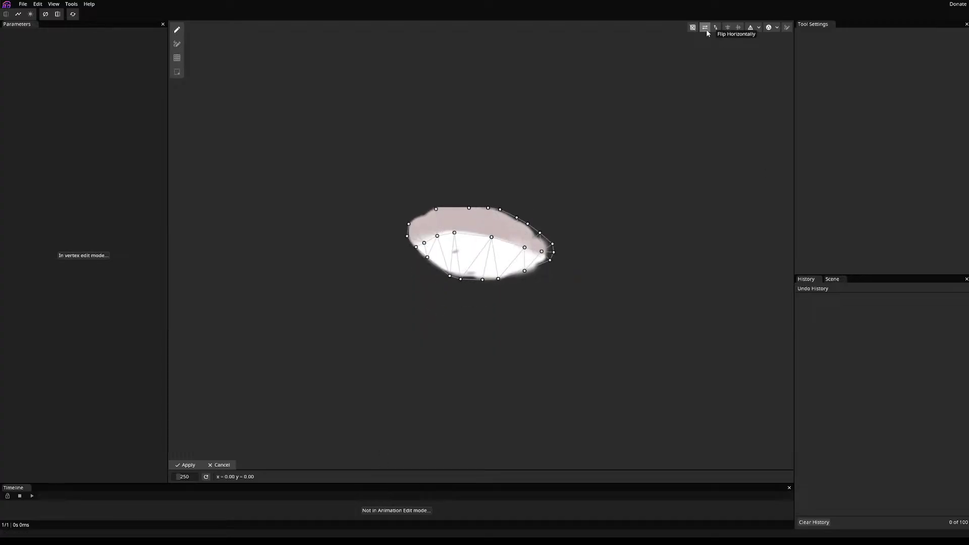
# - Move the lower outline vertices of the left_eyewhite mesh onto the artwork's edge and apply the mesh
pyautogui.moveTo(525, 271); pyautogui.dragTo(528, 275)
pyautogui.click(423, 261)
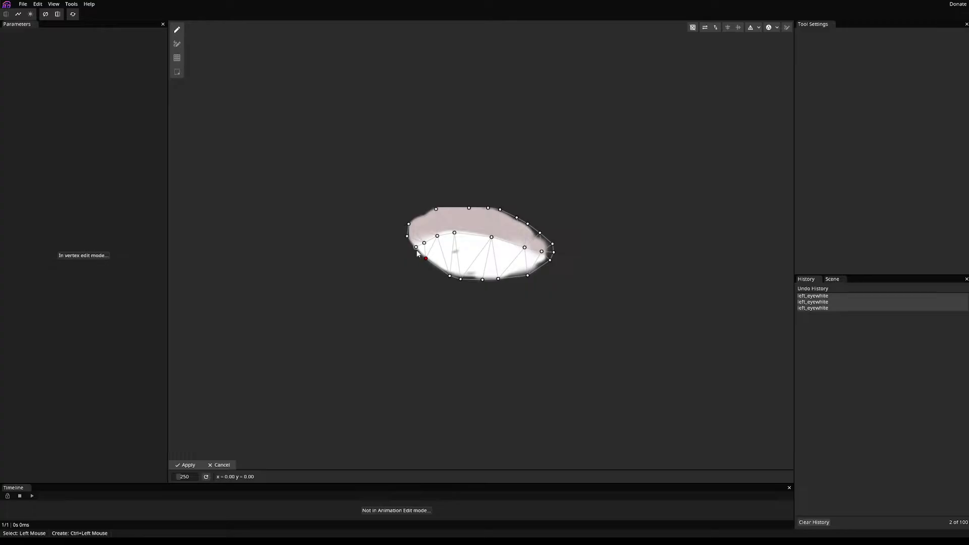
pyautogui.click(186, 465)
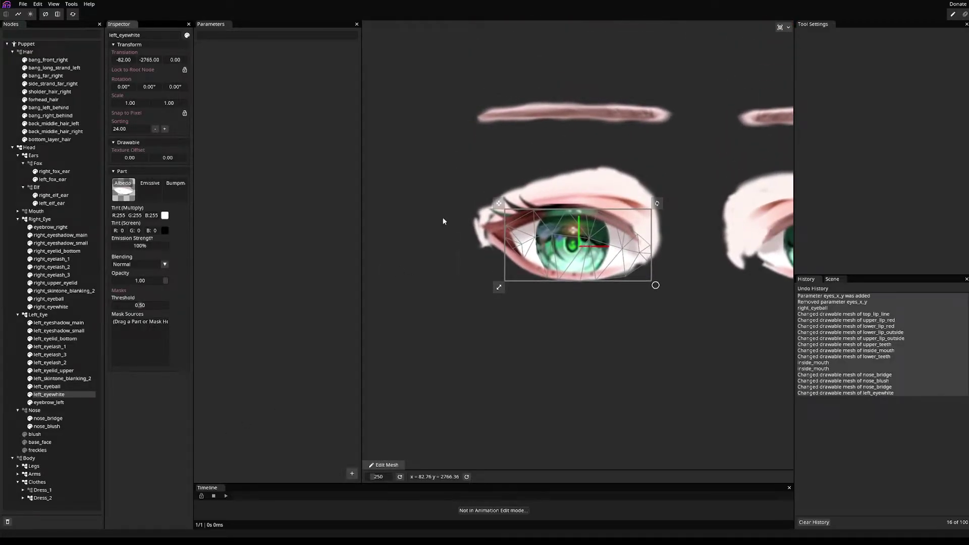
pyautogui.moveTo(534, 369); pyautogui.dragTo(434, 347)
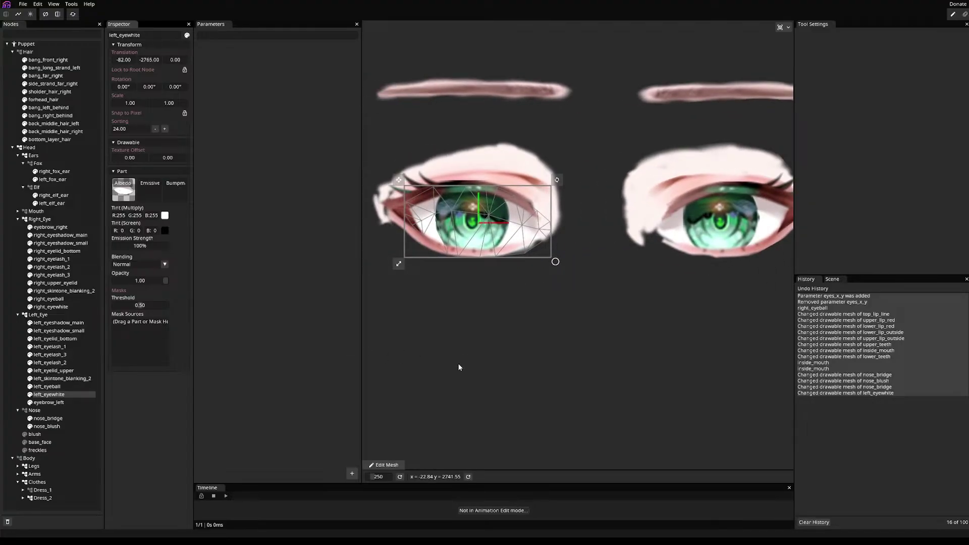
# - Open the mesh of left_skintone_blanking_2 for editing and generate an automatic mesh around its shape
pyautogui.click(48, 386)
pyautogui.click(56, 377)
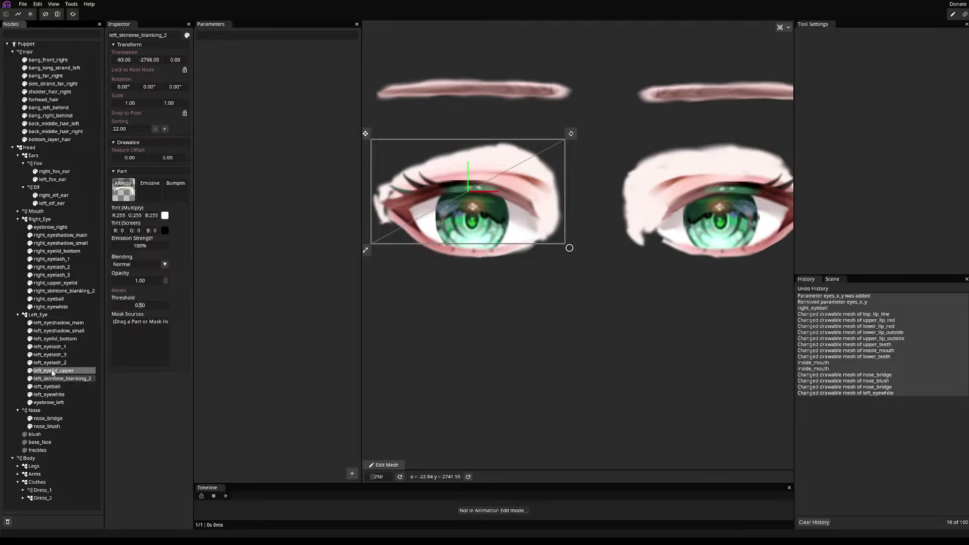
pyautogui.click(53, 371)
pyautogui.click(56, 378)
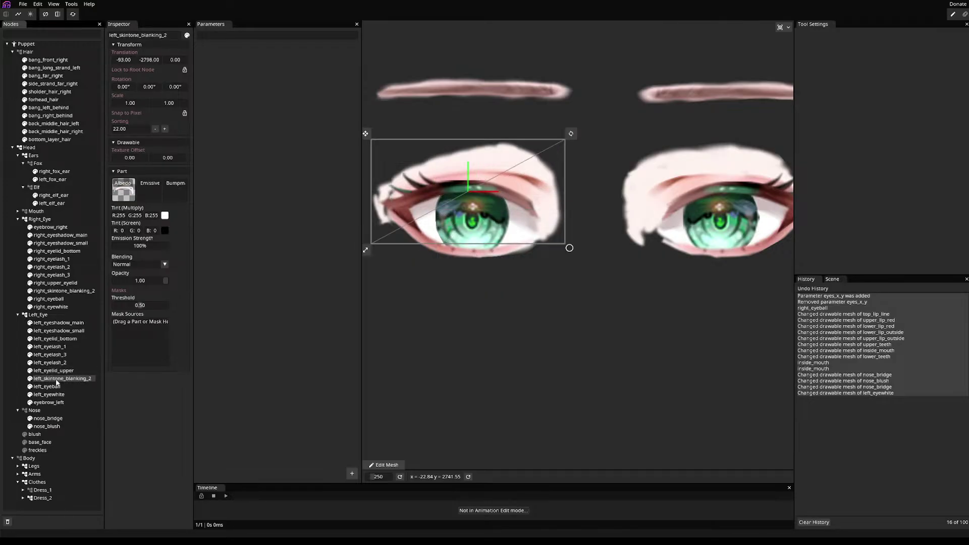
pyautogui.click(386, 465)
pyautogui.scroll(3, 380, 326)
pyautogui.scroll(-3, 380, 329)
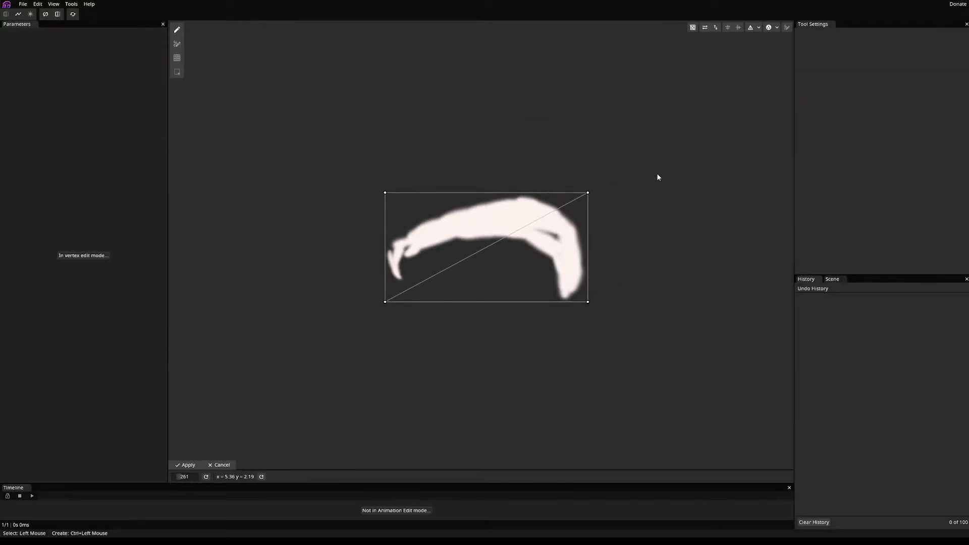
pyautogui.click(750, 28)
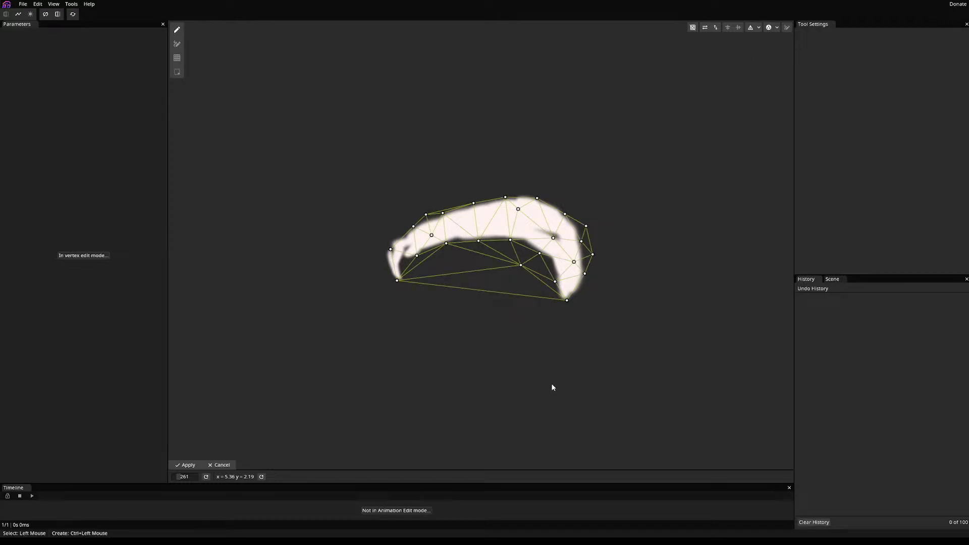
# - Pull the mesh vertices at the right end close to the skin shape and add an inner vertex in its upper band
pyautogui.moveTo(584, 274); pyautogui.dragTo(583, 287)
pyautogui.moveTo(592, 253); pyautogui.dragTo(470, 222)
pyautogui.keyDown('ctrl'); pyautogui.click(477, 222); pyautogui.keyUp('ctrl')
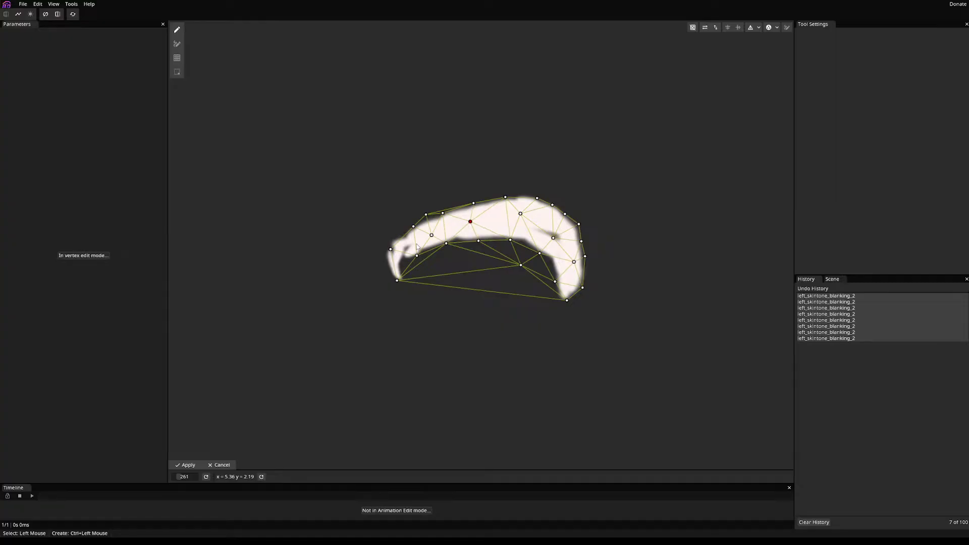
# - Add and reposition vertices around the shape's left tip, adjust the inner curve, and apply the left_skintone_blanking_2 mesh
pyautogui.moveTo(417, 256); pyautogui.dragTo(398, 234)
pyautogui.keyDown('ctrl'); pyautogui.click(402, 237); pyautogui.keyUp('ctrl')
pyautogui.keyDown('ctrl'); pyautogui.click(389, 266); pyautogui.keyUp('ctrl')
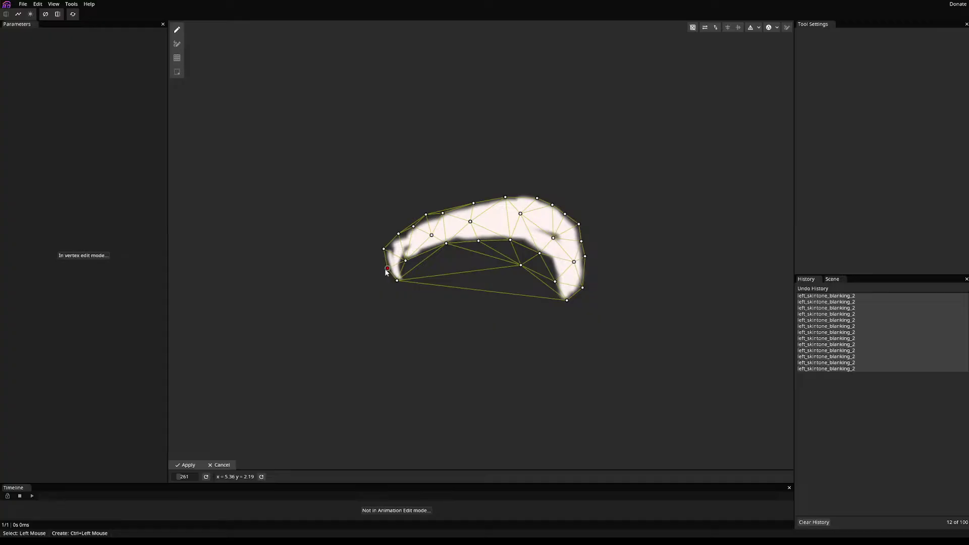
pyautogui.moveTo(386, 270); pyautogui.dragTo(385, 270)
pyautogui.moveTo(521, 265); pyautogui.dragTo(482, 270)
pyautogui.click(185, 465)
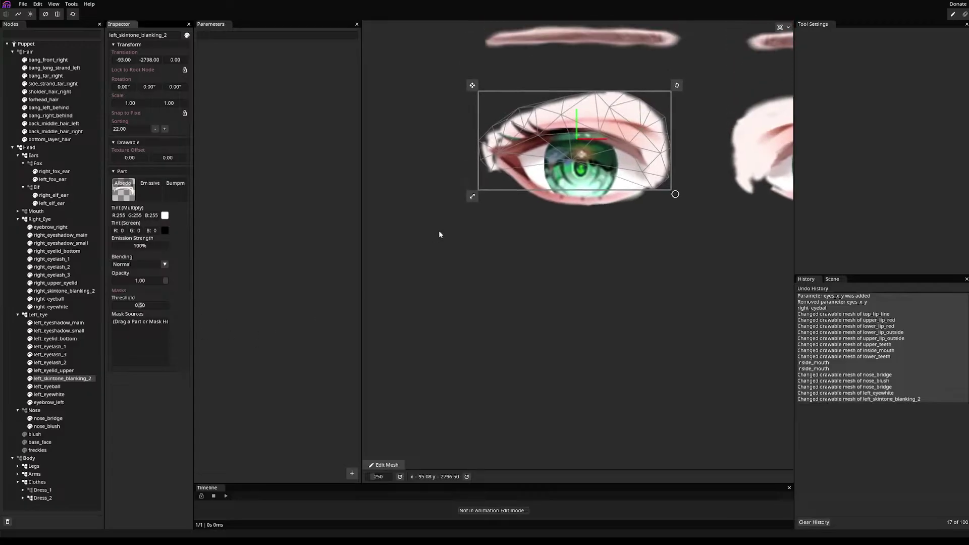
pyautogui.moveTo(623, 336); pyautogui.dragTo(536, 347)
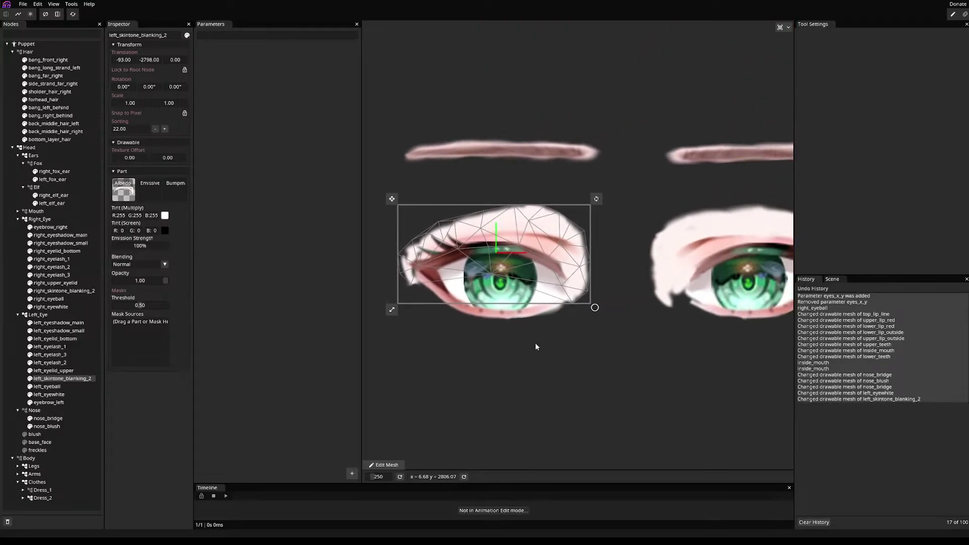
# - Generate an automatic mesh for left_eyelid_upper
pyautogui.click(70, 371)
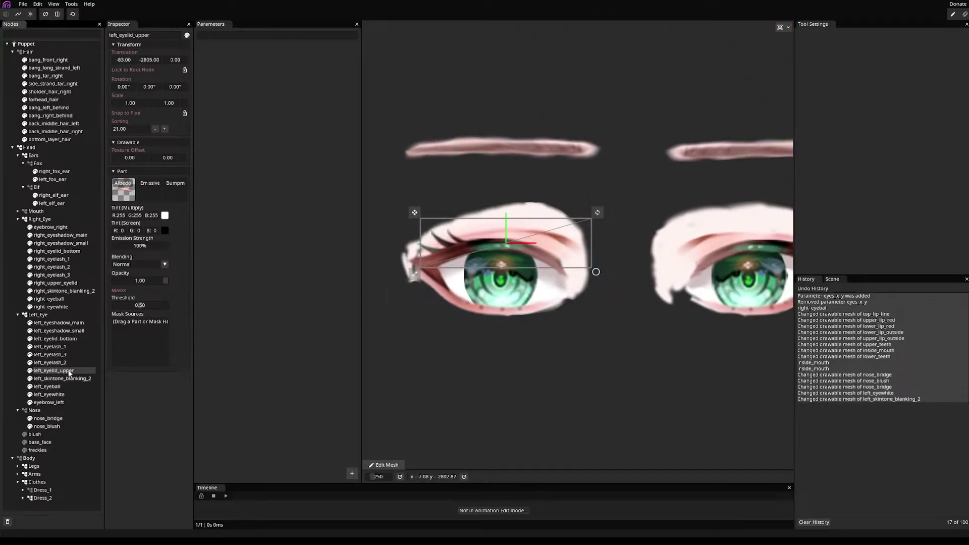
pyautogui.click(380, 462)
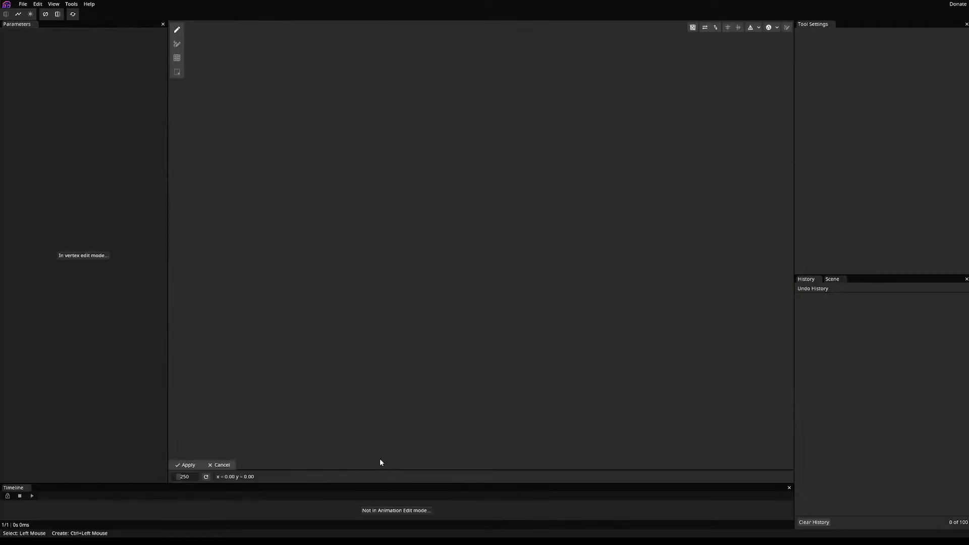
pyautogui.click(769, 27)
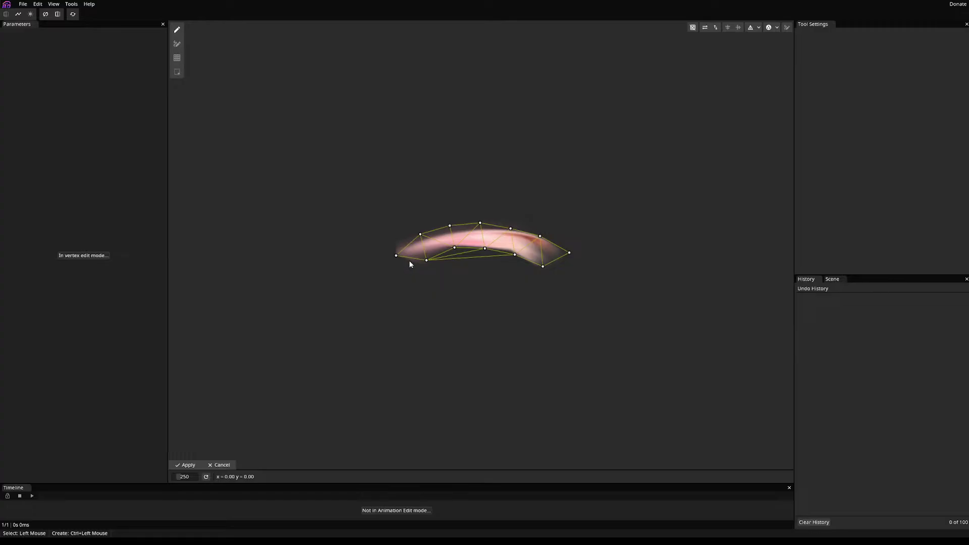
# - Add vertices below and above the eyelid's left tip so that the mesh encloses it
pyautogui.click(409, 260)
pyautogui.click(408, 260)
pyautogui.keyDown('ctrl'); pyautogui.click(404, 244); pyautogui.keyUp('ctrl')
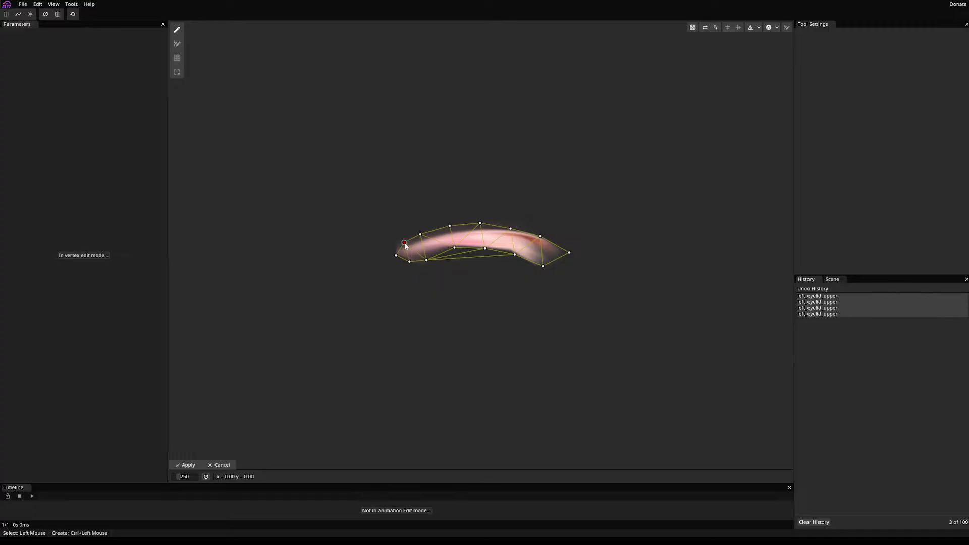
pyautogui.moveTo(404, 244); pyautogui.dragTo(394, 243)
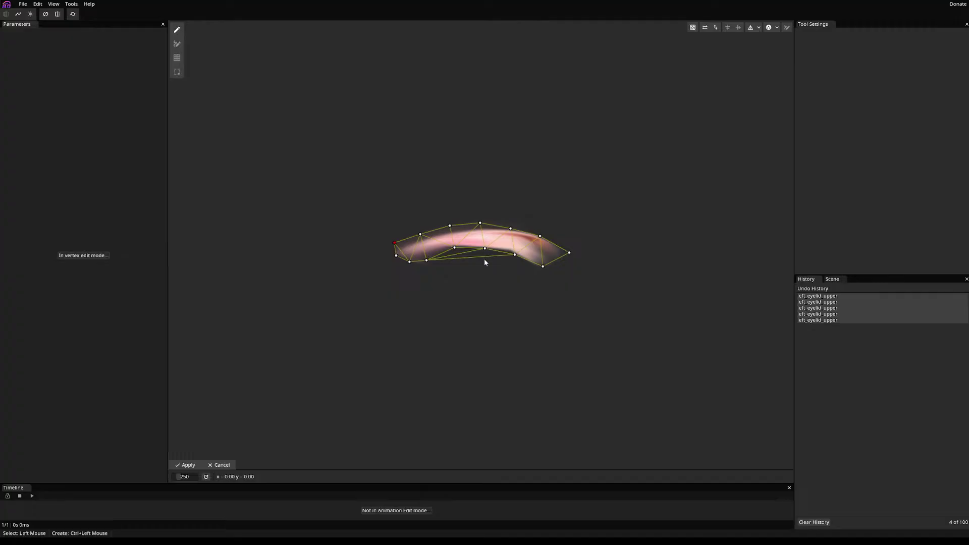
# - Add and adjust vertices along the eyelid's lower edge and around its right tip, refine the outline, and apply the mesh
pyautogui.keyDown('ctrl'); pyautogui.click(474, 249); pyautogui.keyUp('ctrl')
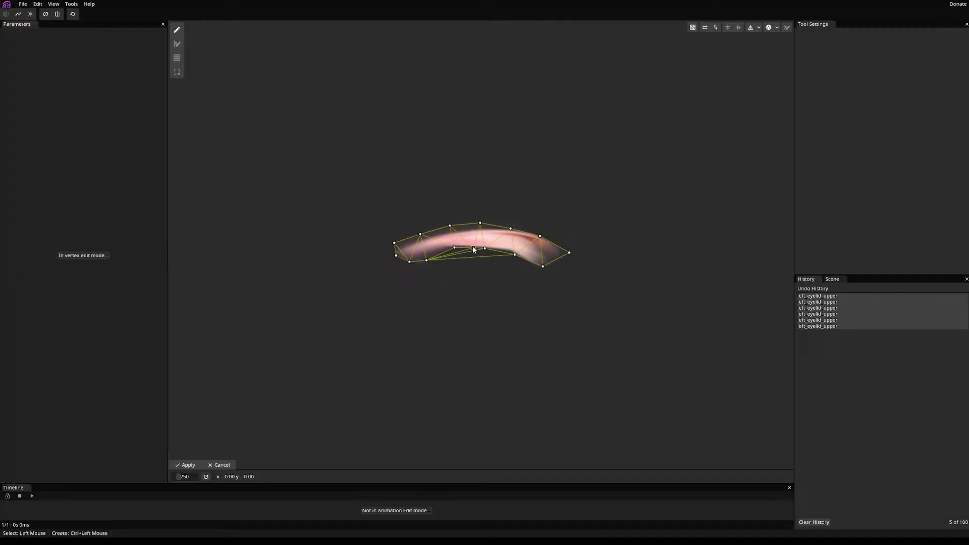
pyautogui.moveTo(473, 248); pyautogui.dragTo(561, 255)
pyautogui.keyDown('ctrl'); pyautogui.click(503, 247); pyautogui.keyUp('ctrl')
pyautogui.keyDown('ctrl'); pyautogui.click(525, 259); pyautogui.keyUp('ctrl')
pyautogui.keyDown('ctrl'); pyautogui.click(561, 262); pyautogui.keyUp('ctrl')
pyautogui.keyDown('ctrl'); pyautogui.click(560, 256); pyautogui.keyUp('ctrl')
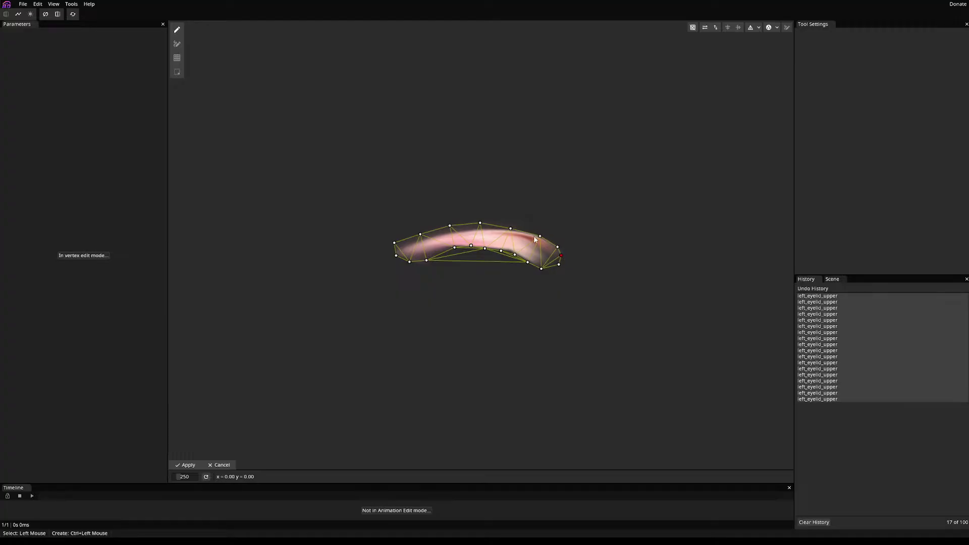
pyautogui.moveTo(479, 225); pyautogui.dragTo(424, 257)
pyautogui.keyDown('ctrl'); pyautogui.click(398, 257); pyautogui.keyUp('ctrl')
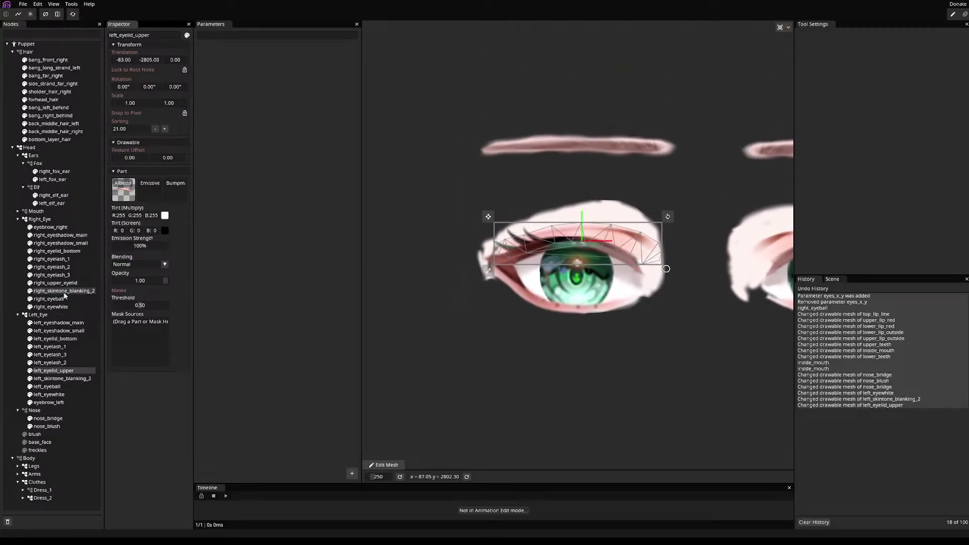
# - Move left_eyelash_2 above left_eyelash_3 in the Left_Eye group
pyautogui.click(52, 363)
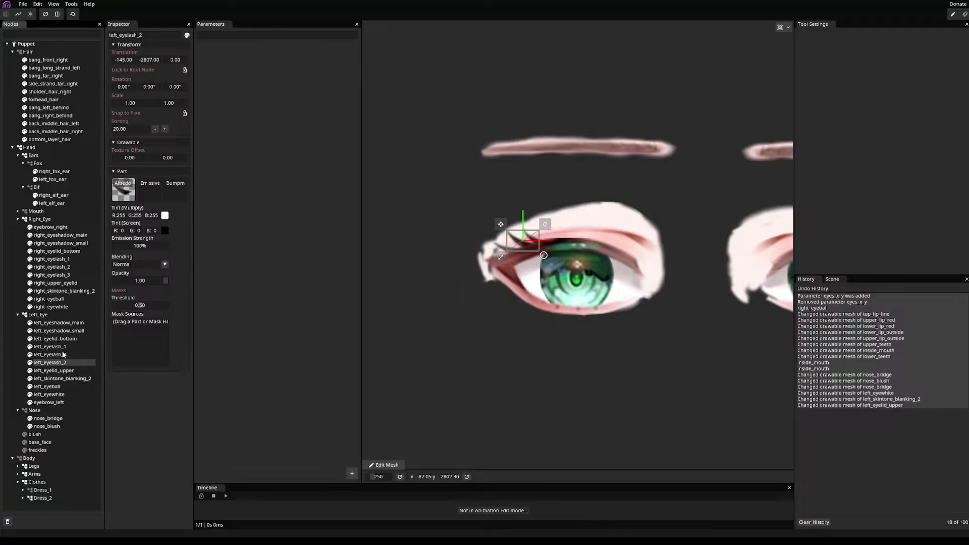
pyautogui.moveTo(65, 363); pyautogui.dragTo(62, 355)
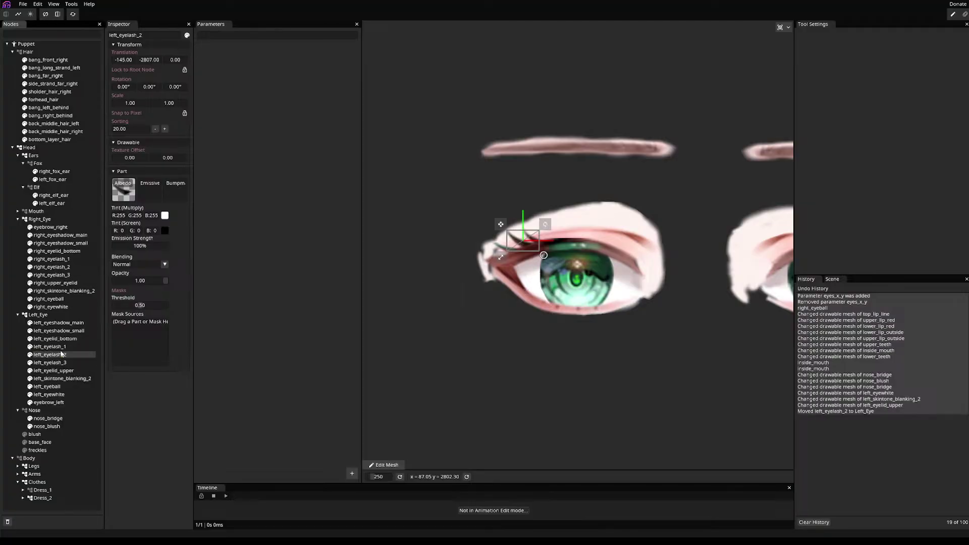
pyautogui.click(68, 260)
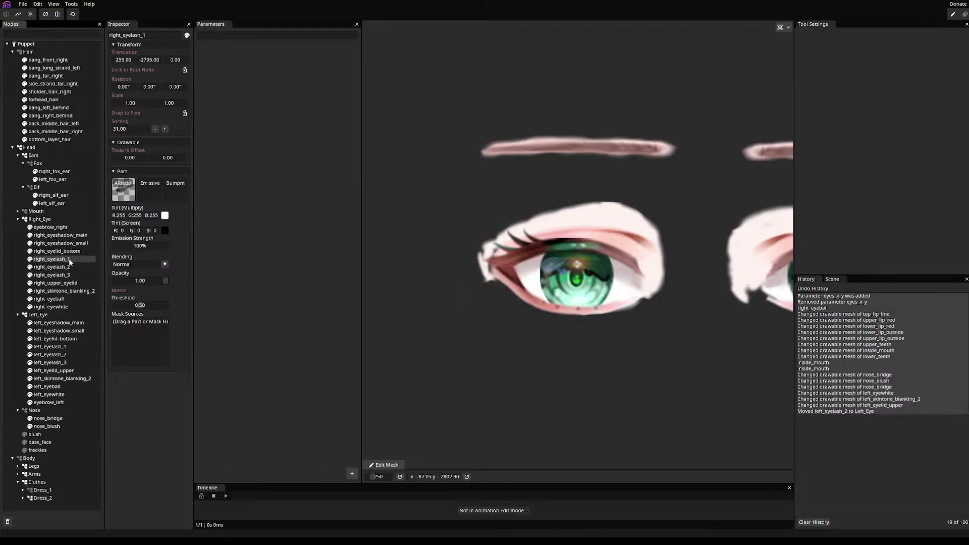
pyautogui.click(385, 465)
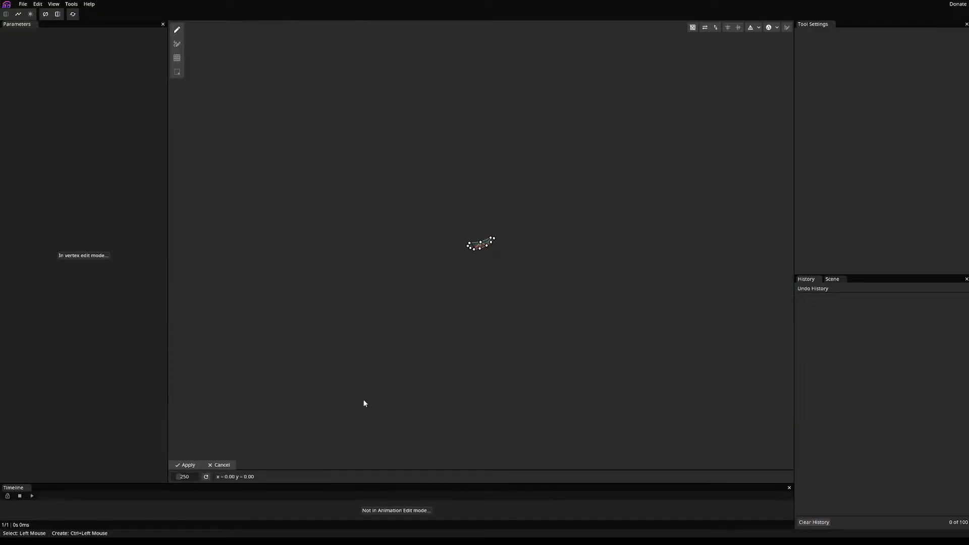
pyautogui.click(222, 465)
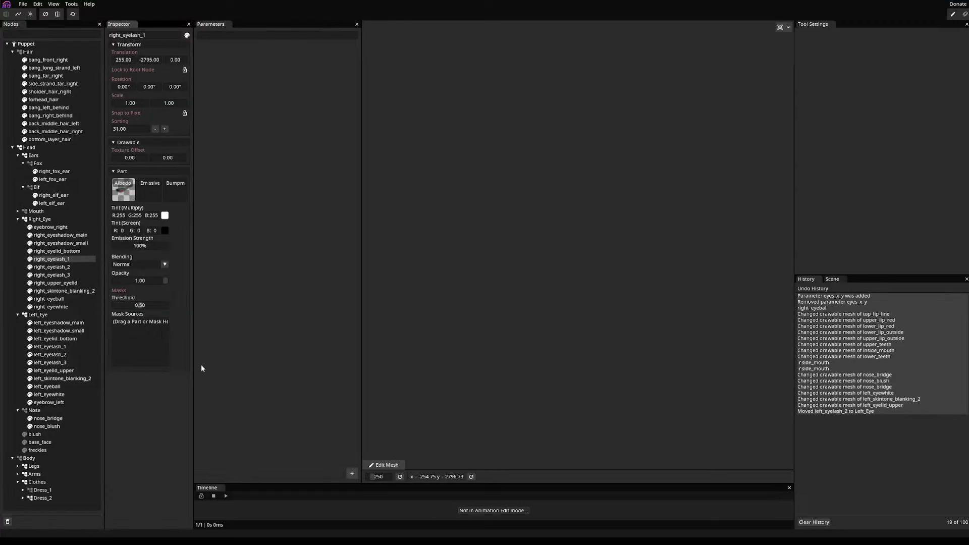
# - Copy the mesh of right_eyelash_1 onto left_eyelash_1 and flip it horizontally
pyautogui.click(49, 347)
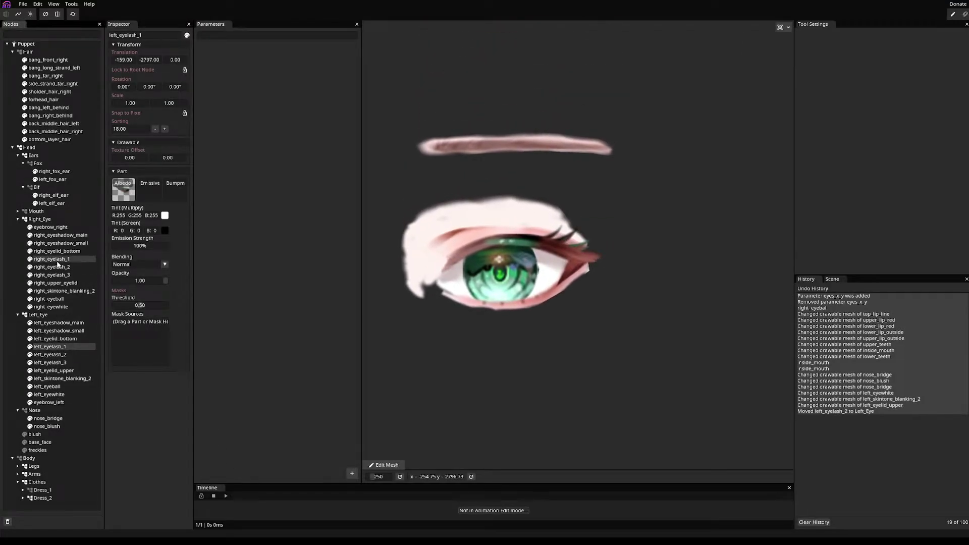
pyautogui.click(384, 465)
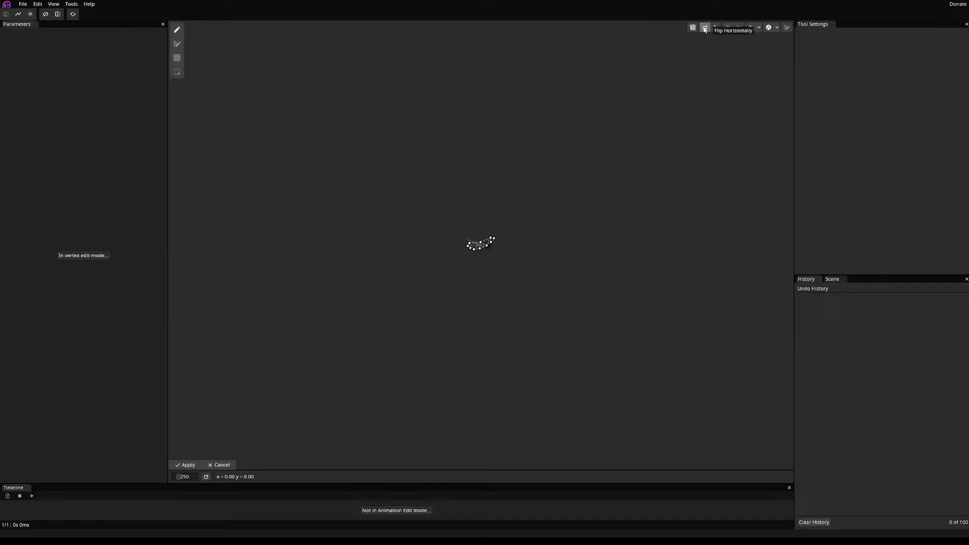
pyautogui.scroll(6, 374, 252)
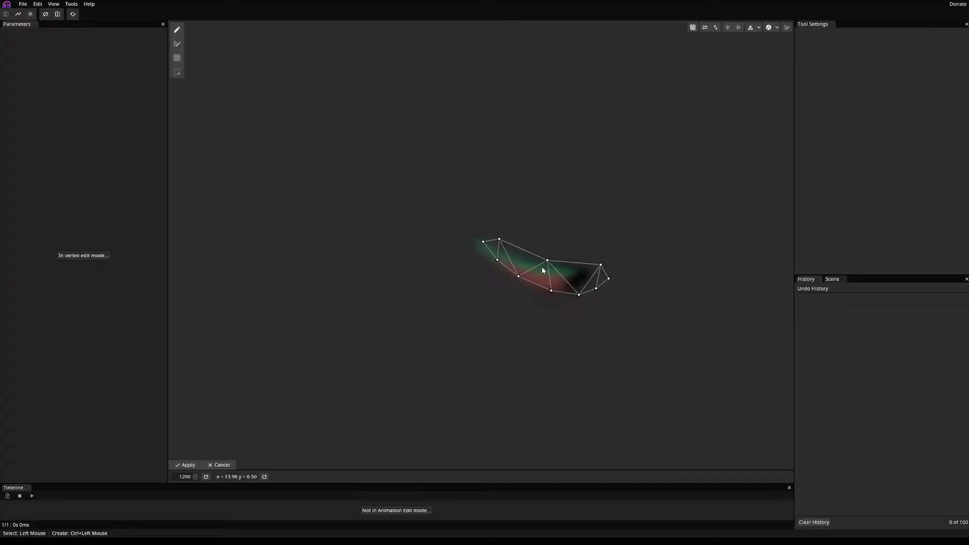
# - Shift all left_eyelash_1 mesh vertices over the lash artwork and delete the stray vertex outside it
pyautogui.keyDown('ctrl'); pyautogui.click(419, 175); pyautogui.keyUp('ctrl')
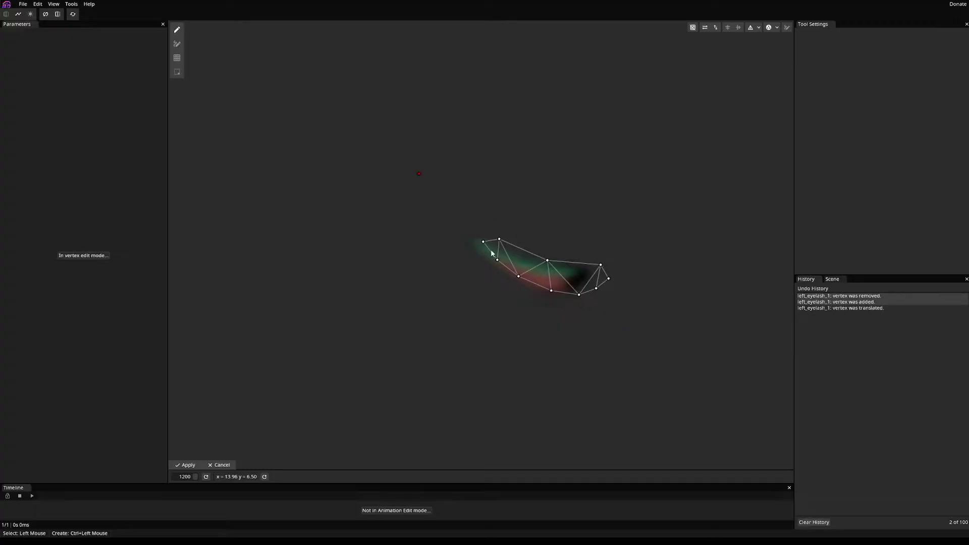
pyautogui.moveTo(453, 208); pyautogui.dragTo(659, 338)
pyautogui.moveTo(497, 261); pyautogui.dragTo(478, 259)
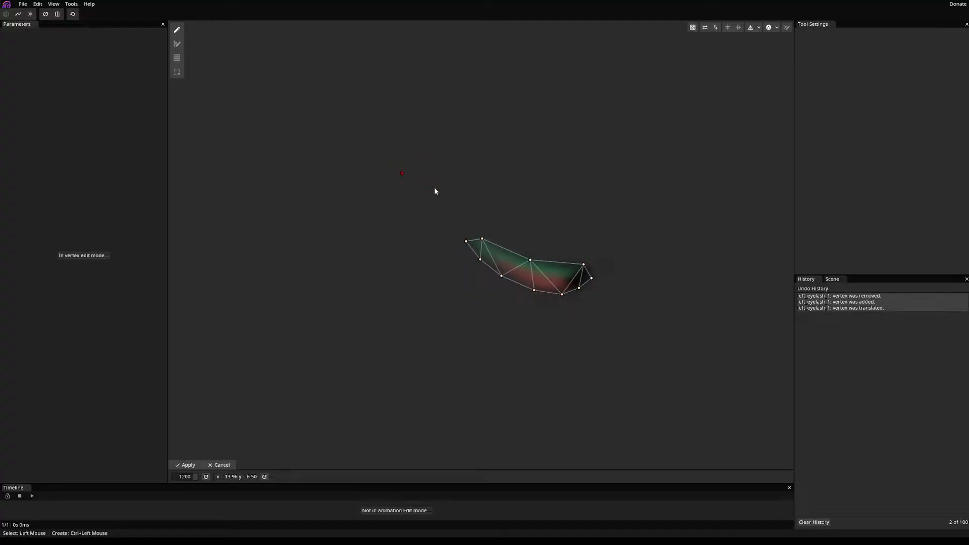
pyautogui.press('Delete')
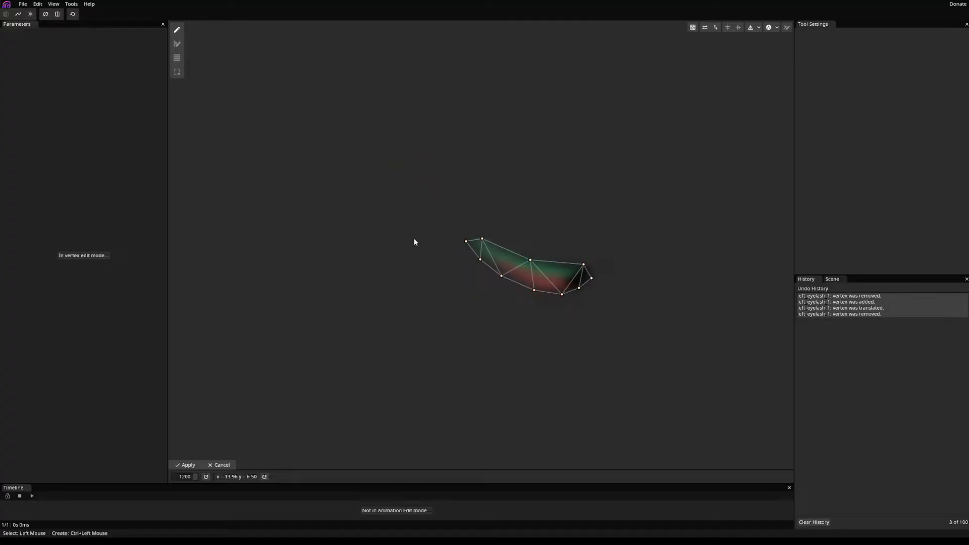
# - Apply the left_eyelash_1 mesh, and copy the mesh of right_eyelash_2 onto left_eyelash_2, flipped horizontally
pyautogui.click(186, 465)
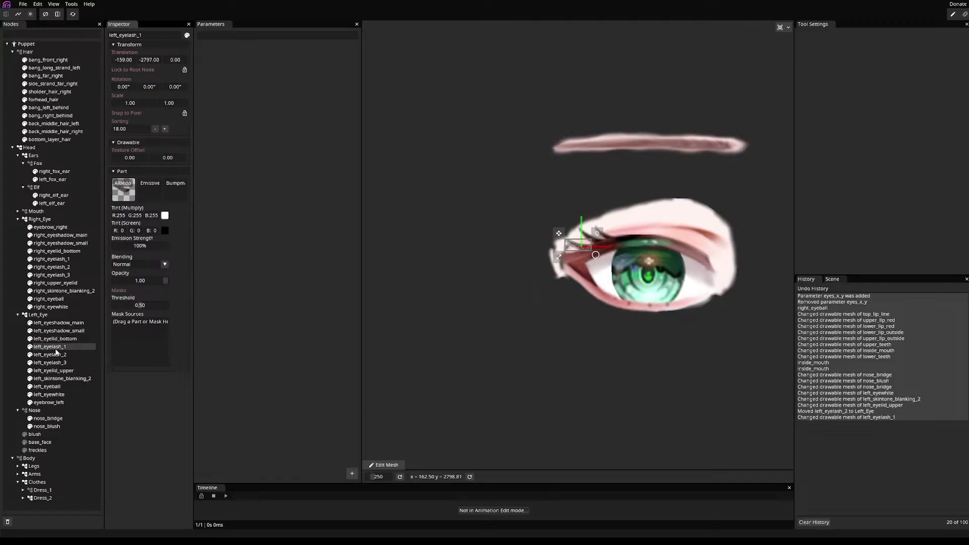
pyautogui.click(50, 354)
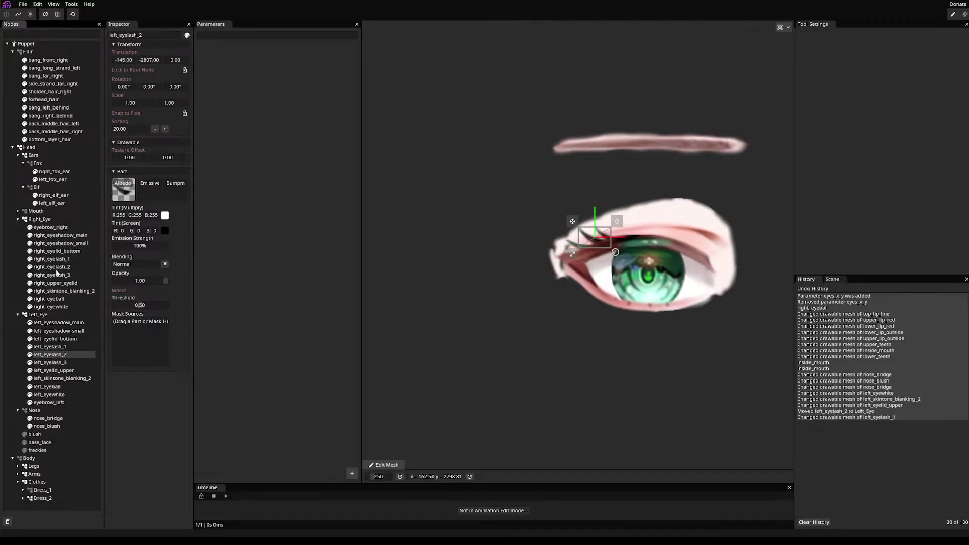
pyautogui.click(57, 272)
pyautogui.moveTo(50, 354); pyautogui.dragTo(382, 464)
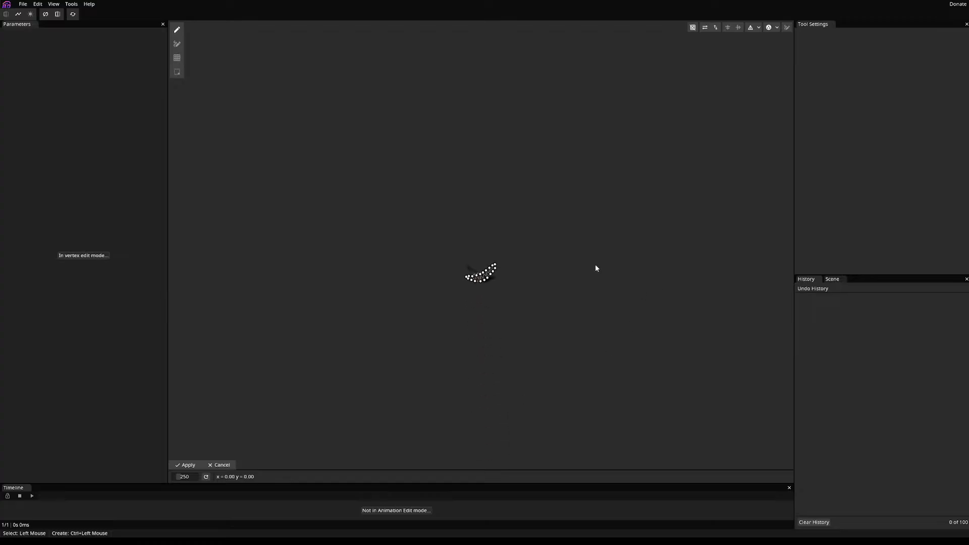
pyautogui.scroll(8, 478, 286)
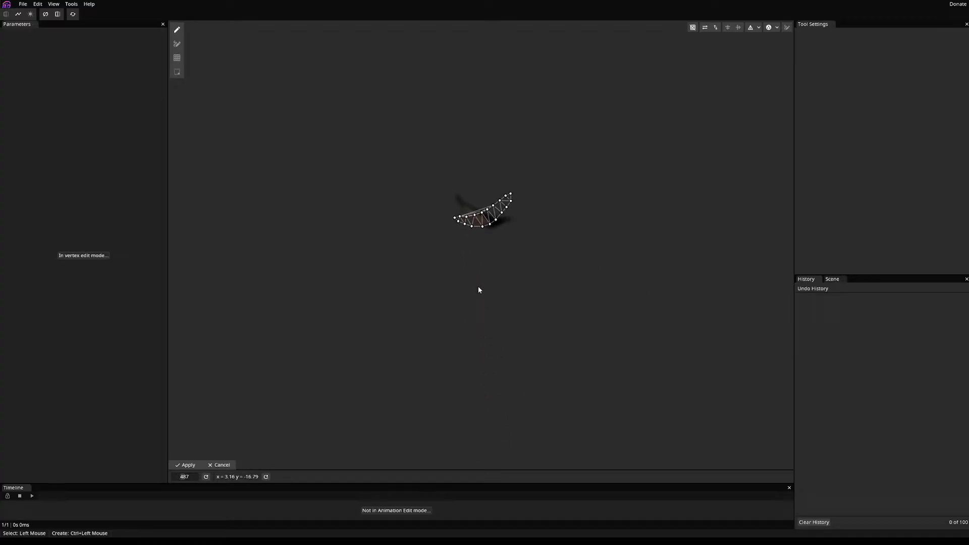
pyautogui.click(704, 27)
# - Add and delete a temporary vertex outside the lash, then shift all left_eyelash_2 mesh vertices over the artwork and apply the mesh
pyautogui.keyDown('ctrl'); pyautogui.click(417, 228); pyautogui.keyUp('ctrl')
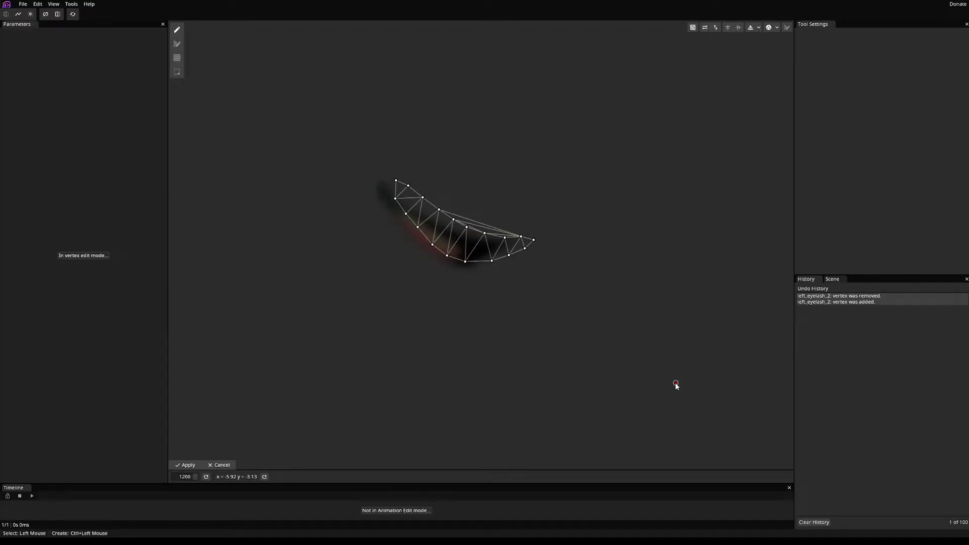
pyautogui.moveTo(676, 385); pyautogui.dragTo(582, 331)
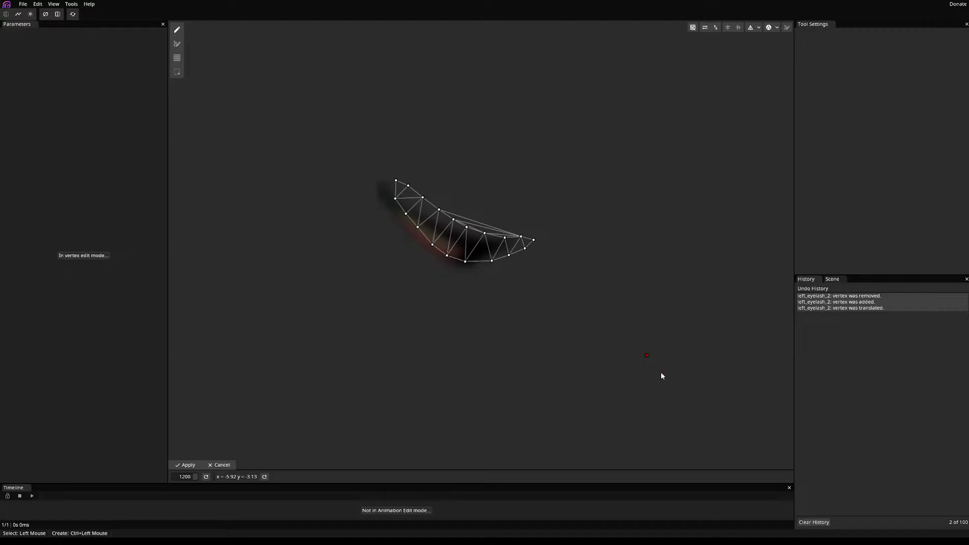
pyautogui.press('Delete')
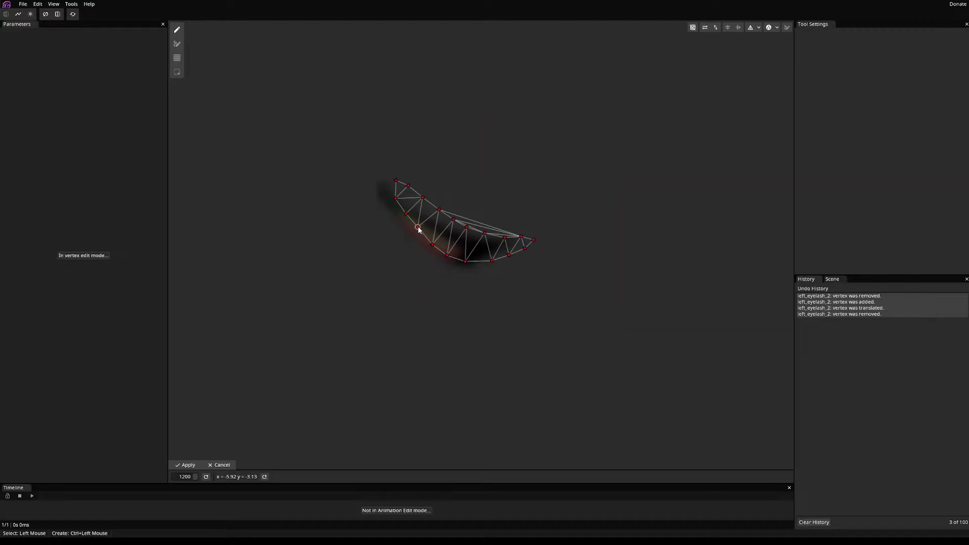
pyautogui.moveTo(419, 230); pyautogui.dragTo(401, 230)
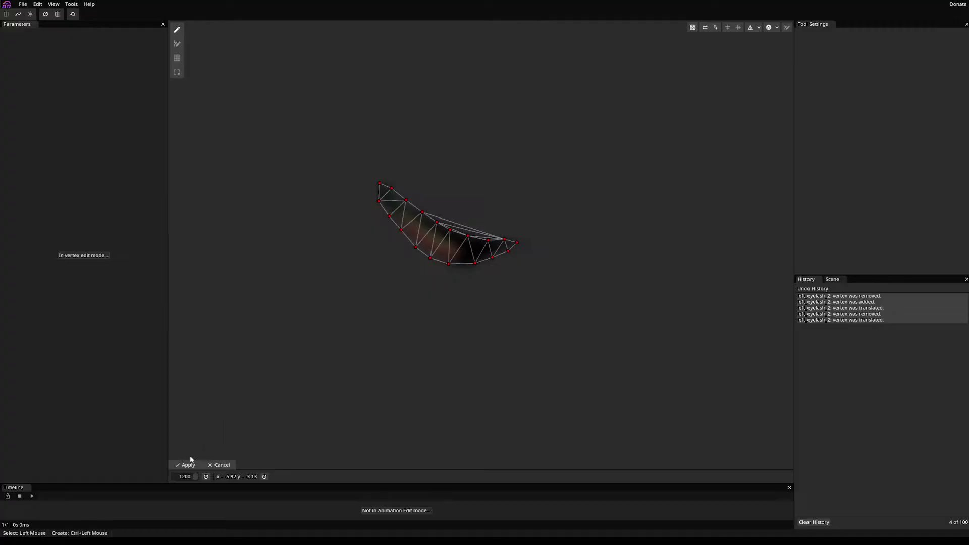
pyautogui.click(186, 464)
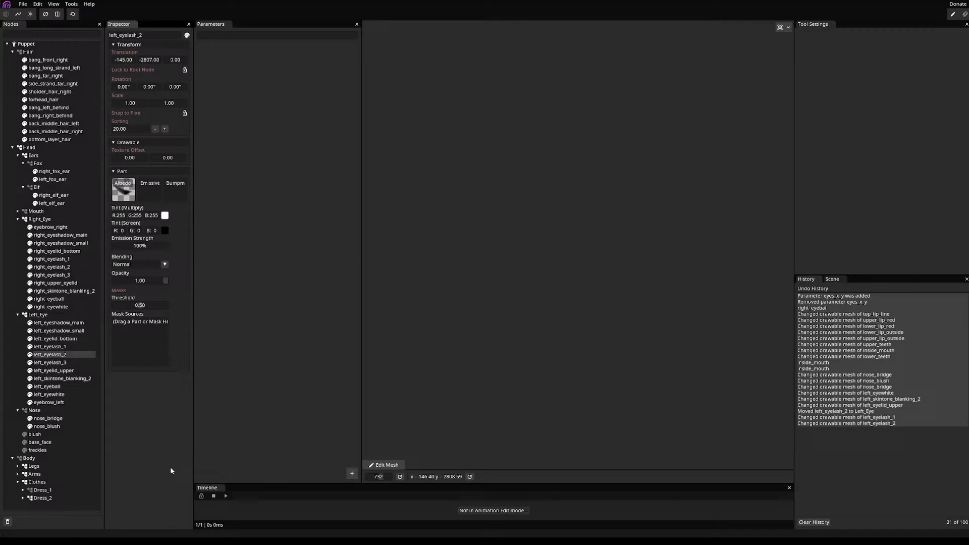
# - Replace the left_eyelash_1 mesh with a horizontally flipped copy of right_eyelash_1's mesh, shifted over the lash artwork, and apply it
pyautogui.click(52, 346)
pyautogui.moveTo(66, 261); pyautogui.dragTo(375, 463)
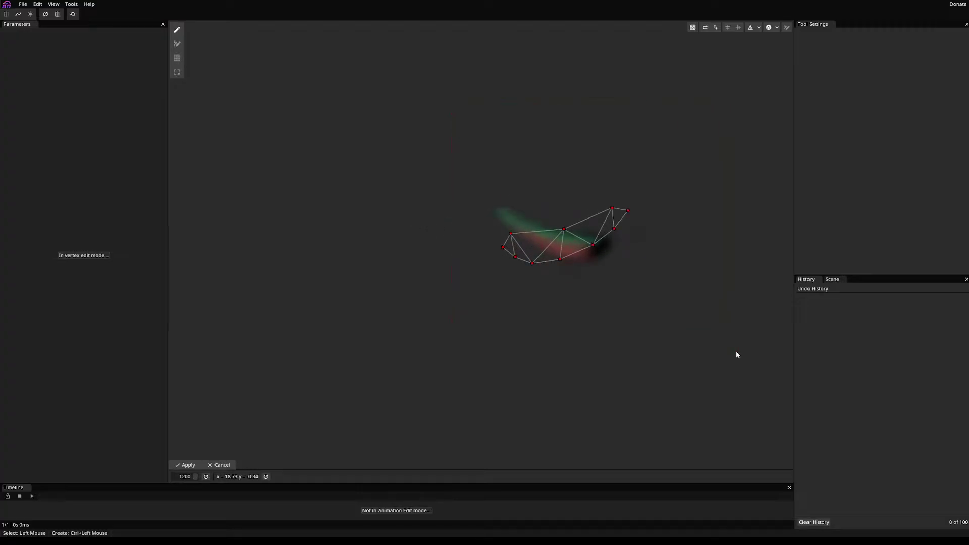
pyautogui.click(704, 27)
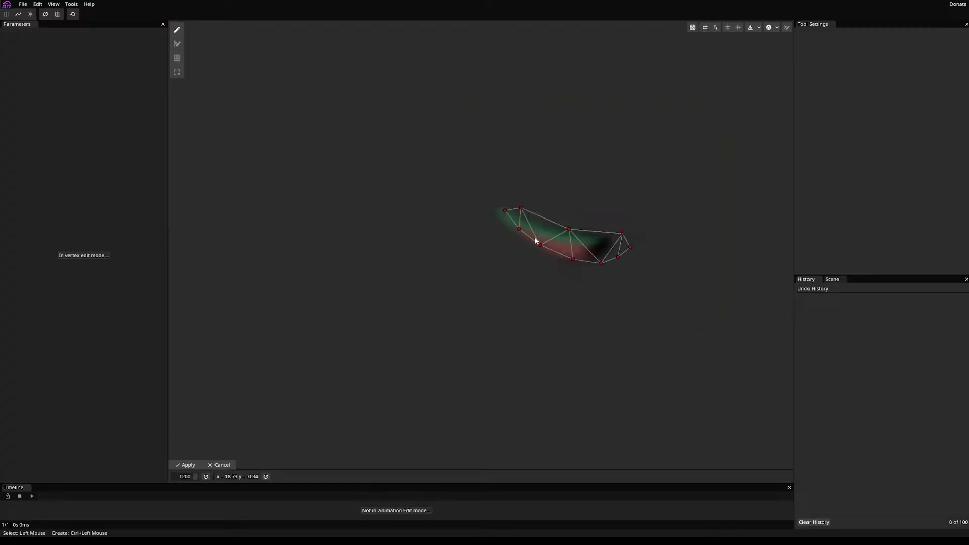
pyautogui.moveTo(567, 233); pyautogui.dragTo(551, 233)
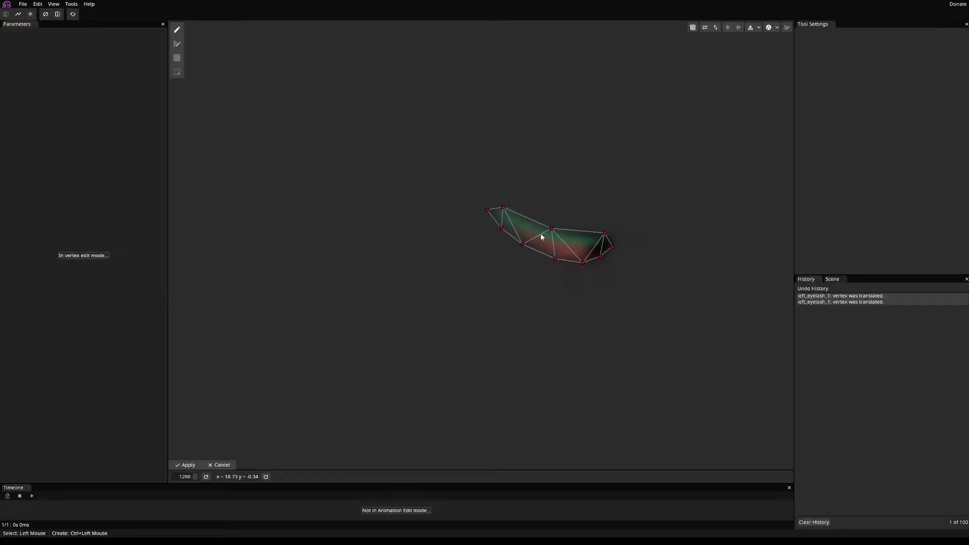
pyautogui.click(185, 465)
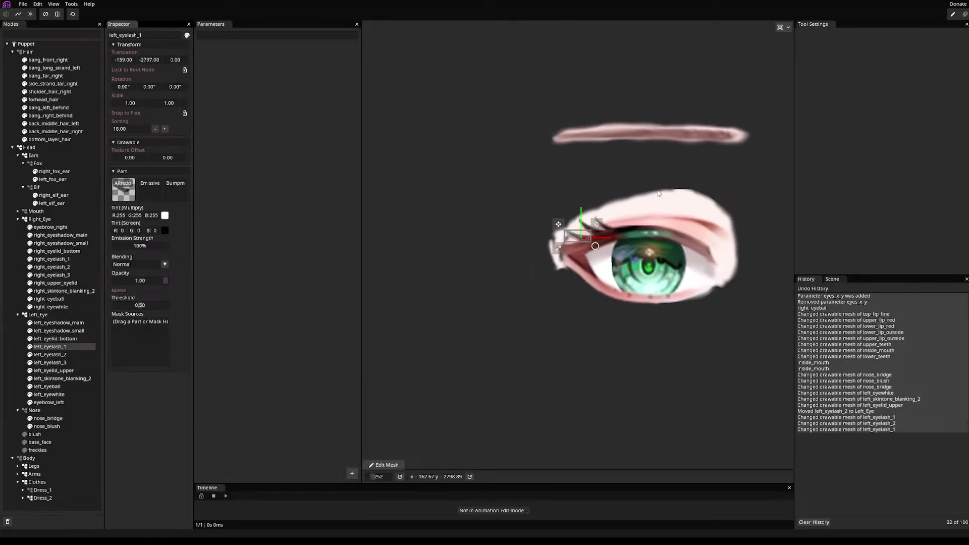
# - Copy the mesh of right_eyelid_bottom onto left_eyelid_bottom and flip it horizontally
pyautogui.click(65, 339)
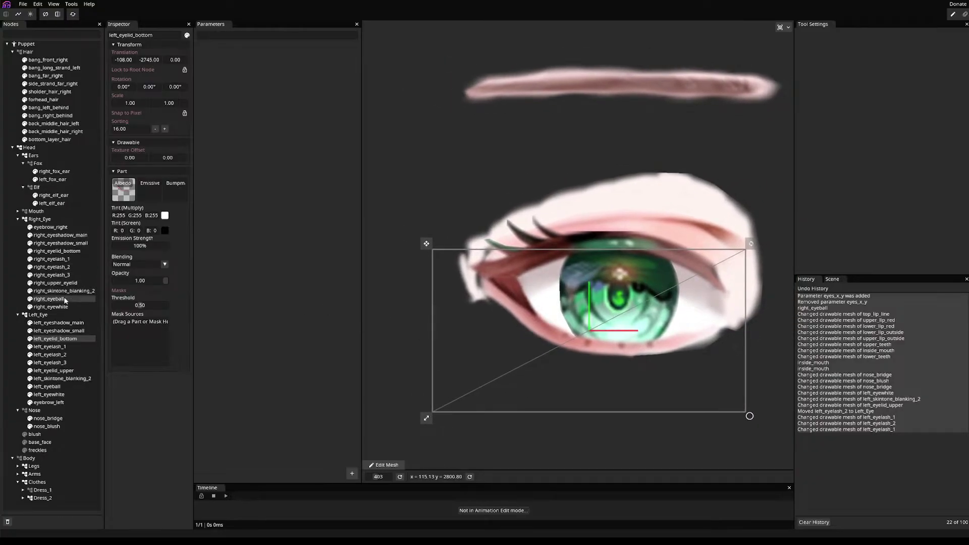
pyautogui.moveTo(67, 258); pyautogui.dragTo(397, 467)
pyautogui.moveTo(479, 396); pyautogui.dragTo(522, 267)
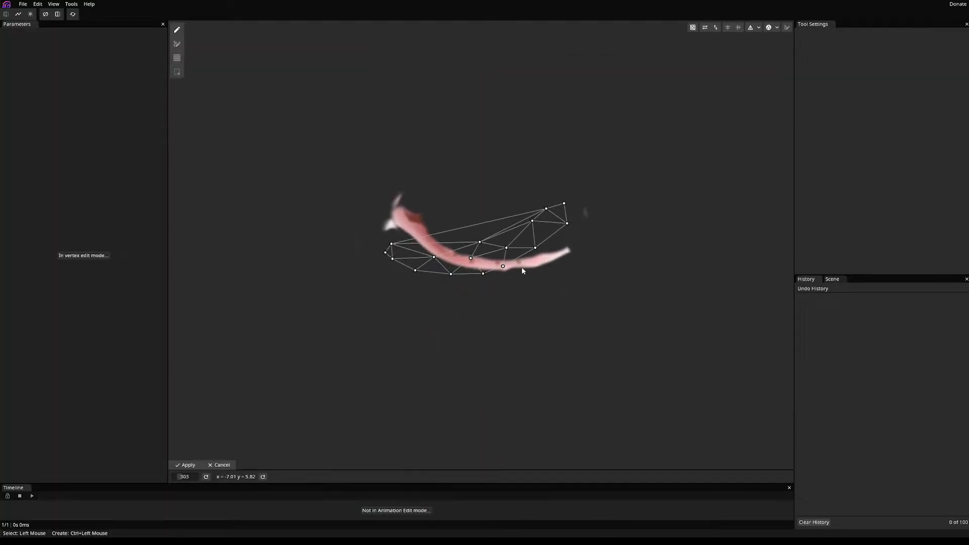
pyautogui.scroll(5, 521, 267)
pyautogui.scroll(-2, 518, 265)
pyautogui.click(705, 28)
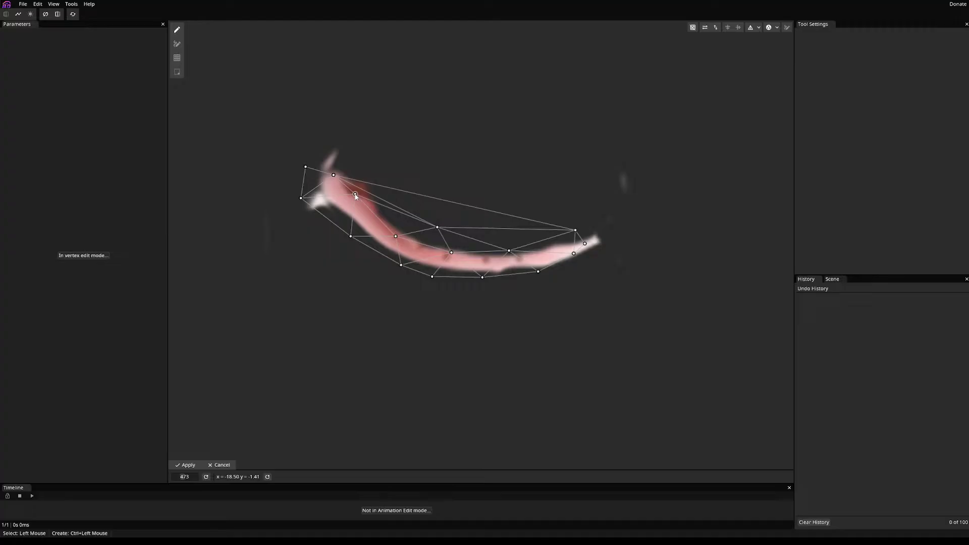
# - Add and delete a temporary vertex outside the eyelid, then shift the whole left_eyelid_bottom mesh over the artwork and apply it
pyautogui.keyDown('ctrl'); pyautogui.click(637, 395); pyautogui.keyUp('ctrl')
pyautogui.moveTo(675, 373); pyautogui.dragTo(673, 371)
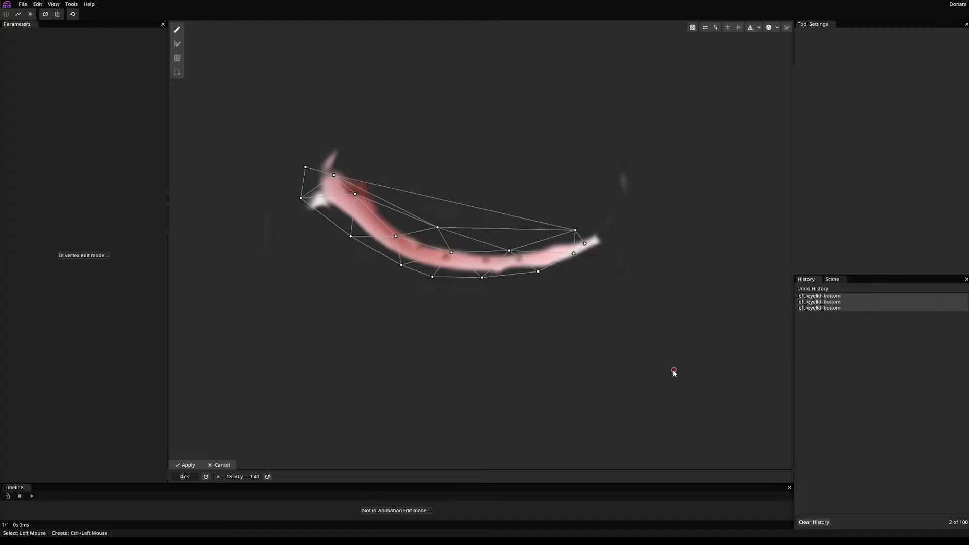
pyautogui.keyDown('ctrl'); pyautogui.click(673, 369); pyautogui.keyUp('ctrl')
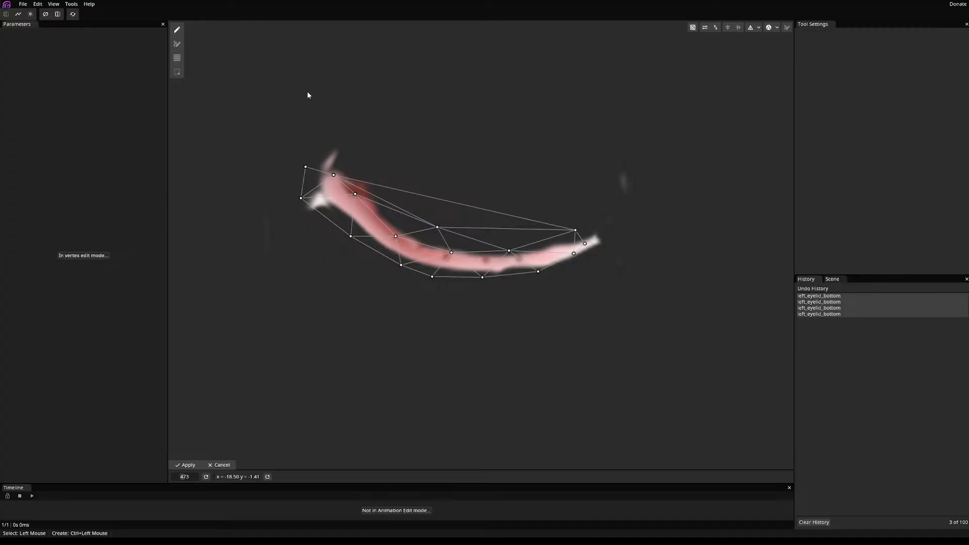
pyautogui.moveTo(249, 86); pyautogui.dragTo(729, 469)
pyautogui.moveTo(355, 194); pyautogui.dragTo(374, 195)
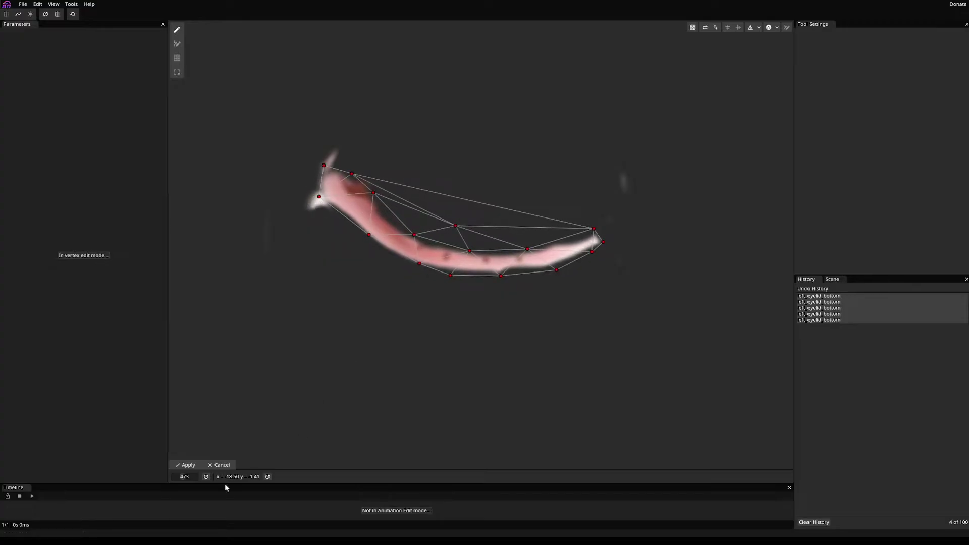
pyautogui.click(179, 465)
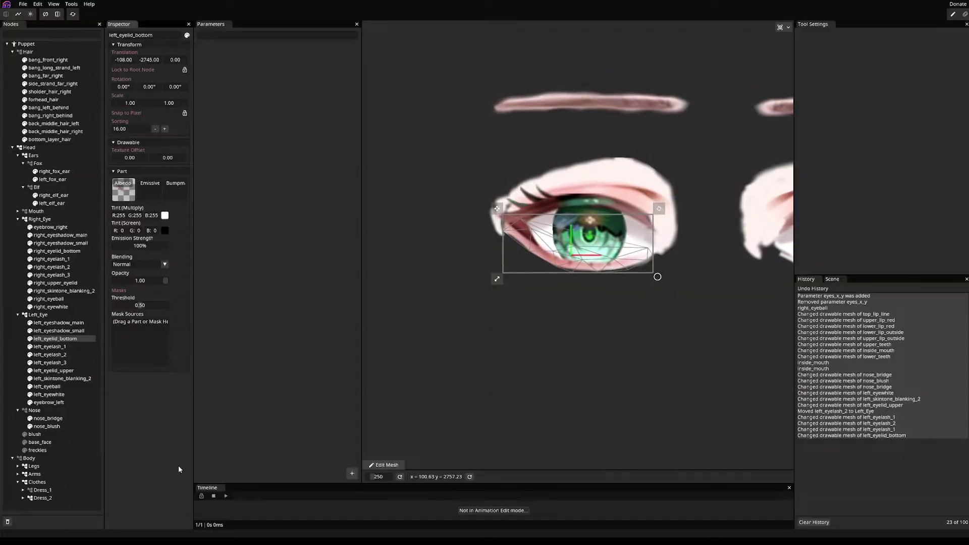
# - Copy the mesh of right_eyeshadow_small onto left_eyeshadow_small and flip it horizontally
pyautogui.click(74, 332)
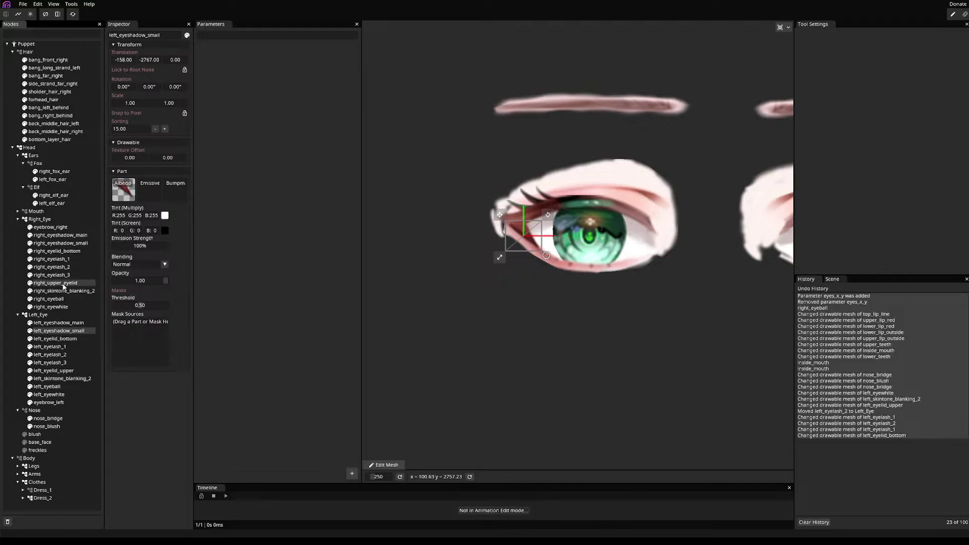
pyautogui.moveTo(69, 254); pyautogui.dragTo(388, 462)
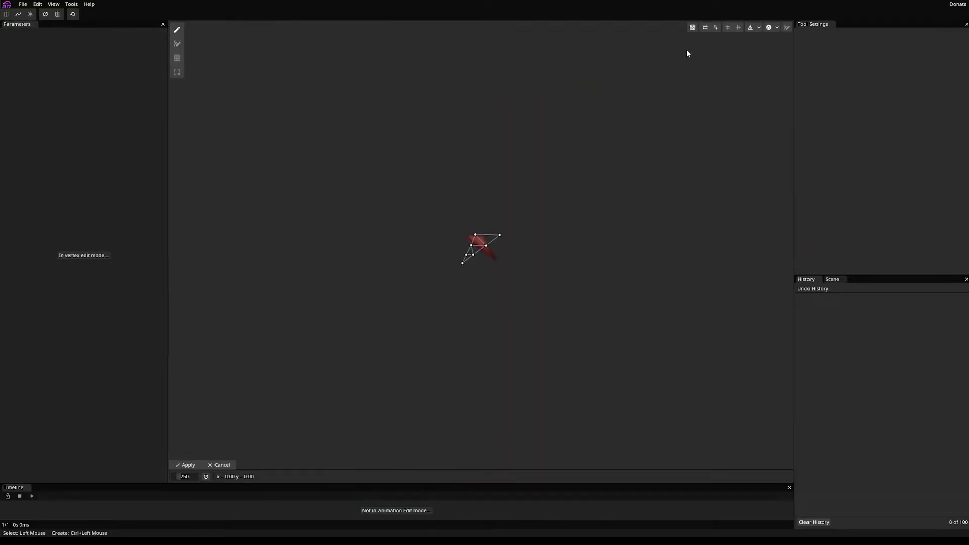
pyautogui.scroll(10, 459, 262)
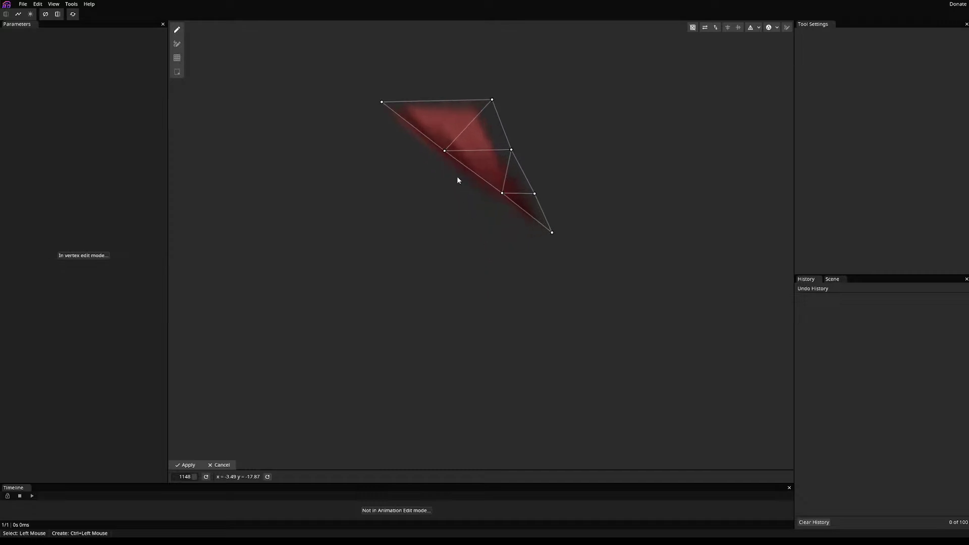
# - Delete the stray vertex outside the eyeshadow, shift all left_eyeshadow_small mesh vertices over the artwork, and apply the mesh
pyautogui.click(570, 273)
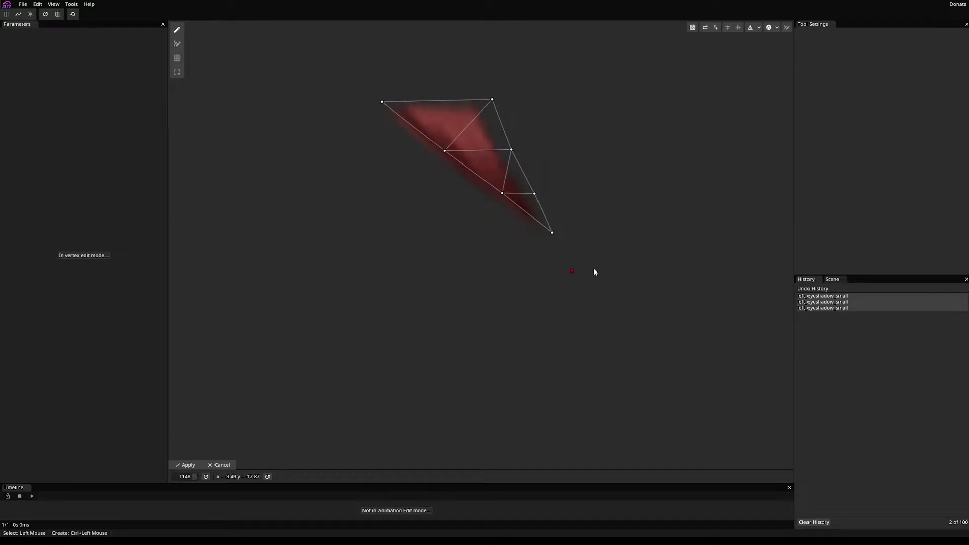
pyautogui.click(572, 273)
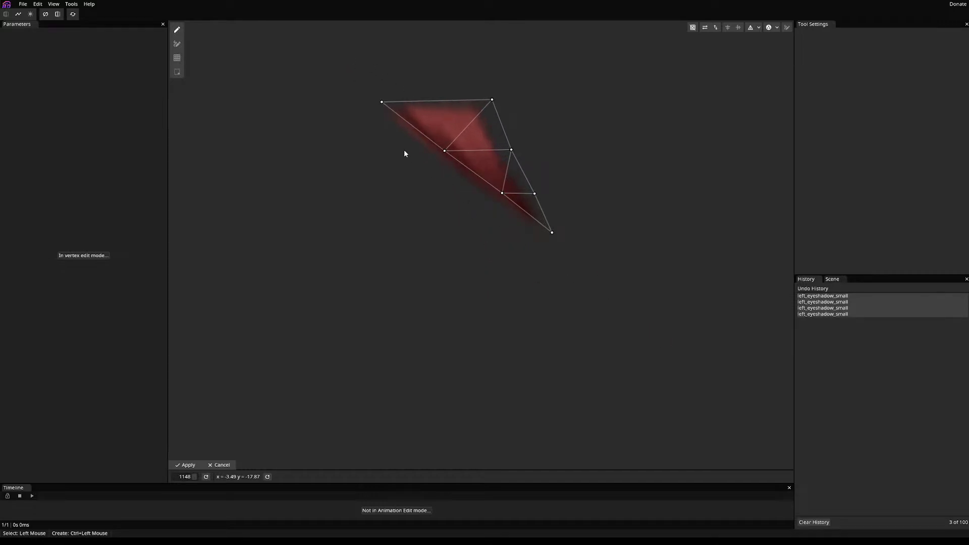
pyautogui.moveTo(356, 63); pyautogui.dragTo(713, 320)
pyautogui.moveTo(493, 99); pyautogui.dragTo(484, 104)
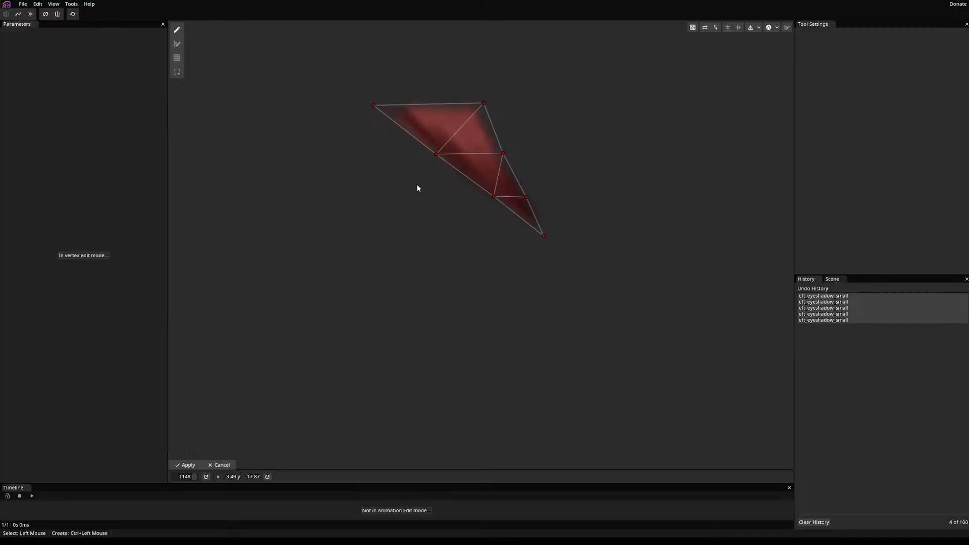
pyautogui.click(190, 463)
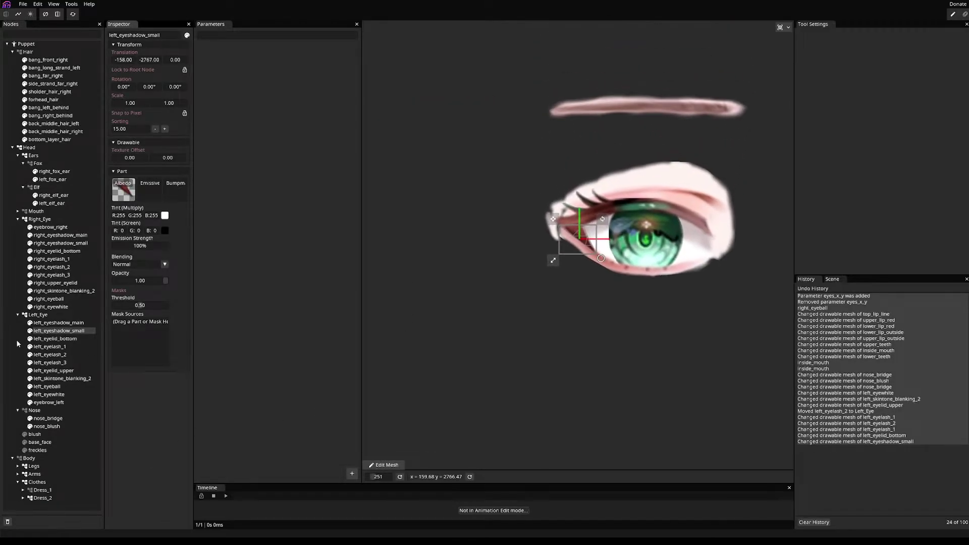
# - Copy the mesh of right_eyeshadow_main onto left_eyeshadow_main and flip it horizontally, with its arch kept upright
pyautogui.click(47, 323)
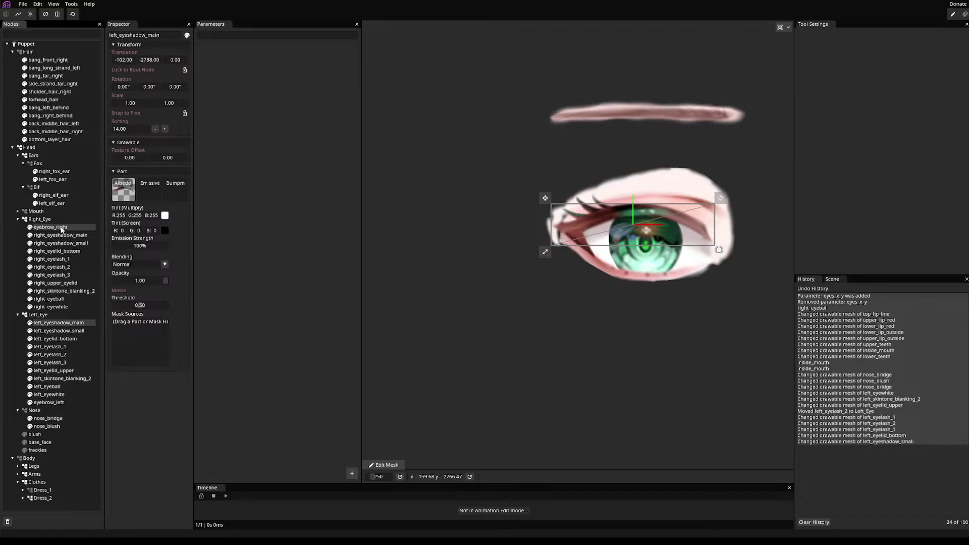
pyautogui.moveTo(61, 236); pyautogui.dragTo(390, 468)
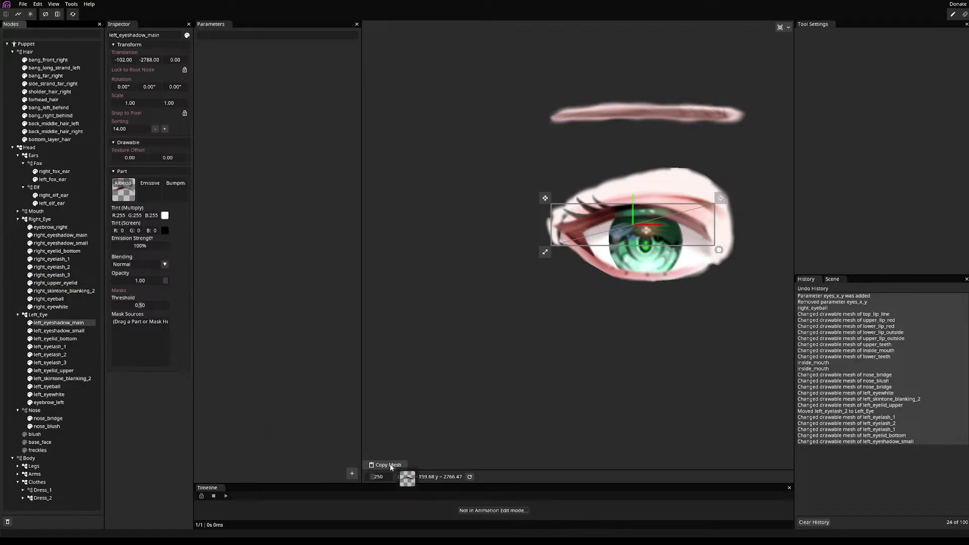
pyautogui.moveTo(390, 468); pyautogui.dragTo(388, 463)
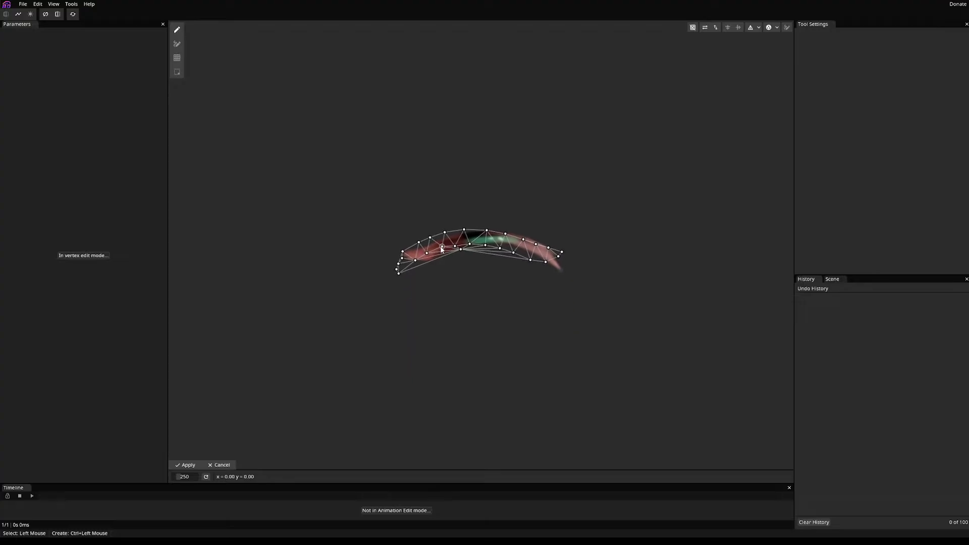
pyautogui.click(704, 27)
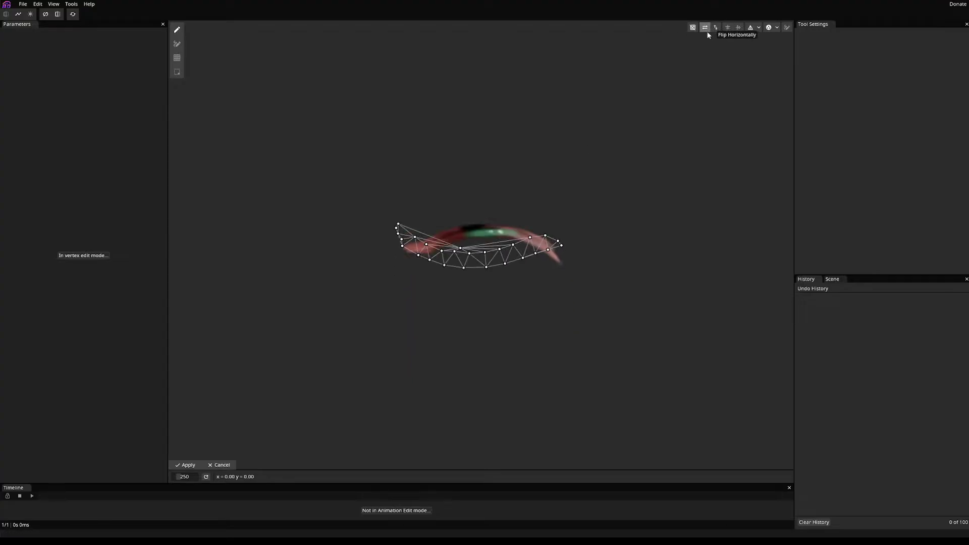
pyautogui.click(705, 30)
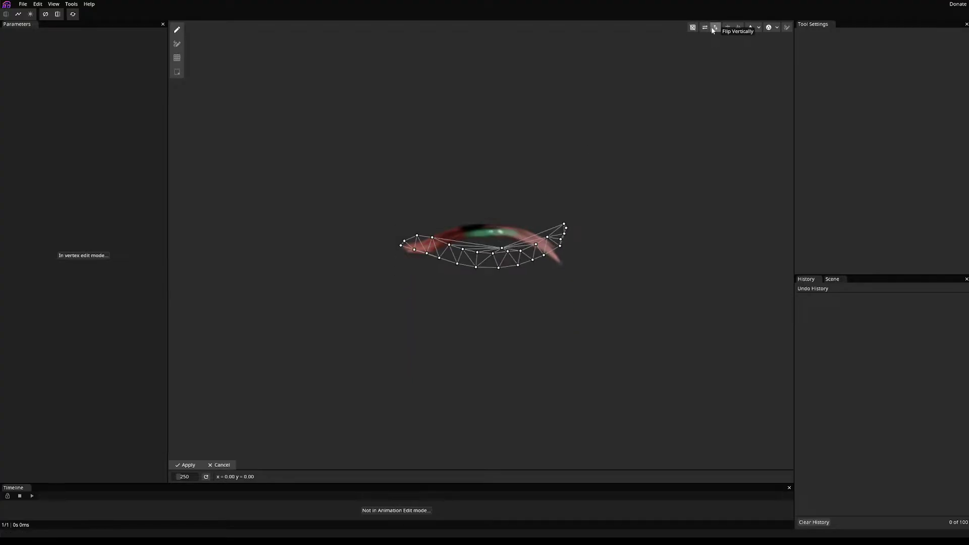
pyautogui.click(712, 29)
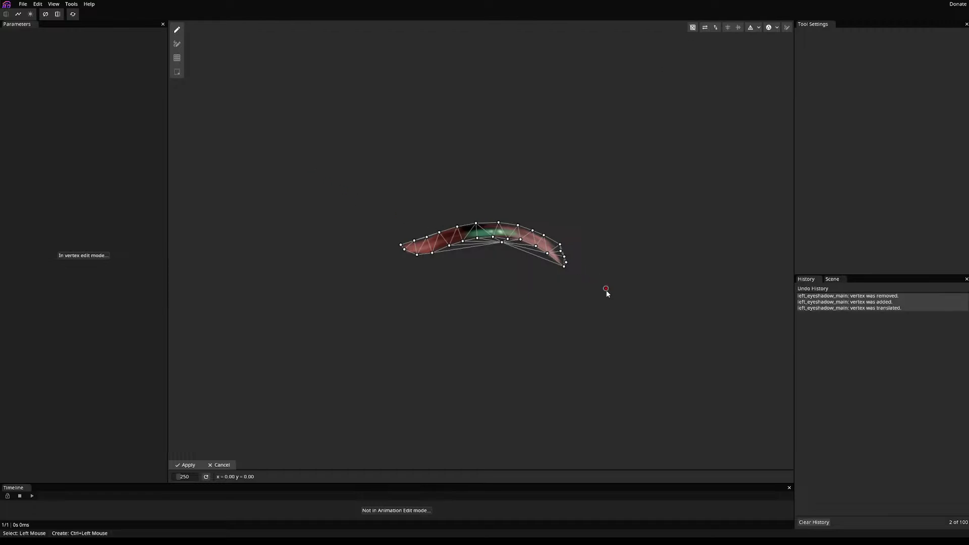
# - Nudge all left_eyeshadow_main mesh vertices slightly to fit the eyeshadow artwork, and apply the mesh
pyautogui.moveTo(363, 186); pyautogui.dragTo(648, 303)
pyautogui.moveTo(519, 241); pyautogui.dragTo(516, 243)
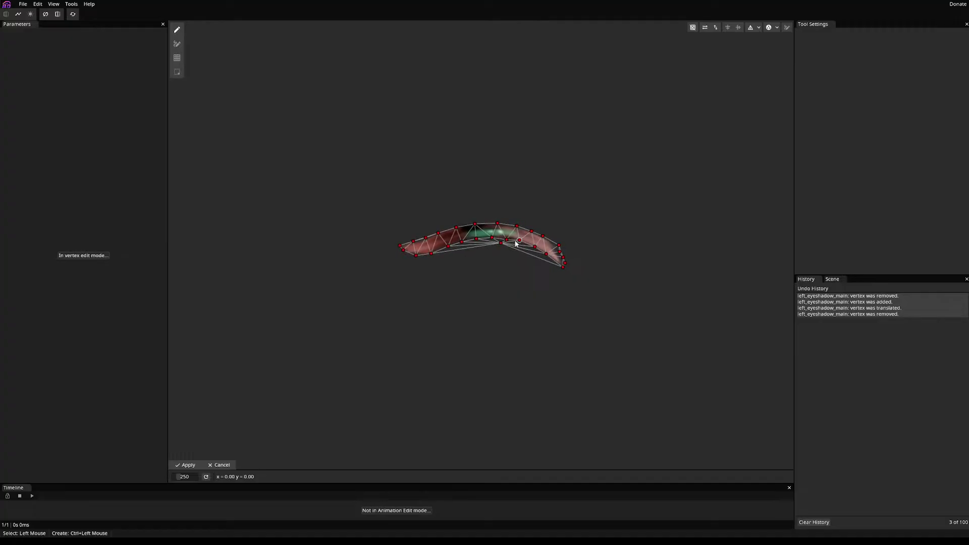
pyautogui.click(185, 465)
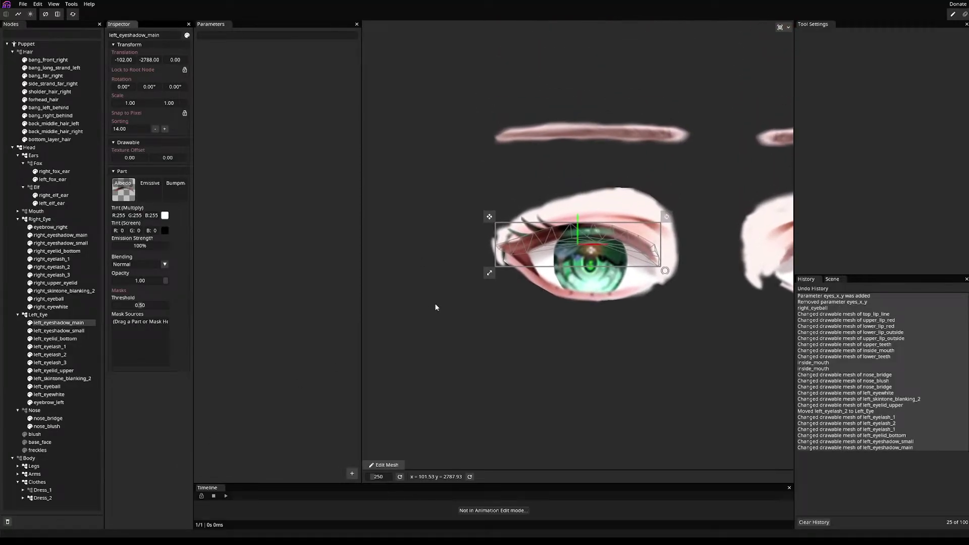
# - Copy the mesh of eyebrow_right onto eyebrow_left, flip it horizontally, and apply the mesh
pyautogui.click(49, 402)
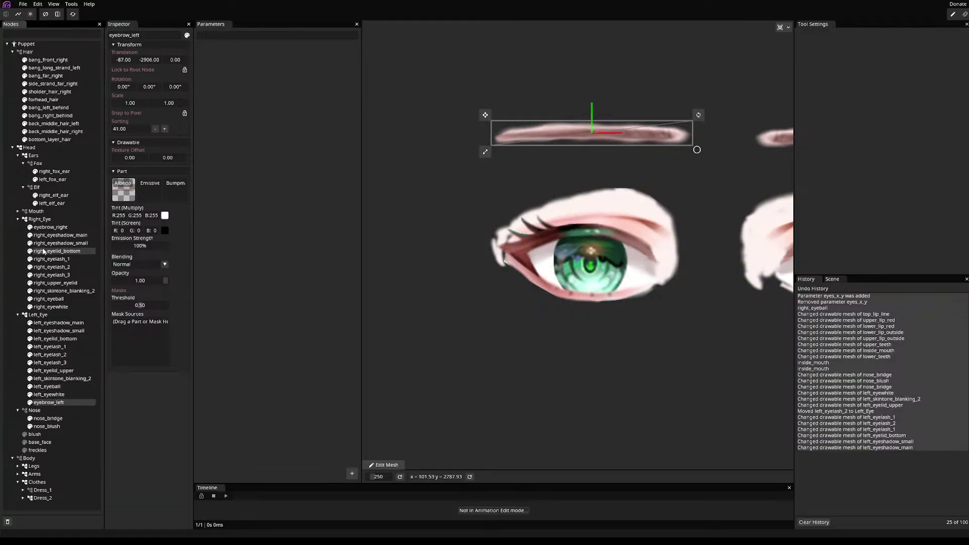
pyautogui.moveTo(49, 228); pyautogui.dragTo(373, 467)
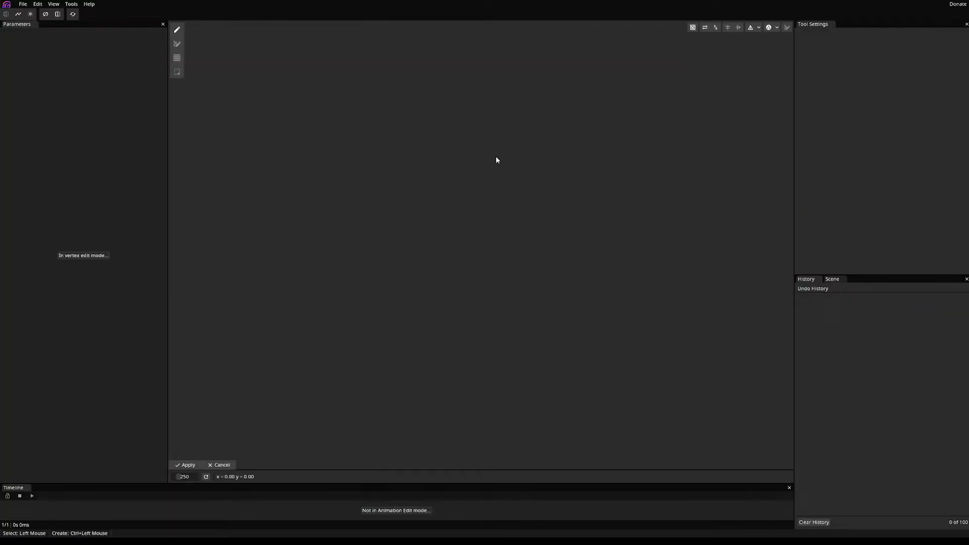
pyautogui.click(708, 29)
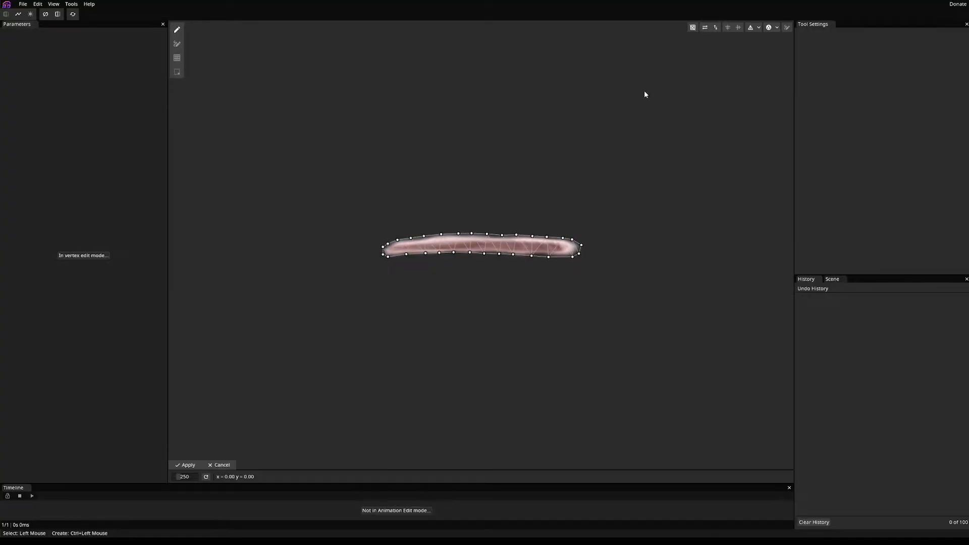
pyautogui.click(185, 465)
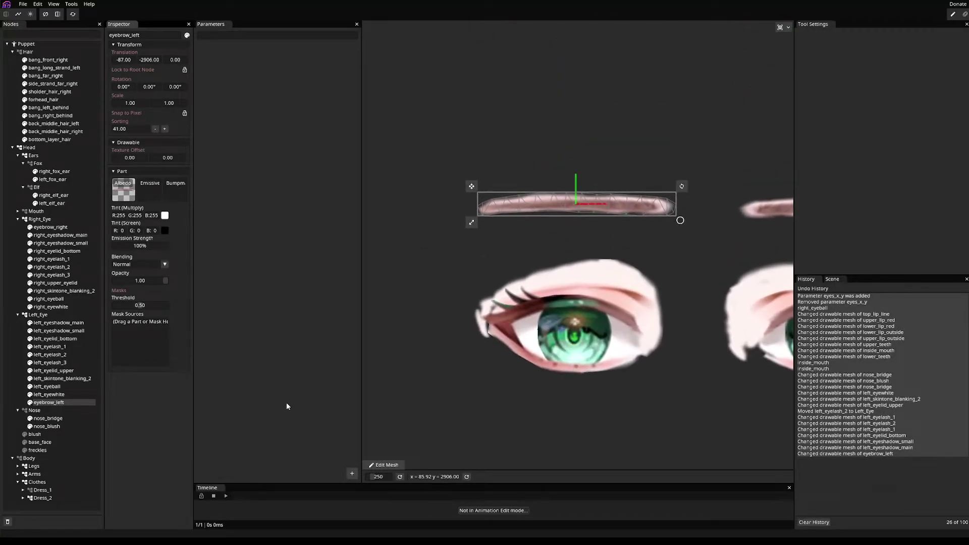
# - Hide the Left_Eye and Right_Eye groups
pyautogui.scroll(-4, 565, 276)
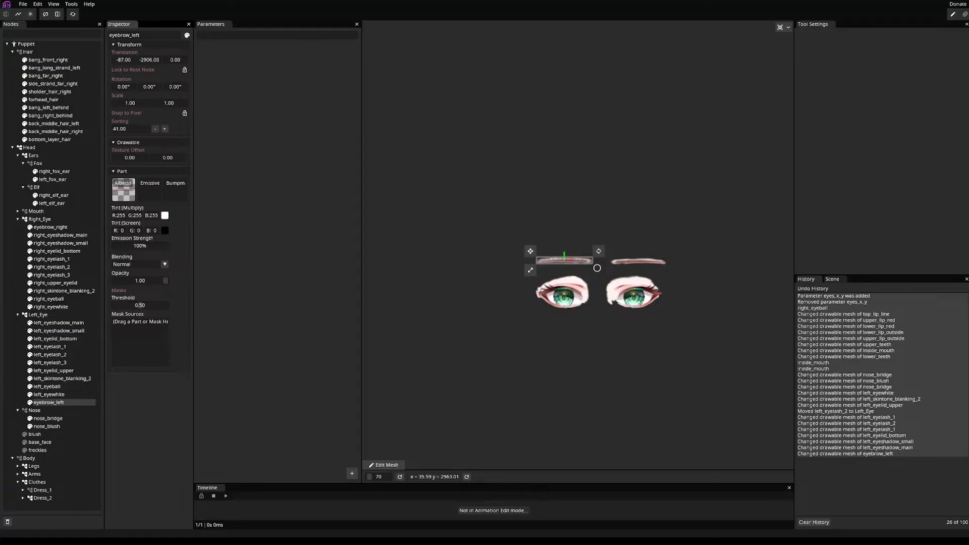
pyautogui.click(25, 316)
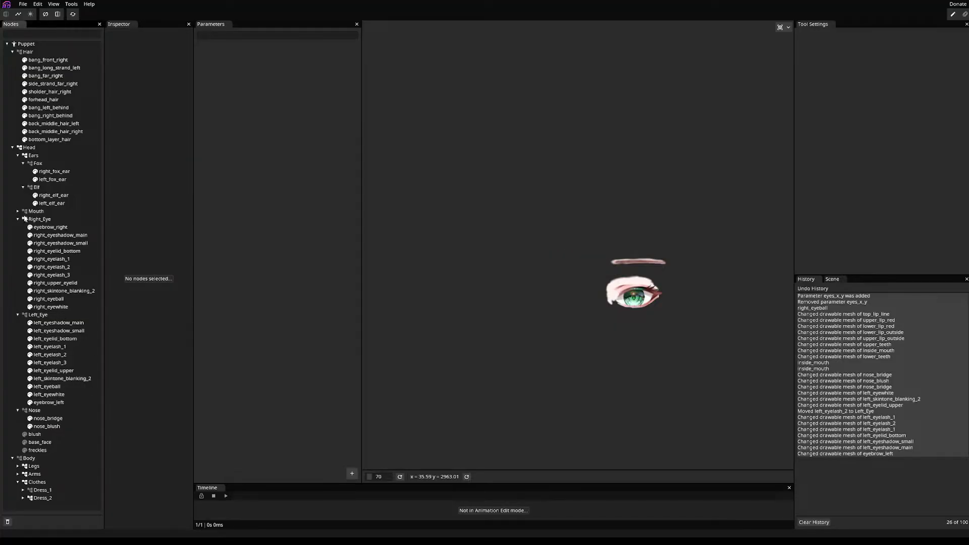
pyautogui.click(24, 219)
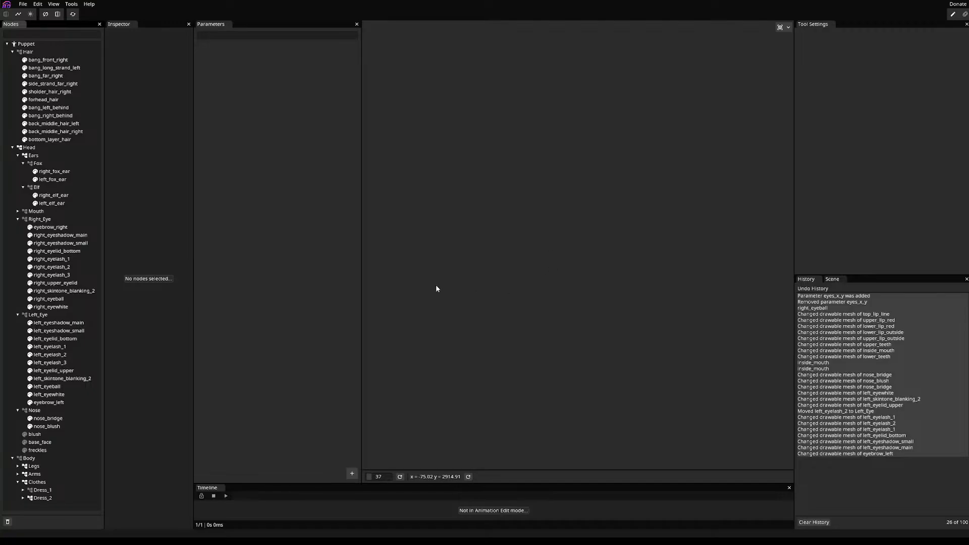
# - Collapse the Head group with its Ears, eye and Nose subgroups, and show the Hair group
pyautogui.click(17, 155)
pyautogui.click(15, 172)
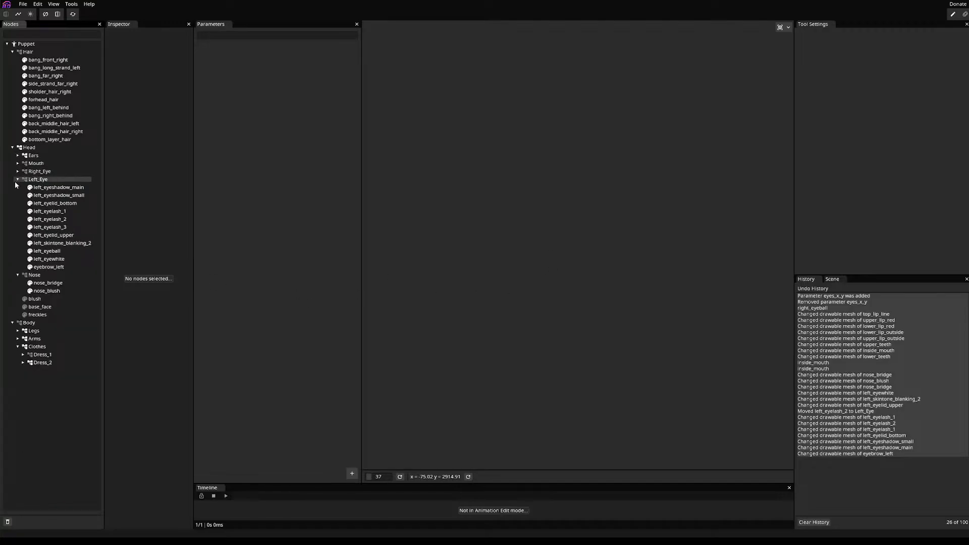
pyautogui.click(17, 179)
pyautogui.click(18, 187)
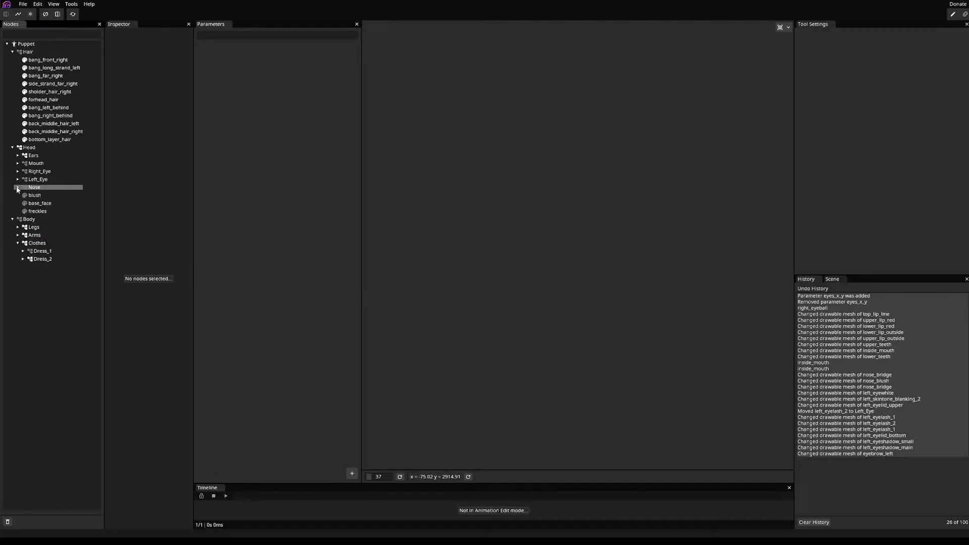
pyautogui.click(13, 147)
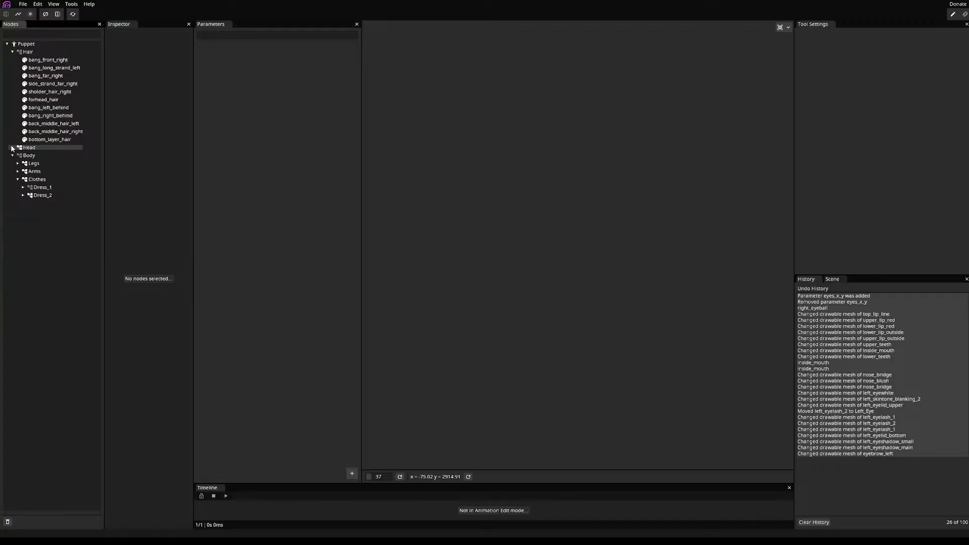
pyautogui.click(19, 52)
pyautogui.scroll(3, 581, 293)
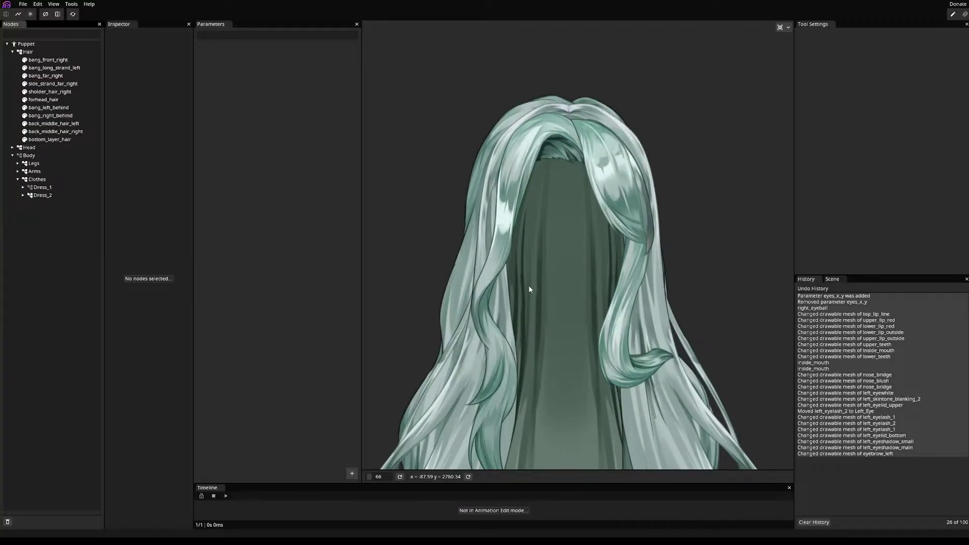
pyautogui.scroll(3, 576, 301)
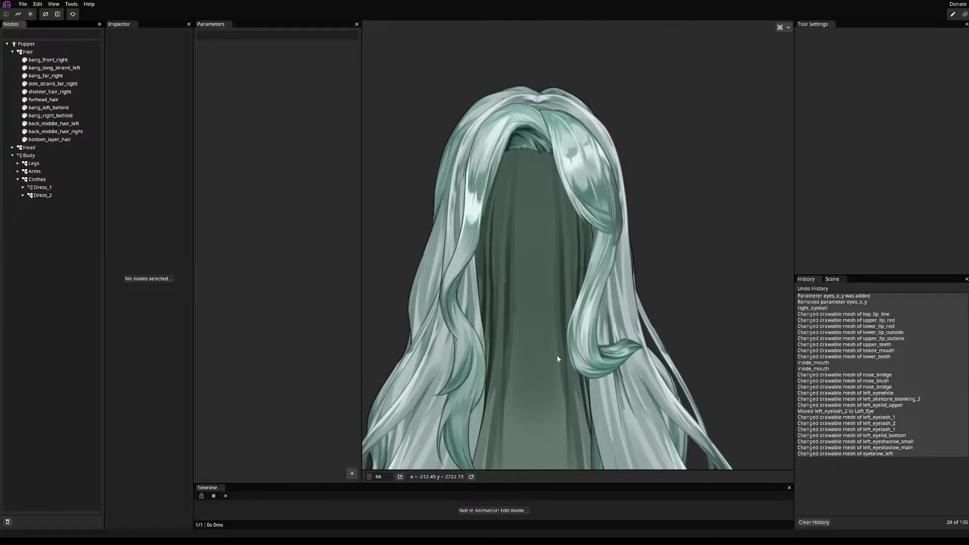
# - Open the mesh of bang_front_right for editing and generate an automatic mesh for it
pyautogui.click(49, 59)
pyautogui.click(368, 465)
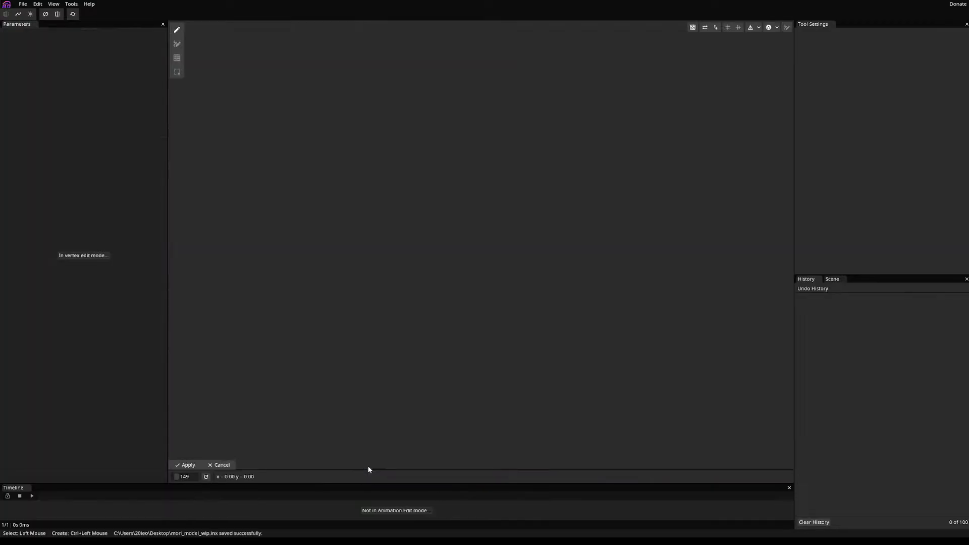
pyautogui.click(752, 30)
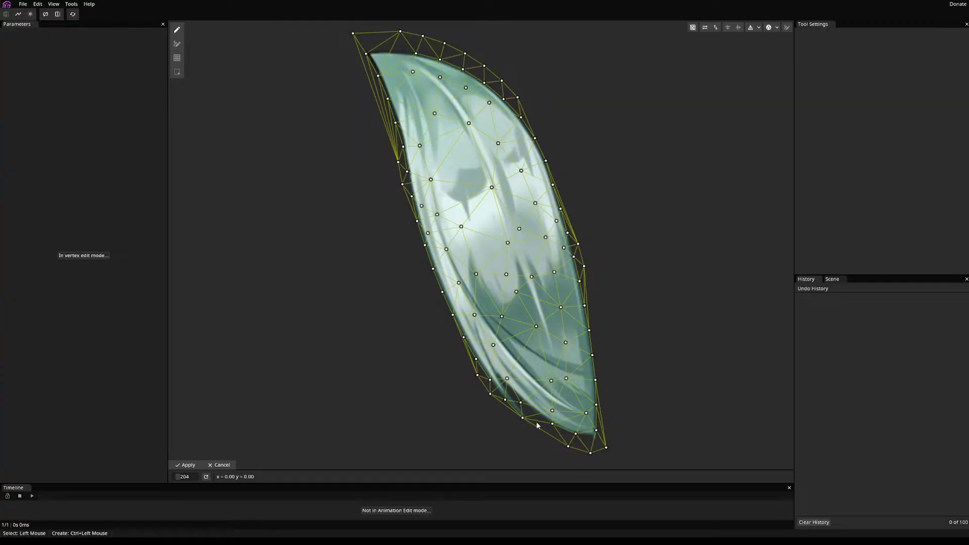
# - Move the outer vertices at the lower tip of the bang_front_right mesh closer to the hair artwork
pyautogui.rightClick(590, 452)
pyautogui.click(606, 448)
pyautogui.moveTo(605, 447); pyautogui.dragTo(531, 432)
pyautogui.click(560, 432)
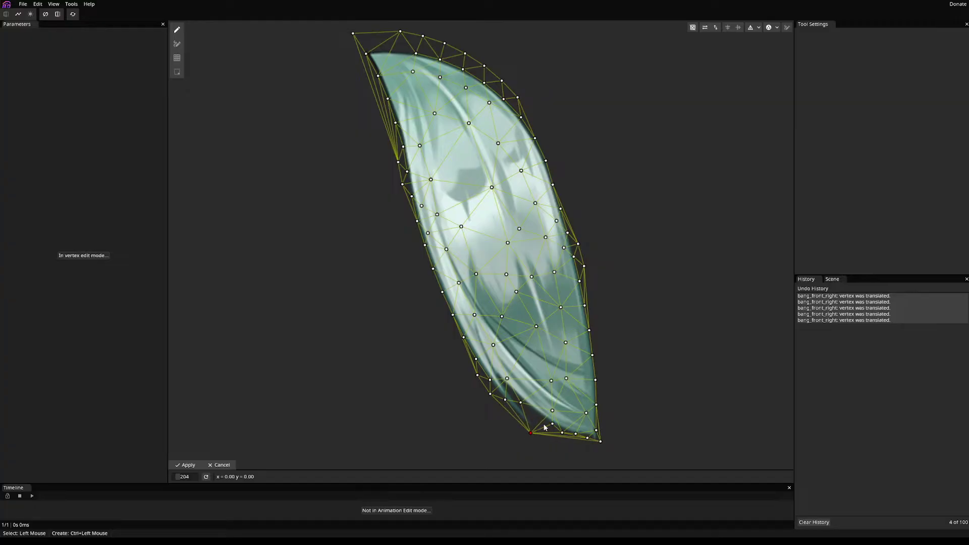
pyautogui.click(550, 432)
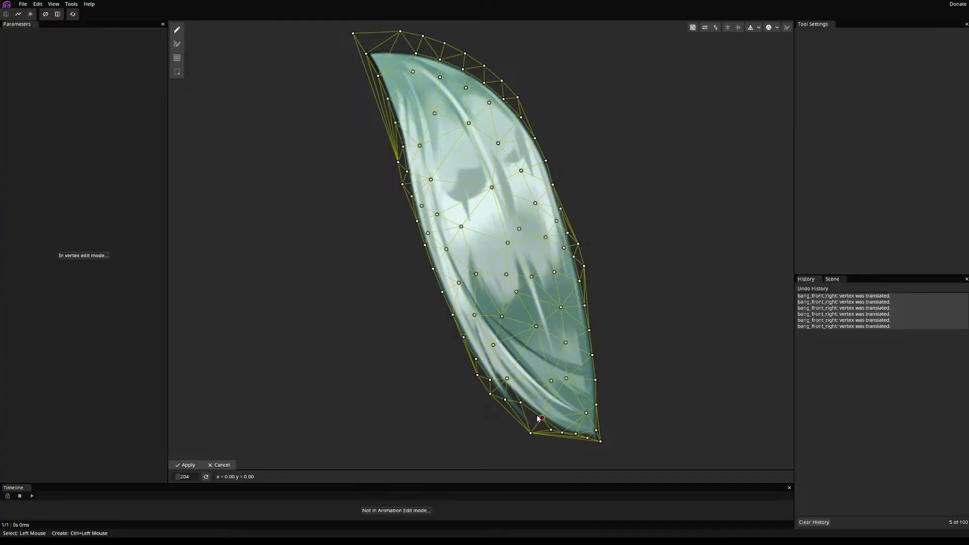
pyautogui.click(539, 418)
# - Shift one lower edge vertex and add vertices along the gap between the thin wisp and the main lock of bang_front_right
pyautogui.scroll(8, 464, 441)
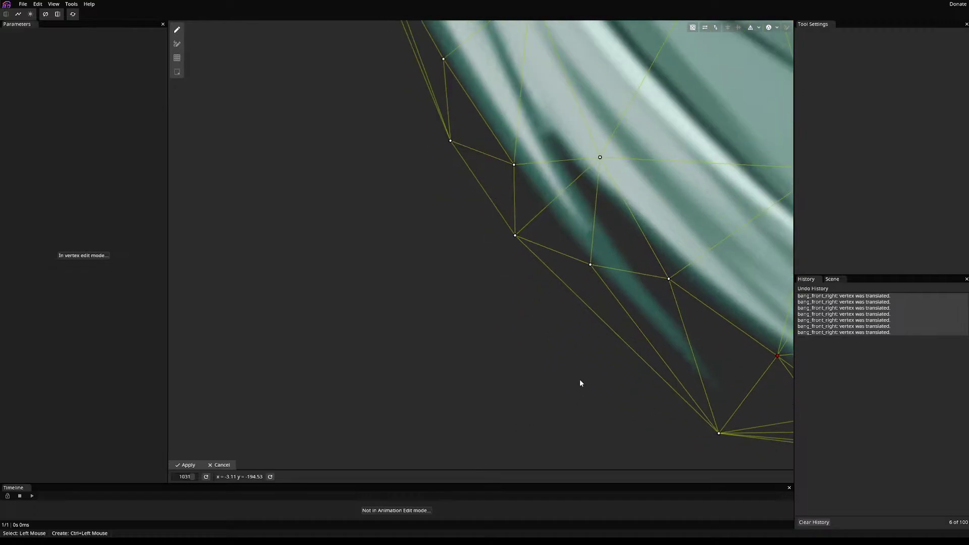
pyautogui.moveTo(407, 361); pyautogui.dragTo(348, 363)
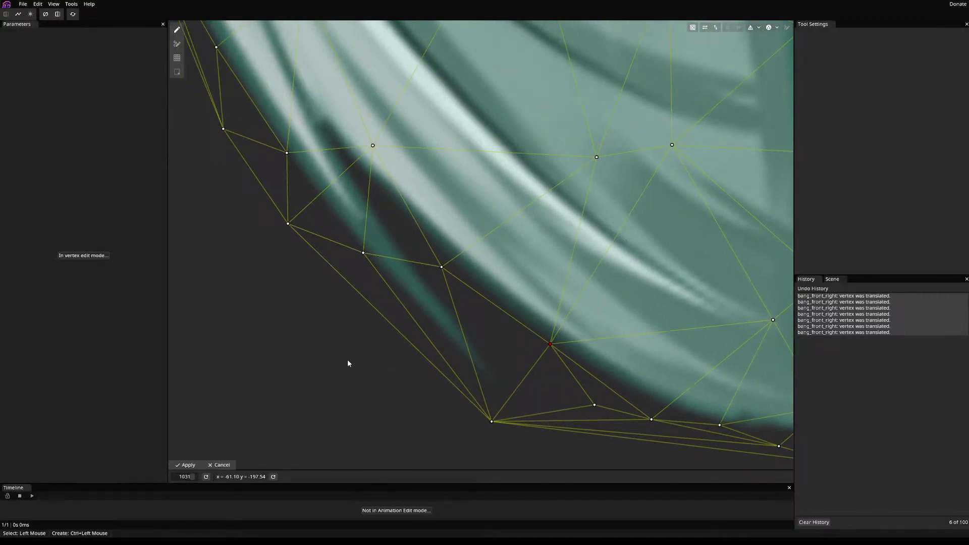
pyautogui.moveTo(446, 272); pyautogui.dragTo(500, 311)
pyautogui.keyDown('ctrl'); pyautogui.click(453, 264); pyautogui.keyUp('ctrl')
pyautogui.keyDown('ctrl'); pyautogui.click(421, 233); pyautogui.keyUp('ctrl')
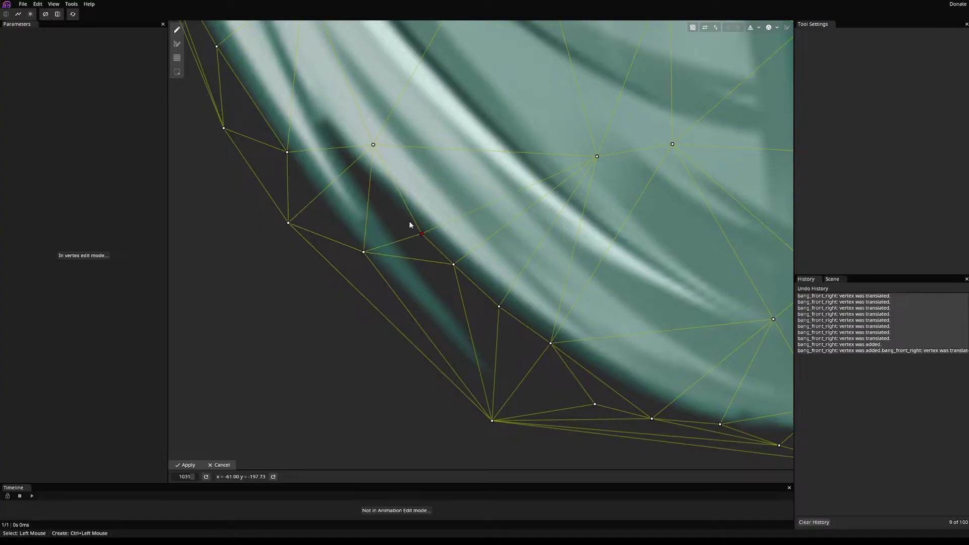
pyautogui.keyDown('ctrl'); pyautogui.click(382, 188); pyautogui.keyUp('ctrl')
pyautogui.keyDown('ctrl'); pyautogui.click(383, 221); pyautogui.keyUp('ctrl')
pyautogui.keyDown('ctrl'); pyautogui.click(417, 267); pyautogui.keyUp('ctrl')
pyautogui.keyDown('ctrl'); pyautogui.click(449, 312); pyautogui.keyUp('ctrl')
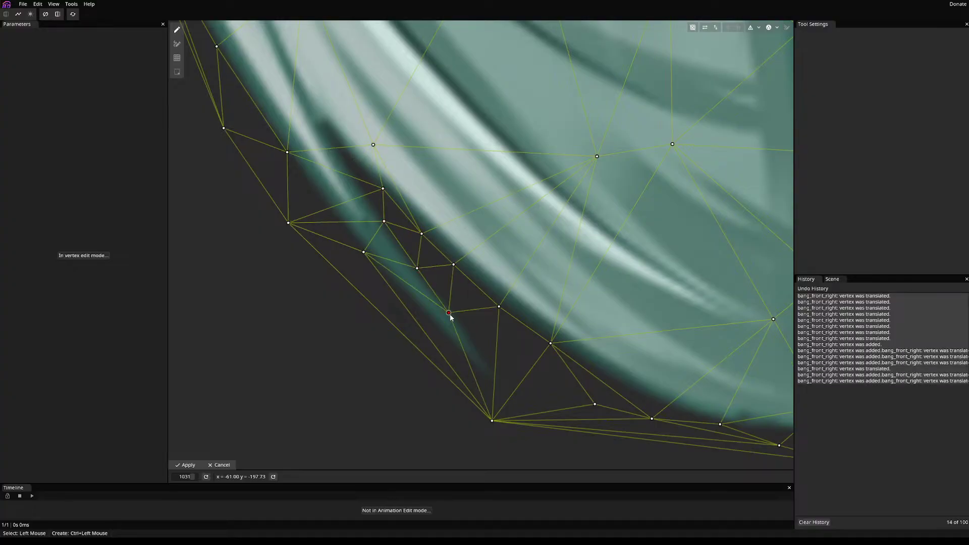
pyautogui.keyDown('ctrl'); pyautogui.click(474, 347); pyautogui.keyUp('ctrl')
pyautogui.keyDown('ctrl'); pyautogui.click(493, 377); pyautogui.keyUp('ctrl')
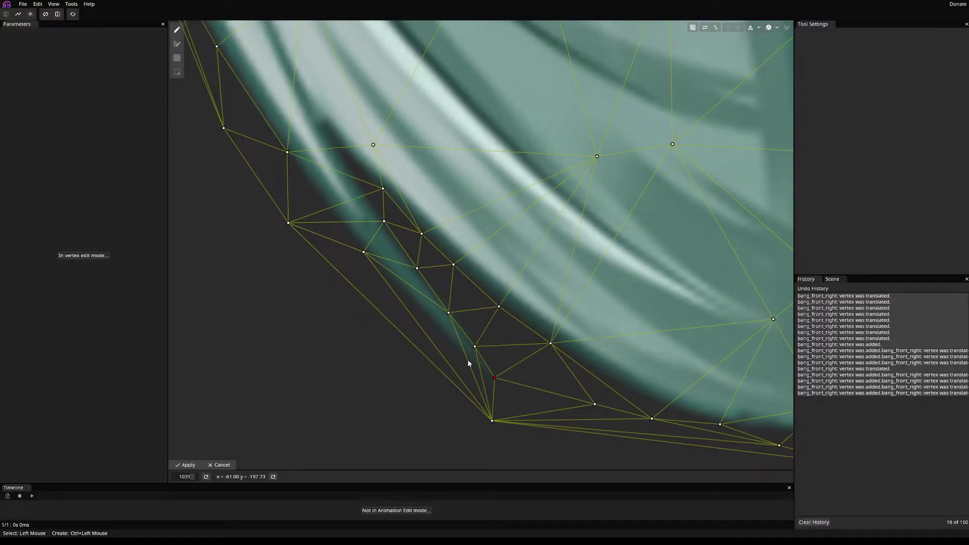
pyautogui.hotkey('ctrl', 'z')
pyautogui.hotkey('ctrl', 'z')
pyautogui.hotkey('ctrl', 'z')
pyautogui.hotkey('ctrl', 'z')
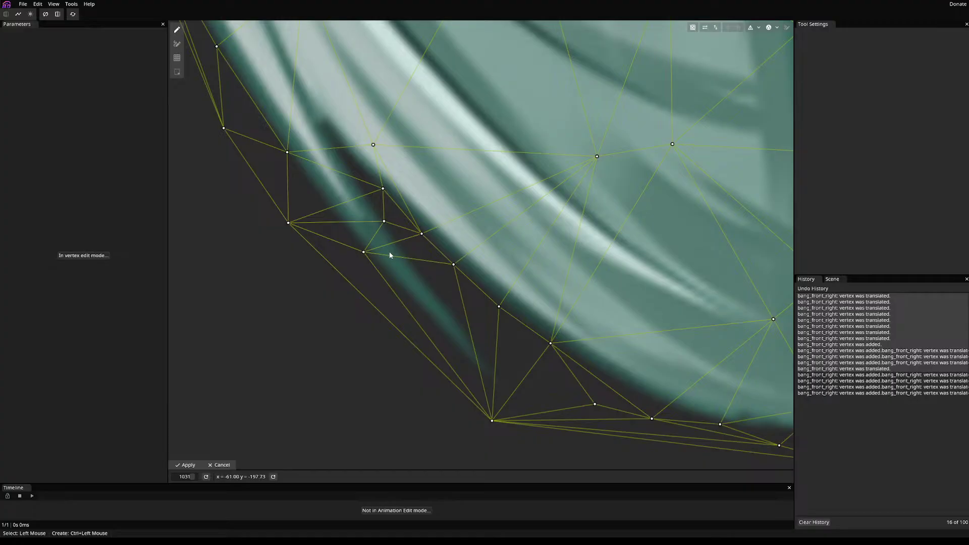
# - Add four vertices along the middle of the thin wisp at the lower edge of bang_front_right
pyautogui.keyDown('ctrl'); pyautogui.click(389, 251); pyautogui.keyUp('ctrl')
pyautogui.keyDown('ctrl'); pyautogui.click(405, 276); pyautogui.keyUp('ctrl')
pyautogui.keyDown('ctrl'); pyautogui.click(436, 314); pyautogui.keyUp('ctrl')
pyautogui.keyDown('ctrl'); pyautogui.click(462, 343); pyautogui.keyUp('ctrl')
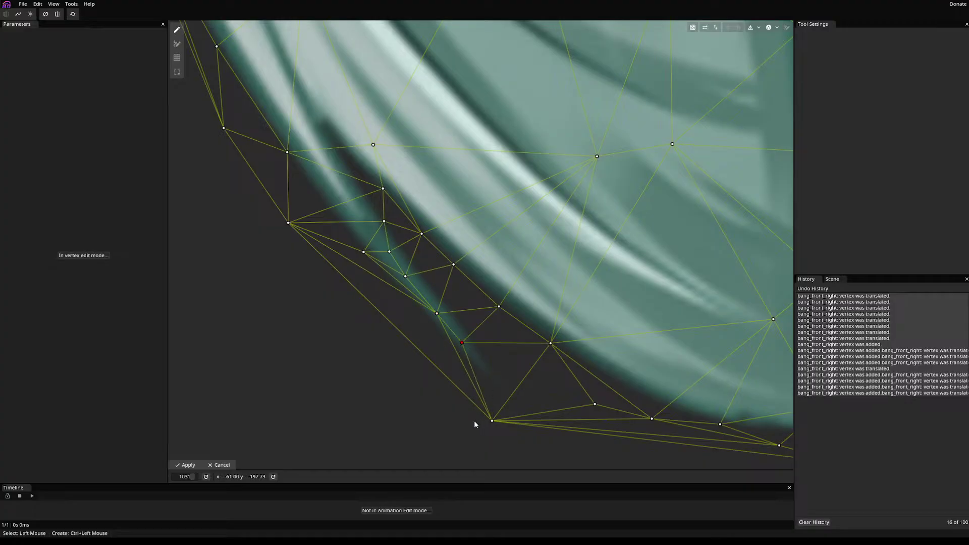
# - Add two vertices outside the thin wisp, move a wisp vertex up to the outer boundary, and apply the bang_front_right mesh
pyautogui.keyDown('ctrl'); pyautogui.click(405, 334); pyautogui.keyUp('ctrl')
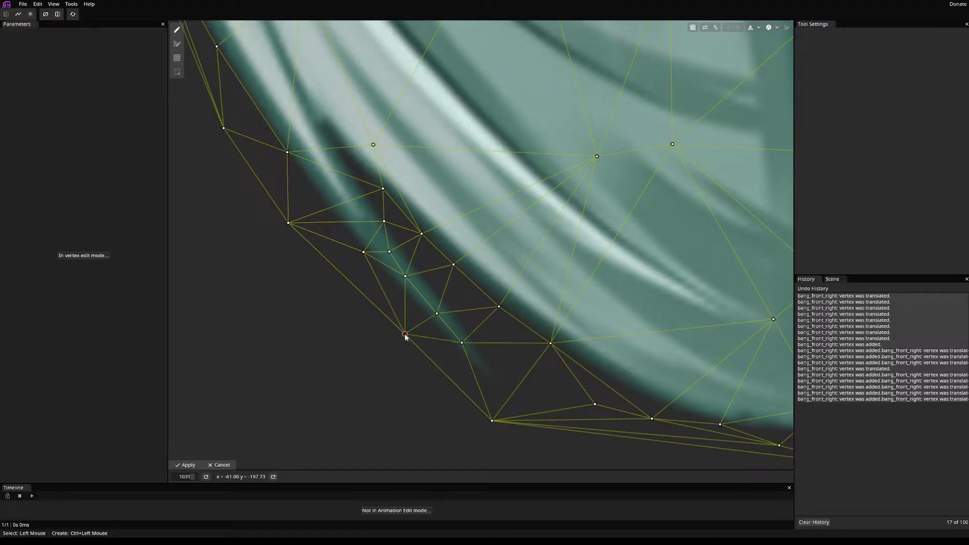
pyautogui.keyDown('ctrl'); pyautogui.click(330, 265); pyautogui.keyUp('ctrl')
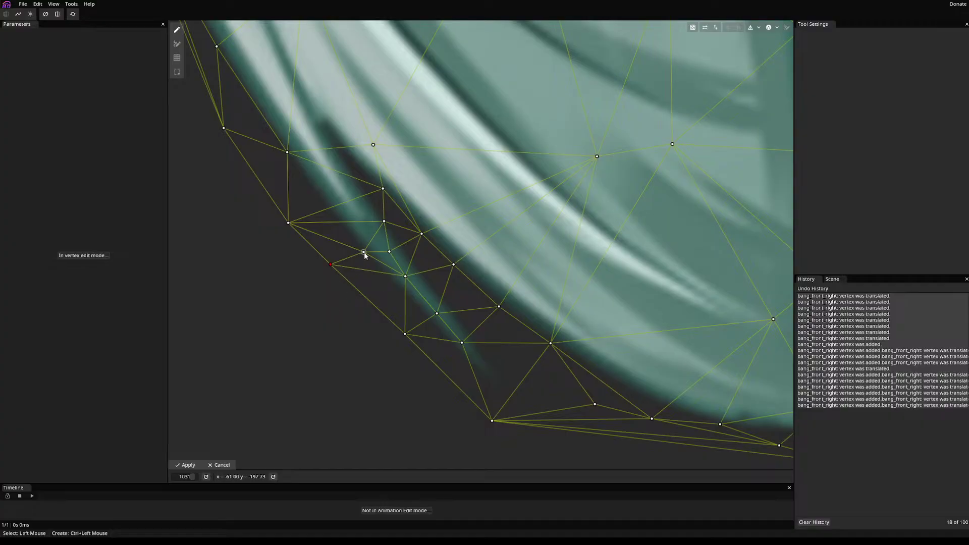
pyautogui.moveTo(363, 252); pyautogui.dragTo(260, 179)
pyautogui.scroll(-5, 267, 288)
pyautogui.moveTo(274, 304); pyautogui.dragTo(392, 458)
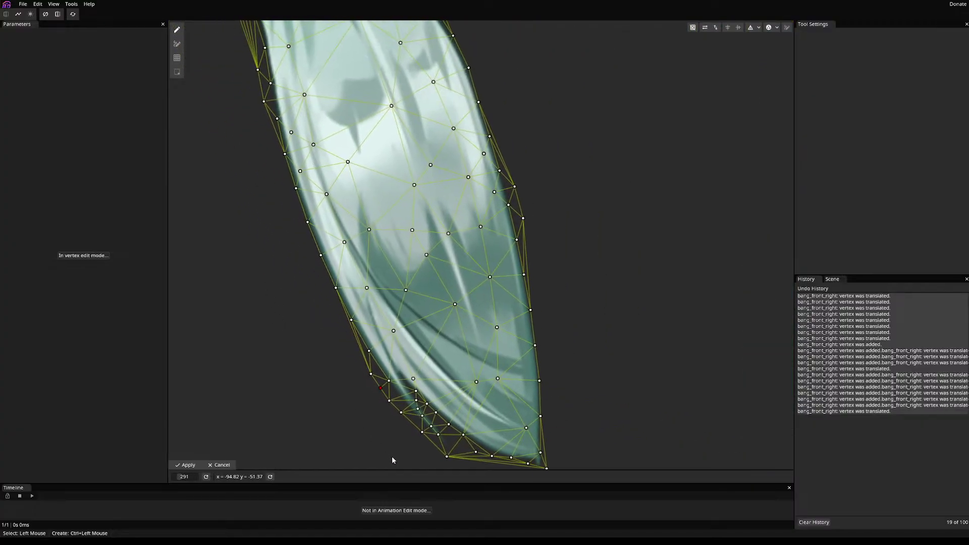
pyautogui.scroll(-3, 373, 444)
pyautogui.scroll(3, 398, 319)
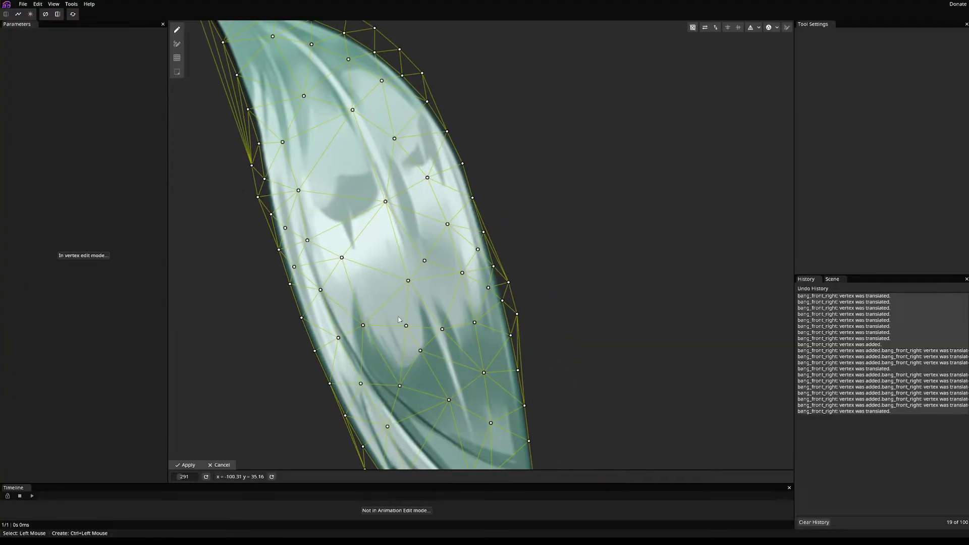
pyautogui.scroll(-3, 399, 320)
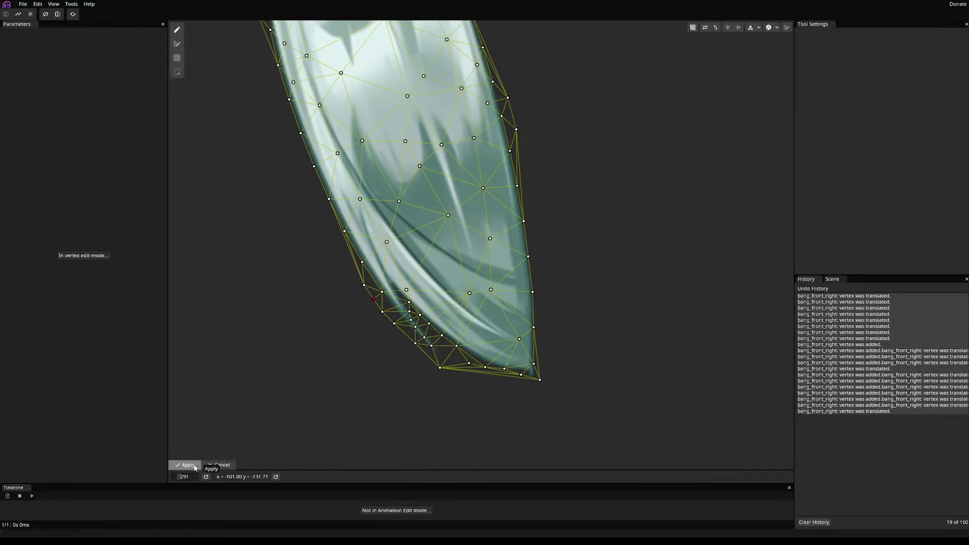
pyautogui.click(188, 465)
# - Hide bang_front_right to expose the hair parts beneath it
pyautogui.scroll(-4, 464, 218)
pyautogui.scroll(3, 454, 201)
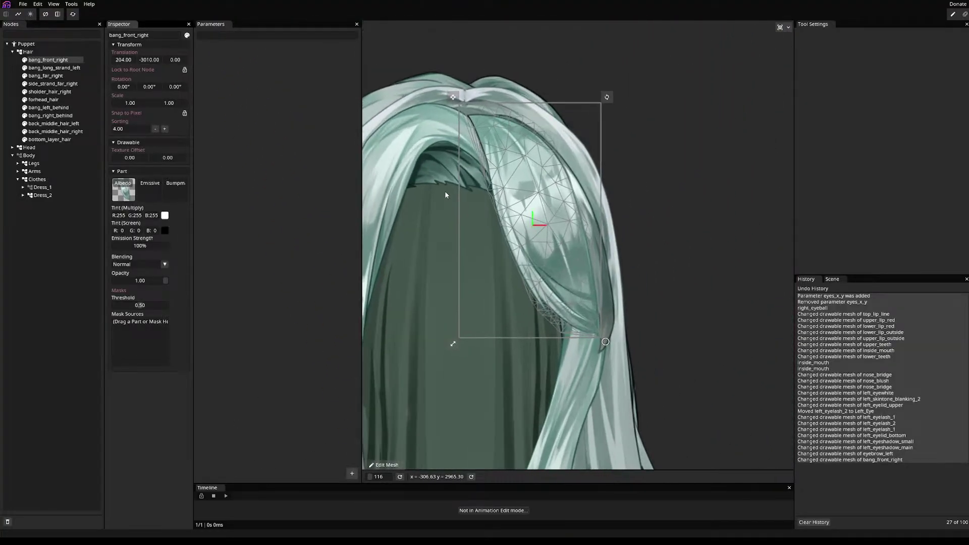
pyautogui.moveTo(444, 190); pyautogui.dragTo(586, 166)
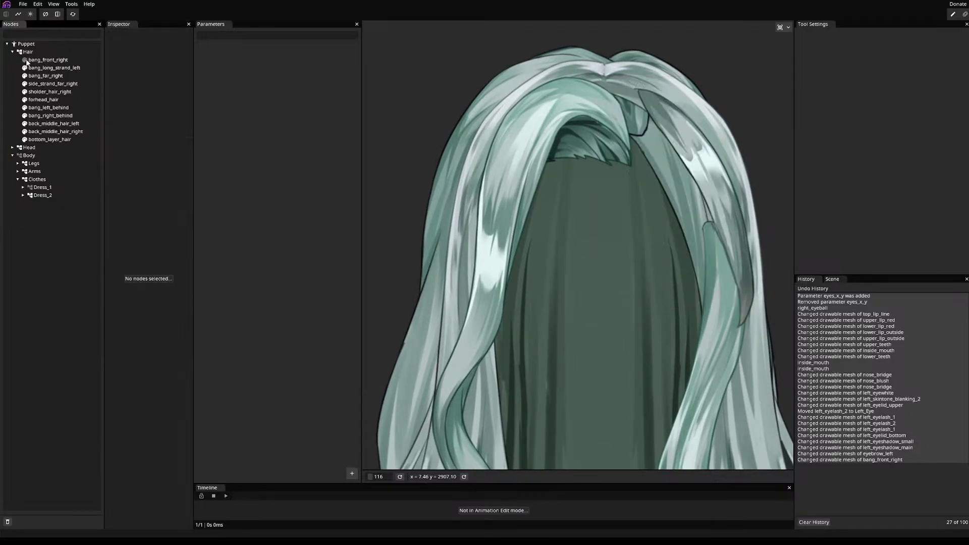
# - Open the mesh of bang_long_strand_left for editing, generate an automatic mesh, and check it along the whole strand
pyautogui.click(41, 70)
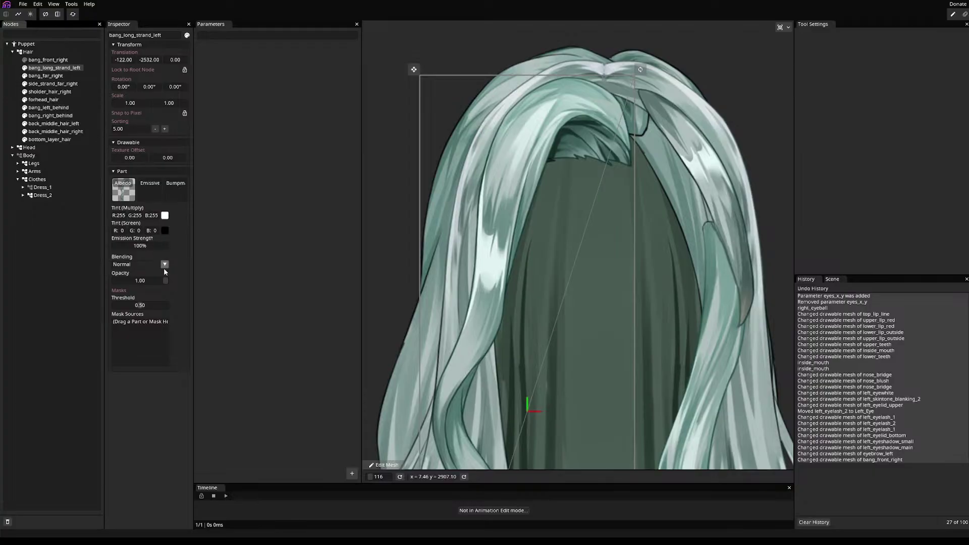
pyautogui.click(385, 464)
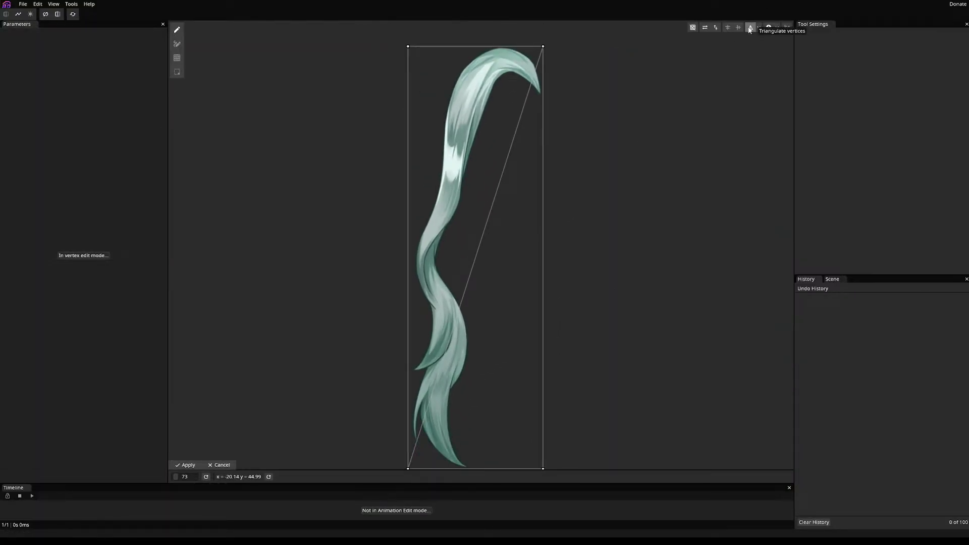
pyautogui.click(769, 27)
pyautogui.click(768, 28)
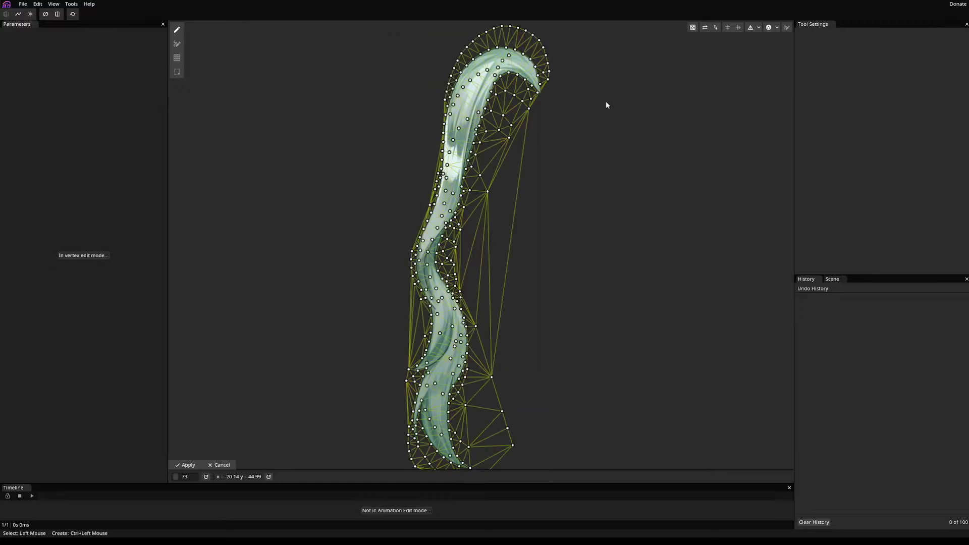
pyautogui.moveTo(549, 159); pyautogui.dragTo(555, 81)
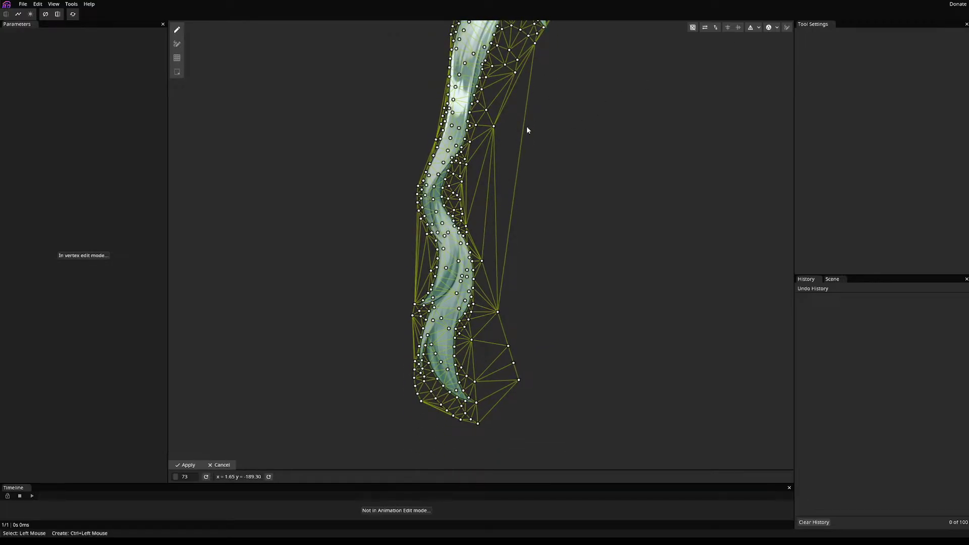
pyautogui.moveTo(525, 129); pyautogui.dragTo(559, 222)
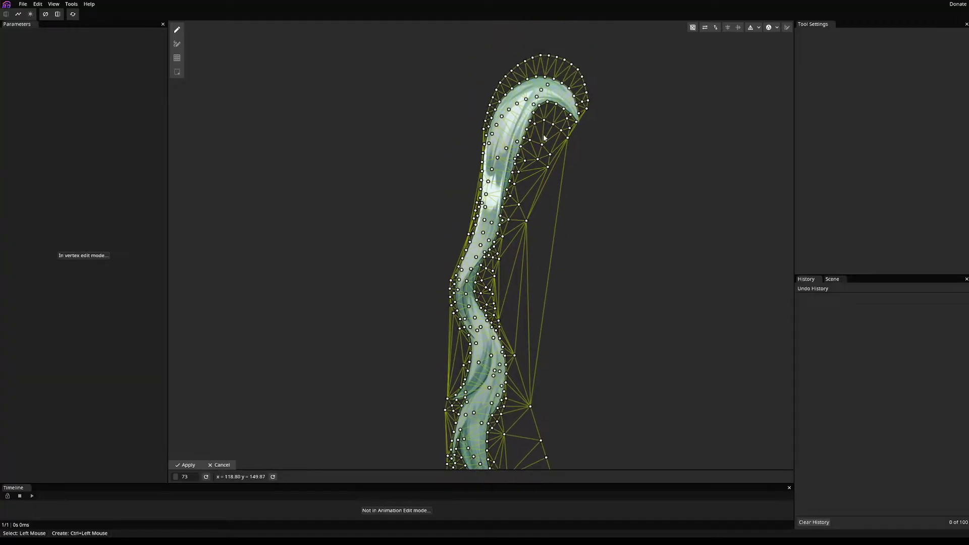
# - Nudge a boundary vertex above the top curve of bang_long_strand_left, apply the mesh, and hide that part
pyautogui.moveTo(547, 57); pyautogui.dragTo(549, 55)
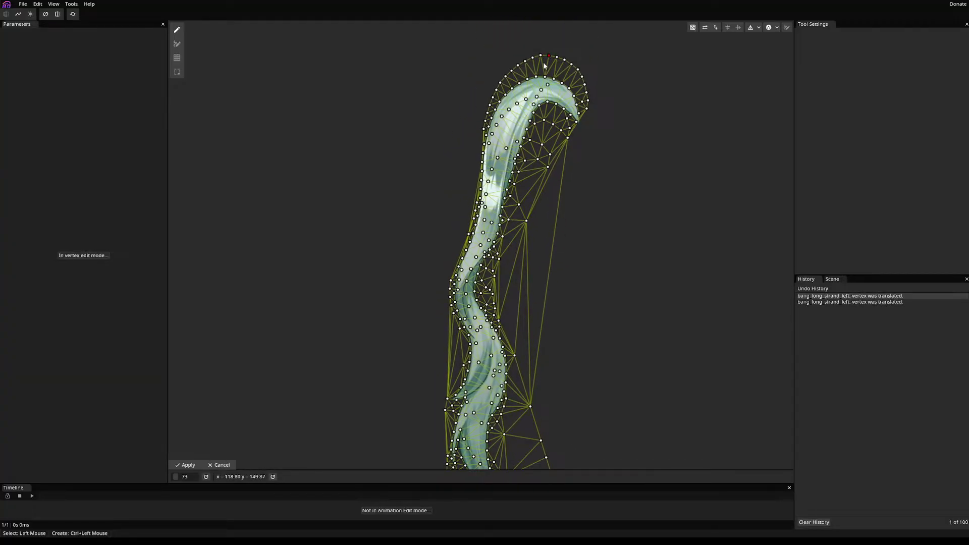
pyautogui.click(185, 464)
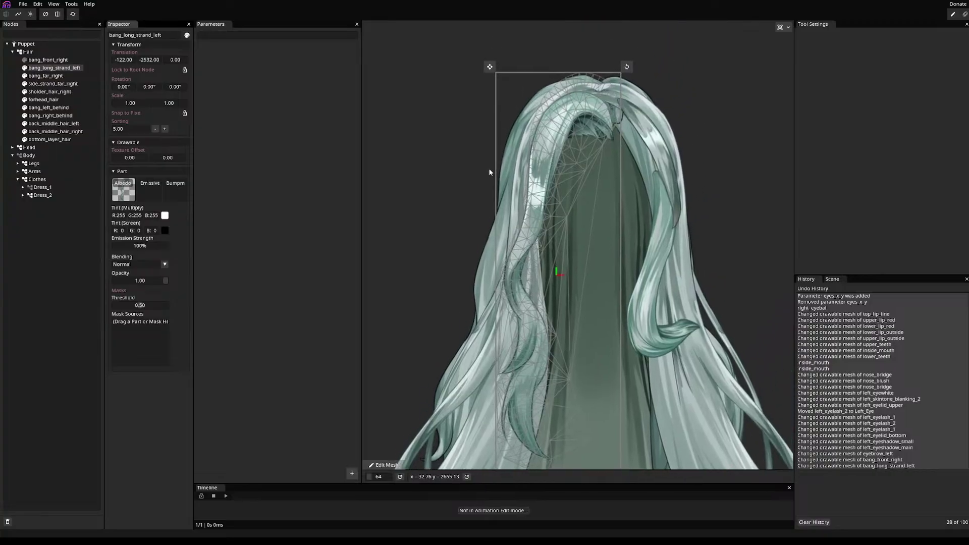
pyautogui.click(27, 69)
# - Open the mesh of bang_far_right for editing and generate an automatic mesh
pyautogui.click(40, 76)
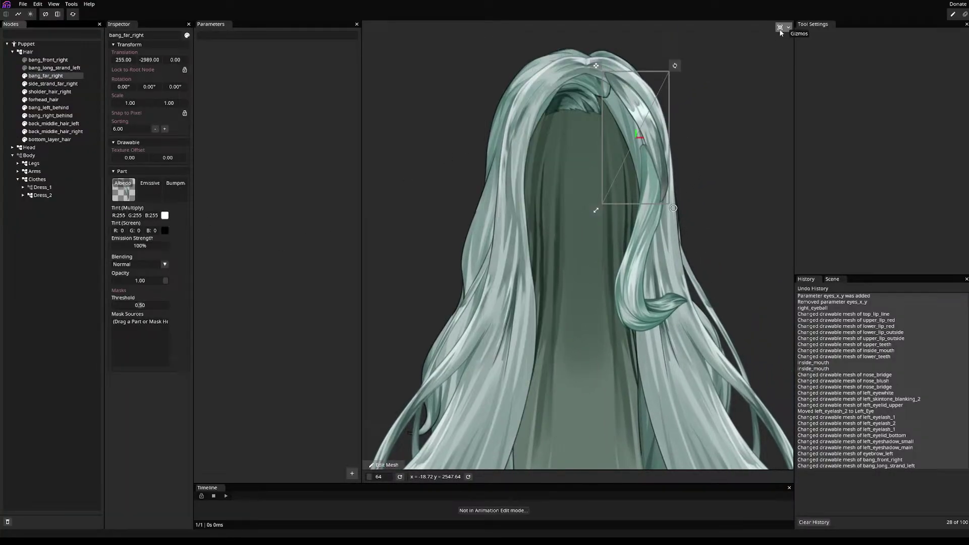
pyautogui.click(382, 465)
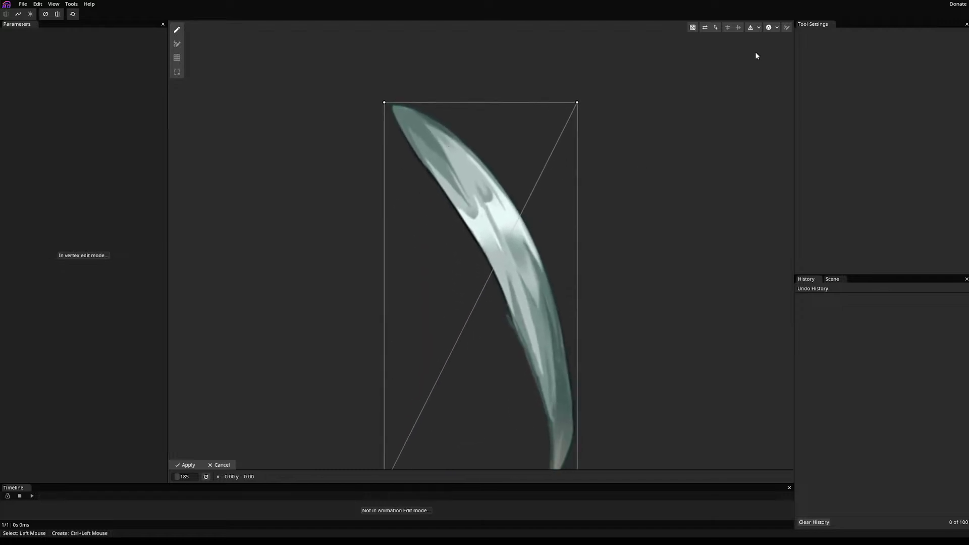
pyautogui.click(754, 30)
pyautogui.click(769, 28)
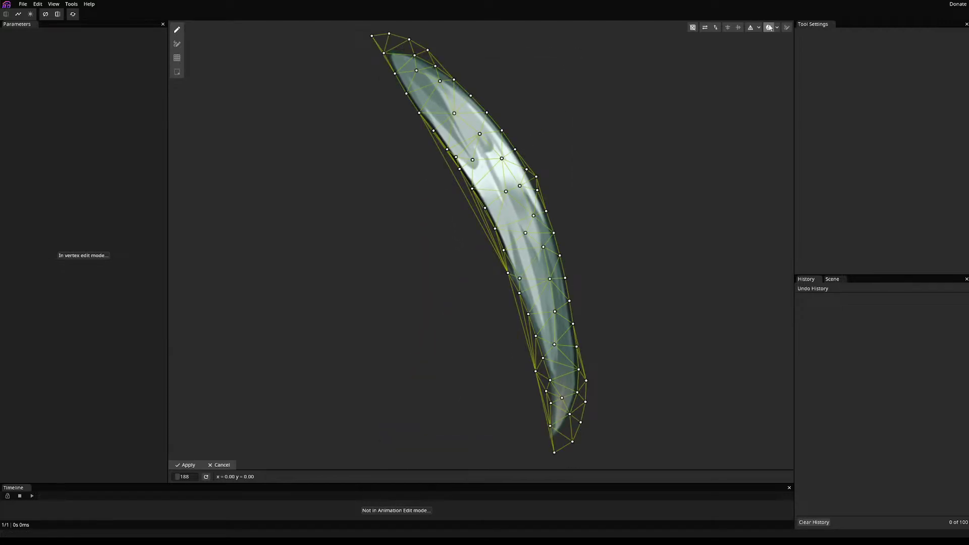
# - Pull the outlying vertices at both tips of bang_far_right closer to the hair and apply the mesh
pyautogui.moveTo(555, 452); pyautogui.dragTo(581, 397)
pyautogui.moveTo(389, 34)
pyautogui.mouseDown()
pyautogui.moveTo(393, 48)
pyautogui.moveTo(410, 47)
pyautogui.moveTo(383, 46)
pyautogui.mouseUp()
pyautogui.click(185, 464)
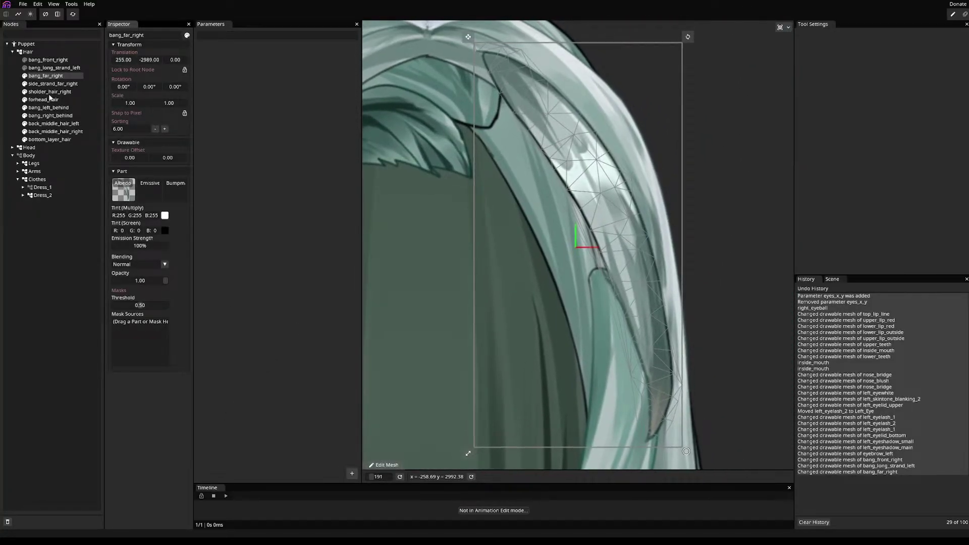
# - Open the mesh of side_strand_far_right for editing and generate an automatic mesh
pyautogui.click(30, 84)
pyautogui.scroll(-3, 452, 361)
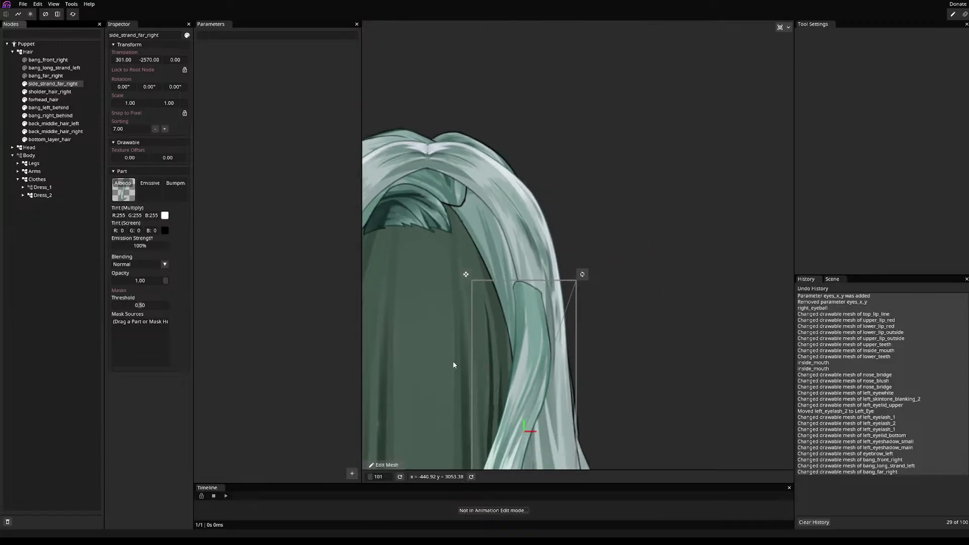
pyautogui.scroll(5, 484, 163)
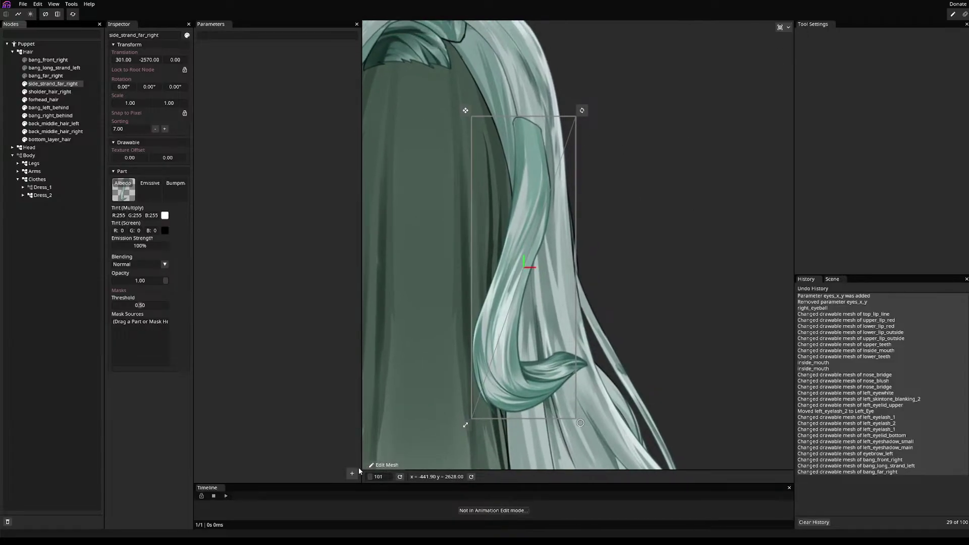
pyautogui.click(376, 464)
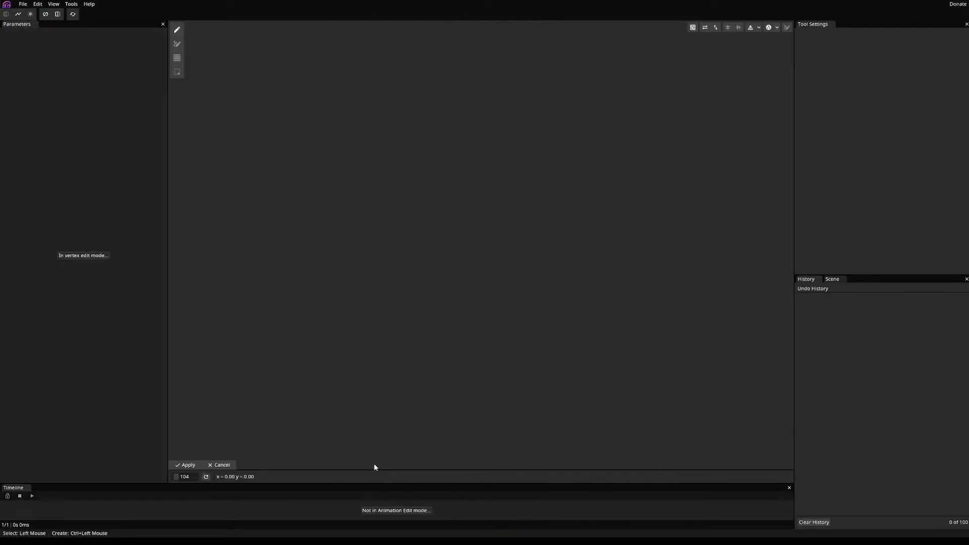
pyautogui.click(750, 28)
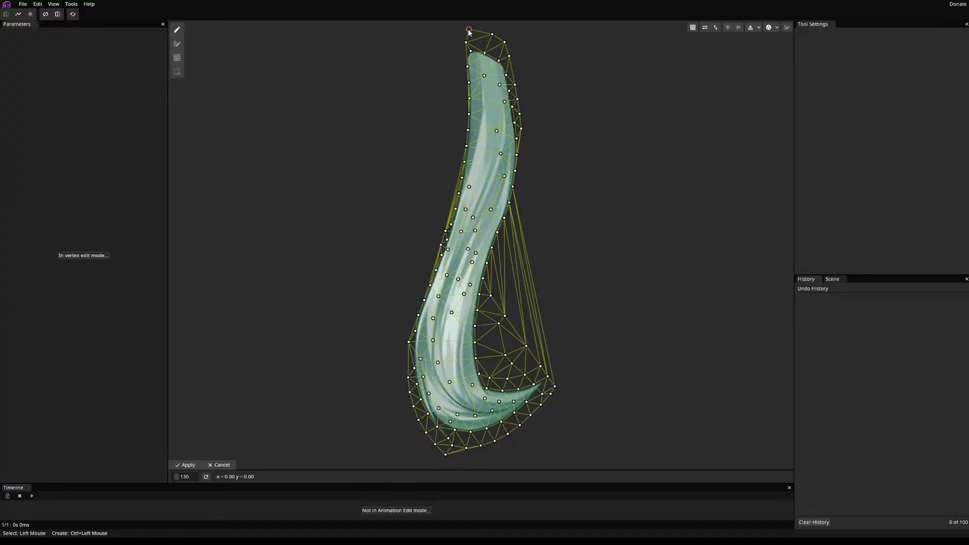
# - Move the outlying vertices at the strand's blunt top end and lowest point closer to the hair
pyautogui.moveTo(469, 32); pyautogui.dragTo(497, 53)
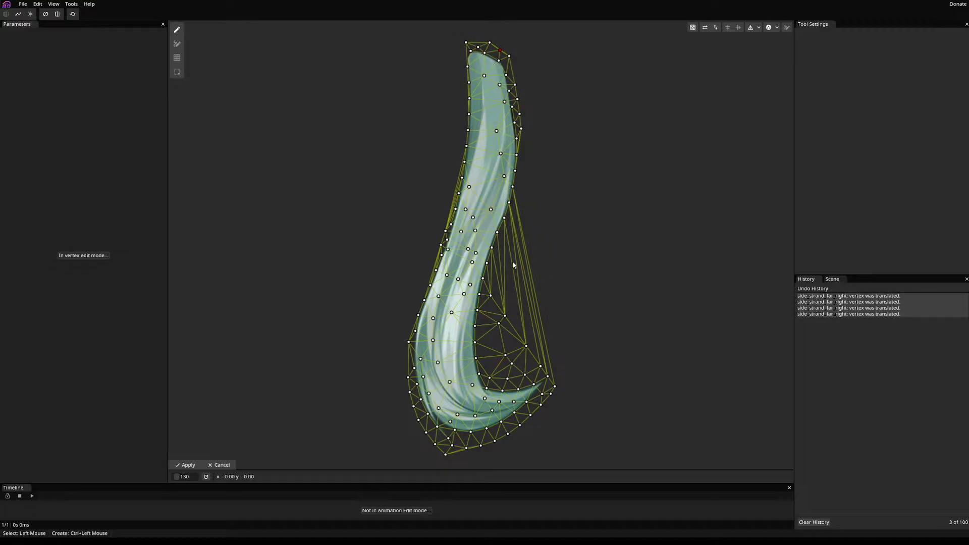
pyautogui.moveTo(445, 455); pyautogui.dragTo(469, 437)
# - Add two vertices along the thin wisp at the strand's lower edge and adjust the second onto the wisp
pyautogui.scroll(10, 439, 452)
pyautogui.scroll(-8, 525, 379)
pyautogui.scroll(4, 473, 363)
pyautogui.scroll(6, 473, 363)
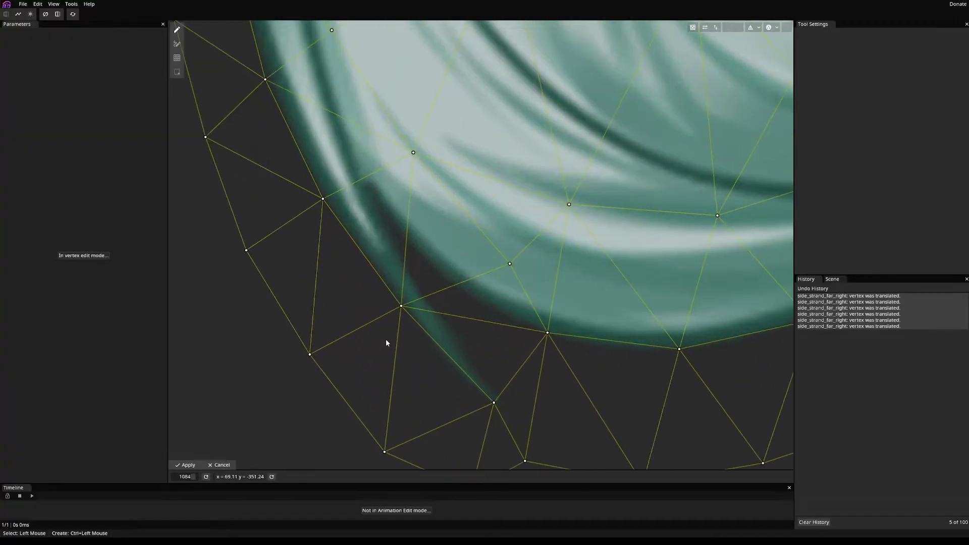
pyautogui.scroll(-8, 403, 239)
pyautogui.scroll(8, 404, 249)
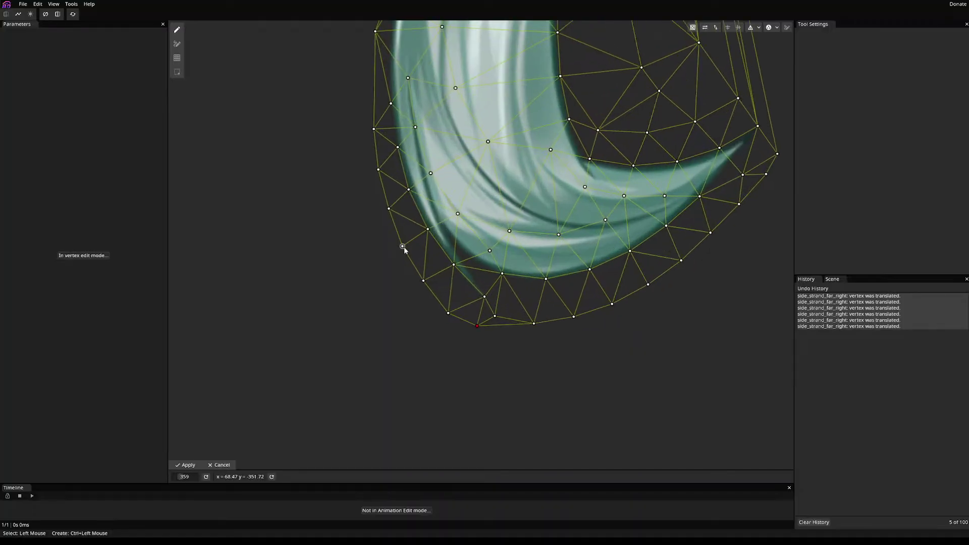
pyautogui.keyDown('ctrl'); pyautogui.click(448, 233); pyautogui.keyUp('ctrl')
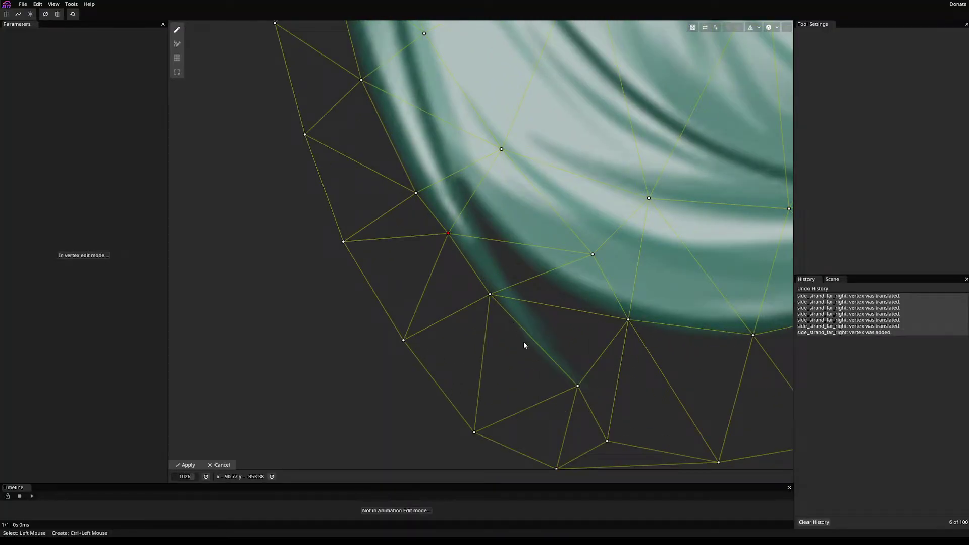
pyautogui.keyDown('ctrl'); pyautogui.click(537, 348); pyautogui.keyUp('ctrl')
pyautogui.moveTo(536, 347); pyautogui.dragTo(541, 349)
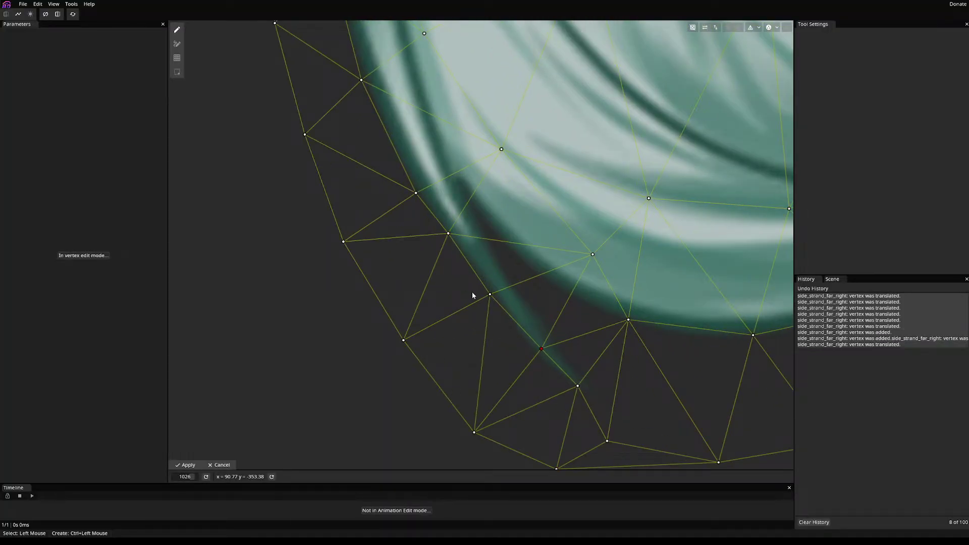
# - Move three vertices from the wisp's outer edge onto its middle line
pyautogui.moveTo(489, 295); pyautogui.dragTo(499, 295)
pyautogui.moveTo(450, 236); pyautogui.dragTo(464, 232)
pyautogui.moveTo(422, 192); pyautogui.dragTo(447, 189)
# - Add three more vertices between the existing ones along the wisp and adjust the vertex near its tip
pyautogui.keyDown('ctrl'); pyautogui.click(484, 266); pyautogui.keyUp('ctrl')
pyautogui.keyDown('ctrl'); pyautogui.click(521, 324); pyautogui.keyUp('ctrl')
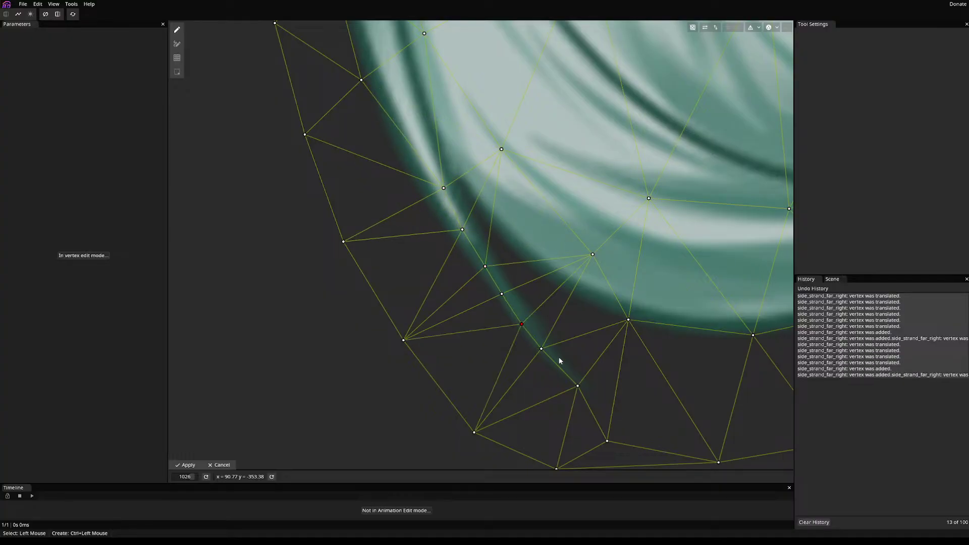
pyautogui.moveTo(388, 357); pyautogui.dragTo(393, 356)
pyautogui.keyDown('ctrl'); pyautogui.click(377, 340); pyautogui.keyUp('ctrl')
# - Add vertices at the point of the strand's curled tip and along its upper and lower edges
pyautogui.scroll(-5, 479, 373)
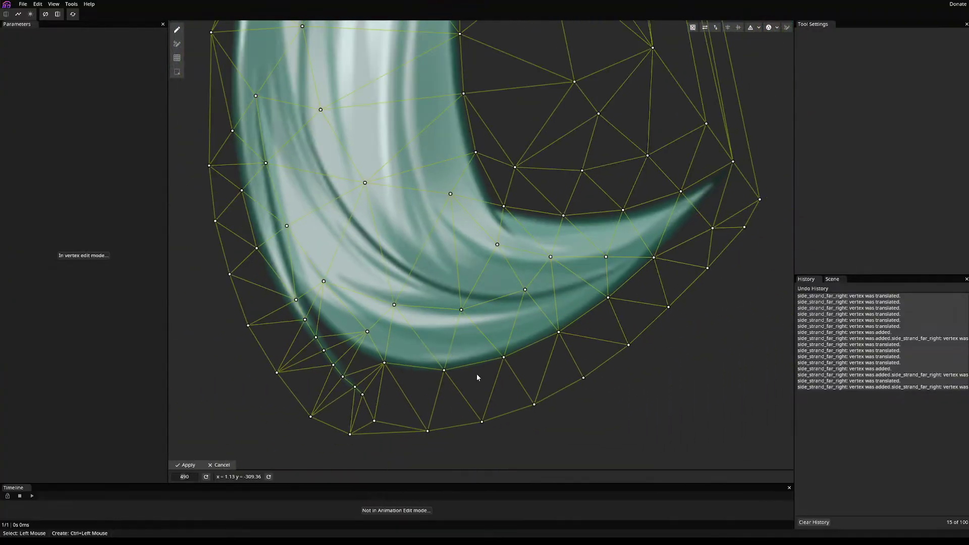
pyautogui.scroll(3, 637, 264)
pyautogui.keyDown('ctrl'); pyautogui.click(712, 183); pyautogui.keyUp('ctrl')
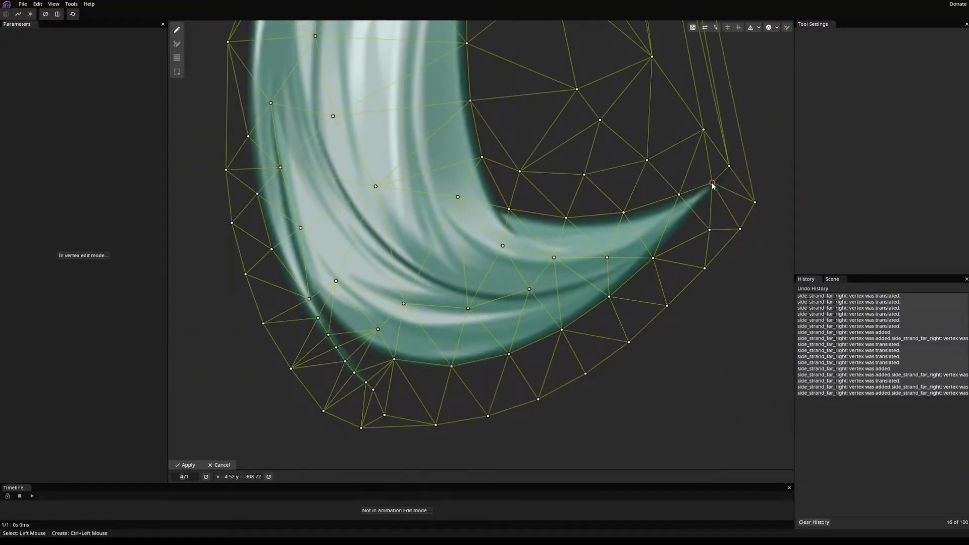
pyautogui.keyDown('ctrl'); pyautogui.click(721, 177); pyautogui.keyUp('ctrl')
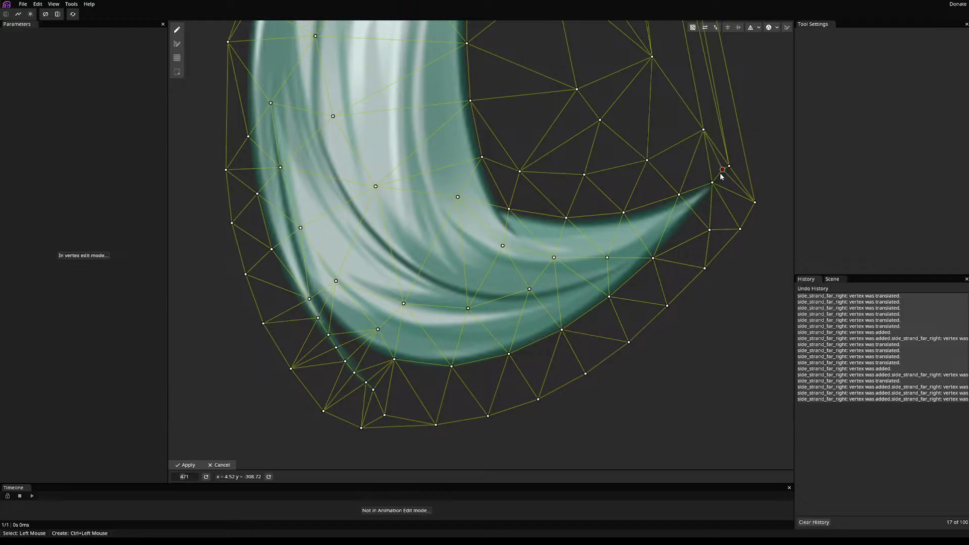
pyautogui.keyDown('ctrl'); pyautogui.click(722, 177); pyautogui.keyUp('ctrl')
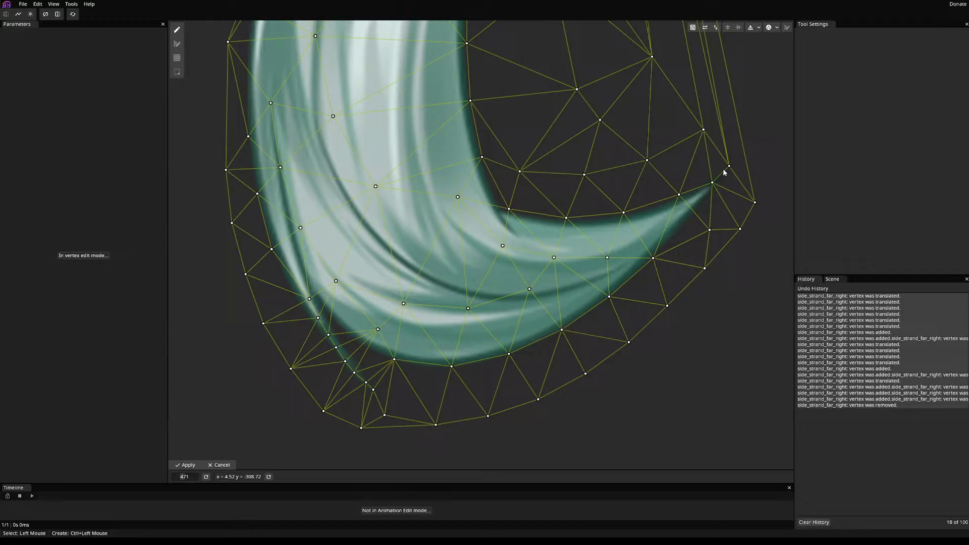
pyautogui.keyDown('ctrl'); pyautogui.click(638, 209); pyautogui.keyUp('ctrl')
pyautogui.keyDown('ctrl'); pyautogui.click(676, 225); pyautogui.keyUp('ctrl')
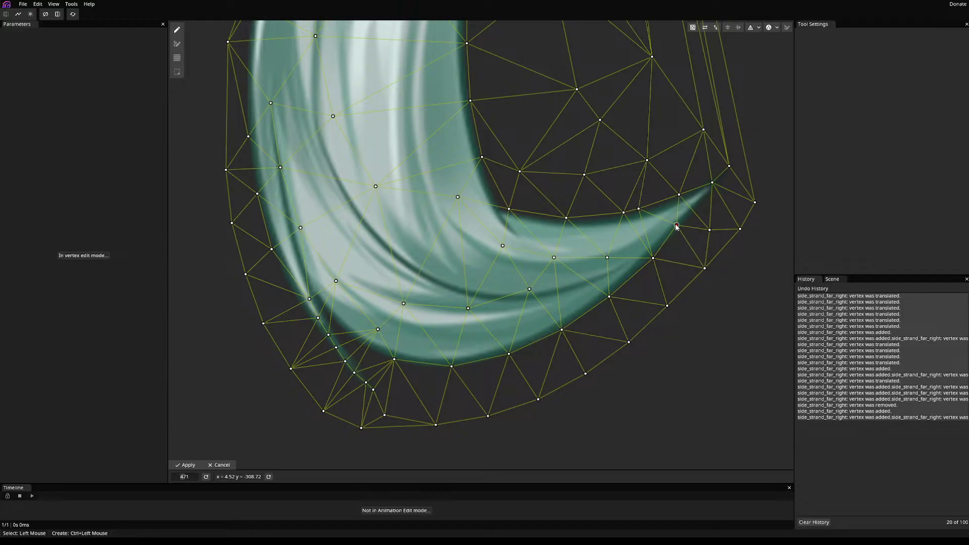
pyautogui.keyDown('ctrl'); pyautogui.click(677, 225); pyautogui.keyUp('ctrl')
pyautogui.keyDown('ctrl'); pyautogui.click(682, 224); pyautogui.keyUp('ctrl')
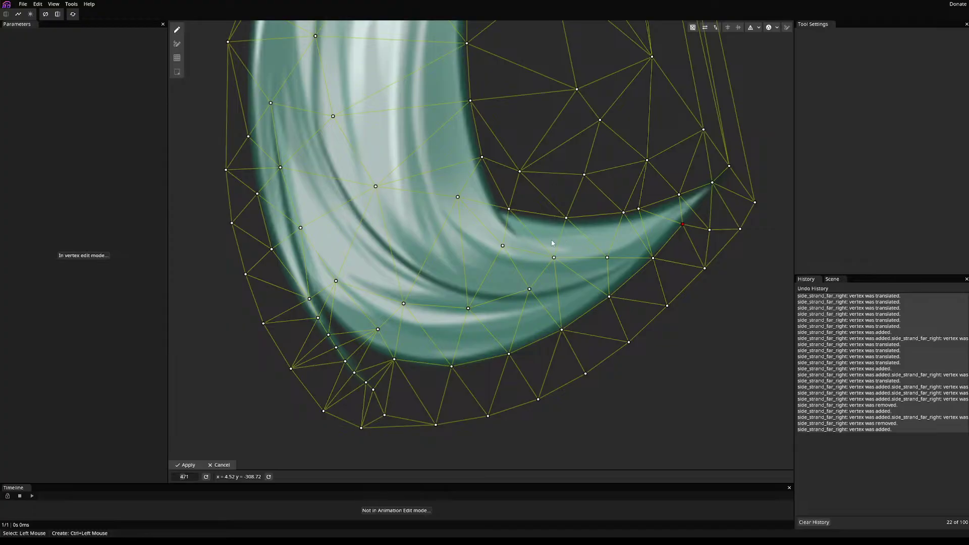
# - Add two vertices along the outer right edge of the strand's upper section, keeping them on the hair outline
pyautogui.scroll(-5, 473, 173)
pyautogui.scroll(3, 471, 169)
pyautogui.scroll(-8, 470, 152)
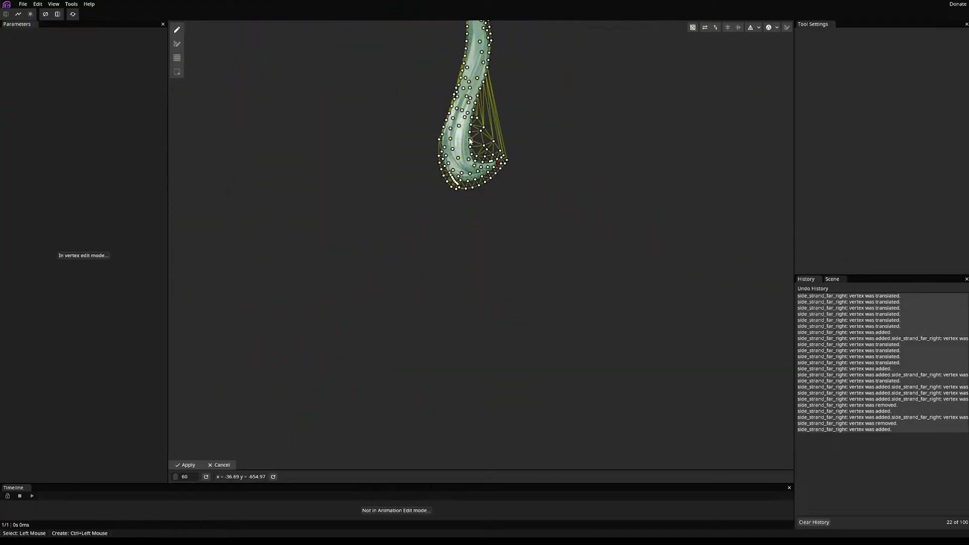
pyautogui.scroll(8, 469, 141)
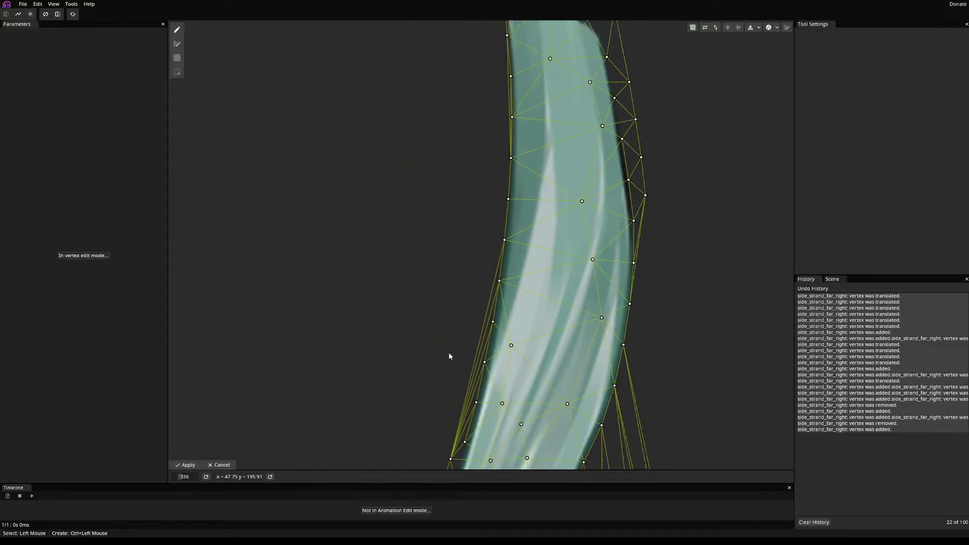
pyautogui.scroll(-2, 449, 355)
pyautogui.scroll(2, 538, 207)
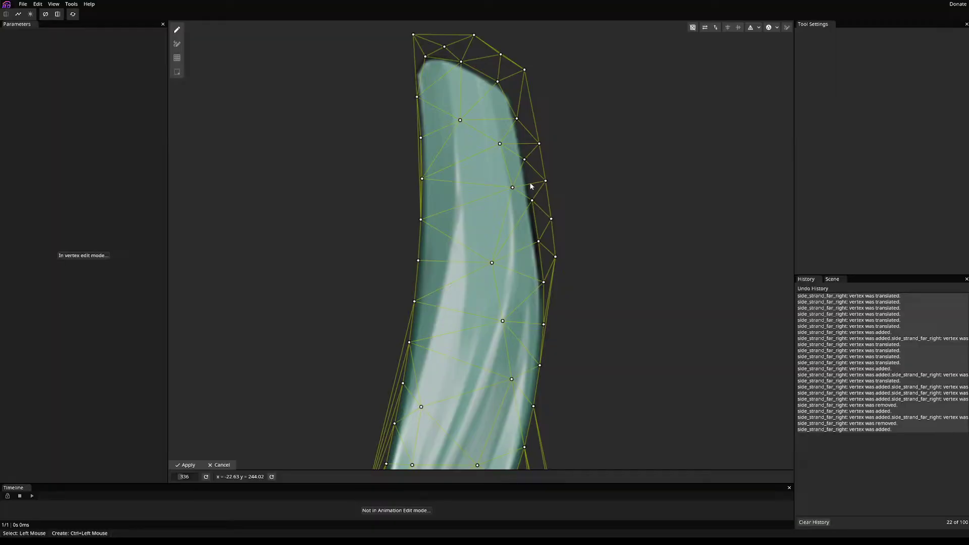
pyautogui.keyDown('ctrl'); pyautogui.click(529, 180); pyautogui.keyUp('ctrl')
pyautogui.click(527, 182)
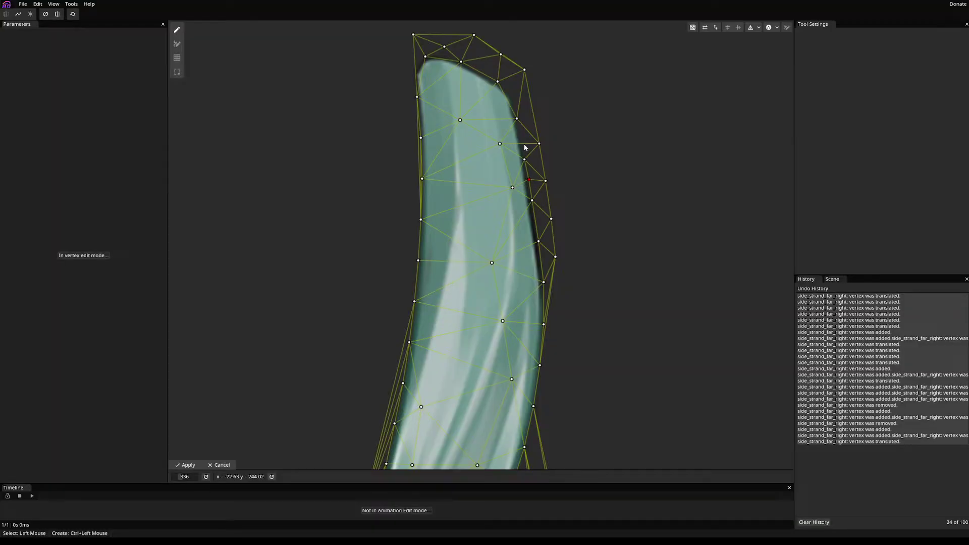
pyautogui.keyDown('ctrl'); pyautogui.click(520, 141); pyautogui.keyUp('ctrl')
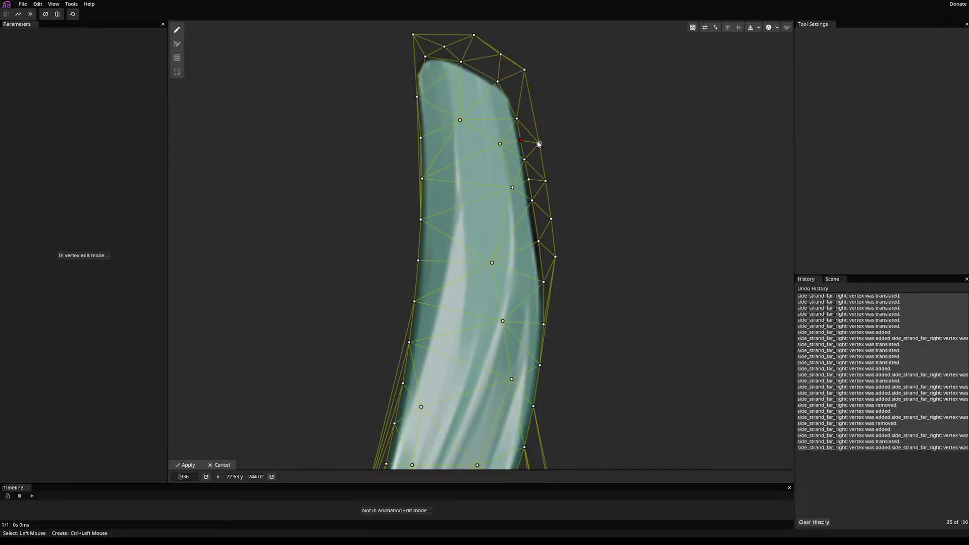
# - Move the stray outer vertices beside the strand's upper section onto its right outline
pyautogui.moveTo(538, 144); pyautogui.dragTo(510, 94)
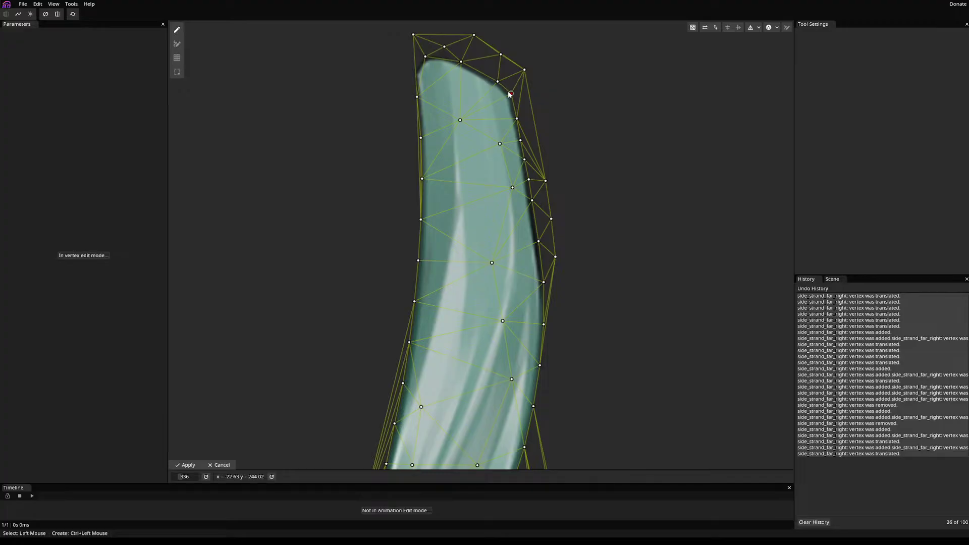
pyautogui.moveTo(545, 182); pyautogui.dragTo(546, 307)
pyautogui.click(555, 258)
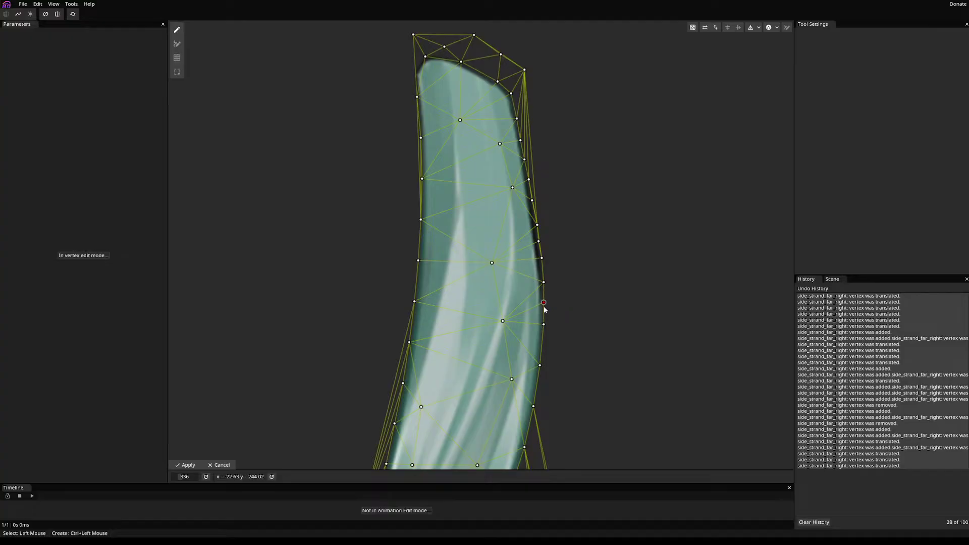
# - Move the stray vertices around the strand's blunt top end onto the hair's outline
pyautogui.scroll(-5, 558, 313)
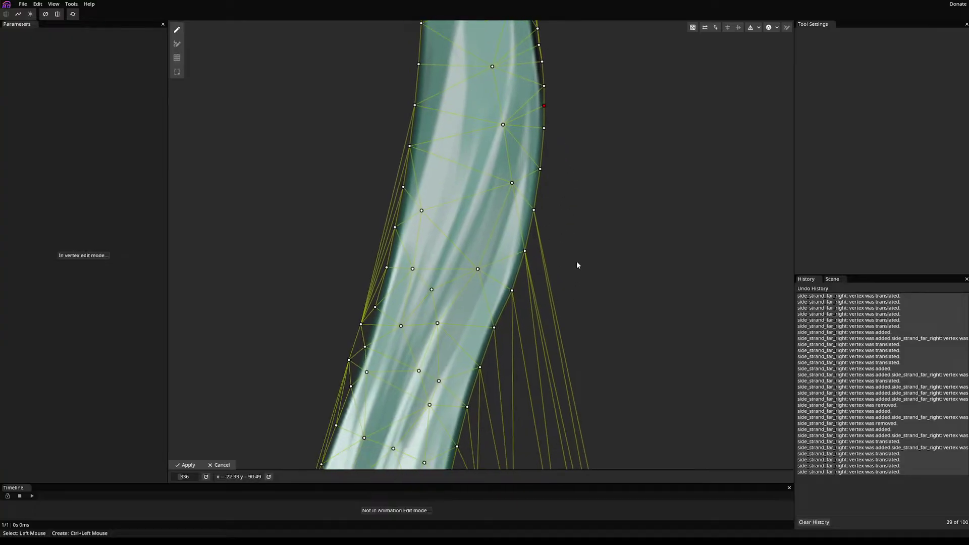
pyautogui.scroll(-5, 610, 450)
pyautogui.scroll(4, 608, 344)
pyautogui.moveTo(569, 174); pyautogui.dragTo(530, 183)
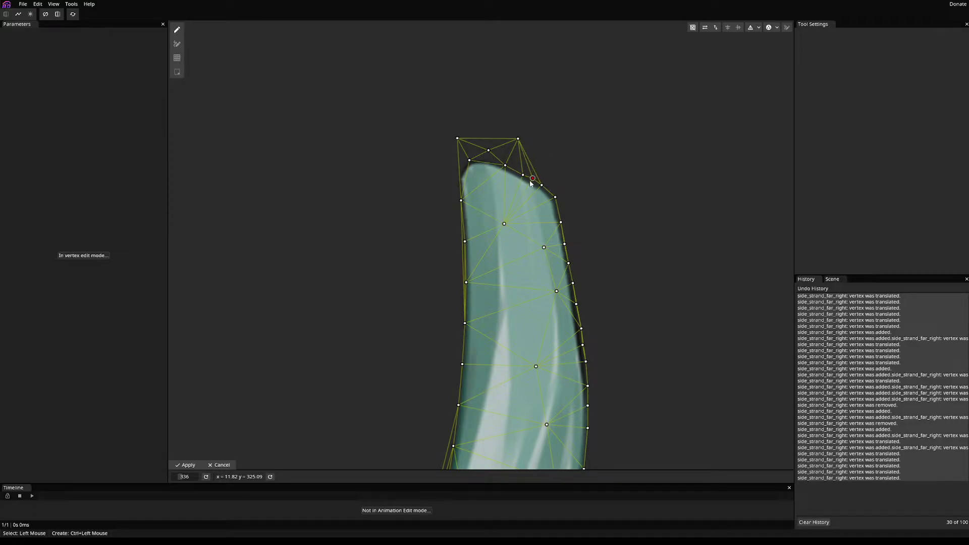
pyautogui.moveTo(518, 139); pyautogui.dragTo(458, 171)
pyautogui.moveTo(457, 138); pyautogui.dragTo(431, 220)
pyautogui.moveTo(374, 291); pyautogui.dragTo(429, 170)
pyautogui.moveTo(487, 99); pyautogui.dragTo(519, 103)
# - Move the outer vertices along the left side of the strand's lower curl closer to the hair outline
pyautogui.scroll(-5, 475, 211)
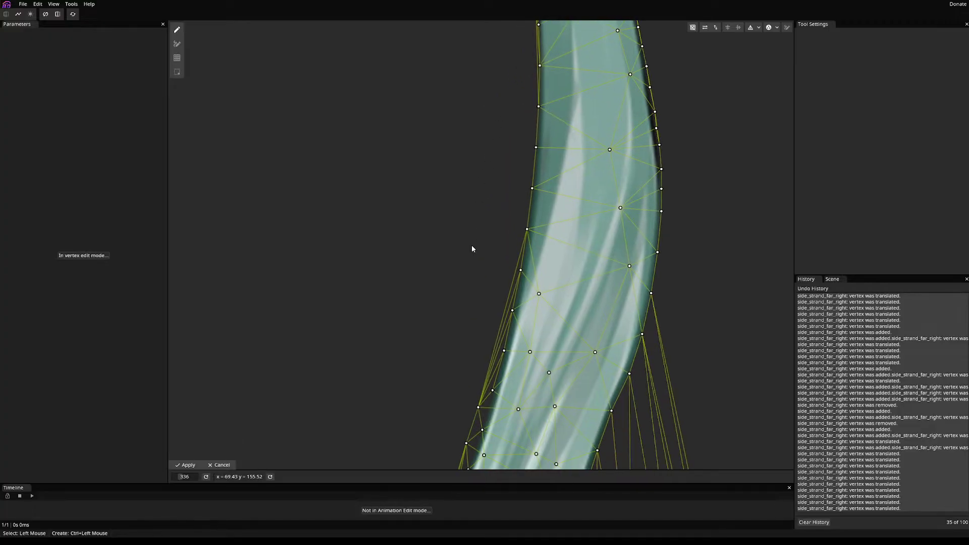
pyautogui.moveTo(364, 322); pyautogui.dragTo(284, 120)
pyautogui.moveTo(418, 363); pyautogui.dragTo(401, 333)
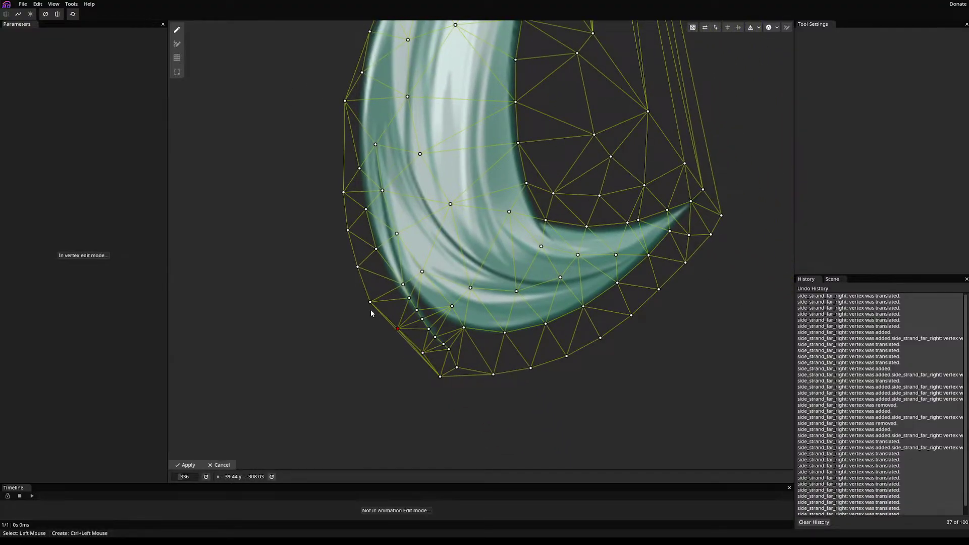
pyautogui.moveTo(370, 303); pyautogui.dragTo(379, 300)
pyautogui.click(360, 268)
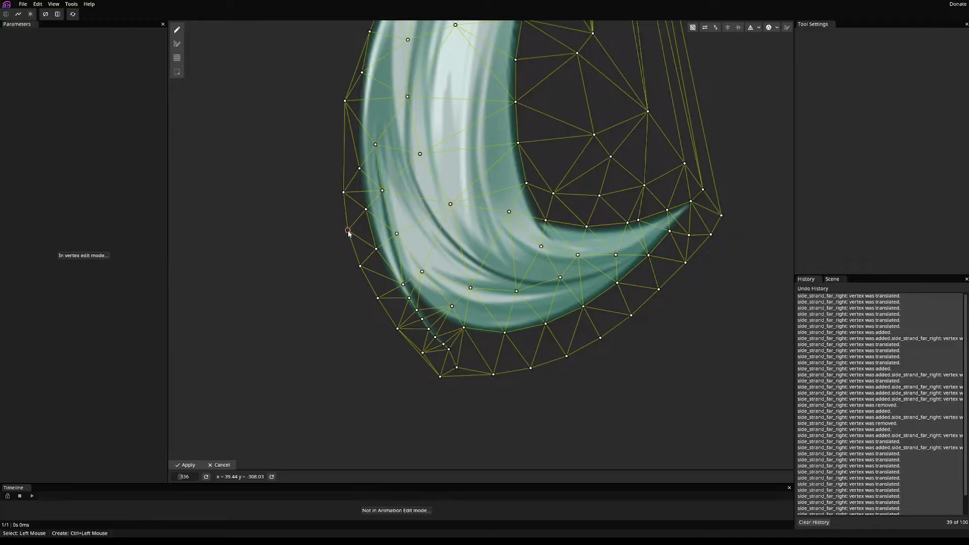
pyautogui.moveTo(349, 233); pyautogui.dragTo(356, 230)
pyautogui.moveTo(344, 193); pyautogui.dragTo(352, 191)
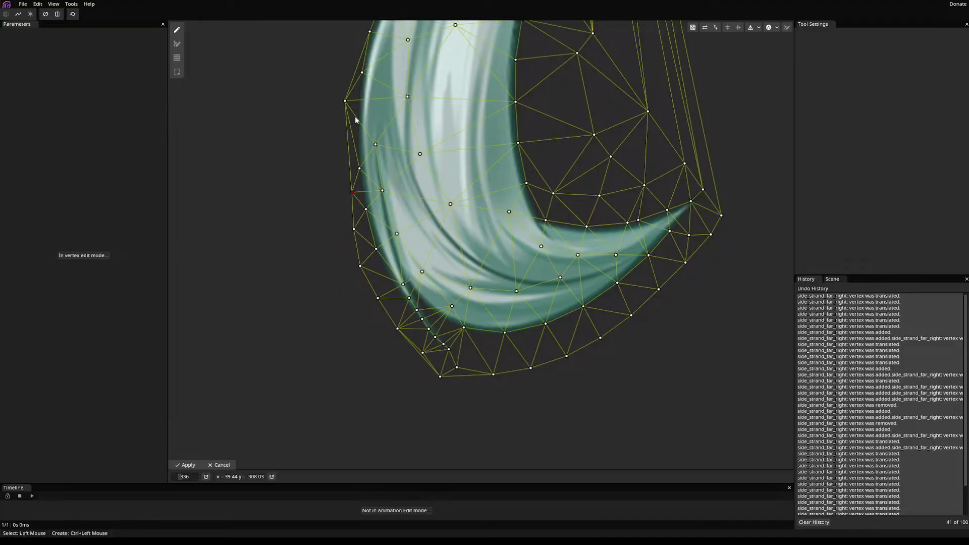
pyautogui.moveTo(345, 101)
pyautogui.mouseDown()
pyautogui.moveTo(354, 102)
pyautogui.moveTo(337, 114)
pyautogui.moveTo(330, 103)
pyautogui.mouseUp()
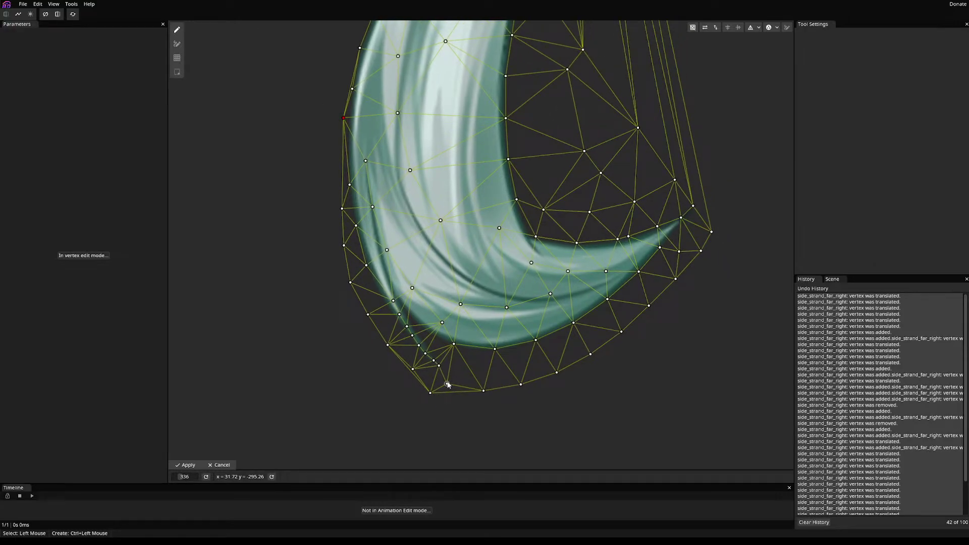
# - Pull the outer vertices beneath the bottom of the strand's curl closer to the hair's lower edge
pyautogui.moveTo(448, 385); pyautogui.dragTo(475, 325)
pyautogui.scroll(5, 447, 388)
pyautogui.moveTo(392, 399); pyautogui.dragTo(445, 370)
pyautogui.moveTo(576, 395); pyautogui.dragTo(548, 348)
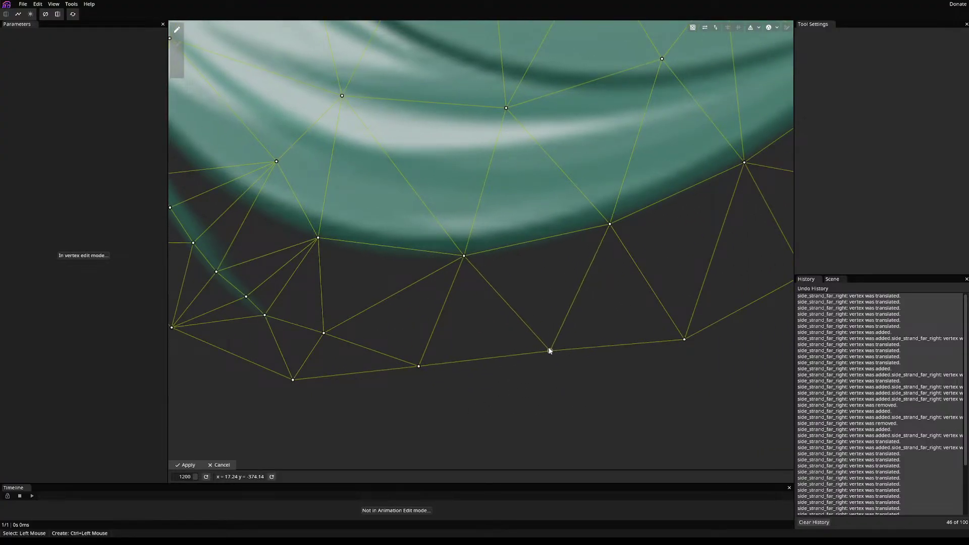
pyautogui.moveTo(518, 387)
pyautogui.mouseDown()
pyautogui.moveTo(519, 346)
pyautogui.moveTo(525, 355)
pyautogui.moveTo(510, 359)
pyautogui.moveTo(499, 342)
pyautogui.moveTo(507, 354)
pyautogui.mouseUp()
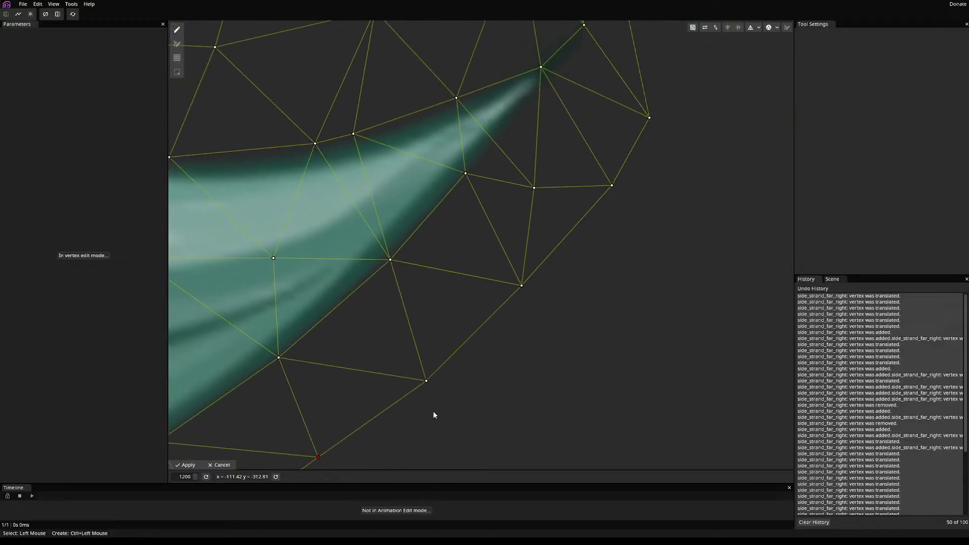
# - Move the outer vertices below and around the curl's pointed tip inward, closer to the hair
pyautogui.moveTo(427, 381)
pyautogui.mouseDown()
pyautogui.moveTo(415, 364)
pyautogui.moveTo(422, 371)
pyautogui.mouseUp()
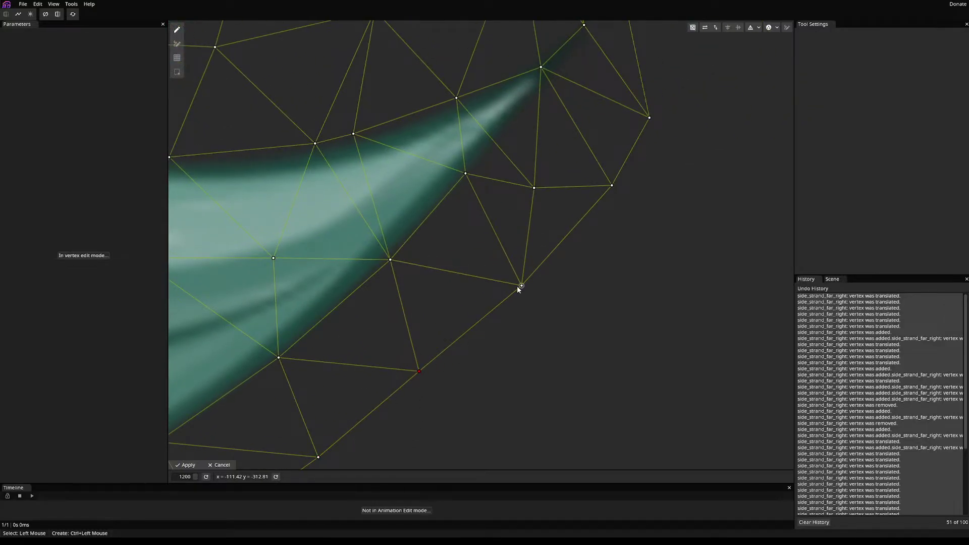
pyautogui.moveTo(518, 289)
pyautogui.mouseDown()
pyautogui.moveTo(500, 269)
pyautogui.moveTo(514, 275)
pyautogui.mouseUp()
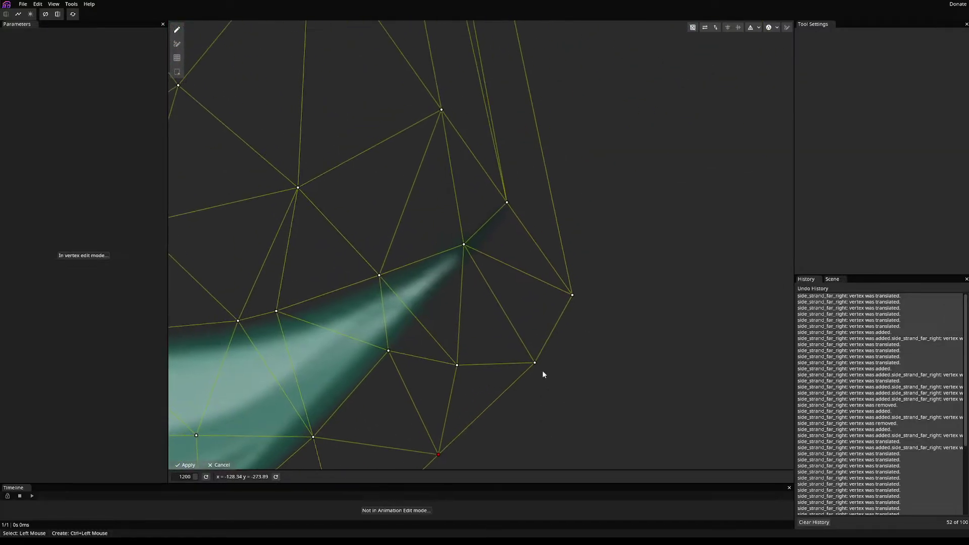
pyautogui.moveTo(534, 362)
pyautogui.mouseDown()
pyautogui.moveTo(493, 331)
pyautogui.moveTo(522, 354)
pyautogui.mouseUp()
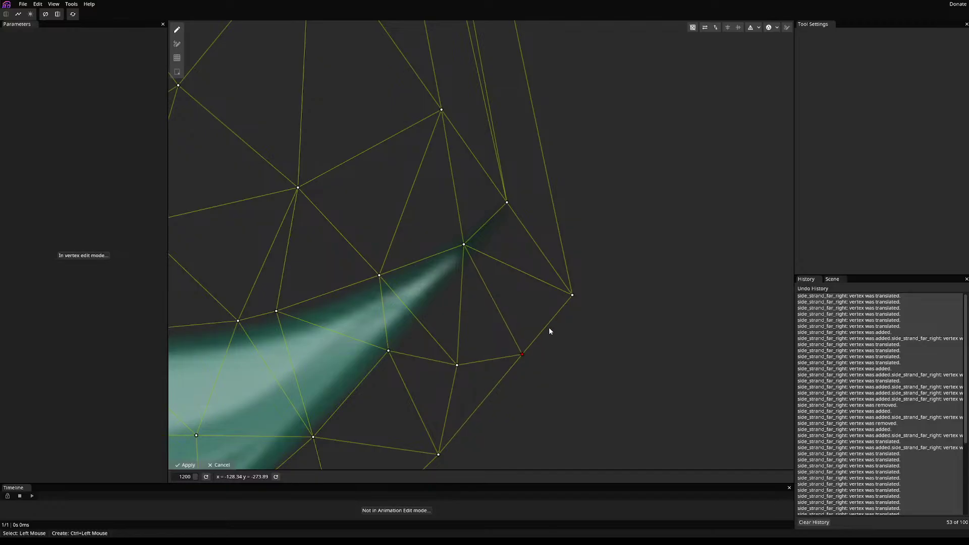
pyautogui.moveTo(572, 295); pyautogui.dragTo(511, 251)
# - Apply the corrected mesh to side_strand_far_right
pyautogui.scroll(-6, 605, 372)
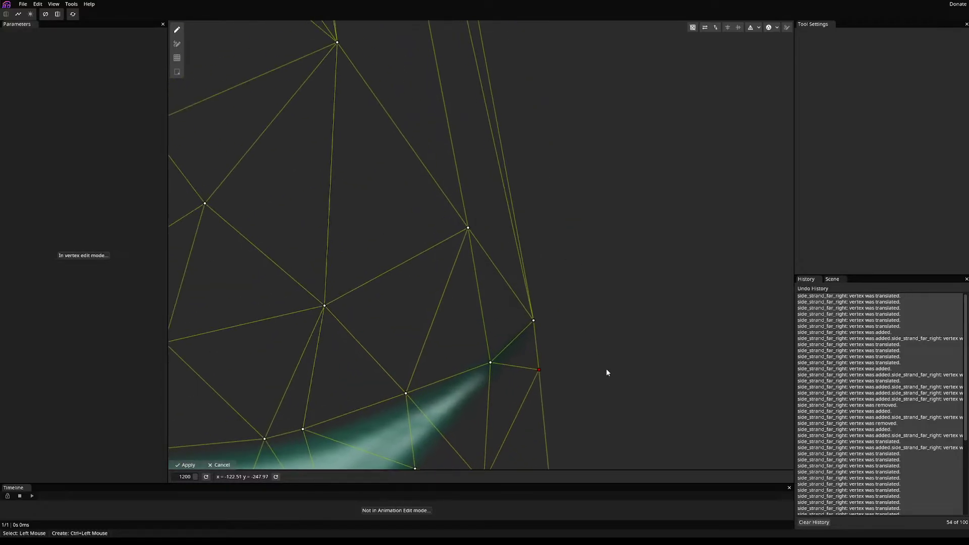
pyautogui.scroll(-3, 595, 363)
pyautogui.scroll(5, 566, 340)
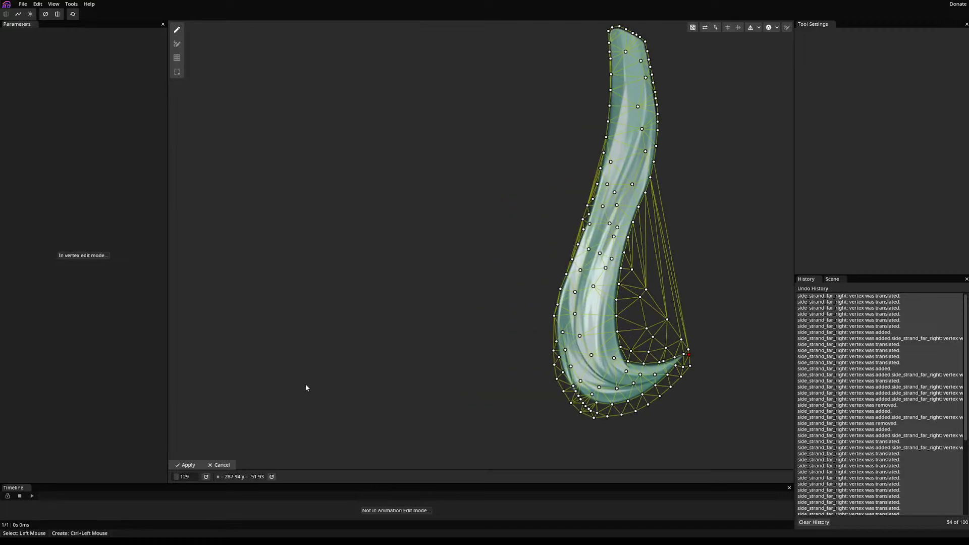
pyautogui.scroll(-1, 310, 330)
pyautogui.click(182, 464)
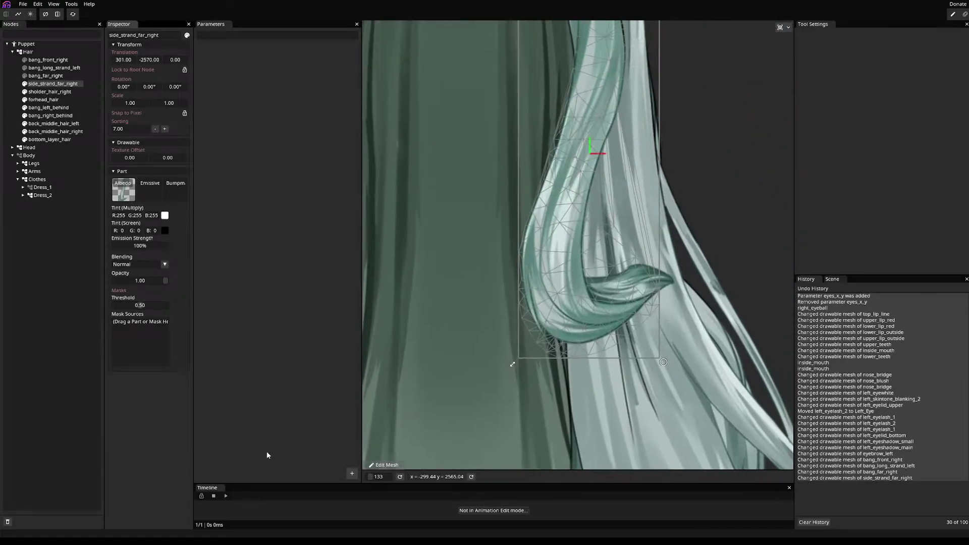
# - Open sholder_hair_right for mesh editing and auto-generate its mesh
pyautogui.scroll(2, 369, 288)
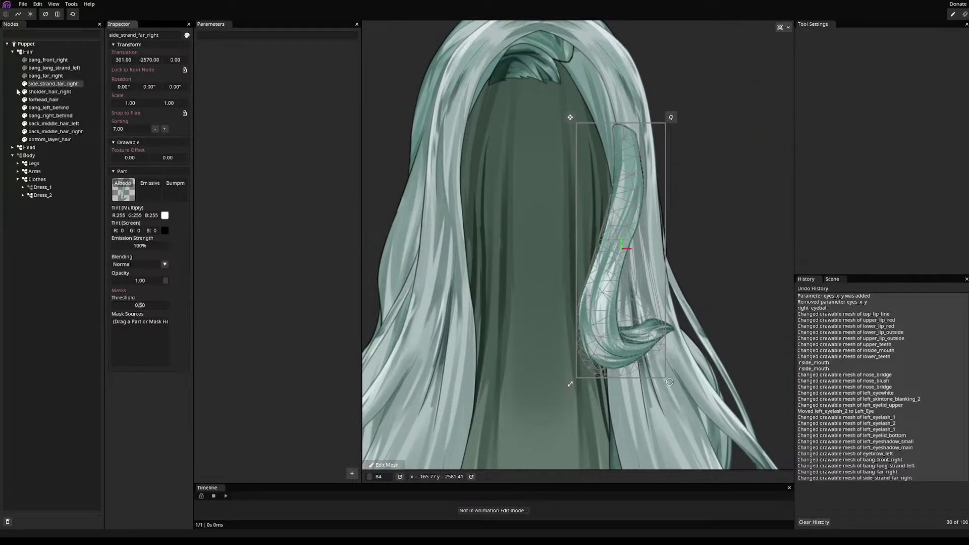
pyautogui.click(49, 91)
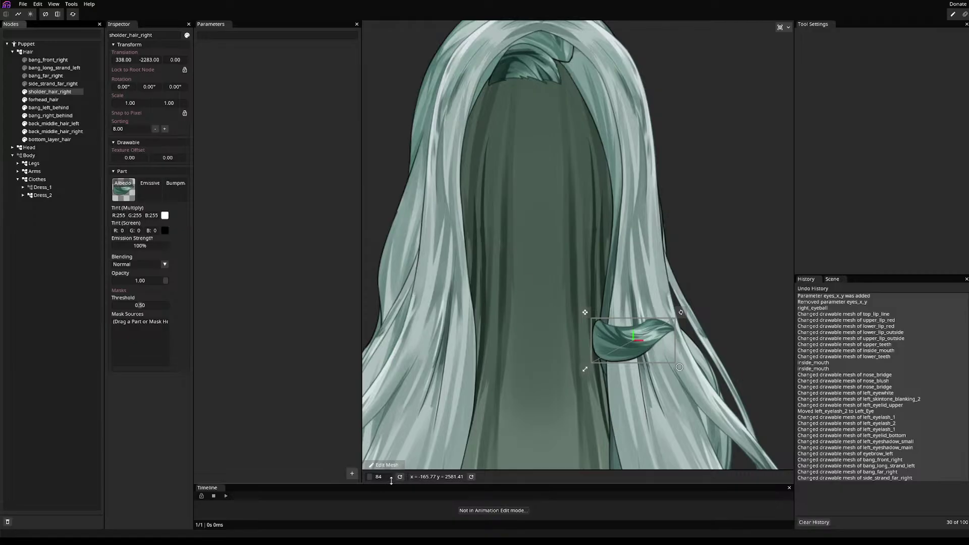
pyautogui.click(385, 464)
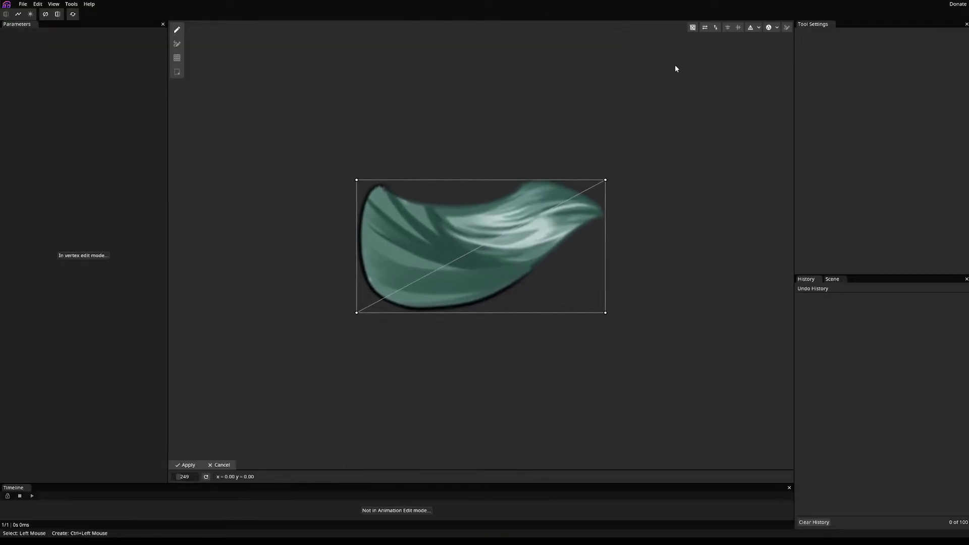
pyautogui.click(768, 27)
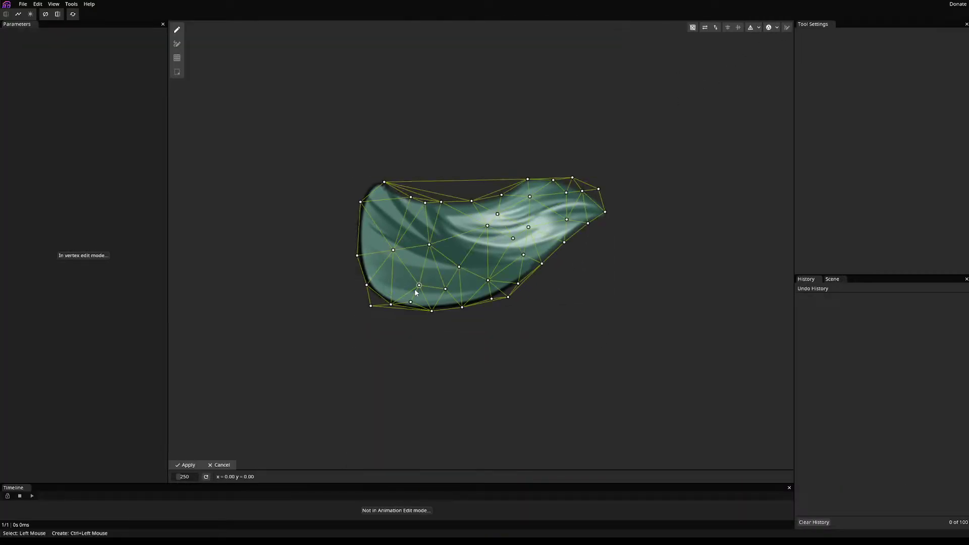
# - Add two vertices around the lock's rounded left end and move its lower-left corner vertex onto the hair outline
pyautogui.scroll(3, 413, 288)
pyautogui.keyDown('ctrl'); pyautogui.click(346, 120); pyautogui.keyUp('ctrl')
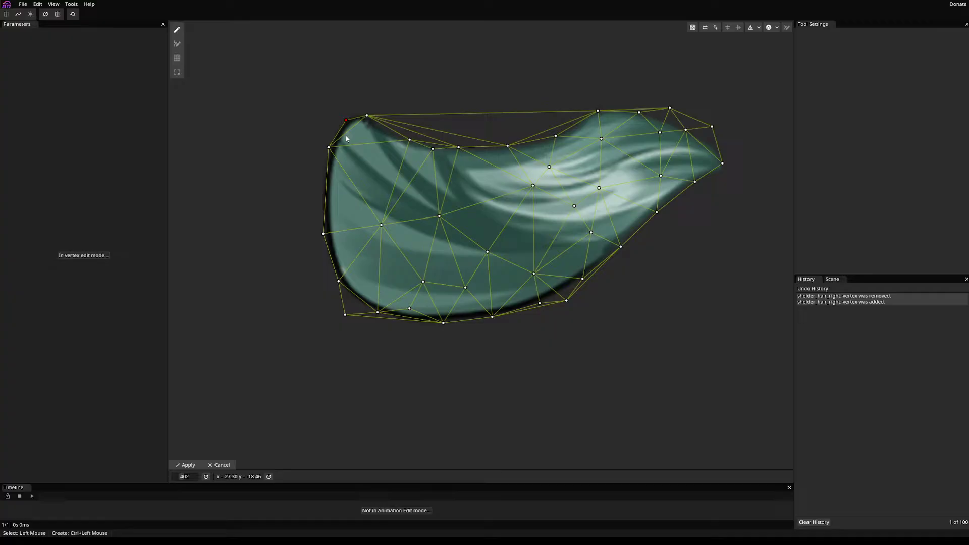
pyautogui.keyDown('ctrl'); pyautogui.click(322, 193); pyautogui.keyUp('ctrl')
pyautogui.moveTo(345, 315); pyautogui.dragTo(358, 302)
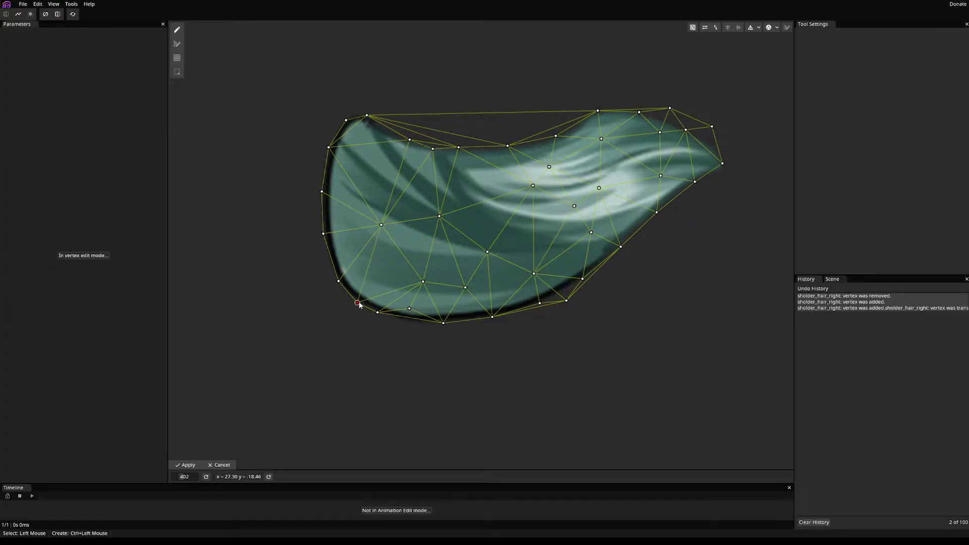
# - Add a vertex on the lock's bottom edge and move the stray vertex at its lower right onto the outline
pyautogui.keyDown('ctrl'); pyautogui.click(412, 323); pyautogui.keyUp('ctrl')
pyautogui.keyDown('ctrl'); pyautogui.click(409, 323); pyautogui.keyUp('ctrl')
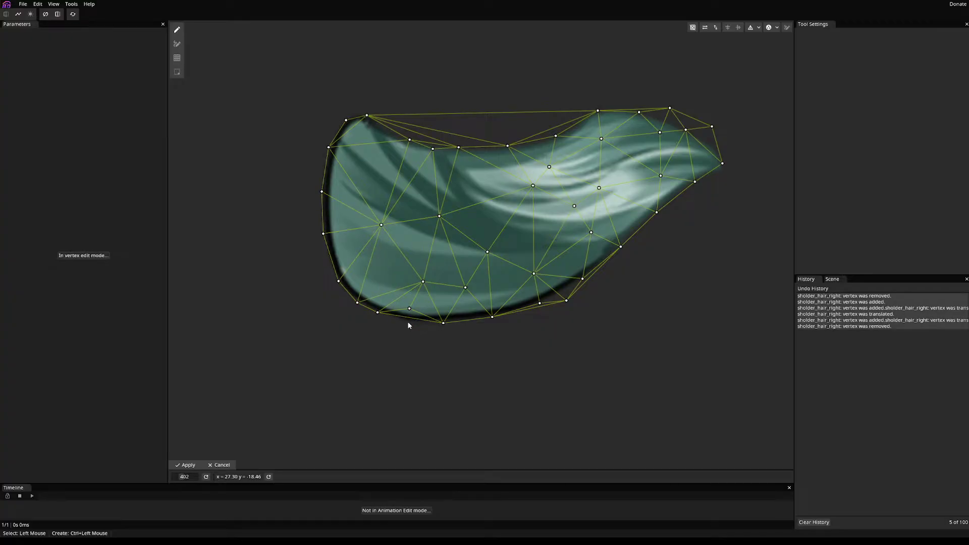
pyautogui.keyDown('ctrl'); pyautogui.click(408, 322); pyautogui.keyUp('ctrl')
pyautogui.click(409, 322)
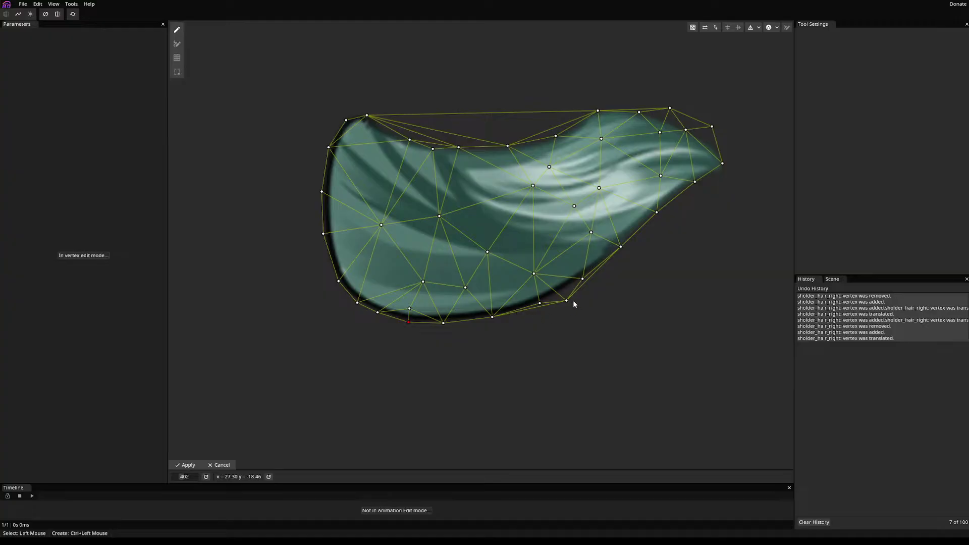
pyautogui.moveTo(573, 301); pyautogui.dragTo(571, 290)
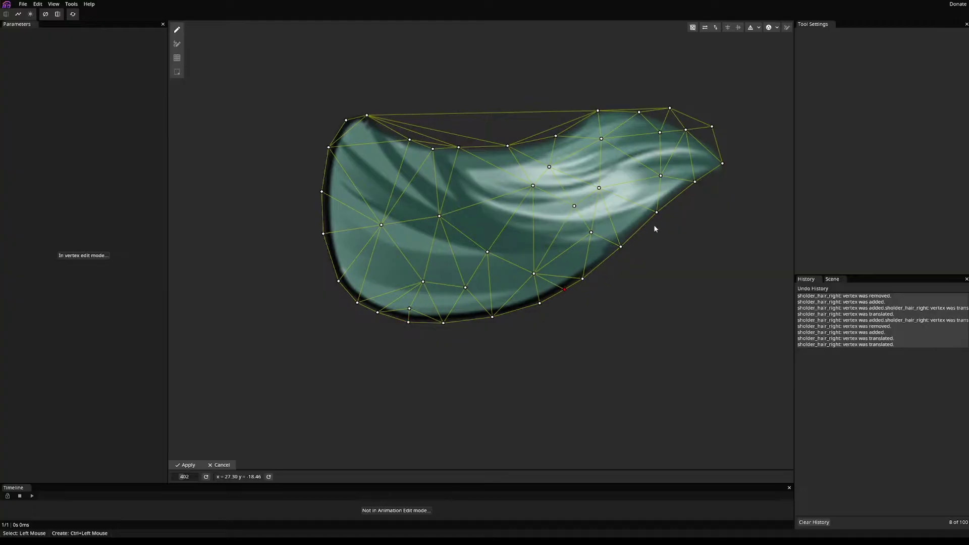
# - Fit the mesh around the lock's pointed right tip by adding vertices and moving the stray upper ones onto the outline
pyautogui.moveTo(713, 127); pyautogui.dragTo(723, 172)
pyautogui.keyDown('ctrl'); pyautogui.click(720, 172); pyautogui.keyUp('ctrl')
pyautogui.keyDown('ctrl'); pyautogui.click(720, 175); pyautogui.keyUp('ctrl')
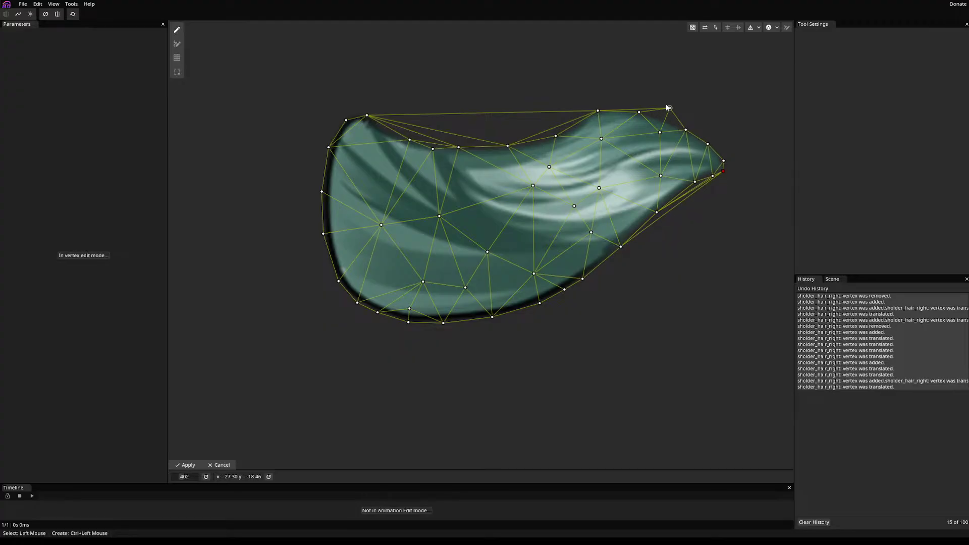
pyautogui.moveTo(669, 108); pyautogui.dragTo(663, 120)
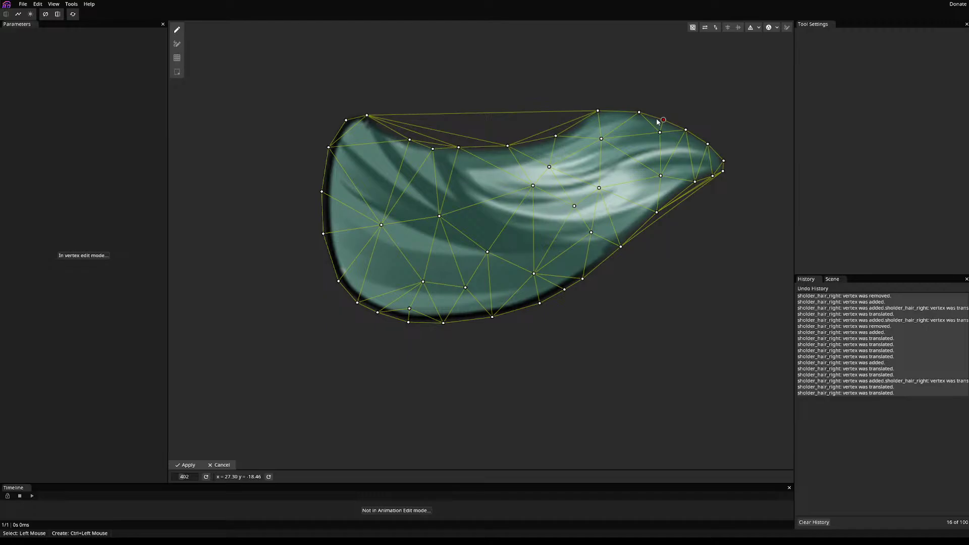
# - Add one vertex on the lock's upper-left edge and one on its lower-left edge, and apply the mesh
pyautogui.keyDown('ctrl'); pyautogui.click(383, 127); pyautogui.keyUp('ctrl')
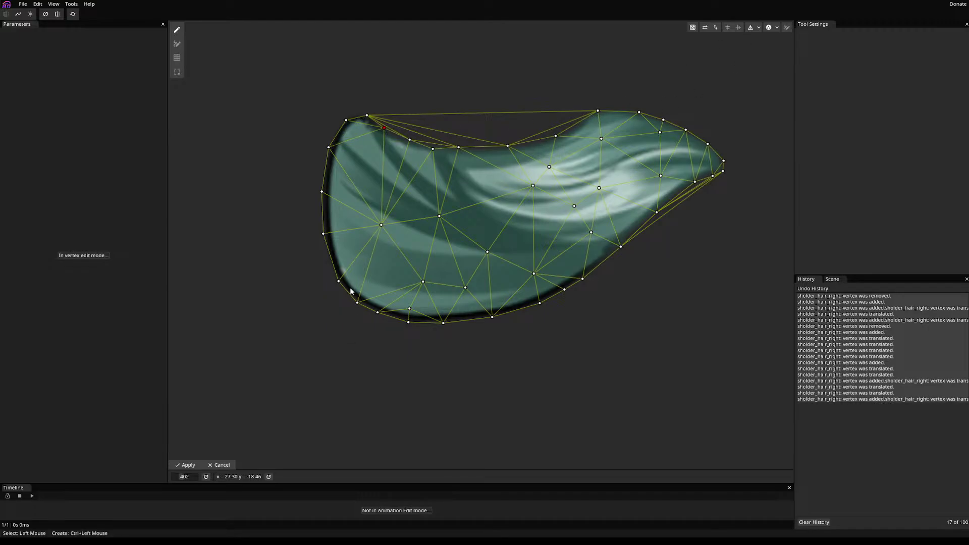
pyautogui.keyDown('ctrl'); pyautogui.click(330, 259); pyautogui.keyUp('ctrl')
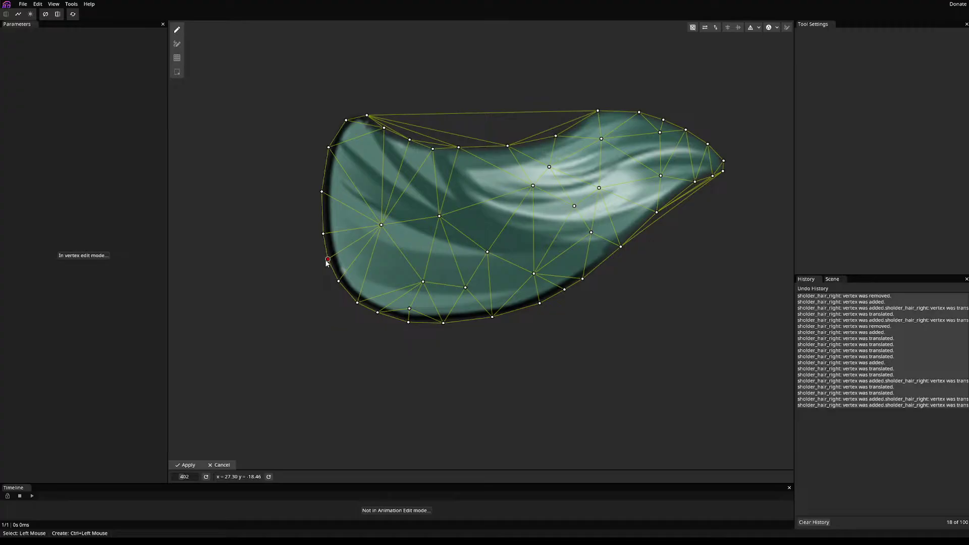
pyautogui.click(186, 465)
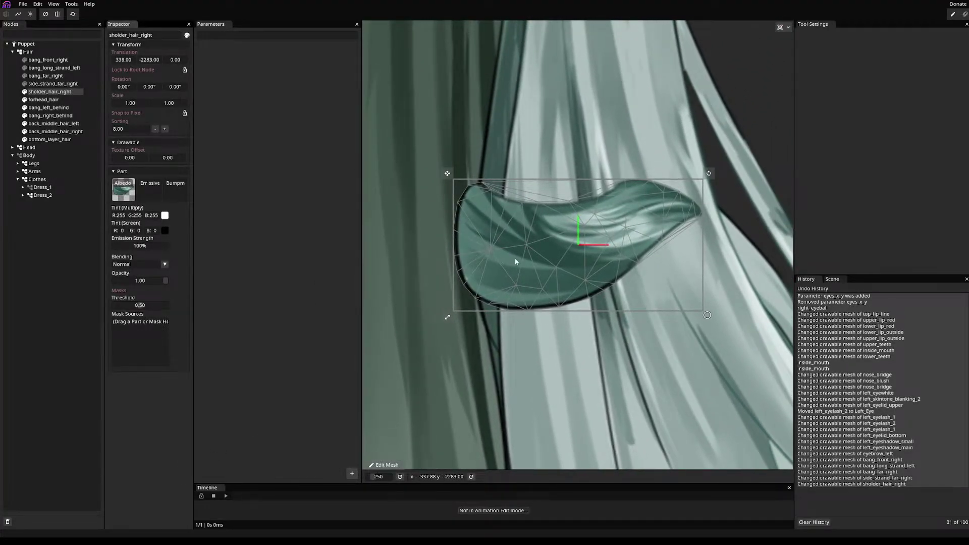
# - Open forhead_hair for mesh editing and auto-generate its mesh
pyautogui.scroll(-4, 515, 262)
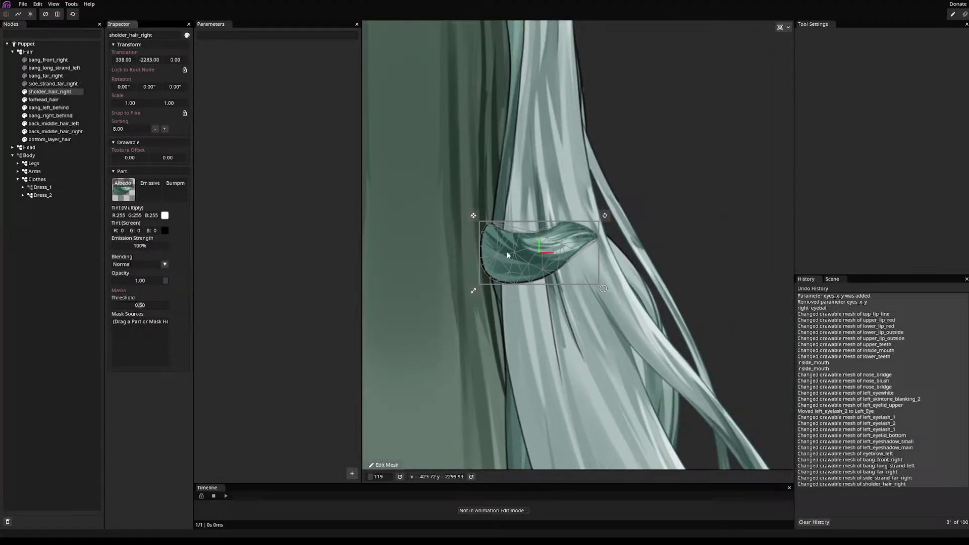
pyautogui.click(23, 99)
pyautogui.scroll(-9, 397, 147)
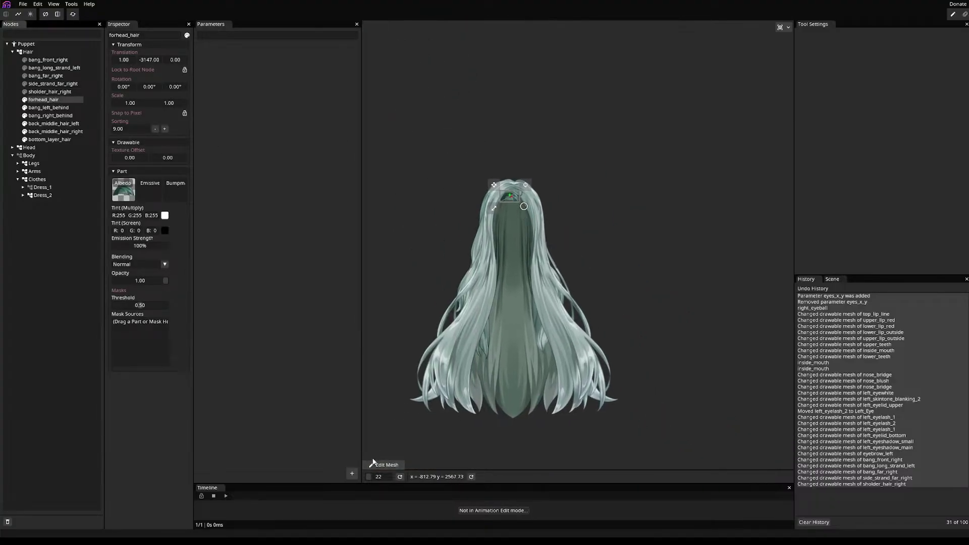
pyautogui.click(386, 464)
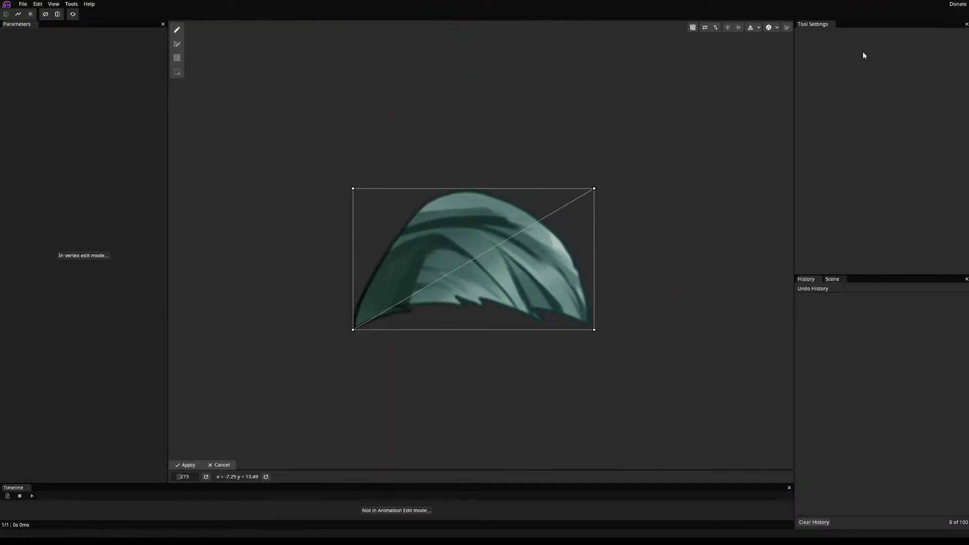
pyautogui.click(768, 27)
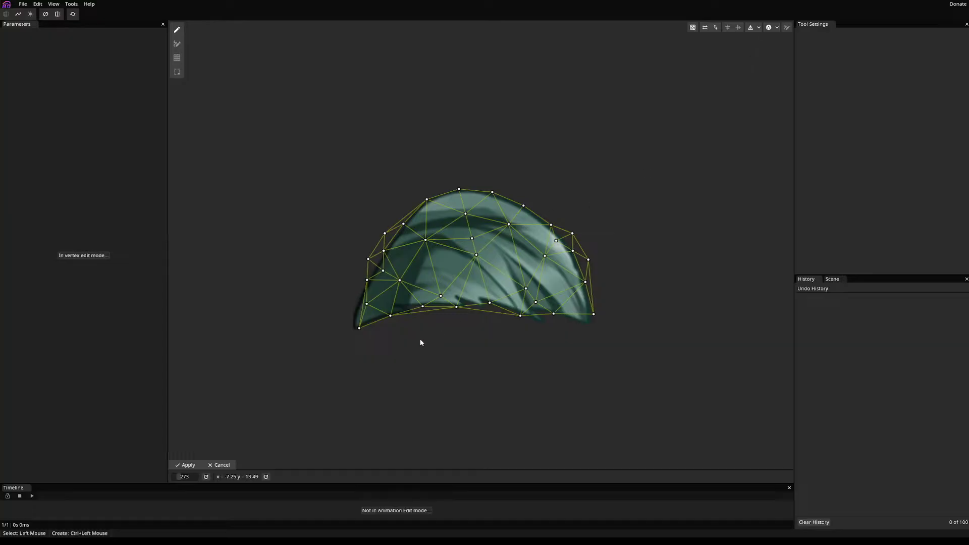
# - Move the two stray vertices onto the forehead hair's left outline and add another vertex on its upper-left edge
pyautogui.scroll(4, 421, 341)
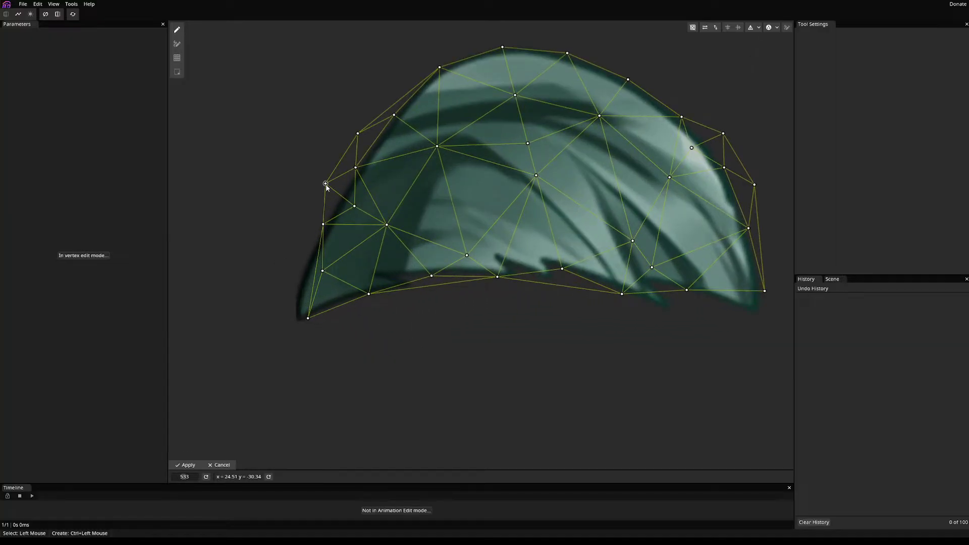
pyautogui.moveTo(325, 184); pyautogui.dragTo(338, 200)
pyautogui.moveTo(358, 134); pyautogui.dragTo(384, 144)
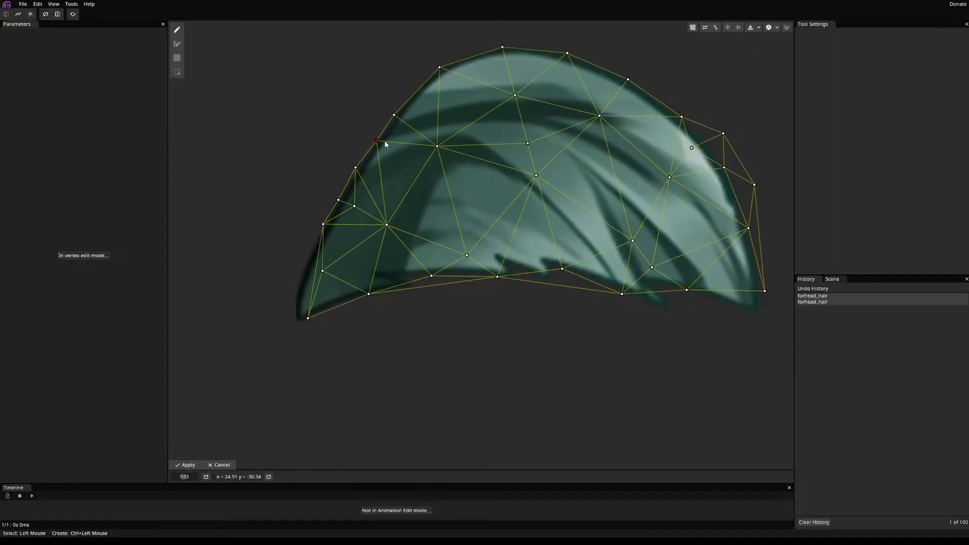
pyautogui.keyDown('ctrl'); pyautogui.click(419, 97); pyautogui.keyUp('ctrl')
pyautogui.moveTo(419, 97); pyautogui.dragTo(424, 86)
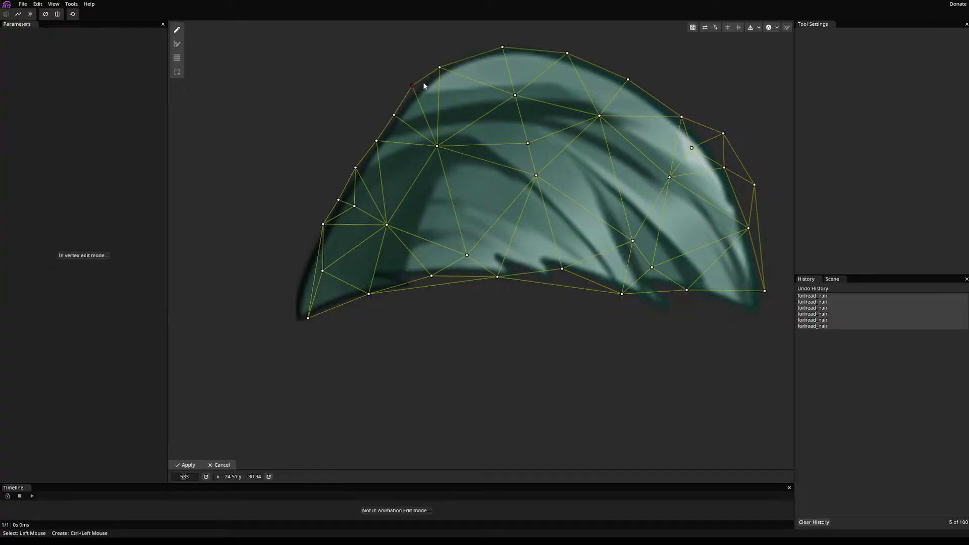
# - Add three vertices along the top arc of the forehead hair's outline
pyautogui.keyDown('ctrl'); pyautogui.click(472, 51); pyautogui.keyUp('ctrl')
pyautogui.keyDown('ctrl'); pyautogui.click(541, 44); pyautogui.keyUp('ctrl')
pyautogui.keyDown('ctrl'); pyautogui.click(590, 59); pyautogui.keyUp('ctrl')
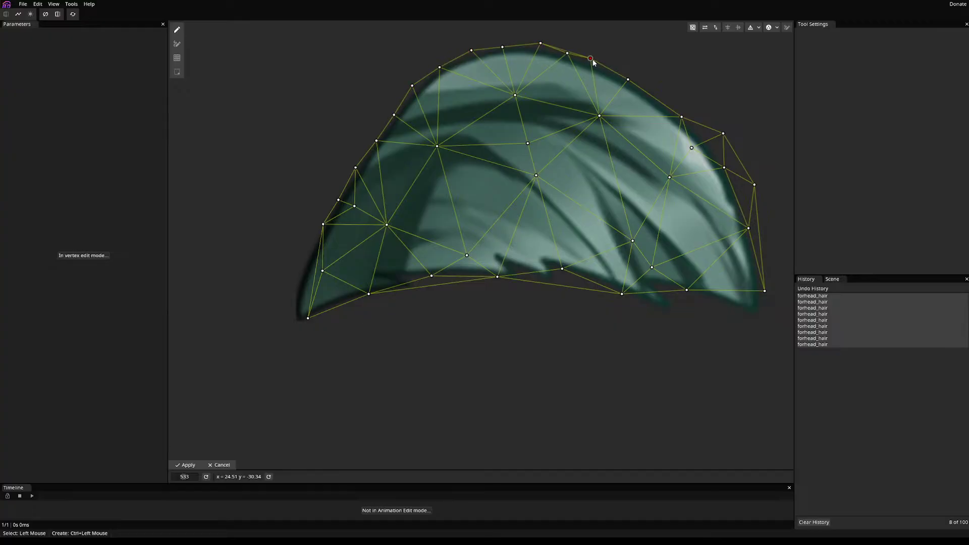
# - Pull the stray top and right vertices onto the forehead hair's outline, and add one vertex on its upper-right edge
pyautogui.moveTo(541, 44); pyautogui.dragTo(531, 46)
pyautogui.moveTo(590, 59); pyautogui.dragTo(595, 64)
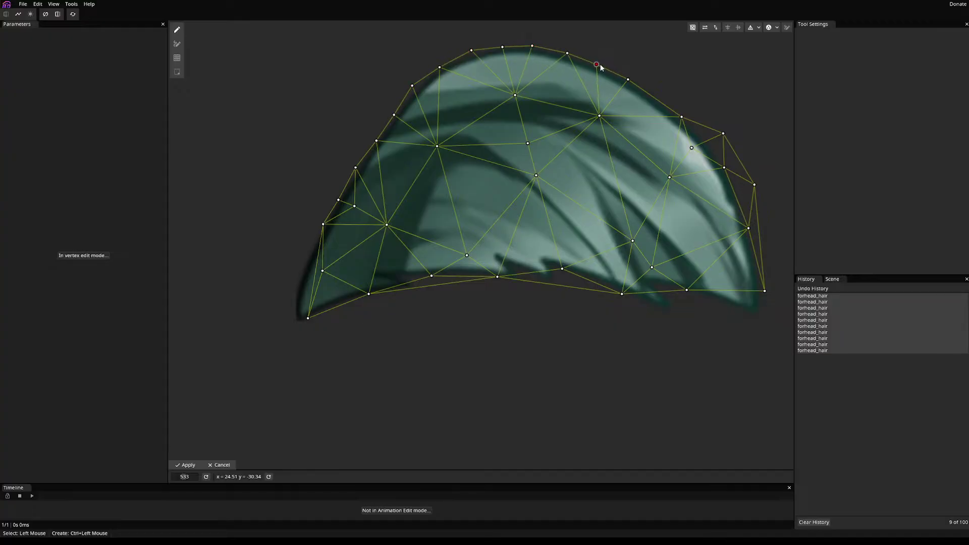
pyautogui.keyDown('ctrl'); pyautogui.click(652, 96); pyautogui.keyUp('ctrl')
pyautogui.moveTo(723, 133); pyautogui.dragTo(703, 140)
pyautogui.moveTo(754, 184); pyautogui.dragTo(738, 196)
pyautogui.moveTo(764, 291); pyautogui.dragTo(759, 319)
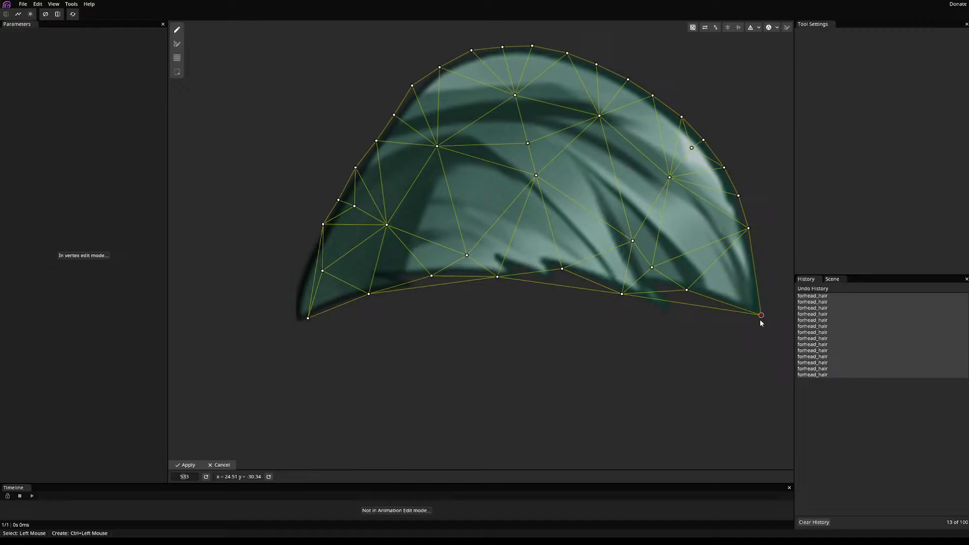
# - Add two vertices on the forehead hair's lower-right side and three along the adjoining bottom edge, and save the puppet
pyautogui.keyDown('ctrl'); pyautogui.click(755, 264); pyautogui.keyUp('ctrl')
pyautogui.keyDown('ctrl'); pyautogui.click(762, 289); pyautogui.keyUp('ctrl')
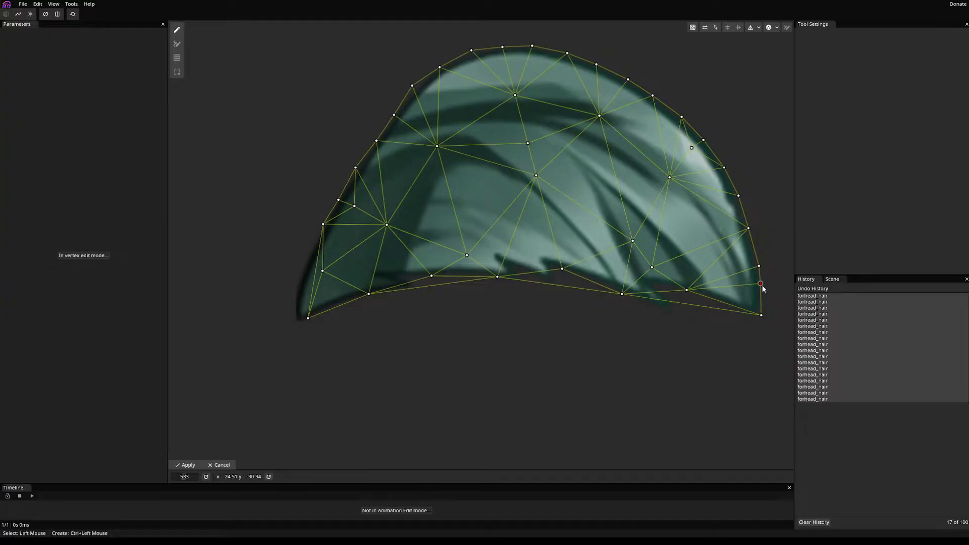
pyautogui.keyDown('ctrl'); pyautogui.click(711, 298); pyautogui.keyUp('ctrl')
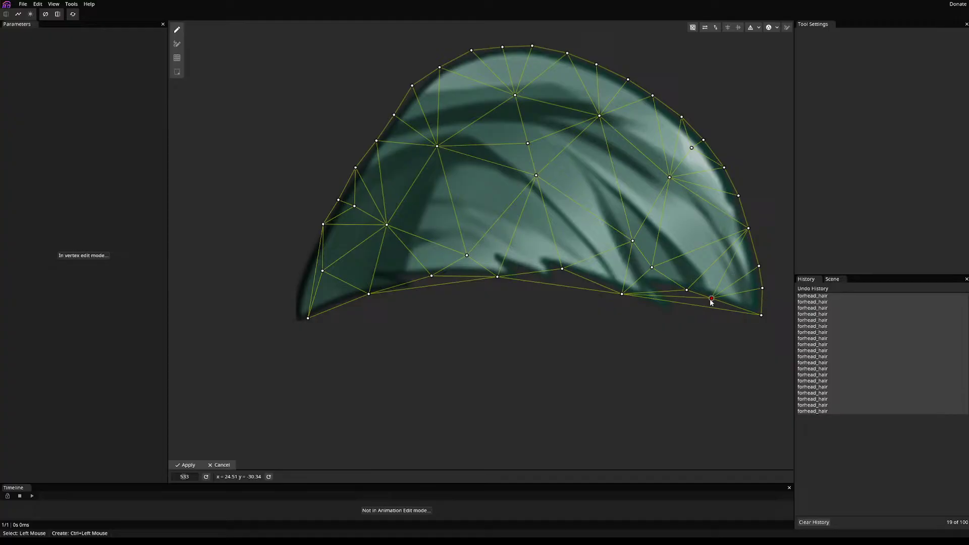
pyautogui.keyDown('ctrl'); pyautogui.click(667, 285); pyautogui.keyUp('ctrl')
pyautogui.keyDown('ctrl'); pyautogui.click(650, 285); pyautogui.keyUp('ctrl')
pyautogui.scroll(4, 681, 320)
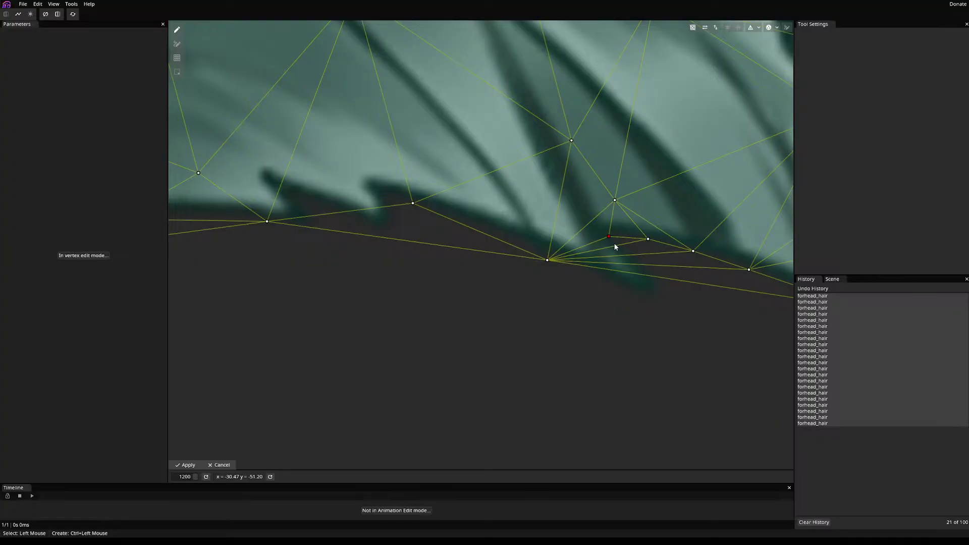
pyautogui.moveTo(609, 236); pyautogui.dragTo(616, 235)
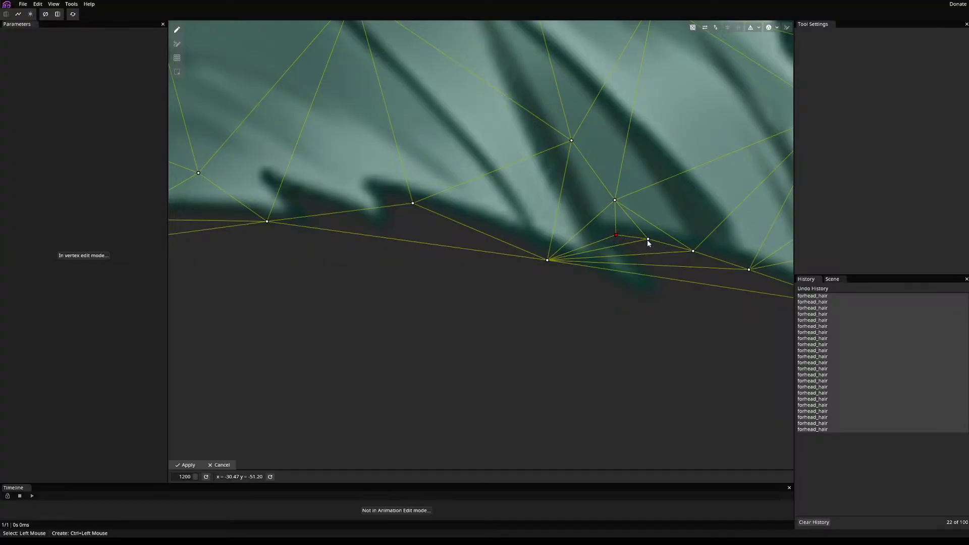
pyautogui.hotkey('ctrl', 's')
# - Surround the small hanging strand tip on the forehead hair's lower-right edge with vertices
pyautogui.keyDown('ctrl'); pyautogui.click(639, 262); pyautogui.keyUp('ctrl')
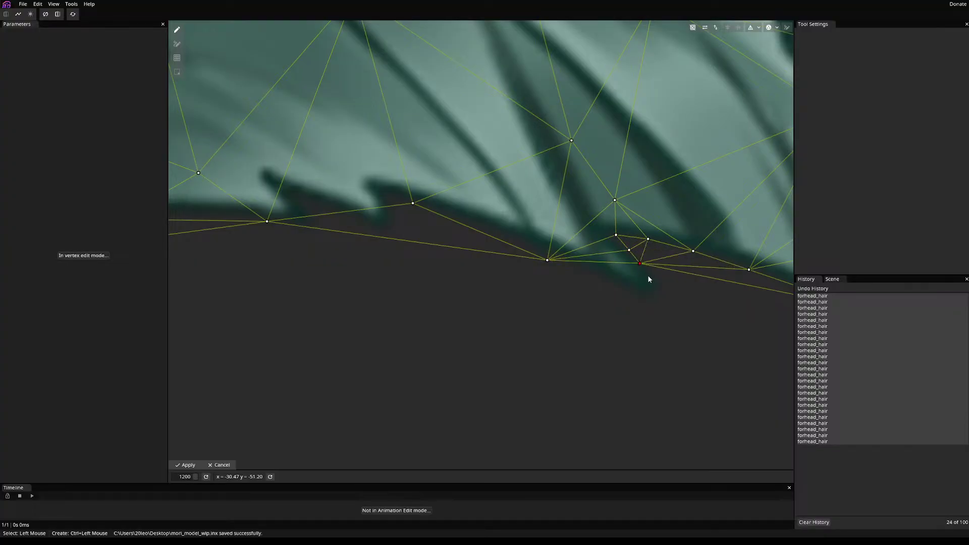
pyautogui.keyDown('ctrl'); pyautogui.click(650, 279); pyautogui.keyUp('ctrl')
pyautogui.keyDown('ctrl'); pyautogui.click(651, 292); pyautogui.keyUp('ctrl')
pyautogui.keyDown('ctrl'); pyautogui.click(621, 285); pyautogui.keyUp('ctrl')
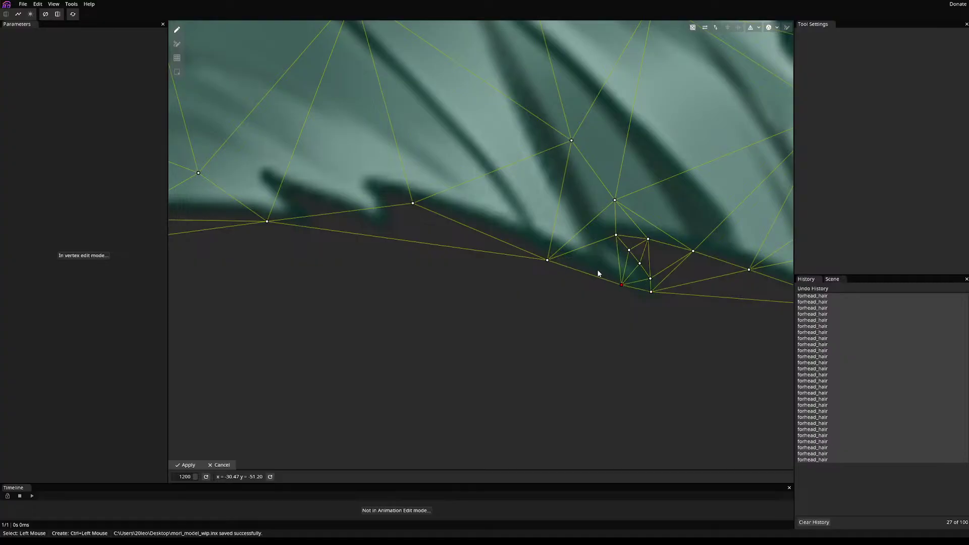
pyautogui.keyDown('ctrl'); pyautogui.click(597, 269); pyautogui.keyUp('ctrl')
pyautogui.keyDown('ctrl'); pyautogui.click(571, 258); pyautogui.keyUp('ctrl')
# - Add four vertices along the bottom edge between the hanging strand tip and the next notch, adjusting the existing one beside the notch
pyautogui.keyDown('ctrl'); pyautogui.click(525, 244); pyautogui.keyUp('ctrl')
pyautogui.keyDown('ctrl'); pyautogui.click(483, 228); pyautogui.keyUp('ctrl')
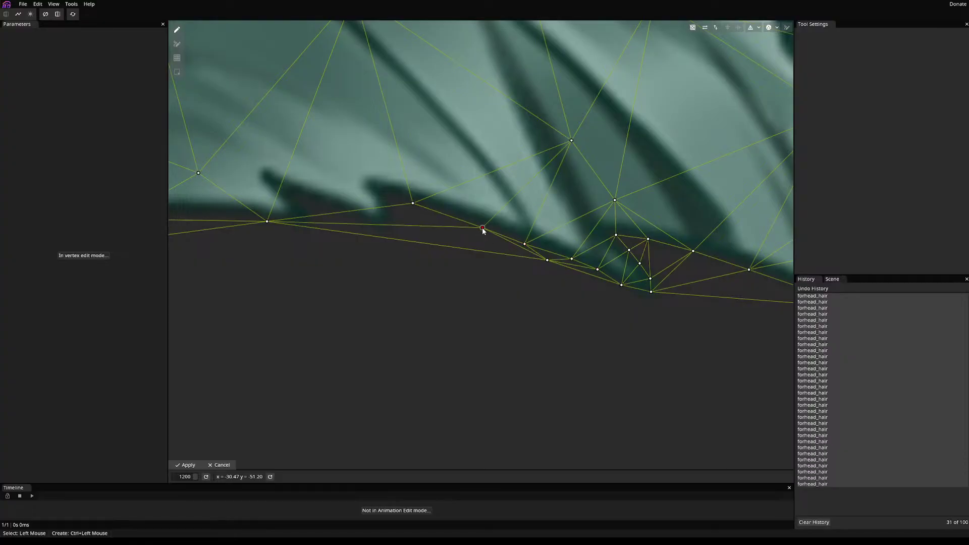
pyautogui.keyDown('ctrl'); pyautogui.click(450, 214); pyautogui.keyUp('ctrl')
pyautogui.keyDown('ctrl'); pyautogui.click(391, 194); pyautogui.keyUp('ctrl')
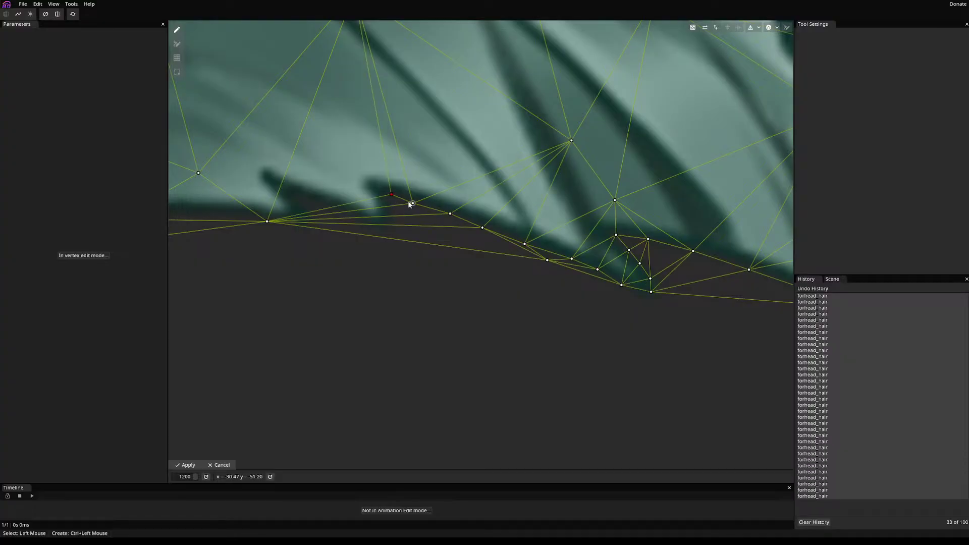
pyautogui.keyDown('ctrl'); pyautogui.click(409, 202); pyautogui.keyUp('ctrl')
# - Trace the two small spikes in the middle of the forehead hair's bottom edge with vertices
pyautogui.keyDown('ctrl'); pyautogui.click(385, 201); pyautogui.keyUp('ctrl')
pyautogui.keyDown('ctrl'); pyautogui.click(389, 222); pyautogui.keyUp('ctrl')
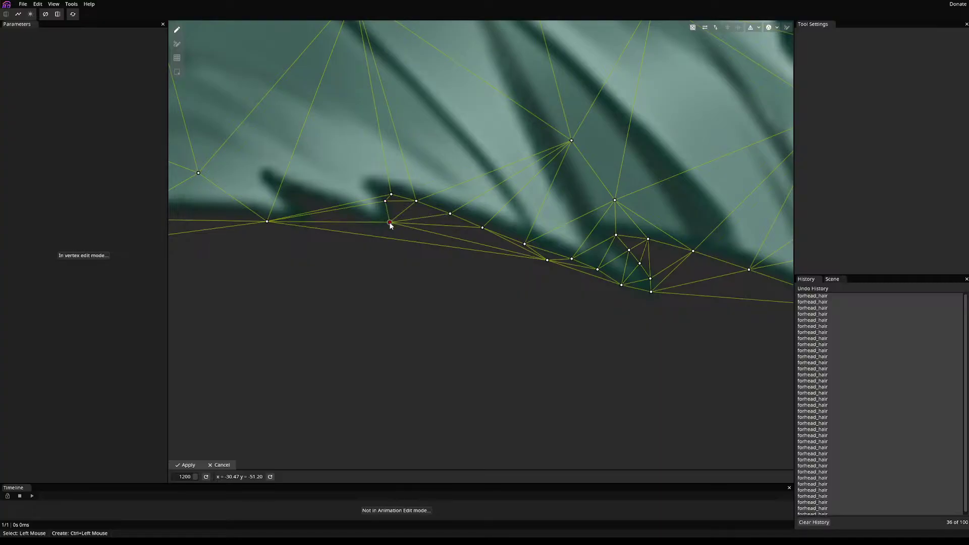
pyautogui.keyDown('ctrl'); pyautogui.click(381, 231); pyautogui.keyUp('ctrl')
pyautogui.keyDown('ctrl'); pyautogui.click(367, 217); pyautogui.keyUp('ctrl')
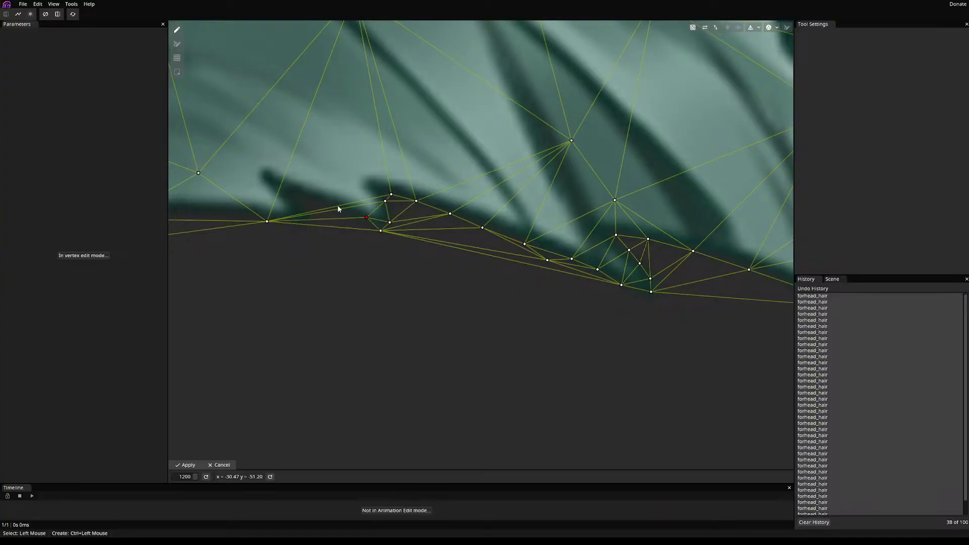
pyautogui.keyDown('ctrl'); pyautogui.click(339, 206); pyautogui.keyUp('ctrl')
pyautogui.keyDown('ctrl'); pyautogui.click(318, 198); pyautogui.keyUp('ctrl')
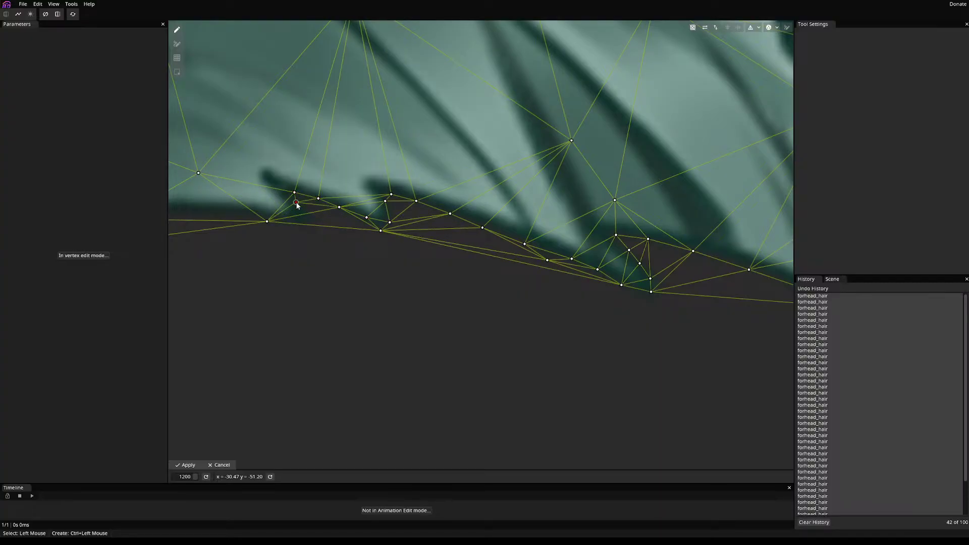
# - Add four vertices along the bottom edge from the middle spikes to the notch near the left tip
pyautogui.keyDown('ctrl'); pyautogui.click(241, 212); pyautogui.keyUp('ctrl')
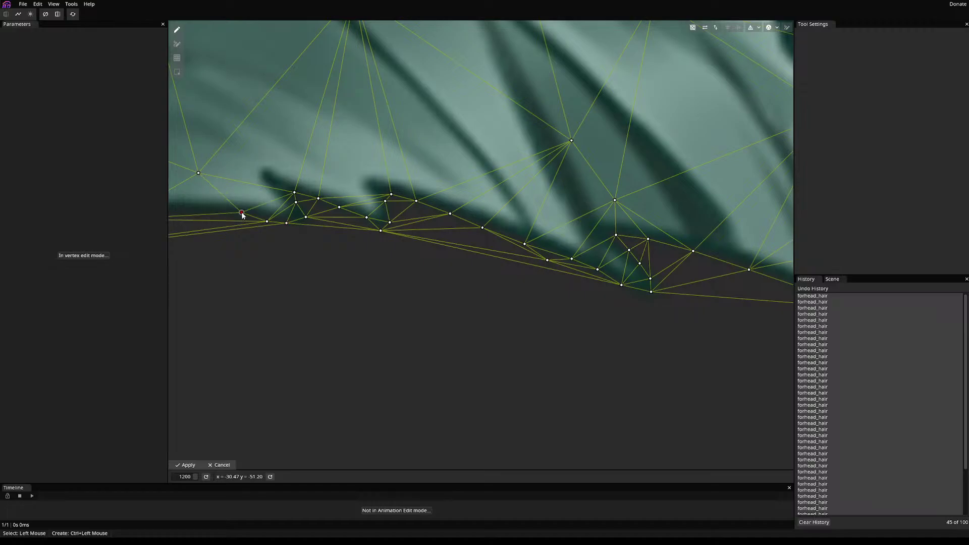
pyautogui.moveTo(242, 214); pyautogui.dragTo(540, 298)
pyautogui.keyDown('ctrl'); pyautogui.click(461, 270); pyautogui.keyUp('ctrl')
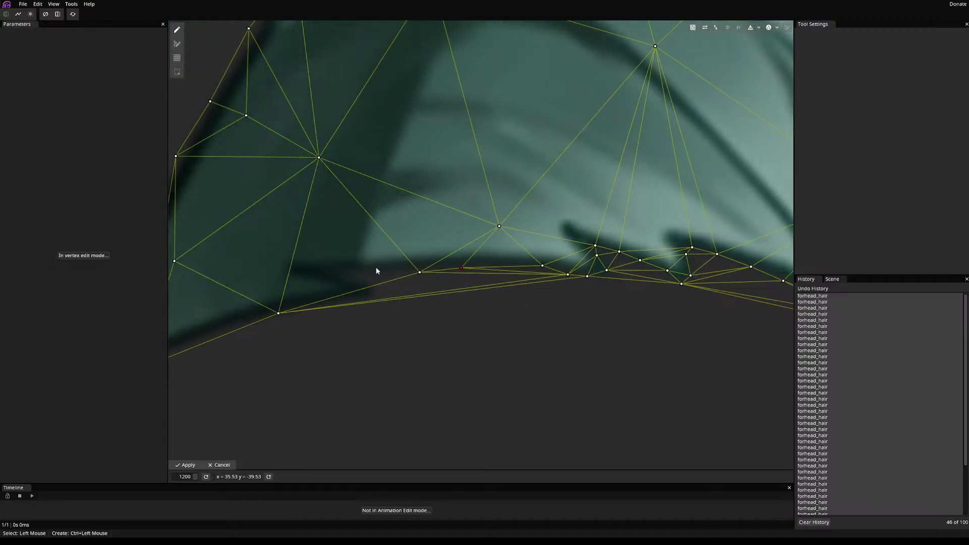
pyautogui.keyDown('ctrl'); pyautogui.click(373, 271); pyautogui.keyUp('ctrl')
pyautogui.moveTo(373, 271); pyautogui.dragTo(551, 268)
pyautogui.keyDown('ctrl'); pyautogui.click(497, 260); pyautogui.keyUp('ctrl')
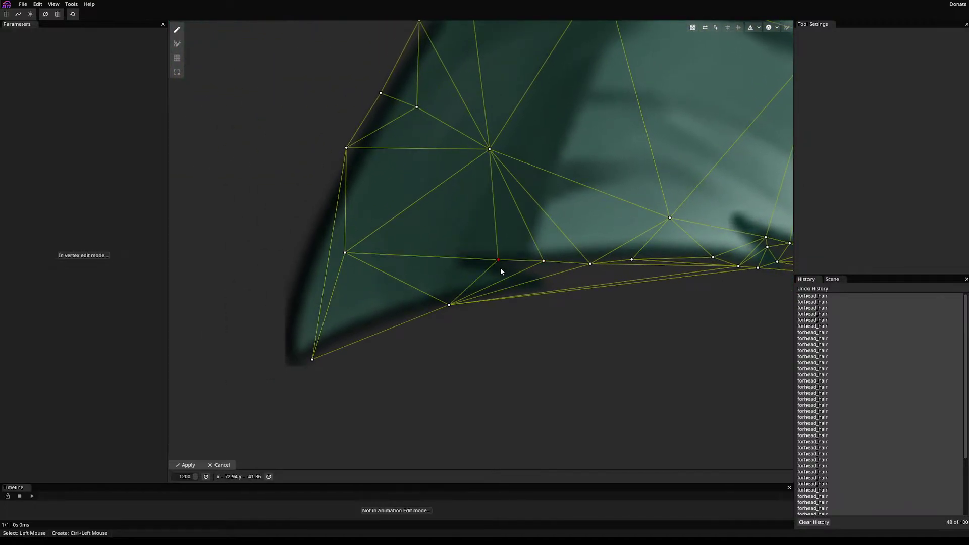
# - Outline the small spike beside the bottom edge's left notch with vertices
pyautogui.keyDown('ctrl'); pyautogui.click(540, 277); pyautogui.keyUp('ctrl')
pyautogui.keyDown('ctrl'); pyautogui.click(545, 285); pyautogui.keyUp('ctrl')
pyautogui.keyDown('ctrl'); pyautogui.click(524, 294); pyautogui.keyUp('ctrl')
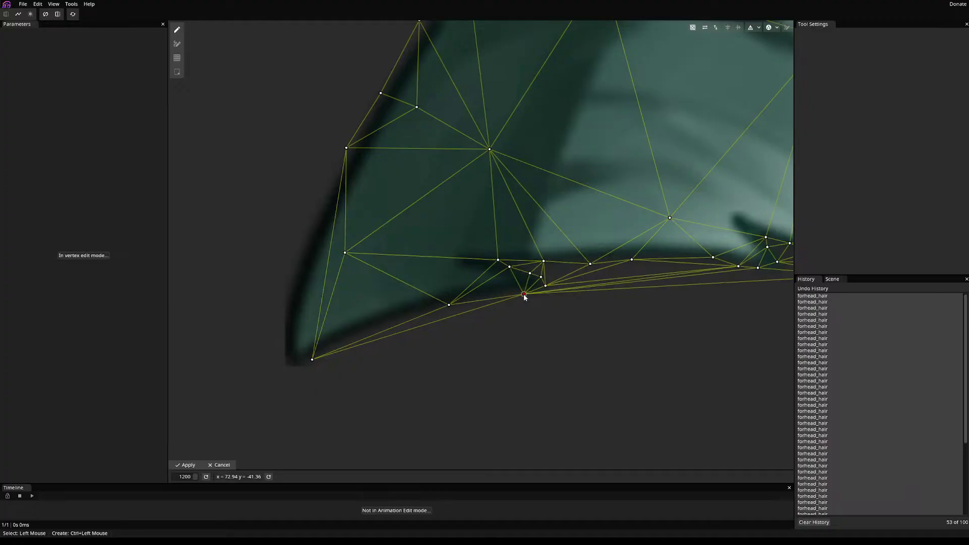
# - Add five vertices along the forehead hair's lower-left edge and move the existing one there onto the outline
pyautogui.keyDown('ctrl'); pyautogui.click(489, 291); pyautogui.keyUp('ctrl')
pyautogui.keyDown('ctrl'); pyautogui.click(431, 306); pyautogui.keyUp('ctrl')
pyautogui.keyDown('ctrl'); pyautogui.click(400, 315); pyautogui.keyUp('ctrl')
pyautogui.keyDown('ctrl'); pyautogui.click(372, 325); pyautogui.keyUp('ctrl')
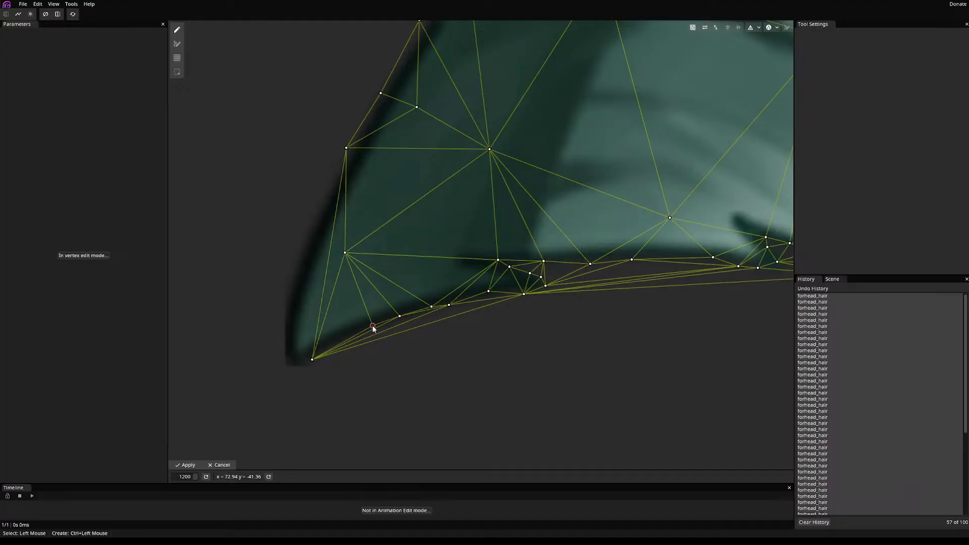
pyautogui.keyDown('ctrl'); pyautogui.click(348, 335); pyautogui.keyUp('ctrl')
pyautogui.moveTo(453, 303); pyautogui.dragTo(457, 298)
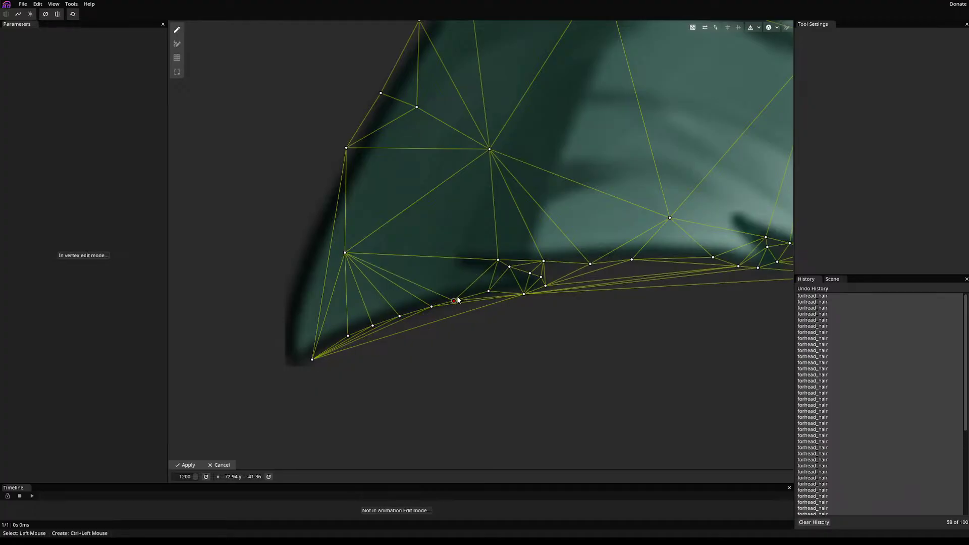
# - Enclose the forehead hair's lower-left tip with vertices, nudge the upper-left outline vertex inward, and apply the mesh
pyautogui.keyDown('ctrl'); pyautogui.click(273, 345); pyautogui.keyUp('ctrl')
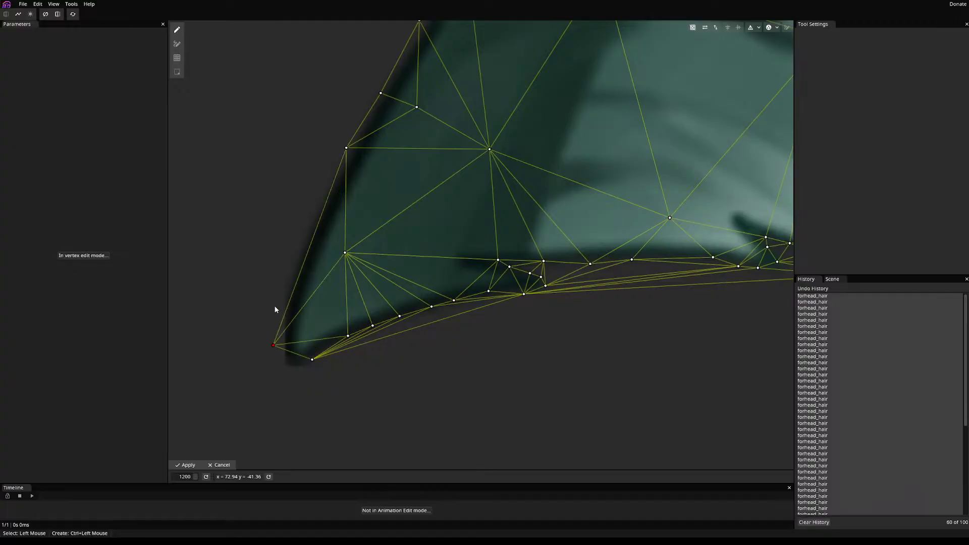
pyautogui.keyDown('ctrl'); pyautogui.click(282, 284); pyautogui.keyUp('ctrl')
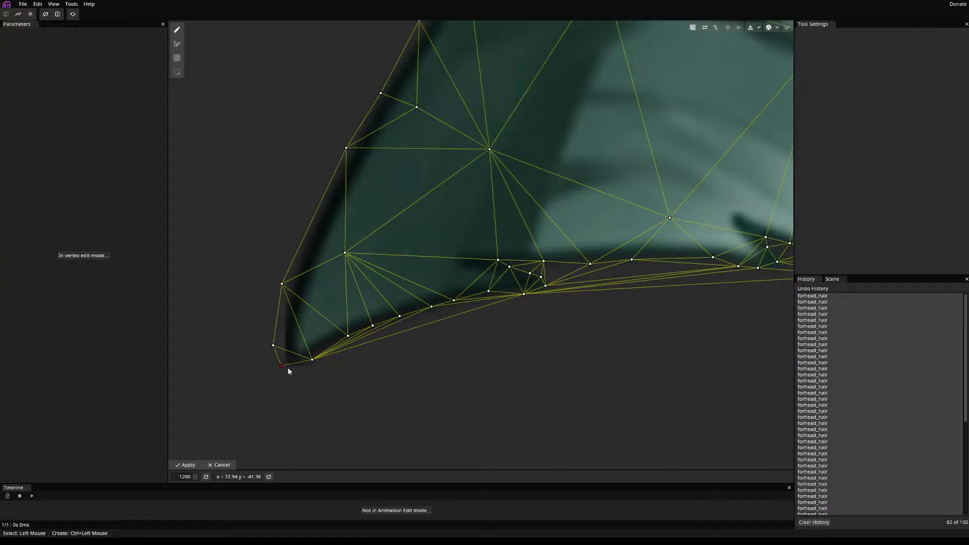
pyautogui.click(313, 360)
pyautogui.scroll(-5, 315, 373)
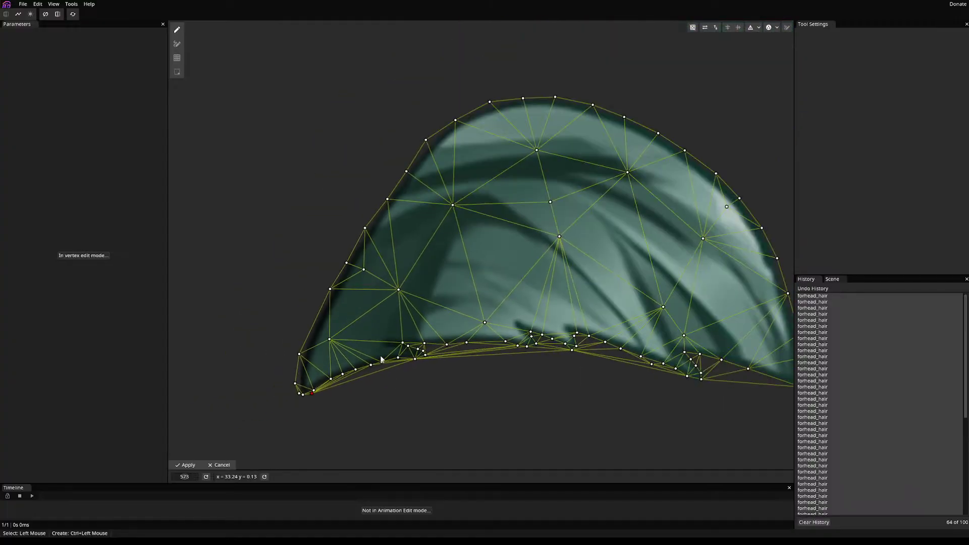
pyautogui.moveTo(425, 141); pyautogui.dragTo(427, 146)
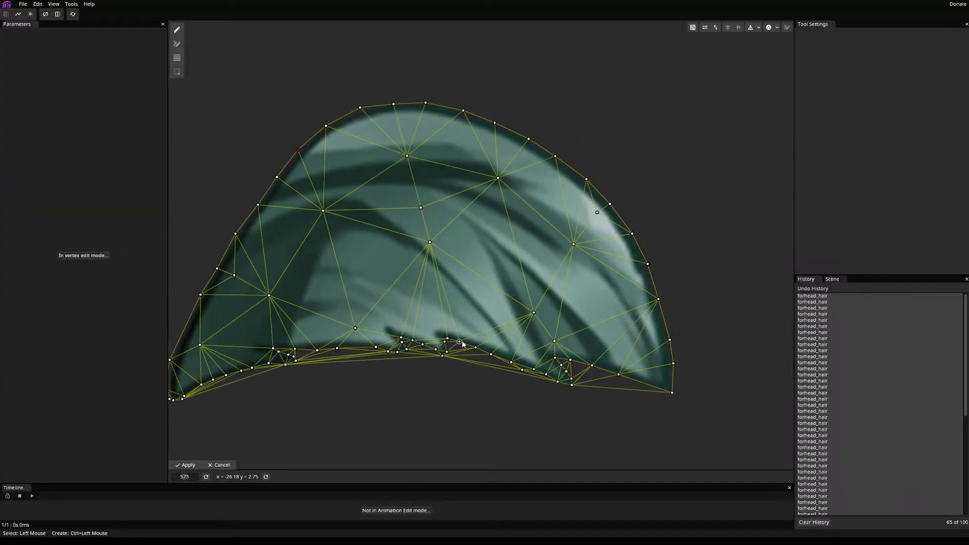
pyautogui.click(185, 465)
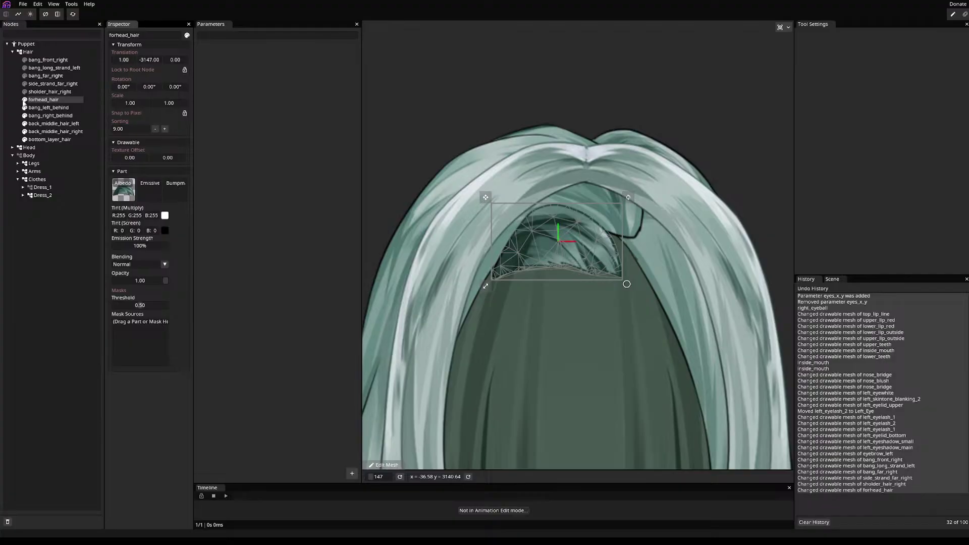
# - Open bang_left_behind for mesh editing, auto-generate its mesh, and triangulate the vertices
pyautogui.click(41, 108)
pyautogui.scroll(-5, 431, 222)
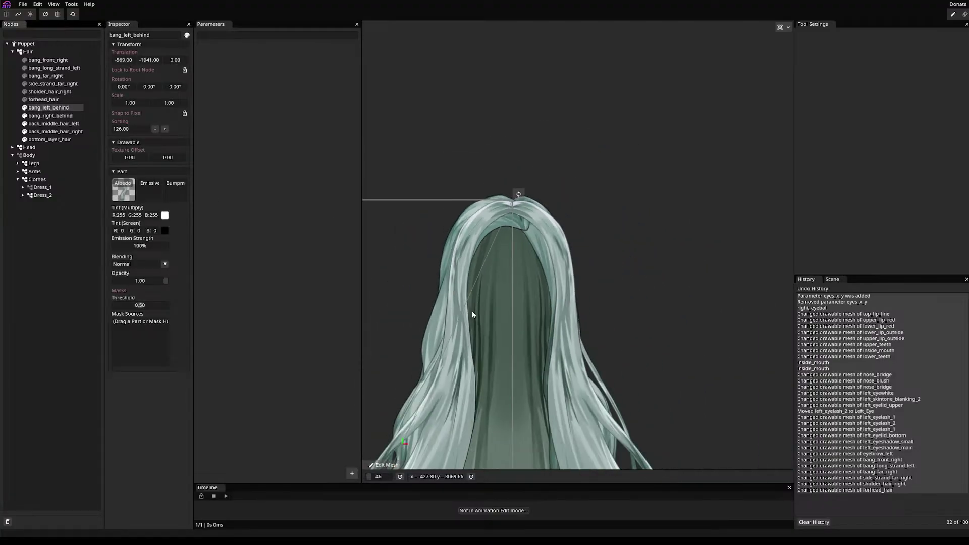
pyautogui.click(386, 465)
pyautogui.scroll(-1, 529, 182)
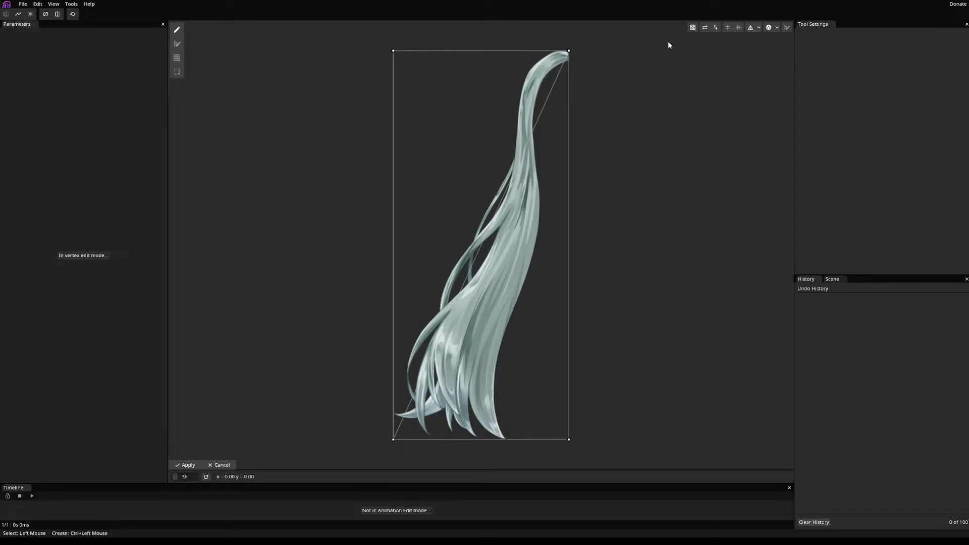
pyautogui.click(768, 27)
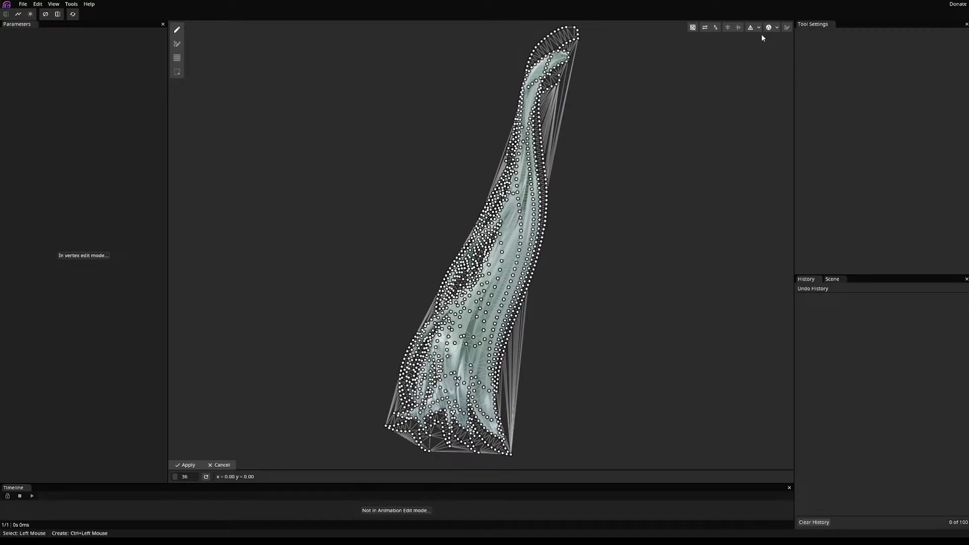
pyautogui.click(741, 28)
# - Examine the generated bang_left_behind mesh around the side strands, the curved top end, and the bottom tips
pyautogui.scroll(10, 439, 266)
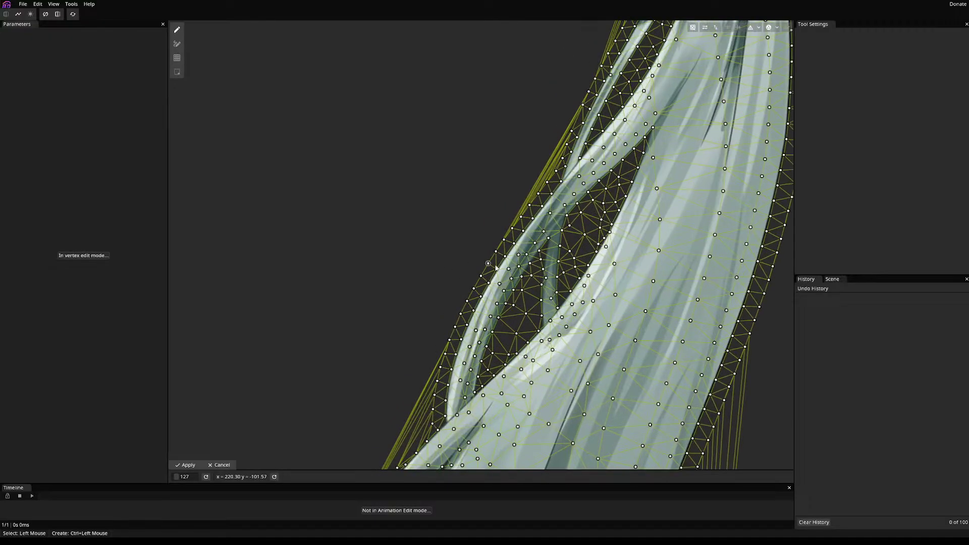
pyautogui.scroll(-10, 496, 267)
pyautogui.scroll(10, 662, 25)
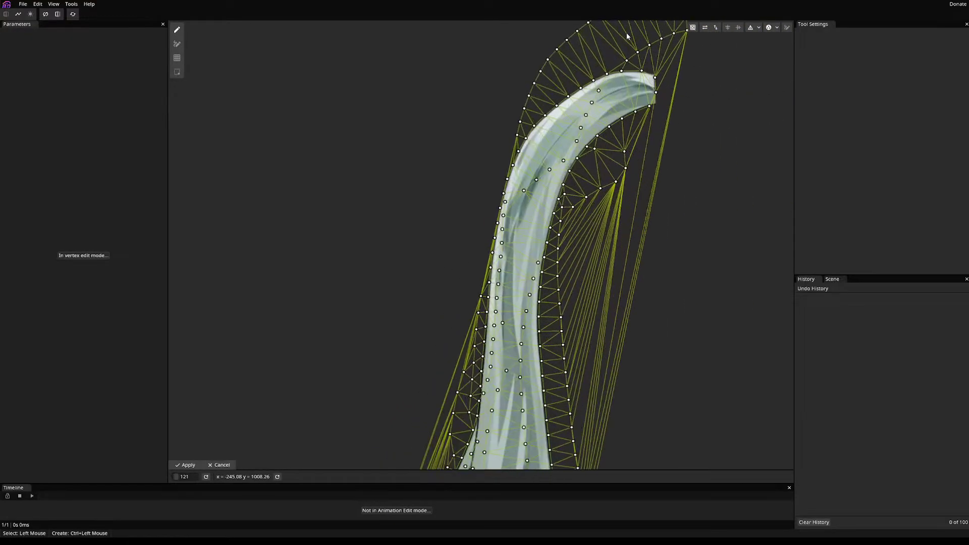
pyautogui.scroll(5, 627, 37)
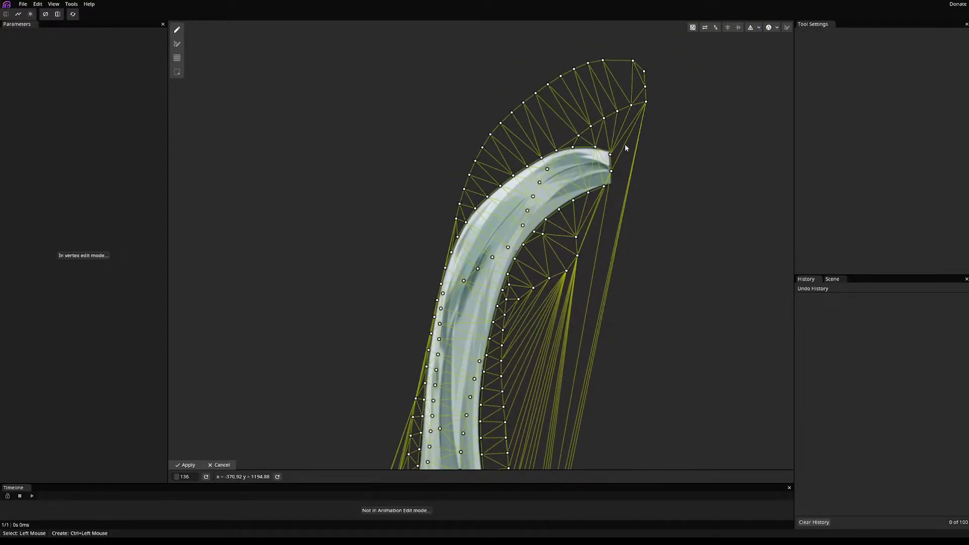
pyautogui.scroll(8, 626, 147)
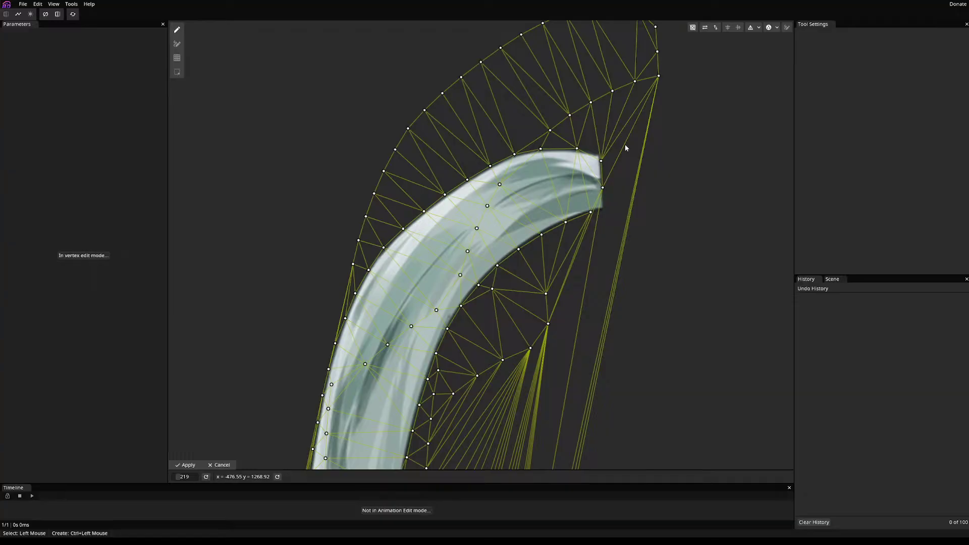
pyautogui.scroll(-20, 624, 147)
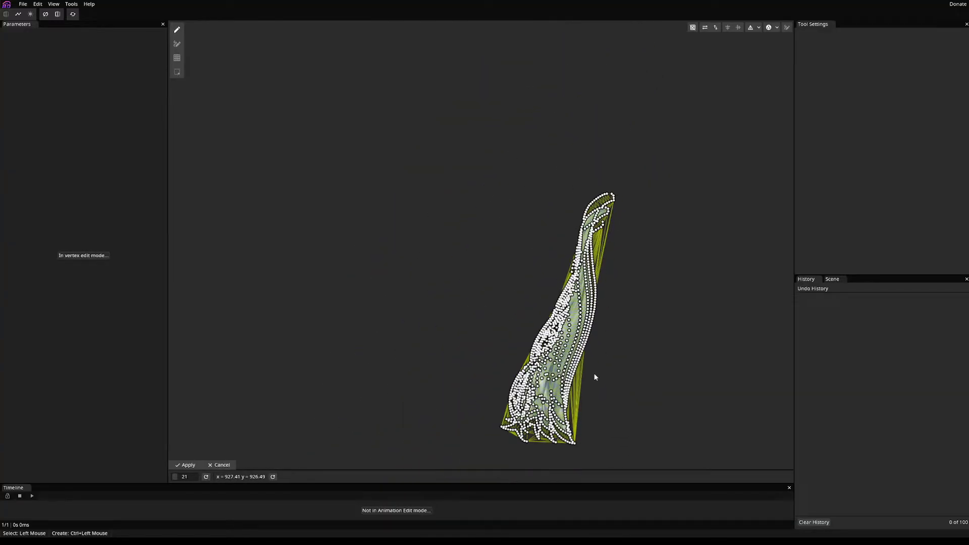
pyautogui.scroll(12, 575, 446)
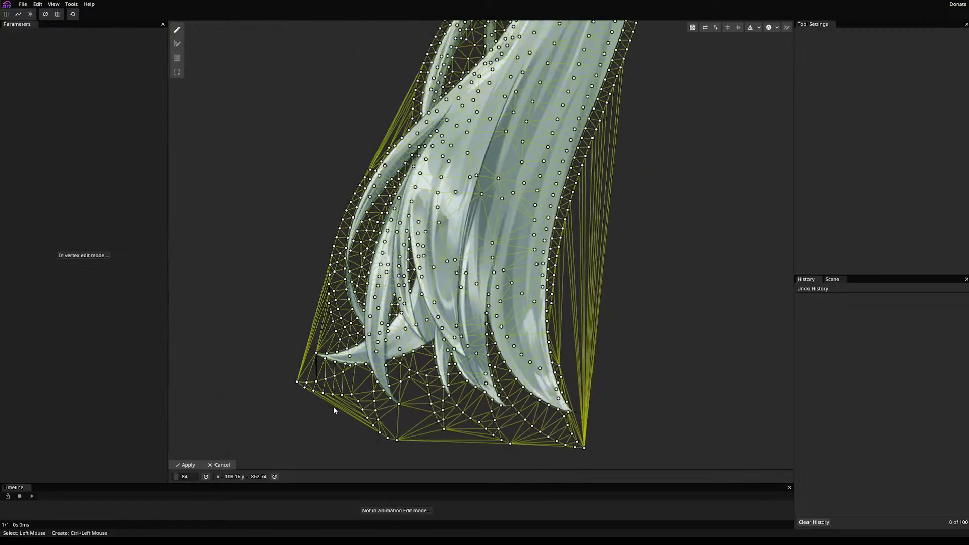
pyautogui.scroll(7, 333, 406)
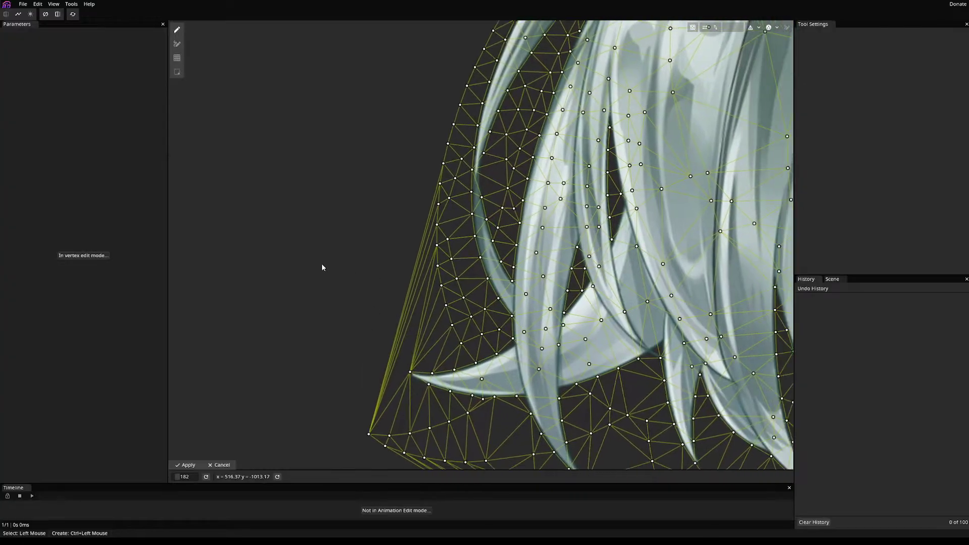
pyautogui.scroll(-5, 322, 268)
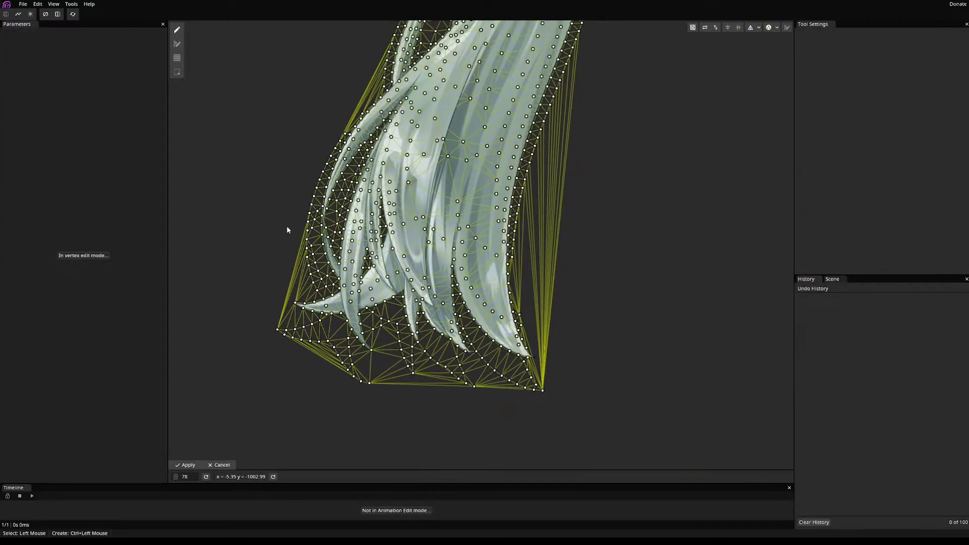
# - Apply the bang_left_behind mesh and hide that part from the puppet
pyautogui.scroll(-4, 287, 230)
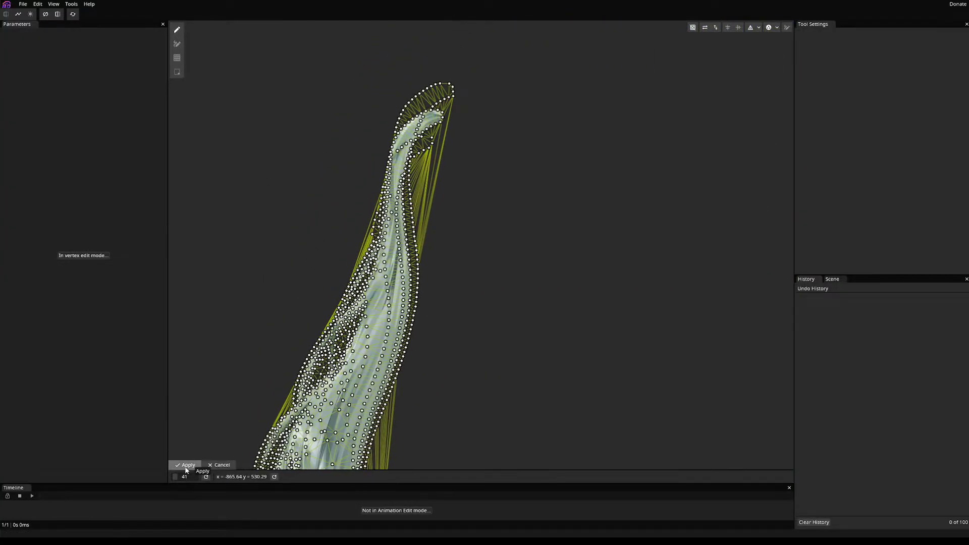
pyautogui.click(186, 467)
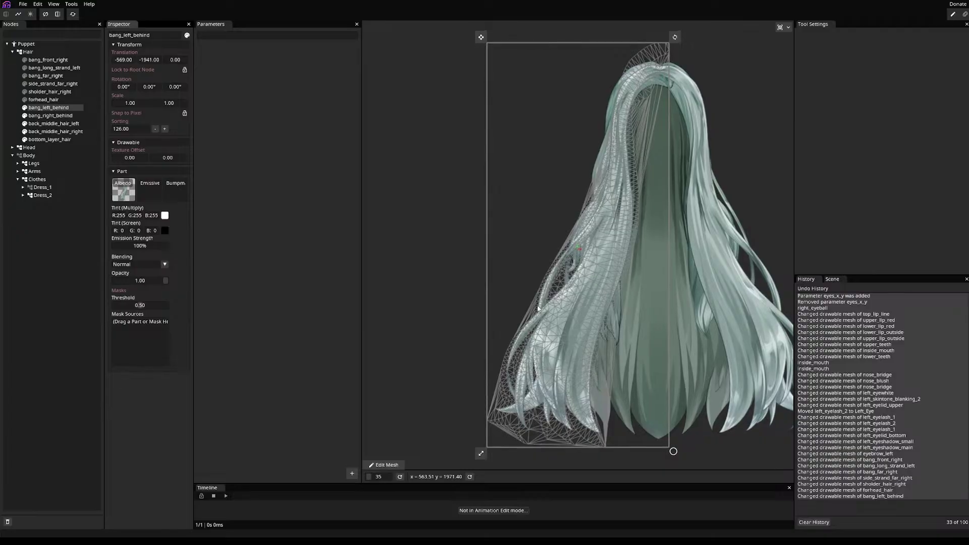
pyautogui.scroll(5, 538, 308)
pyautogui.scroll(-2, 474, 355)
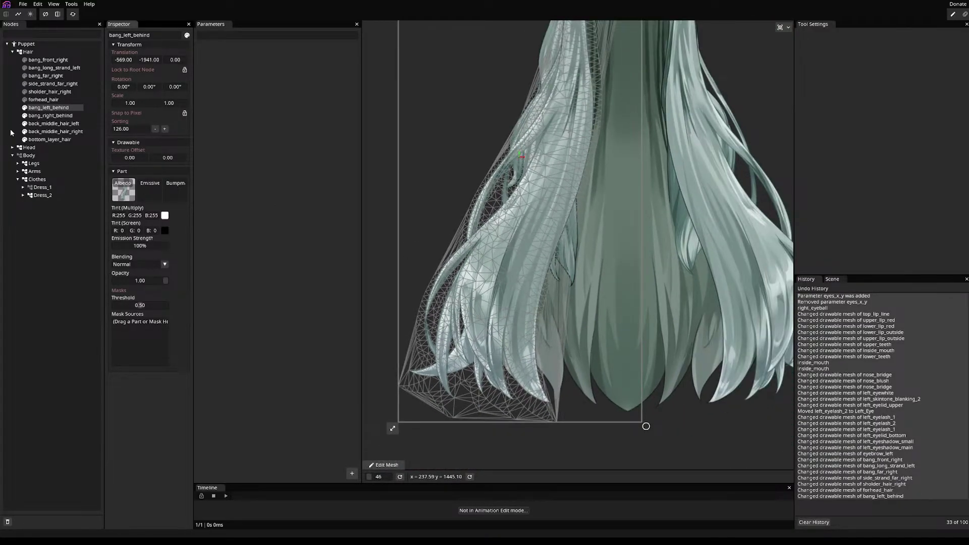
pyautogui.click(61, 116)
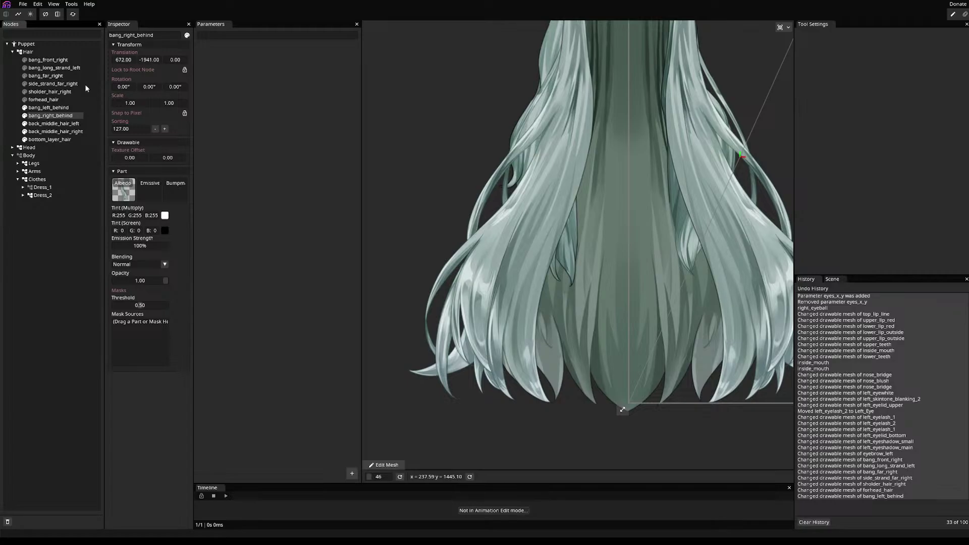
pyautogui.click(24, 107)
# - Open bang_right_behind for mesh editing, auto-generate its mesh, and apply it
pyautogui.click(38, 117)
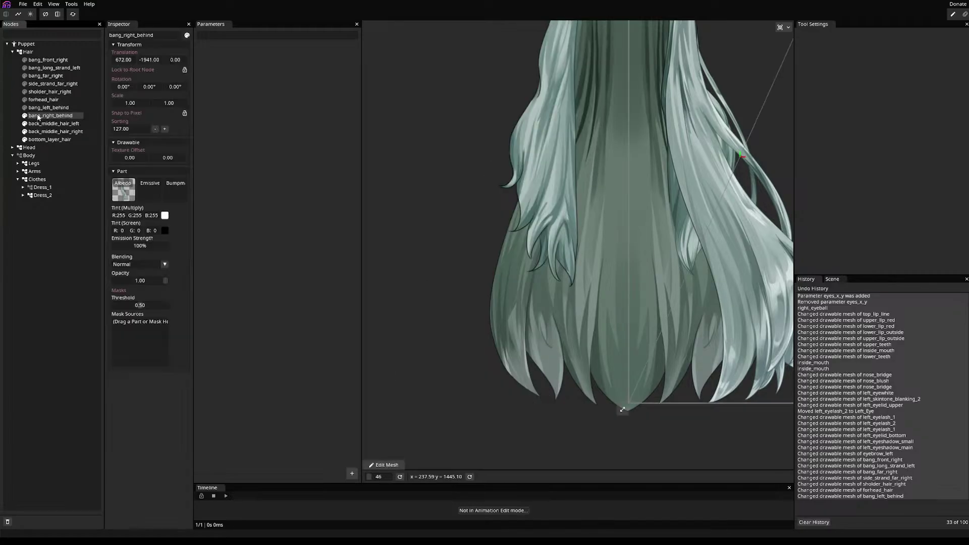
pyautogui.moveTo(637, 58); pyautogui.dragTo(506, 277)
pyautogui.click(387, 464)
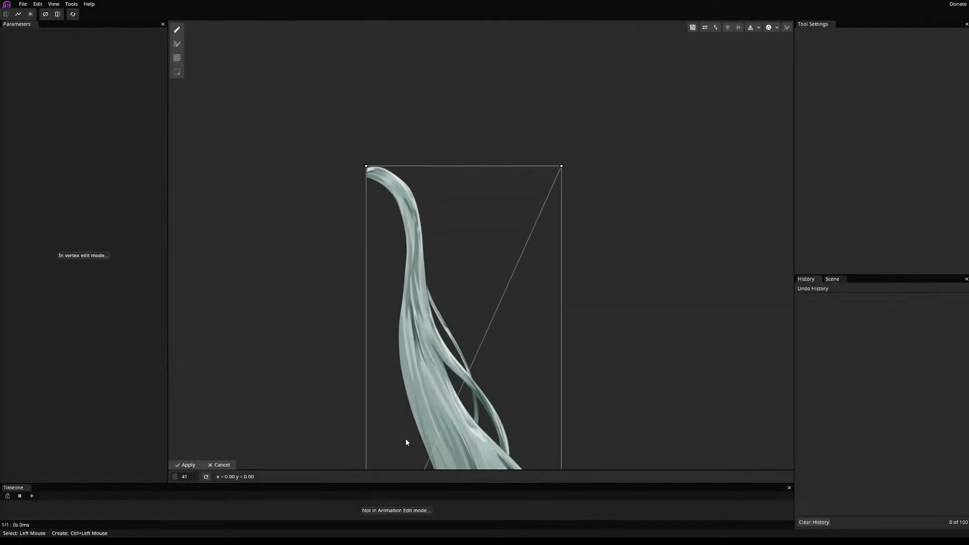
pyautogui.click(770, 27)
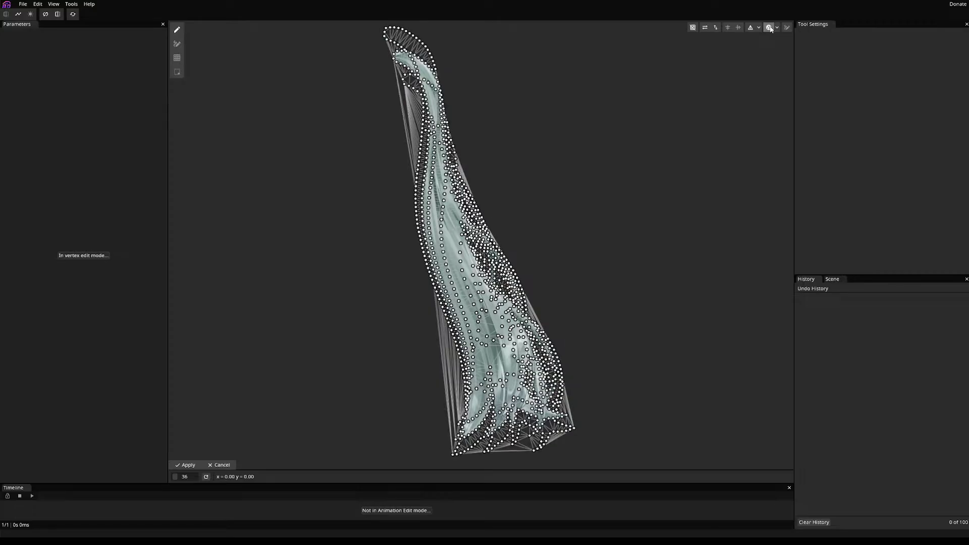
pyautogui.click(185, 465)
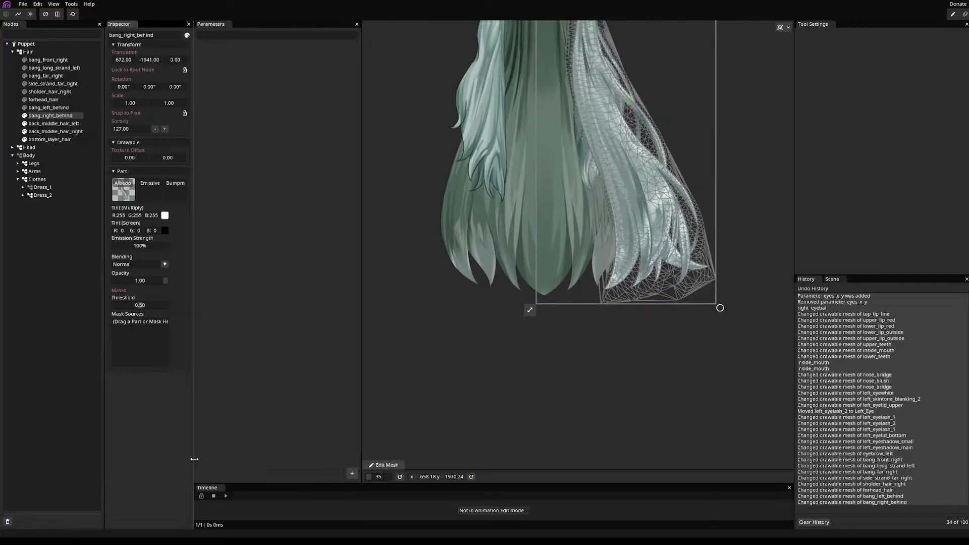
# - With bang_right_behind hidden, auto-generate the mesh of back_middle_hair_left and triangulate its vertices
pyautogui.click(39, 123)
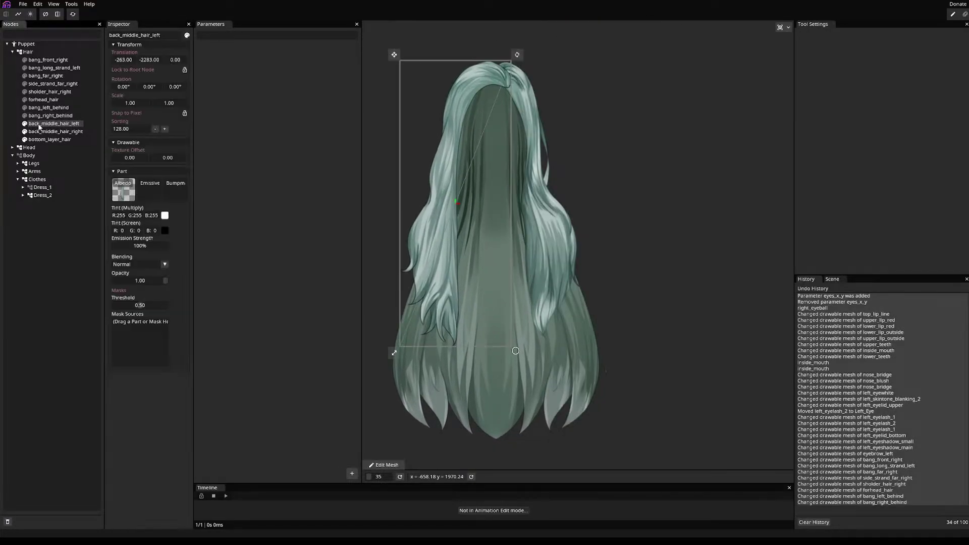
pyautogui.click(385, 465)
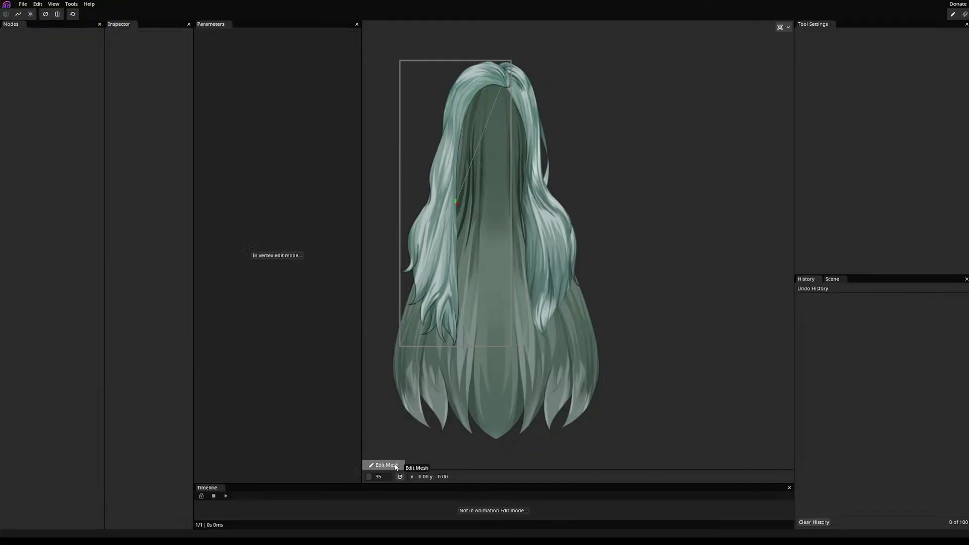
pyautogui.click(767, 28)
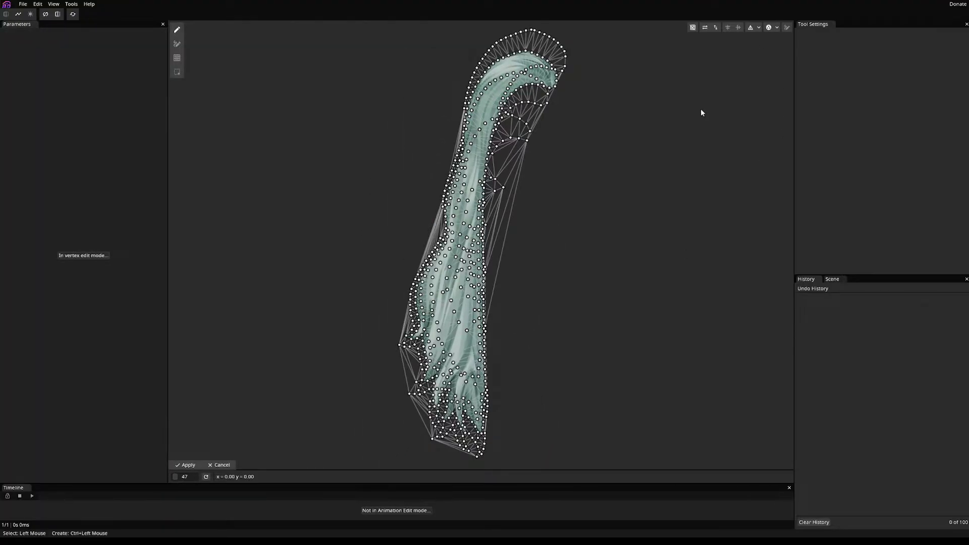
pyautogui.scroll(10, 426, 323)
pyautogui.scroll(-5, 424, 317)
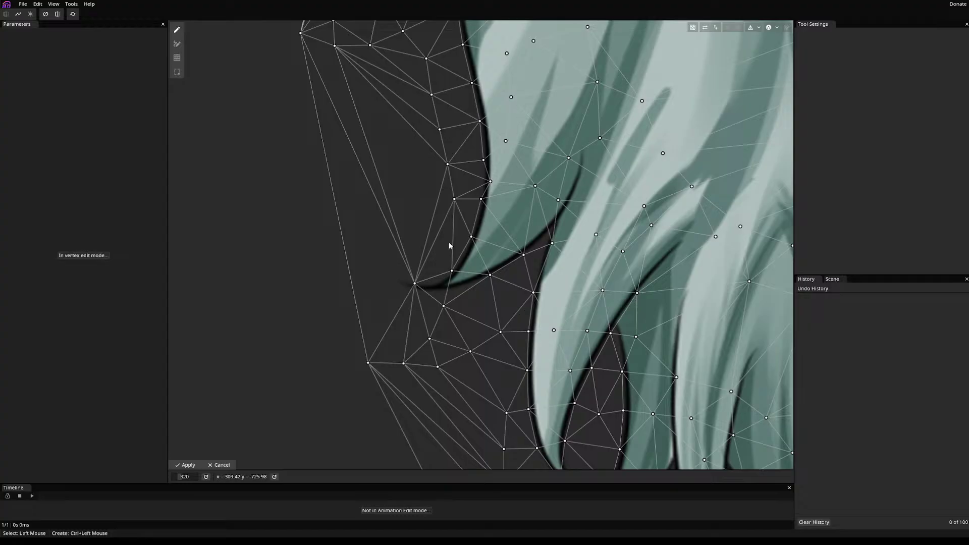
pyautogui.moveTo(449, 246); pyautogui.dragTo(384, 289)
pyautogui.click(750, 27)
# - Add three vertices around the tip of the lower curl on the hair's left edge and adjust the outline vertex above it
pyautogui.keyDown('ctrl'); pyautogui.click(431, 292); pyautogui.keyUp('ctrl')
pyautogui.keyDown('ctrl'); pyautogui.click(413, 299); pyautogui.keyUp('ctrl')
pyautogui.keyDown('ctrl'); pyautogui.click(409, 288); pyautogui.keyUp('ctrl')
pyautogui.scroll(-5, 414, 328)
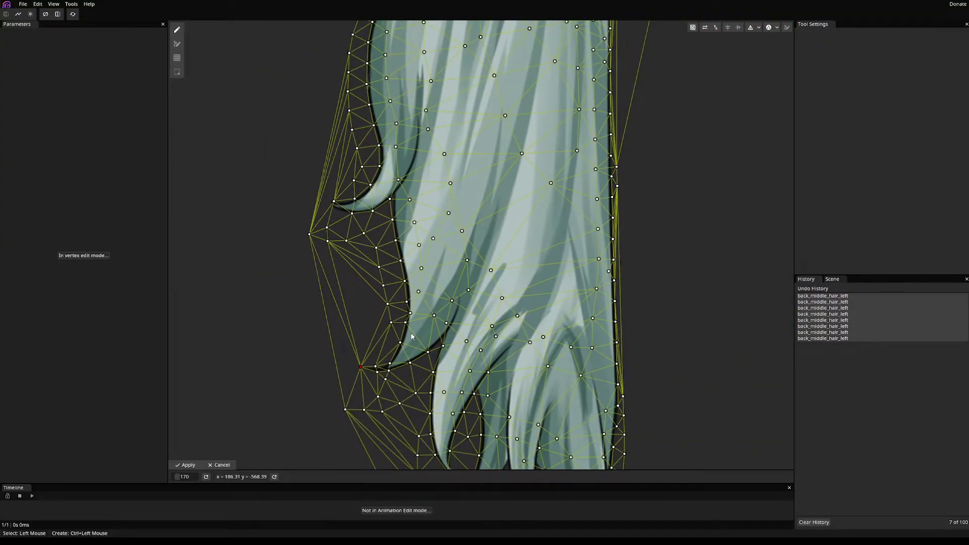
pyautogui.moveTo(405, 325); pyautogui.dragTo(406, 316)
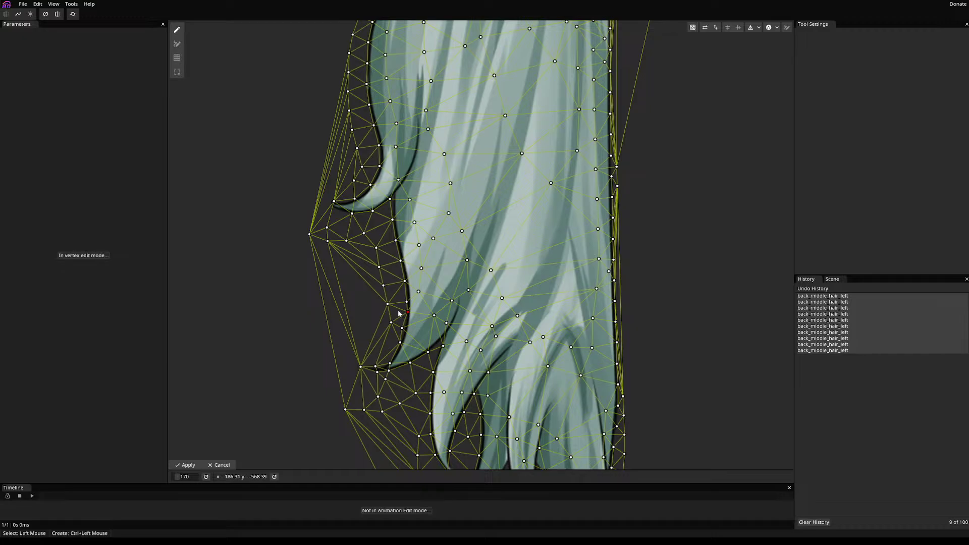
# - Replace the vertex on the upper left curl's tip with three vertices that enclose the tip
pyautogui.moveTo(356, 256); pyautogui.dragTo(357, 254)
pyautogui.scroll(8, 357, 255)
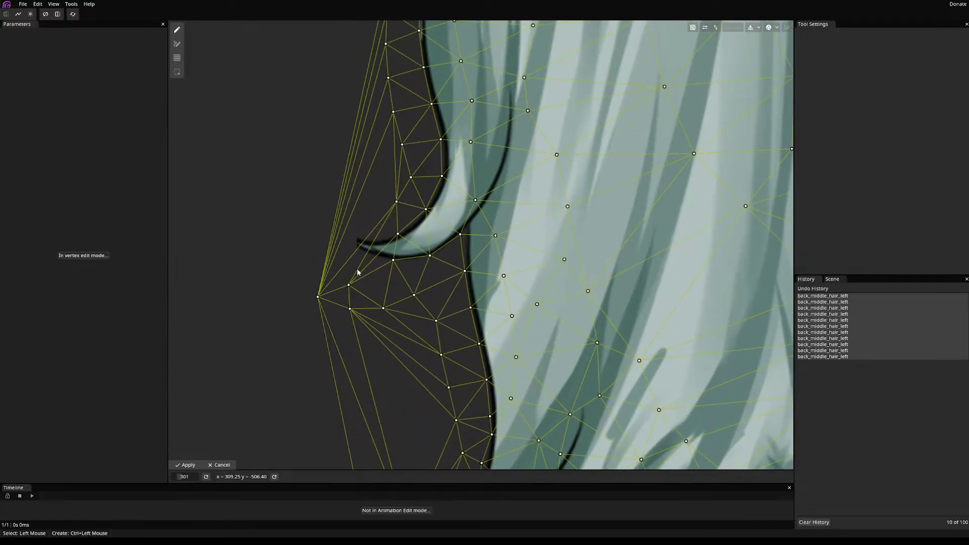
pyautogui.moveTo(362, 189); pyautogui.dragTo(363, 192)
pyautogui.keyDown('ctrl'); pyautogui.click(346, 209); pyautogui.keyUp('ctrl')
pyautogui.keyDown('ctrl'); pyautogui.click(365, 234); pyautogui.keyUp('ctrl')
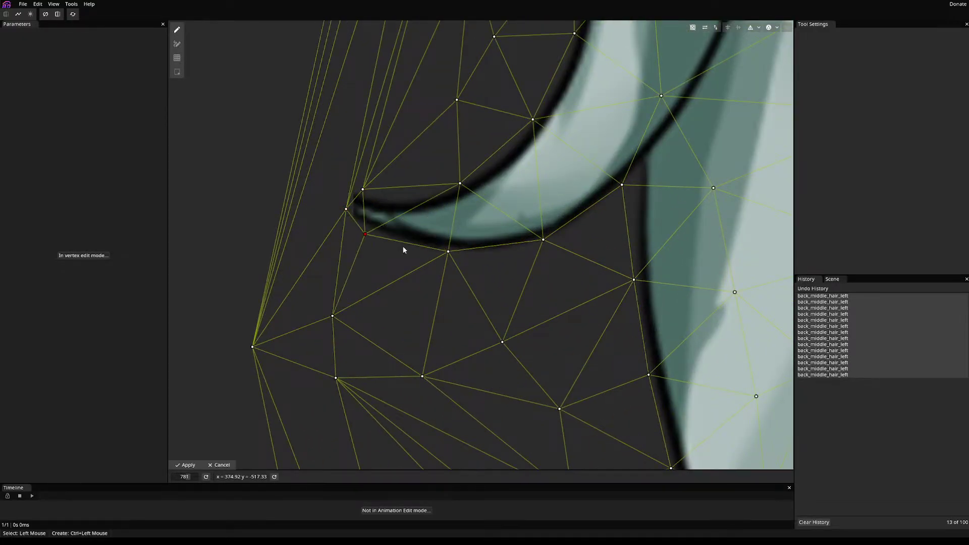
# - Add two vertices along the underside of the thin hooked tip at the hair's lower-left end
pyautogui.scroll(-10, 407, 237)
pyautogui.scroll(5, 418, 329)
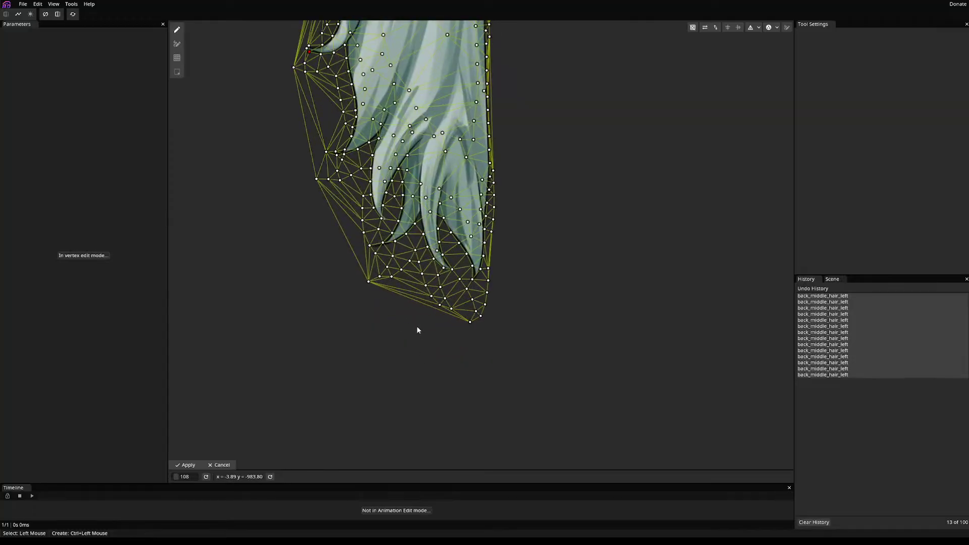
pyautogui.scroll(1, 387, 307)
pyautogui.keyDown('ctrl'); pyautogui.click(360, 254); pyautogui.keyUp('ctrl')
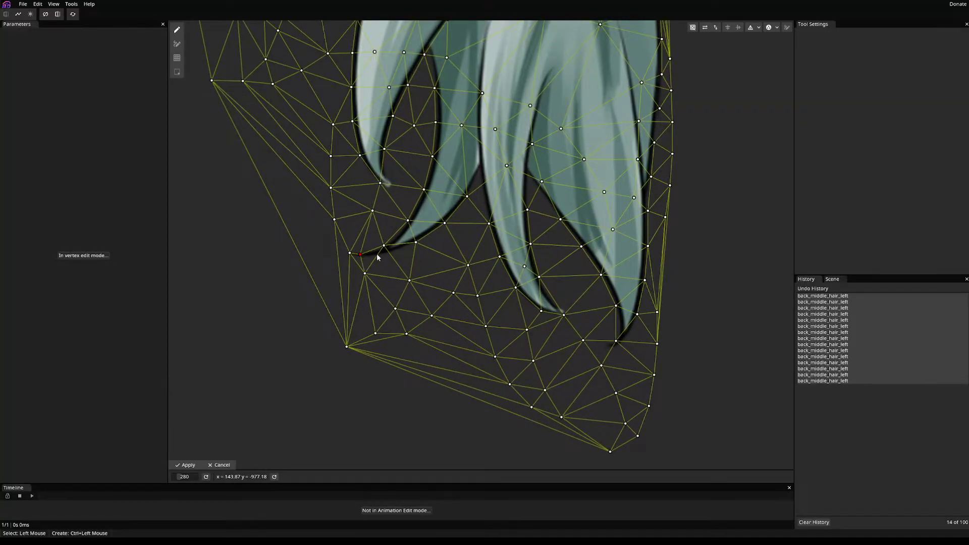
pyautogui.keyDown('ctrl'); pyautogui.click(382, 252); pyautogui.keyUp('ctrl')
# - Try enclosing the thin hooked tip with five more vertices and undo them
pyautogui.keyDown('ctrl'); pyautogui.click(359, 248); pyautogui.keyUp('ctrl')
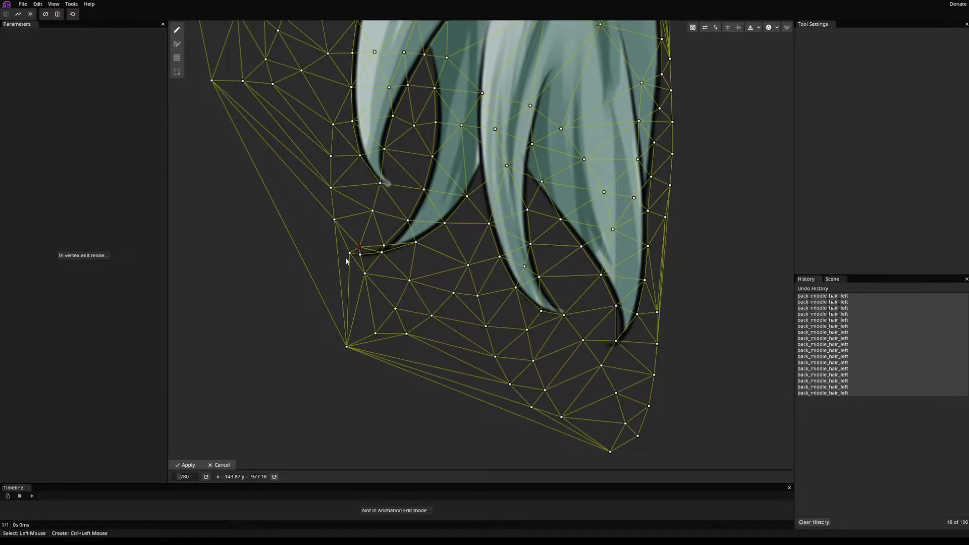
pyautogui.keyDown('ctrl'); pyautogui.click(345, 257); pyautogui.keyUp('ctrl')
pyautogui.keyDown('ctrl'); pyautogui.click(385, 262); pyautogui.keyUp('ctrl')
pyautogui.keyDown('ctrl'); pyautogui.click(404, 253); pyautogui.keyUp('ctrl')
pyautogui.keyDown('ctrl'); pyautogui.click(379, 236); pyautogui.keyUp('ctrl')
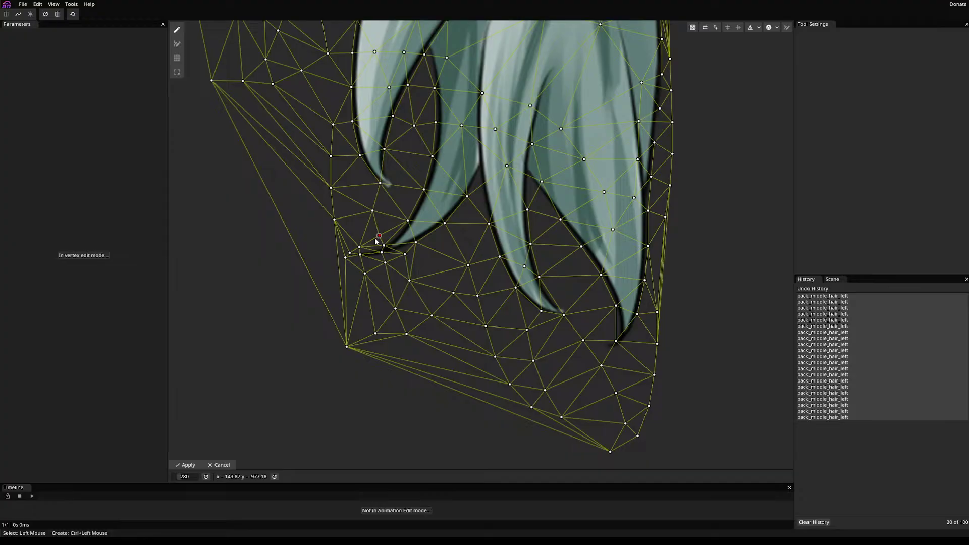
pyautogui.hotkey('ctrl', 'z')
pyautogui.hotkey('ctrl', 'z')
pyautogui.hotkey('ctrl', 'z')
pyautogui.hotkey('ctrl', 'z')
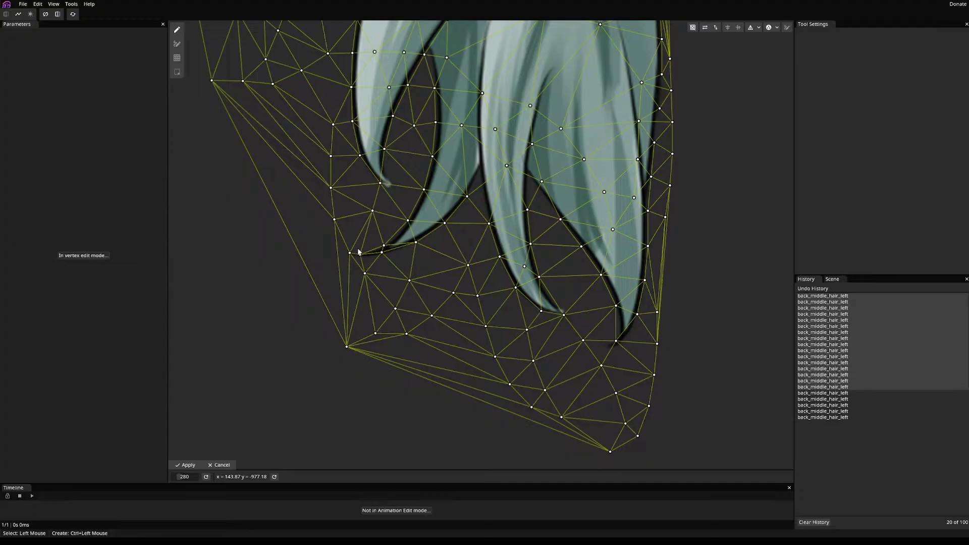
# - Add a vertex just above the hooked tip, check the rest of the strand, and apply the back_middle_hair_left mesh
pyautogui.click(359, 249)
pyautogui.moveTo(443, 266); pyautogui.dragTo(473, 353)
pyautogui.scroll(-6, 430, 304)
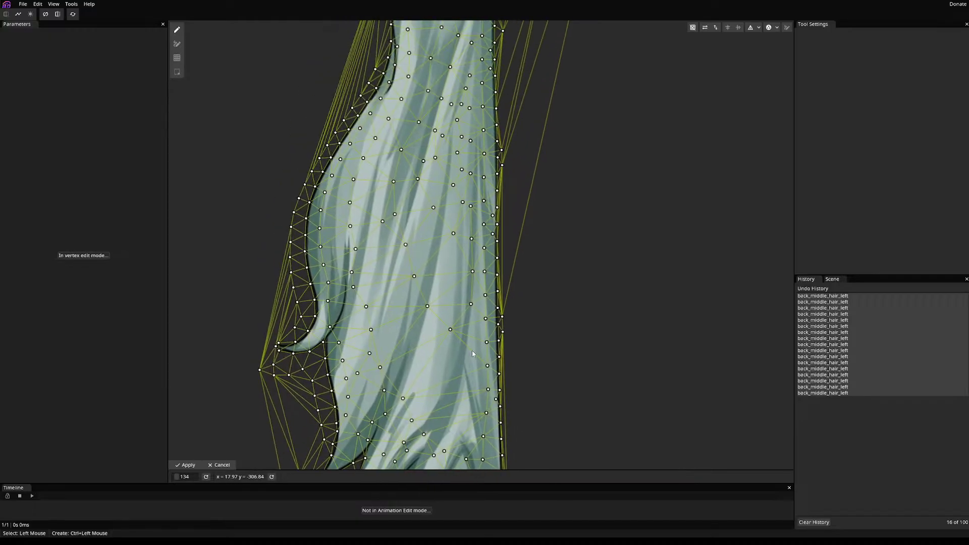
pyautogui.scroll(-2, 494, 293)
pyautogui.moveTo(485, 212); pyautogui.dragTo(453, 292)
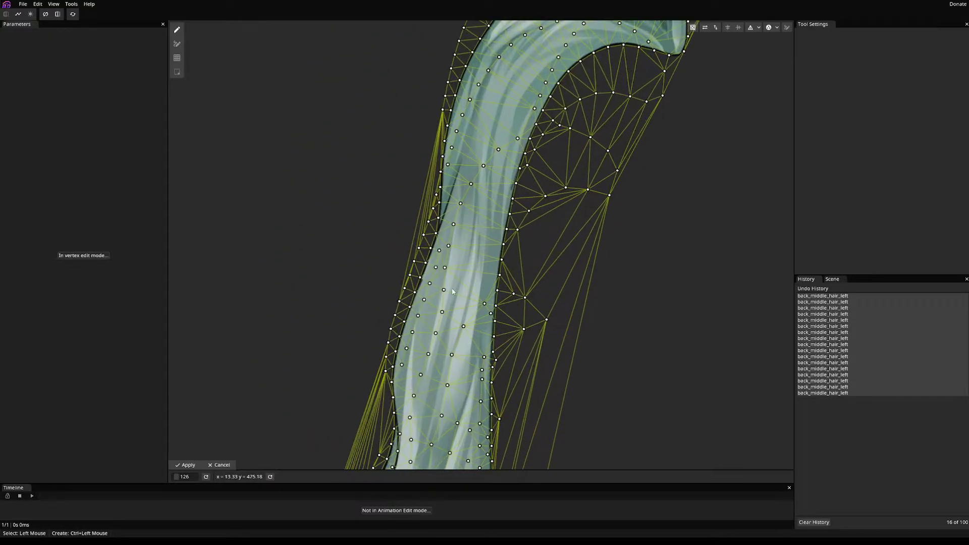
pyautogui.click(186, 464)
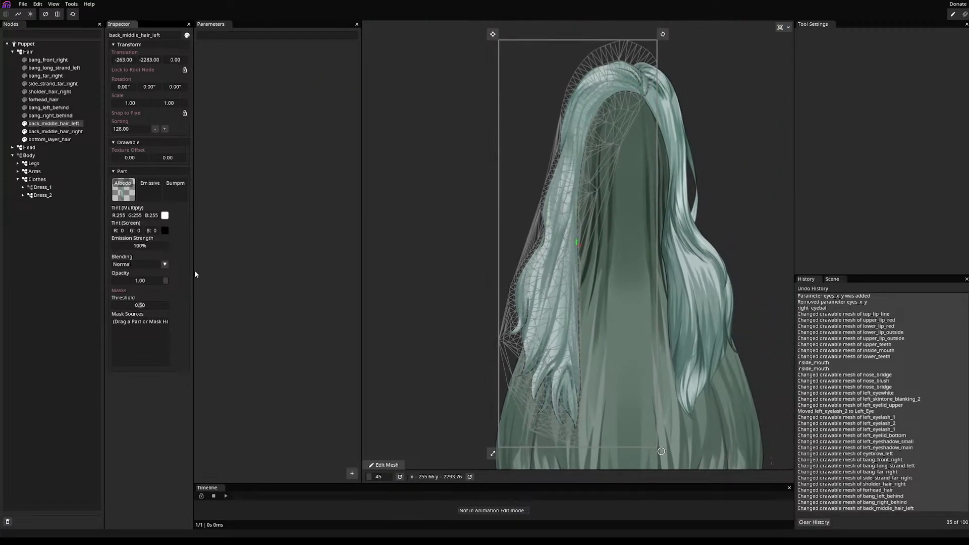
# - Hide back_middle_hair_left, and auto-generate and triangulate the mesh of back_middle_hair_right
pyautogui.keyDown('ctrl'); pyautogui.click(53, 123); pyautogui.keyUp('ctrl')
pyautogui.click(55, 131)
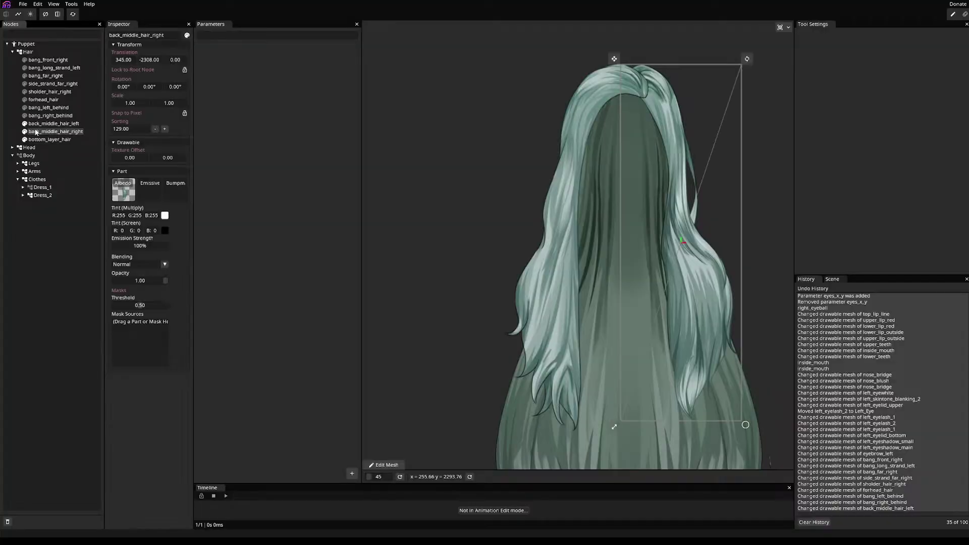
pyautogui.keyDown('ctrl'); pyautogui.click(55, 131); pyautogui.keyUp('ctrl')
pyautogui.click(56, 131)
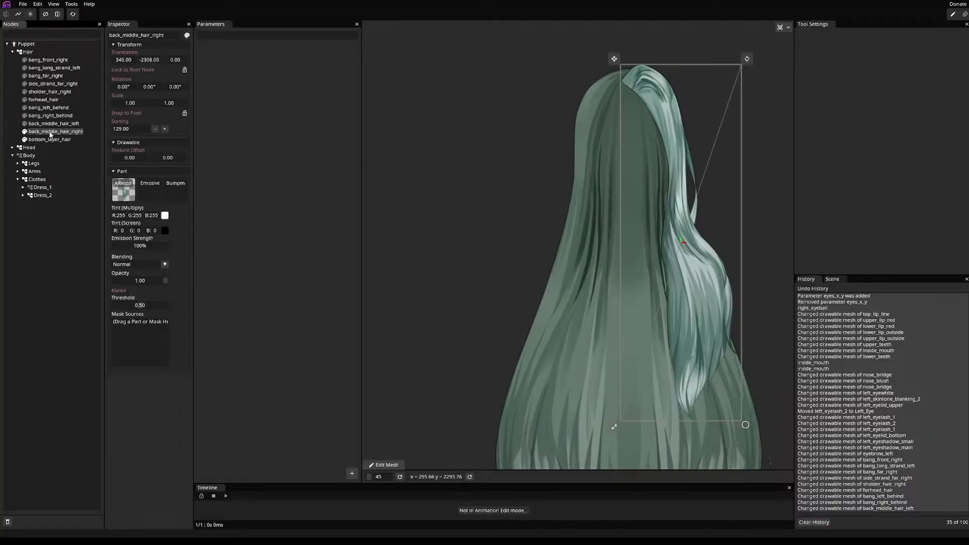
pyautogui.click(387, 465)
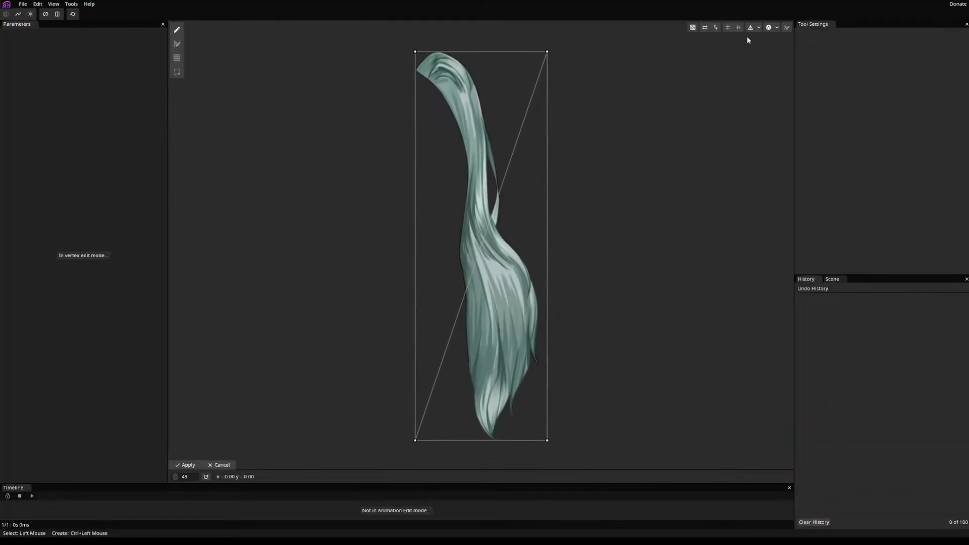
pyautogui.click(768, 27)
# - Replace the vertex at the right-edge curl's tip, add two vertices along the curl, and pull the outer vertex in to its outline
pyautogui.scroll(12, 515, 234)
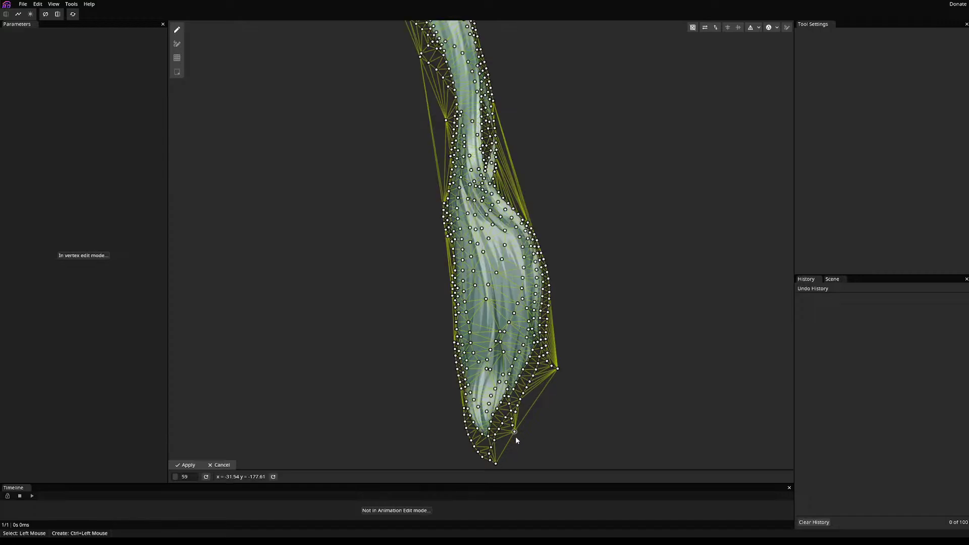
pyautogui.scroll(2, 560, 429)
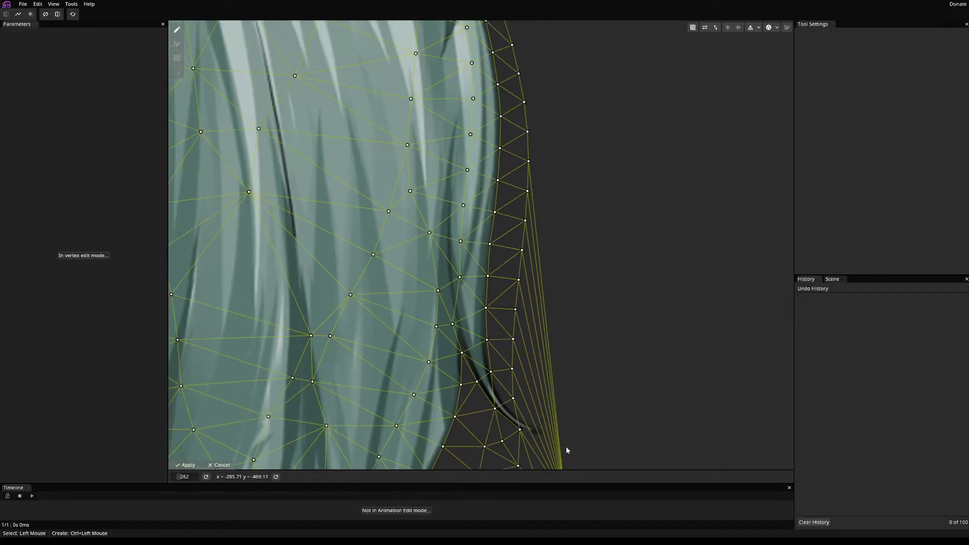
pyautogui.keyDown('ctrl'); pyautogui.click(509, 406); pyautogui.keyUp('ctrl')
pyautogui.keyDown('ctrl'); pyautogui.click(469, 380); pyautogui.keyUp('ctrl')
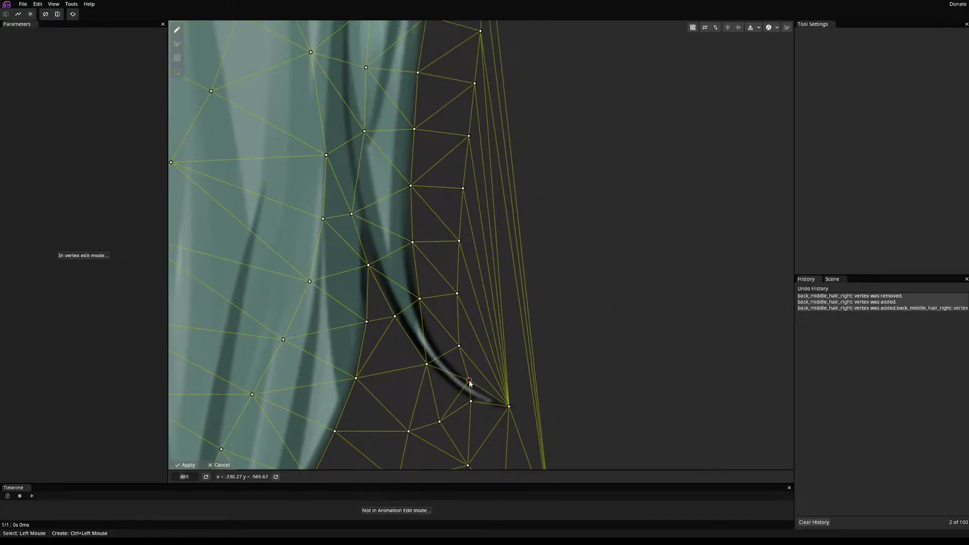
pyautogui.keyDown('ctrl'); pyautogui.click(450, 385); pyautogui.keyUp('ctrl')
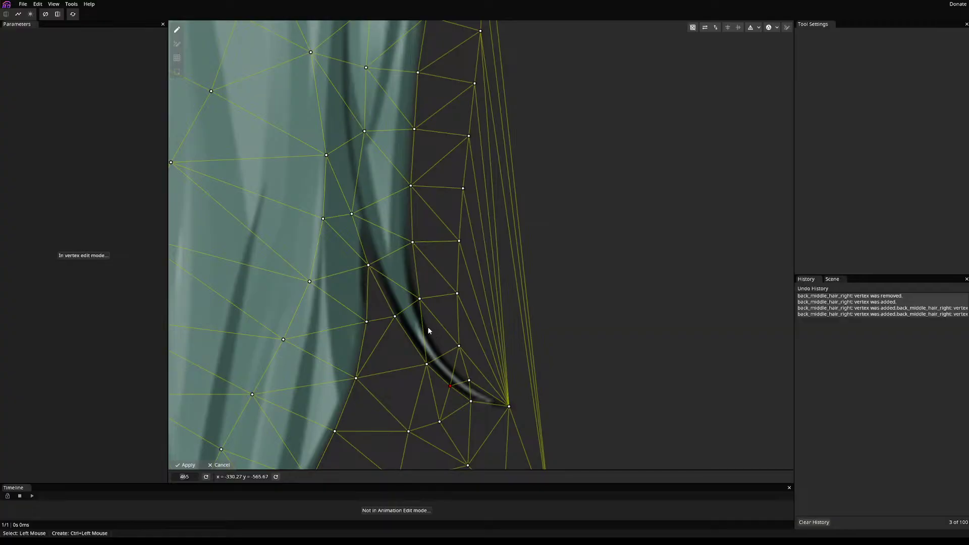
pyautogui.moveTo(459, 346); pyautogui.dragTo(434, 342)
pyautogui.scroll(-8, 428, 351)
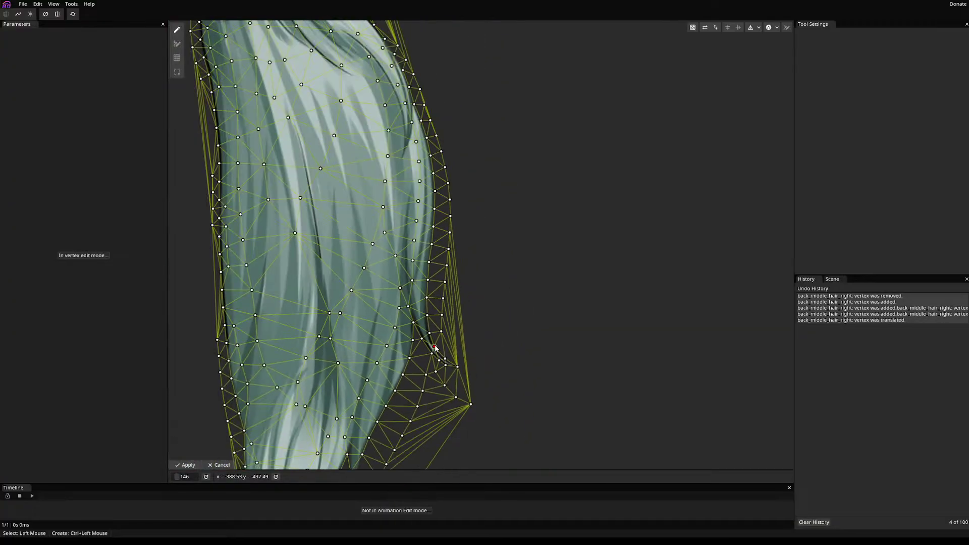
# - Add four vertices along the outer side and around the end of the thin lower-right wisp
pyautogui.scroll(6, 432, 391)
pyautogui.scroll(3, 429, 404)
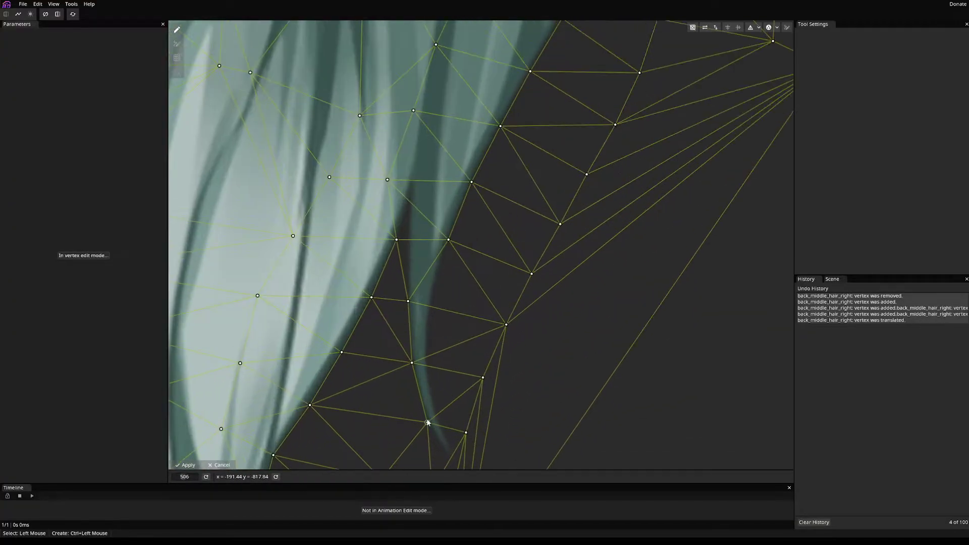
pyautogui.keyDown('ctrl'); pyautogui.click(429, 241); pyautogui.keyUp('ctrl')
pyautogui.keyDown('ctrl'); pyautogui.click(429, 304); pyautogui.keyUp('ctrl')
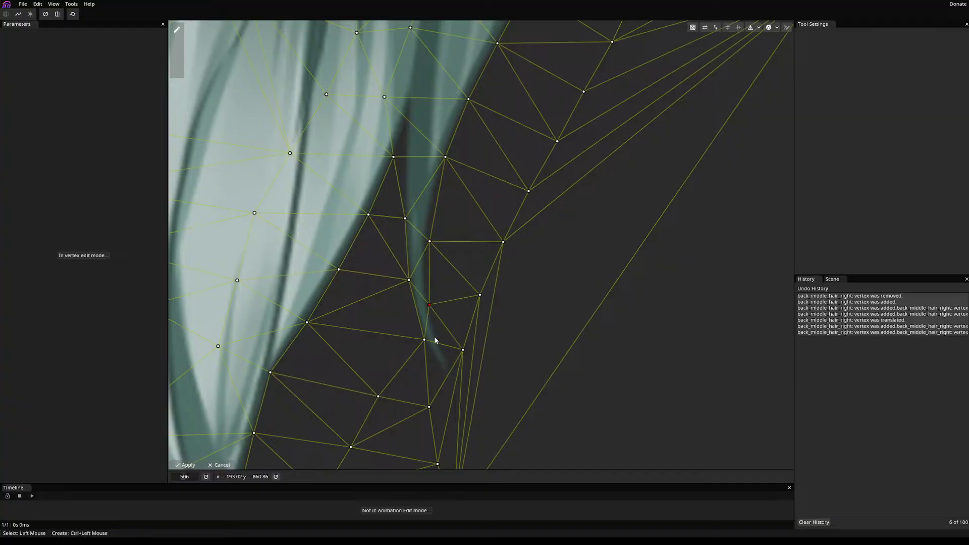
pyautogui.keyDown('ctrl'); pyautogui.click(443, 353); pyautogui.keyUp('ctrl')
pyautogui.keyDown('ctrl'); pyautogui.click(451, 374); pyautogui.keyUp('ctrl')
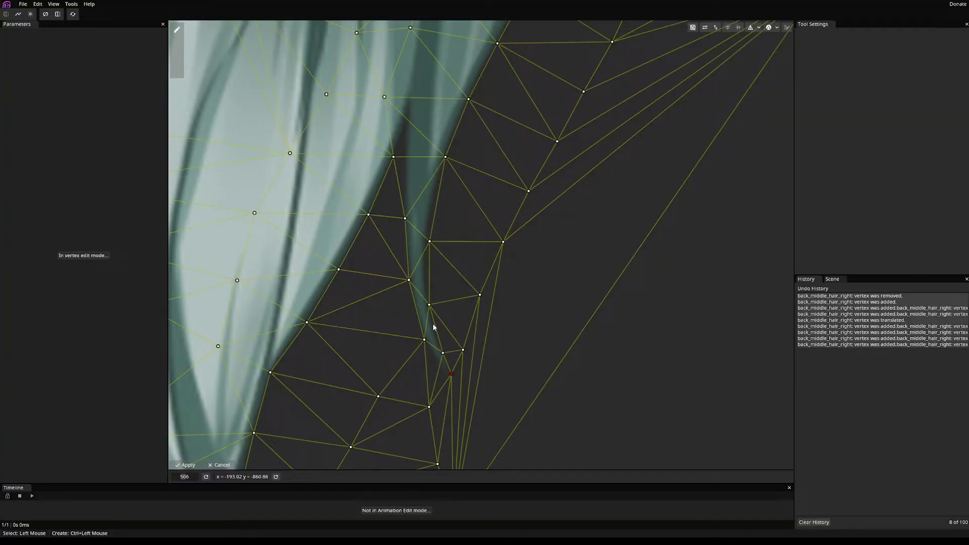
# - Add two vertices around the bottom tip of back_middle_hair_right, check the rest of the strand, and apply the mesh
pyautogui.scroll(-5, 435, 212)
pyautogui.scroll(2, 423, 225)
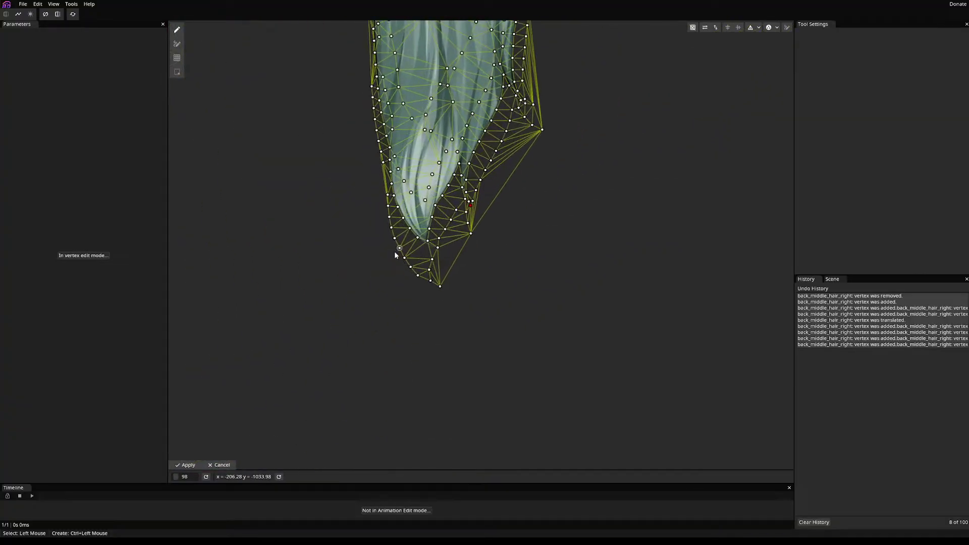
pyautogui.keyDown('ctrl'); pyautogui.click(446, 261); pyautogui.keyUp('ctrl')
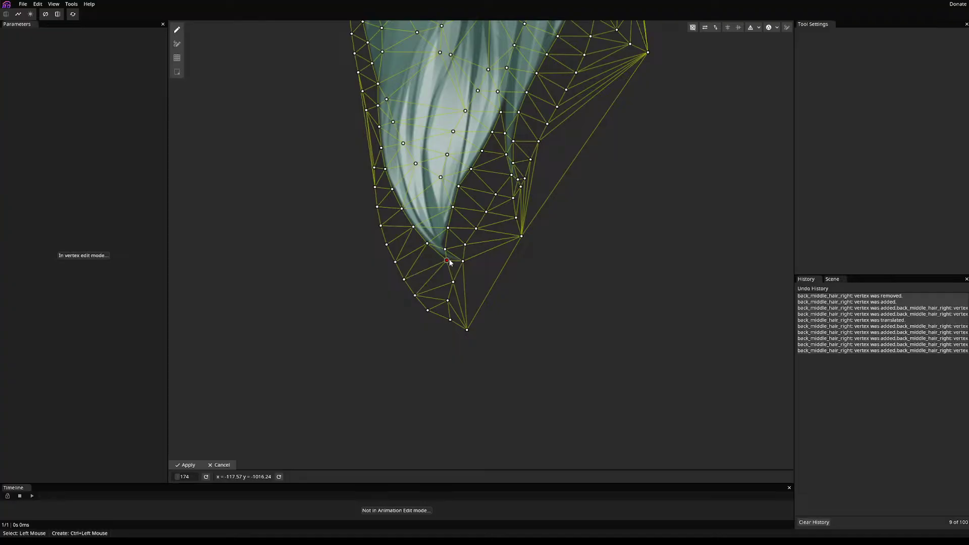
pyautogui.keyDown('ctrl'); pyautogui.click(454, 254); pyautogui.keyUp('ctrl')
pyautogui.scroll(-5, 454, 252)
pyautogui.scroll(6, 509, 28)
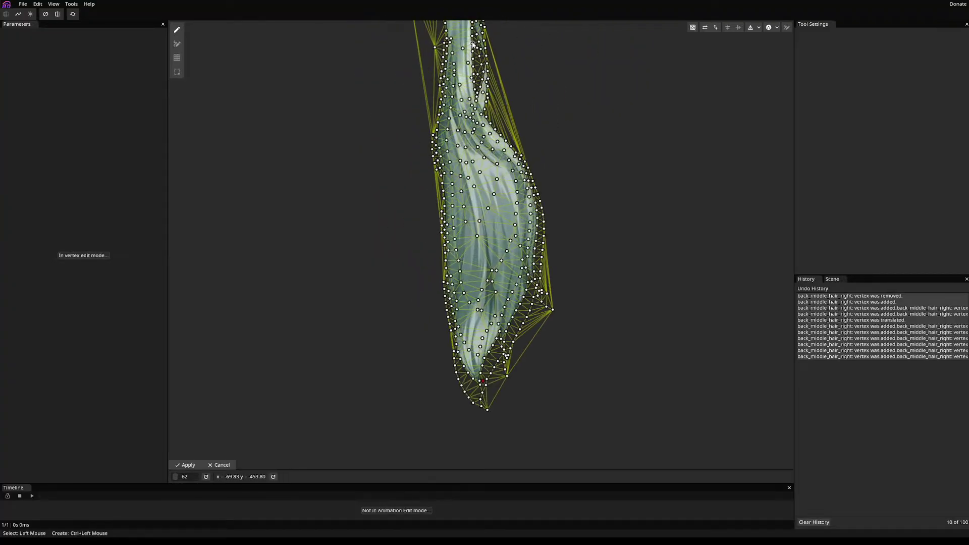
pyautogui.scroll(-3, 550, 261)
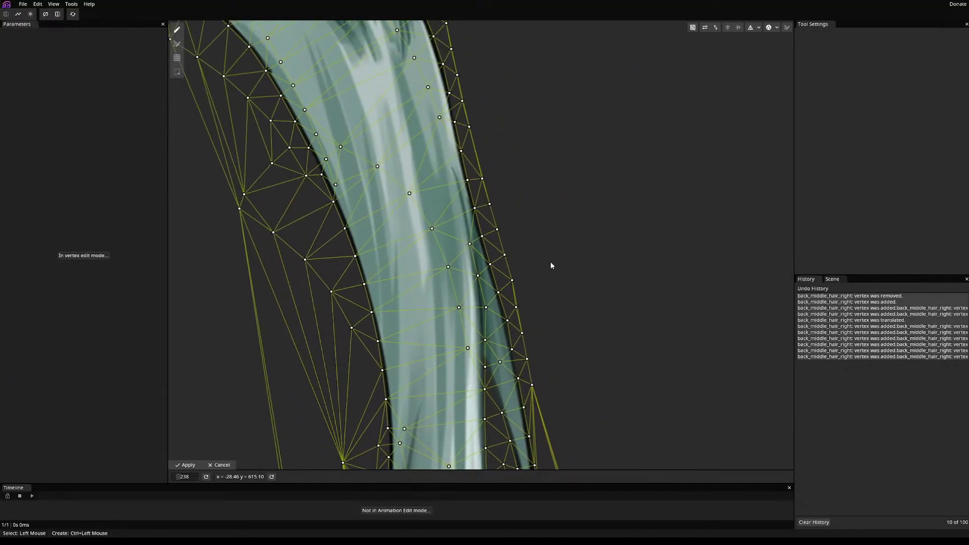
pyautogui.click(187, 464)
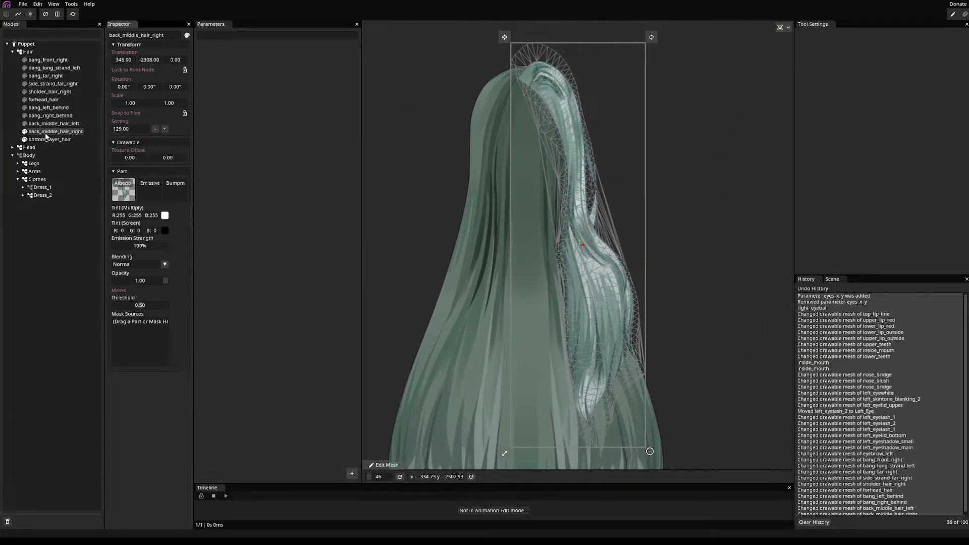
# - Auto-generate and triangulate the mesh of bottom_layer_hair, check its vertices, and apply the mesh
pyautogui.click(46, 139)
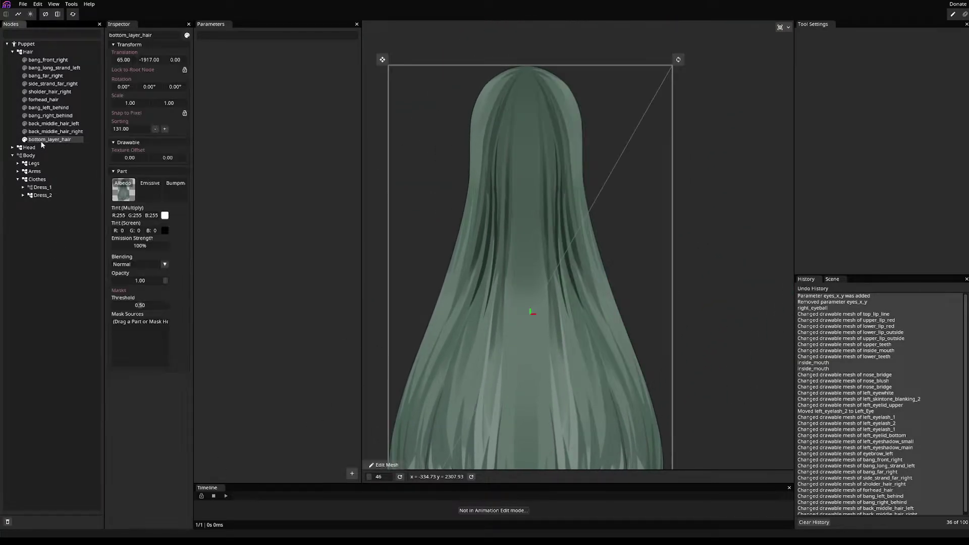
pyautogui.scroll(-3, 479, 195)
pyautogui.click(377, 464)
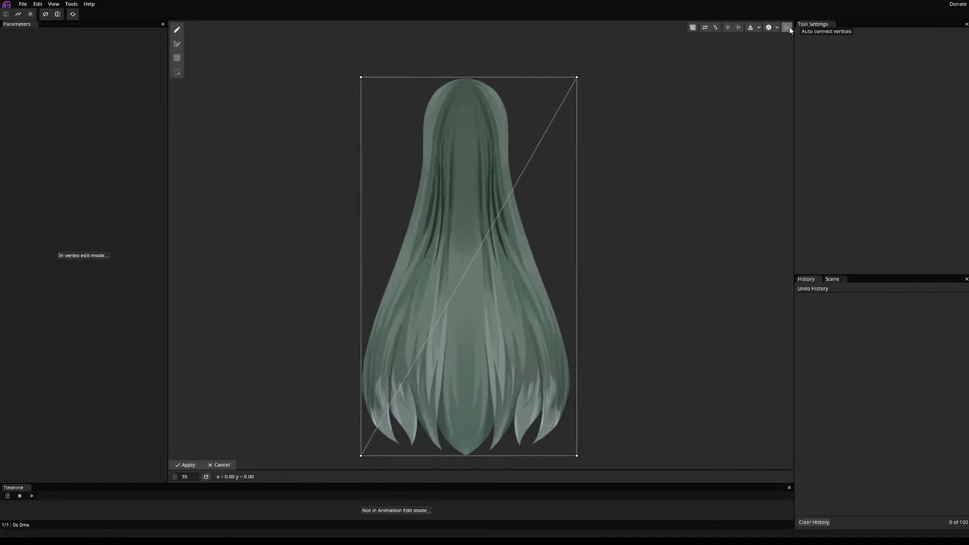
pyautogui.click(769, 29)
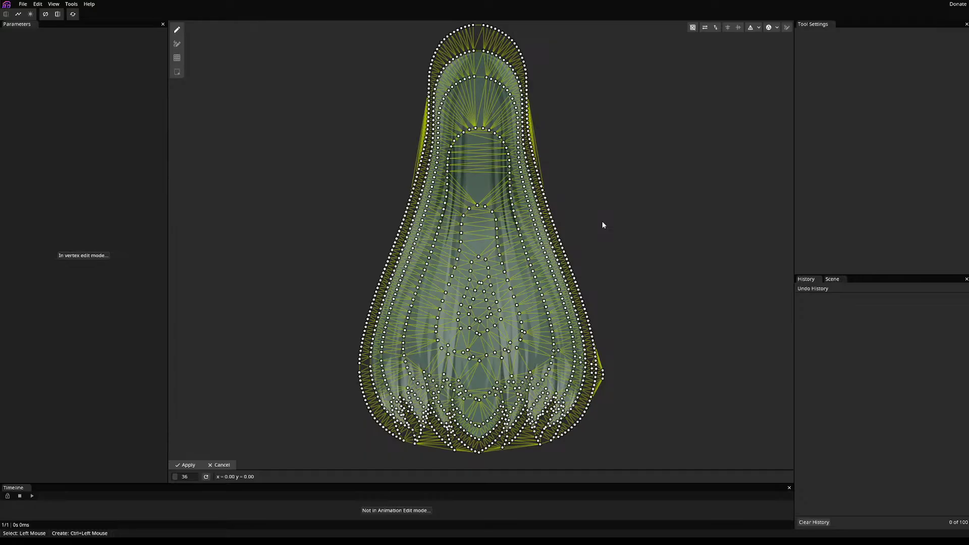
pyautogui.scroll(6, 504, 150)
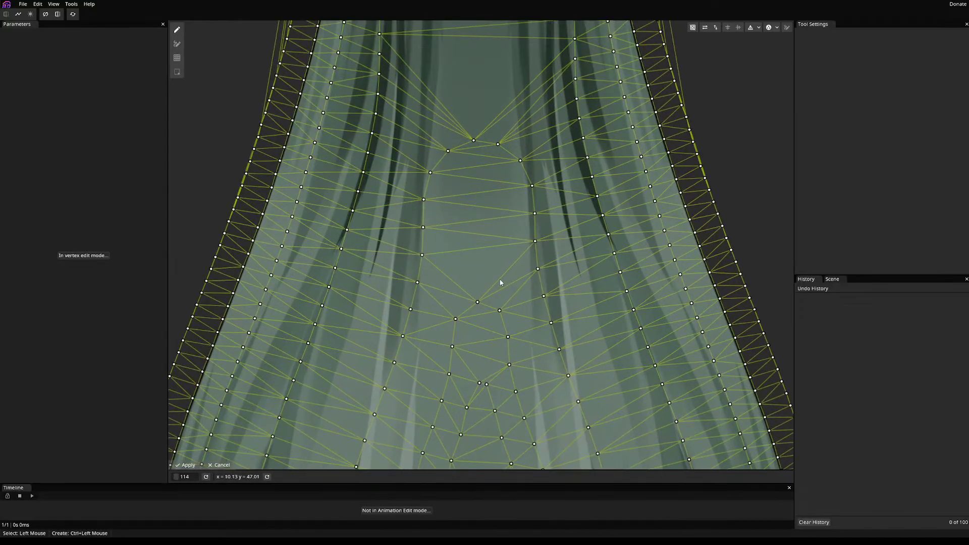
pyautogui.scroll(-7, 504, 263)
pyautogui.scroll(3, 507, 253)
pyautogui.scroll(-3, 507, 245)
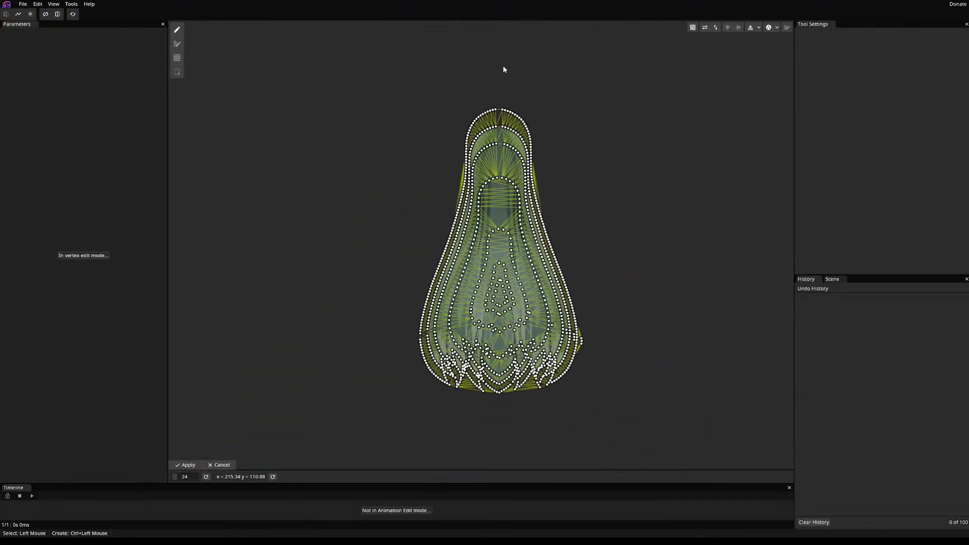
pyautogui.click(185, 465)
pyautogui.scroll(3, 580, 111)
pyautogui.scroll(-3, 580, 111)
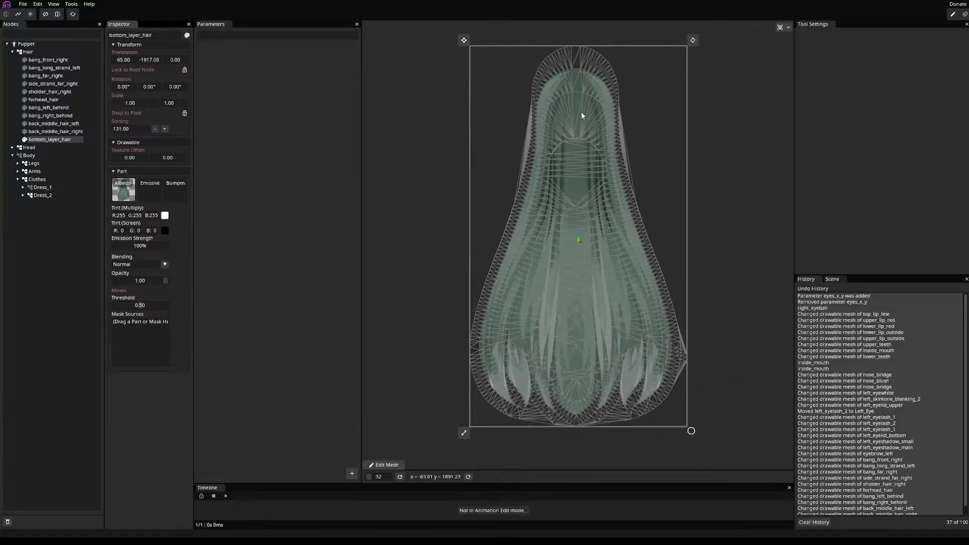
# - Make all the hidden hair parts visible again, from bang_front_right through back_middle_hair_right
pyautogui.click(20, 54)
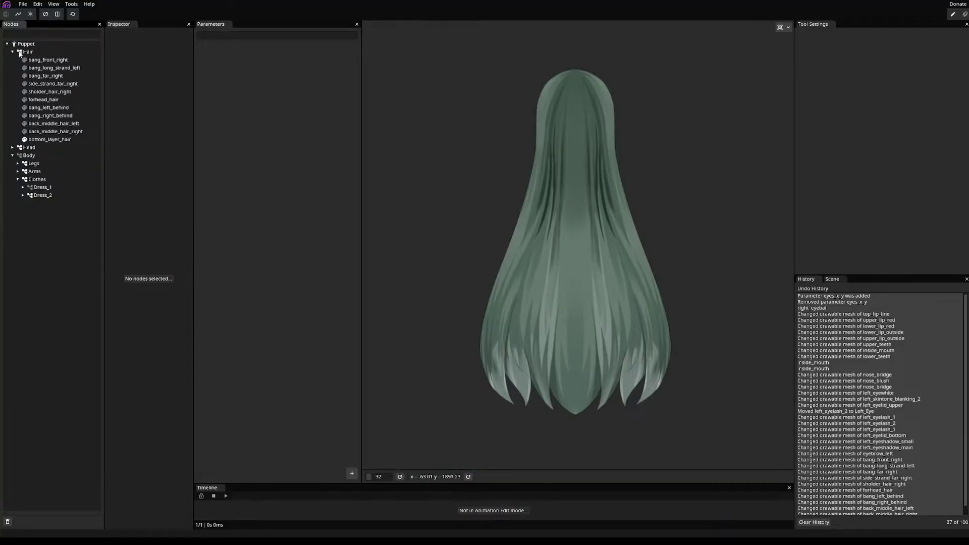
pyautogui.click(24, 59)
pyautogui.click(24, 68)
pyautogui.click(24, 75)
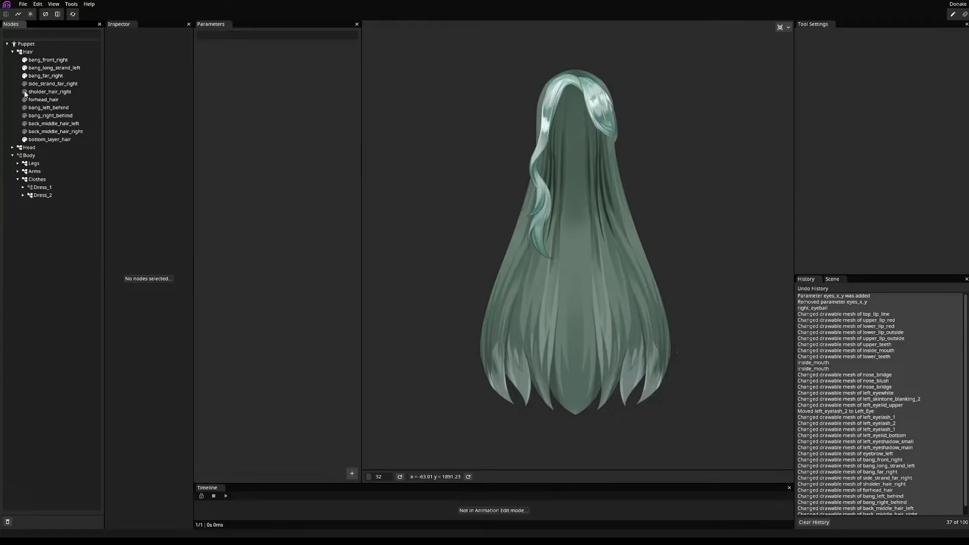
pyautogui.click(24, 91)
pyautogui.click(25, 99)
pyautogui.click(25, 108)
pyautogui.click(25, 116)
pyautogui.click(25, 123)
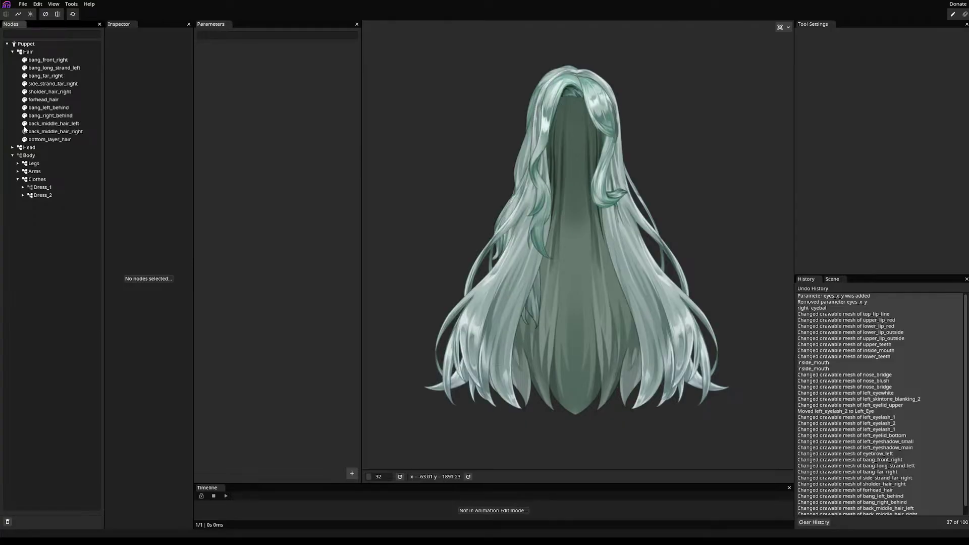
pyautogui.click(24, 131)
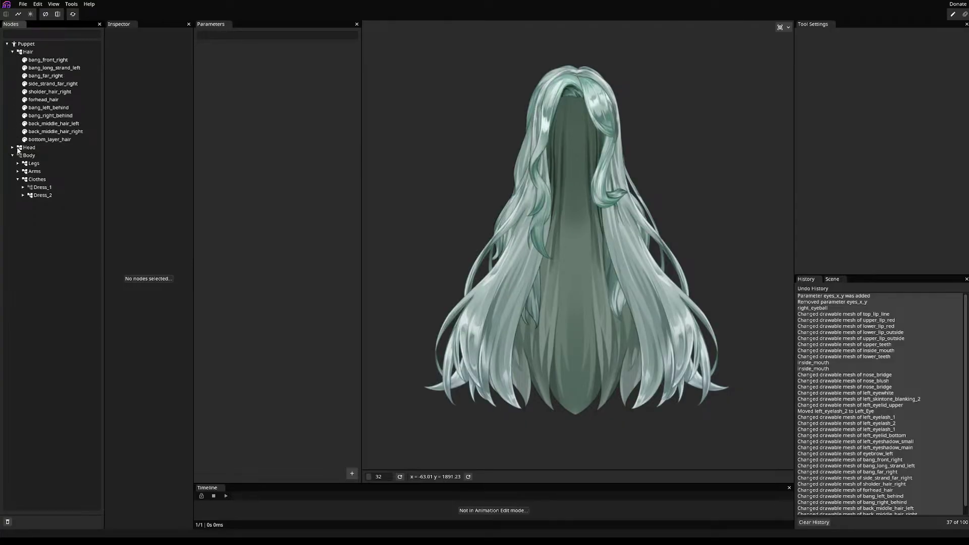
# - Expand the Head group and make Mouth, Right_Eye, Left_Eye, Nose, blush, base_face and freckles visible
pyautogui.click(12, 147)
pyautogui.click(24, 163)
pyautogui.click(24, 171)
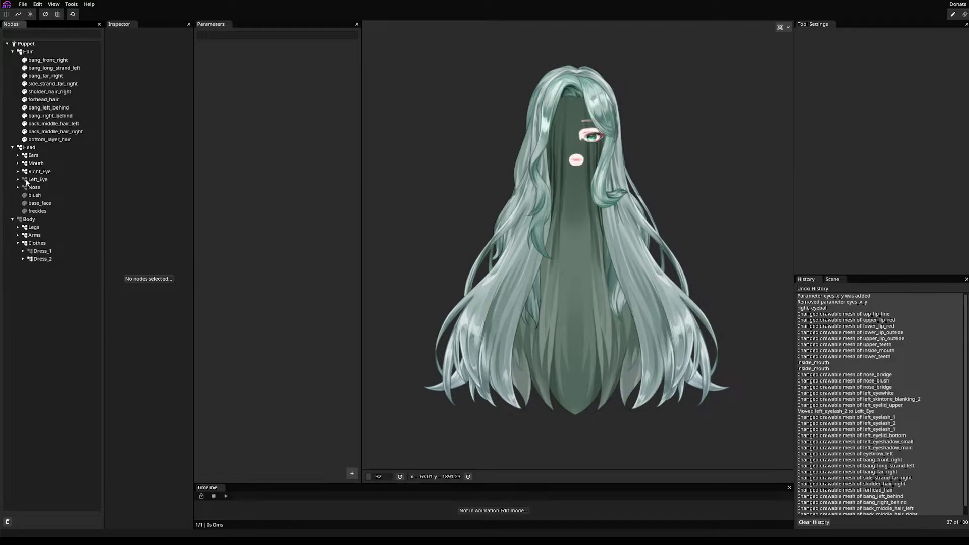
pyautogui.click(24, 179)
pyautogui.click(24, 187)
pyautogui.click(25, 203)
pyautogui.click(24, 211)
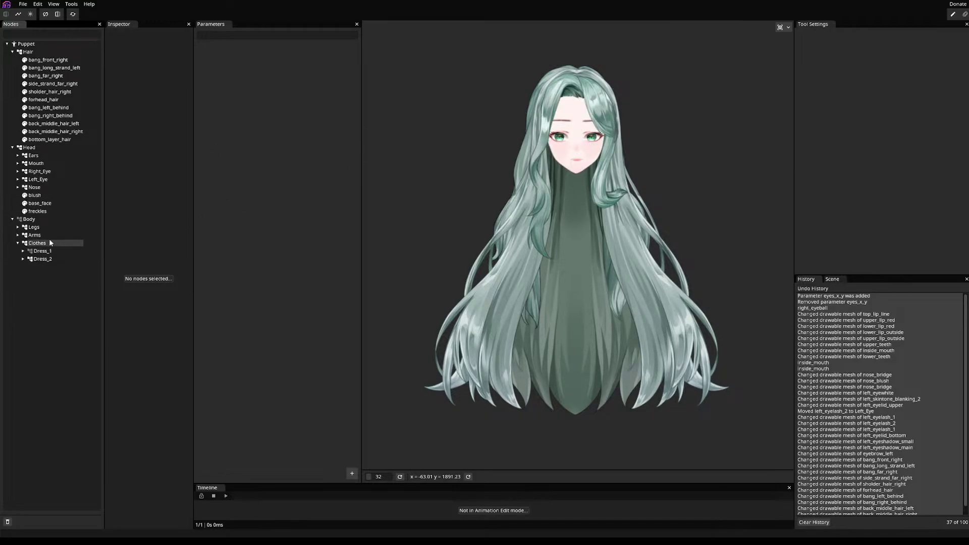
pyautogui.scroll(4, 596, 153)
pyautogui.scroll(-3, 584, 161)
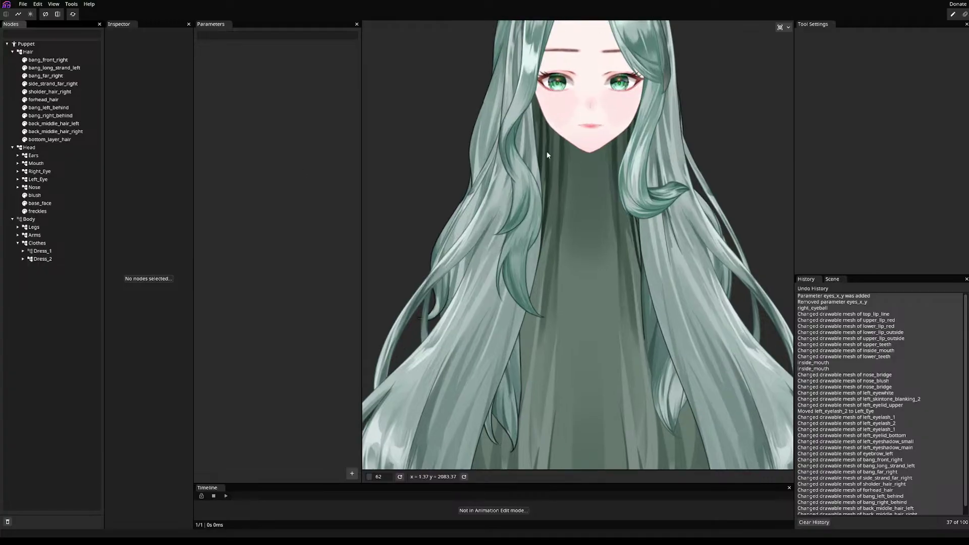
# - Show the elf ears in the Ears group and collapse the group
pyautogui.click(17, 155)
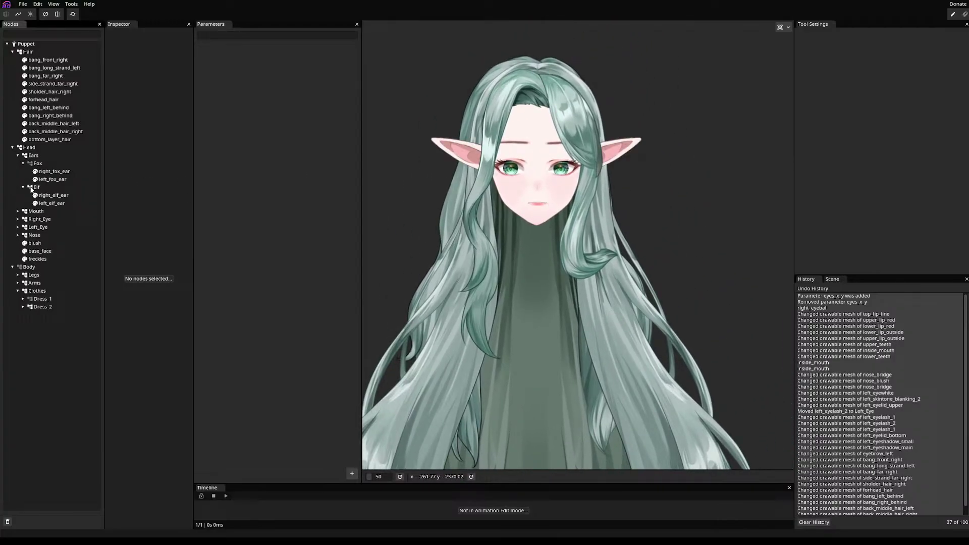
pyautogui.click(18, 155)
pyautogui.moveTo(476, 166); pyautogui.dragTo(515, 154)
pyautogui.scroll(-5, 514, 154)
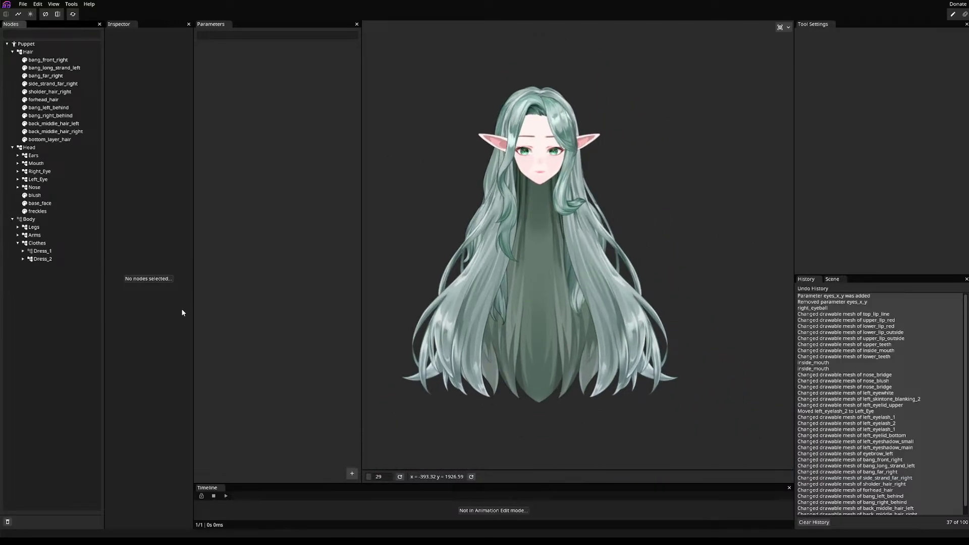
# - Select all nodes from Hair through freckles to show their meshes, and save the puppet project
pyautogui.click(28, 52)
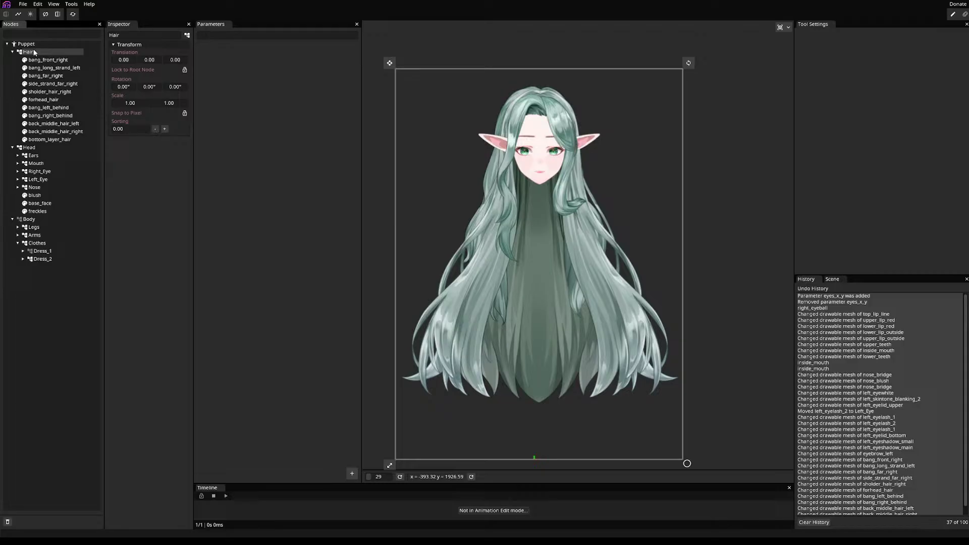
pyautogui.keyDown('shift'); pyautogui.click(25, 211); pyautogui.keyUp('shift')
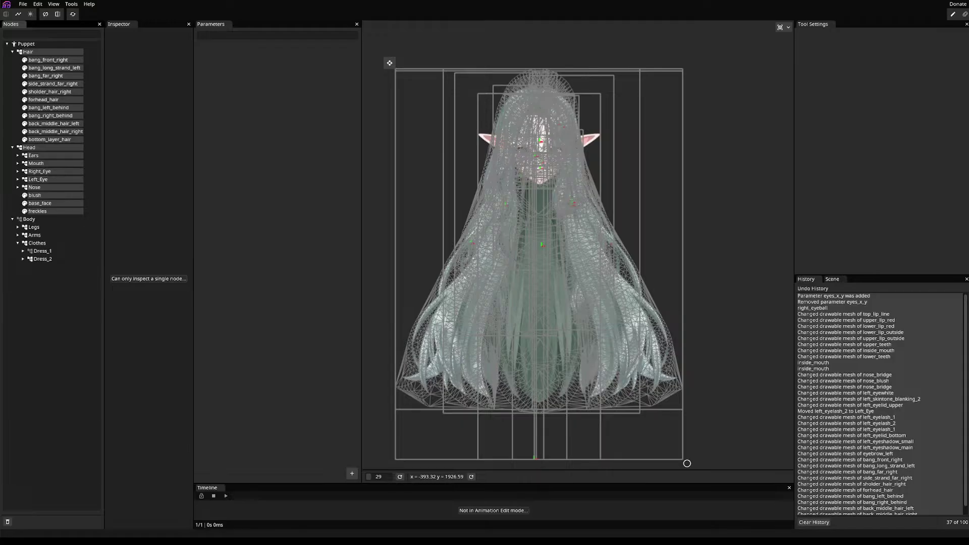
pyautogui.hotkey('ctrl', 's')
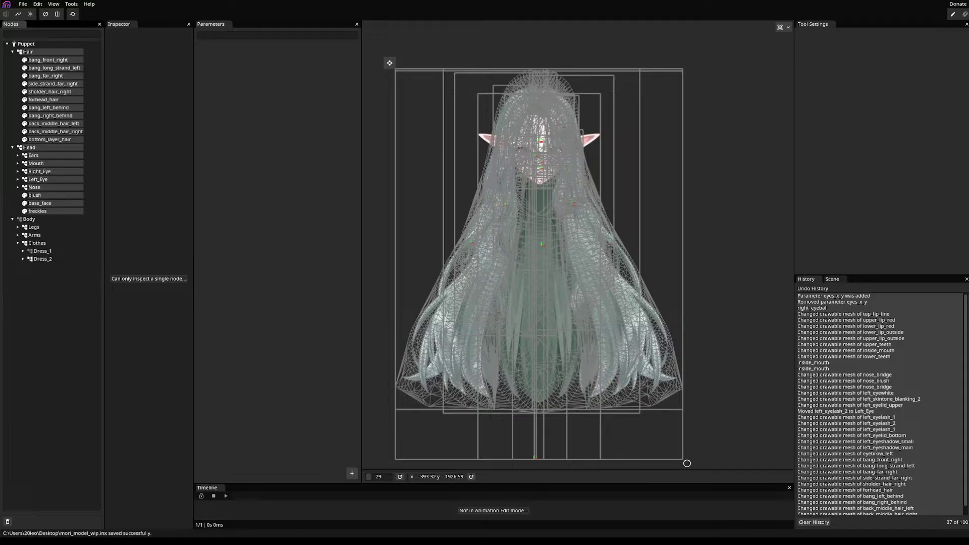
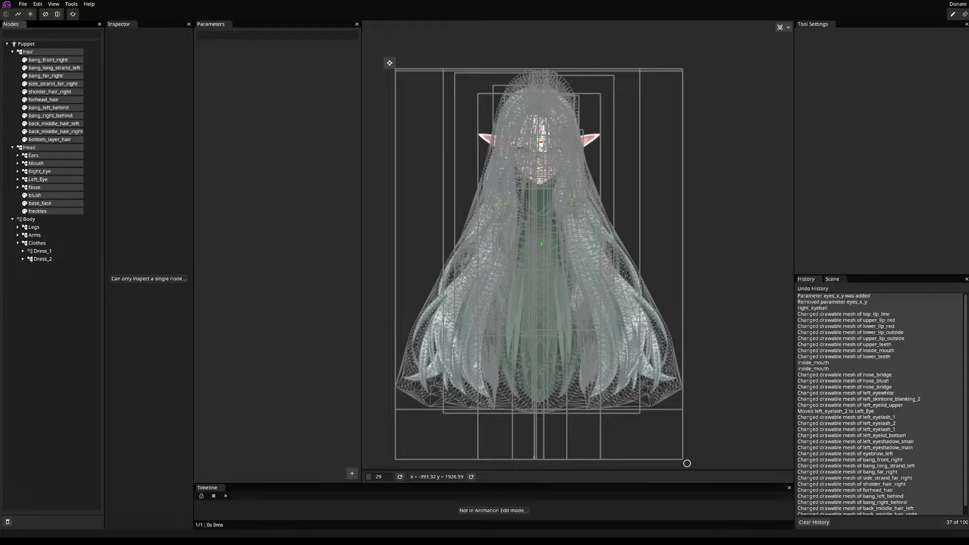
pyautogui.hotkey('ctrl', 's')
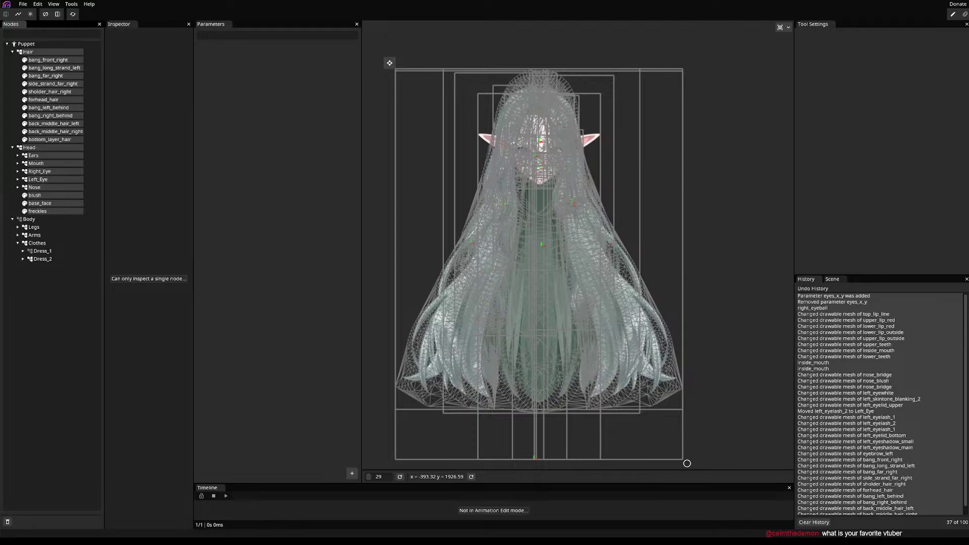
# - Inspect the base_face and freckles meshes up close on the face, and save the project
pyautogui.click(51, 202)
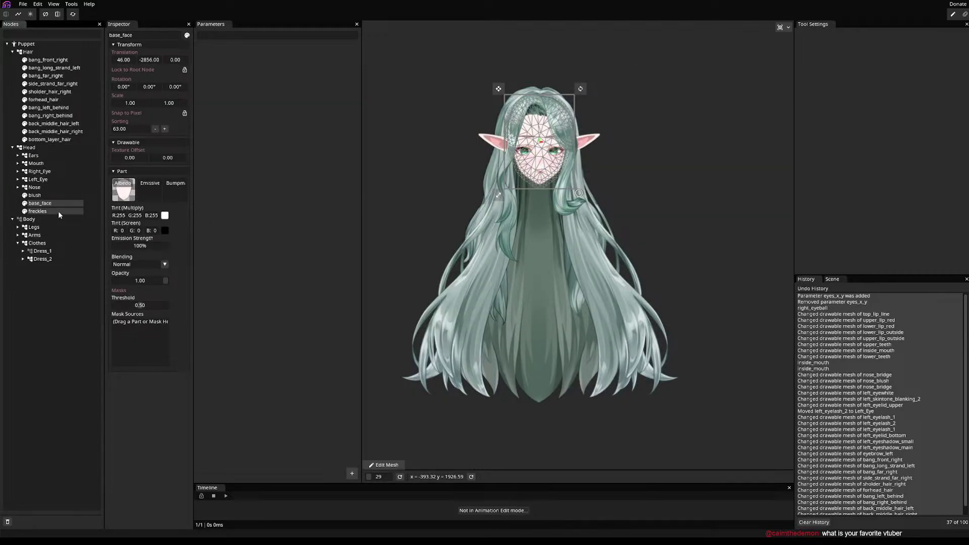
pyautogui.doubleClick(39, 204)
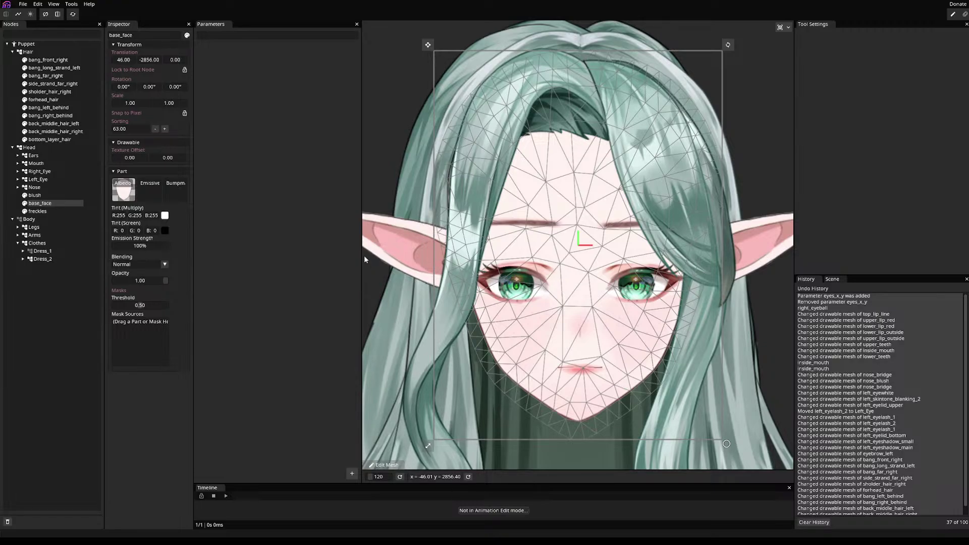
pyautogui.moveTo(381, 159); pyautogui.dragTo(391, 150)
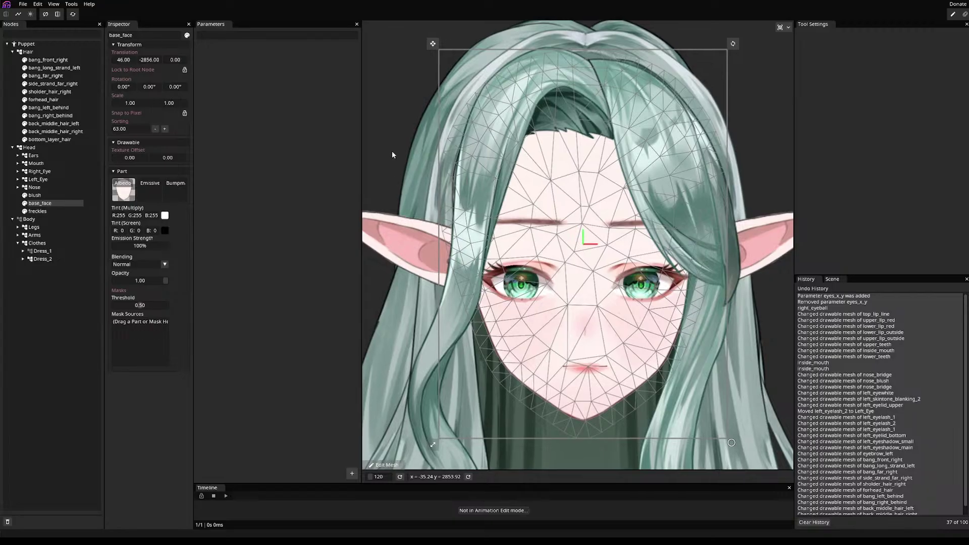
pyautogui.click(62, 211)
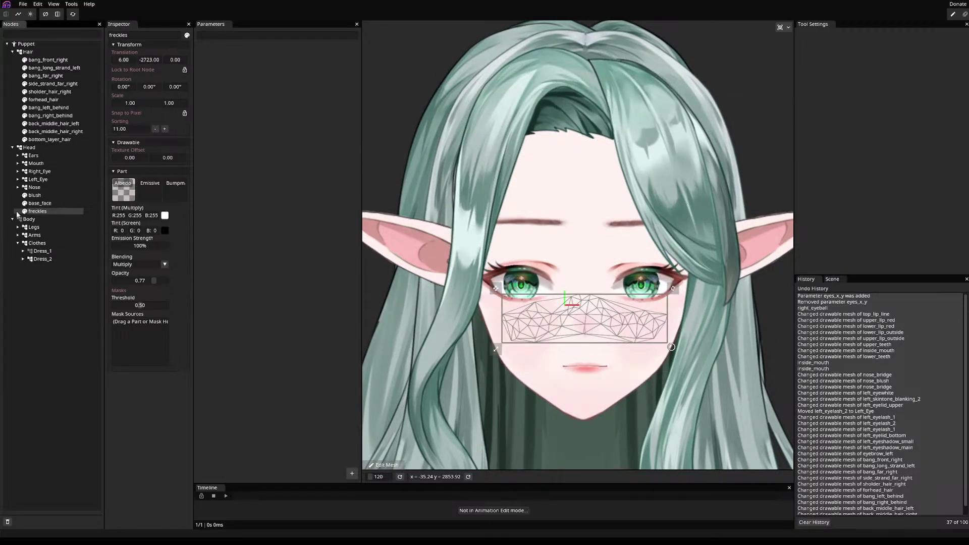
pyautogui.doubleClick(36, 212)
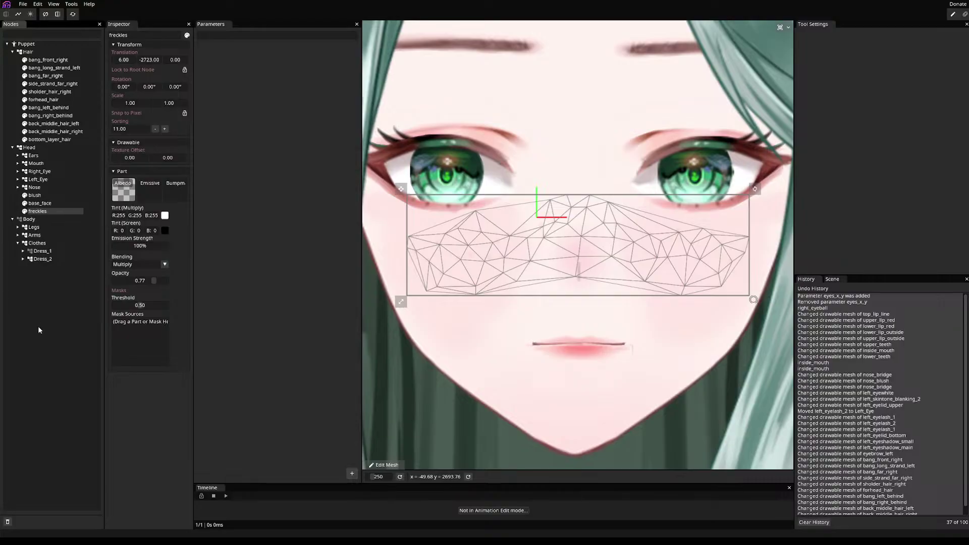
pyautogui.click(48, 368)
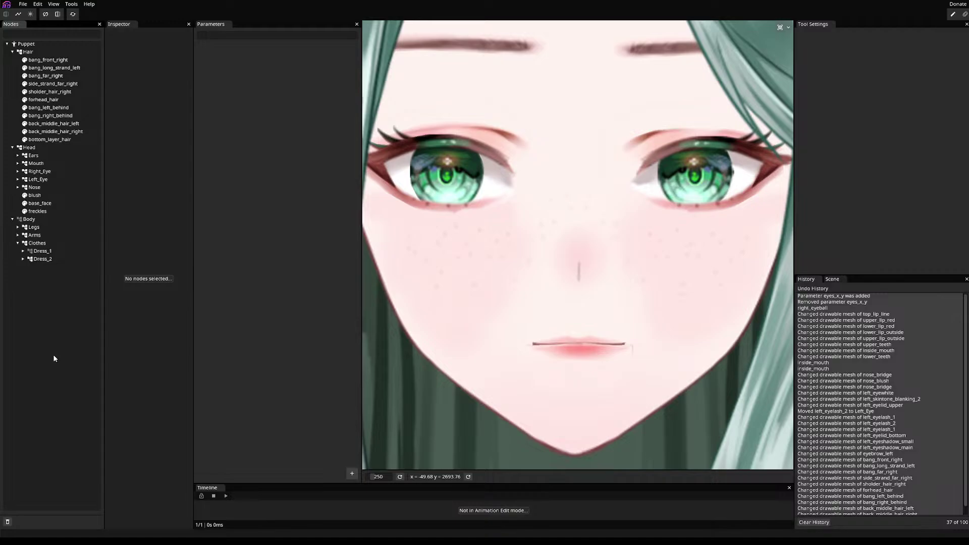
pyautogui.scroll(-5, 497, 197)
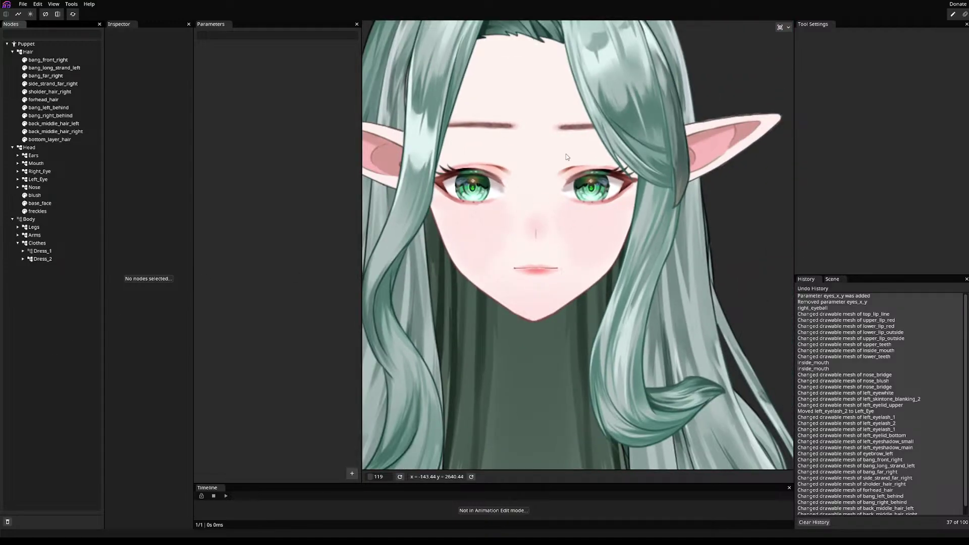
pyautogui.moveTo(566, 157); pyautogui.dragTo(630, 228)
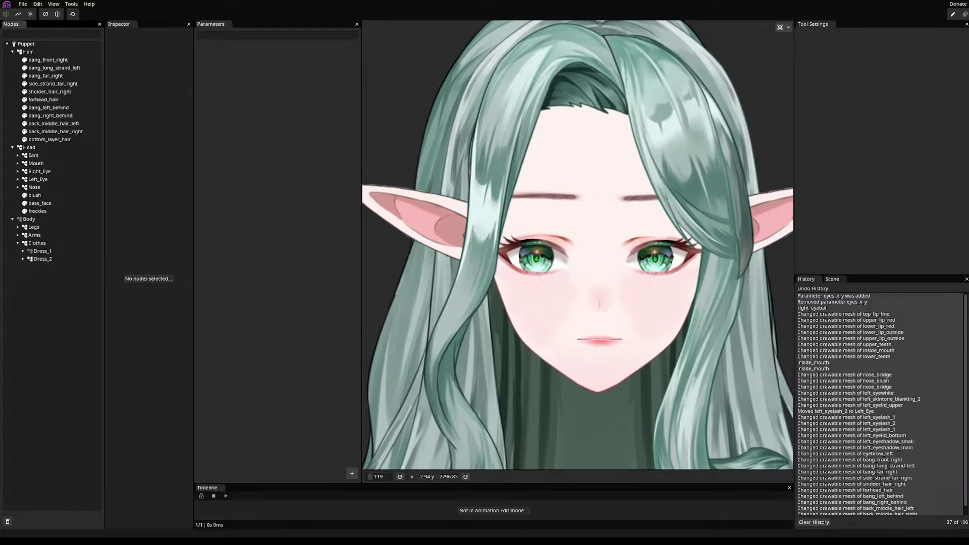
pyautogui.hotkey('ctrl', 's')
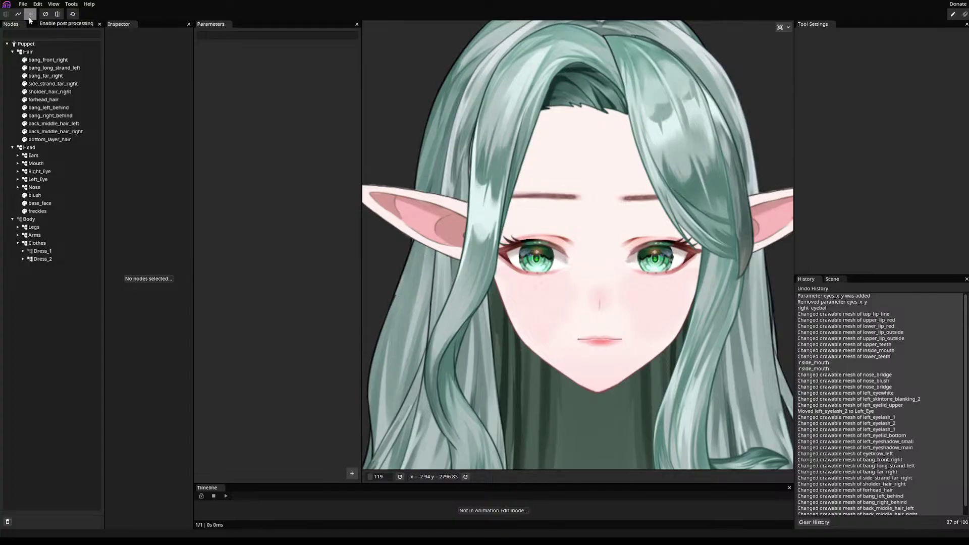
# - Examine the rendered face and freckles up close and the hair along its full length down to the tips
pyautogui.scroll(-6, 503, 359)
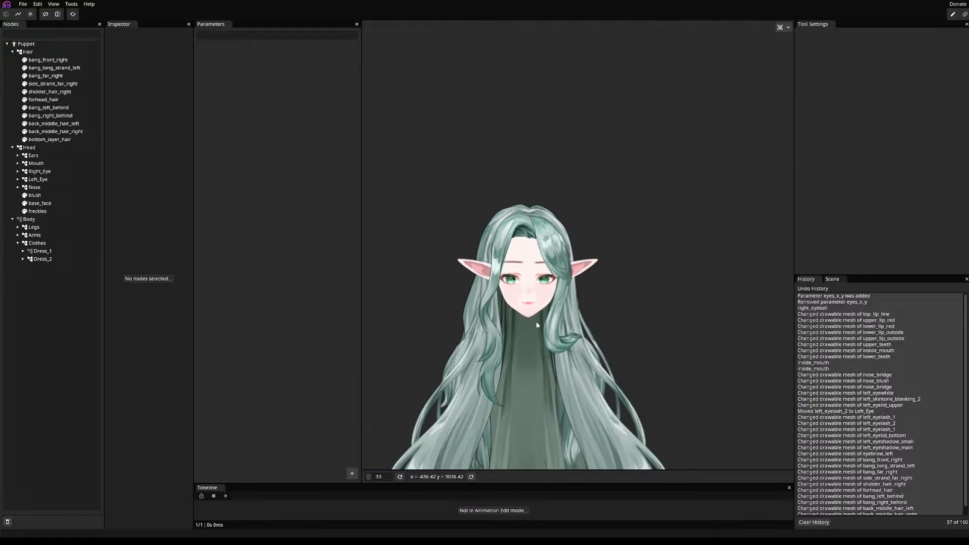
pyautogui.scroll(10, 537, 325)
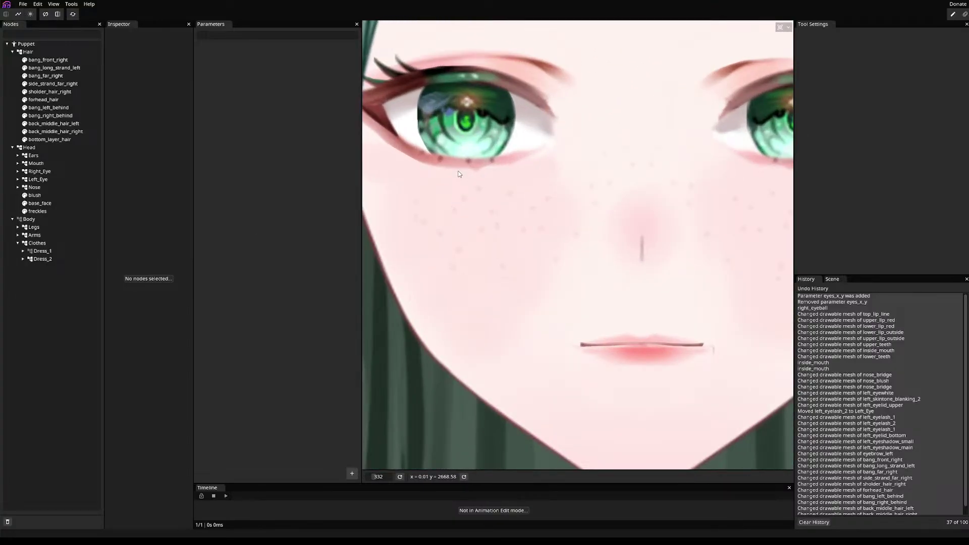
pyautogui.scroll(-5, 458, 174)
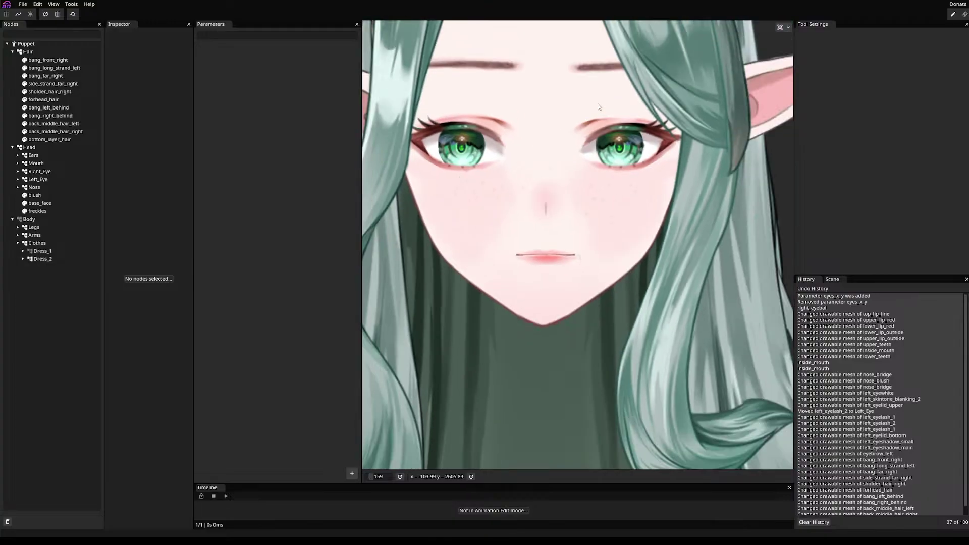
pyautogui.scroll(5, 614, 113)
pyautogui.scroll(-8, 614, 113)
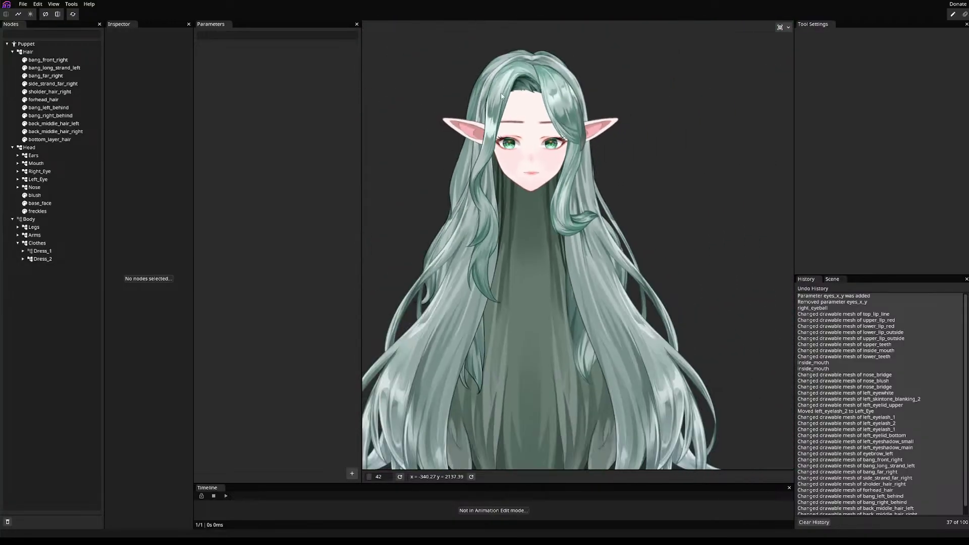
pyautogui.moveTo(500, 92); pyautogui.dragTo(497, 171)
pyautogui.scroll(3, 492, 183)
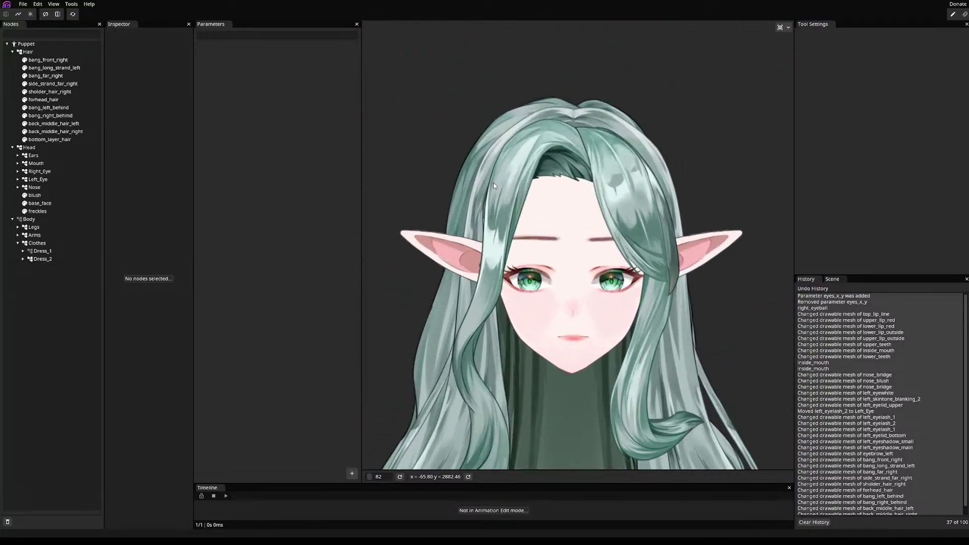
pyautogui.moveTo(373, 323); pyautogui.dragTo(495, 127)
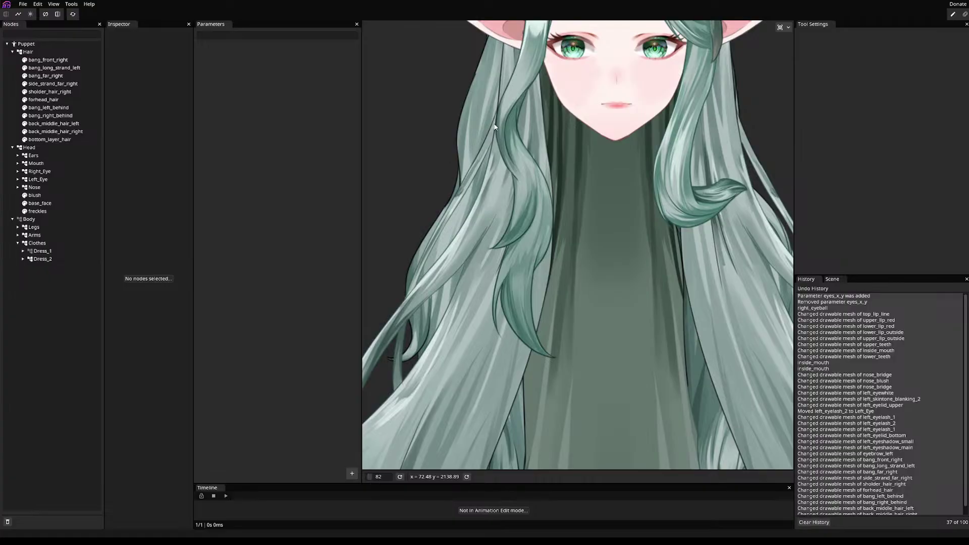
pyautogui.scroll(-2, 502, 277)
pyautogui.moveTo(502, 277); pyautogui.dragTo(420, 1)
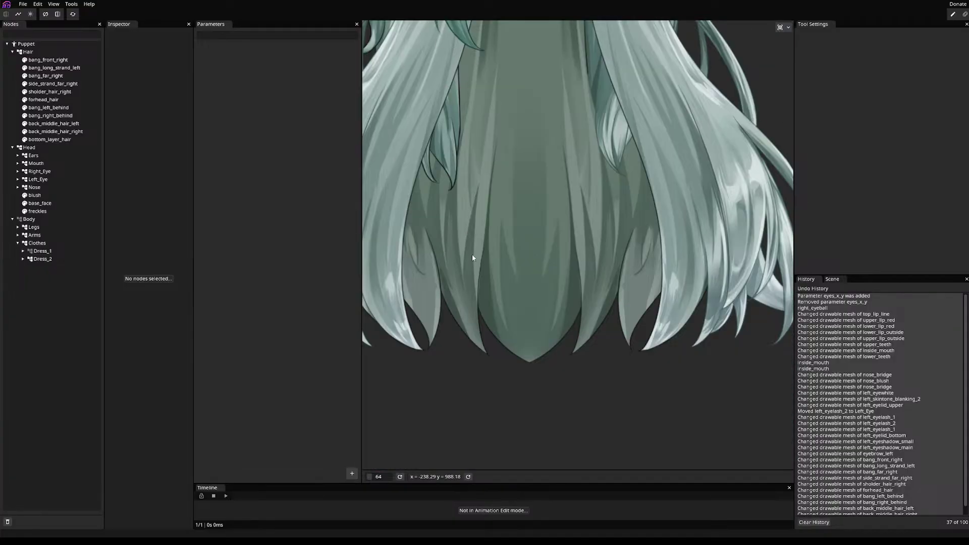
pyautogui.moveTo(513, 248); pyautogui.dragTo(491, 291)
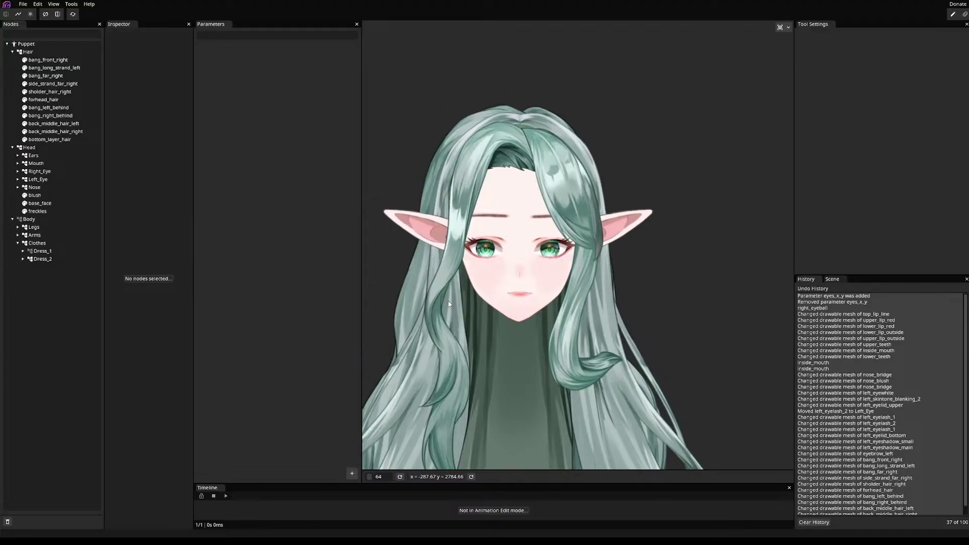
pyautogui.scroll(2, 507, 200)
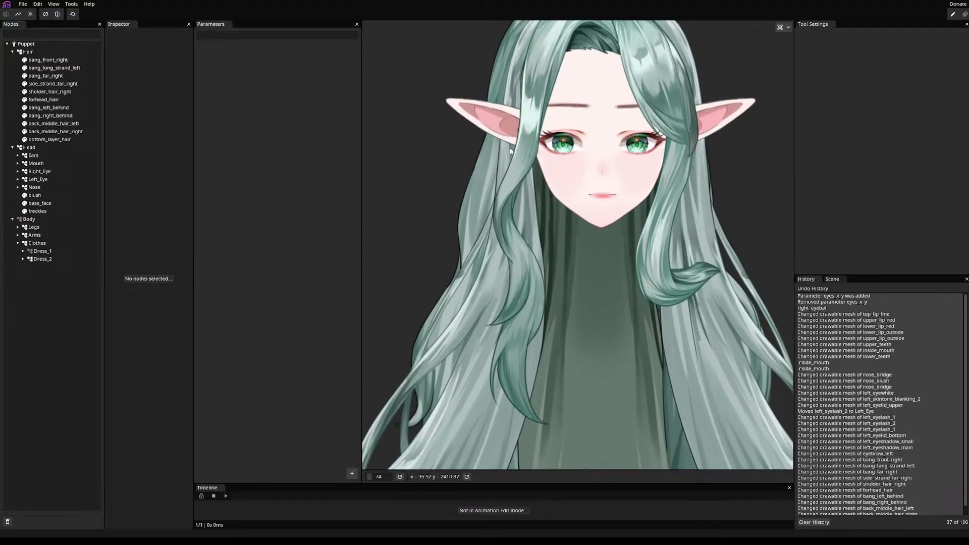
# - Make the Body group visible and hide the Hair and Head groups, with the Legs nodes expanded
pyautogui.click(18, 228)
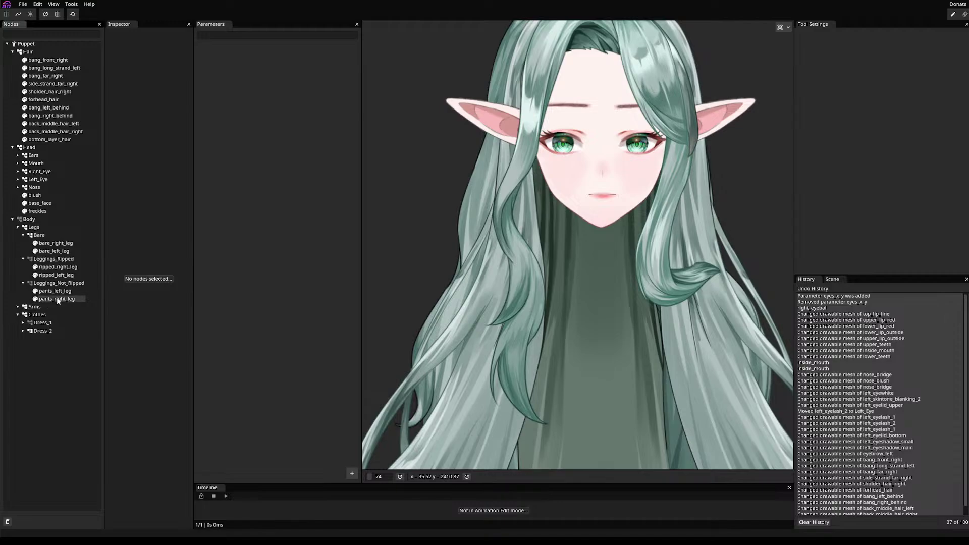
pyautogui.click(25, 227)
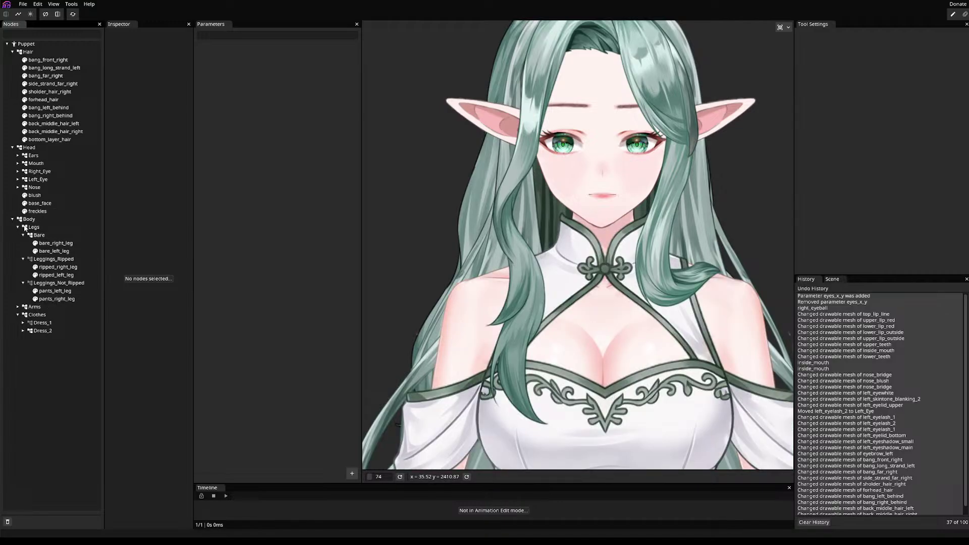
pyautogui.click(12, 51)
pyautogui.click(18, 51)
pyautogui.click(19, 60)
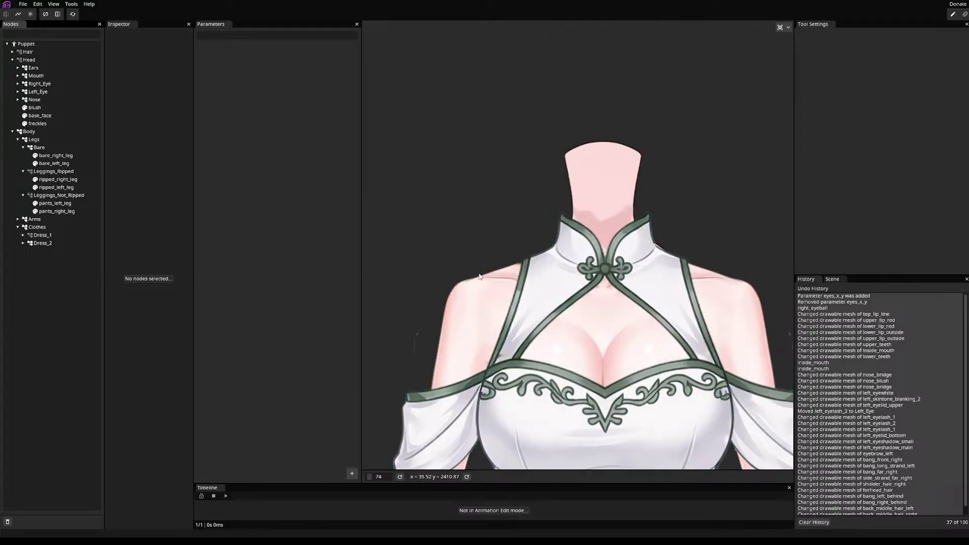
# - Open arm_right from the Right arm group for mesh editing and generate its mesh automatically
pyautogui.scroll(-3, 473, 152)
pyautogui.scroll(-3, 458, 141)
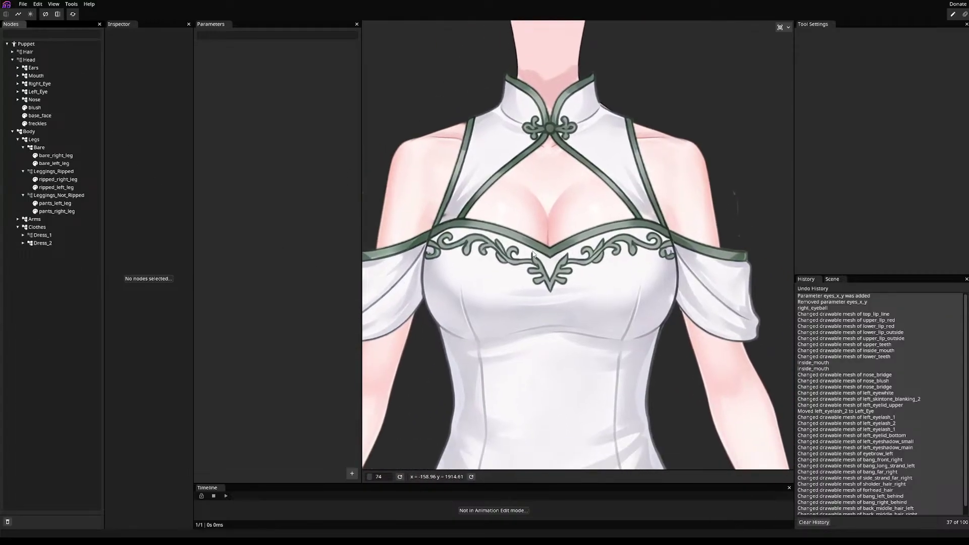
pyautogui.moveTo(545, 258); pyautogui.dragTo(545, 234)
pyautogui.click(18, 219)
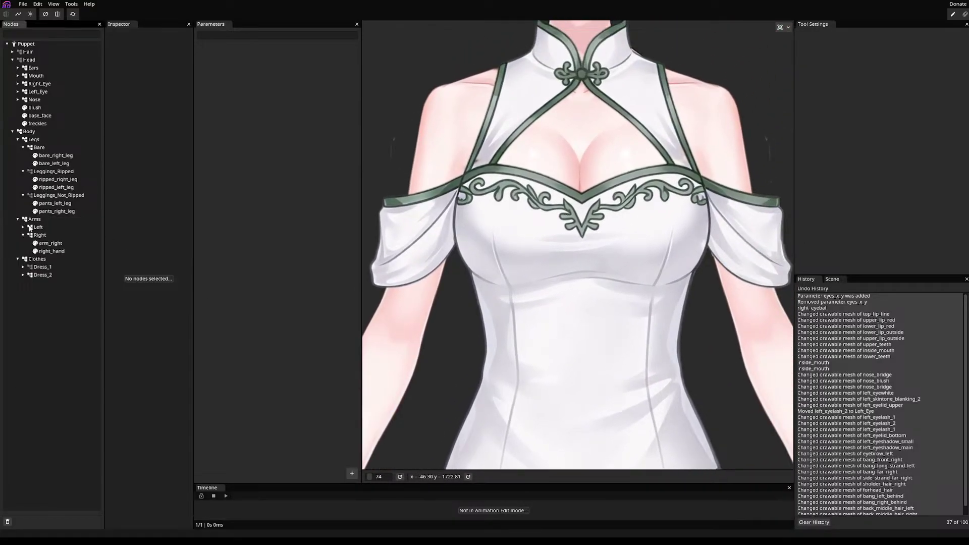
pyautogui.click(24, 235)
pyautogui.click(50, 243)
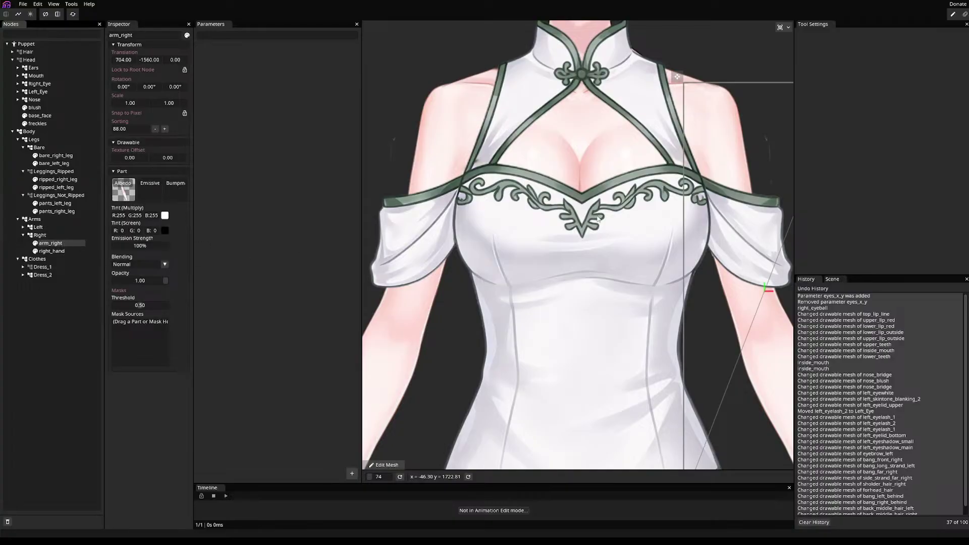
pyautogui.click(387, 465)
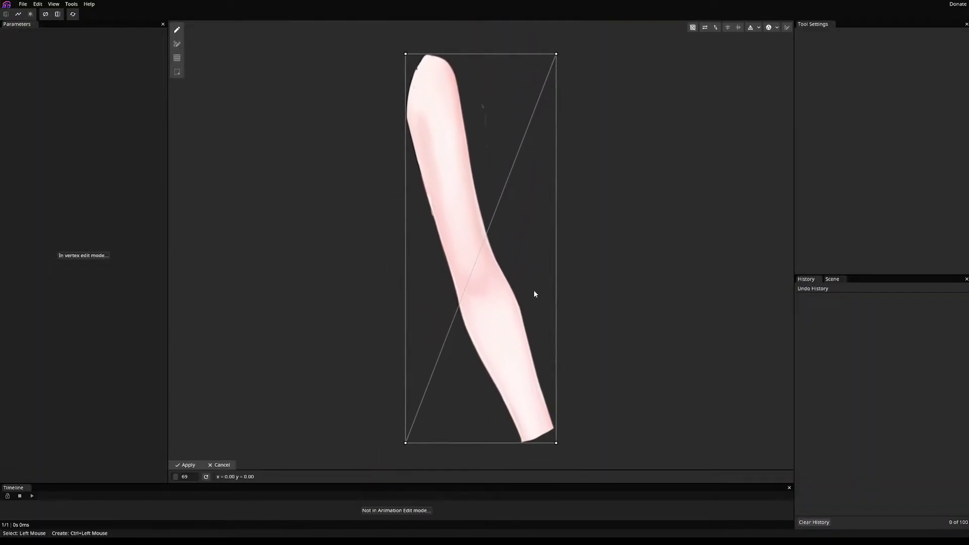
pyautogui.click(751, 29)
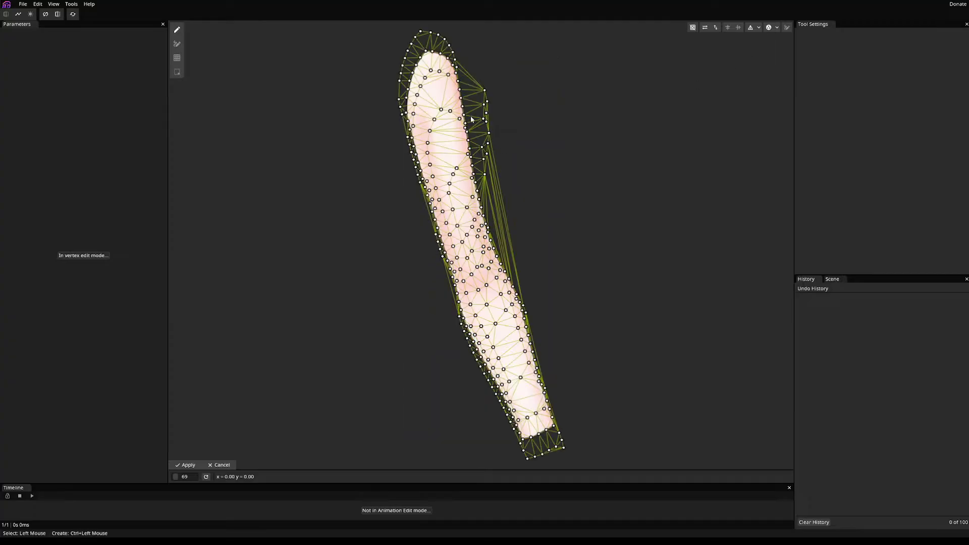
# - Delete the stray vertices standing off the outer edge of the upper arm in the arm_right mesh
pyautogui.scroll(6, 487, 95)
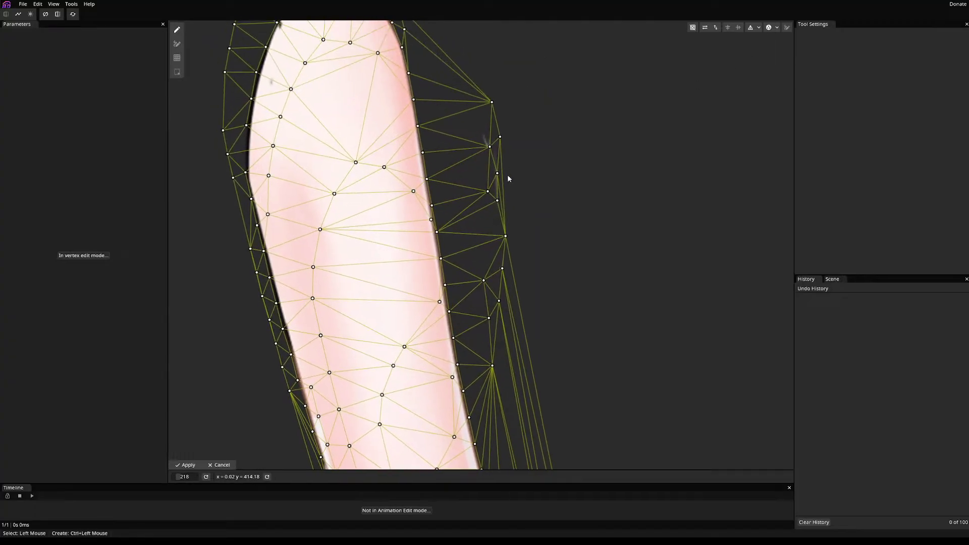
pyautogui.click(493, 103)
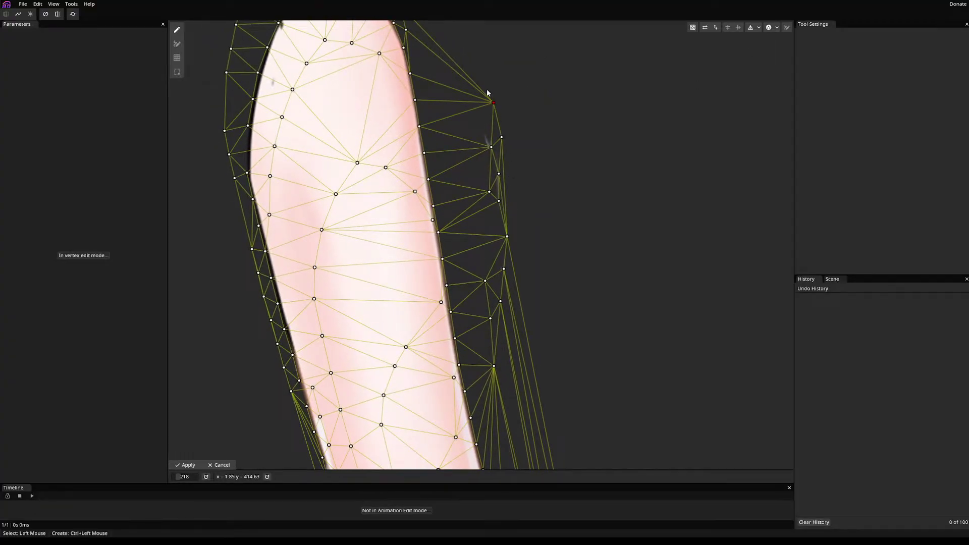
pyautogui.keyDown('ctrl'); pyautogui.click(473, 59); pyautogui.keyUp('ctrl')
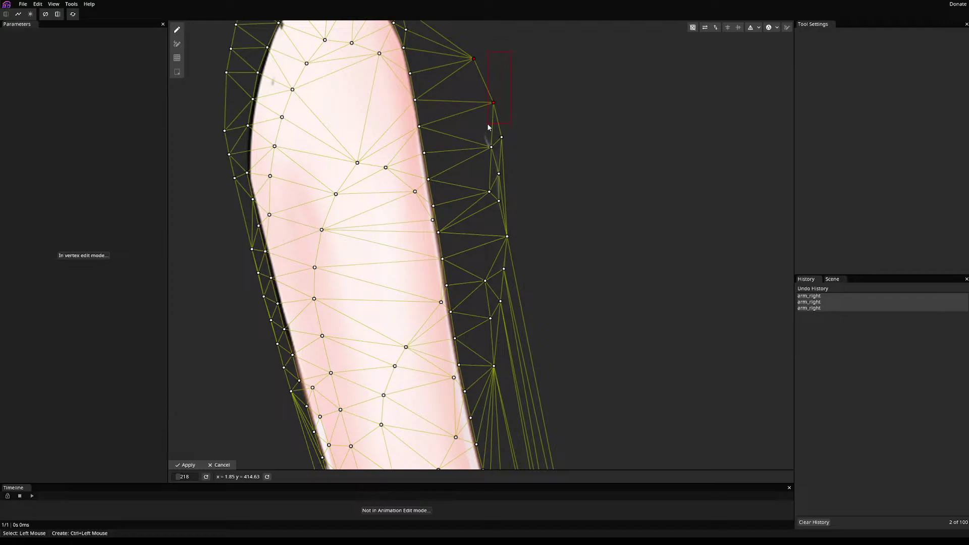
pyautogui.moveTo(475, 311); pyautogui.dragTo(480, 371)
pyautogui.press('Delete')
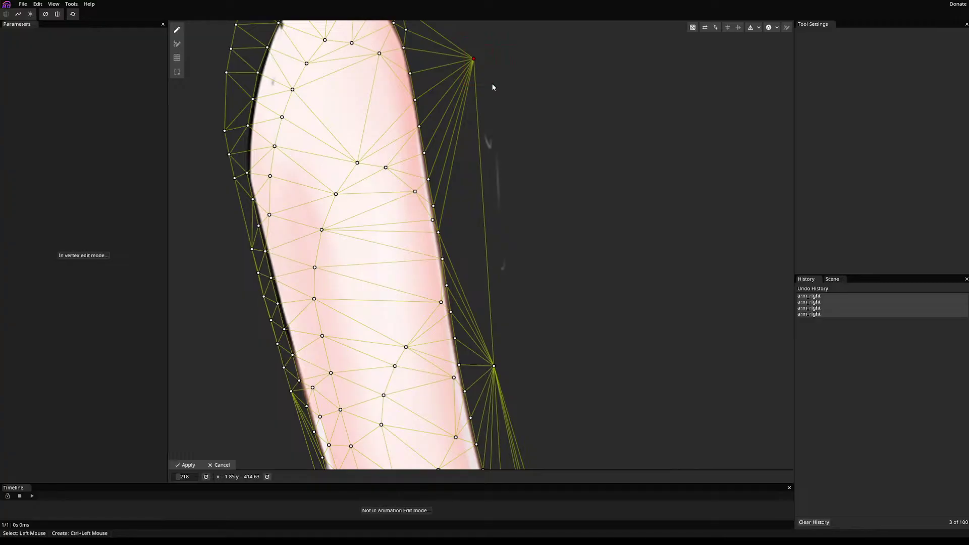
pyautogui.press('Delete')
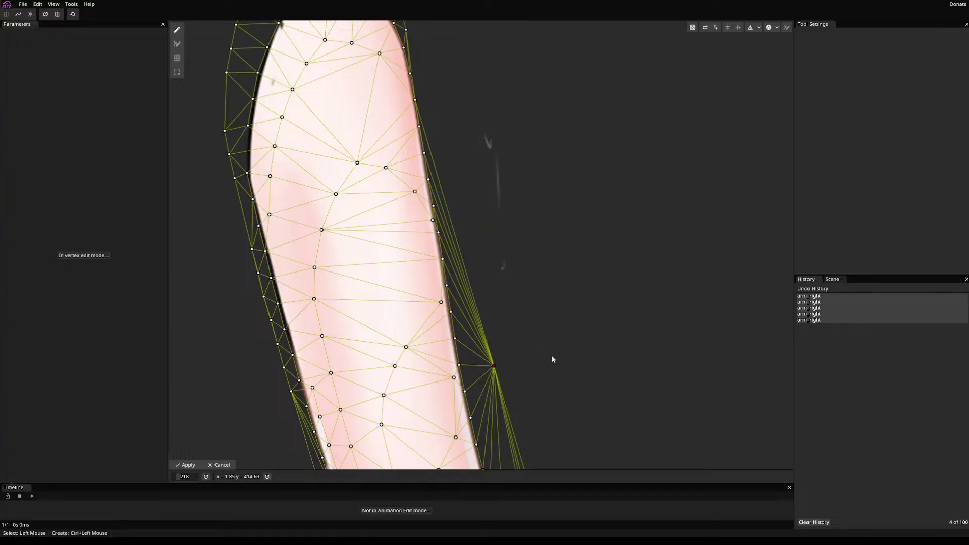
# - Examine the arm_right mesh around the shoulder and along the outer edge of the upper arm
pyautogui.moveTo(551, 355); pyautogui.dragTo(538, 328)
pyautogui.scroll(-3, 555, 166)
pyautogui.scroll(8, 455, 225)
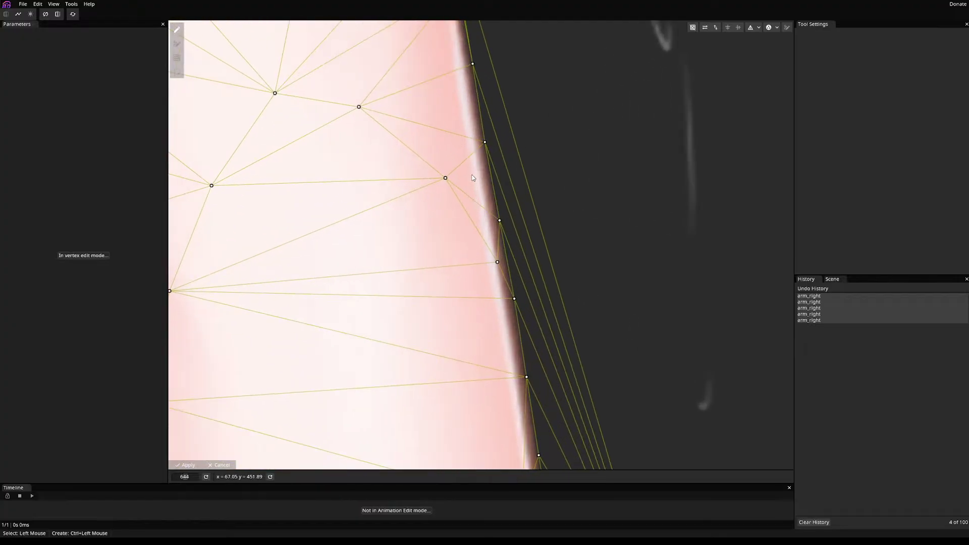
pyautogui.scroll(-2, 473, 178)
pyautogui.moveTo(472, 178); pyautogui.dragTo(492, 398)
pyautogui.scroll(-3, 484, 318)
pyautogui.scroll(3, 460, 166)
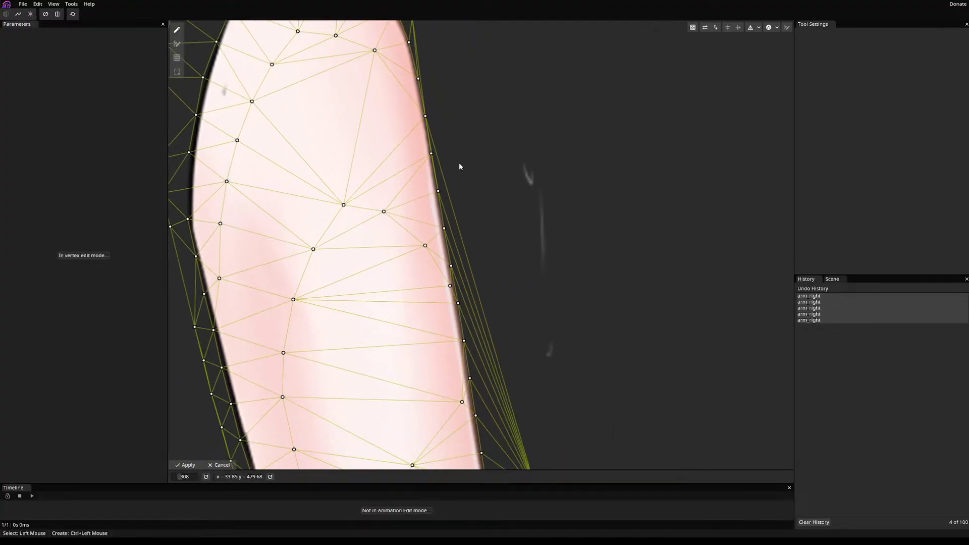
pyautogui.scroll(-1, 544, 254)
pyautogui.scroll(-2, 544, 255)
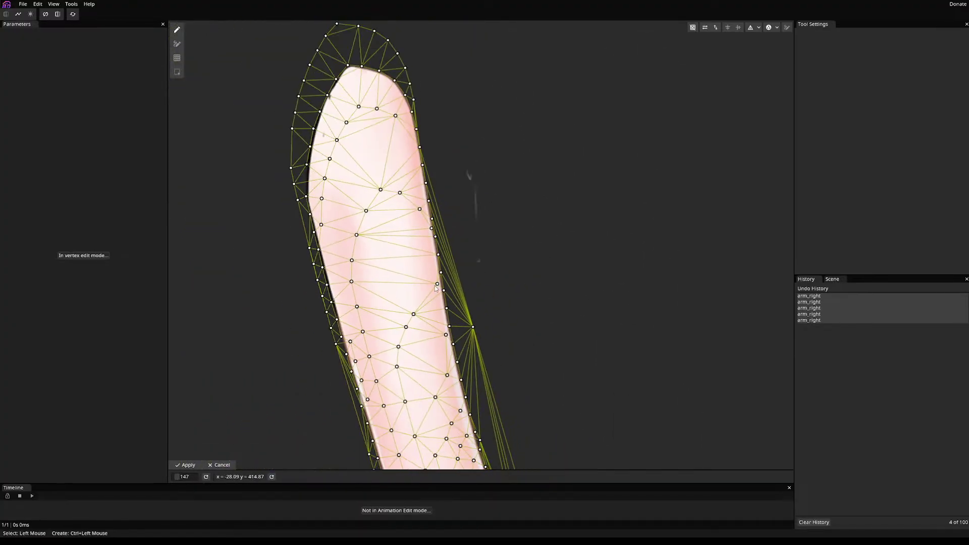
pyautogui.moveTo(404, 177); pyautogui.dragTo(370, 501)
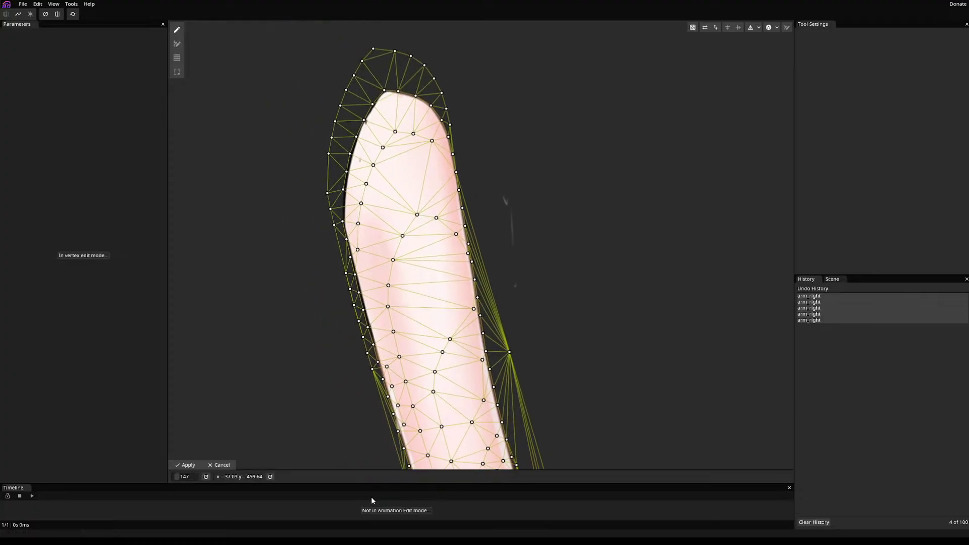
# - Apply the edited arm_right mesh and check how it fits over the shoulder and sleeve
pyautogui.click(186, 464)
pyautogui.scroll(2, 505, 201)
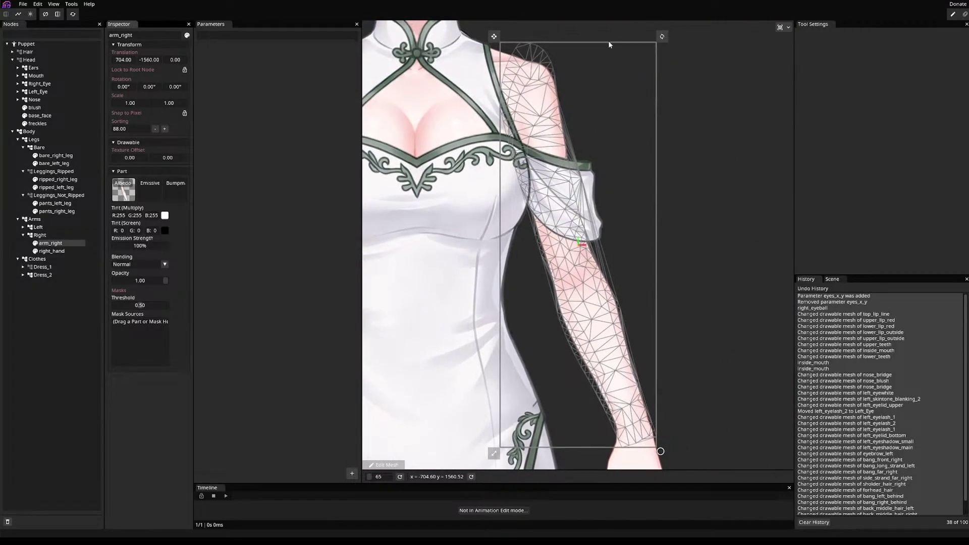
pyautogui.scroll(3, 605, 100)
pyautogui.moveTo(604, 150); pyautogui.dragTo(699, 181)
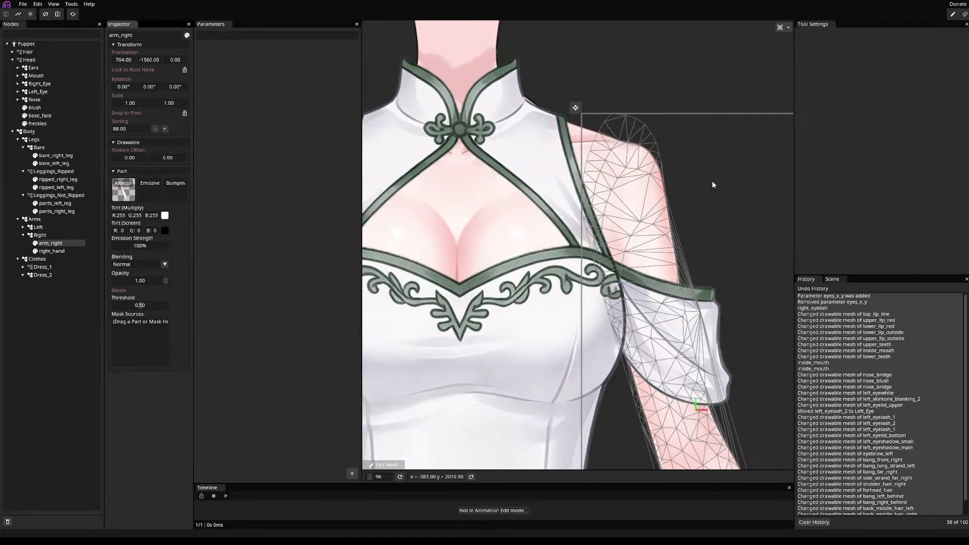
pyautogui.scroll(-5, 736, 110)
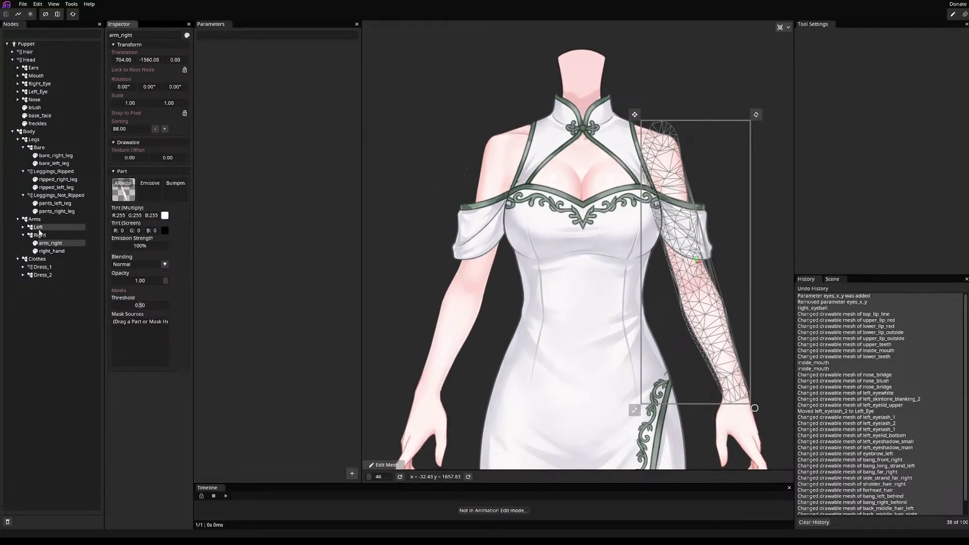
# - Copy the arm_right mesh onto arm_left in the Left arm group, flip it horizontally and apply it
pyautogui.click(23, 227)
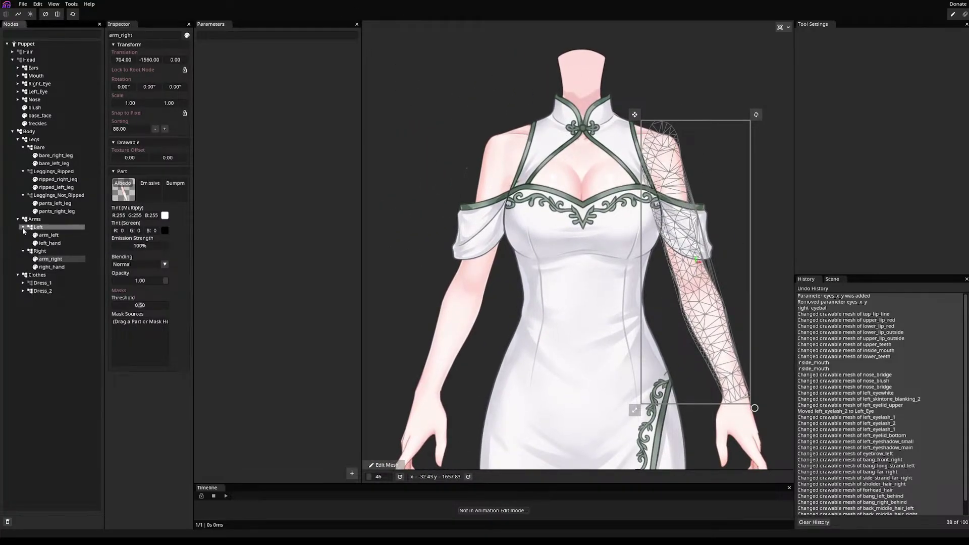
pyautogui.click(54, 236)
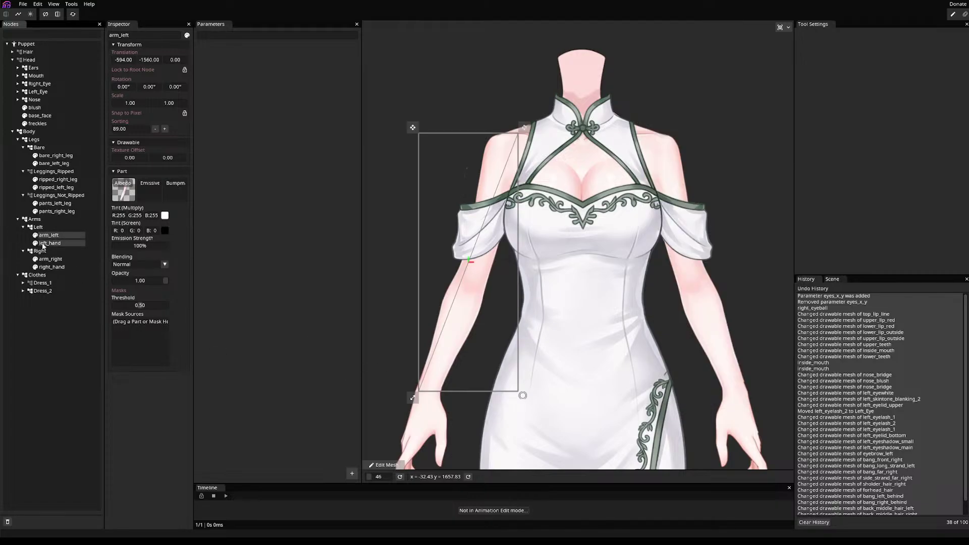
pyautogui.moveTo(53, 236); pyautogui.dragTo(151, 285)
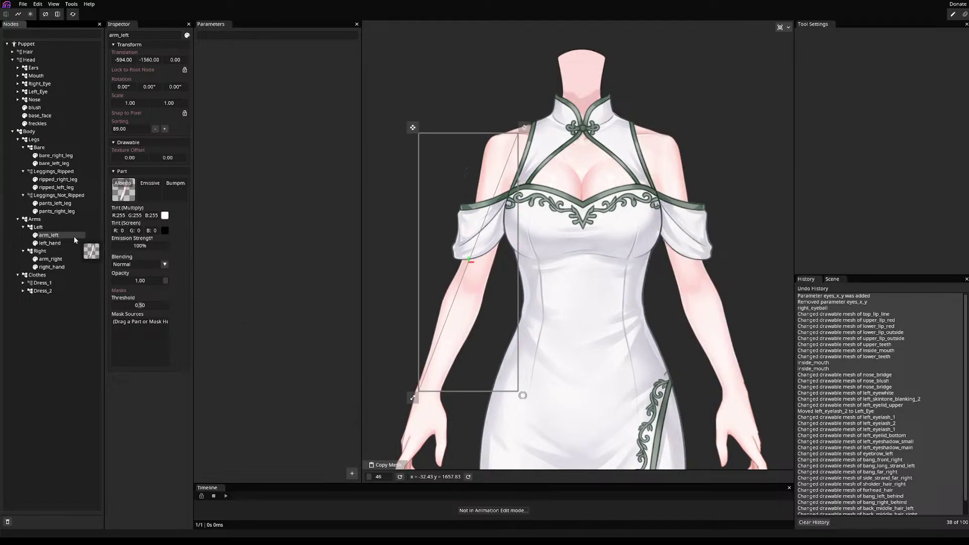
pyautogui.moveTo(59, 262); pyautogui.dragTo(385, 465)
pyautogui.click(705, 29)
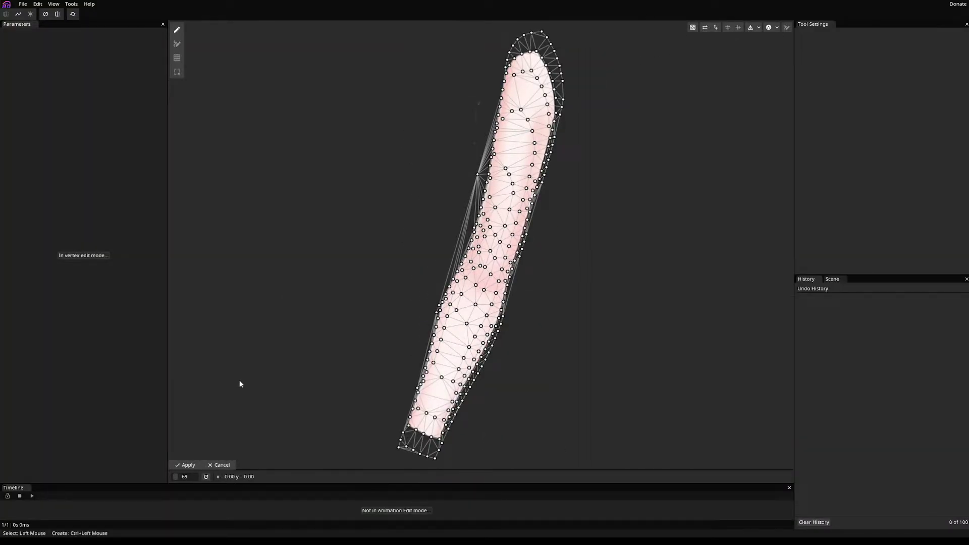
pyautogui.click(185, 464)
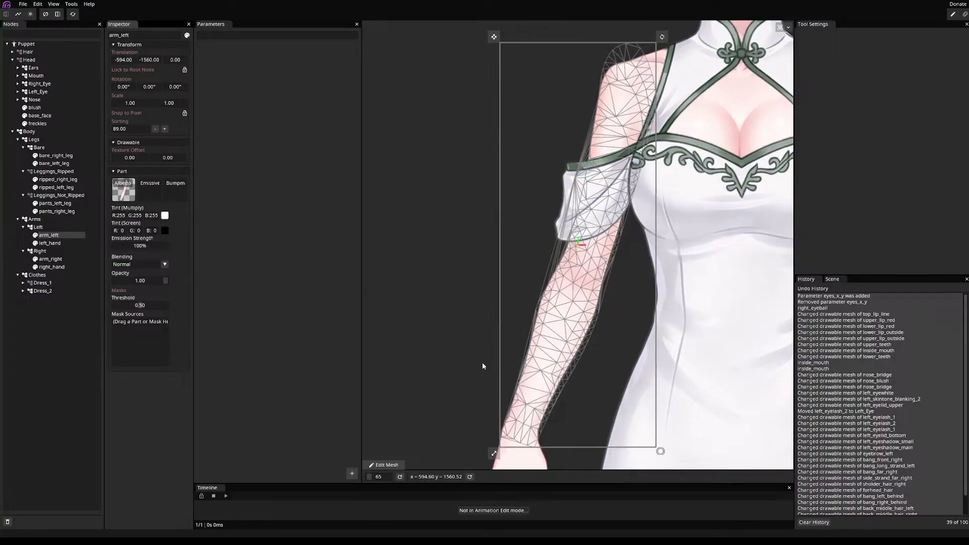
pyautogui.moveTo(462, 378); pyautogui.dragTo(424, 320)
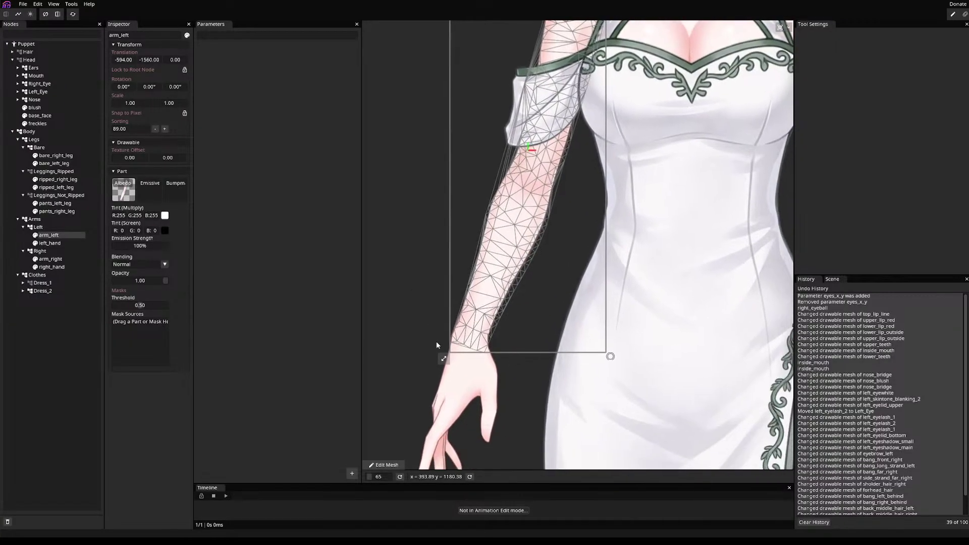
# - Open left_hand for mesh editing and generate its mesh automatically
pyautogui.click(56, 243)
pyautogui.click(384, 464)
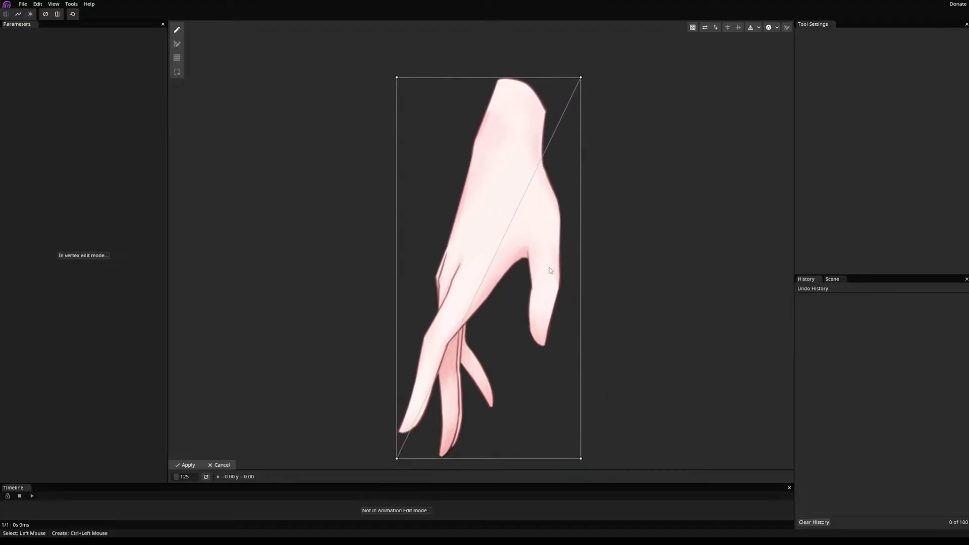
pyautogui.click(769, 27)
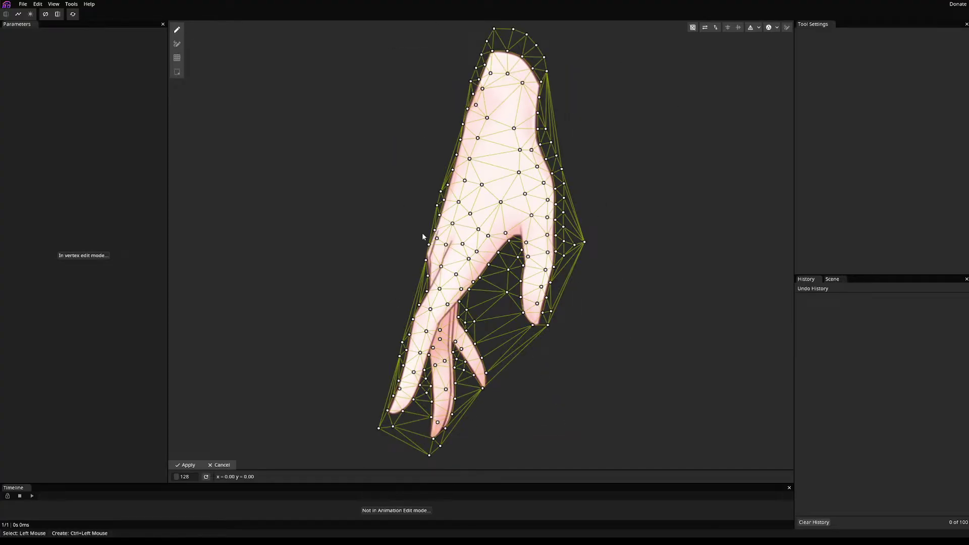
# - Delete the stray vertices standing off the outer side of the thumb in the left_hand mesh and apply it
pyautogui.keyDown('ctrl'); pyautogui.rightClick(583, 242); pyautogui.keyUp('ctrl')
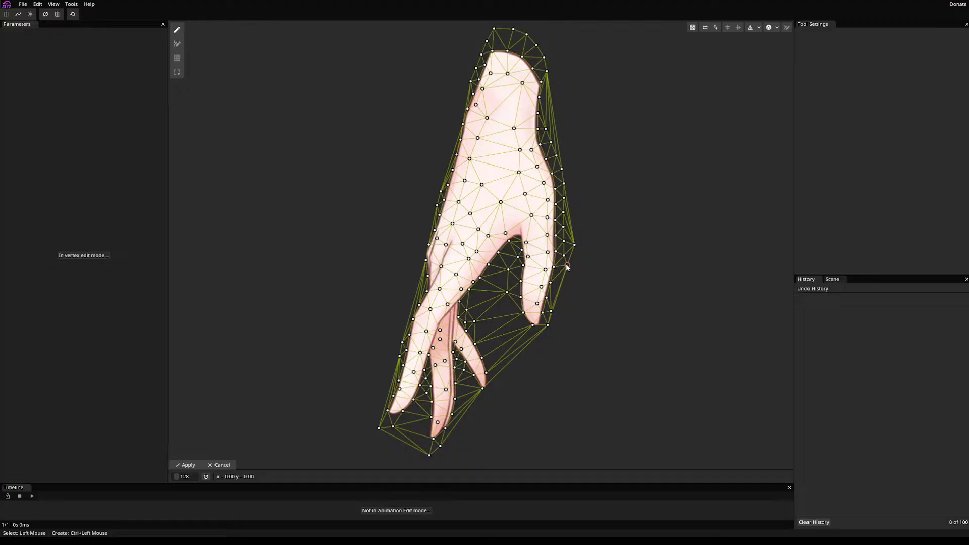
pyautogui.keyDown('ctrl'); pyautogui.rightClick(567, 266); pyautogui.keyUp('ctrl')
pyautogui.keyDown('ctrl'); pyautogui.rightClick(574, 244); pyautogui.keyUp('ctrl')
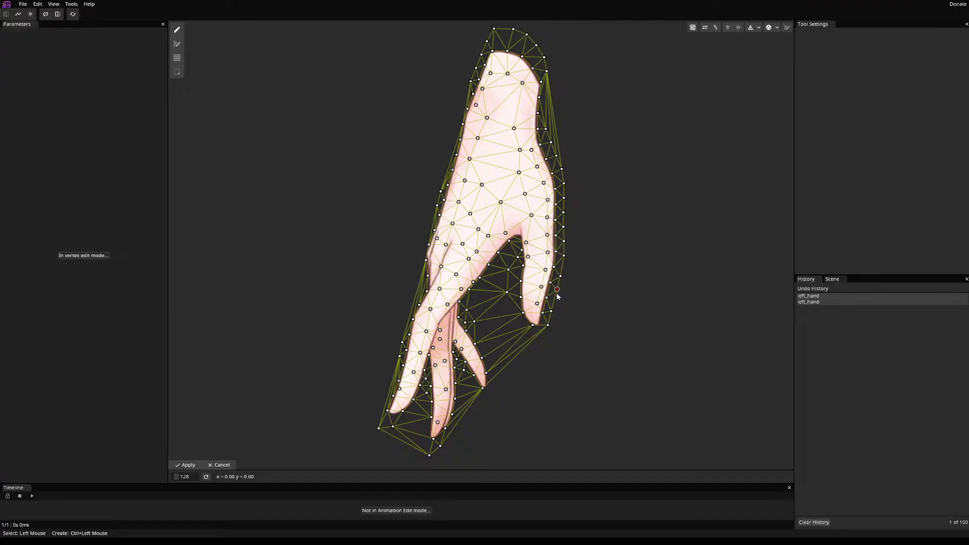
pyautogui.keyDown('ctrl'); pyautogui.rightClick(557, 292); pyautogui.keyUp('ctrl')
pyautogui.scroll(3, 604, 331)
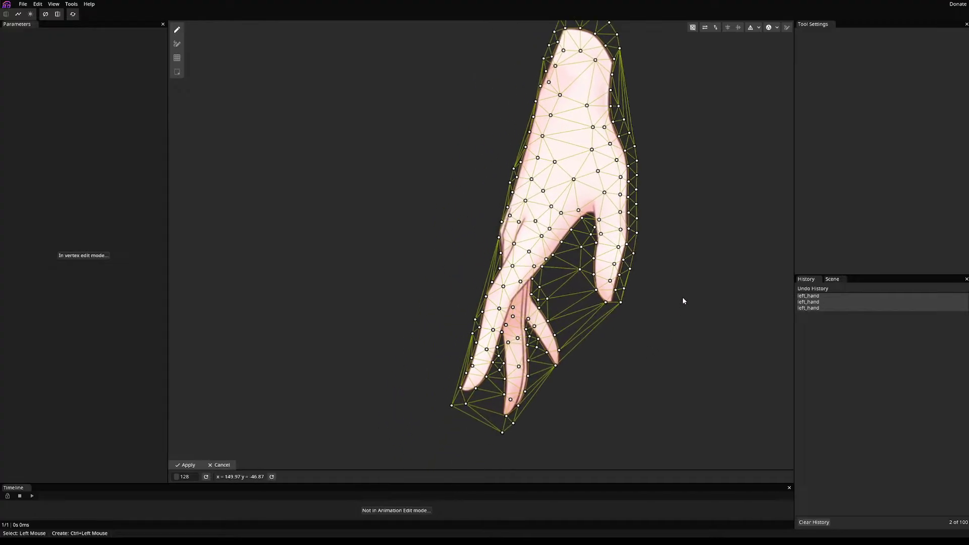
pyautogui.click(187, 464)
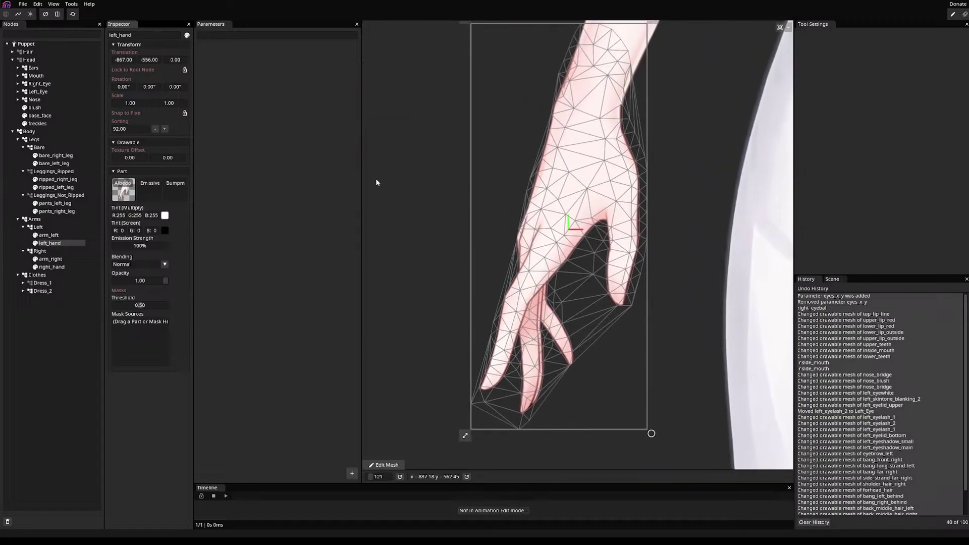
# - Copy the left_hand mesh onto right_hand and flip it horizontally to match the hand
pyautogui.click(53, 268)
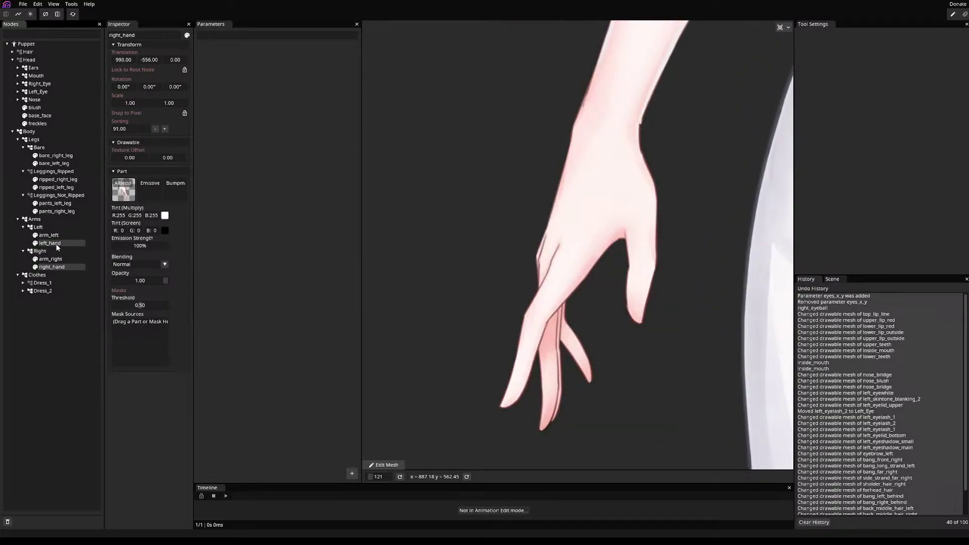
pyautogui.moveTo(53, 268); pyautogui.dragTo(163, 314)
pyautogui.moveTo(253, 422); pyautogui.dragTo(387, 464)
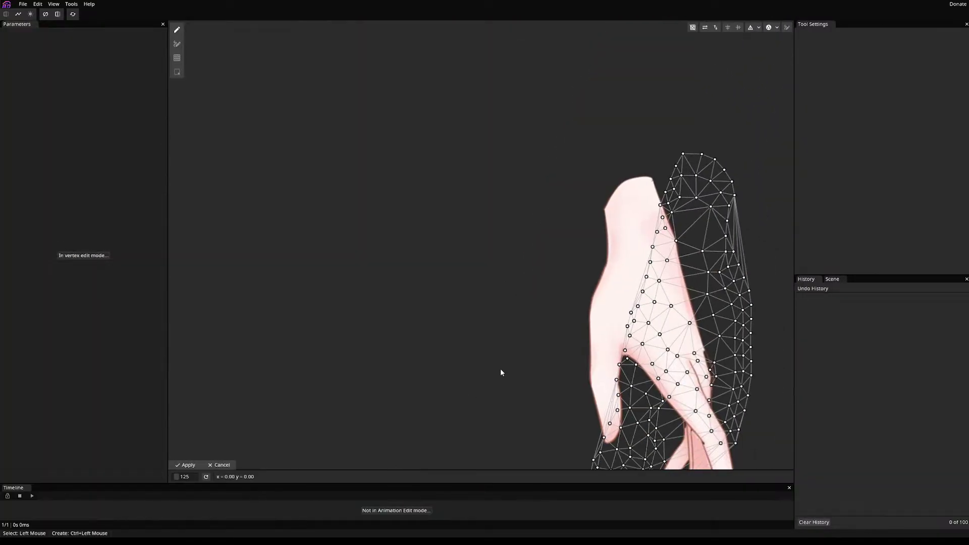
pyautogui.click(704, 27)
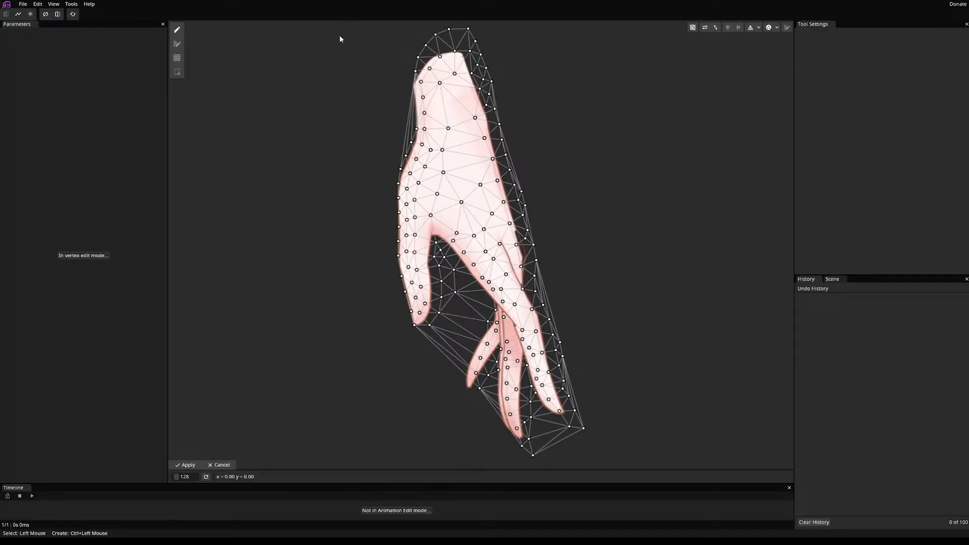
# - Select all vertices of the right_hand mesh, shift them slightly toward the thumb side and apply the mesh
pyautogui.moveTo(335, 31); pyautogui.dragTo(619, 480)
pyautogui.moveTo(343, 28); pyautogui.dragTo(617, 469)
pyautogui.moveTo(443, 175); pyautogui.dragTo(432, 177)
pyautogui.click(186, 465)
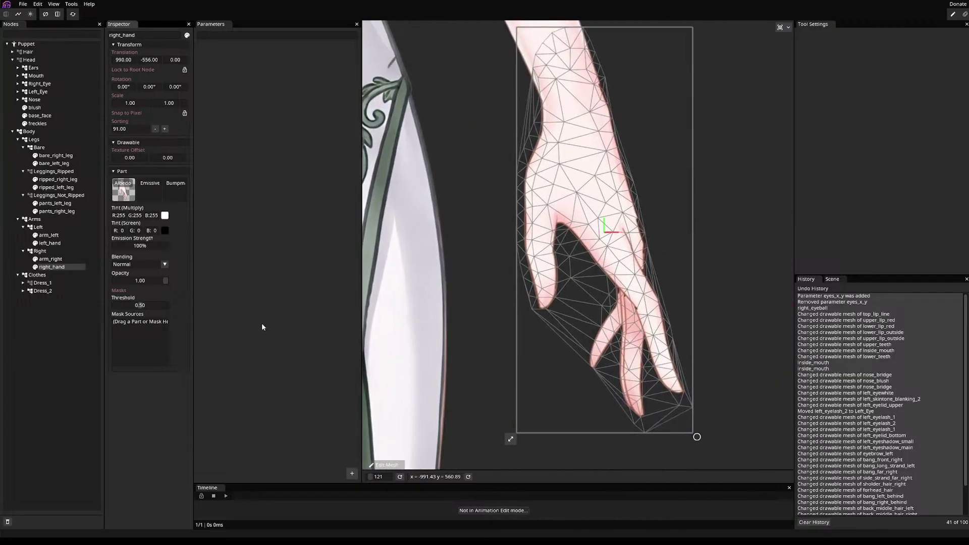
# - Hide the Arms group and collapse its nodes
pyautogui.scroll(-2, 473, 311)
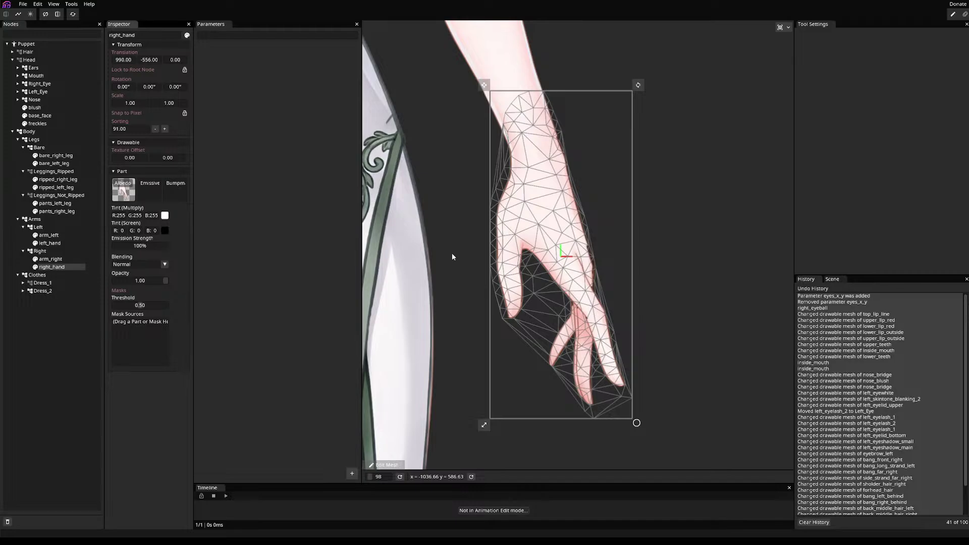
pyautogui.click(24, 221)
pyautogui.click(25, 221)
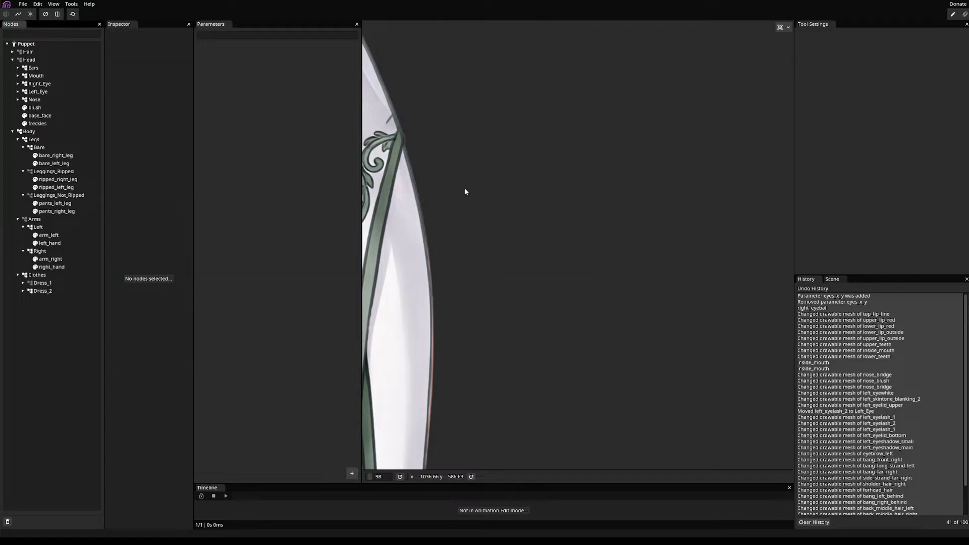
pyautogui.scroll(-6, 652, 266)
pyautogui.scroll(3, 673, 294)
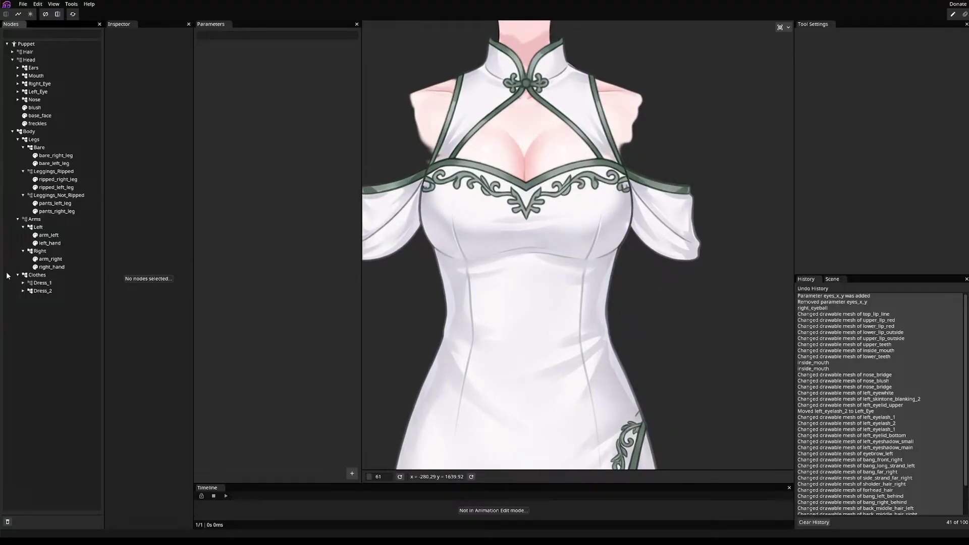
pyautogui.click(18, 219)
# - Open bare_right_leg from the Bare legs group for mesh editing and generate its mesh automatically
pyautogui.scroll(-3, 452, 289)
pyautogui.moveTo(452, 289); pyautogui.dragTo(382, 254)
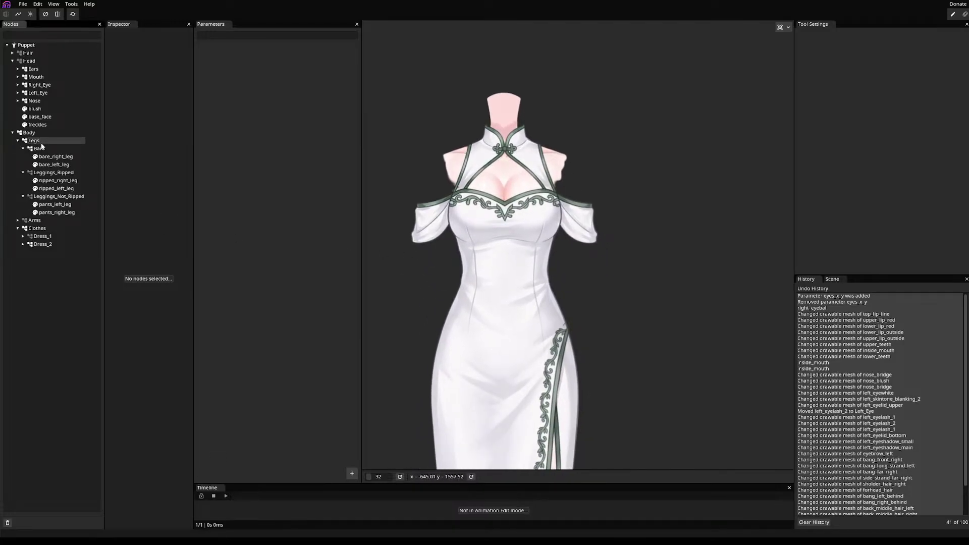
pyautogui.moveTo(39, 143); pyautogui.dragTo(47, 189)
pyautogui.scroll(-5, 431, 324)
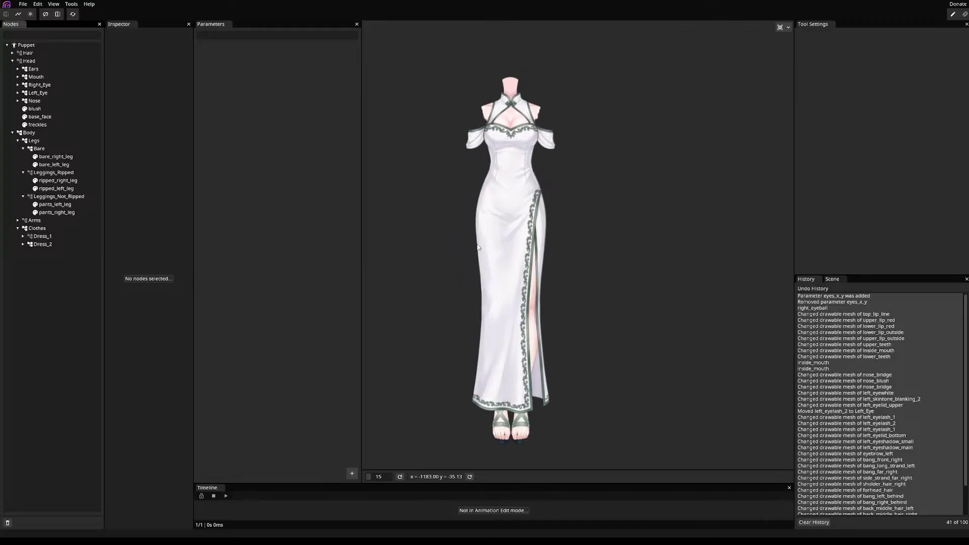
pyautogui.click(41, 158)
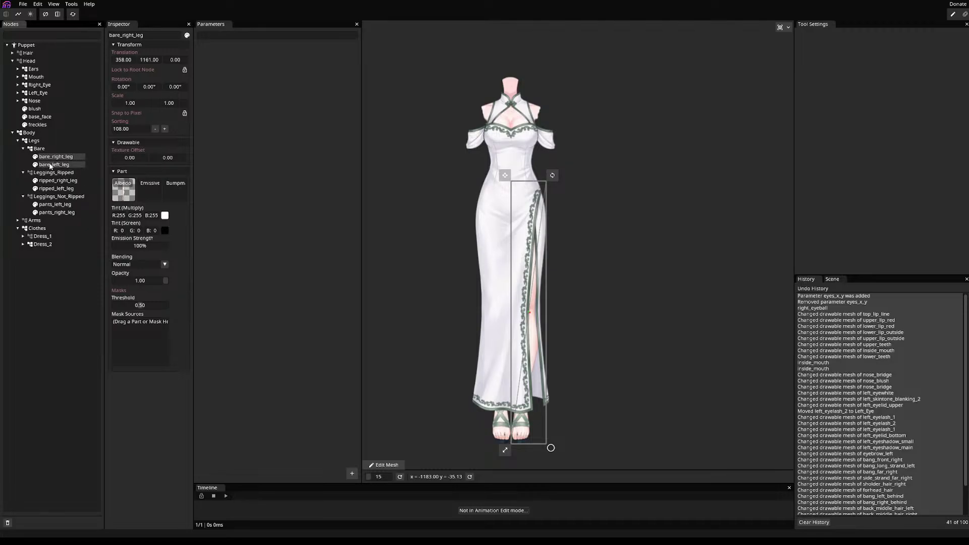
pyautogui.click(393, 465)
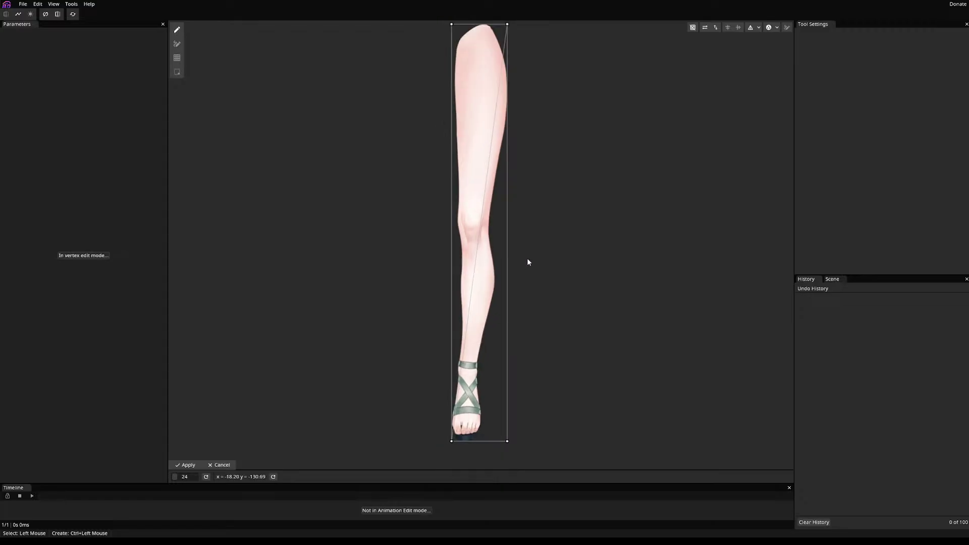
pyautogui.click(758, 28)
pyautogui.click(768, 27)
pyautogui.click(766, 28)
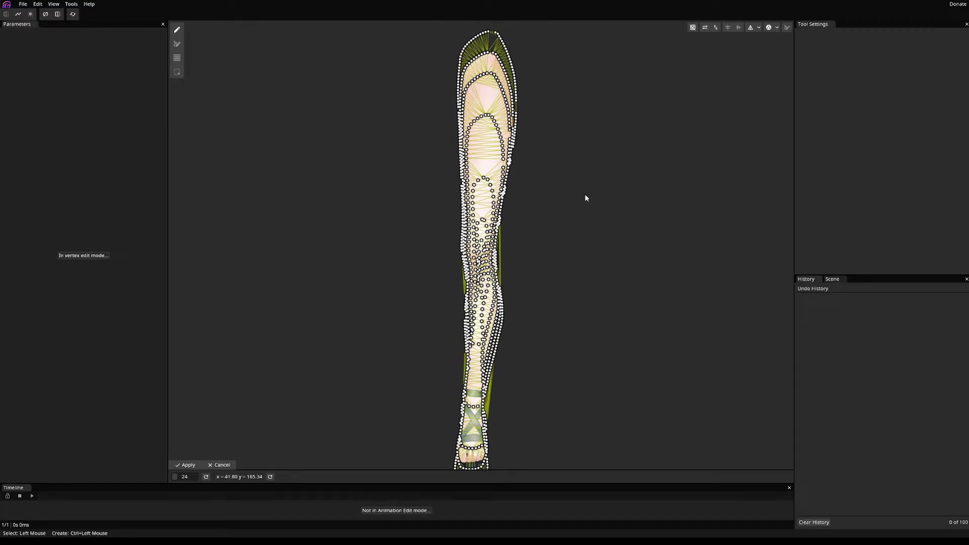
# - Check the bare_right_leg mesh from the ankle straps up to the hip and apply it
pyautogui.scroll(9, 593, 142)
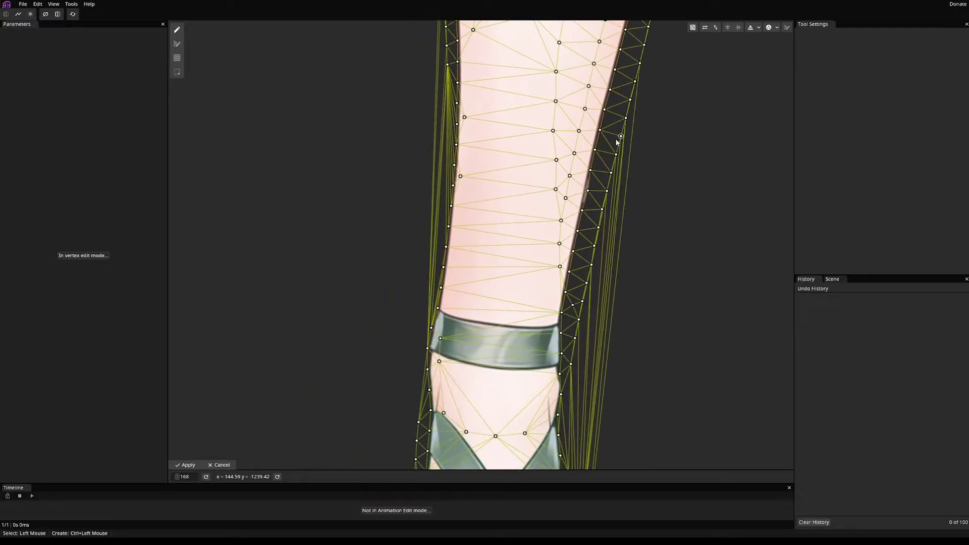
pyautogui.scroll(-9, 589, 231)
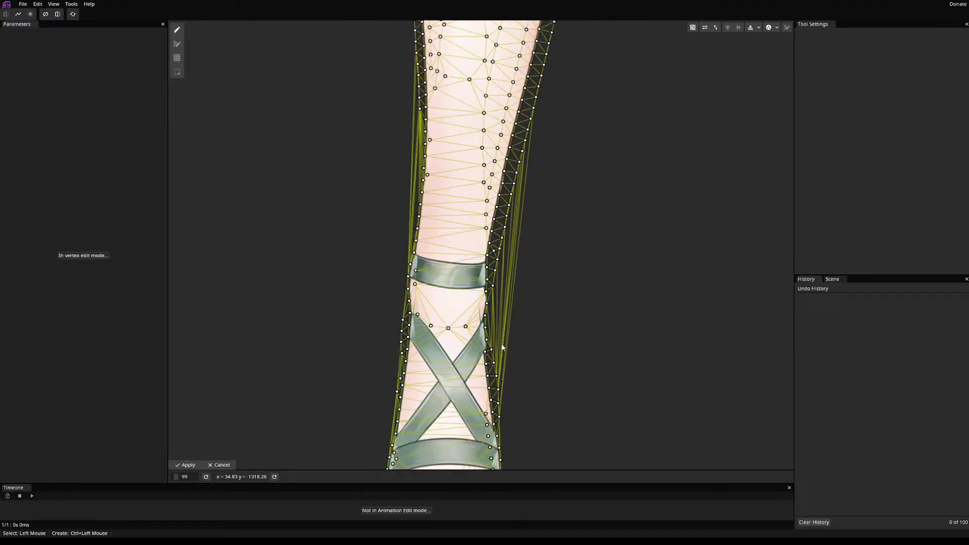
pyautogui.moveTo(566, 209); pyautogui.dragTo(587, 228)
pyautogui.scroll(5, 463, 175)
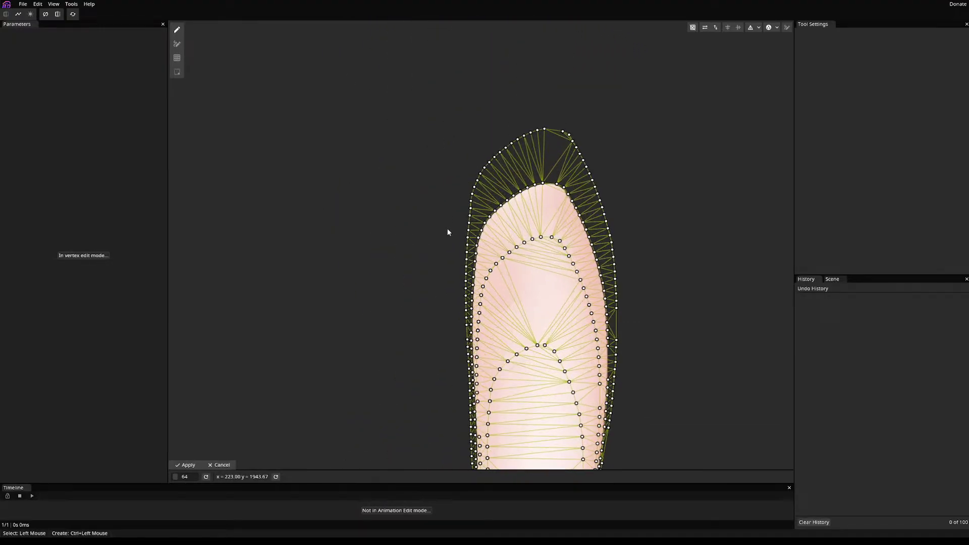
pyautogui.scroll(-4, 431, 212)
pyautogui.moveTo(447, 229); pyautogui.dragTo(441, 143)
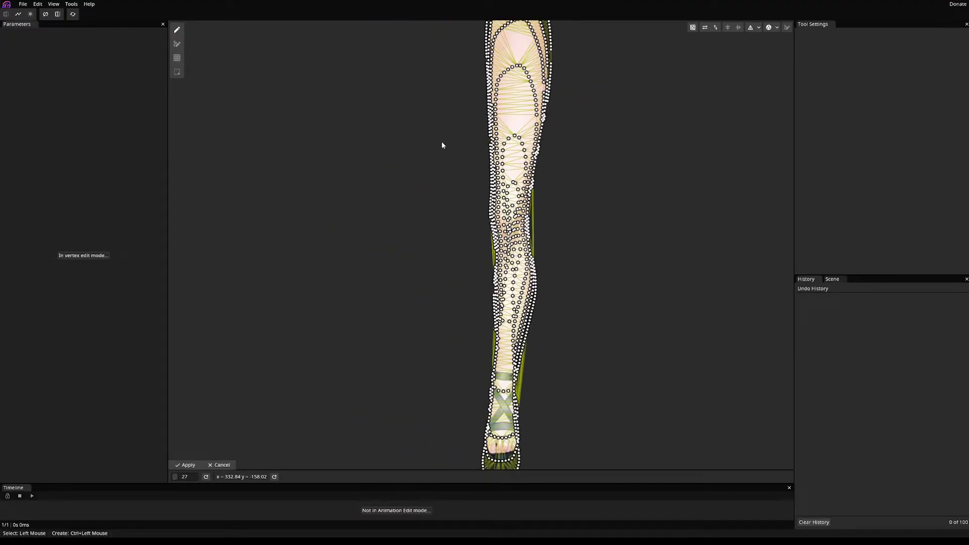
pyautogui.click(178, 465)
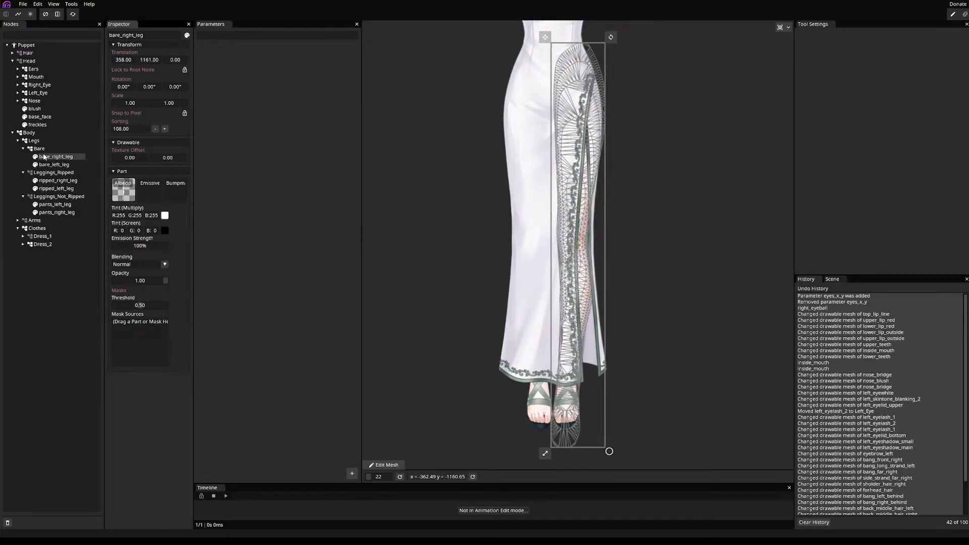
# - Copy the bare_right_leg mesh onto bare_left_leg, mirror it horizontally to fit the leg and apply it
pyautogui.click(56, 164)
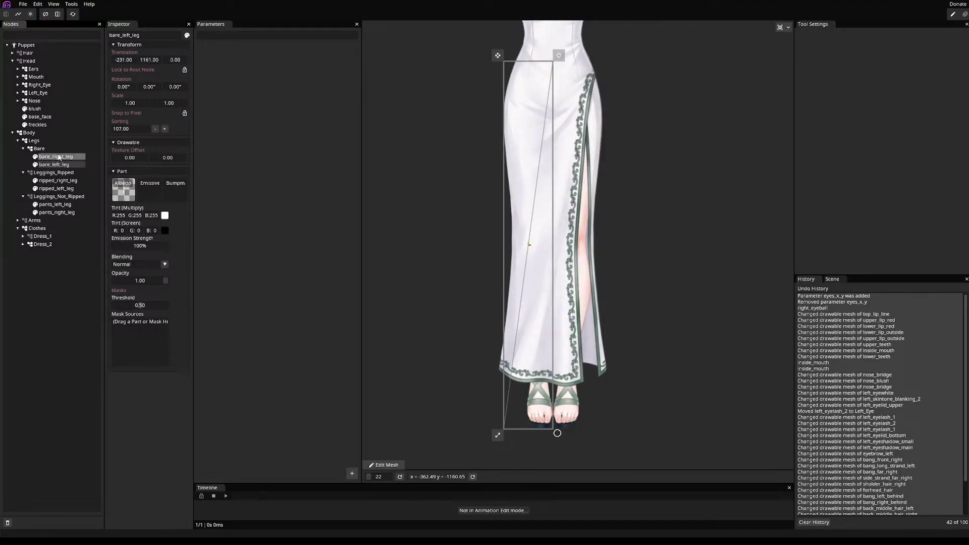
pyautogui.click(56, 156)
pyautogui.click(66, 164)
pyautogui.moveTo(69, 155); pyautogui.dragTo(388, 464)
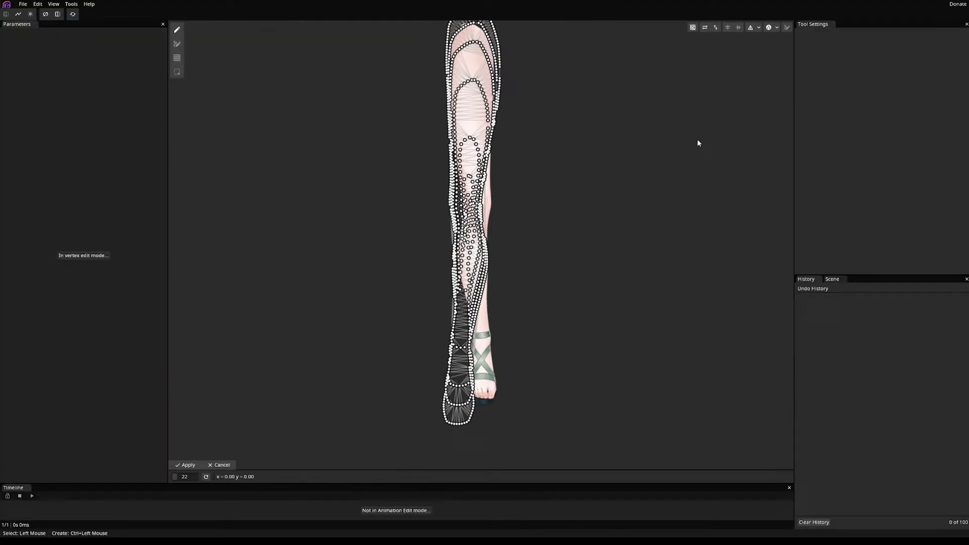
pyautogui.click(692, 27)
pyautogui.scroll(5, 542, 326)
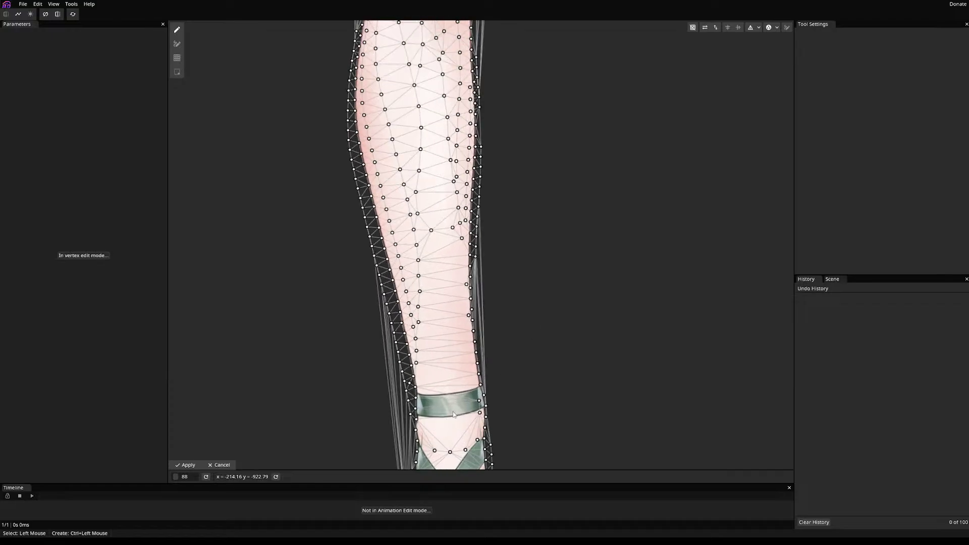
pyautogui.scroll(5, 505, 319)
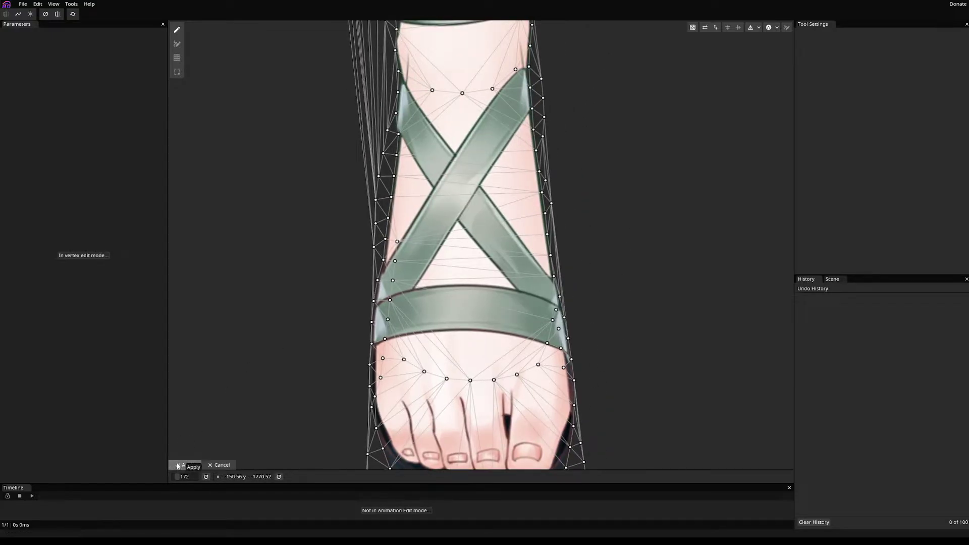
pyautogui.click(178, 466)
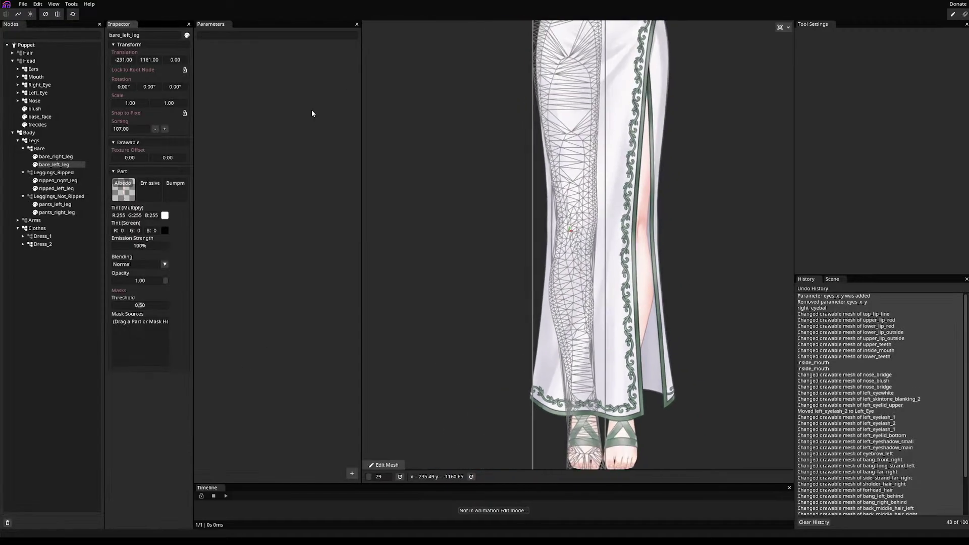
pyautogui.click(58, 181)
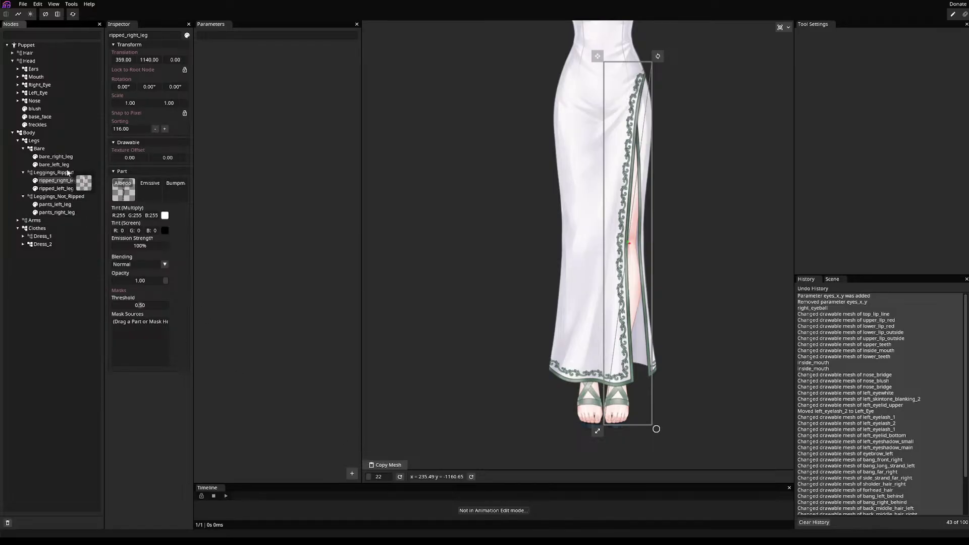
pyautogui.moveTo(58, 180); pyautogui.dragTo(398, 460)
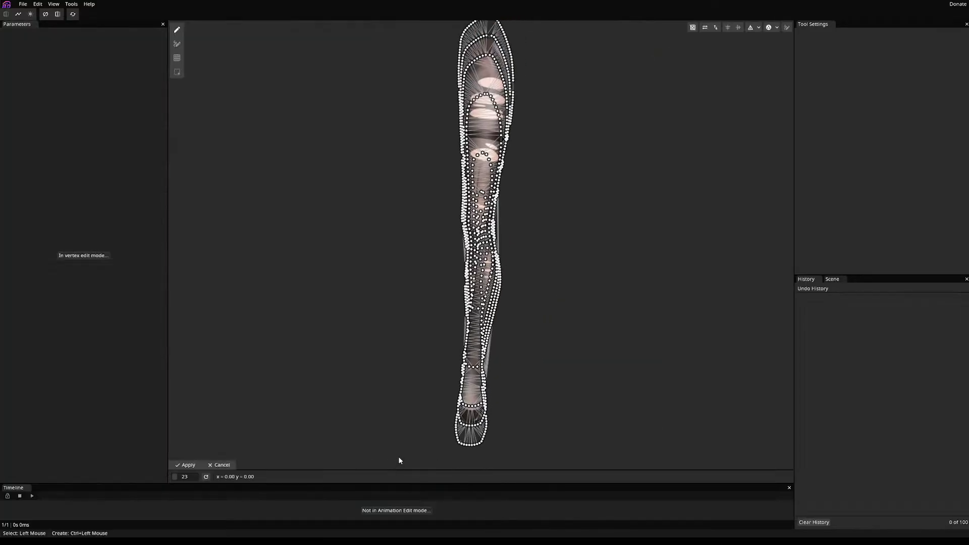
pyautogui.scroll(10, 488, 386)
pyautogui.scroll(4, 646, 156)
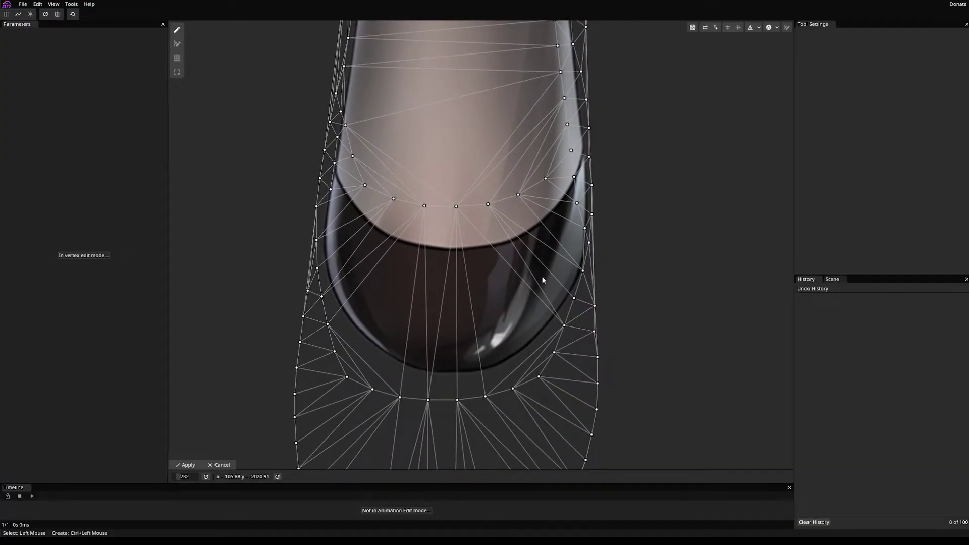
pyautogui.click(220, 464)
pyautogui.scroll(-5, 298, 255)
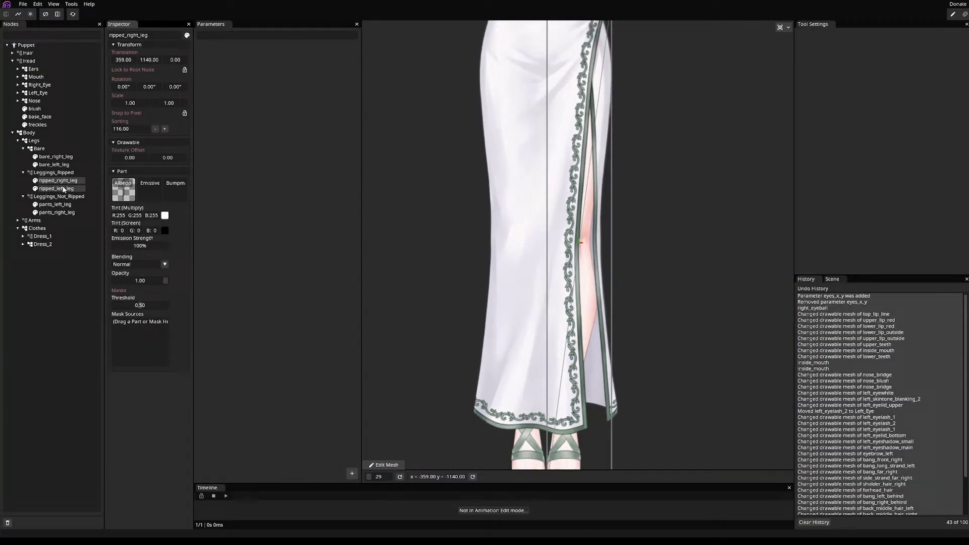
# - Generate the mesh of ripped_right_leg automatically, check how it fits around the foot and apply it
pyautogui.click(385, 463)
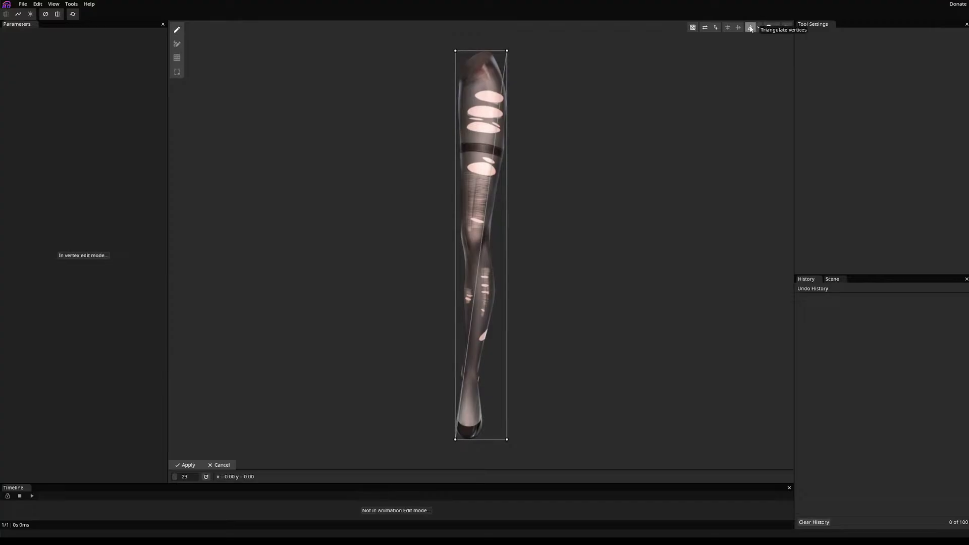
pyautogui.click(768, 27)
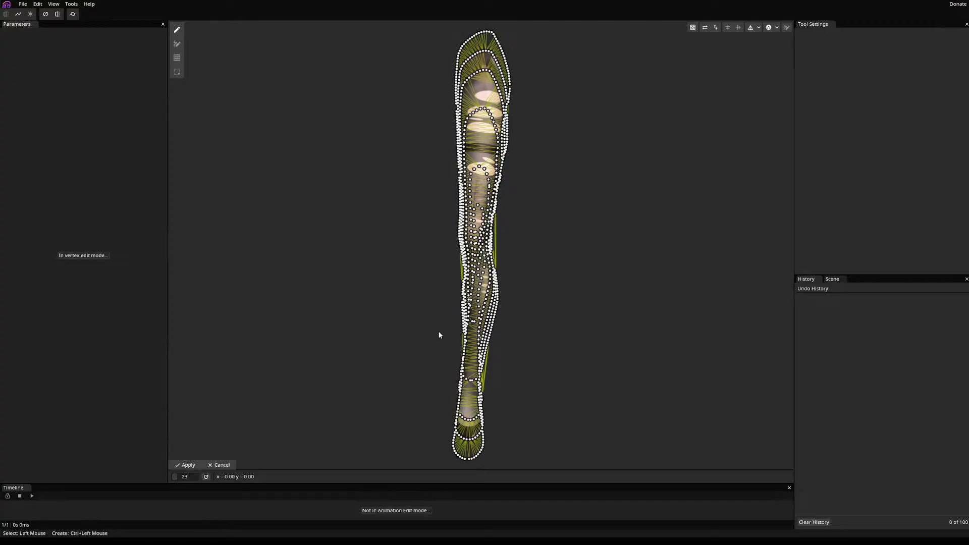
pyautogui.scroll(10, 438, 334)
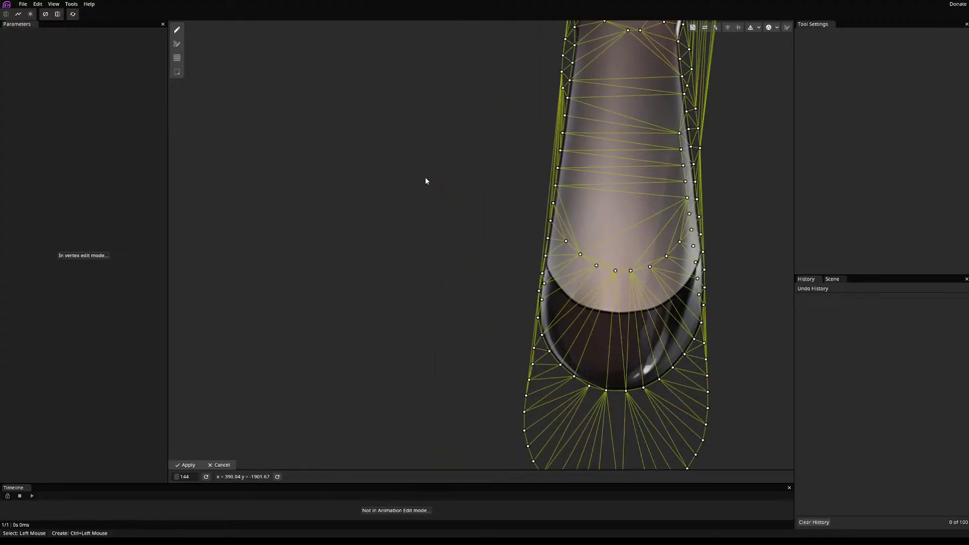
pyautogui.click(183, 465)
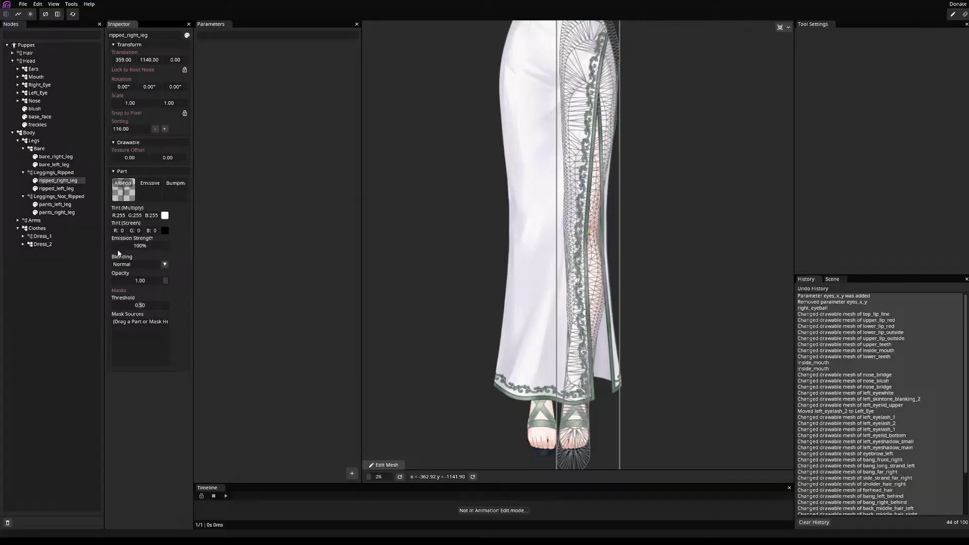
# - Copy the ripped_right_leg mesh onto ripped_left_leg and mirror it horizontally
pyautogui.click(66, 188)
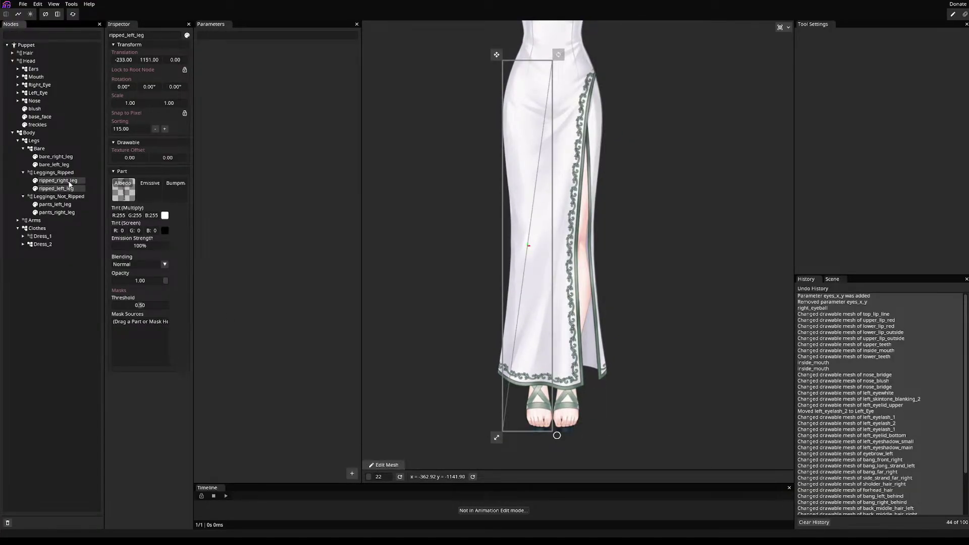
pyautogui.click(386, 464)
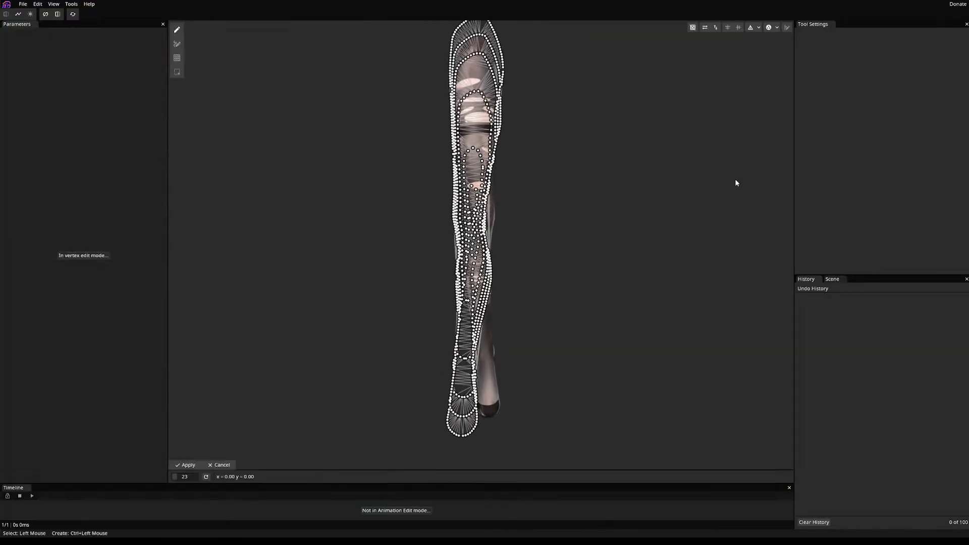
pyautogui.scroll(8, 428, 460)
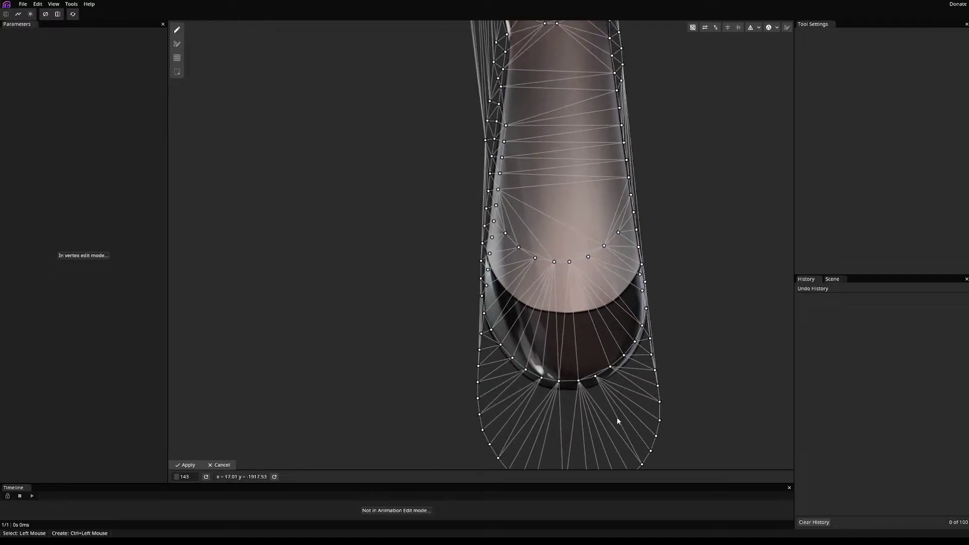
# - Select all vertices of the ripped_left_leg mesh and shift them slightly downward so they follow the shoe's toe outline
pyautogui.scroll(-10, 522, 341)
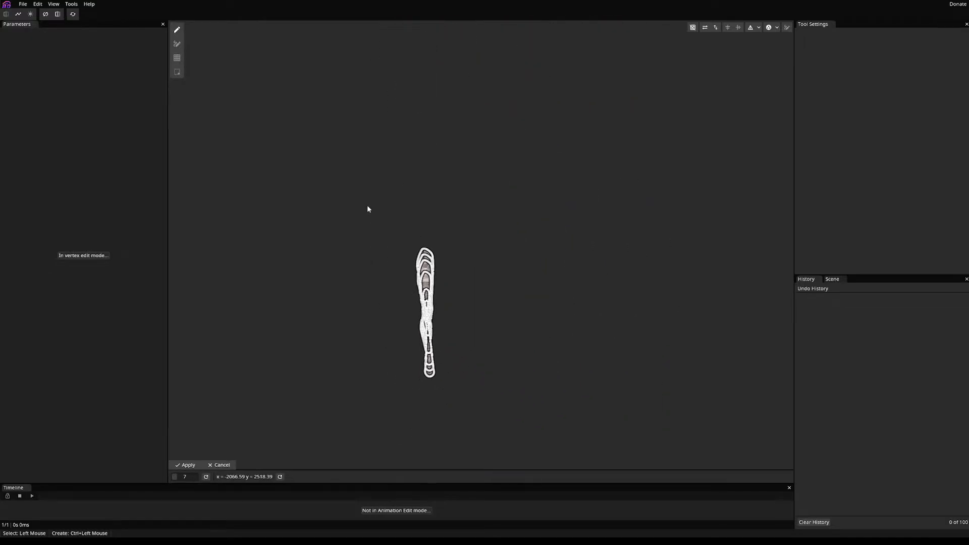
pyautogui.moveTo(368, 210); pyautogui.dragTo(511, 468)
pyautogui.scroll(5, 446, 411)
pyautogui.scroll(10, 470, 212)
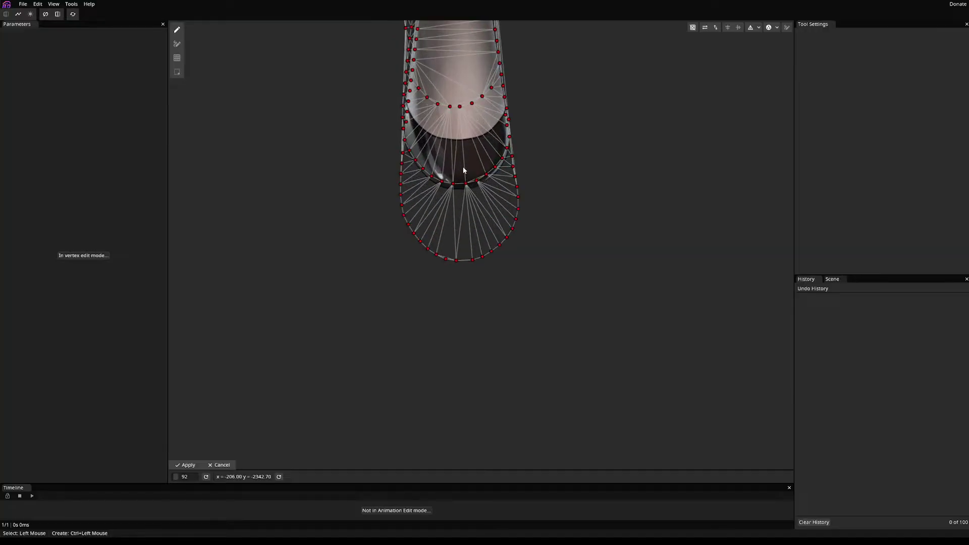
pyautogui.moveTo(471, 200); pyautogui.dragTo(474, 210)
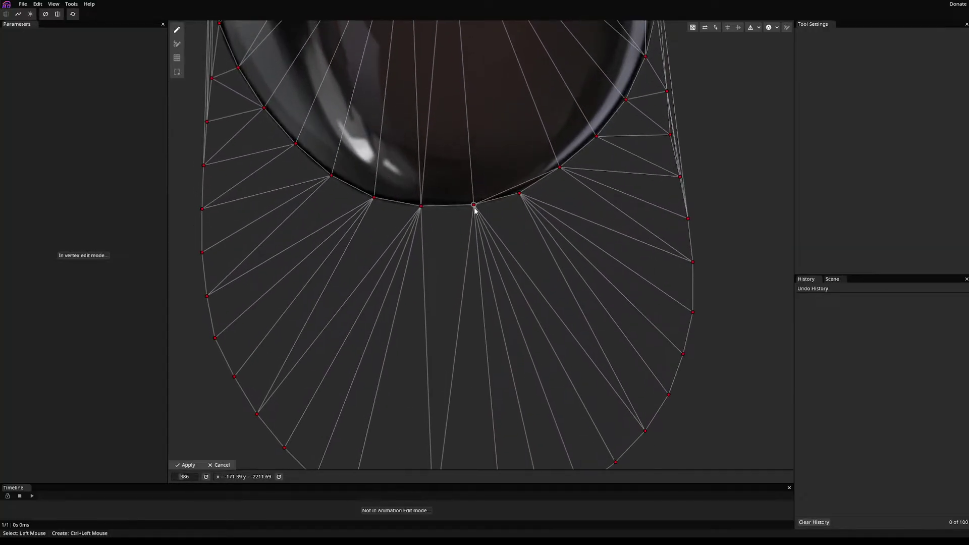
pyautogui.scroll(-8, 474, 210)
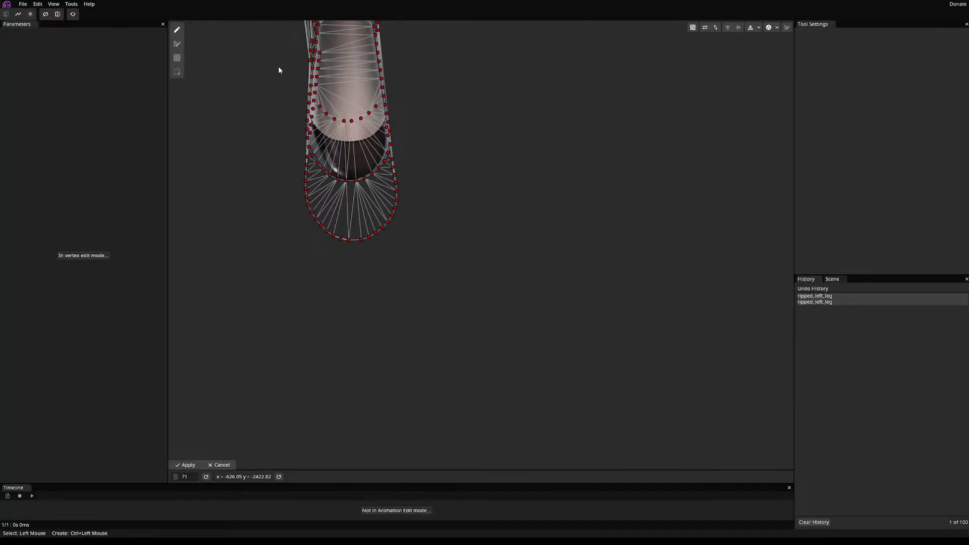
# - Check the shifted ripped_left_leg mesh along the leg, save the project and apply the mesh
pyautogui.scroll(-4, 284, 118)
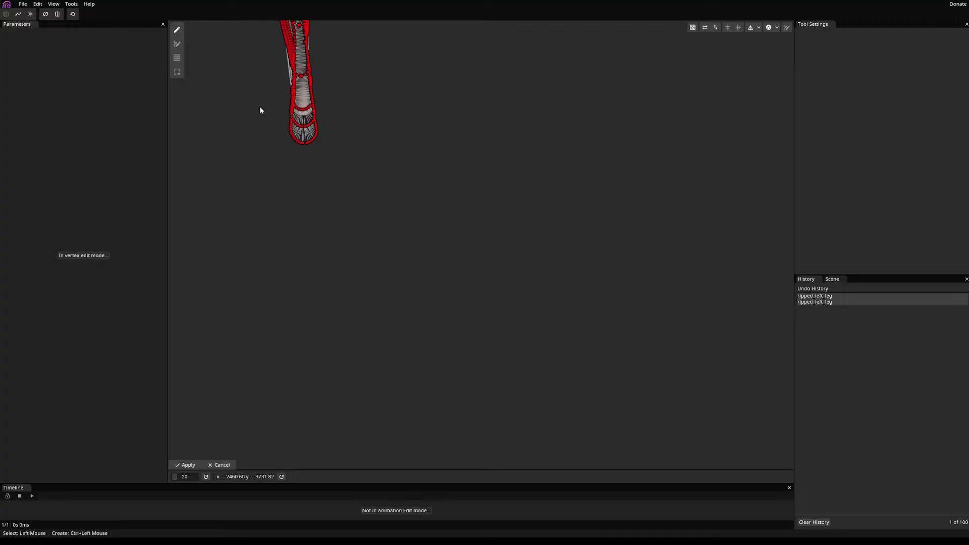
pyautogui.scroll(10, 271, 284)
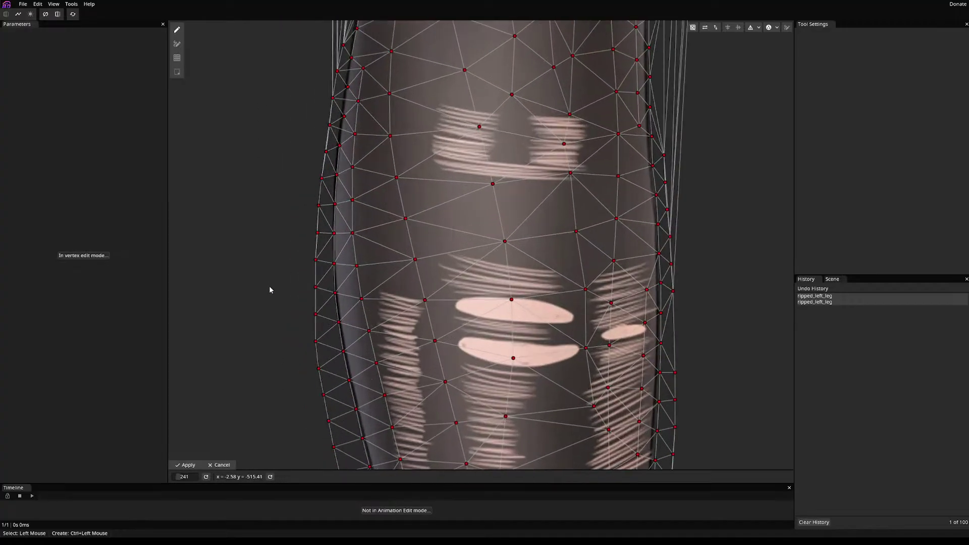
pyautogui.scroll(-2, 262, 303)
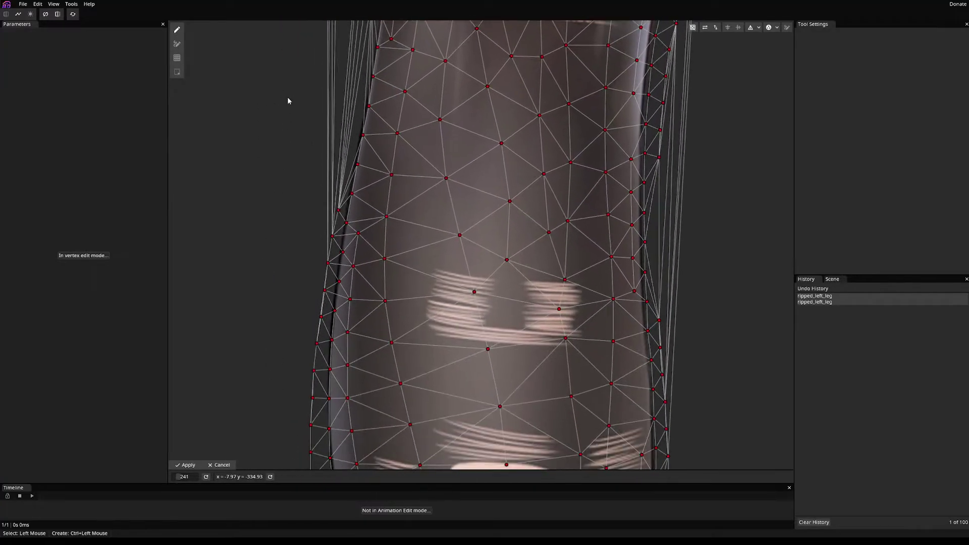
pyautogui.hotkey('ctrl', 's')
pyautogui.scroll(-3, 300, 232)
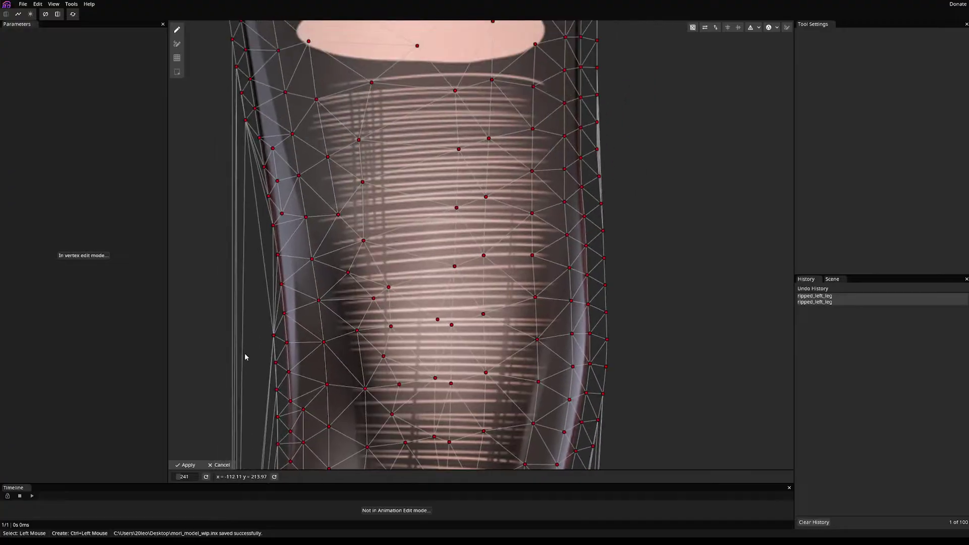
pyautogui.click(188, 465)
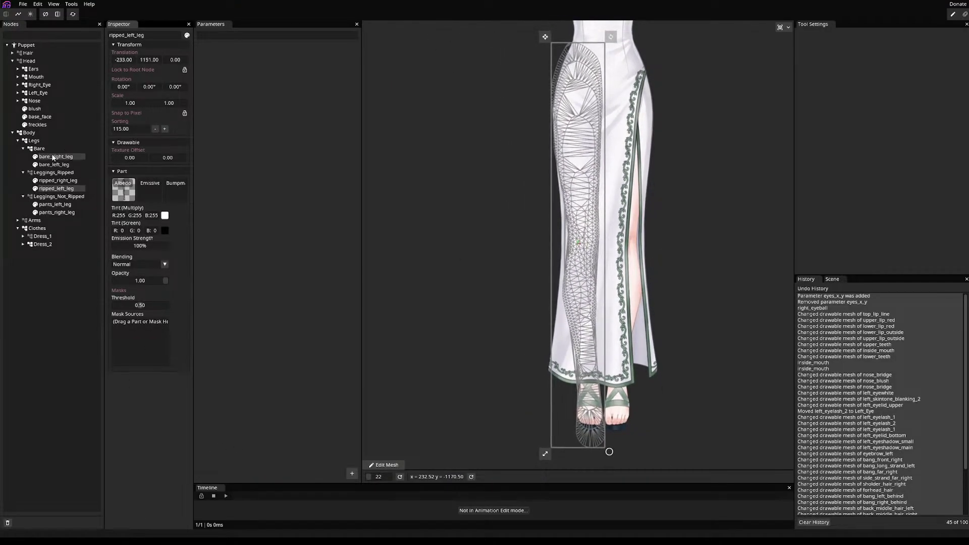
# - Generate the mesh of pants_left_leg in the Leggings_Not_Ripped group automatically and apply it
pyautogui.click(52, 204)
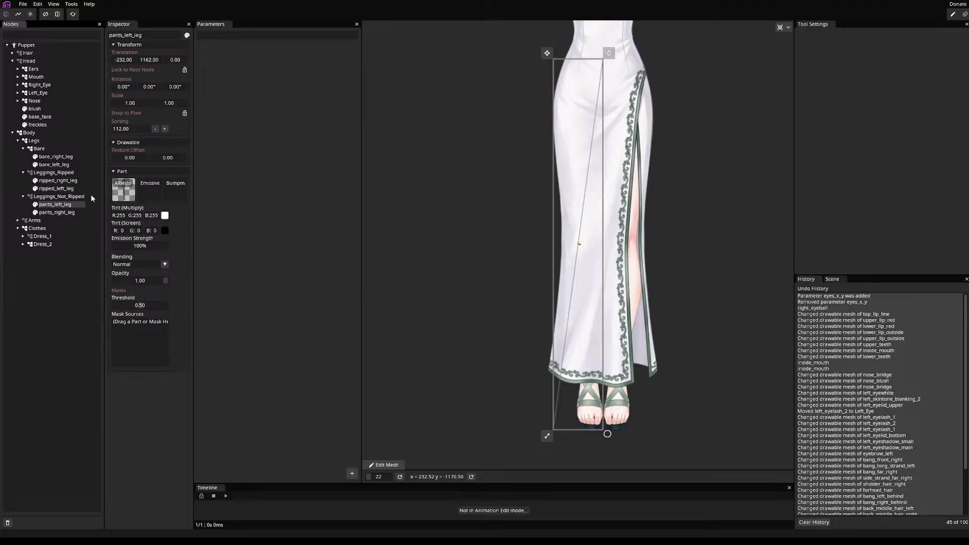
pyautogui.click(372, 465)
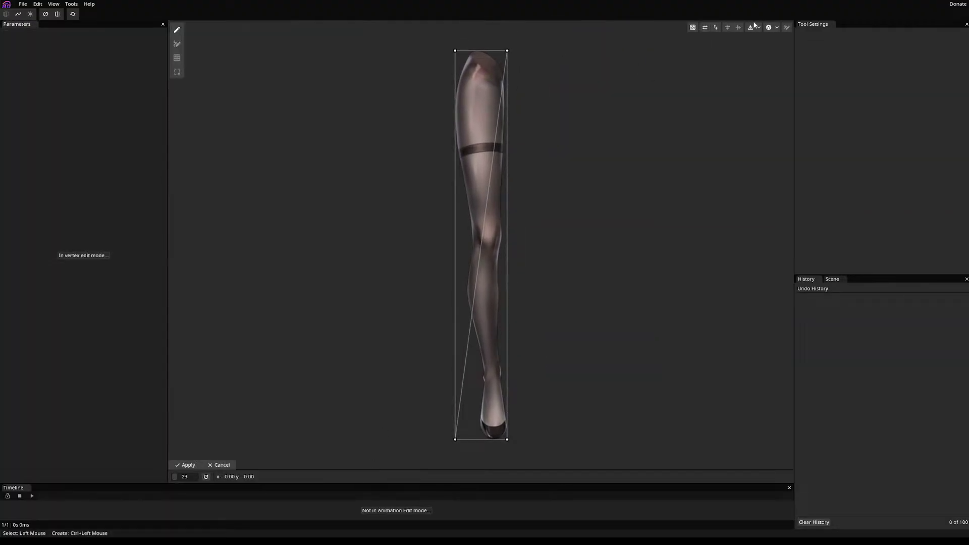
pyautogui.click(768, 28)
pyautogui.scroll(10, 459, 358)
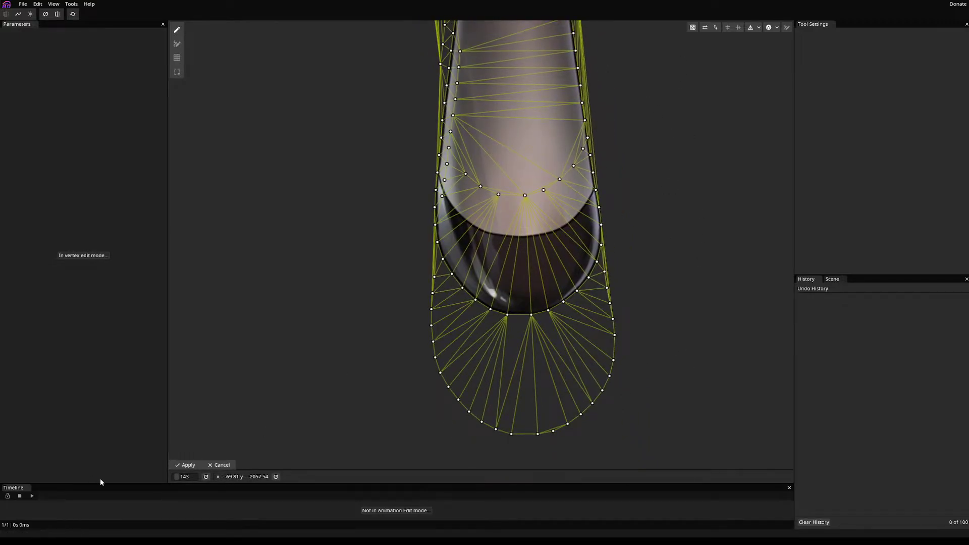
pyautogui.click(187, 464)
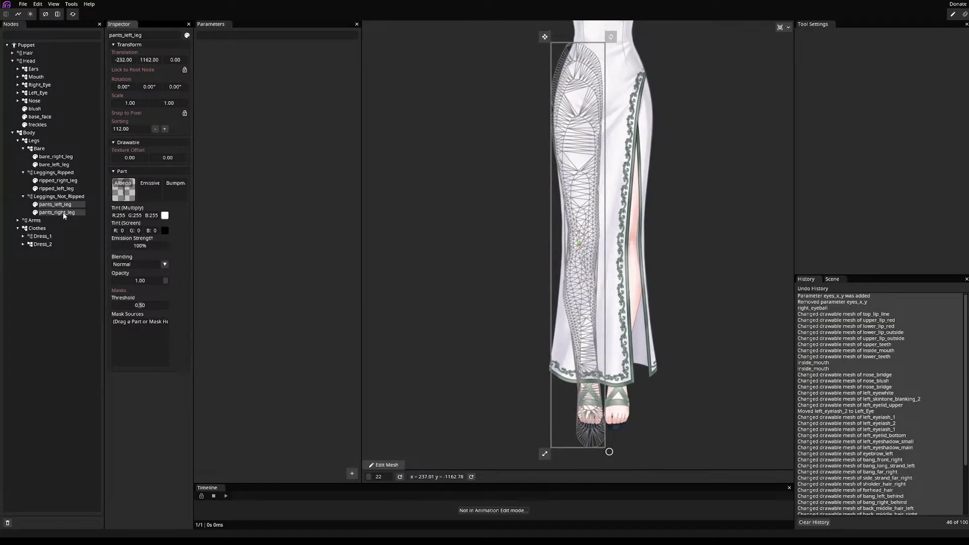
# - Copy the pants_left_leg mesh onto pants_right_leg, flip it horizontally, check its fit from foot to thigh, apply it and deselect the part
pyautogui.moveTo(63, 212); pyautogui.dragTo(372, 465)
pyautogui.click(704, 29)
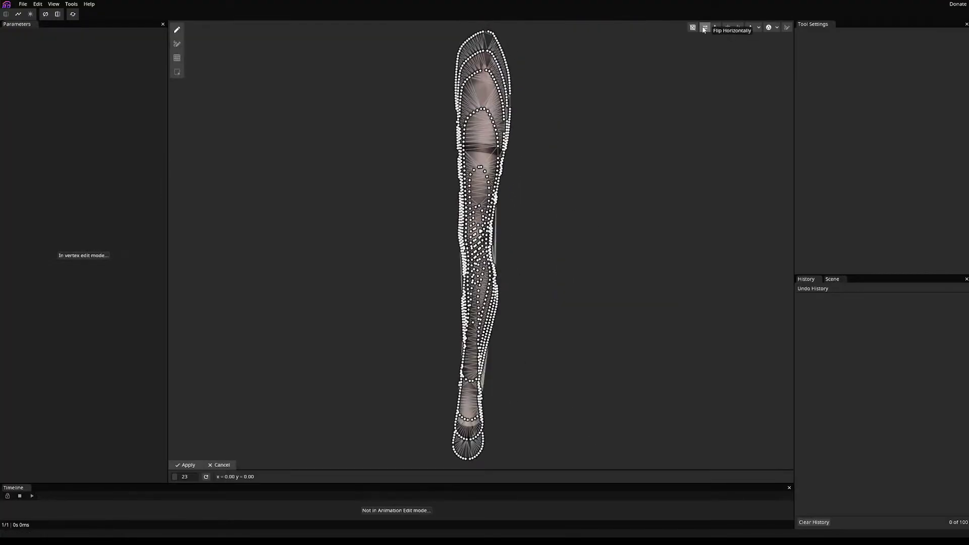
pyautogui.scroll(10, 388, 445)
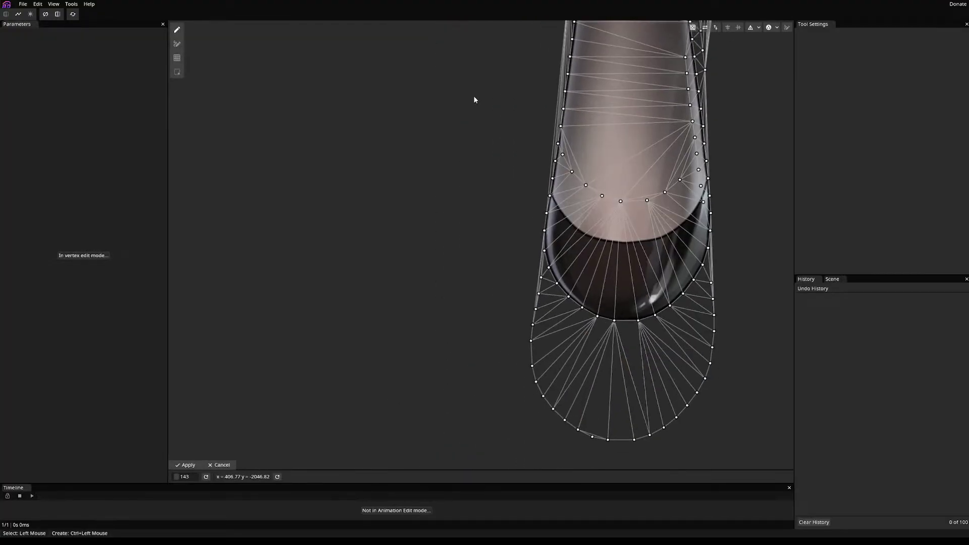
pyautogui.scroll(3, 573, 302)
pyautogui.scroll(-10, 376, 365)
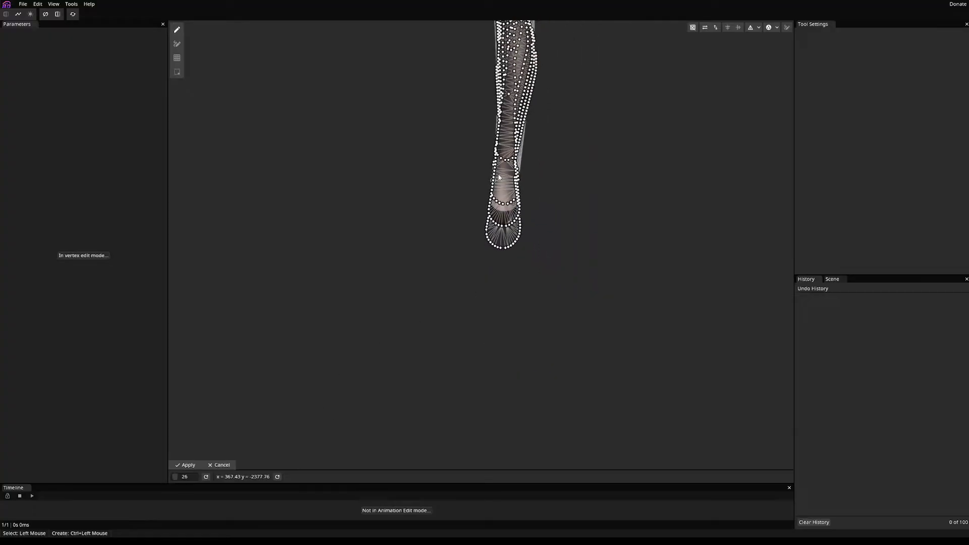
pyautogui.scroll(10, 464, 304)
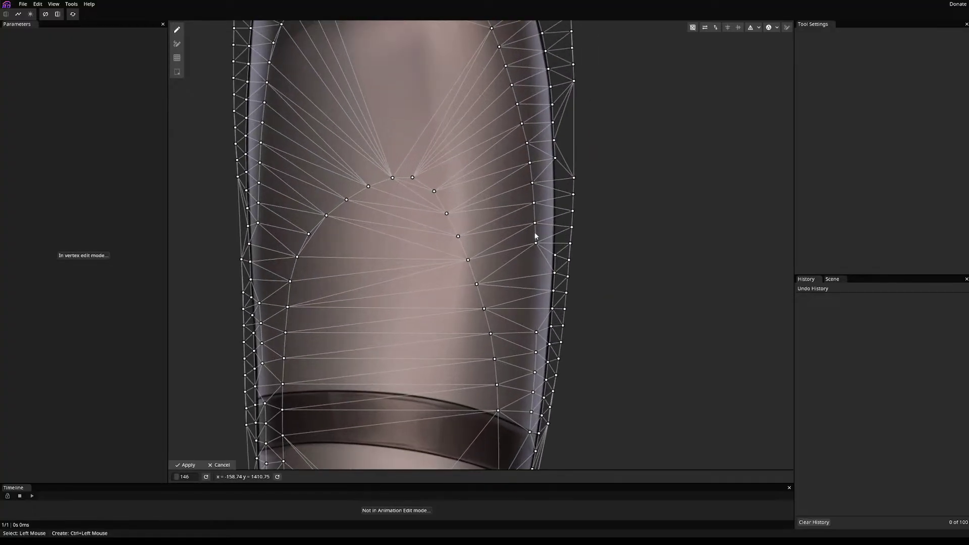
pyautogui.moveTo(590, 279); pyautogui.dragTo(621, 76)
pyautogui.click(179, 465)
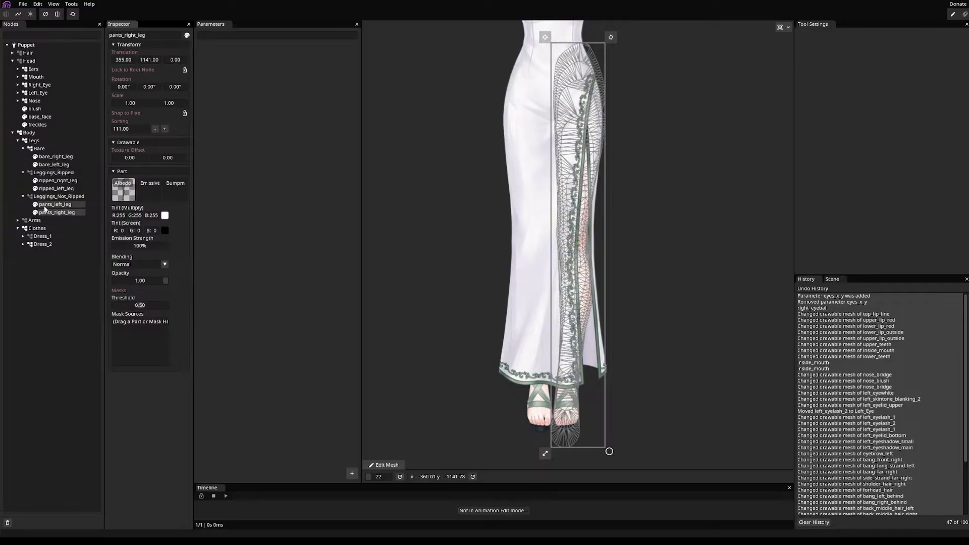
pyautogui.click(34, 266)
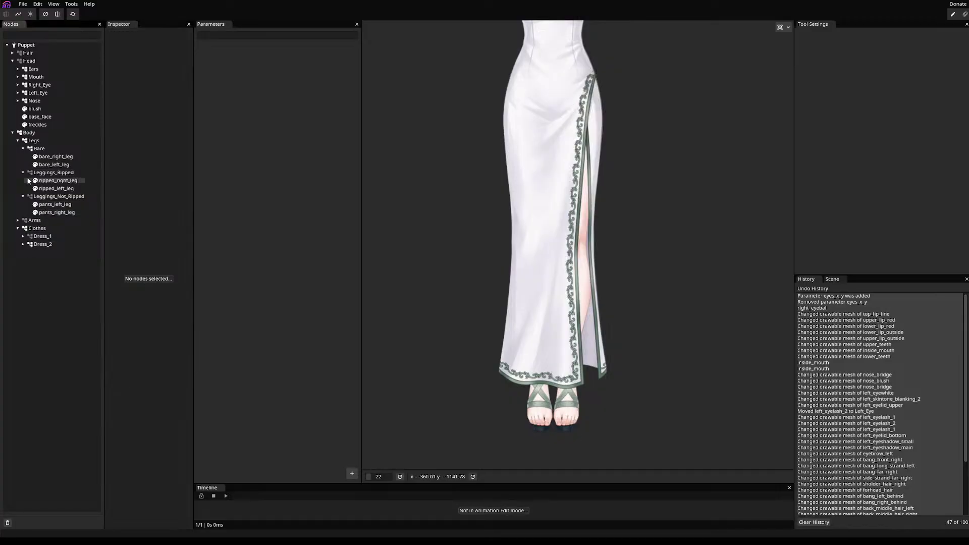
# - Hide the Legs group and switch the visible outfit from Dress_2 to Dress_1
pyautogui.click(25, 141)
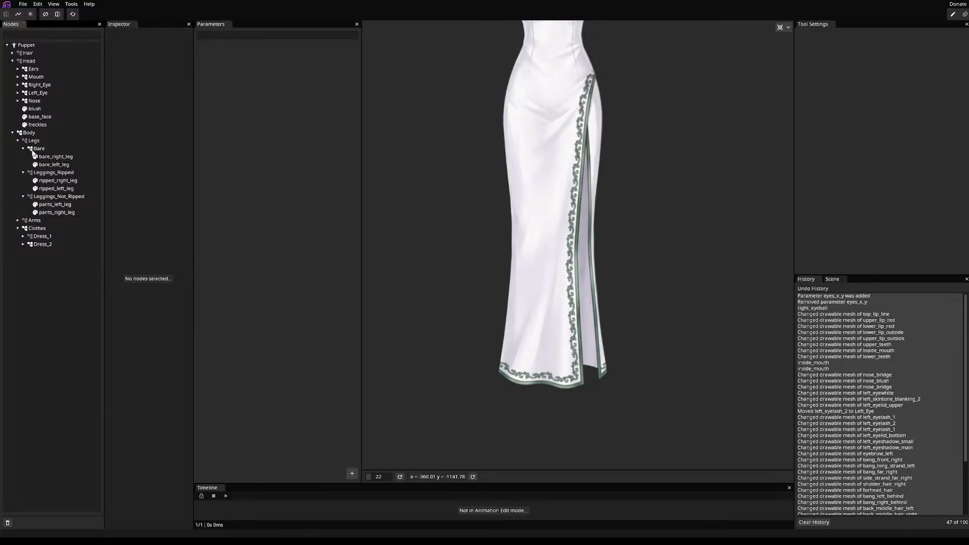
pyautogui.click(24, 148)
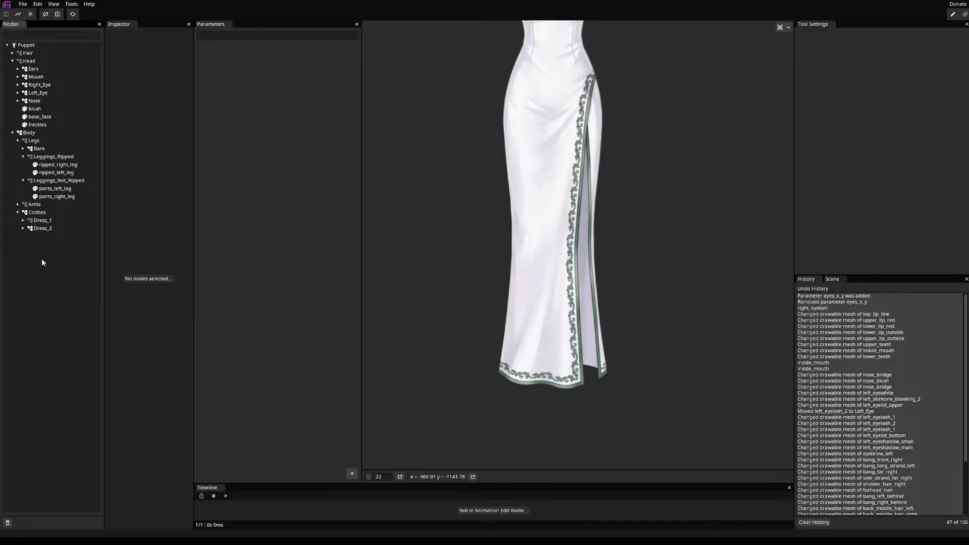
pyautogui.click(38, 221)
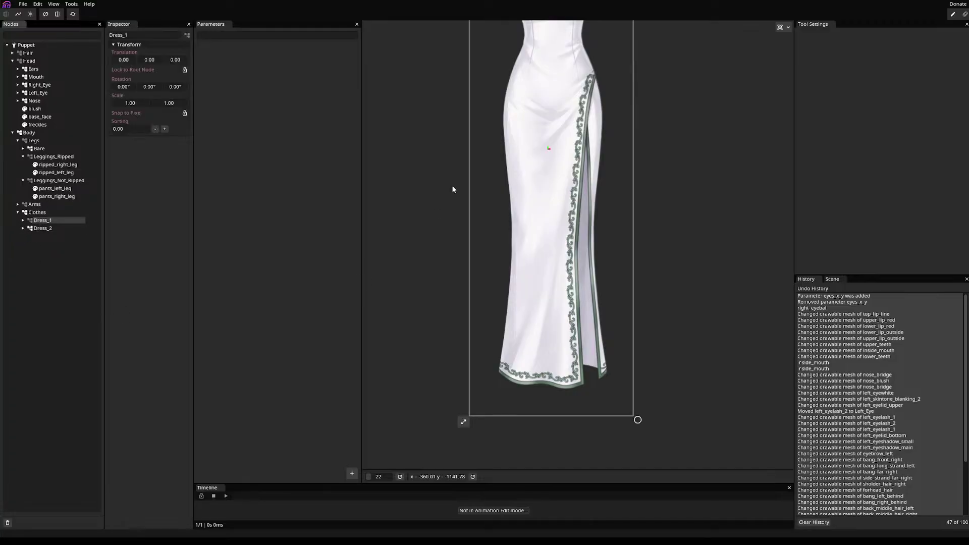
pyautogui.moveTo(454, 189); pyautogui.dragTo(435, 352)
pyautogui.click(28, 228)
pyautogui.click(28, 228)
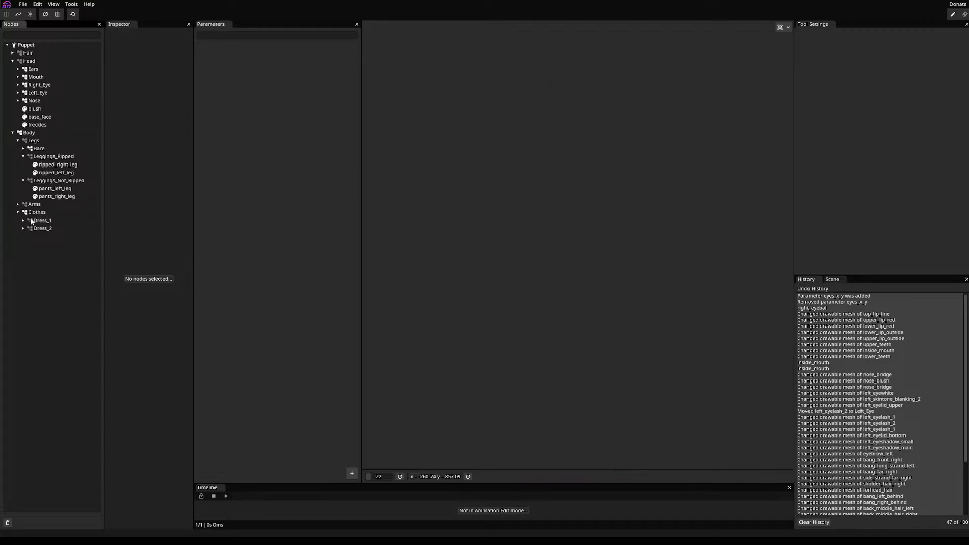
pyautogui.scroll(2, 466, 176)
pyautogui.scroll(5, 467, 175)
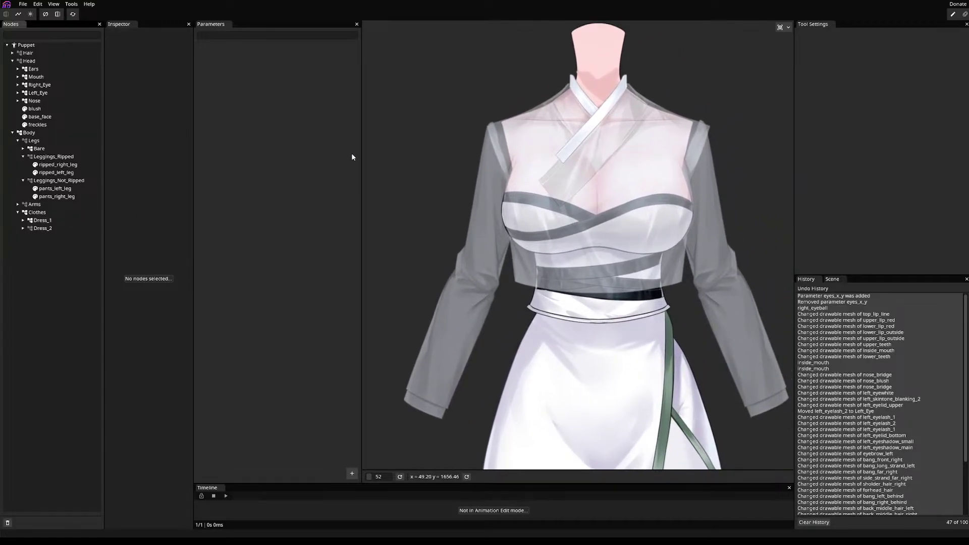
# - Expand the Dress_1 group, then generate the mesh of abdomen_dress_1 automatically and apply it
pyautogui.click(23, 220)
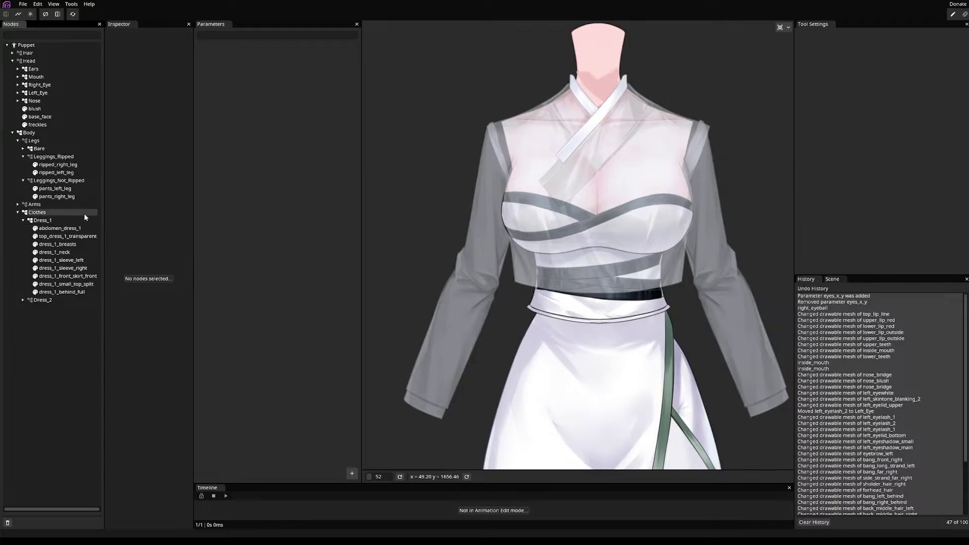
pyautogui.click(71, 229)
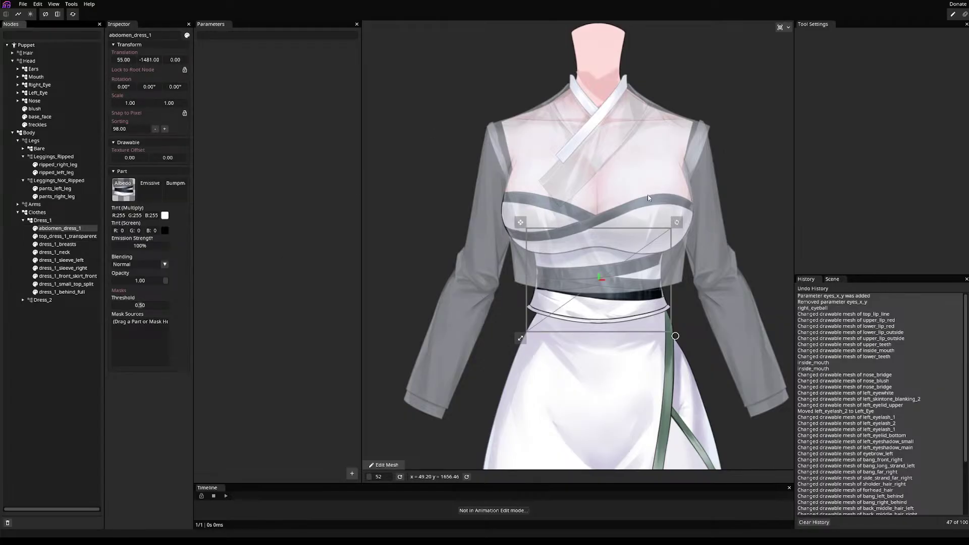
pyautogui.click(386, 464)
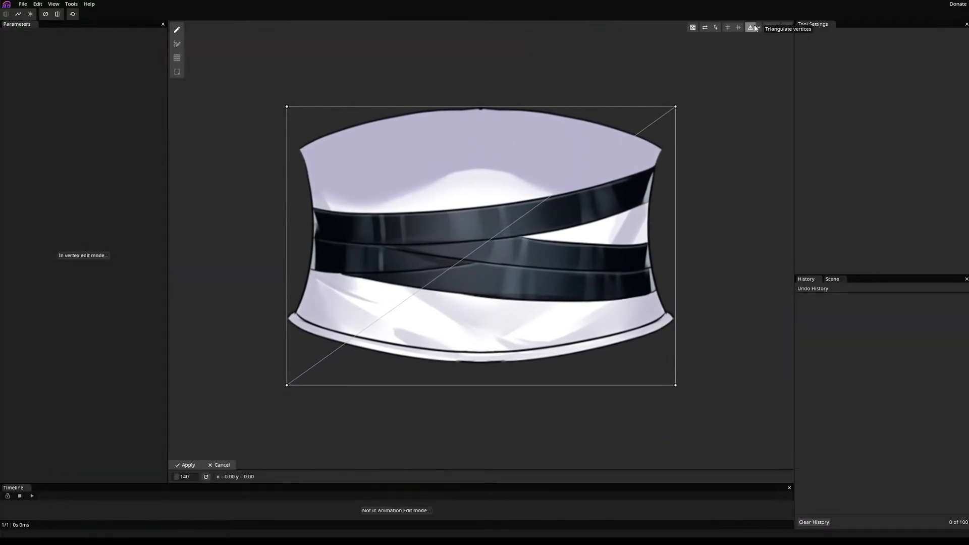
pyautogui.click(755, 28)
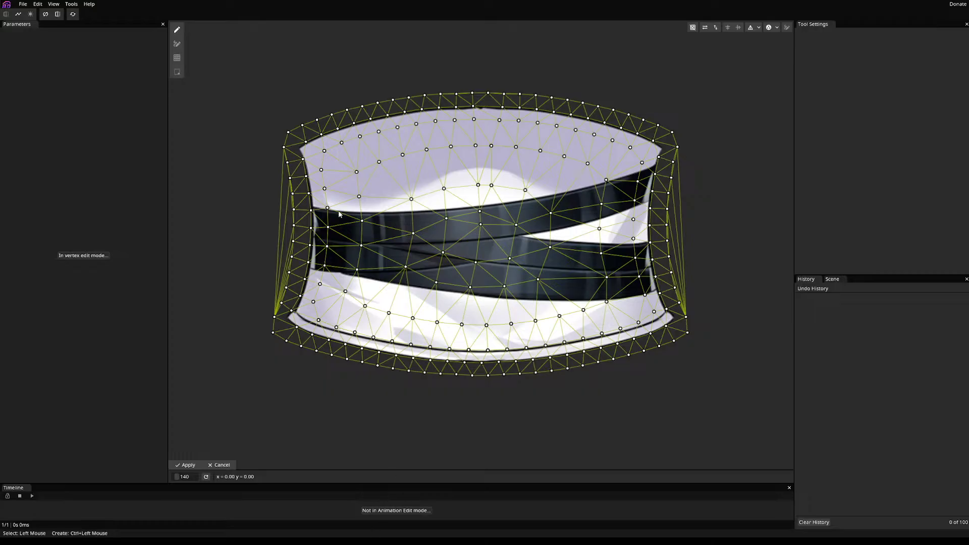
pyautogui.click(180, 466)
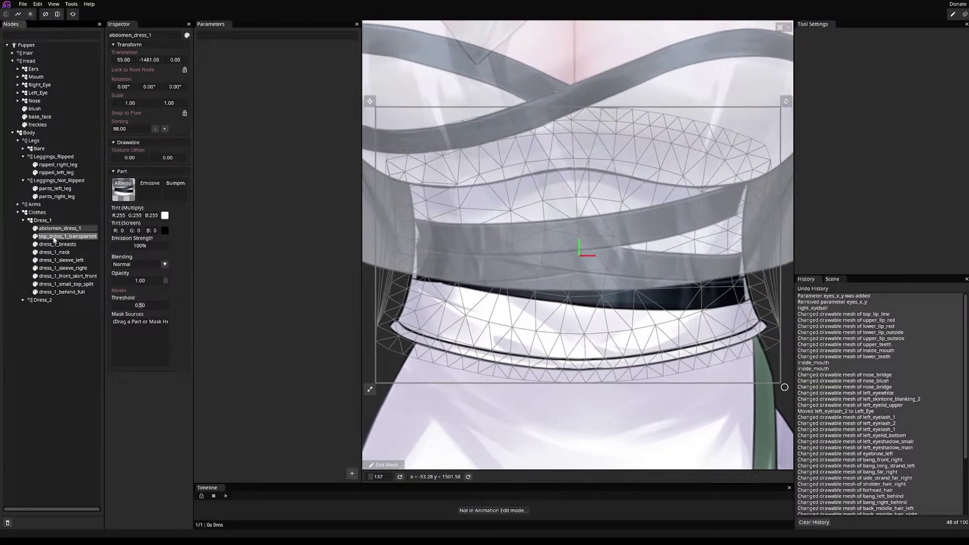
# - Generate the mesh of top_dress_1_transparent in the Dress_1 group automatically and apply it
pyautogui.click(54, 237)
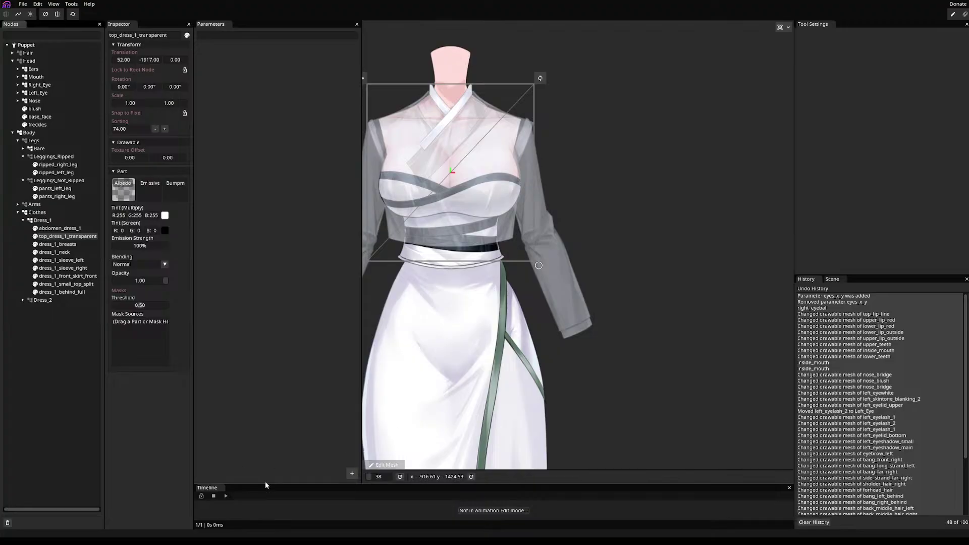
pyautogui.click(386, 464)
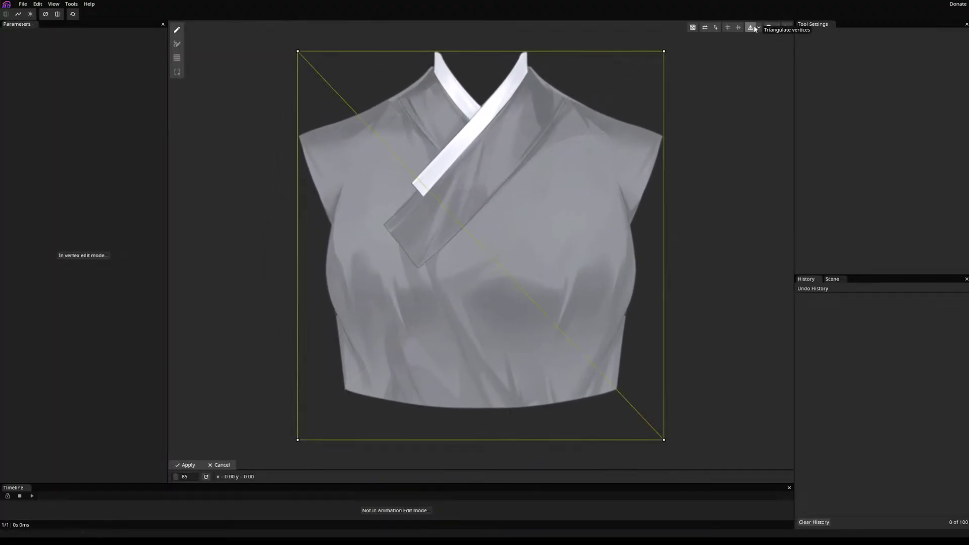
pyautogui.click(752, 28)
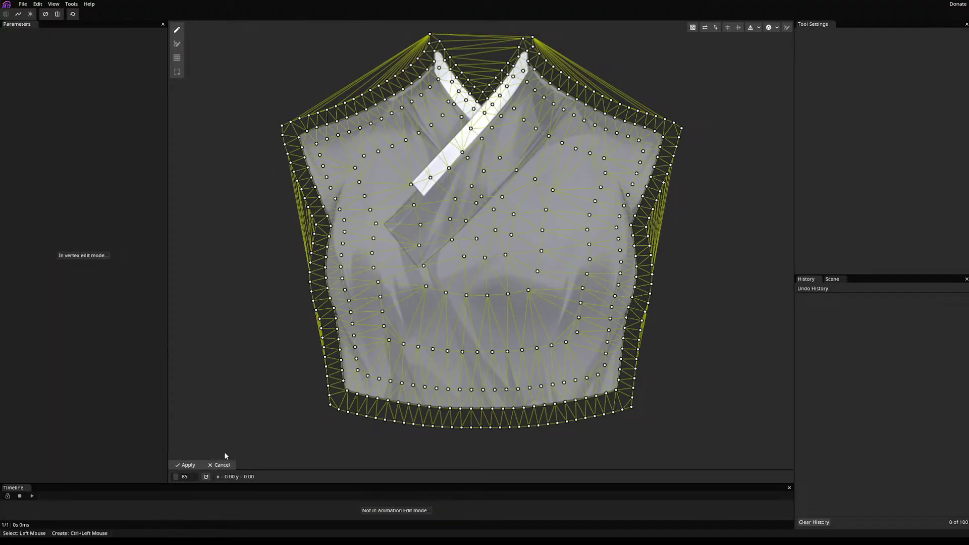
pyautogui.click(185, 465)
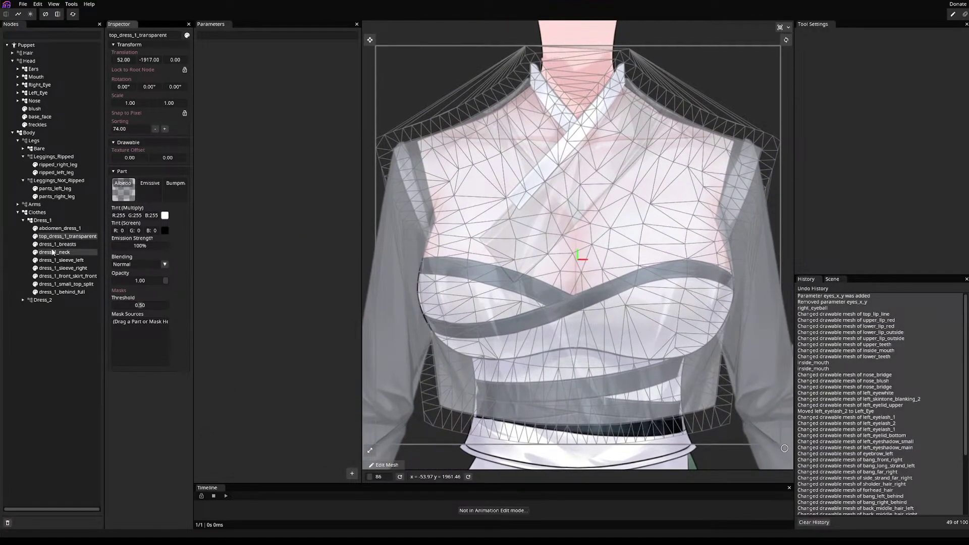
# - Generate the mesh of dress_1_breasts in the Dress_1 group automatically and apply it
pyautogui.click(65, 245)
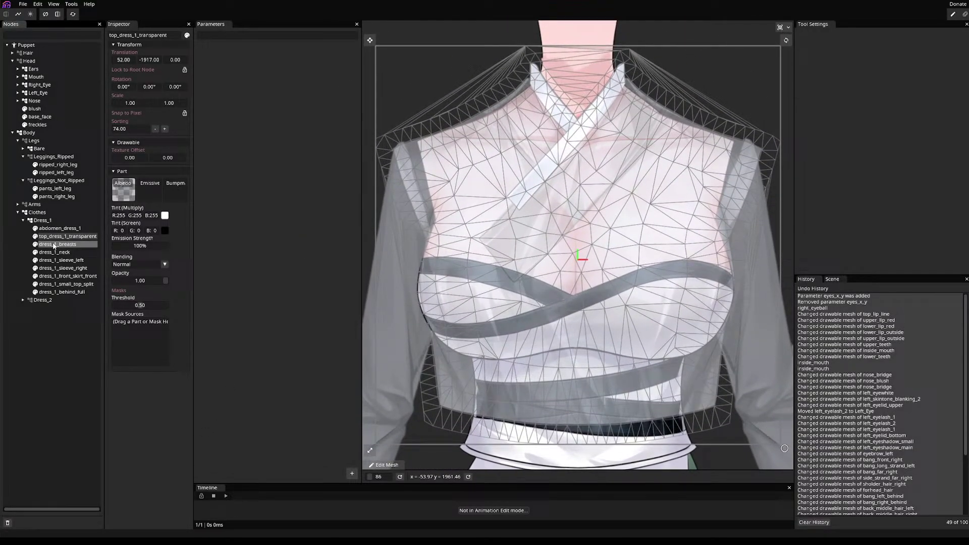
pyautogui.click(393, 466)
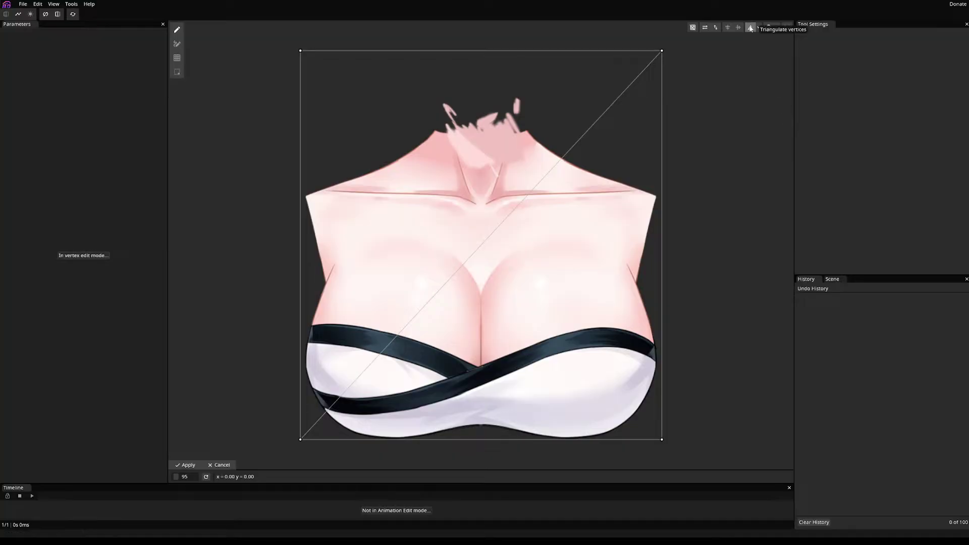
pyautogui.click(768, 27)
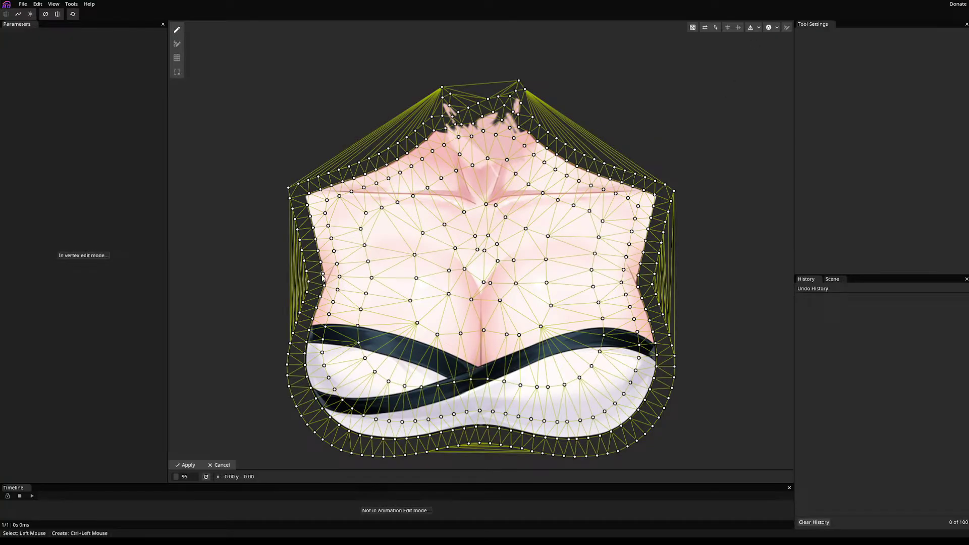
pyautogui.click(177, 465)
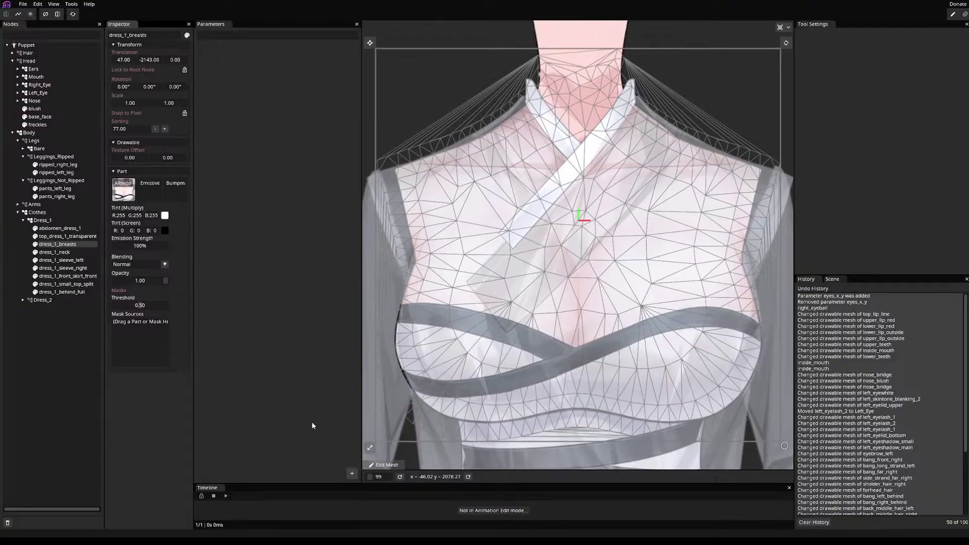
# - Generate the mesh of dress_1_neck in the Dress_1 group automatically and apply it
pyautogui.click(71, 251)
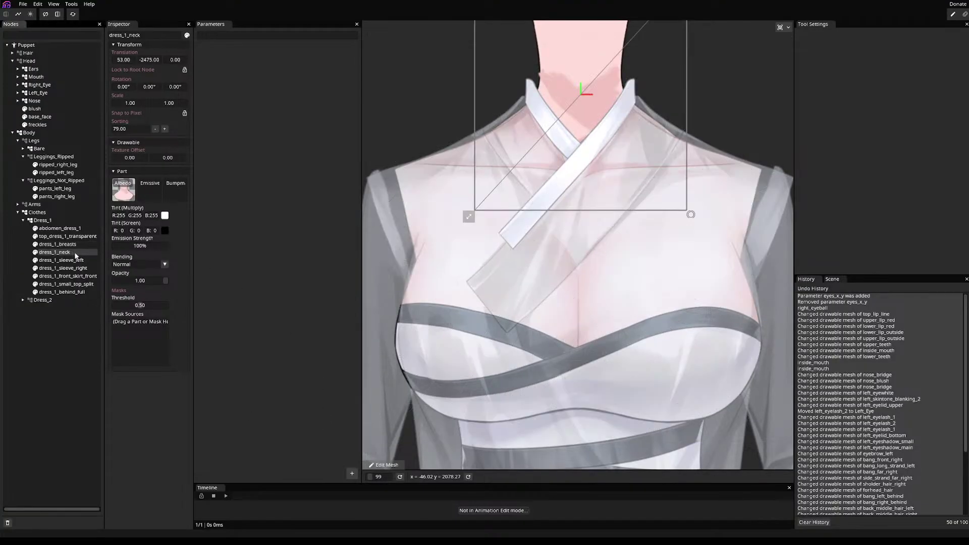
pyautogui.click(384, 465)
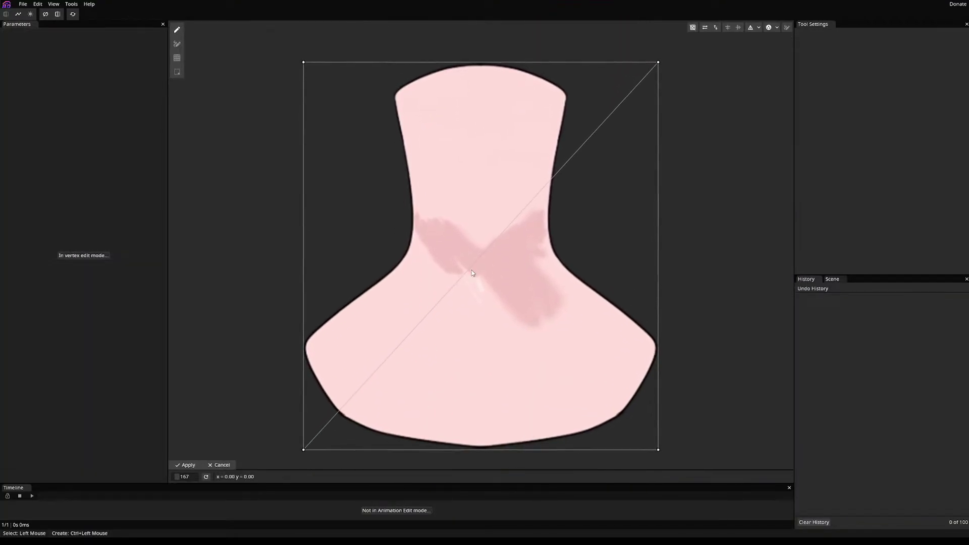
pyautogui.click(769, 28)
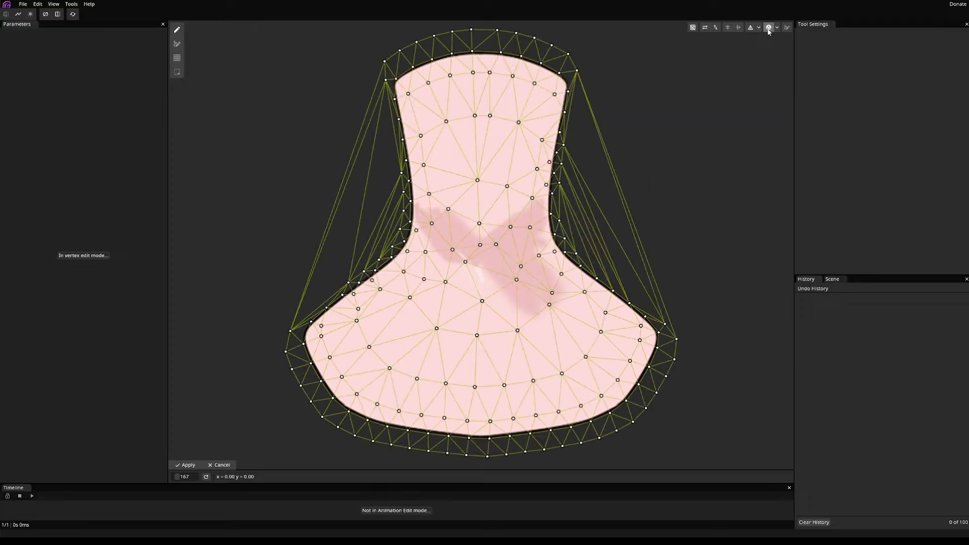
pyautogui.click(185, 465)
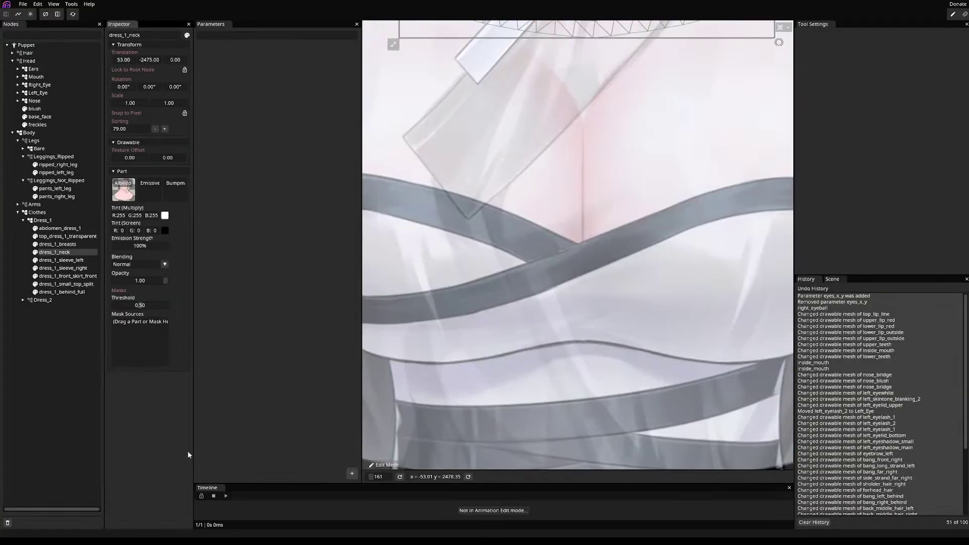
# - Generate the mesh of dress_1_sleeve_left automatically, check its vertices around the elbow and apply it
pyautogui.click(73, 260)
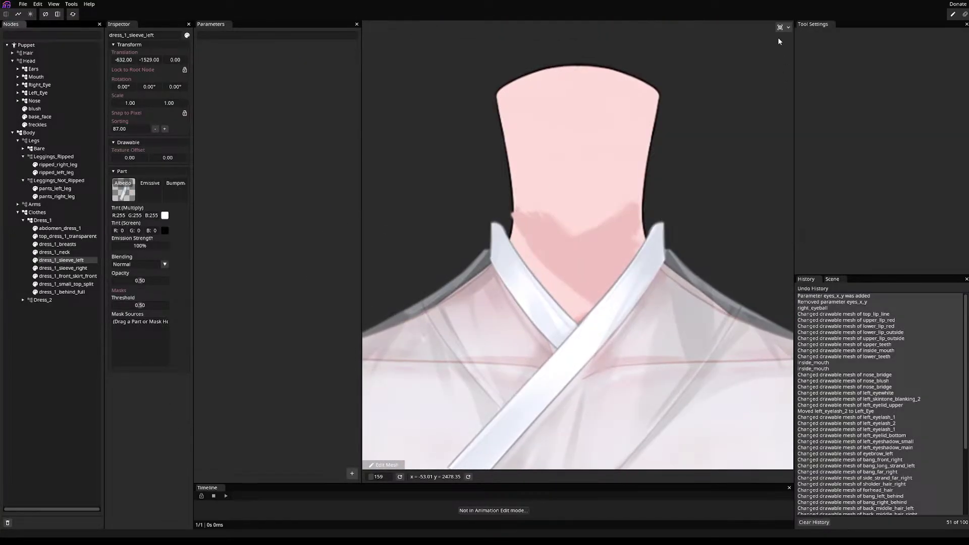
pyautogui.click(378, 464)
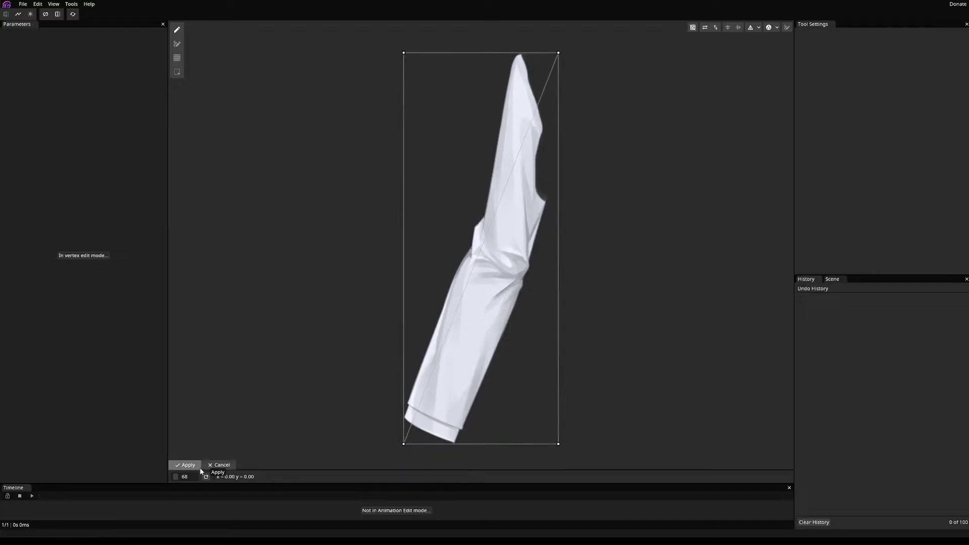
pyautogui.click(753, 28)
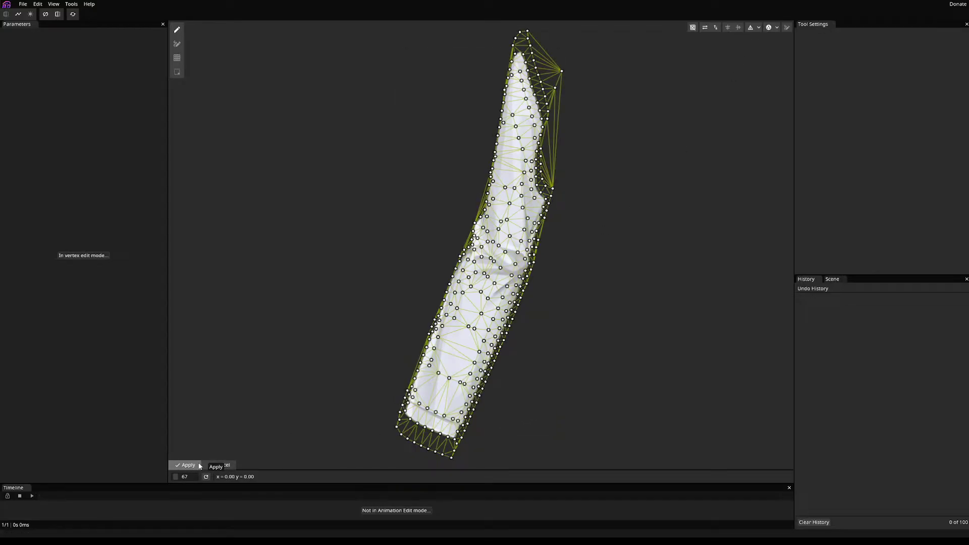
pyautogui.scroll(3, 549, 315)
pyautogui.scroll(2, 549, 315)
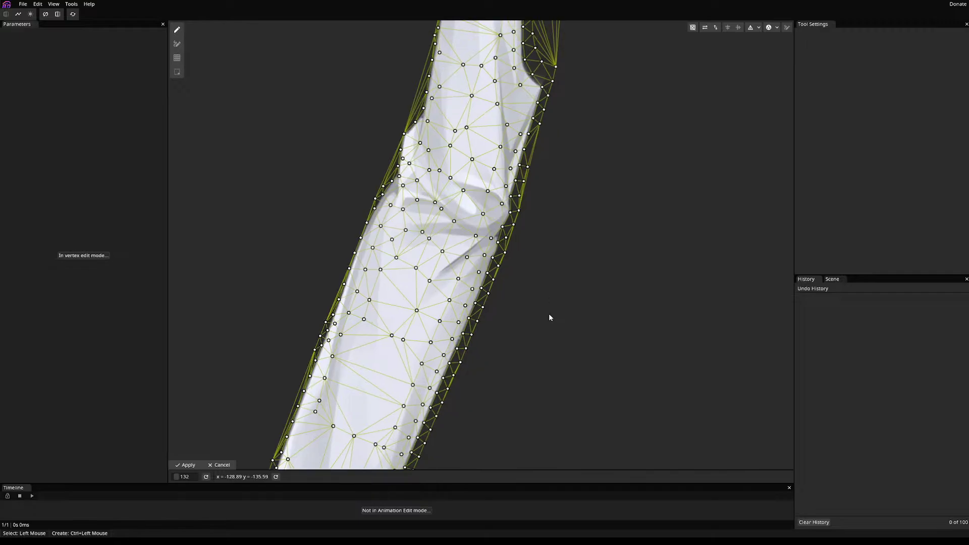
pyautogui.scroll(-4, 548, 313)
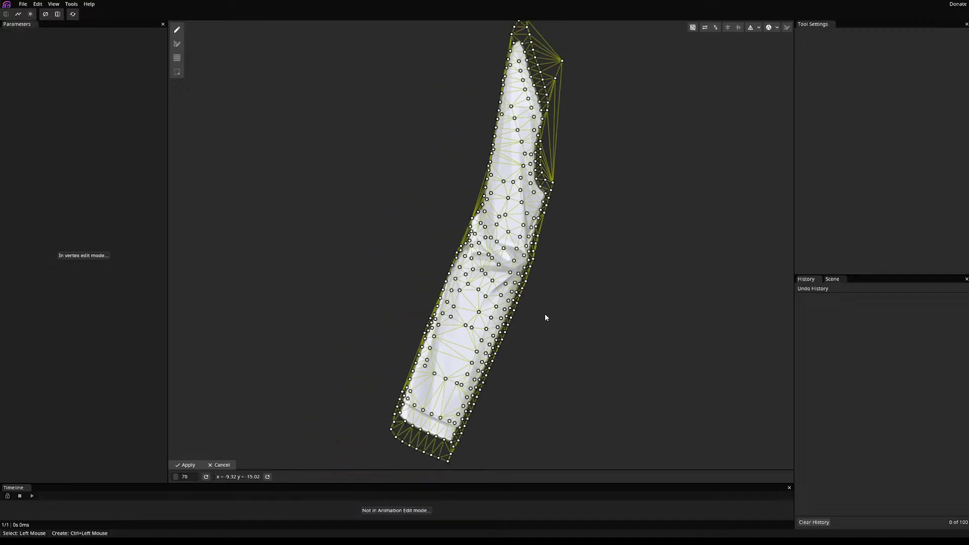
pyautogui.click(178, 467)
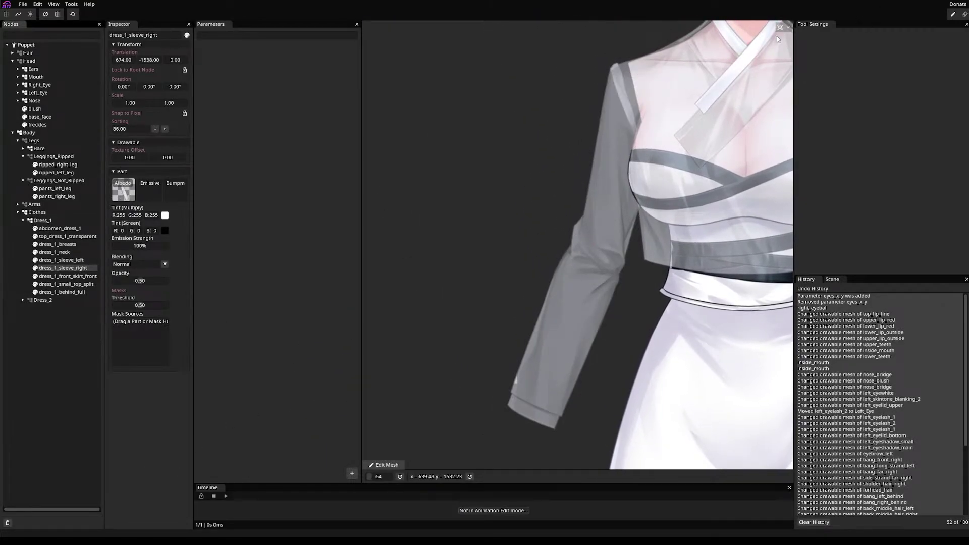
# - Generate a separate automatic mesh for dress_1_sleeve_right, check it around the elbow and apply it
pyautogui.click(374, 462)
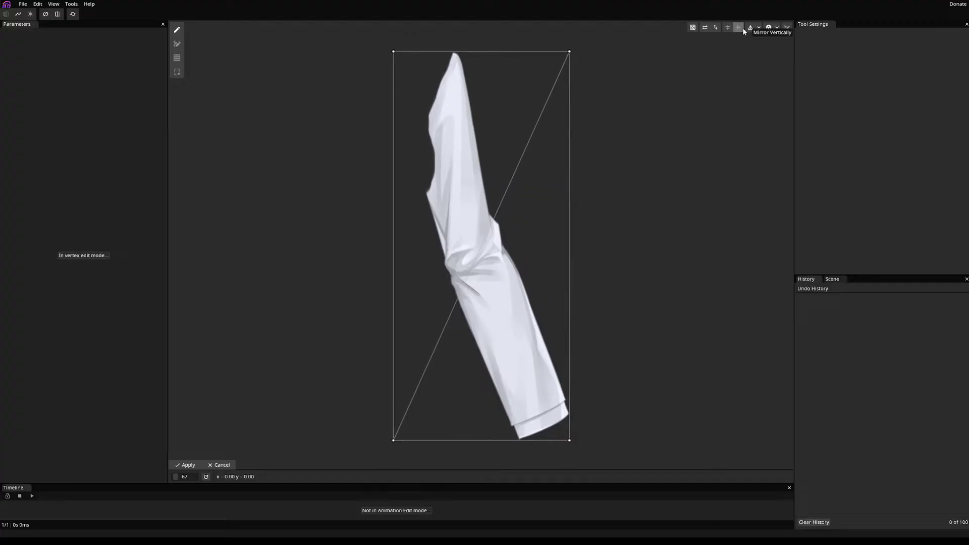
pyautogui.click(769, 28)
pyautogui.scroll(4, 477, 253)
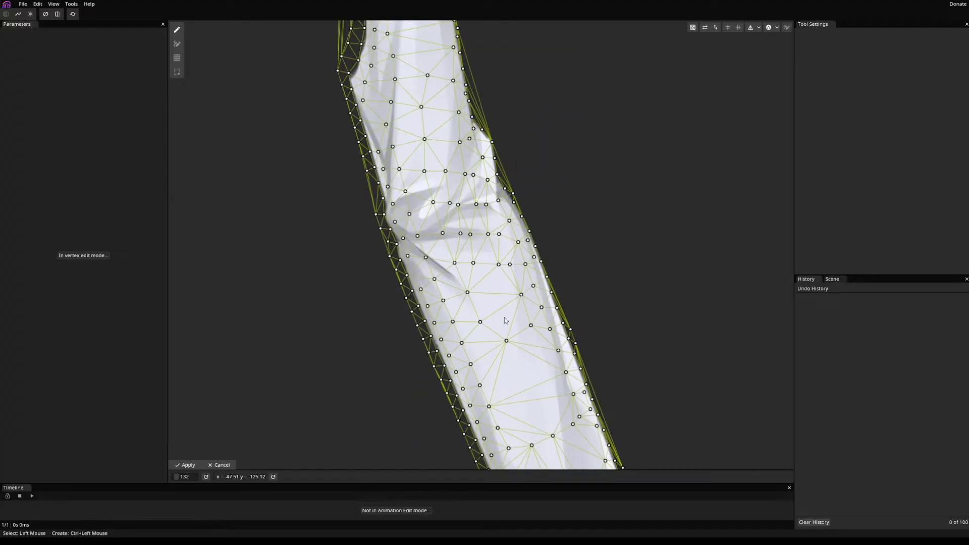
pyautogui.click(188, 465)
pyautogui.scroll(-5, 408, 324)
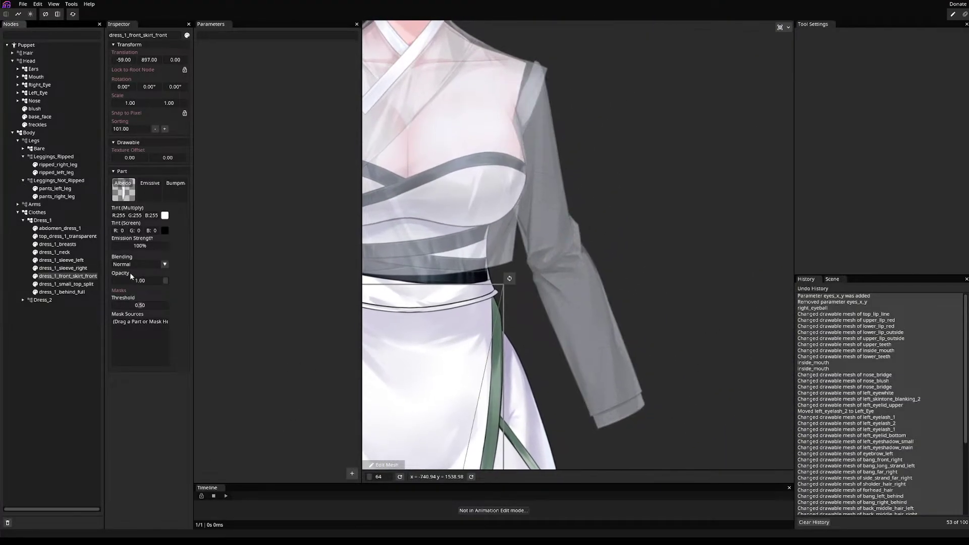
# - Generate the mesh of dress_1_front_skirt_front automatically, check its vertices along the skirt and apply it
pyautogui.scroll(3, 408, 323)
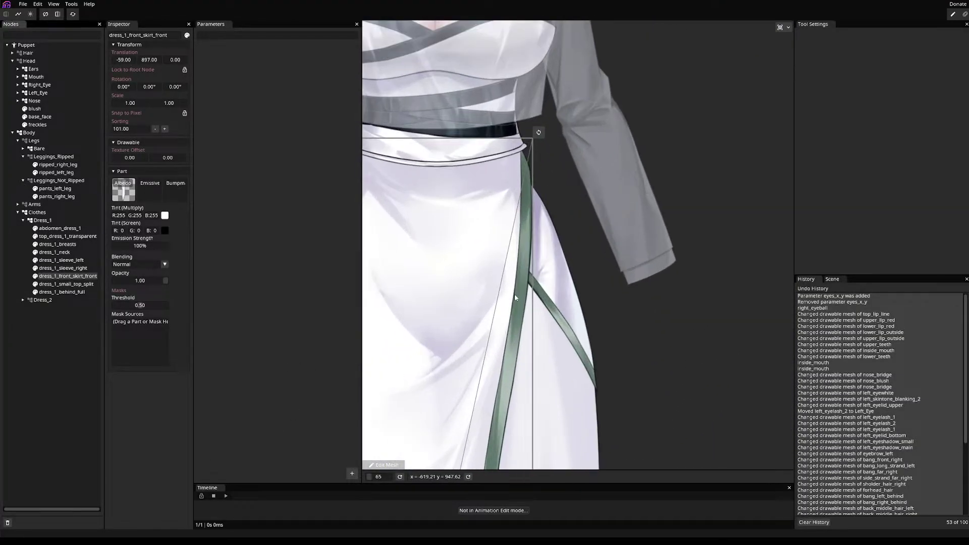
pyautogui.click(385, 464)
pyautogui.scroll(-5, 779, 204)
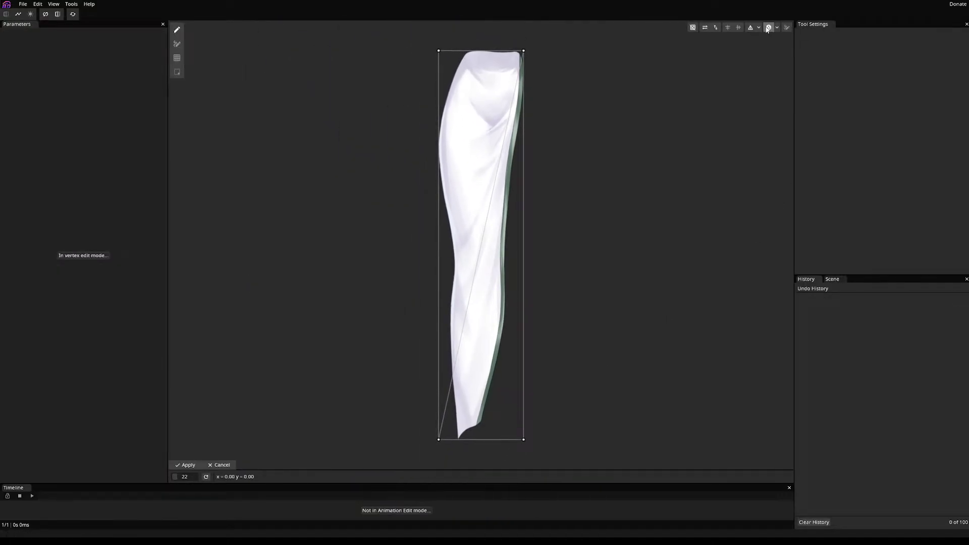
pyautogui.click(751, 29)
pyautogui.click(766, 28)
pyautogui.scroll(8, 469, 419)
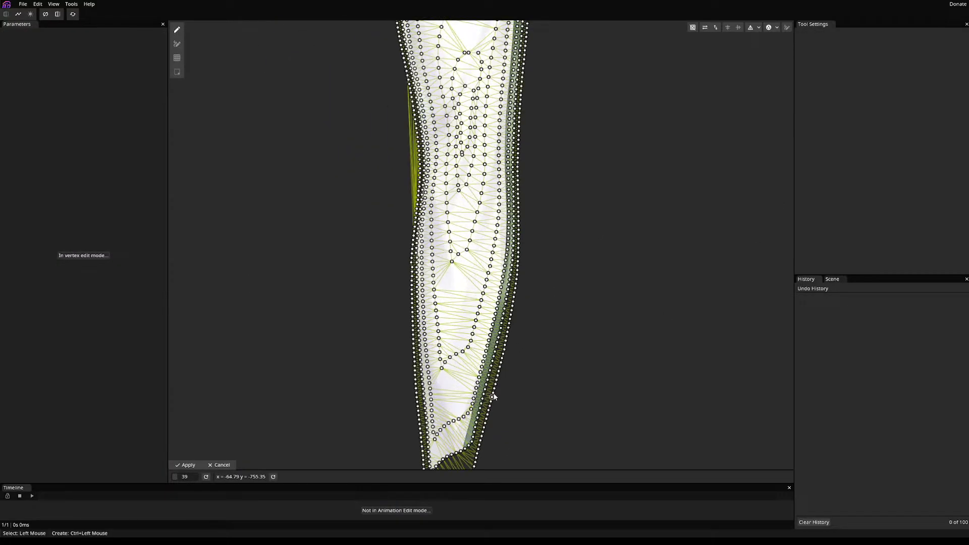
pyautogui.scroll(-7, 469, 419)
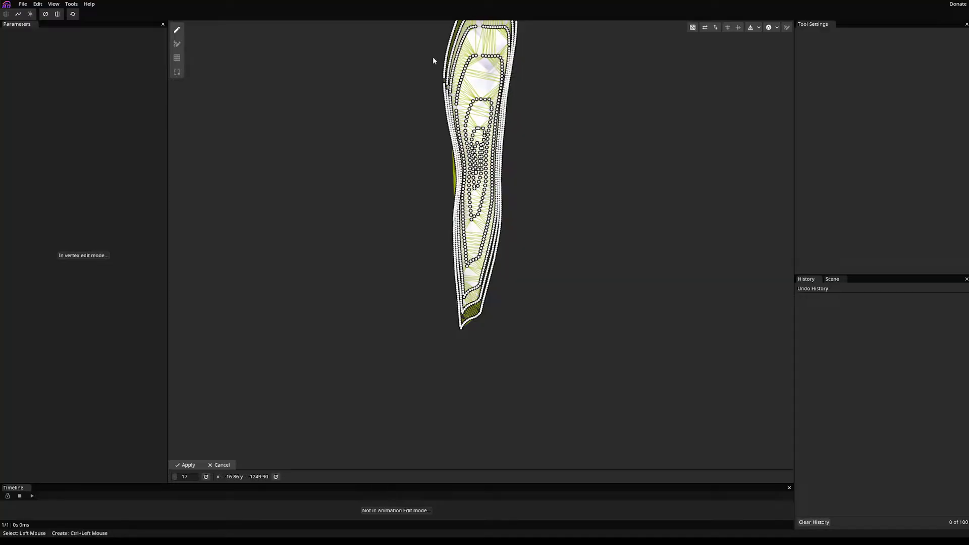
pyautogui.scroll(4, 432, 57)
pyautogui.scroll(3, 449, 55)
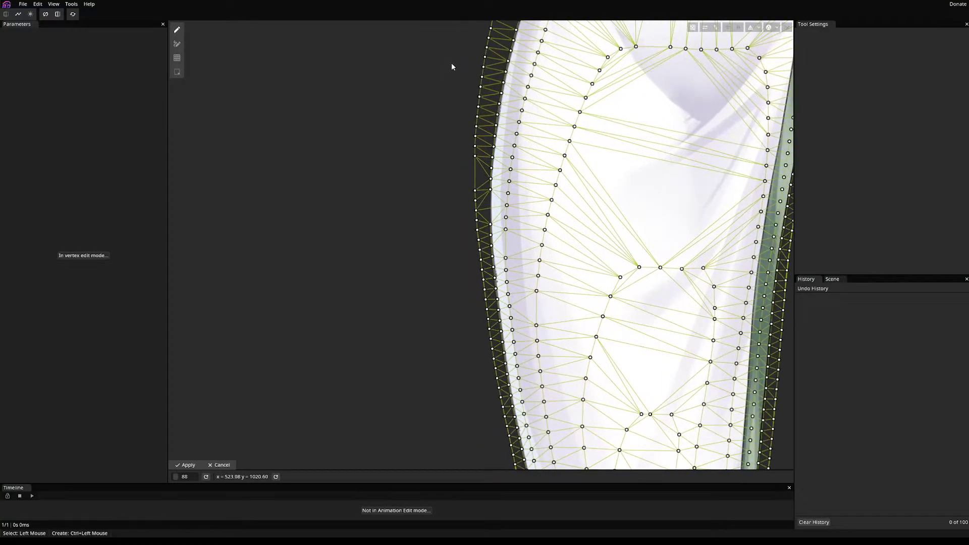
pyautogui.click(185, 465)
# - Generate an automatic mesh for dress_1_small_top_split and delete the stray vertices standing away from its white outer edge
pyautogui.click(67, 285)
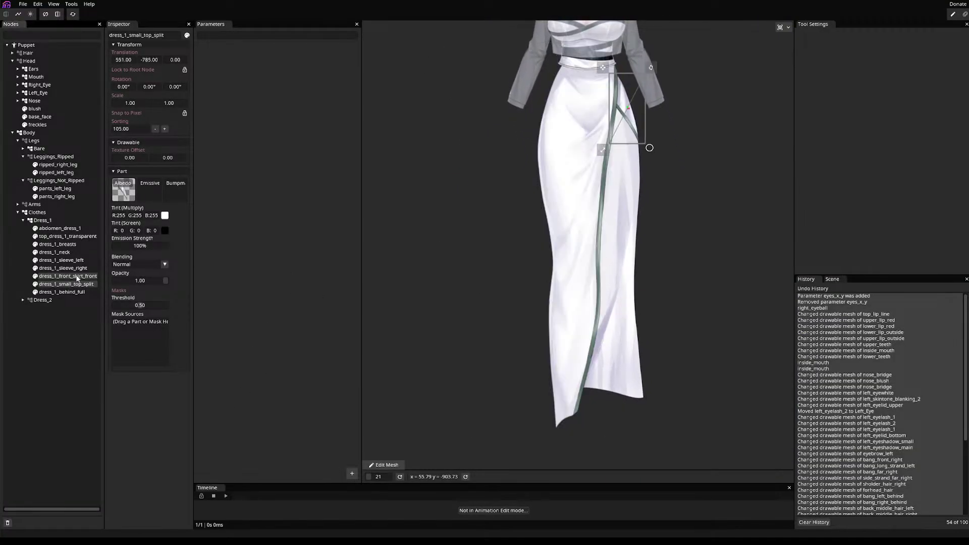
pyautogui.click(385, 465)
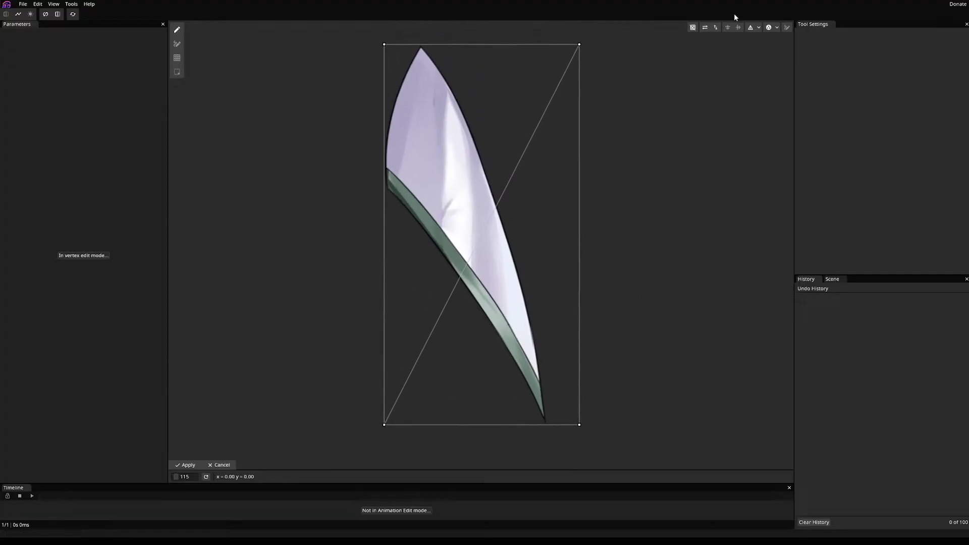
pyautogui.click(769, 28)
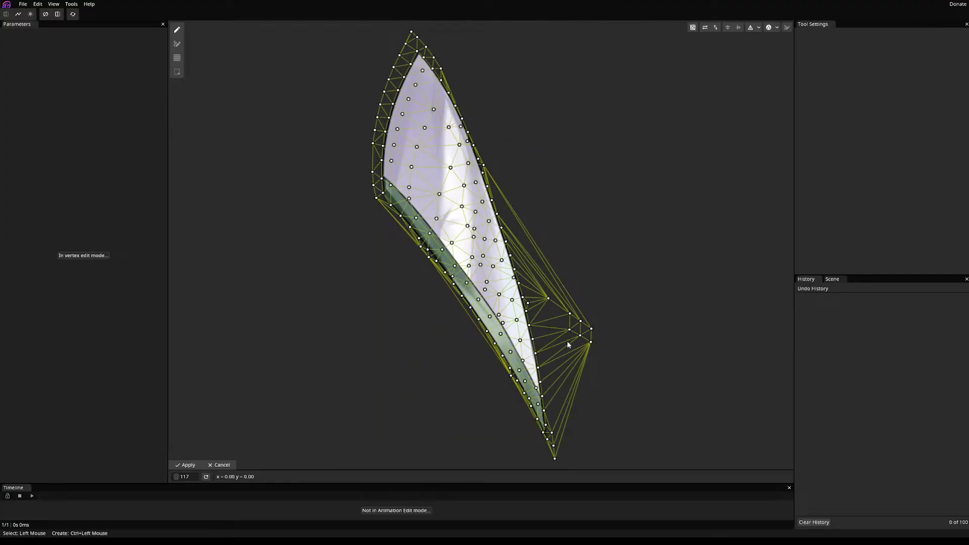
pyautogui.scroll(5, 558, 347)
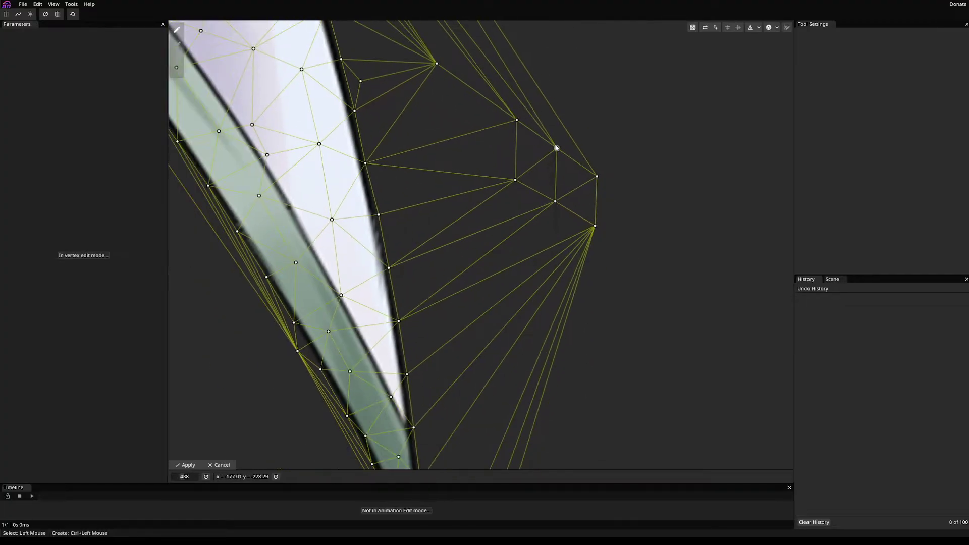
pyautogui.scroll(-2, 522, 104)
pyautogui.moveTo(523, 104); pyautogui.dragTo(572, 228)
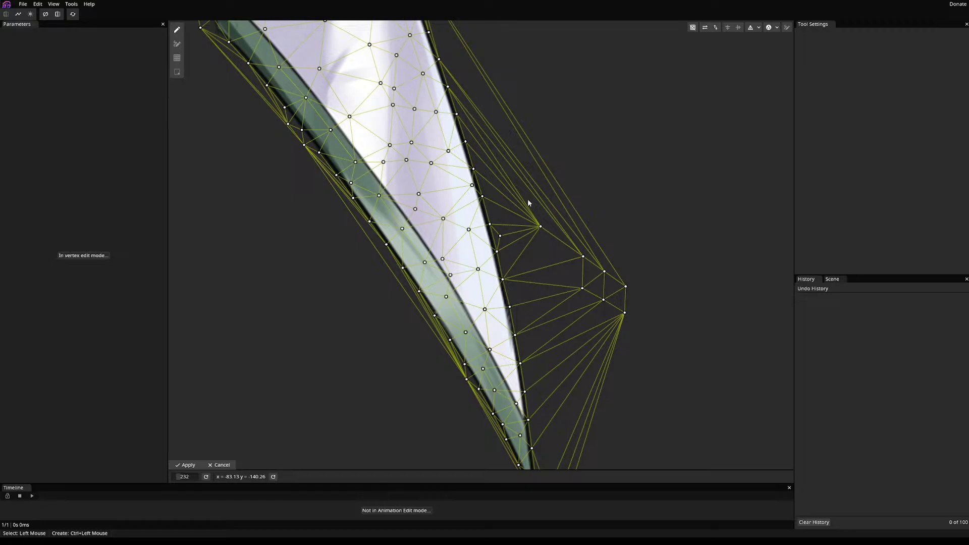
pyautogui.click(539, 226)
pyautogui.press('Delete')
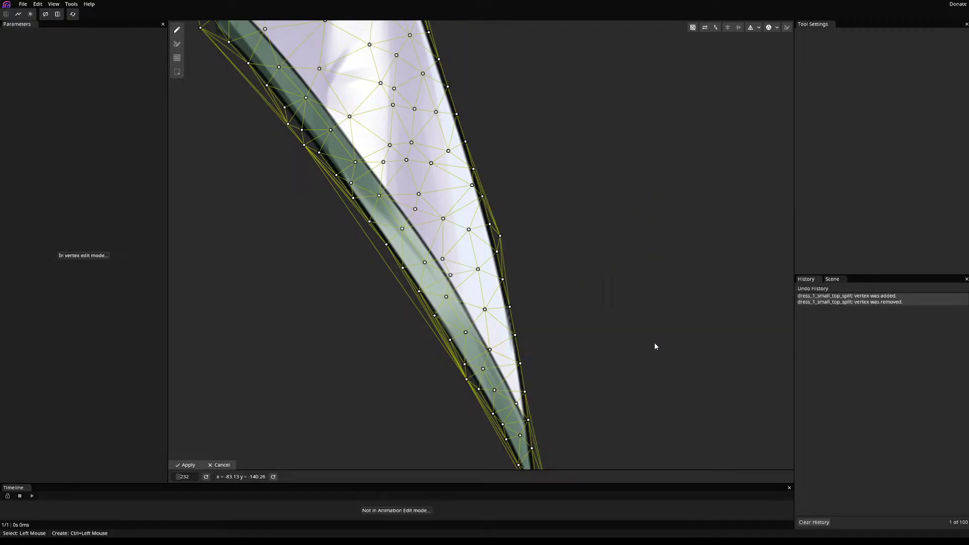
# - Move the protruding vertex outward and add spaced boundary vertices beside the middle of the small top split's white outer edge
pyautogui.scroll(-4, 564, 283)
pyautogui.scroll(3, 509, 147)
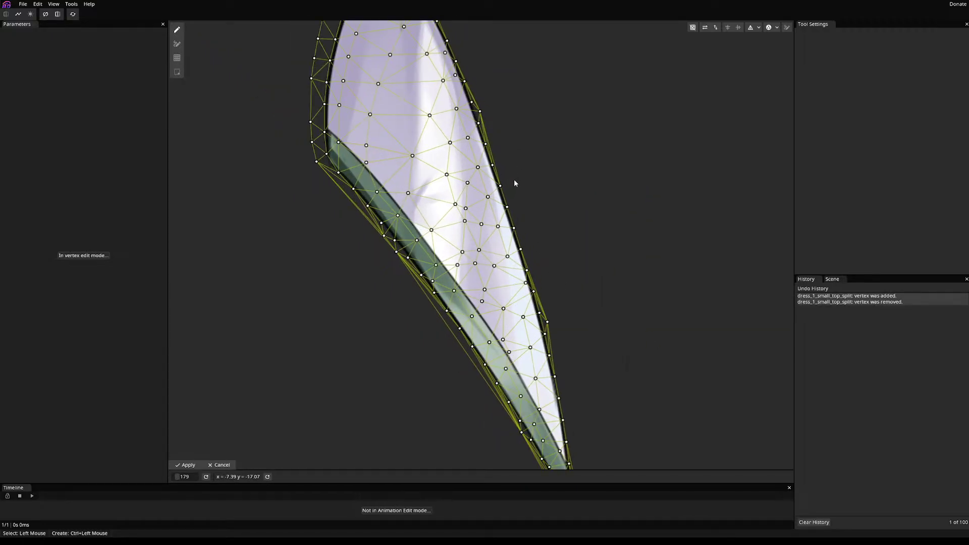
pyautogui.scroll(2, 514, 182)
pyautogui.moveTo(558, 363)
pyautogui.mouseDown()
pyautogui.moveTo(563, 337)
pyautogui.moveTo(559, 347)
pyautogui.mouseUp()
pyautogui.keyDown('ctrl'); pyautogui.click(516, 215); pyautogui.keyUp('ctrl')
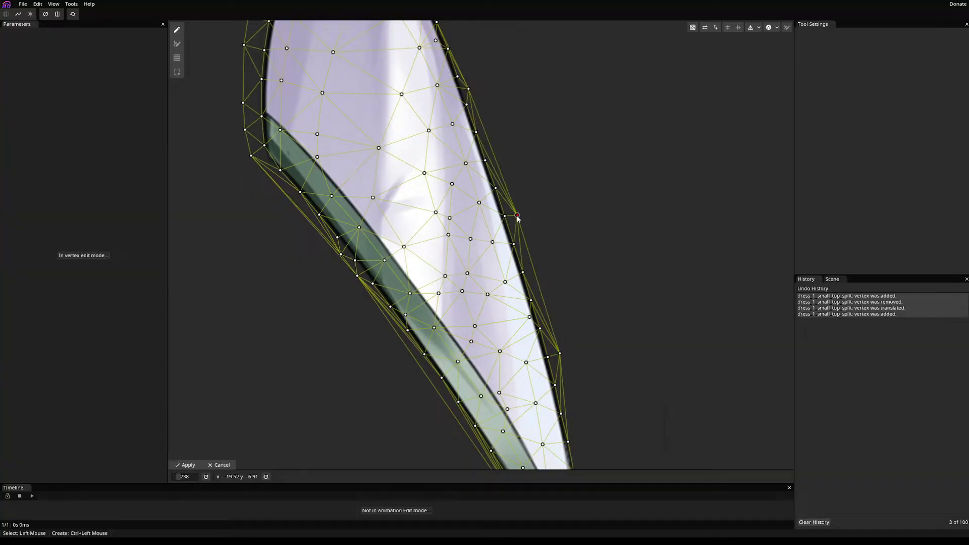
pyautogui.keyDown('ctrl'); pyautogui.click(487, 134); pyautogui.keyUp('ctrl')
pyautogui.keyDown('ctrl'); pyautogui.click(488, 135); pyautogui.keyUp('ctrl')
pyautogui.keyDown('ctrl'); pyautogui.click(490, 138); pyautogui.keyUp('ctrl')
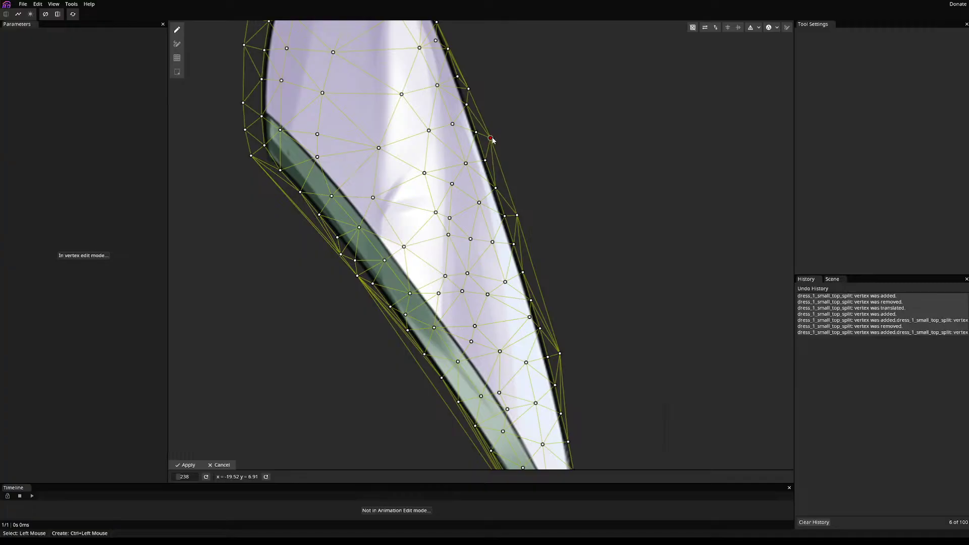
pyautogui.moveTo(491, 138); pyautogui.dragTo(497, 143)
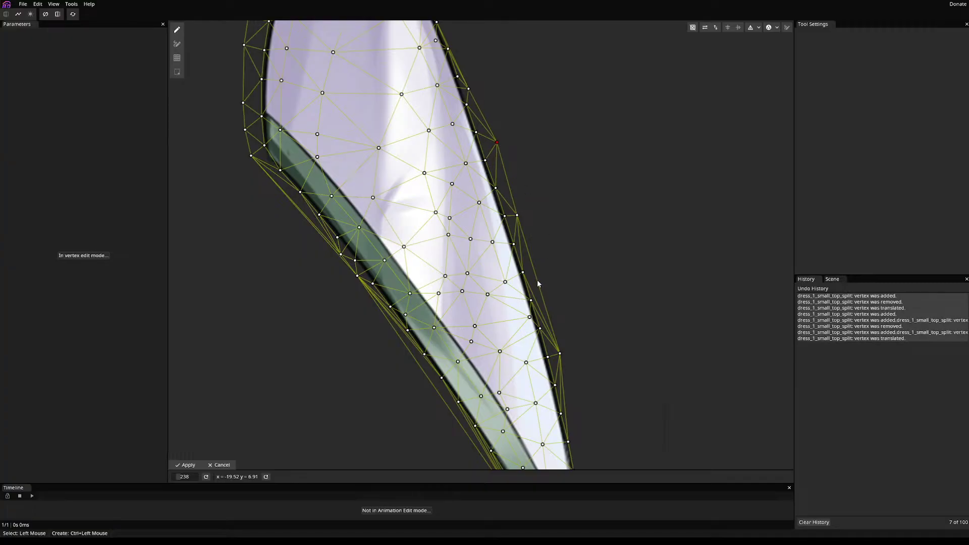
# - Continue the outer boundary vertices down the white edge of the small top split toward its pointed lower tip
pyautogui.keyDown('ctrl'); pyautogui.click(537, 281); pyautogui.keyUp('ctrl')
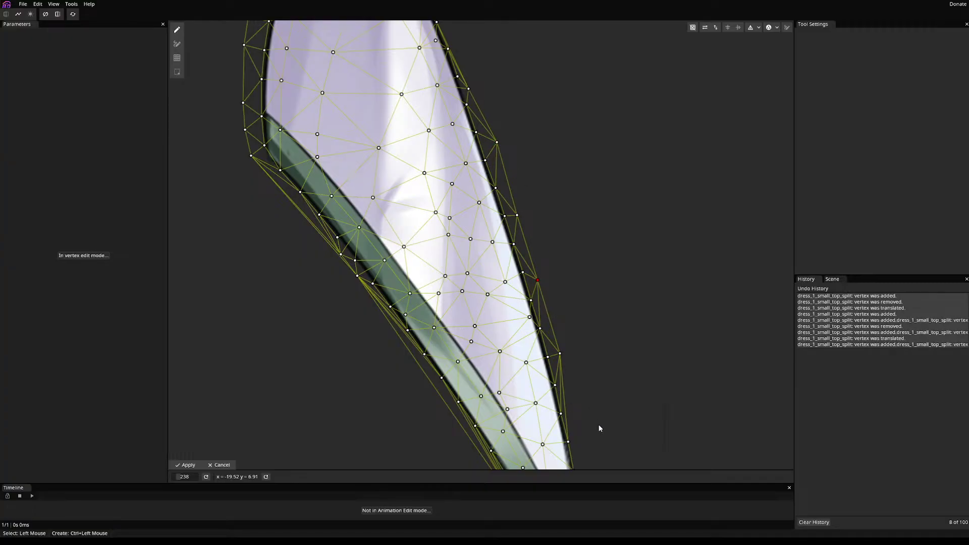
pyautogui.moveTo(599, 427); pyautogui.dragTo(578, 271)
pyautogui.keyDown('ctrl'); pyautogui.click(558, 260); pyautogui.keyUp('ctrl')
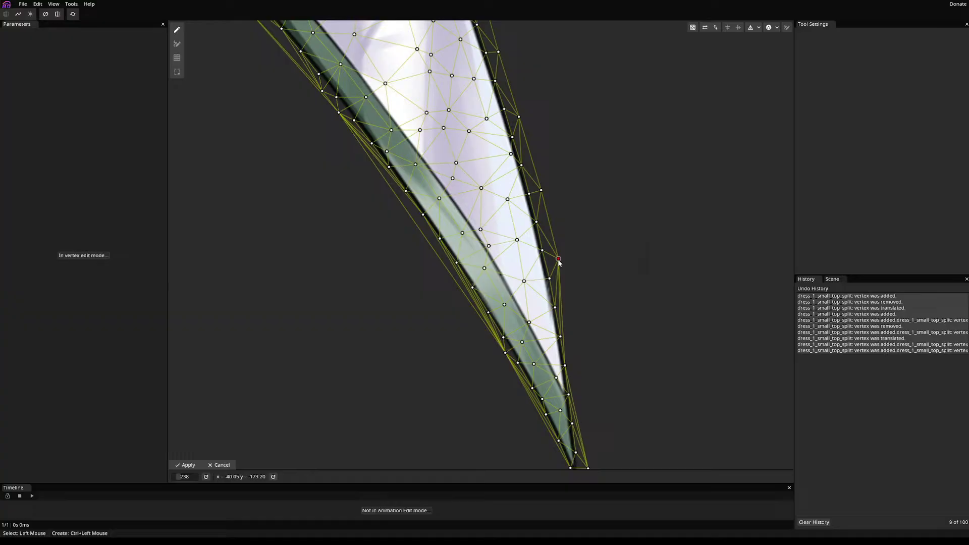
pyautogui.keyDown('ctrl'); pyautogui.click(565, 359); pyautogui.keyUp('ctrl')
pyautogui.moveTo(575, 356); pyautogui.dragTo(588, 310)
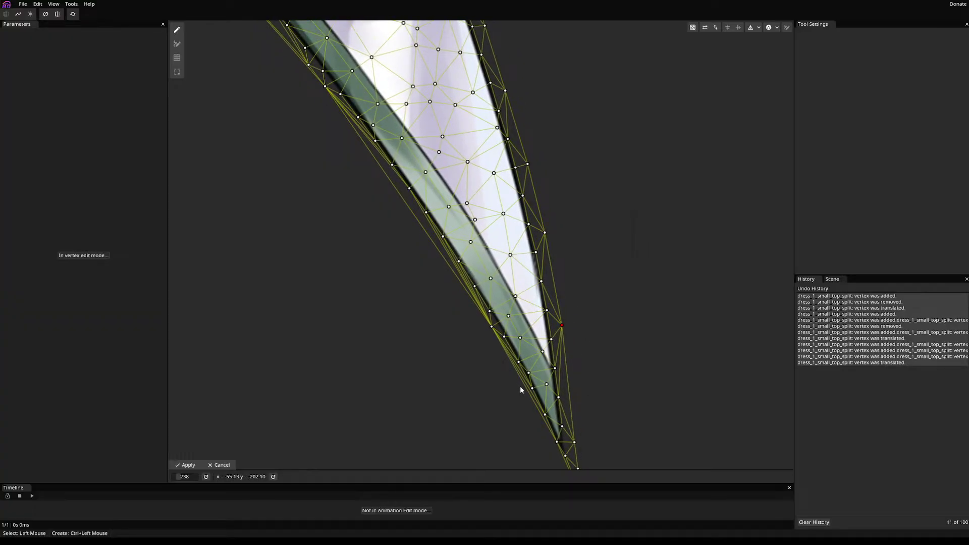
# - Add boundary vertices just outside the green trim of the small top split, from near the lower tip up to its middle
pyautogui.keyDown('ctrl'); pyautogui.click(518, 388); pyautogui.keyUp('ctrl')
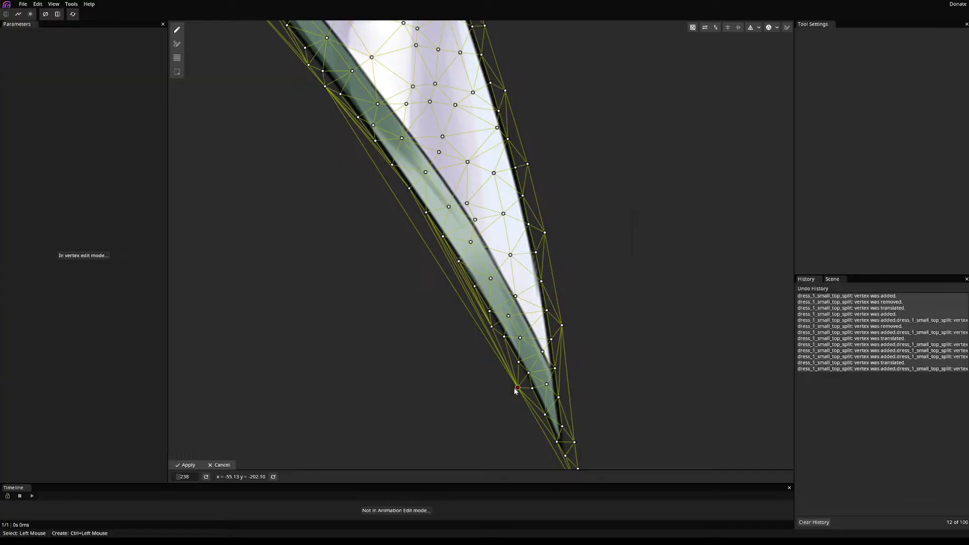
pyautogui.moveTo(518, 387); pyautogui.dragTo(521, 383)
pyautogui.keyDown('ctrl'); pyautogui.click(460, 276); pyautogui.keyUp('ctrl')
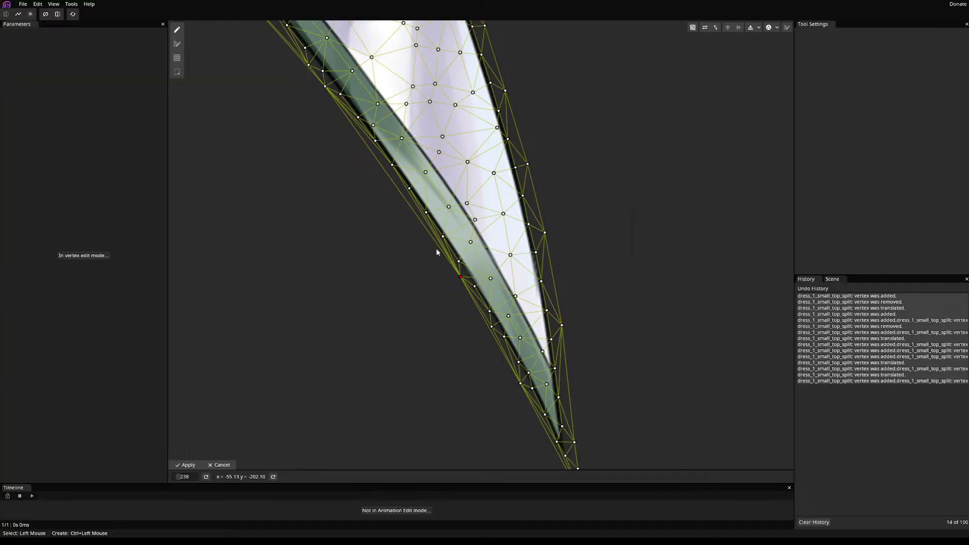
pyautogui.keyDown('ctrl'); pyautogui.click(422, 218); pyautogui.keyUp('ctrl')
pyautogui.keyDown('ctrl'); pyautogui.click(351, 128); pyautogui.keyUp('ctrl')
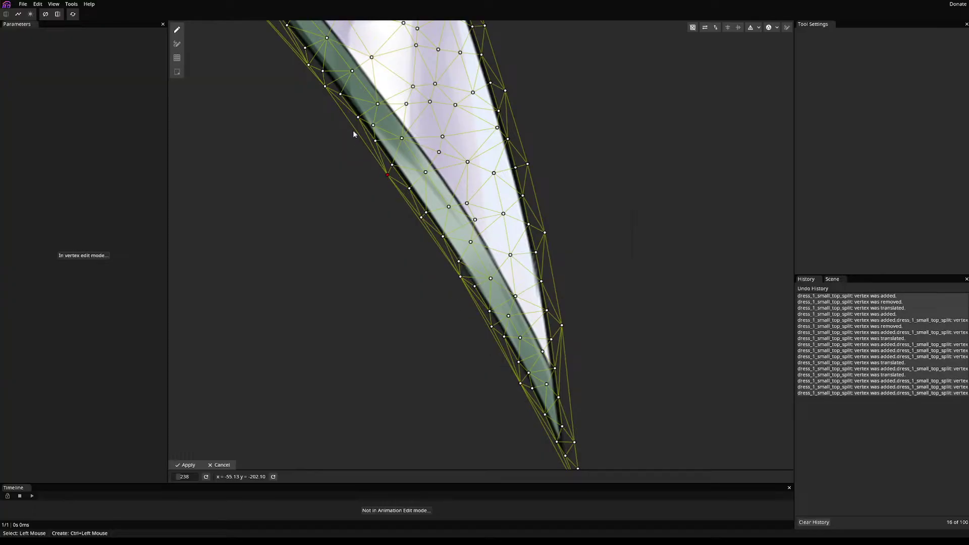
pyautogui.keyDown('ctrl'); pyautogui.click(289, 58); pyautogui.keyUp('ctrl')
# - Extend the boundary vertices outside the green trim up to the trim's upper corner
pyautogui.scroll(3, 353, 332)
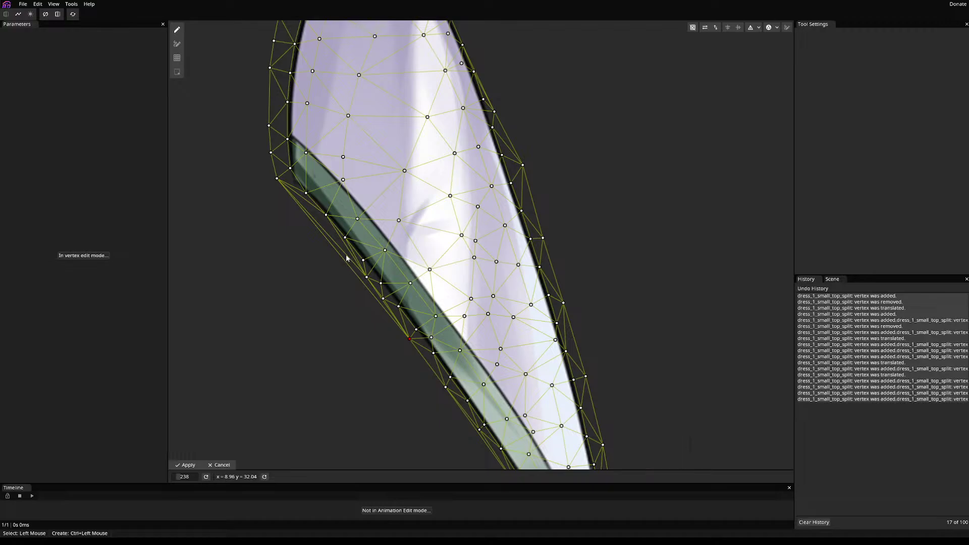
pyautogui.keyDown('ctrl'); pyautogui.click(329, 241); pyautogui.keyUp('ctrl')
pyautogui.scroll(3, 286, 229)
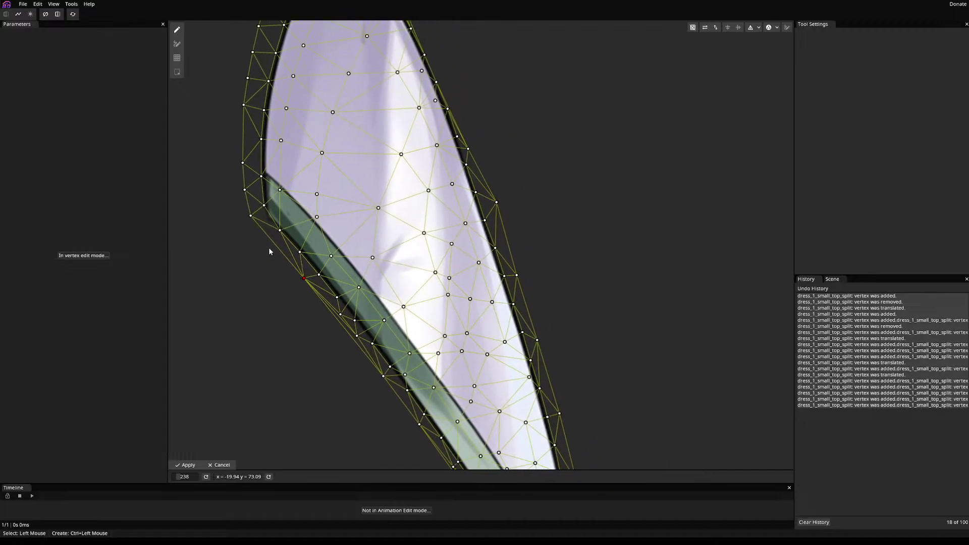
pyautogui.keyDown('ctrl'); pyautogui.click(275, 247); pyautogui.keyUp('ctrl')
pyautogui.scroll(5, 272, 262)
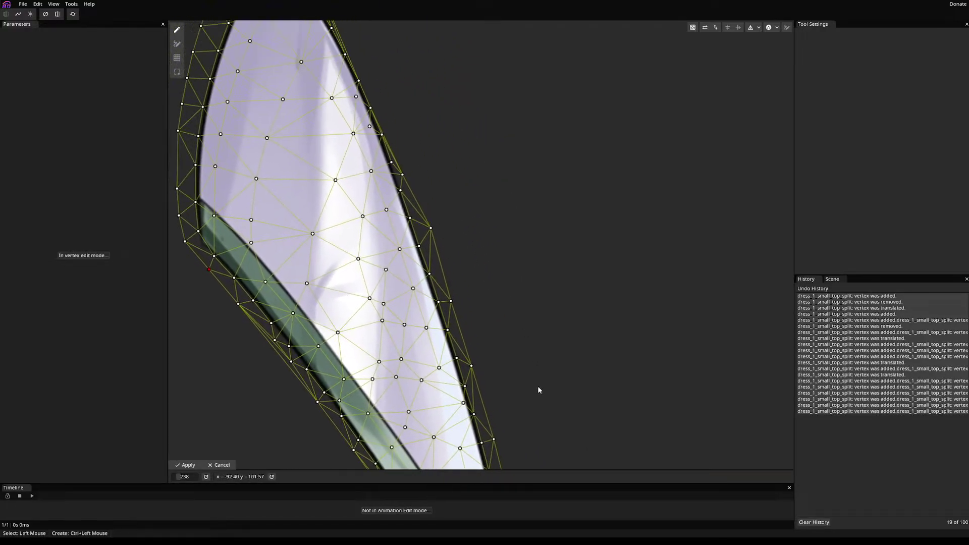
# - Complete the boundary vertices along the upper white edge of dress_1_small_top_split and apply its mesh
pyautogui.moveTo(428, 219); pyautogui.dragTo(435, 216)
pyautogui.keyDown('ctrl'); pyautogui.click(410, 152); pyautogui.keyUp('ctrl')
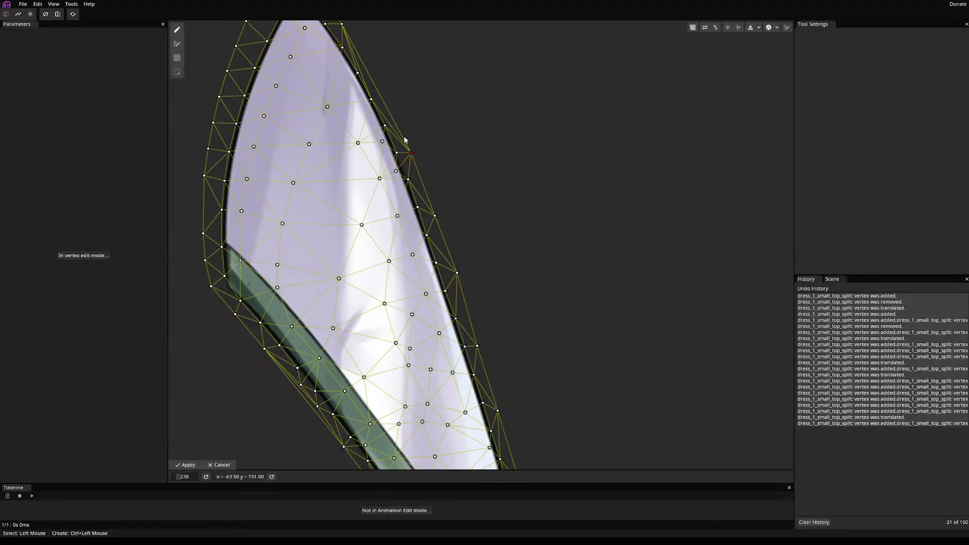
pyautogui.keyDown('ctrl'); pyautogui.click(395, 112); pyautogui.keyUp('ctrl')
pyautogui.keyDown('ctrl'); pyautogui.click(362, 55); pyautogui.keyUp('ctrl')
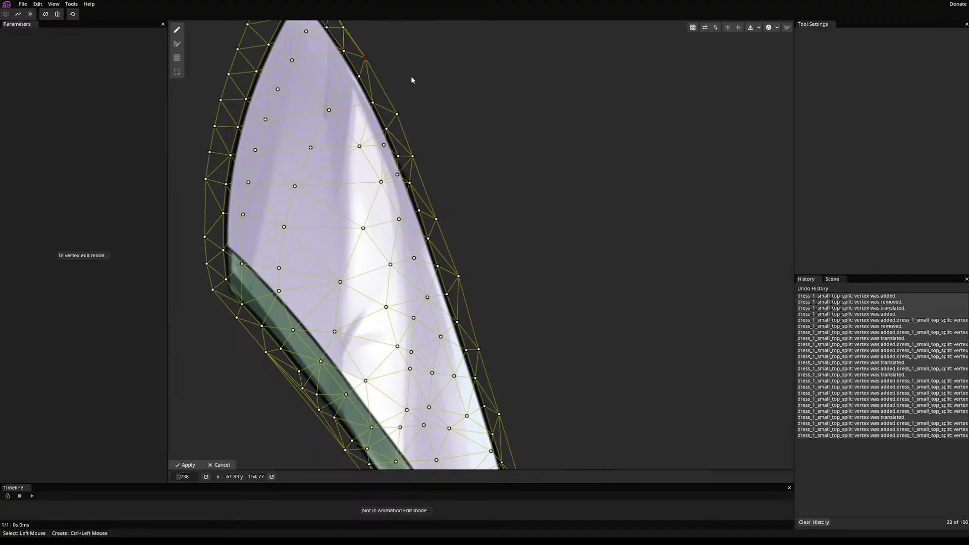
pyautogui.scroll(5, 410, 80)
pyautogui.scroll(-10, 517, 259)
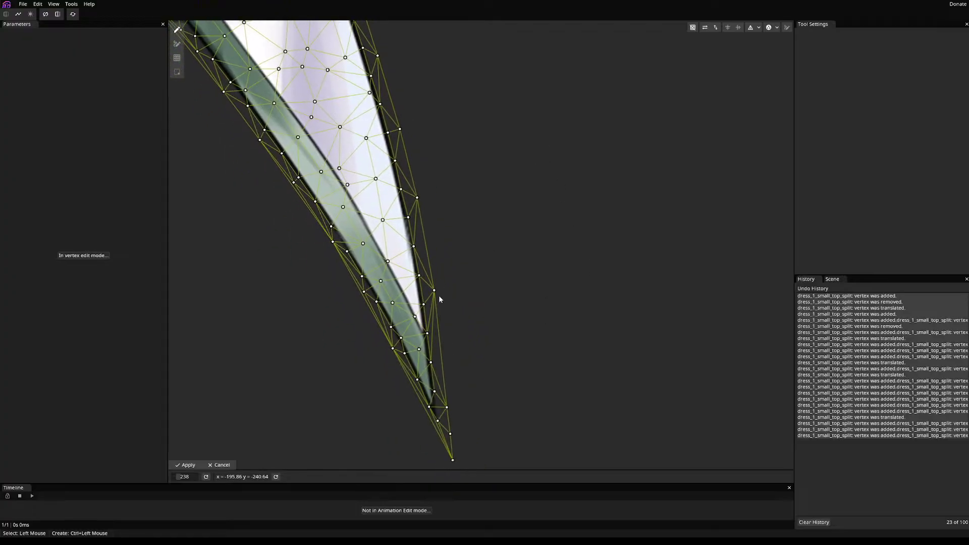
pyautogui.click(188, 465)
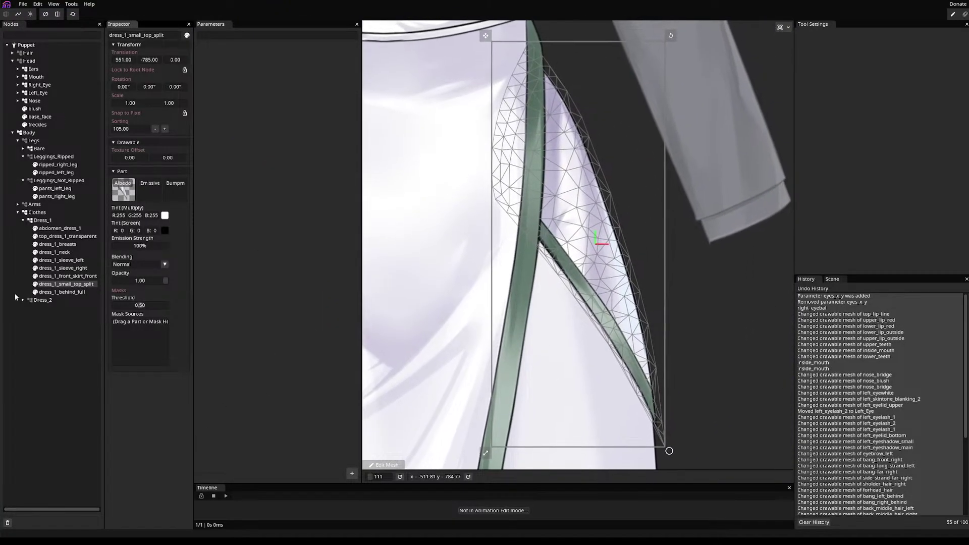
# - Generate the mesh of dress_1_behind_full automatically, check it around the hem and apply it
pyautogui.click(62, 292)
pyautogui.scroll(-10, 441, 370)
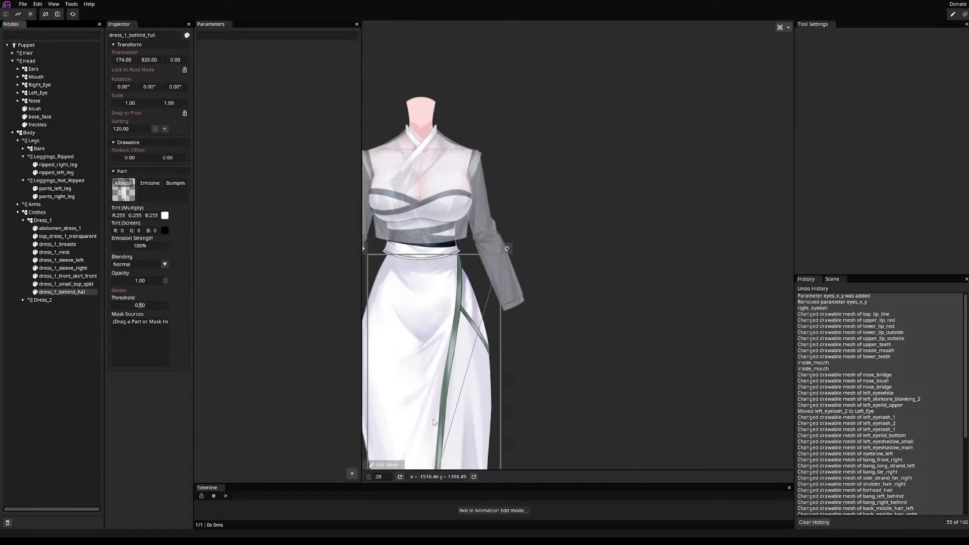
pyautogui.click(386, 465)
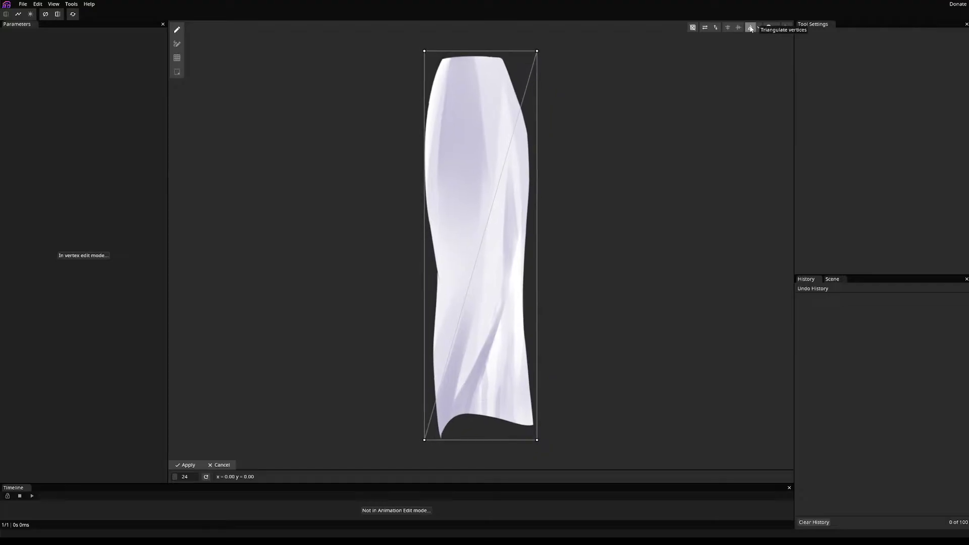
pyautogui.click(767, 29)
pyautogui.scroll(8, 539, 416)
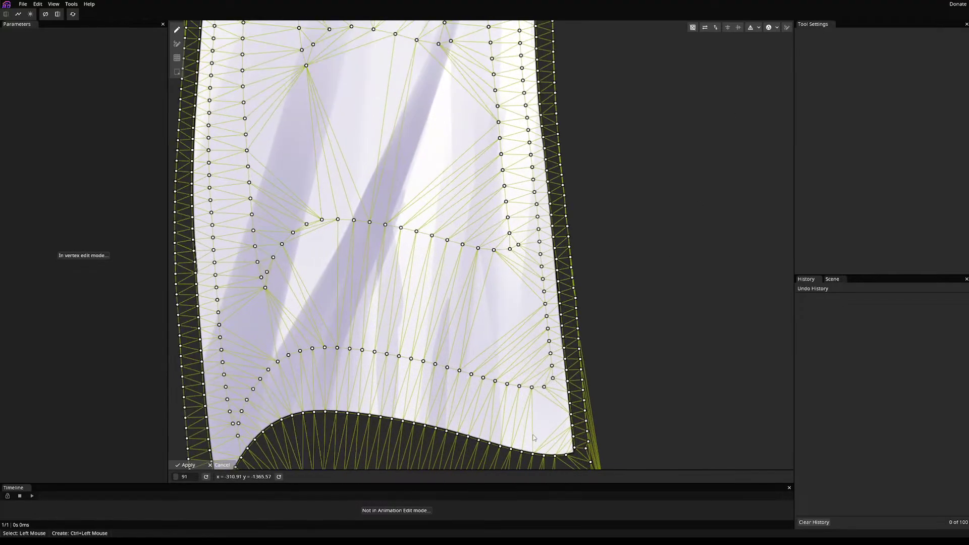
pyautogui.click(187, 464)
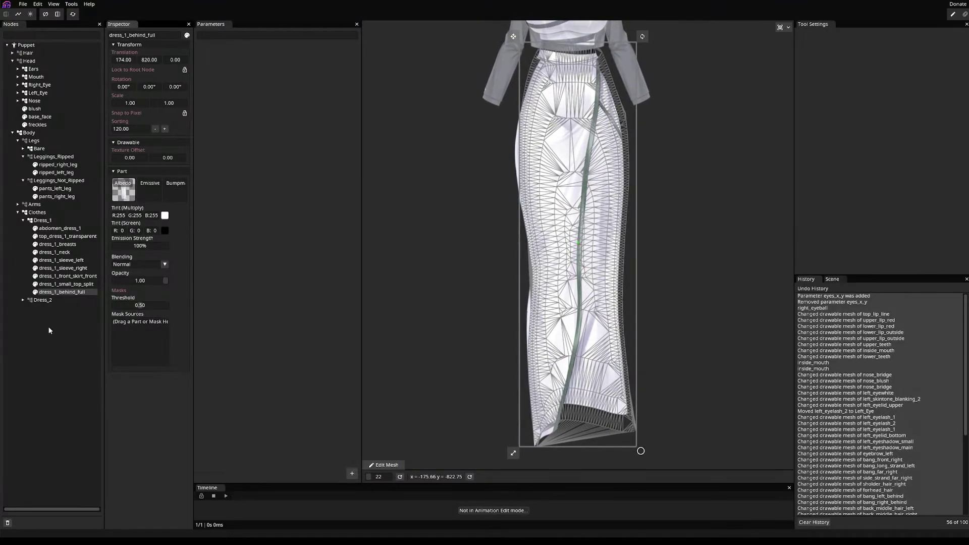
# - Hide the Dress_1 group and show the Dress_2 group on the puppet
pyautogui.click(33, 222)
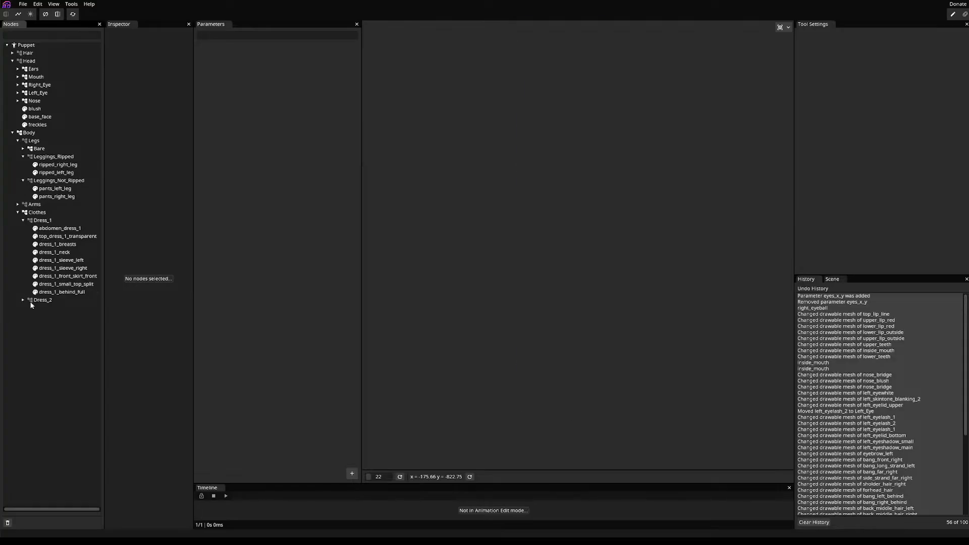
pyautogui.scroll(-5, 678, 119)
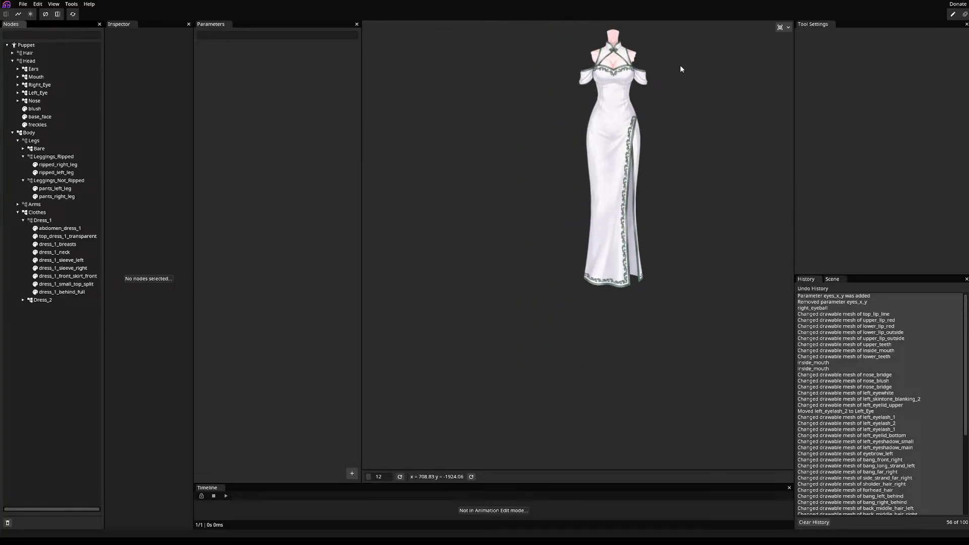
pyautogui.scroll(5, 657, 244)
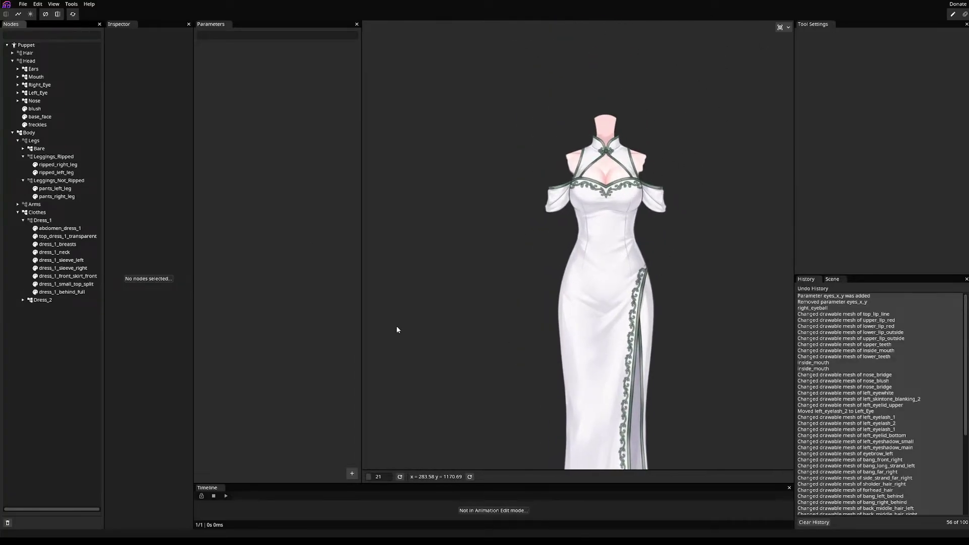
# - Open the mesh of dress_2_right_split_behind in the Dress_2 group for editing and generate its vertices automatically
pyautogui.click(23, 220)
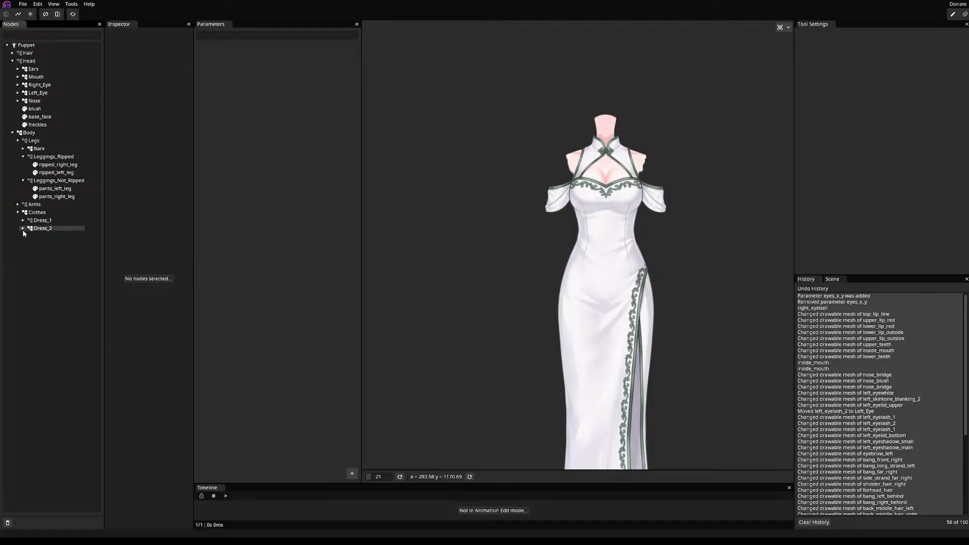
pyautogui.click(23, 230)
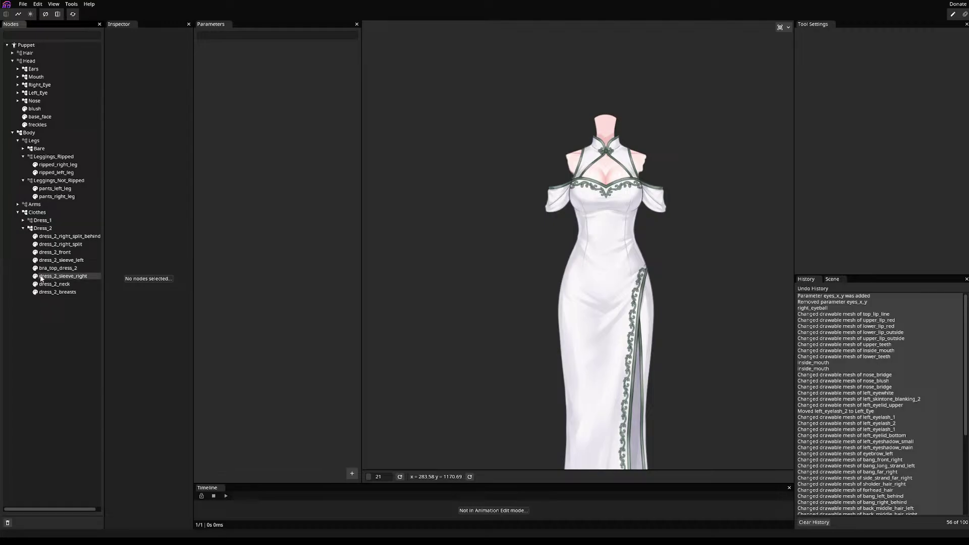
pyautogui.click(57, 236)
pyautogui.scroll(-5, 556, 376)
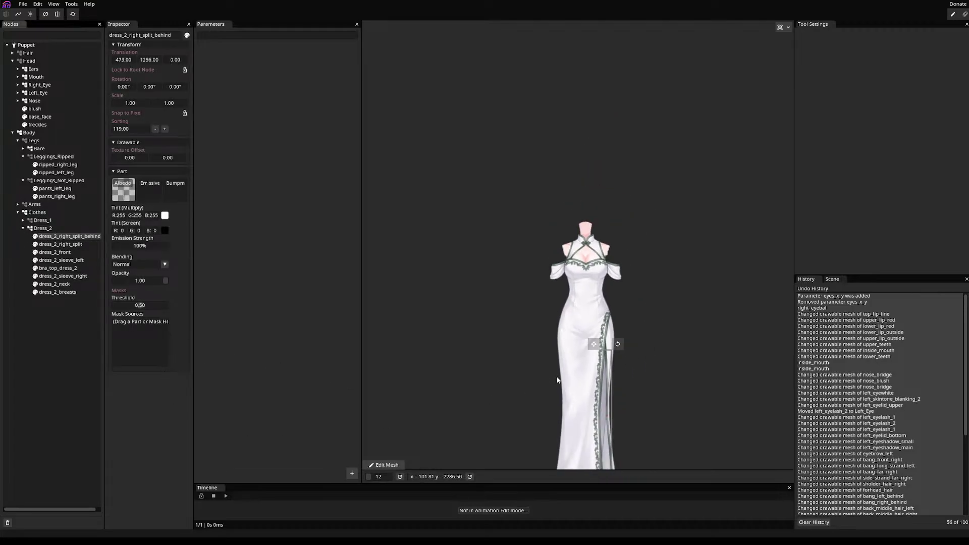
pyautogui.moveTo(556, 376); pyautogui.dragTo(635, 314)
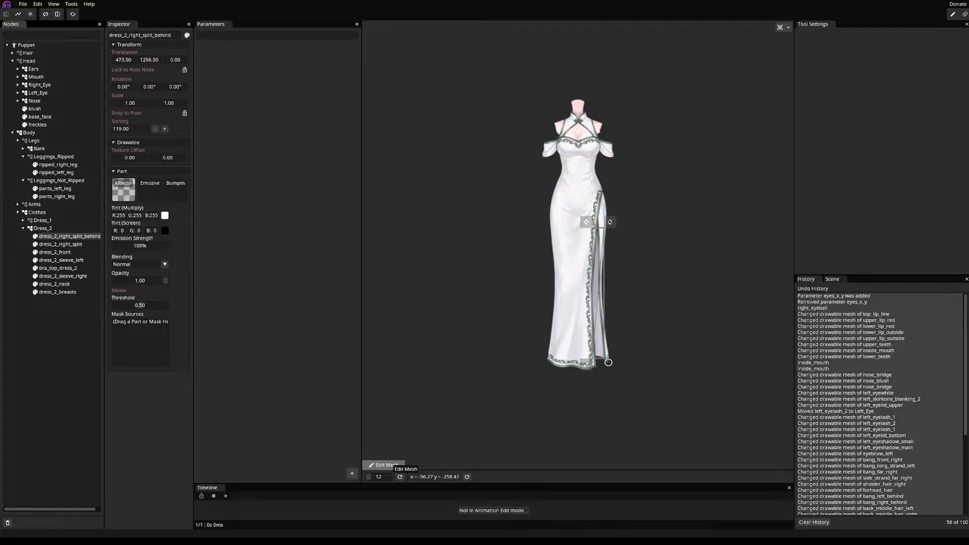
pyautogui.click(383, 464)
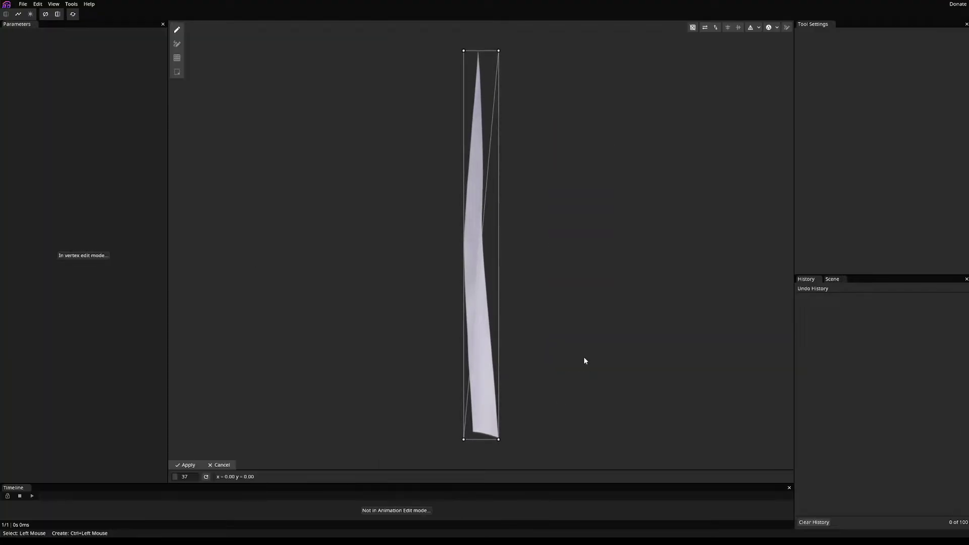
pyautogui.click(769, 28)
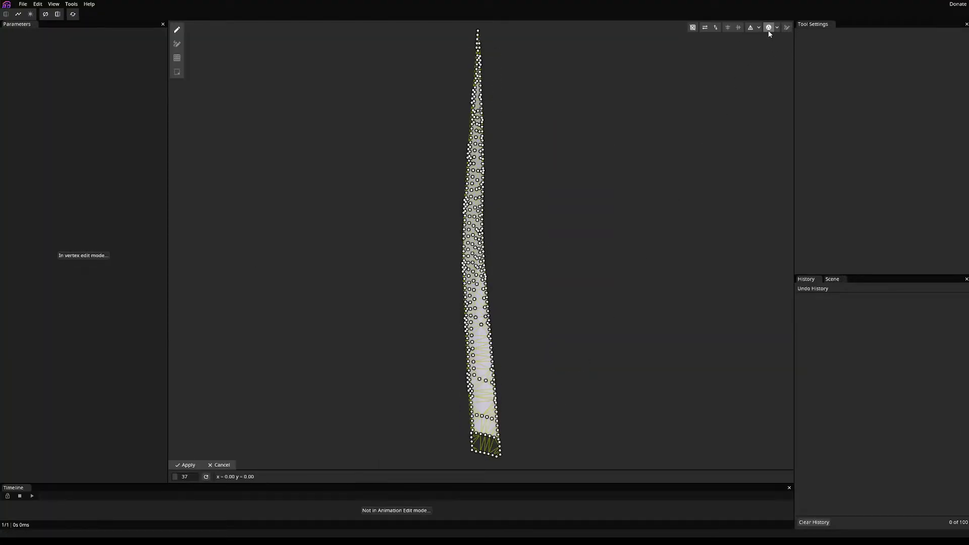
# - Delete most of the surplus outer vertices lying far below the hem of dress_2_right_split_behind
pyautogui.scroll(6, 453, 379)
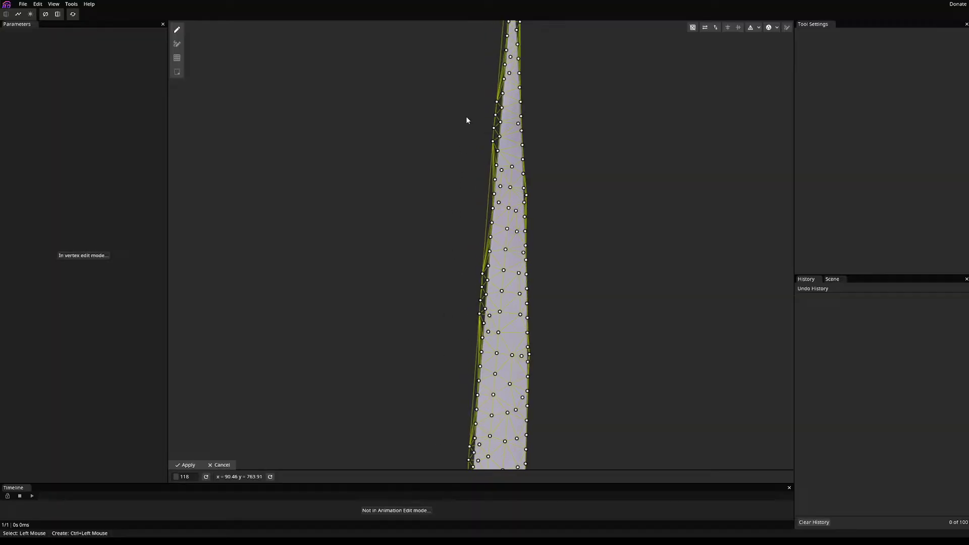
pyautogui.scroll(5, 466, 119)
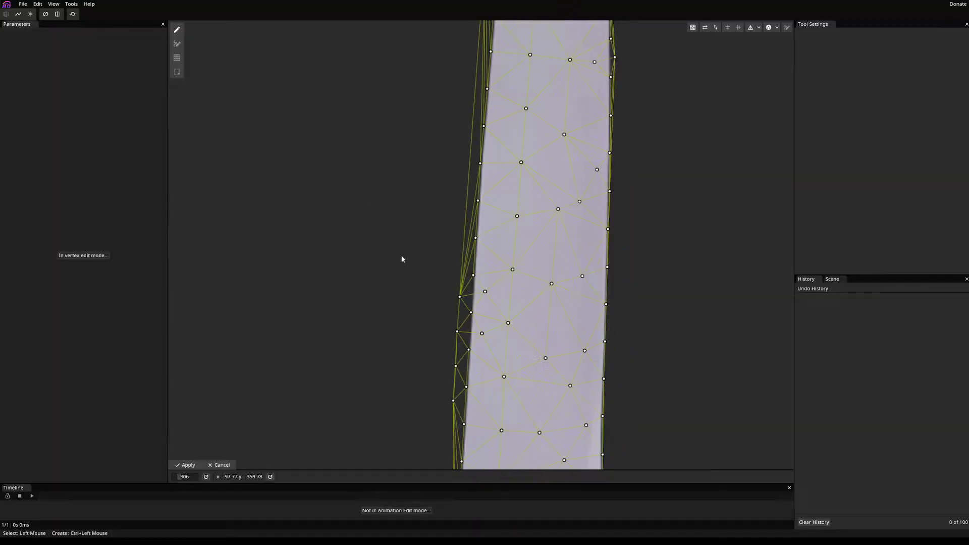
pyautogui.moveTo(402, 259); pyautogui.dragTo(291, 301)
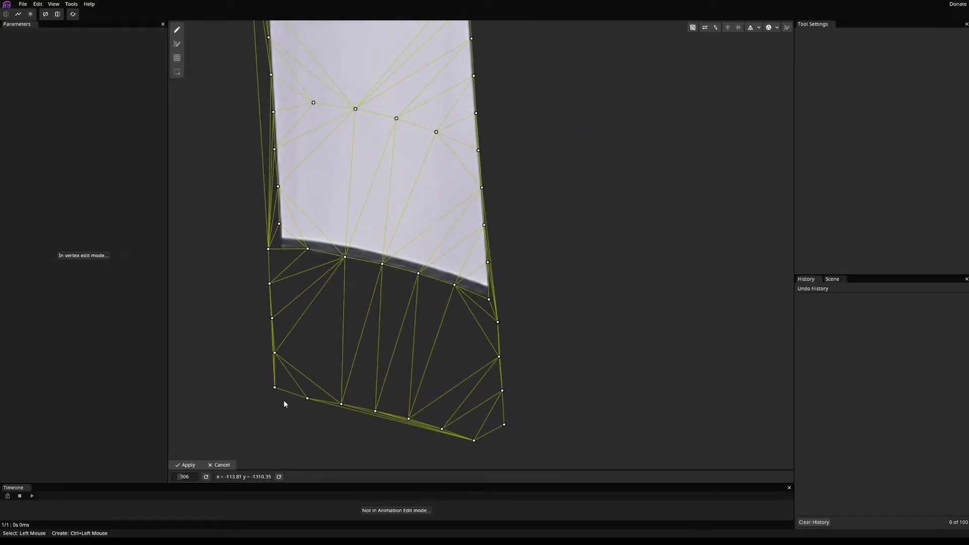
pyautogui.moveTo(247, 275); pyautogui.dragTo(336, 403)
pyautogui.press('Delete')
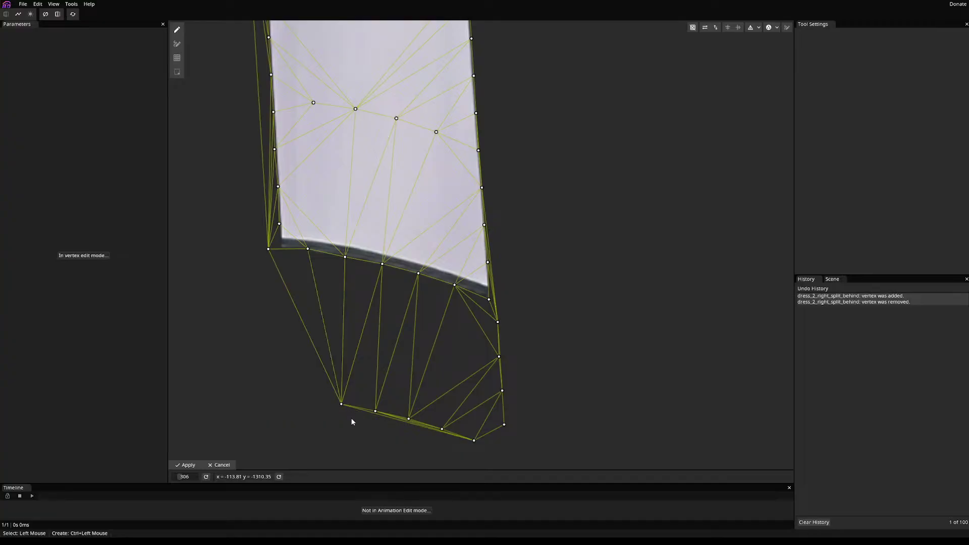
pyautogui.moveTo(316, 360); pyautogui.dragTo(595, 441)
pyautogui.press('Delete')
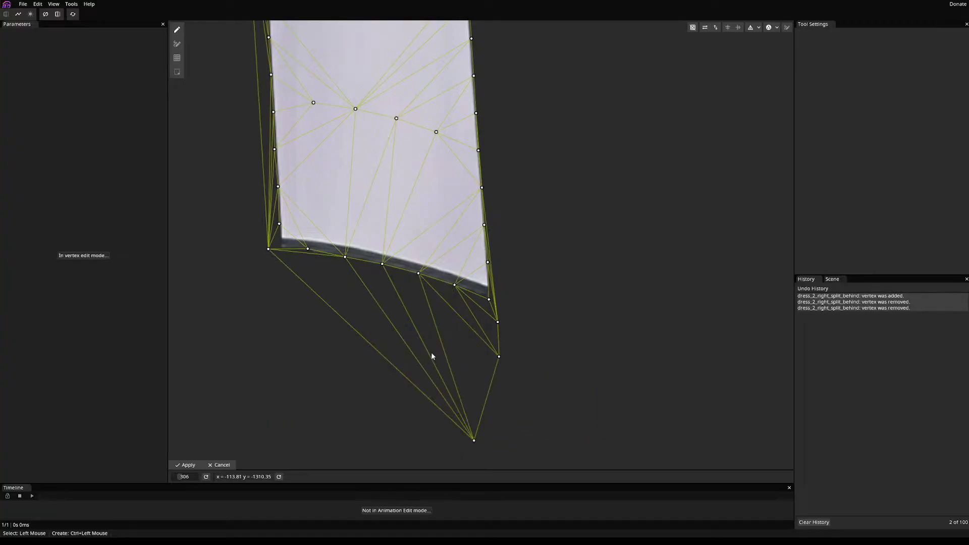
# - Move the remaining outer vertices closer beneath the hem, from its lower-left corner to its lower-right corner
pyautogui.moveTo(474, 441); pyautogui.dragTo(289, 310)
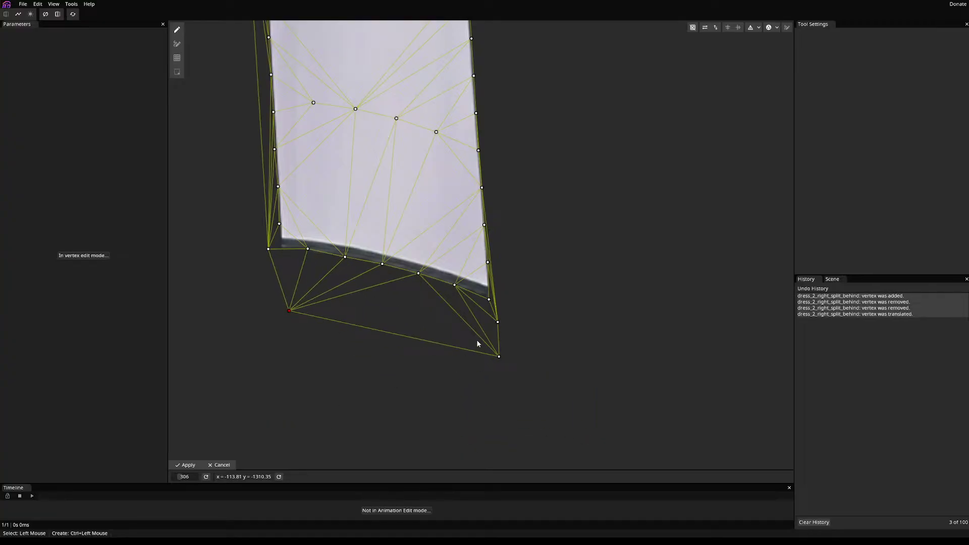
pyautogui.moveTo(499, 356); pyautogui.dragTo(364, 295)
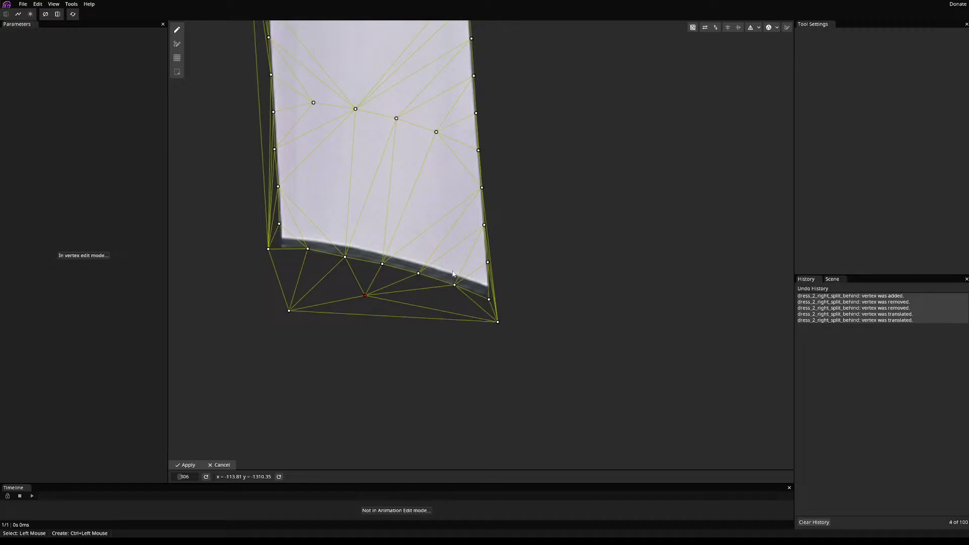
pyautogui.moveTo(497, 321)
pyautogui.mouseDown()
pyautogui.moveTo(419, 303)
pyautogui.moveTo(491, 336)
pyautogui.moveTo(489, 323)
pyautogui.mouseUp()
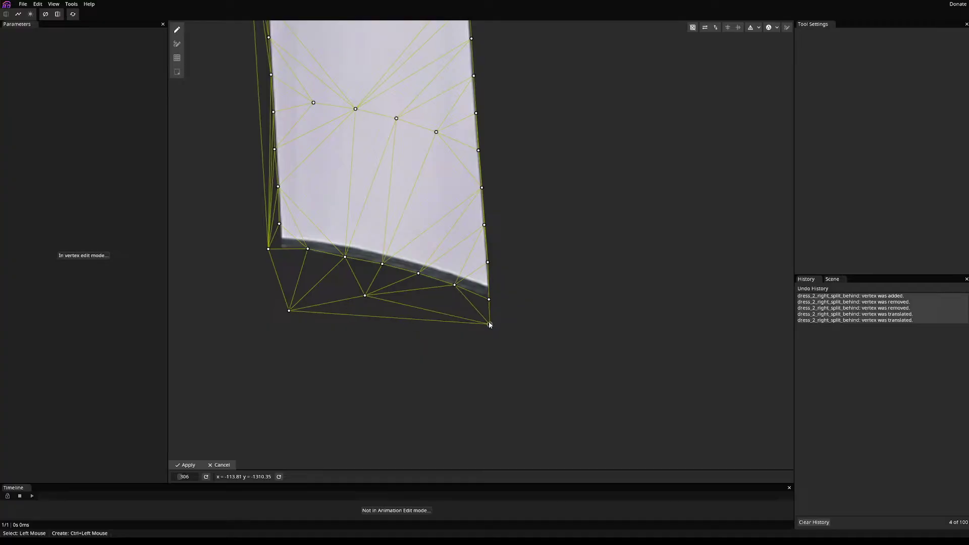
pyautogui.moveTo(365, 296); pyautogui.dragTo(452, 312)
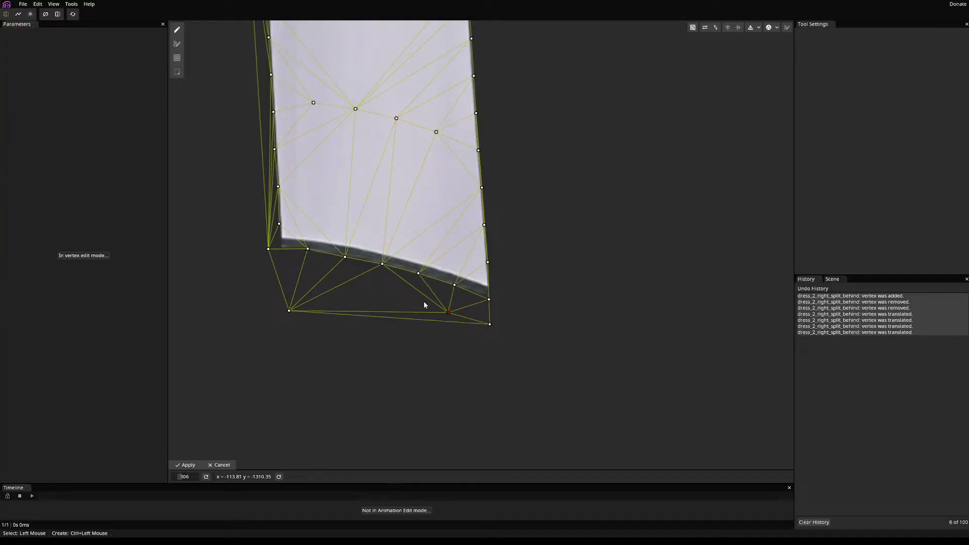
# - Complete the outer row of evenly spaced vertices beneath the hem and apply the mesh of dress_2_right_split_behind
pyautogui.keyDown('ctrl'); pyautogui.click(416, 303); pyautogui.keyUp('ctrl')
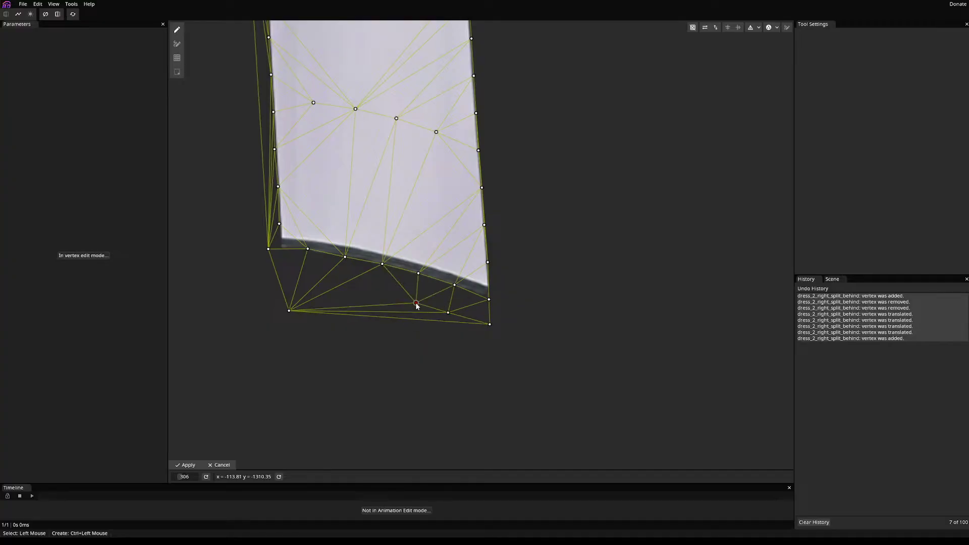
pyautogui.keyDown('ctrl'); pyautogui.click(378, 296); pyautogui.keyUp('ctrl')
pyautogui.keyDown('ctrl'); pyautogui.click(336, 293); pyautogui.keyUp('ctrl')
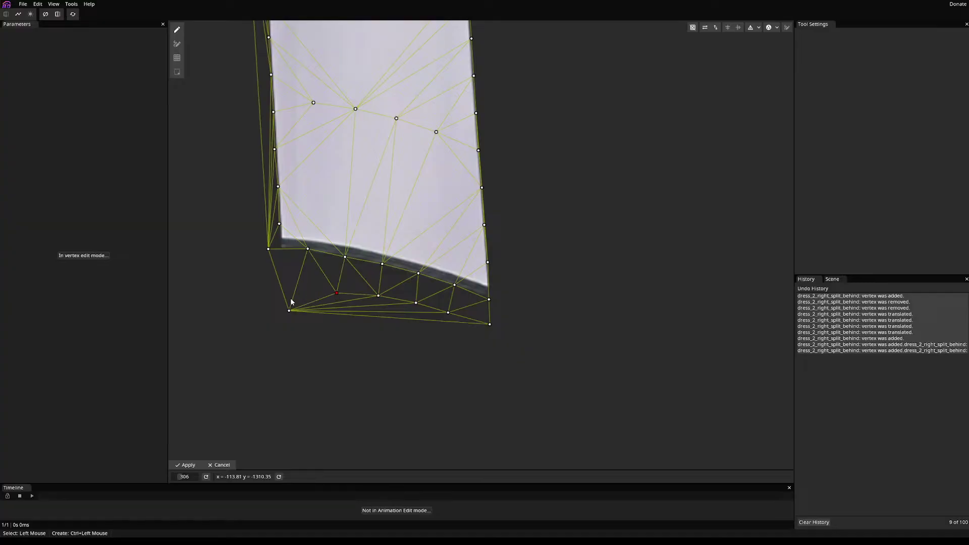
pyautogui.moveTo(289, 311); pyautogui.dragTo(303, 293)
pyautogui.keyDown('ctrl'); pyautogui.click(302, 282); pyautogui.keyUp('ctrl')
pyautogui.scroll(-3, 372, 357)
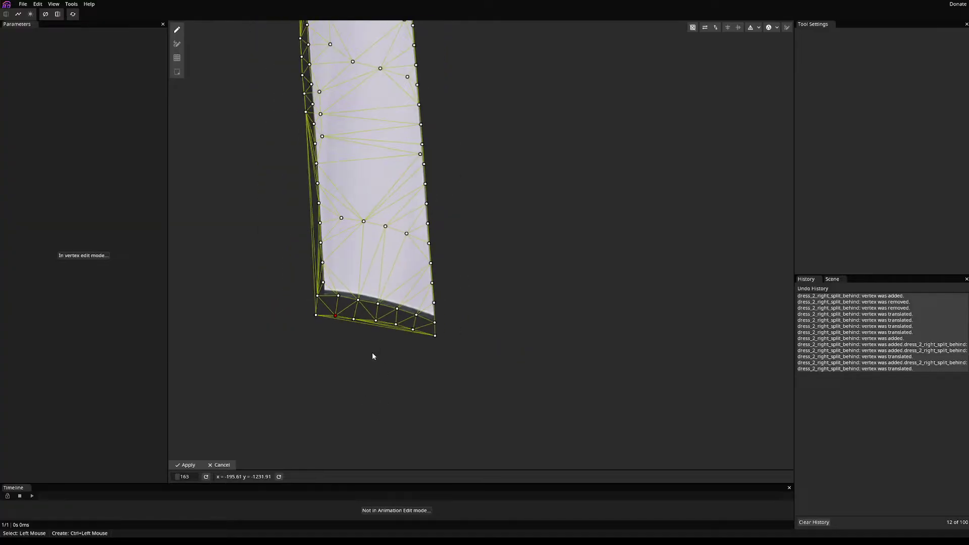
pyautogui.scroll(2, 283, 136)
pyautogui.scroll(-1, 276, 387)
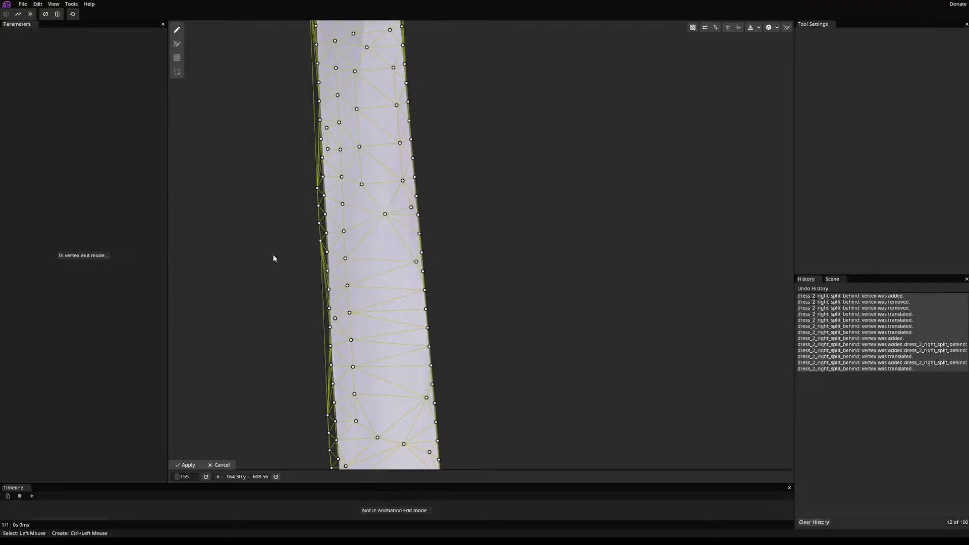
pyautogui.scroll(-2, 273, 258)
pyautogui.click(187, 465)
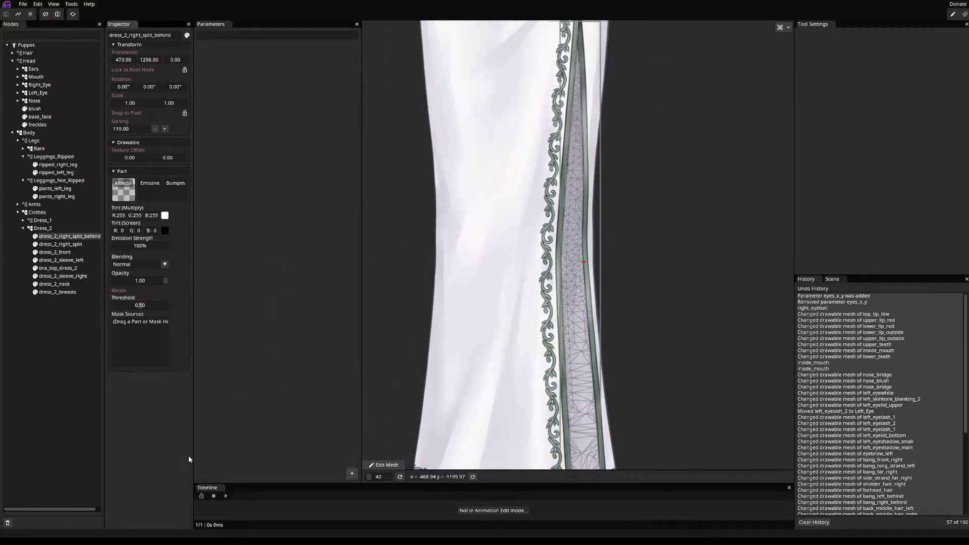
# - Open the mesh of dress_2_right_split for editing and generate its vertices automatically
pyautogui.click(66, 244)
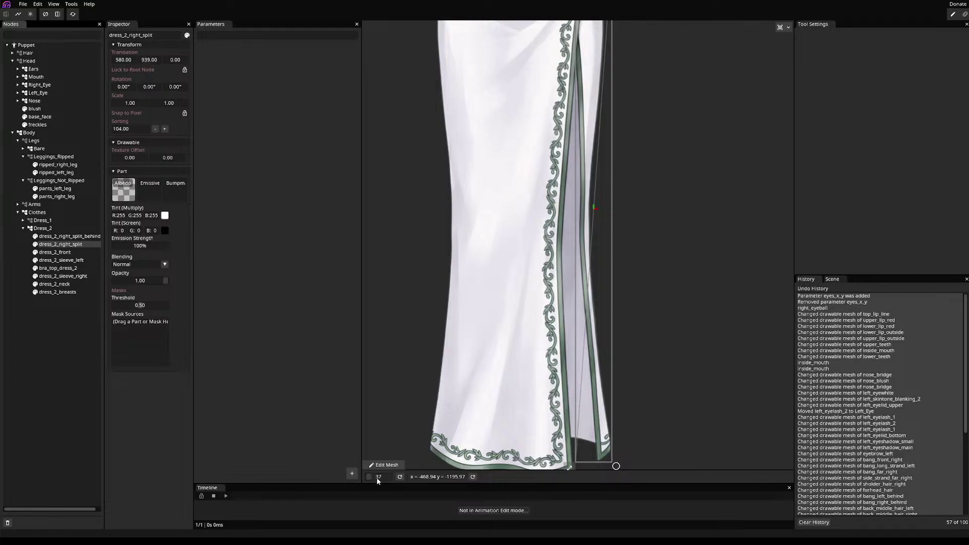
pyautogui.click(384, 464)
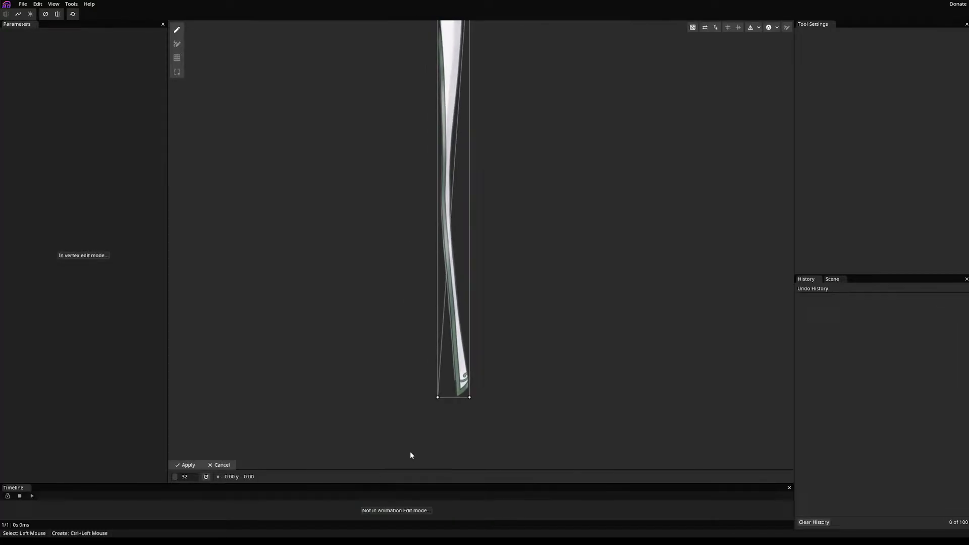
pyautogui.click(751, 27)
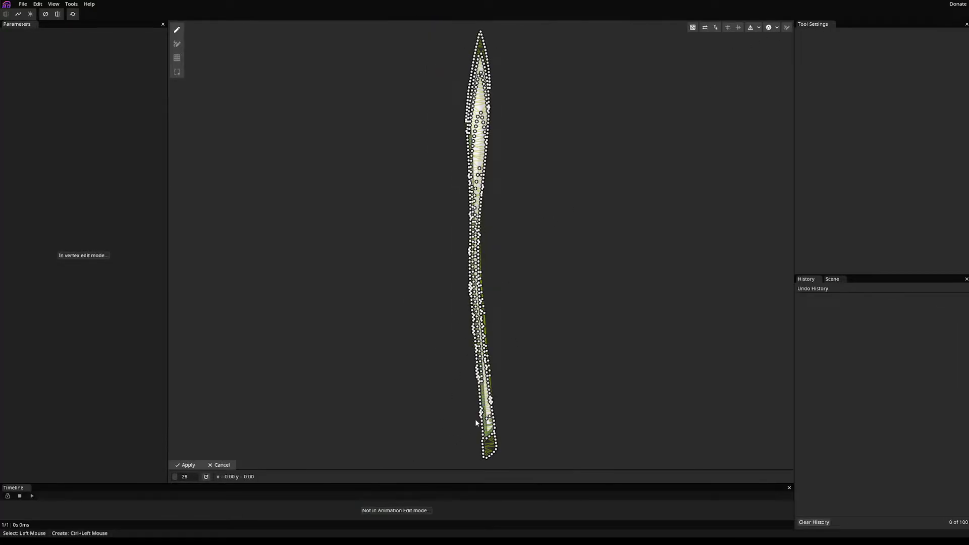
# - Check the generated mesh along the green-trimmed narrow part of dress_2_right_split and save the puppet file
pyautogui.scroll(10, 476, 423)
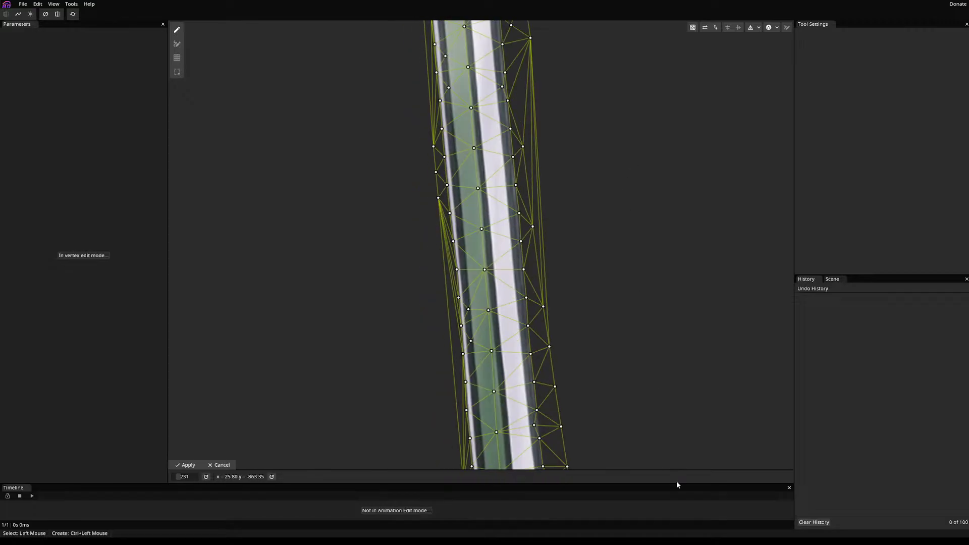
pyautogui.moveTo(677, 484); pyautogui.dragTo(556, 214)
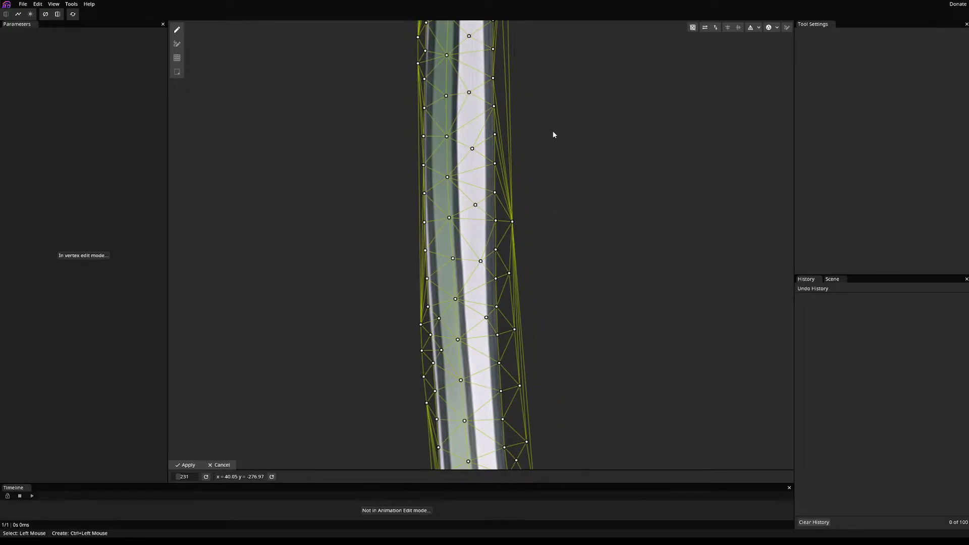
pyautogui.moveTo(575, 119); pyautogui.dragTo(593, 242)
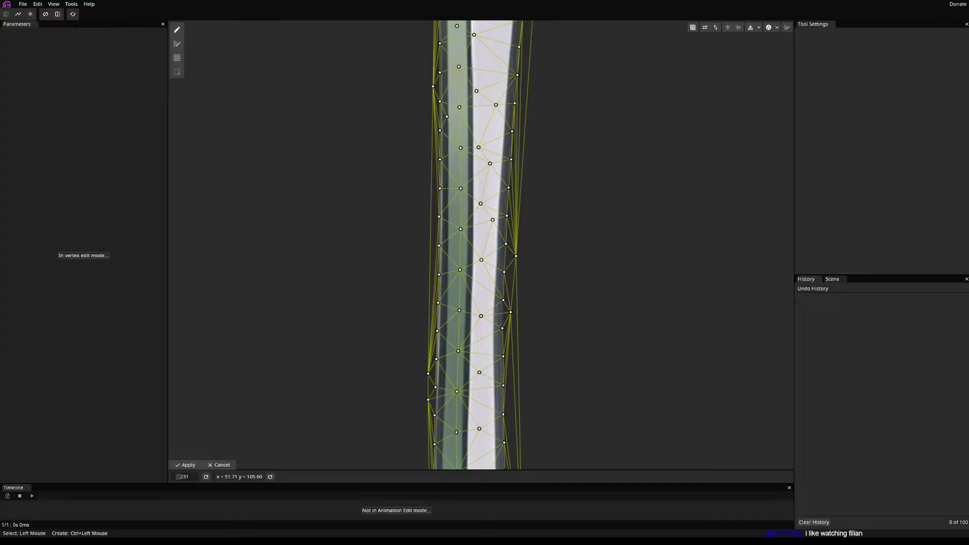
pyautogui.moveTo(551, 151); pyautogui.dragTo(558, 301)
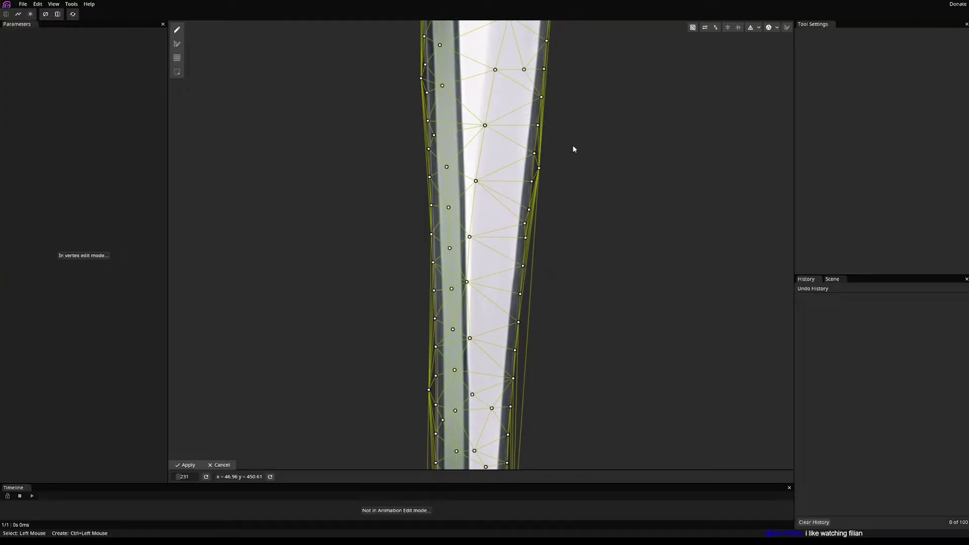
pyautogui.moveTo(573, 146); pyautogui.dragTo(572, 268)
pyautogui.hotkey('ctrl', 's')
# - Reposition the stray vertices on both edges of the strip's narrow section so they follow the fabric outline
pyautogui.scroll(10, 526, 358)
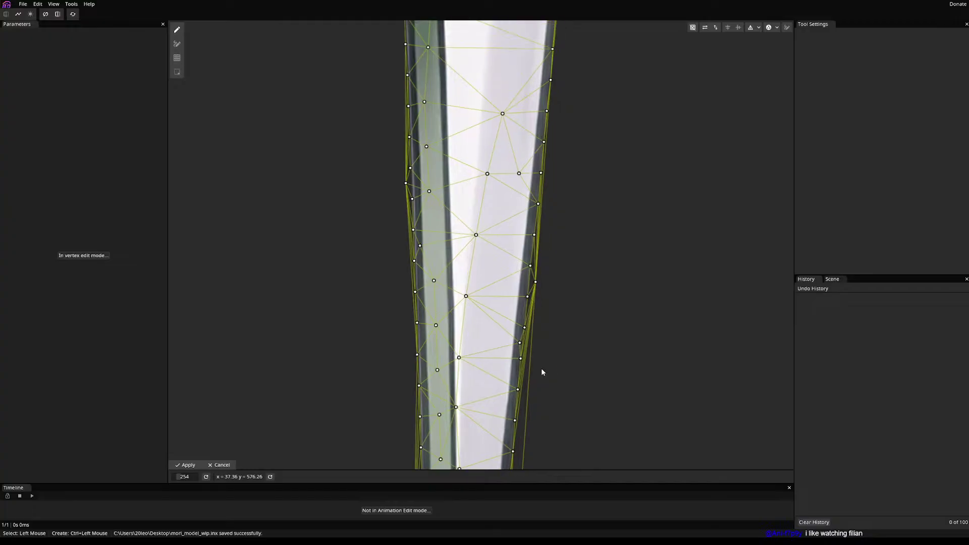
pyautogui.moveTo(500, 303); pyautogui.dragTo(519, 303)
pyautogui.scroll(-8, 521, 306)
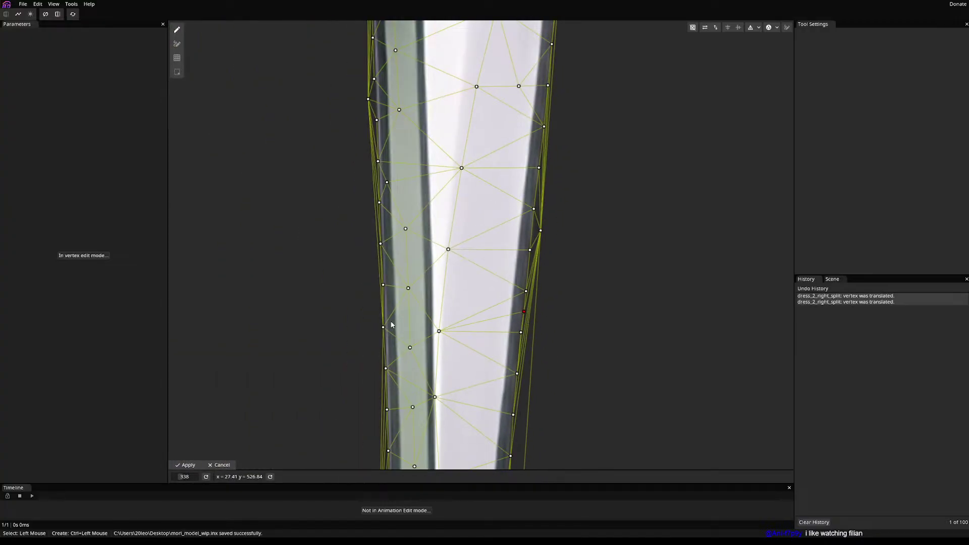
pyautogui.moveTo(350, 315); pyautogui.dragTo(325, 468)
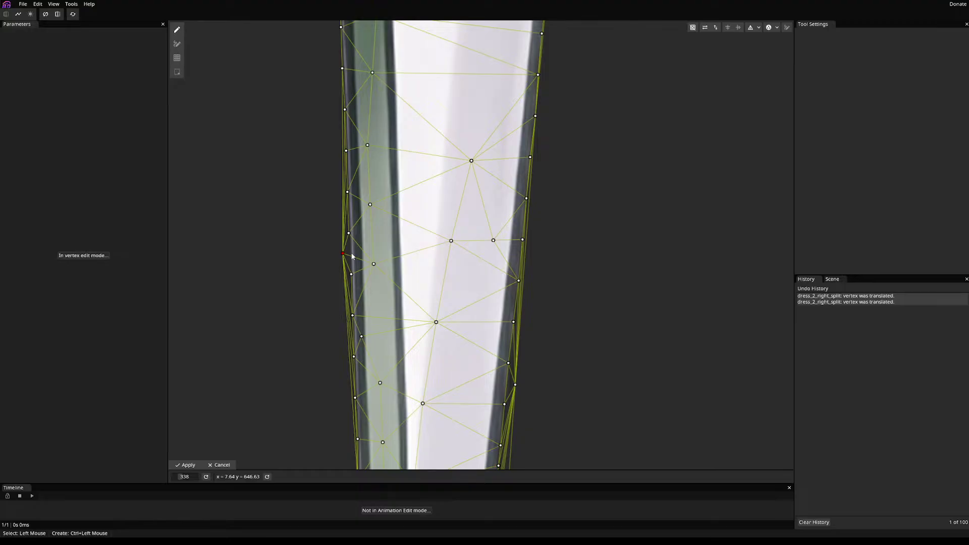
pyautogui.moveTo(344, 254); pyautogui.dragTo(353, 256)
# - Pull the outlying vertex beside the wide section's shaded right edge inward and check the mesh up towards the tip
pyautogui.scroll(10, 326, 253)
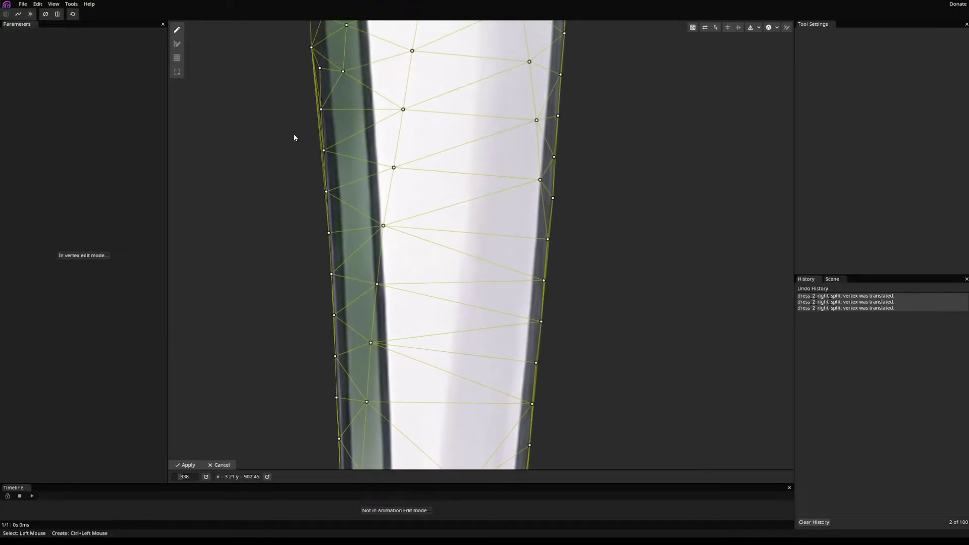
pyautogui.scroll(-2, 284, 345)
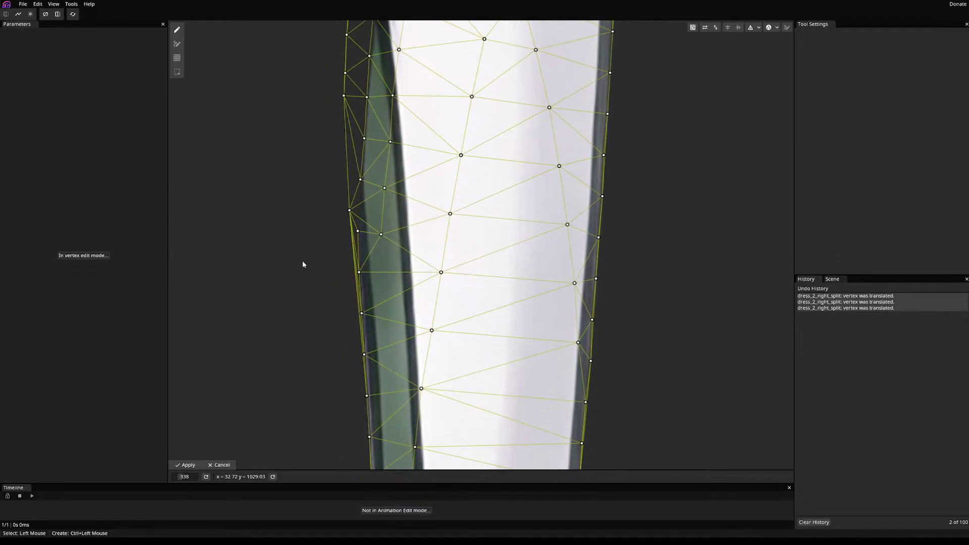
pyautogui.scroll(2, 396, 105)
pyautogui.scroll(-3, 652, 390)
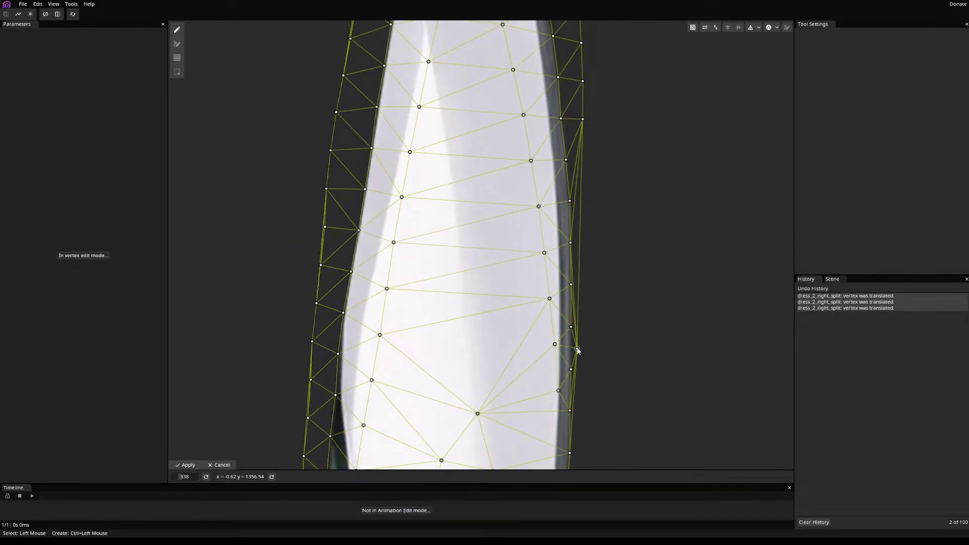
pyautogui.moveTo(578, 350); pyautogui.dragTo(570, 342)
pyautogui.scroll(-3, 617, 326)
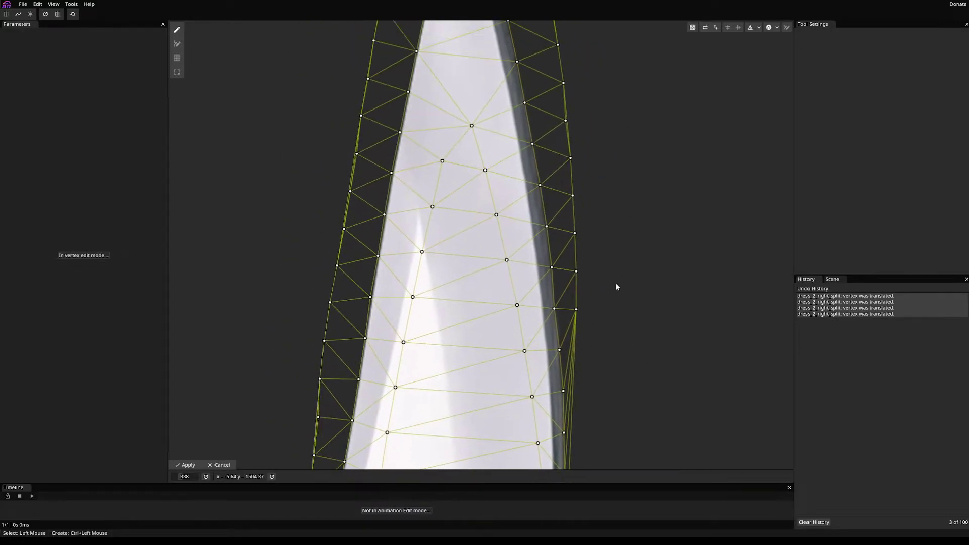
pyautogui.scroll(2, 597, 237)
pyautogui.scroll(10, 606, 300)
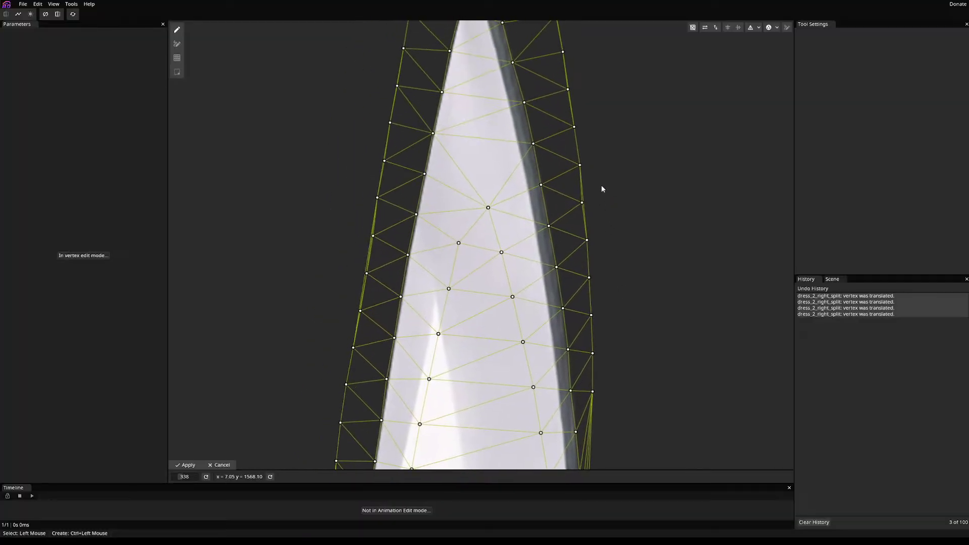
# - Move the topmost edge vertex of the fabric to just above the white panel's pointed tip
pyautogui.scroll(-1, 621, 343)
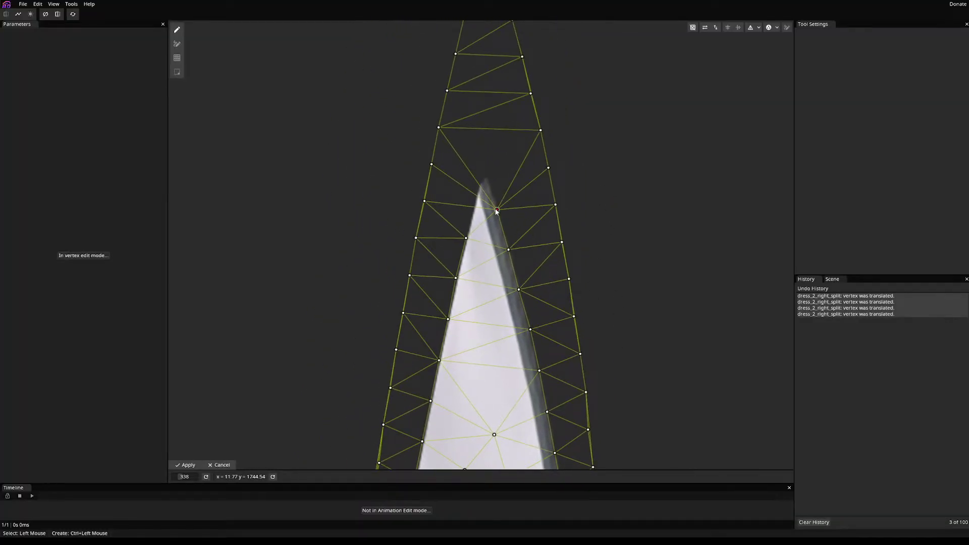
pyautogui.moveTo(496, 211); pyautogui.dragTo(482, 165)
pyautogui.scroll(-15, 603, 309)
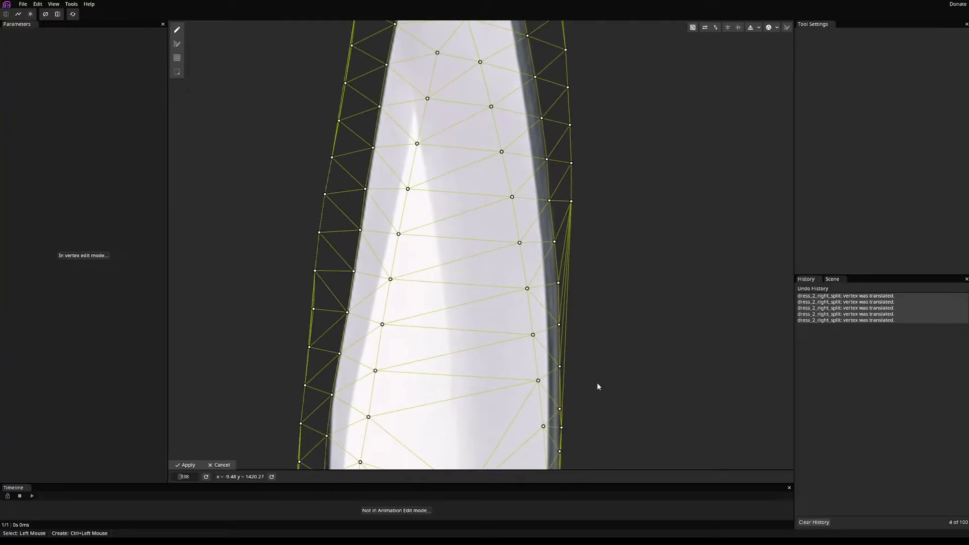
# - Replace a crowded vertex on the wide section's shaded right edge and add three outer vertices alongside it
pyautogui.scroll(-5, 585, 328)
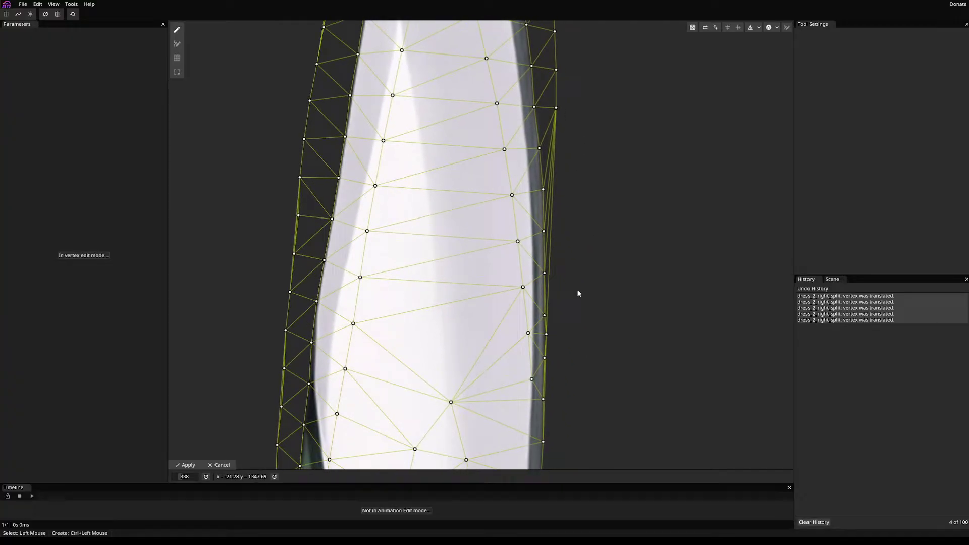
pyautogui.rightClick(551, 191)
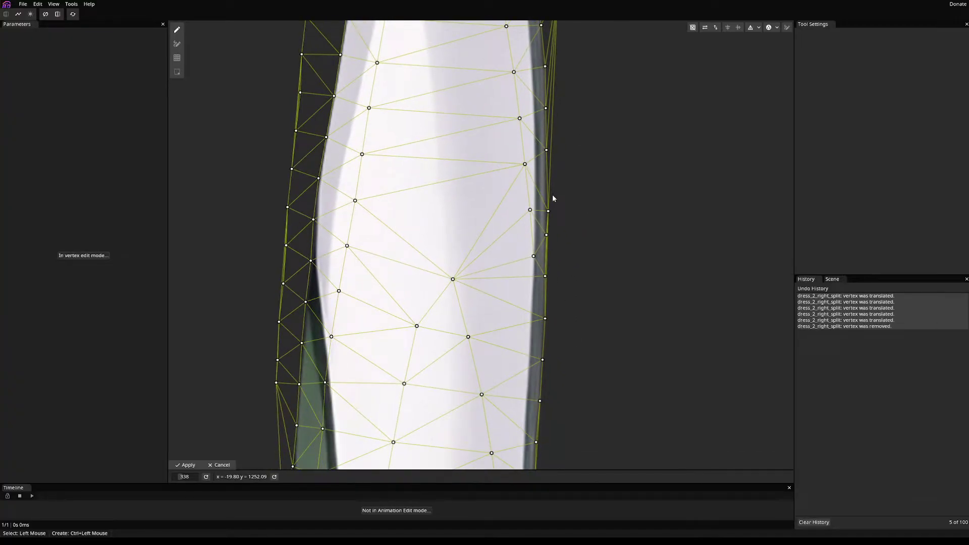
pyautogui.keyDown('ctrl'); pyautogui.click(548, 183); pyautogui.keyUp('ctrl')
pyautogui.keyDown('ctrl'); pyautogui.click(560, 183); pyautogui.keyUp('ctrl')
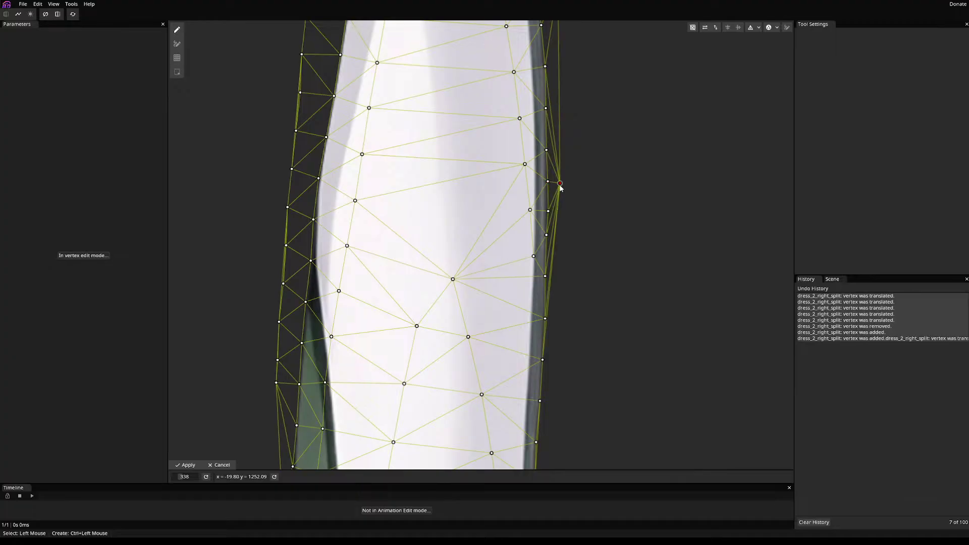
pyautogui.keyDown('ctrl'); pyautogui.click(554, 265); pyautogui.keyUp('ctrl')
pyautogui.keyDown('ctrl'); pyautogui.click(556, 356); pyautogui.keyUp('ctrl')
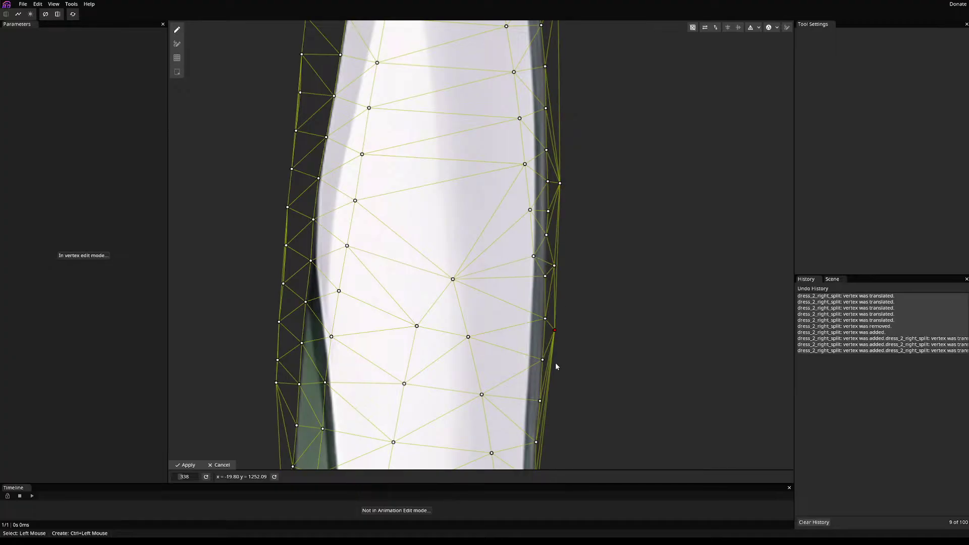
# - Continue the outer vertex row with seven vertices down the white panel's right edge, opposite the start of the green trim
pyautogui.moveTo(555, 363); pyautogui.dragTo(565, 232)
pyautogui.keyDown('ctrl'); pyautogui.click(564, 236); pyautogui.keyUp('ctrl')
pyautogui.keyDown('ctrl'); pyautogui.click(558, 331); pyautogui.keyUp('ctrl')
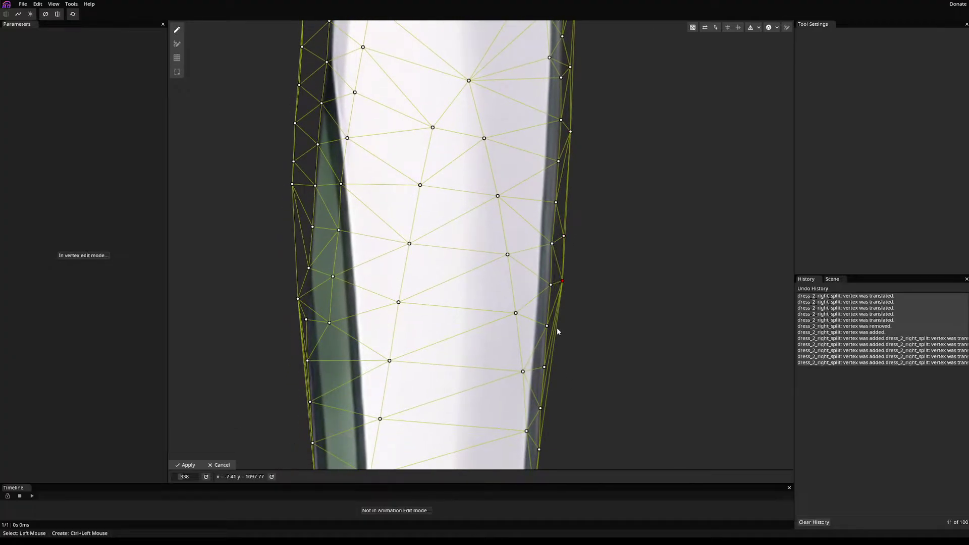
pyautogui.keyDown('ctrl'); pyautogui.click(560, 359); pyautogui.keyUp('ctrl')
pyautogui.moveTo(560, 359); pyautogui.dragTo(549, 178)
pyautogui.keyDown('ctrl'); pyautogui.click(548, 173); pyautogui.keyUp('ctrl')
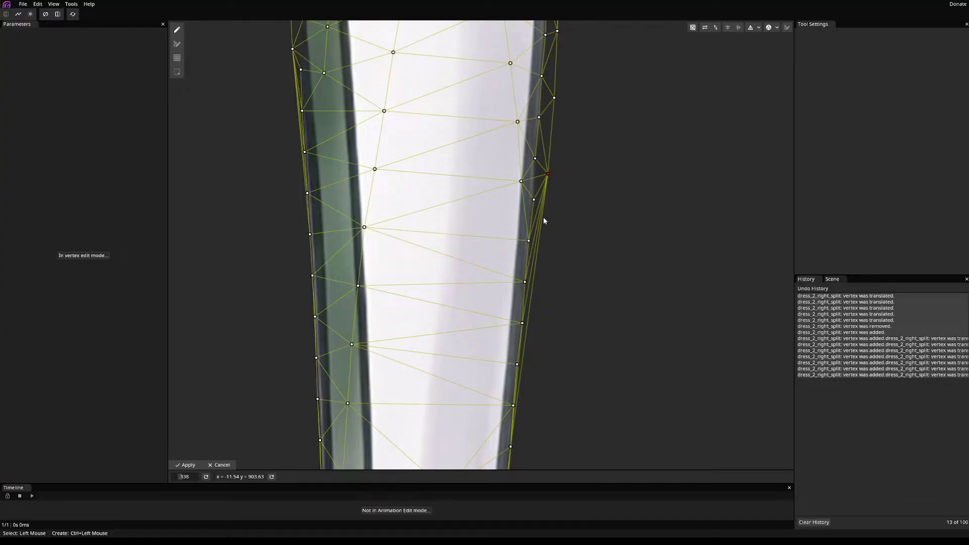
pyautogui.keyDown('ctrl'); pyautogui.click(544, 218); pyautogui.keyUp('ctrl')
pyautogui.keyDown('ctrl'); pyautogui.click(540, 273); pyautogui.keyUp('ctrl')
pyautogui.keyDown('ctrl'); pyautogui.click(534, 335); pyautogui.keyUp('ctrl')
# - Add ten outer vertices beside the right edge where the white panel begins to taper
pyautogui.moveTo(532, 378); pyautogui.dragTo(536, 129)
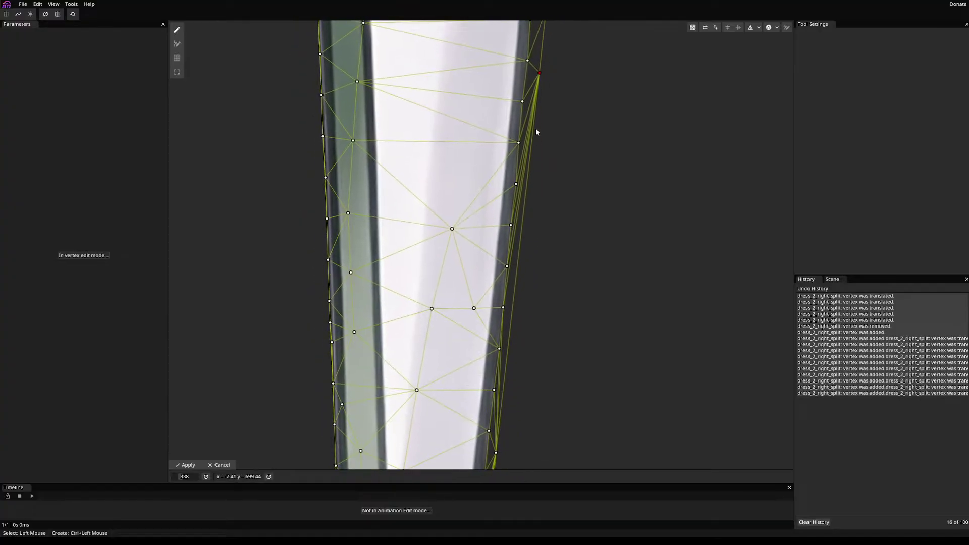
pyautogui.keyDown('ctrl'); pyautogui.click(526, 179); pyautogui.keyUp('ctrl')
pyautogui.keyDown('ctrl'); pyautogui.click(520, 227); pyautogui.keyUp('ctrl')
pyautogui.keyDown('ctrl'); pyautogui.click(517, 294); pyautogui.keyUp('ctrl')
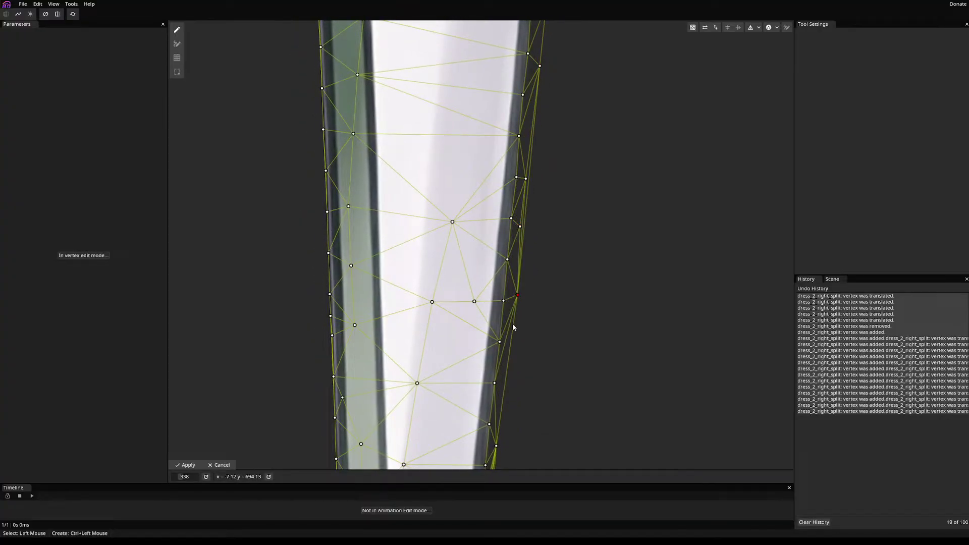
pyautogui.keyDown('ctrl'); pyautogui.click(513, 340); pyautogui.keyUp('ctrl')
pyautogui.keyDown('ctrl'); pyautogui.click(503, 388); pyautogui.keyUp('ctrl')
pyautogui.moveTo(508, 385); pyautogui.dragTo(518, 212)
pyautogui.keyDown('ctrl'); pyautogui.click(531, 211); pyautogui.keyUp('ctrl')
pyautogui.keyDown('ctrl'); pyautogui.click(530, 234); pyautogui.keyUp('ctrl')
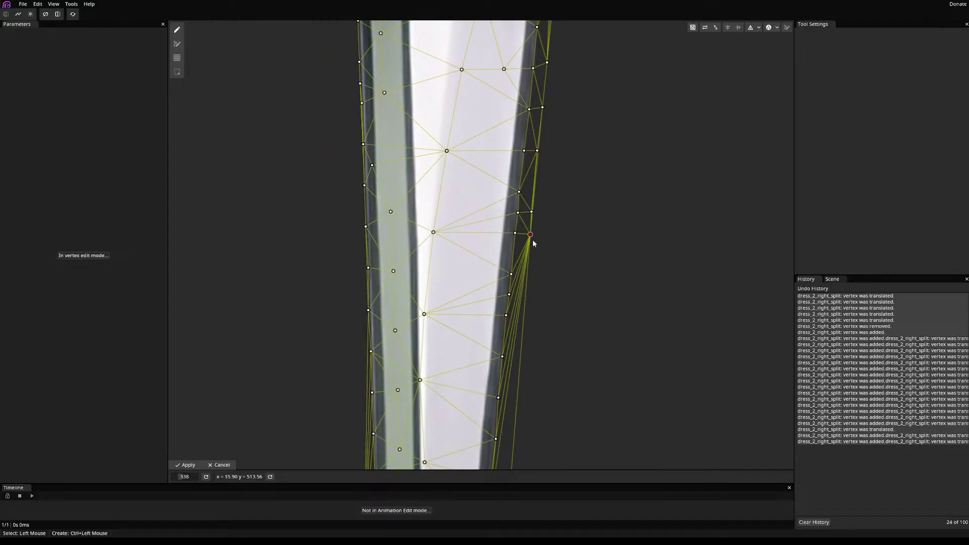
pyautogui.keyDown('ctrl'); pyautogui.click(528, 269); pyautogui.keyUp('ctrl')
pyautogui.keyDown('ctrl'); pyautogui.click(526, 296); pyautogui.keyUp('ctrl')
pyautogui.keyDown('ctrl'); pyautogui.click(524, 313); pyautogui.keyUp('ctrl')
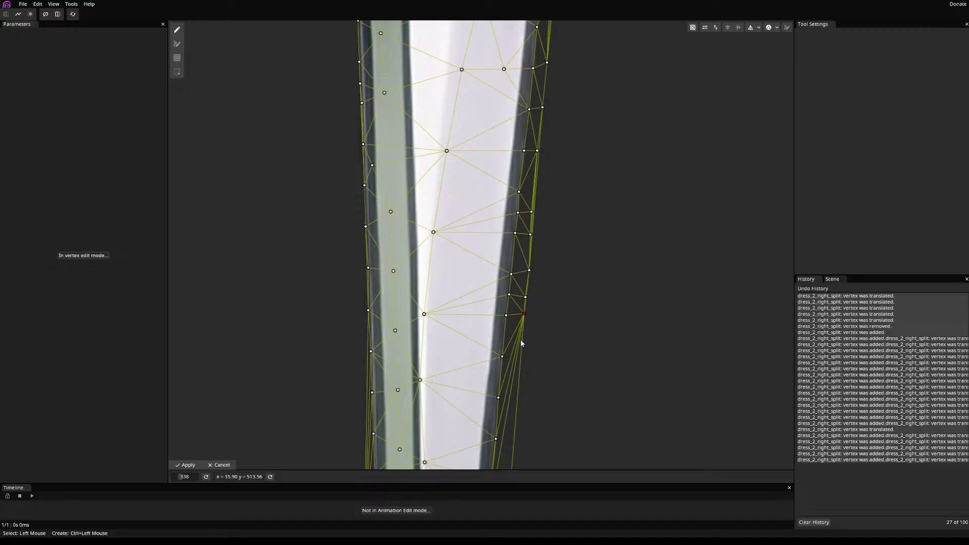
# - Extend the outer vertex row down the right edge to where the white panel thins to a narrow band
pyautogui.moveTo(534, 327); pyautogui.dragTo(545, 233)
pyautogui.keyDown('ctrl'); pyautogui.click(539, 241); pyautogui.keyUp('ctrl')
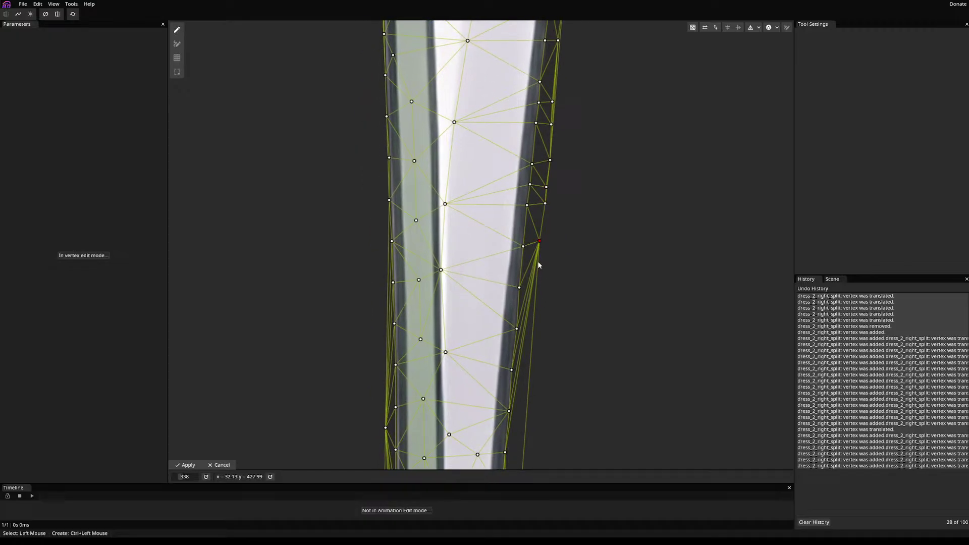
pyautogui.keyDown('ctrl'); pyautogui.click(528, 287); pyautogui.keyUp('ctrl')
pyautogui.keyDown('ctrl'); pyautogui.click(524, 329); pyautogui.keyUp('ctrl')
pyautogui.keyDown('ctrl'); pyautogui.click(525, 367); pyautogui.keyUp('ctrl')
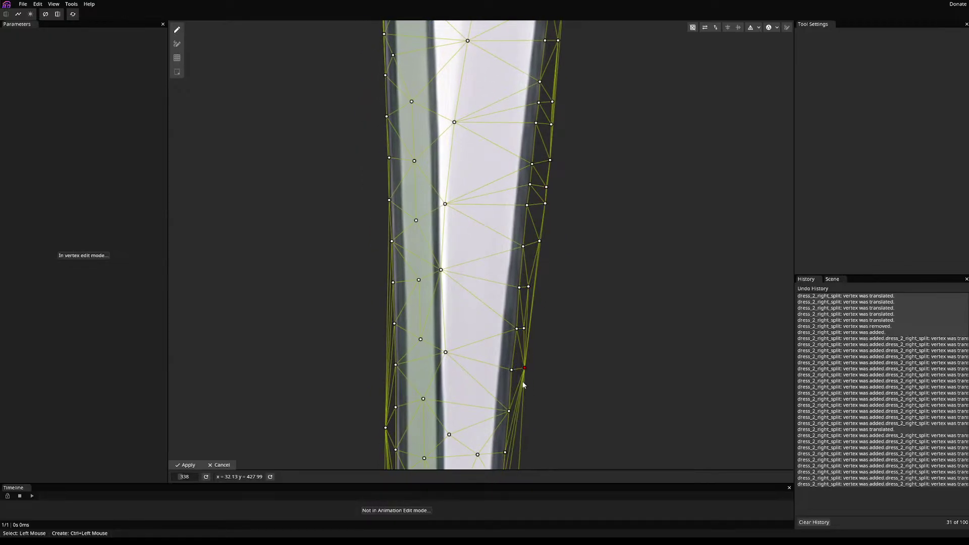
pyautogui.keyDown('ctrl'); pyautogui.click(519, 410); pyautogui.keyUp('ctrl')
pyautogui.moveTo(553, 416); pyautogui.dragTo(543, 210)
pyautogui.keyDown('ctrl'); pyautogui.click(519, 256); pyautogui.keyUp('ctrl')
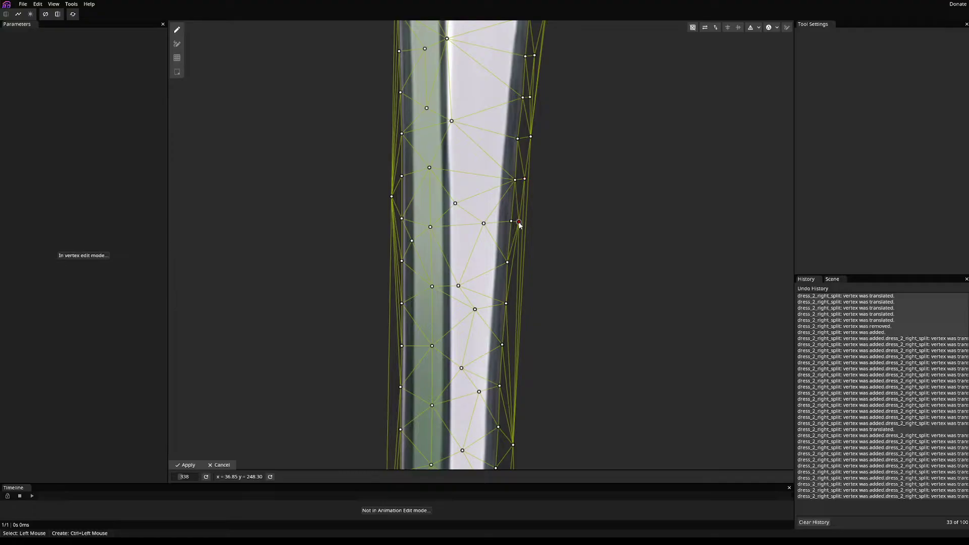
pyautogui.keyDown('ctrl'); pyautogui.click(520, 262); pyautogui.keyUp('ctrl')
pyautogui.keyDown('ctrl'); pyautogui.click(516, 306); pyautogui.keyUp('ctrl')
pyautogui.keyDown('ctrl'); pyautogui.click(514, 340); pyautogui.keyUp('ctrl')
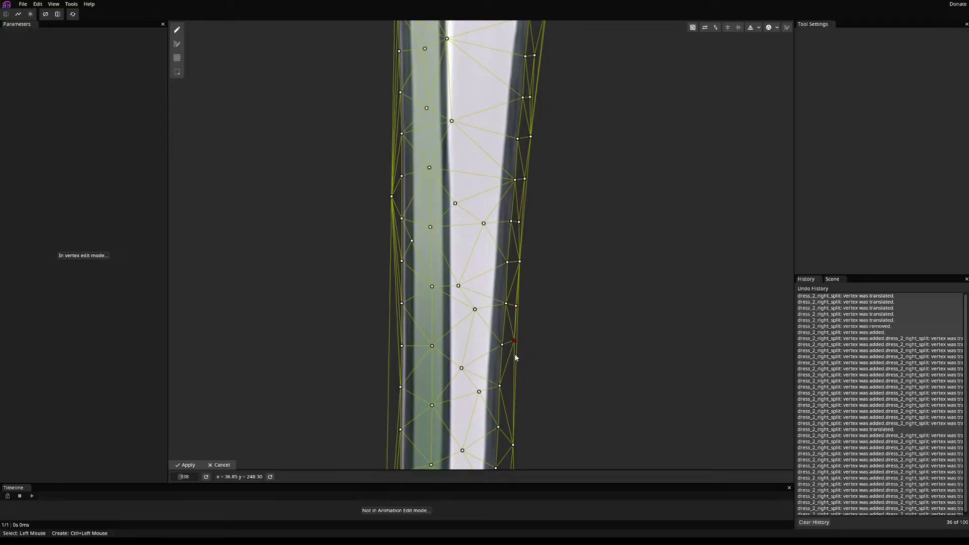
pyautogui.keyDown('ctrl'); pyautogui.click(509, 384); pyautogui.keyUp('ctrl')
pyautogui.keyDown('ctrl'); pyautogui.click(509, 419); pyautogui.keyUp('ctrl')
# - Pull two stray vertices inward onto the narrow section's right edge and add an outer vertex beside them
pyautogui.moveTo(566, 428); pyautogui.dragTo(598, 93)
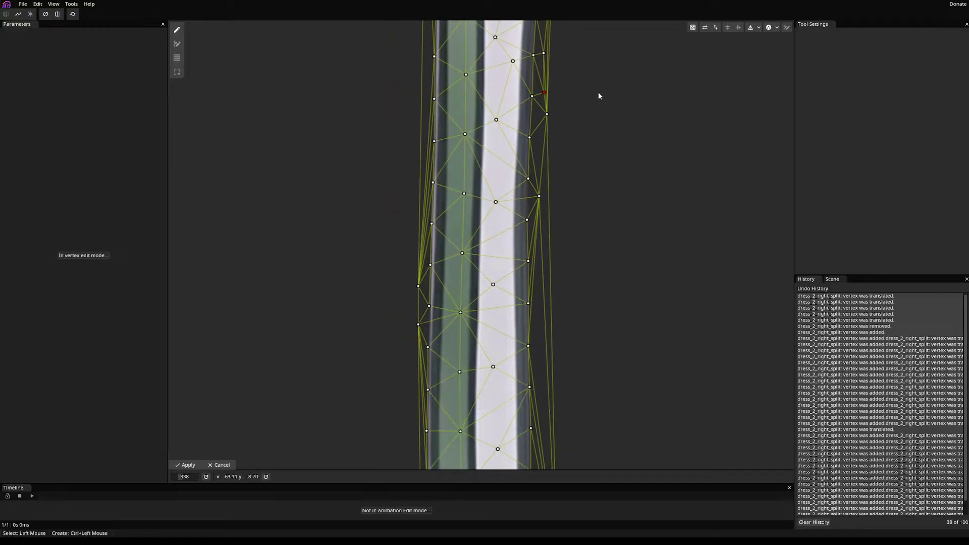
pyautogui.moveTo(553, 120); pyautogui.dragTo(532, 118)
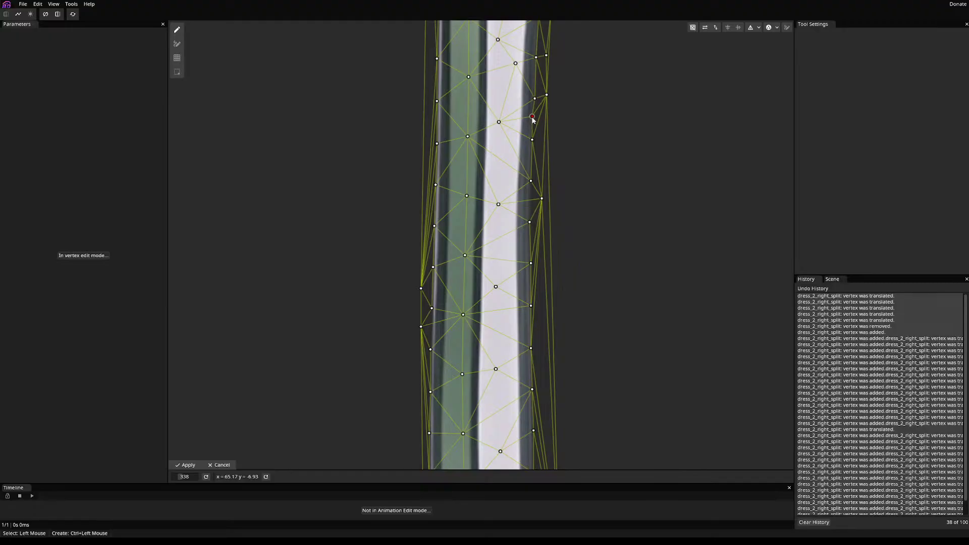
pyautogui.keyDown('ctrl'); pyautogui.click(550, 119); pyautogui.keyUp('ctrl')
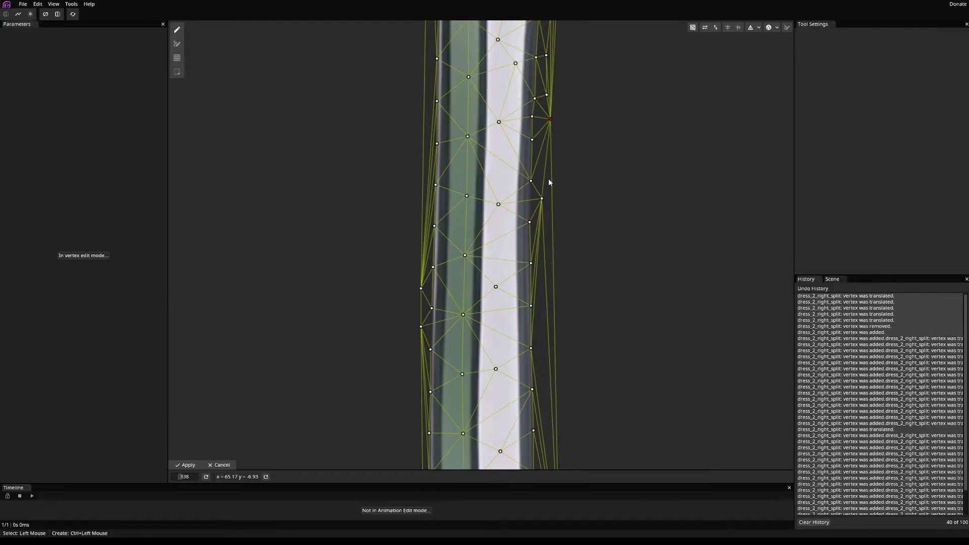
pyautogui.moveTo(541, 200)
pyautogui.mouseDown()
pyautogui.moveTo(526, 201)
pyautogui.moveTo(534, 203)
pyautogui.mouseUp()
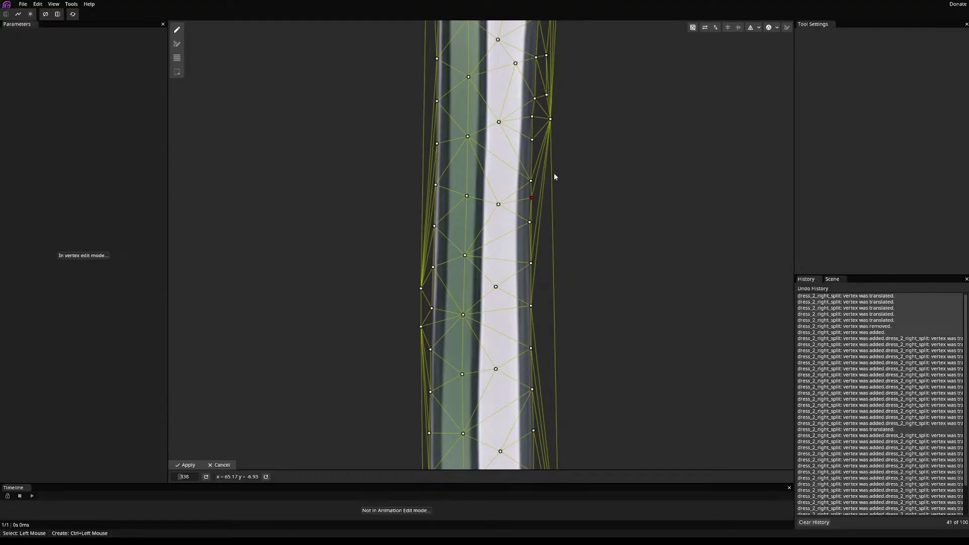
# - Place a row of outer vertices along the narrow section's right side down to where the strip starts to slant
pyautogui.keyDown('ctrl'); pyautogui.click(554, 170); pyautogui.keyUp('ctrl')
pyautogui.keyDown('ctrl'); pyautogui.click(553, 200); pyautogui.keyUp('ctrl')
pyautogui.keyDown('ctrl'); pyautogui.click(551, 226); pyautogui.keyUp('ctrl')
pyautogui.keyDown('ctrl'); pyautogui.click(551, 261); pyautogui.keyUp('ctrl')
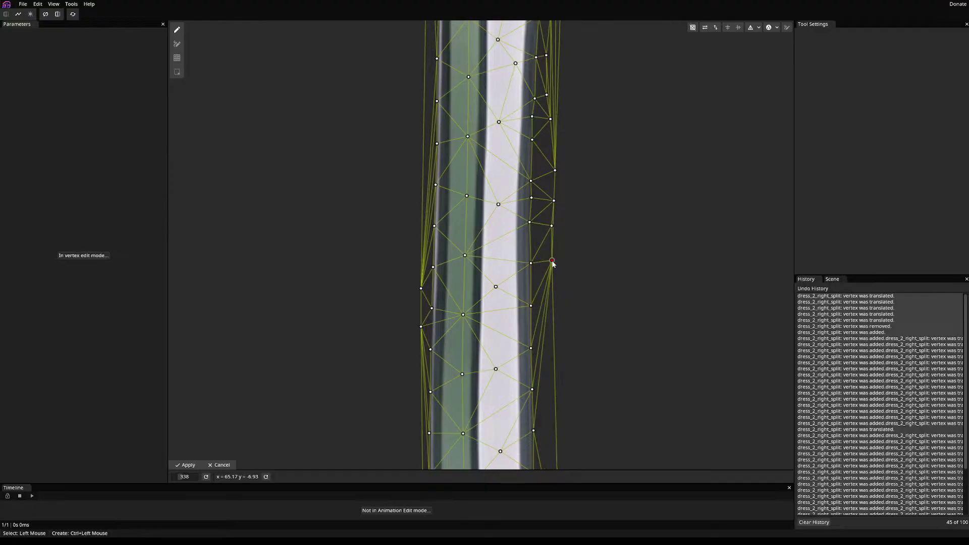
pyautogui.keyDown('ctrl'); pyautogui.click(551, 303); pyautogui.keyUp('ctrl')
pyautogui.keyDown('ctrl'); pyautogui.click(550, 342); pyautogui.keyUp('ctrl')
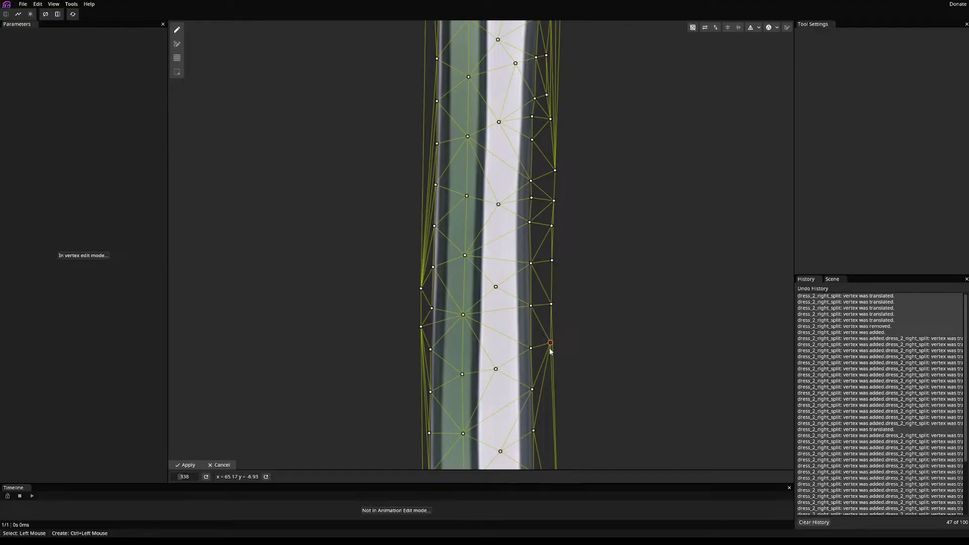
pyautogui.keyDown('ctrl'); pyautogui.click(551, 389); pyautogui.keyUp('ctrl')
pyautogui.moveTo(601, 437); pyautogui.dragTo(570, 96)
pyautogui.keyDown('ctrl'); pyautogui.click(525, 86); pyautogui.keyUp('ctrl')
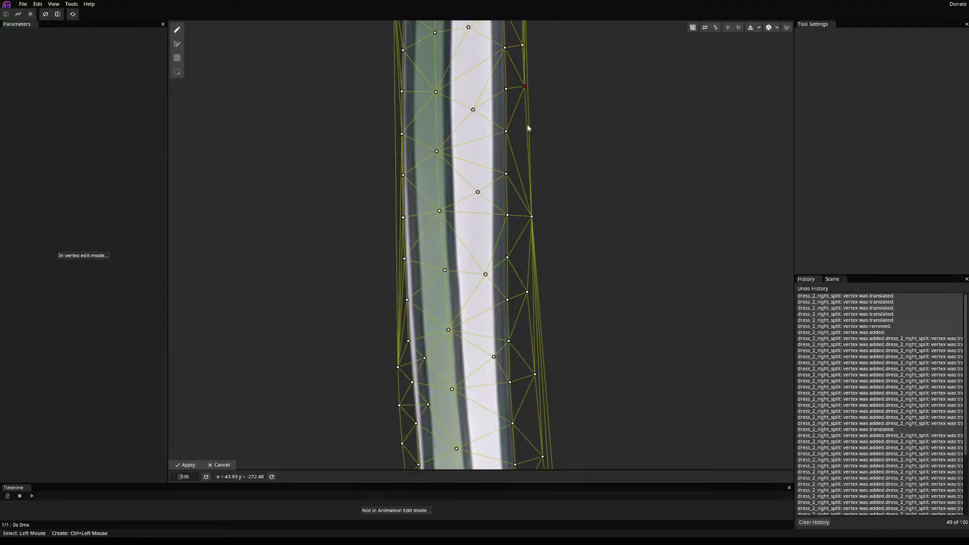
# - Add an outer vertex along the slanted lower section's right side and pull the outlying vertex above it inward
pyautogui.scroll(-5, 568, 235)
pyautogui.scroll(-3, 574, 275)
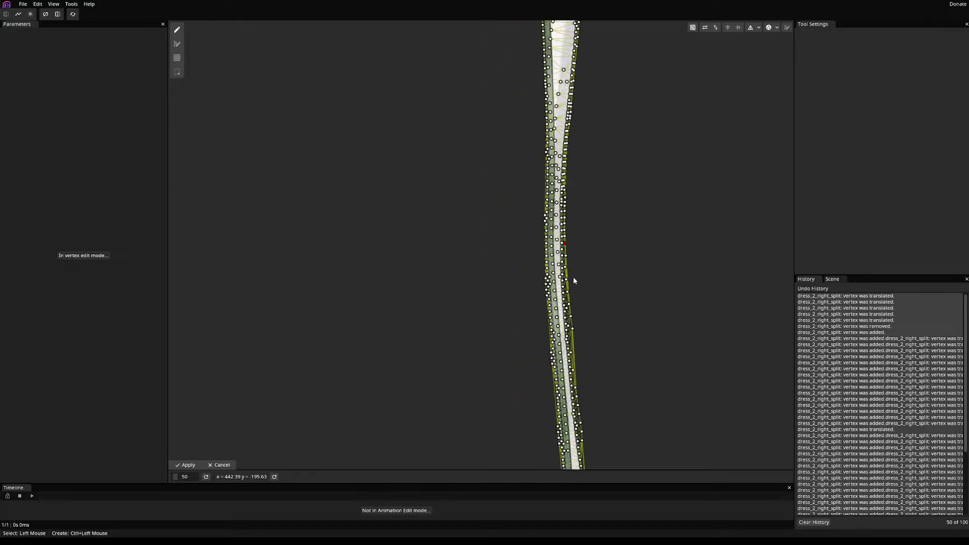
pyautogui.scroll(4, 599, 431)
pyautogui.moveTo(551, 215); pyautogui.dragTo(603, 328)
pyautogui.keyDown('ctrl'); pyautogui.click(520, 240); pyautogui.keyUp('ctrl')
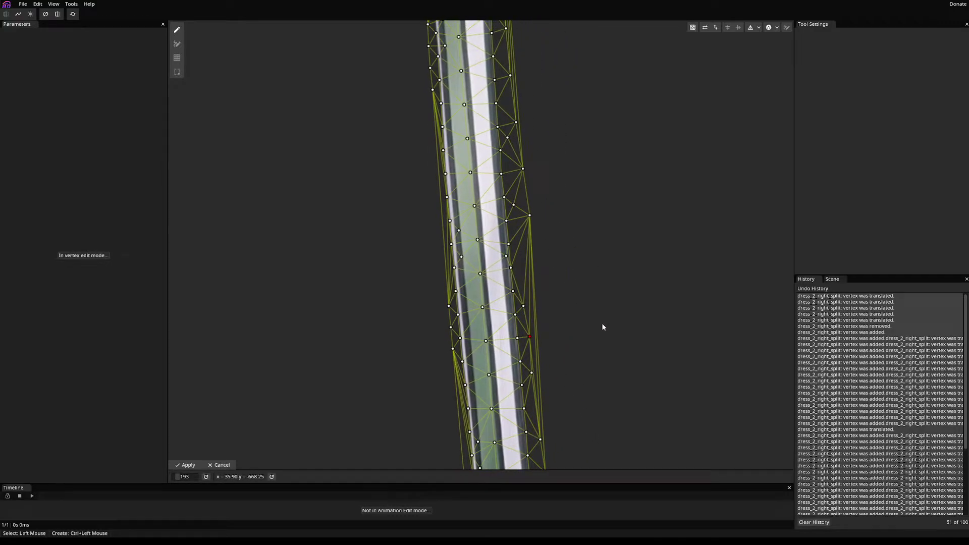
pyautogui.keyDown('ctrl'); pyautogui.click(524, 262); pyautogui.keyUp('ctrl')
pyautogui.moveTo(526, 217); pyautogui.dragTo(584, 298)
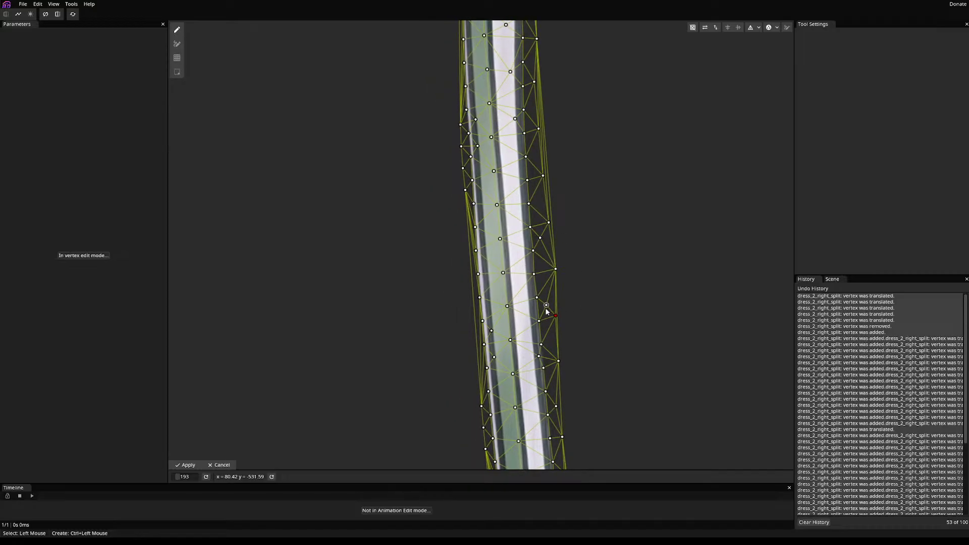
# - Remove the stray vertices between the slanted section's right edge and the outer vertex row
pyautogui.keyDown('ctrl'); pyautogui.click(545, 305); pyautogui.keyUp('ctrl')
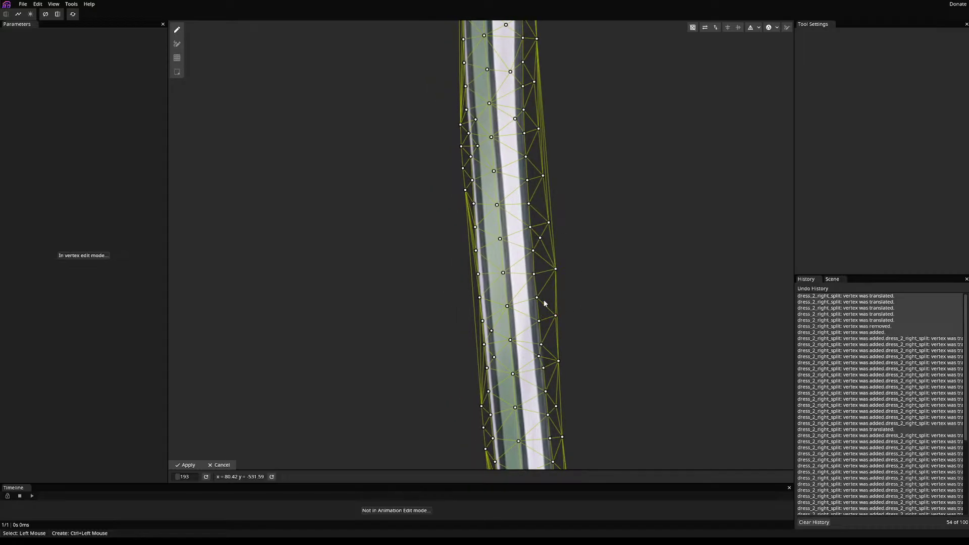
pyautogui.keyDown('ctrl'); pyautogui.click(539, 238); pyautogui.keyUp('ctrl')
pyautogui.moveTo(580, 251); pyautogui.dragTo(588, 374)
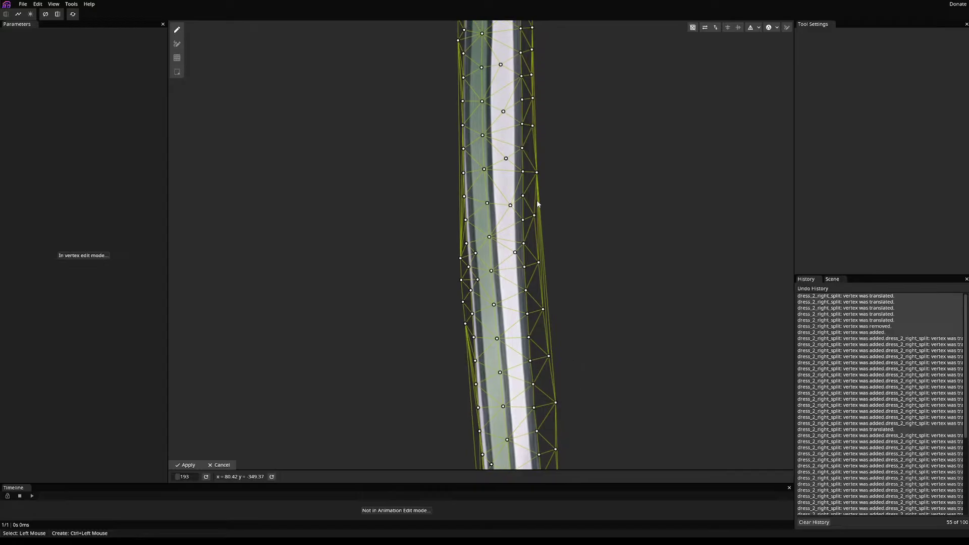
pyautogui.keyDown('ctrl'); pyautogui.click(534, 217); pyautogui.keyUp('ctrl')
# - Add outer vertices along the green-trimmed left edge of the strip's narrow section
pyautogui.moveTo(539, 216); pyautogui.dragTo(636, 500)
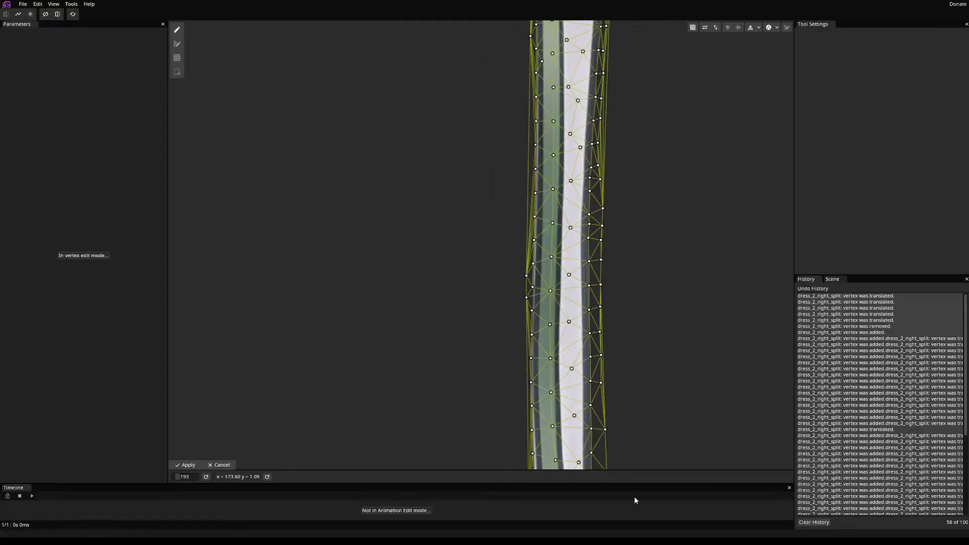
pyautogui.keyDown('ctrl'); pyautogui.click(528, 225); pyautogui.keyUp('ctrl')
pyautogui.keyDown('ctrl'); pyautogui.click(530, 203); pyautogui.keyUp('ctrl')
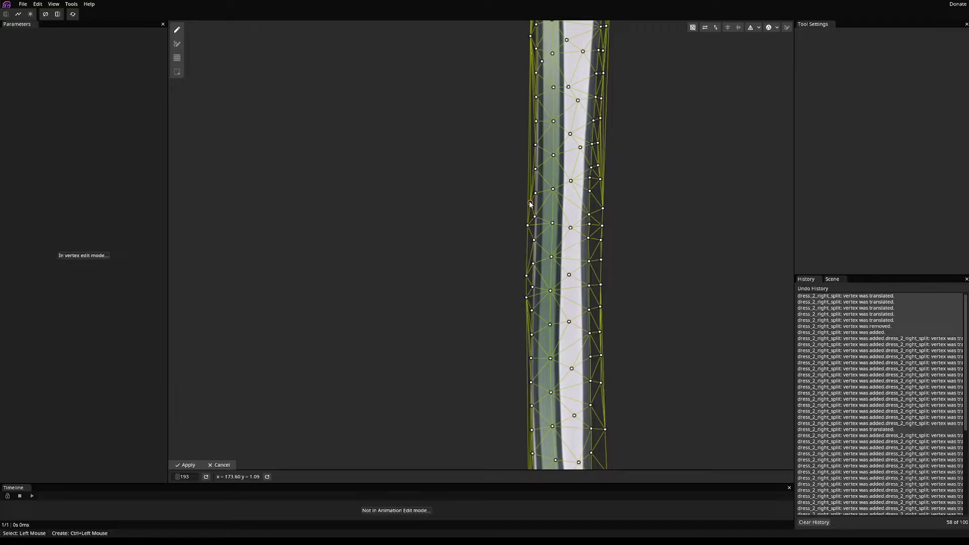
pyautogui.keyDown('ctrl'); pyautogui.click(535, 168); pyautogui.keyUp('ctrl')
pyautogui.keyDown('ctrl'); pyautogui.click(528, 159); pyautogui.keyUp('ctrl')
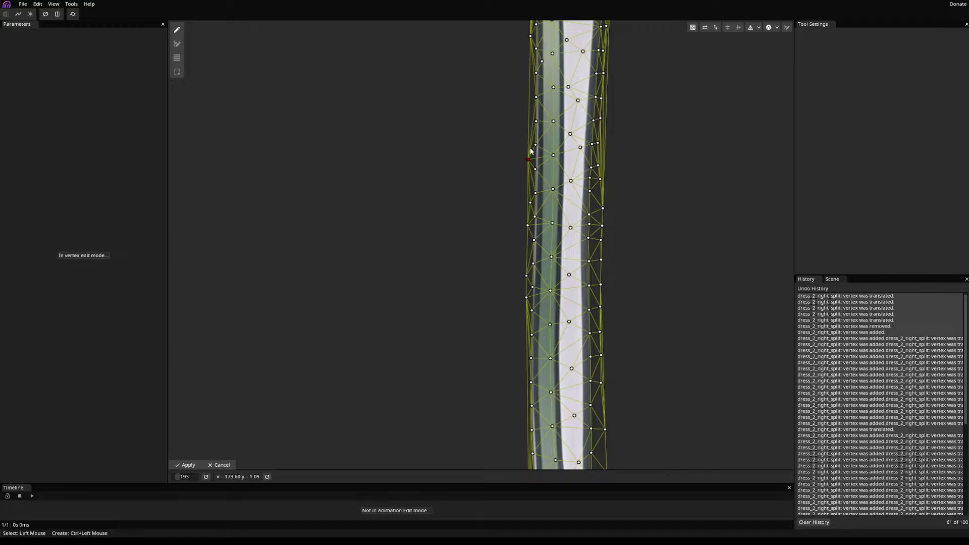
pyautogui.keyDown('ctrl'); pyautogui.click(527, 81); pyautogui.keyUp('ctrl')
pyautogui.keyDown('ctrl'); pyautogui.click(528, 44); pyautogui.keyUp('ctrl')
# - Delete the surplus vertices that extend far below the strip's slanted green hem
pyautogui.moveTo(529, 44); pyautogui.dragTo(482, 402)
pyautogui.moveTo(501, 192); pyautogui.dragTo(437, 70)
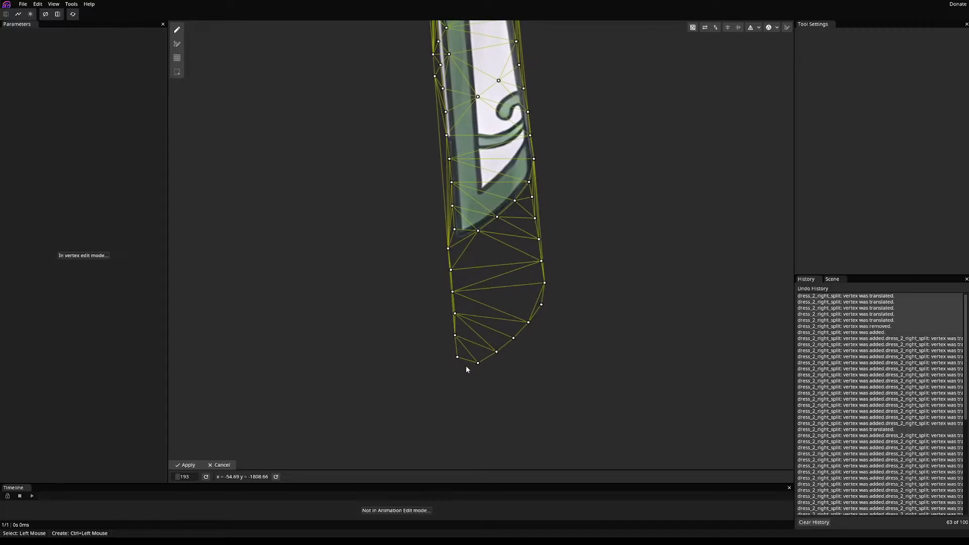
pyautogui.moveTo(417, 306); pyautogui.dragTo(579, 374)
pyautogui.press('Delete')
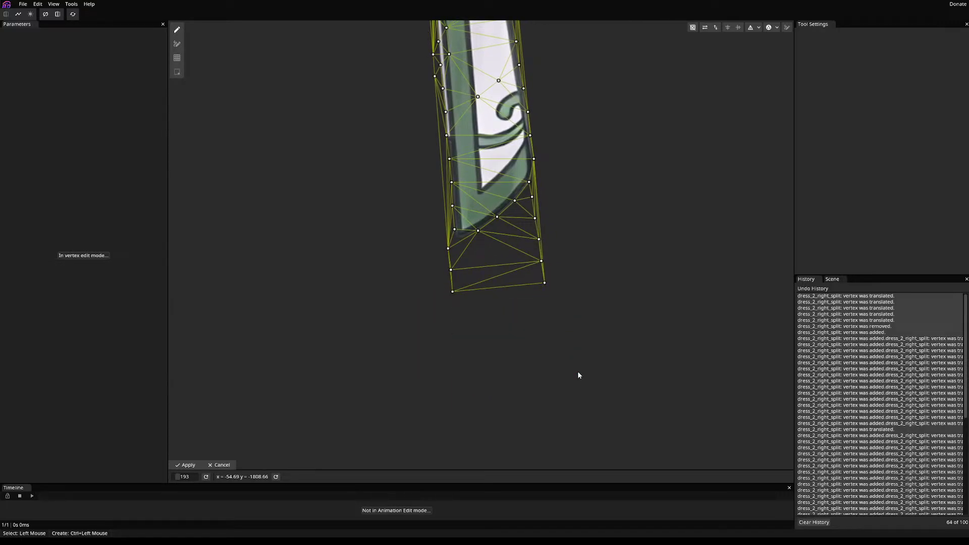
pyautogui.moveTo(427, 264); pyautogui.dragTo(584, 317)
pyautogui.press('Delete')
# - Replace the outlying vertices at the hem's right side with ones that closely follow the slanted green outline
pyautogui.moveTo(525, 289); pyautogui.dragTo(541, 208)
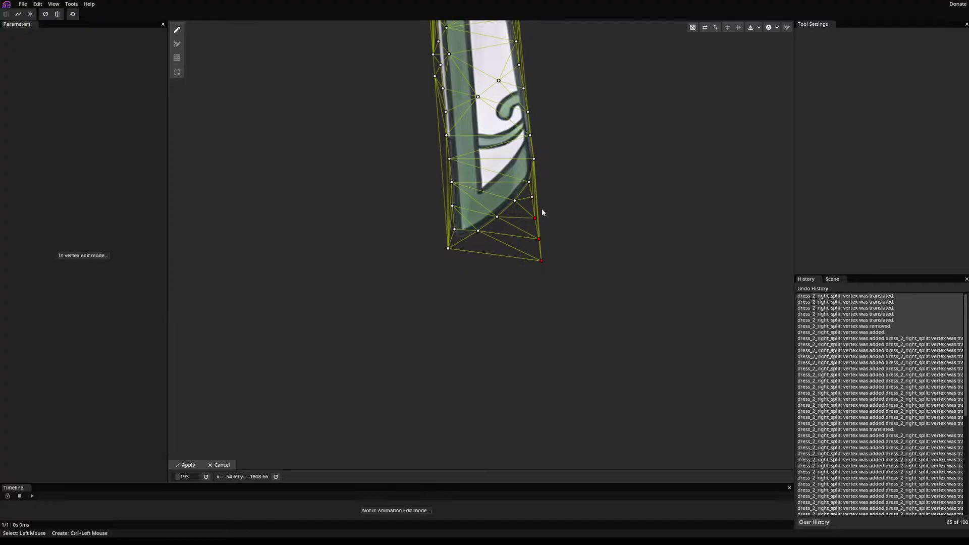
pyautogui.press('Delete')
pyautogui.click(448, 248)
pyautogui.moveTo(419, 246); pyautogui.dragTo(321, 402)
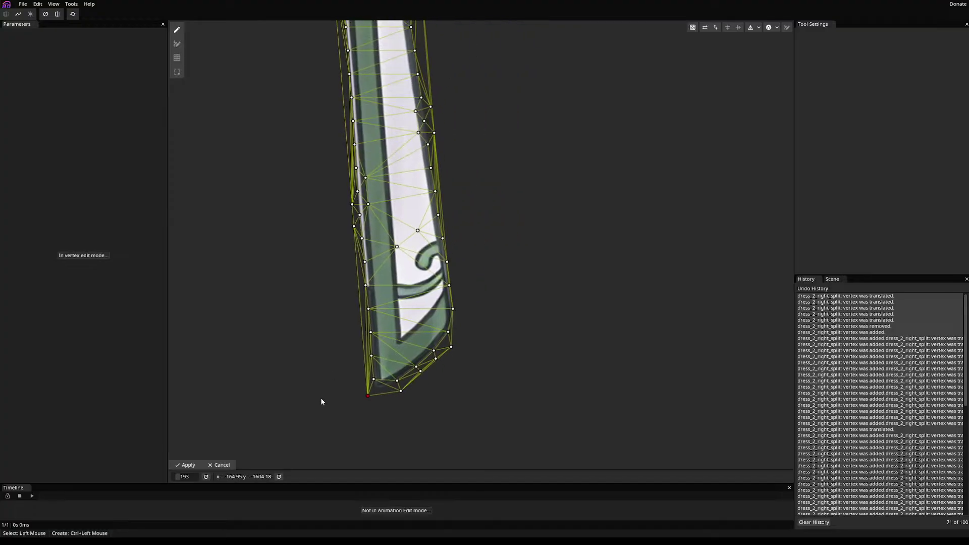
# - Apply the edited mesh to the dress_2_right_split part
pyautogui.moveTo(326, 174); pyautogui.dragTo(379, 382)
pyautogui.moveTo(405, 83); pyautogui.dragTo(420, 361)
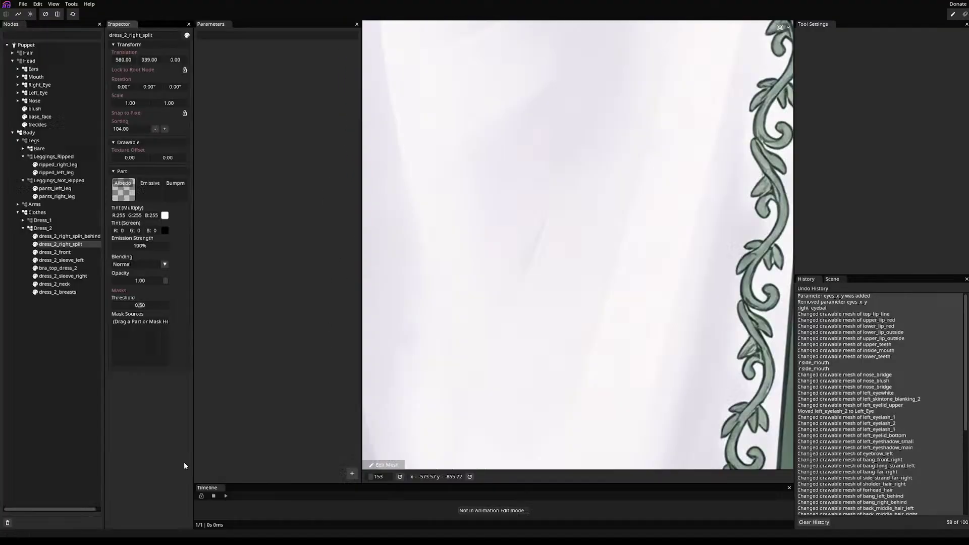
pyautogui.scroll(-10, 372, 199)
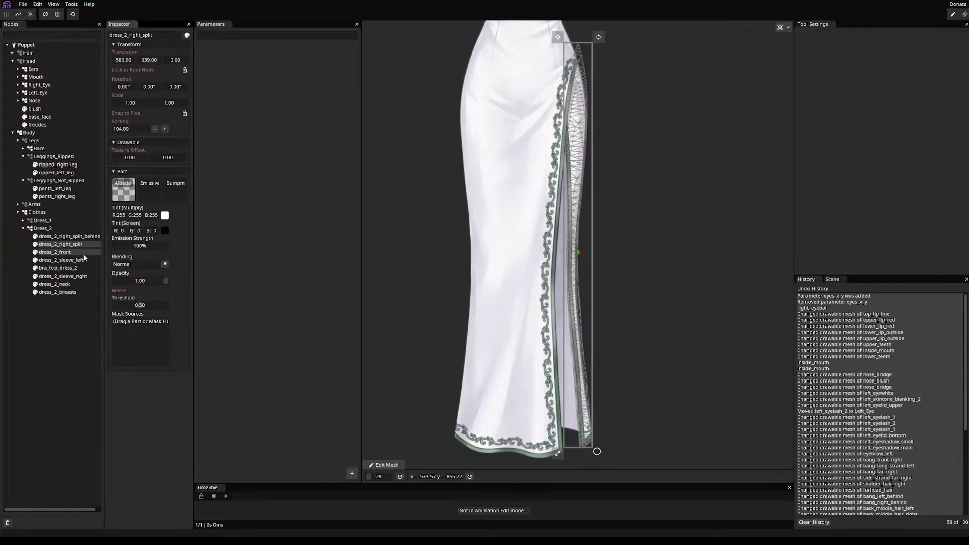
# - Generate a triangulated mesh for dress_2_front that follows the dress outline, and apply it
pyautogui.click(61, 253)
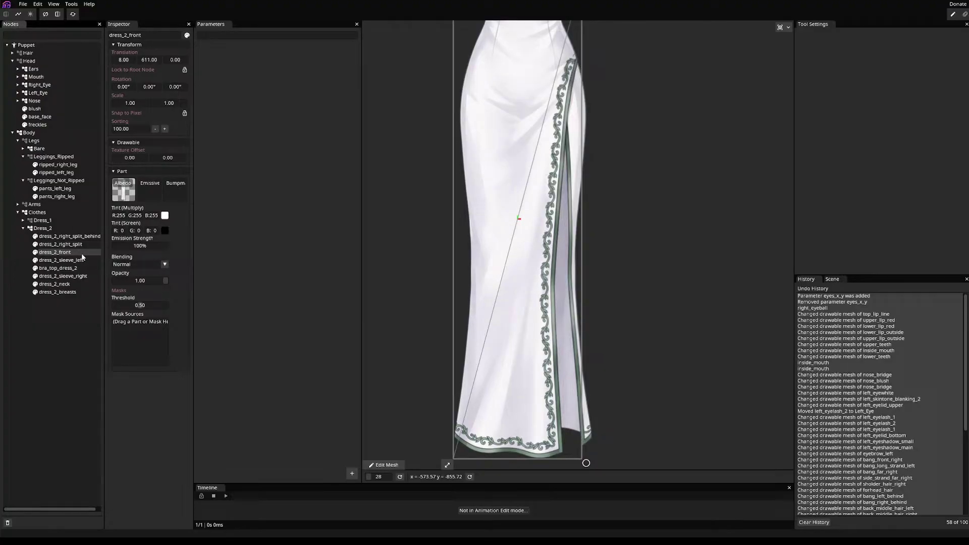
pyautogui.click(384, 465)
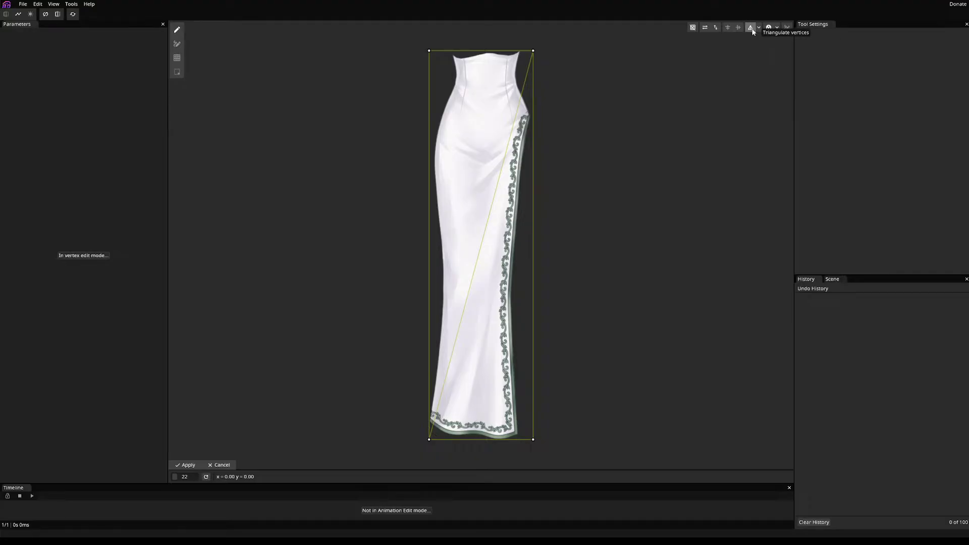
pyautogui.click(751, 28)
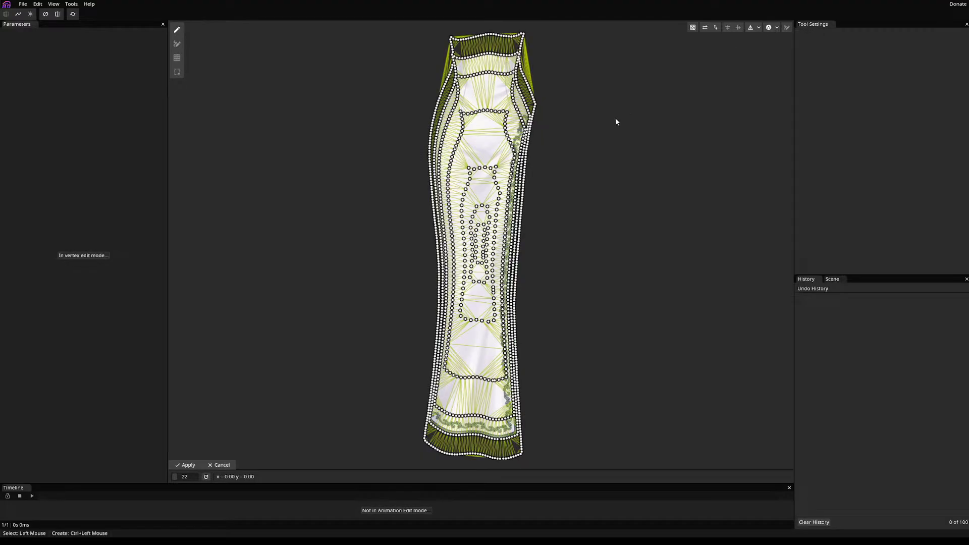
pyautogui.scroll(5, 548, 332)
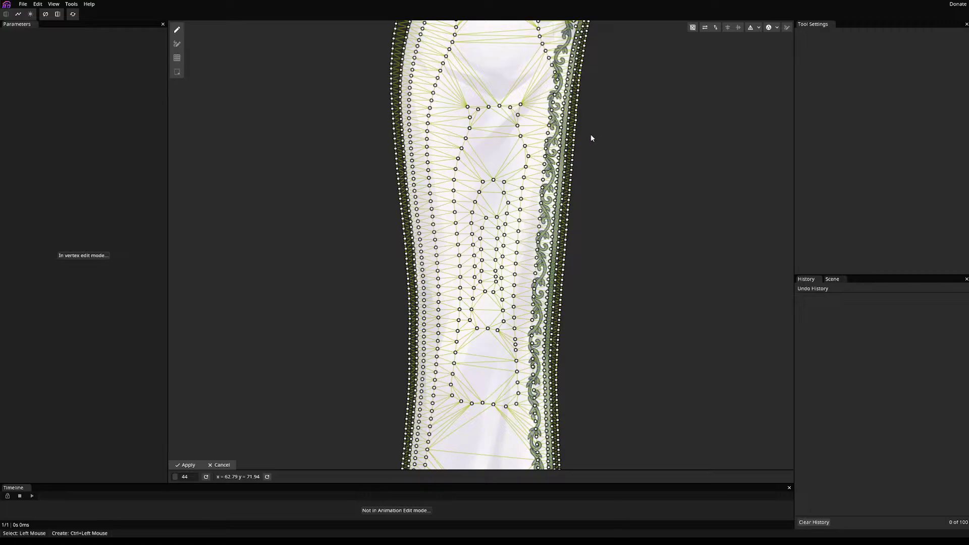
pyautogui.moveTo(590, 136); pyautogui.dragTo(703, 208)
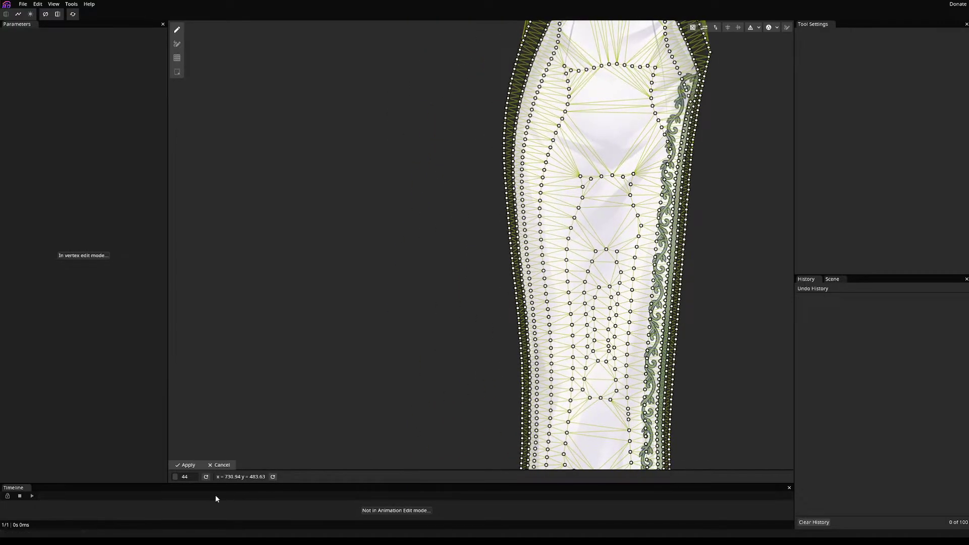
pyautogui.click(185, 465)
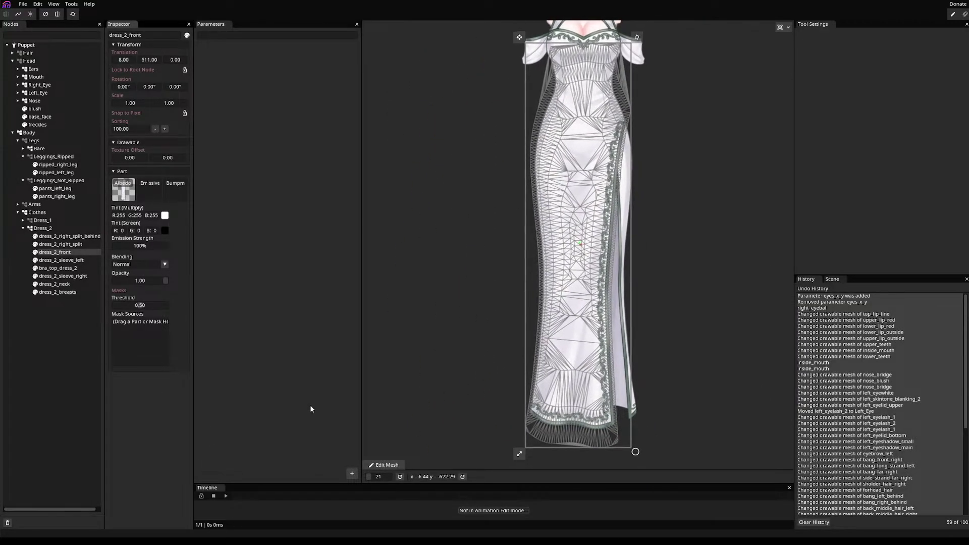
# - Open dress_2_sleeve_left for mesh editing and generate an automatic triangulated mesh
pyautogui.click(50, 259)
pyautogui.scroll(-3, 455, 216)
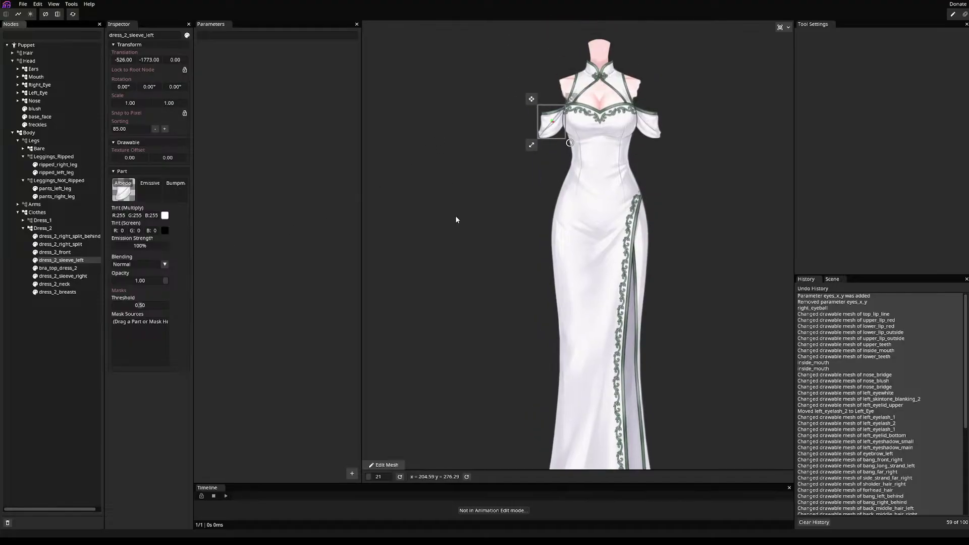
pyautogui.click(385, 465)
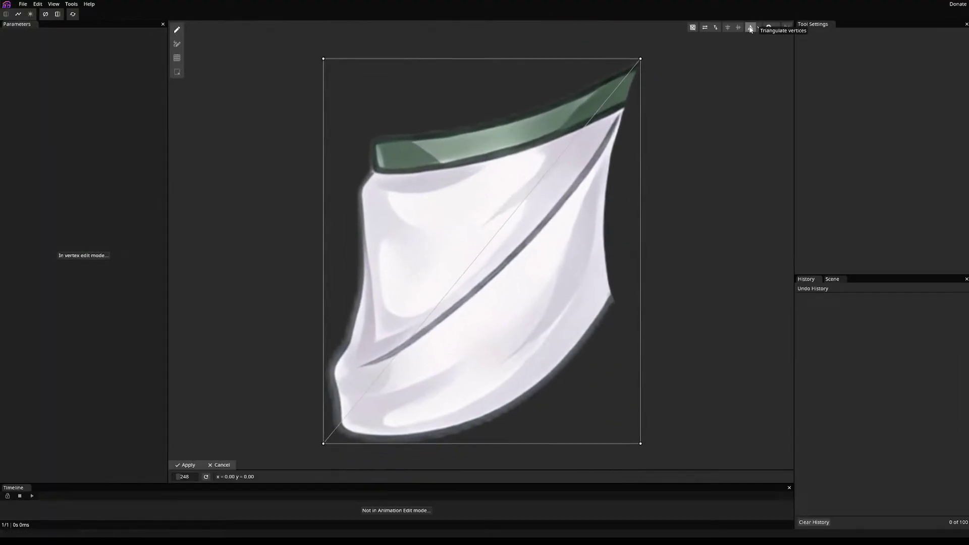
pyautogui.click(772, 29)
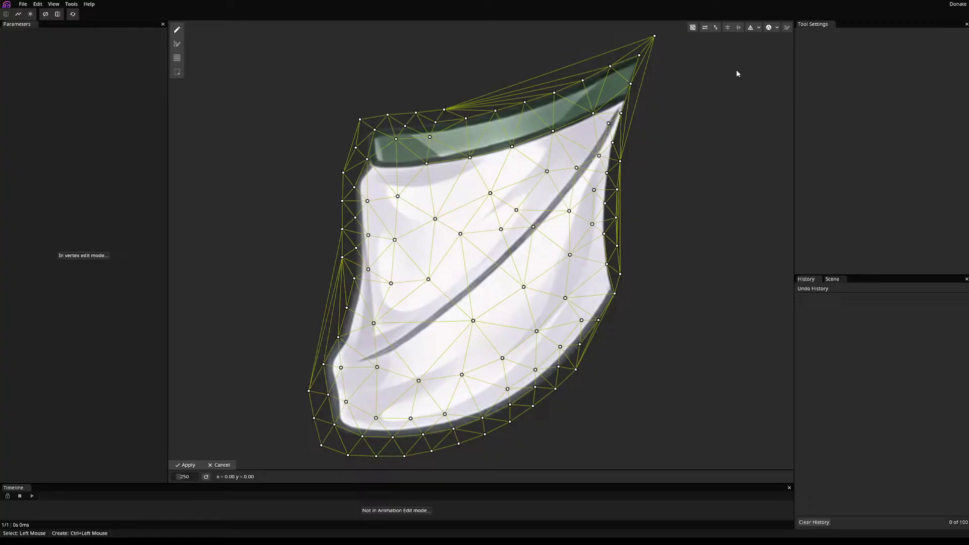
# - Add three outer vertices around the corner where the sleeve's curved hem meets its inner right edge
pyautogui.keyDown('ctrl'); pyautogui.click(606, 326); pyautogui.keyUp('ctrl')
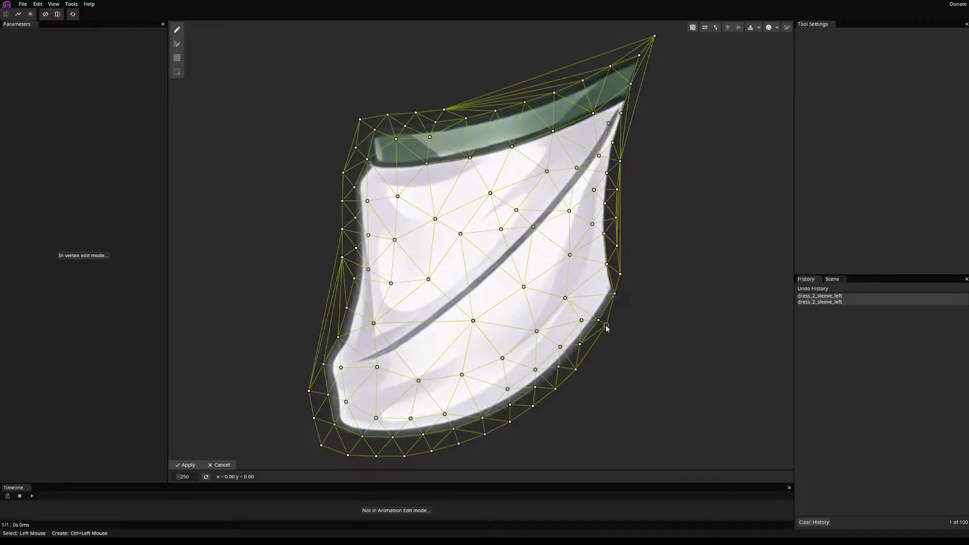
pyautogui.keyDown('ctrl'); pyautogui.click(619, 302); pyautogui.keyUp('ctrl')
pyautogui.keyDown('ctrl'); pyautogui.click(623, 291); pyautogui.keyUp('ctrl')
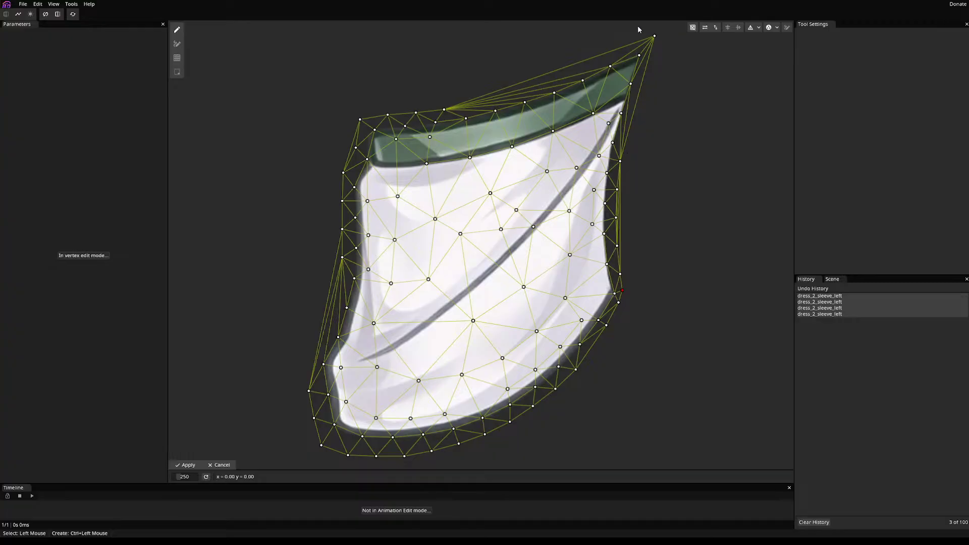
# - Add outer vertices above the sleeve's green band and down the upper part of its right edge
pyautogui.keyDown('ctrl'); pyautogui.click(604, 54); pyautogui.keyUp('ctrl')
pyautogui.keyDown('ctrl'); pyautogui.click(536, 80); pyautogui.keyUp('ctrl')
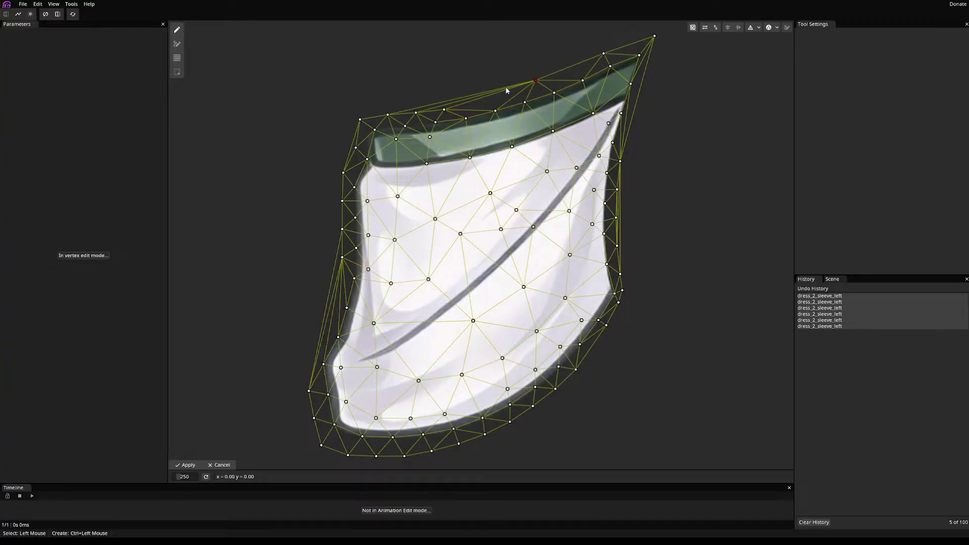
pyautogui.keyDown('ctrl'); pyautogui.click(486, 92); pyautogui.keyUp('ctrl')
pyautogui.keyDown('ctrl'); pyautogui.click(648, 64); pyautogui.keyUp('ctrl')
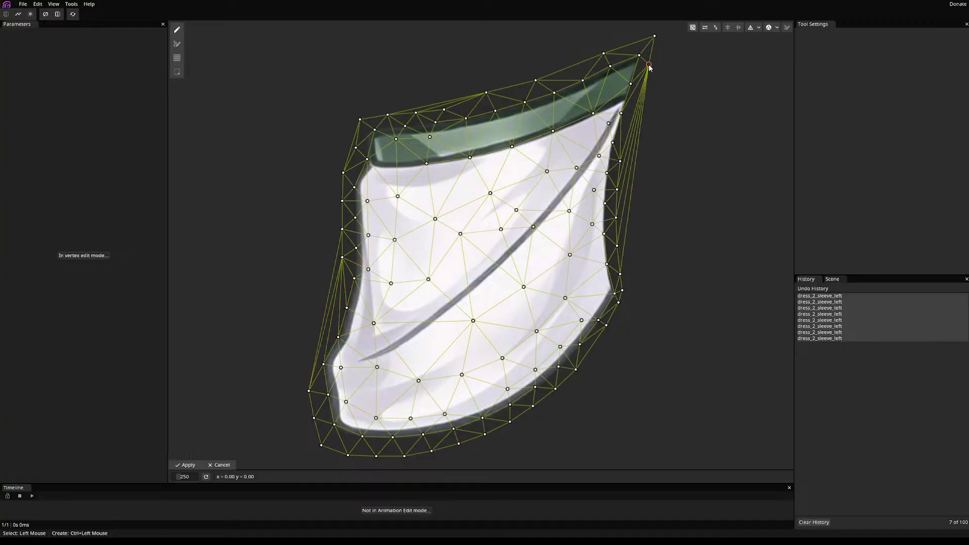
pyautogui.keyDown('ctrl'); pyautogui.click(637, 104); pyautogui.keyUp('ctrl')
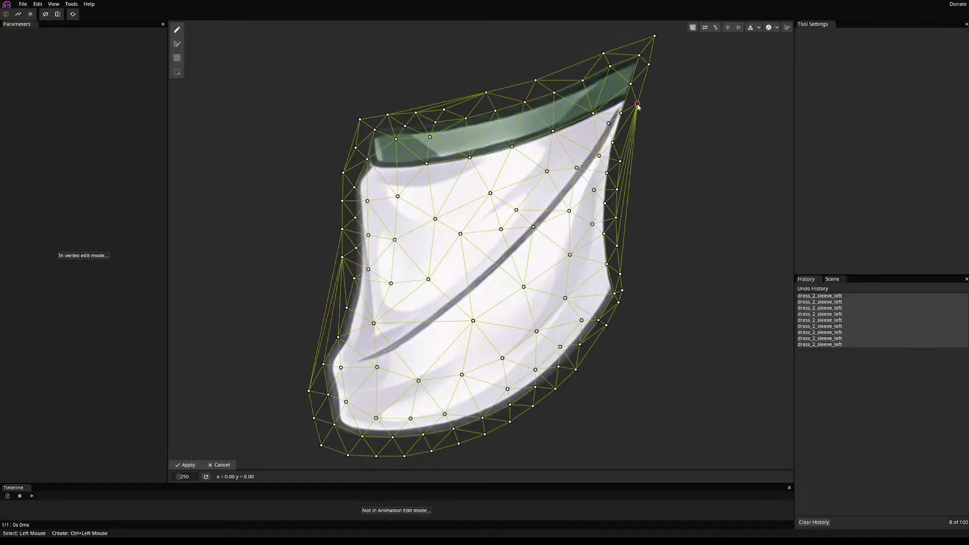
pyautogui.keyDown('ctrl'); pyautogui.click(628, 136); pyautogui.keyUp('ctrl')
# - Add three outer vertices along the sleeve's lower left edge and apply the dress_2_sleeve_left mesh
pyautogui.moveTo(261, 367); pyautogui.dragTo(316, 243)
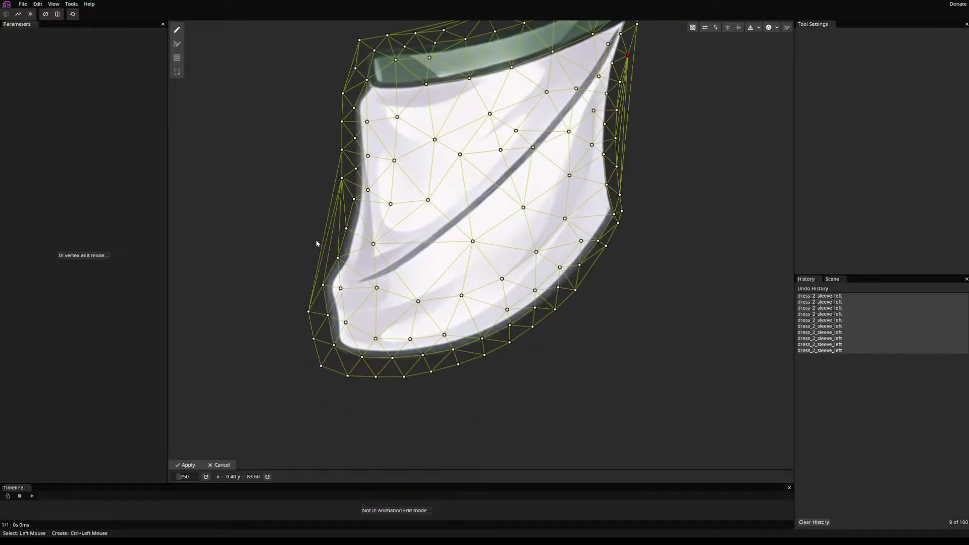
pyautogui.keyDown('ctrl'); pyautogui.click(323, 243); pyautogui.keyUp('ctrl')
pyautogui.keyDown('ctrl'); pyautogui.click(332, 208); pyautogui.keyUp('ctrl')
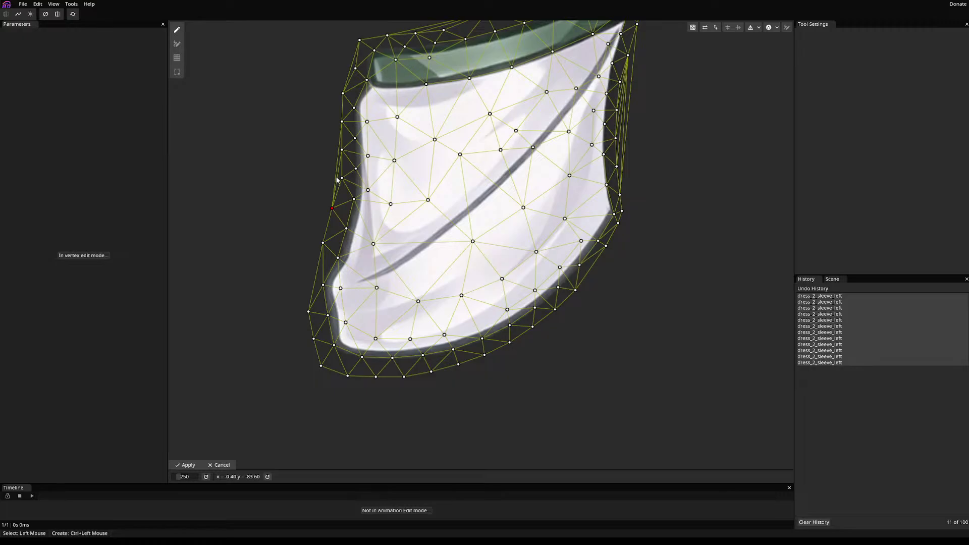
pyautogui.keyDown('ctrl'); pyautogui.click(313, 275); pyautogui.keyUp('ctrl')
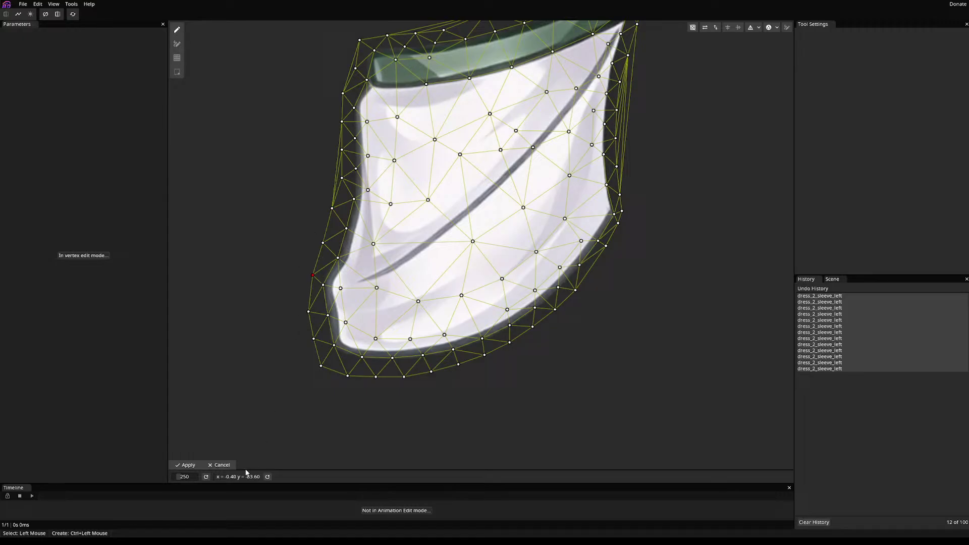
pyautogui.click(187, 465)
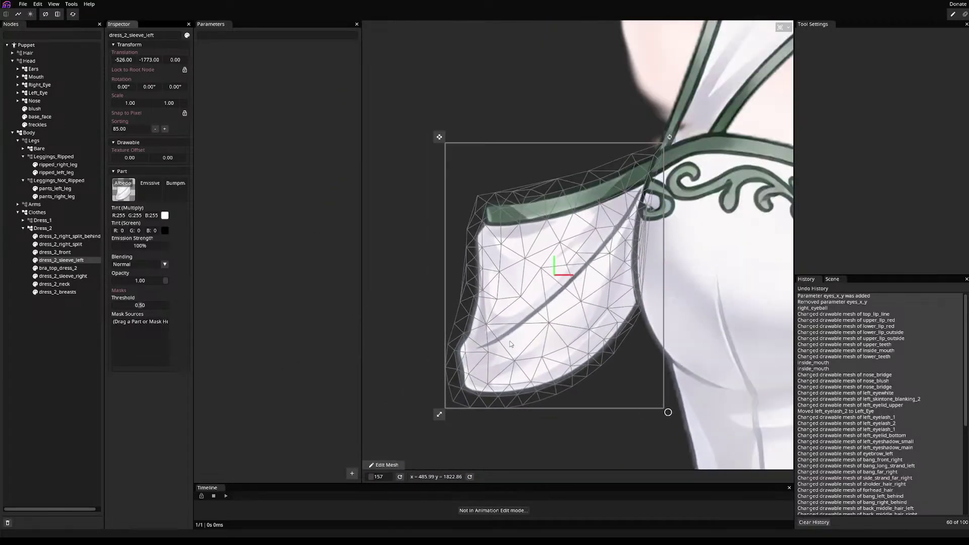
# - Open bra_top_dress_2 for mesh editing and generate a triangulated mesh around its outline
pyautogui.scroll(-2, 597, 394)
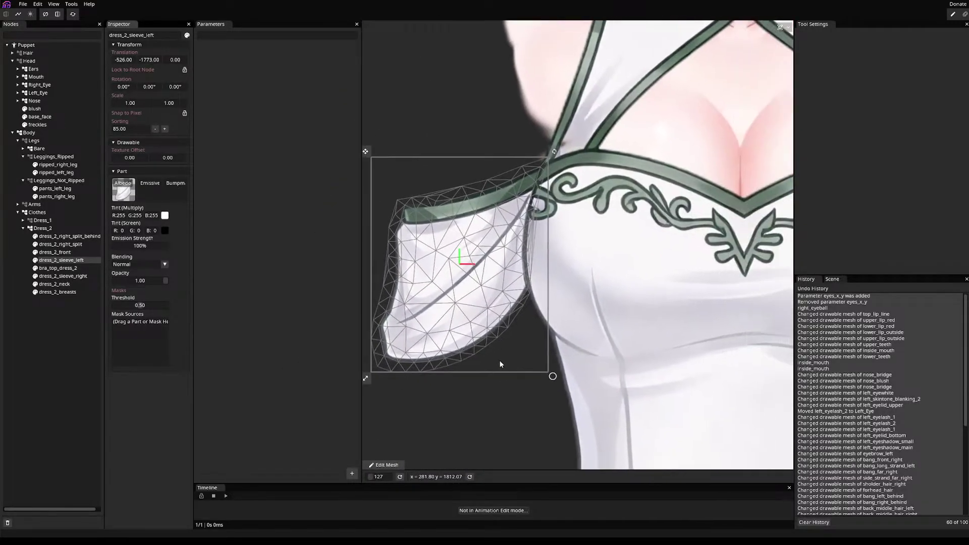
pyautogui.click(60, 269)
pyautogui.scroll(-3, 410, 300)
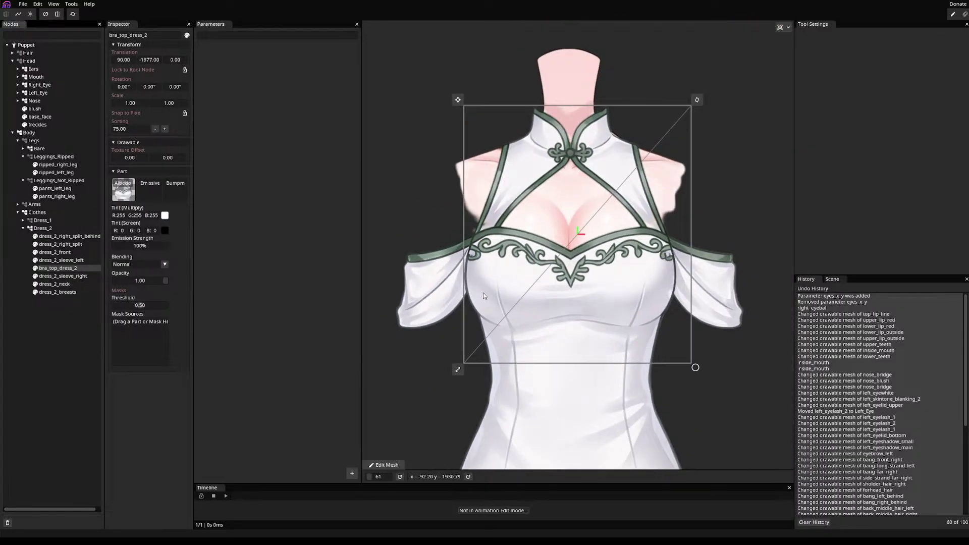
pyautogui.scroll(1, 483, 296)
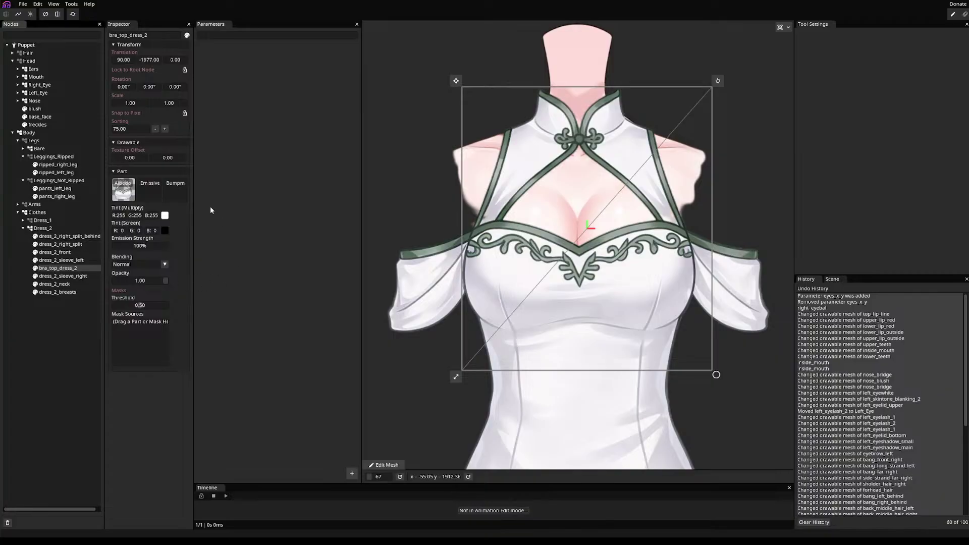
pyautogui.click(384, 465)
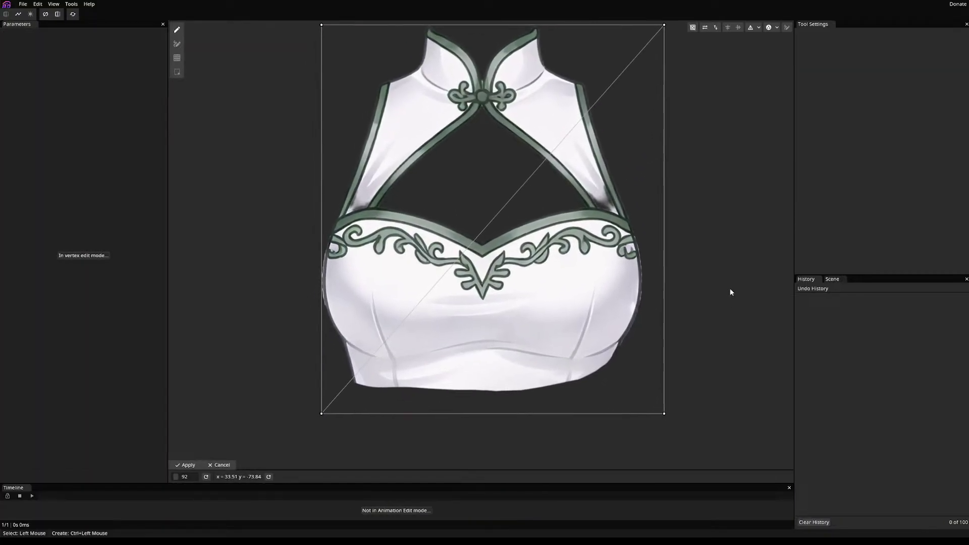
pyautogui.moveTo(746, 291)
pyautogui.mouseDown()
pyautogui.moveTo(706, 294)
pyautogui.moveTo(741, 287)
pyautogui.mouseUp()
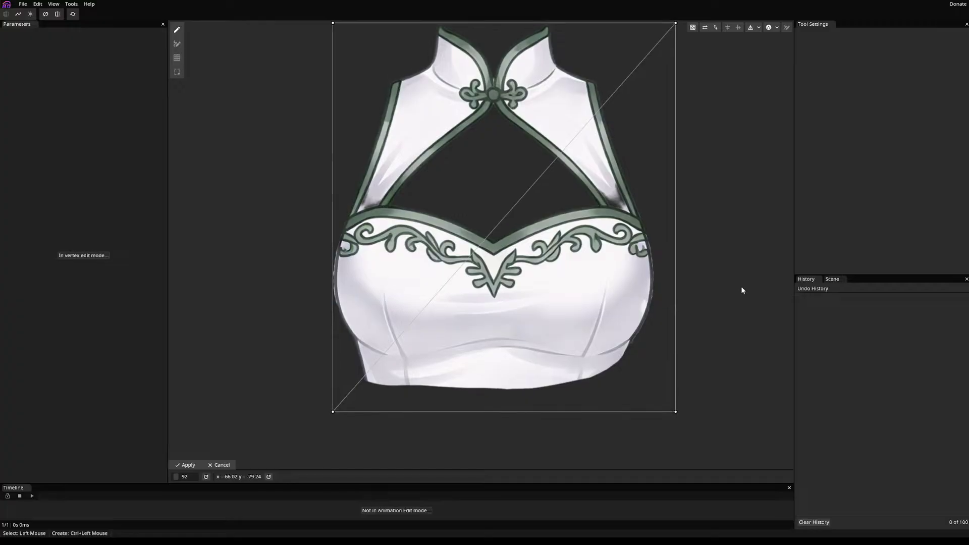
pyautogui.click(769, 27)
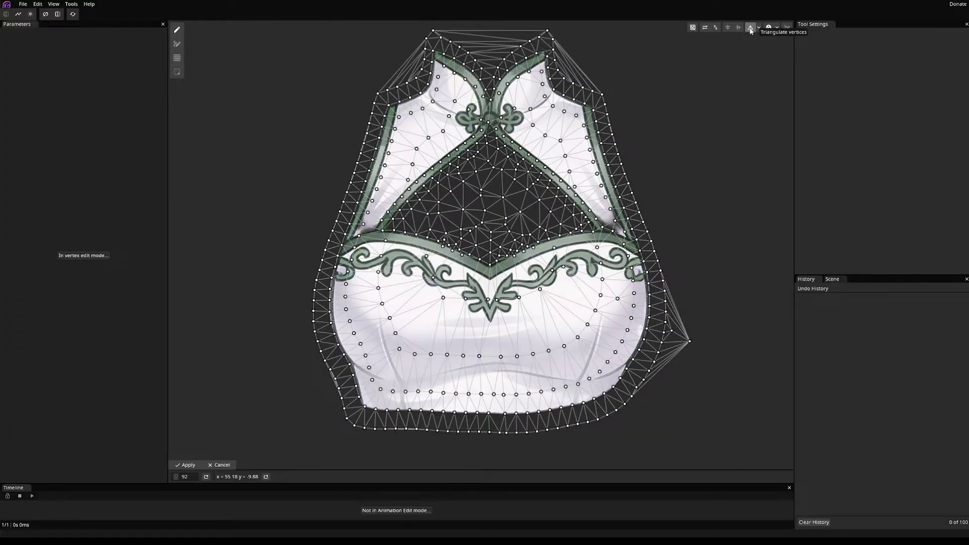
pyautogui.click(751, 29)
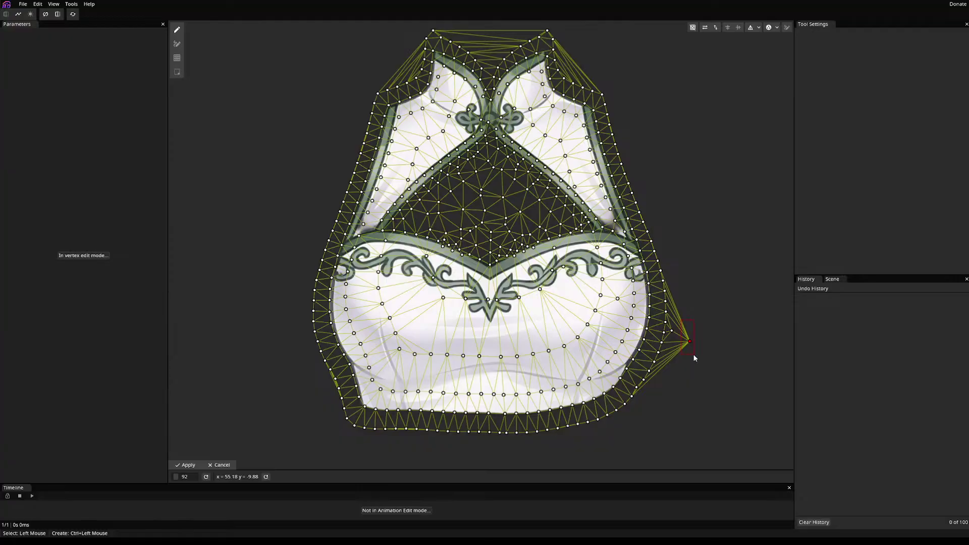
# - Delete the two stray vertices protruding beyond the top's lower right side and apply the mesh
pyautogui.press('Delete')
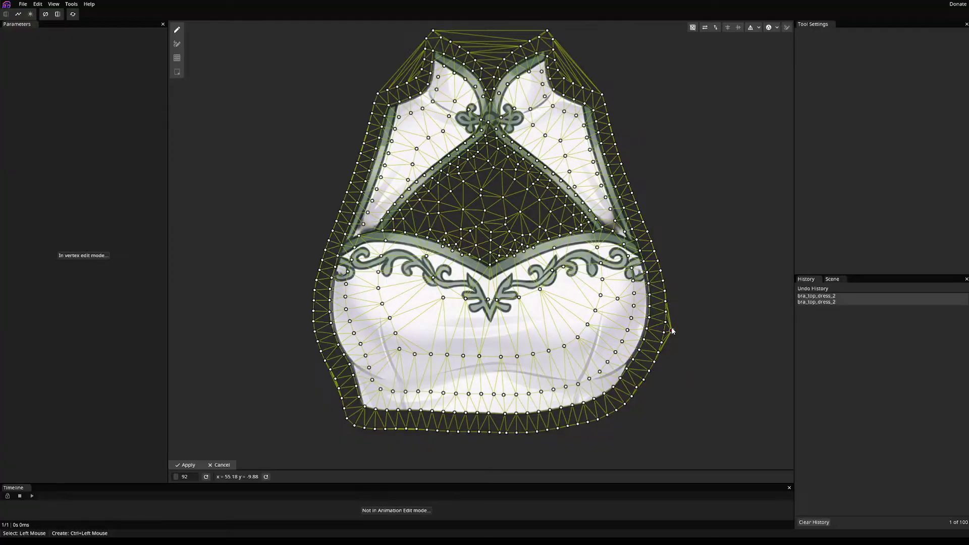
pyautogui.press('Delete')
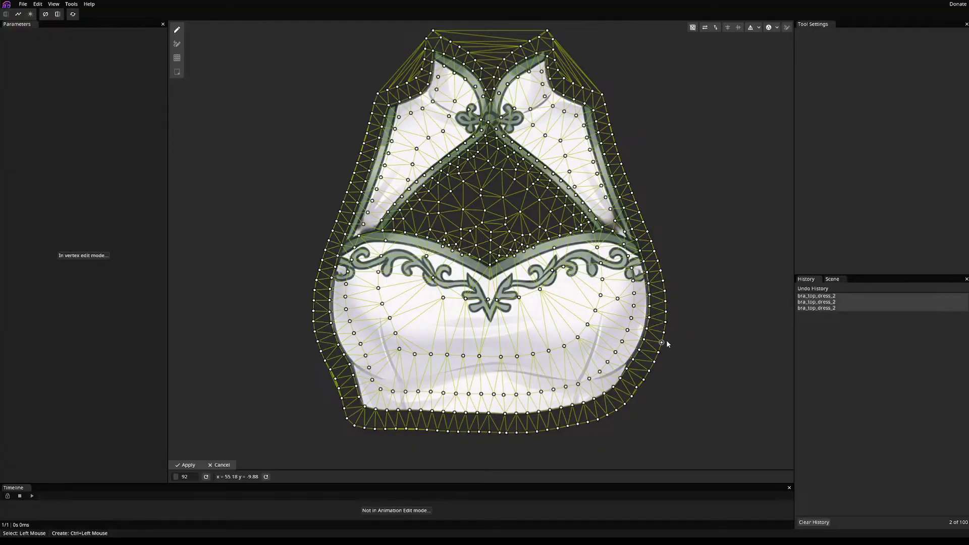
pyautogui.click(186, 465)
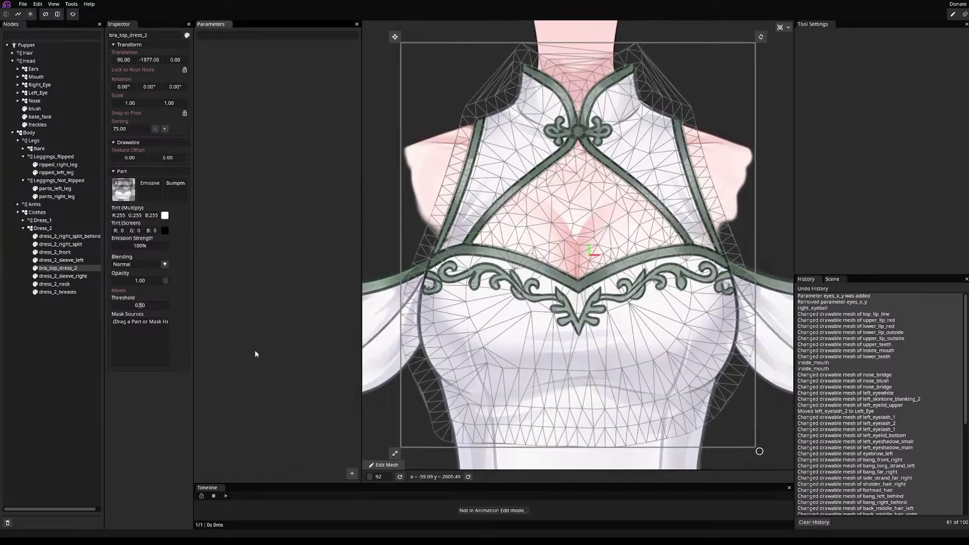
# - Open dress_2_sleeve_right for mesh editing and generate an automatic triangulated mesh
pyautogui.click(57, 276)
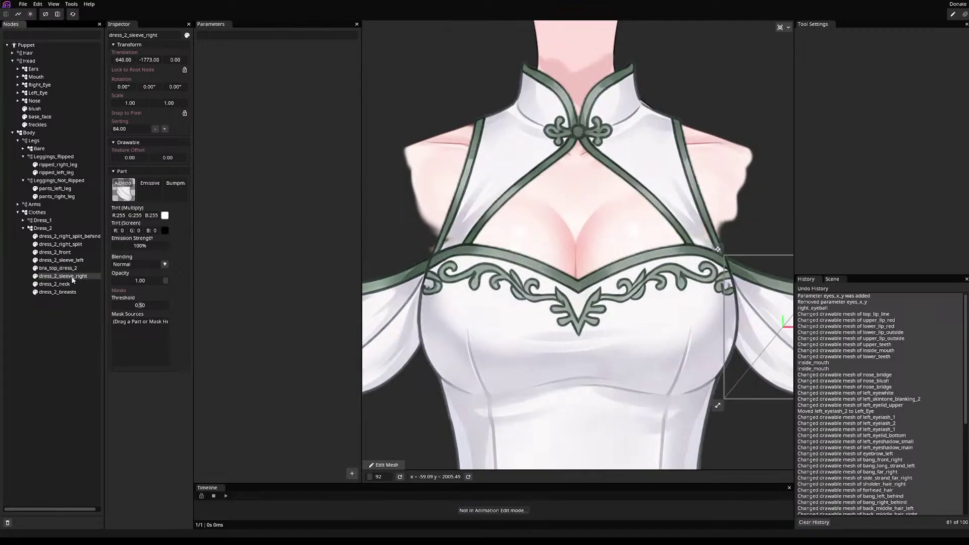
pyautogui.click(385, 465)
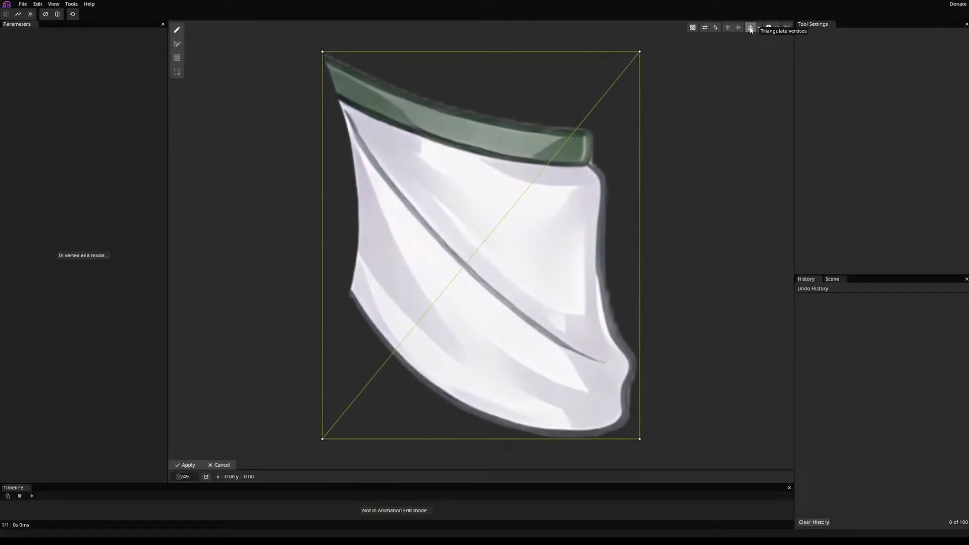
pyautogui.click(768, 28)
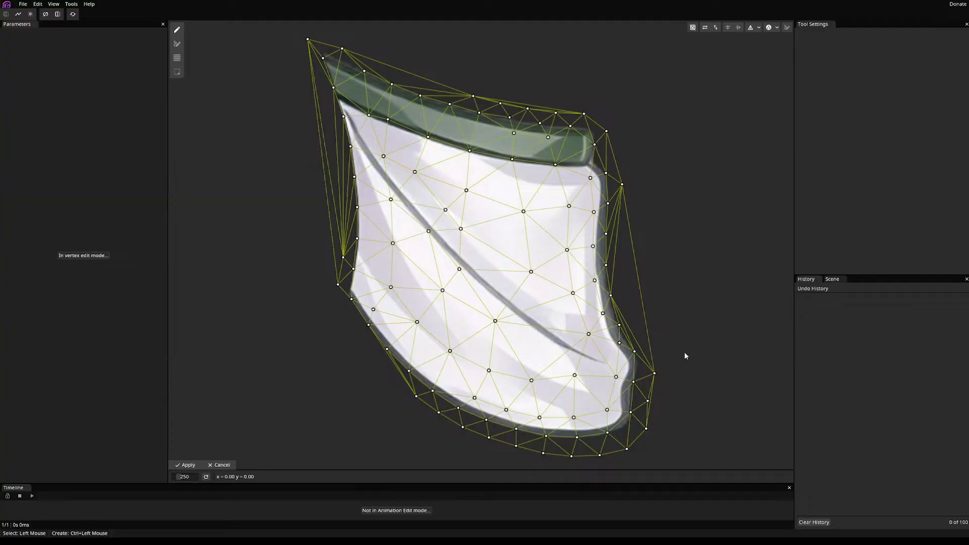
# - Add outer vertices along the right sleeve's lower left hem, shifting the one at the corner slightly outward
pyautogui.keyDown('ctrl'); pyautogui.click(366, 341); pyautogui.keyUp('ctrl')
pyautogui.keyDown('ctrl'); pyautogui.click(395, 378); pyautogui.keyUp('ctrl')
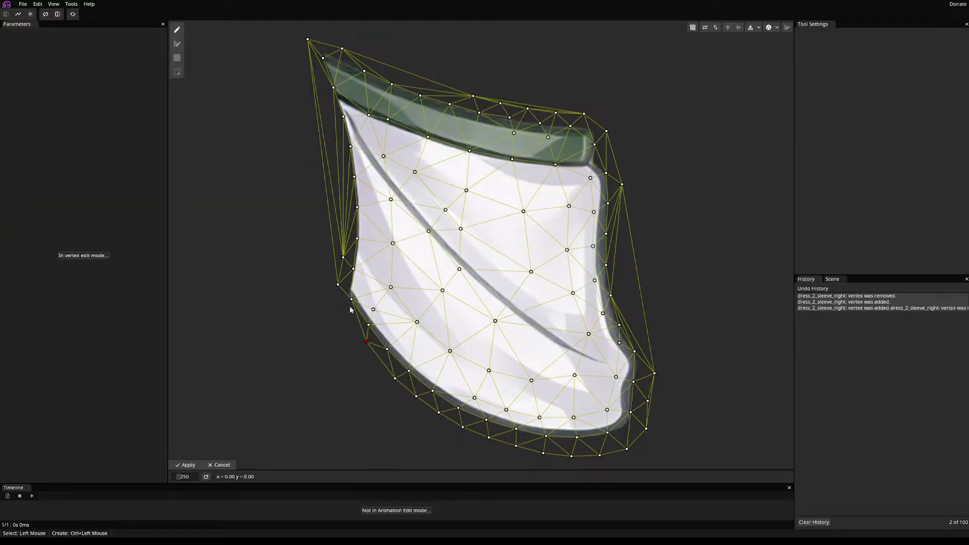
pyautogui.keyDown('ctrl'); pyautogui.click(345, 305); pyautogui.keyUp('ctrl')
pyautogui.moveTo(345, 305); pyautogui.dragTo(341, 305)
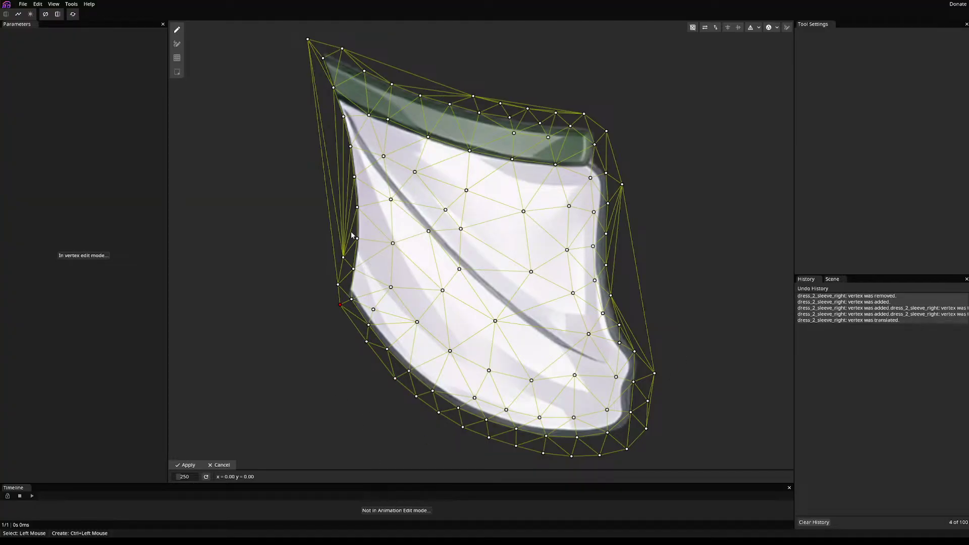
# - Add three outer vertices up the right sleeve's upper left edge, alongside the white fabric
pyautogui.keyDown('ctrl'); pyautogui.click(344, 217); pyautogui.keyUp('ctrl')
pyautogui.keyDown('ctrl'); pyautogui.click(339, 172); pyautogui.keyUp('ctrl')
pyautogui.keyDown('ctrl'); pyautogui.click(327, 118); pyautogui.keyUp('ctrl')
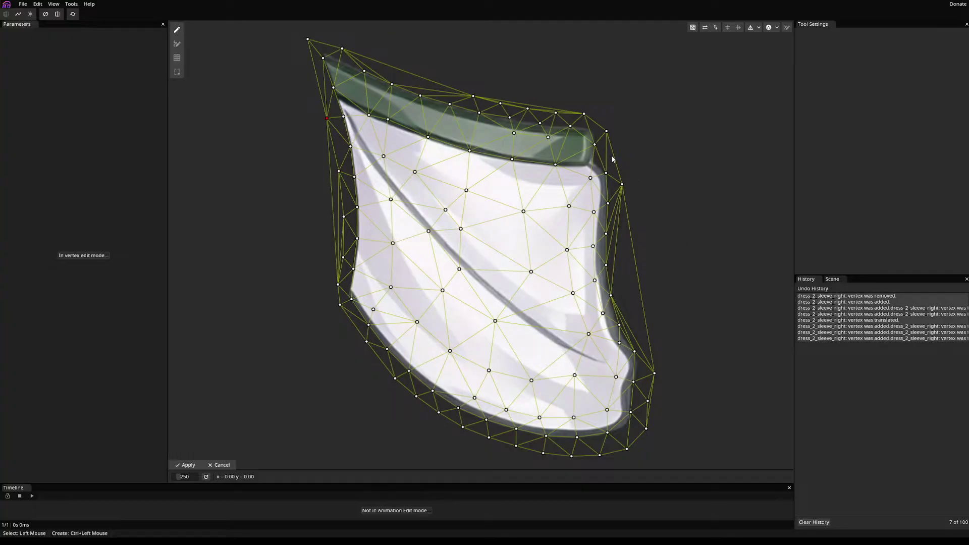
# - Add outer vertices down the right sleeve's right edge, pull the middle one slightly inward, and apply the mesh
pyautogui.keyDown('ctrl'); pyautogui.click(617, 226); pyautogui.keyUp('ctrl')
pyautogui.keyDown('ctrl'); pyautogui.click(623, 301); pyautogui.keyUp('ctrl')
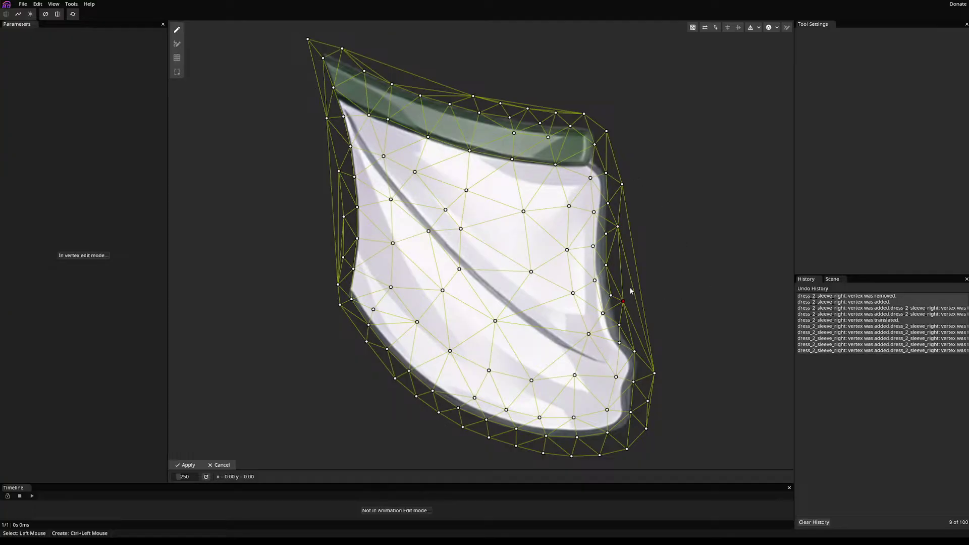
pyautogui.keyDown('ctrl'); pyautogui.click(626, 269); pyautogui.keyUp('ctrl')
pyautogui.keyDown('ctrl'); pyautogui.click(637, 329); pyautogui.keyUp('ctrl')
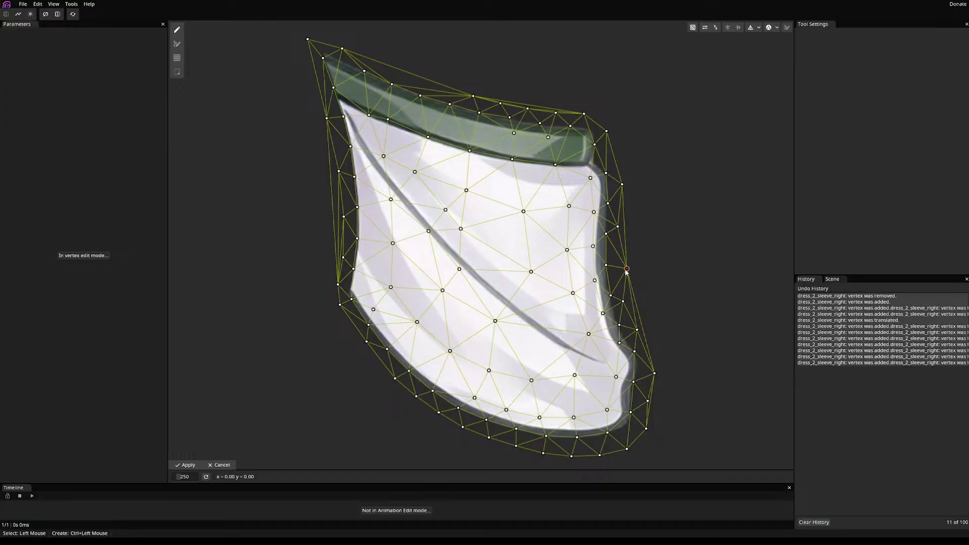
pyautogui.moveTo(626, 269); pyautogui.dragTo(619, 267)
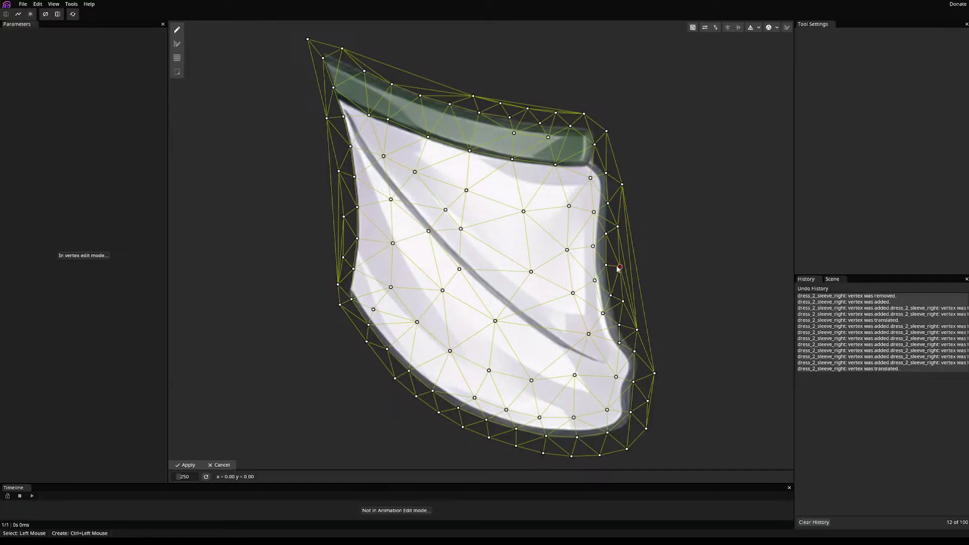
pyautogui.keyDown('ctrl'); pyautogui.click(610, 150); pyautogui.keyUp('ctrl')
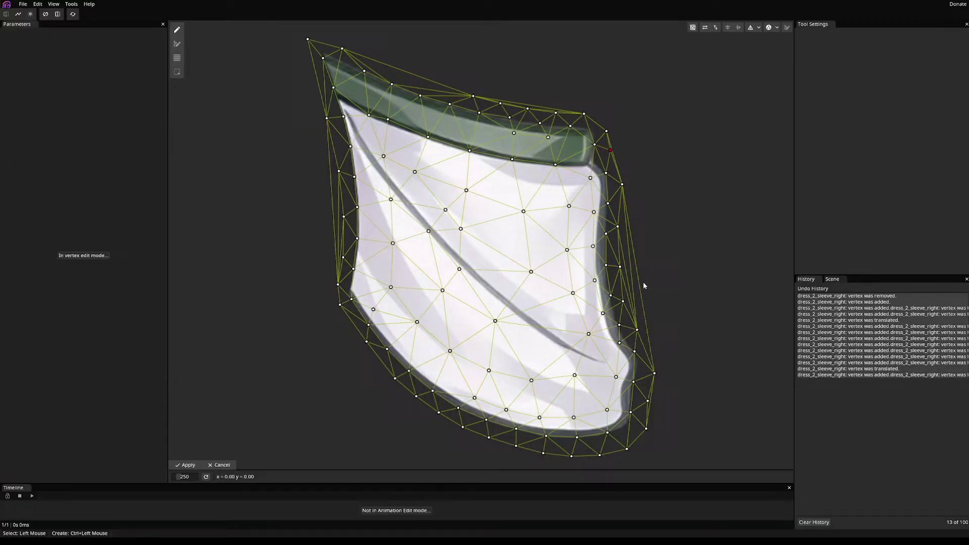
pyautogui.click(186, 466)
# - Open dress_2_neck for mesh editing, generate an automatic triangulated mesh around the neck, and apply it
pyautogui.click(60, 284)
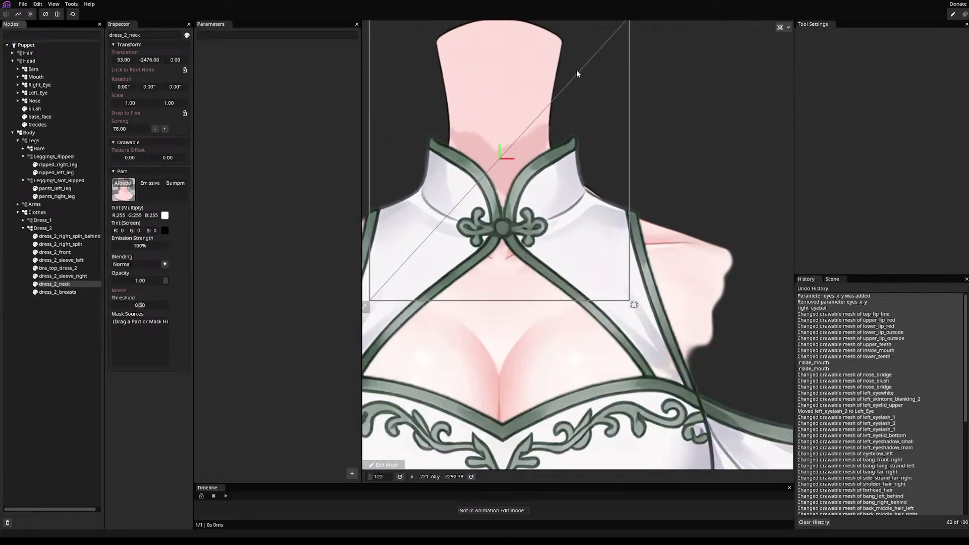
pyautogui.click(386, 465)
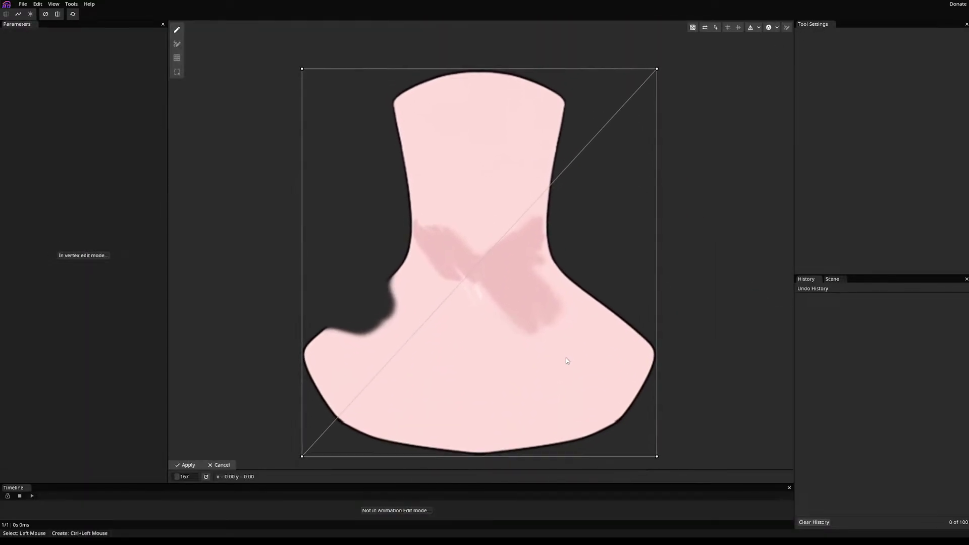
pyautogui.moveTo(336, 275); pyautogui.dragTo(464, 264)
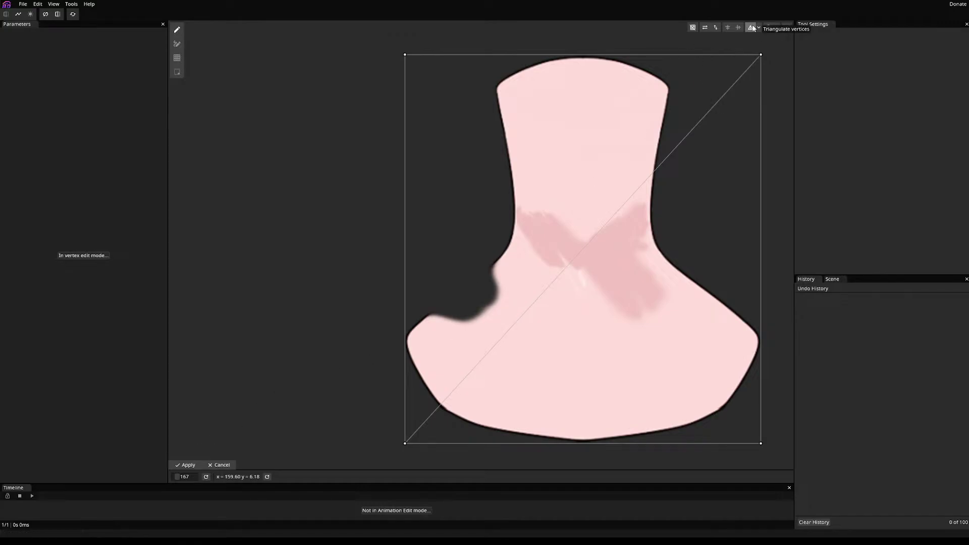
pyautogui.click(752, 27)
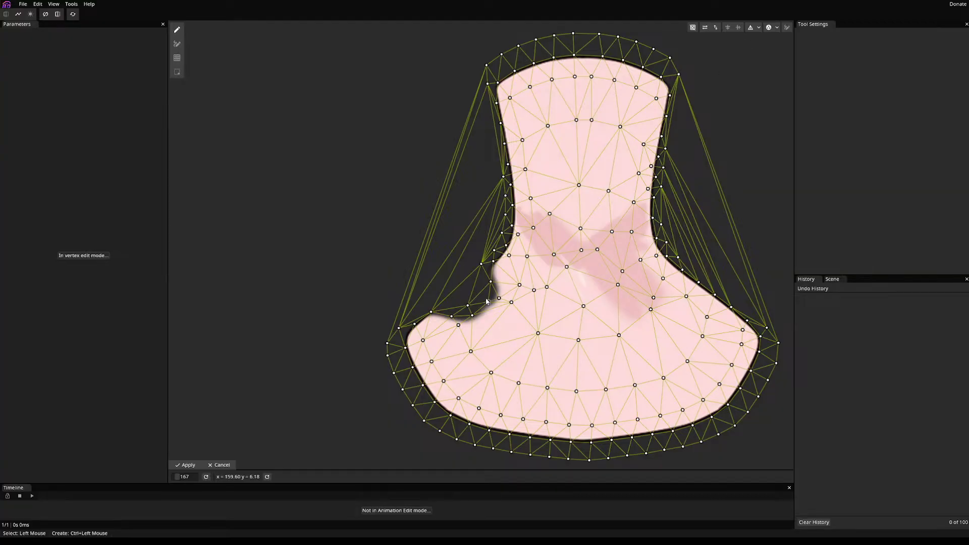
pyautogui.click(186, 464)
pyautogui.scroll(-5, 446, 201)
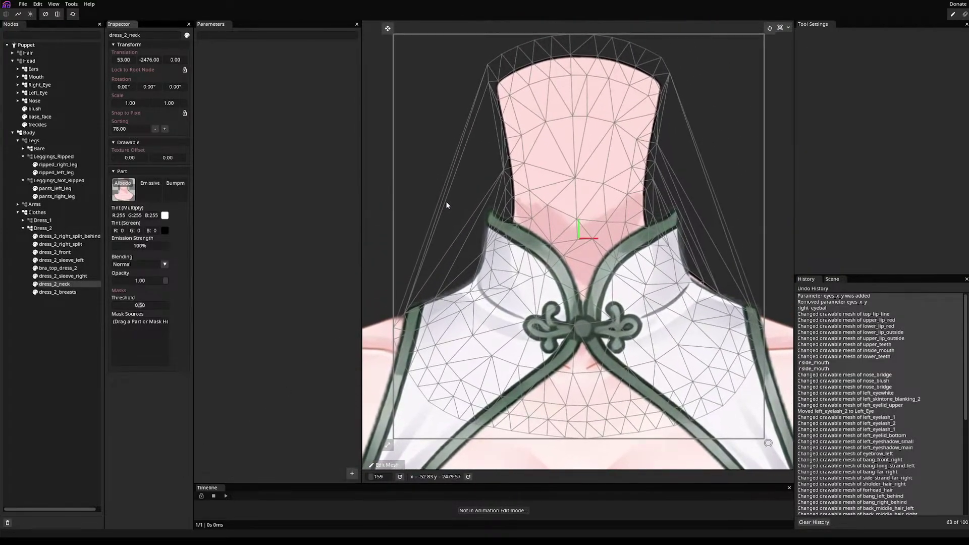
pyautogui.scroll(3, 448, 207)
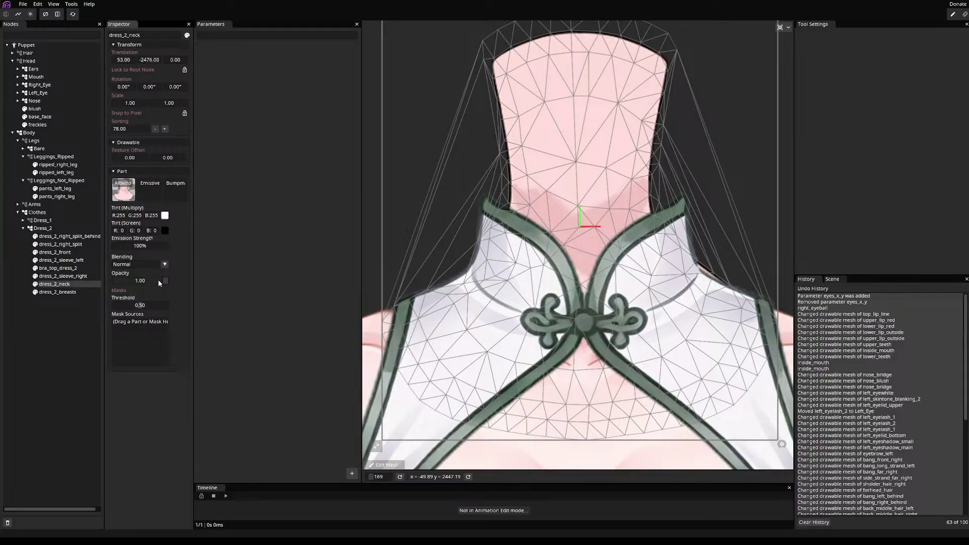
# - Open dress_2_breasts for mesh editing, generate an automatic triangulated mesh, and apply it
pyautogui.click(58, 292)
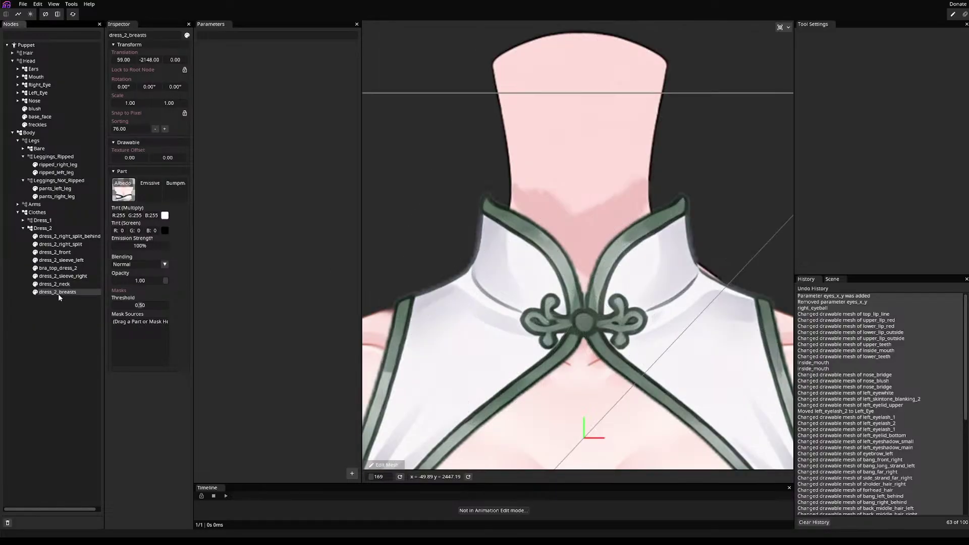
pyautogui.click(383, 464)
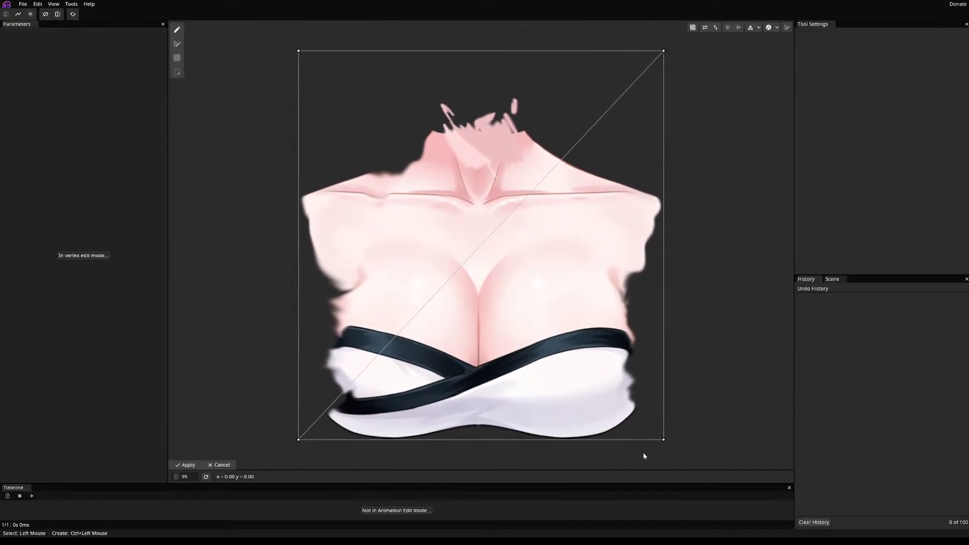
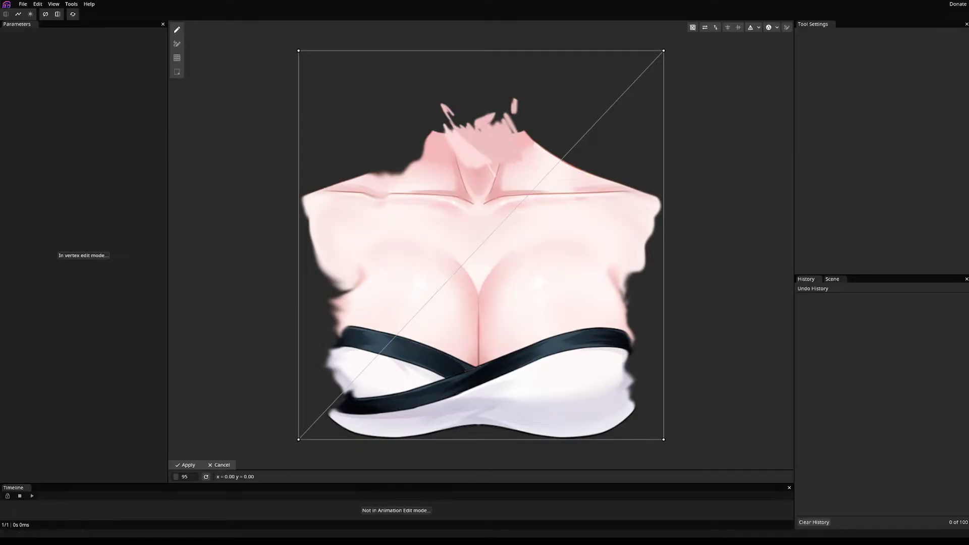
pyautogui.click(768, 27)
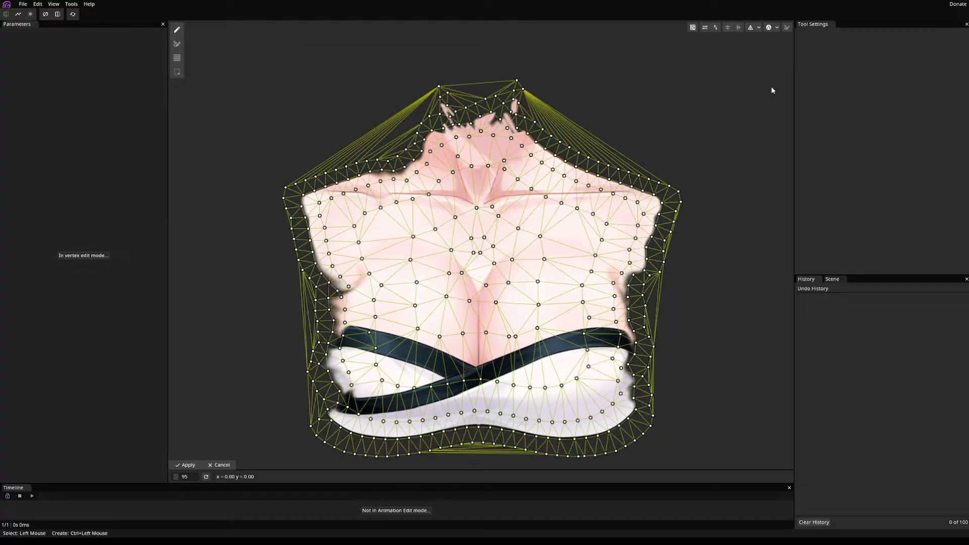
pyautogui.click(186, 464)
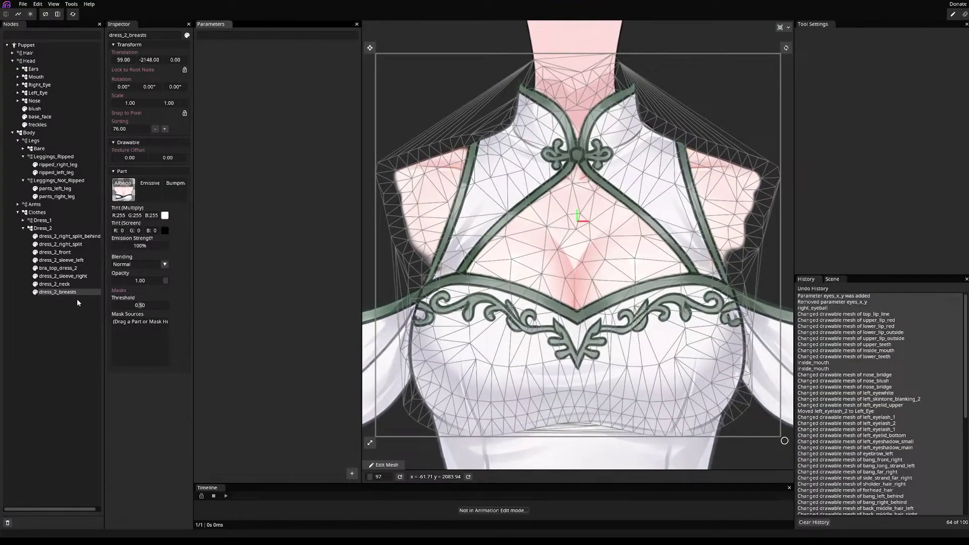
# - Make the hidden Hair and Head groups visible again above the puppet's dressed body
pyautogui.click(29, 225)
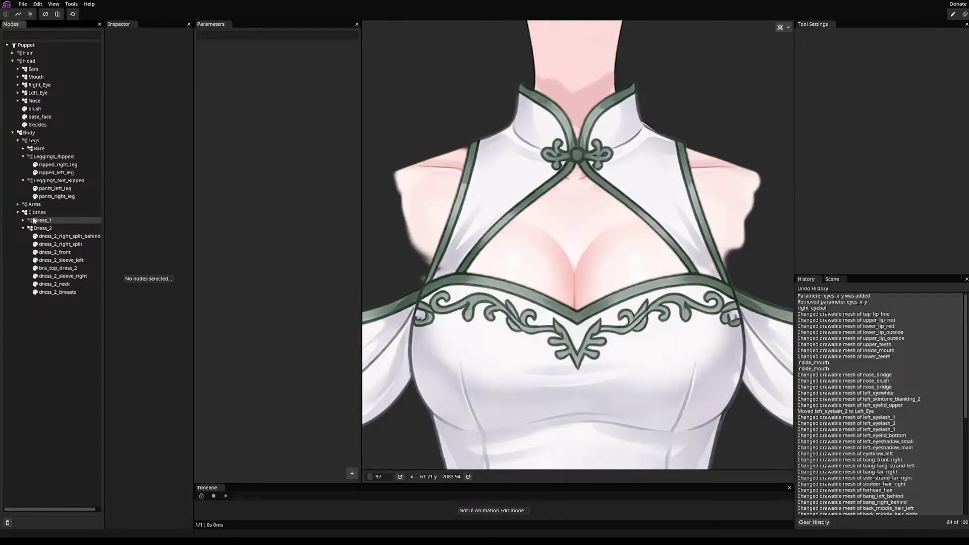
pyautogui.scroll(-5, 576, 237)
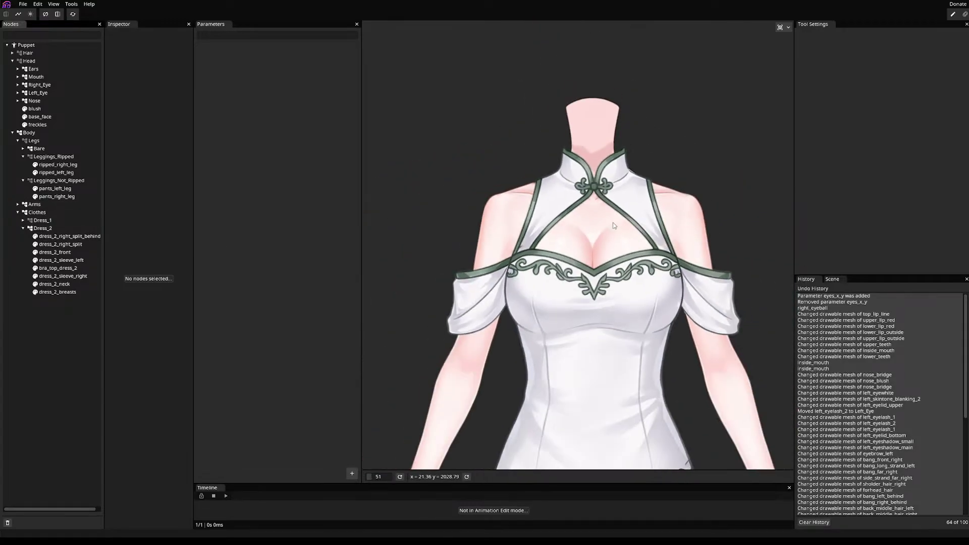
pyautogui.moveTo(519, 154); pyautogui.dragTo(510, 222)
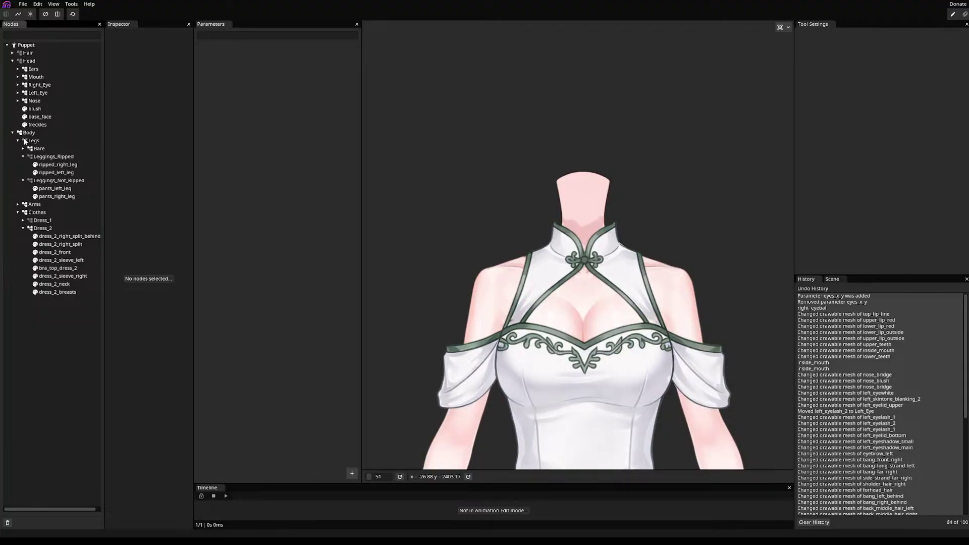
pyautogui.scroll(-10, 751, 325)
pyautogui.scroll(3, 622, 216)
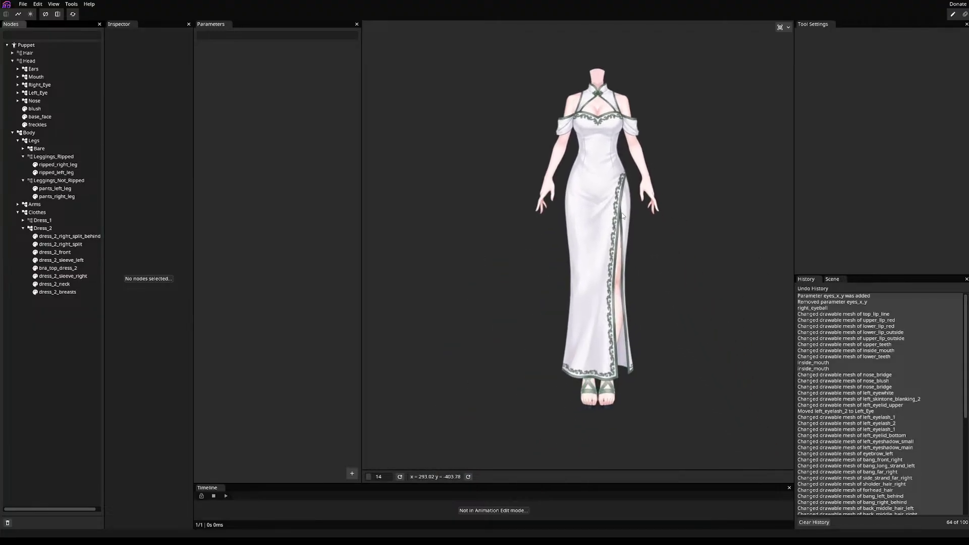
pyautogui.moveTo(622, 216); pyautogui.dragTo(621, 329)
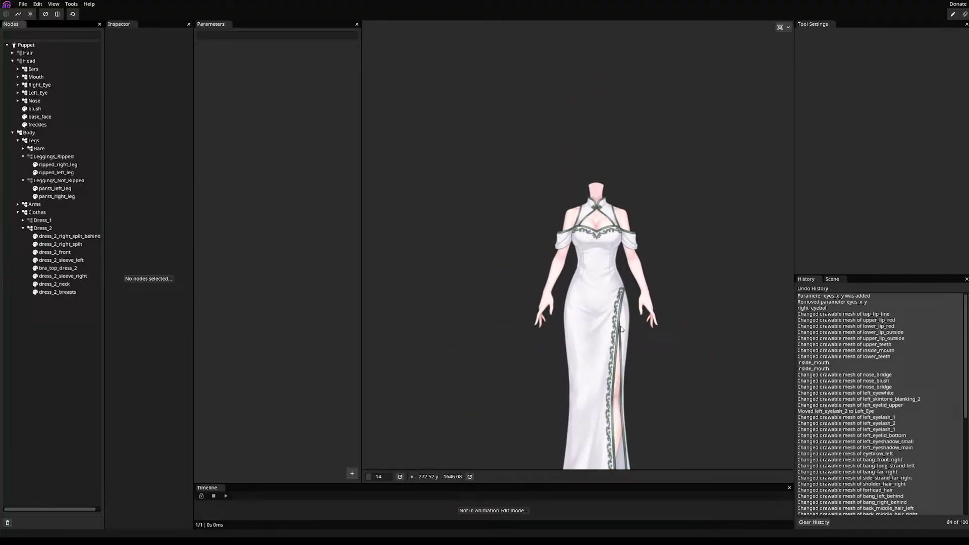
pyautogui.click(19, 53)
pyautogui.click(19, 60)
# - Collapse the node tree to its top-level groups and select Hair, Head and Body together
pyautogui.click(43, 53)
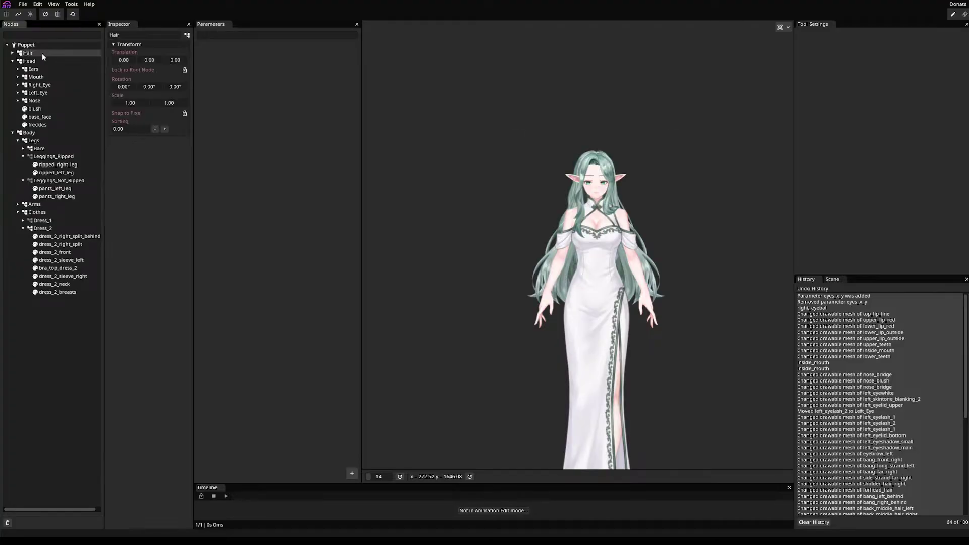
pyautogui.click(18, 212)
pyautogui.click(12, 60)
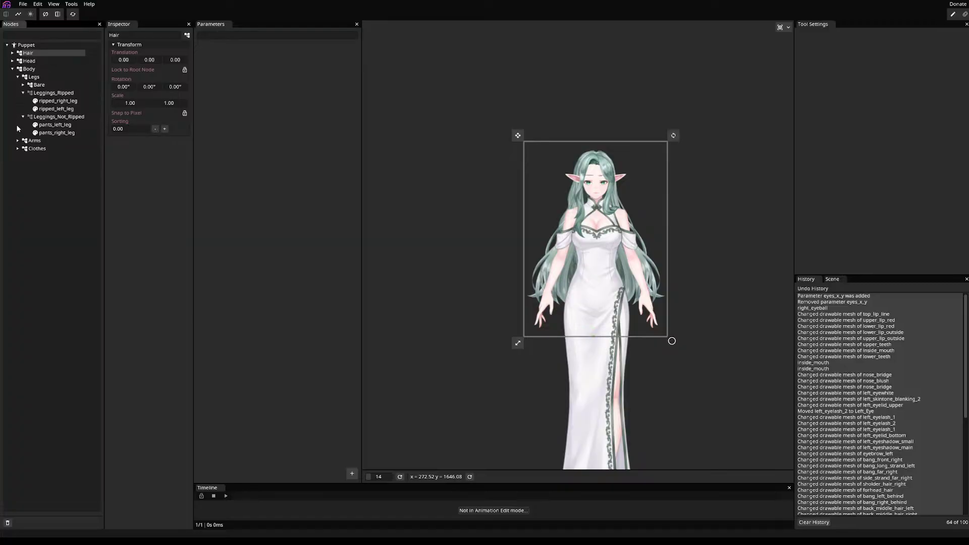
pyautogui.click(18, 76)
pyautogui.click(12, 69)
pyautogui.keyDown('shift'); pyautogui.click(28, 69); pyautogui.keyUp('shift')
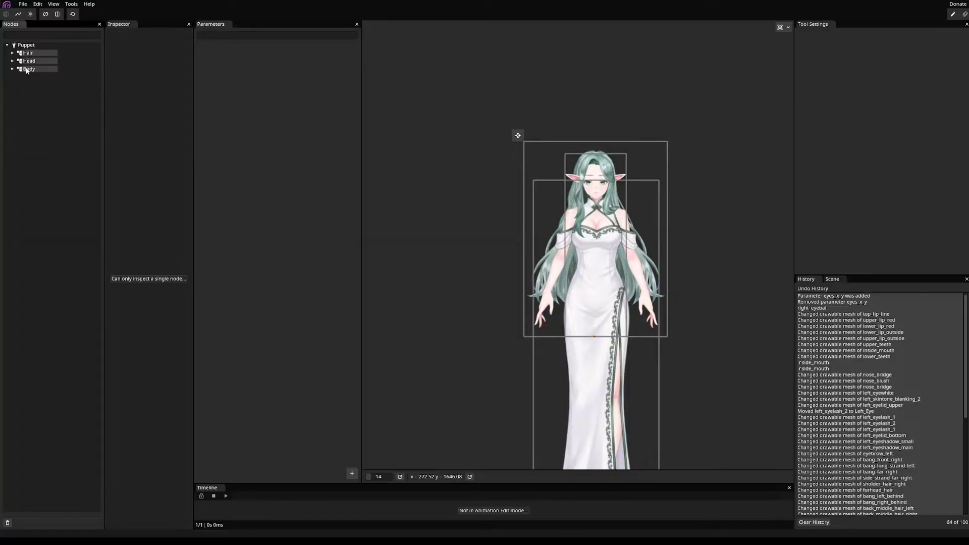
# - Expand the Body's legs, arms and clothes groups and extend the selection down to dress_2_breasts to inspect their meshes
pyautogui.click(12, 69)
pyautogui.click(17, 85)
pyautogui.click(18, 85)
pyautogui.click(18, 93)
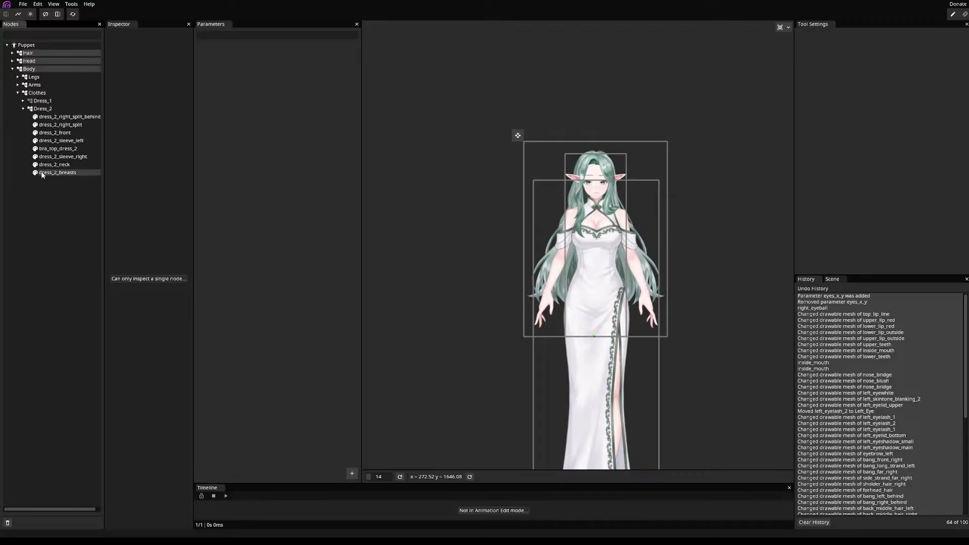
pyautogui.keyDown('shift'); pyautogui.click(44, 173); pyautogui.keyUp('shift')
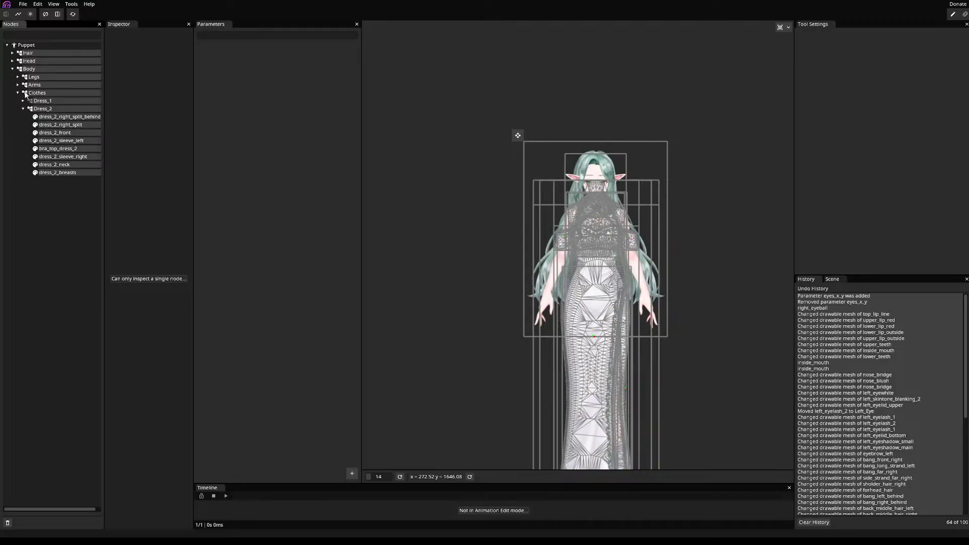
pyautogui.click(18, 84)
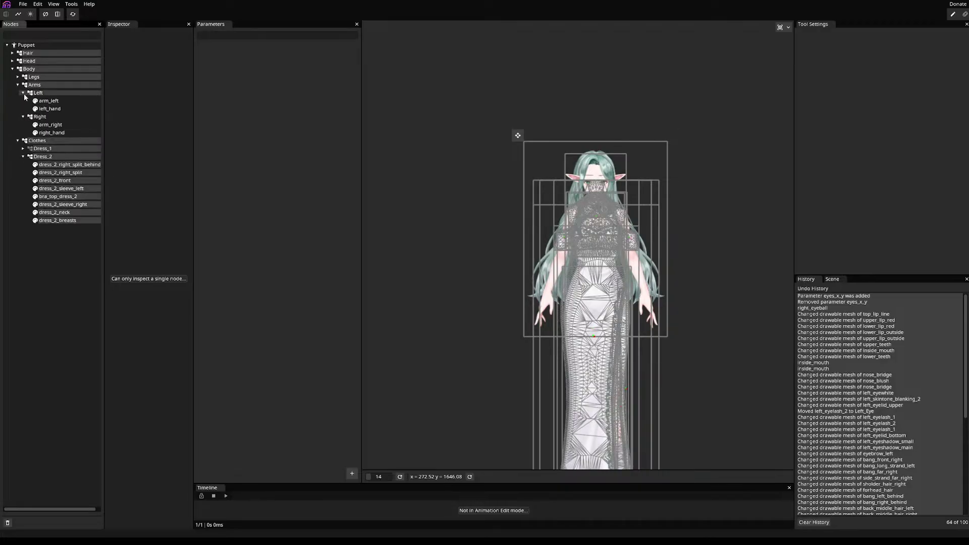
pyautogui.keyDown('shift'); pyautogui.click(38, 93); pyautogui.keyUp('shift')
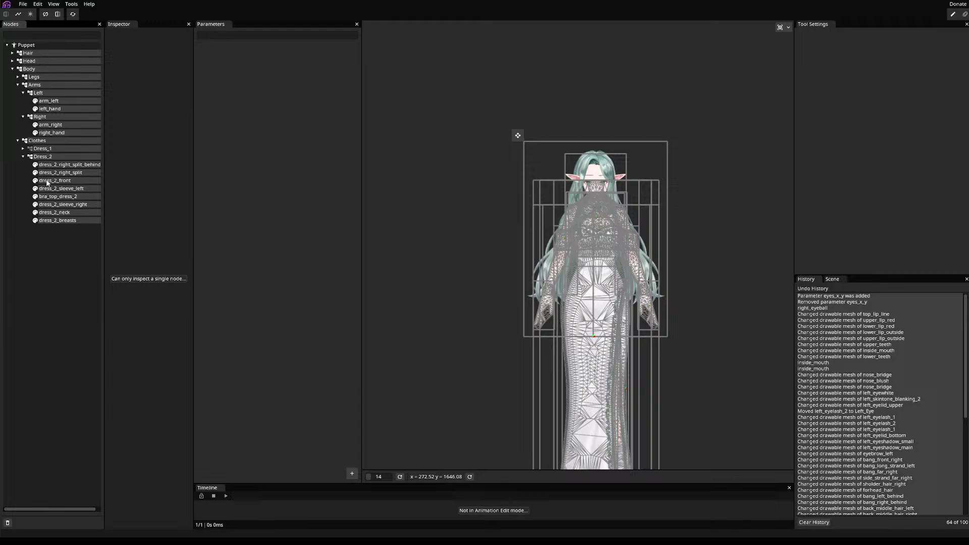
pyautogui.click(18, 76)
pyautogui.keyDown('shift'); pyautogui.click(65, 276); pyautogui.keyUp('shift')
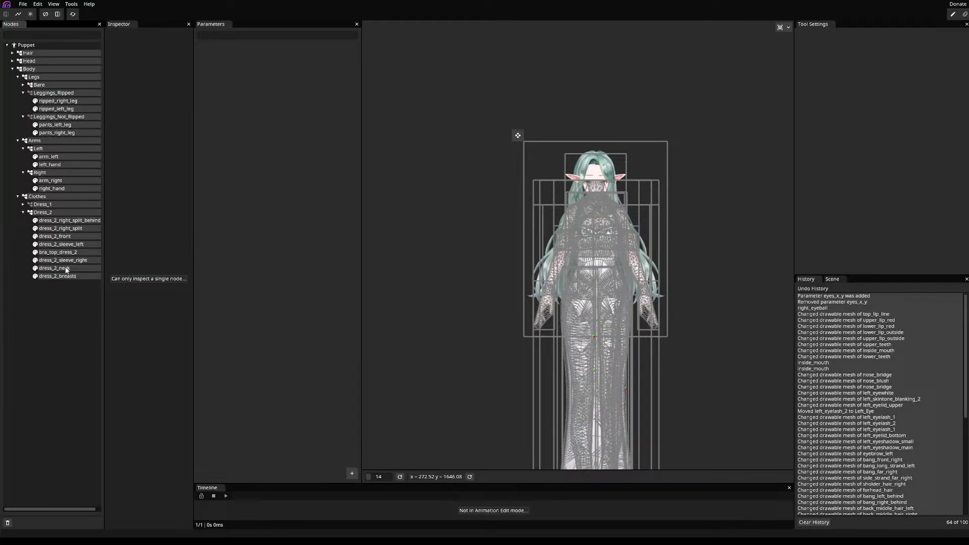
# - Expand the Bare legs, Hair, and all Head subgroups in the node tree, collapsing both leggings groups and Fox
pyautogui.click(24, 93)
pyautogui.click(23, 101)
pyautogui.click(23, 85)
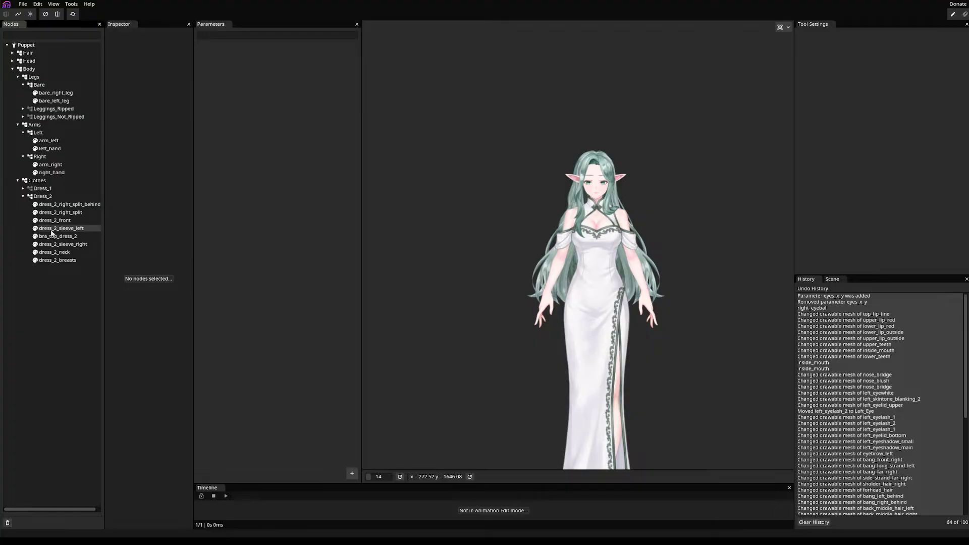
pyautogui.click(12, 60)
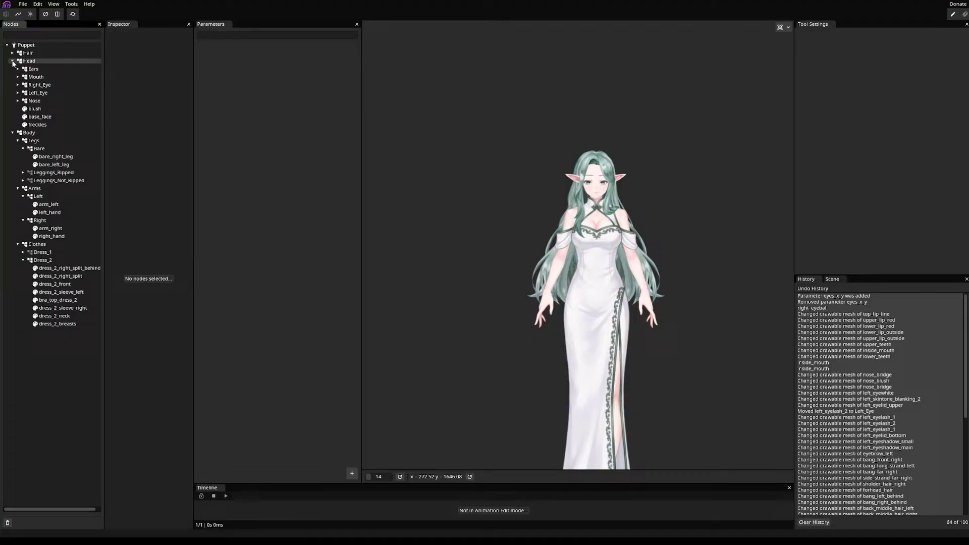
pyautogui.click(19, 101)
pyautogui.click(18, 93)
pyautogui.click(18, 85)
pyautogui.click(18, 76)
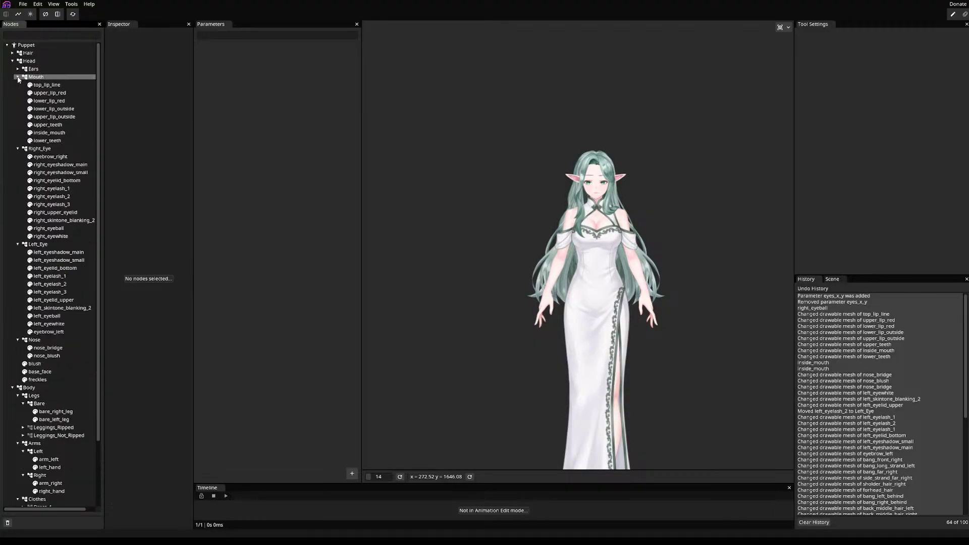
pyautogui.click(18, 69)
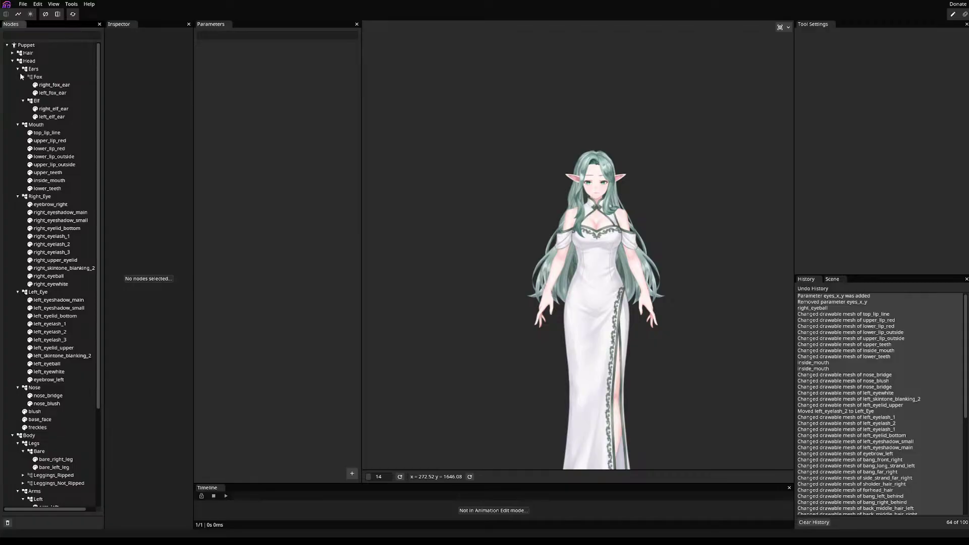
pyautogui.click(23, 76)
pyautogui.click(12, 52)
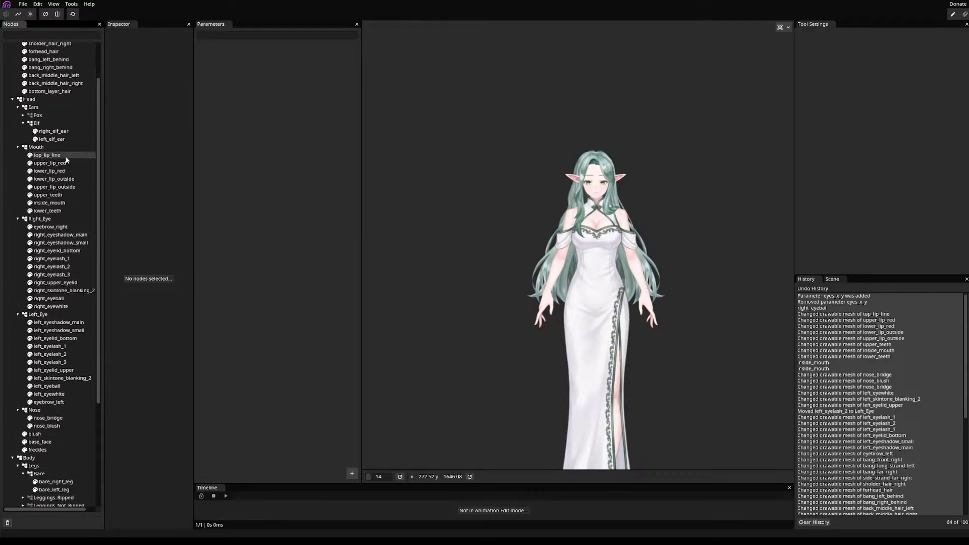
# - Select every node from Hair down to dress_2_breasts to display all their meshes together, and save the project
pyautogui.click(29, 53)
pyautogui.scroll(-5, 40, 75)
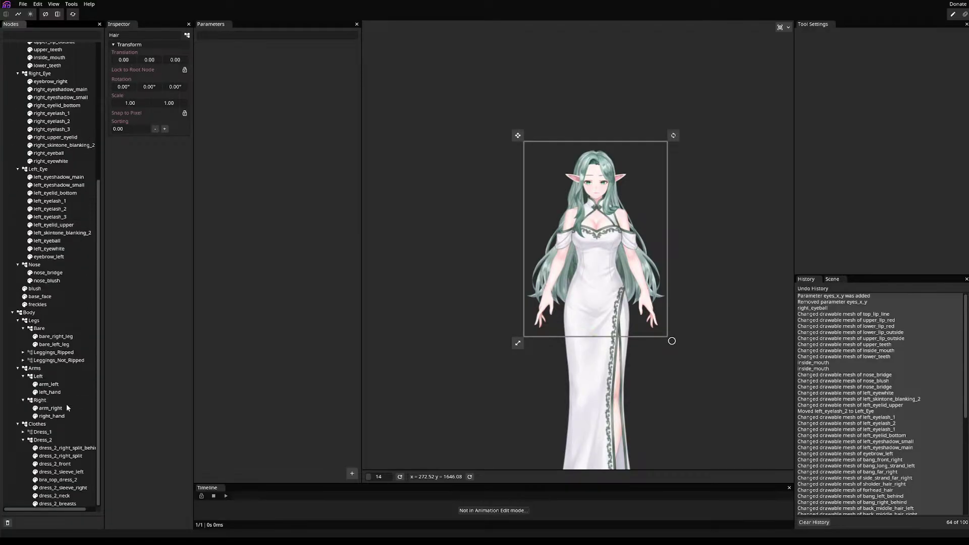
pyautogui.keyDown('shift'); pyautogui.click(62, 503); pyautogui.keyUp('shift')
pyautogui.moveTo(497, 349); pyautogui.dragTo(473, 303)
pyautogui.hotkey('ctrl', 's')
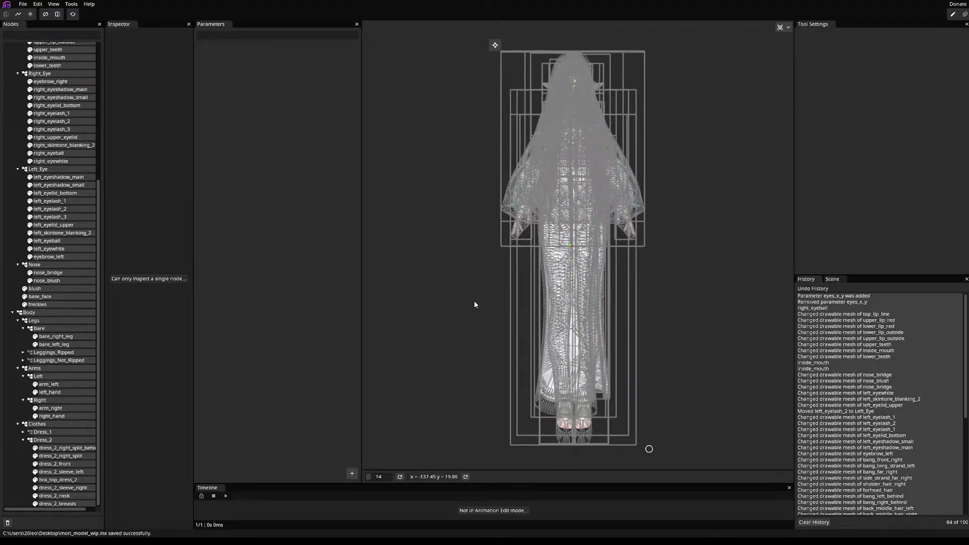
# - Clear the project's undo history
pyautogui.scroll(5, 484, 292)
pyautogui.scroll(-2, 454, 283)
pyautogui.scroll(-2, 419, 287)
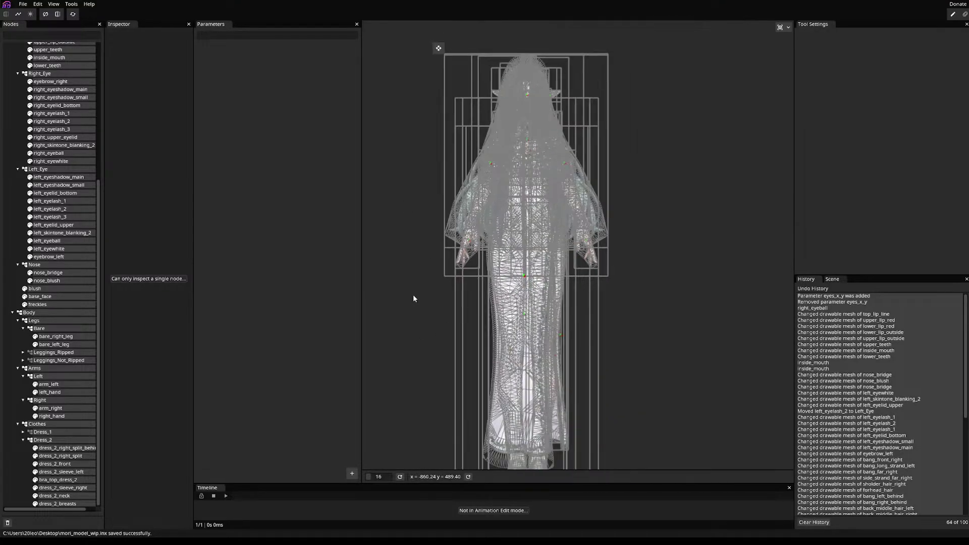
pyautogui.moveTo(413, 298); pyautogui.dragTo(458, 256)
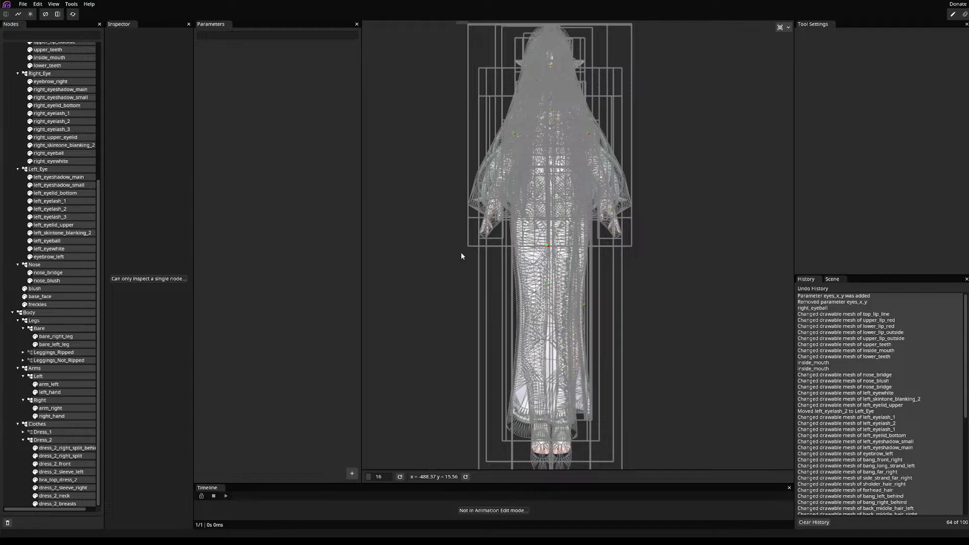
pyautogui.scroll(-5, 385, 329)
pyautogui.moveTo(423, 318); pyautogui.dragTo(535, 313)
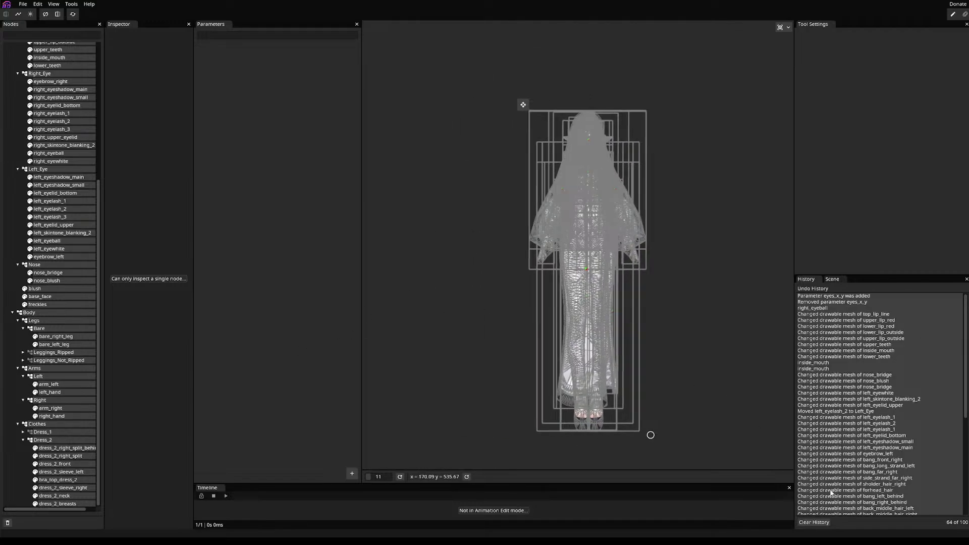
pyautogui.click(814, 522)
# - Examine the overlapping meshes of the whole puppet, including close views of the skirt, chest and face
pyautogui.scroll(15, 528, 313)
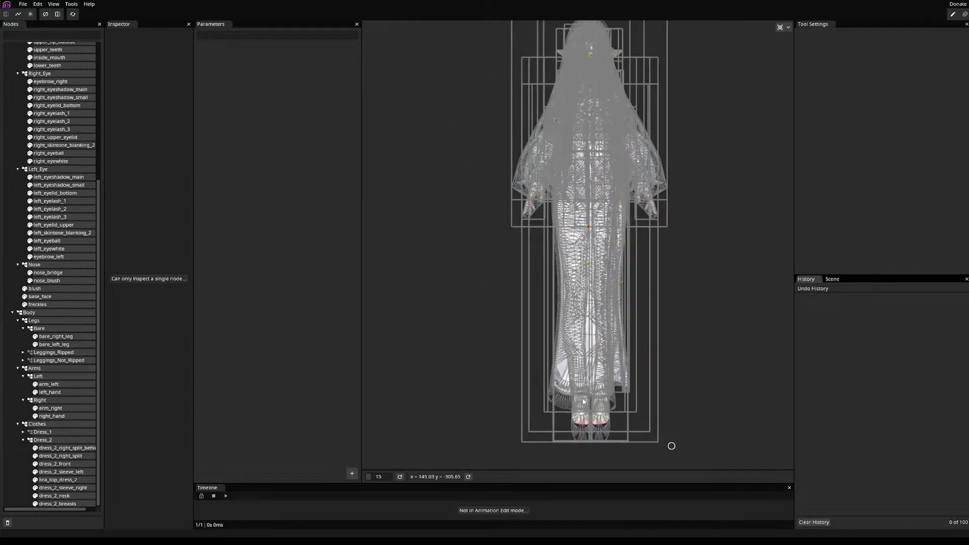
pyautogui.scroll(-10, 694, 248)
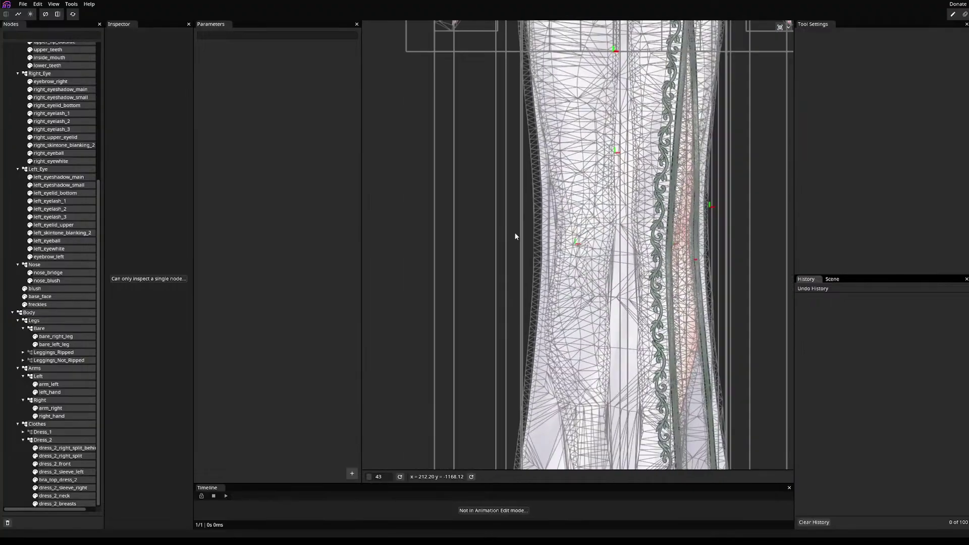
pyautogui.scroll(4, 556, 292)
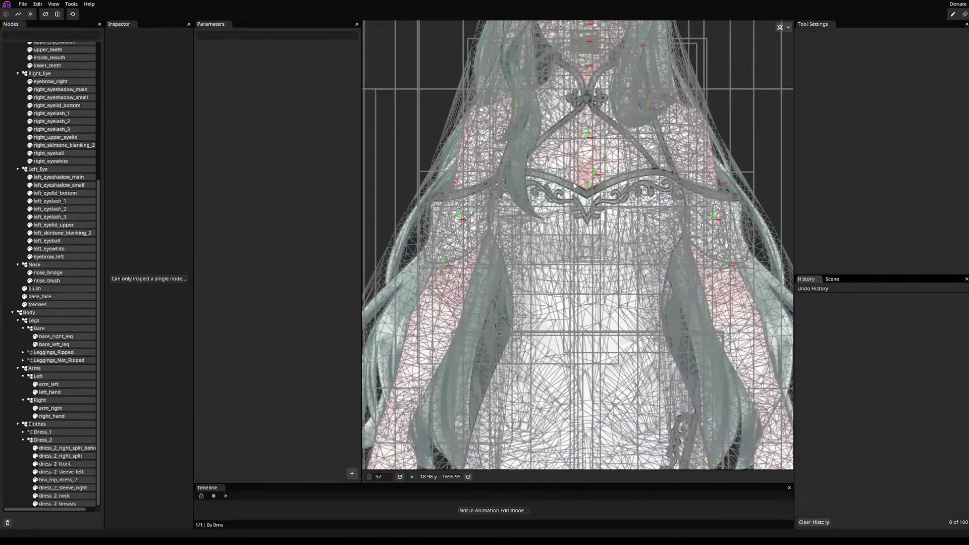
pyautogui.scroll(-5, 556, 292)
pyautogui.scroll(12, 585, 161)
pyautogui.scroll(-10, 585, 161)
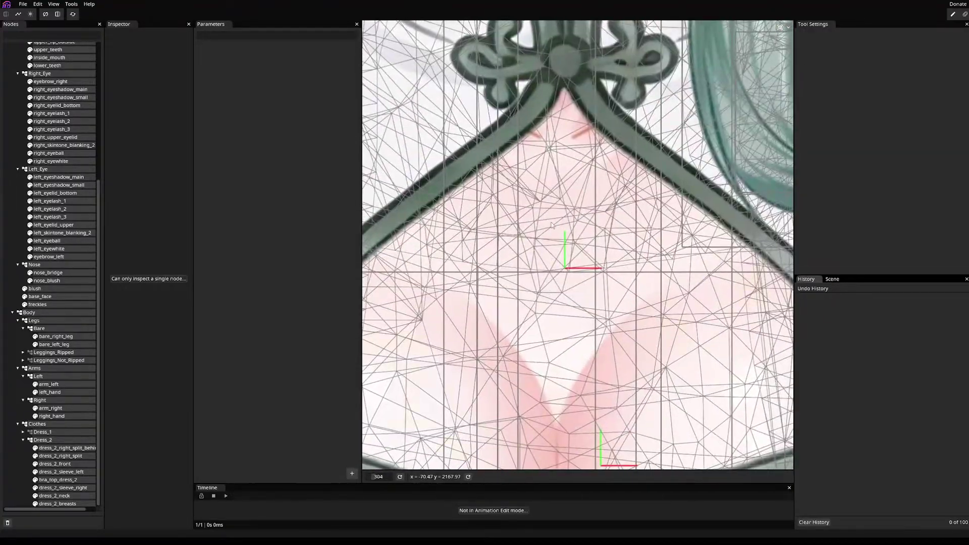
pyautogui.scroll(12, 561, 220)
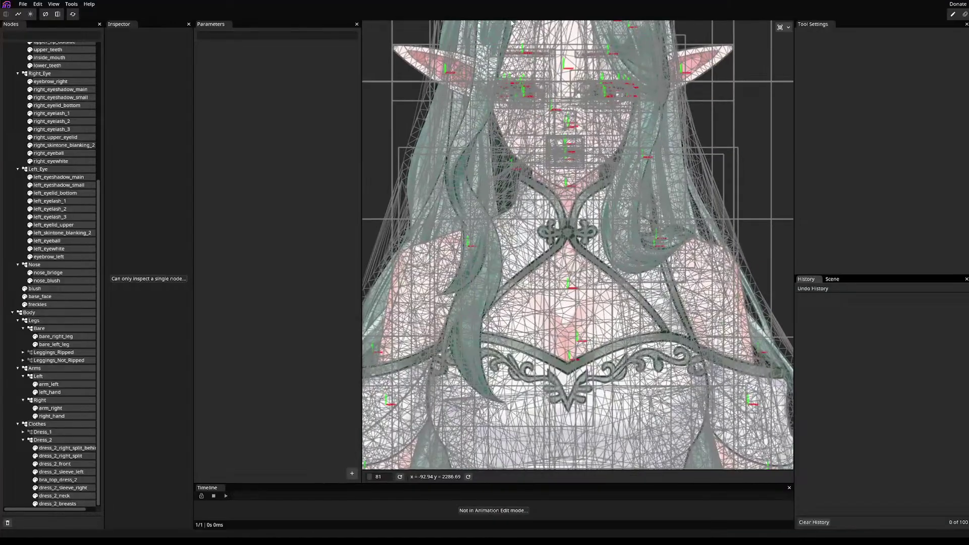
pyautogui.scroll(-4, 520, 77)
pyautogui.scroll(-12, 514, 123)
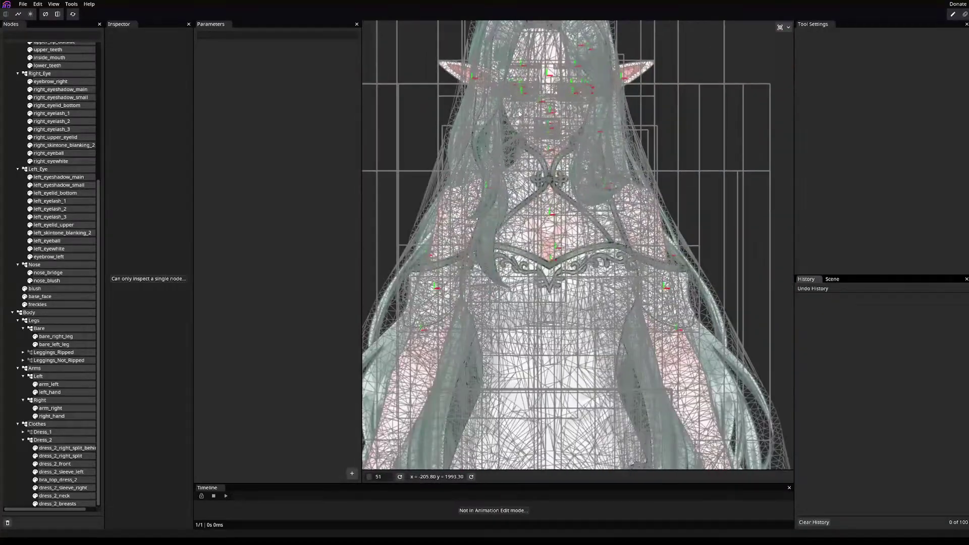
pyautogui.moveTo(494, 130); pyautogui.dragTo(521, 142)
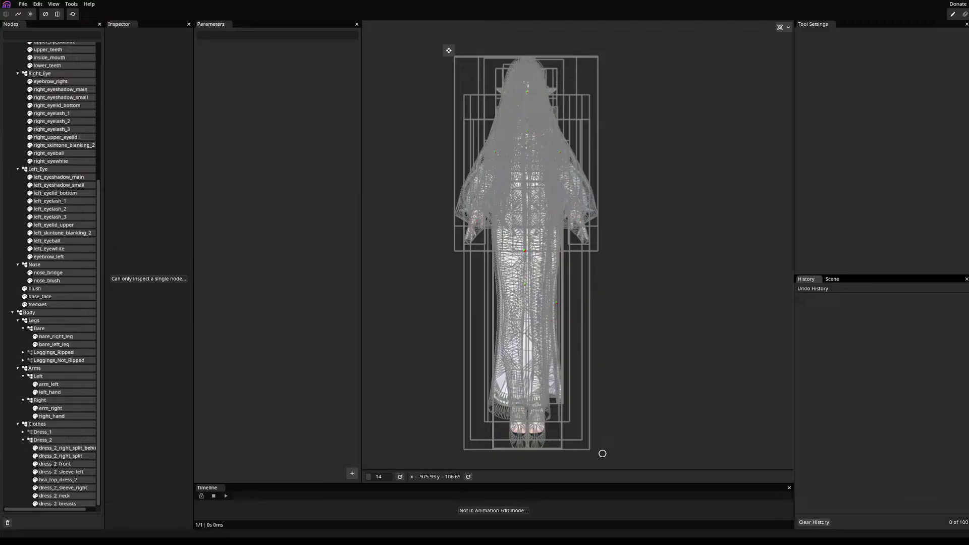
pyautogui.scroll(10, 602, 453)
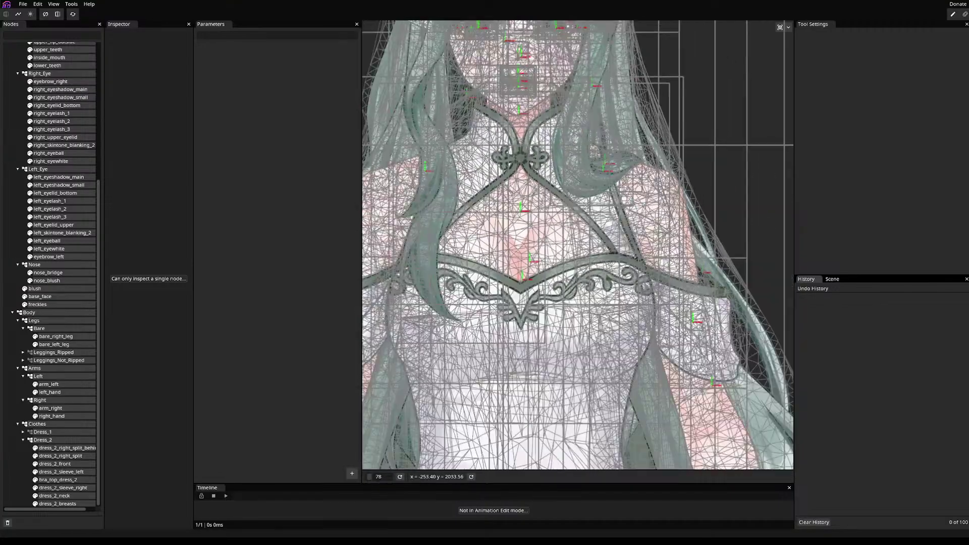
pyautogui.scroll(-10, 422, 100)
pyautogui.scroll(8, 51, 272)
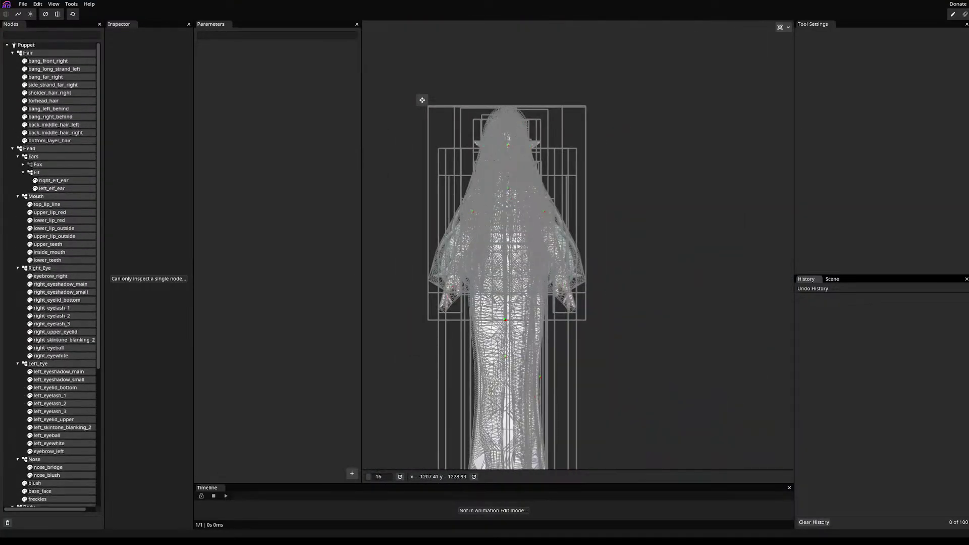
# - Collapse the Hair, Head and Body groups in the node tree and deselect all nodes
pyautogui.click(12, 52)
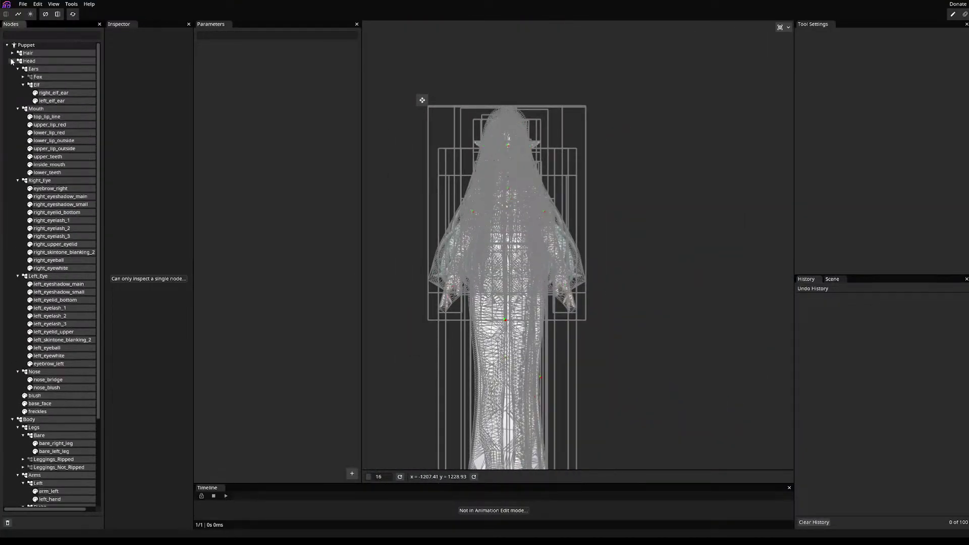
pyautogui.click(13, 60)
pyautogui.click(12, 69)
pyautogui.click(21, 108)
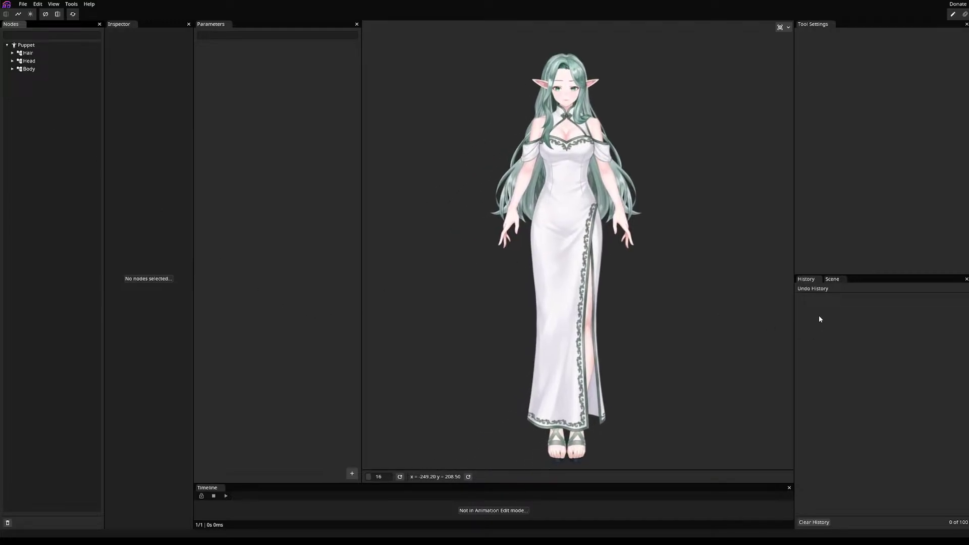
# - Look over the scene's ambient light setting and the viewport display options, trying a green hue in the background colour picker
pyautogui.click(832, 279)
pyautogui.click(809, 278)
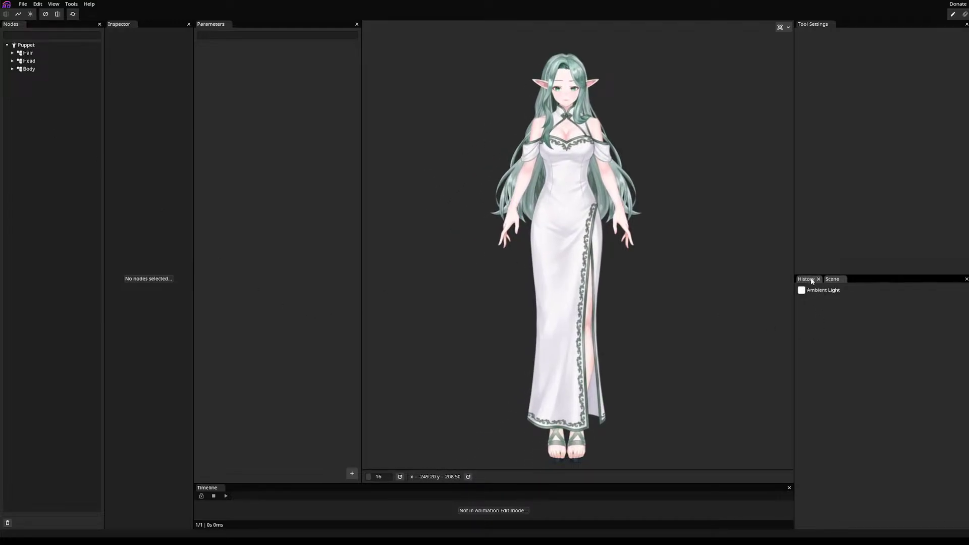
pyautogui.click(788, 27)
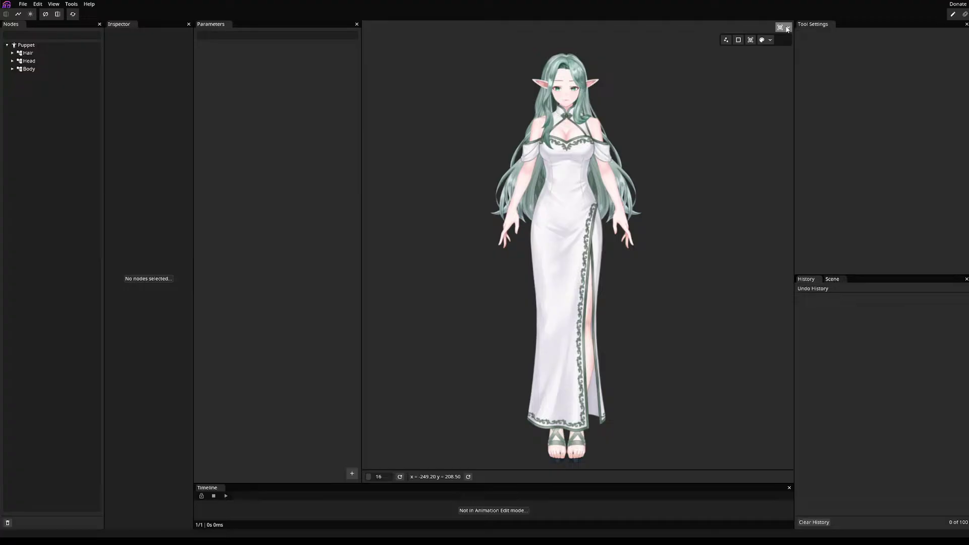
pyautogui.click(763, 40)
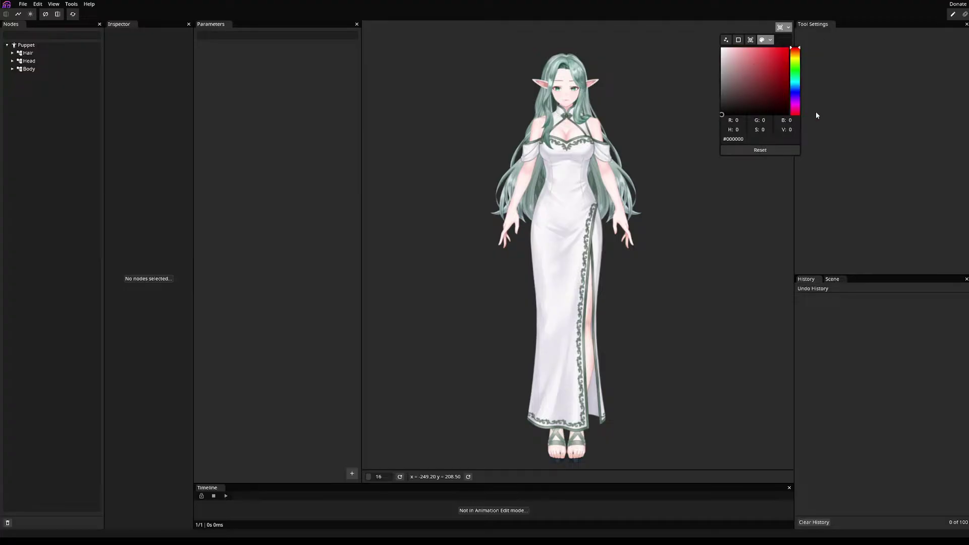
pyautogui.moveTo(795, 92)
pyautogui.mouseDown()
pyautogui.moveTo(794, 70)
pyautogui.moveTo(722, 80)
pyautogui.moveTo(715, 46)
pyautogui.moveTo(715, 197)
pyautogui.mouseUp()
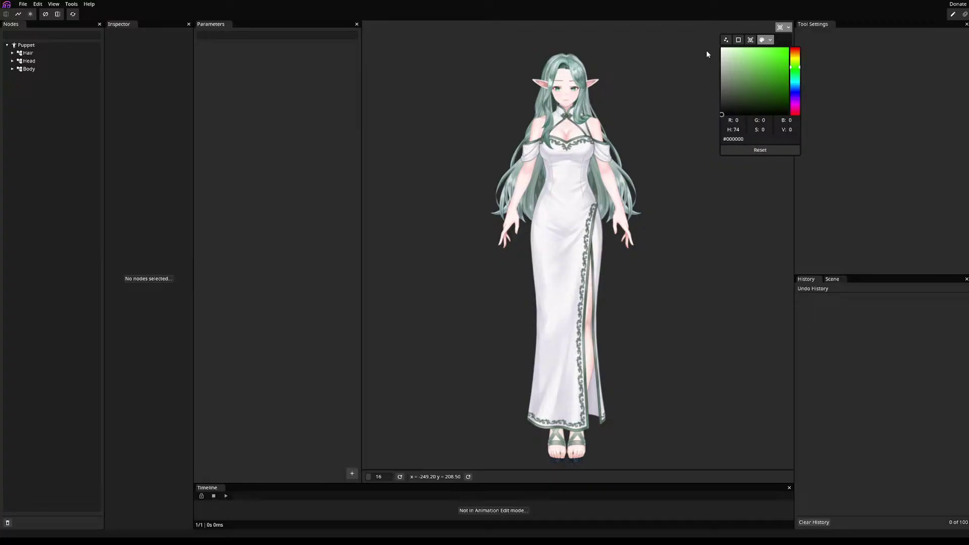
pyautogui.click(726, 43)
pyautogui.click(725, 40)
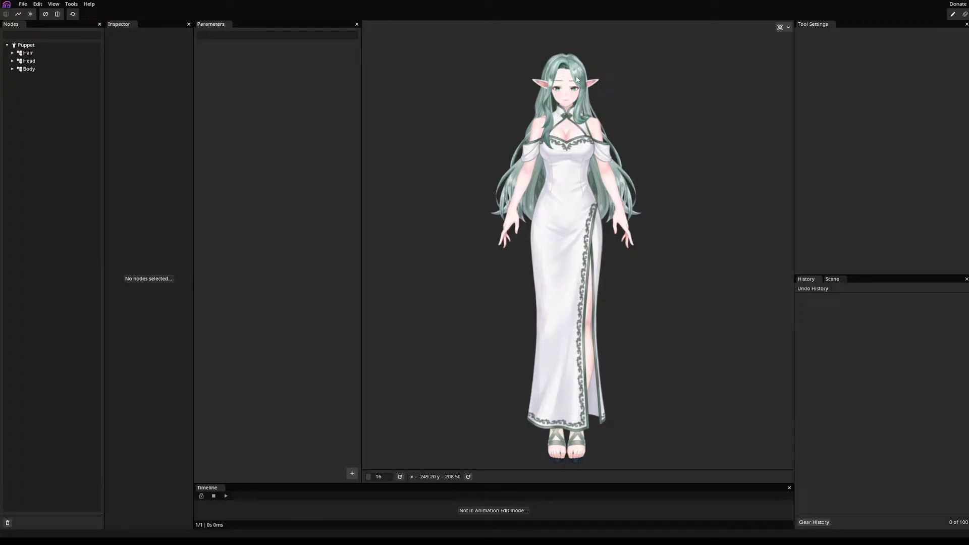
# - Examine the puppet's face, hair and upper body up close without any mesh overlay
pyautogui.scroll(5, 628, 117)
pyautogui.scroll(-3, 634, 151)
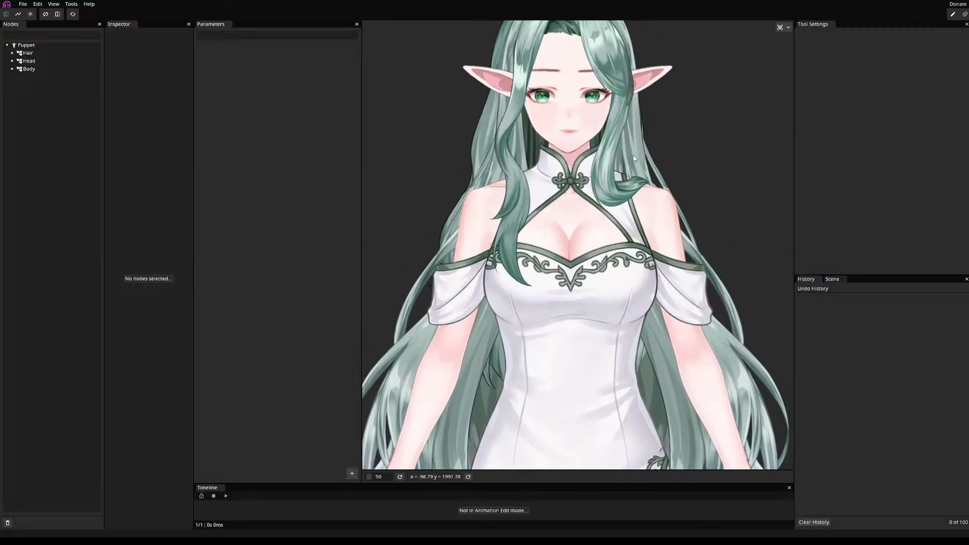
pyautogui.scroll(6, 535, 263)
pyautogui.scroll(-3, 534, 262)
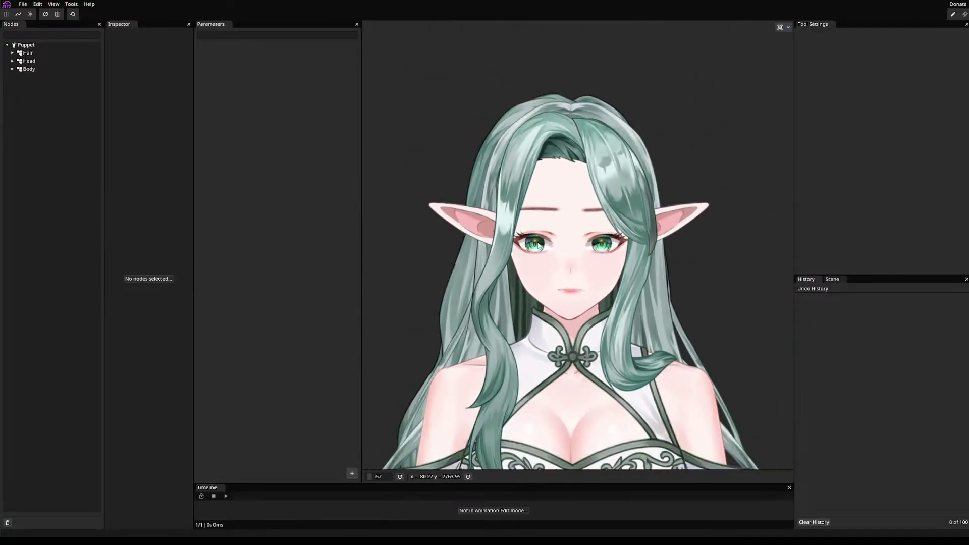
pyautogui.scroll(3, 562, 258)
pyautogui.scroll(-1, 545, 250)
pyautogui.scroll(1, 533, 241)
pyautogui.scroll(-3, 532, 241)
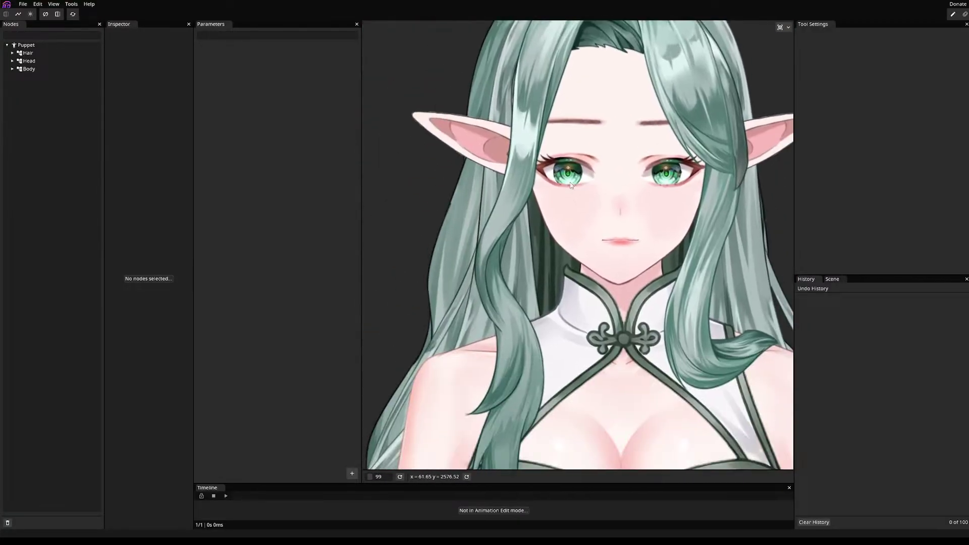
pyautogui.scroll(3, 382, 191)
# - Expand the Hair group, select bang_front_right to inspect its mesh and properties, and collapse the group again
pyautogui.click(12, 53)
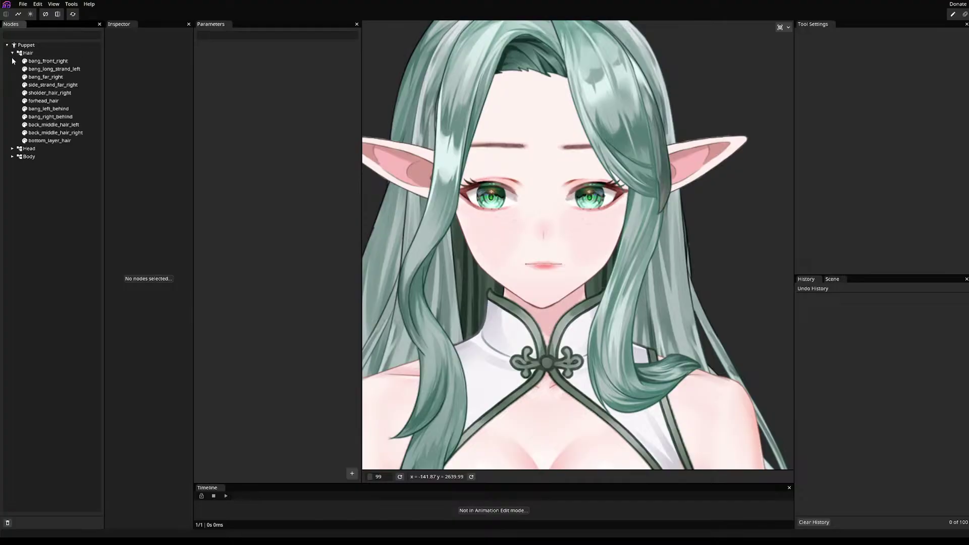
pyautogui.click(47, 61)
pyautogui.moveTo(613, 190); pyautogui.dragTo(632, 253)
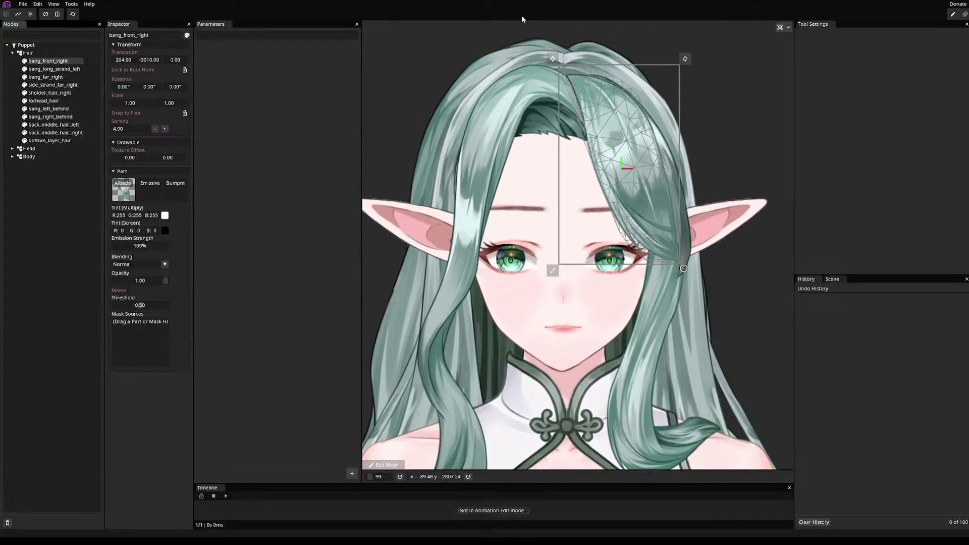
pyautogui.click(12, 53)
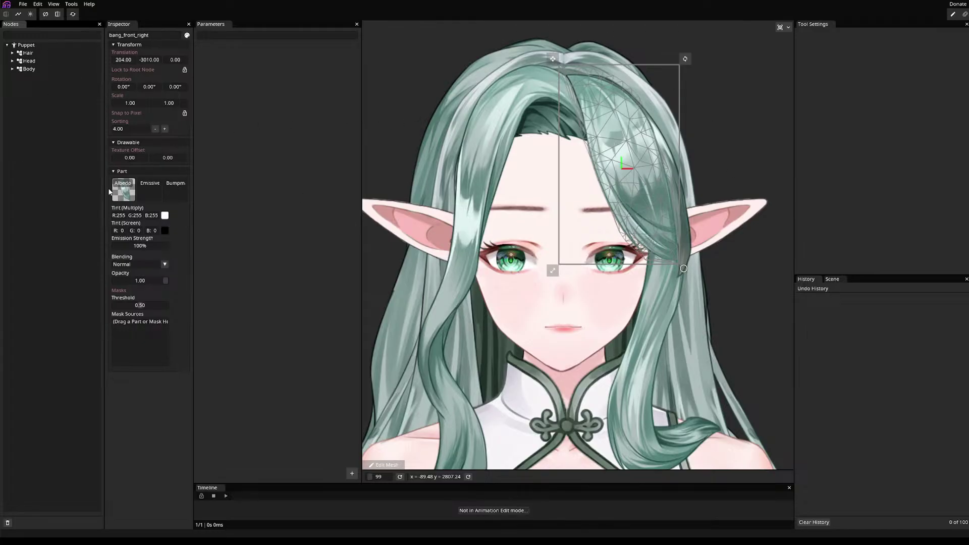
# - Select the Body group and examine the puppet from its feet up to its face
pyautogui.click(26, 68)
pyautogui.scroll(-8, 557, 169)
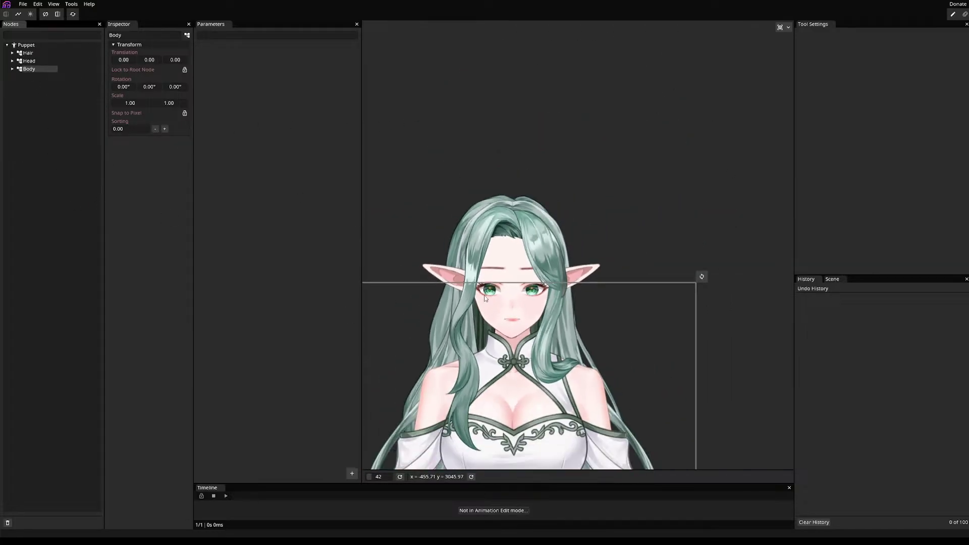
pyautogui.scroll(-6, 557, 169)
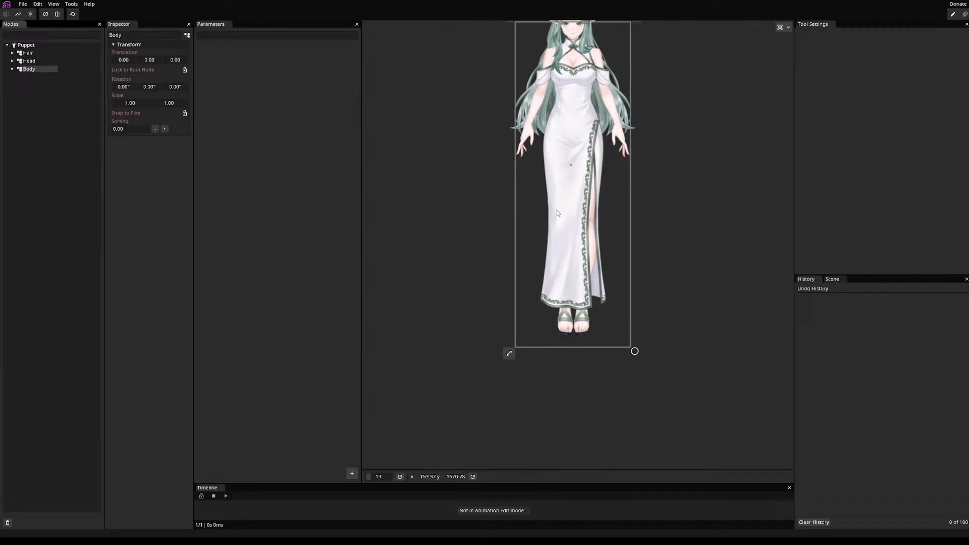
pyautogui.moveTo(531, 285); pyautogui.dragTo(483, 341)
pyautogui.scroll(6, 473, 295)
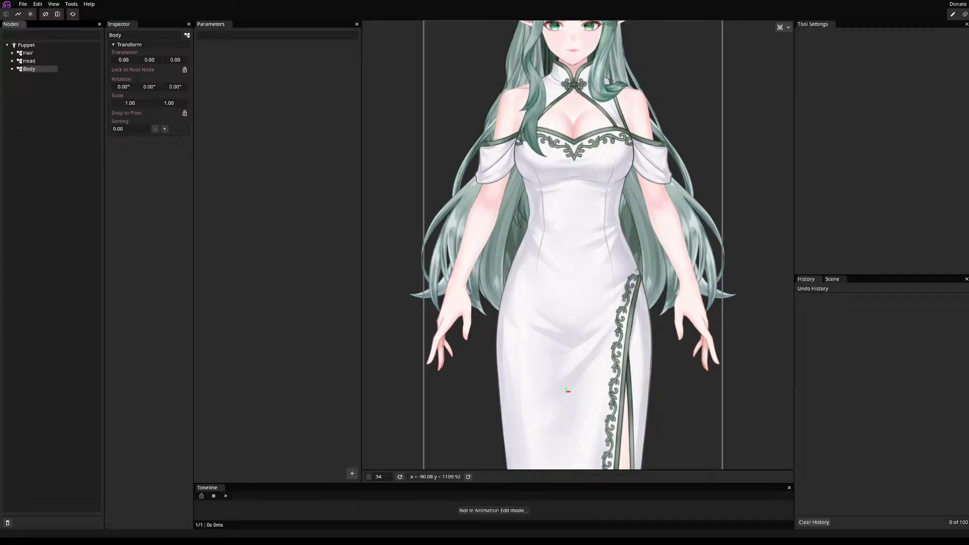
pyautogui.scroll(-2, 523, 283)
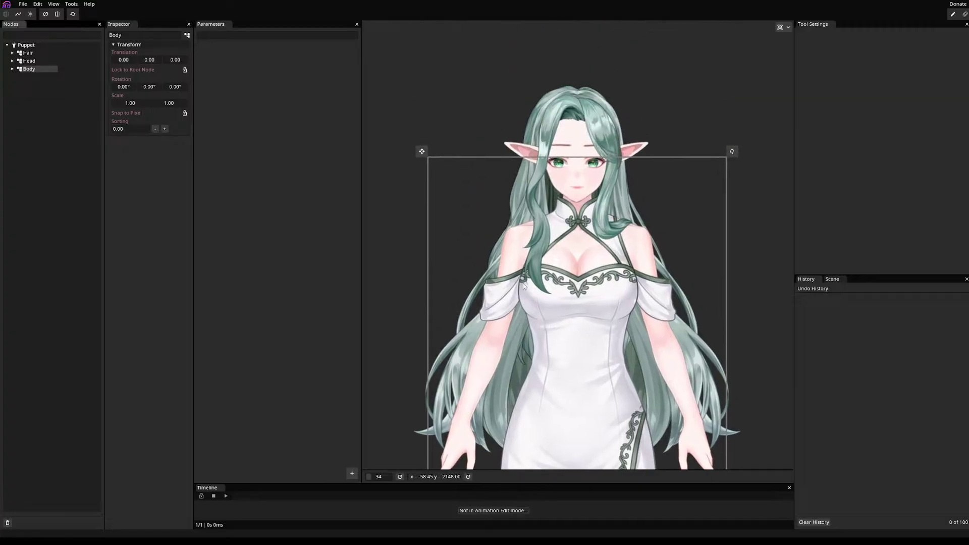
pyautogui.scroll(8, 616, 149)
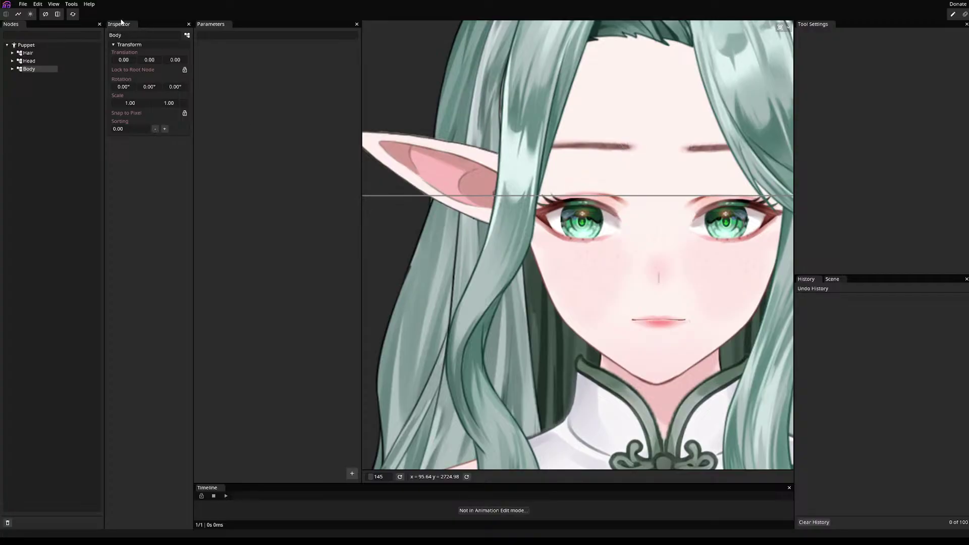
# - Collapse the leg, arm and dress subgroups inside the Body group, along with Legs, Arms, Clothes and Body itself
pyautogui.click(29, 60)
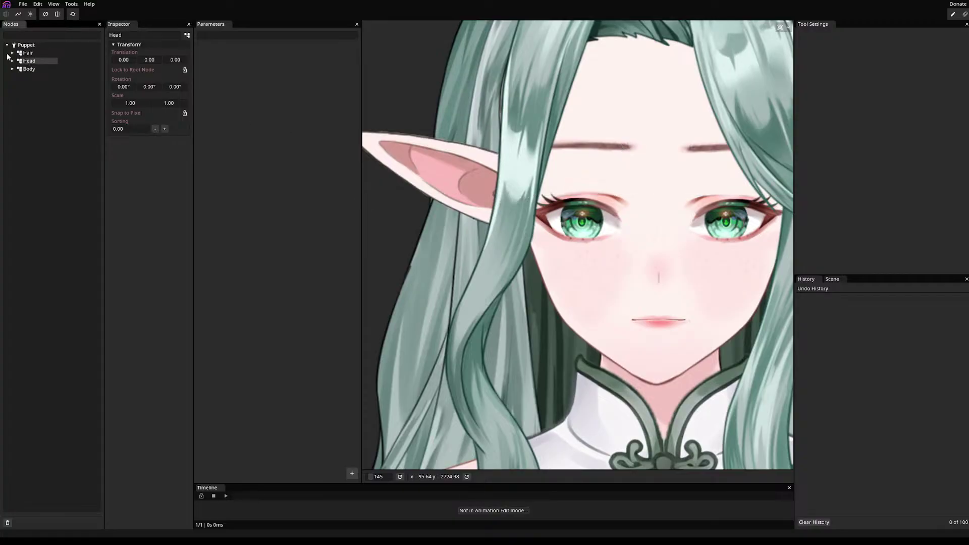
pyautogui.click(13, 69)
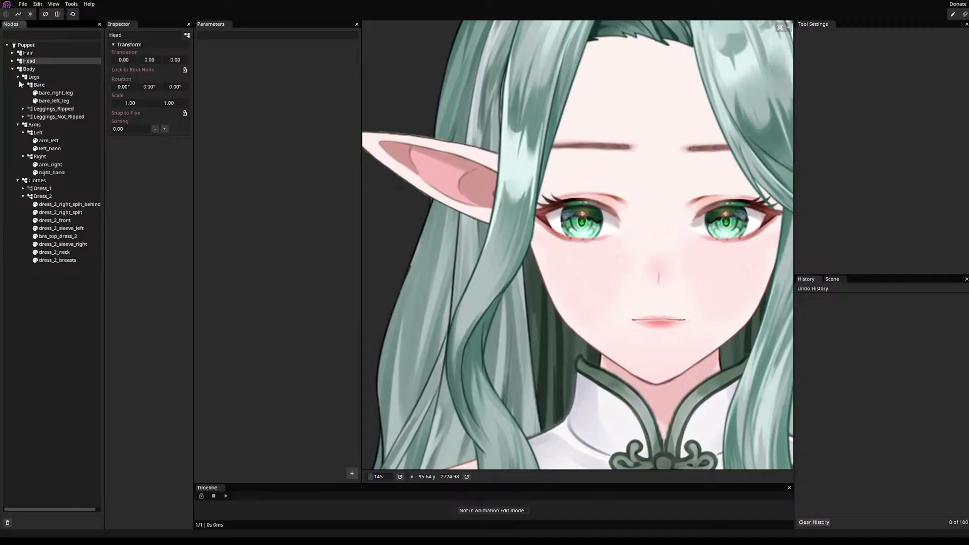
pyautogui.click(22, 85)
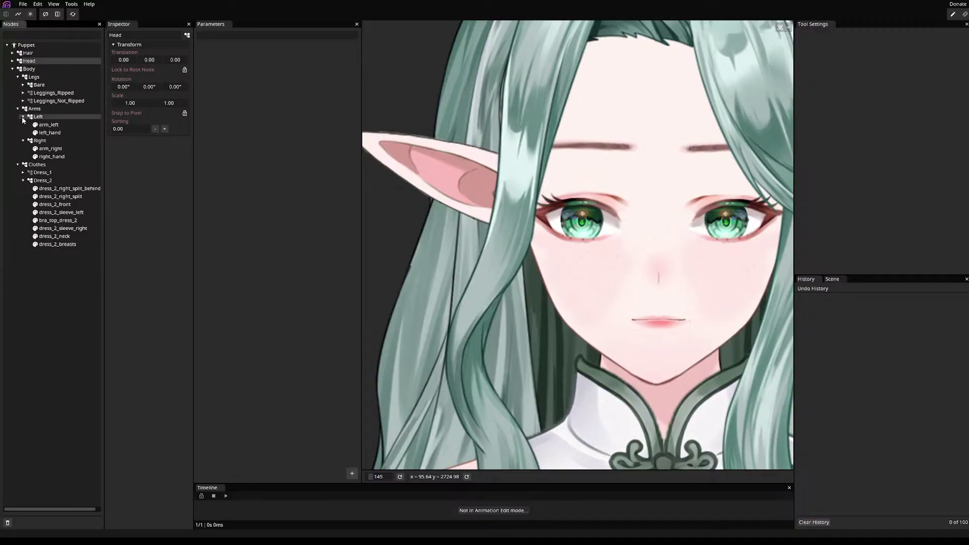
pyautogui.click(23, 117)
pyautogui.click(23, 124)
pyautogui.click(23, 148)
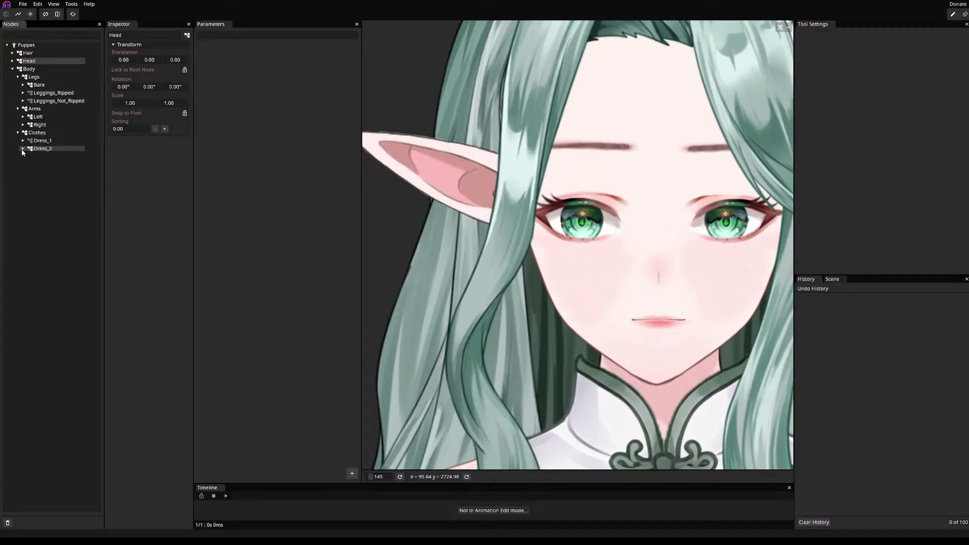
pyautogui.click(17, 76)
pyautogui.click(17, 85)
pyautogui.click(14, 93)
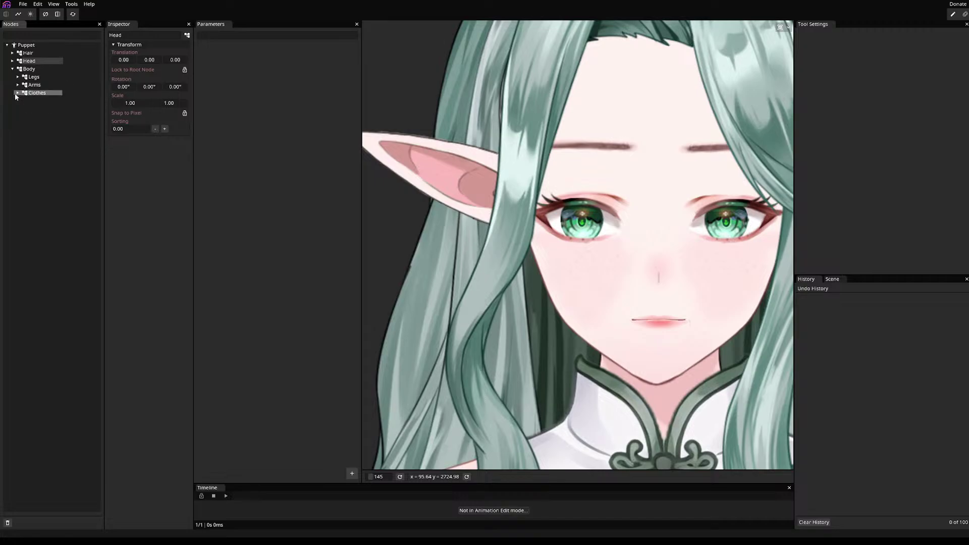
pyautogui.click(12, 77)
pyautogui.click(12, 69)
# - Collapse the Elf, Mouth, Right_Eye, Left_Eye, Nose and Ears groups under Head, leaving Head and Hair folded too
pyautogui.click(12, 61)
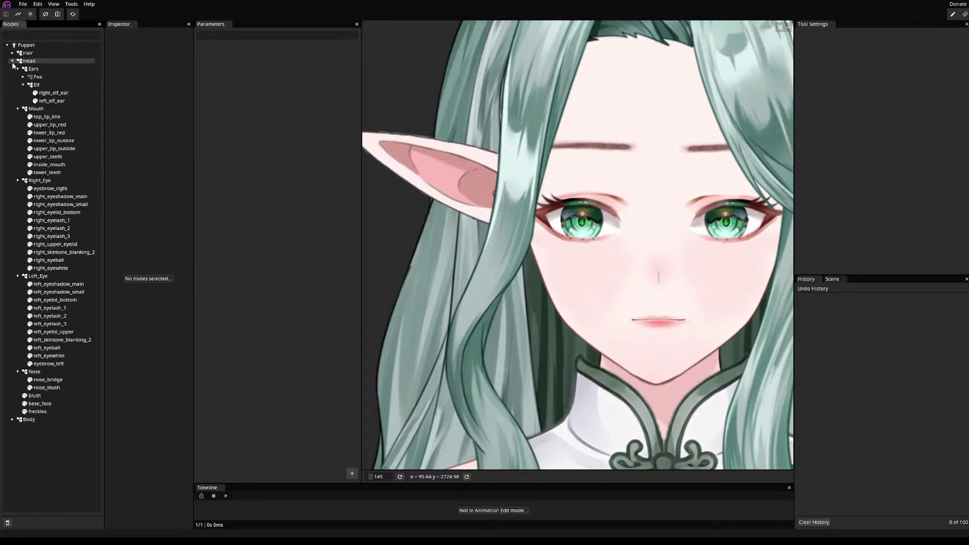
pyautogui.click(22, 85)
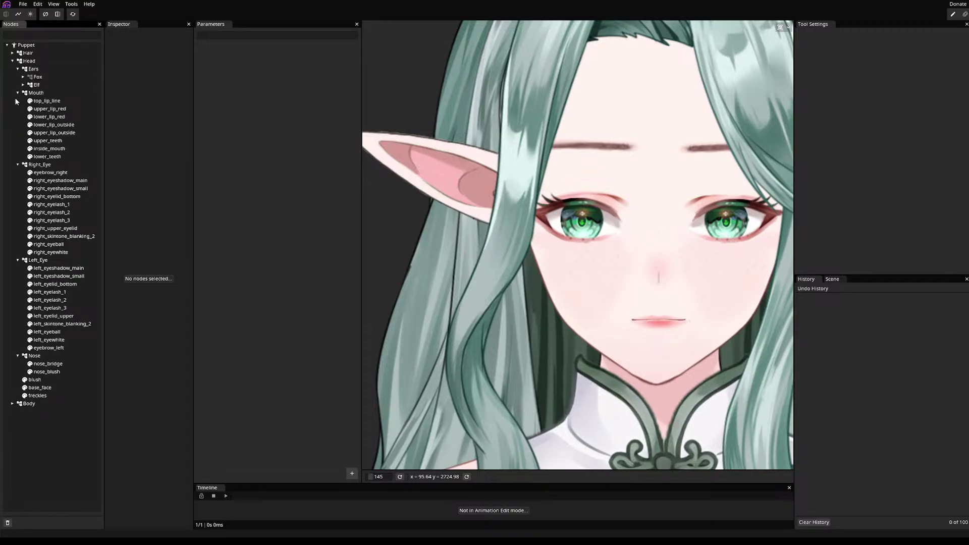
pyautogui.click(17, 93)
pyautogui.click(18, 100)
pyautogui.click(18, 109)
pyautogui.click(17, 117)
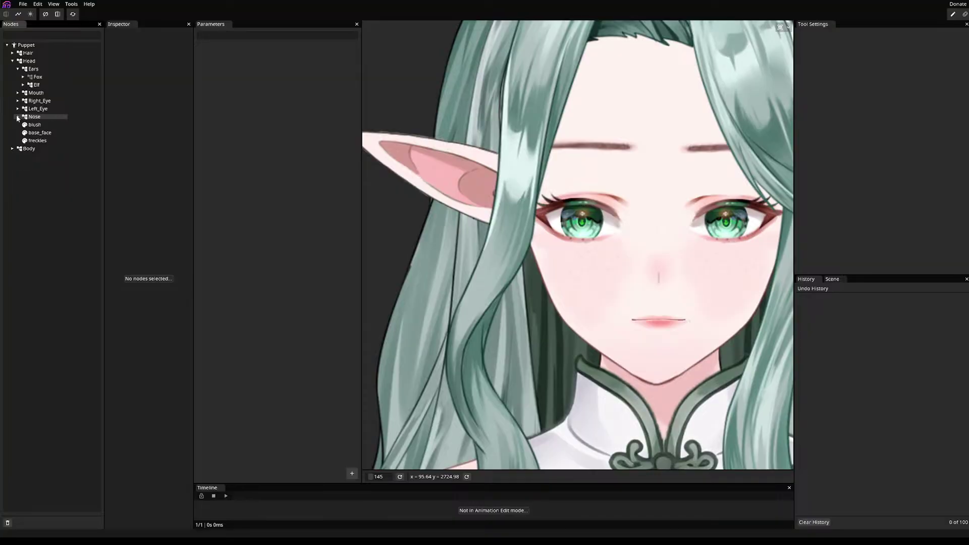
pyautogui.click(17, 69)
pyautogui.click(12, 60)
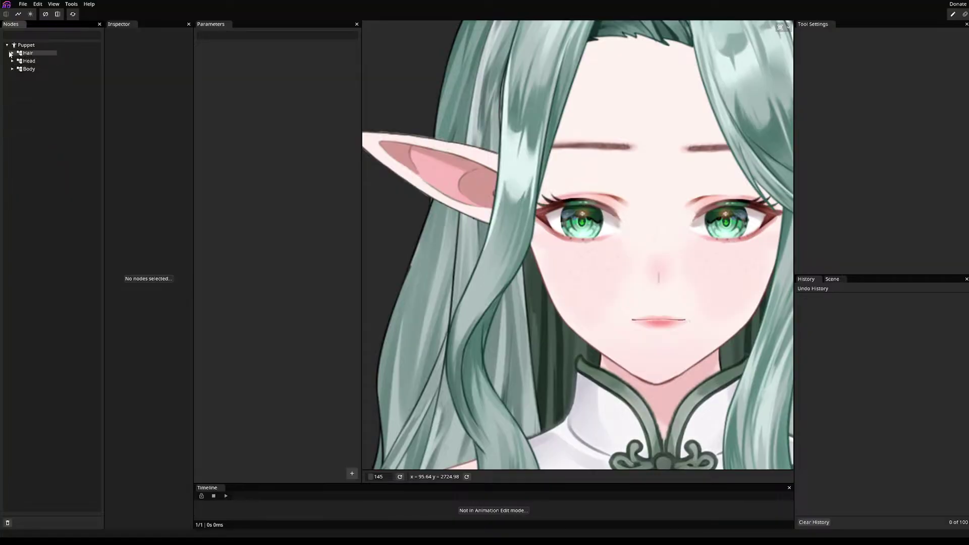
pyautogui.click(12, 53)
pyautogui.click(11, 53)
# - Select the root Puppet node and enter M_R_K_InsanityStudios as the puppet's name
pyautogui.click(22, 46)
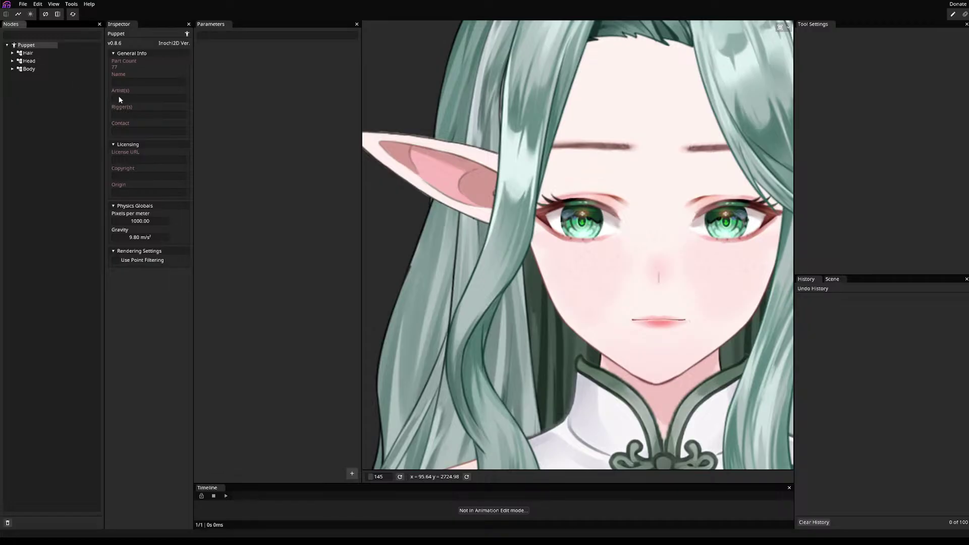
pyautogui.click(133, 81)
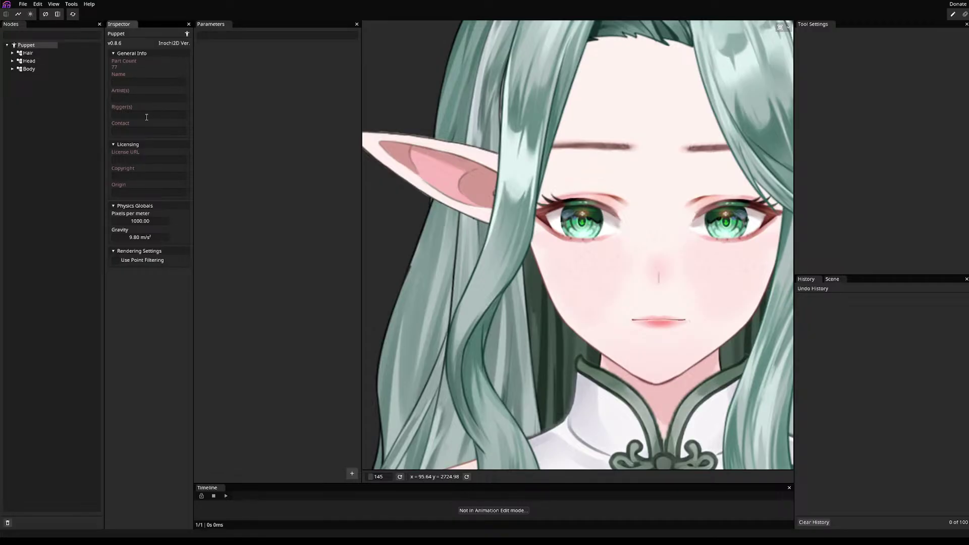
pyautogui.moveTo(129, 94)
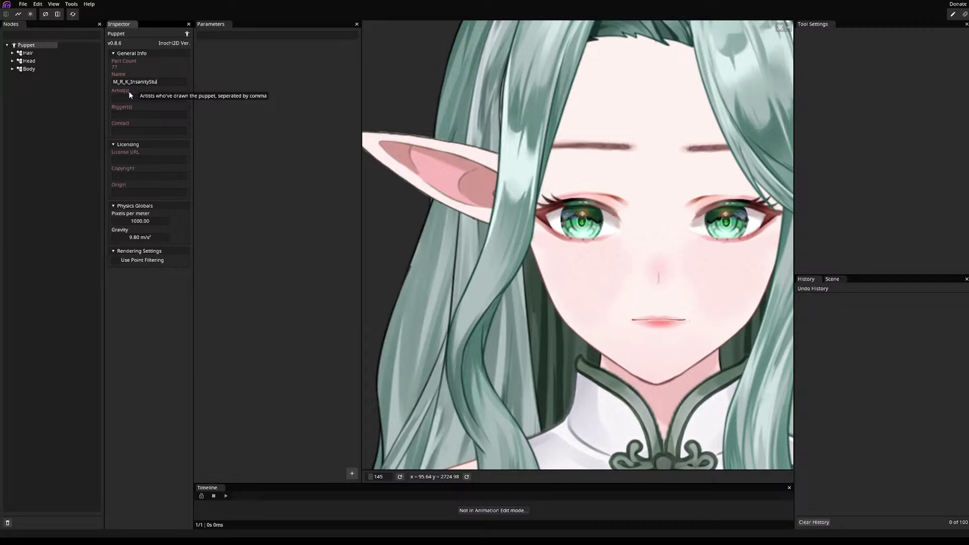
pyautogui.write('dios')
# - Set the puppet's artist credit to "N/A (Check Contract)"
pyautogui.click(132, 96)
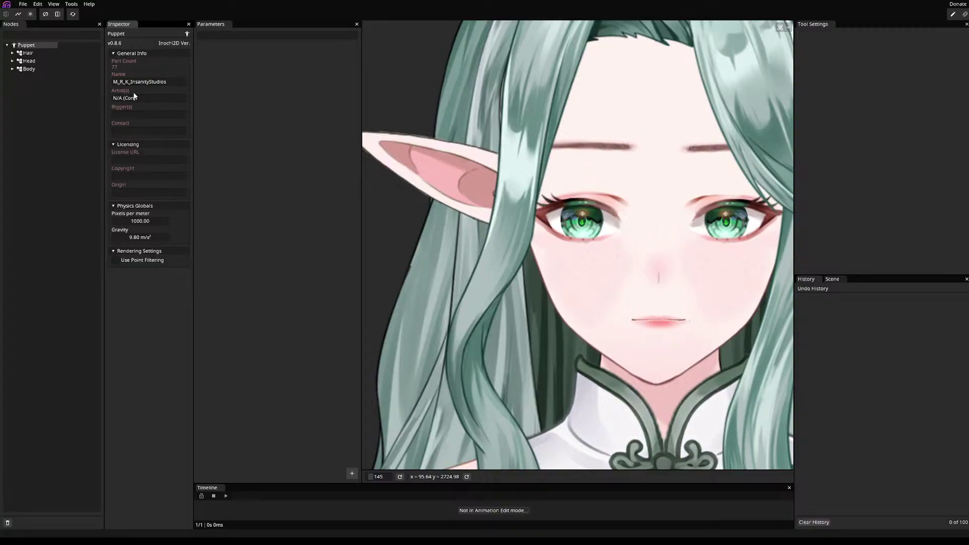
pyautogui.write('ract)')
pyautogui.press('BackSpace')
pyautogui.press('BackSpace')
pyautogui.press('BackSpace')
pyautogui.press('BackSpace')
pyautogui.press('BackSpace')
pyautogui.press('BackSpace')
pyautogui.press('BackSpace')
# - Fill in the rigger credit with the rigger's name followed by "| Insanity Studios"
pyautogui.click(130, 114)
pyautogui.write('NovaPlayzGame')
pyautogui.moveTo(125, 115); pyautogui.dragTo(155, 114)
pyautogui.press('BackSpace')
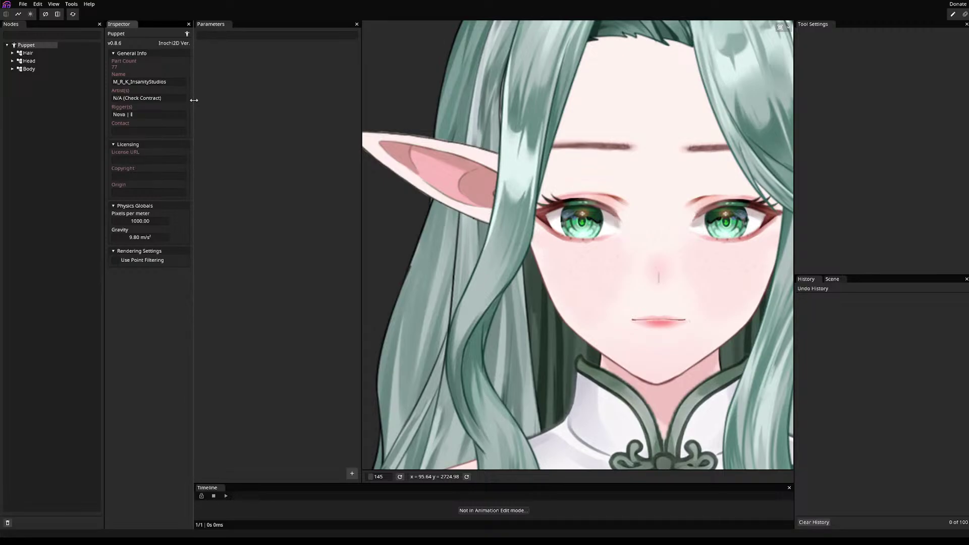
pyautogui.write('| Insanity Studios')
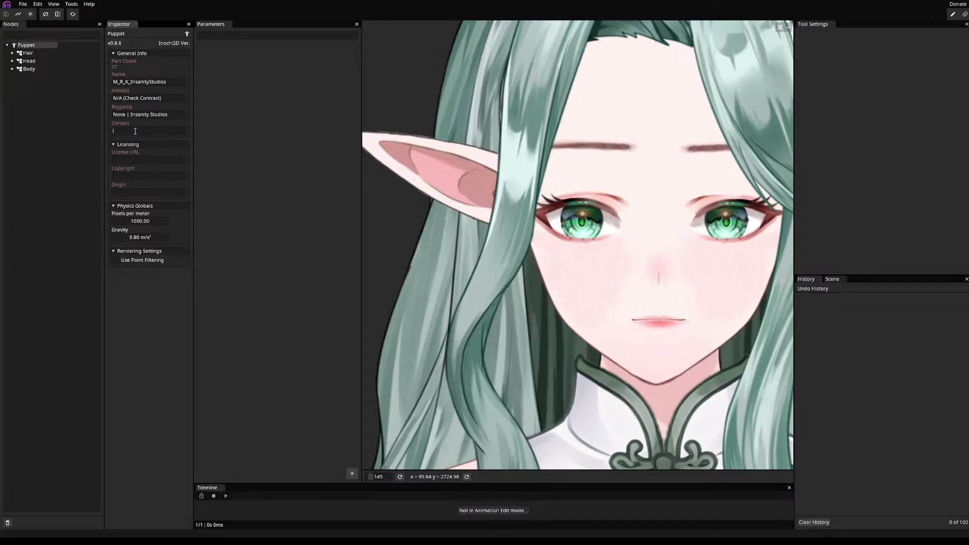
# - Enter "Official Insanity Discord" as the puppet's contact and reselect the root node to review its general info
pyautogui.write('Insa')
pyautogui.press('BackSpace')
pyautogui.press('BackSpace')
pyautogui.press('BackSpace')
pyautogui.press('BackSpace')
pyautogui.press('BackSpace')
pyautogui.press('BackSpace')
pyautogui.press('BackSpace')
pyautogui.write('Official Insanity Discor')
pyautogui.click(27, 53)
pyautogui.click(26, 45)
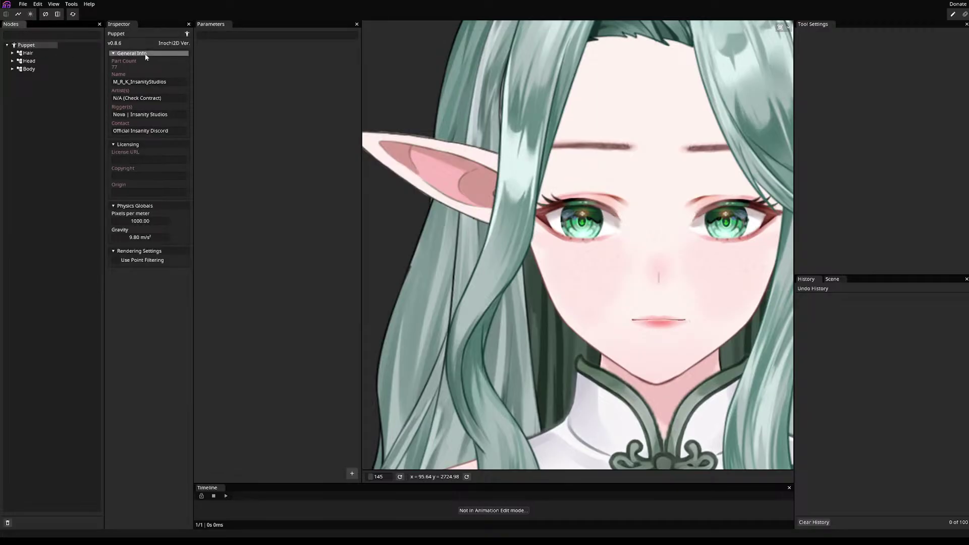
# - Deselect the root node and save the puppet project
pyautogui.click(49, 154)
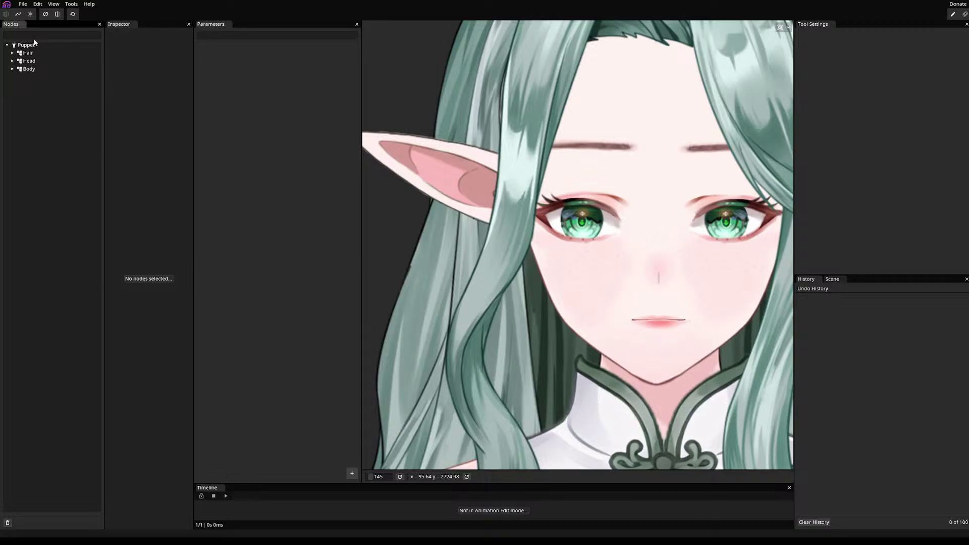
pyautogui.hotkey('ctrl', 's')
pyautogui.click(23, 4)
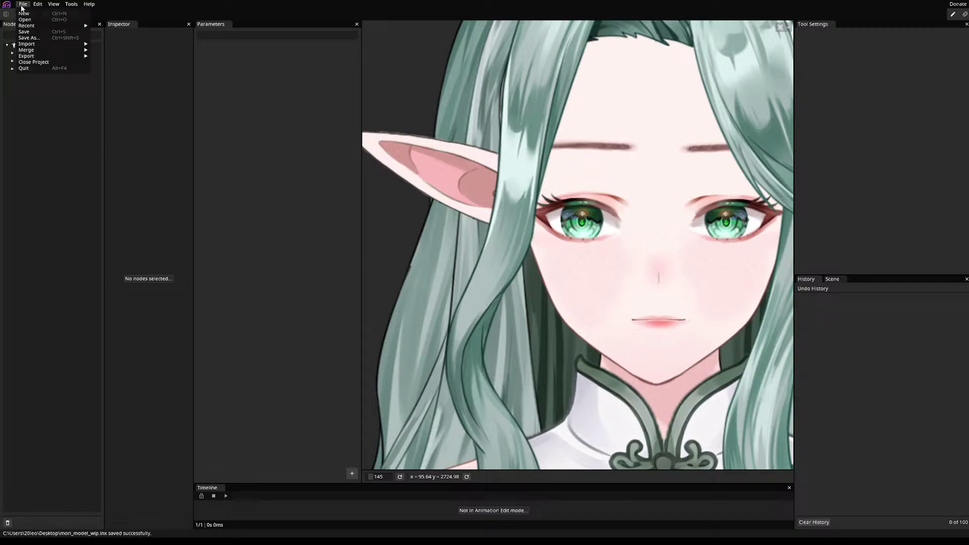
pyautogui.click(29, 32)
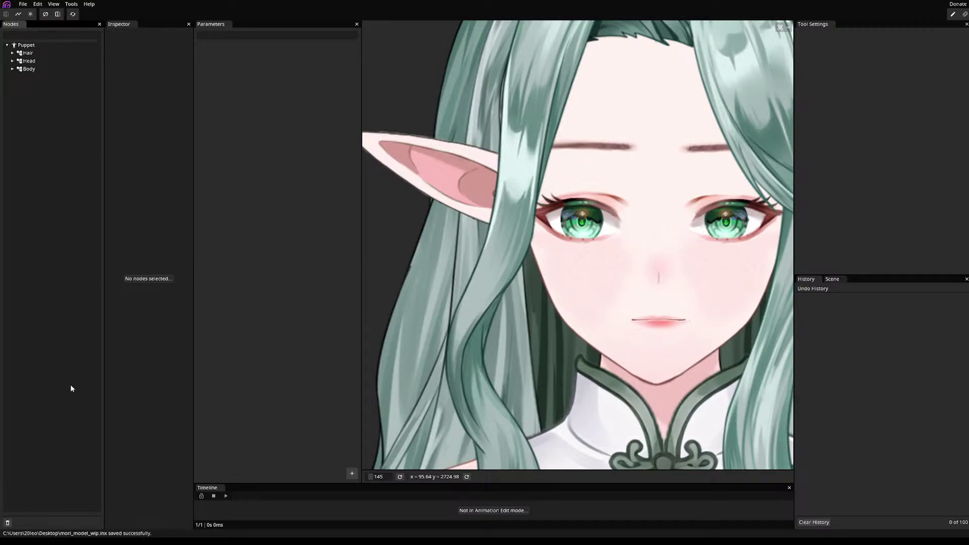
# - Look over the puppet from face to full figure and save the project again
pyautogui.scroll(-5, 428, 270)
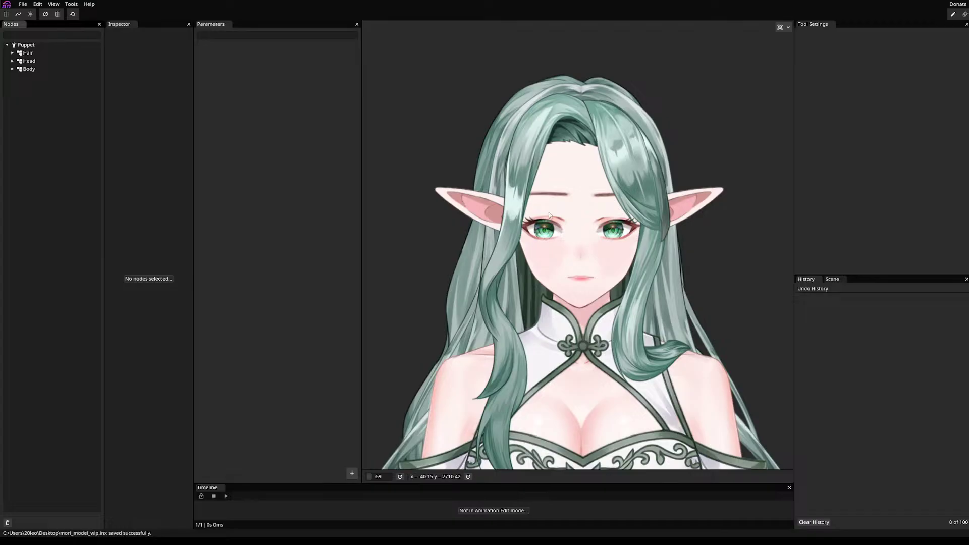
pyautogui.moveTo(523, 199); pyautogui.dragTo(494, 170)
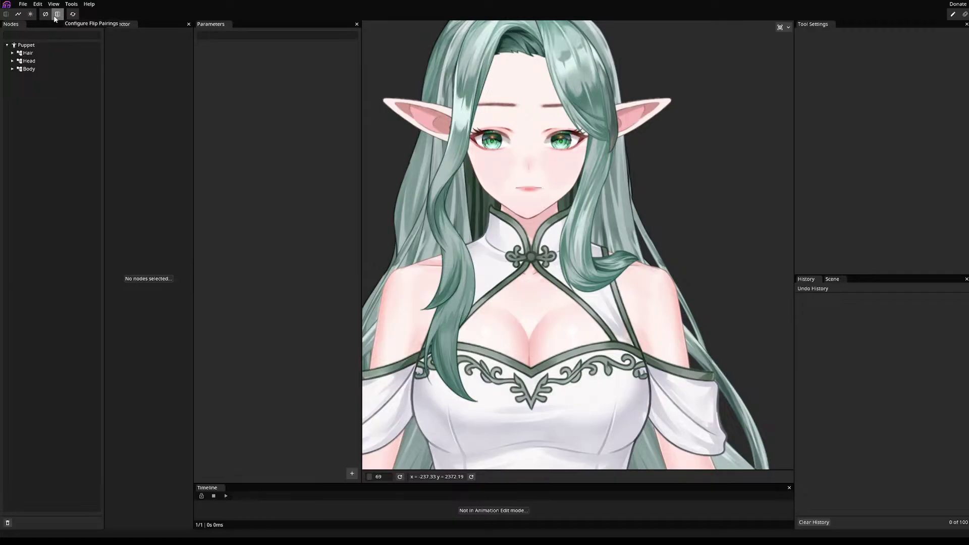
pyautogui.scroll(-5, 602, 356)
pyautogui.scroll(-3, 622, 254)
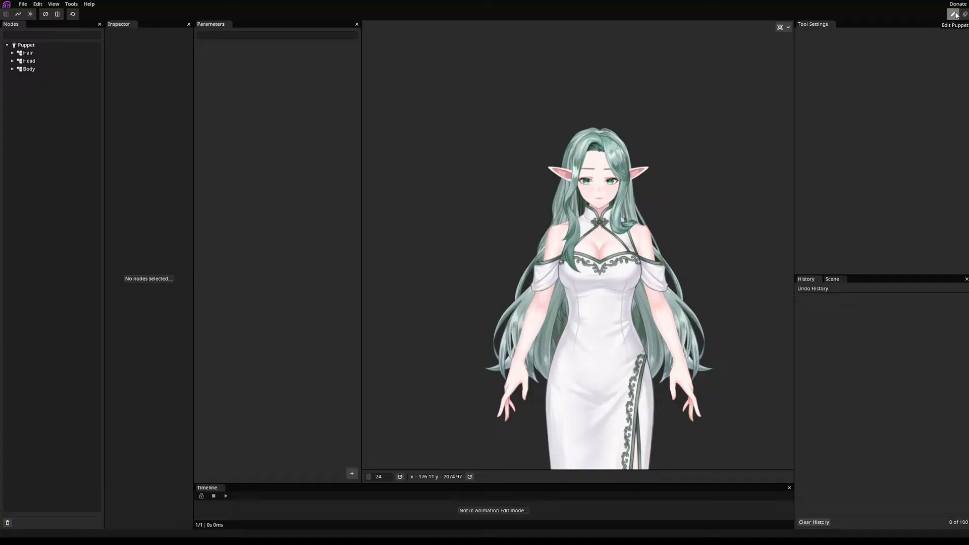
pyautogui.hotkey('ctrl', 's')
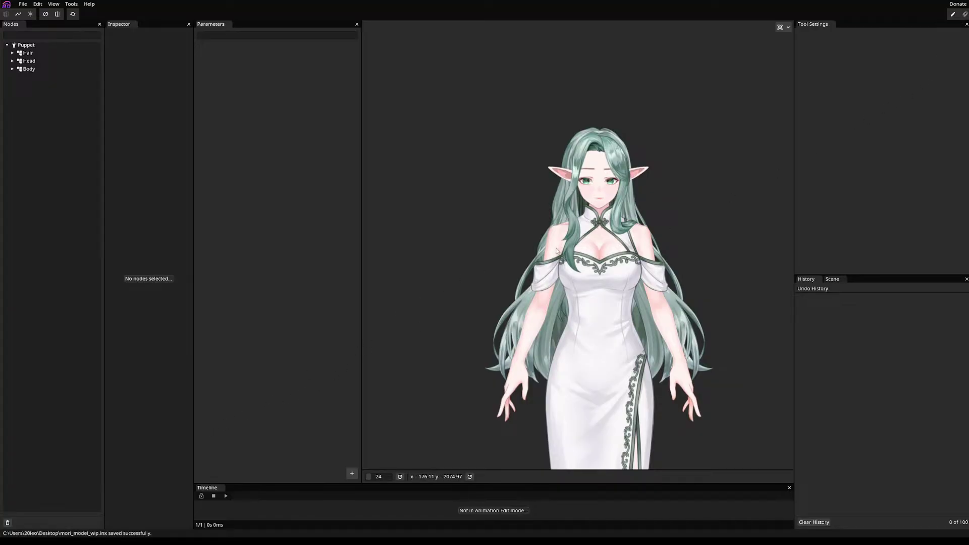
pyautogui.moveTo(557, 250); pyautogui.dragTo(461, 219)
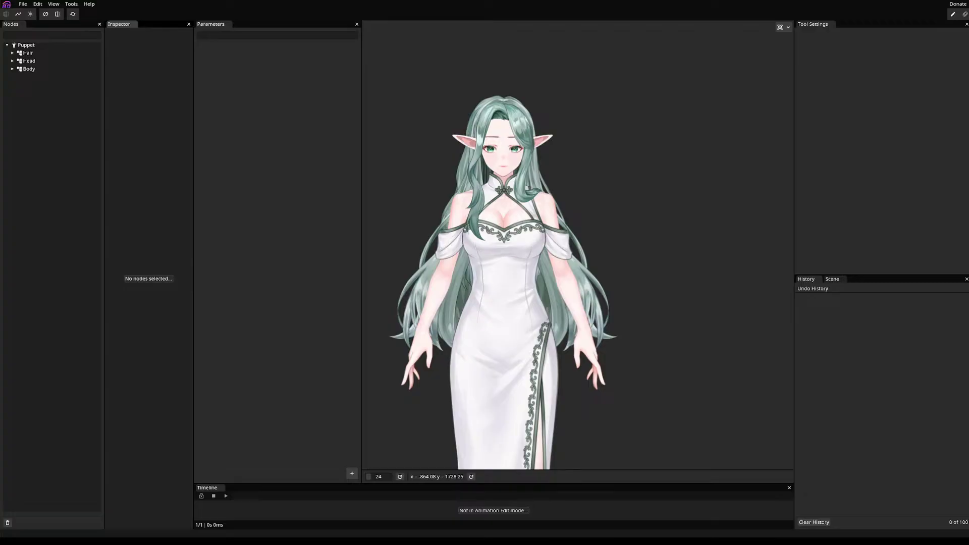
pyautogui.scroll(5, 474, 212)
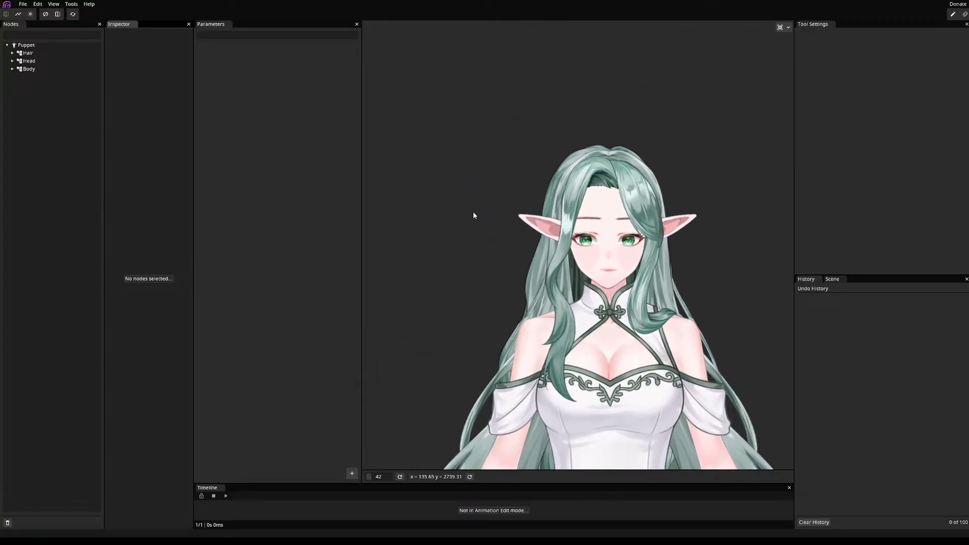
pyautogui.moveTo(474, 212); pyautogui.dragTo(539, 51)
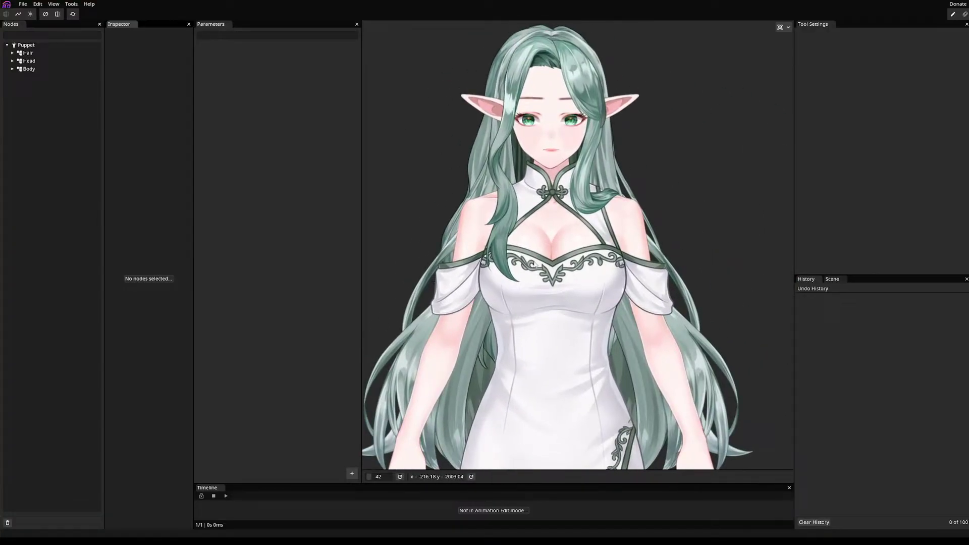